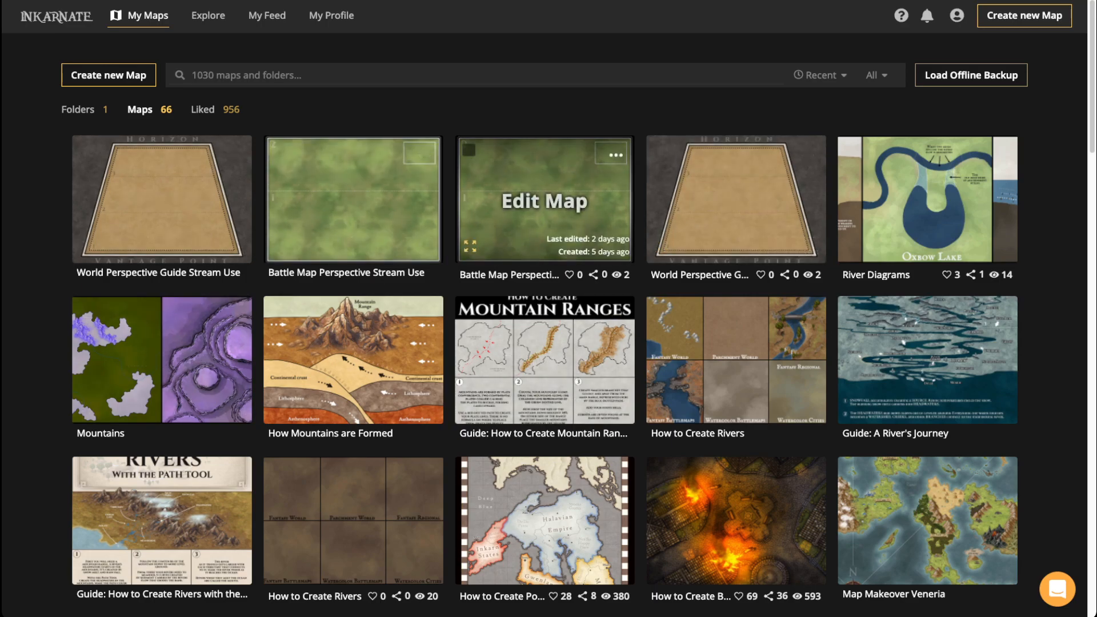
Step: Copy the share link of the published World Perspective Guide map and return to the maps overview
click(736, 229)
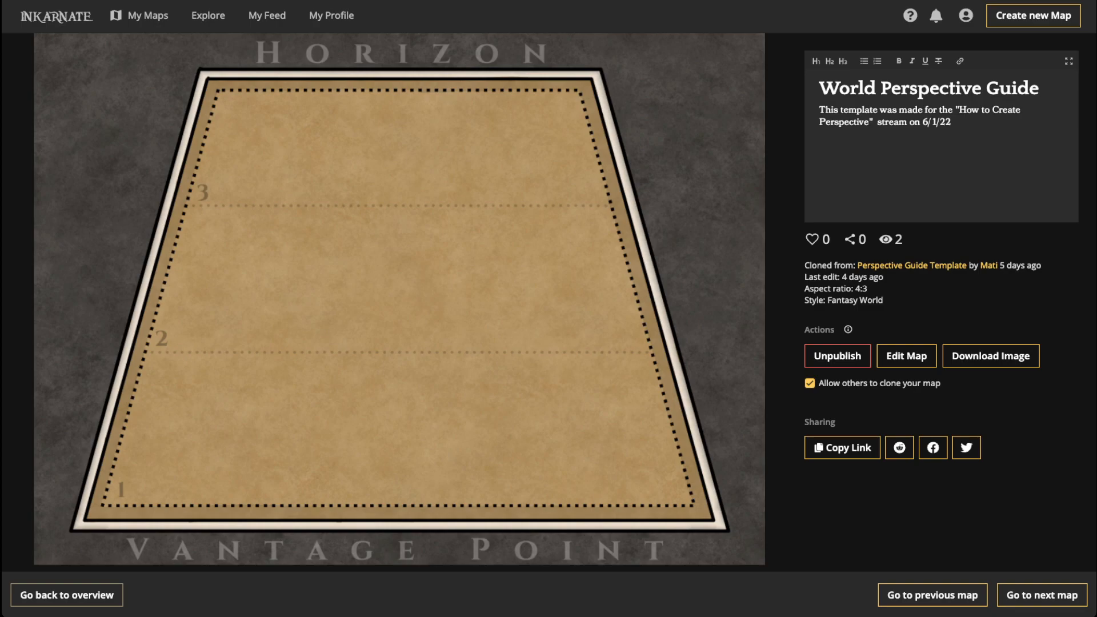
click(842, 447)
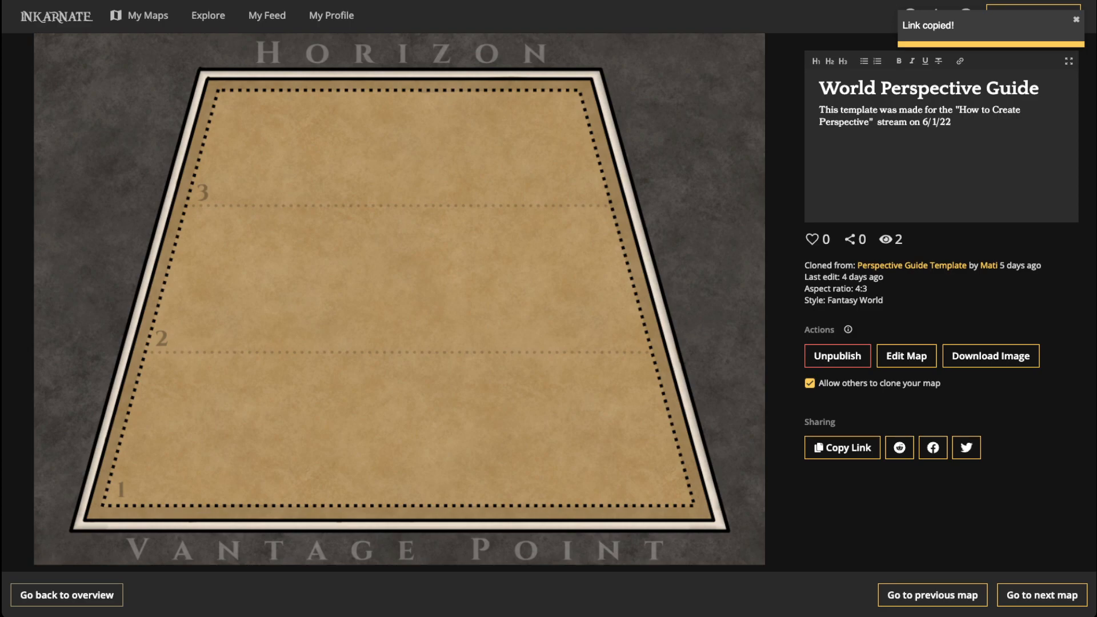
key(alt+Left)
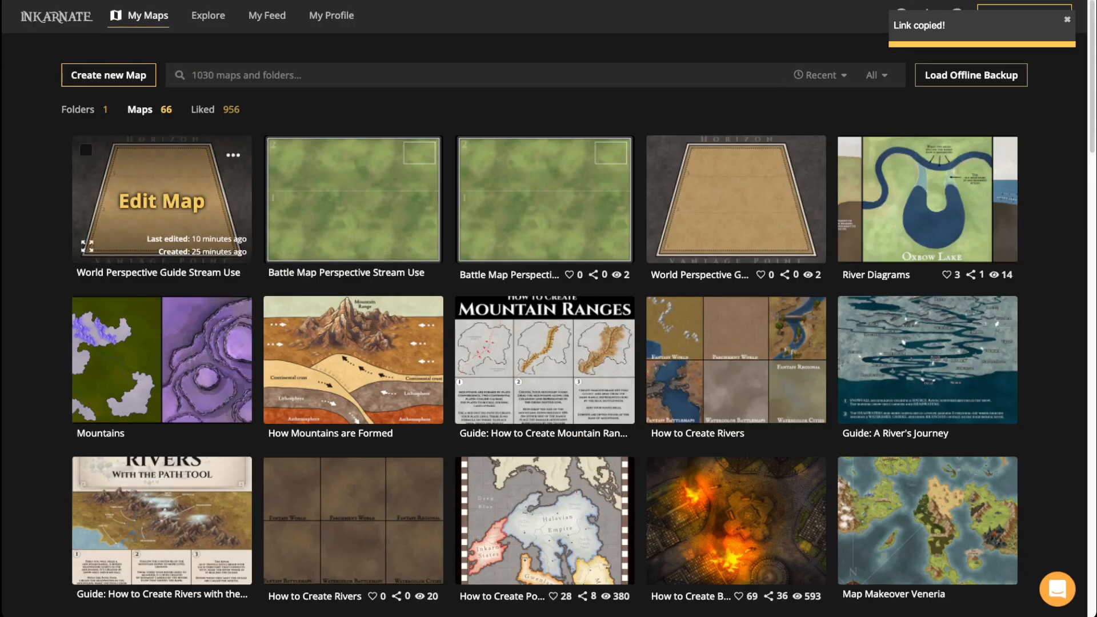
Step: Open the World Perspective Guide Stream Use map for editing and activate the Select tool
click(161, 201)
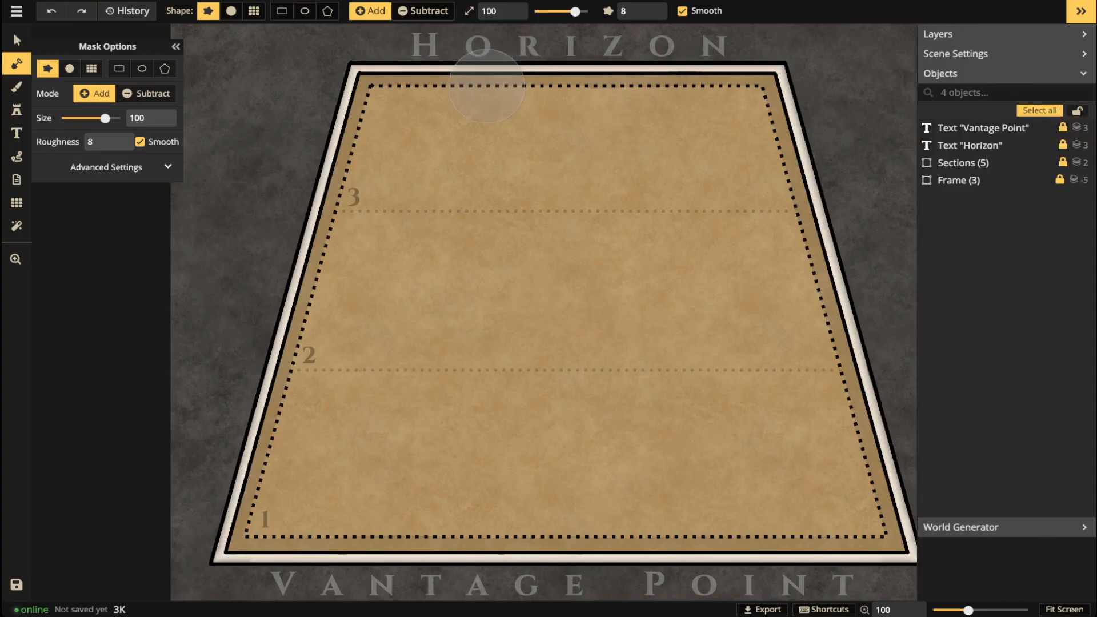
scroll(558, 252, down, 1)
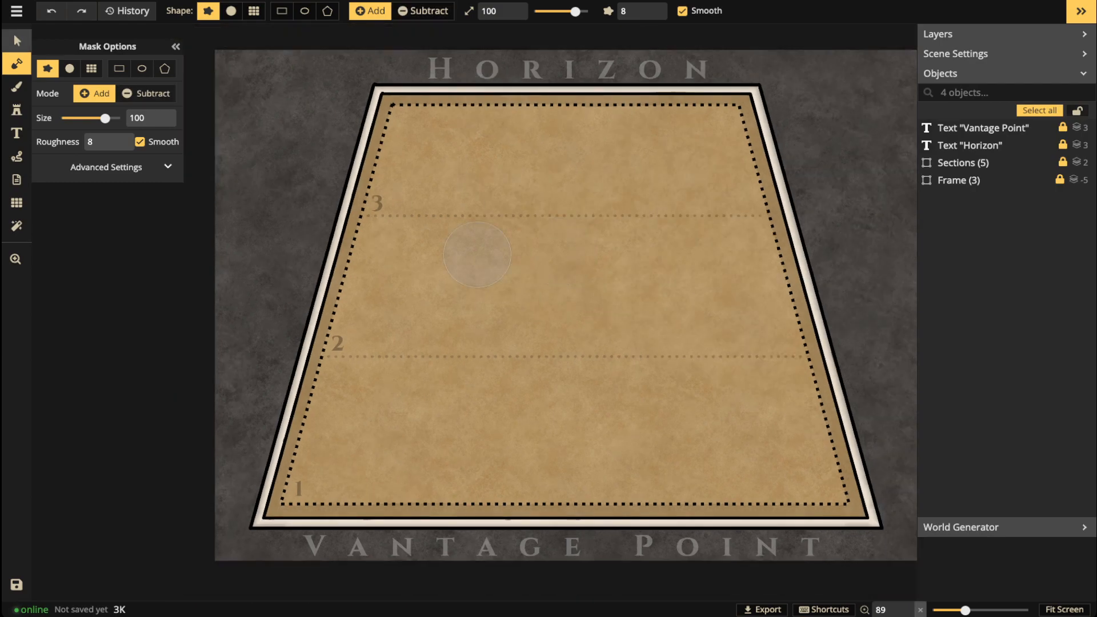
click(17, 40)
scroll(375, 254, down, 1)
scroll(402, 260, up, 2)
key(space)
drag(403, 260, 322, 270)
scroll(517, 242, up, 1)
drag(517, 242, 542, 235)
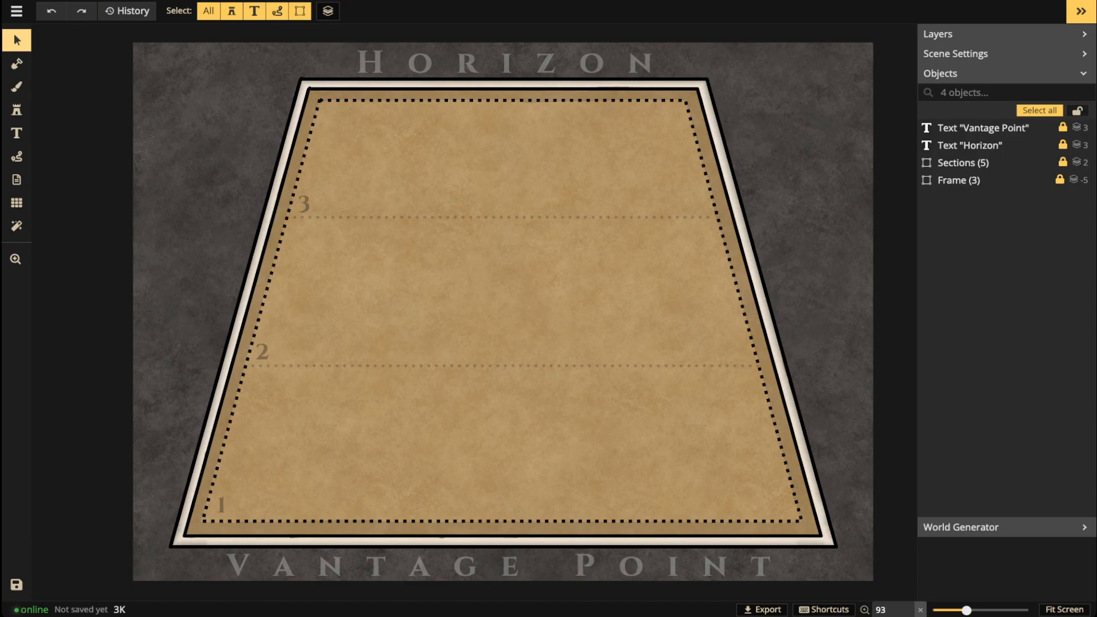
Step: Filter the stamp catalog to Fantasy Regional HD only, excluding Custom Assets, Fantasy World and Fantasy Battlemaps 2.0
click(16, 110)
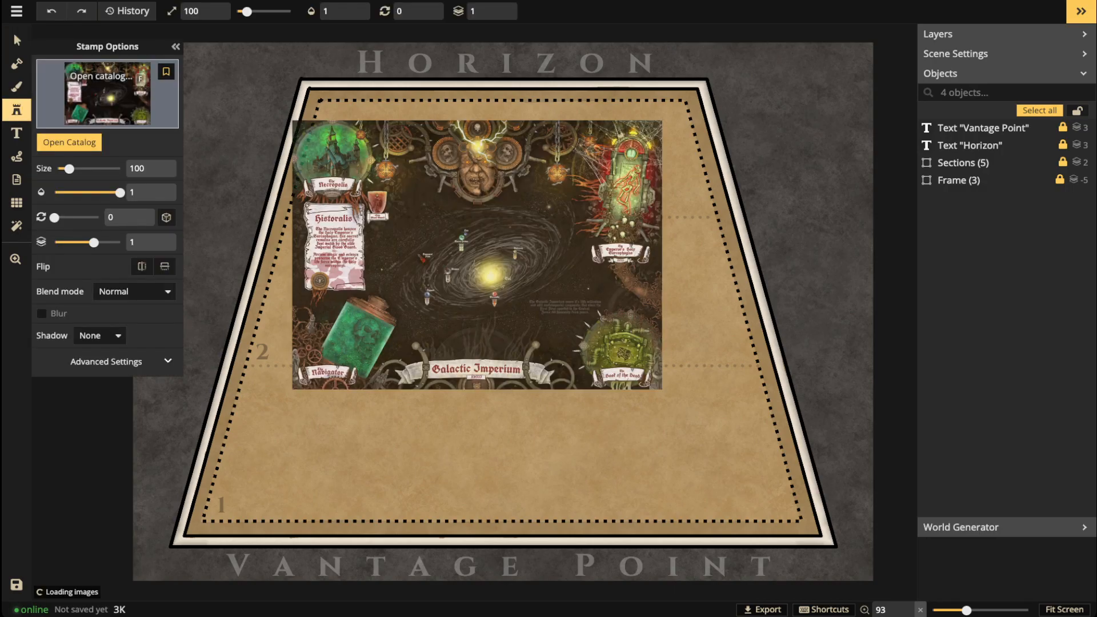
key(f)
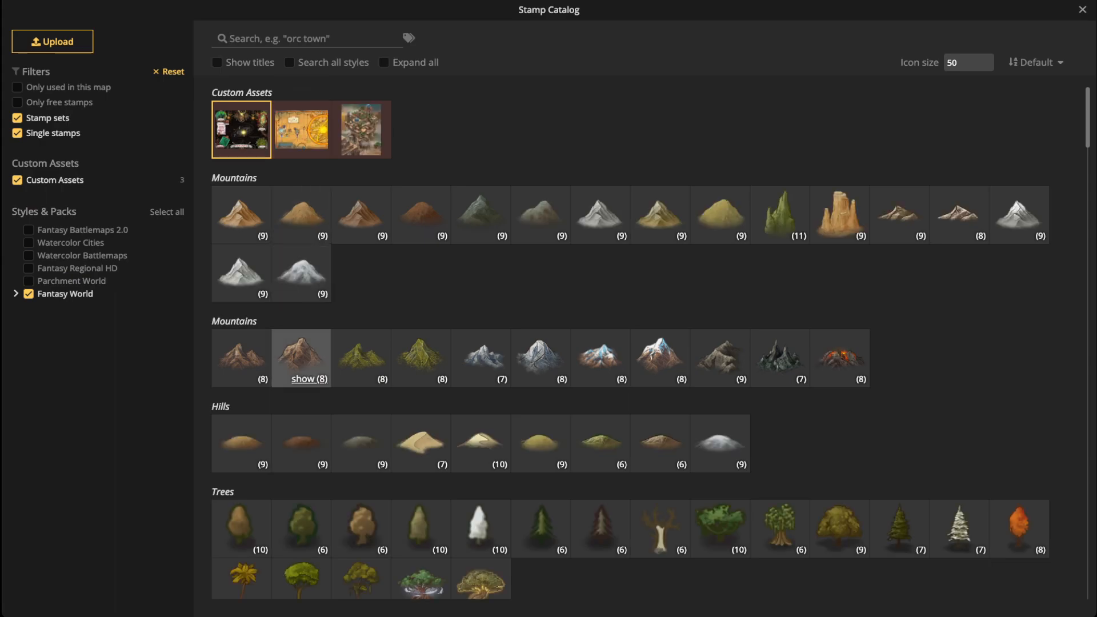
click(28, 293)
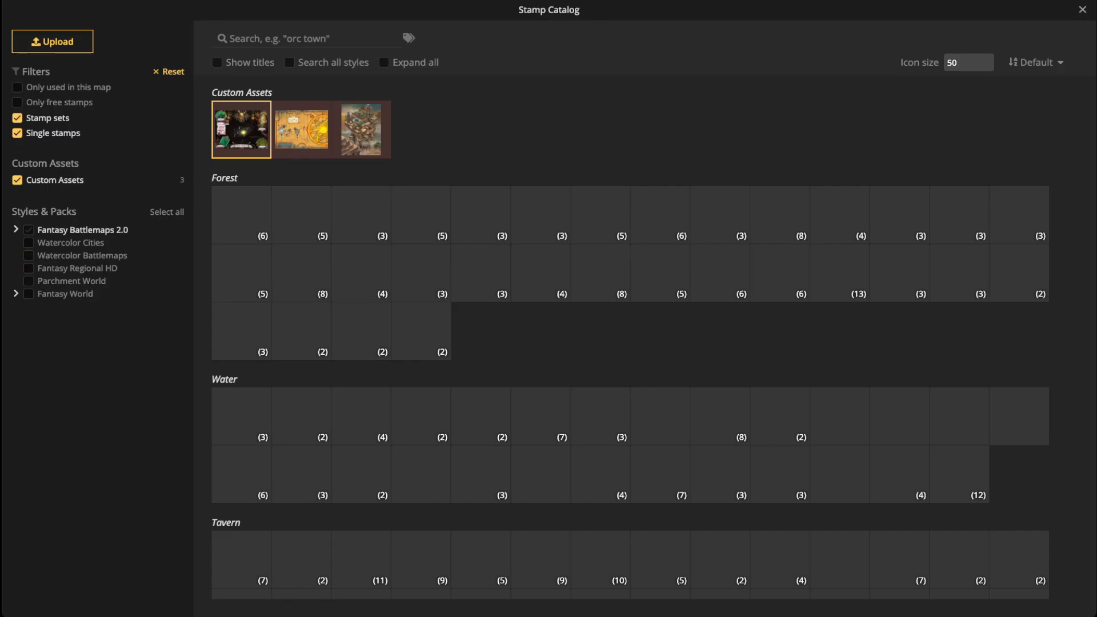
click(28, 230)
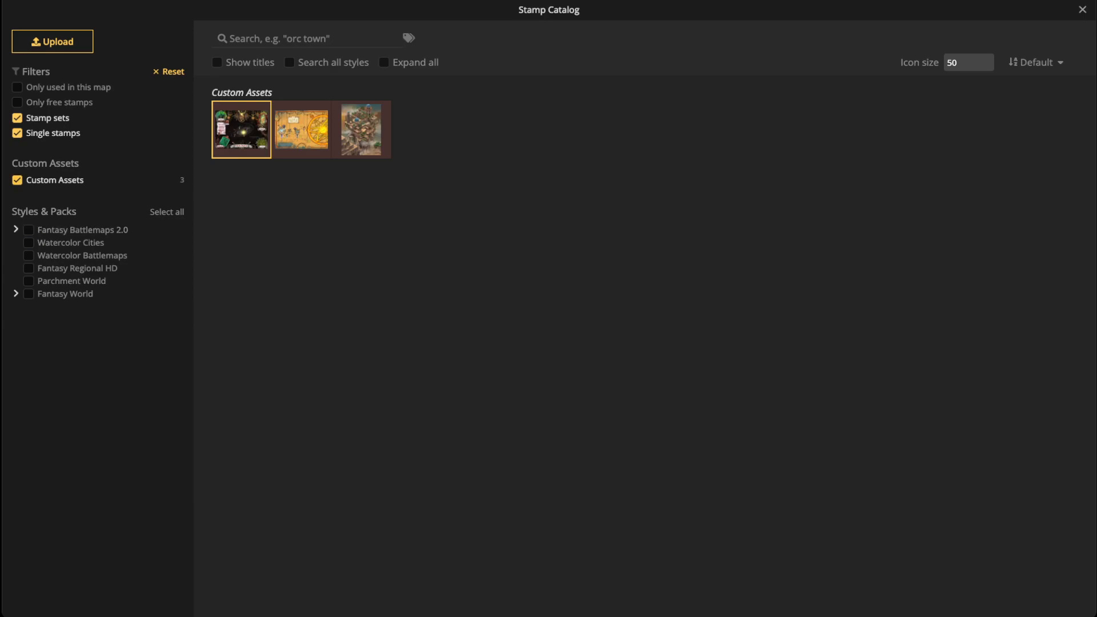
click(17, 180)
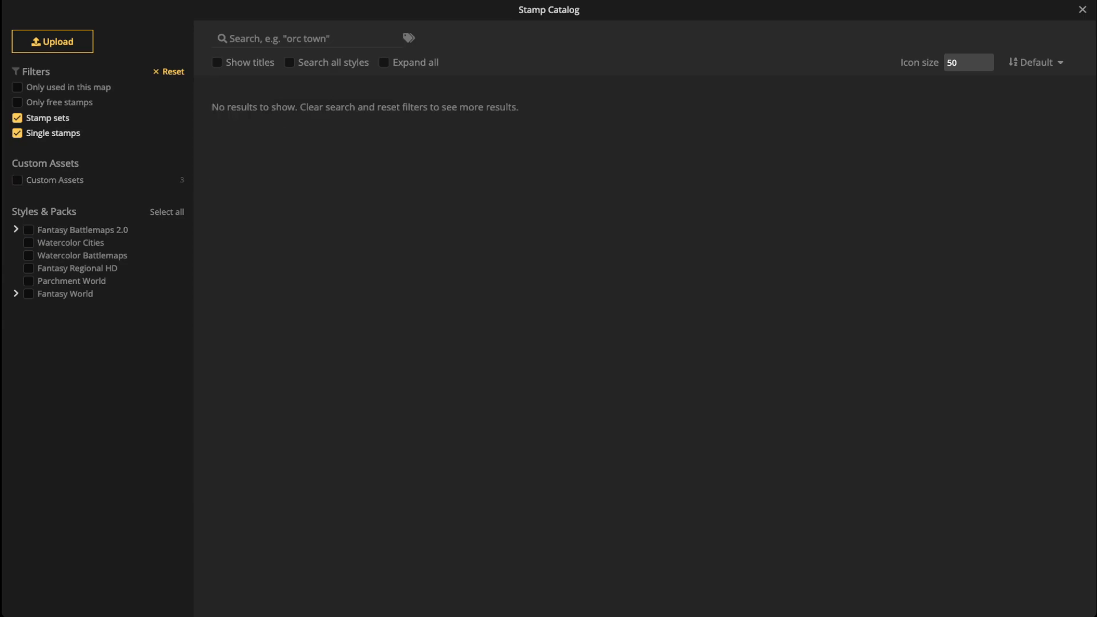
click(28, 268)
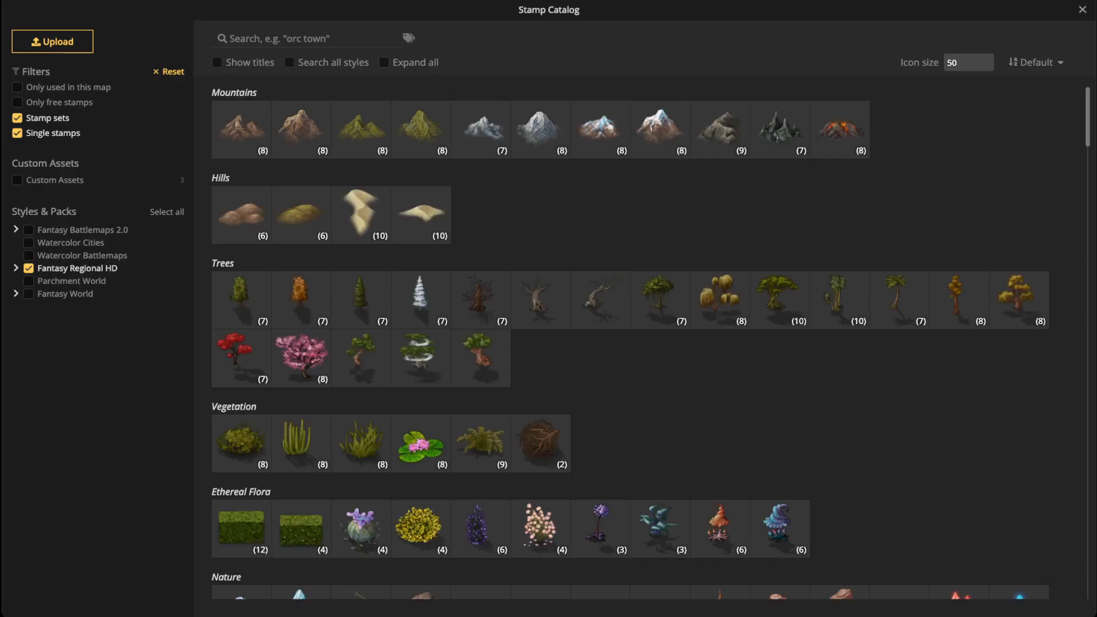
Step: Place a brown mountain stamp from the first Mountains set at size 150 in section 1, near the vantage point's left corner
click(249, 150)
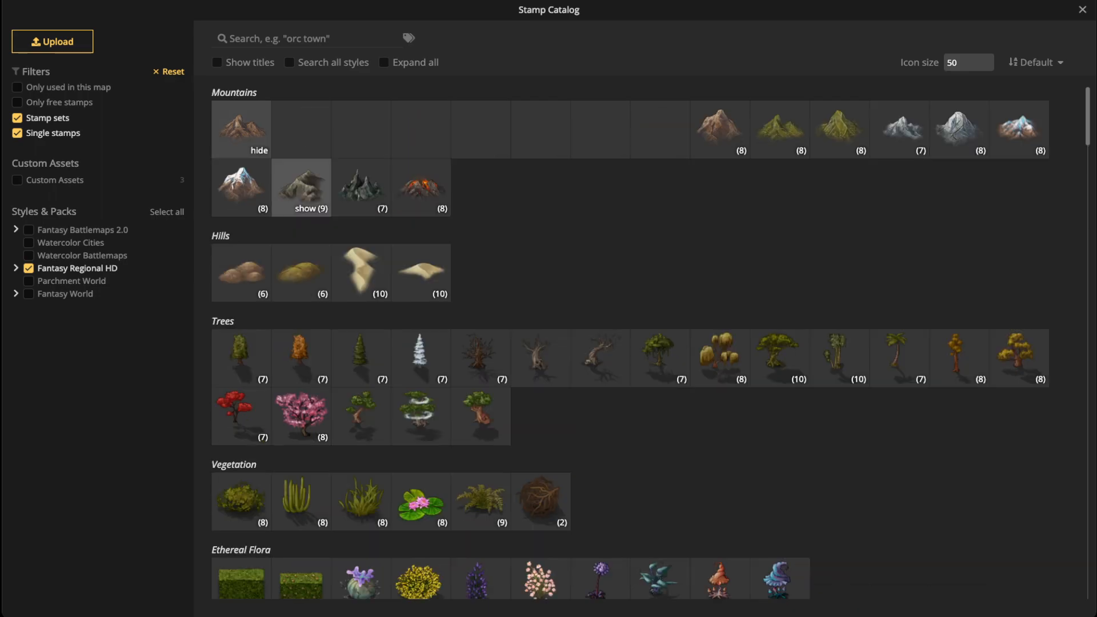
click(241, 130)
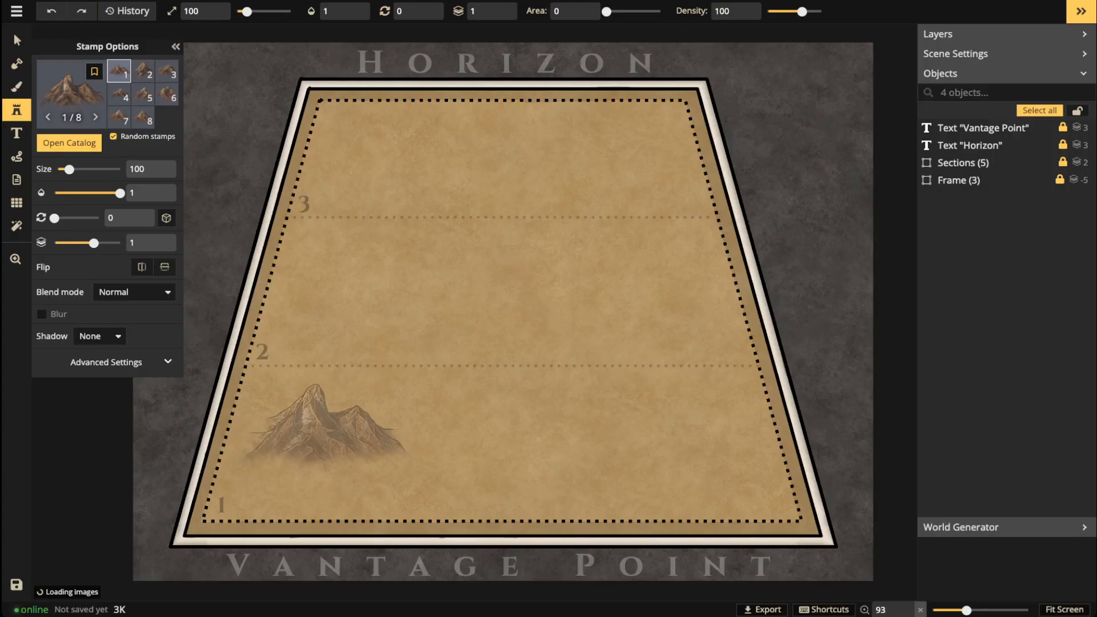
click(323, 443)
scroll(323, 443, up, 1)
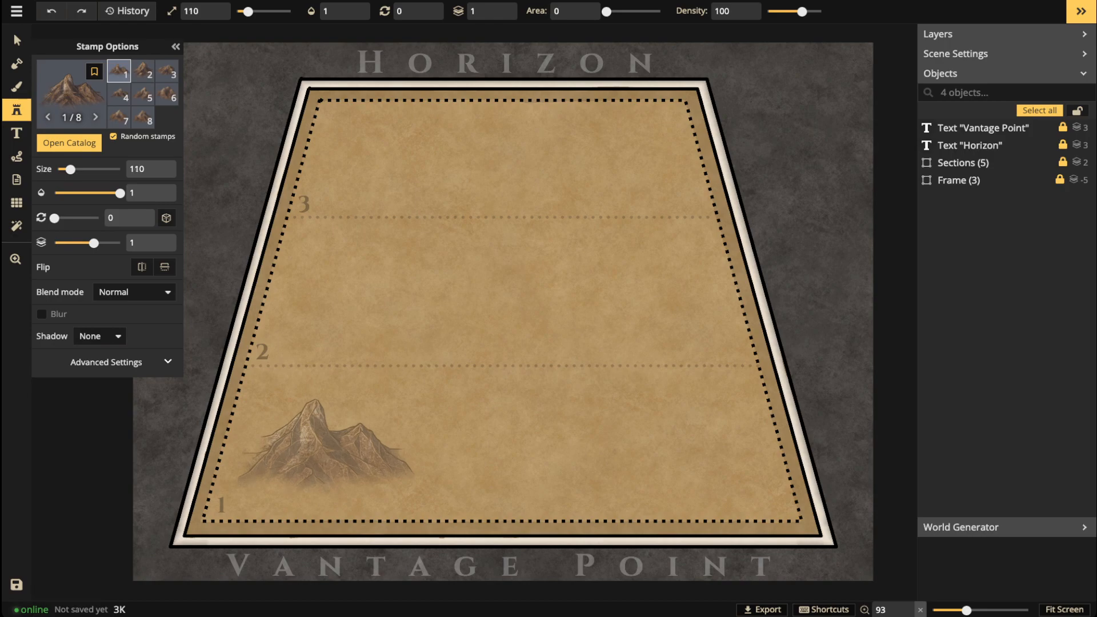
scroll(341, 439, up, 4)
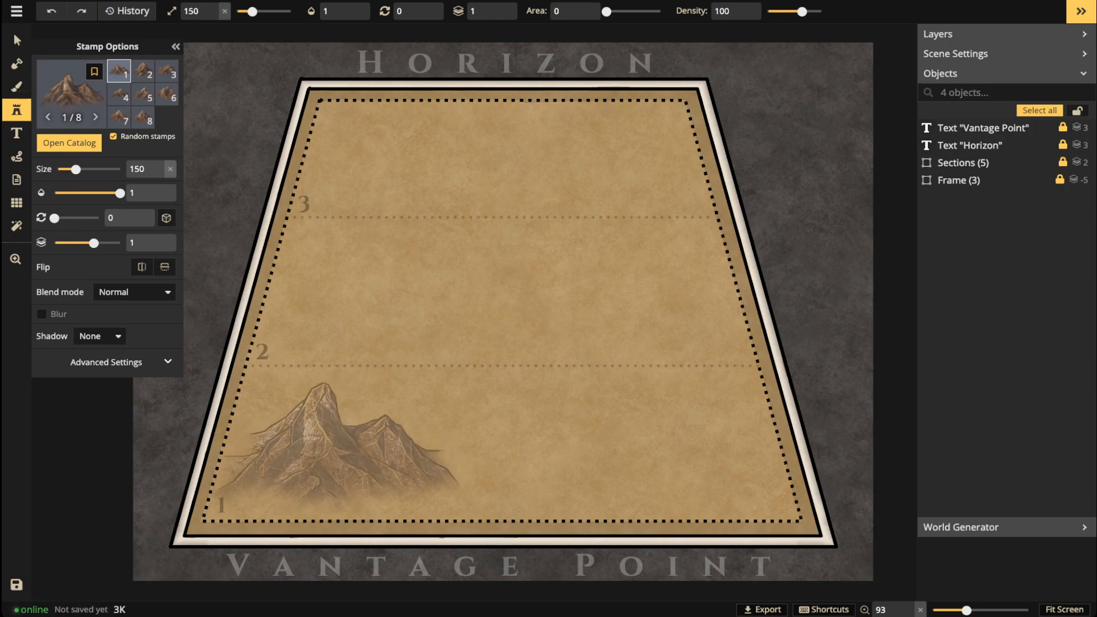
click(338, 443)
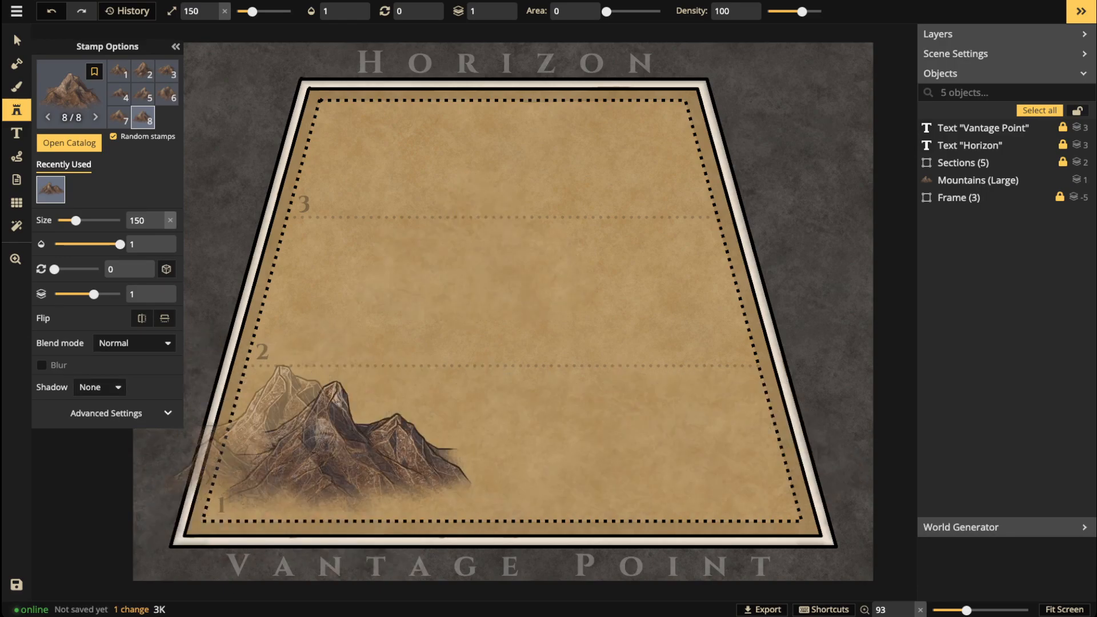
Step: Place a second brown mountain stamp at size 20 on the dotted line at the horizon edge
scroll(431, 112, down, 11)
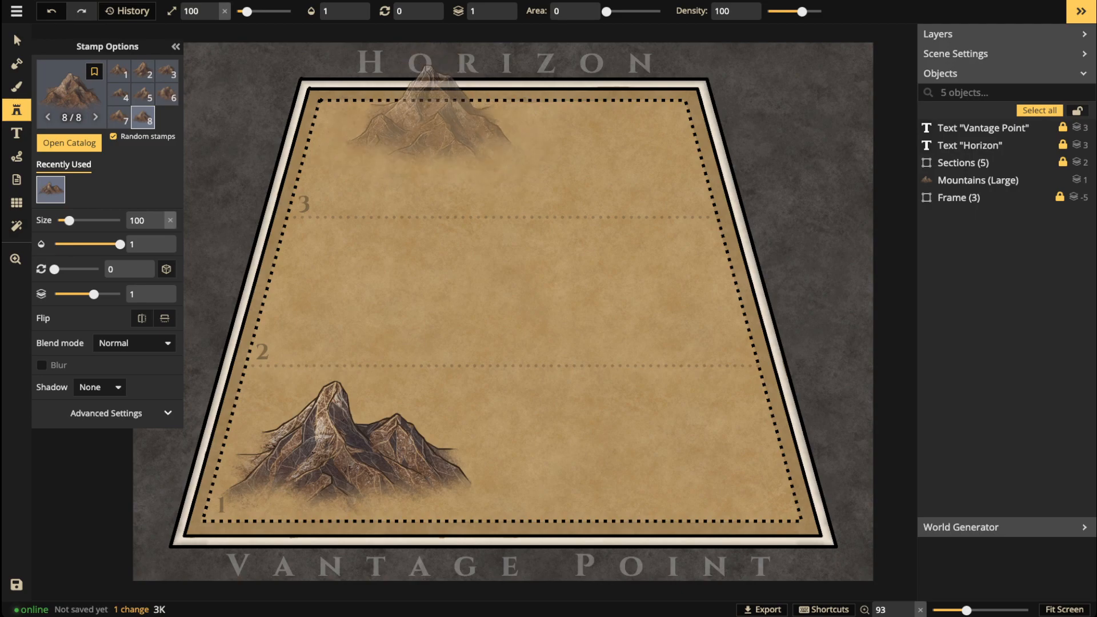
scroll(435, 106, down, 1)
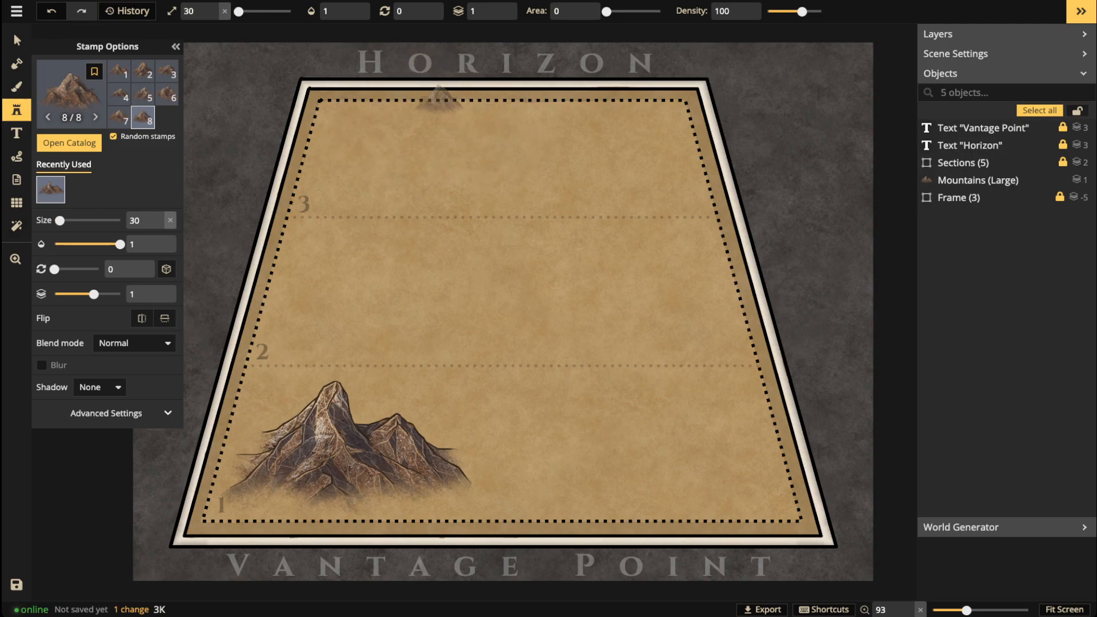
scroll(439, 100, down, 1)
click(438, 100)
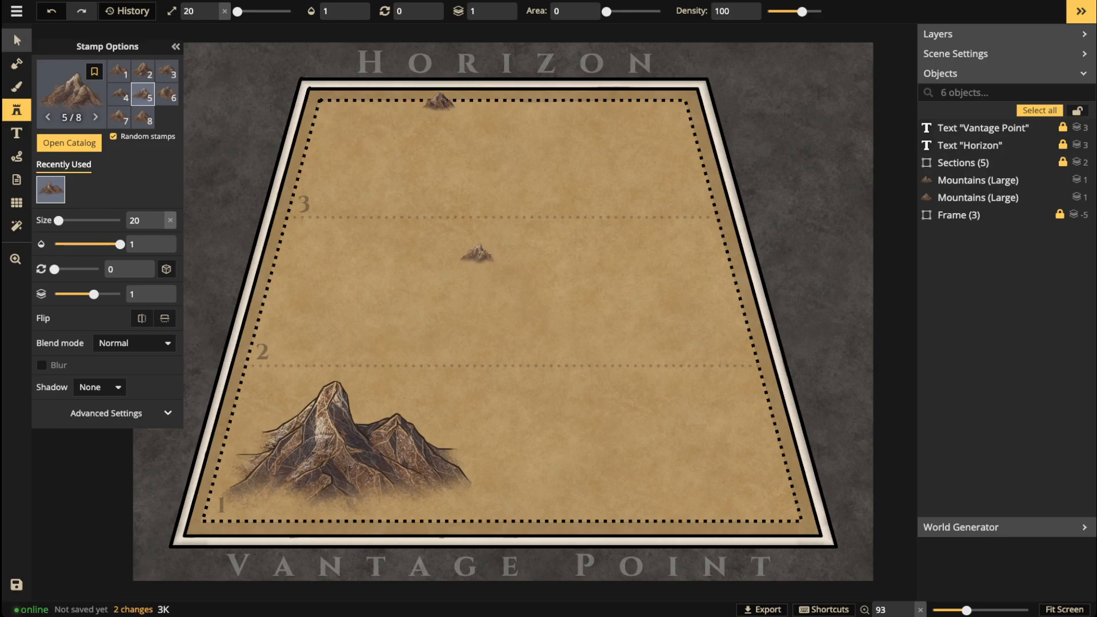
Step: Match the stamp size to the foreground mountain and choose the nine-piece sandstone gatehouse set from the Fantasy Regional HD catalog
click(16, 40)
click(345, 455)
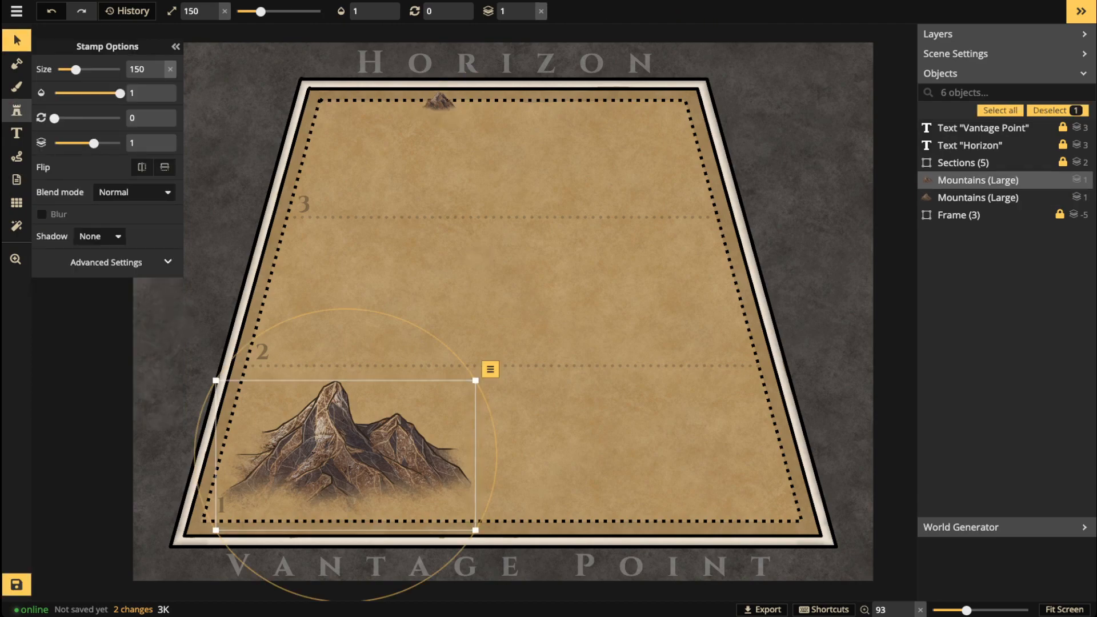
click(17, 110)
click(59, 142)
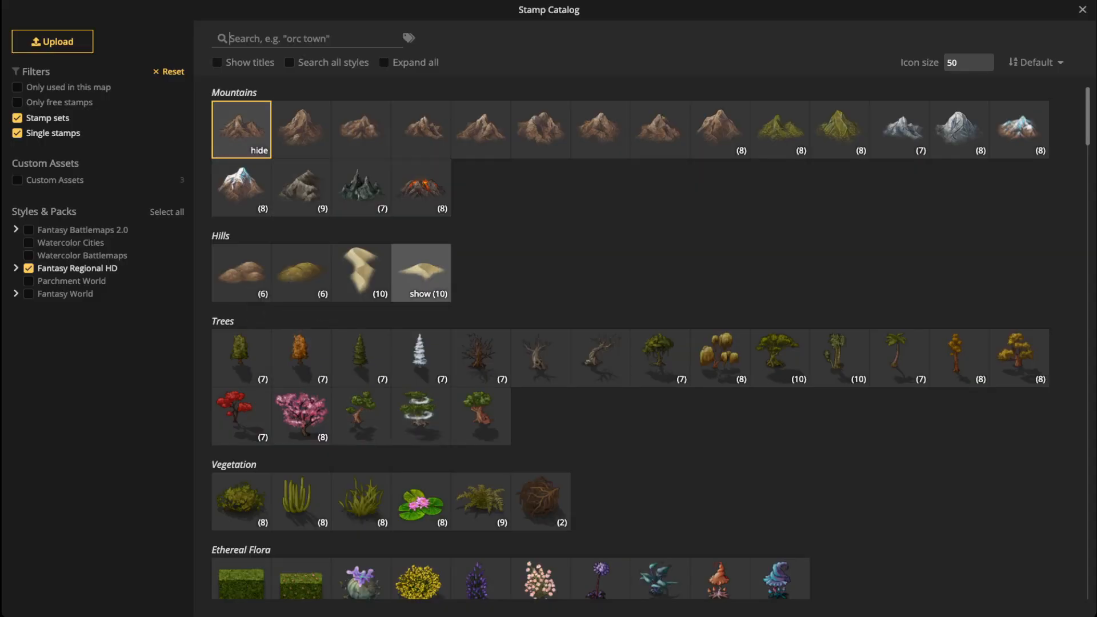
scroll(628, 343, down, 8)
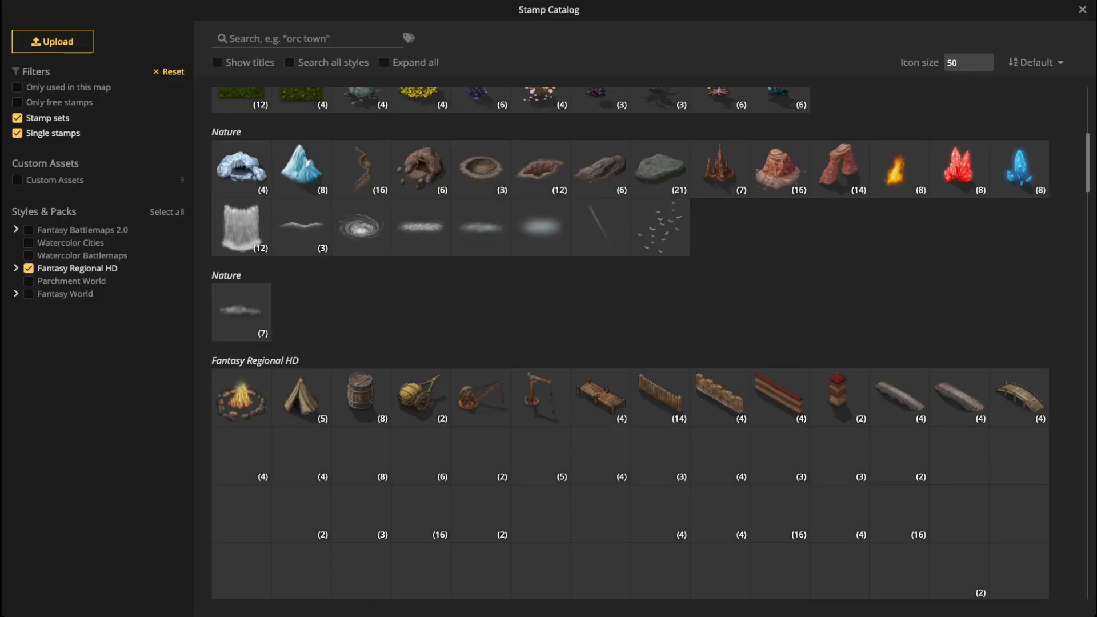
scroll(629, 343, down, 5)
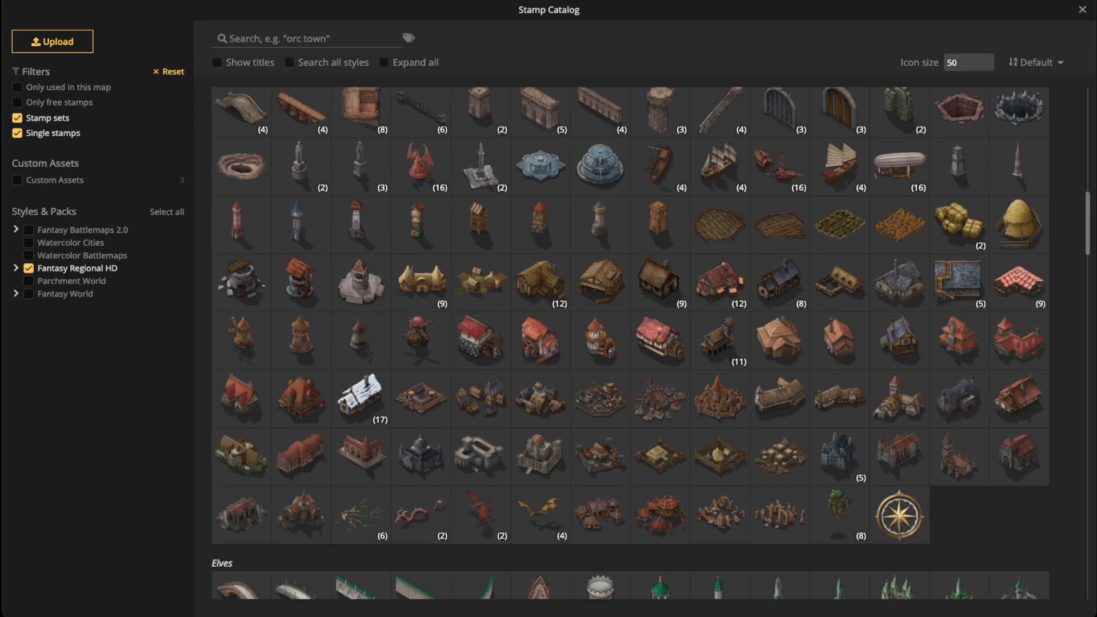
click(420, 283)
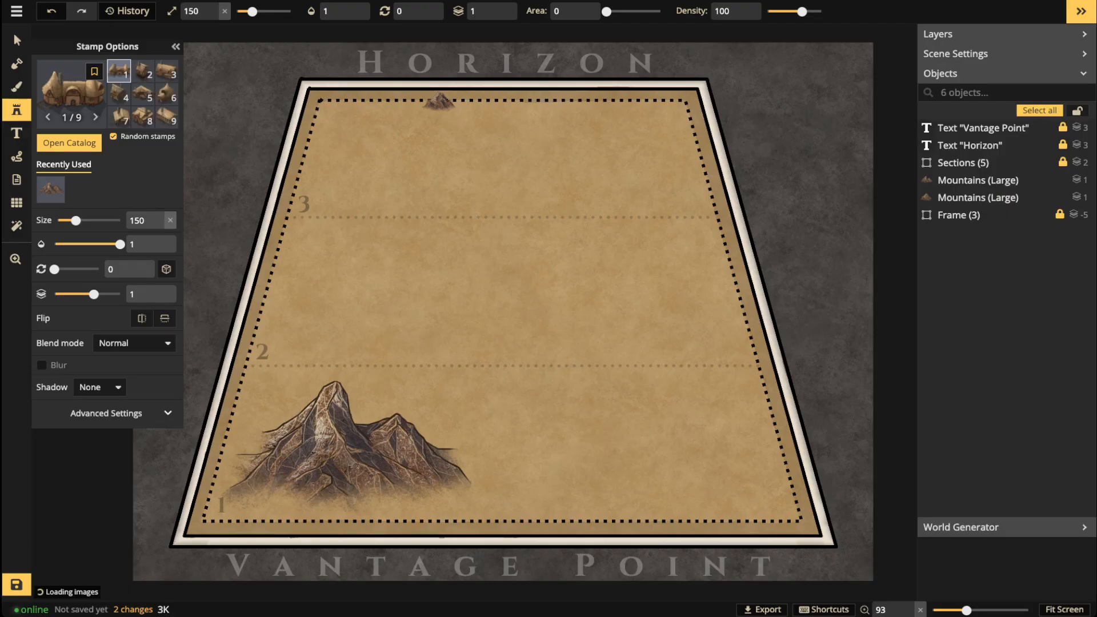
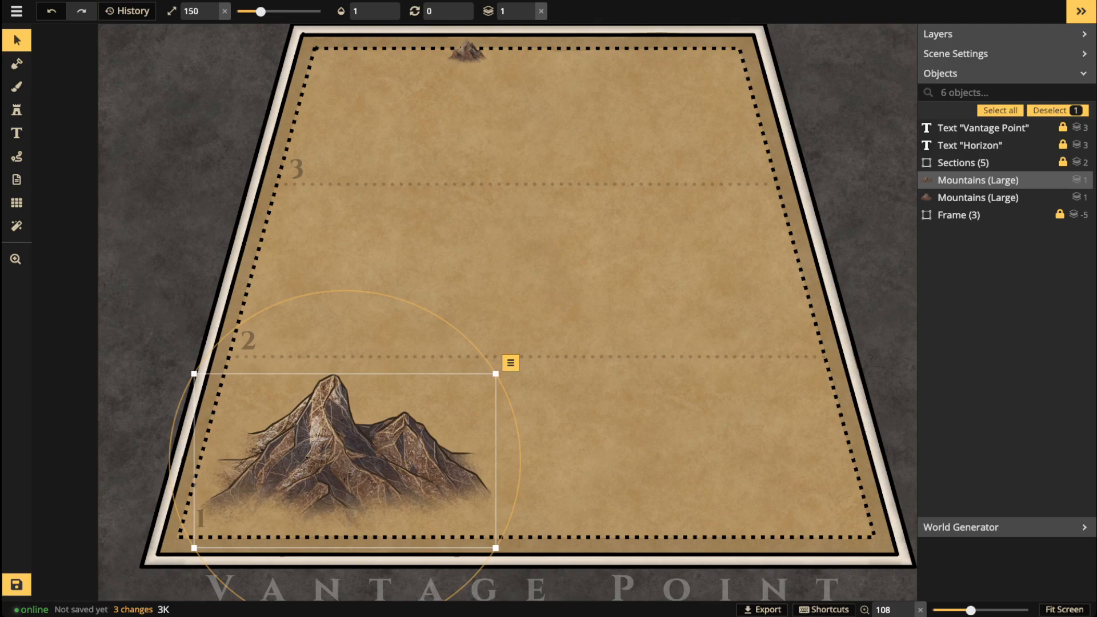
scroll(423, 229, up, 5)
drag(417, 260, 582, 100)
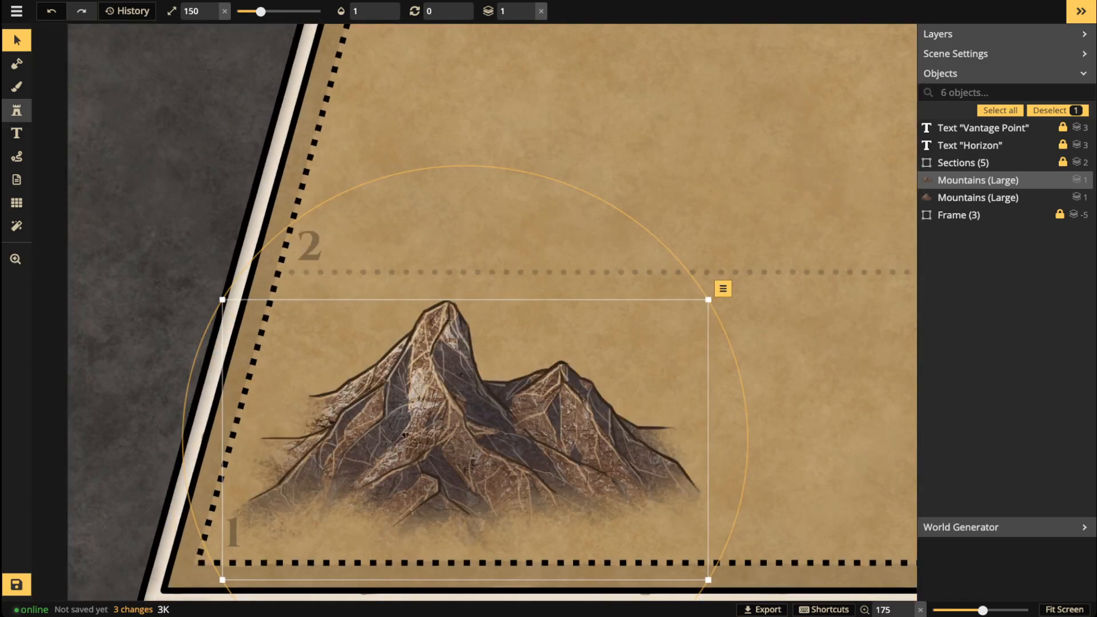
click(17, 110)
click(520, 266)
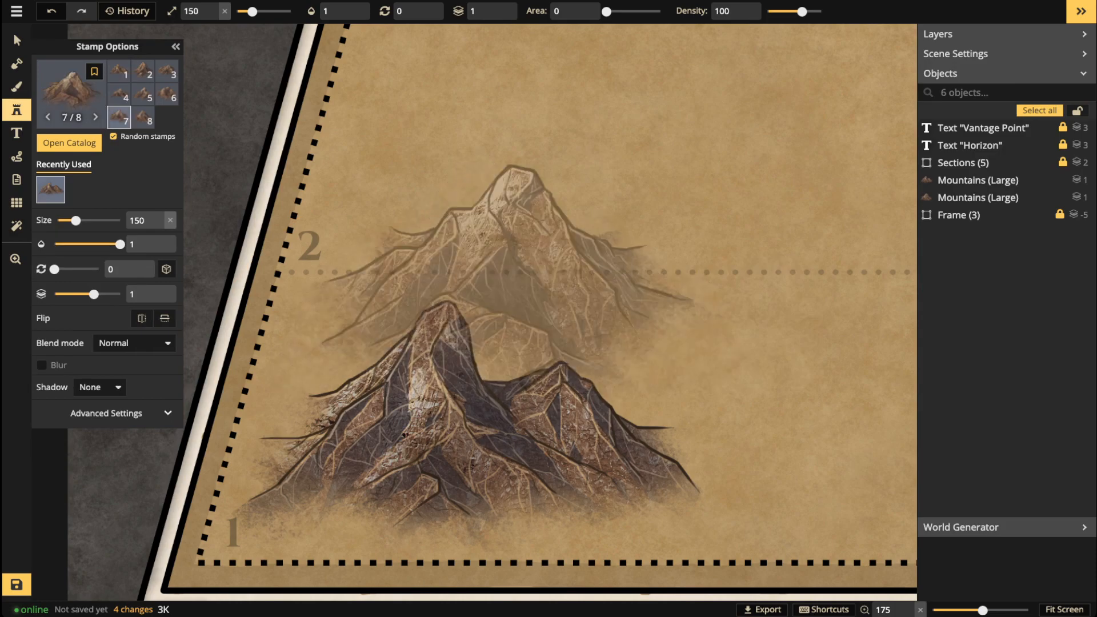
scroll(512, 304, down, 3)
scroll(503, 286, down, 3)
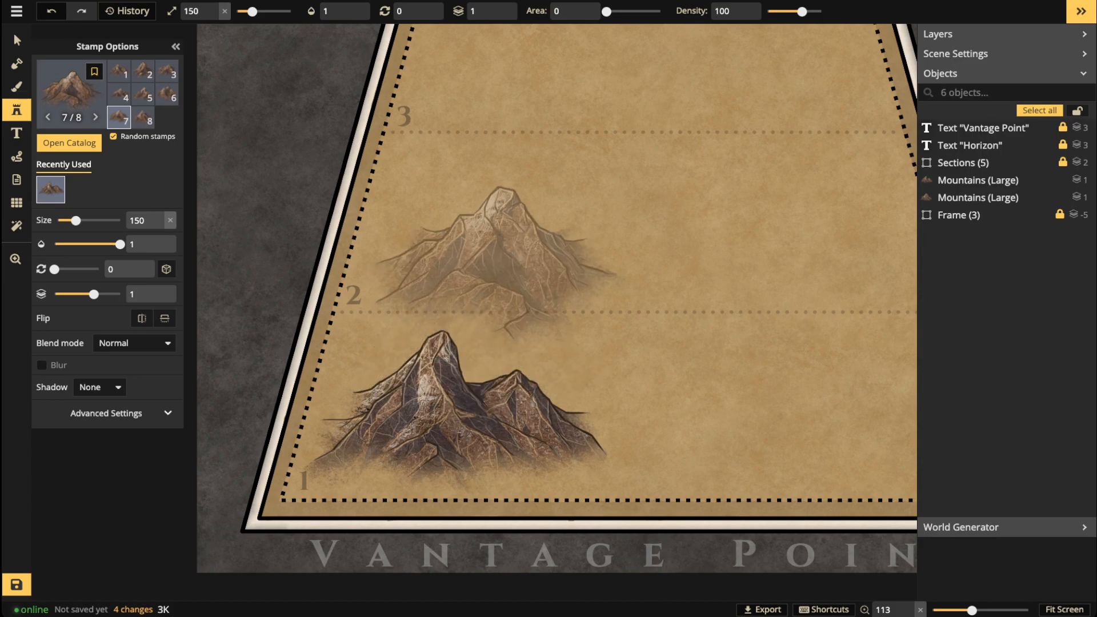
click(475, 240)
click(16, 40)
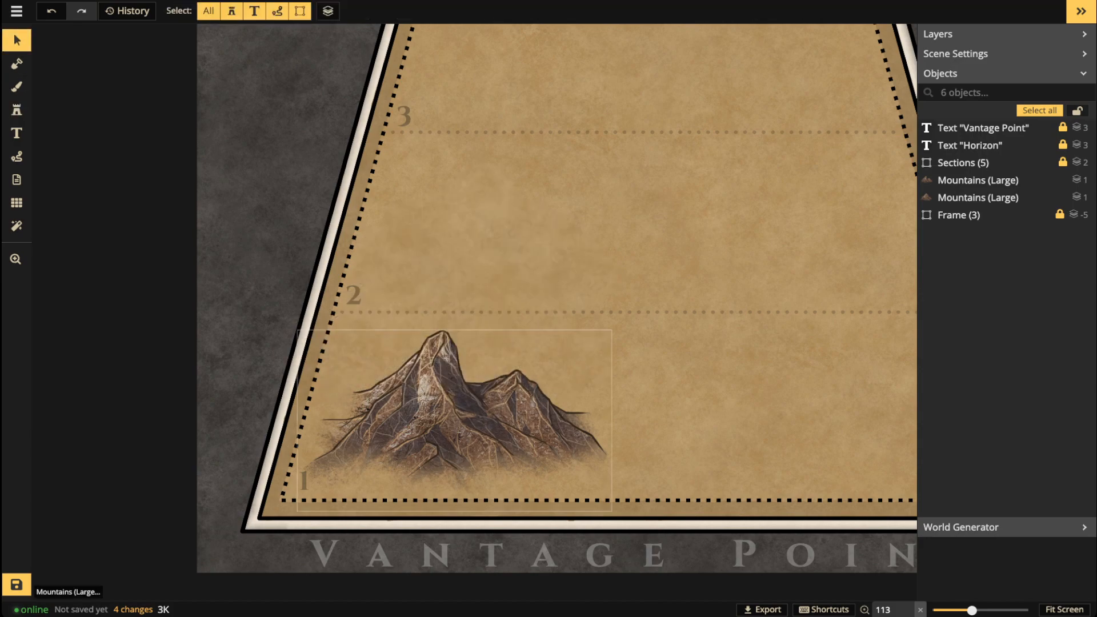
Step: Place mountain variant 8 at size 120 directly behind the large foreground mountain, and switch the stamp to variant 6
click(454, 420)
click(17, 110)
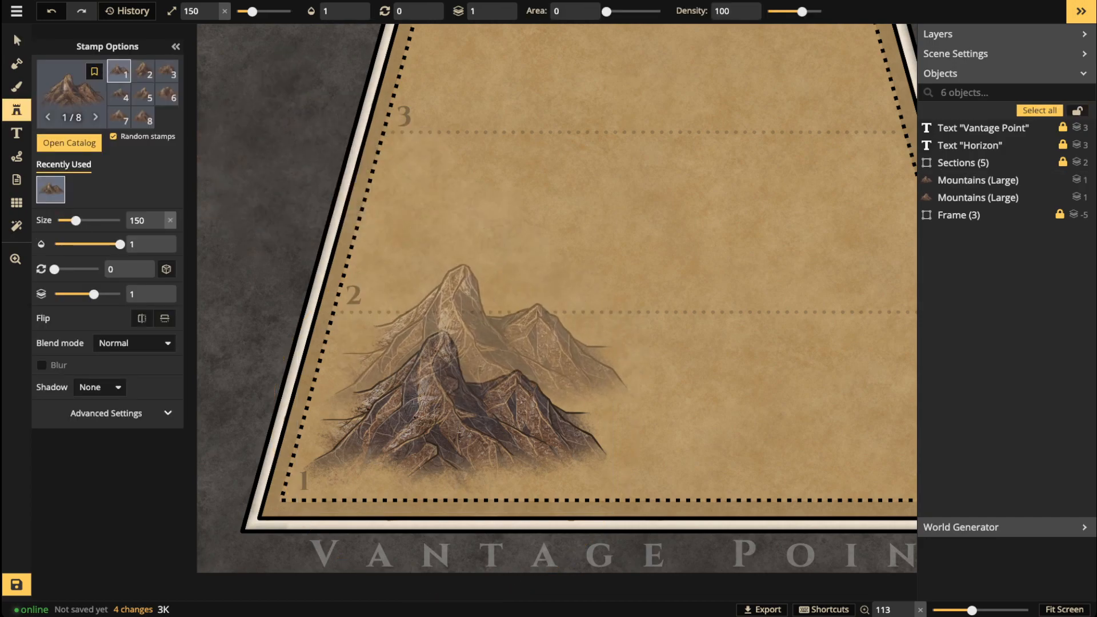
scroll(463, 371, down, 3)
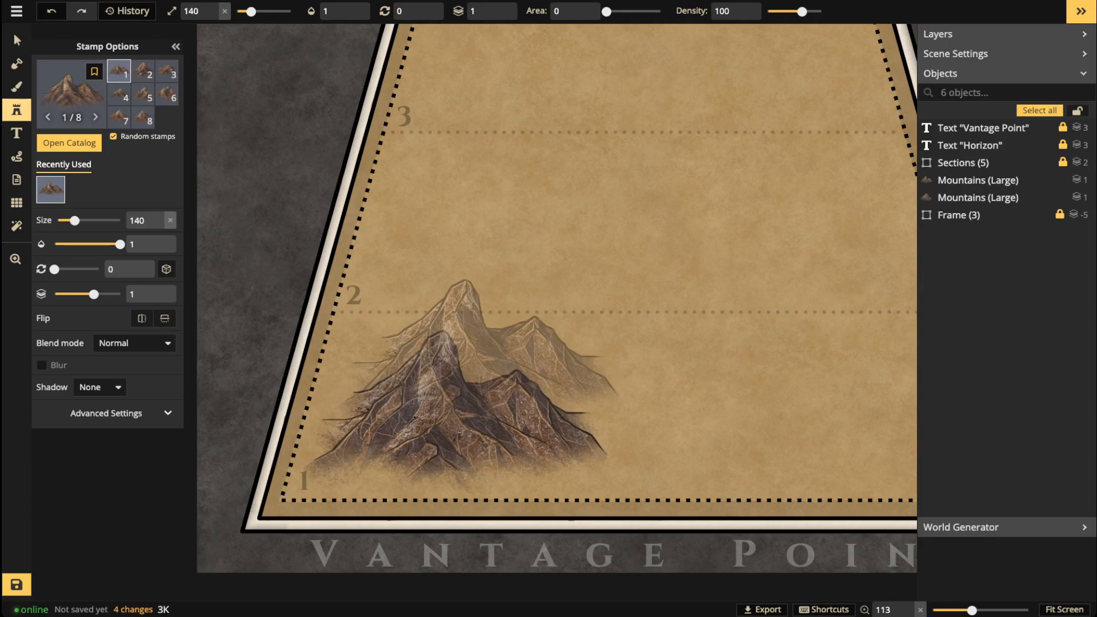
key(Left)
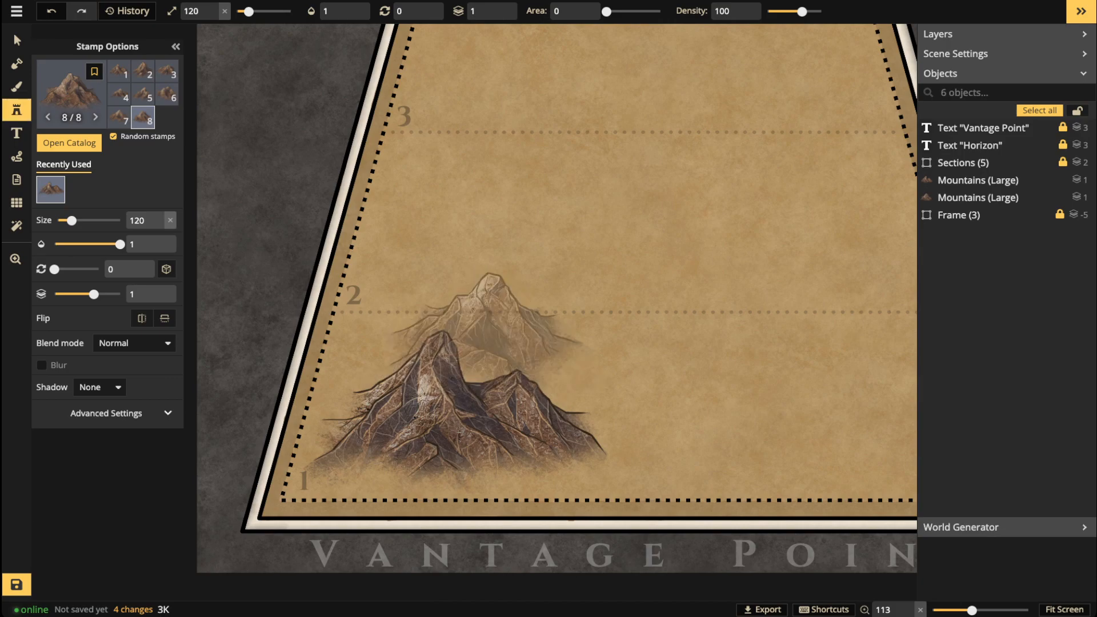
click(482, 337)
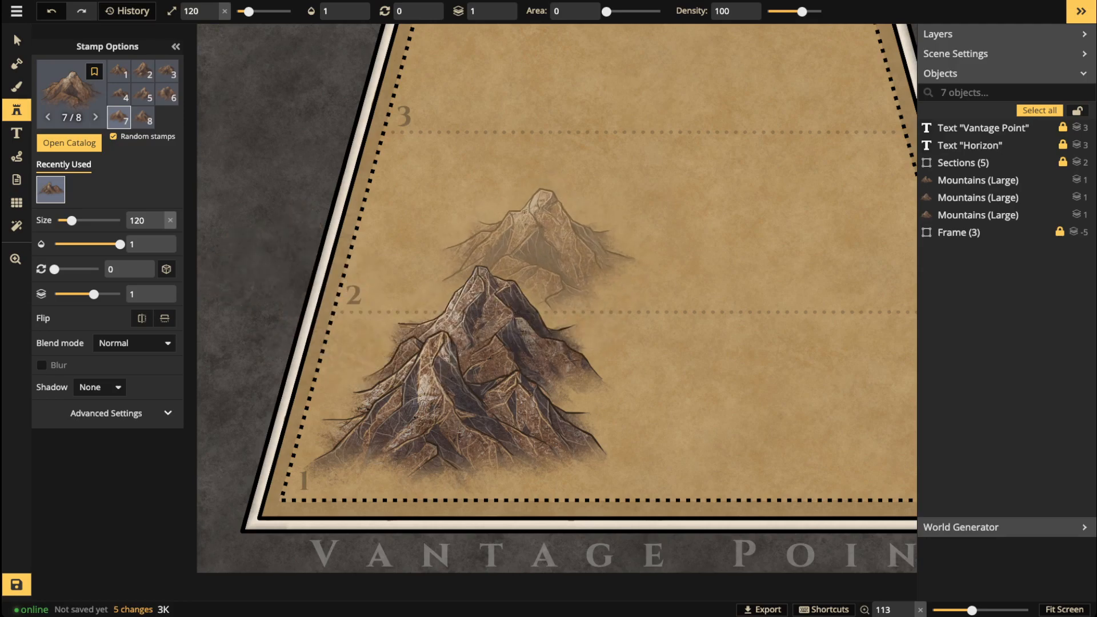
key(Left)
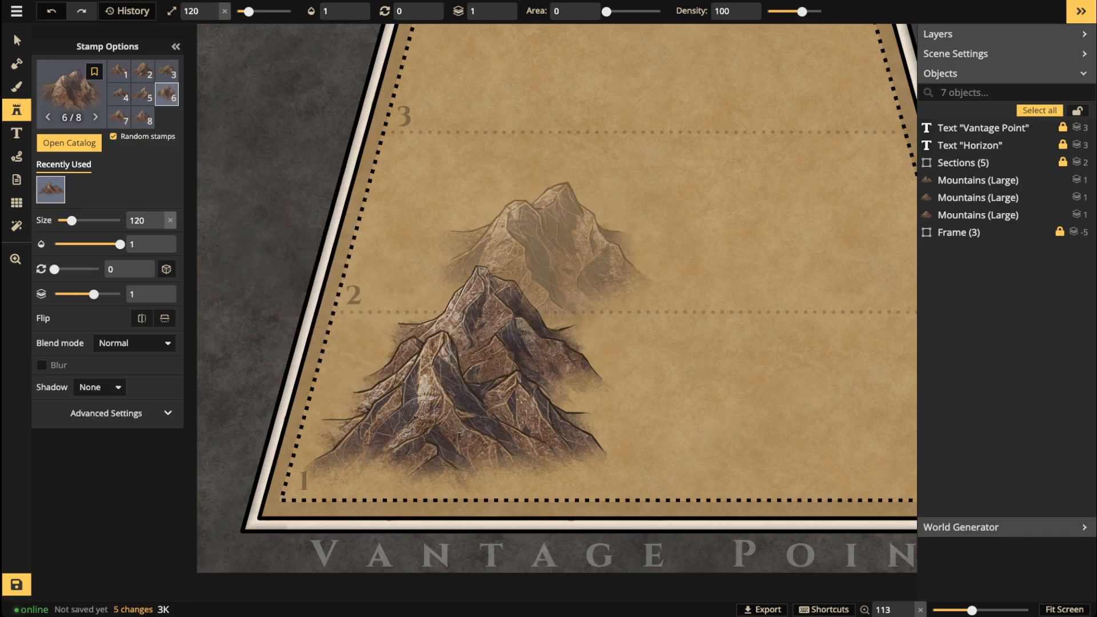
Step: Select the two large mountains near the vantage point in turn to compare their stamp sizes
key(bracketleft)
key(bracketleft)
click(17, 40)
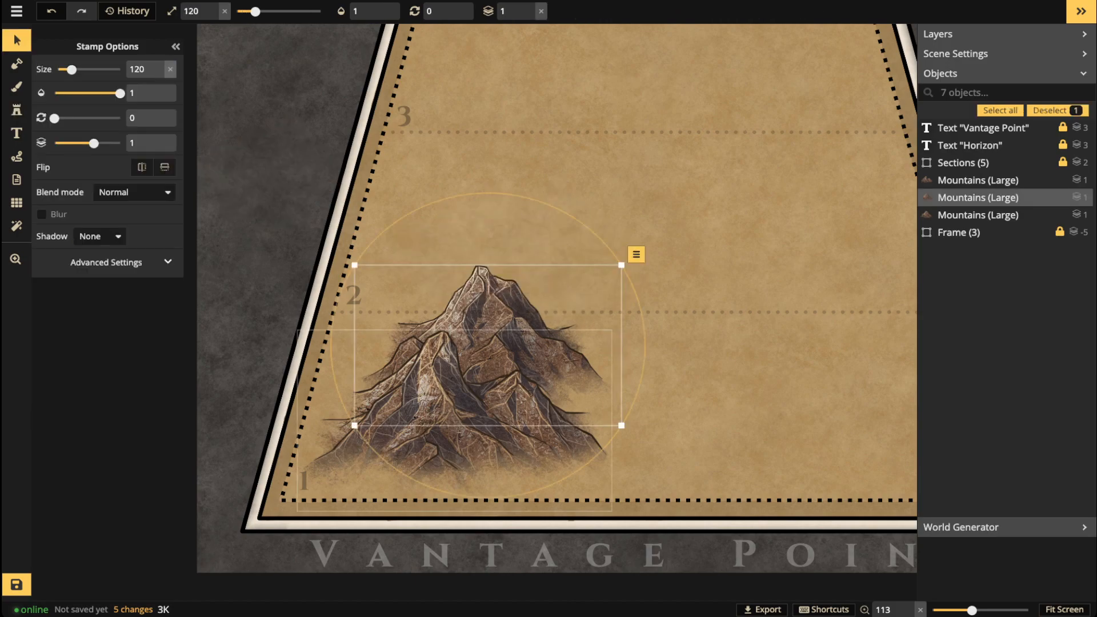
click(415, 418)
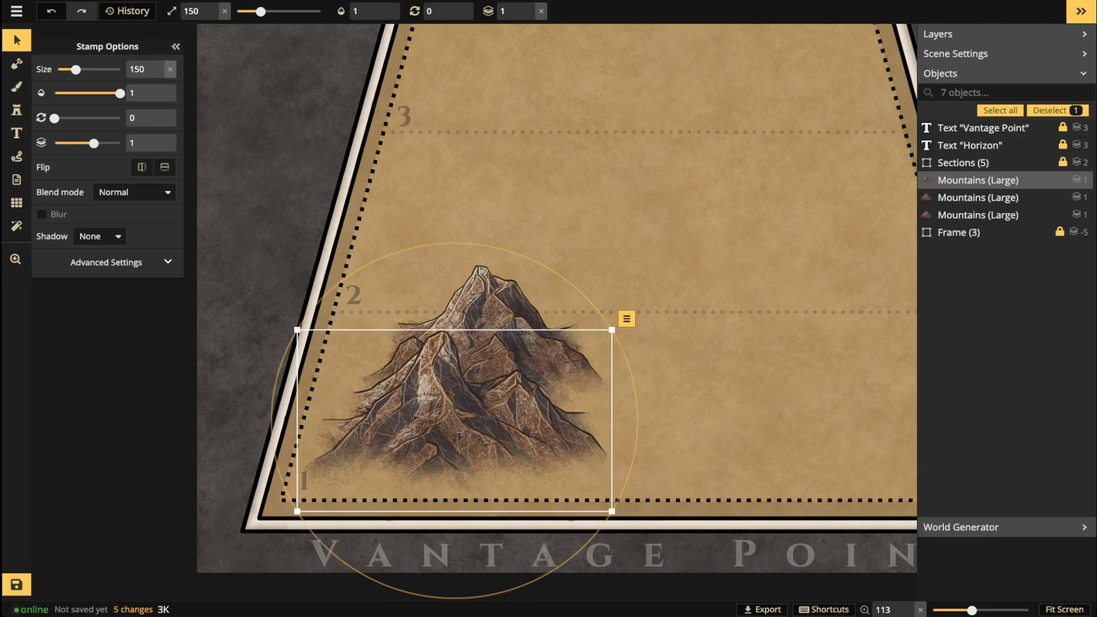
Step: Place mountain variant 7 at size 110 directly behind the second foreground mountain, around the section 2 line
click(17, 110)
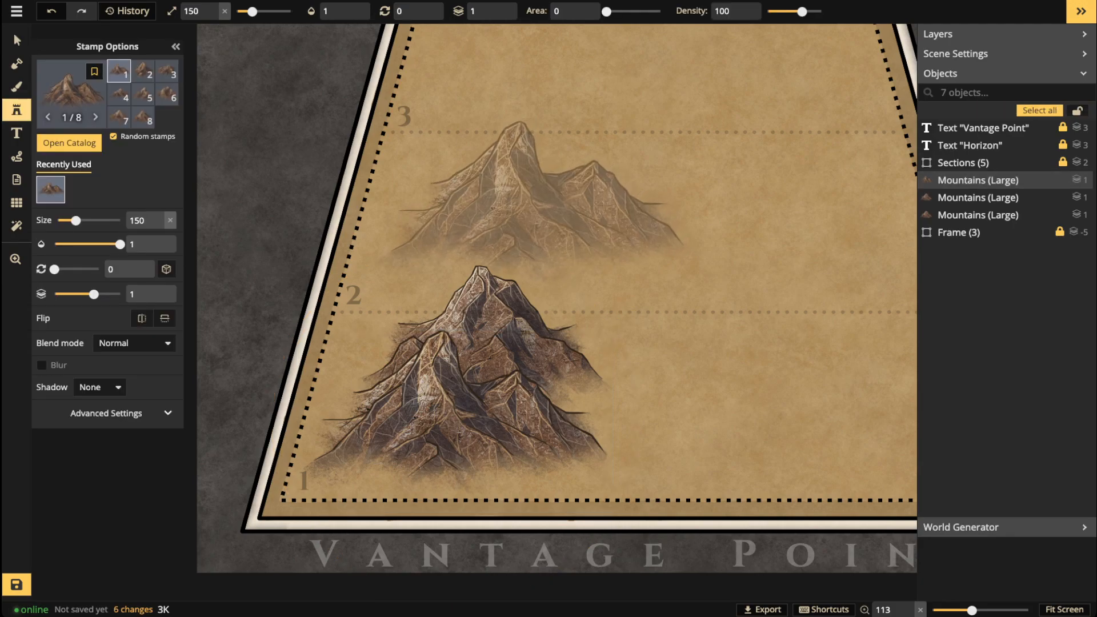
key(bracketleft)
key(bracketleft)
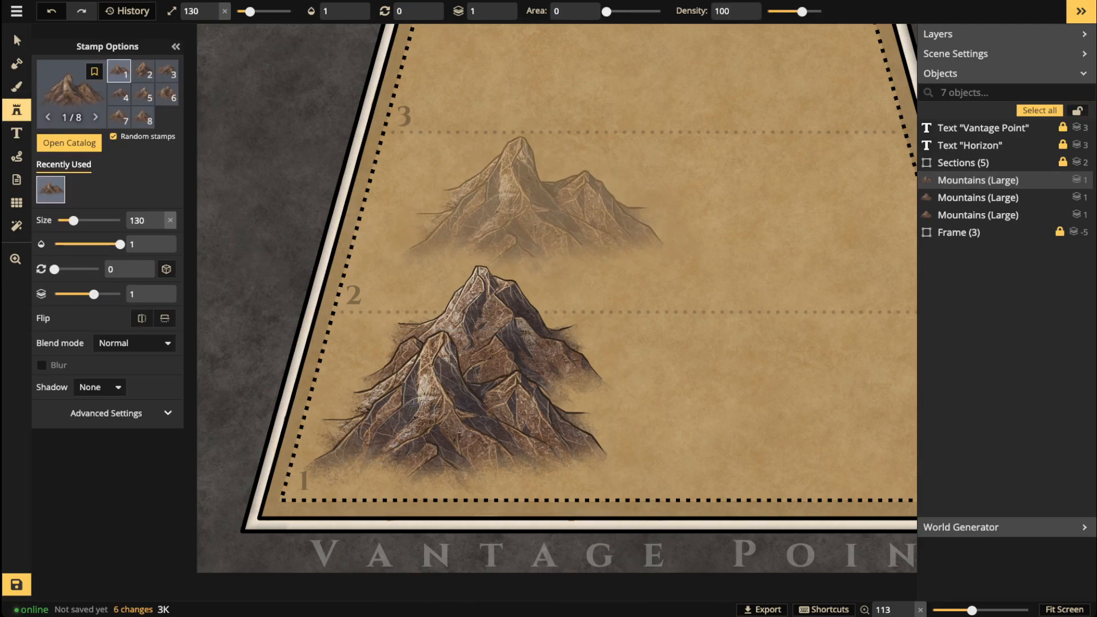
key(bracketleft)
key(bracketleft)
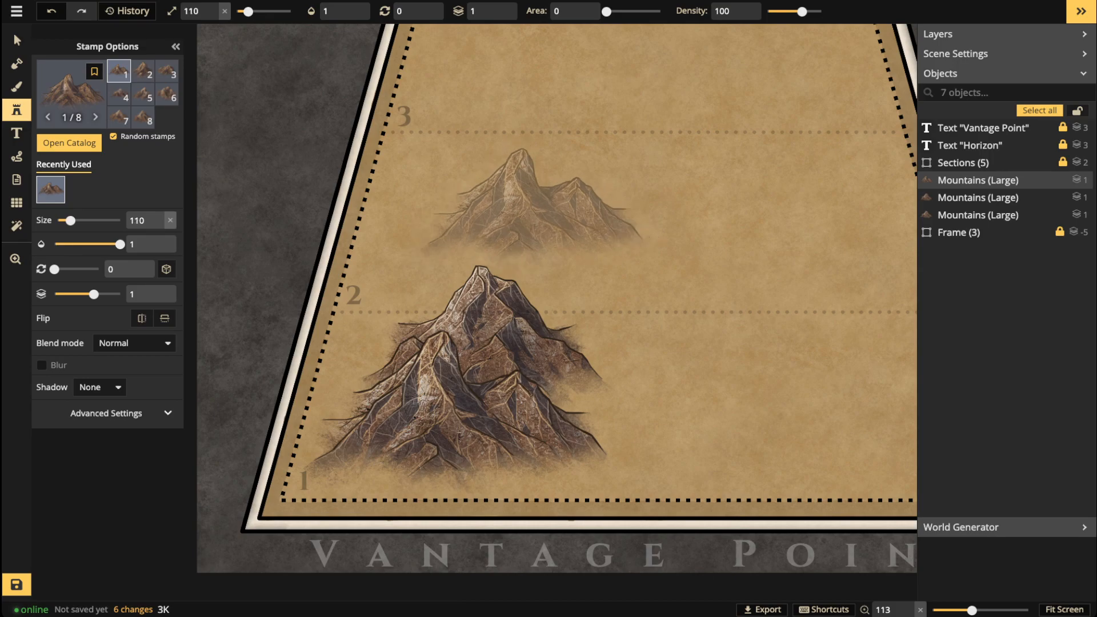
key(Left)
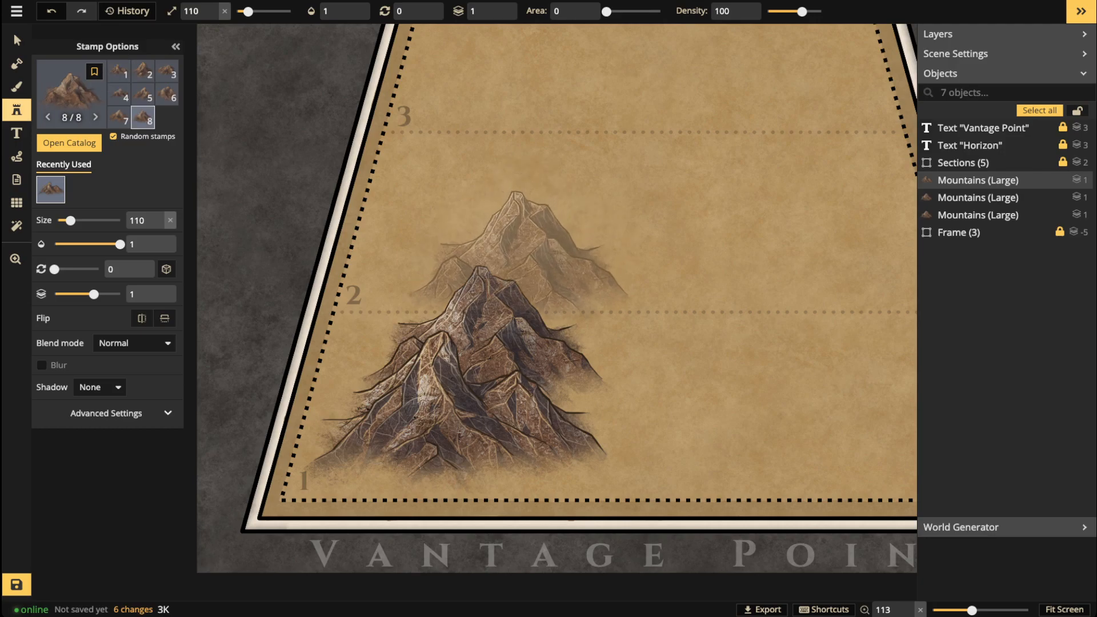
key(Left)
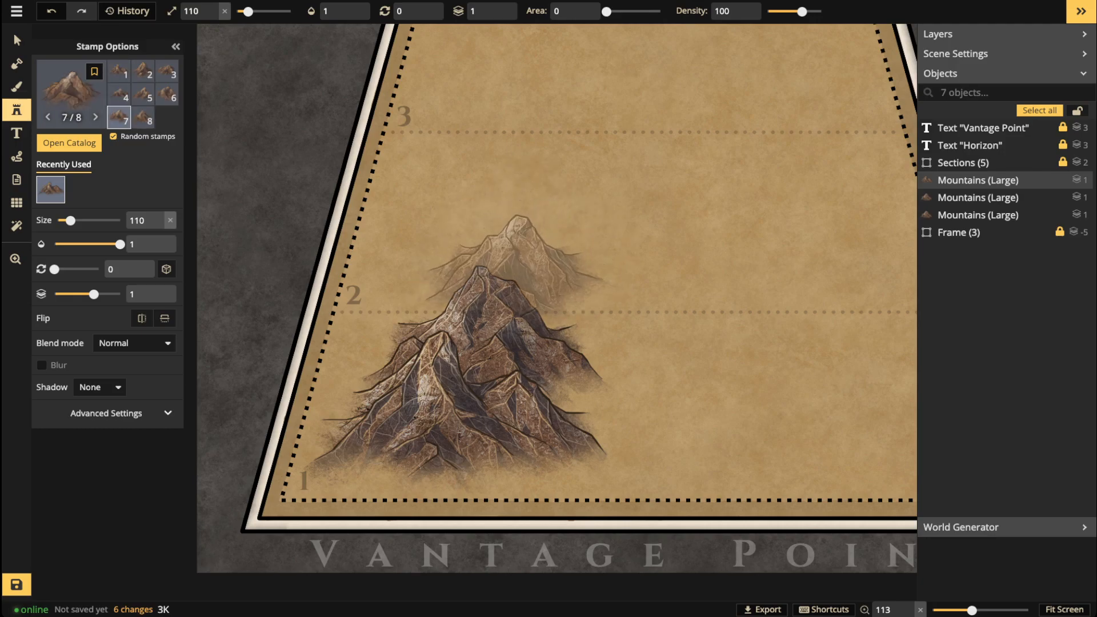
click(480, 246)
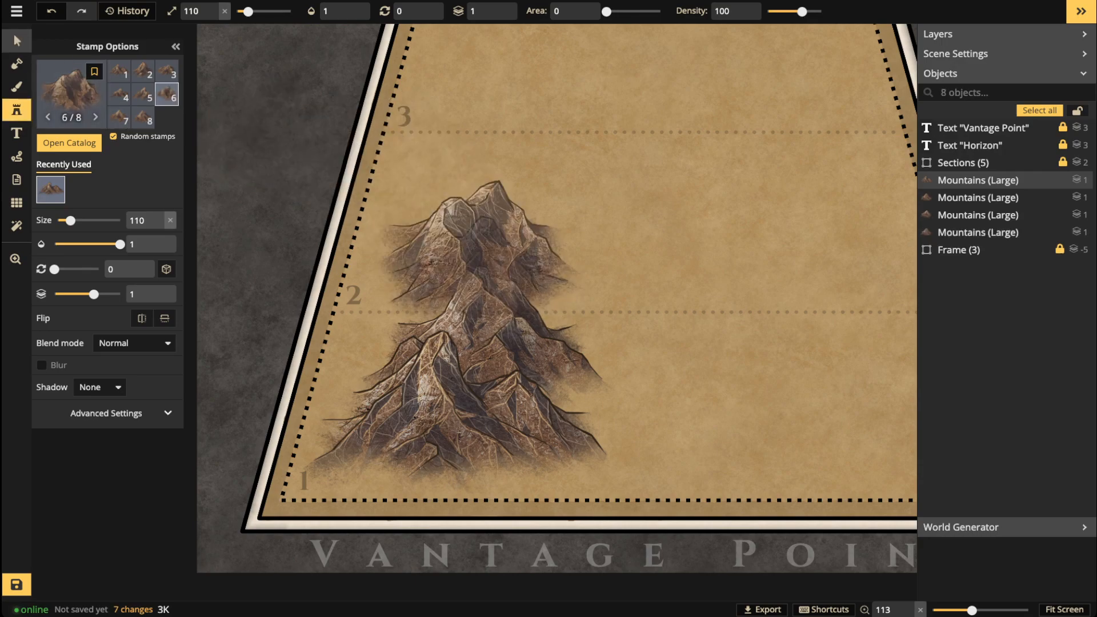
Step: Shift the rearmost mountain at the section 2 line slightly toward the vantage point so it tucks closer behind the mountain in front
key(Escape)
key(Escape)
scroll(431, 165, down, 3)
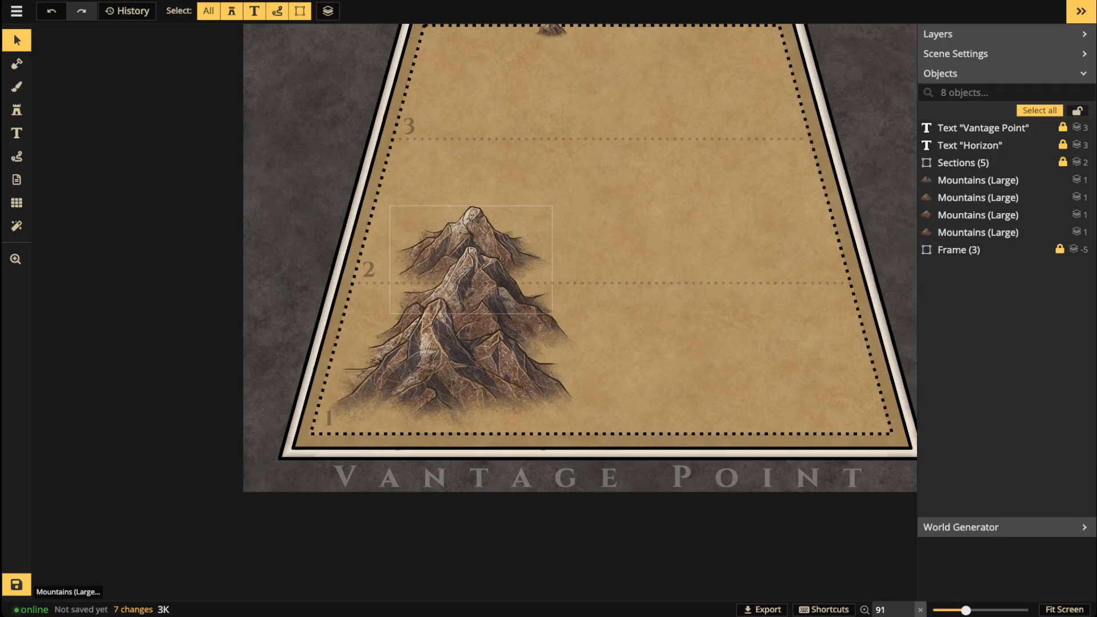
drag(471, 259, 463, 270)
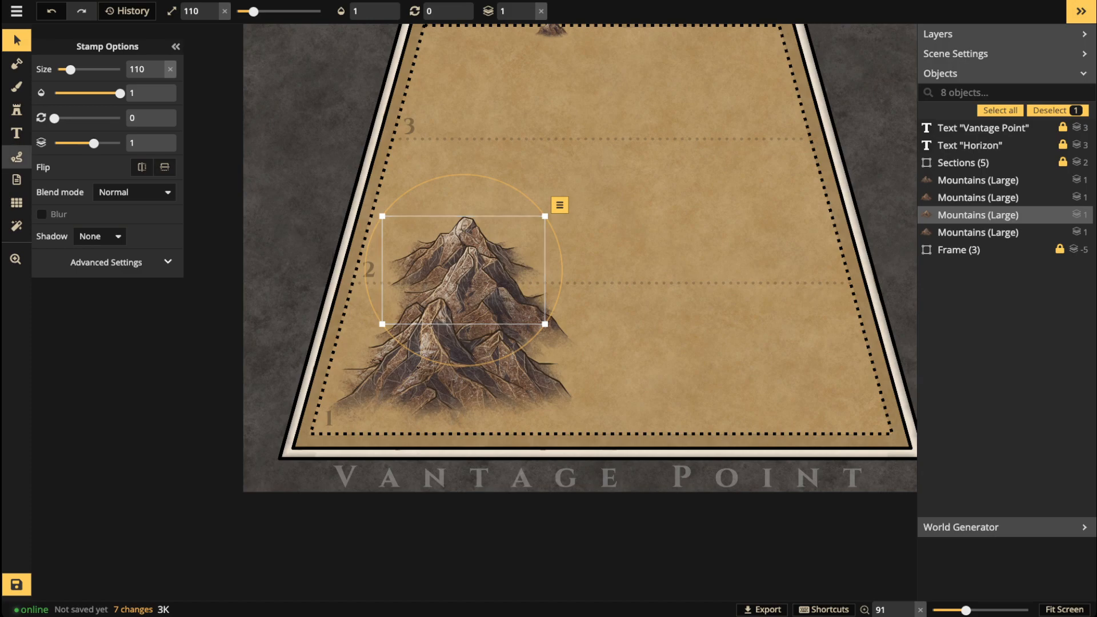
Step: Draw a free-hand dotted white path, width 1.5, curving from the foreground mountain through section 3 to the small horizon mountain
click(16, 156)
click(16, 259)
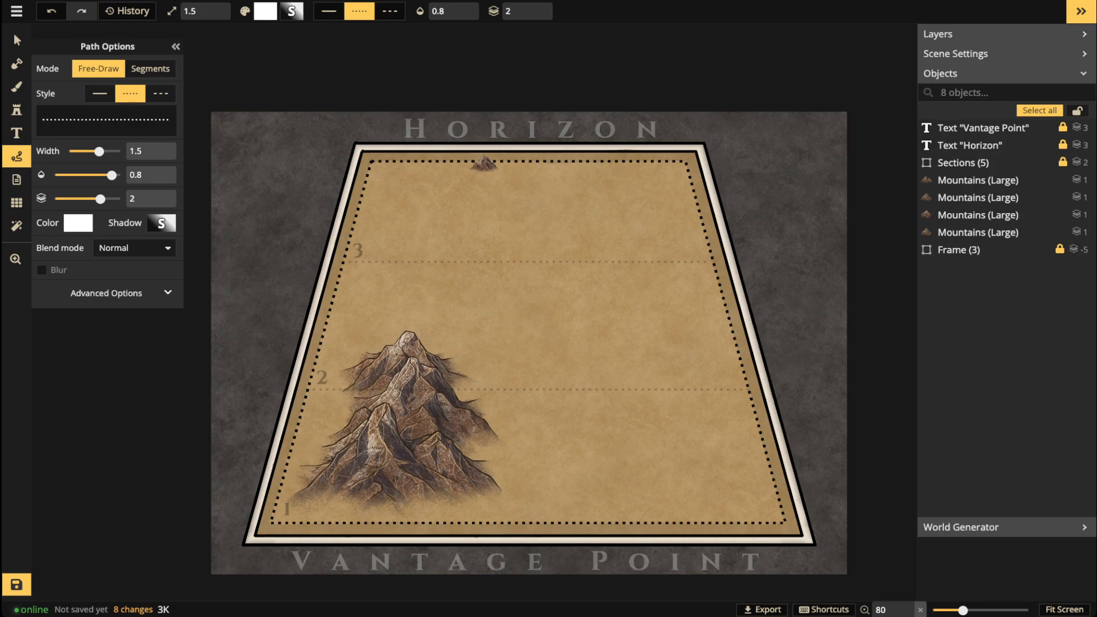
mouse_move(357, 480)
mouse_down()
mouse_move(414, 406)
mouse_move(406, 349)
mouse_up()
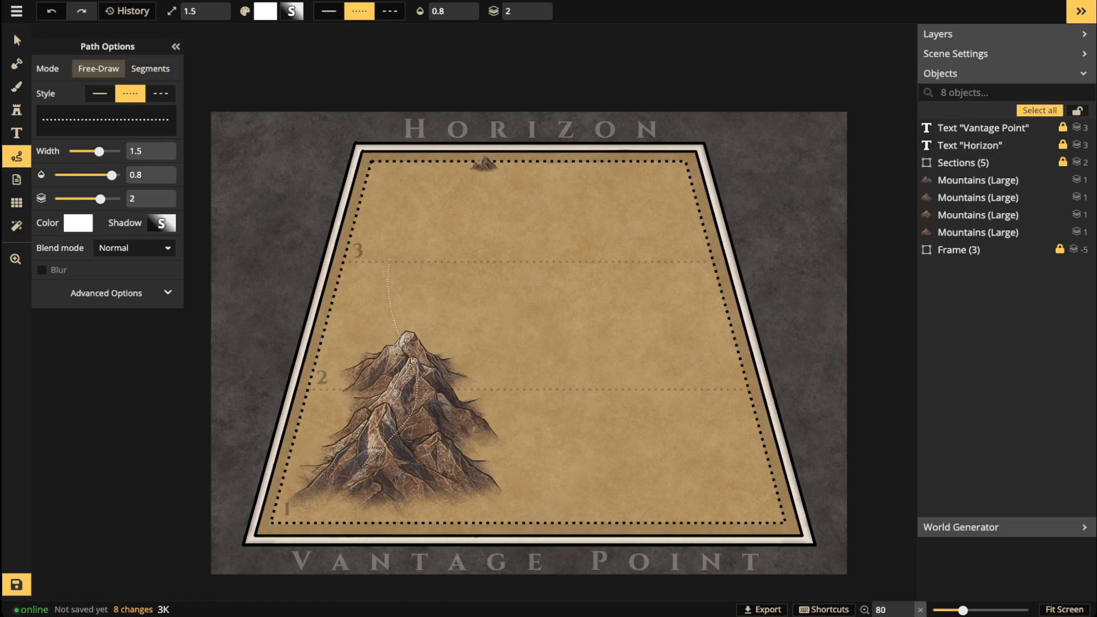
drag(468, 186, 484, 166)
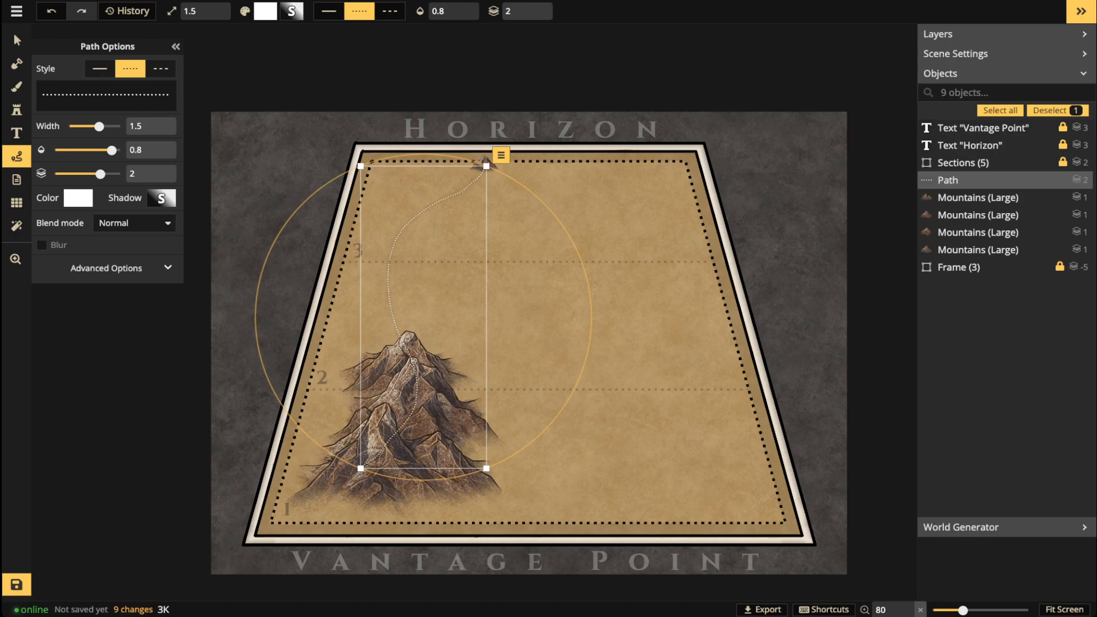
key(v)
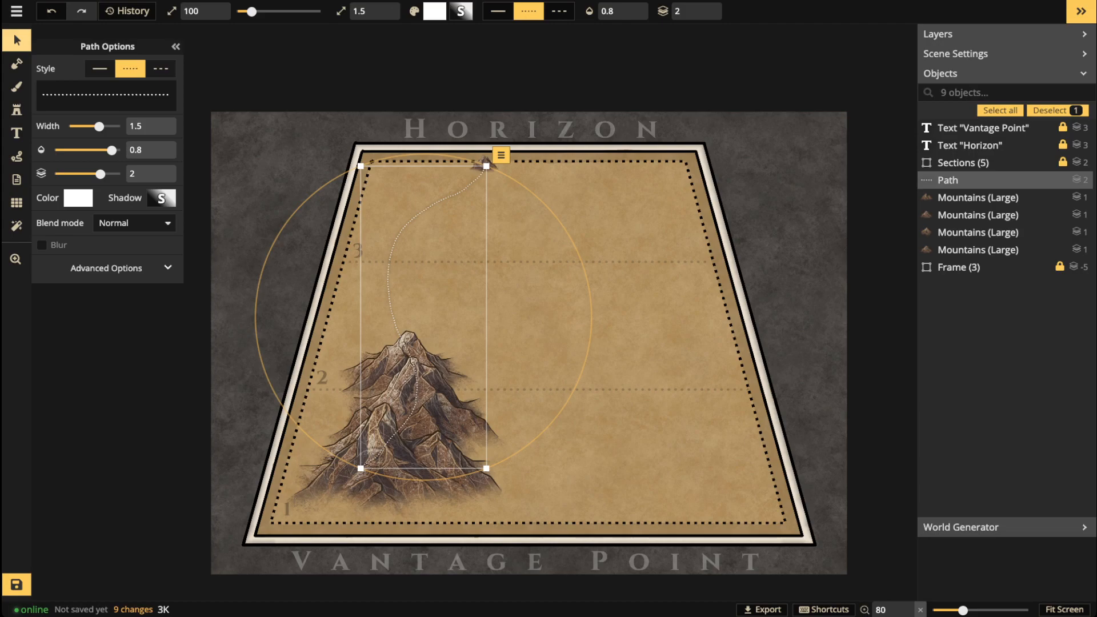
Step: Place mountain variant 5 at size 70 on the dotted path, directly behind the size 110 mountain
scroll(363, 320, up, 4)
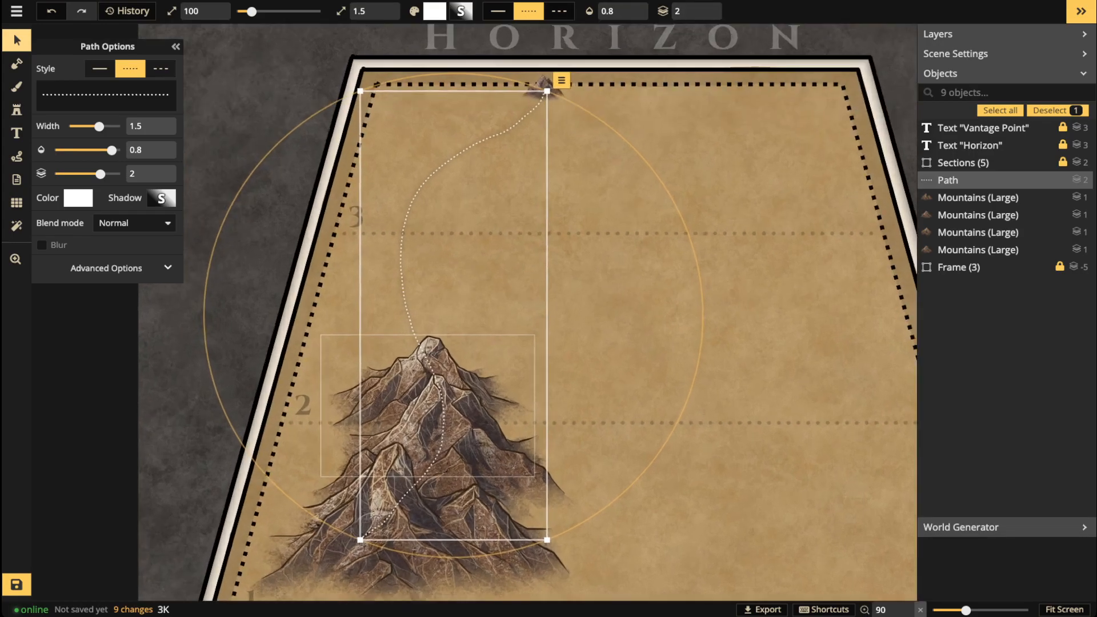
click(407, 377)
click(16, 110)
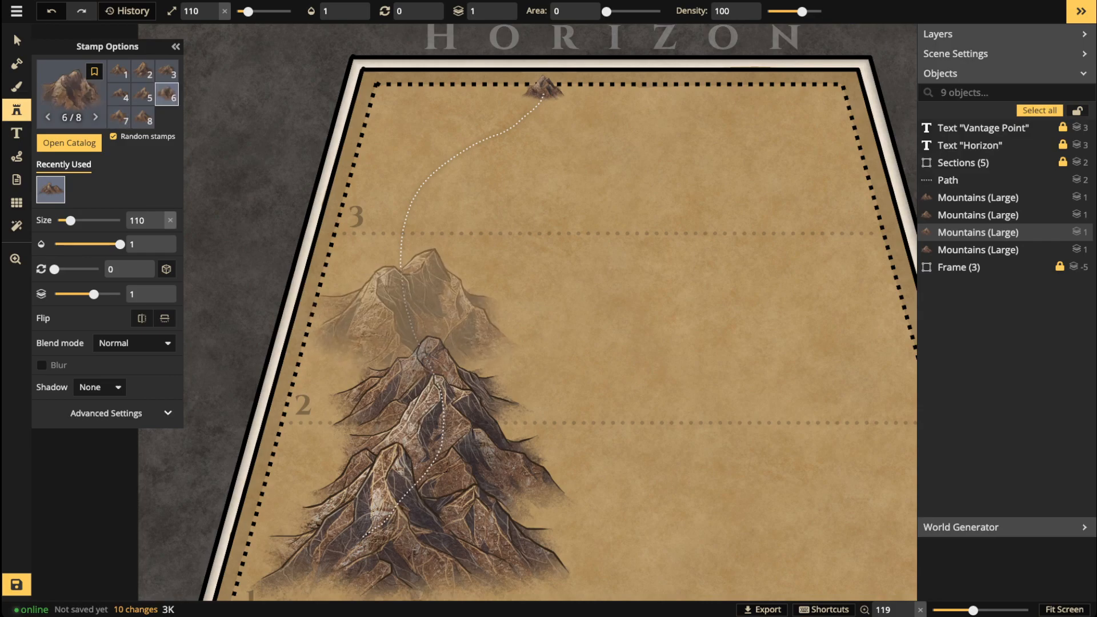
key(Left)
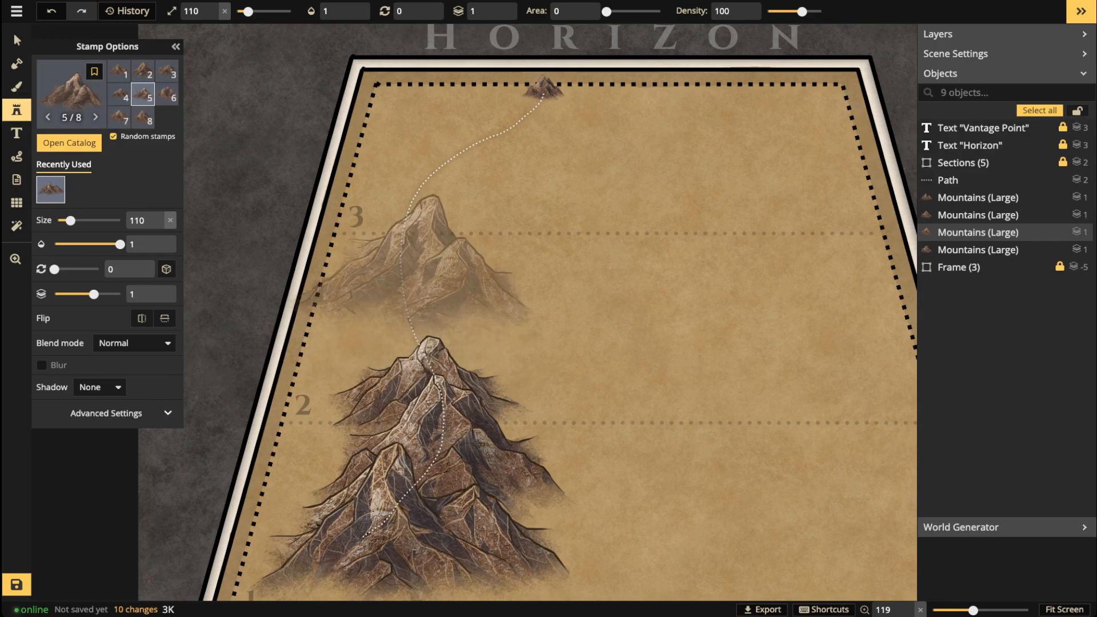
key(bracketleft)
key(bracketleft)
key(bracketleft)
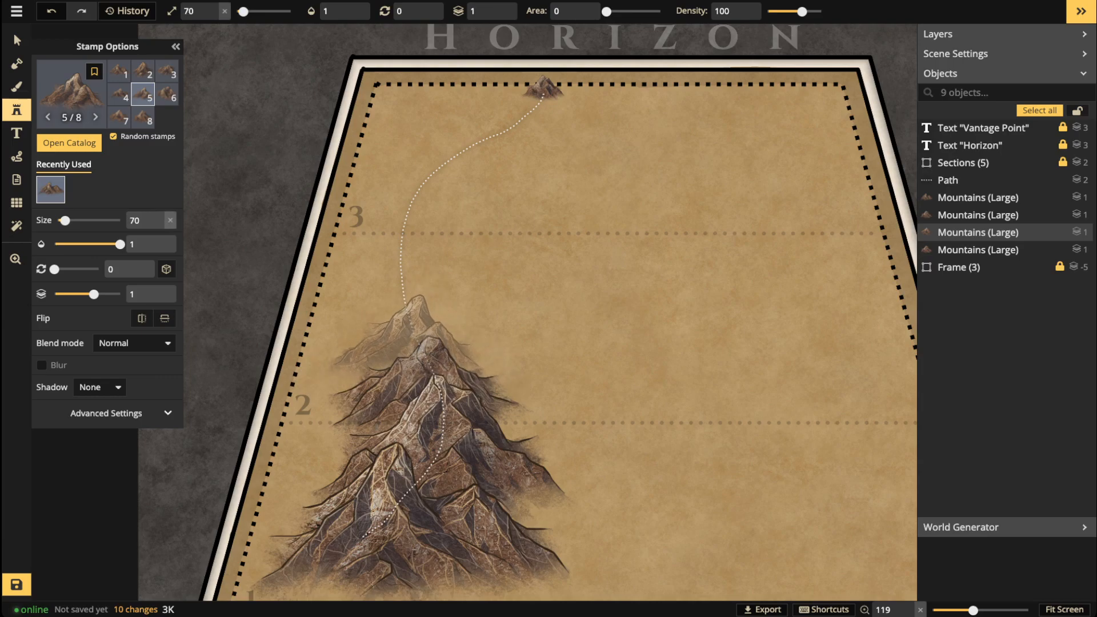
click(277, 280)
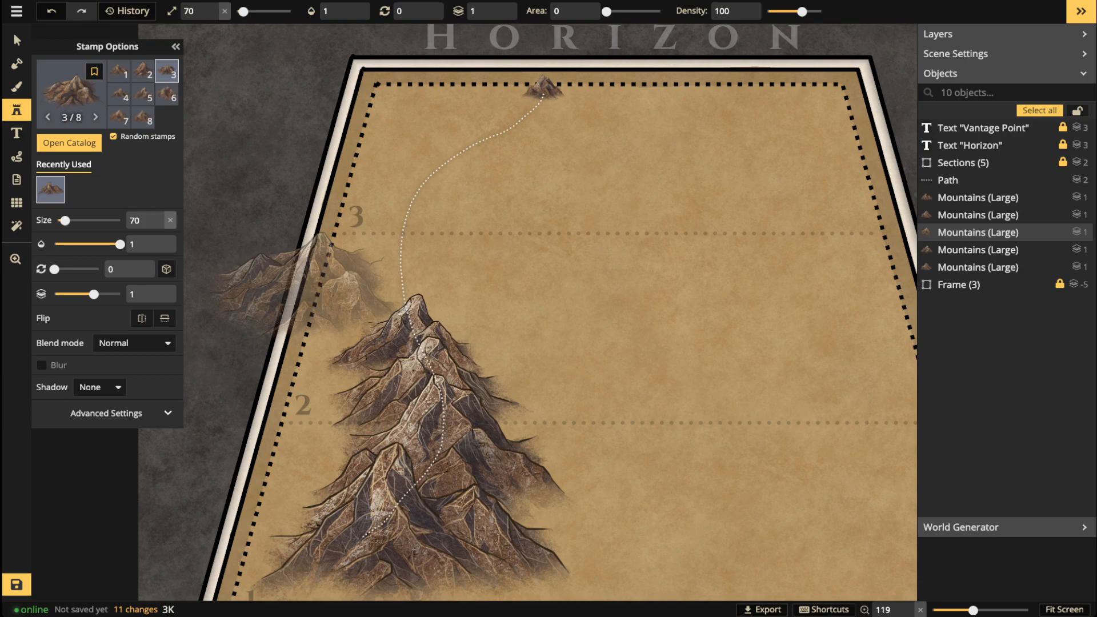
Step: Extend the range along the dotted path with mountain variant 8 at size 70 and variant 4 at size 50, reaching the section 3 line
key(1)
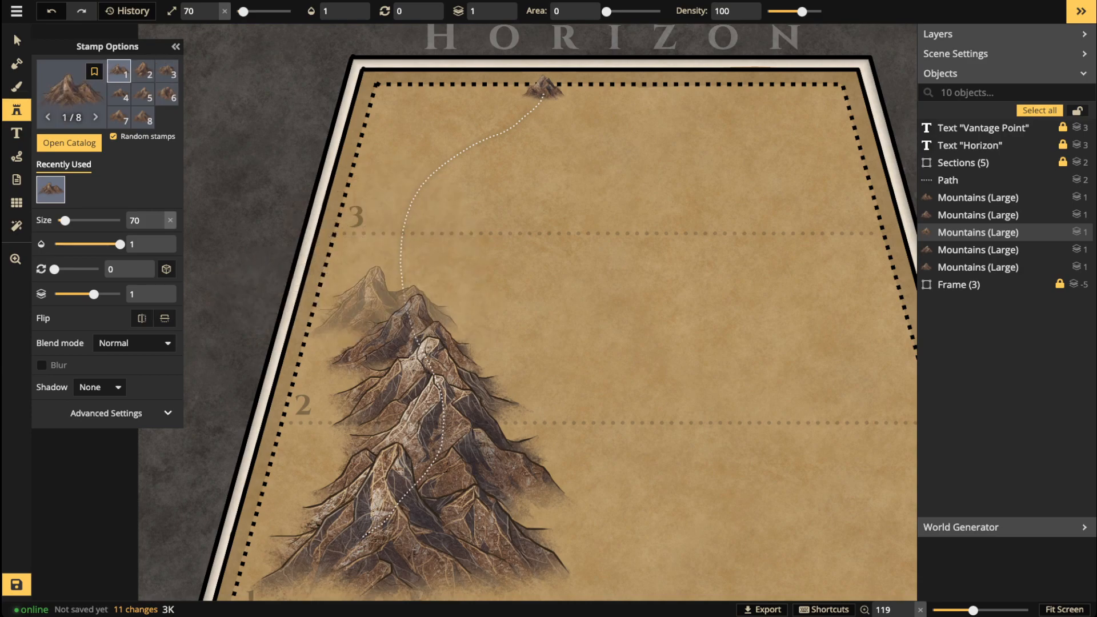
key(8)
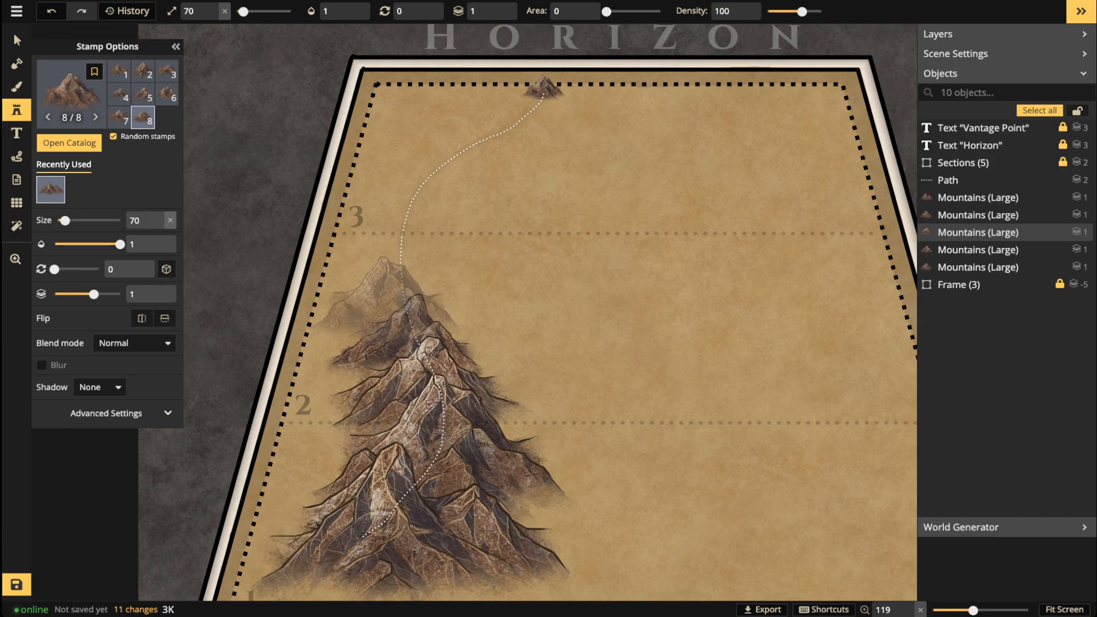
click(385, 296)
key([)
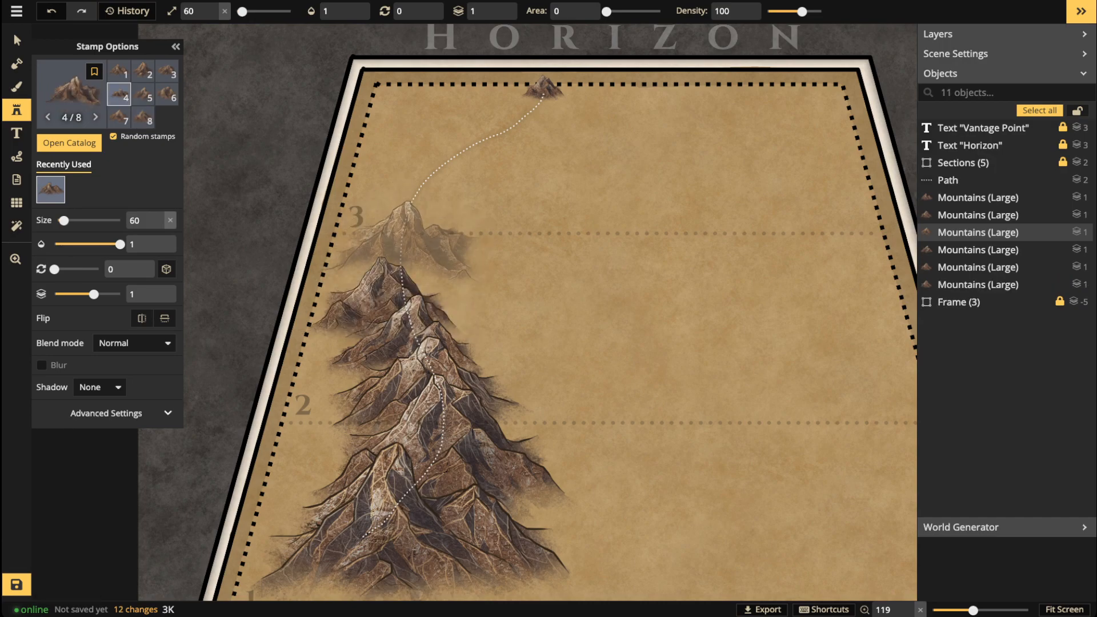
key([)
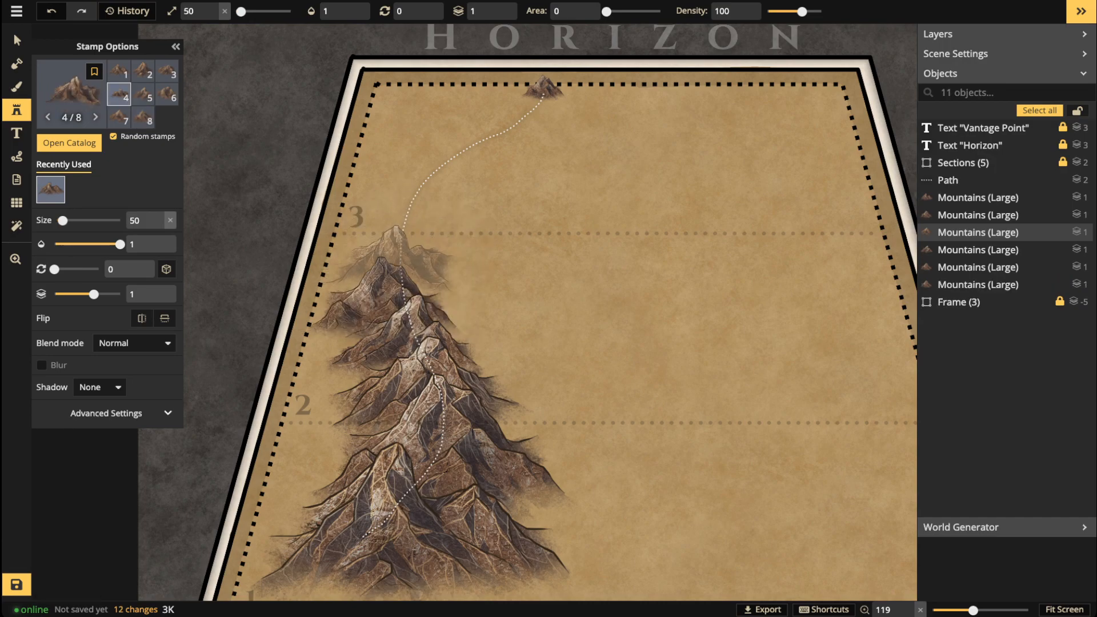
click(389, 255)
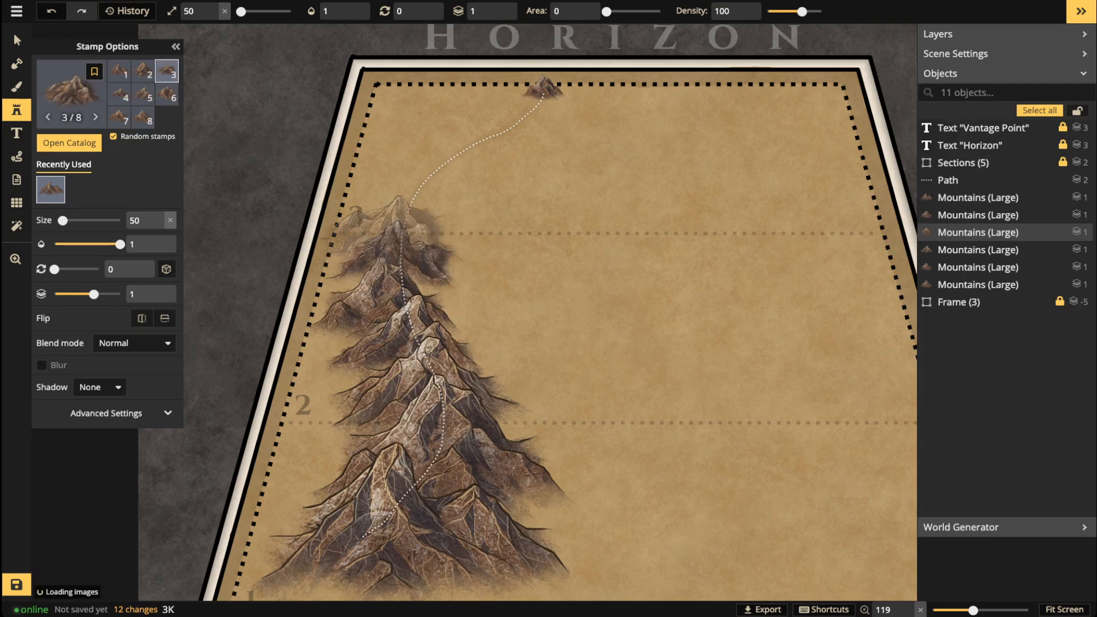
Step: Place mountain variant 3 at size 30 on the dotted path, just beyond the section 3 line
click(400, 226)
key([)
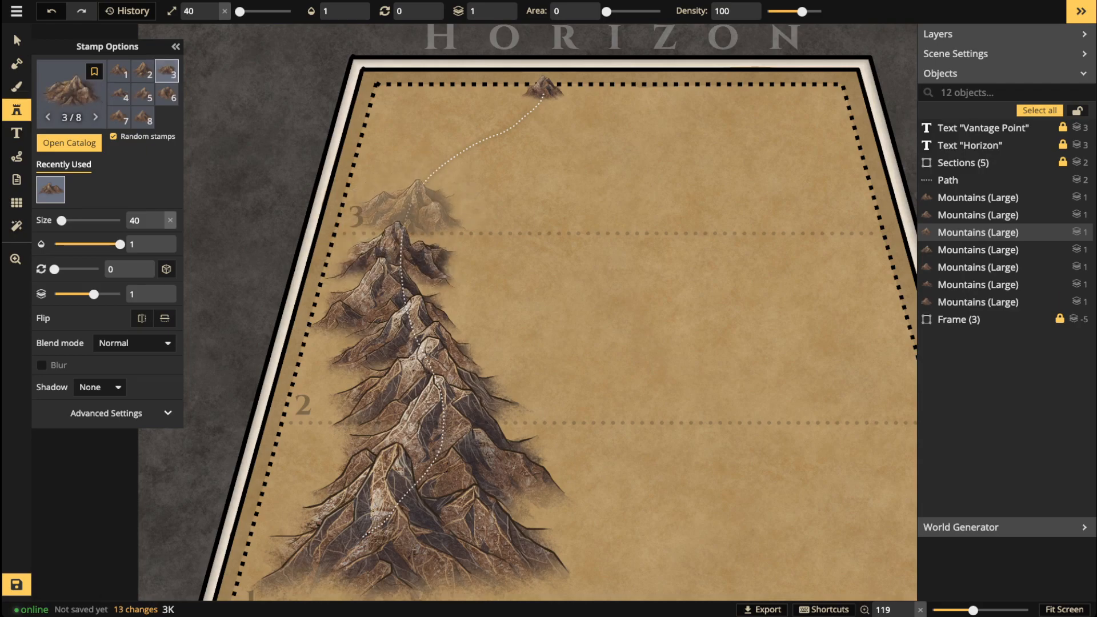
key([)
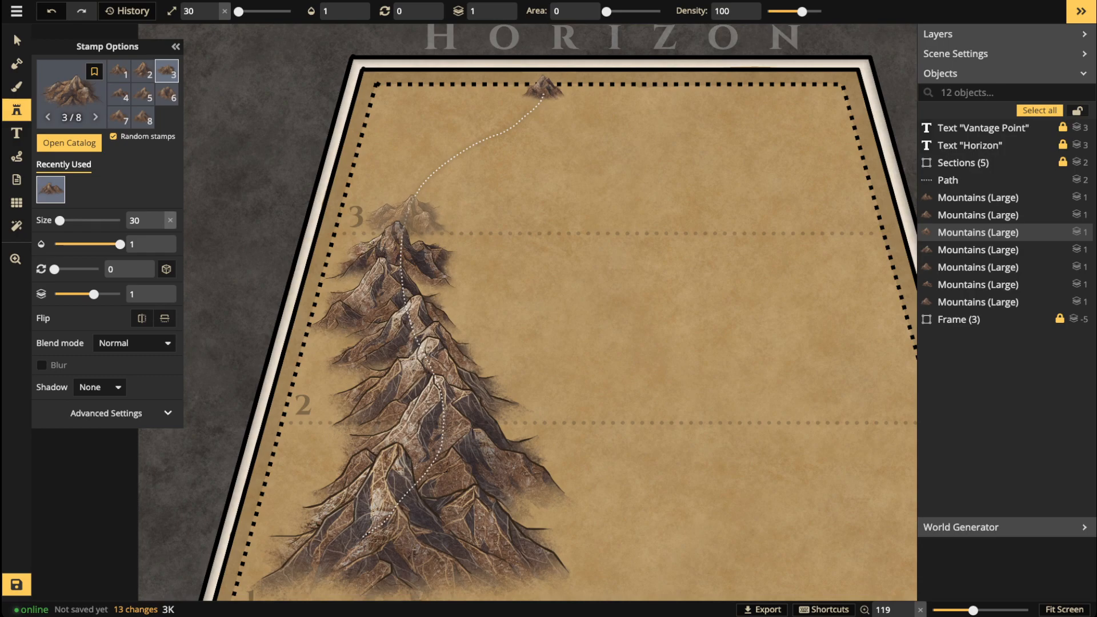
scroll(403, 207, up, 1)
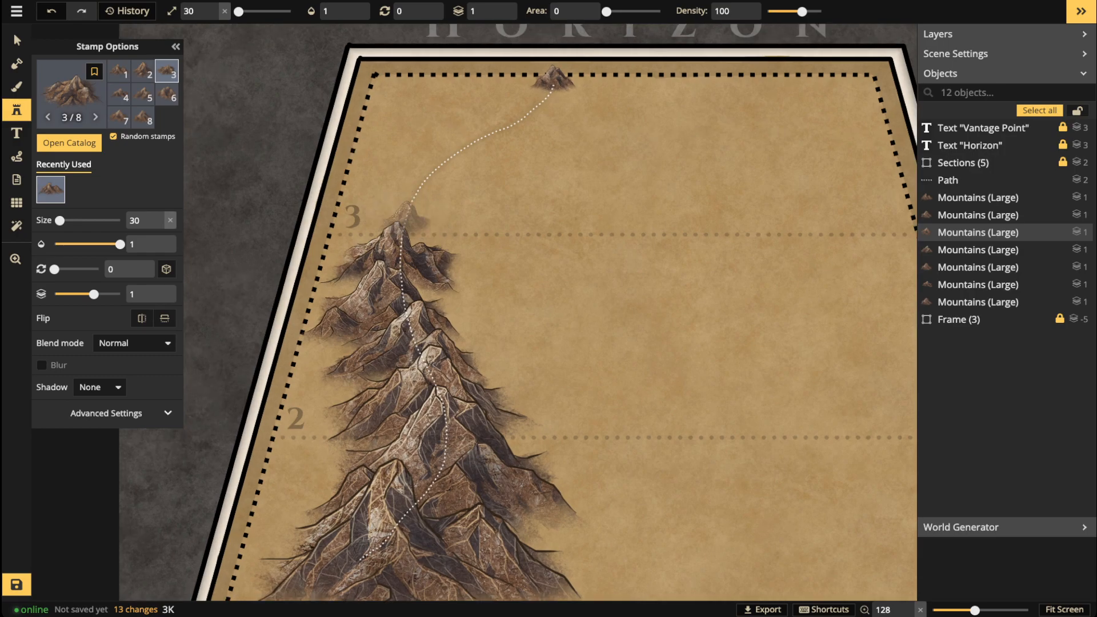
click(408, 212)
Step: Add mountain variants 2 and 4 at size 40 along the curve of the dotted path in section 3
key(])
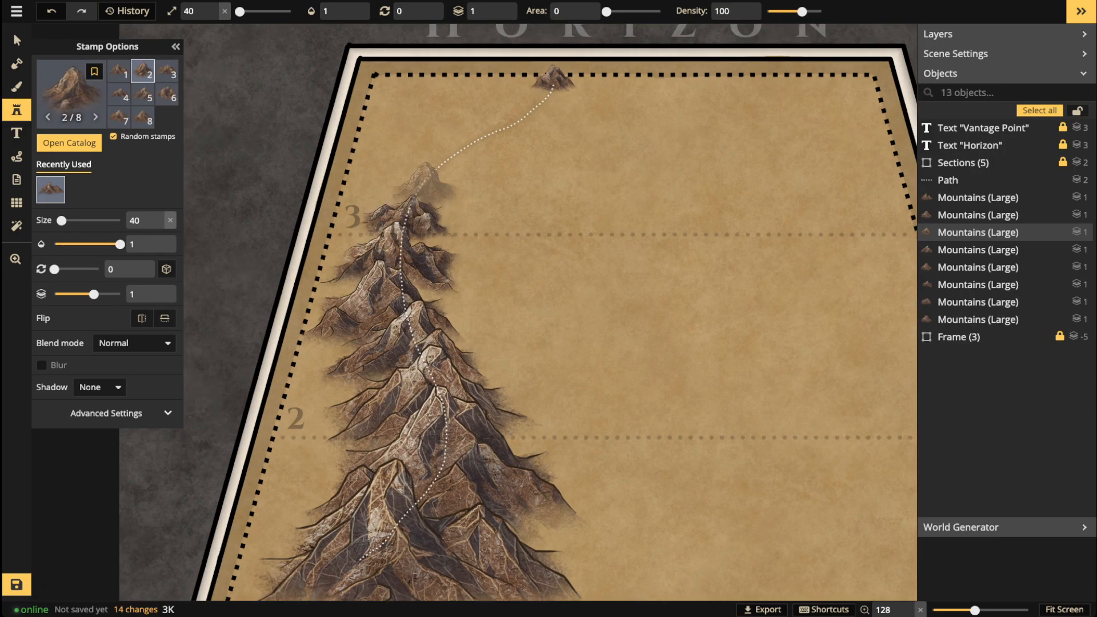
click(425, 182)
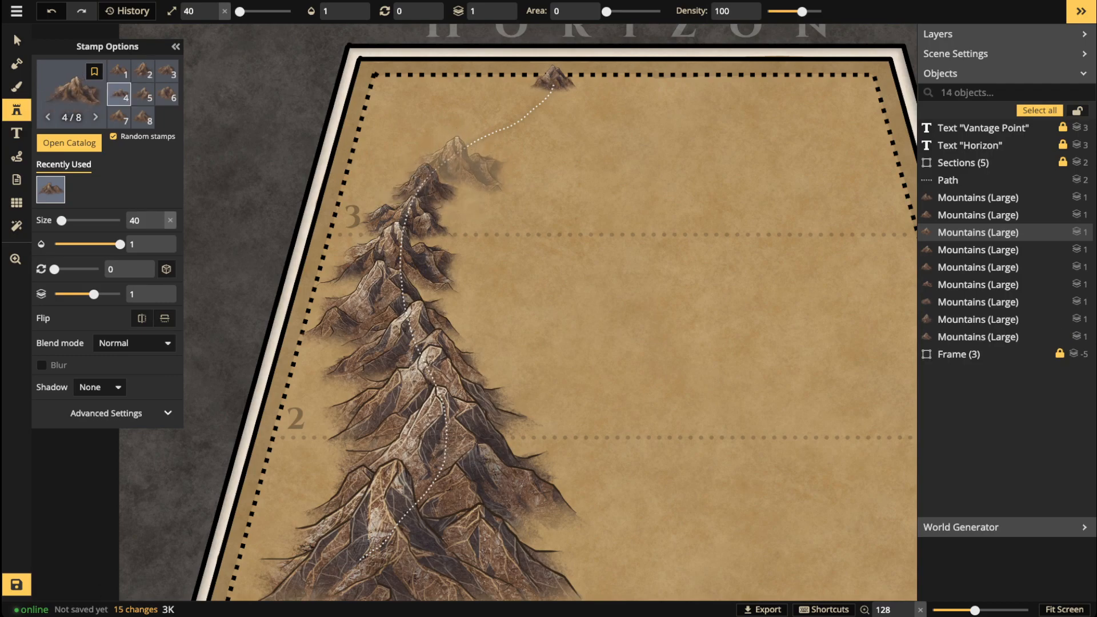
click(458, 161)
Step: Place three mountains at size 30 along the rest of the dotted path to join the range to the horizon mountain
key([)
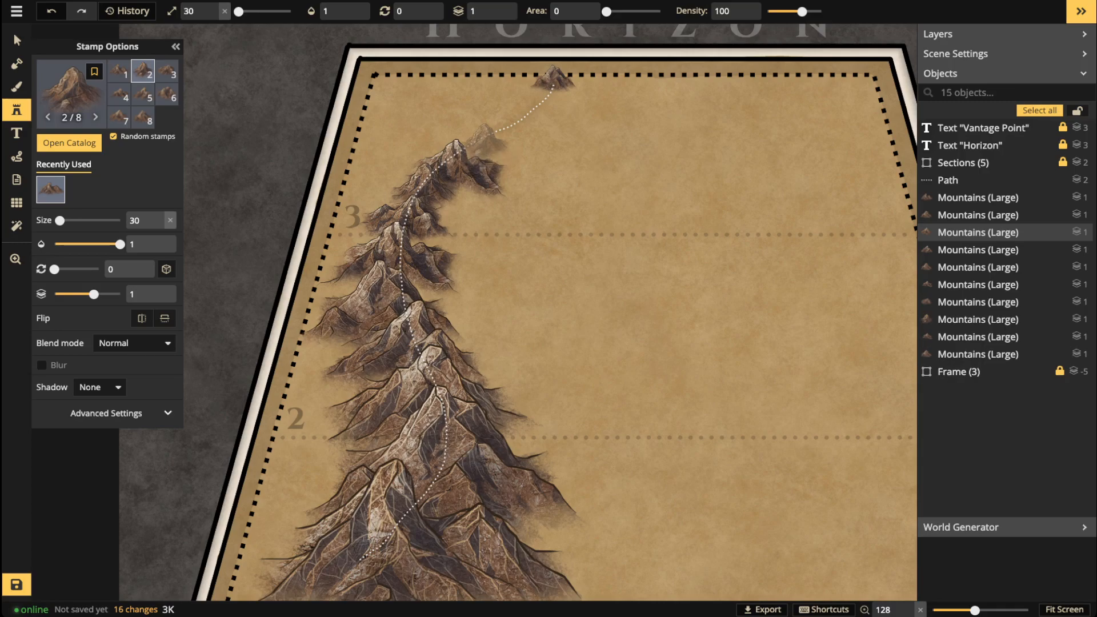
click(486, 146)
click(517, 123)
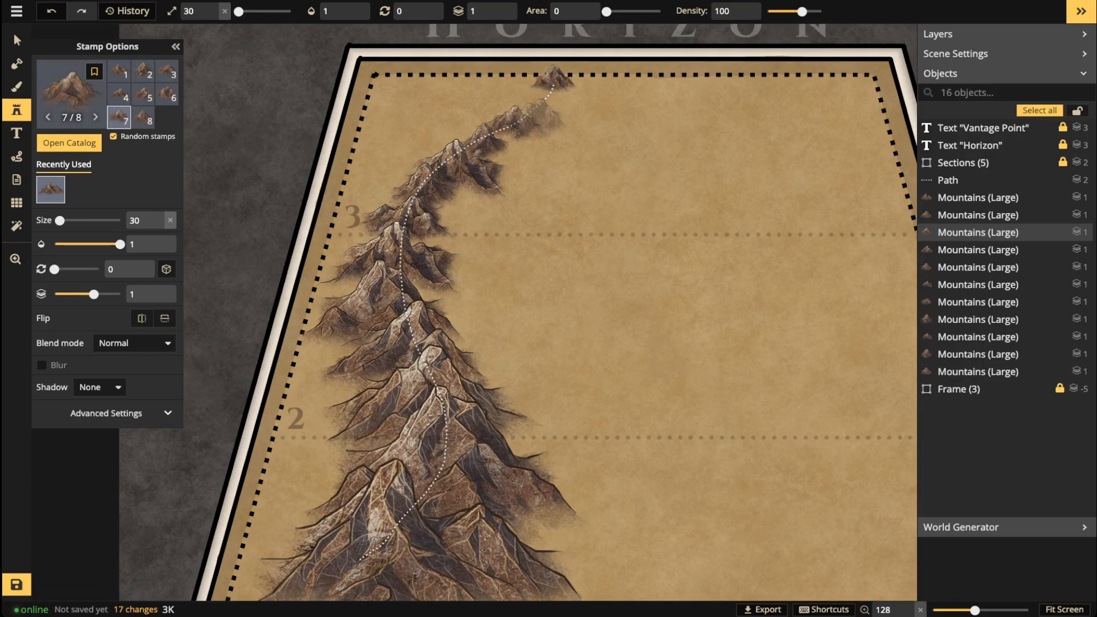
click(537, 101)
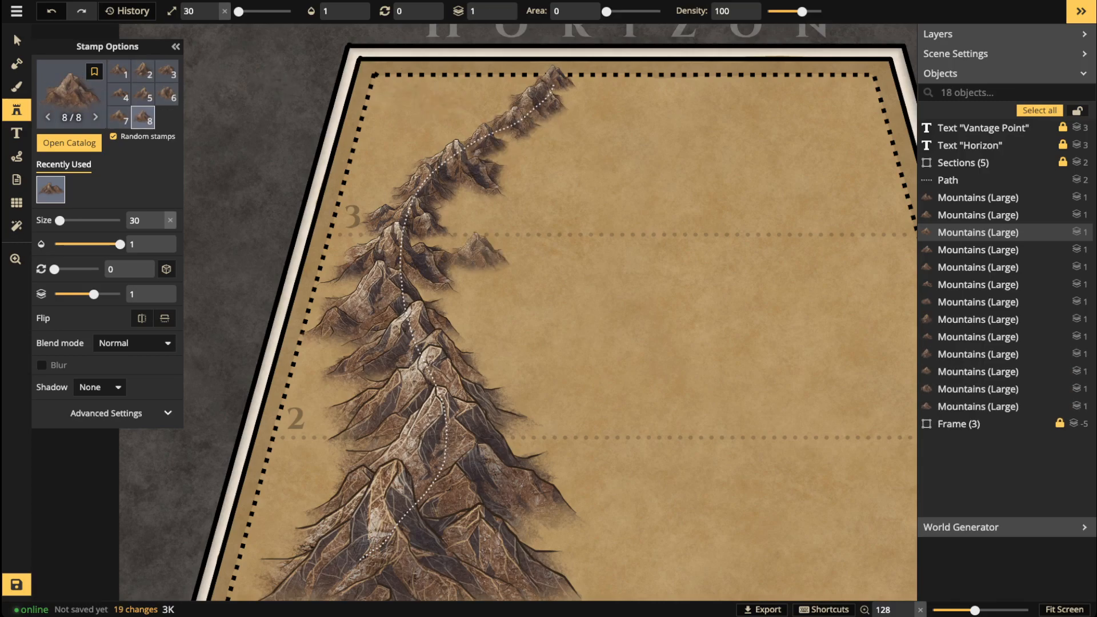
Step: Select the size 20 mountain on the horizon line and adjust its placement at the end of the range
click(16, 40)
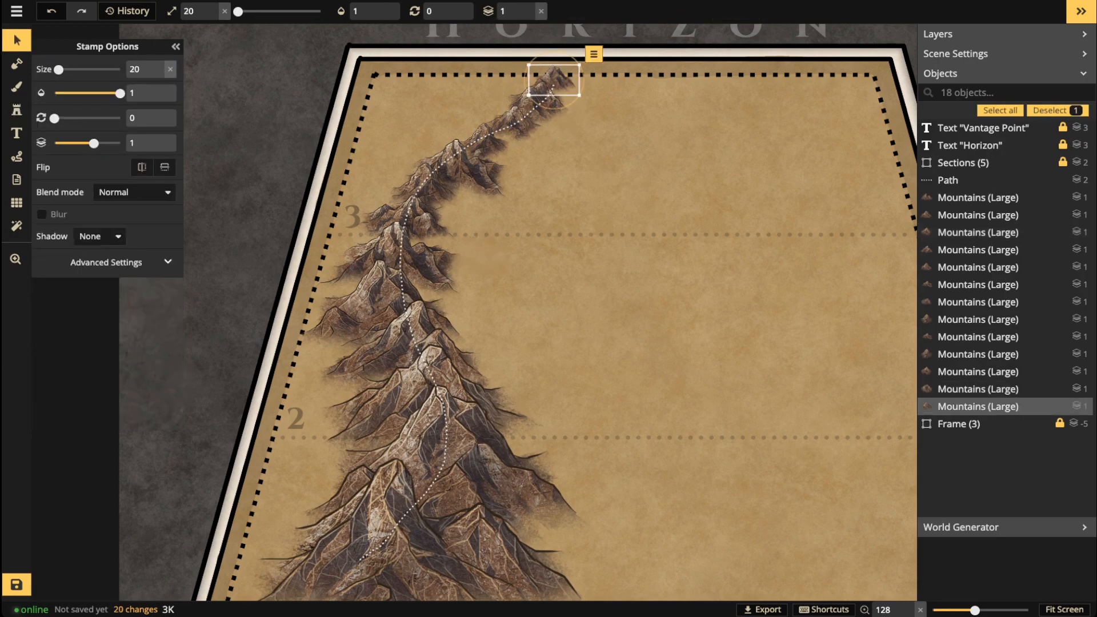
drag(528, 65, 553, 82)
key(Escape)
Step: Delete the dotted guide path running through the mountain range
scroll(420, 150, down, 4)
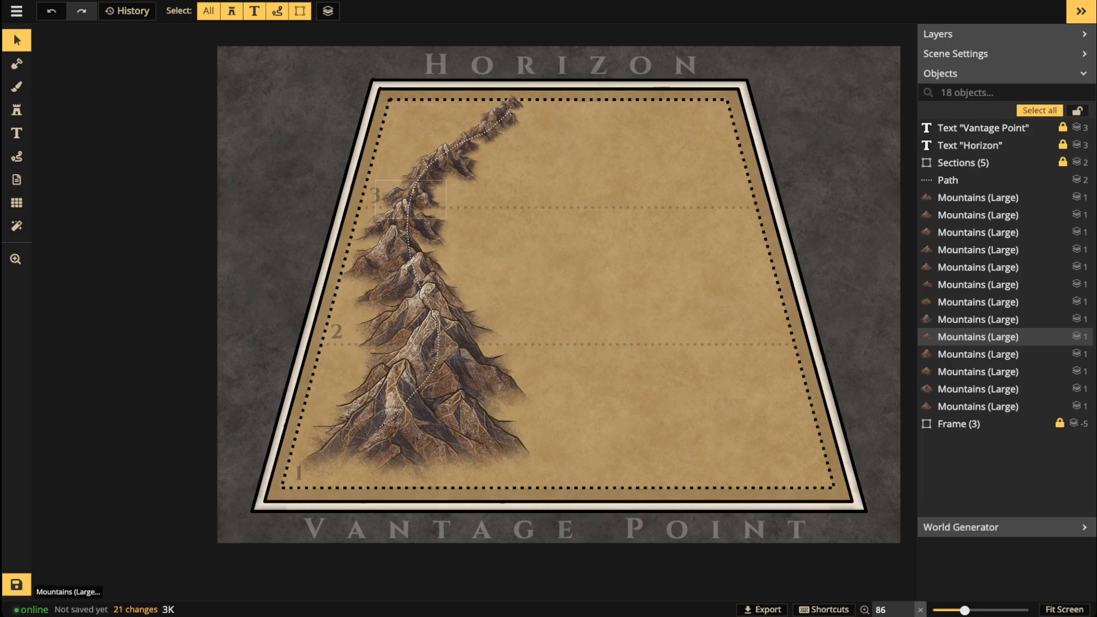
click(408, 228)
key(Delete)
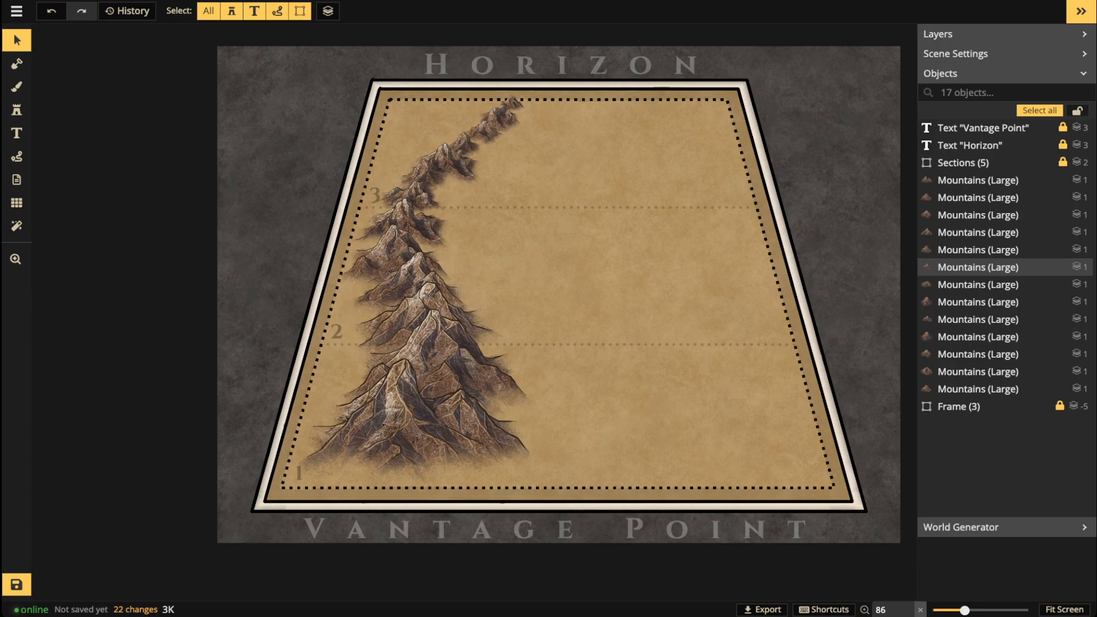
Step: Draw a white dotted segment path of width 3.4 along the range's ridge from the horizon to the foreground peak
click(482, 134)
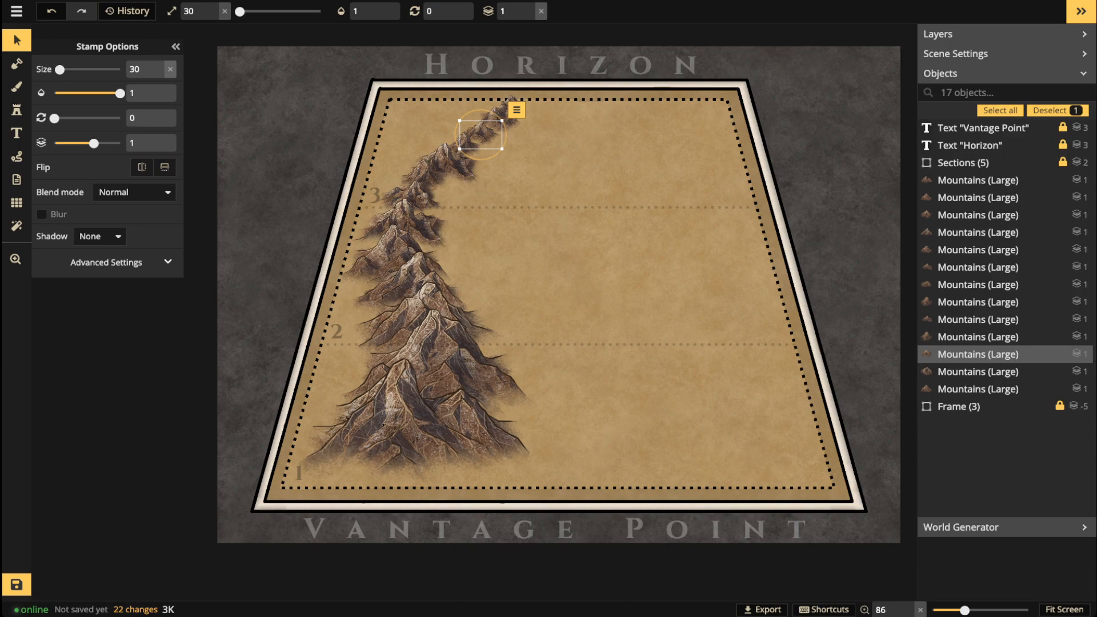
click(16, 156)
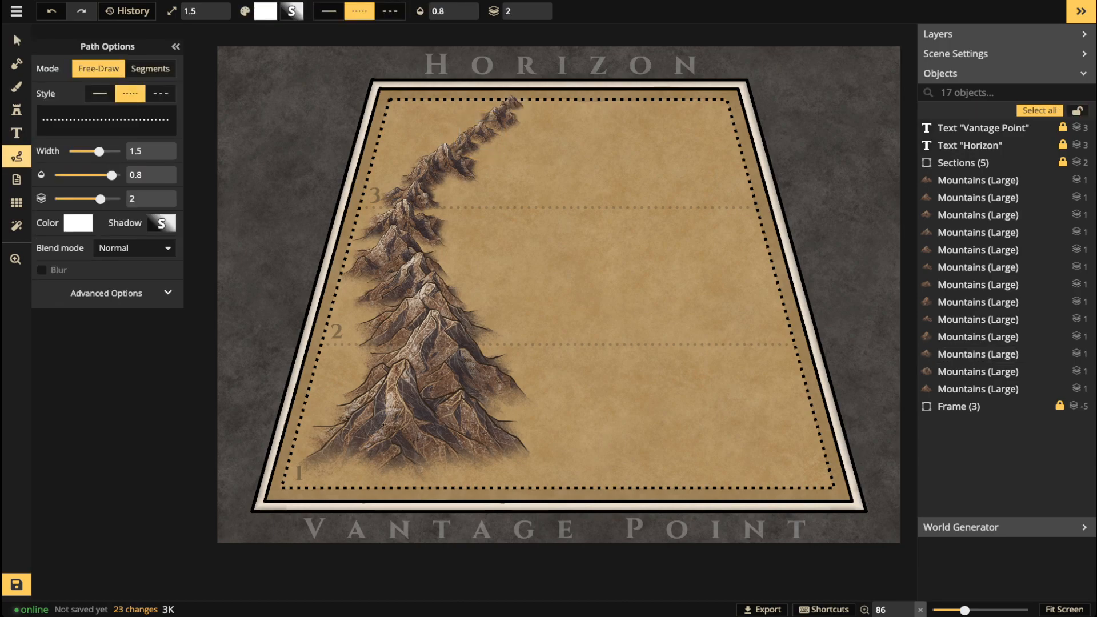
click(150, 68)
drag(99, 150, 113, 151)
scroll(464, 165, up, 1)
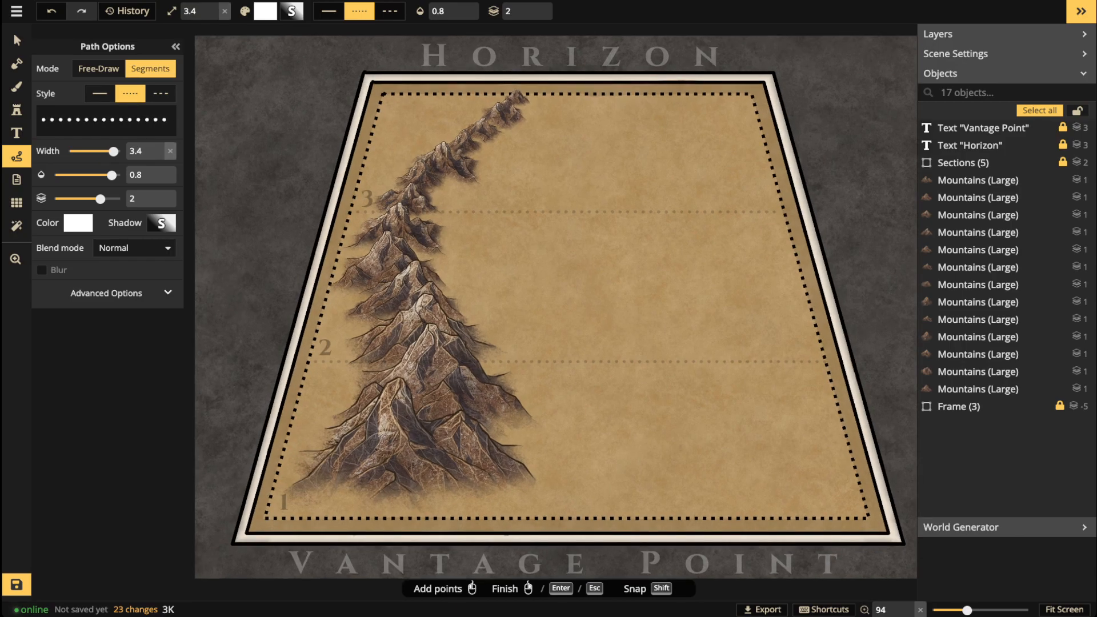
click(518, 97)
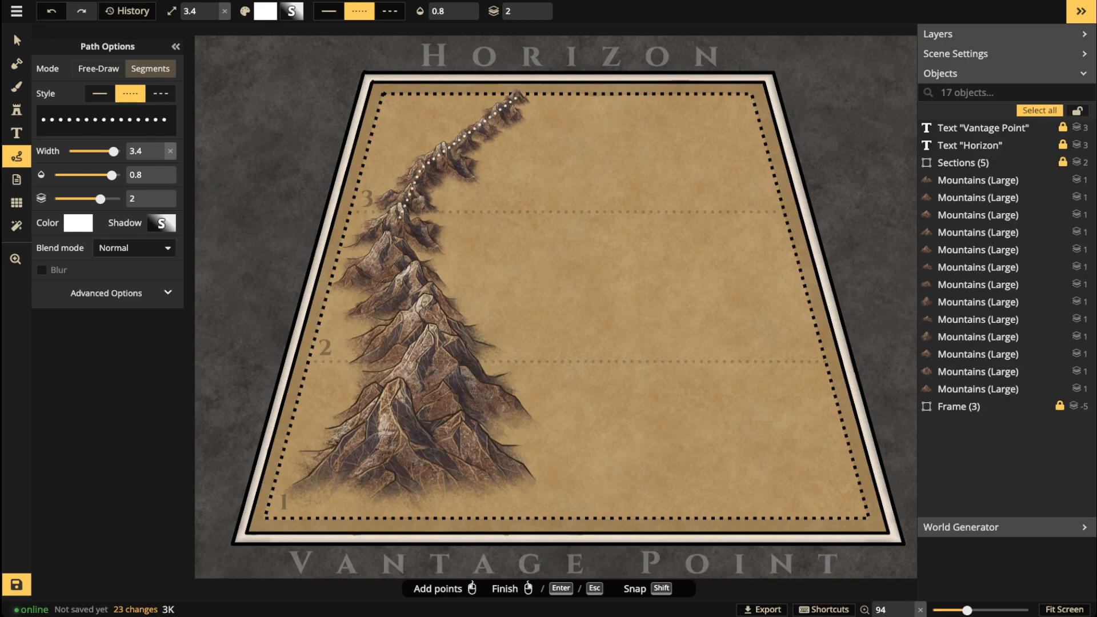
click(394, 250)
click(444, 348)
key(Return)
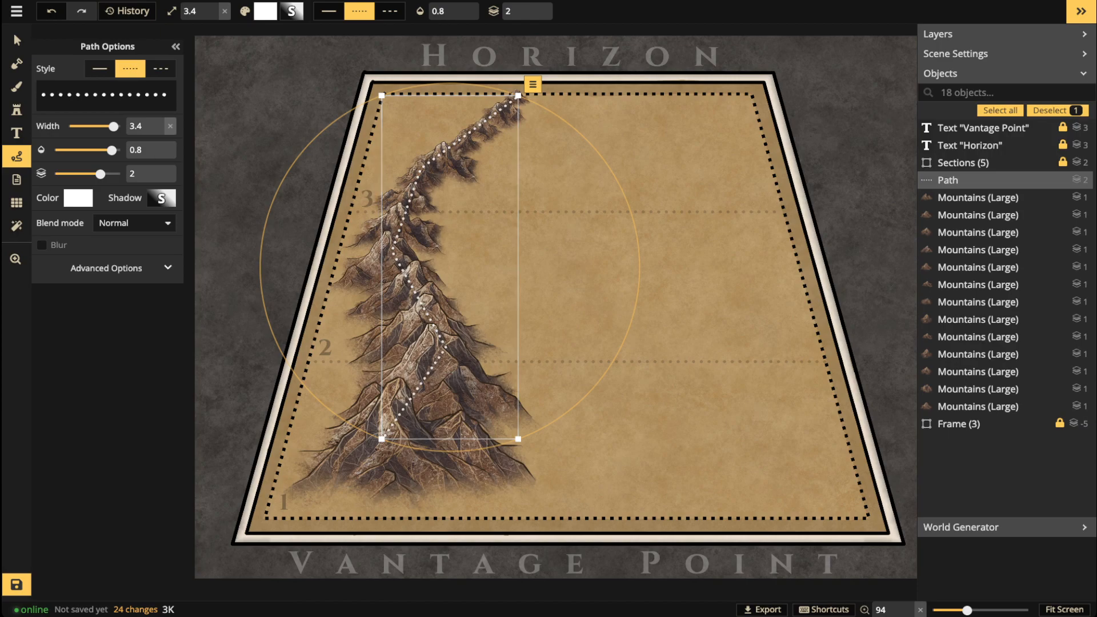
key(Escape)
Step: Draw a yellow dotted free-draw path branching from the ridge near the section 2 line toward the map's open right side
click(79, 223)
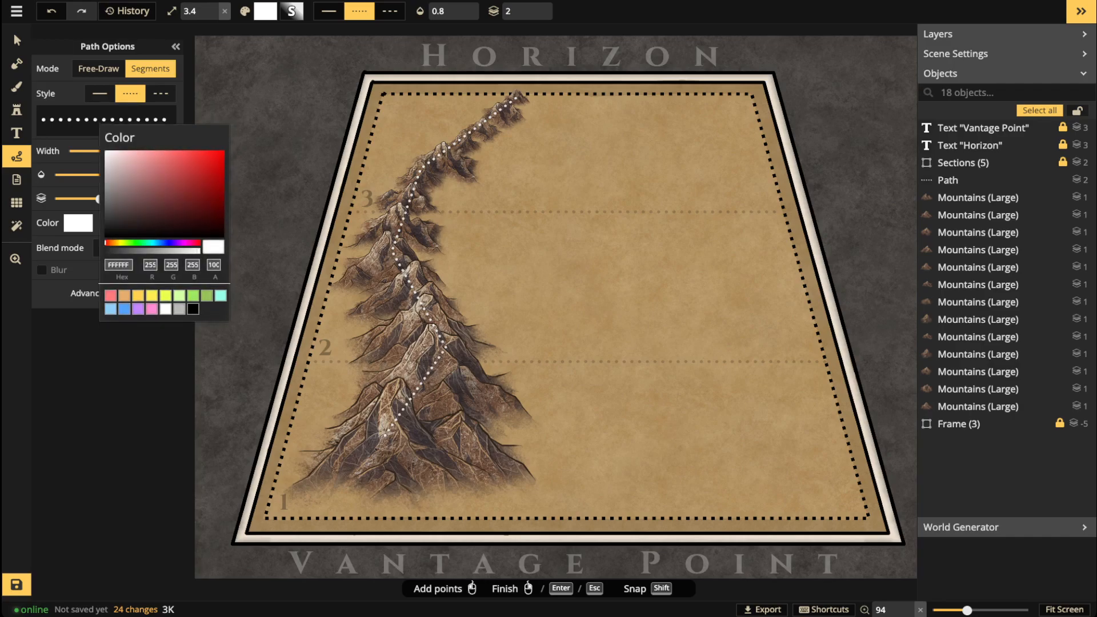
click(151, 295)
scroll(488, 357, up, 3)
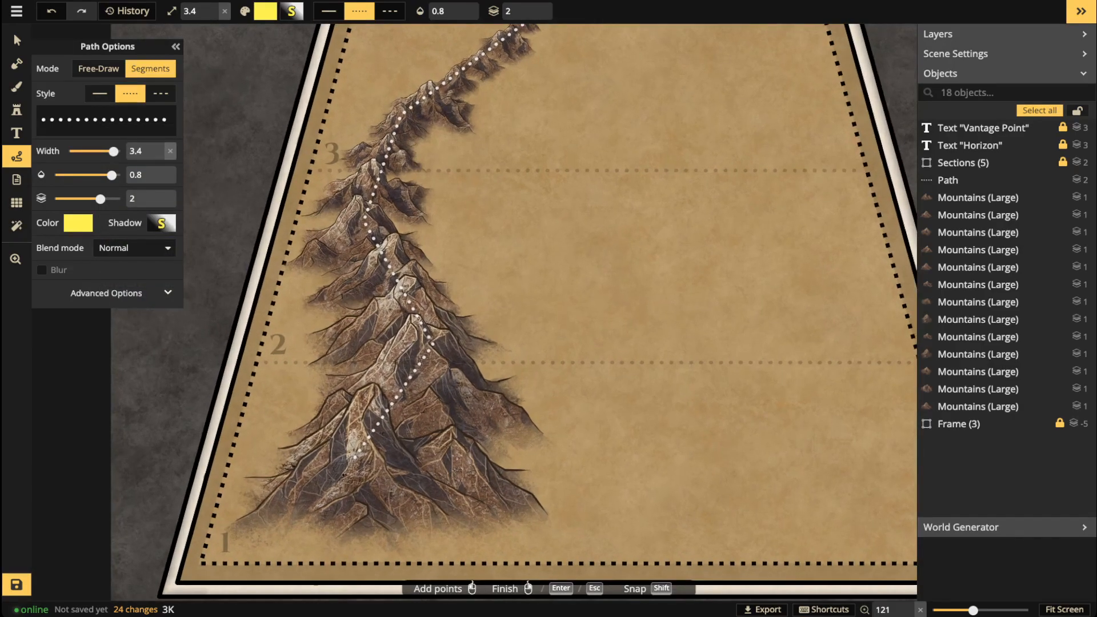
click(437, 345)
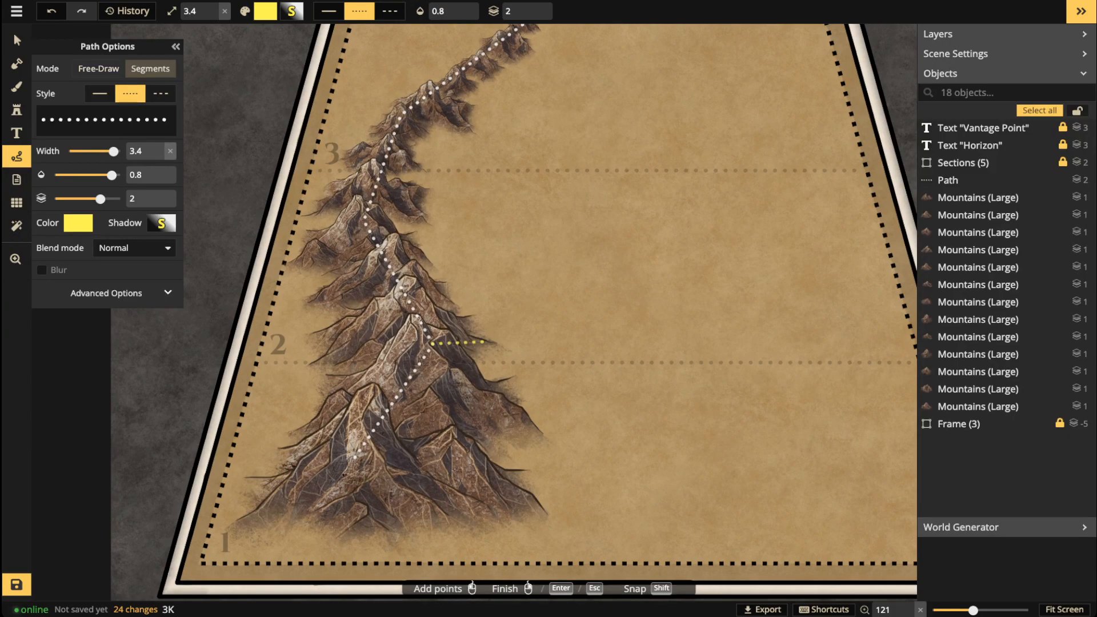
key(Escape)
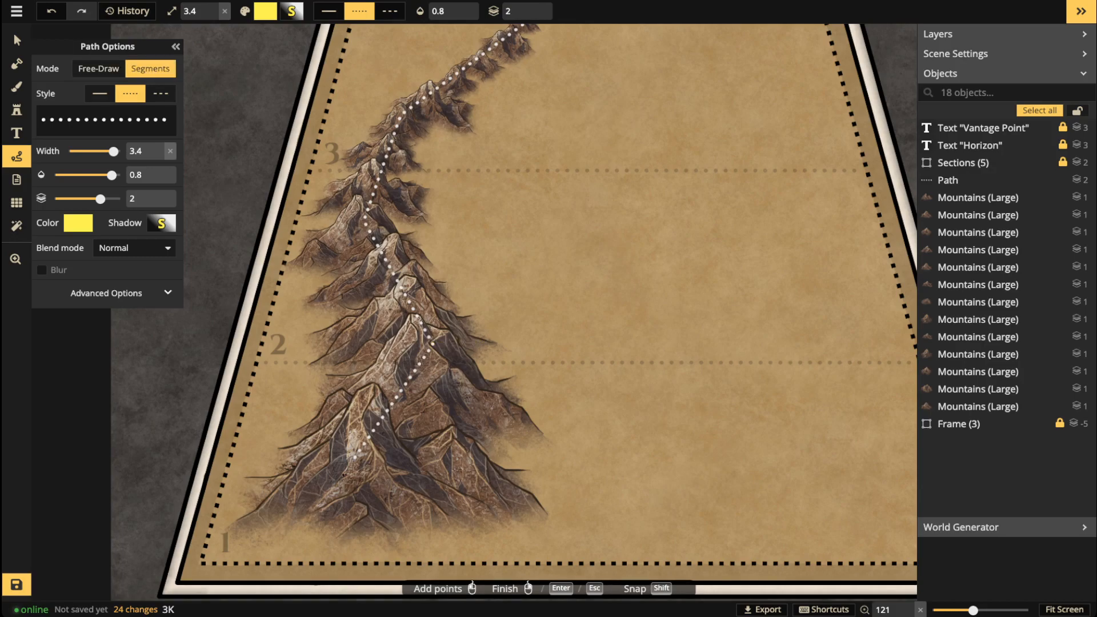
click(99, 68)
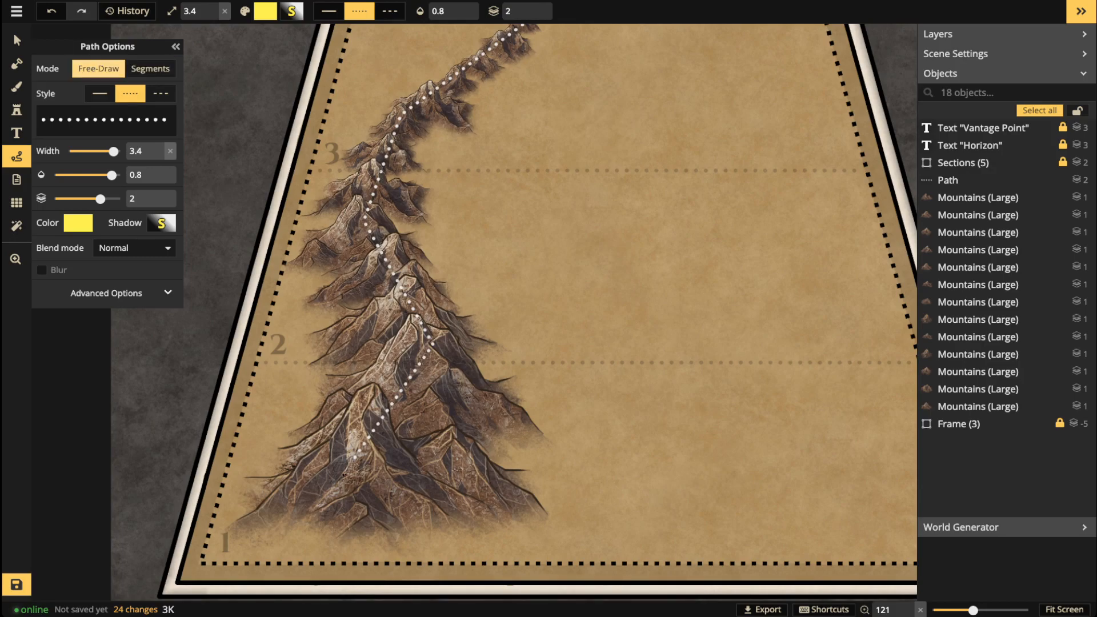
drag(475, 363, 577, 422)
key(Escape)
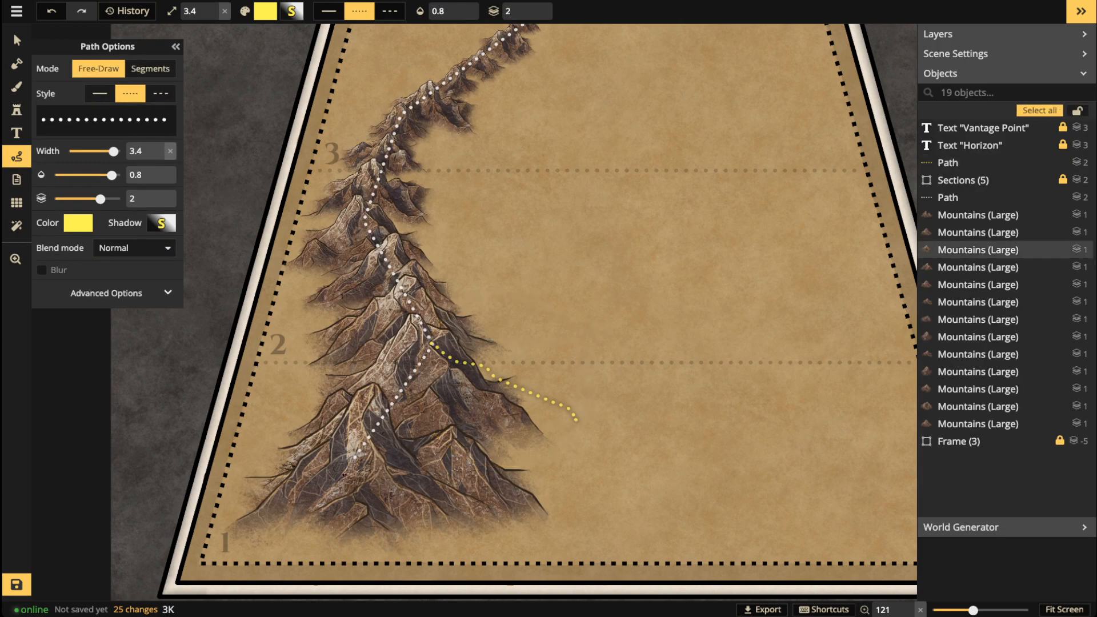
Step: Add two yellow dotted branches running from the ridge to the left border, one in section 2 and one in section 3
drag(283, 261, 371, 215)
key(Escape)
drag(397, 109, 331, 54)
key(Escape)
Step: Circle the three points where the branches meet the ridge using solid yellow free-draw paths
drag(515, 285, 565, 336)
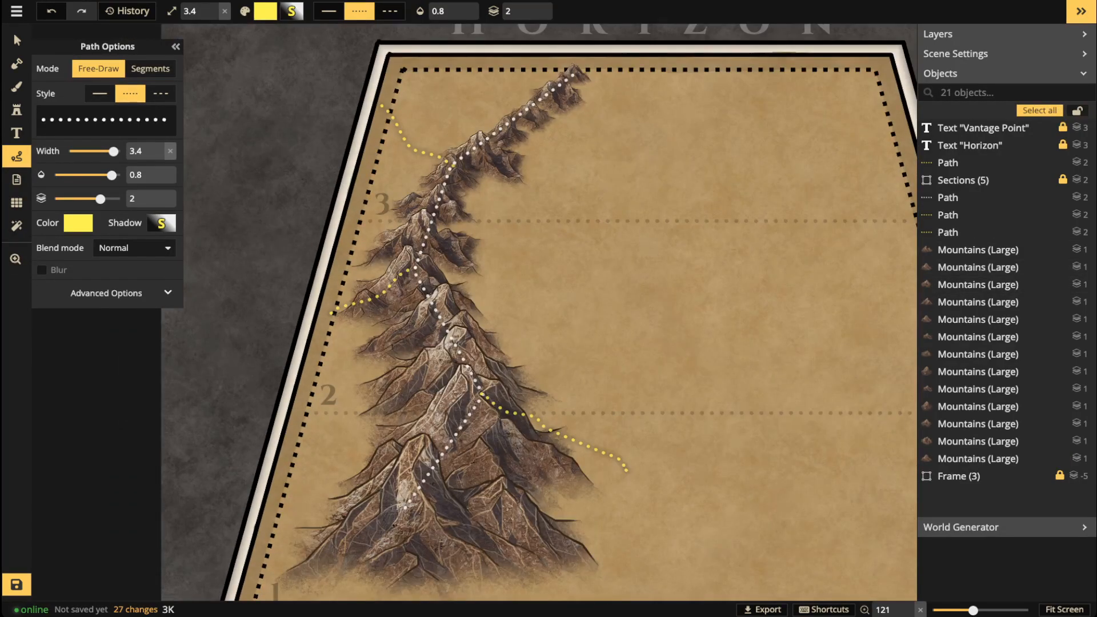
click(99, 93)
mouse_move(450, 141)
mouse_down()
mouse_move(440, 142)
mouse_move(466, 142)
mouse_up()
mouse_move(419, 240)
mouse_down()
mouse_move(427, 285)
mouse_move(413, 243)
mouse_move(386, 271)
mouse_move(434, 255)
mouse_move(401, 242)
mouse_up()
key(ctrl+z)
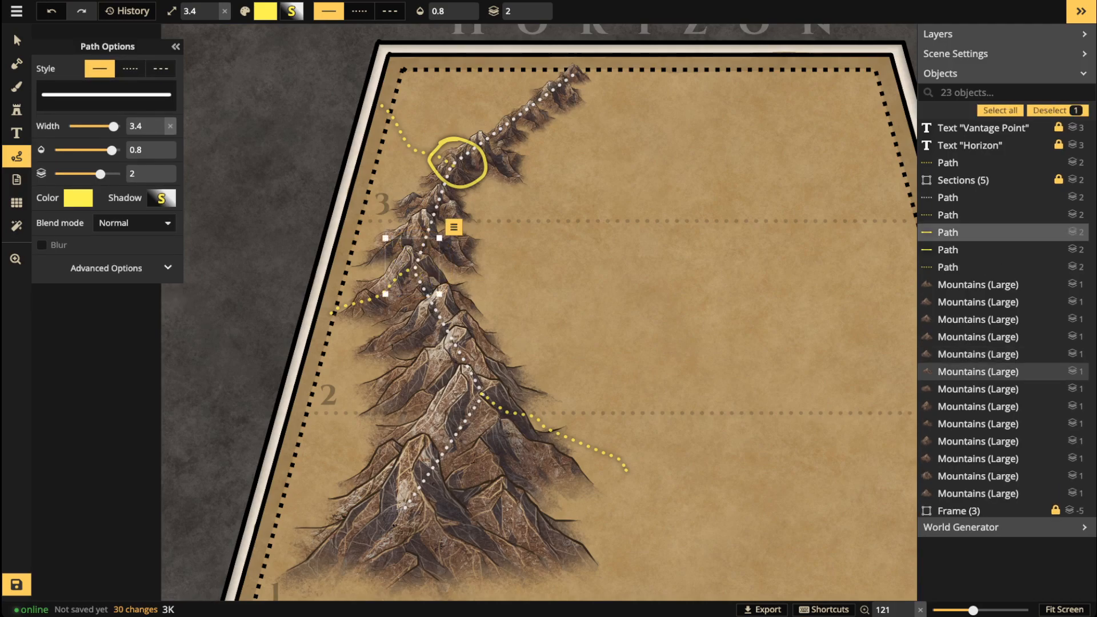
mouse_move(472, 370)
mouse_down()
mouse_move(457, 395)
mouse_move(510, 390)
mouse_move(464, 373)
mouse_up()
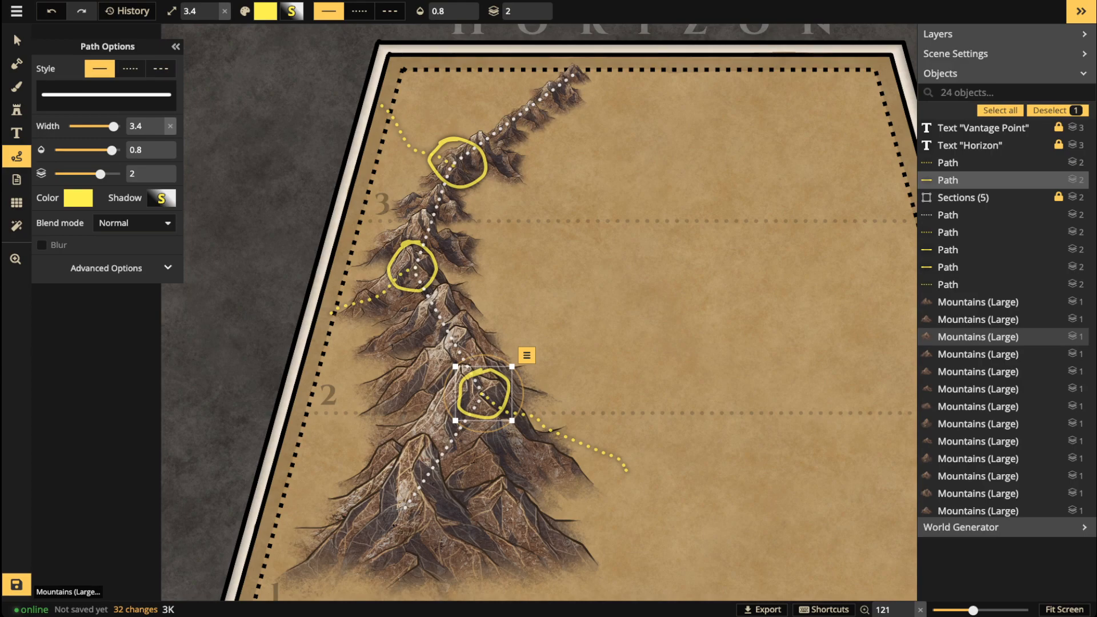
key(Escape)
Step: Draw two yellow dotted branches off the ridge's right side, one in section 3 and one just below its line
click(130, 94)
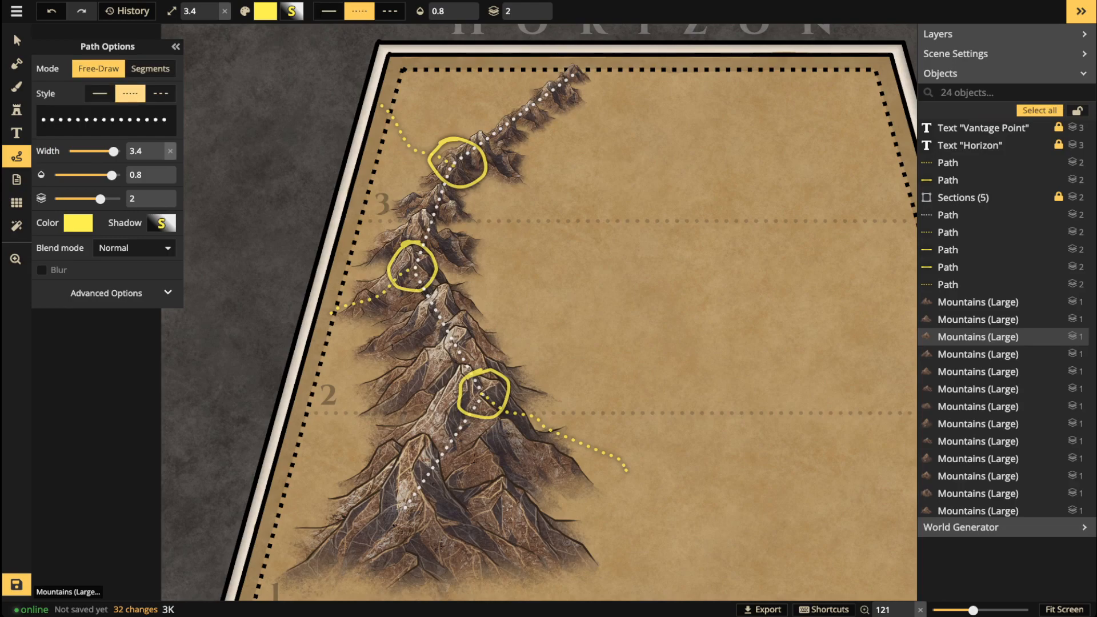
drag(496, 156, 553, 182)
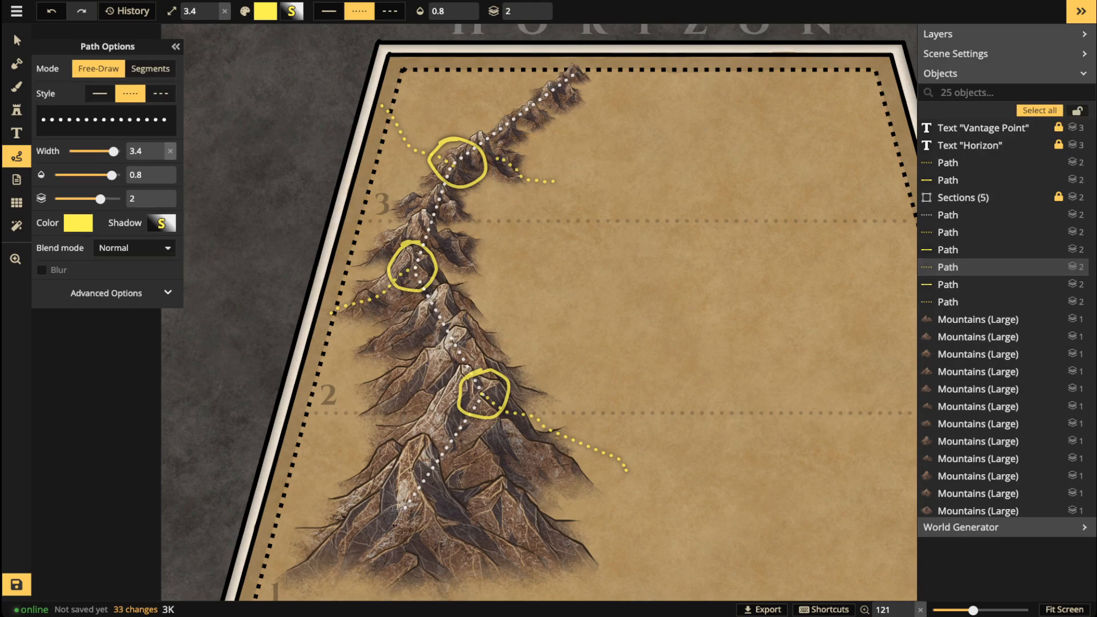
drag(448, 243, 520, 236)
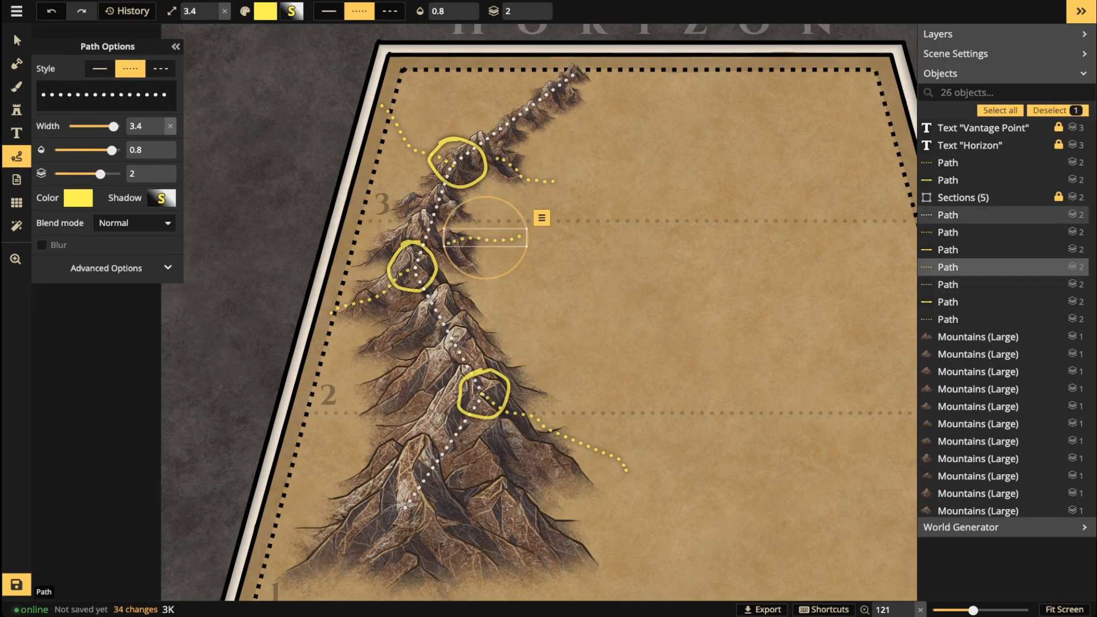
key(Escape)
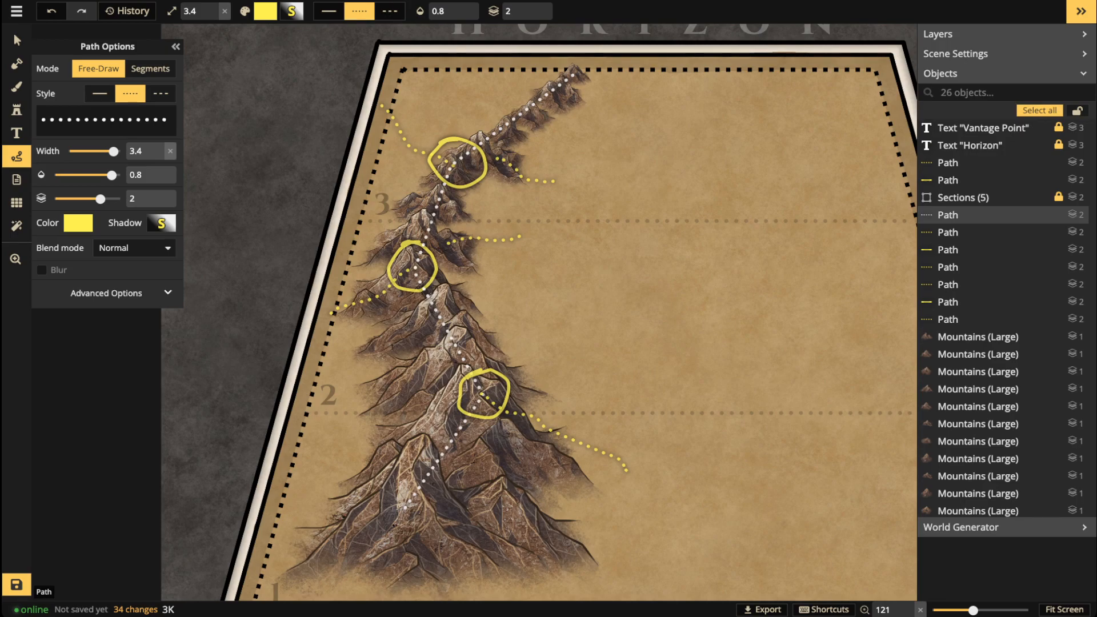
Step: Delete the three solid yellow circles around the branch junctions
click(17, 40)
click(457, 163)
key(Delete)
click(949, 249)
key(Delete)
click(949, 180)
key(Delete)
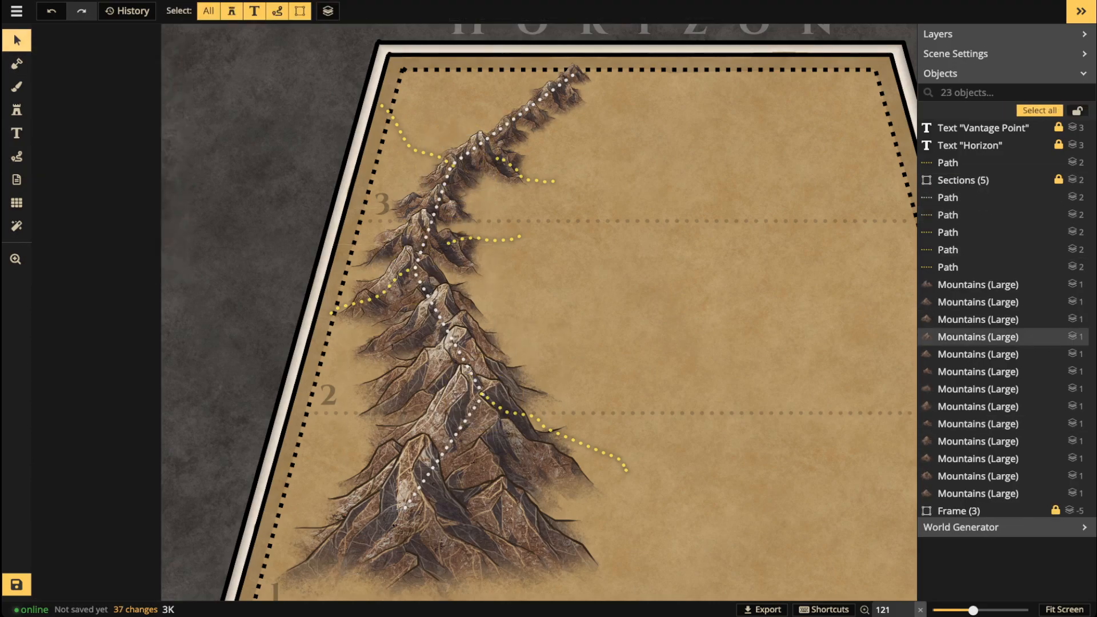
Step: Try placing mountain variant 3 at size 30 on the right-hand branch in section 3
scroll(480, 216, up, 1)
click(470, 153)
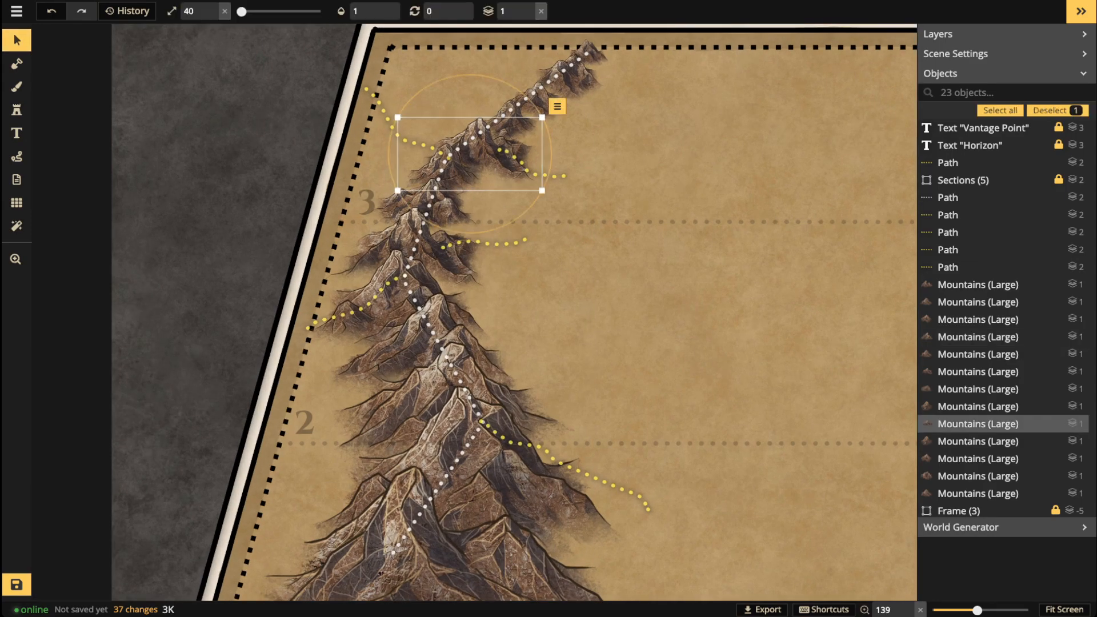
click(16, 110)
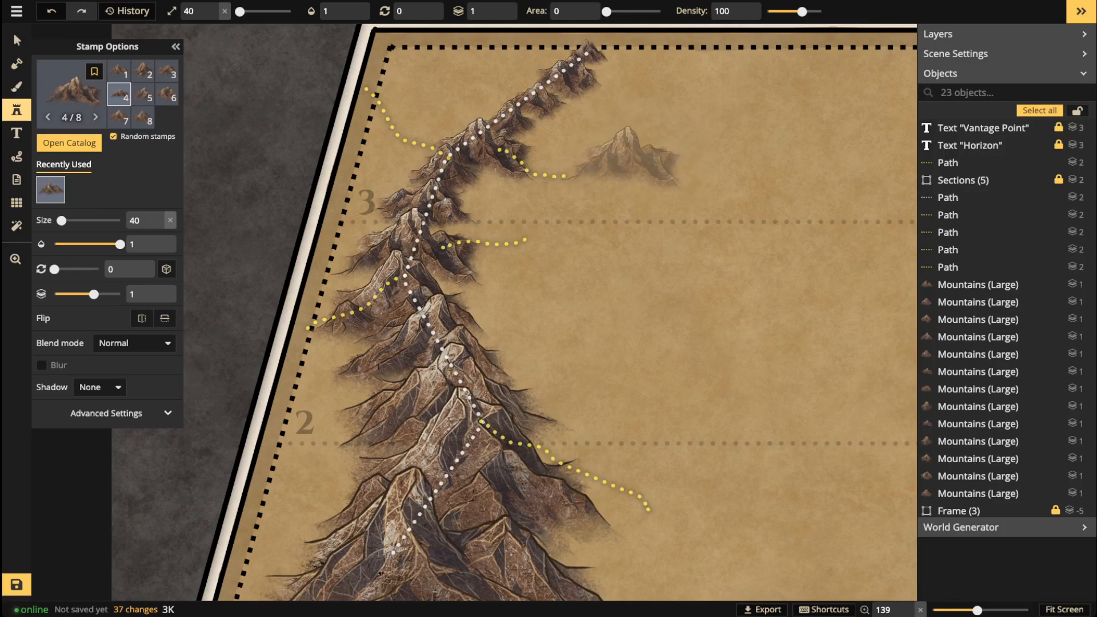
key(Left)
key(bracketleft)
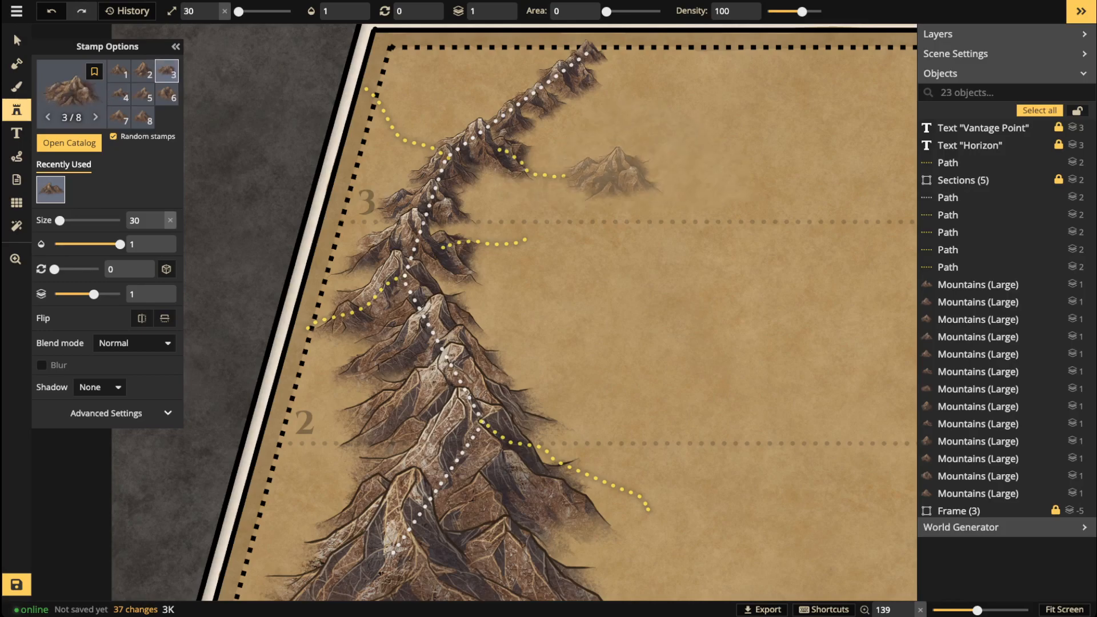
key(bracketleft)
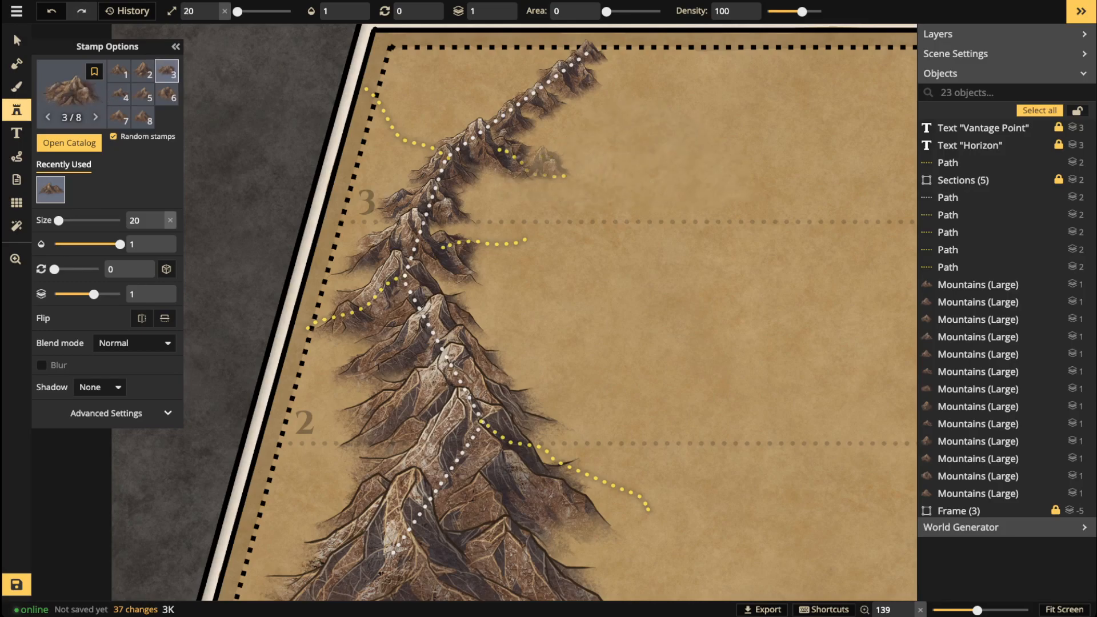
key(bracketright)
click(534, 162)
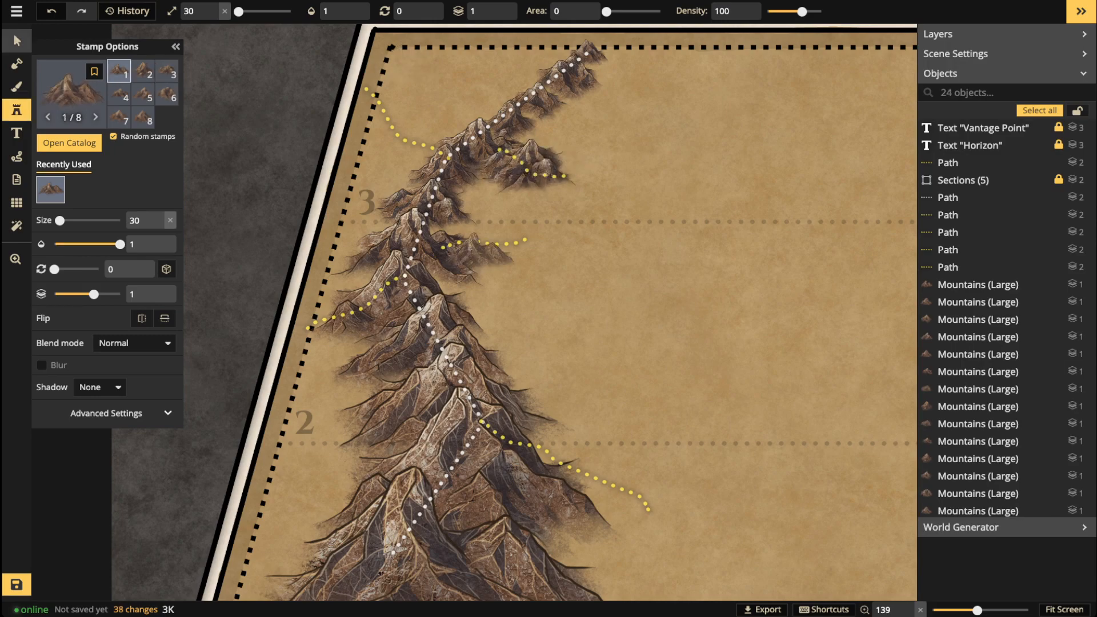
Step: Delete the mountain just placed on the right-hand branch in section 3
click(17, 40)
click(534, 163)
key(Delete)
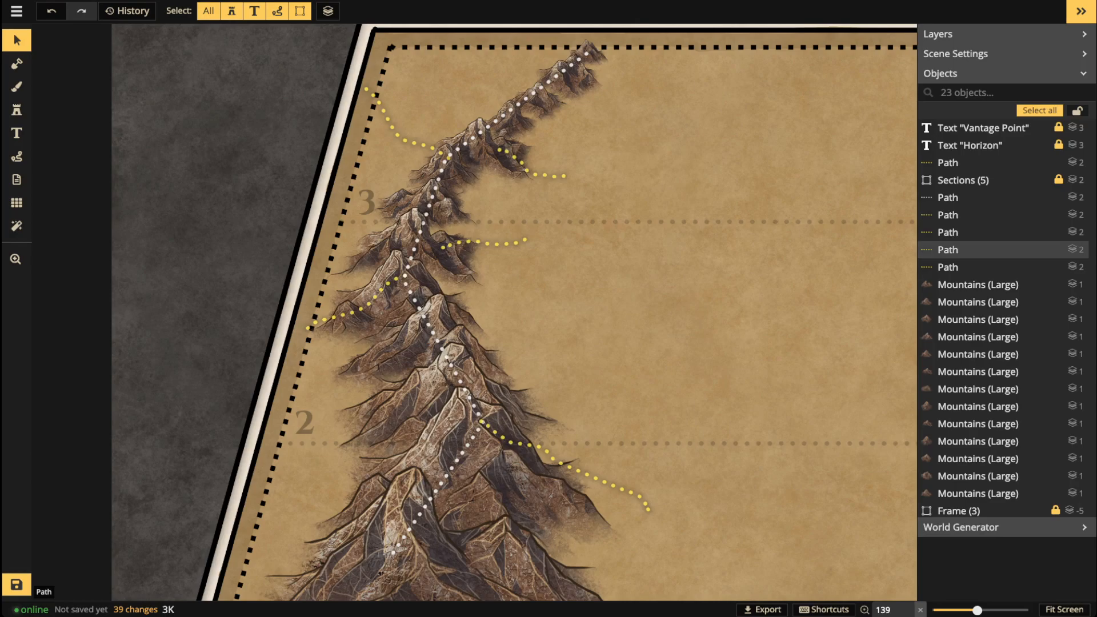
Step: Place mountain variant 1 at size 30 with 15 degrees rotation along the right-hand branch in section 3
click(522, 163)
click(486, 154)
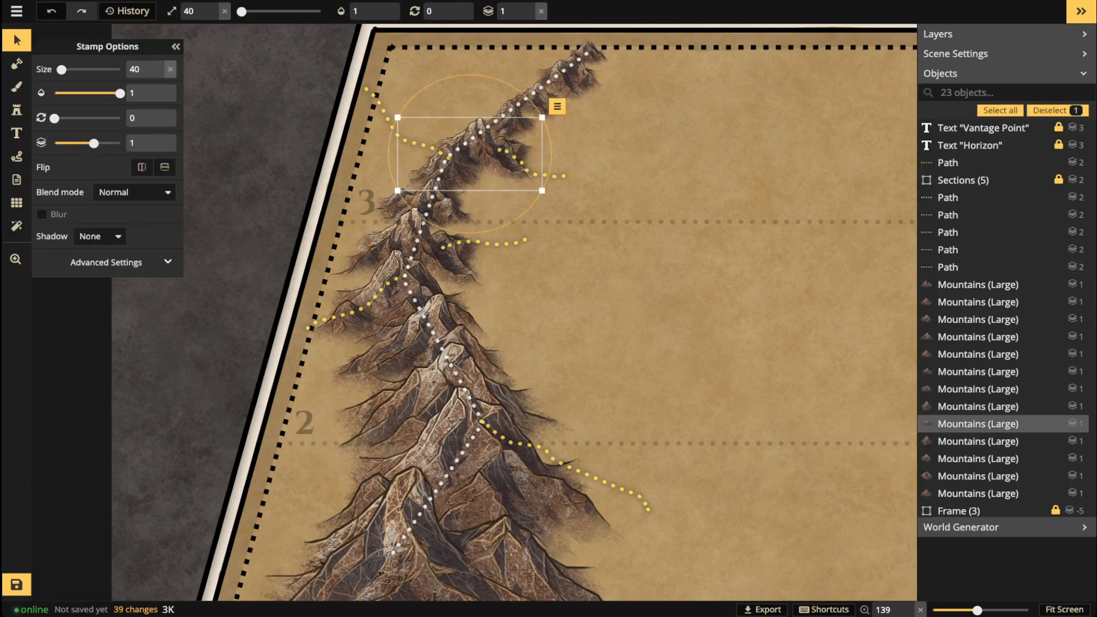
click(16, 110)
scroll(569, 234, up, 5)
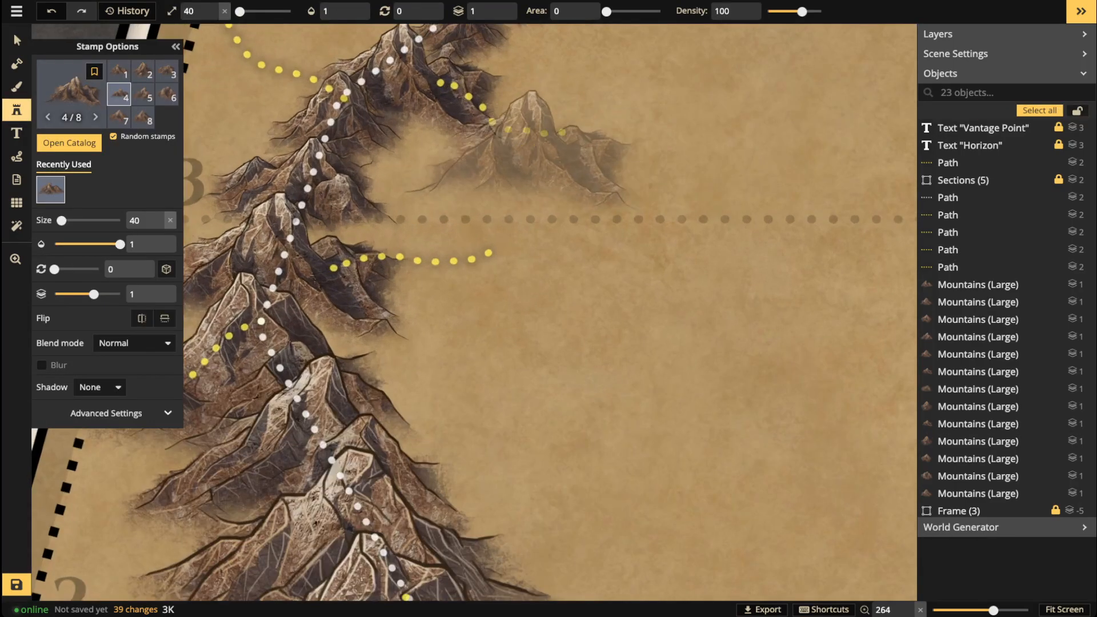
key(Left)
key(Left)
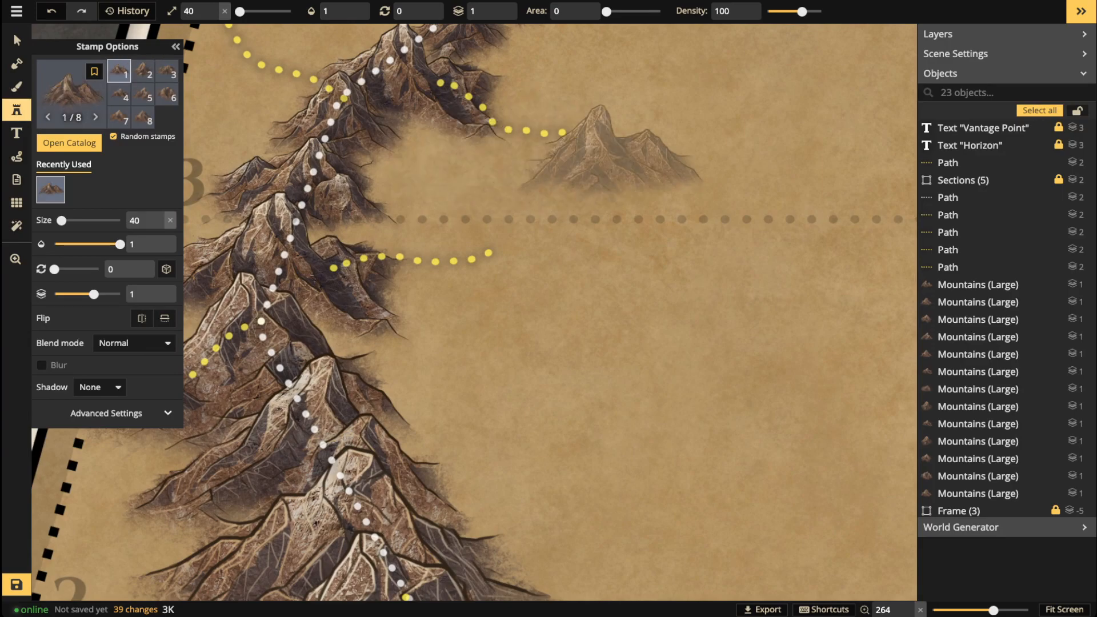
key([)
key(e)
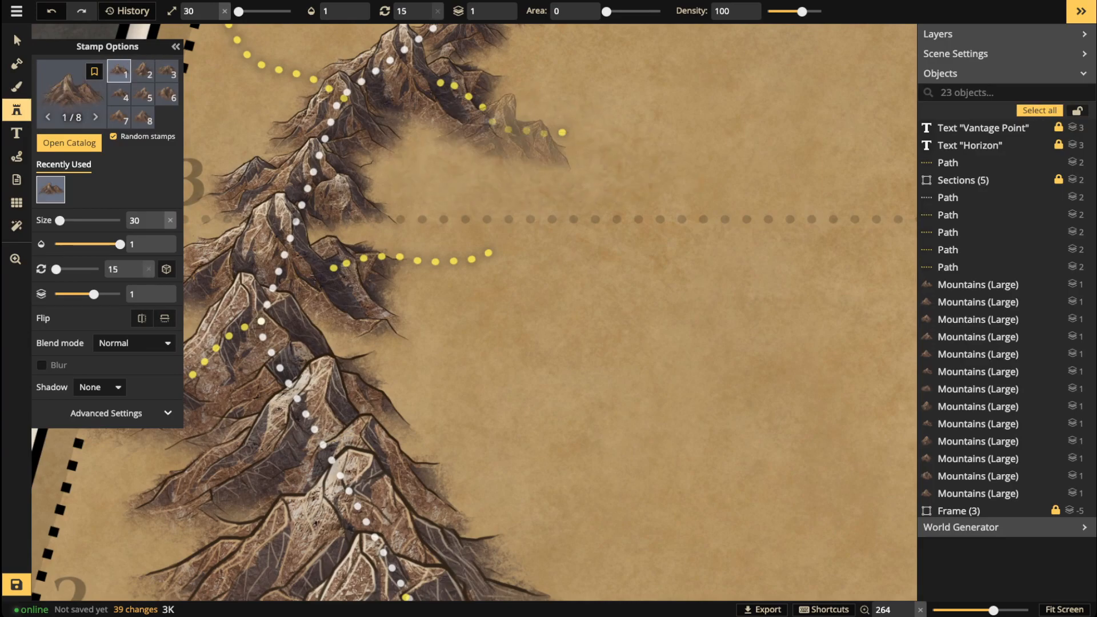
click(514, 117)
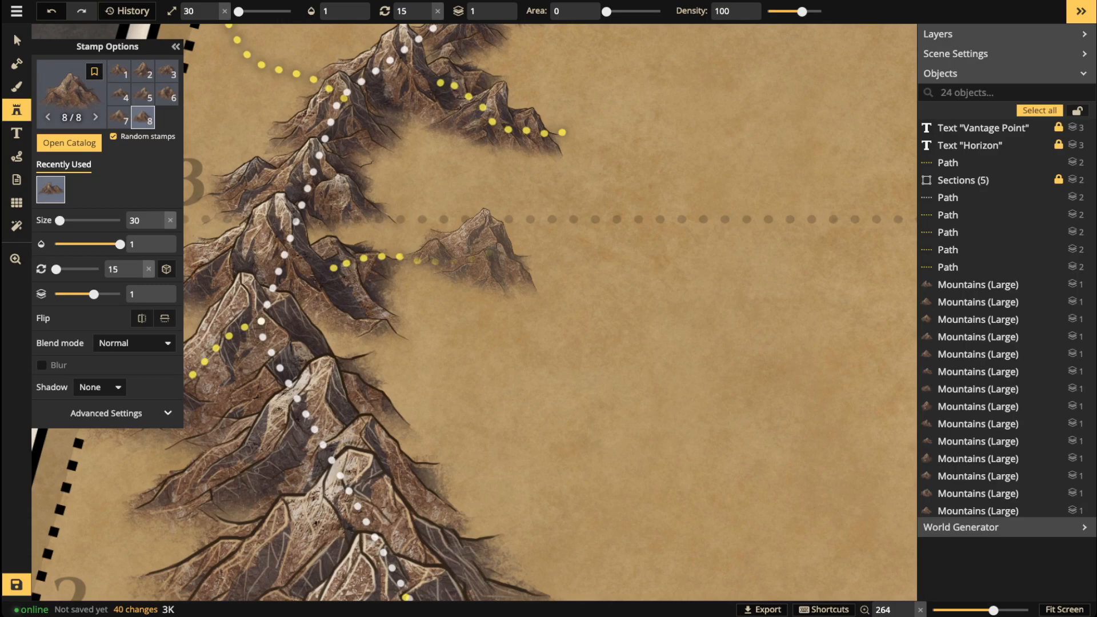
Step: Limit selection to stamps only and select every mountain in the range
click(16, 40)
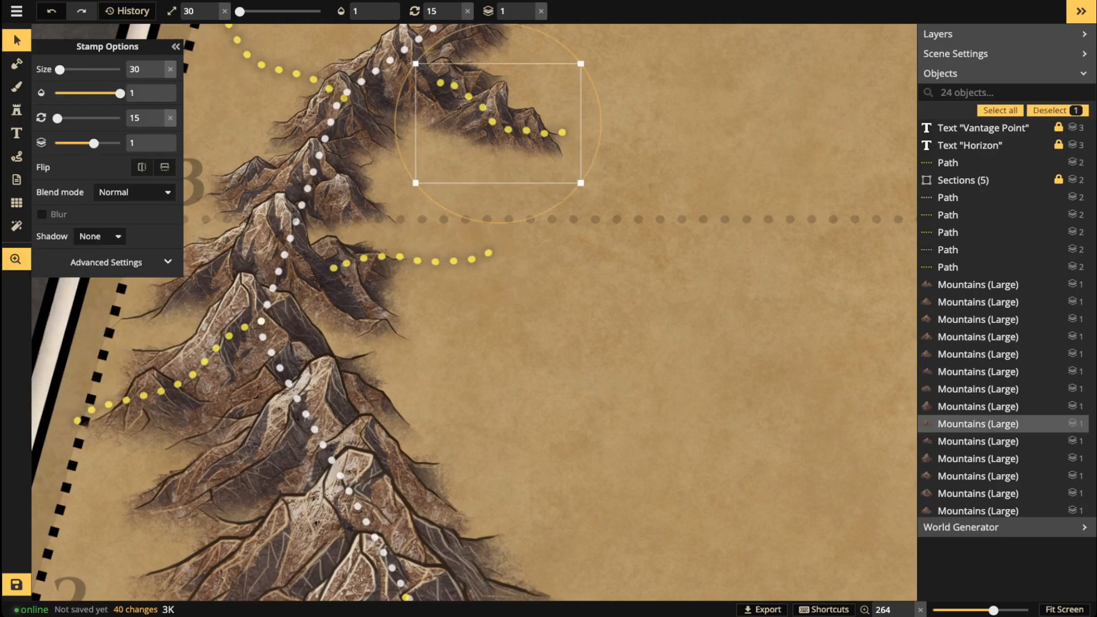
drag(343, 92, 548, 240)
scroll(549, 240, down, 2)
drag(666, 258, 649, 148)
scroll(649, 148, down, 5)
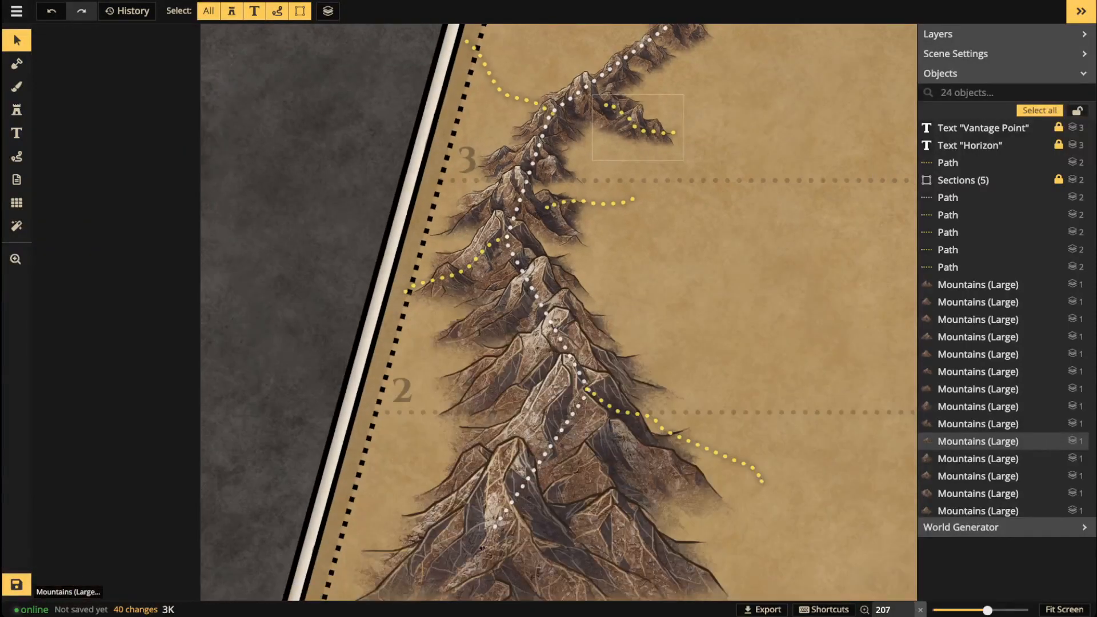
click(208, 11)
click(231, 11)
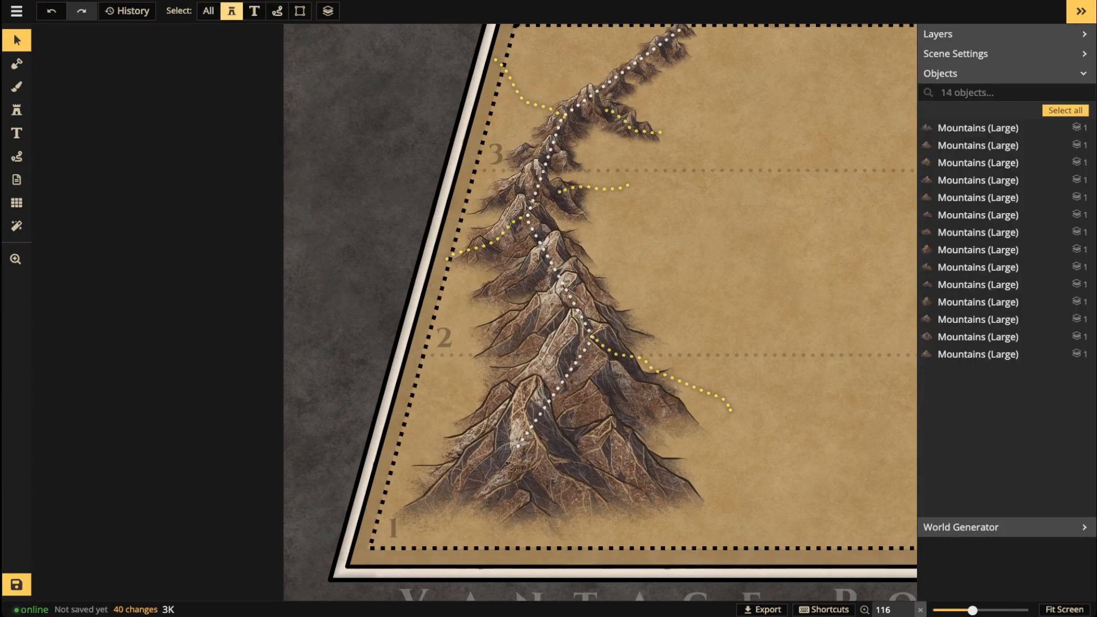
scroll(600, 308, down, 3)
drag(320, 77, 726, 504)
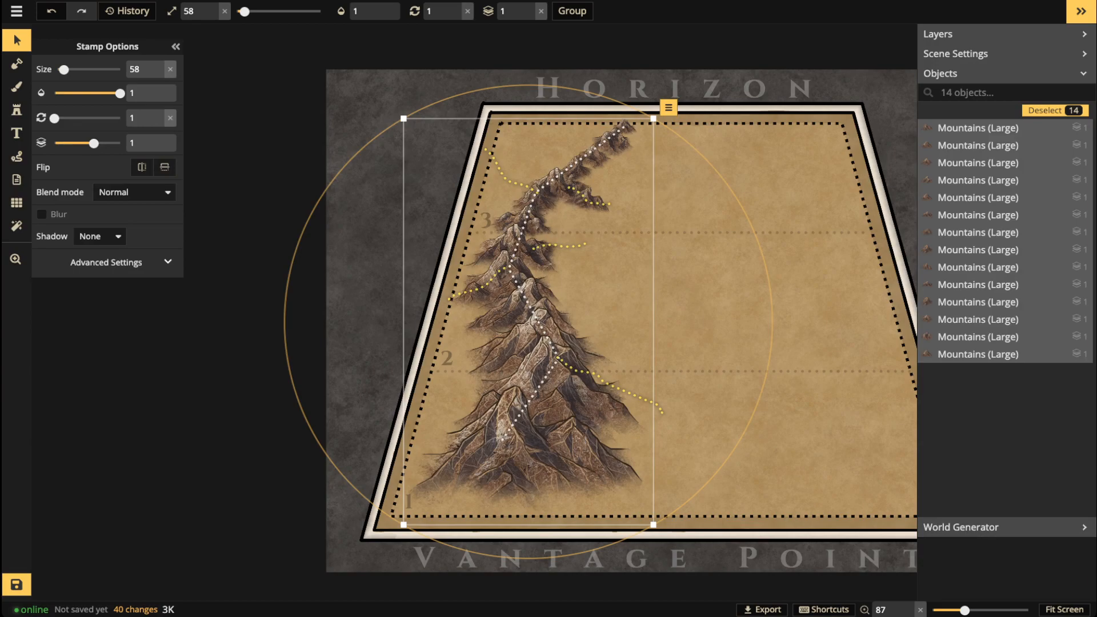
Step: Set the height transform of all selected mountains to 139 and clear the selection
click(106, 262)
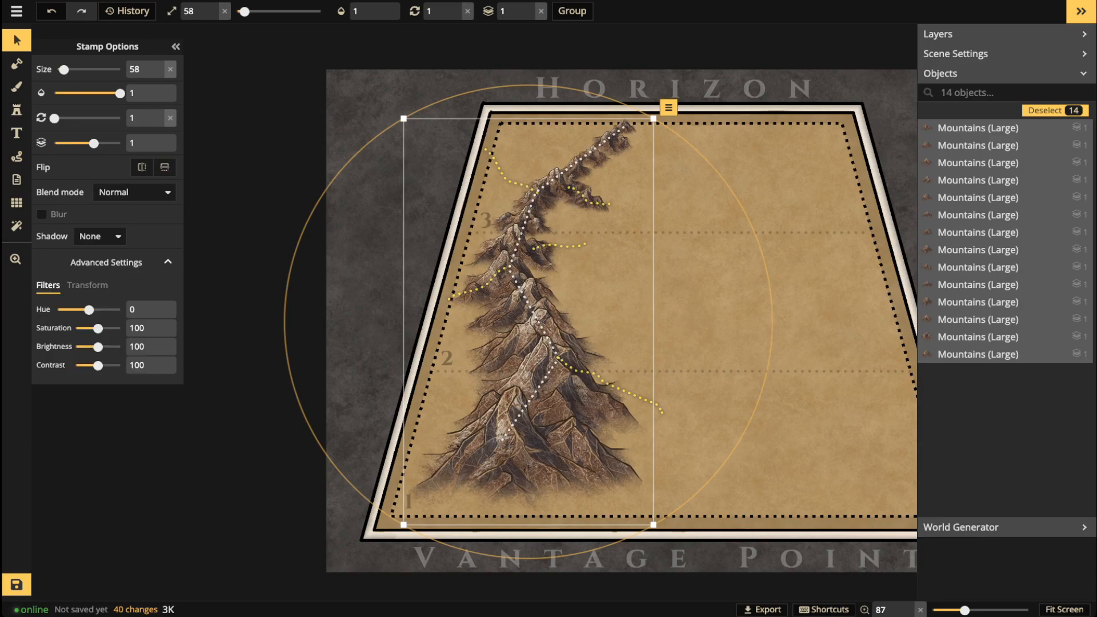
click(87, 285)
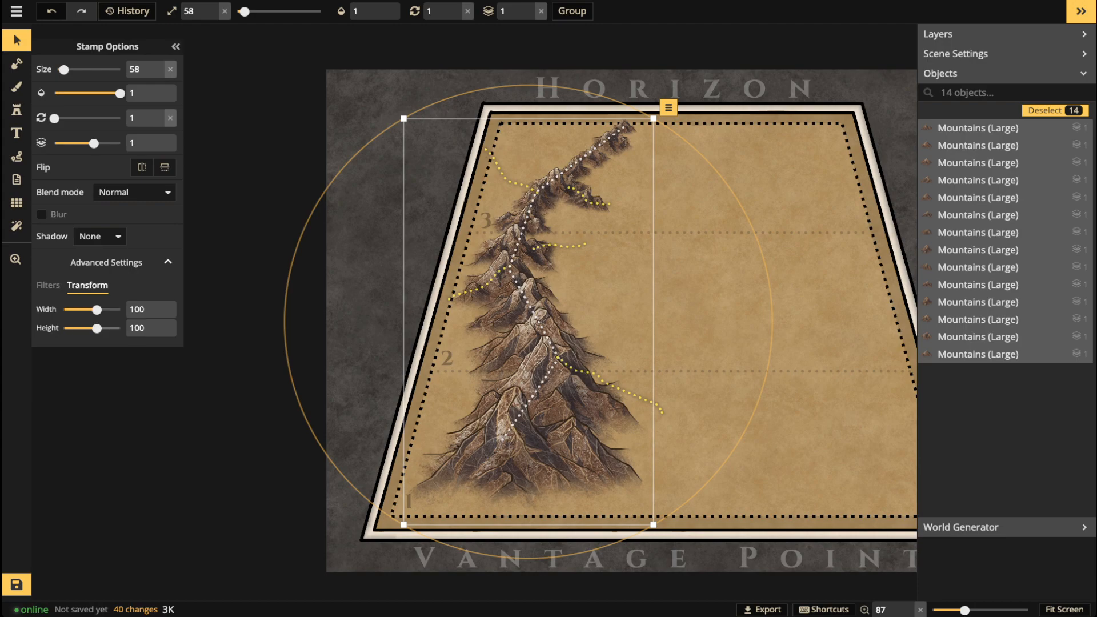
drag(97, 328, 101, 328)
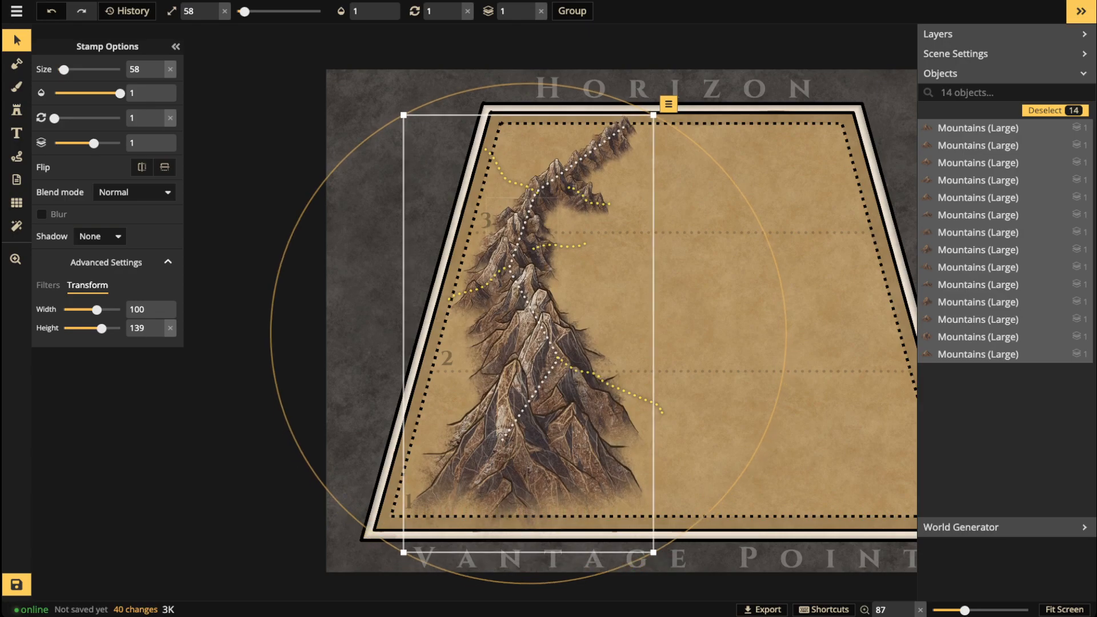
scroll(552, 349, up, 3)
key(Escape)
Step: Slightly adjust the rotation of the small mountains on the main ridge near the horizon
key(space)
drag(581, 108, 568, 269)
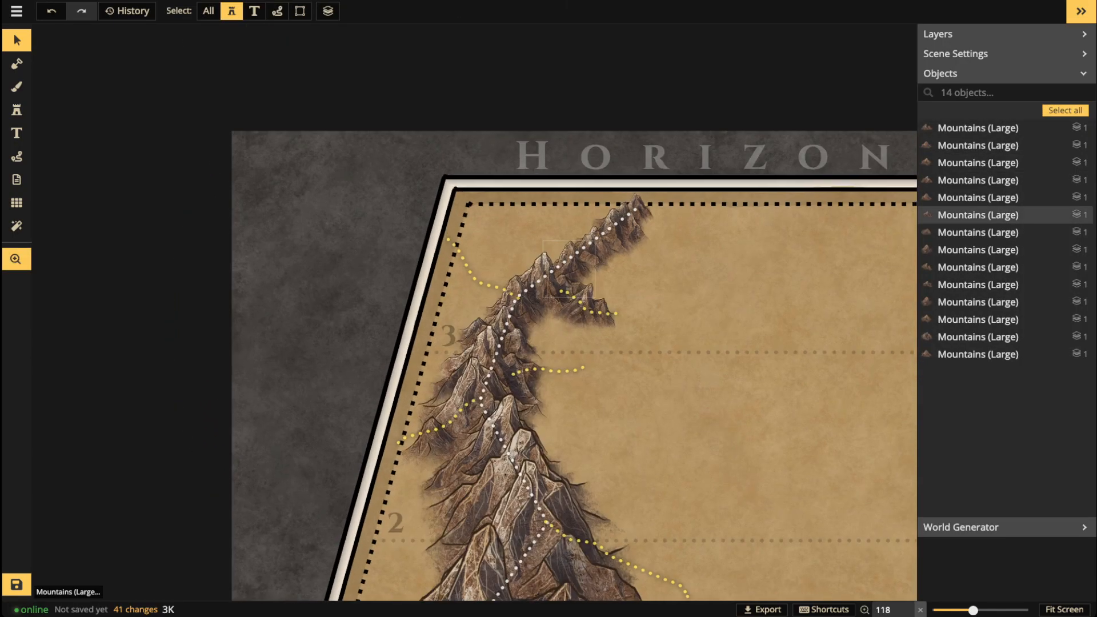
scroll(498, 334, up, 2)
click(571, 272)
drag(623, 247, 587, 243)
click(618, 235)
Step: Slightly rotate the size 30 mountain beside the section 3 marker and the larger one just below it
click(467, 376)
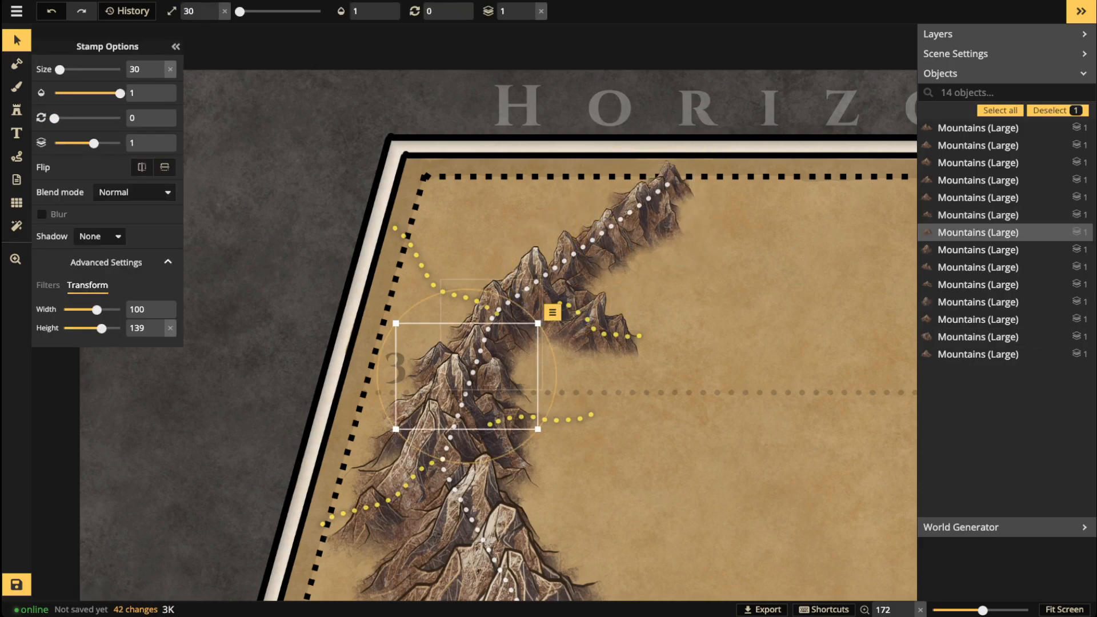
drag(509, 449, 524, 439)
click(438, 497)
mouse_move(595, 514)
mouse_down()
mouse_move(593, 526)
mouse_move(595, 507)
mouse_up()
key(Escape)
Step: Tilt the size 110 mountain near the section 2 line and rotate the size 150 foreground mountain to 356 degrees
click(977, 162)
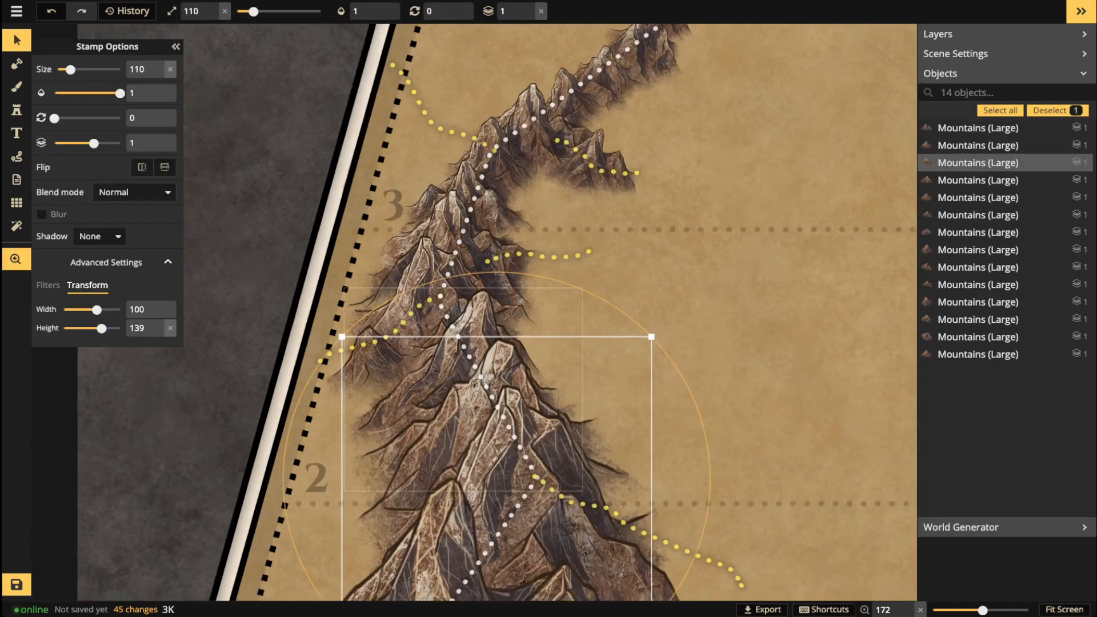
drag(665, 327, 678, 343)
key(Escape)
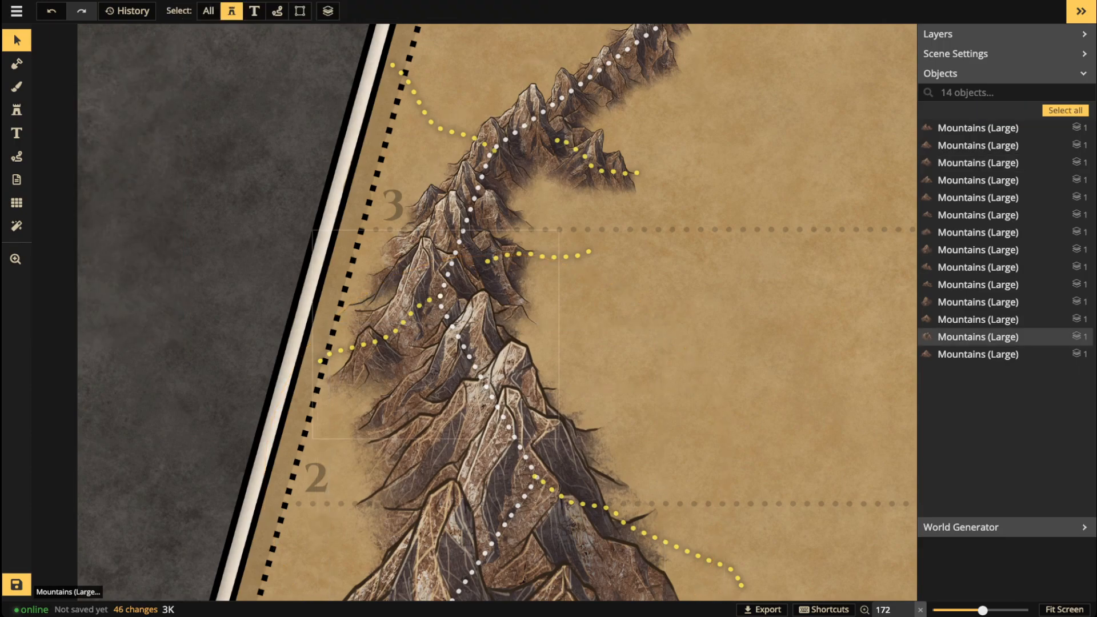
drag(524, 576, 513, 349)
click(503, 394)
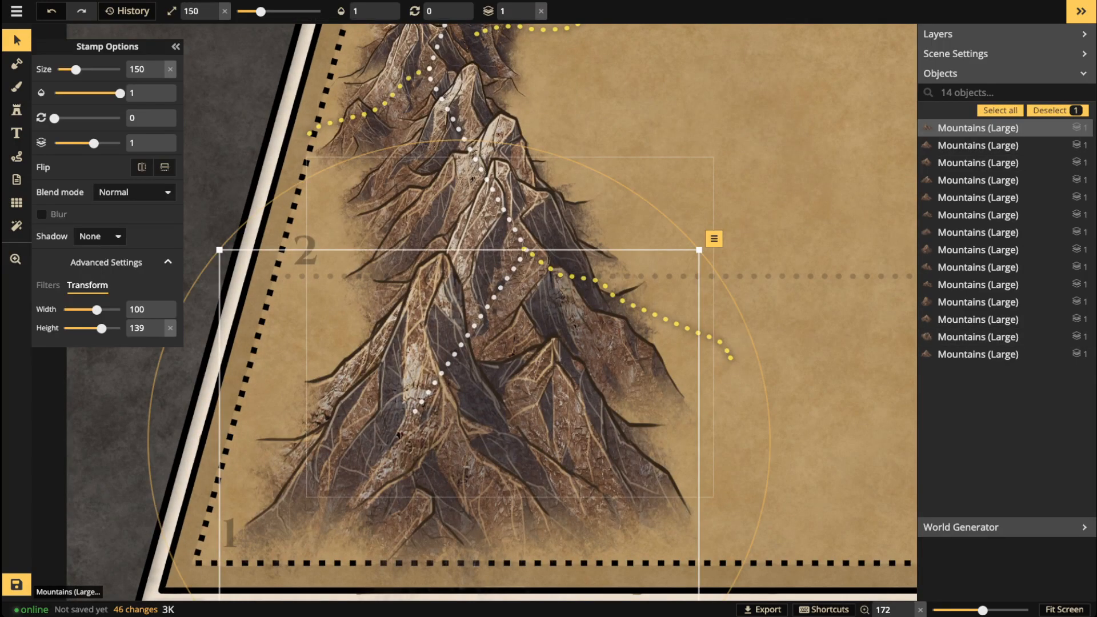
drag(741, 312, 732, 293)
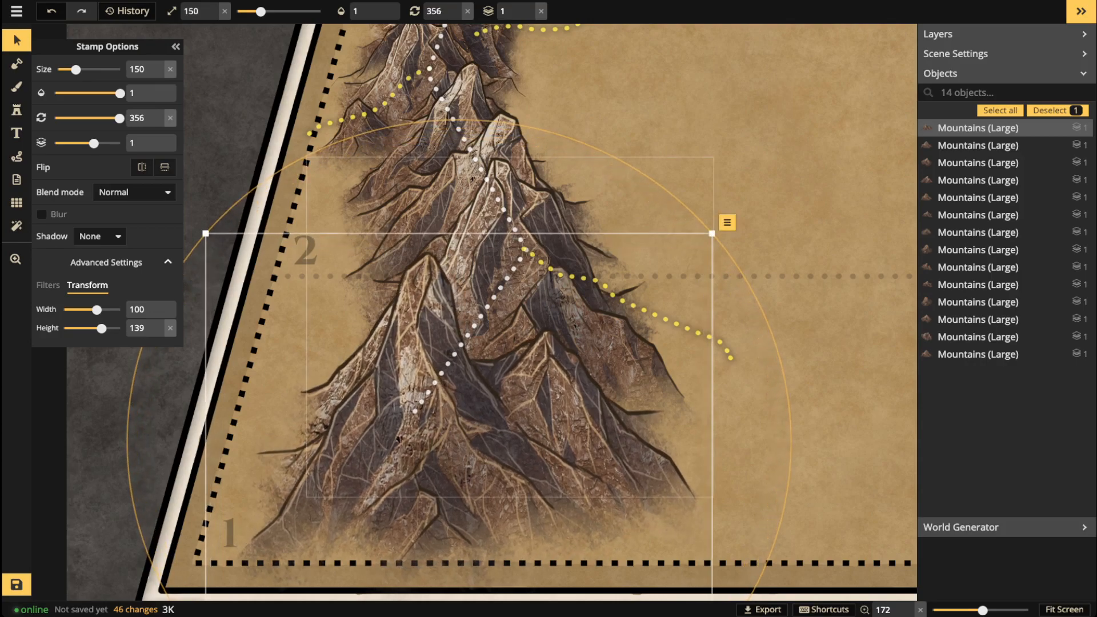
key(Escape)
Step: Fine-tune the size 40 mountain at the ridge bend in section 3 and the size 30 mountain beyond it at 358 degrees rotation
scroll(589, 309, down, 3)
scroll(586, 308, down, 3)
drag(586, 307, 585, 491)
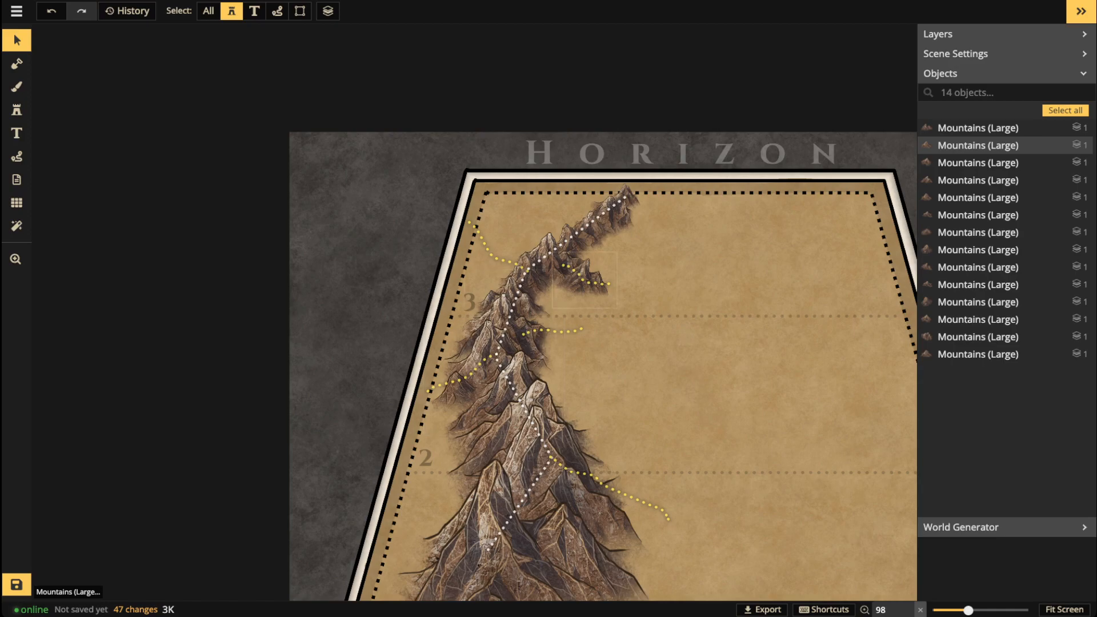
click(535, 254)
scroll(535, 254, up, 4)
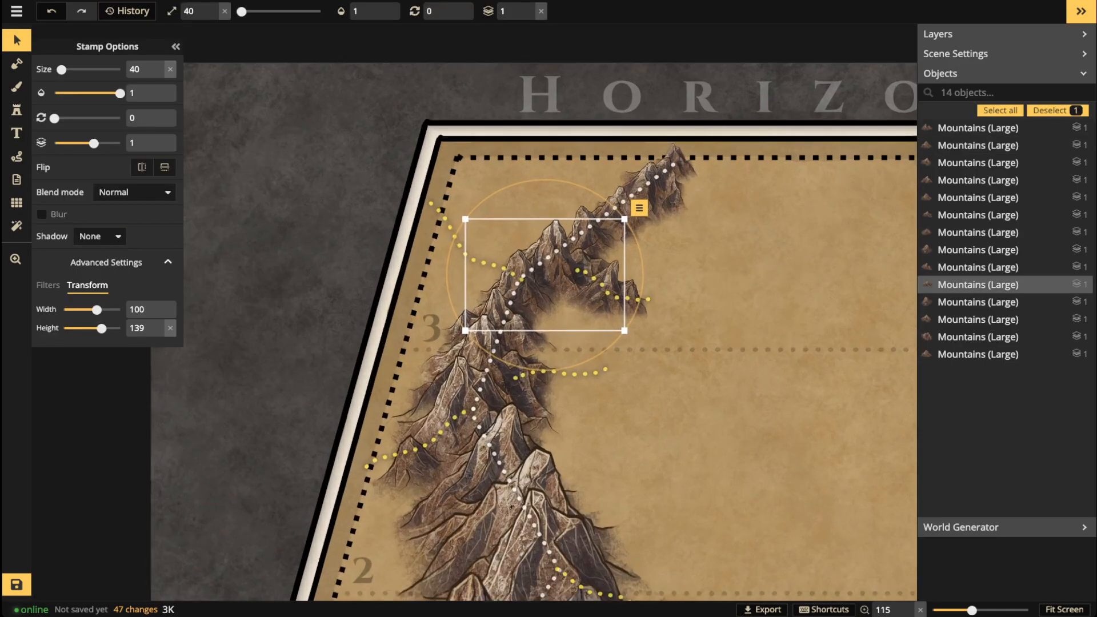
drag(635, 224, 673, 199)
click(627, 211)
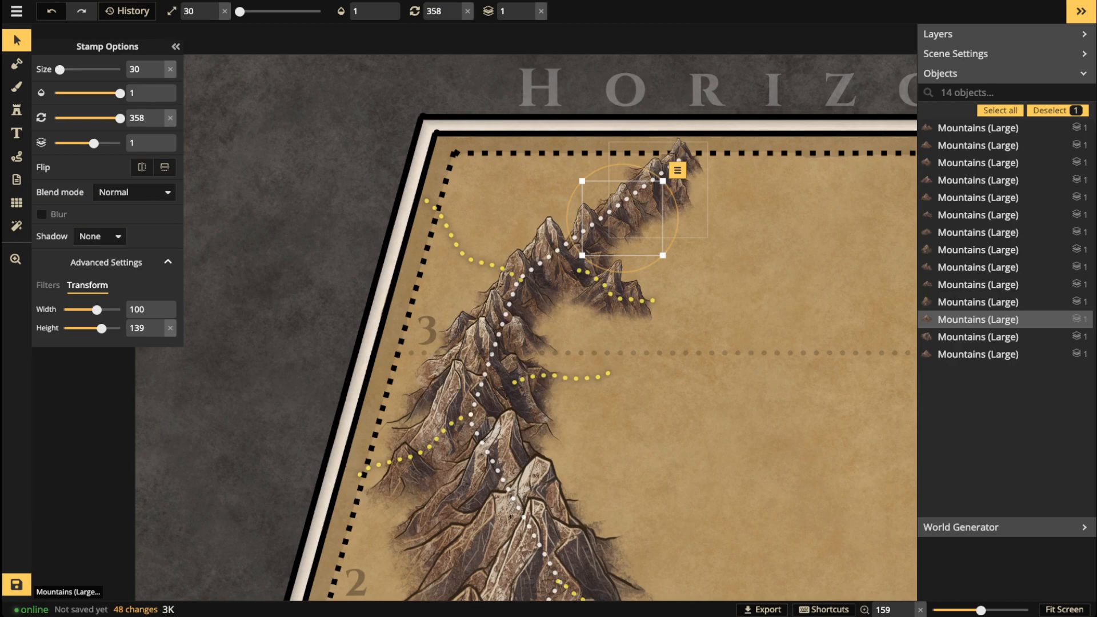
key(Escape)
Step: Reset the height transform of the right-hand branch mountain in section 3 to 100 and rotate it to 6 degrees
click(614, 294)
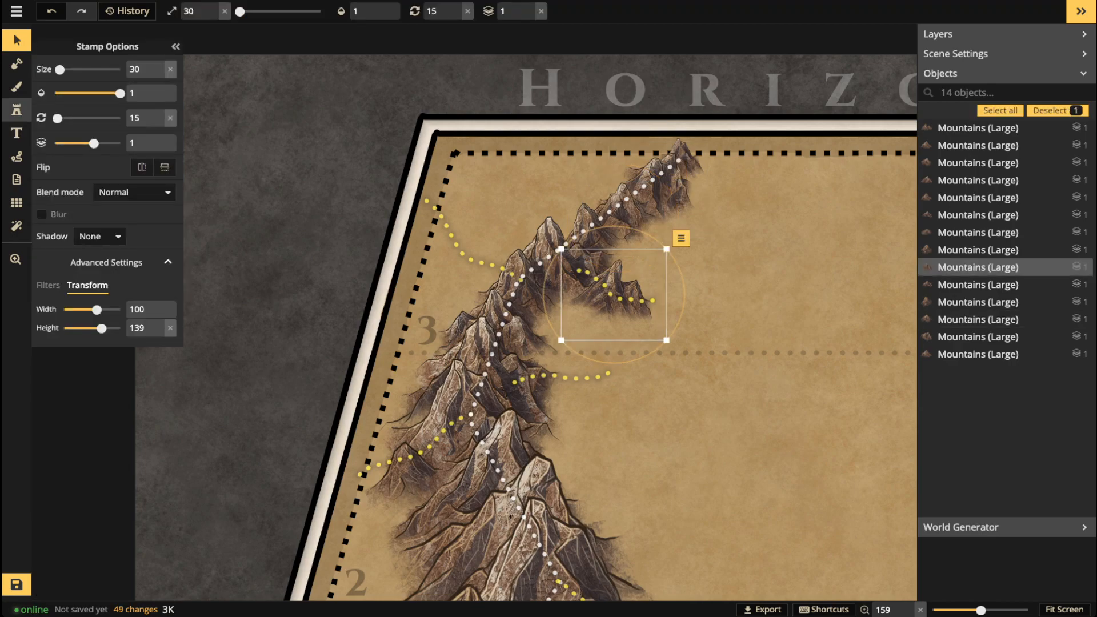
click(16, 110)
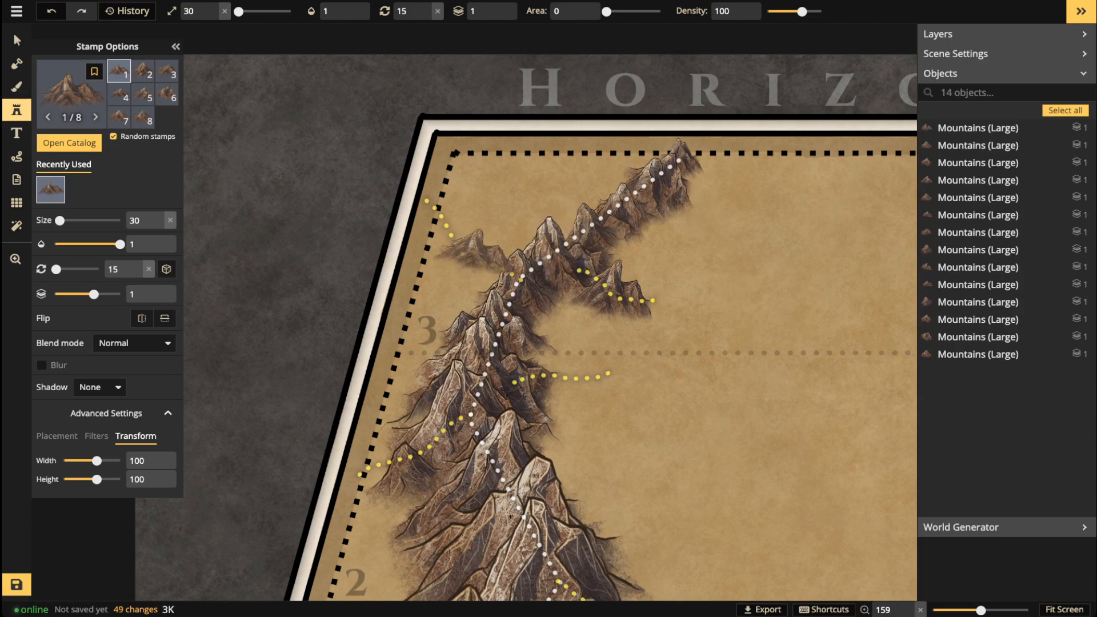
key(Escape)
click(614, 294)
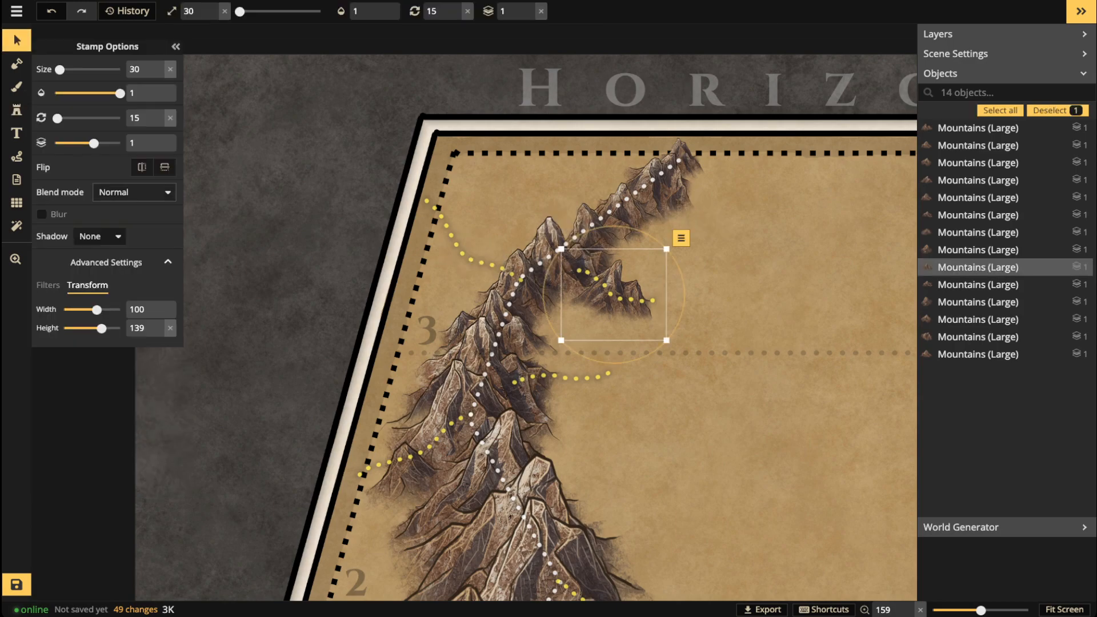
click(170, 328)
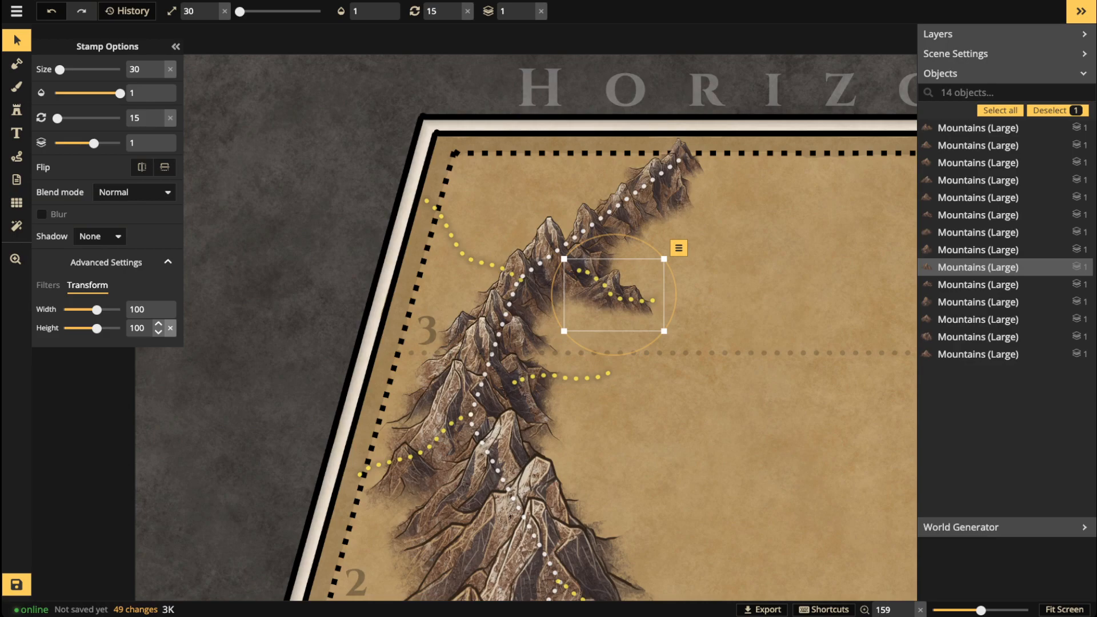
drag(676, 295, 608, 291)
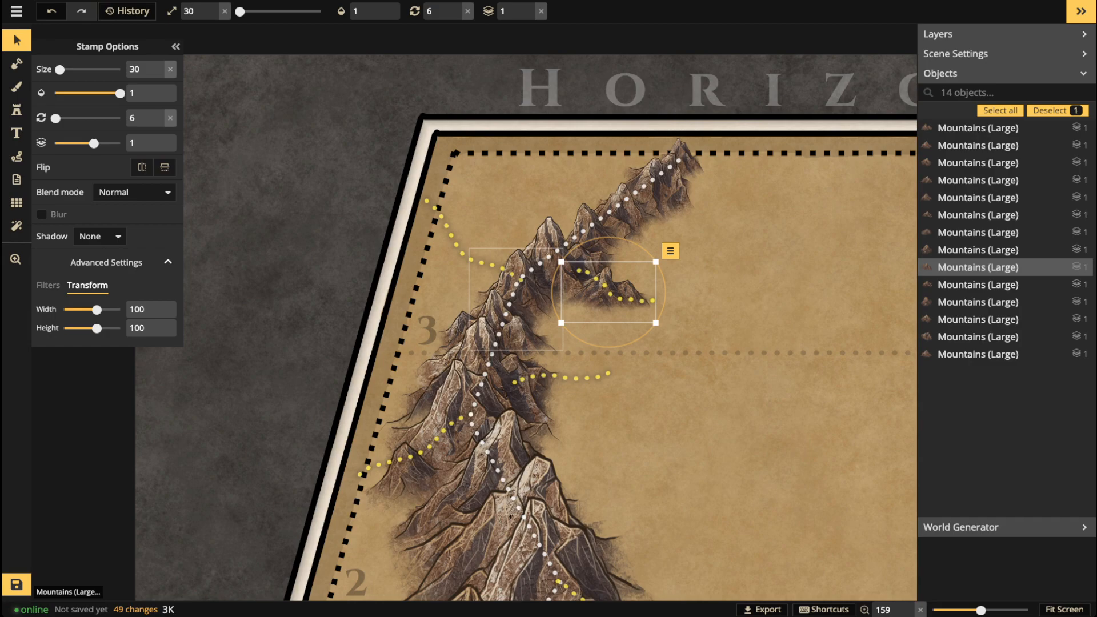
Step: Place a size 30 and a size 20 mountain with 6 degrees rotation along the left-hand branch in section 3
click(16, 110)
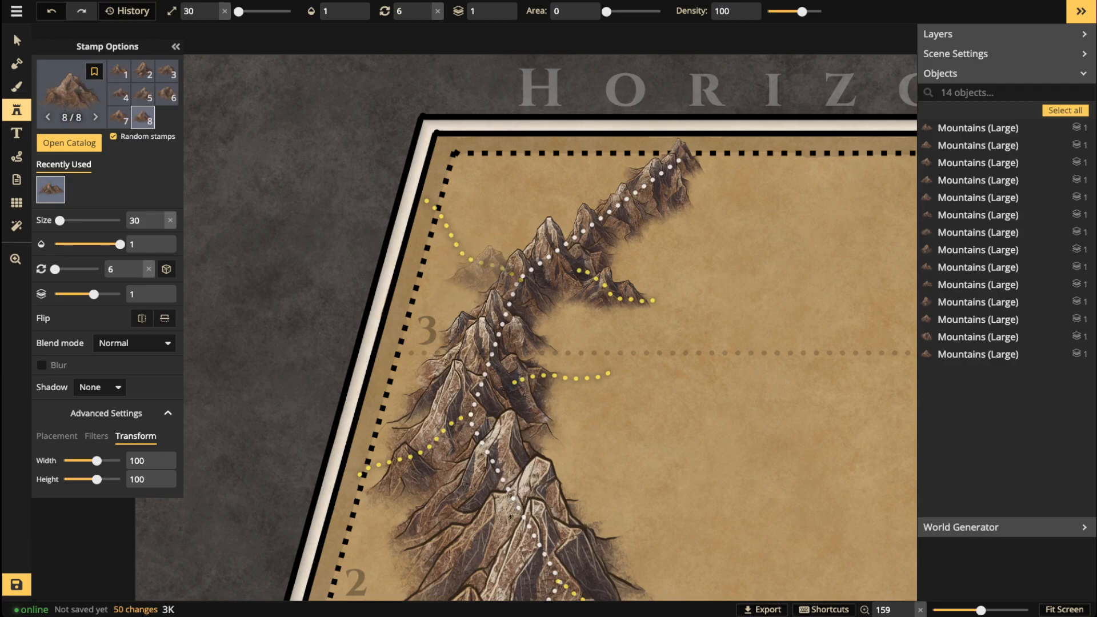
click(480, 263)
key(bracketleft)
click(459, 252)
key(bracketleft)
key(Left)
key(bracketright)
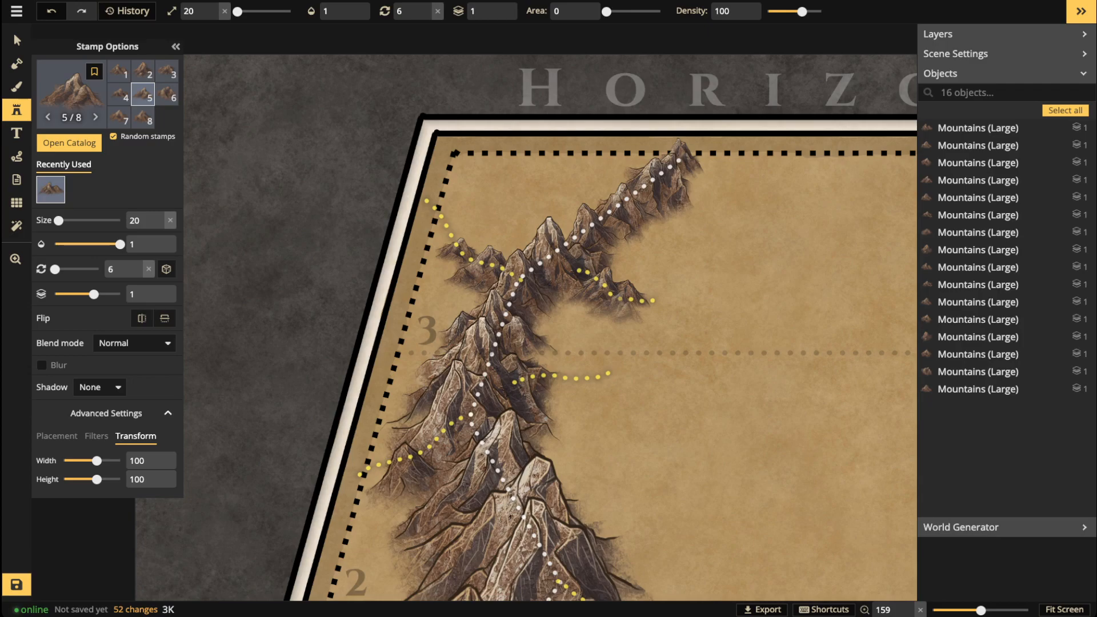
Step: Nudge the two new mountains into place along the dotted left-hand branch in section 3
scroll(352, 223, up, 4)
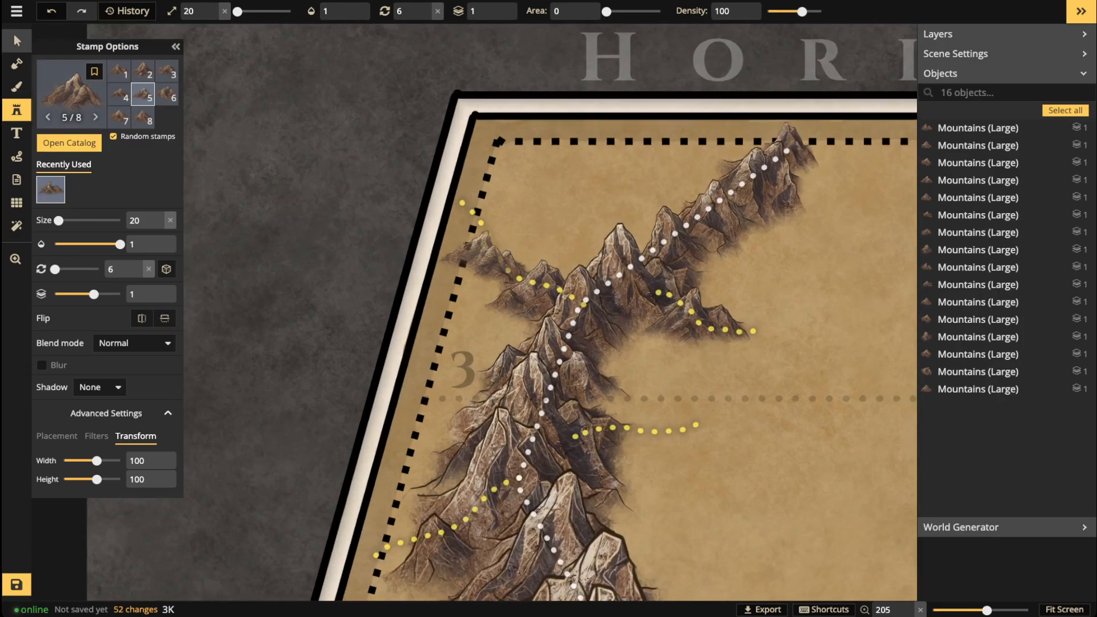
key(s)
click(509, 269)
click(554, 297)
click(554, 297)
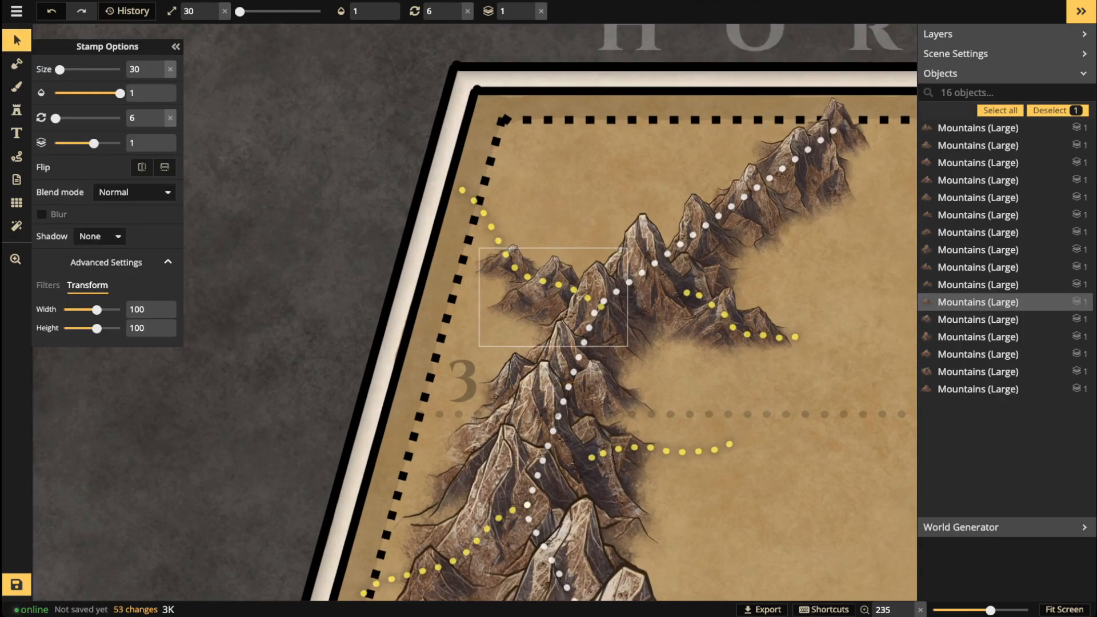
drag(509, 269, 506, 268)
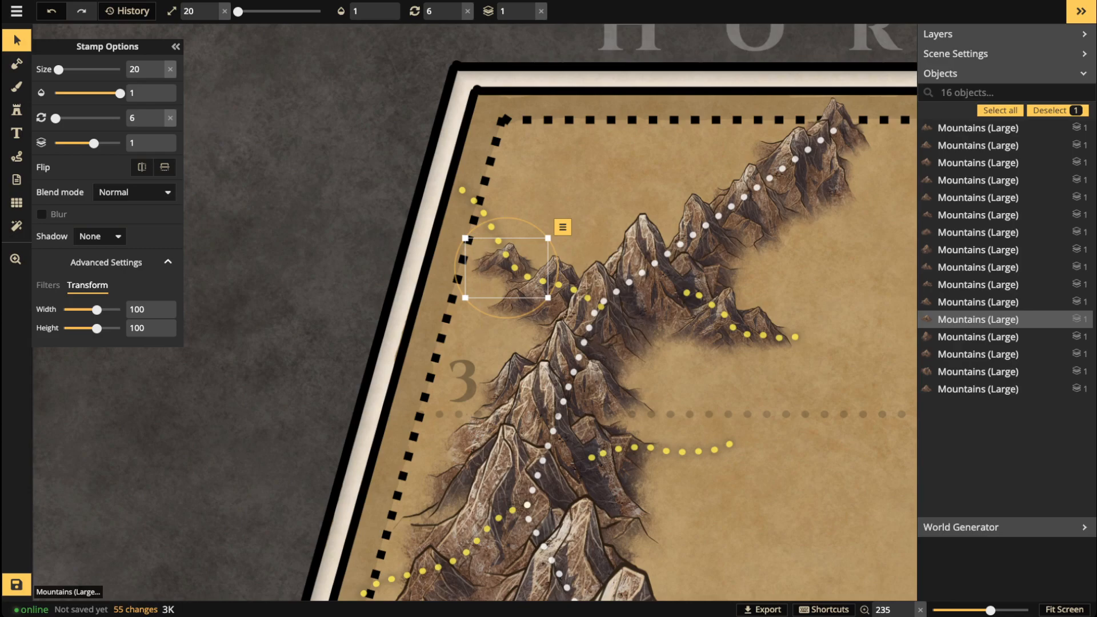
Step: Place a size 40 and a smaller size 20 mountain along the right-hand branch just below the section 3 line
click(17, 110)
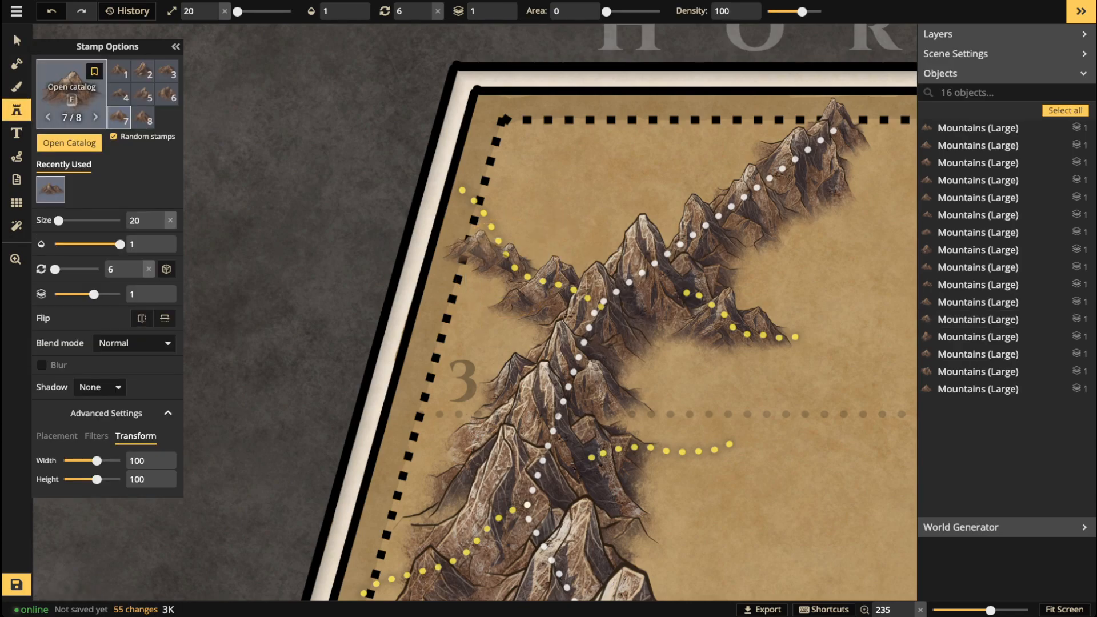
click(72, 86)
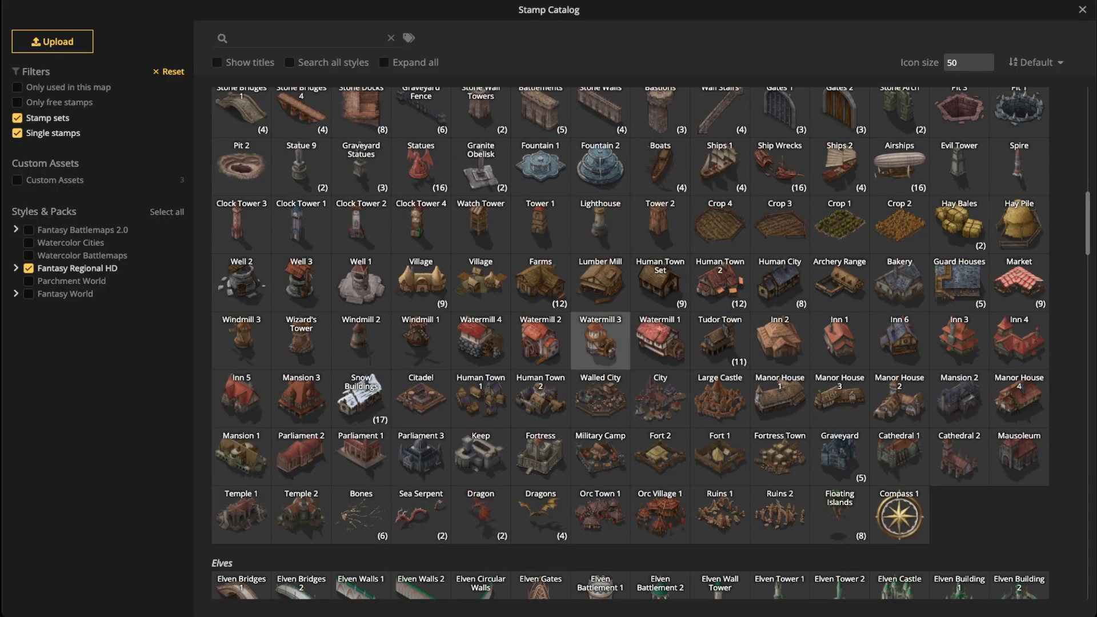
key(Escape)
drag(675, 414, 548, 268)
key(bracketright)
key(bracketright)
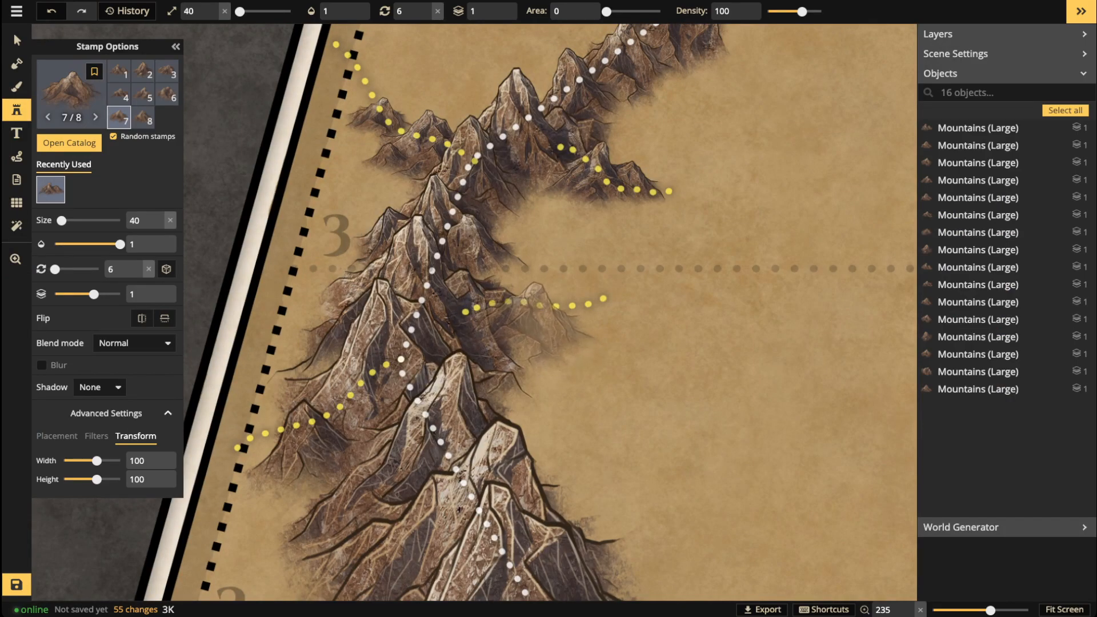
click(532, 314)
key(bracketleft)
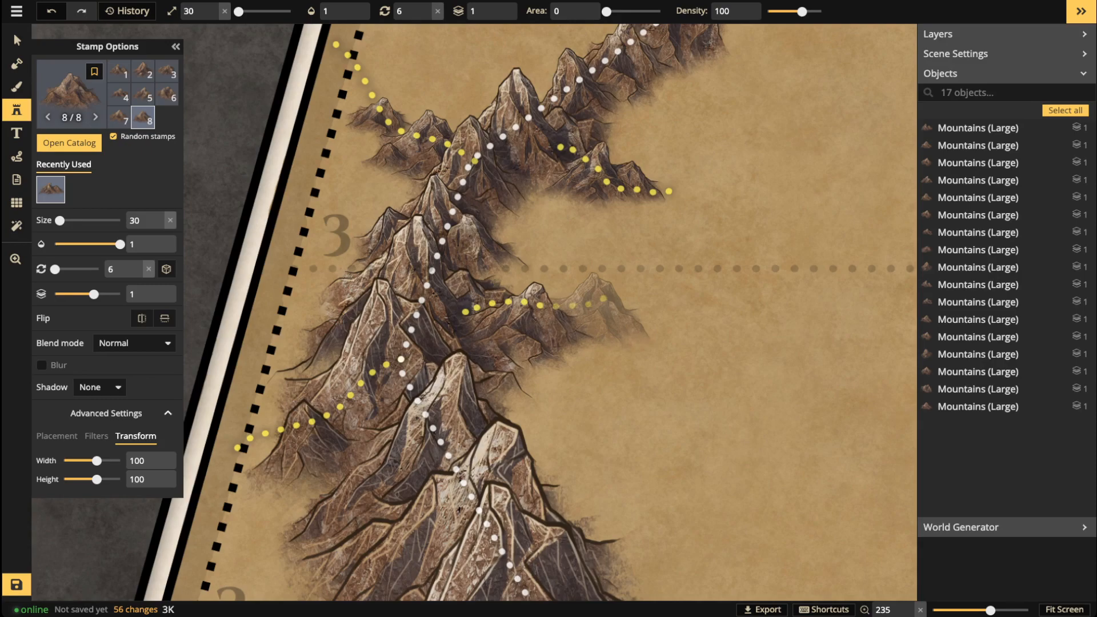
key(bracketleft)
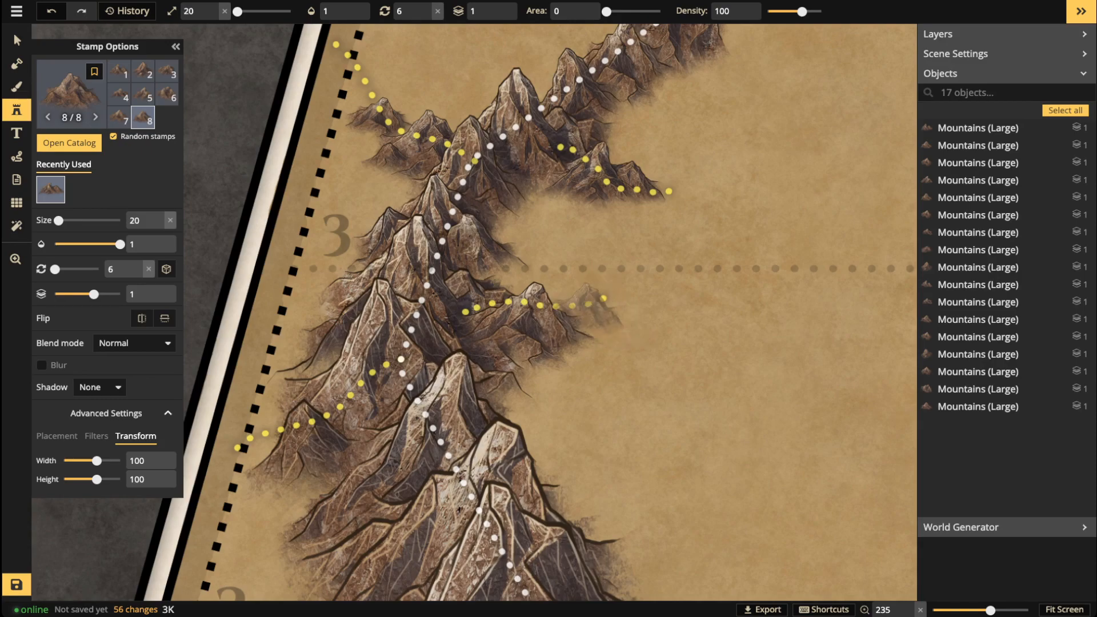
click(587, 302)
Step: Place mountain variant 1 at size 80 with 6 degrees rotation along the right-hand branch below the section 2 line
key(space)
drag(498, 414, 382, 20)
key(bracketright)
key(bracketright)
key(bracketright)
key(bracketright)
key(bracketright)
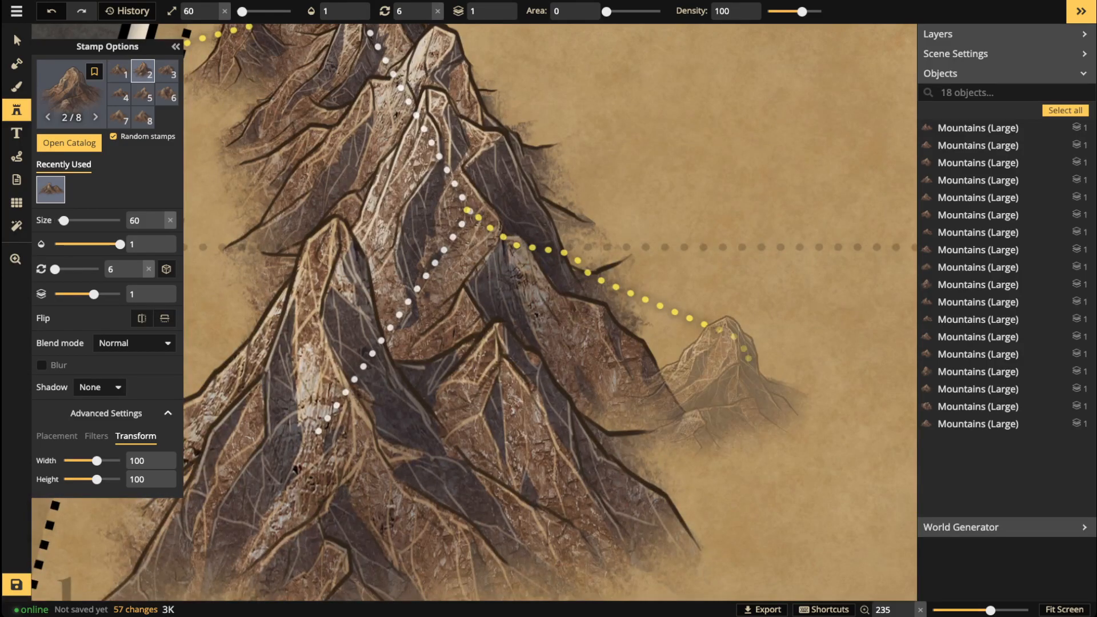
key(space)
drag(712, 342, 552, 282)
key(Left)
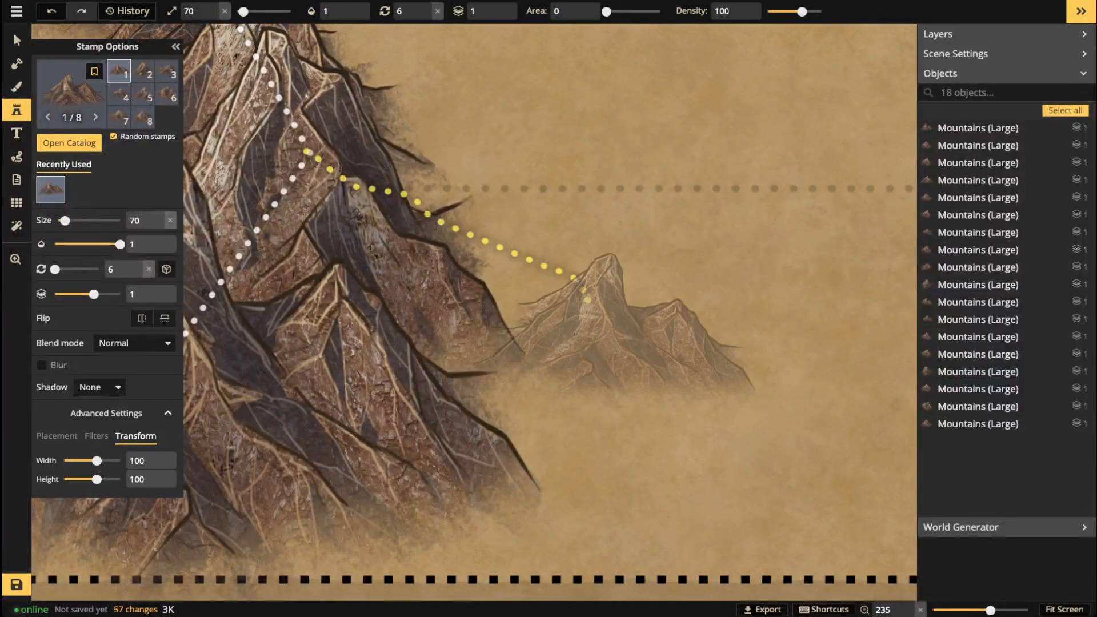
key(bracketright)
click(685, 331)
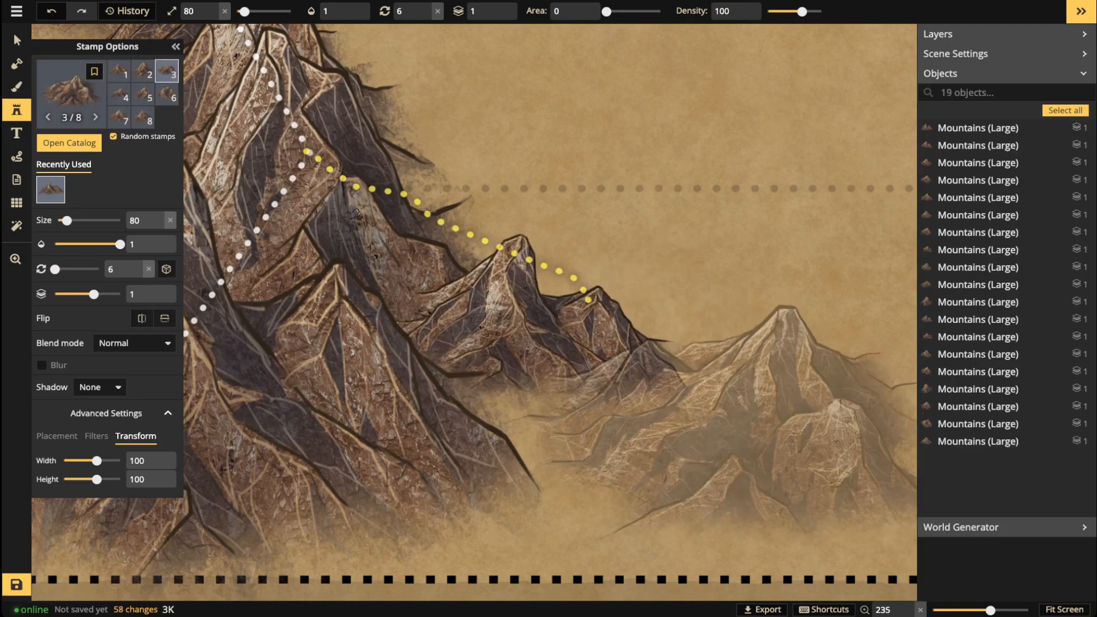
Step: Extend the branch below the section 2 line with a size 60 mountain overlapping its lower right slope
key(bracketleft)
key(bracketleft)
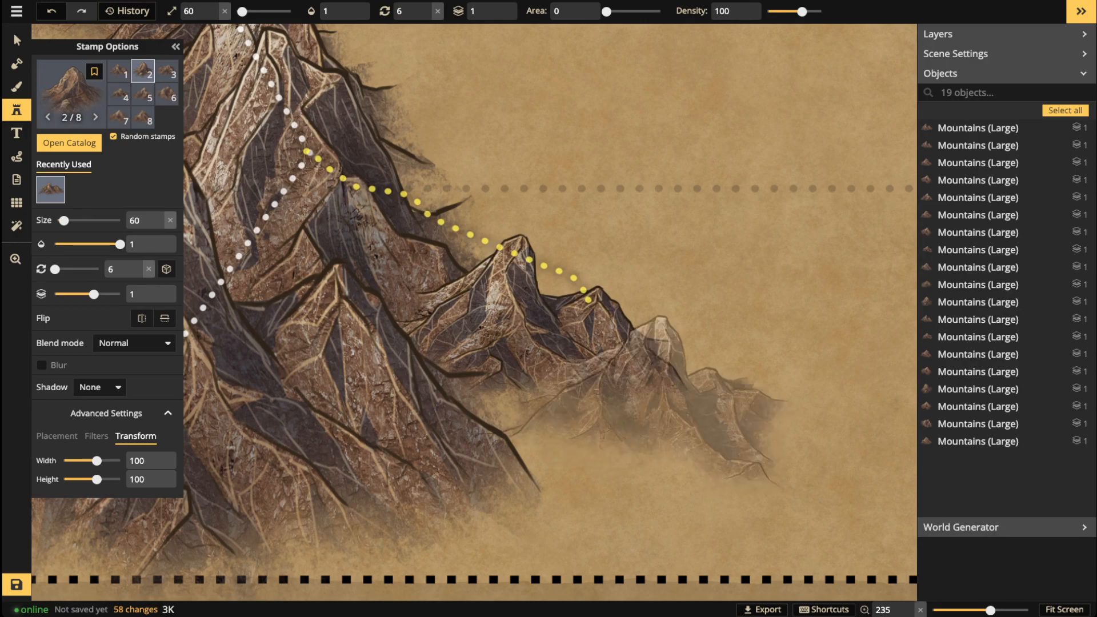
click(649, 386)
Step: Place a size 30 mountain with 351 degrees rotation at the outer end of the branch below section 2
key(Left)
key(Left)
key(Left)
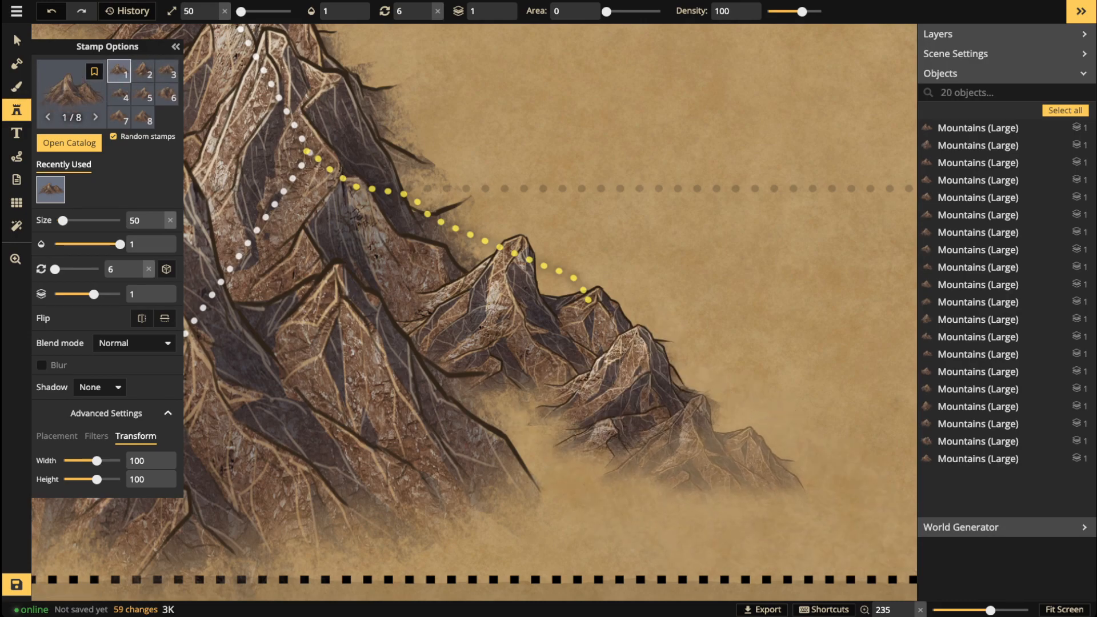
key(bracketleft)
key(bracketleft)
key(Left)
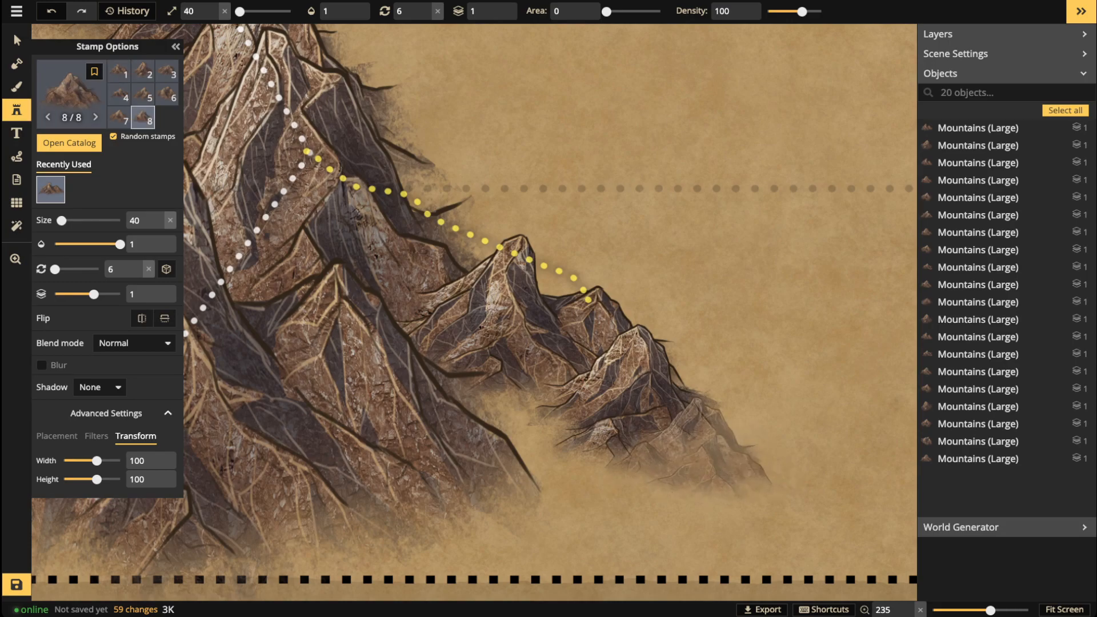
key(bracketleft)
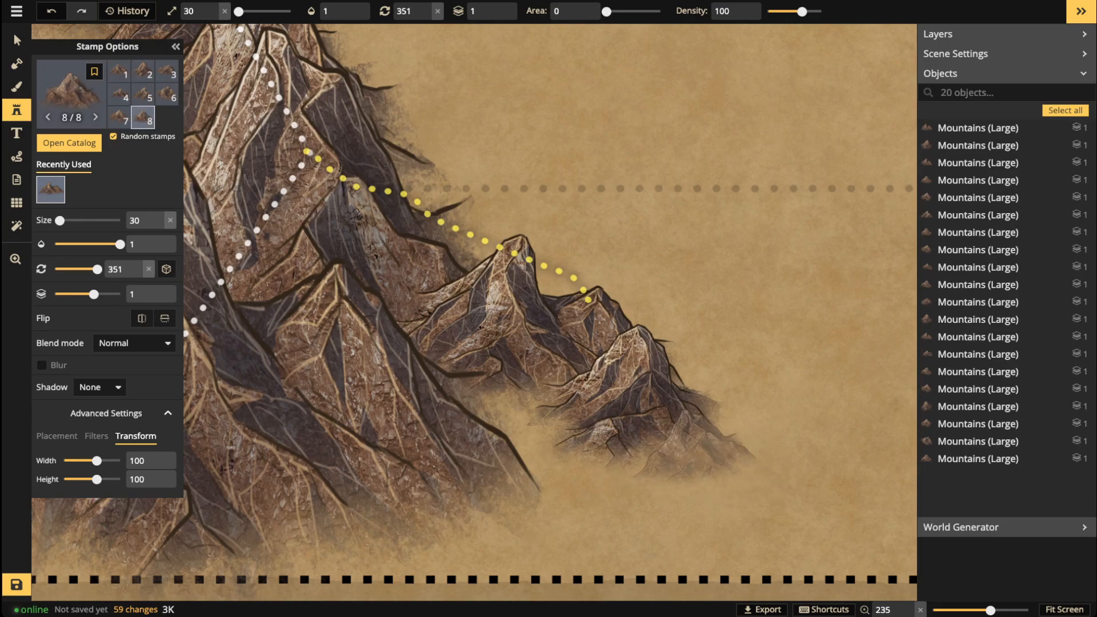
click(711, 442)
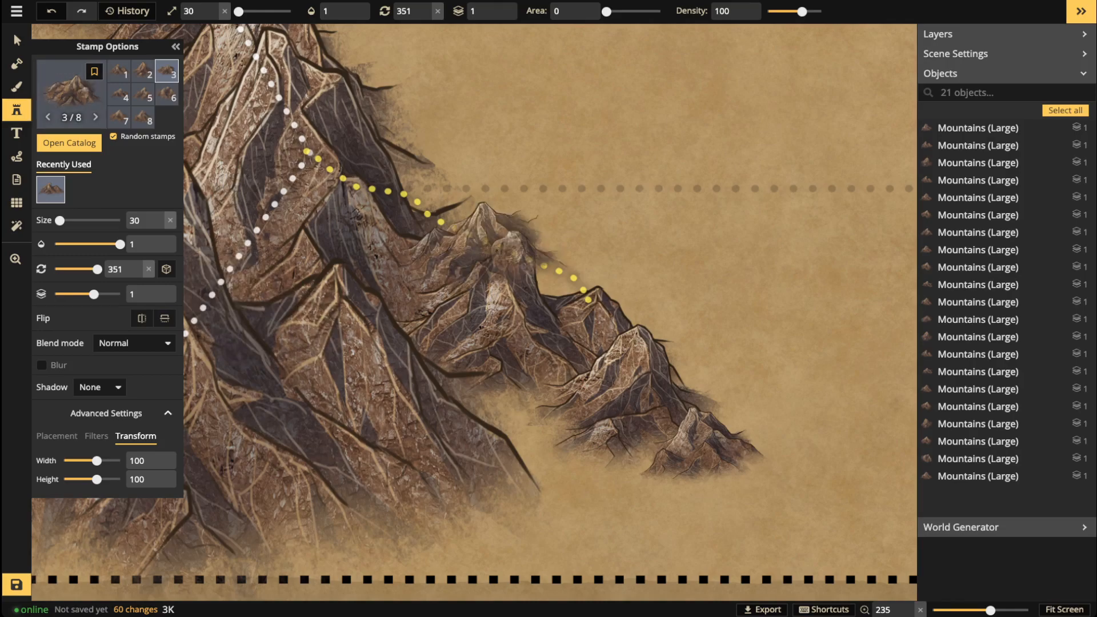
Step: Nudge the small outermost mountain at the end of the branch below section 2 into place
click(17, 40)
drag(794, 448, 793, 459)
key(Escape)
scroll(514, 377, down, 4)
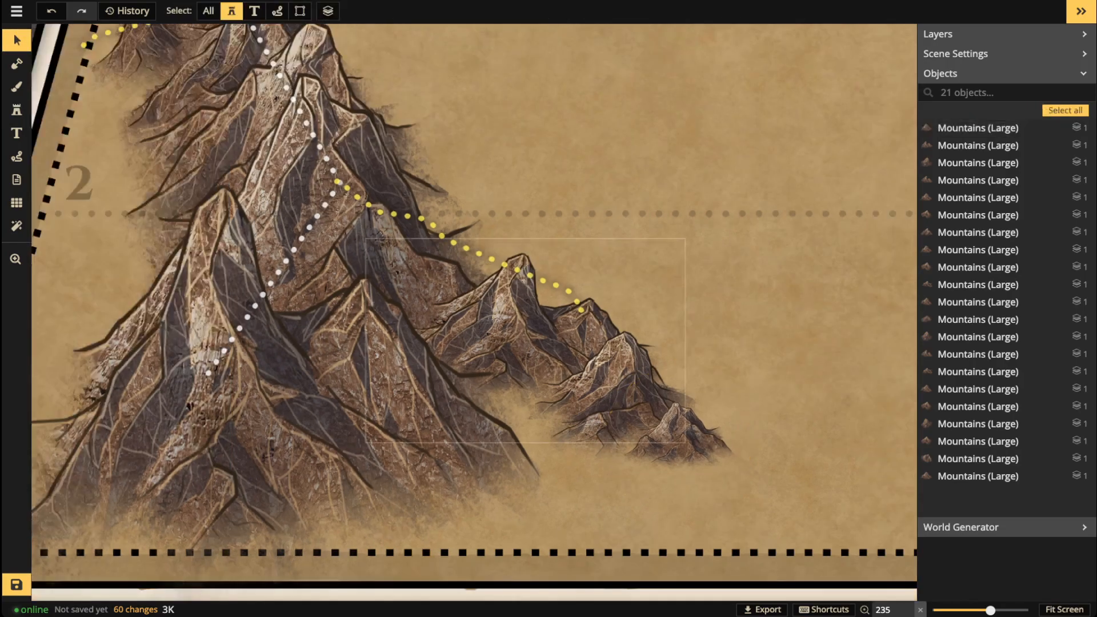
key(space)
drag(426, 258, 445, 427)
scroll(446, 427, down, 3)
scroll(445, 427, down, 3)
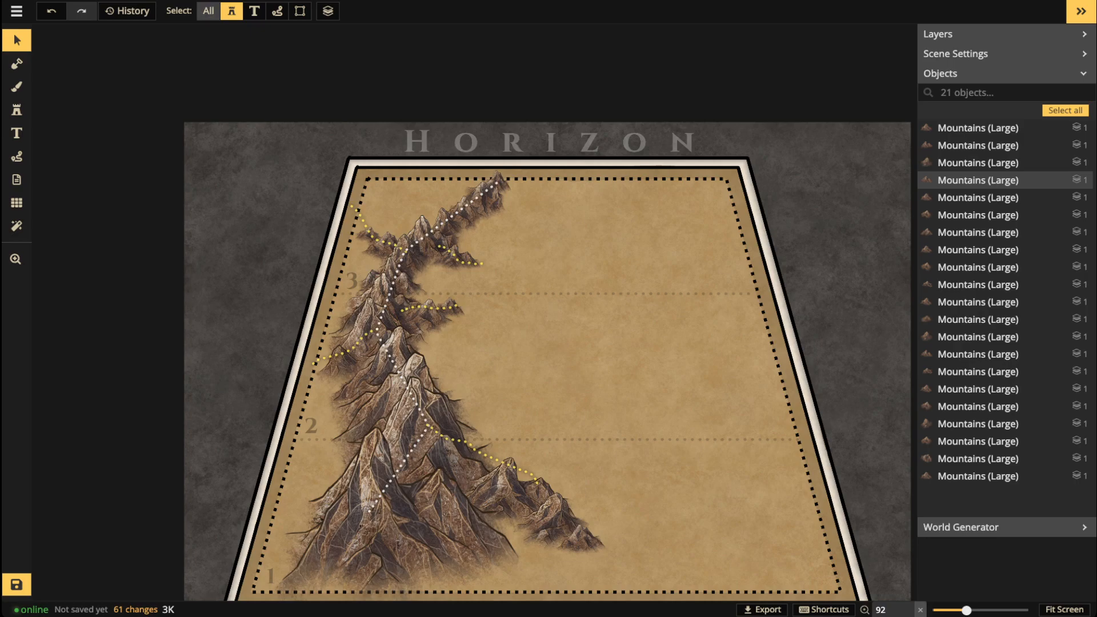
Step: Limit the selection to path objects and delete all the dotted ridge guide paths
click(208, 11)
click(208, 11)
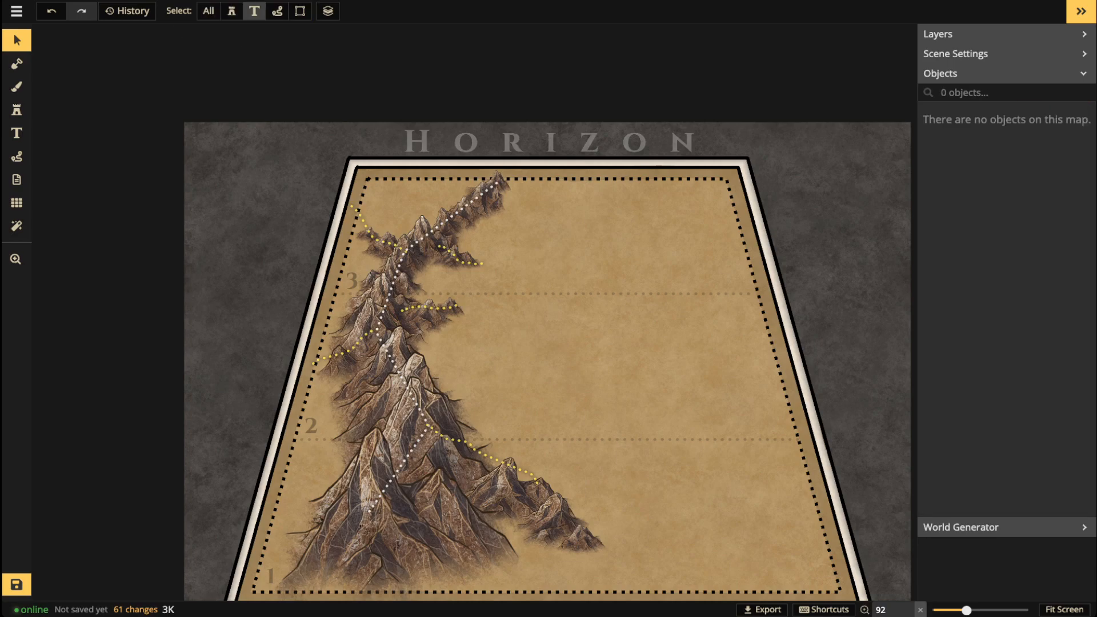
click(278, 10)
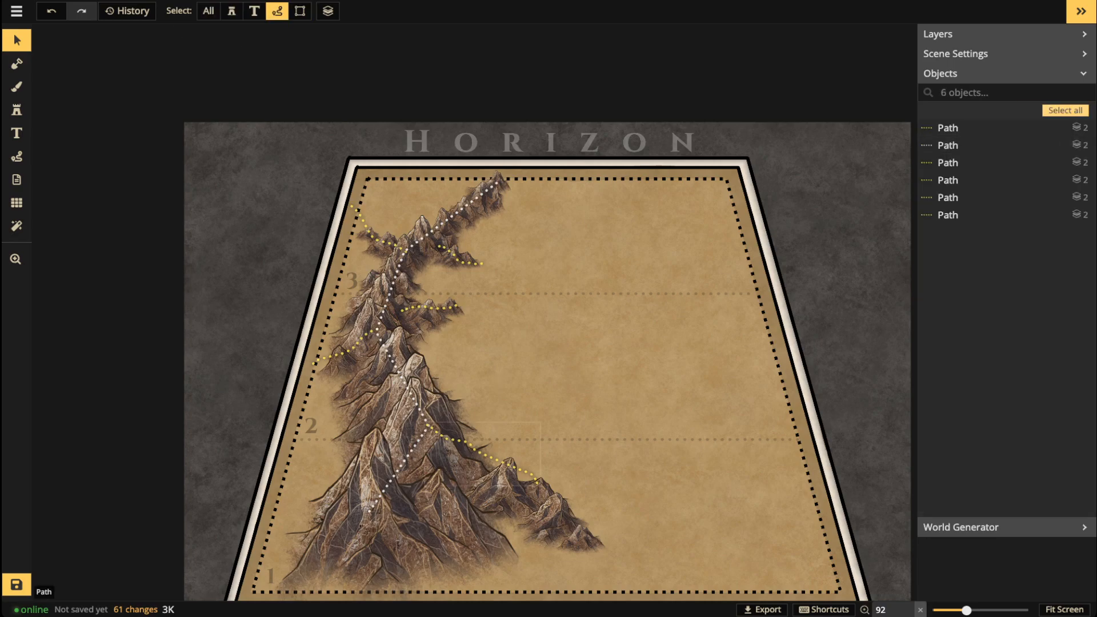
click(1065, 109)
key(Delete)
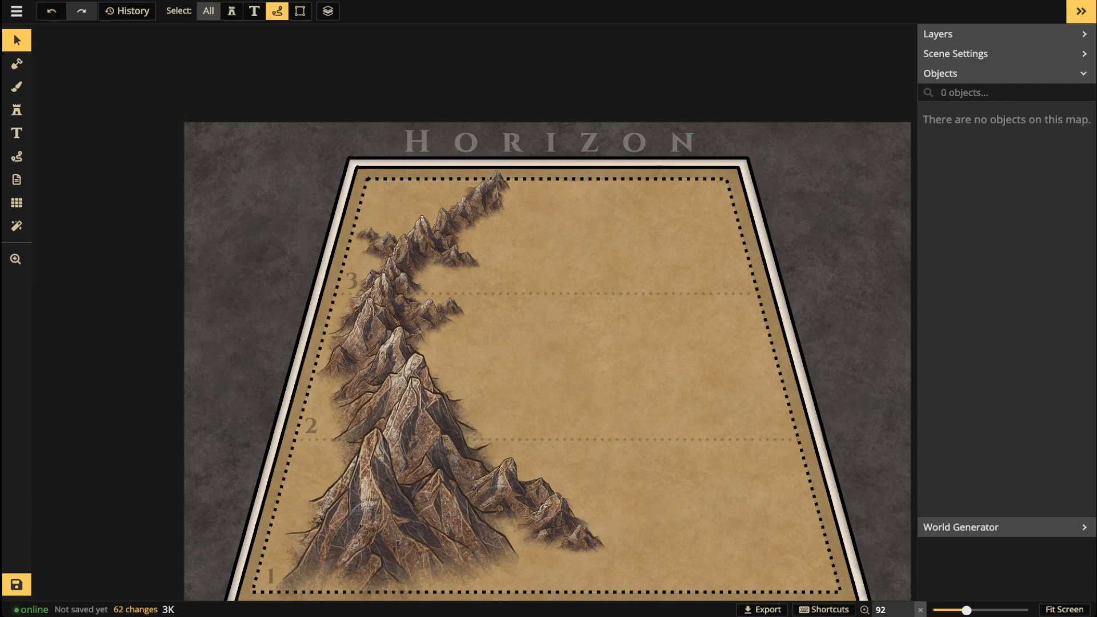
Step: Make all object types selectable again and reposition the size 30 and size 20 mountains on the left-hand branch above section 3
click(208, 10)
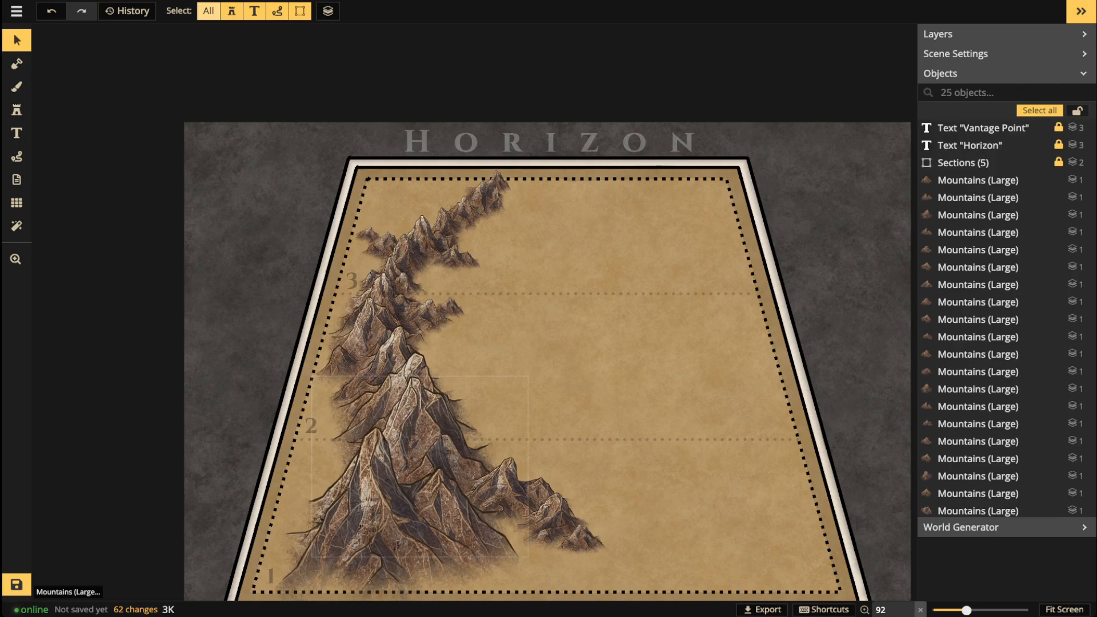
scroll(437, 426, up, 4)
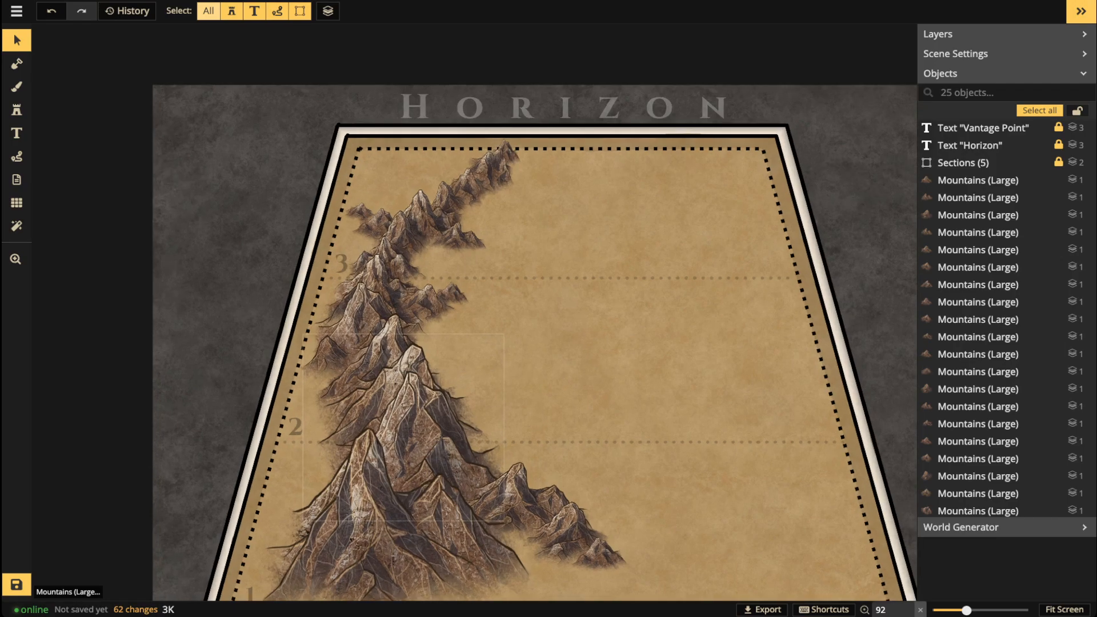
drag(437, 427, 492, 290)
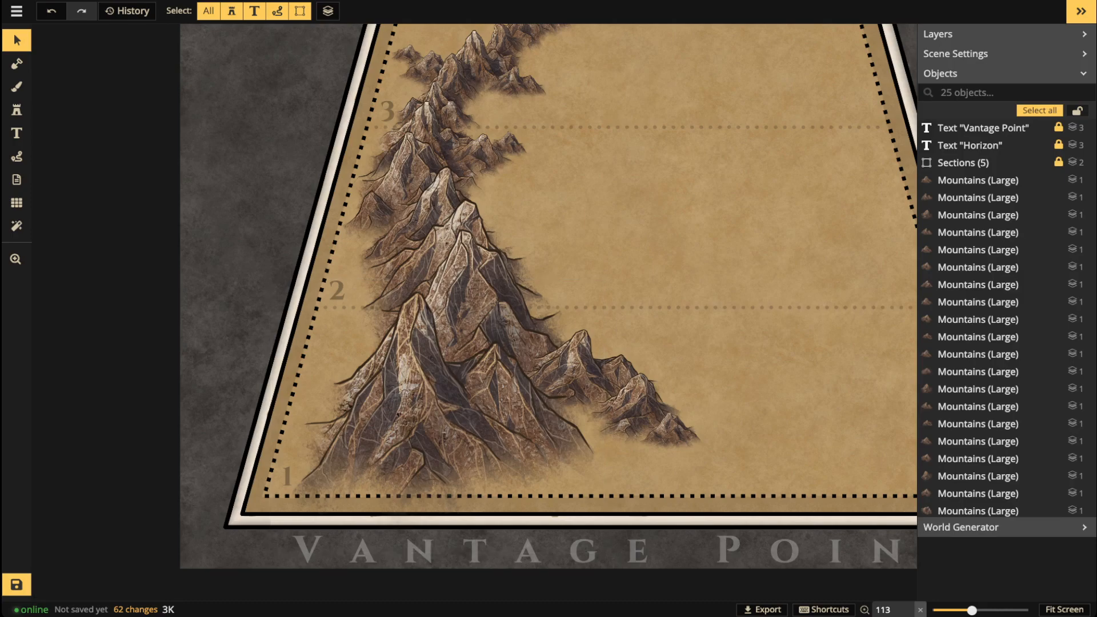
scroll(384, 234, down, 3)
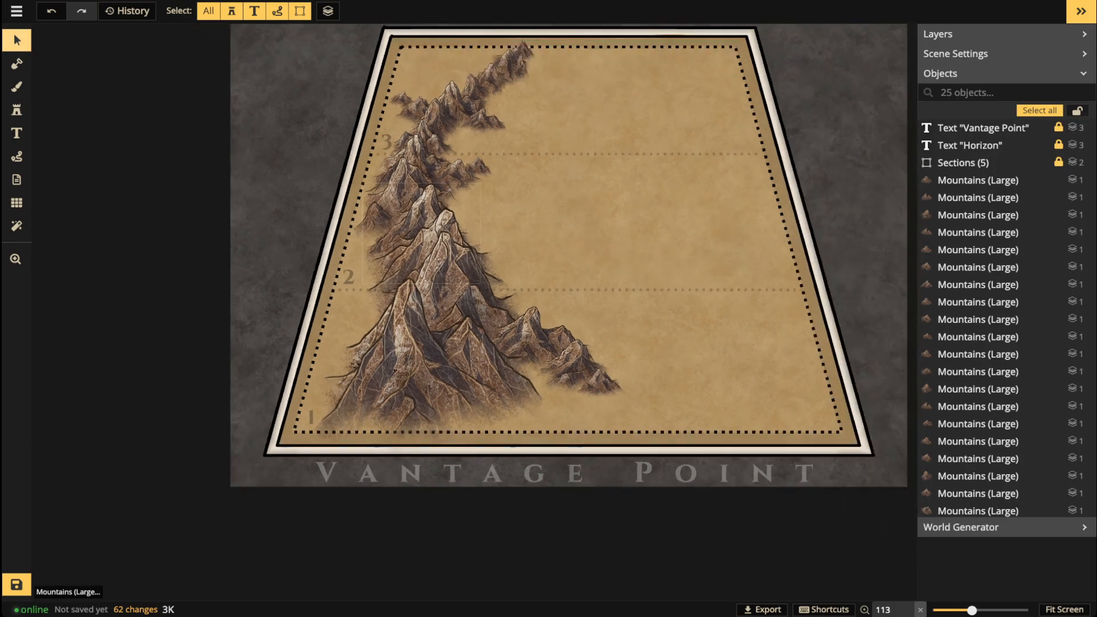
drag(431, 241, 381, 322)
click(371, 191)
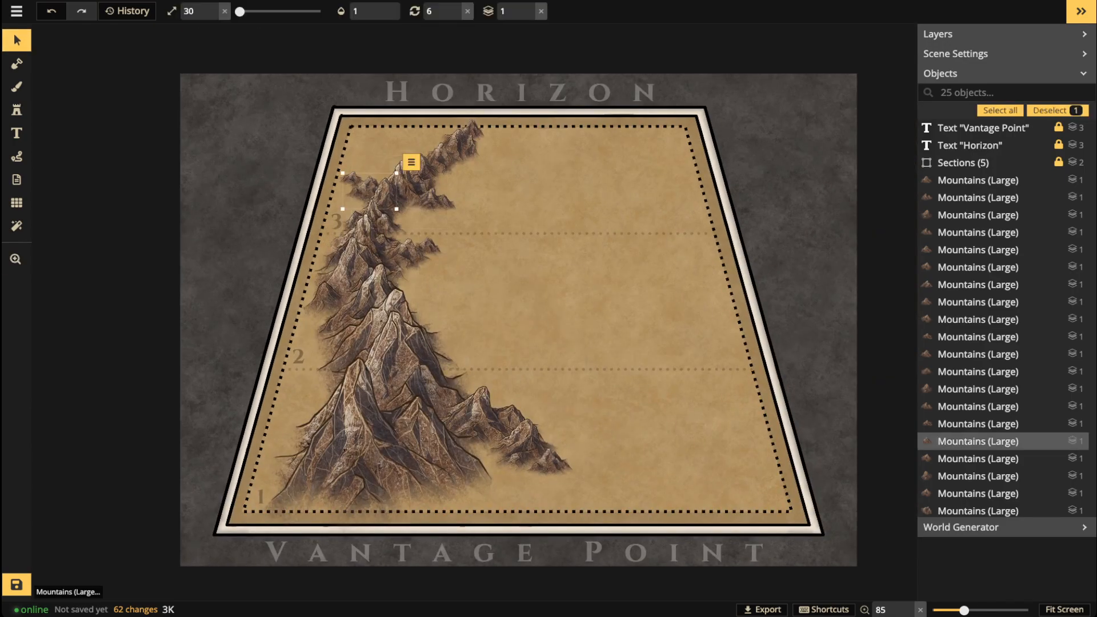
scroll(369, 197, up, 2)
drag(410, 194, 353, 177)
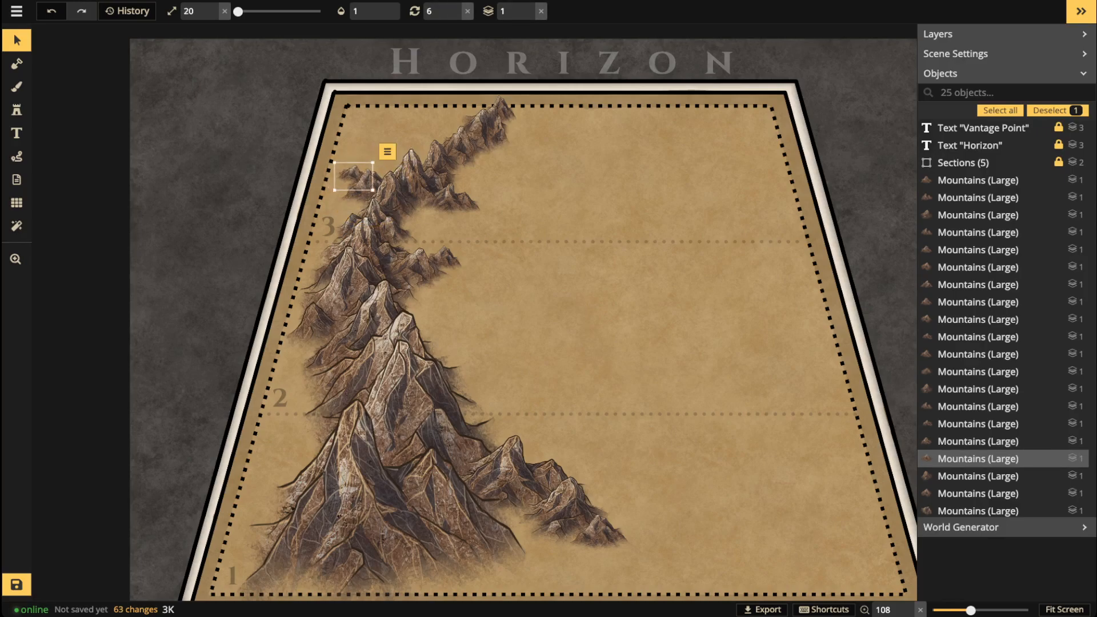
key(Escape)
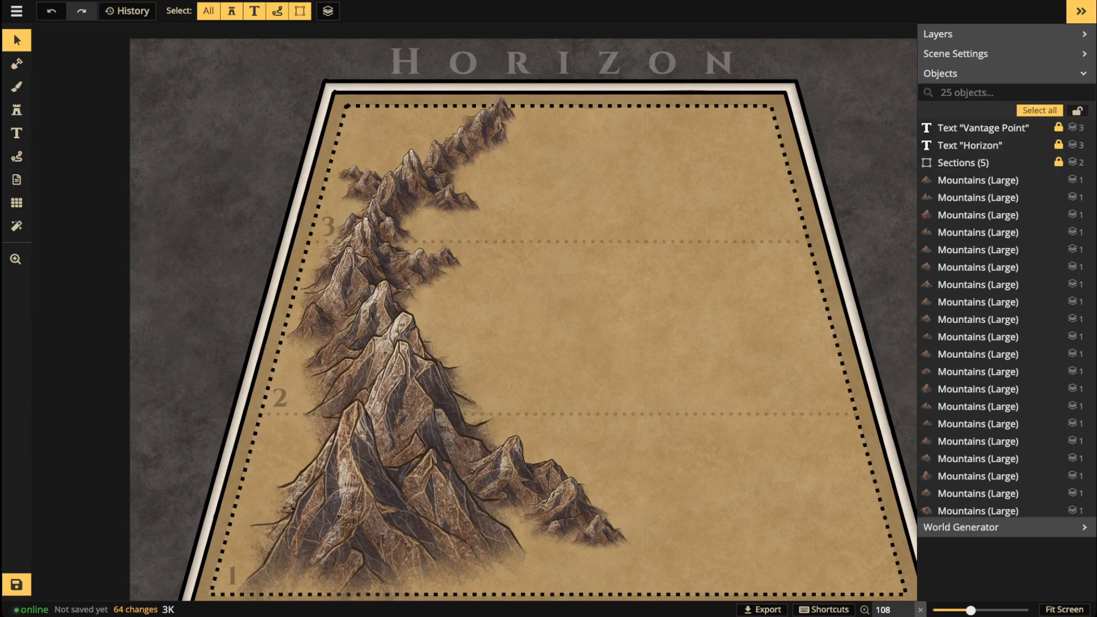
Step: Choose the Brown Hills stamp set from the Fantasy Regional HD stamp catalog
click(17, 110)
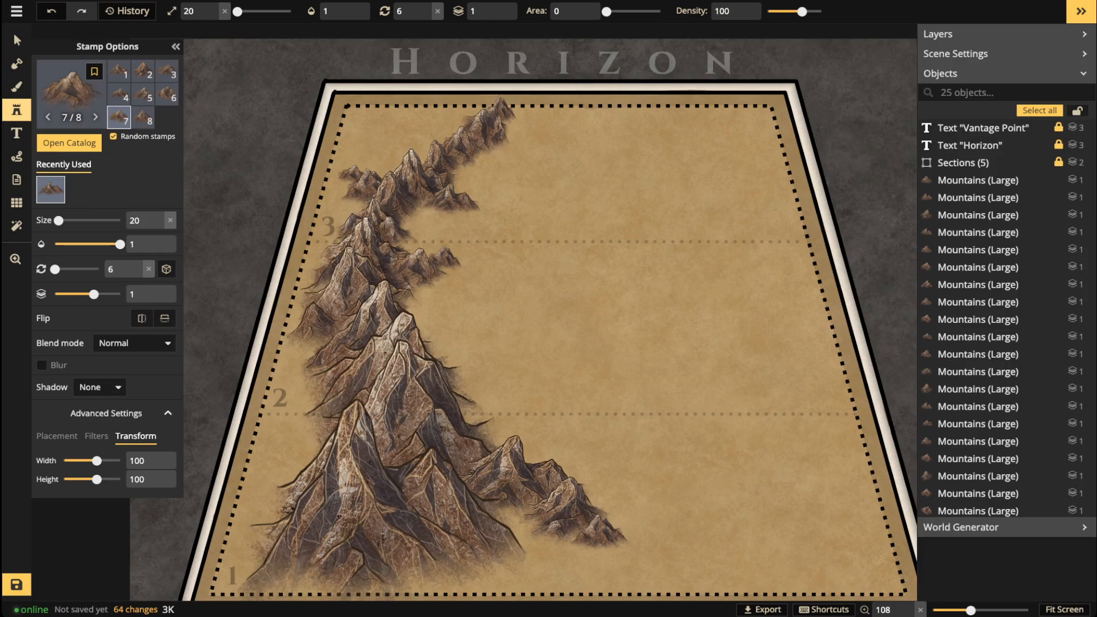
key(f)
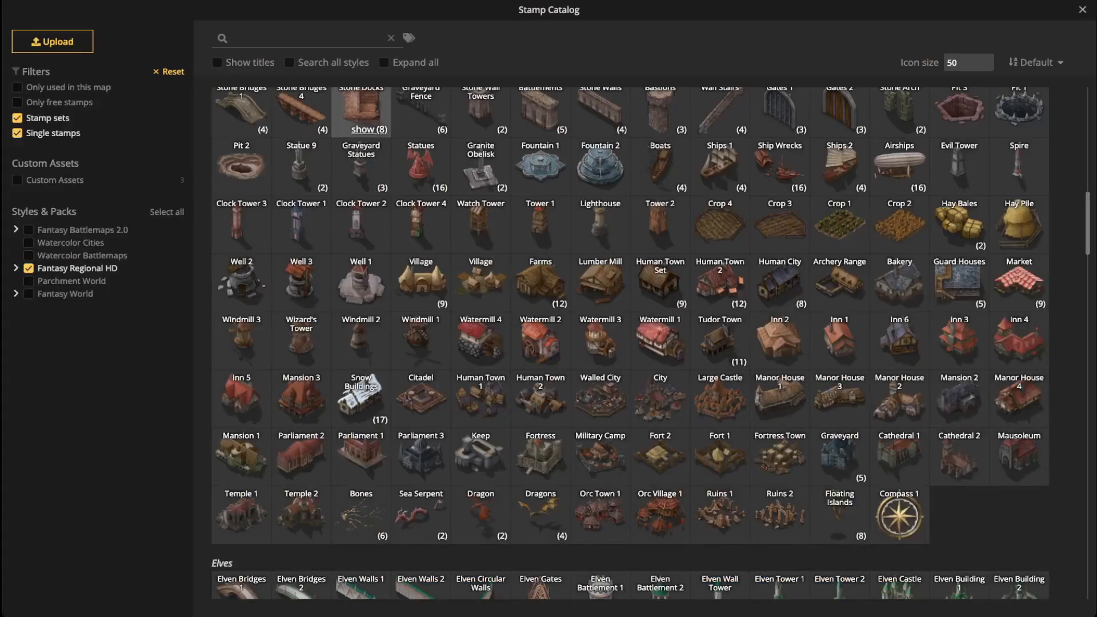
scroll(630, 343, up, 7)
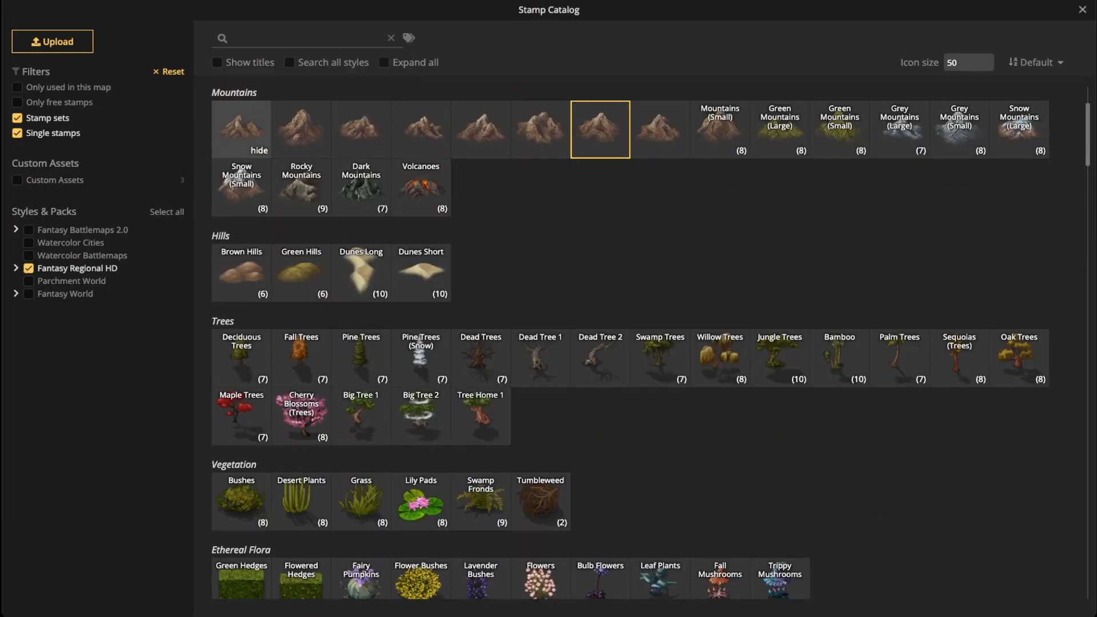
click(242, 268)
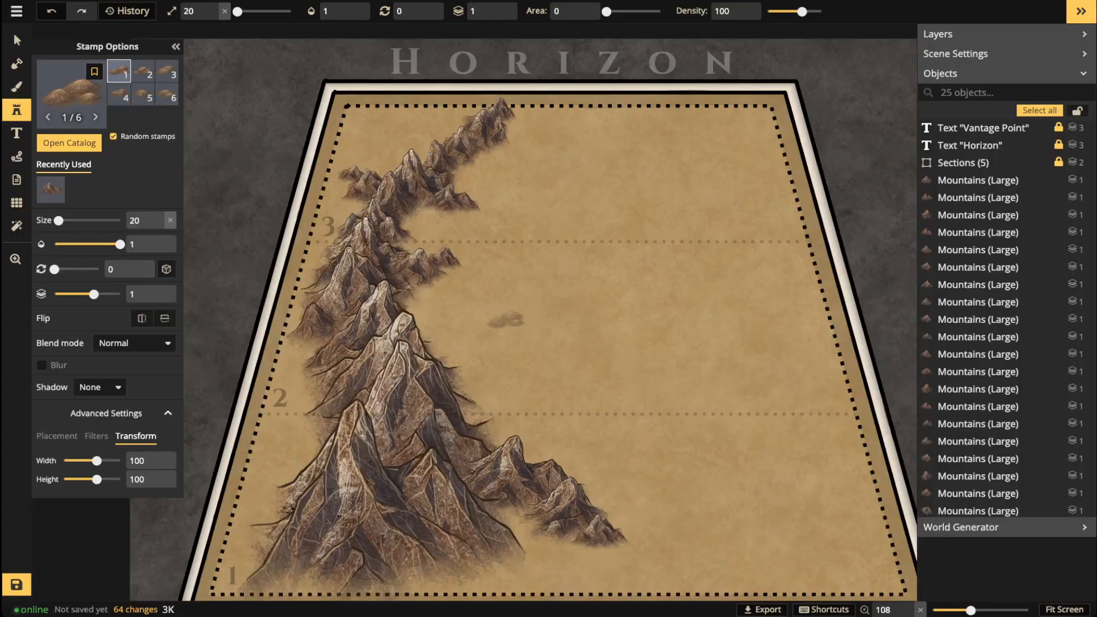
scroll(435, 223, up, 3)
key(space)
drag(502, 339, 516, 176)
drag(515, 294, 527, 441)
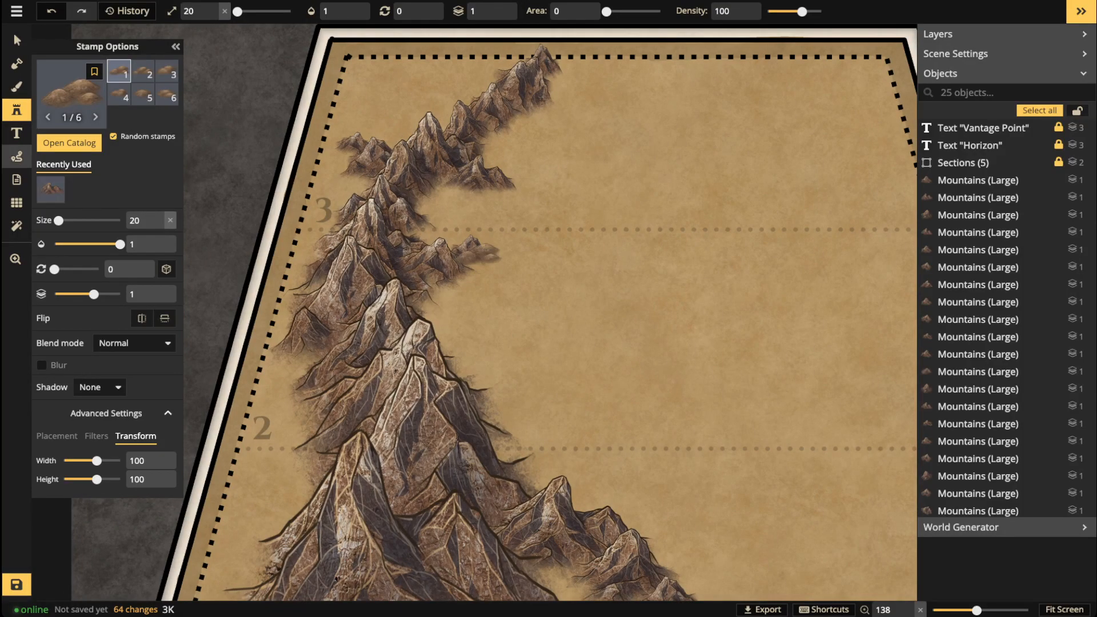
Step: Draw three yellow dotted freehand paths around the mountain range to outline the foothill areas on both sides
click(17, 157)
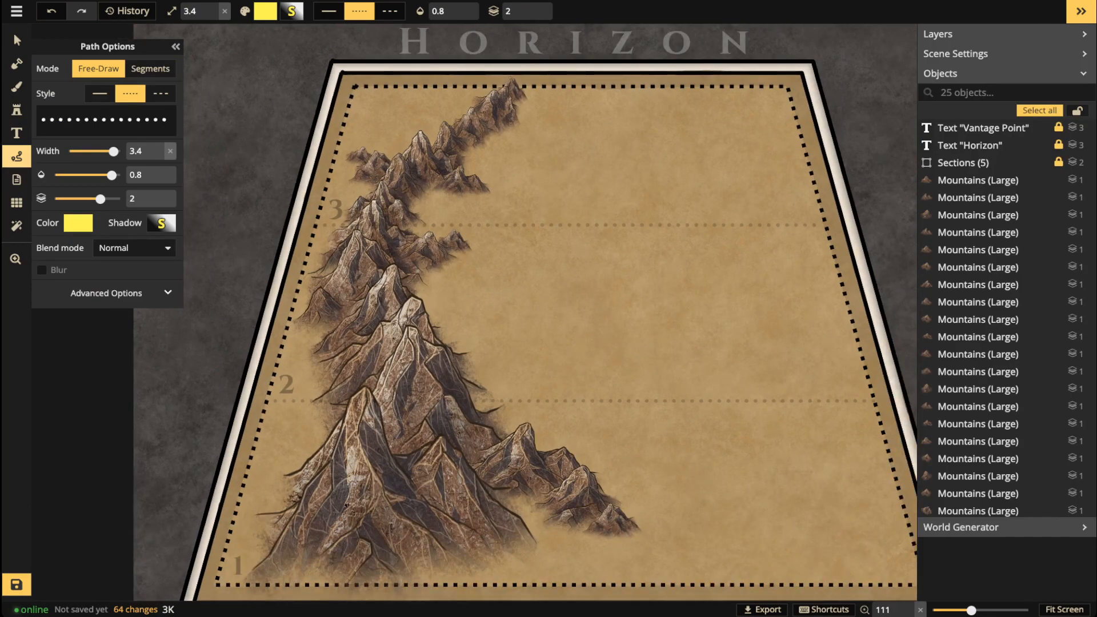
mouse_move(537, 98)
mouse_down()
mouse_move(472, 168)
mouse_move(492, 191)
mouse_move(437, 199)
mouse_move(425, 221)
mouse_move(468, 228)
mouse_move(474, 254)
mouse_move(455, 317)
mouse_move(508, 411)
mouse_move(591, 459)
mouse_move(639, 533)
mouse_move(591, 553)
mouse_move(517, 563)
mouse_up()
mouse_move(295, 348)
mouse_down()
mouse_move(307, 401)
mouse_move(233, 556)
mouse_up()
mouse_move(353, 184)
mouse_down()
mouse_move(344, 156)
mouse_move(359, 138)
mouse_move(415, 128)
mouse_move(482, 85)
mouse_up()
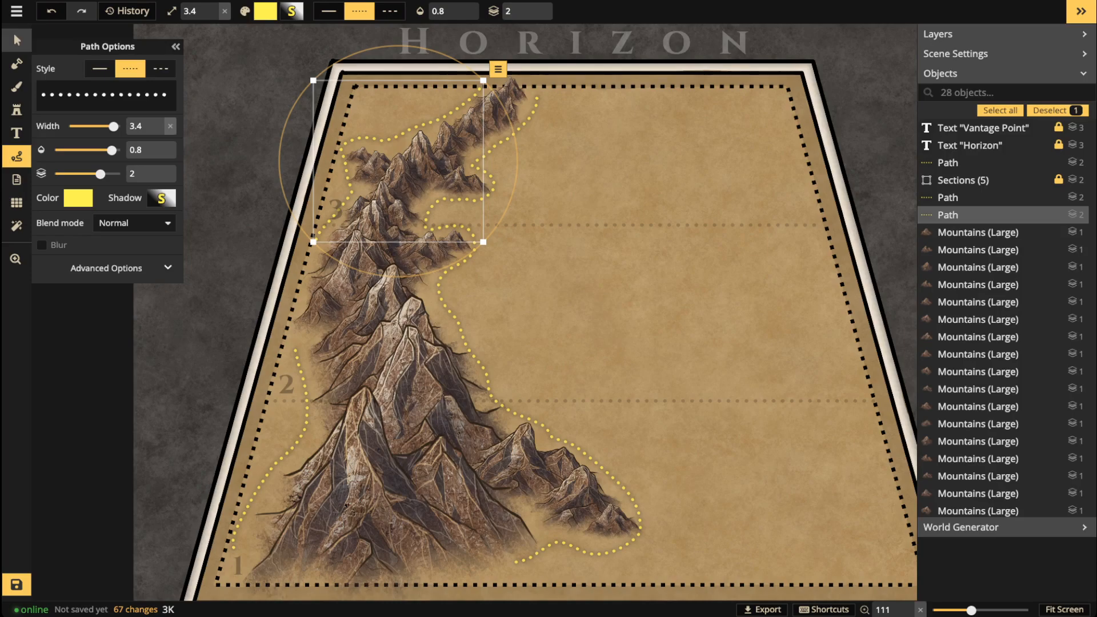
Step: Restrict the selection to paths and delete the three yellow outlines around the range
click(17, 40)
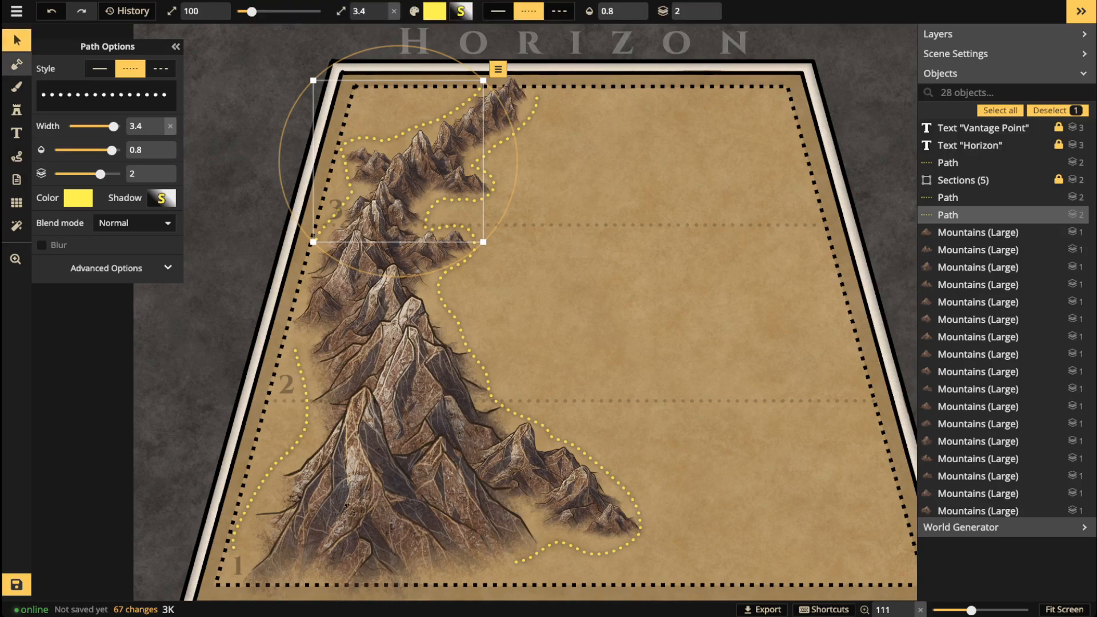
click(208, 11)
drag(229, 72, 648, 557)
click(277, 11)
drag(176, 97, 607, 512)
key(Delete)
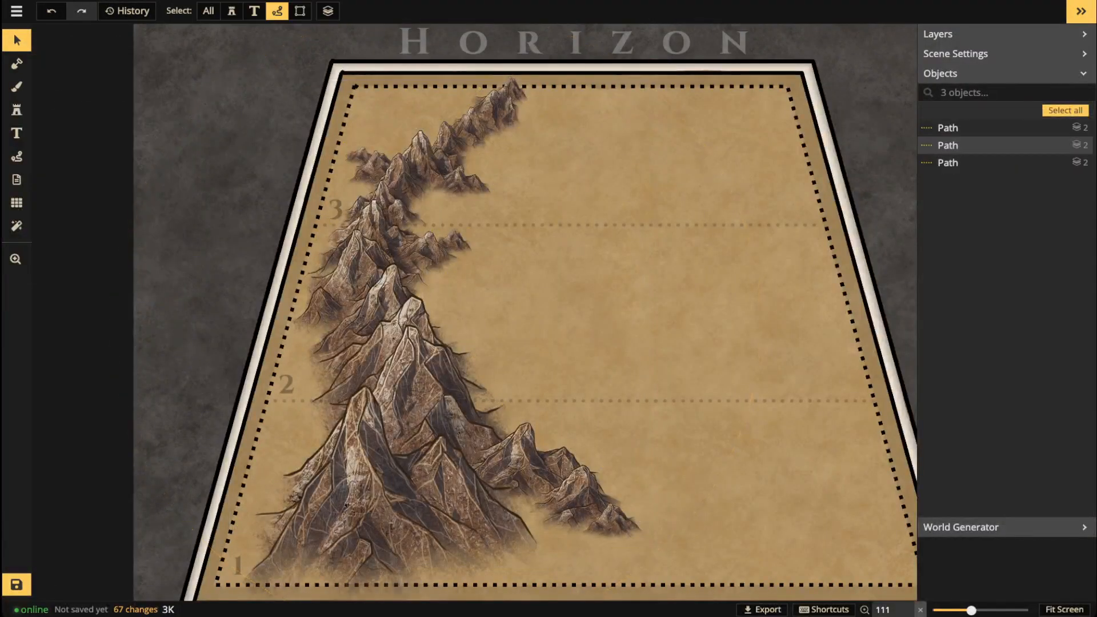
Step: Stamp size 20 Brown Hills beside the right-hand branches just above and below the section 3 line
key(s)
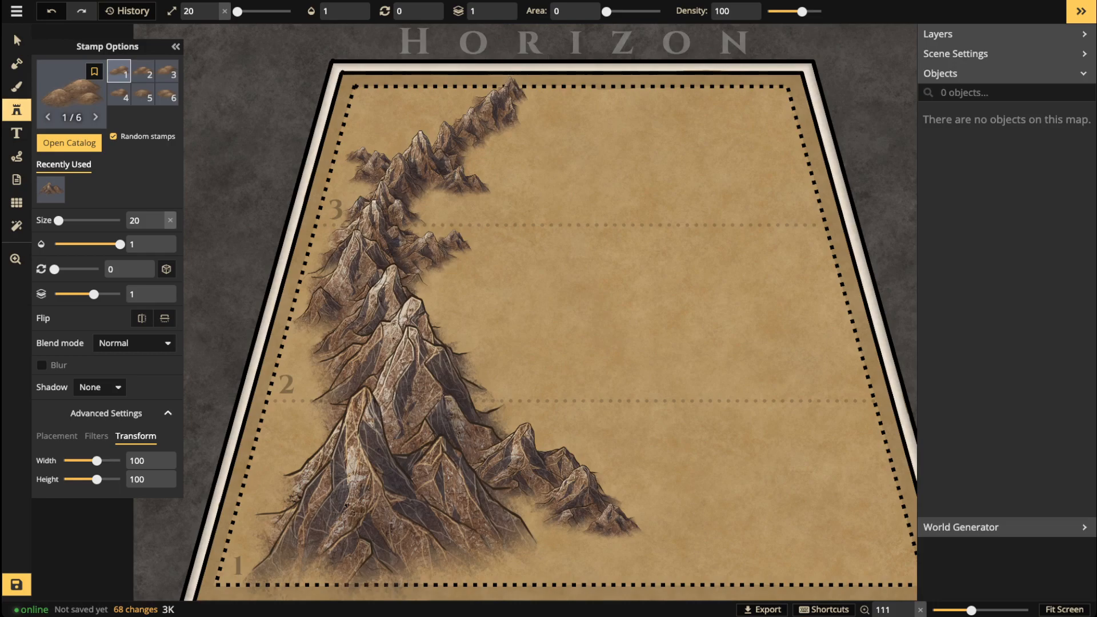
scroll(513, 289, up, 4)
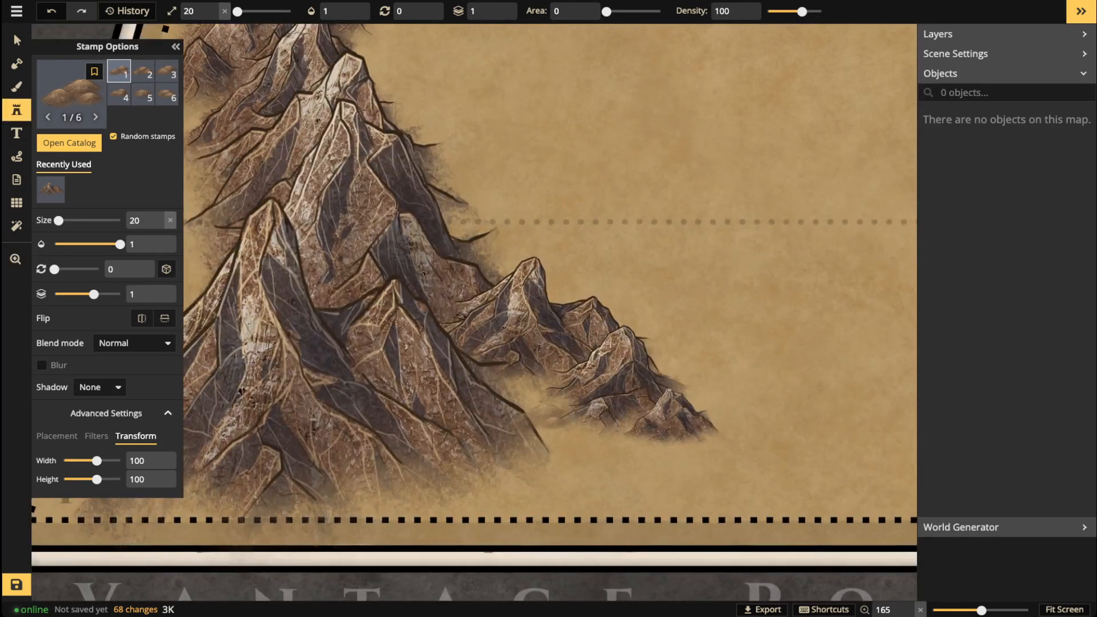
drag(477, 115, 505, 357)
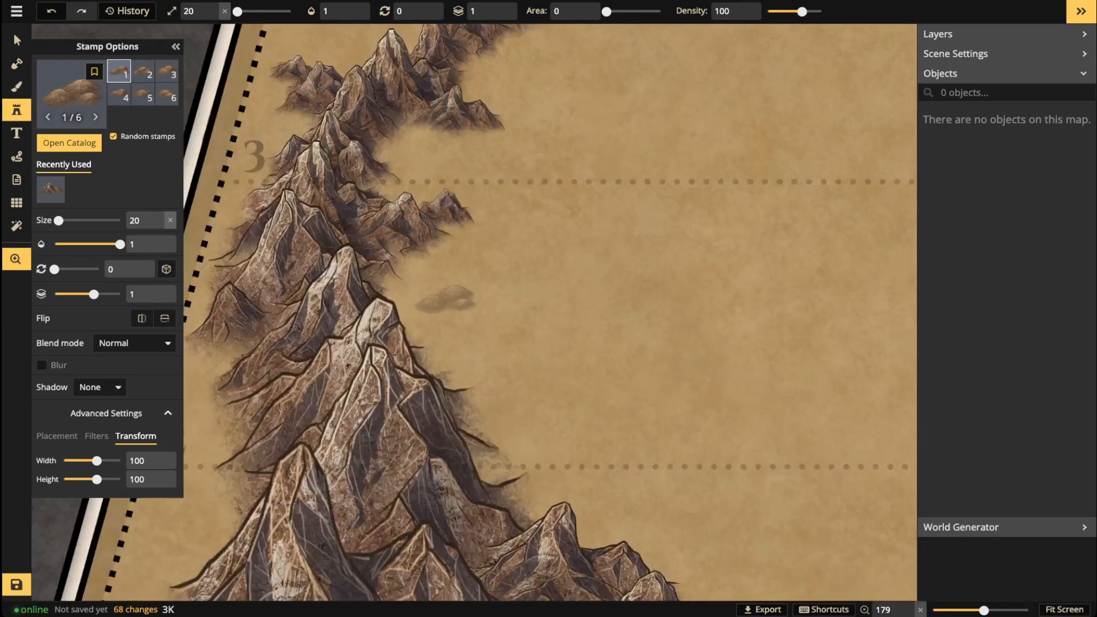
scroll(429, 268, up, 2)
scroll(428, 269, up, 3)
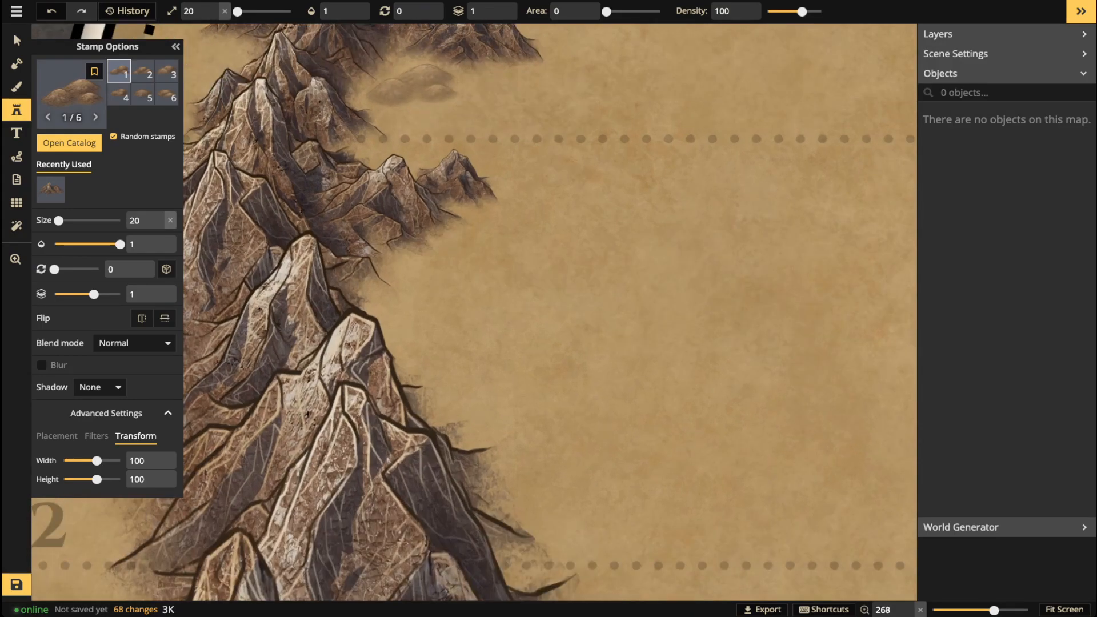
click(400, 77)
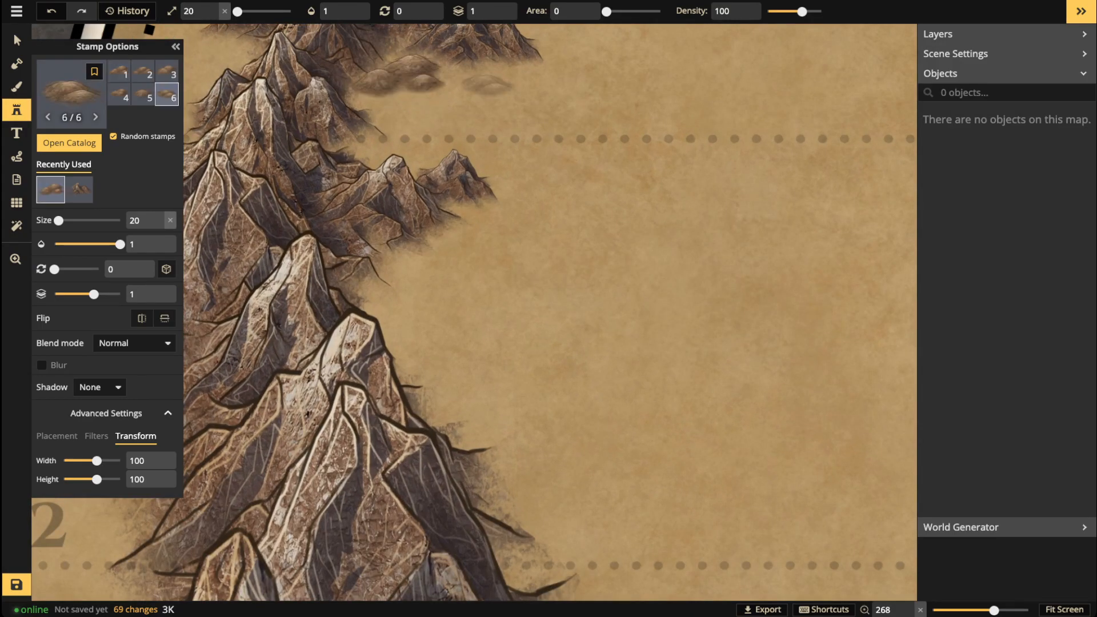
click(422, 152)
click(443, 298)
Step: Add a size 30 Brown Hills stamp under the right-hand branch below section 3 and move it partly behind the main ridge
key(bracketright)
click(486, 255)
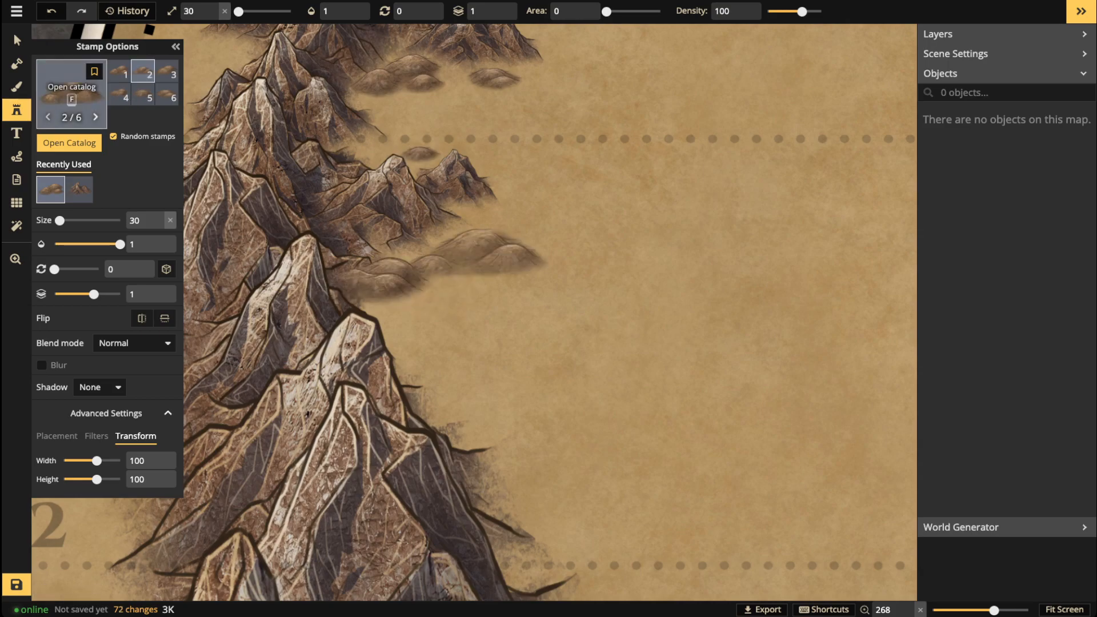
key(v)
drag(394, 276, 379, 300)
click(208, 11)
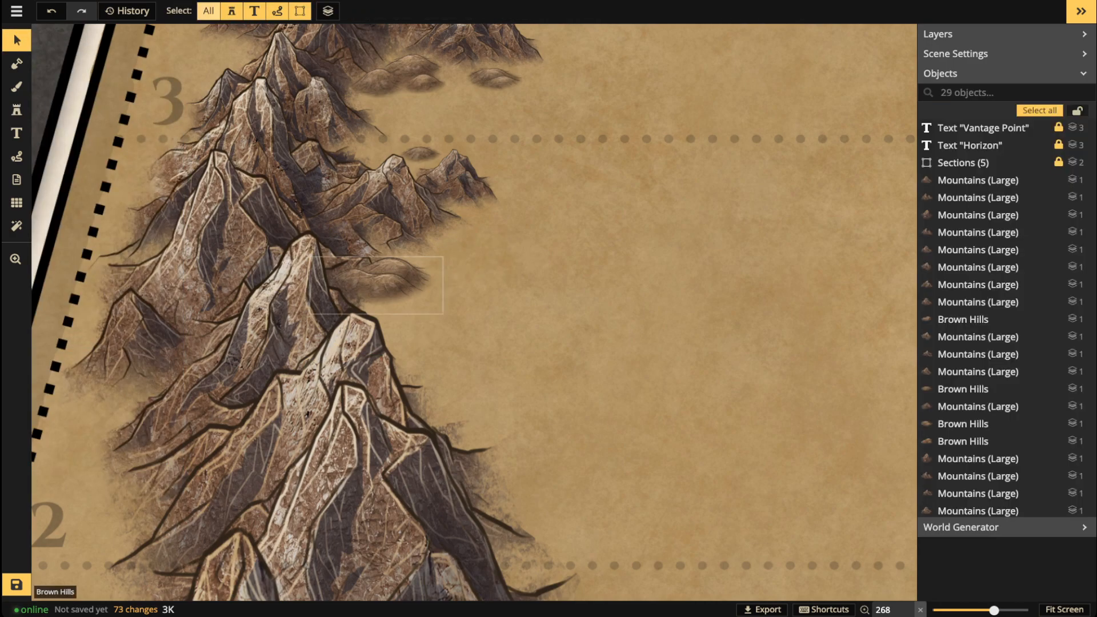
drag(389, 277, 335, 295)
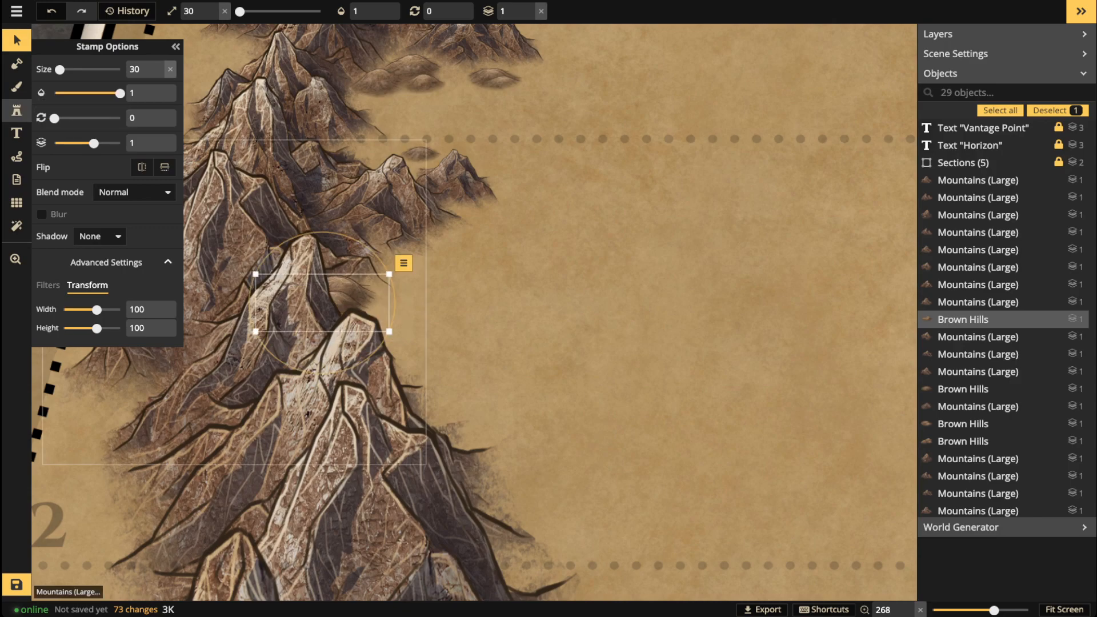
Step: Place size 40 Brown Hills along the main range's right-hand slope, above and at the section 2 line
click(16, 110)
key(bracketright)
click(441, 402)
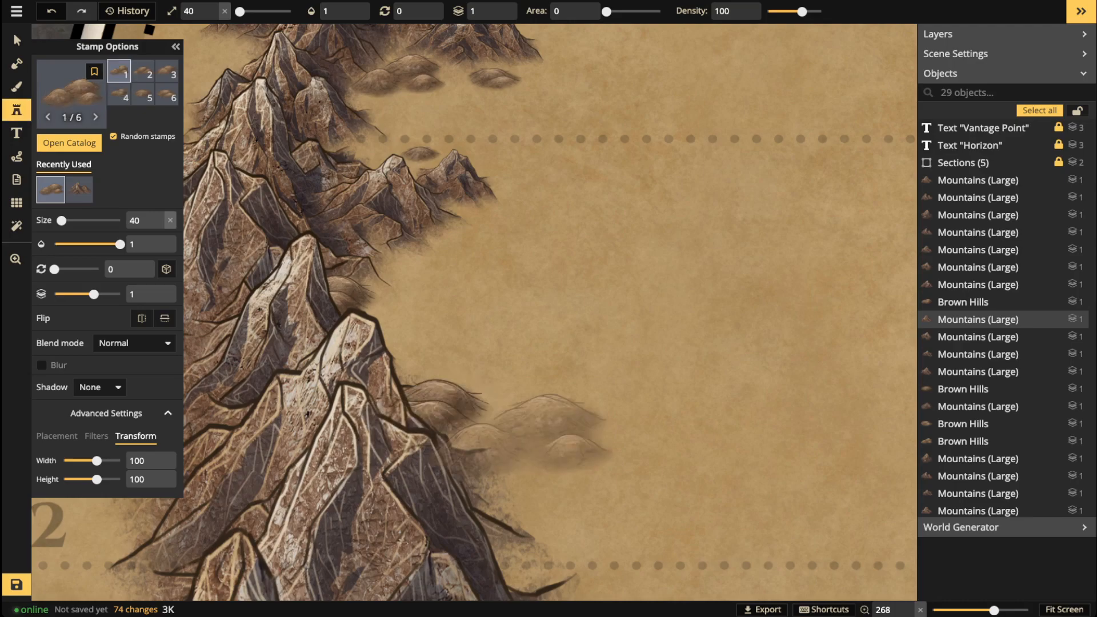
drag(441, 403, 498, 266)
click(547, 415)
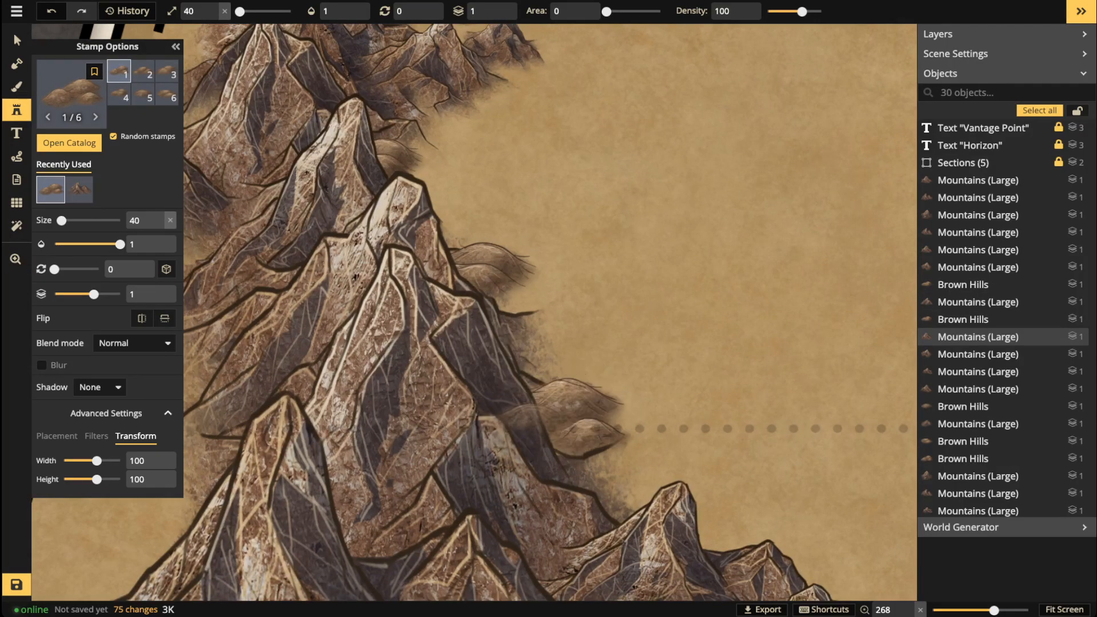
drag(446, 309, 615, 230)
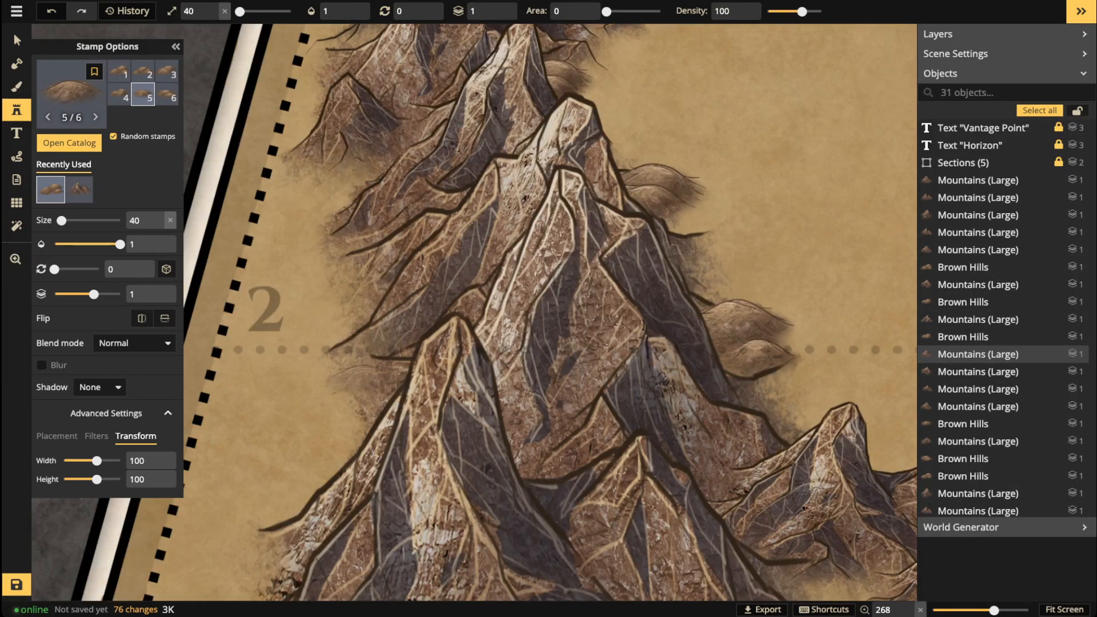
Step: Place size 30 Brown Hills under the right-hand branch below the section 3 line and under the left-hand branch above it
drag(663, 359, 592, 519)
drag(627, 91, 626, 245)
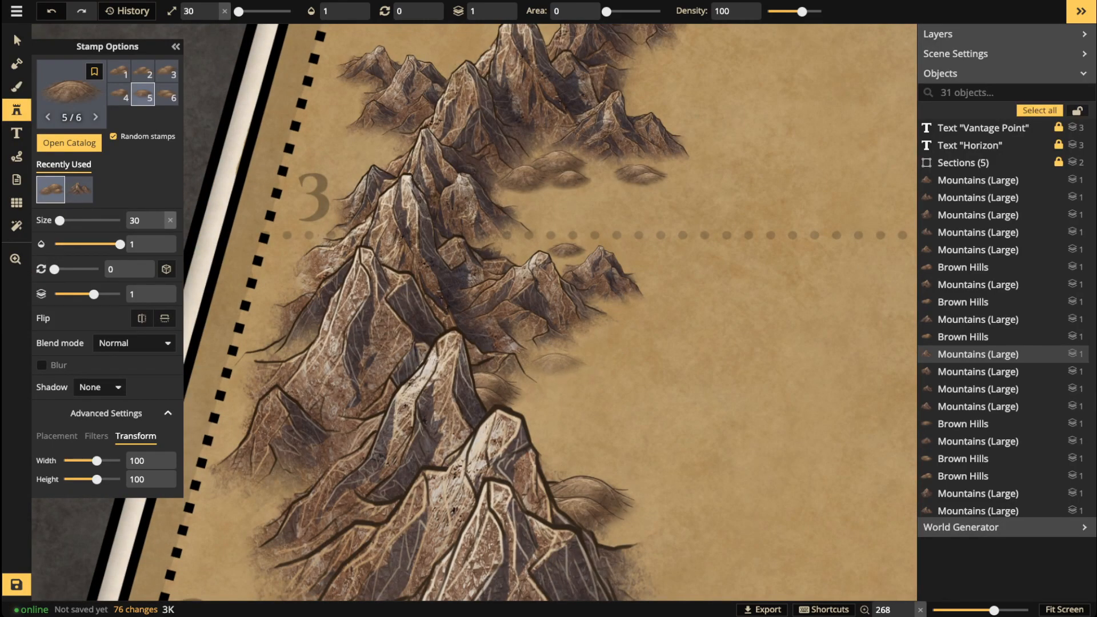
click(551, 356)
key(space)
drag(414, 175, 452, 266)
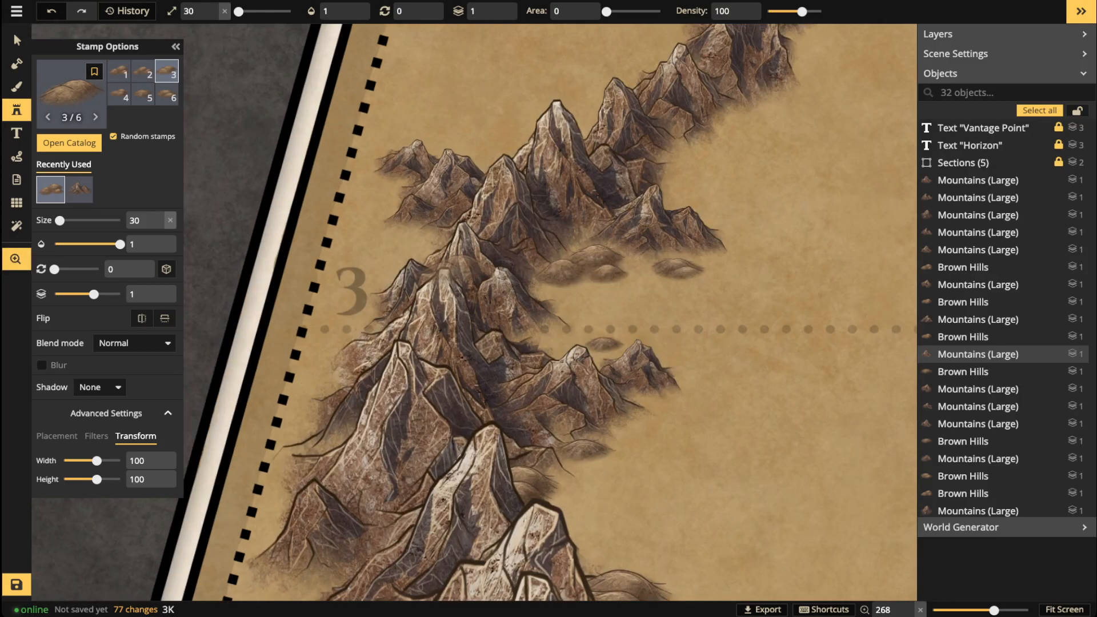
click(437, 232)
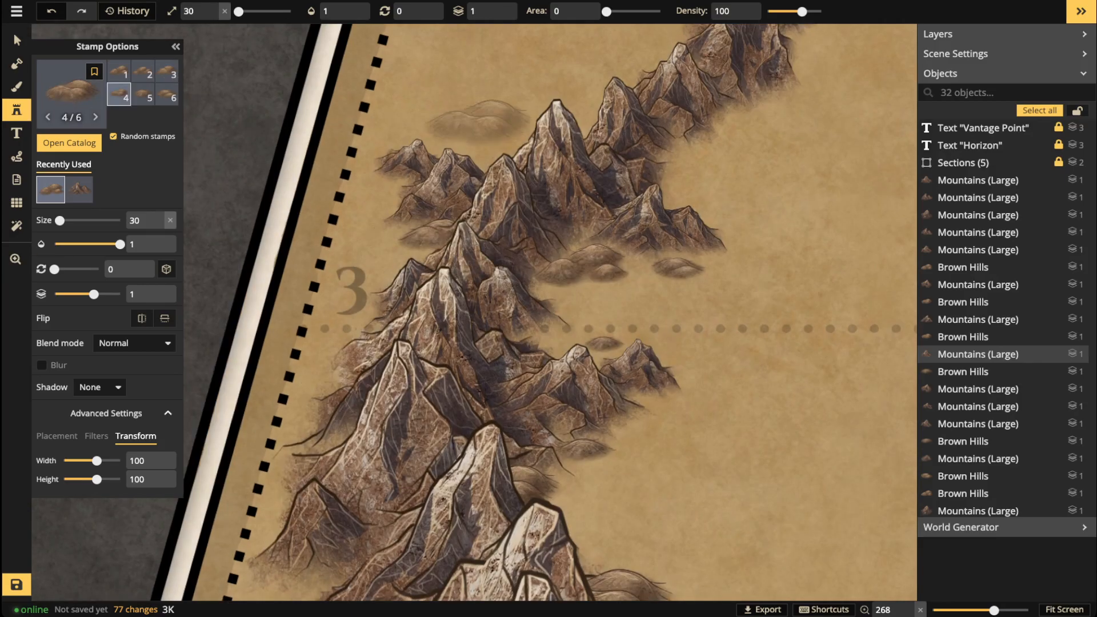
Step: Stamp a size 20 Brown Hills behind the peaks above section 3 and size 30 ones under the far ridge's right-hand slope
key([)
click(492, 160)
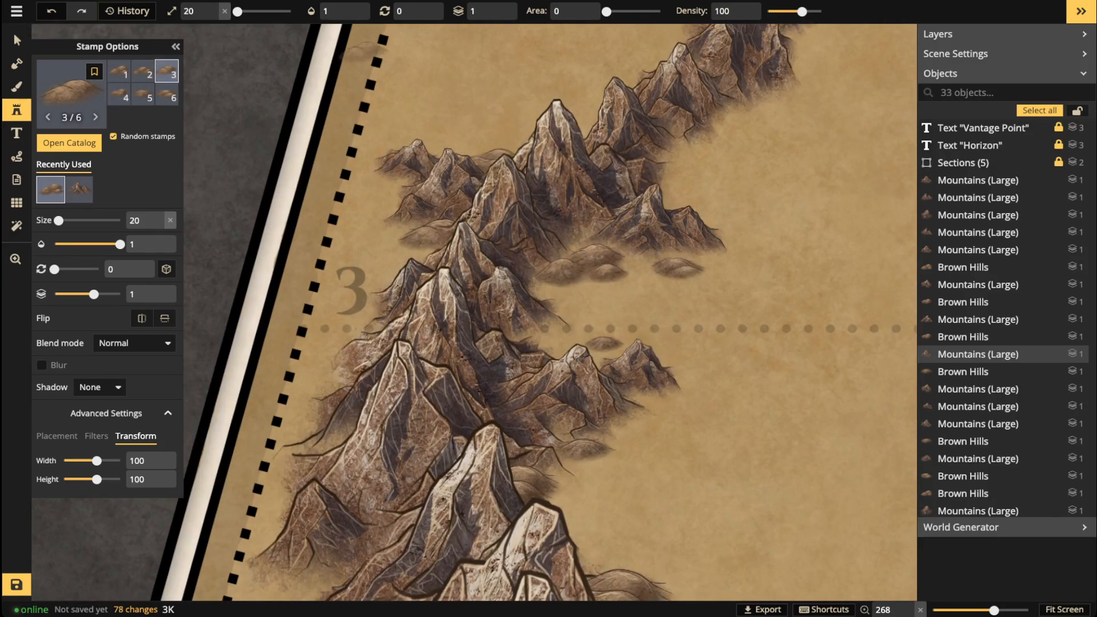
key(])
click(699, 150)
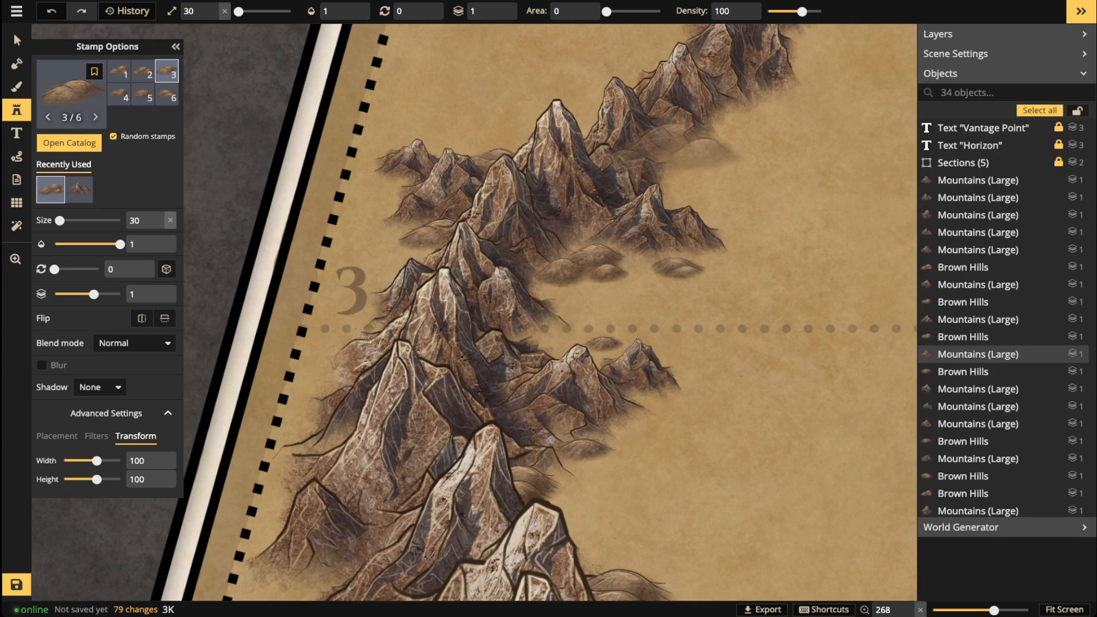
click(681, 149)
drag(709, 145, 647, 255)
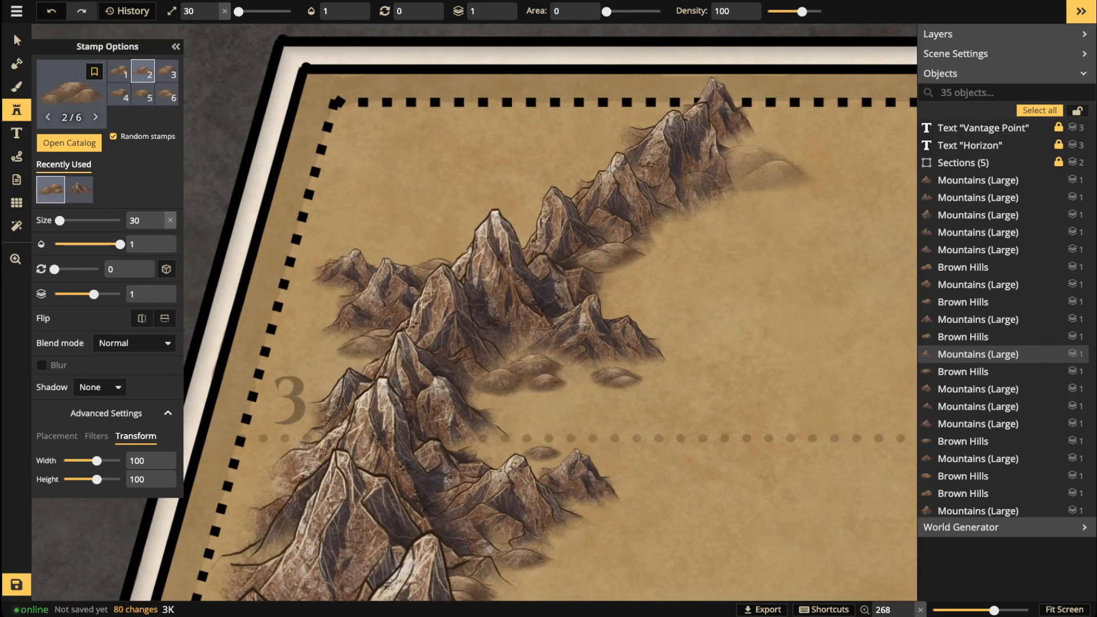
Step: Add a size 50 Brown Hills on the main range's left-hand side just below the section 2 line and tuck it closer behind the mountain
key([)
key(space)
drag(569, 508, 645, 195)
drag(577, 291, 665, 120)
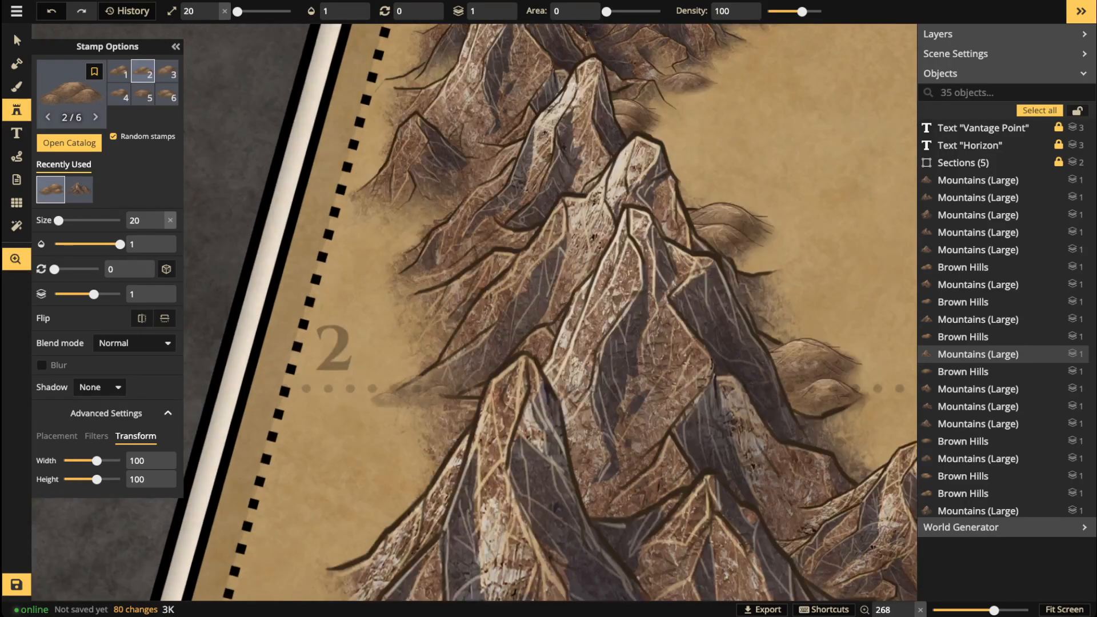
key(])
key(])
key(])
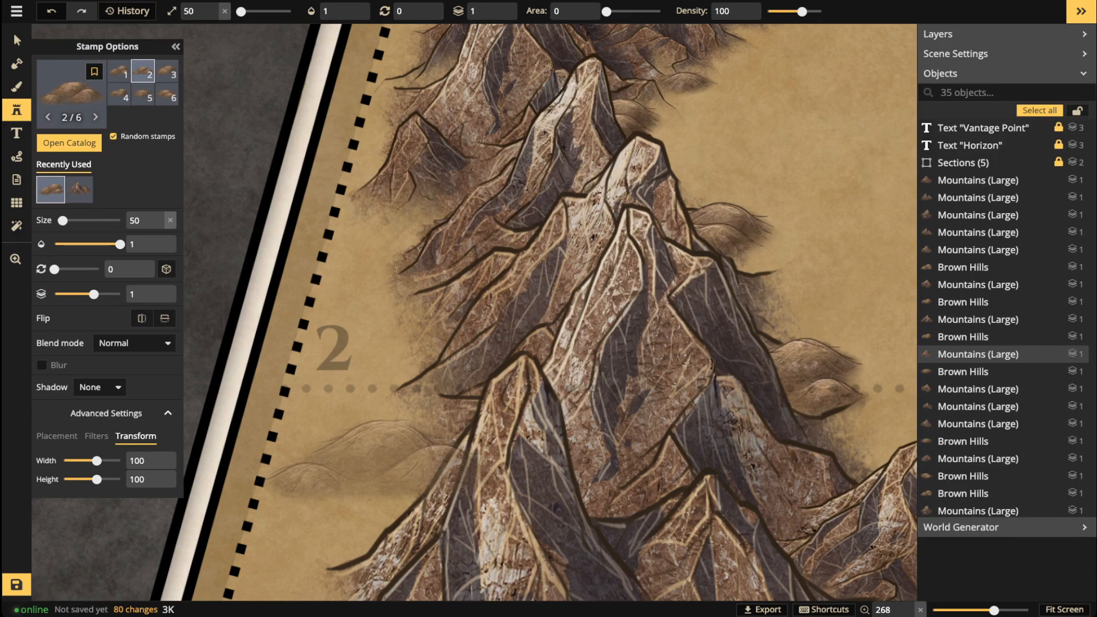
click(363, 476)
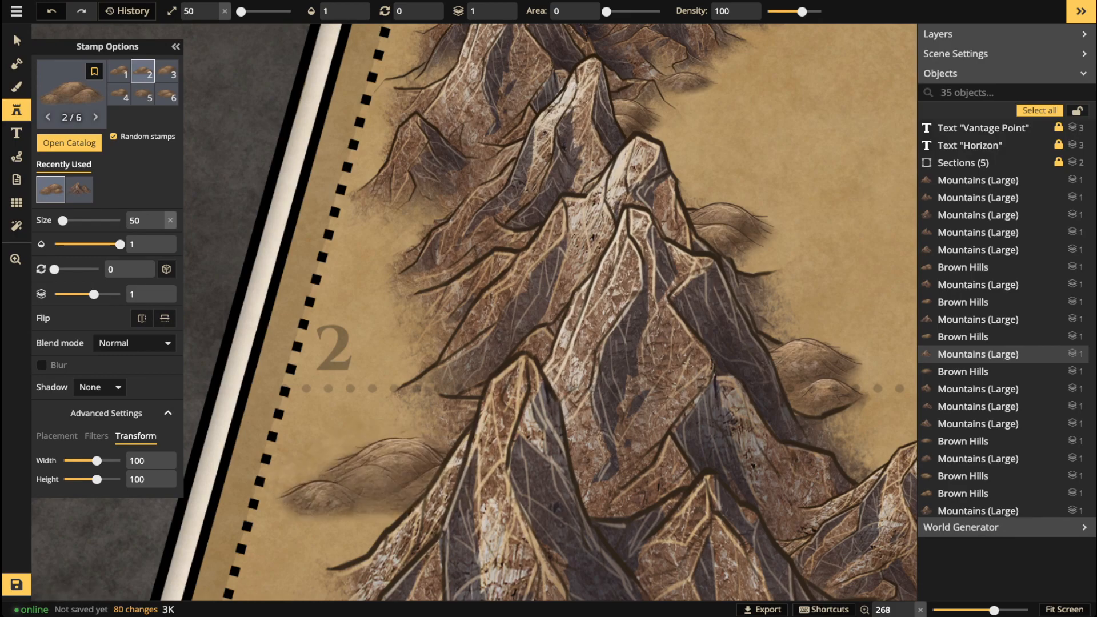
key(s)
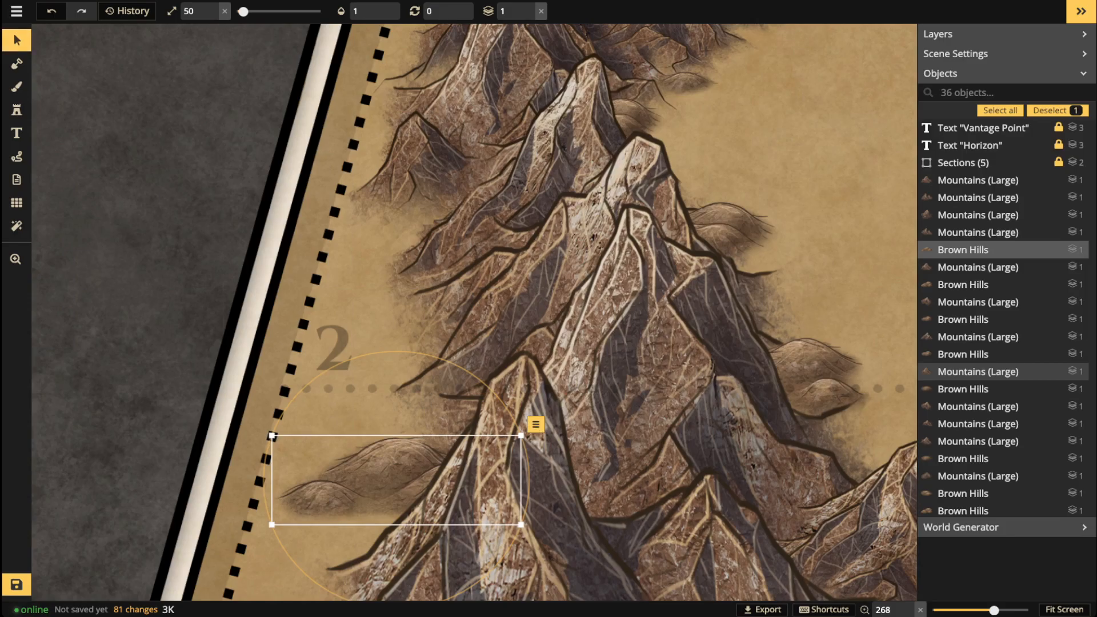
drag(371, 480, 394, 480)
scroll(391, 403, down, 2)
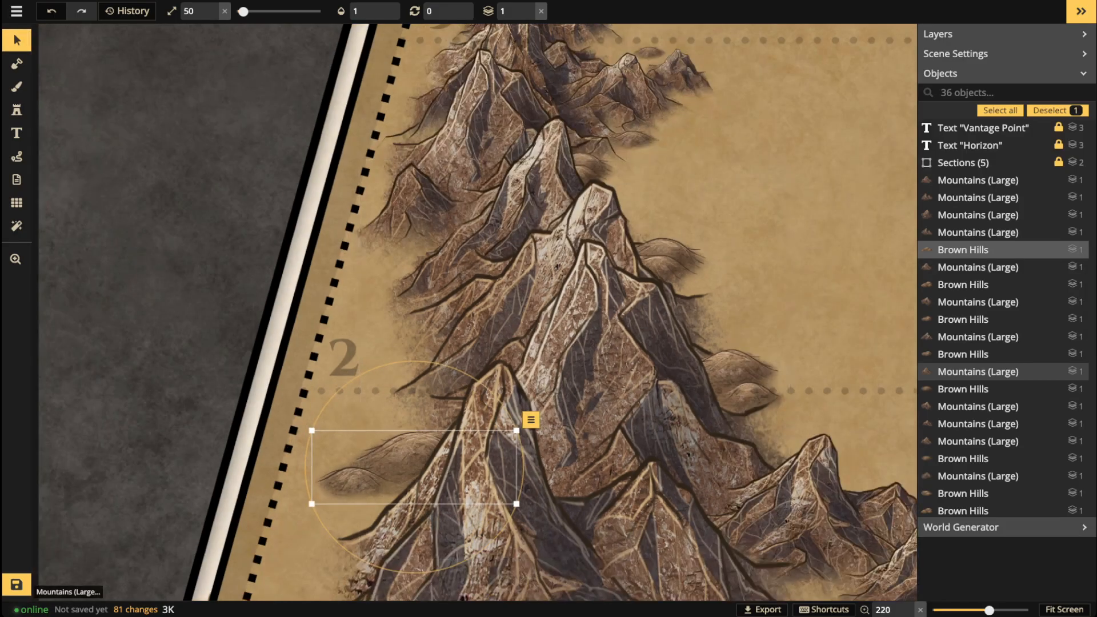
Step: Stamp a size 70 Brown Hills at the right-hand foot of the front mountain, just above the dotted border near the vantage point
key(a)
key(s)
drag(615, 486, 610, 272)
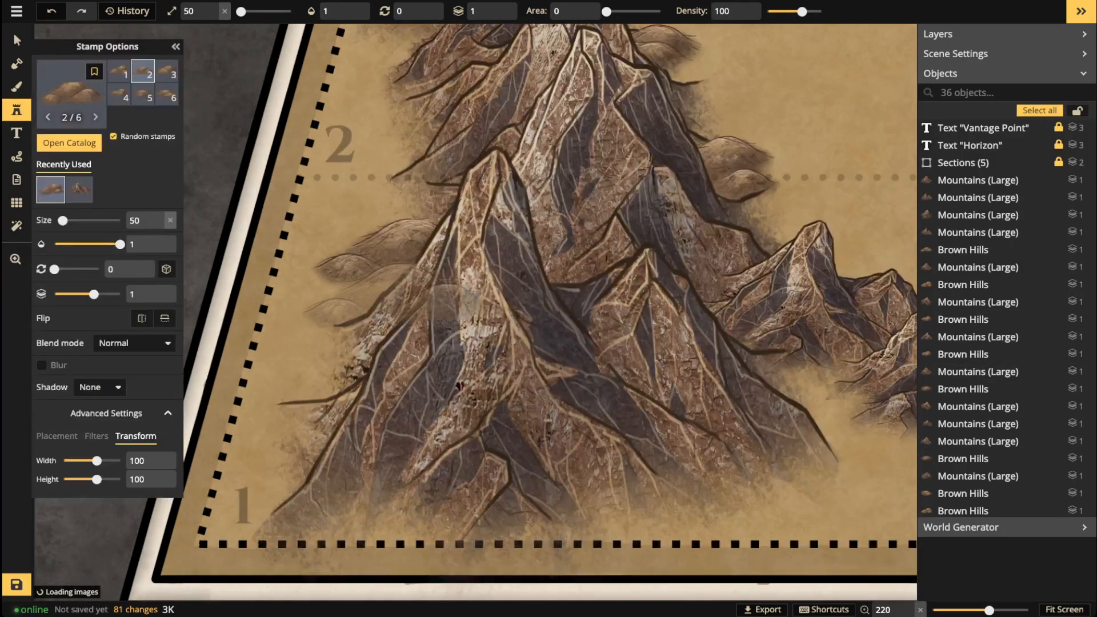
drag(814, 430, 677, 402)
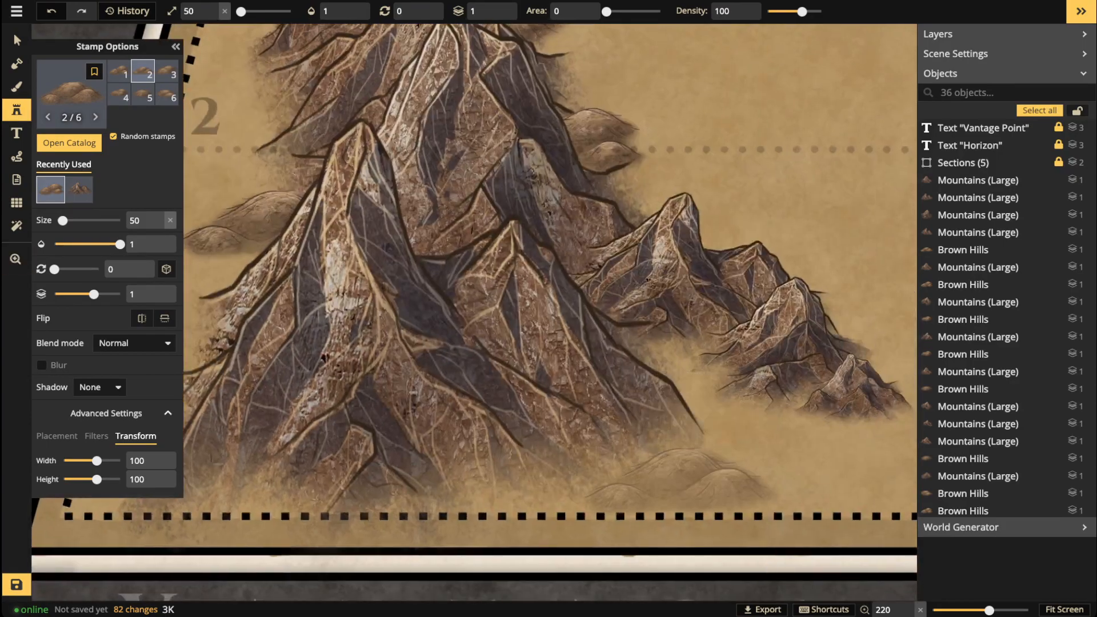
scroll(680, 474, up, 3)
click(674, 460)
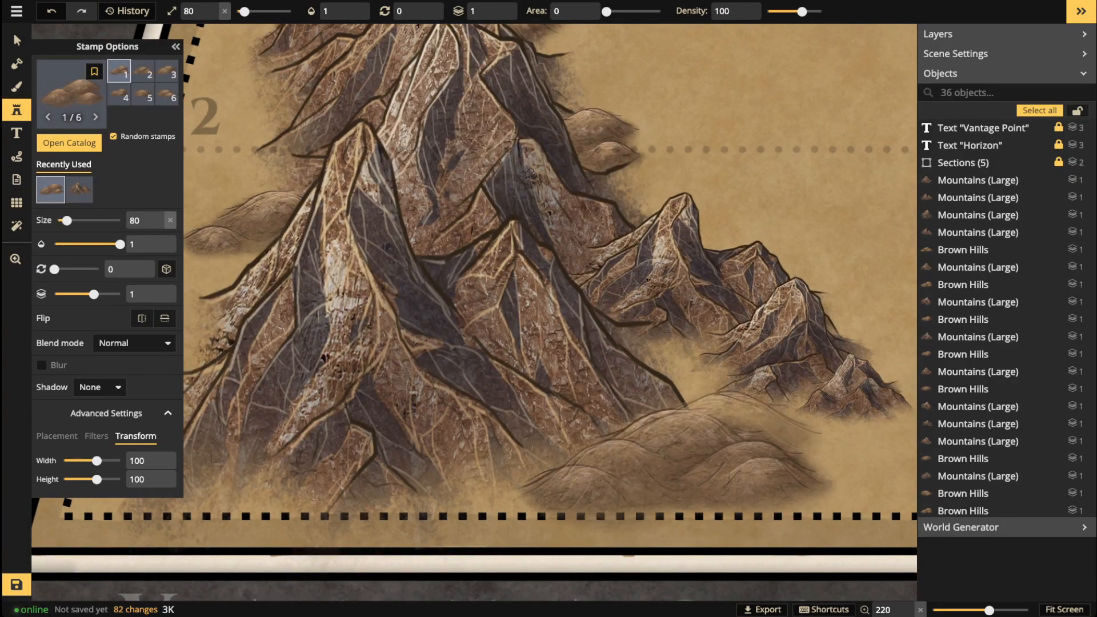
Step: Place size 40 Brown Hills below the tip of section 1's right-hand branch and in the gap between that branch and the main mountain
scroll(728, 394, down, 3)
scroll(730, 400, down, 1)
drag(729, 401, 520, 339)
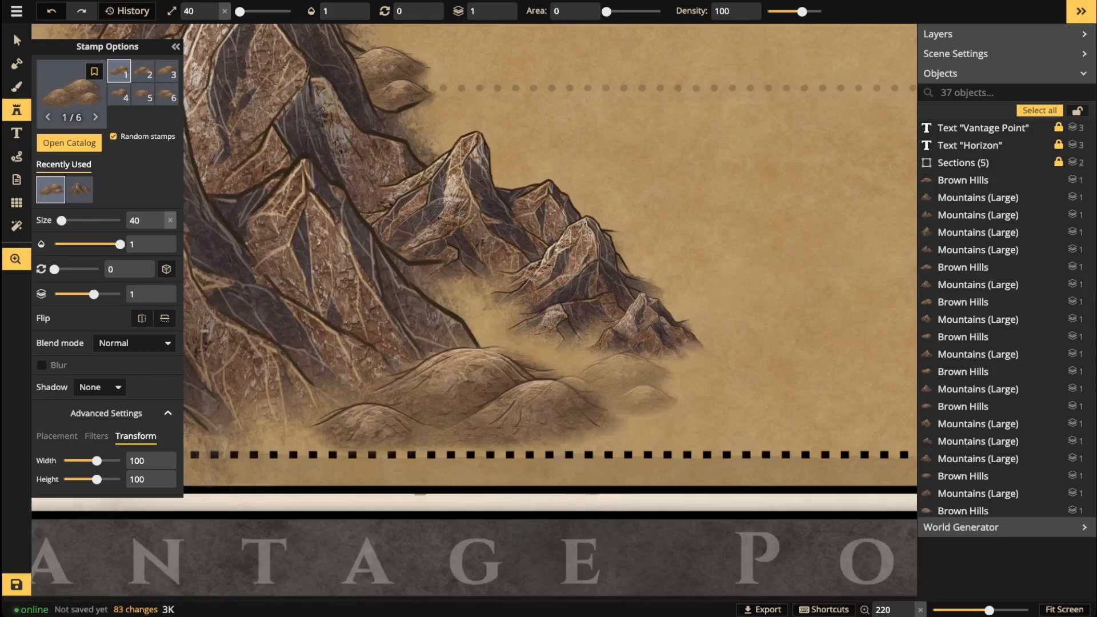
key(Left)
click(680, 398)
scroll(470, 306, up, 1)
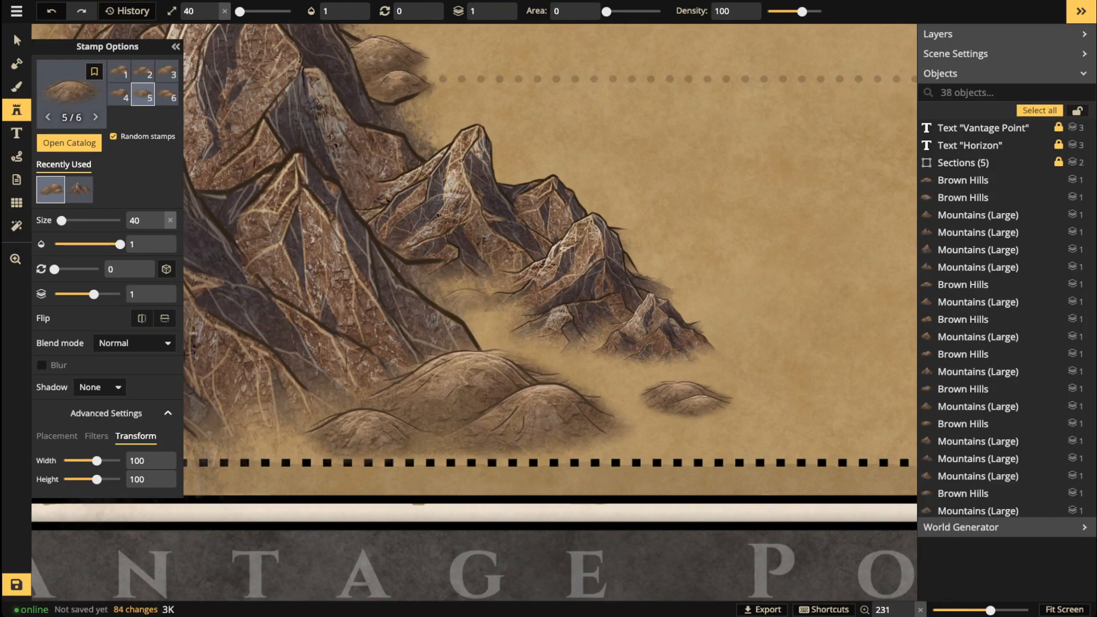
key(Left)
click(467, 303)
key(s)
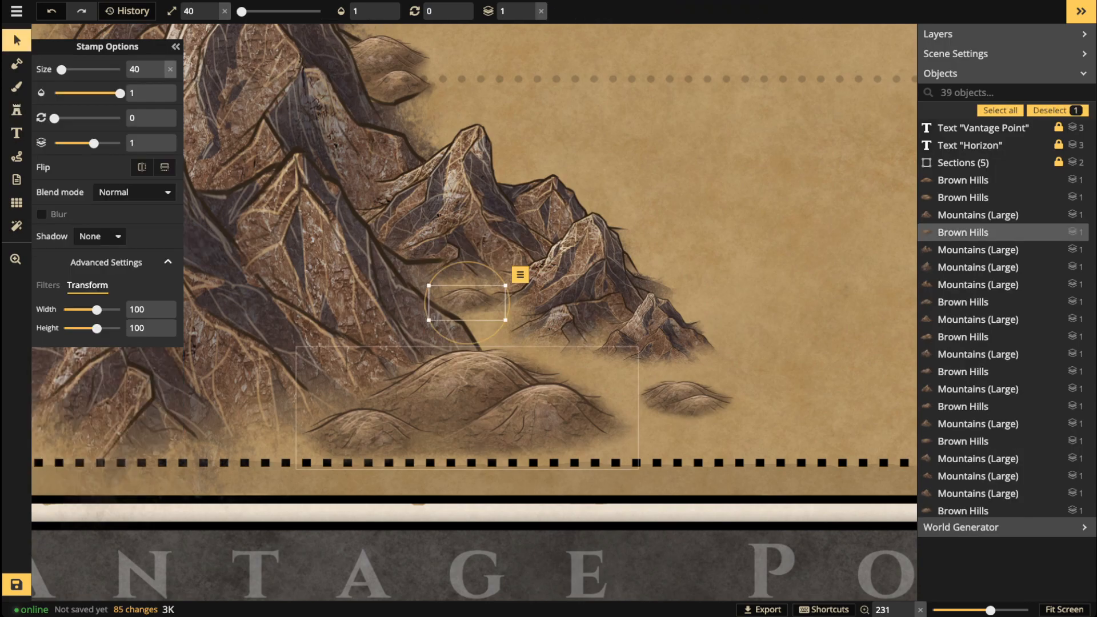
click(467, 407)
scroll(438, 403, down, 3)
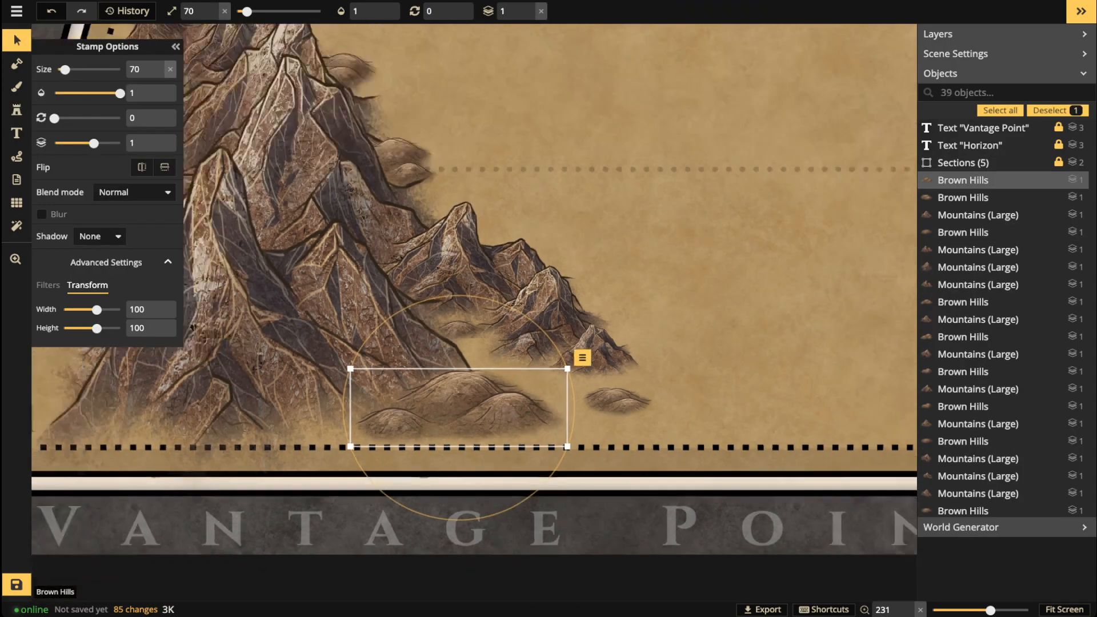
key(Escape)
Step: Reuse the size 20 Brown Hills stamp and place small hills along both sides of the far ridge running up to the horizon
scroll(389, 331, down, 3)
drag(389, 331, 537, 592)
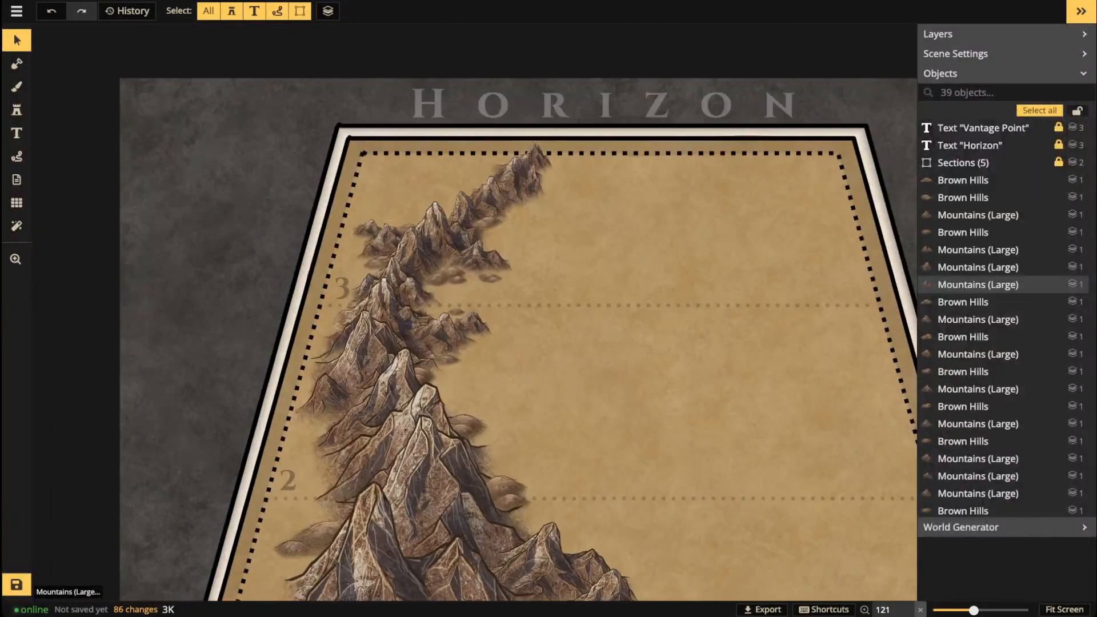
click(446, 277)
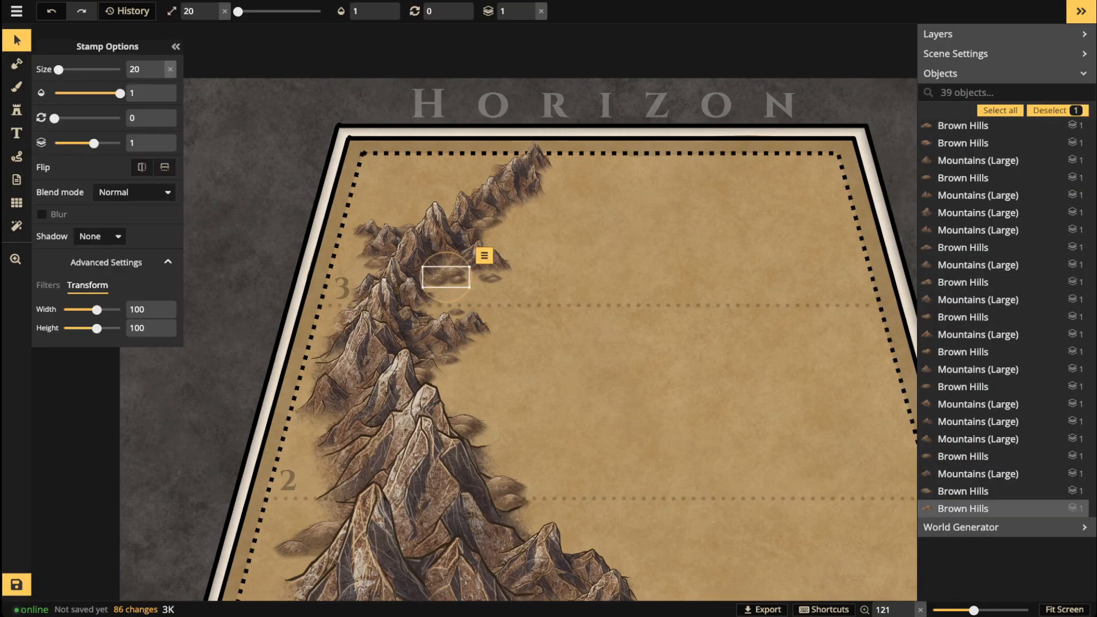
click(17, 110)
scroll(470, 203, up, 2)
scroll(487, 196, up, 2)
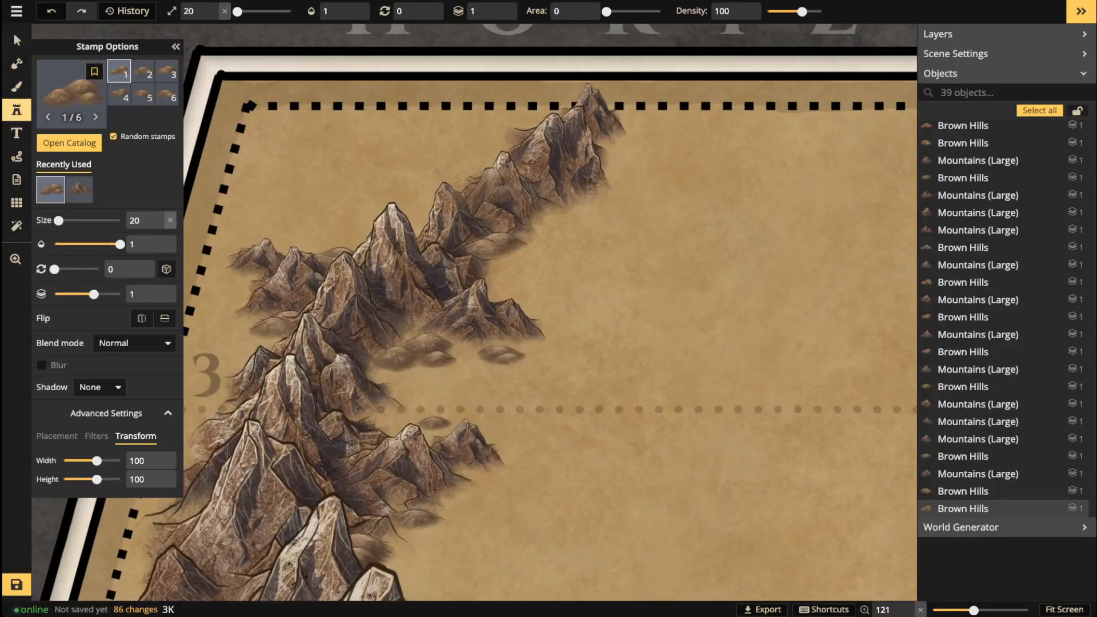
click(475, 168)
click(413, 222)
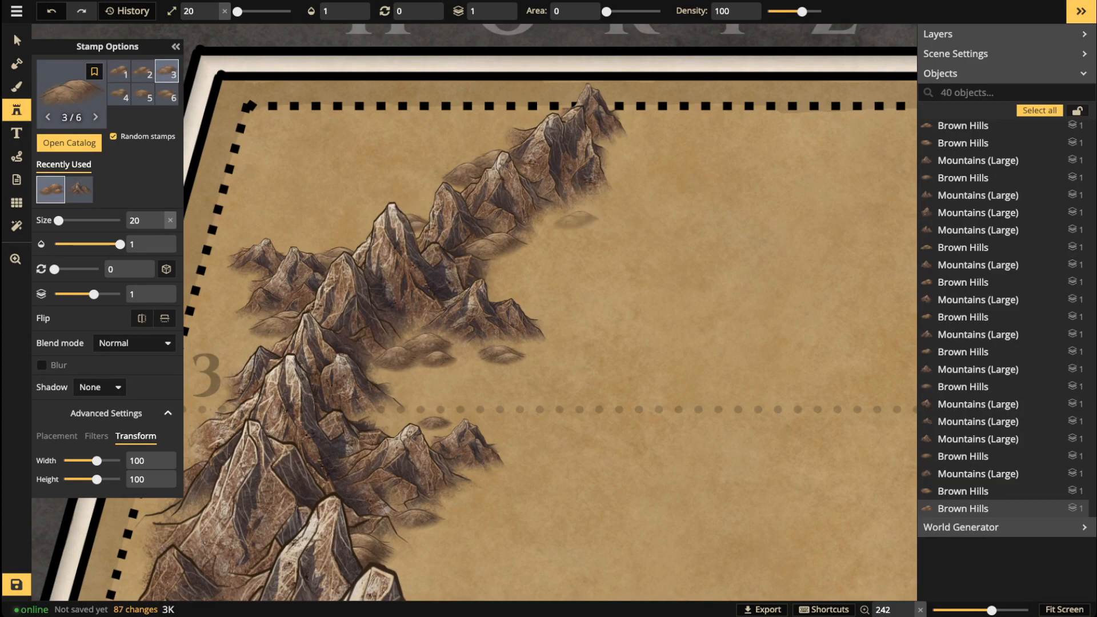
click(610, 144)
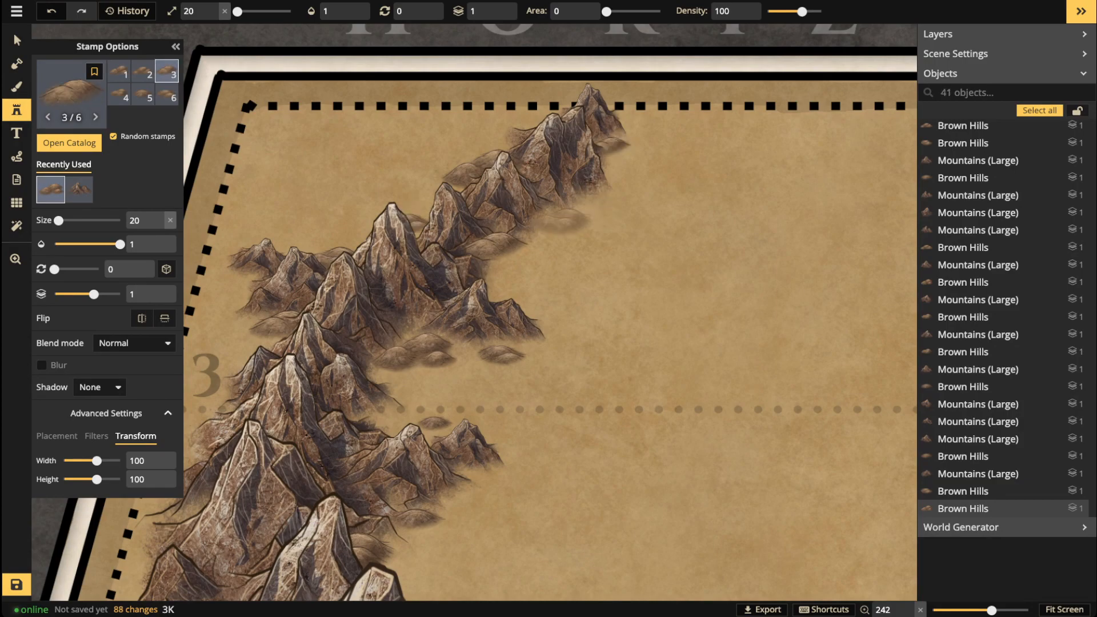
click(620, 368)
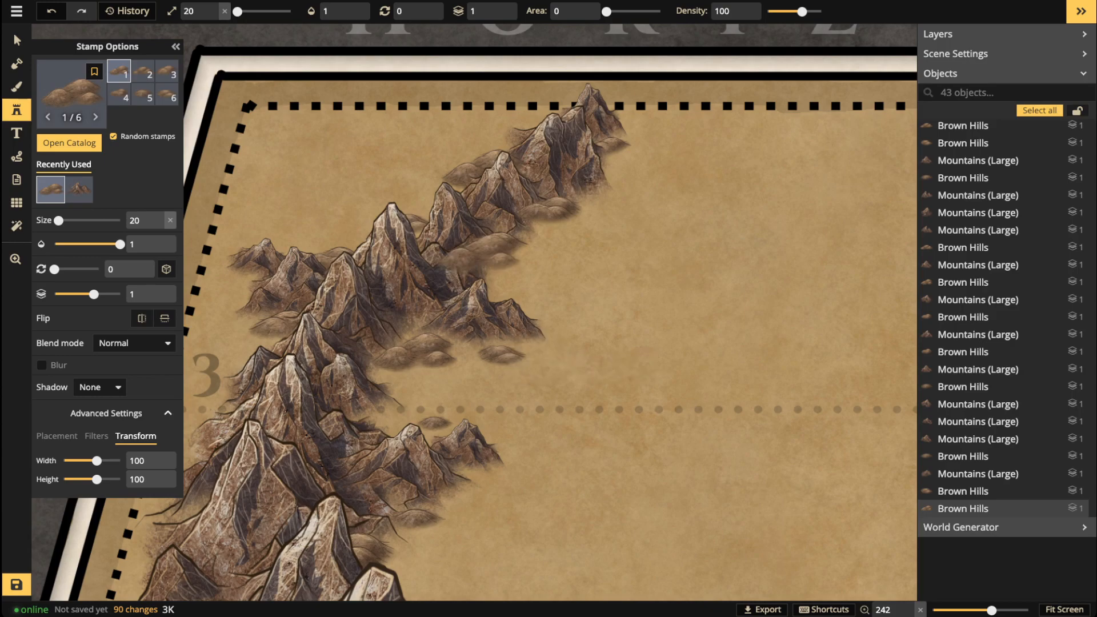
Step: Stamp a size 100 Mountains (Large) in the empty area to the right of the range, above the section 3 line
click(113, 136)
click(143, 94)
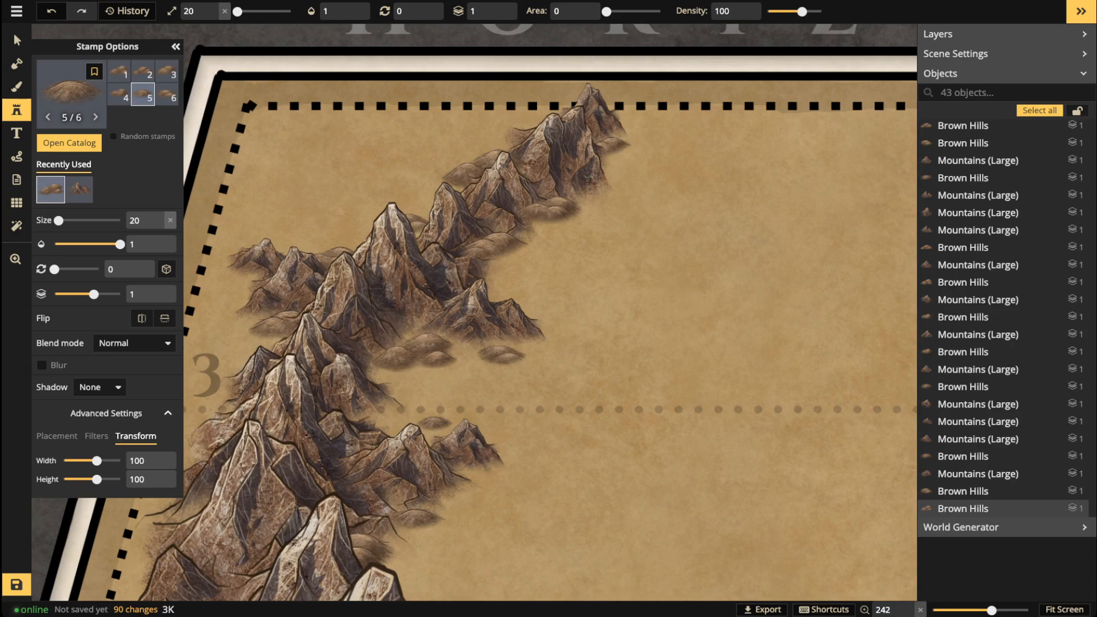
click(79, 189)
key(space)
drag(641, 201, 365, 196)
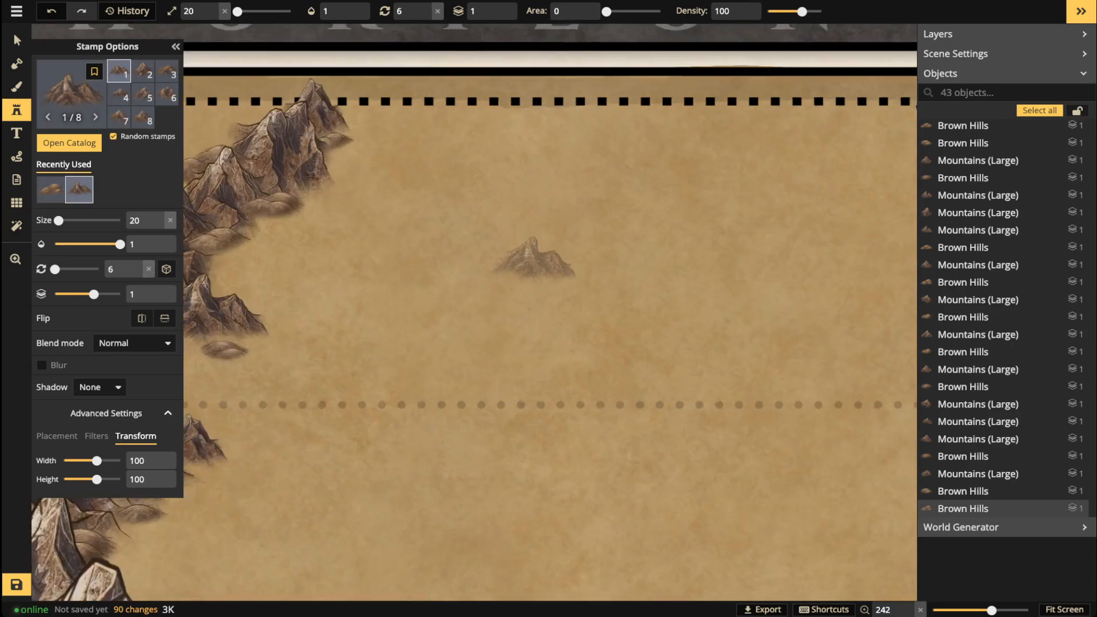
scroll(534, 254, up, 4)
scroll(534, 251, up, 4)
click(566, 249)
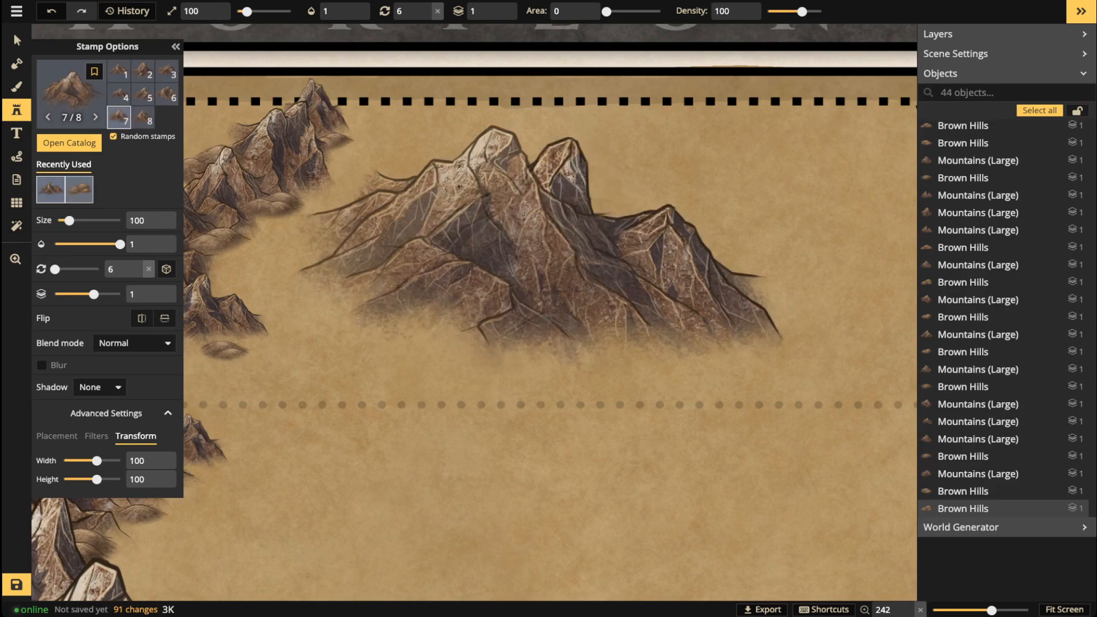
Step: Stamp a size 30 Brown Hills behind the isolated large mountain and try it in front of and below the mountain's base
click(79, 189)
scroll(531, 251, down, 7)
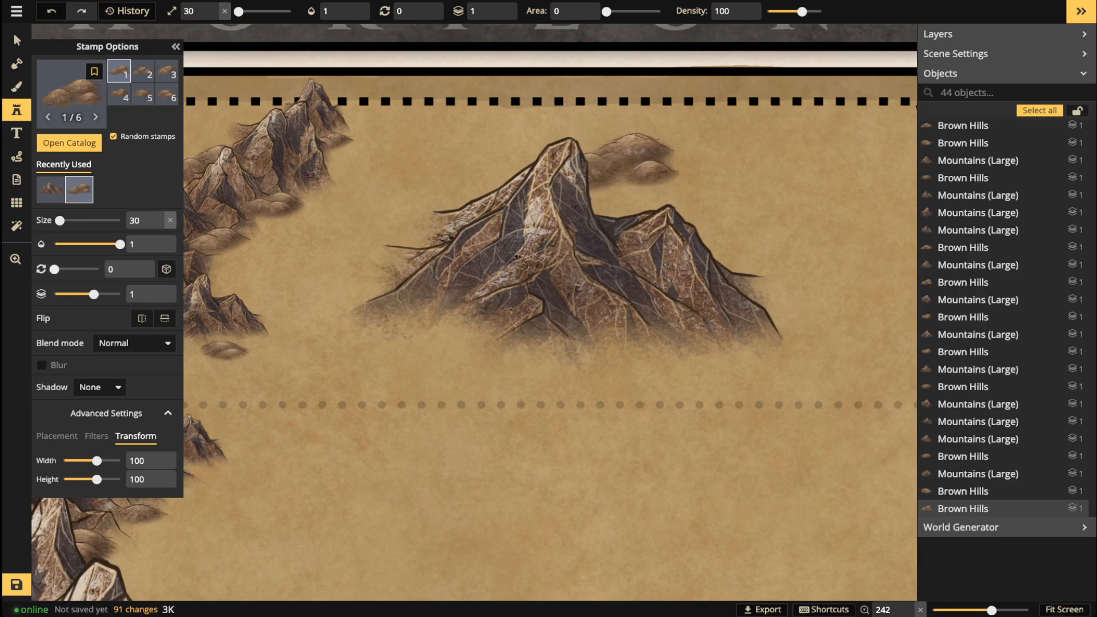
click(634, 152)
click(17, 40)
drag(623, 163, 612, 296)
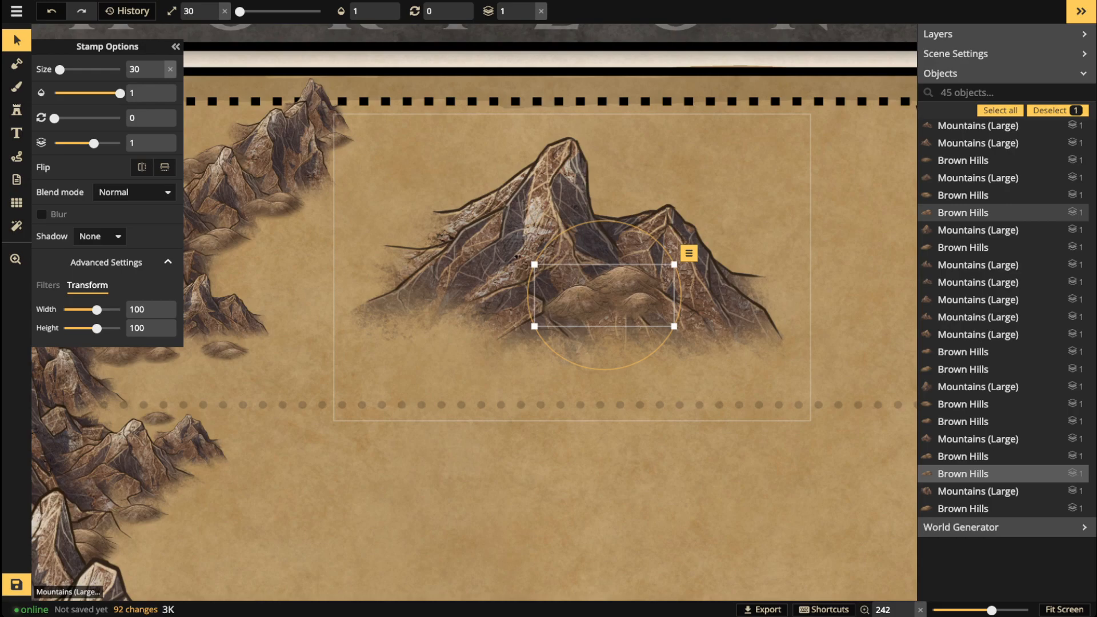
drag(604, 296, 602, 378)
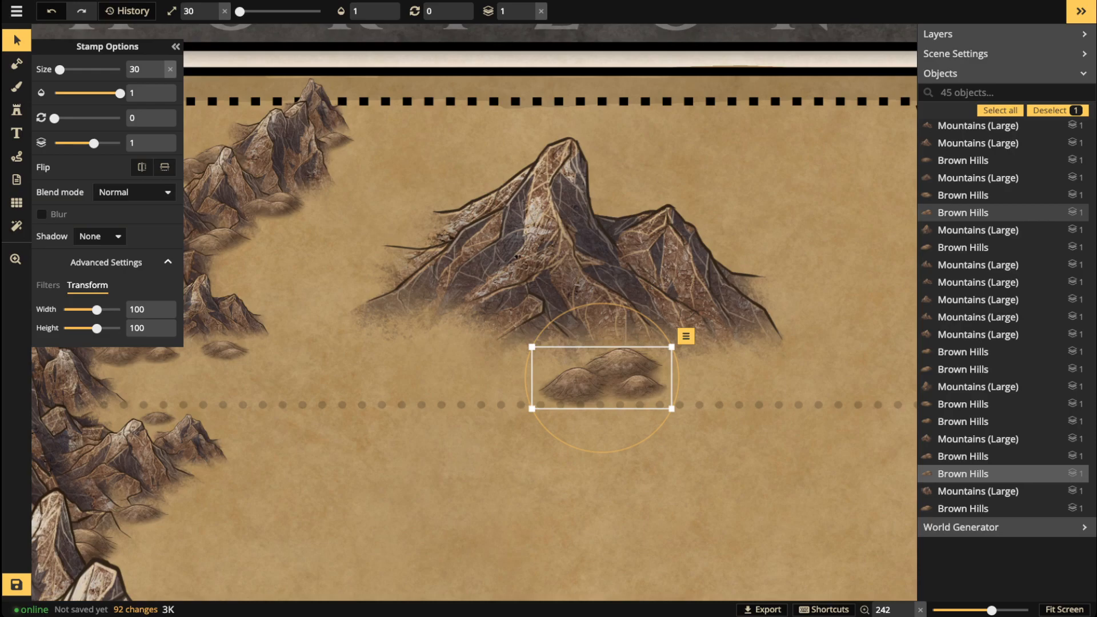
drag(602, 378, 857, 342)
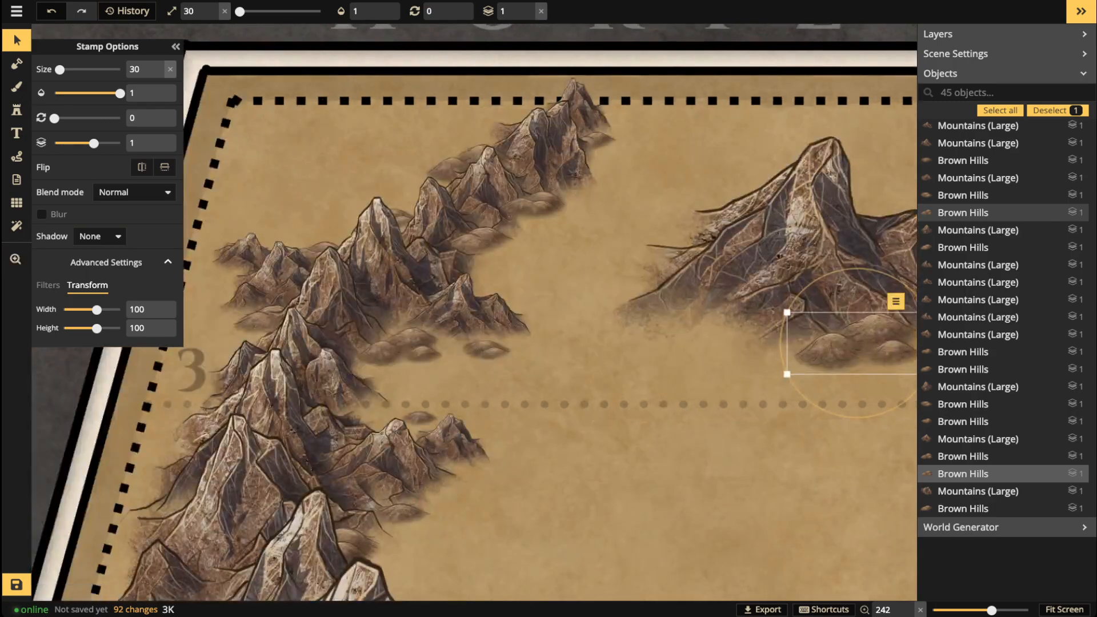
Step: Delete the Brown Hills under the far ridge's right-hand slope, plus the isolated large mountain and its trial hills
drag(479, 241, 526, 484)
key(Delete)
scroll(382, 410, down, 3)
key(space)
drag(383, 410, 286, 406)
click(597, 289)
key(Delete)
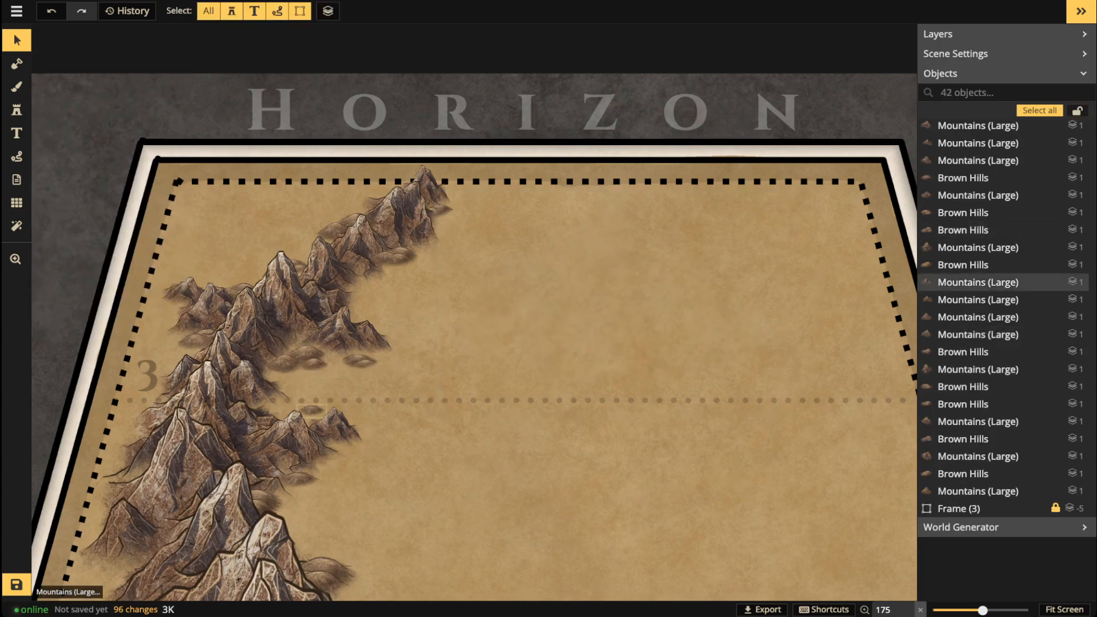
Step: Reuse the small hill beside the branch at the section 3 line as a size 20 Brown Hills stamp with random stamps turned off
click(312, 411)
key(s)
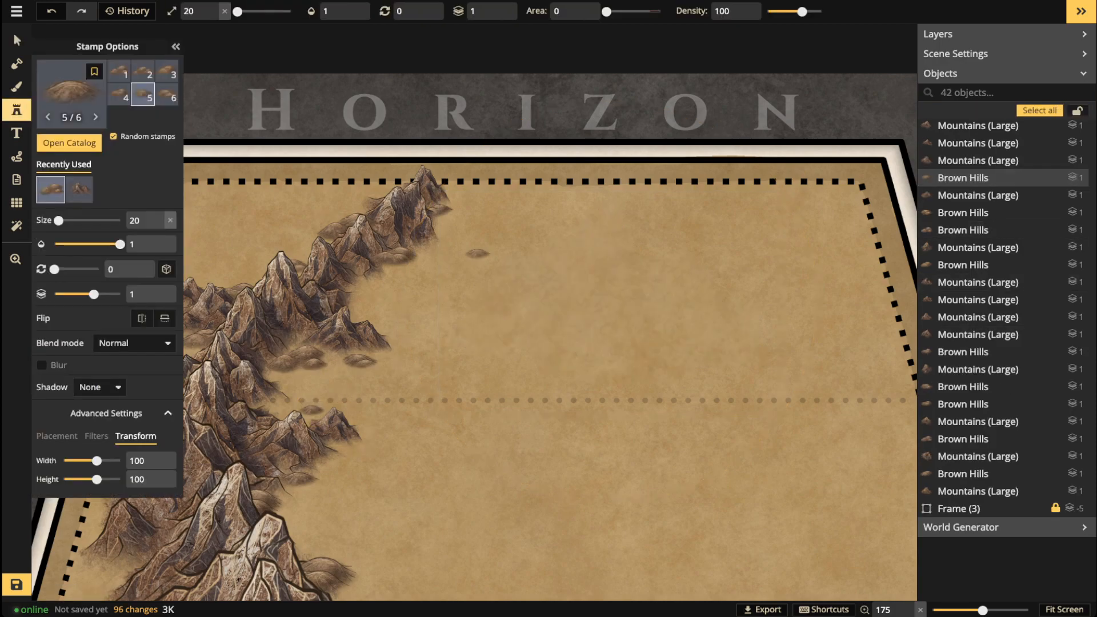
click(113, 136)
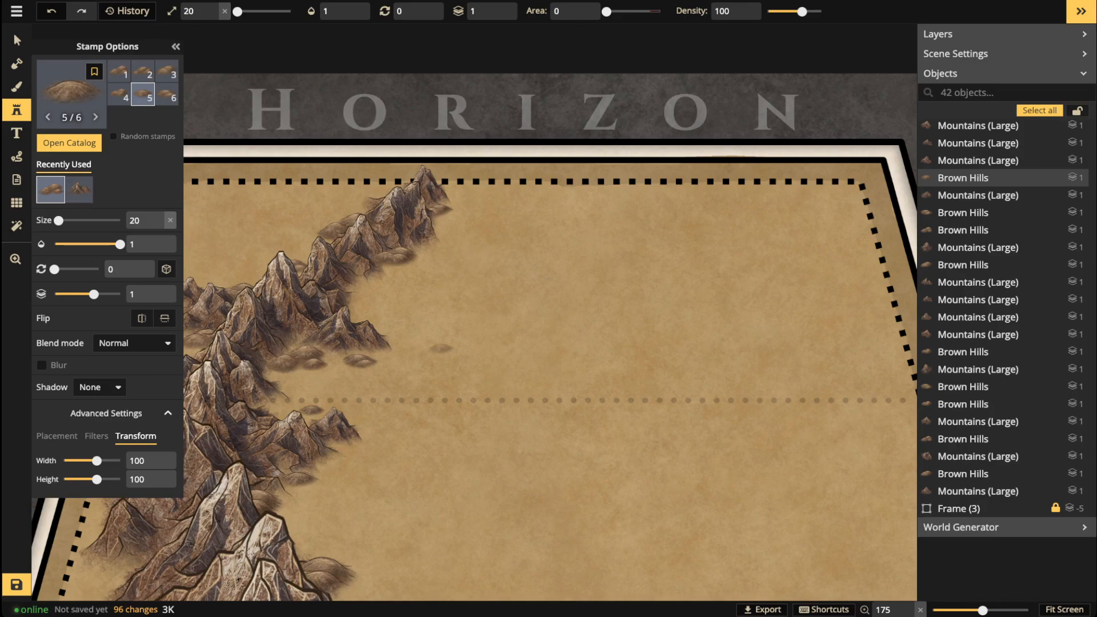
Step: Stamp another size 20 Brown Hills, using variation 5, beside the far ridge above the section 3 line
scroll(384, 291, up, 5)
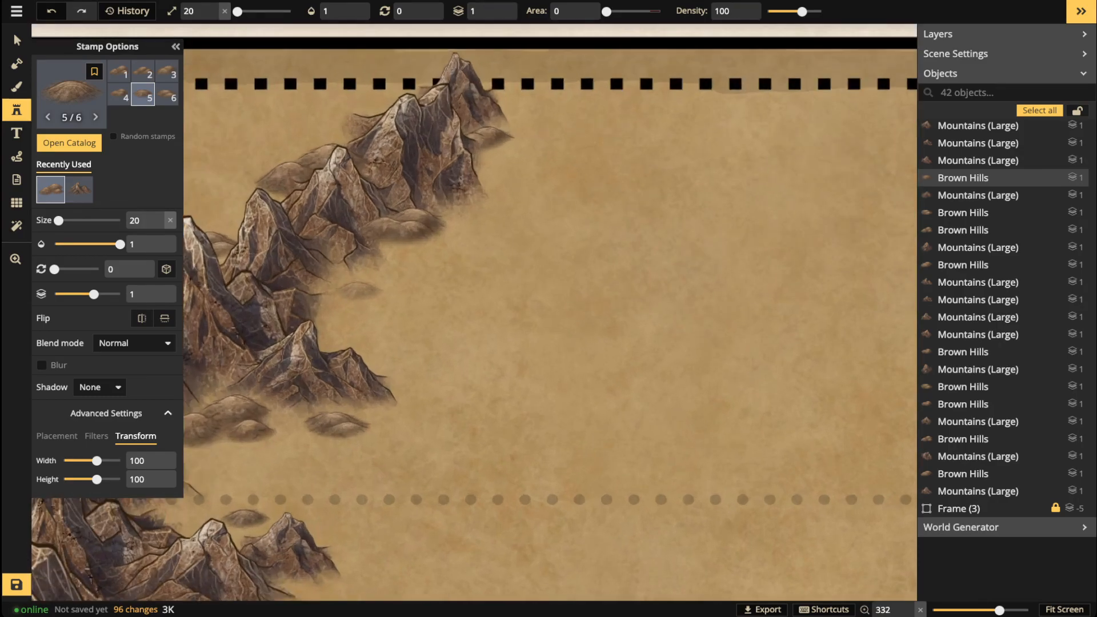
key(space)
drag(358, 289, 652, 294)
scroll(418, 373, down, 3)
drag(538, 470, 528, 292)
drag(529, 420, 516, 336)
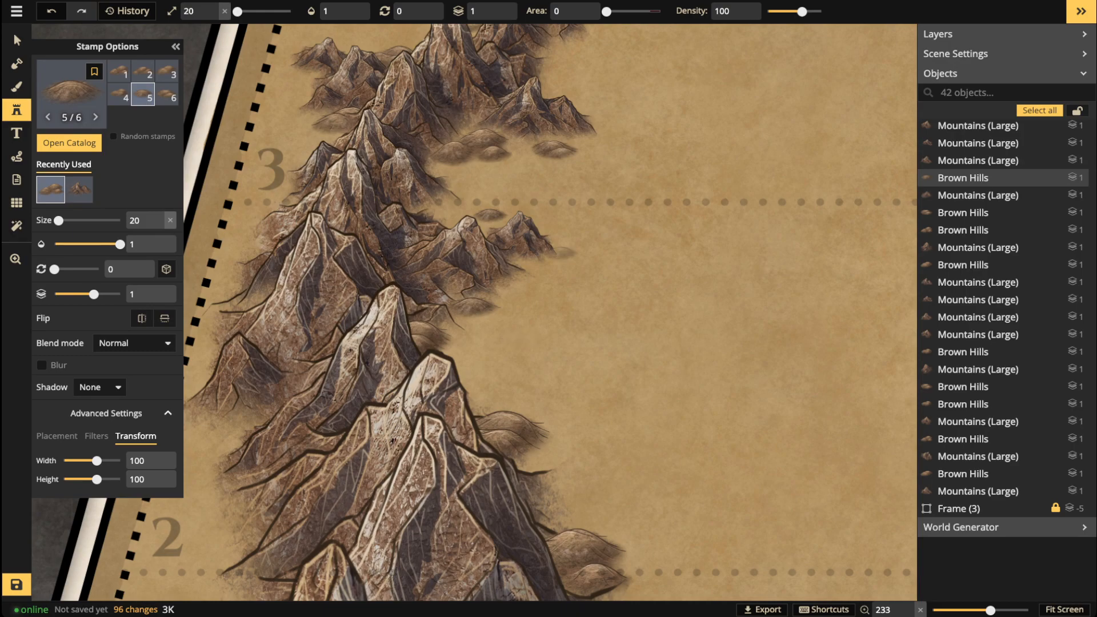
key(bracketleft)
key(bracketright)
scroll(537, 149, down, 2)
key(space)
drag(475, 108, 463, 262)
scroll(545, 219, up, 2)
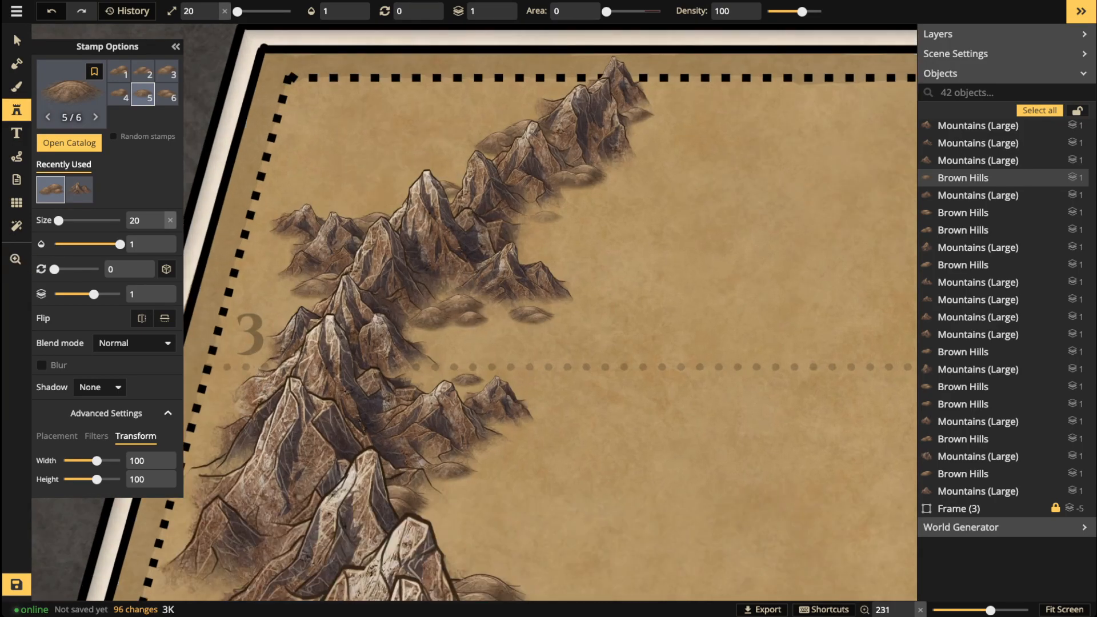
key(space)
drag(549, 426, 572, 147)
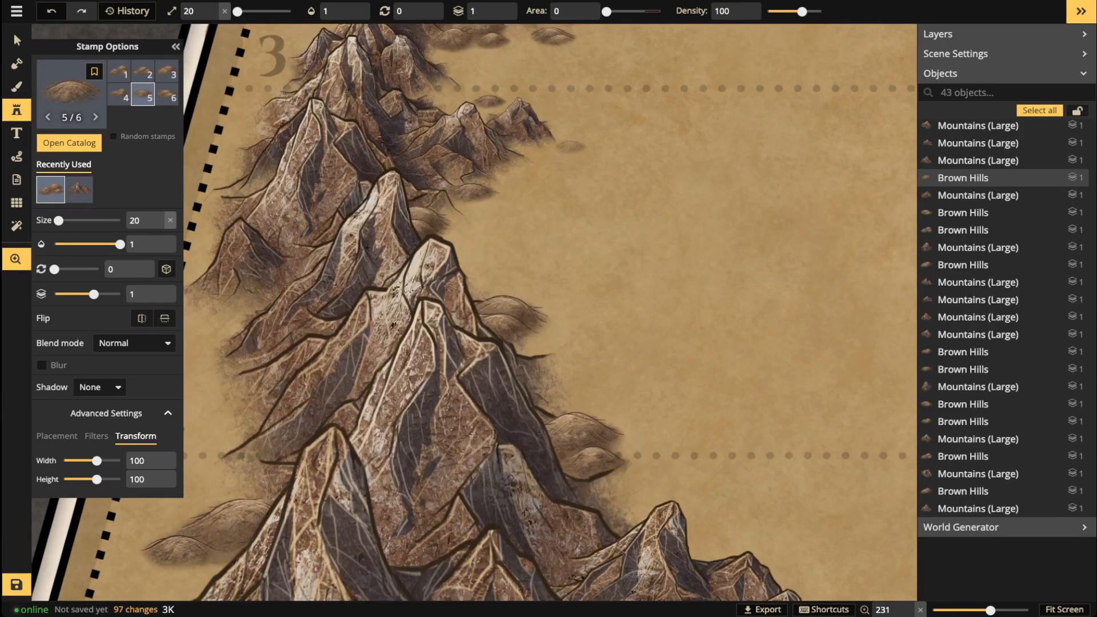
Step: Stamp a size 30 Brown Hills outside the foothills on the range's right edge, above the section 2 line
key(])
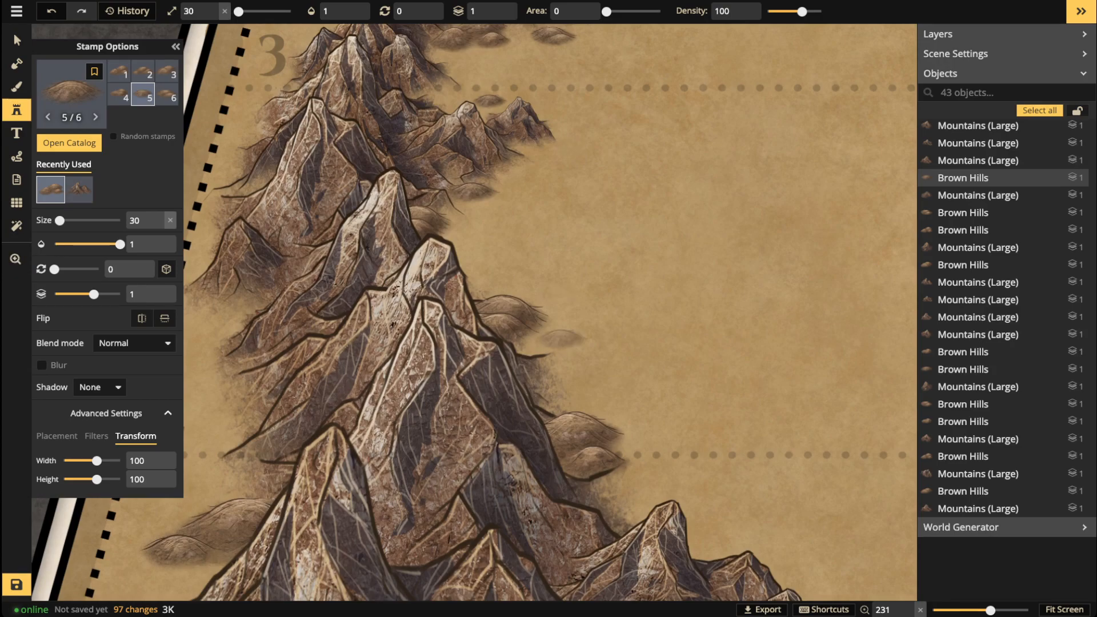
click(569, 338)
key(space)
drag(647, 575, 628, 382)
Step: Stamp size 40 Brown Hills around the front branch and on the left flank of the foreground mountain
key(])
click(611, 299)
click(714, 287)
key(space)
drag(715, 287, 697, 113)
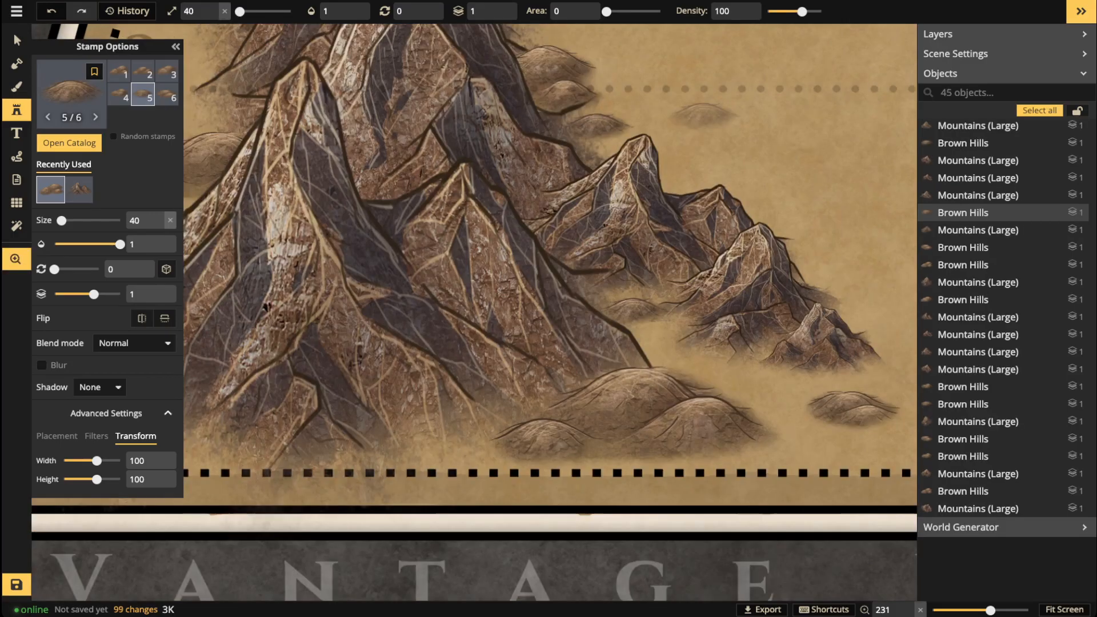
drag(714, 371, 732, 241)
drag(796, 258, 571, 312)
click(620, 174)
key(space)
drag(390, 159, 844, 213)
click(329, 269)
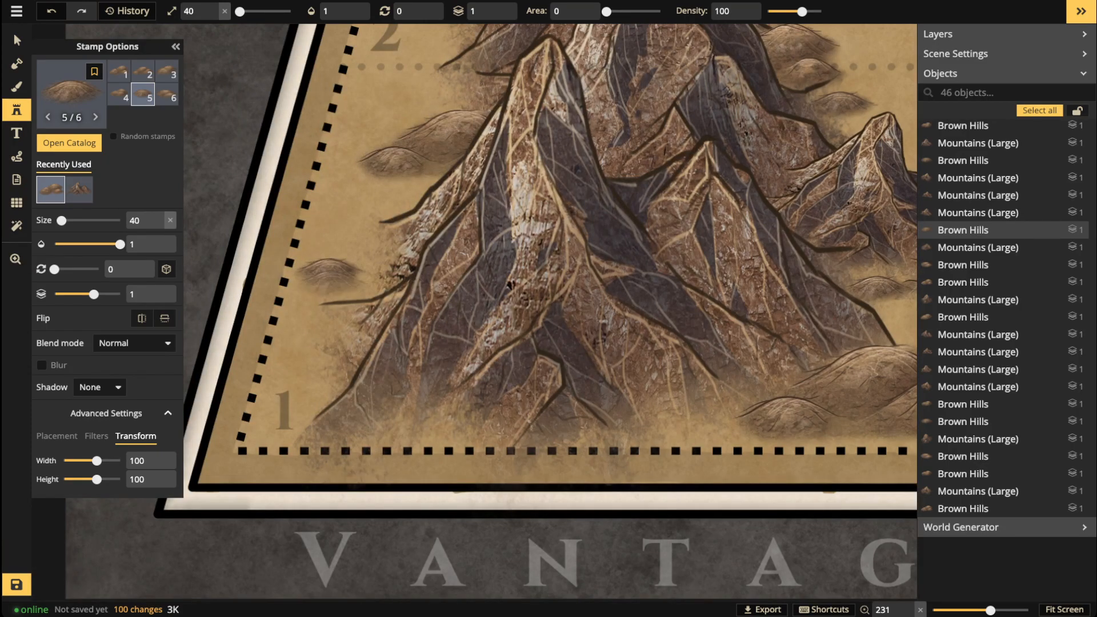
Step: Scatter size 10 Brown Hills along the far ridge's right side, down to the small branch at the section 3 line
key(bracketright)
key(space)
drag(684, 73, 542, 427)
key([)
key([)
drag(536, 31, 551, 130)
key([)
key([)
click(696, 176)
click(650, 224)
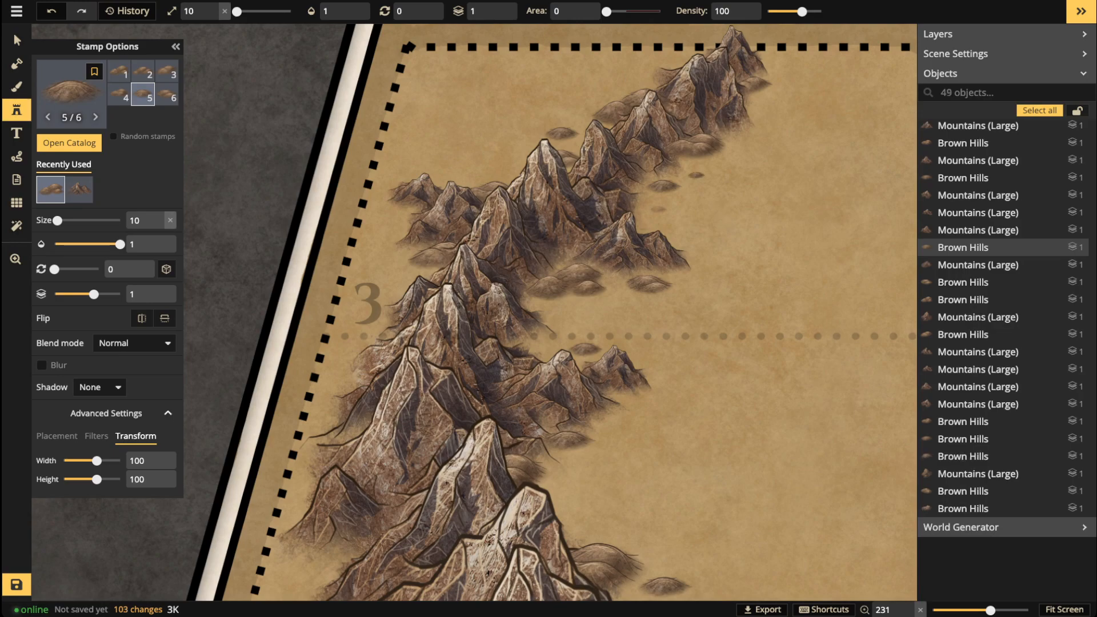
click(676, 224)
click(622, 297)
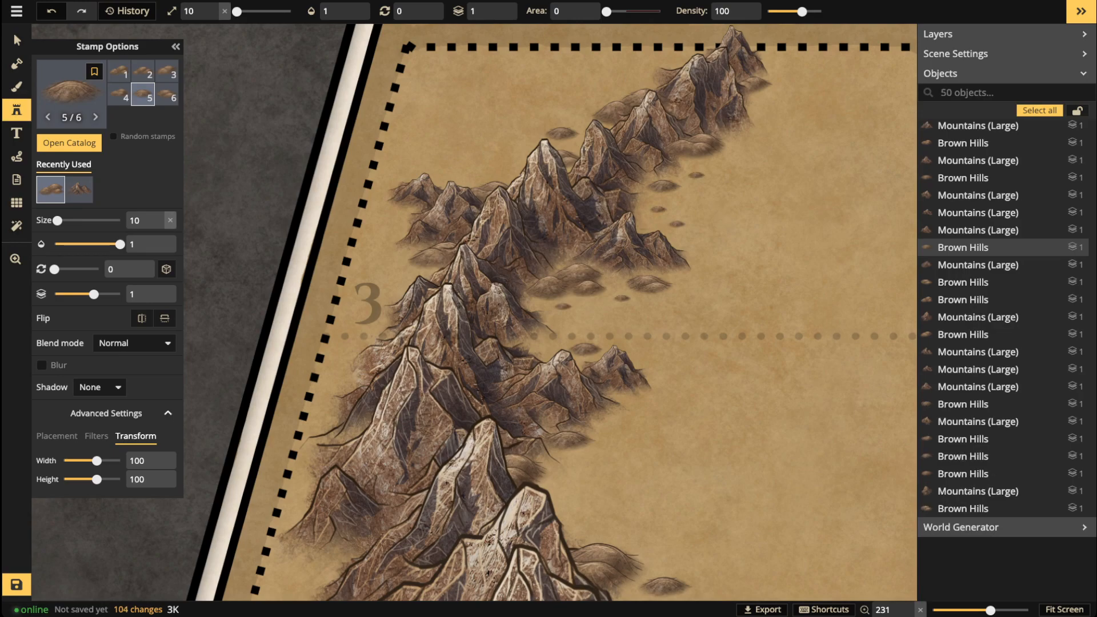
click(564, 306)
click(639, 346)
Step: Stamp more size 10 Brown Hills around the ridge's tip near the horizon and along the far ridge's left side
click(774, 102)
click(615, 89)
click(479, 161)
click(399, 217)
click(370, 215)
Step: Stamp size 20 Brown Hills on the range's right side below the section 3 line, including one off the small branch's tip
drag(601, 480, 603, 286)
key(])
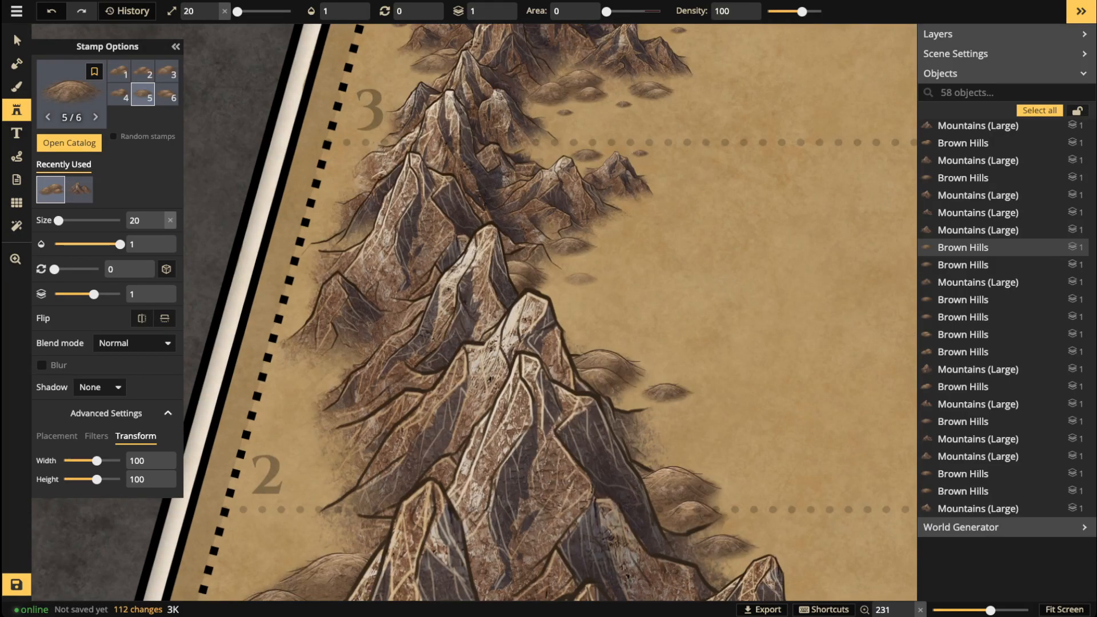
click(574, 304)
click(664, 206)
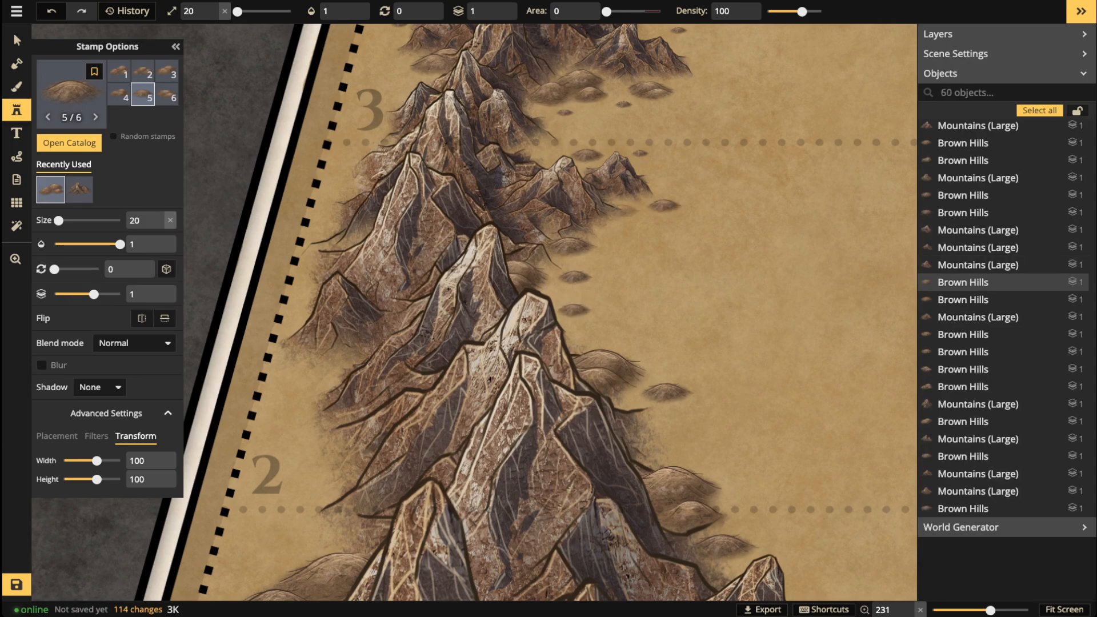
Step: Move the lowest of the new size 20 hills inward so it sits against the peak above section 2
click(16, 40)
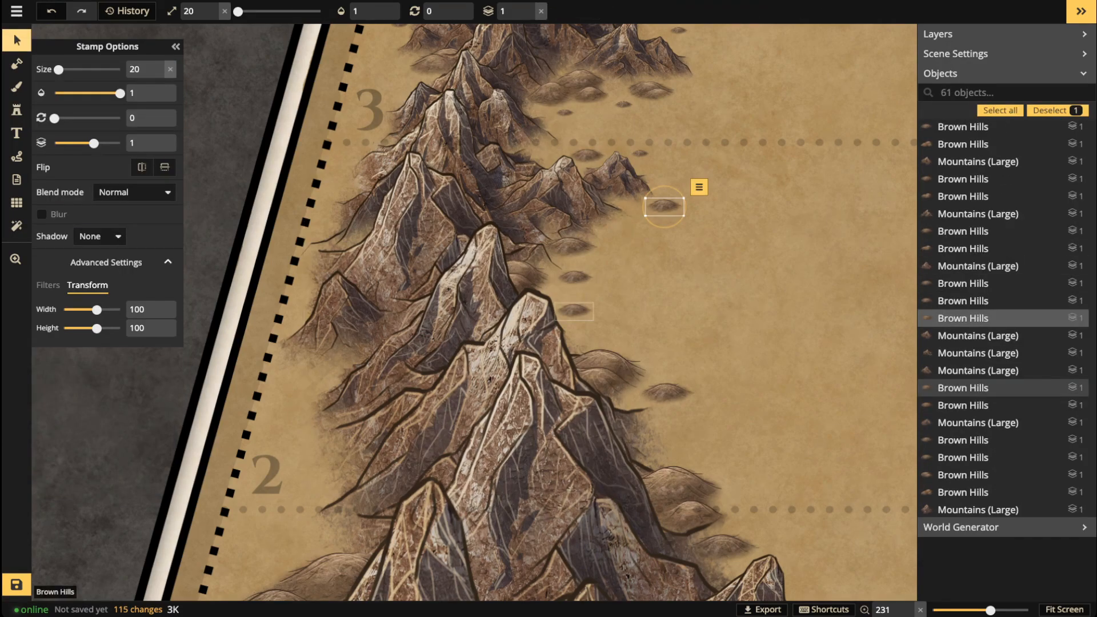
drag(574, 311, 556, 316)
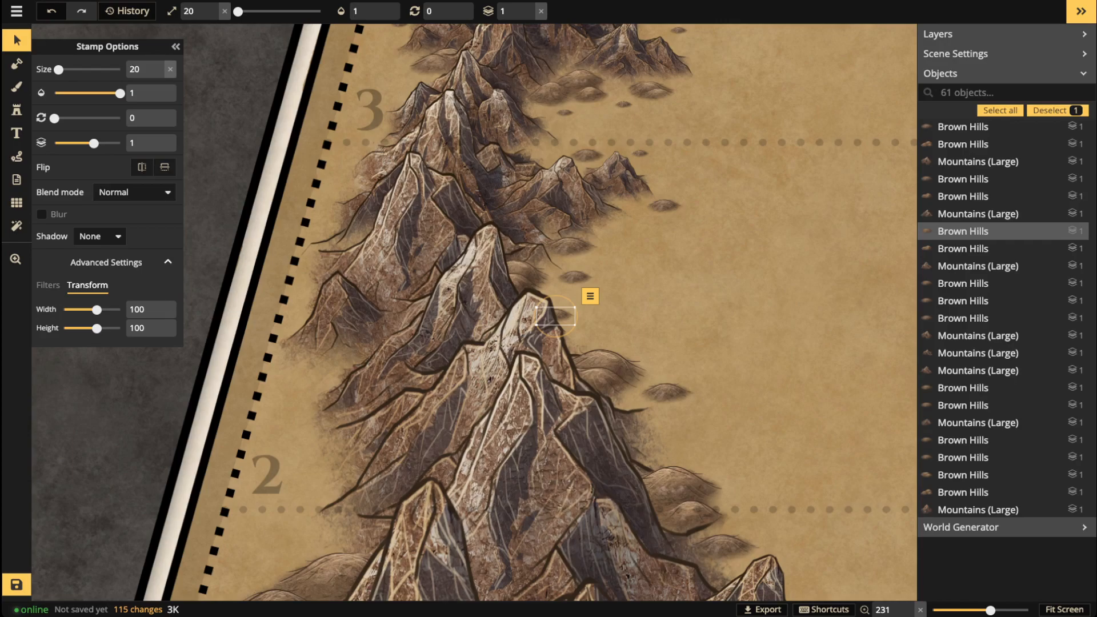
key(Escape)
Step: Stamp another size 20 Brown Hills on the range's right edge between the section 2 and 3 lines
click(17, 109)
drag(580, 298, 658, 441)
click(655, 421)
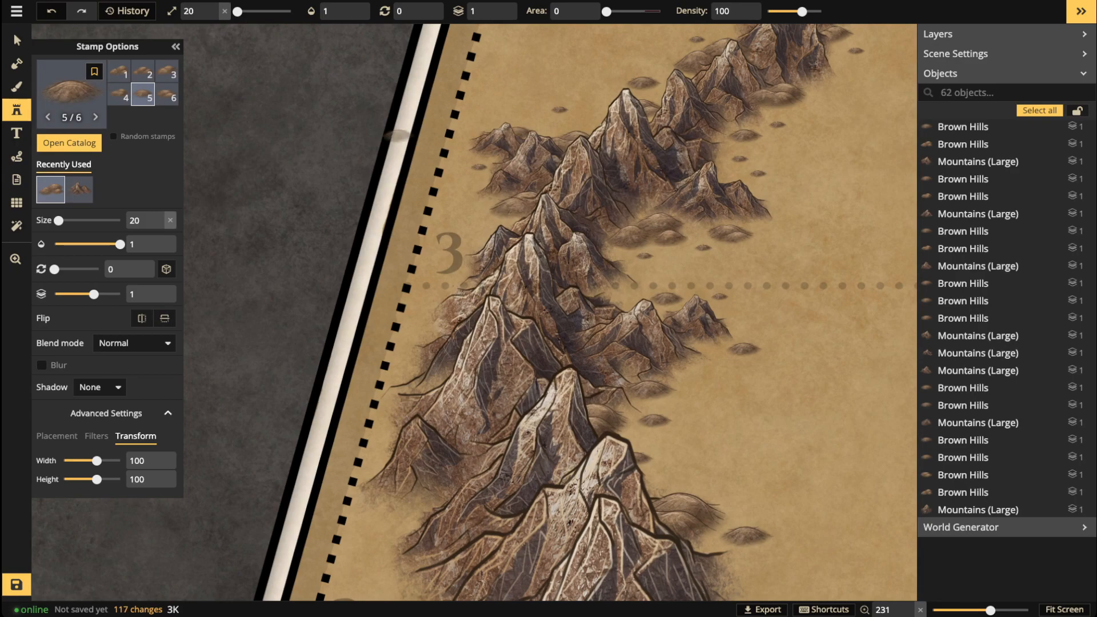
Step: Stamp a size 20 Brown Hills left of the far ridge's tallest peak and move it up against the ridge
drag(831, 132, 727, 271)
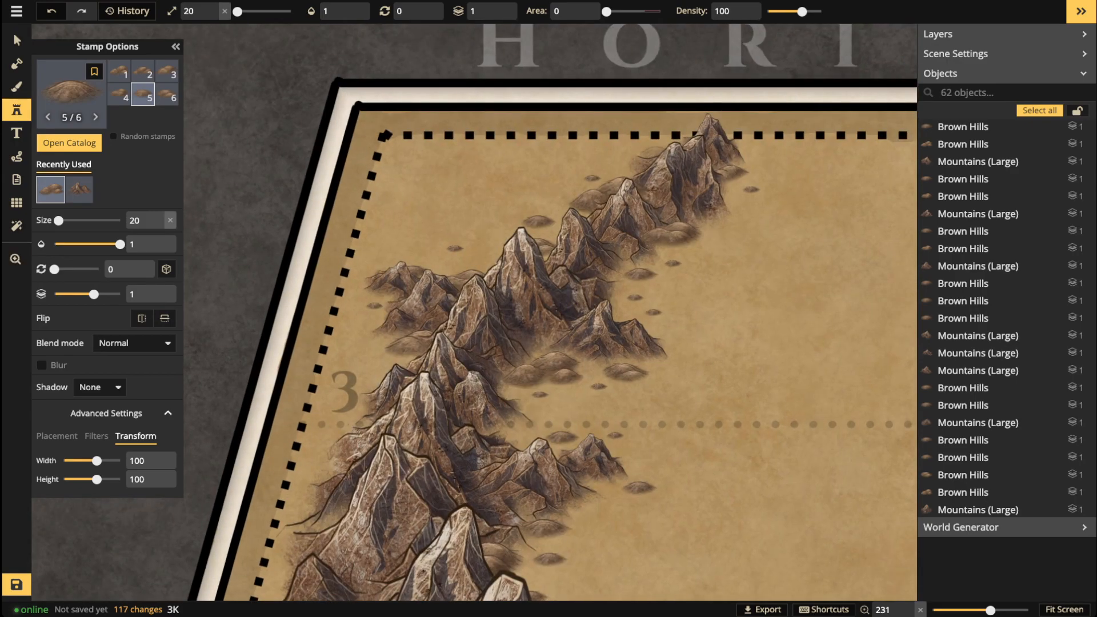
click(653, 149)
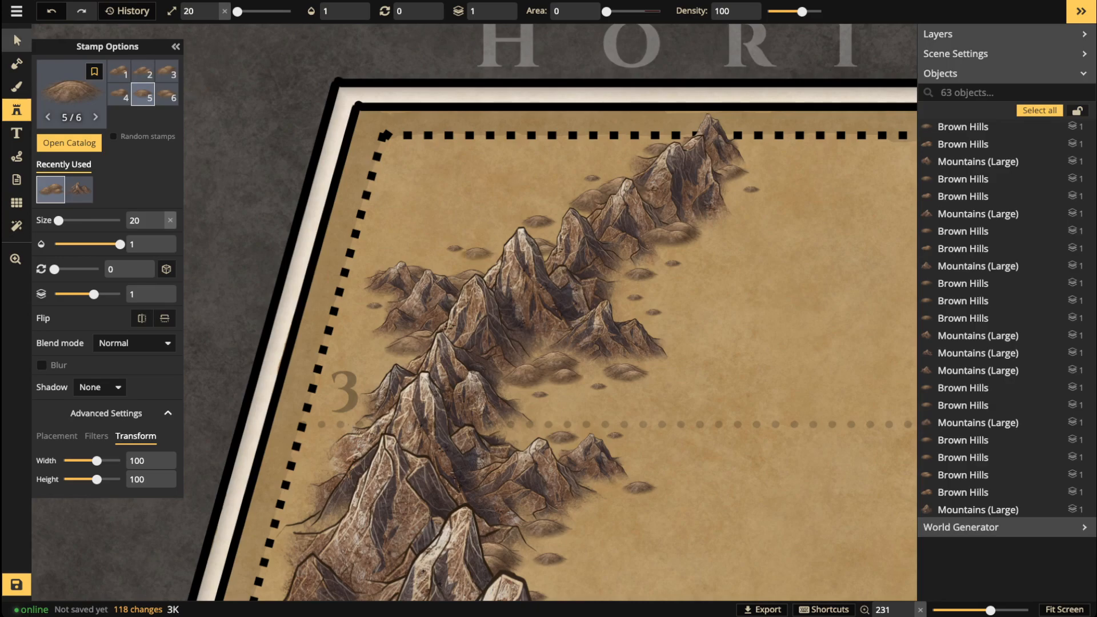
click(17, 40)
scroll(972, 492, down, 3)
click(966, 387)
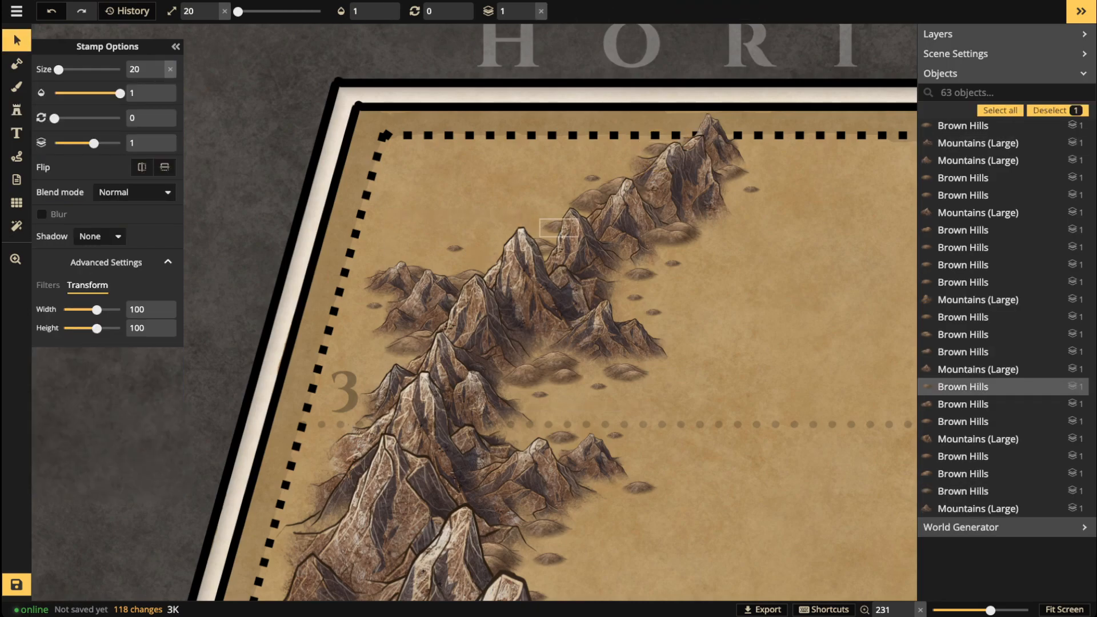
key(Escape)
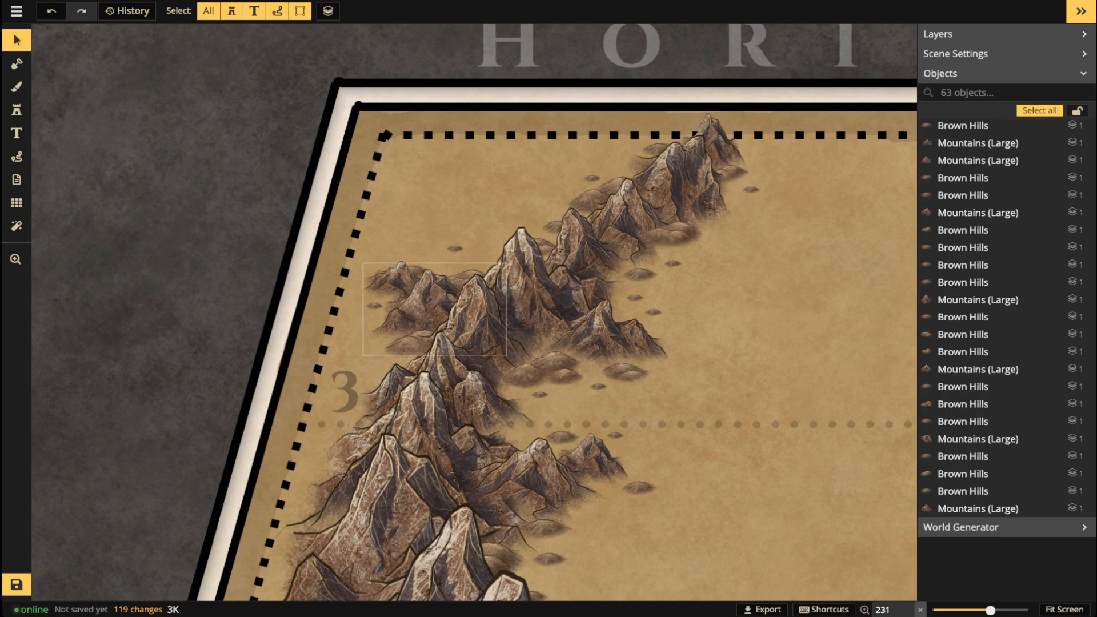
Step: Reuse a small hill as a size 20 Brown Hills stamp and place it along the range's left side, above and below the section 2 line
scroll(476, 304, down, 2)
scroll(503, 286, down, 3)
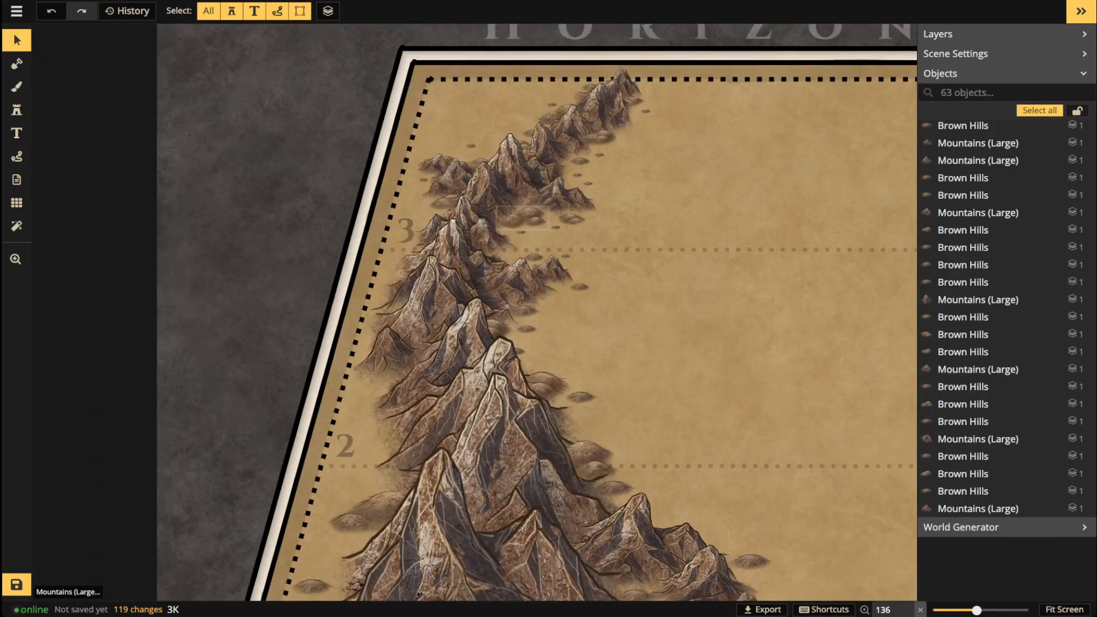
click(521, 232)
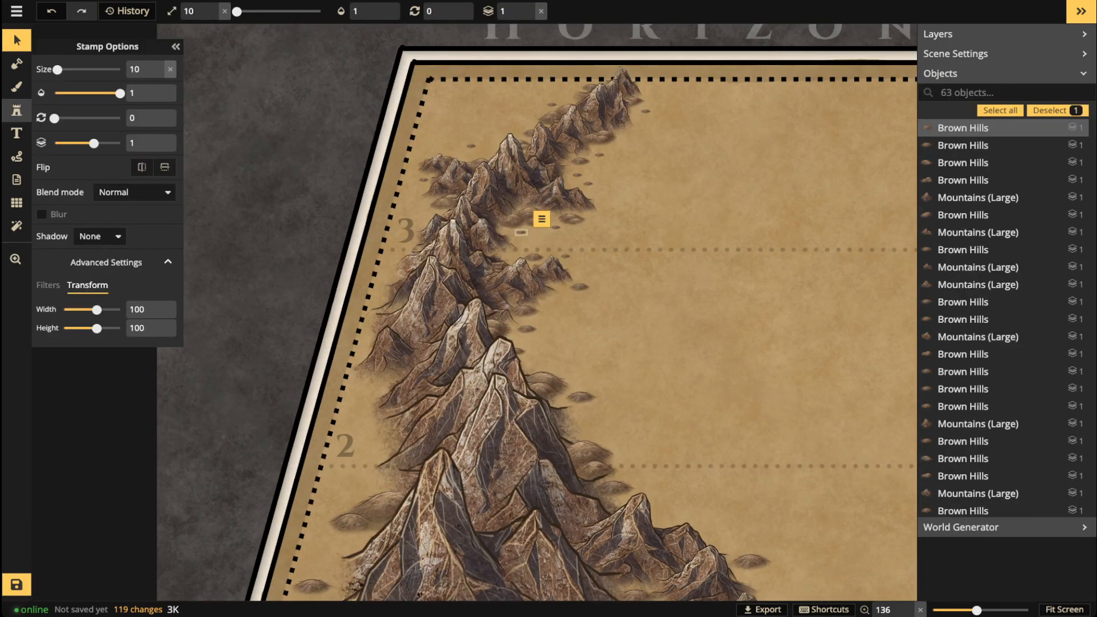
key(s)
scroll(360, 404, up, 2)
key(bracketright)
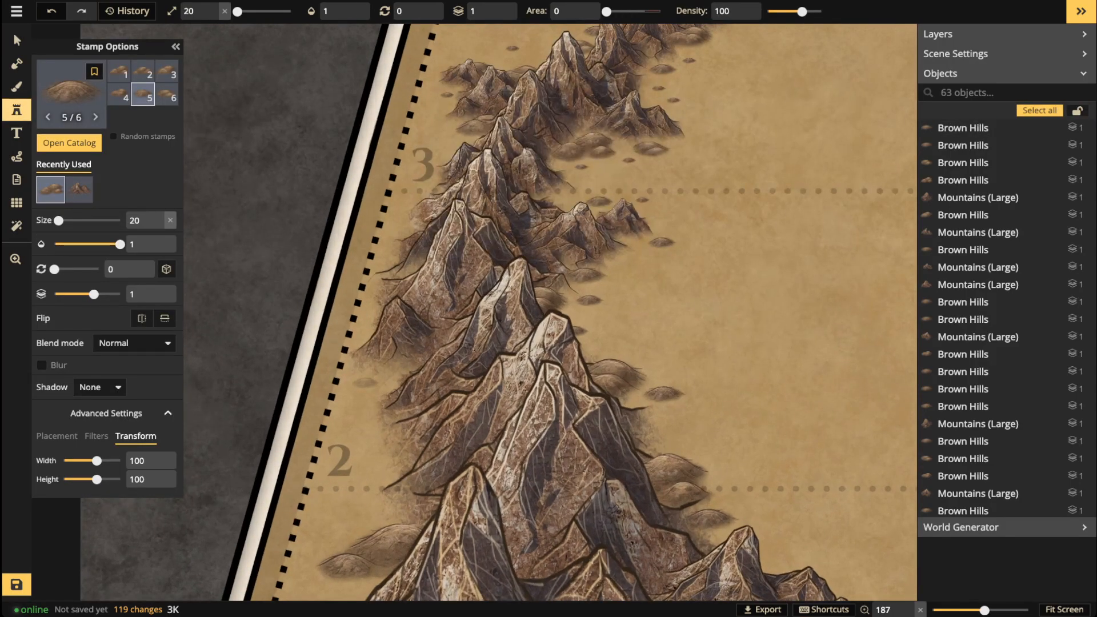
click(371, 378)
key(space)
drag(537, 411, 524, 212)
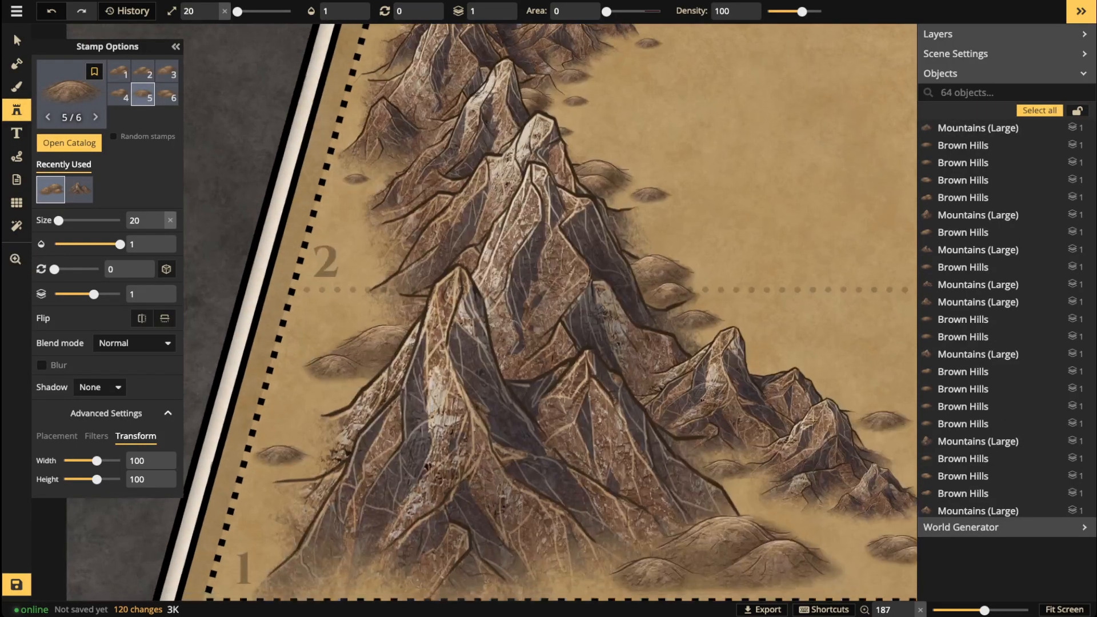
click(330, 395)
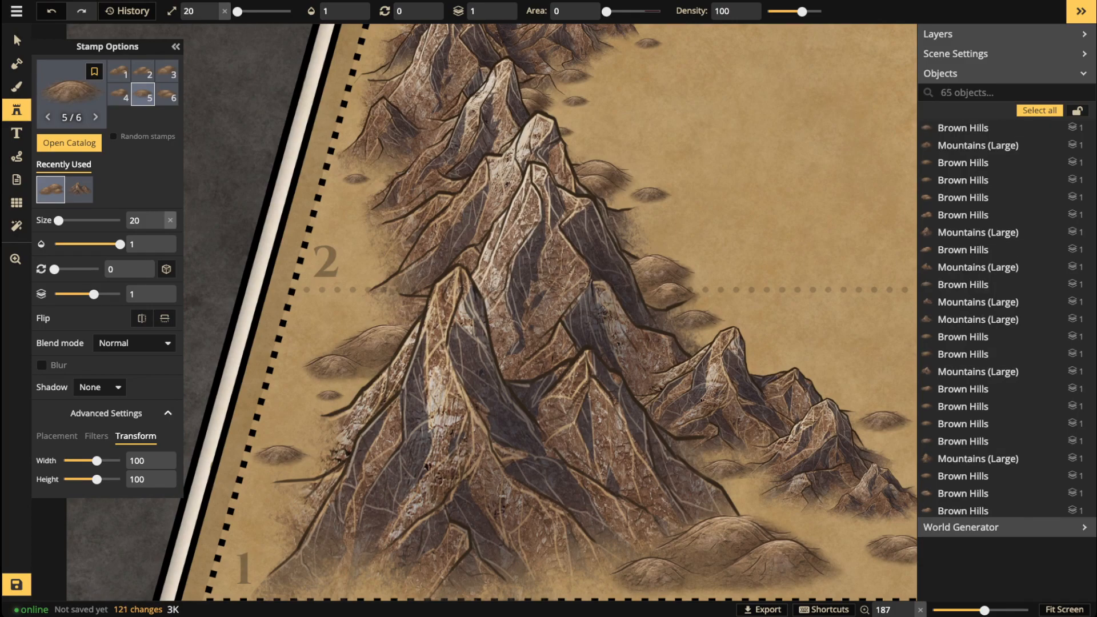
Step: Stamp a size 30 Brown Hills in front of the front branch, beside the large foreground foothills
key(space)
drag(249, 554, 159, 467)
drag(742, 458, 714, 456)
key(bracketright)
click(715, 441)
Step: Scatter size 20 Brown Hills behind the front branch, beyond its outer slope and near the map's lower border
key(bracketleft)
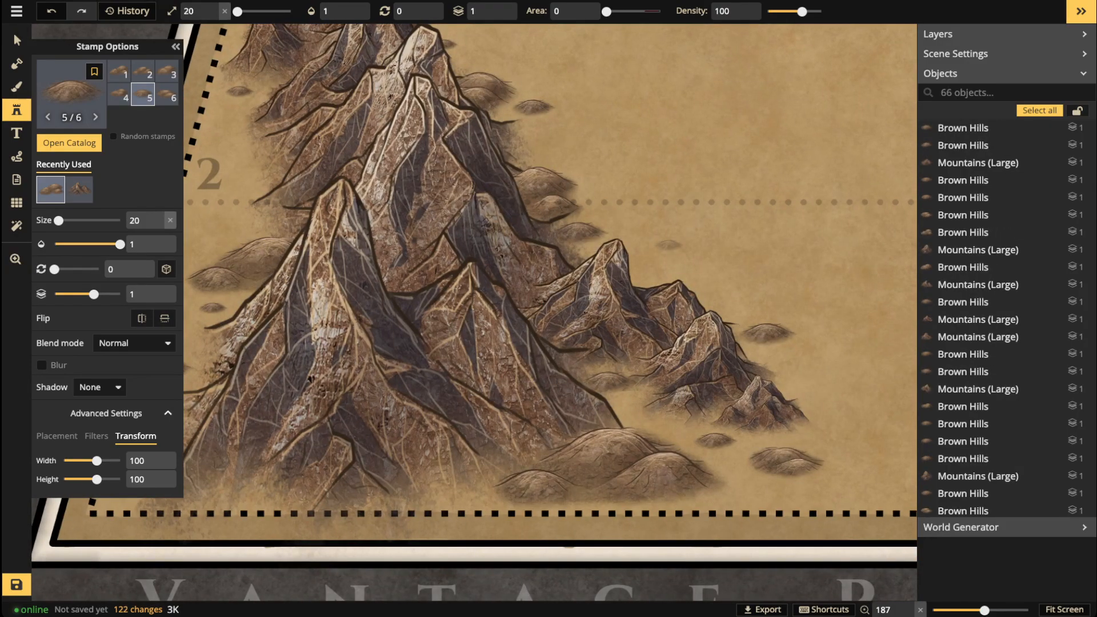
click(650, 271)
click(746, 496)
click(834, 452)
click(808, 366)
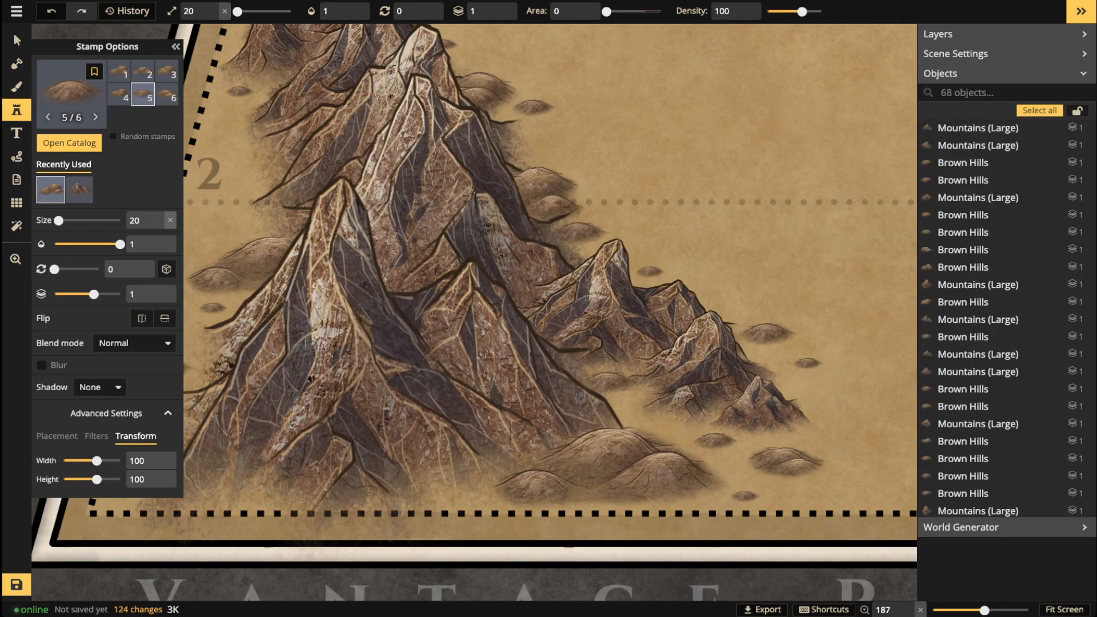
Step: Stamp one size 20 and three size 10 Brown Hills around the foothills on the foreground mountain's left side
drag(334, 168, 474, 228)
click(377, 288)
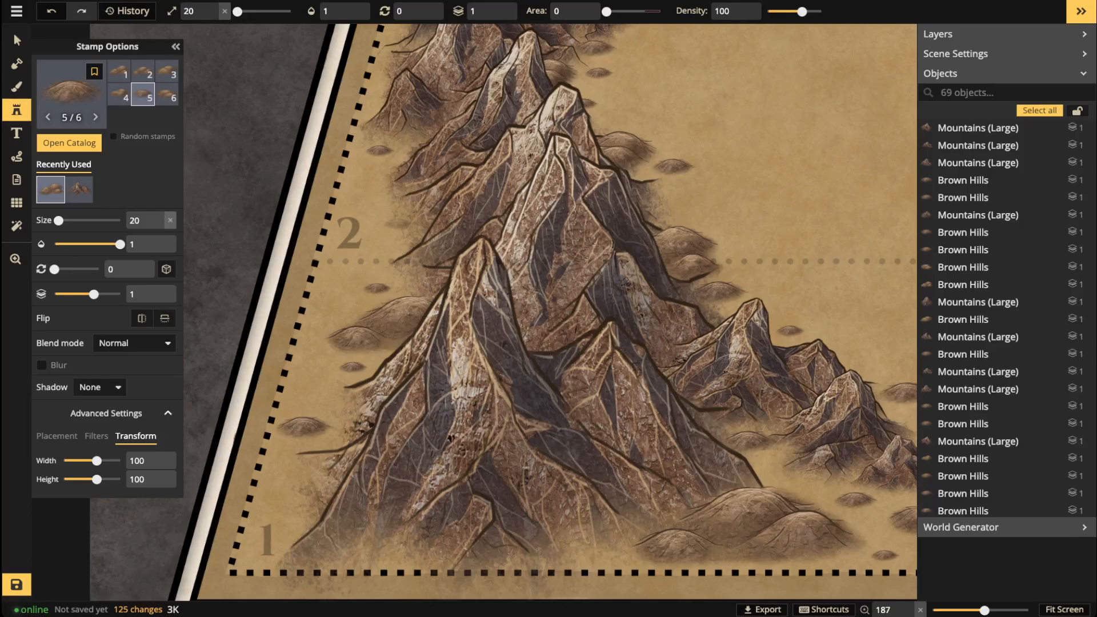
key([)
click(362, 305)
click(329, 361)
click(337, 397)
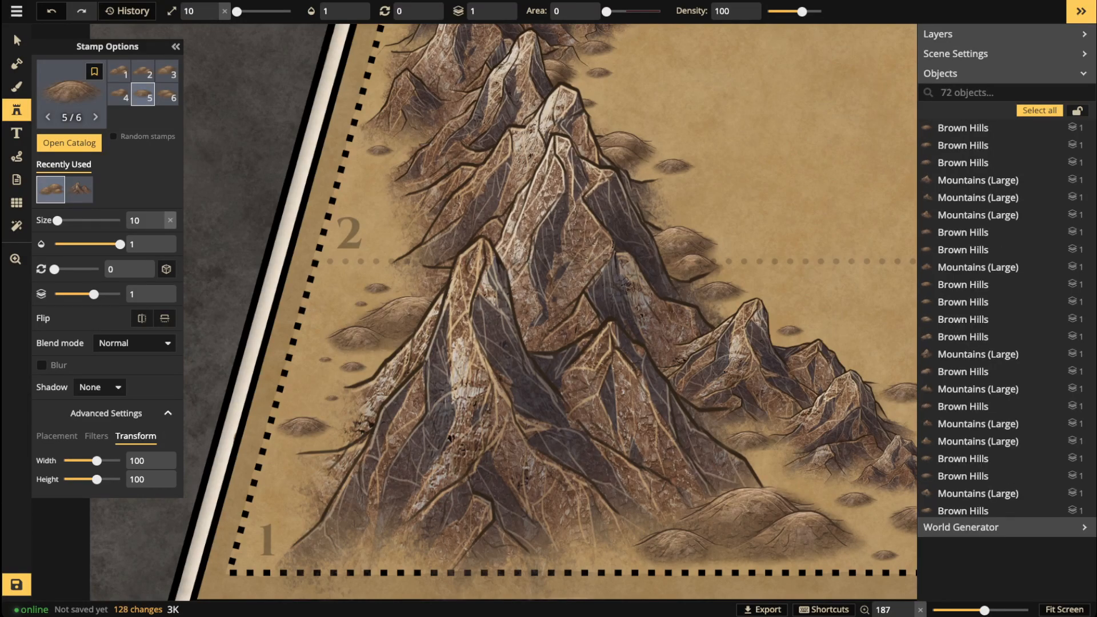
Step: Stamp size 10 Brown Hills below the small section 3 branch and along the far ridge's left side toward the horizon
key(space)
drag(540, 118, 485, 364)
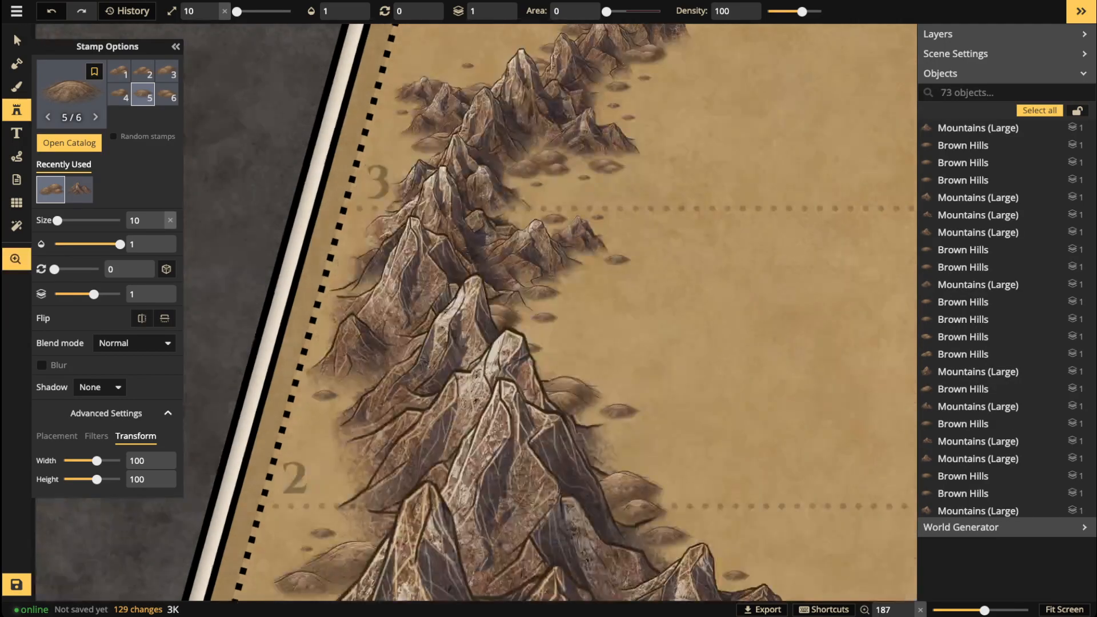
click(578, 279)
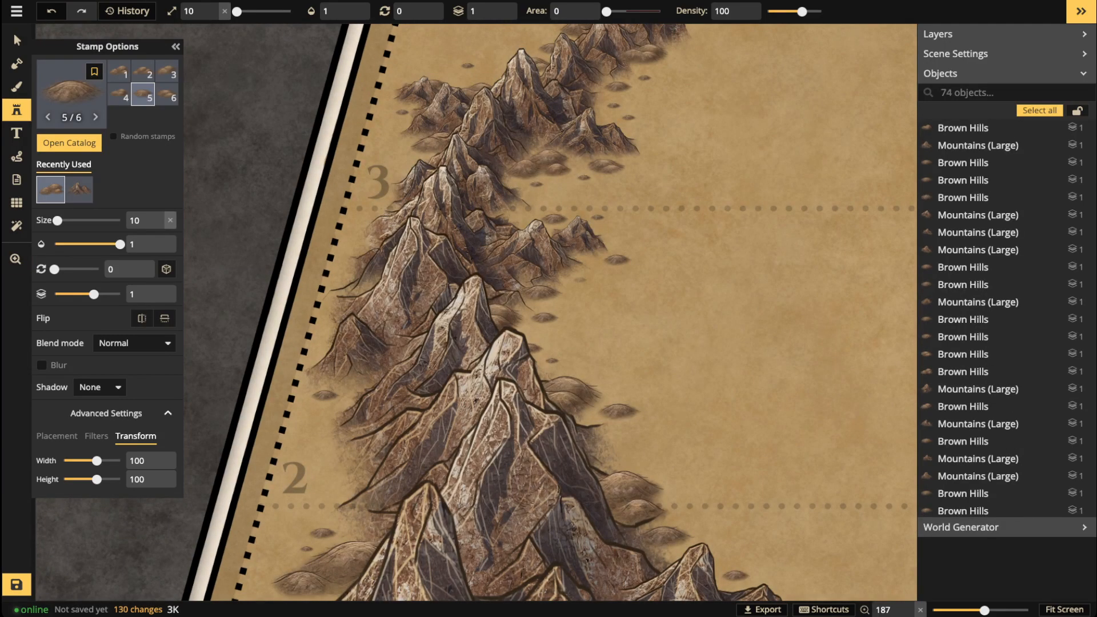
scroll(580, 280, down, 1)
click(581, 33)
key(space)
drag(581, 33, 540, 218)
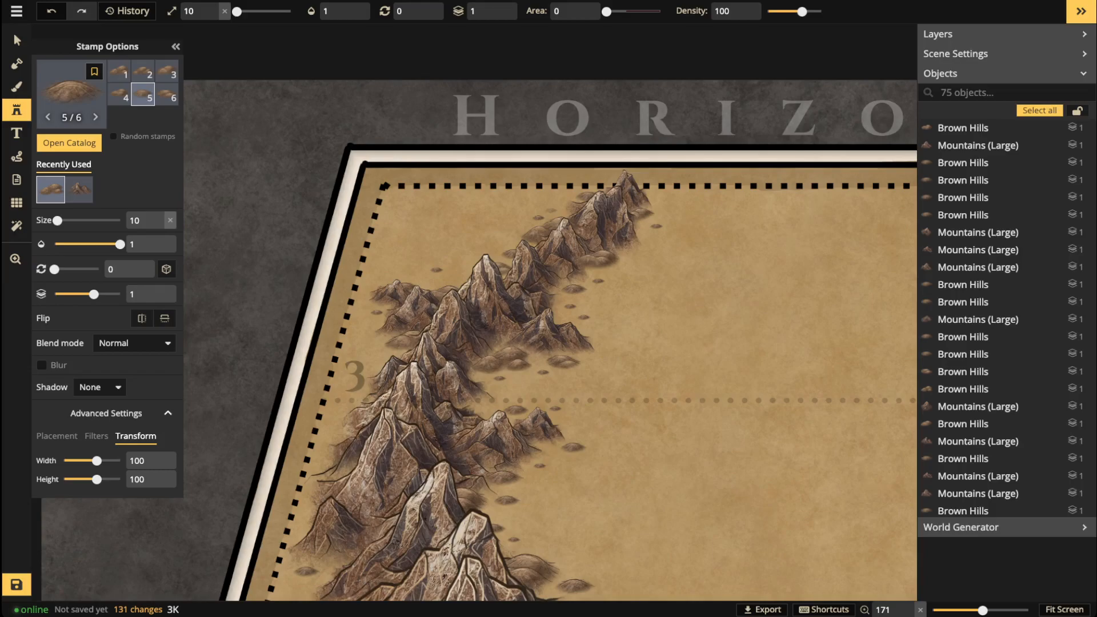
click(563, 196)
Step: Bring the whole template into view and save the map
scroll(304, 275, down, 4)
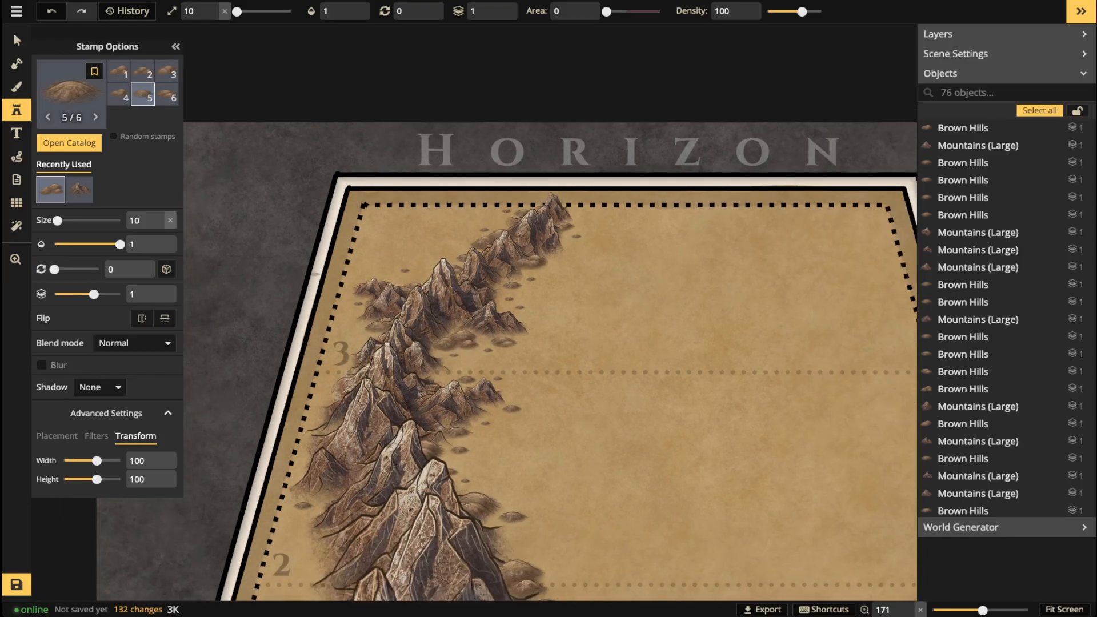
scroll(313, 275, down, 2)
key(space)
drag(313, 275, 304, 124)
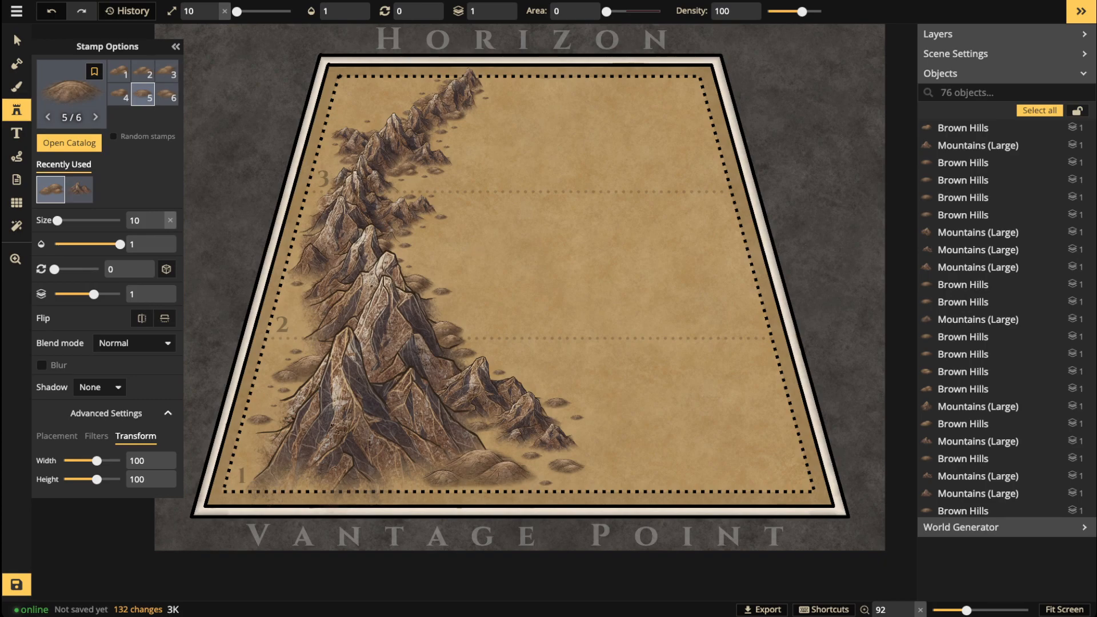
key(ctrl+s)
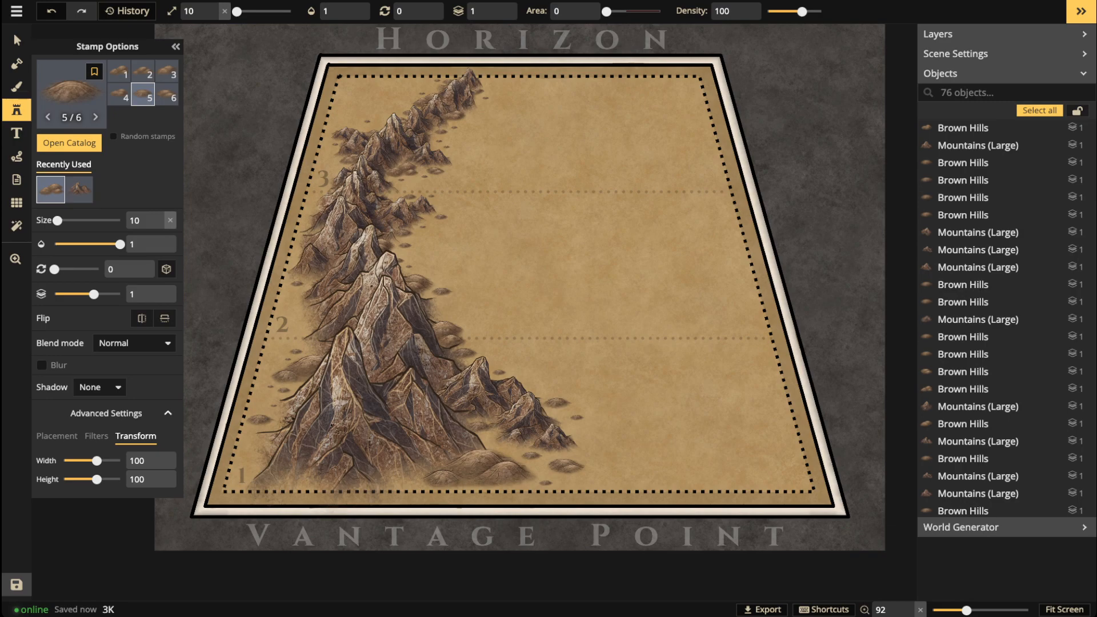
mouse_move(109, 609)
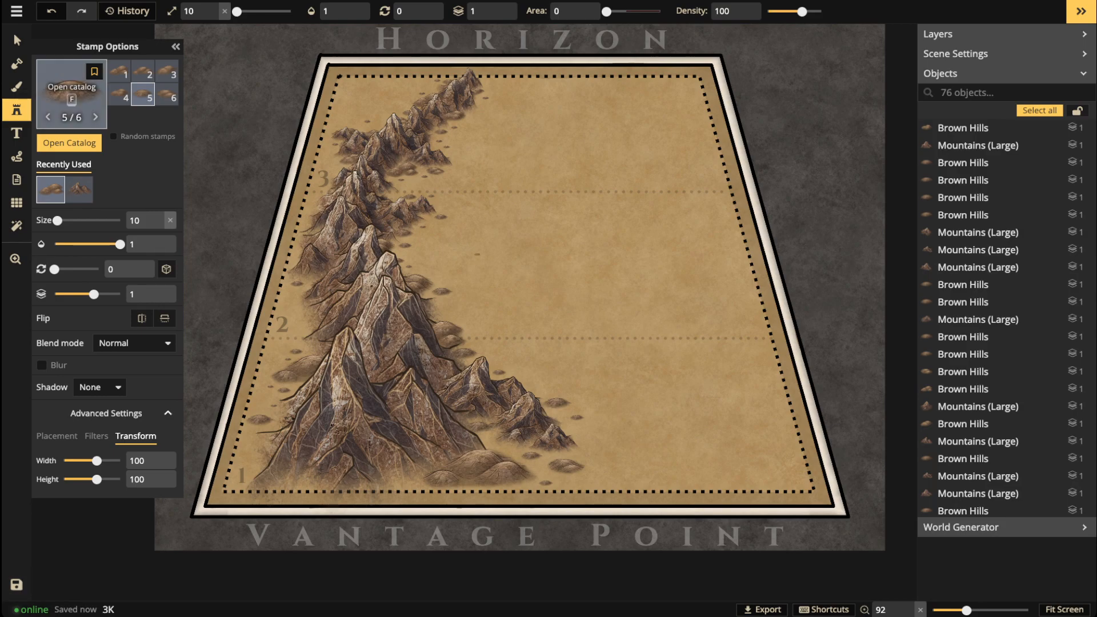
scroll(597, 253, up, 5)
click(600, 253)
click(17, 40)
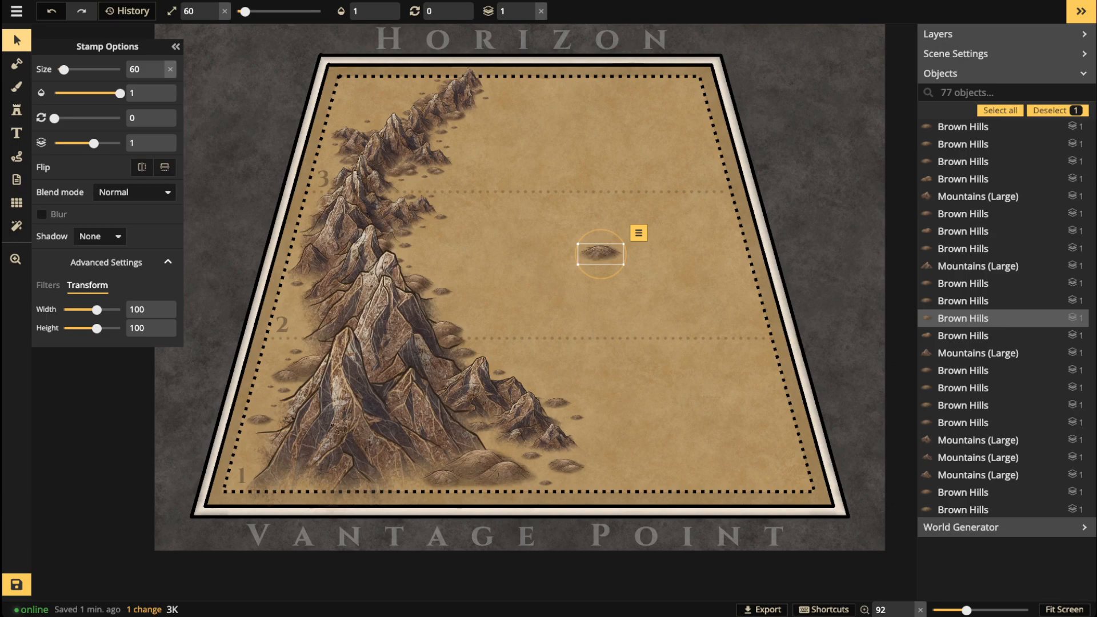
key(Delete)
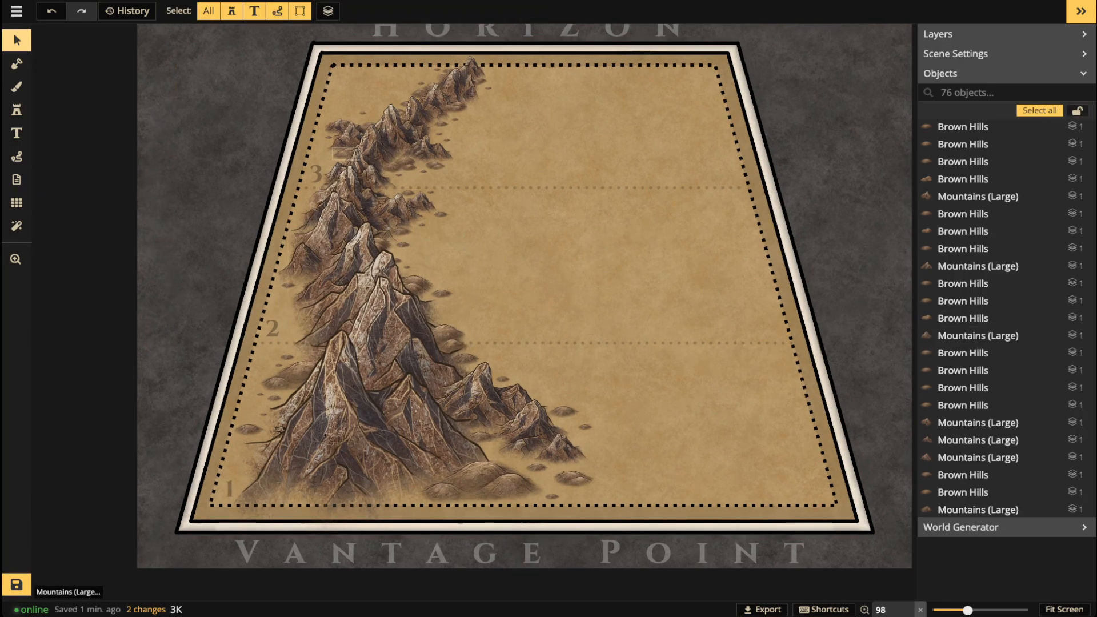
Step: Choose the Grass Brown 1 texture from the Fantasy World catalog for the foreground brush
click(16, 86)
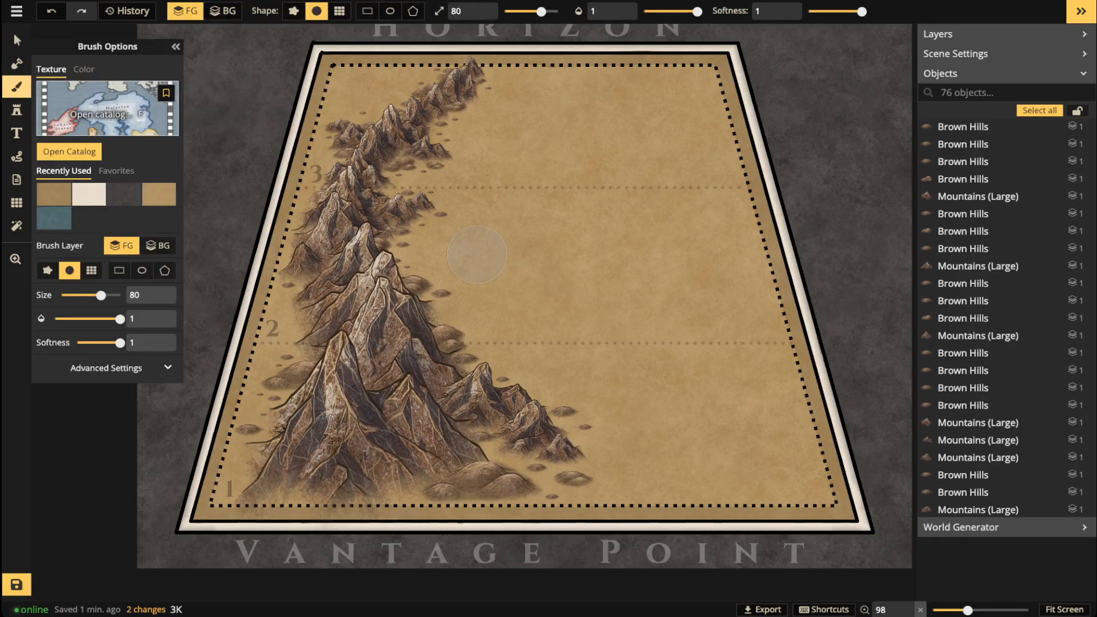
key(f)
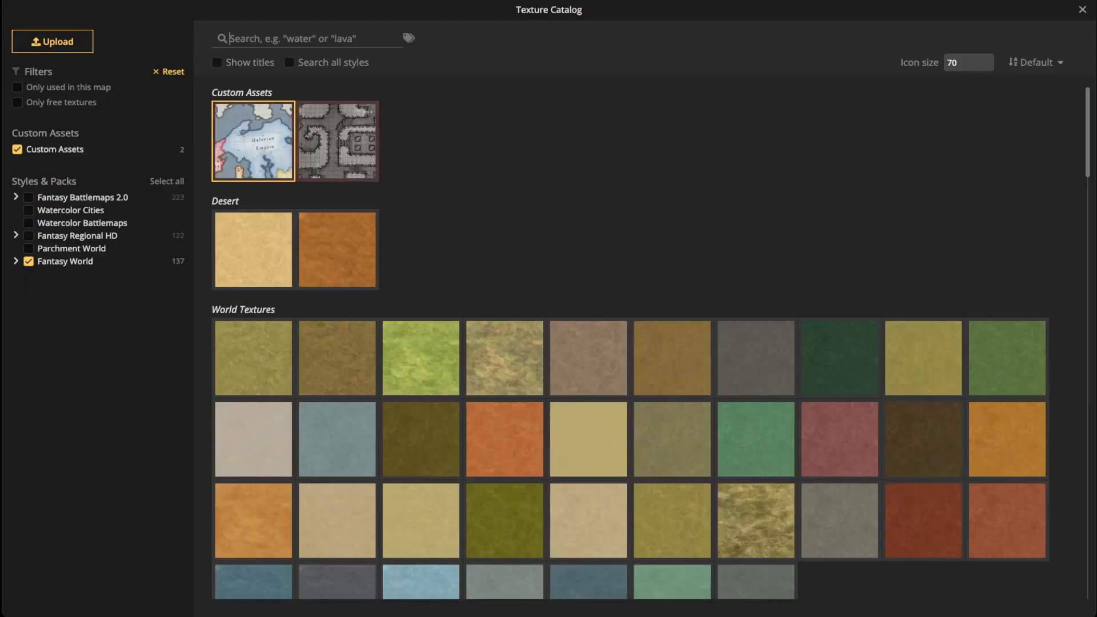
scroll(504, 357, down, 6)
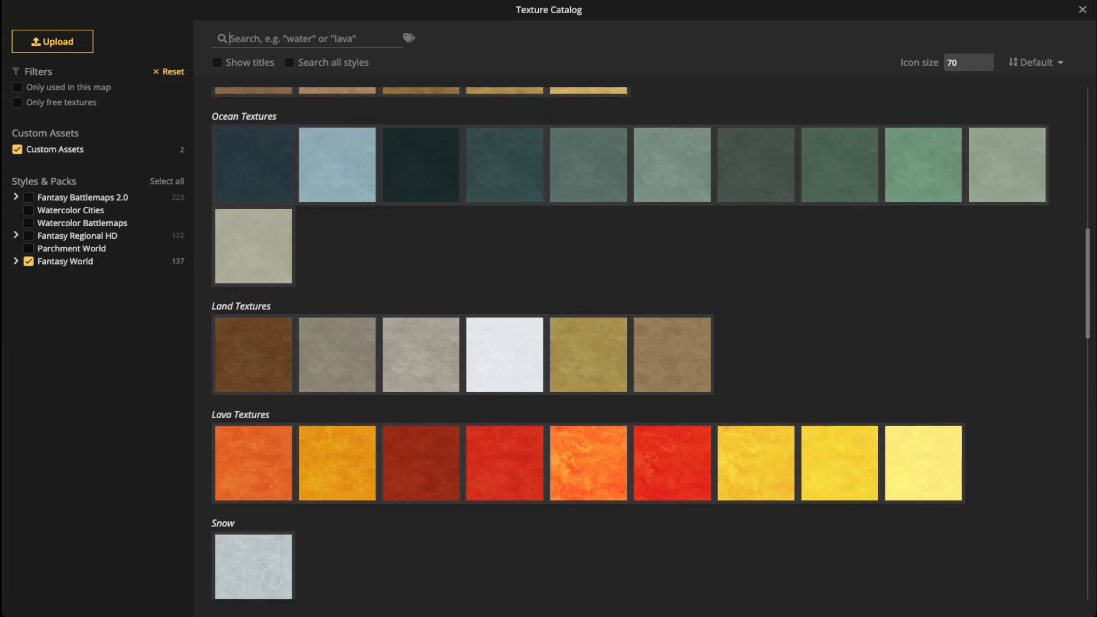
scroll(505, 357, up, 2)
click(253, 266)
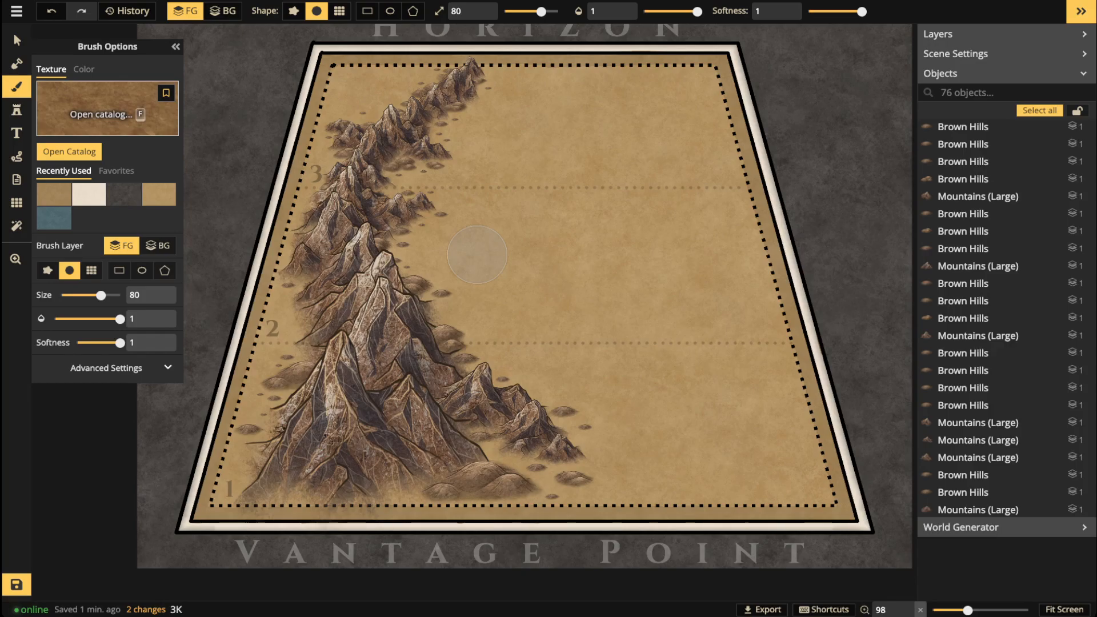
key(f)
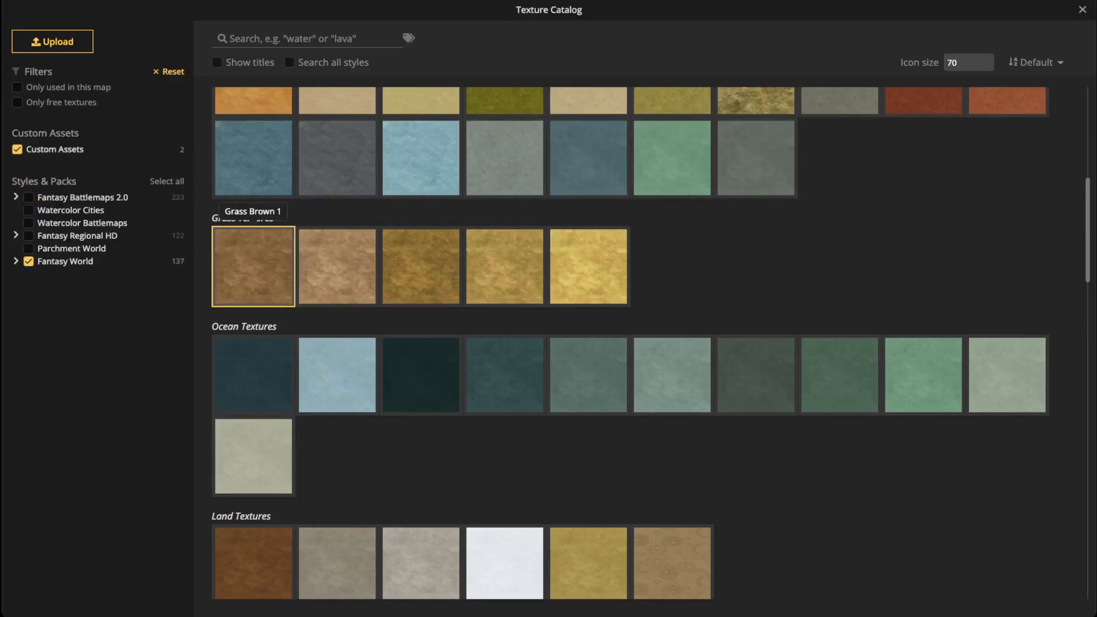
click(253, 260)
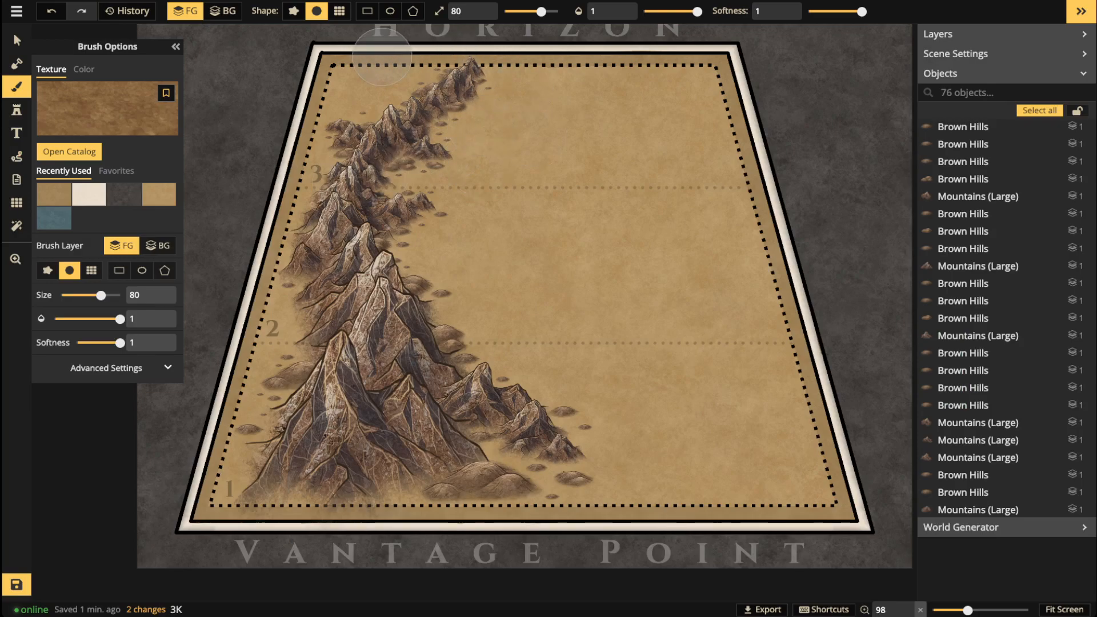
Step: Configure the brush with the rough shape, size 37, opacity 0.27 and roughness 4
click(294, 11)
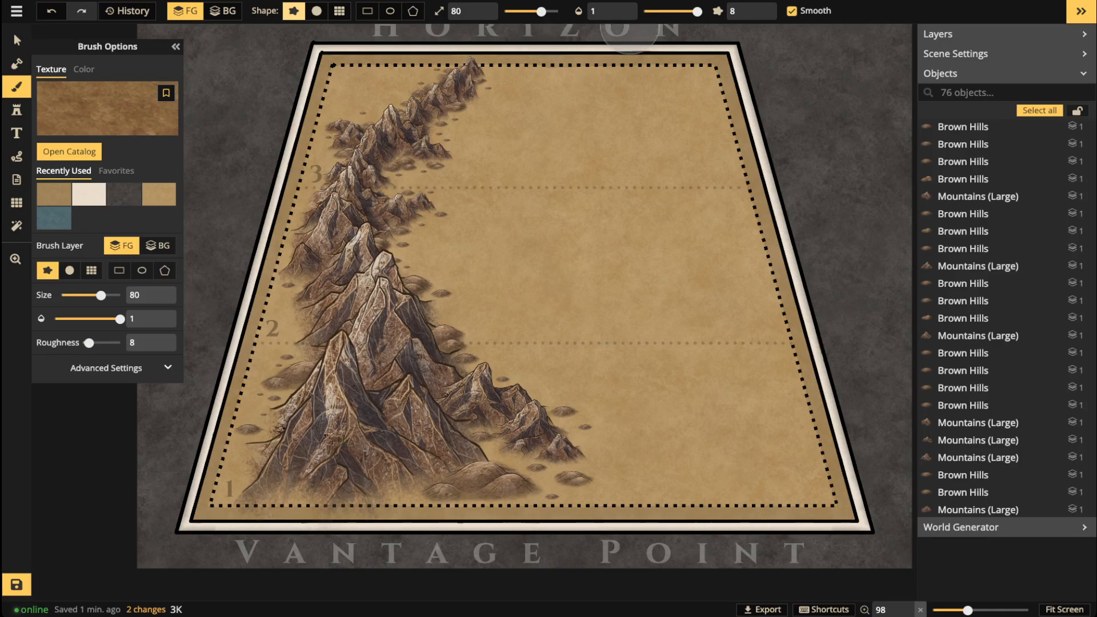
drag(696, 11, 657, 11)
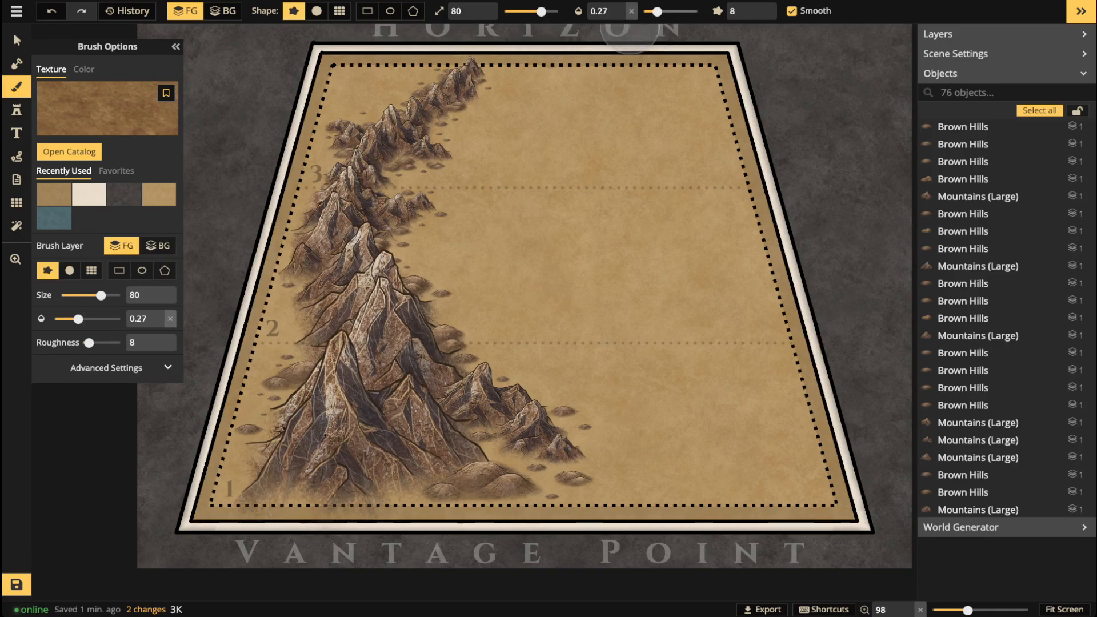
drag(541, 10, 516, 11)
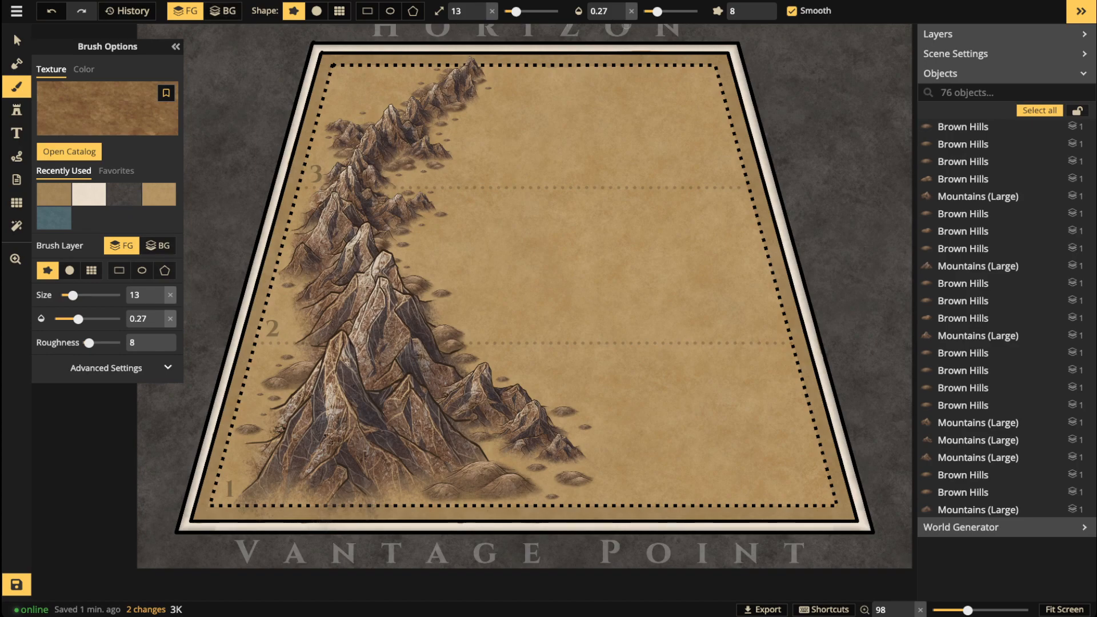
click(759, 16)
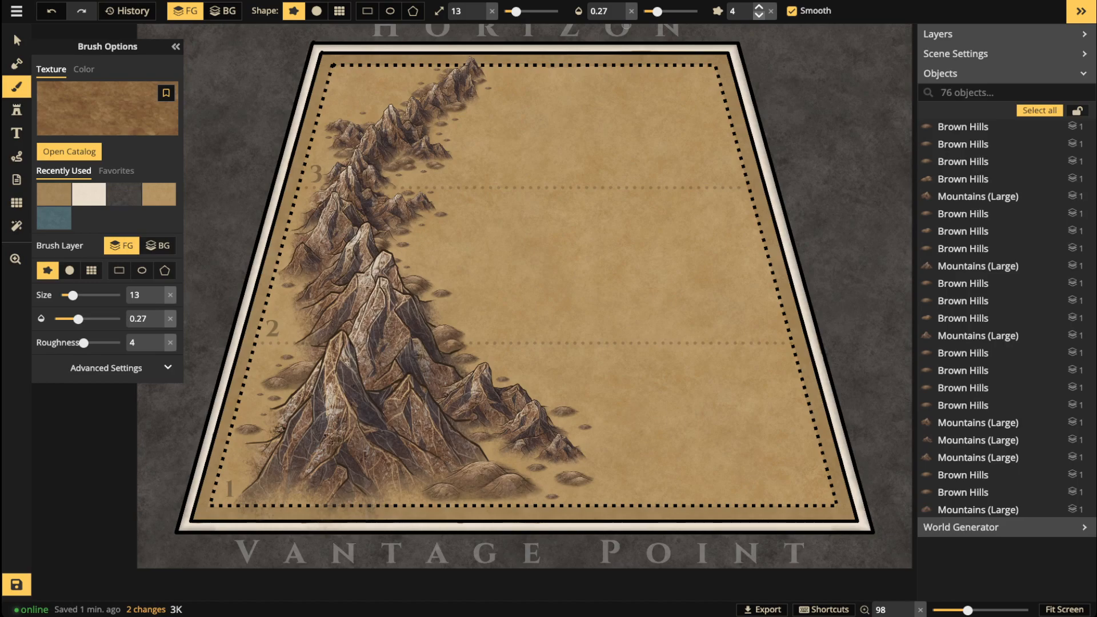
click(520, 10)
drag(519, 11, 529, 11)
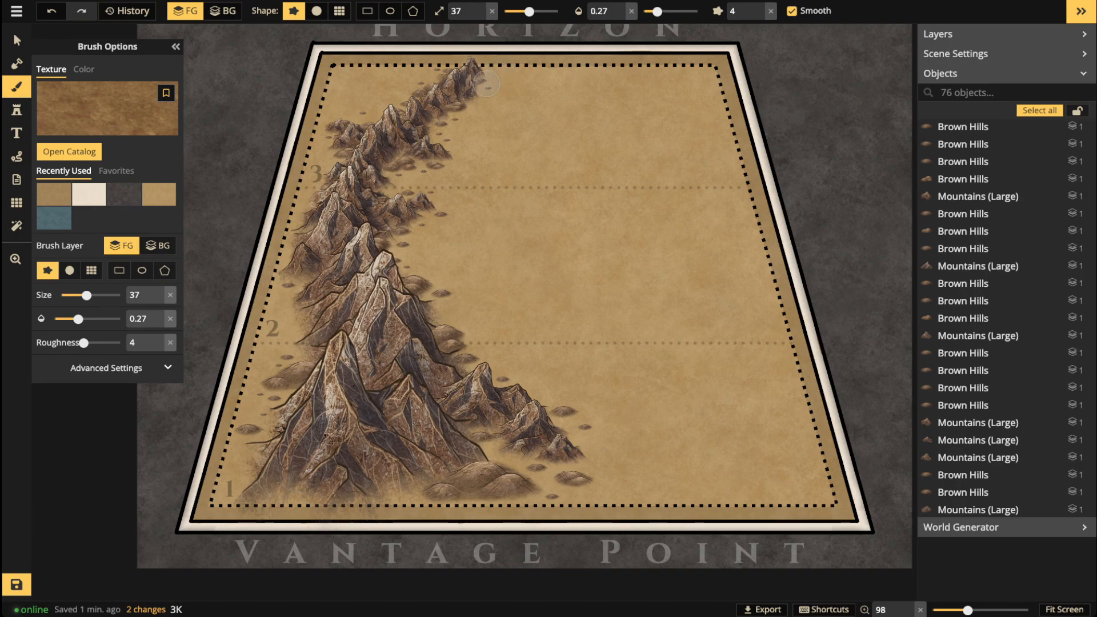
Step: Paint a faint size 37 Grass Brown 1 base around the mountain range and its foothills, from the horizon to the foreground
mouse_move(508, 79)
mouse_down()
mouse_move(399, 95)
mouse_move(472, 94)
mouse_move(390, 106)
mouse_move(422, 116)
mouse_move(374, 124)
mouse_move(476, 87)
mouse_move(430, 149)
mouse_move(444, 165)
mouse_move(391, 171)
mouse_up()
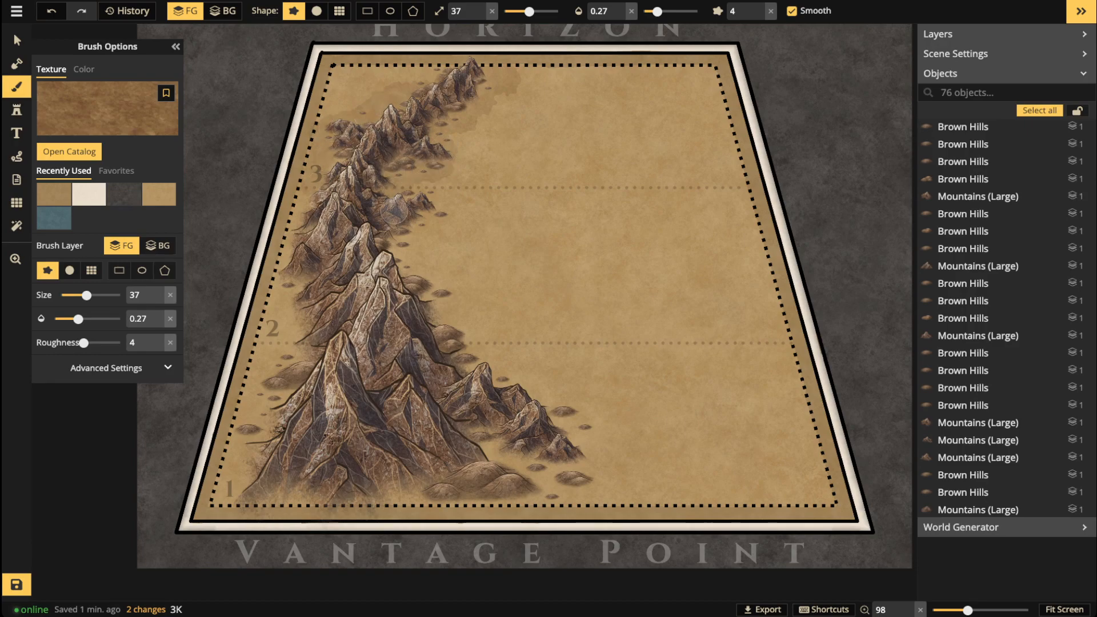
mouse_move(440, 213)
mouse_down()
mouse_move(409, 271)
mouse_move(402, 254)
mouse_move(452, 291)
mouse_move(422, 305)
mouse_move(451, 318)
mouse_move(436, 335)
mouse_move(461, 335)
mouse_move(517, 376)
mouse_move(489, 382)
mouse_move(542, 395)
mouse_move(531, 417)
mouse_move(599, 431)
mouse_move(509, 481)
mouse_move(554, 472)
mouse_move(510, 491)
mouse_move(580, 492)
mouse_move(572, 482)
mouse_move(599, 481)
mouse_move(541, 450)
mouse_up()
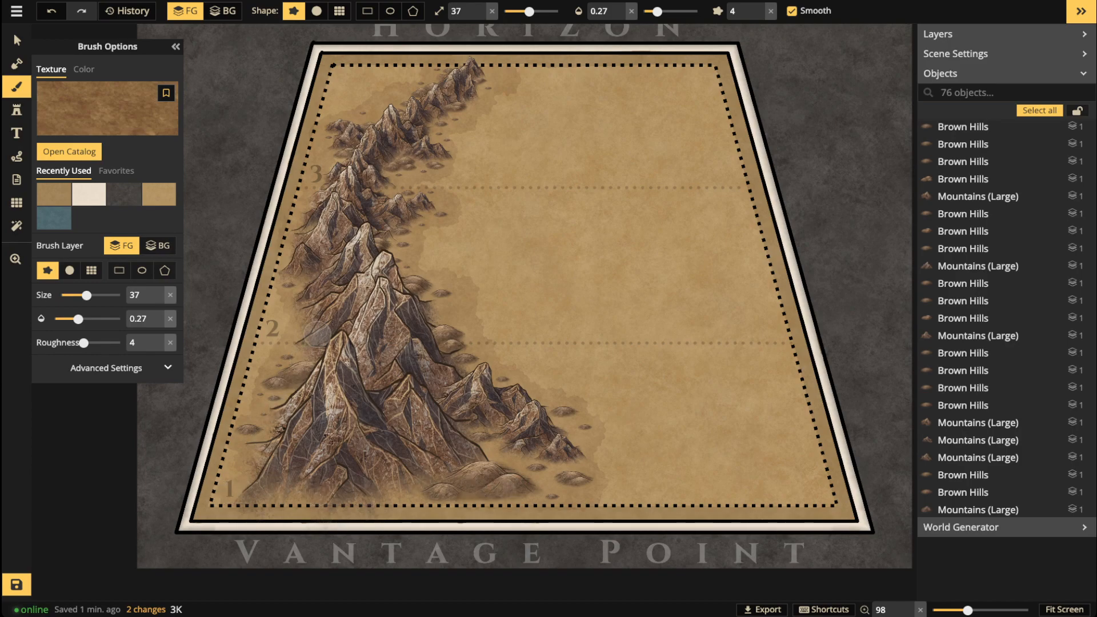
click(295, 331)
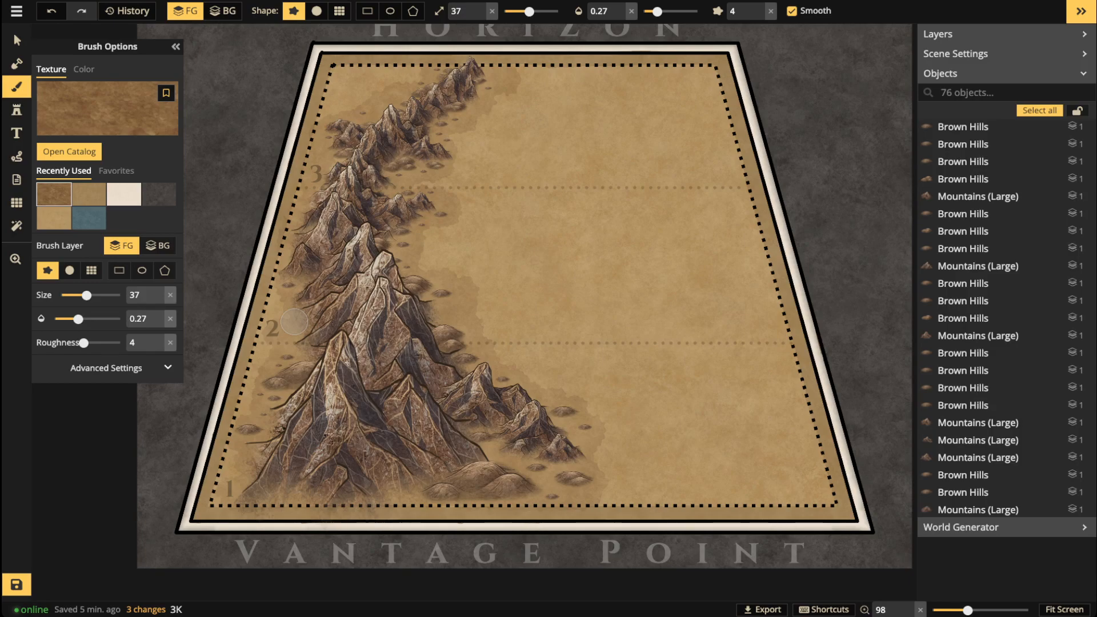
Step: Try brush strokes on the open ground at opacity 1 and 0.36, undoing each one
drag(79, 319, 120, 319)
mouse_move(601, 203)
mouse_down()
mouse_move(585, 240)
mouse_move(631, 261)
mouse_move(649, 286)
mouse_move(613, 322)
mouse_move(527, 244)
mouse_up()
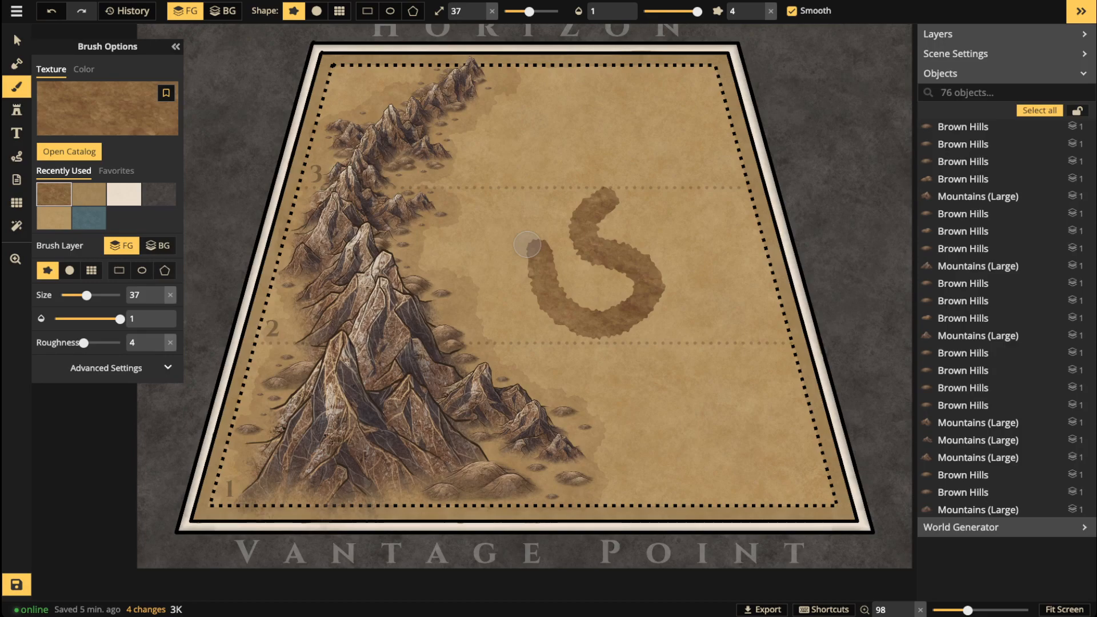
key(ctrl+z)
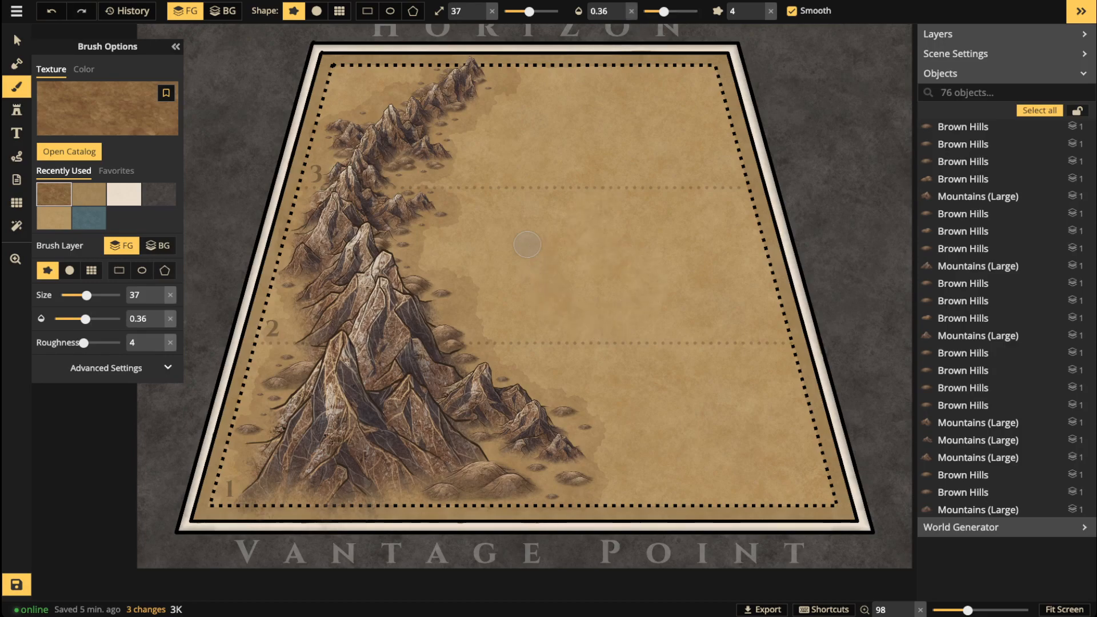
click(451, 304)
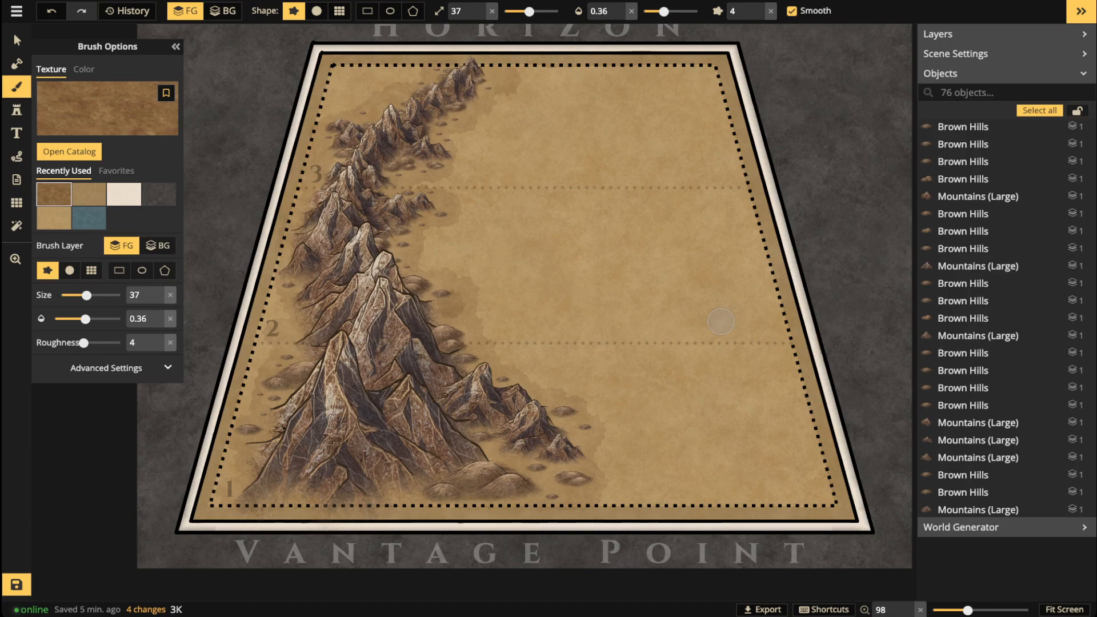
key(ctrl+z)
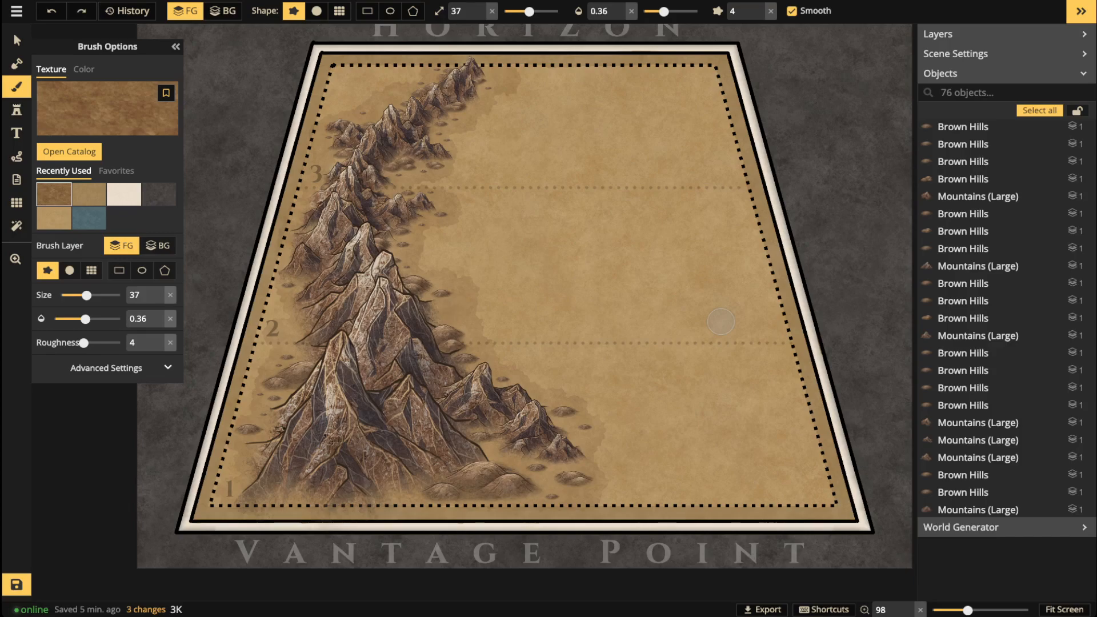
Step: Reduce the brush size to 13 and set its opacity to 0.35
scroll(721, 322, down, 10)
scroll(721, 321, up, 1)
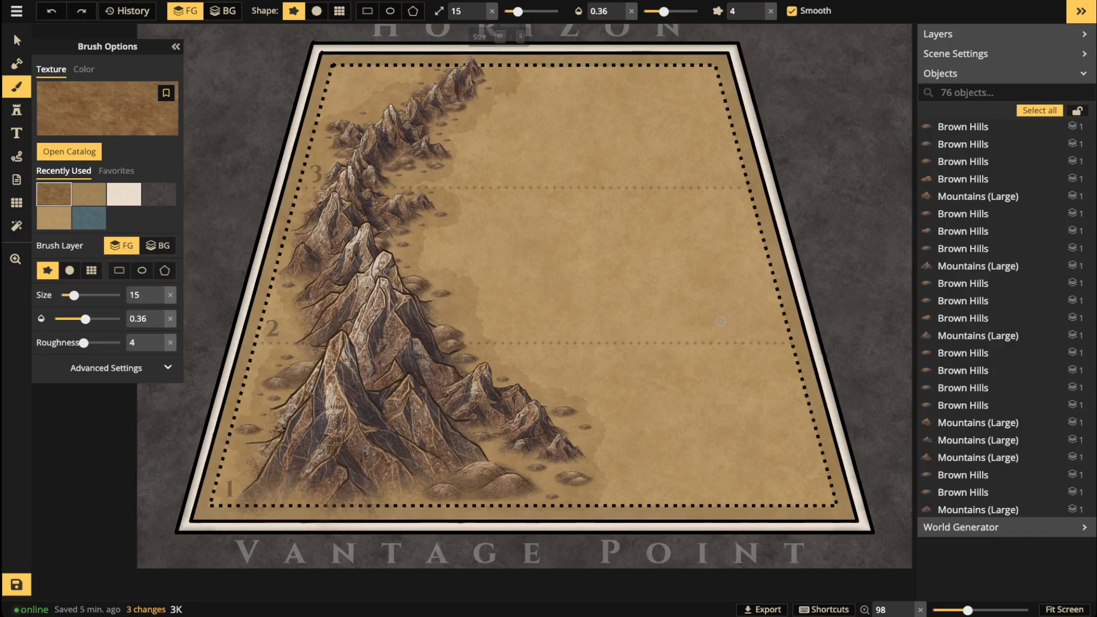
scroll(526, 32, up, 10)
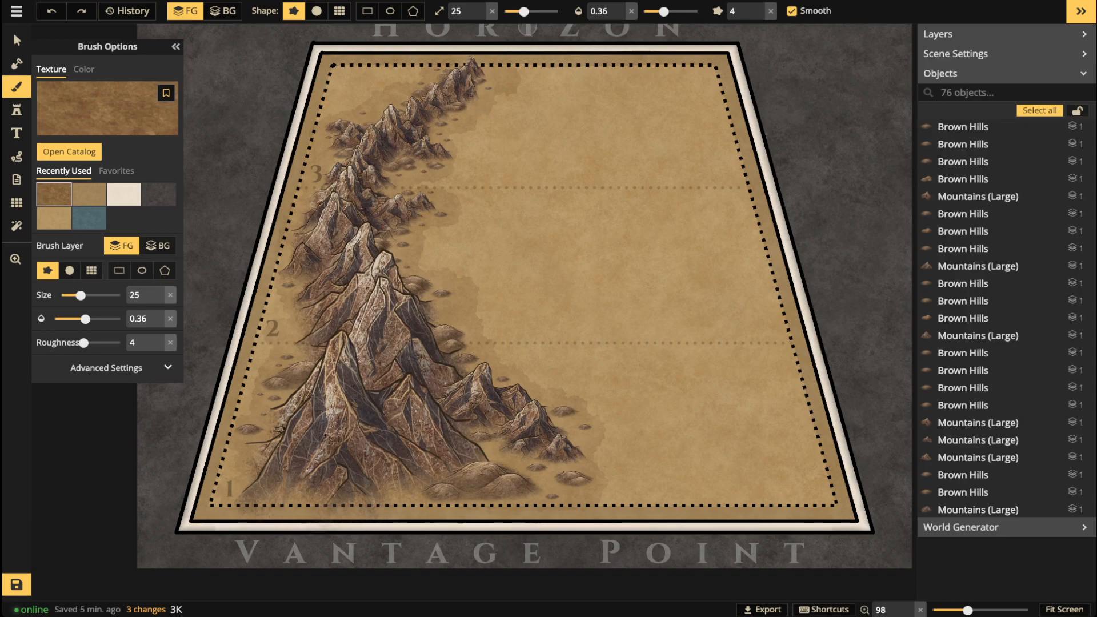
scroll(544, 157, up, 6)
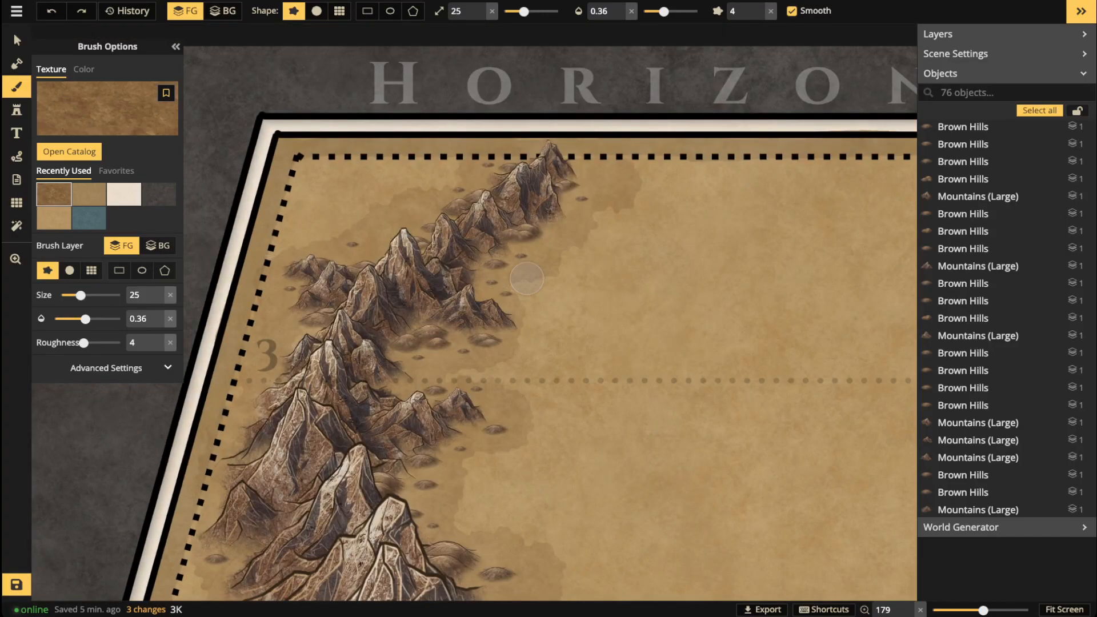
drag(523, 10, 519, 11)
drag(664, 10, 663, 11)
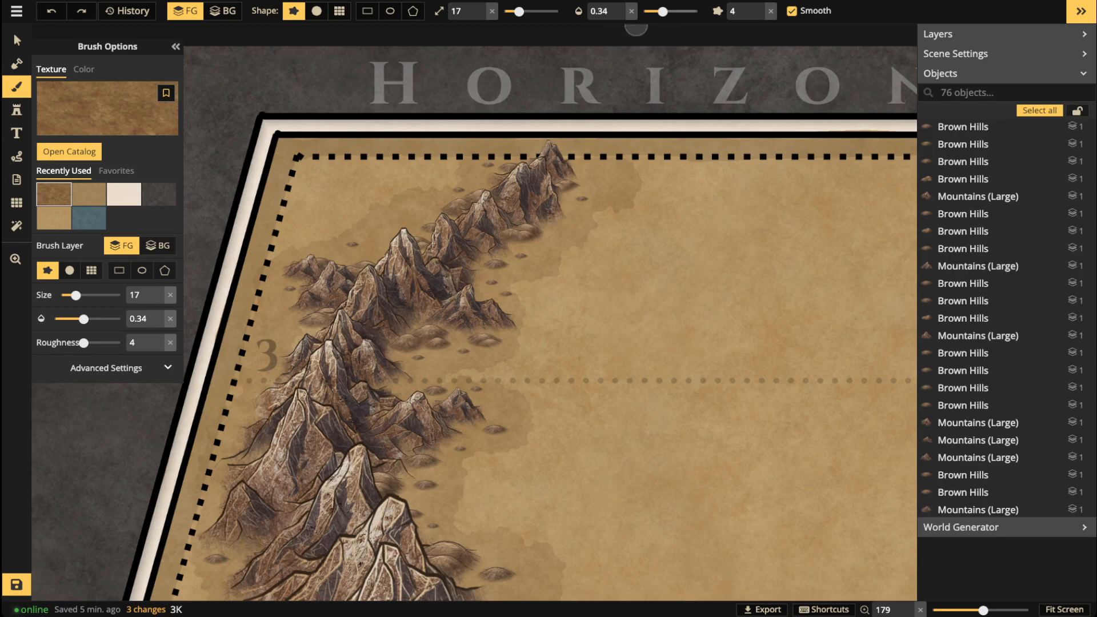
key(s)
key(s)
key(s)
key(s)
Step: Paint a second, tighter layer of size 13 Grass Brown 1 around the mountain bases and foothills, from the horizon down to the foreground
mouse_move(566, 177)
mouse_down()
mouse_move(580, 207)
mouse_move(485, 273)
mouse_up()
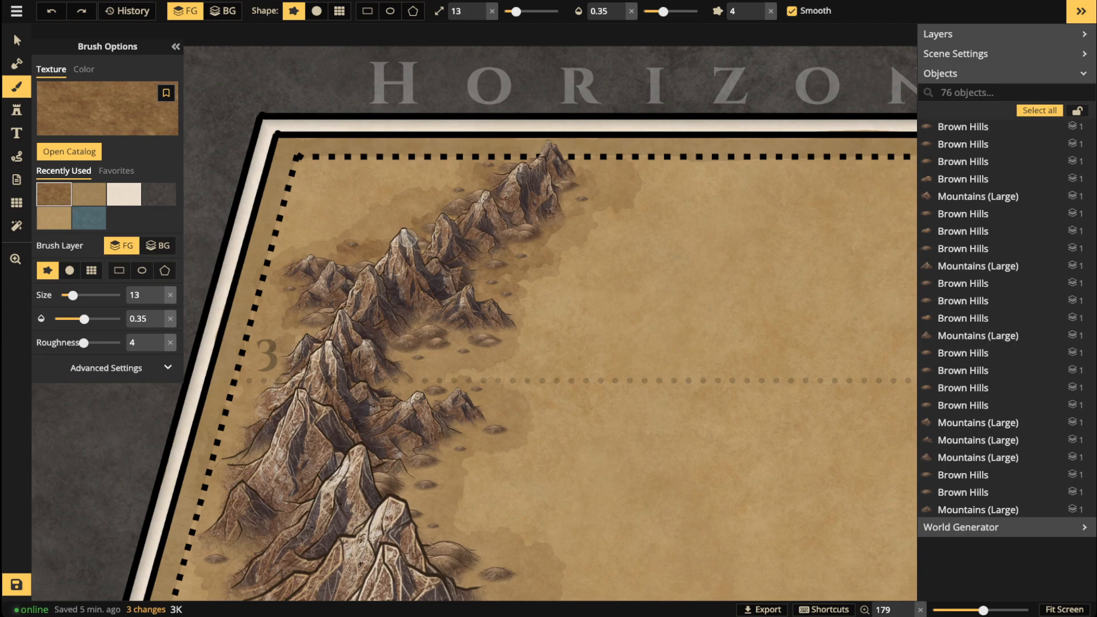
mouse_move(408, 239)
mouse_down()
mouse_move(405, 381)
mouse_move(404, 335)
mouse_move(576, 272)
mouse_up()
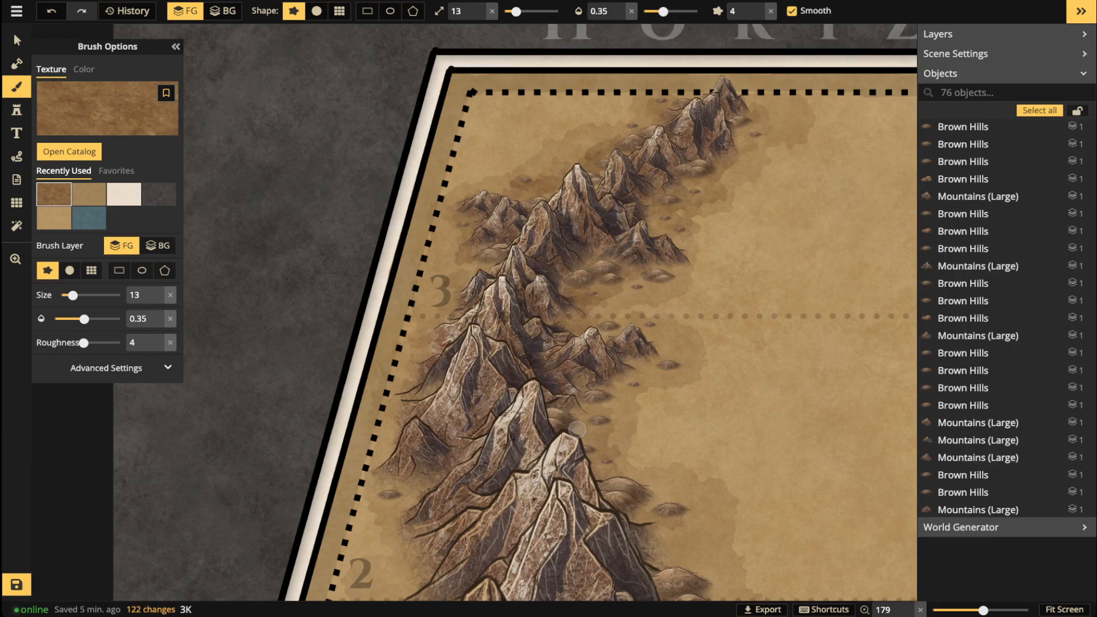
key(space)
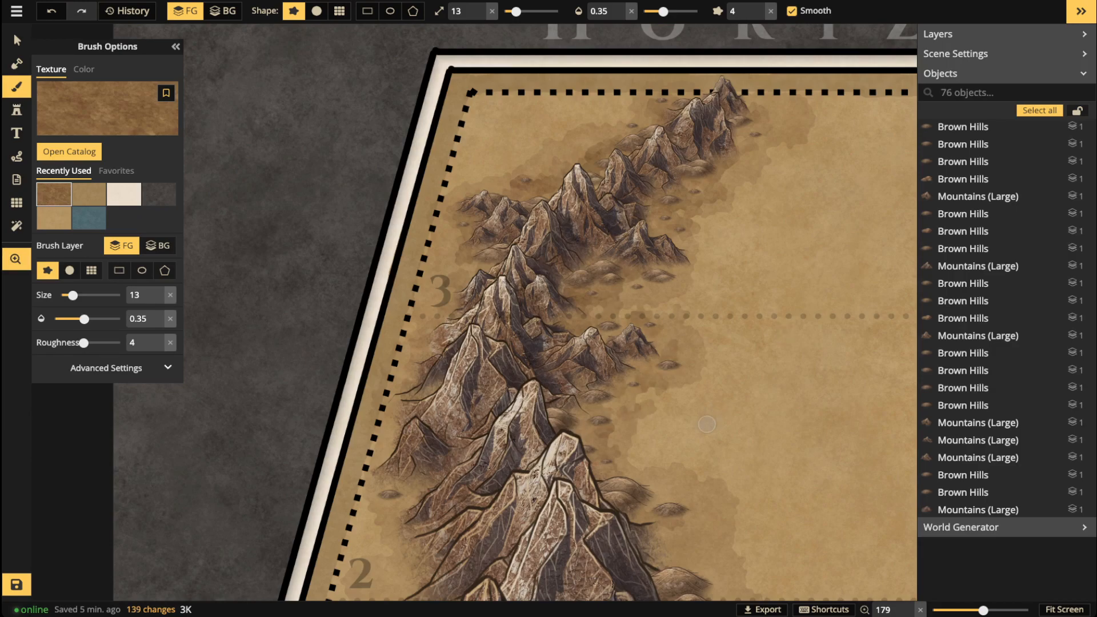
drag(631, 501, 617, 278)
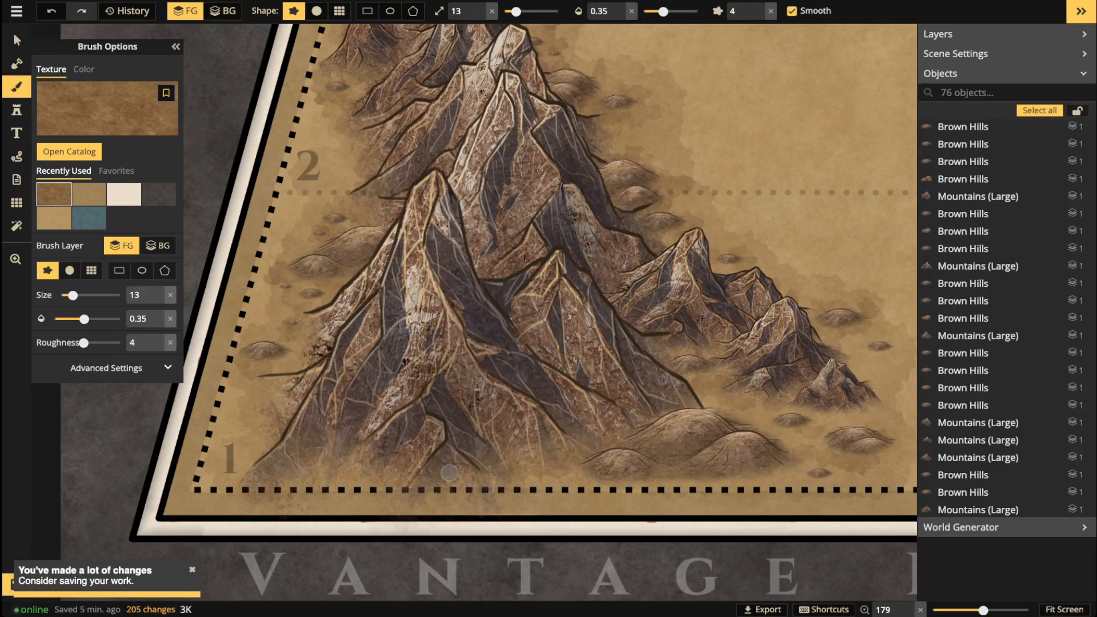
drag(247, 474, 416, 452)
scroll(416, 453, down, 3)
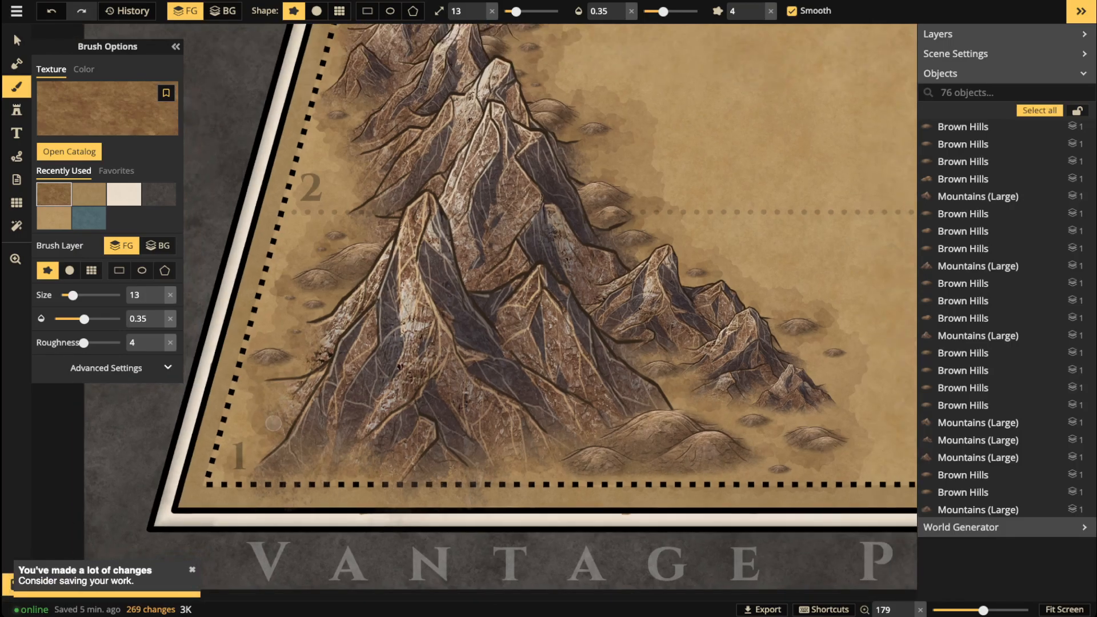
Step: Reduce the brush size to 7 for detailing the painted ground's edge near sections 2 and 3
key(space)
drag(424, 341, 425, 440)
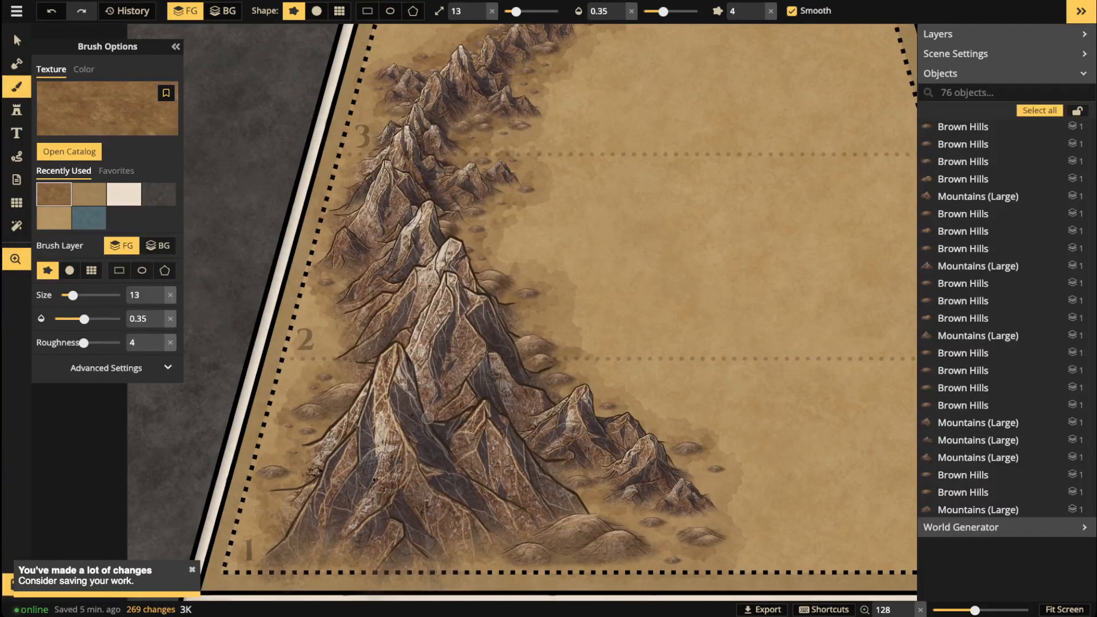
key(bracketleft)
key(bracketleft)
key(bracketleft)
key(bracketleft)
key(bracketleft)
key(bracketleft)
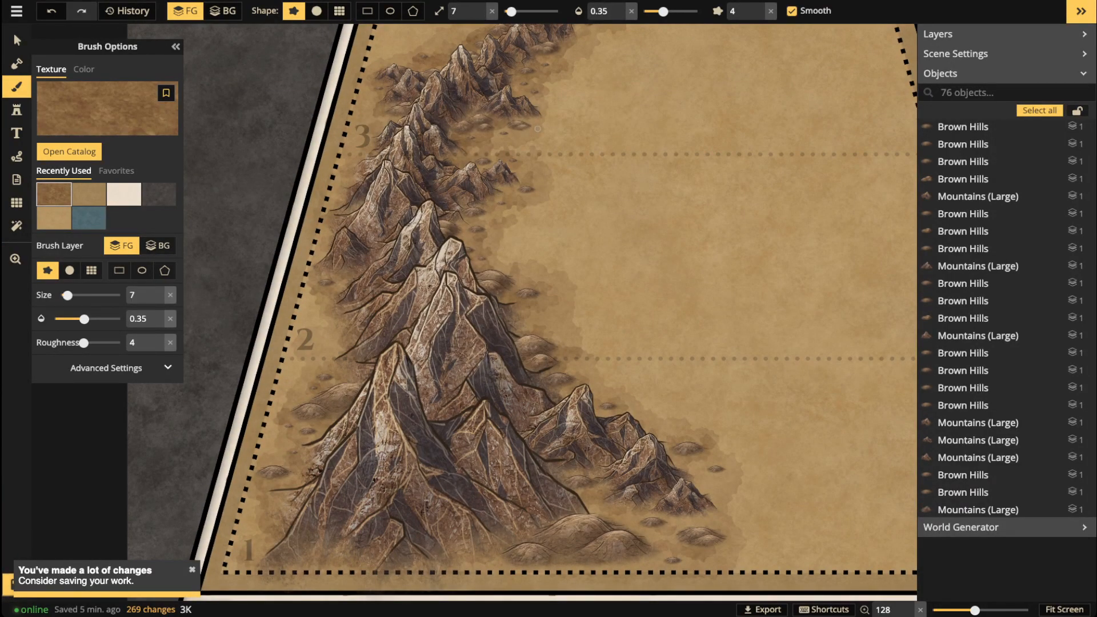
scroll(535, 129, up, 4)
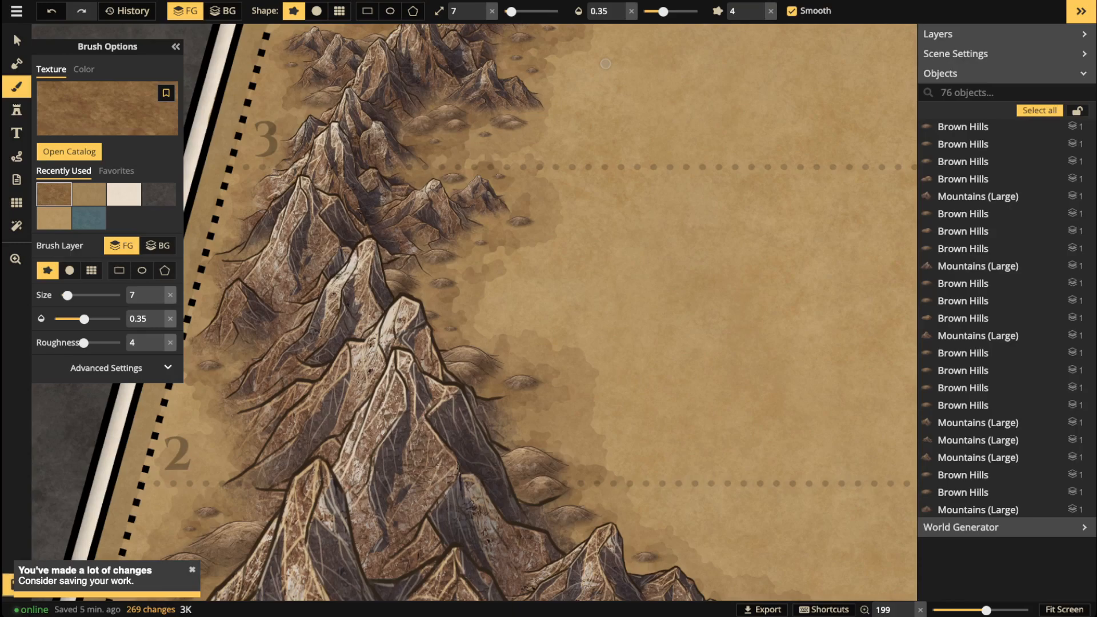
Step: Trace the painted ground's outer edge with a yellow dotted path from the horizon past section 2, and delete the path
click(17, 156)
scroll(492, 213, down, 2)
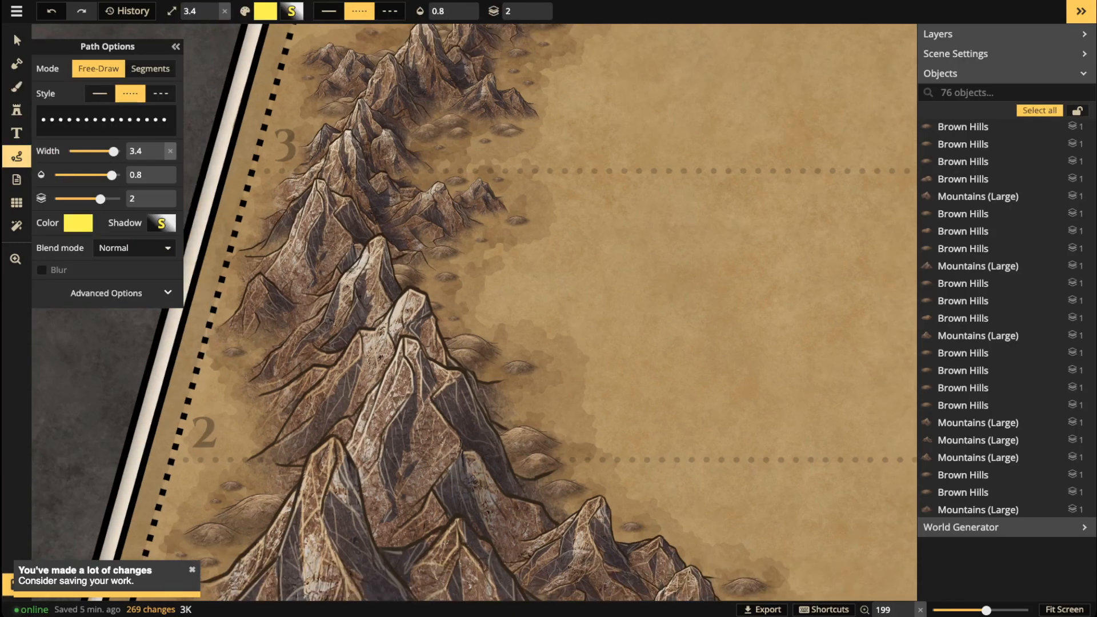
scroll(491, 212, down, 1)
drag(491, 212, 451, 338)
mouse_move(590, 116)
mouse_down()
mouse_move(597, 143)
mouse_move(555, 161)
mouse_move(557, 178)
mouse_move(510, 212)
mouse_move(456, 369)
mouse_move(437, 378)
mouse_move(448, 426)
mouse_move(500, 431)
mouse_move(532, 465)
mouse_move(528, 505)
mouse_move(568, 585)
mouse_up()
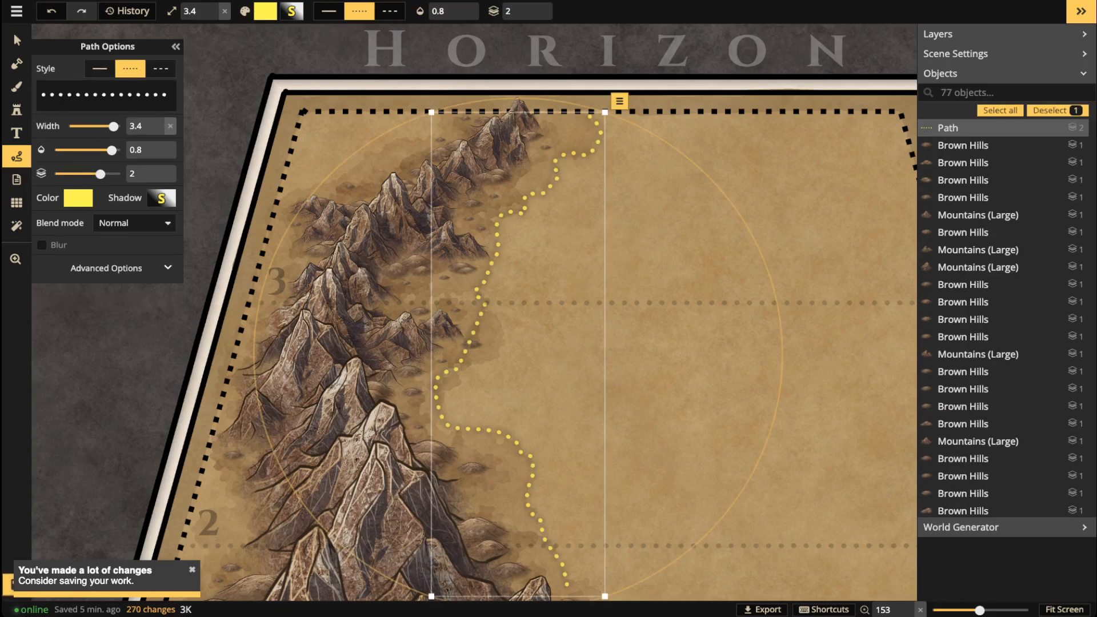
key(Delete)
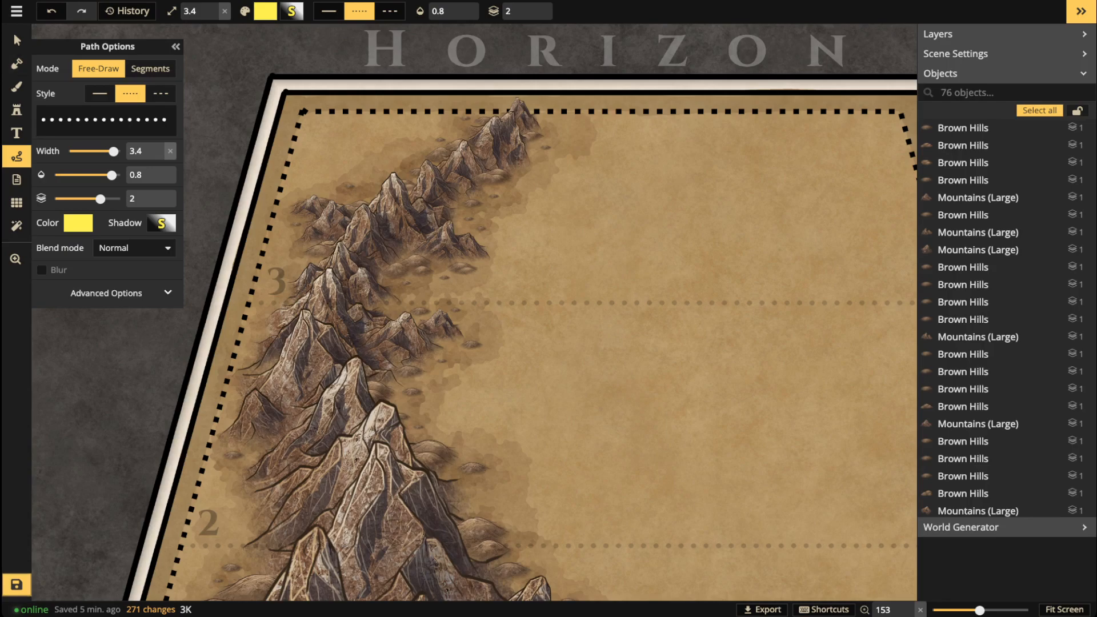
Step: Paint small patches of the brown ground texture along the mountain range's outer edge through sections 3 and 2, with brush size 7
click(17, 64)
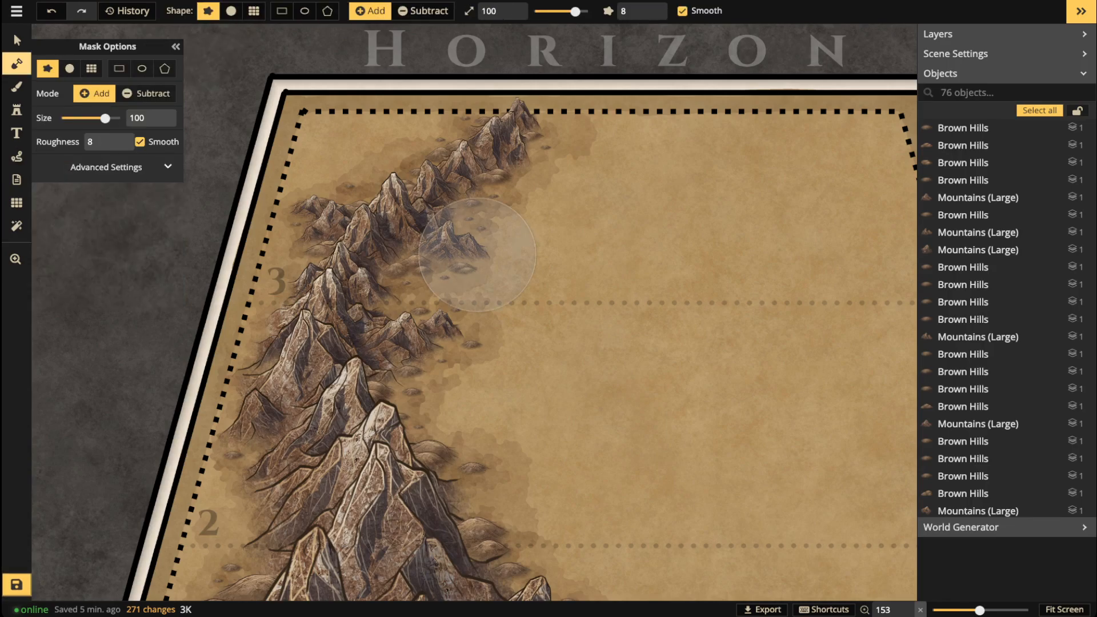
scroll(477, 255, down, 10)
key(b)
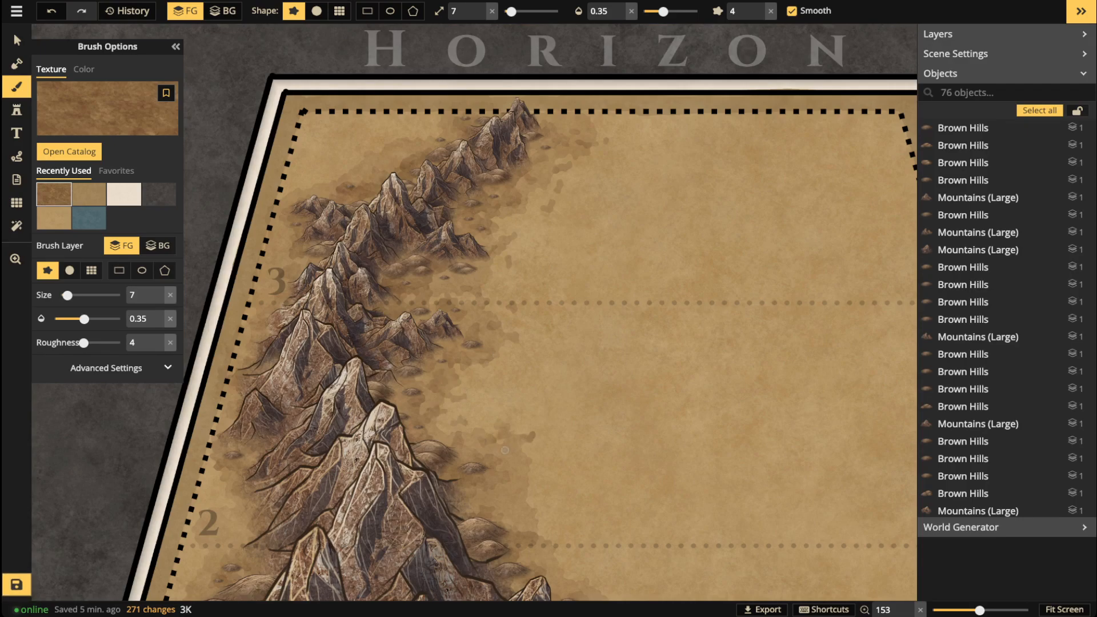
drag(508, 451, 662, 309)
drag(378, 359, 423, 206)
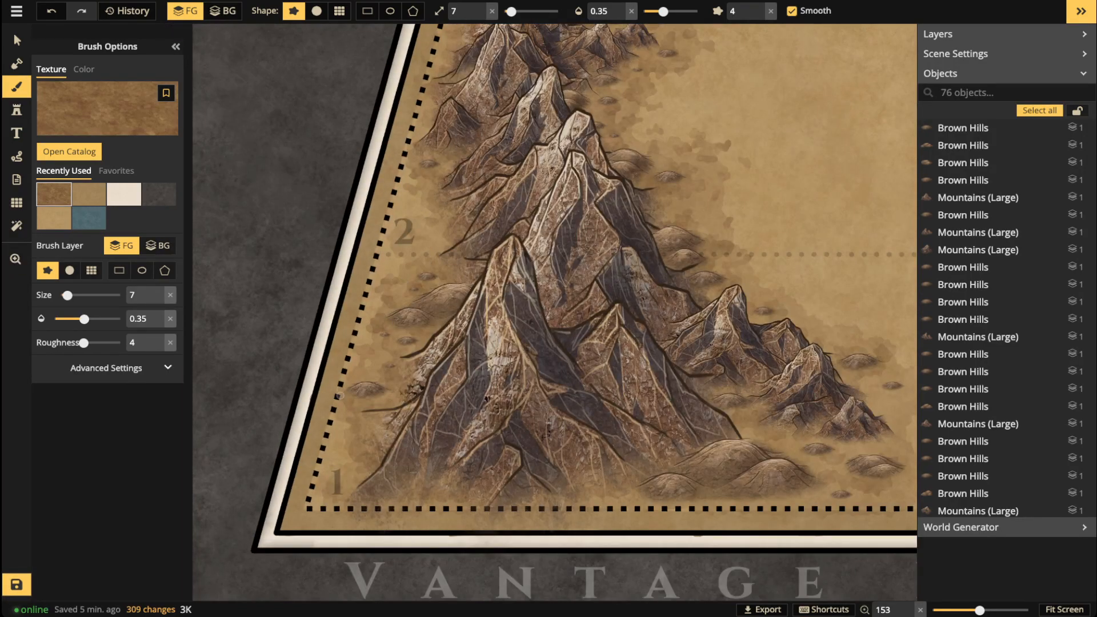
Step: Paint the same fine brown patches around the foreground foothills near the vantage point and along the remaining ground edge toward the horizon
drag(719, 212, 549, 212)
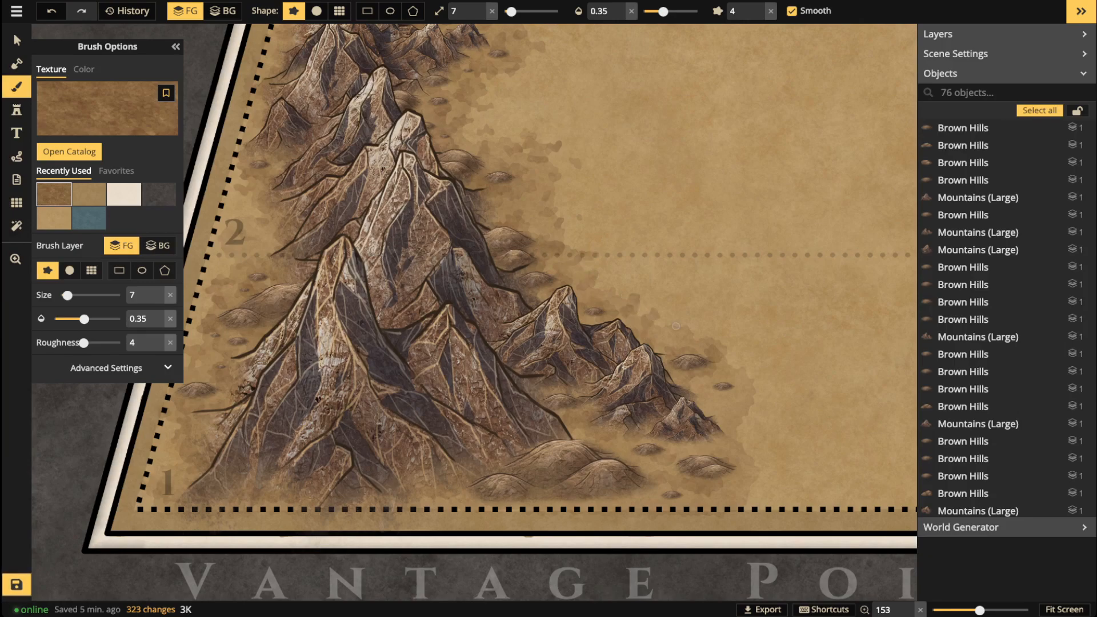
mouse_move(736, 348)
mouse_down()
mouse_move(743, 458)
mouse_move(784, 485)
mouse_move(709, 477)
mouse_move(731, 459)
mouse_up()
click(745, 432)
click(792, 429)
click(736, 416)
click(627, 454)
key(space)
drag(581, 164, 648, 392)
drag(488, 58, 477, 152)
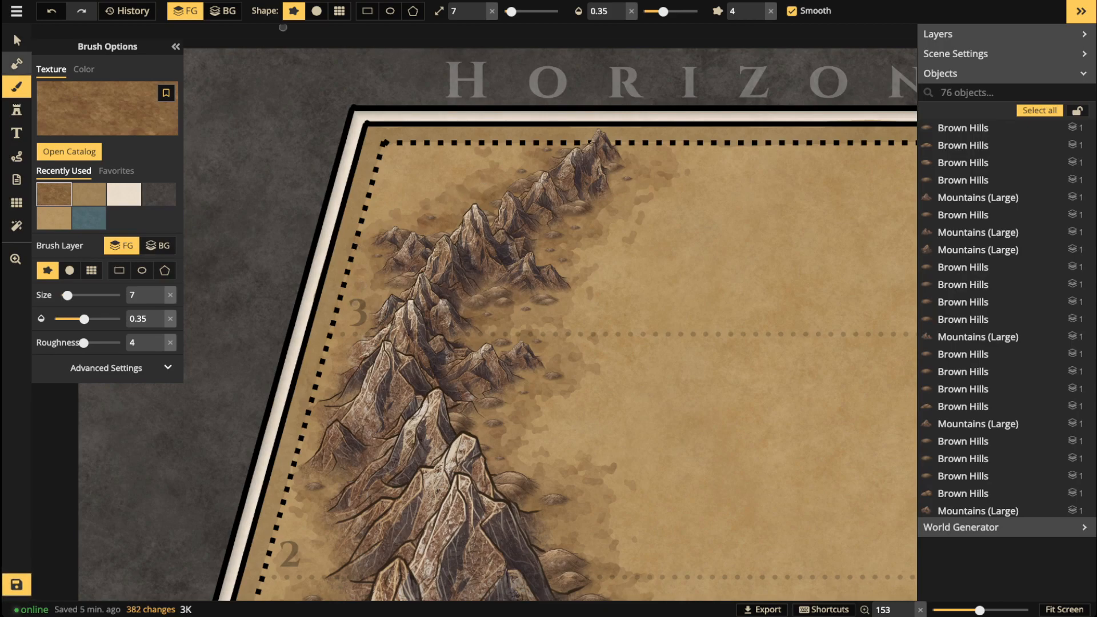
Step: Switch to the Select tool and save the map
click(16, 38)
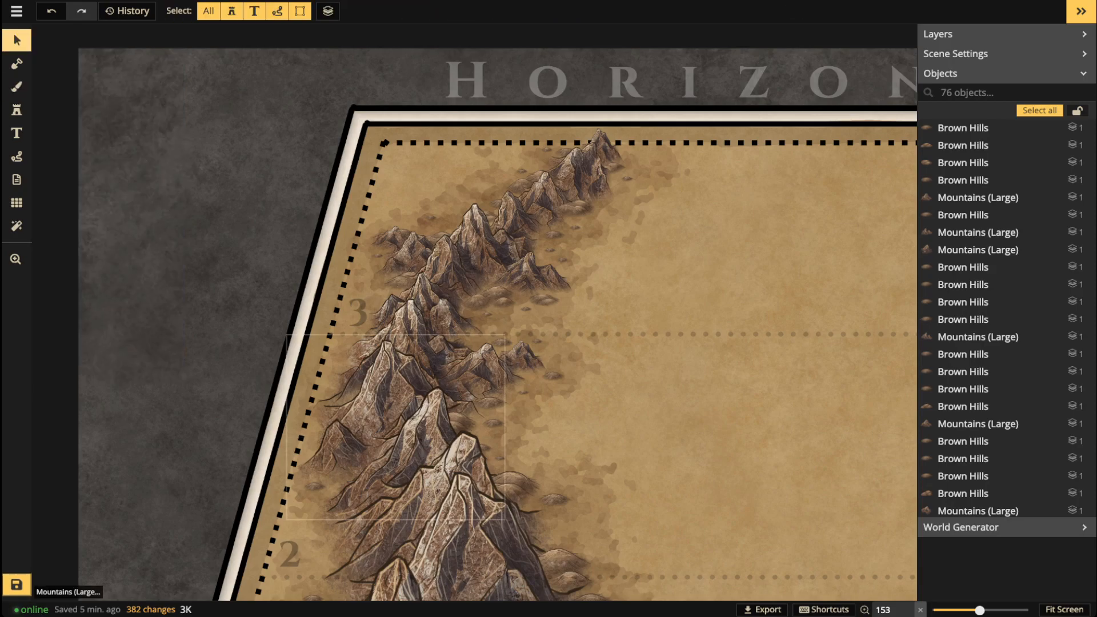
scroll(304, 416, down, 3)
drag(407, 473, 338, 396)
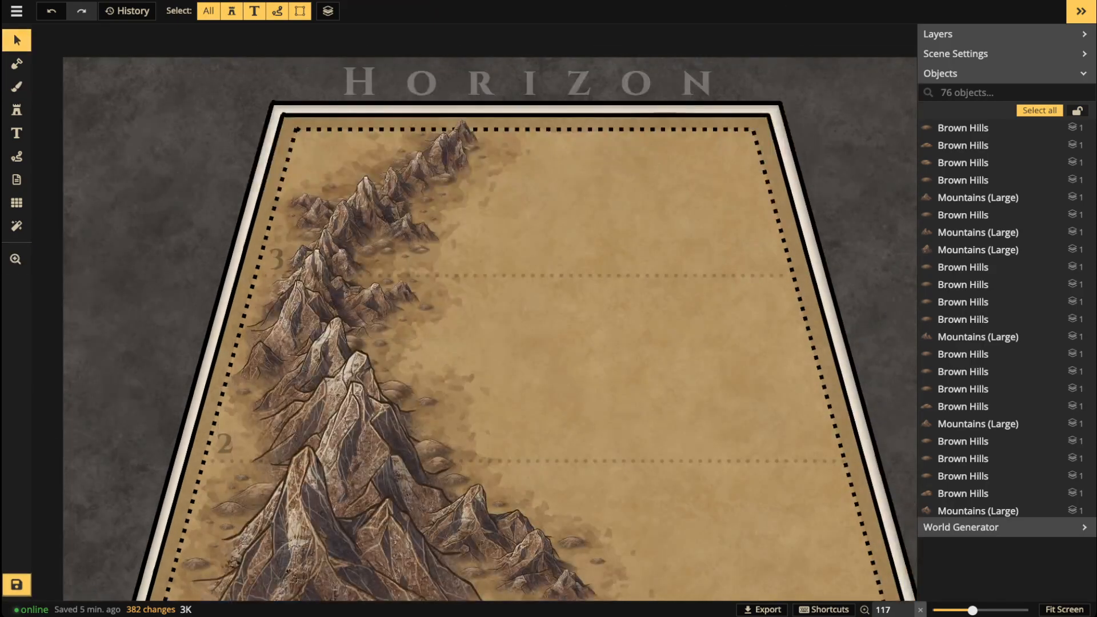
key(ctrl+s)
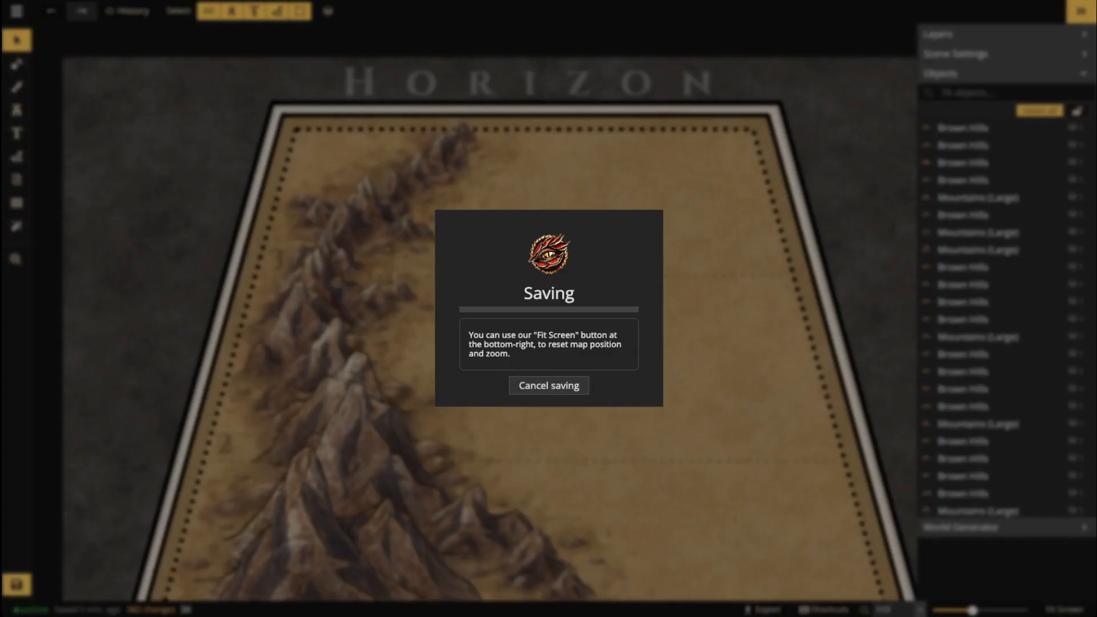
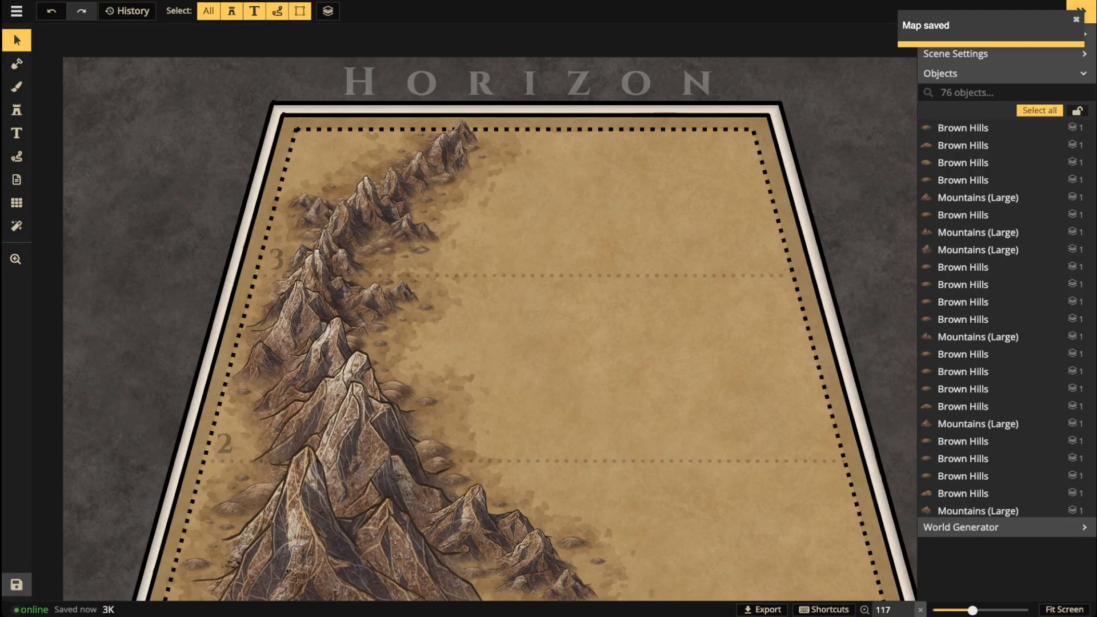
Step: Filter the map's objects by "mountains" and select all the matching stamps
scroll(194, 308, down, 2)
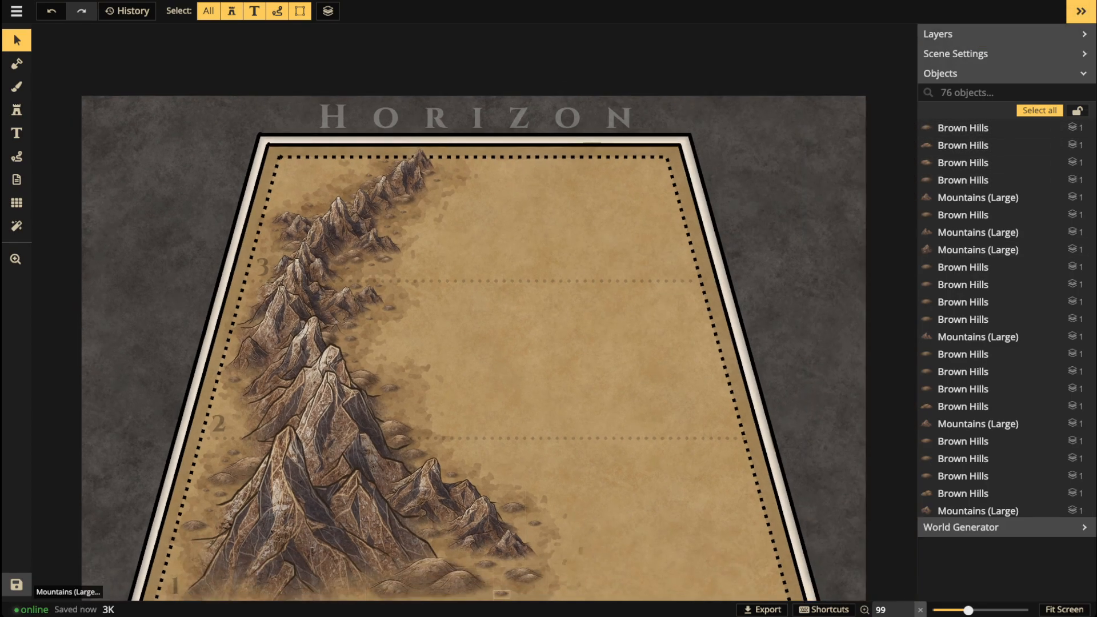
click(971, 91)
text(mountains)
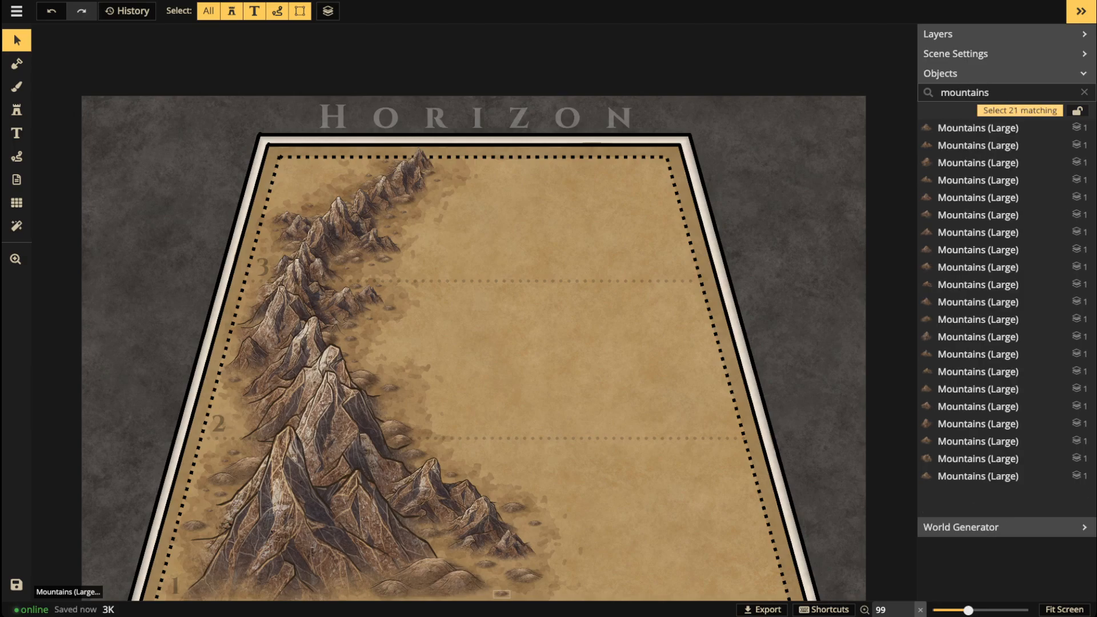
click(1020, 111)
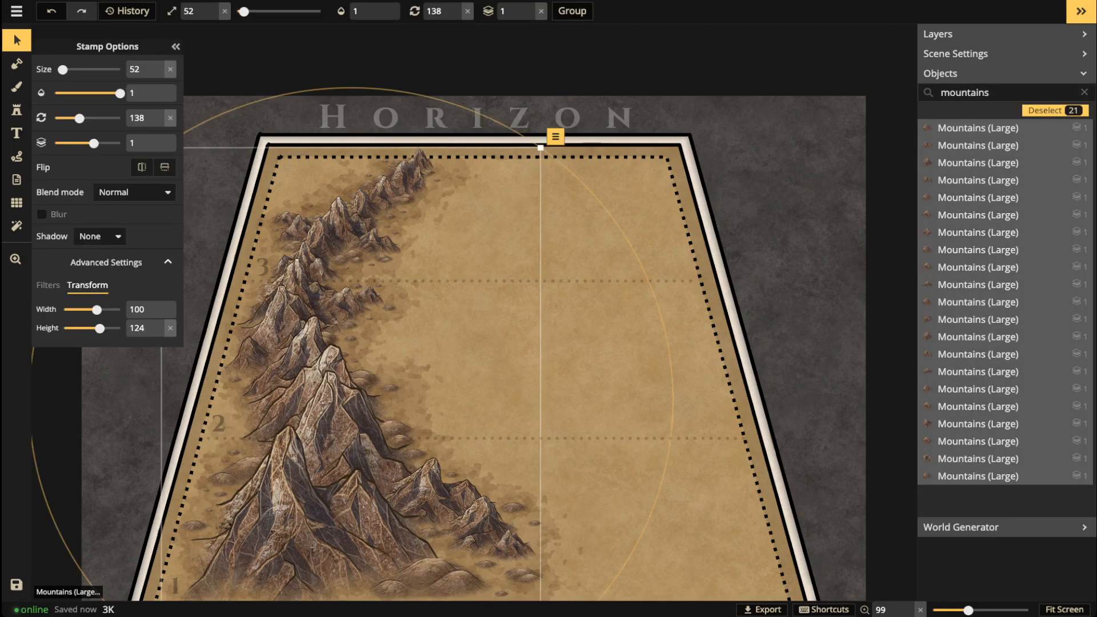
scroll(390, 247, down, 1)
drag(389, 247, 543, 234)
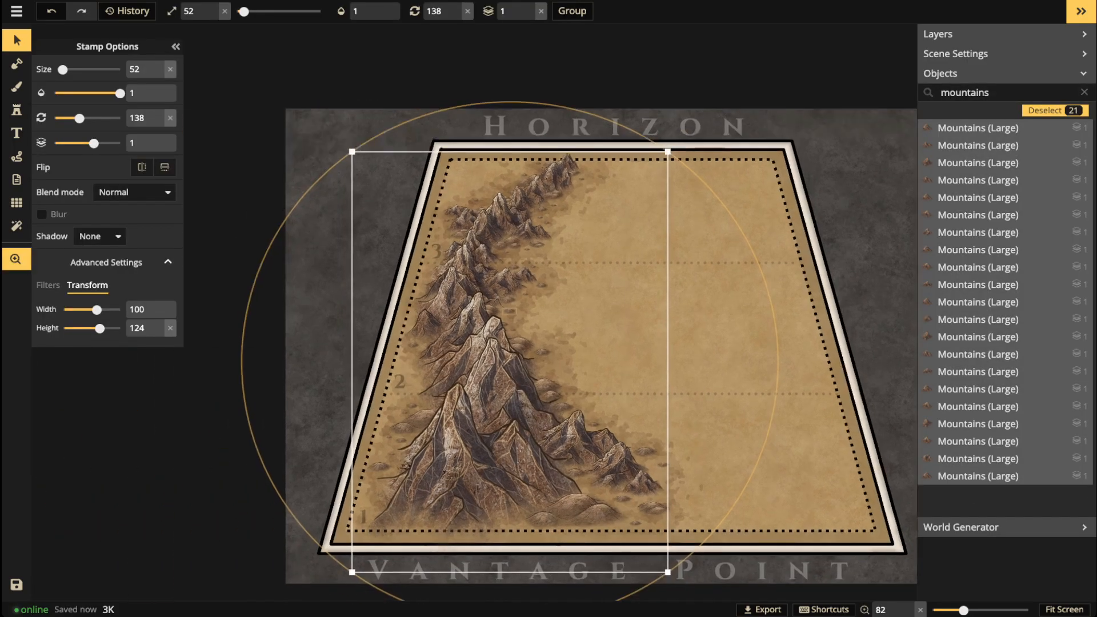
scroll(565, 330, up, 1)
scroll(574, 328, up, 1)
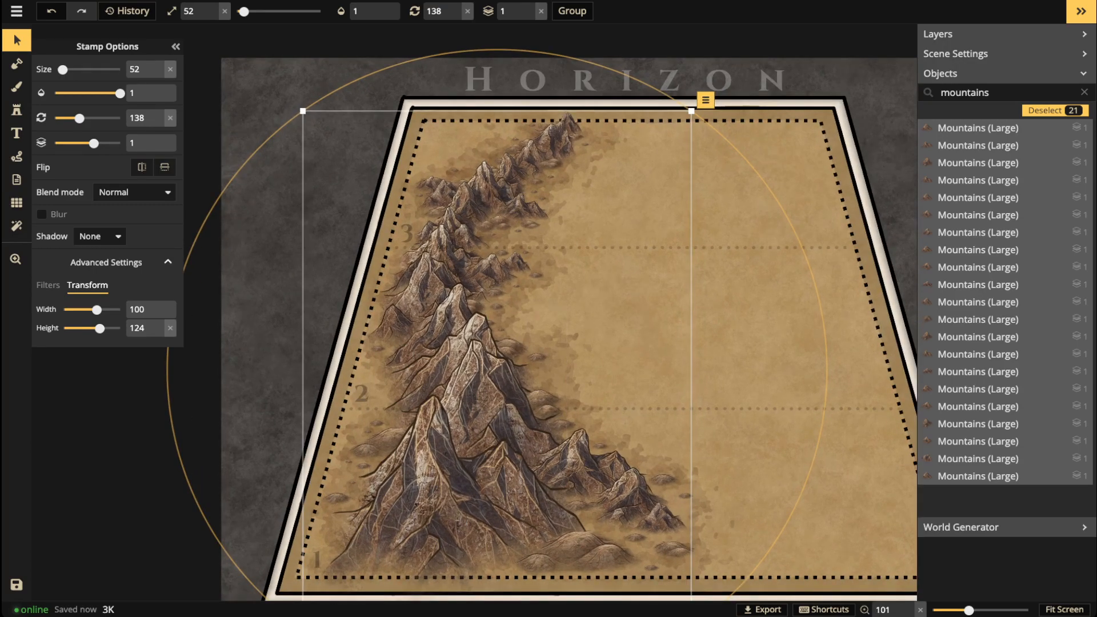
Step: Preview the Object shadow on the selected mountains and set the shadow back to None
click(100, 236)
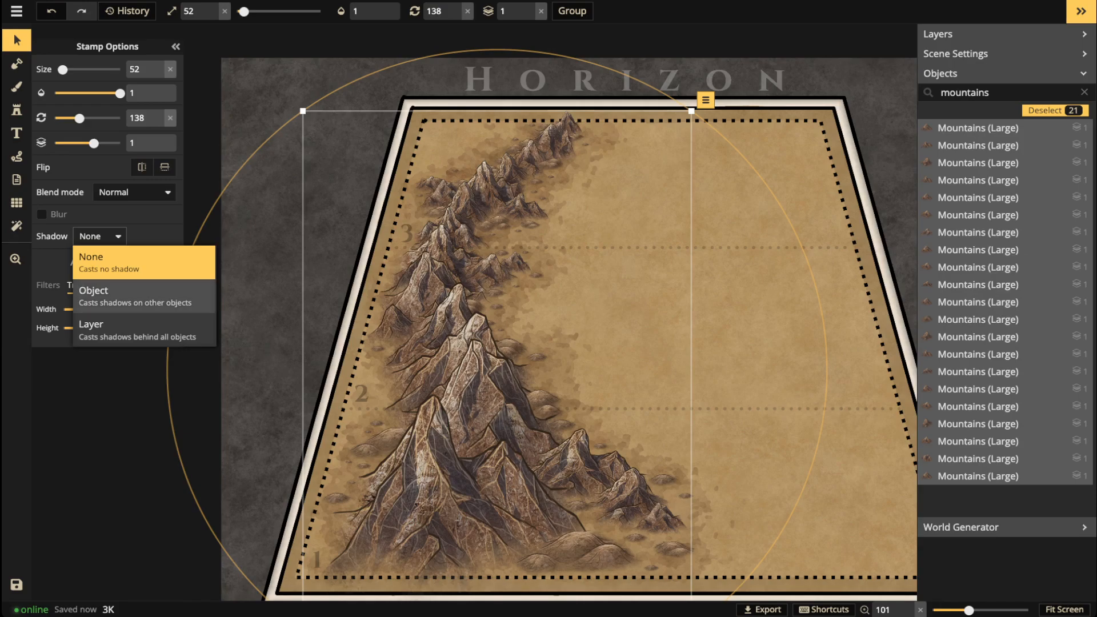
click(135, 296)
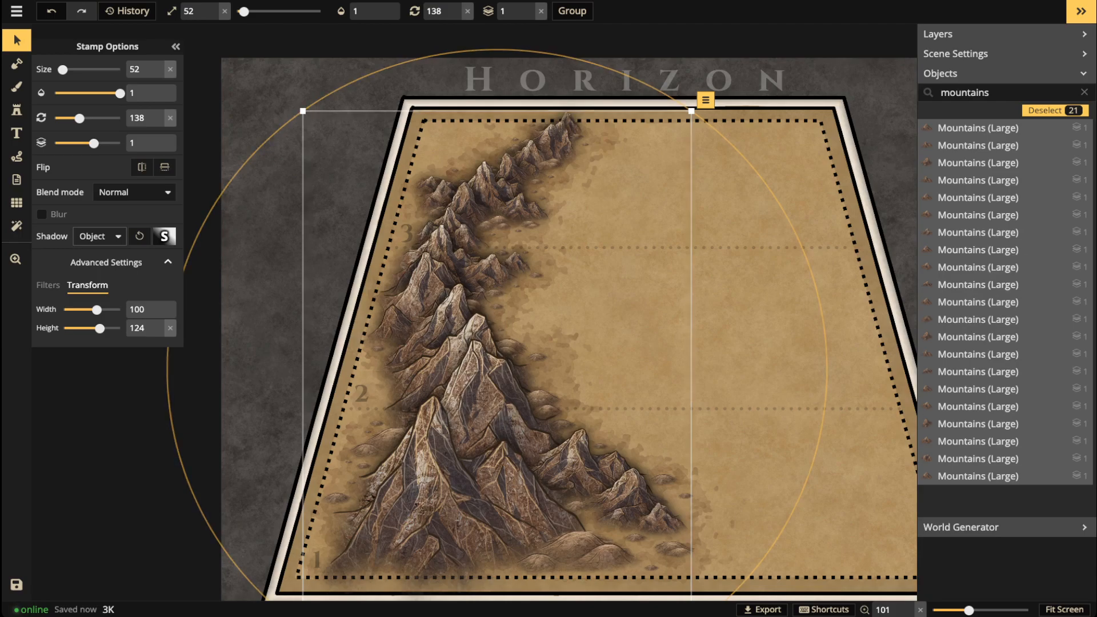
click(98, 236)
click(86, 253)
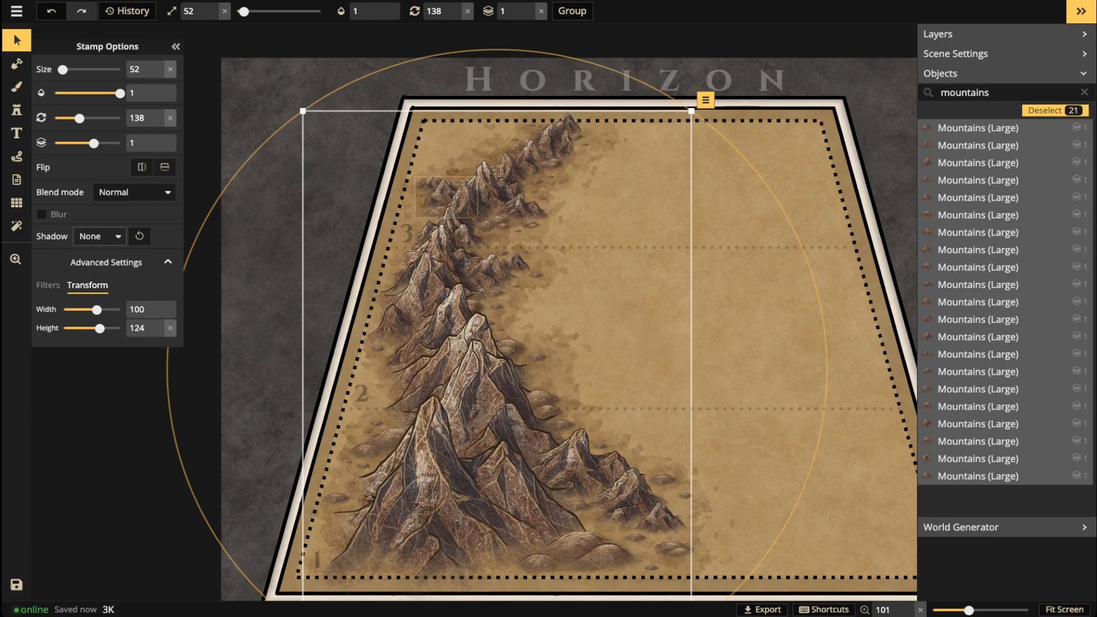
click(133, 192)
click(134, 192)
Step: Give the selected mountains a black Object shadow with blur 8.6, horizontal offset 10 and alpha 47
click(98, 236)
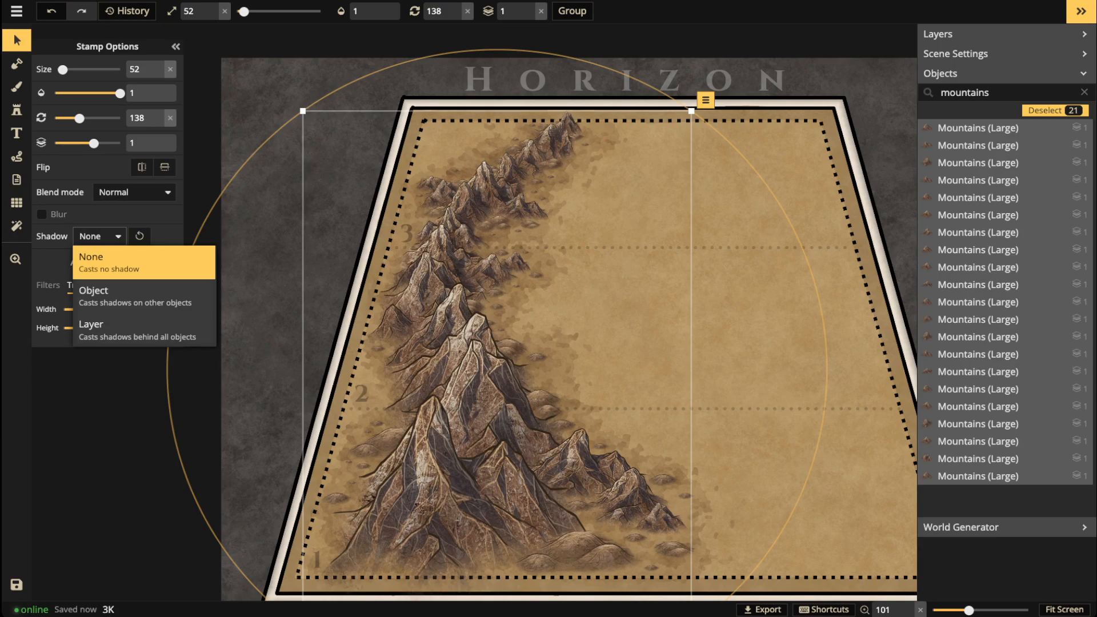
click(135, 296)
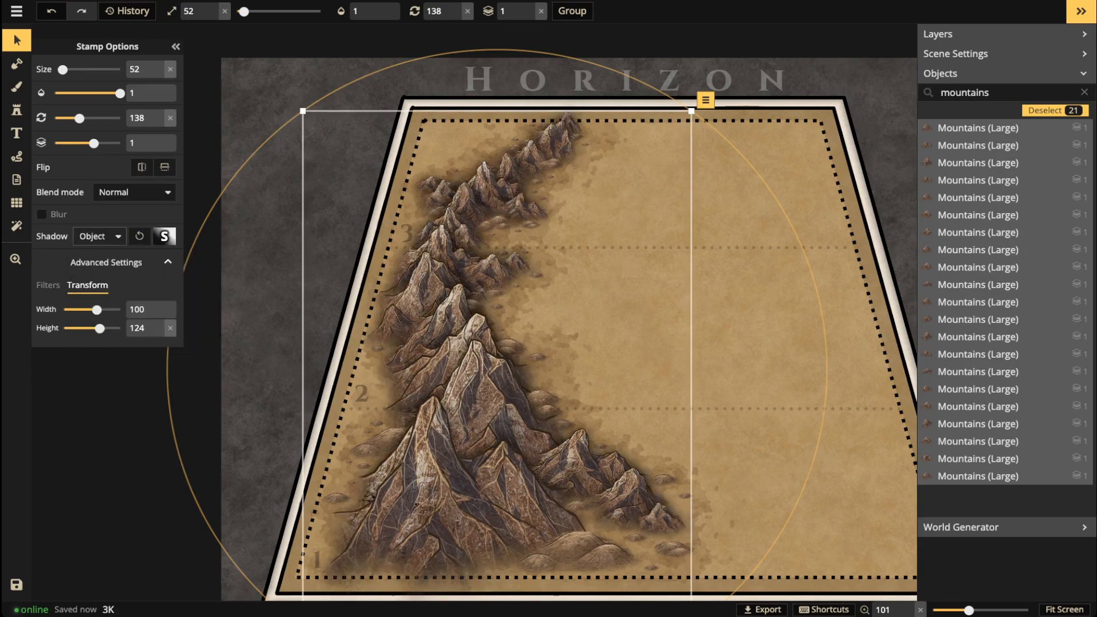
click(164, 236)
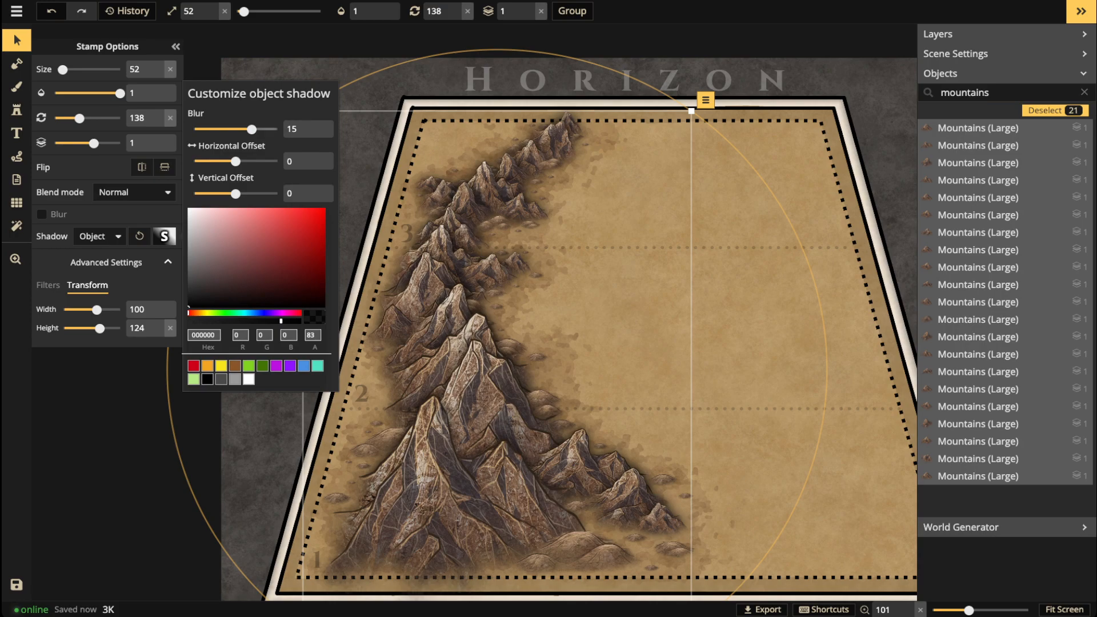
drag(252, 129, 240, 129)
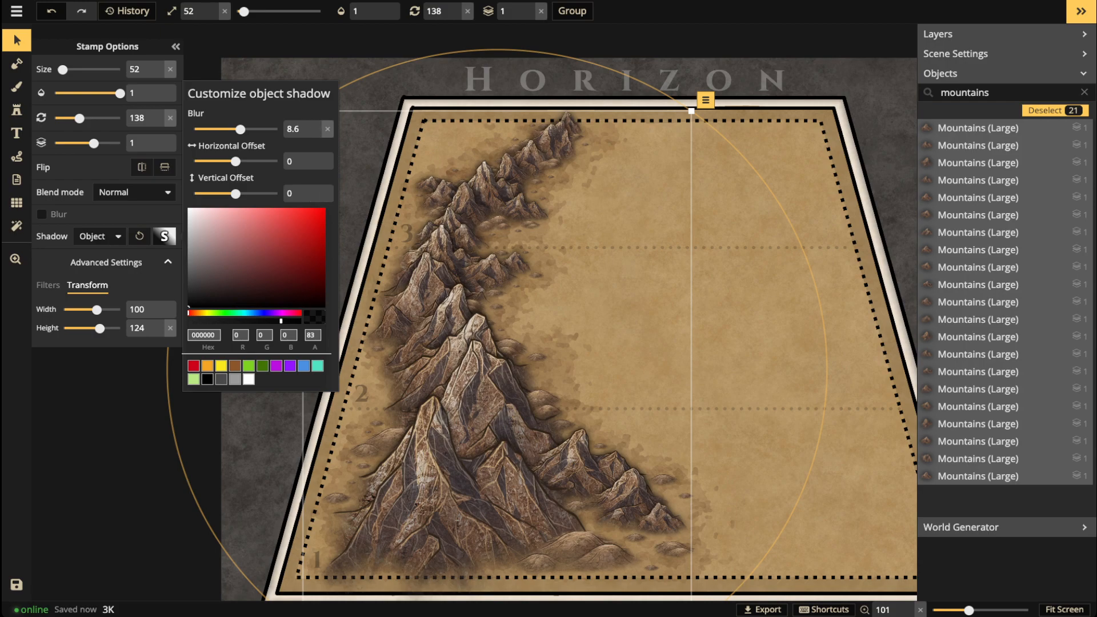
drag(236, 161, 252, 161)
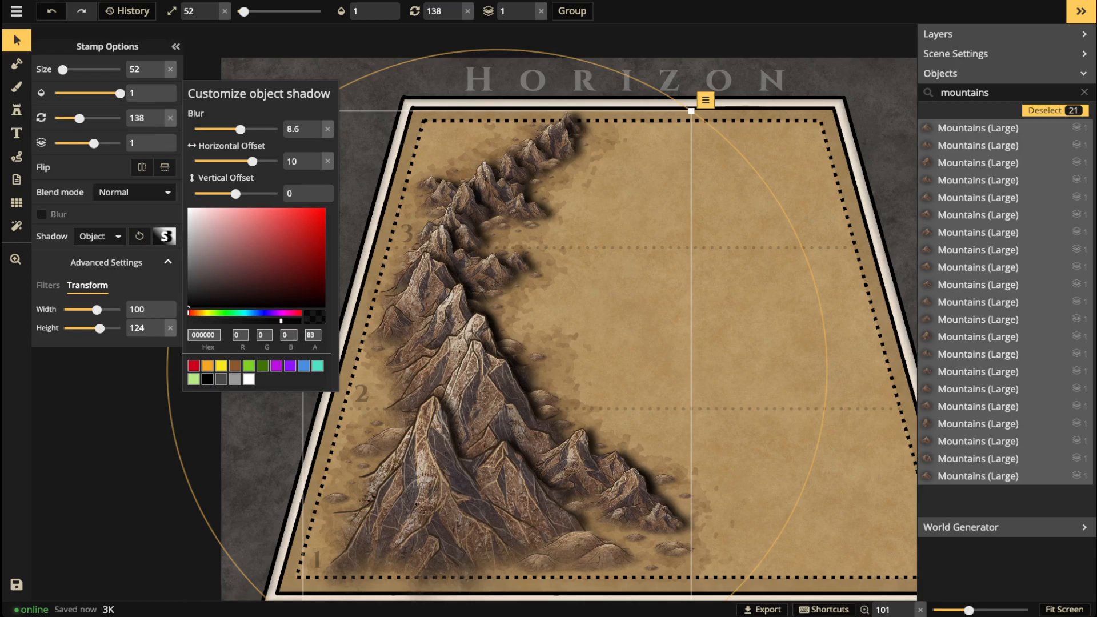
drag(281, 321, 252, 321)
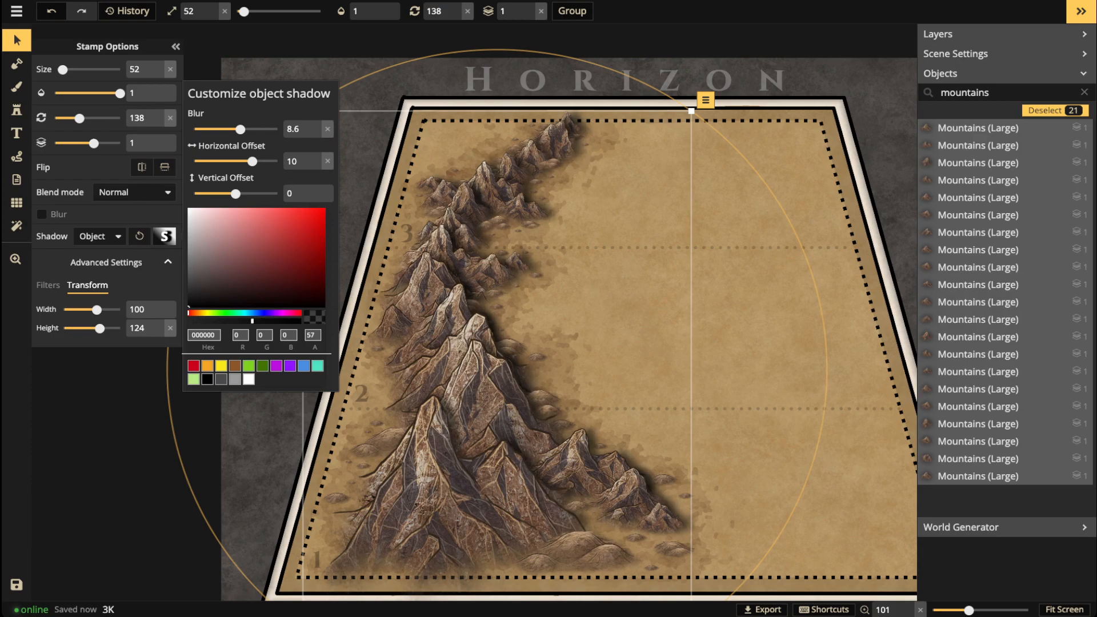
drag(252, 321, 240, 321)
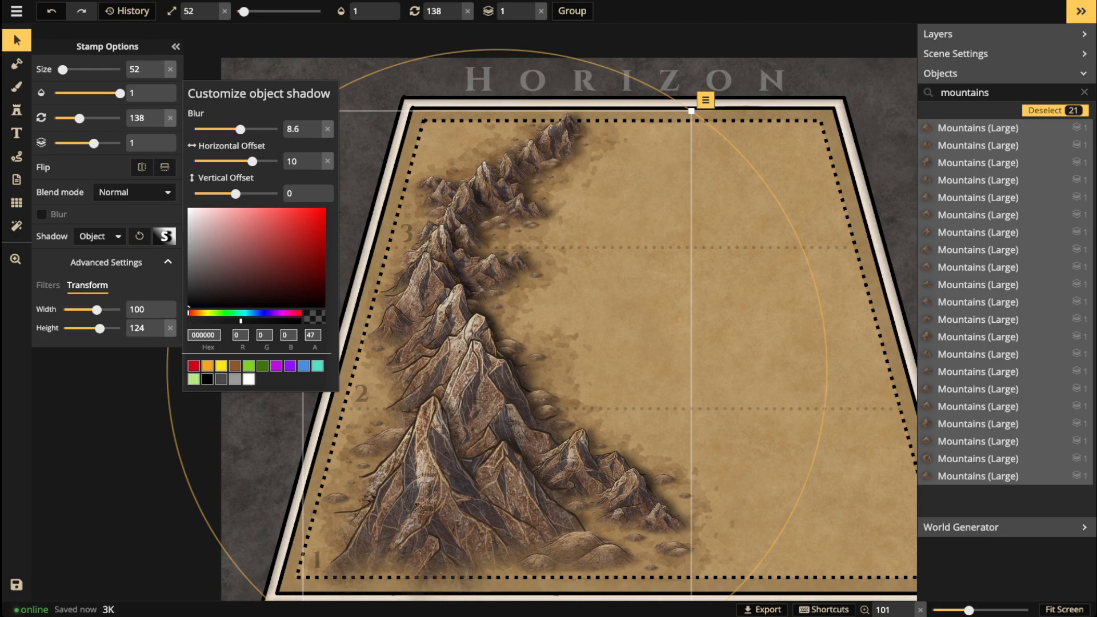
Step: Change the mountains' shadow color to white (FFFFFF), reset its horizontal offset to 0 and set its blur to 28
click(248, 379)
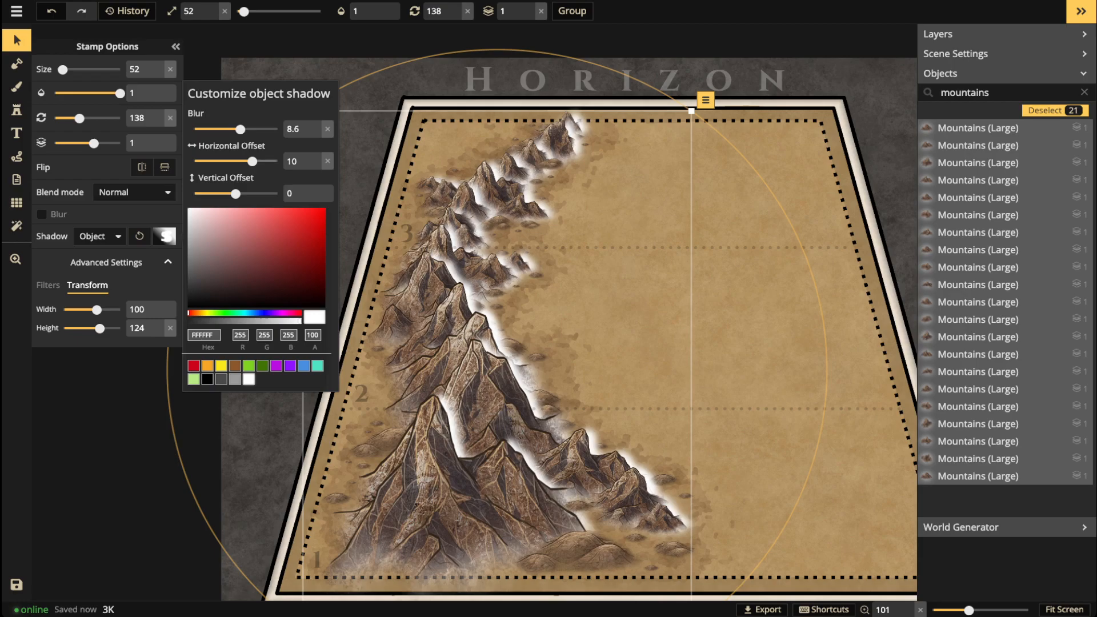
click(326, 161)
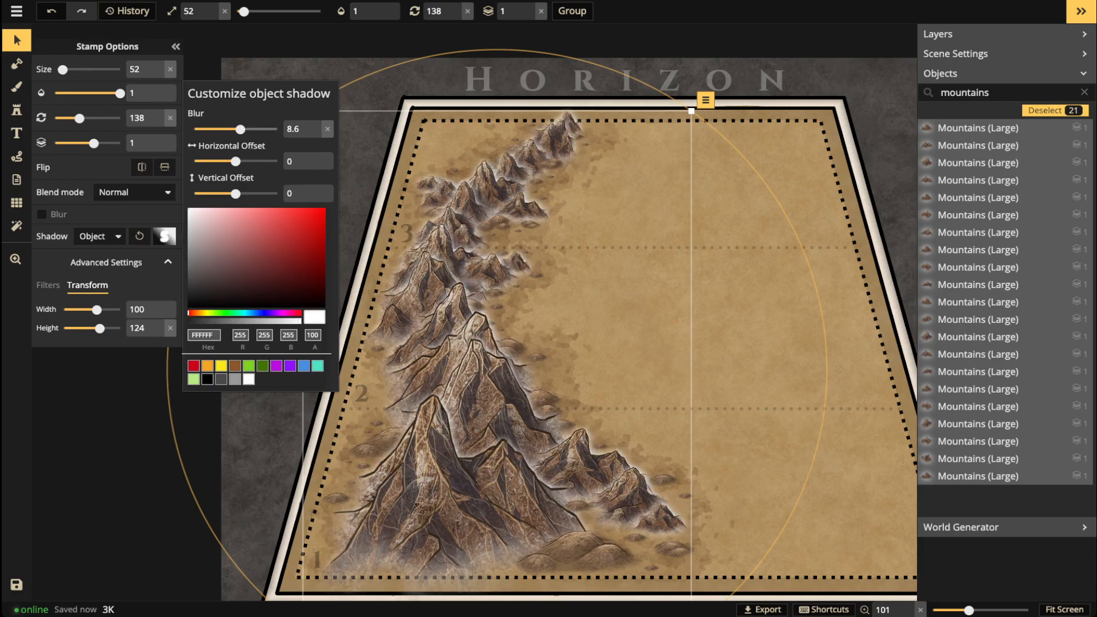
drag(241, 129, 254, 129)
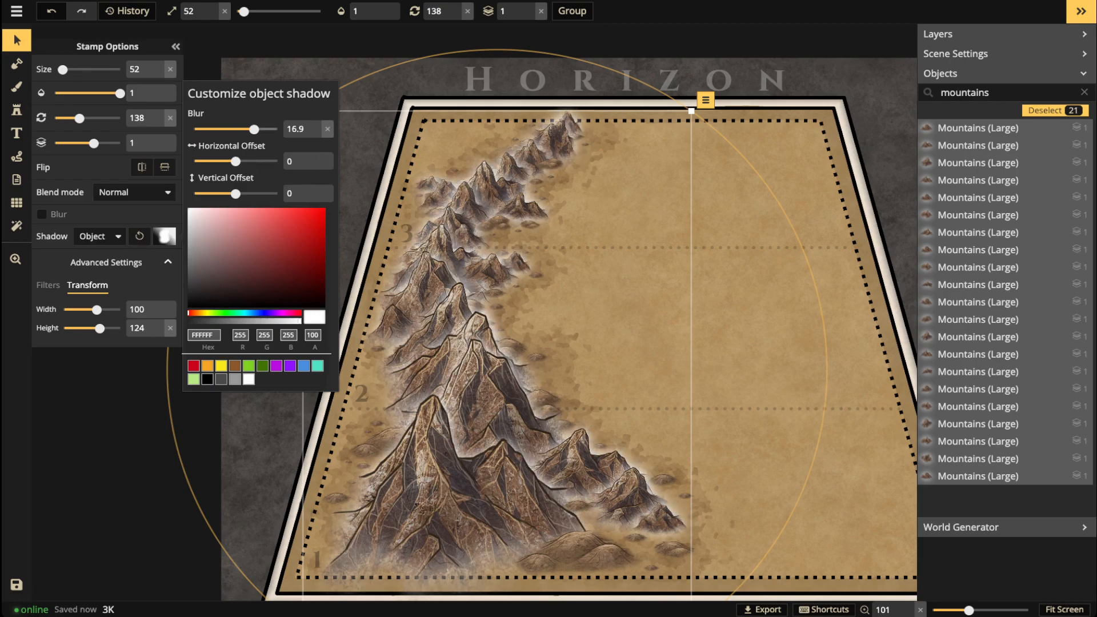
drag(254, 129, 264, 129)
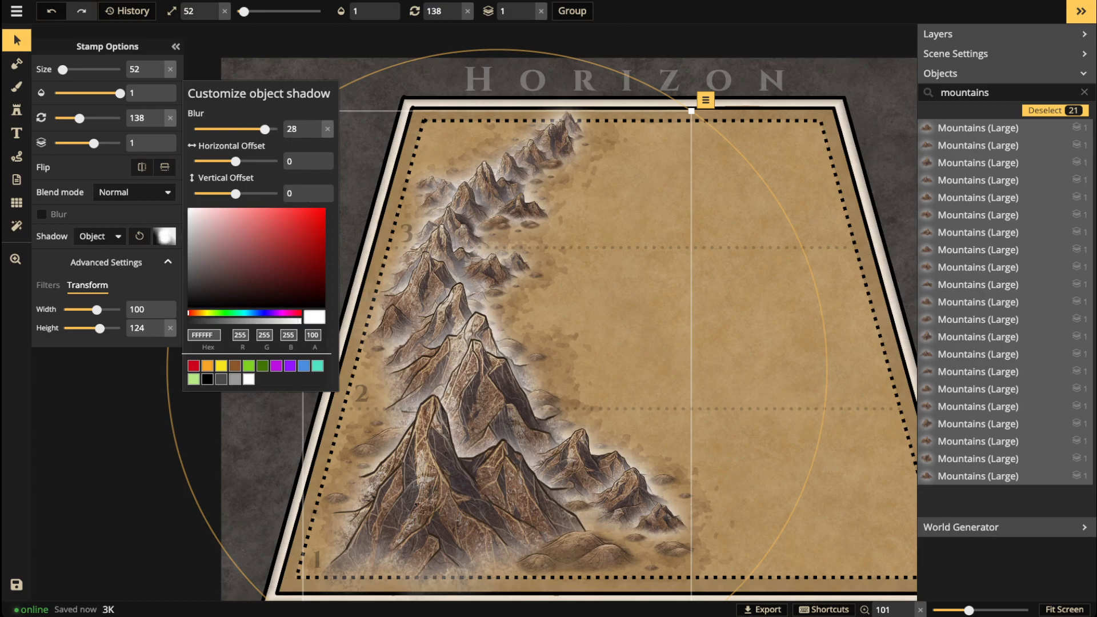
Step: Set the white shadow's vertical offset to -16.4, blur to 50 and alpha to 71, and deselect the mountains
drag(235, 194, 224, 194)
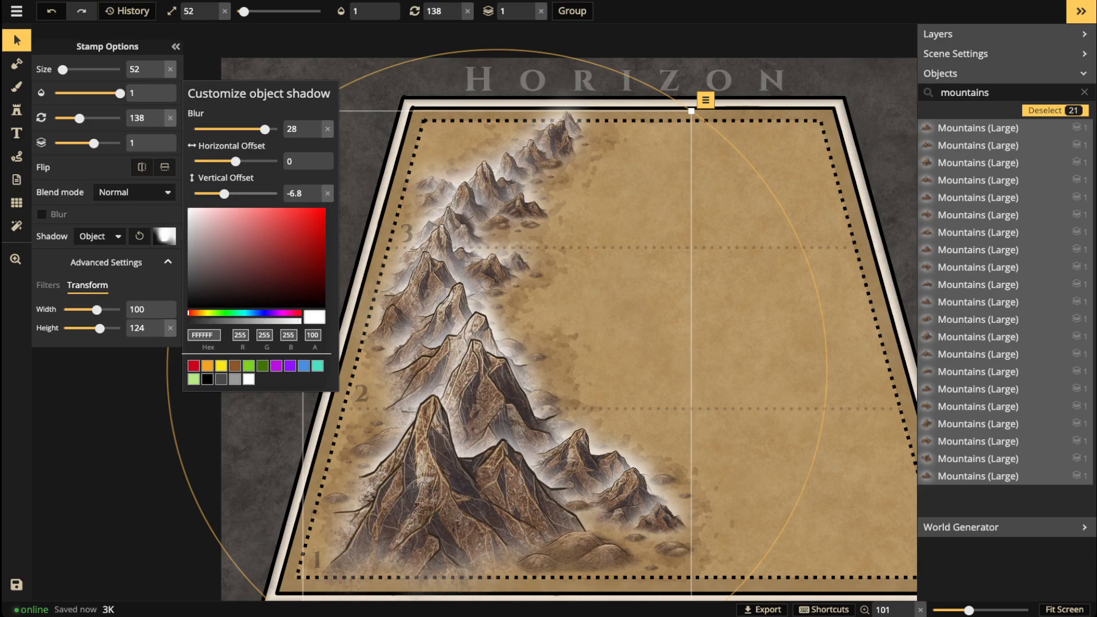
drag(224, 193, 208, 194)
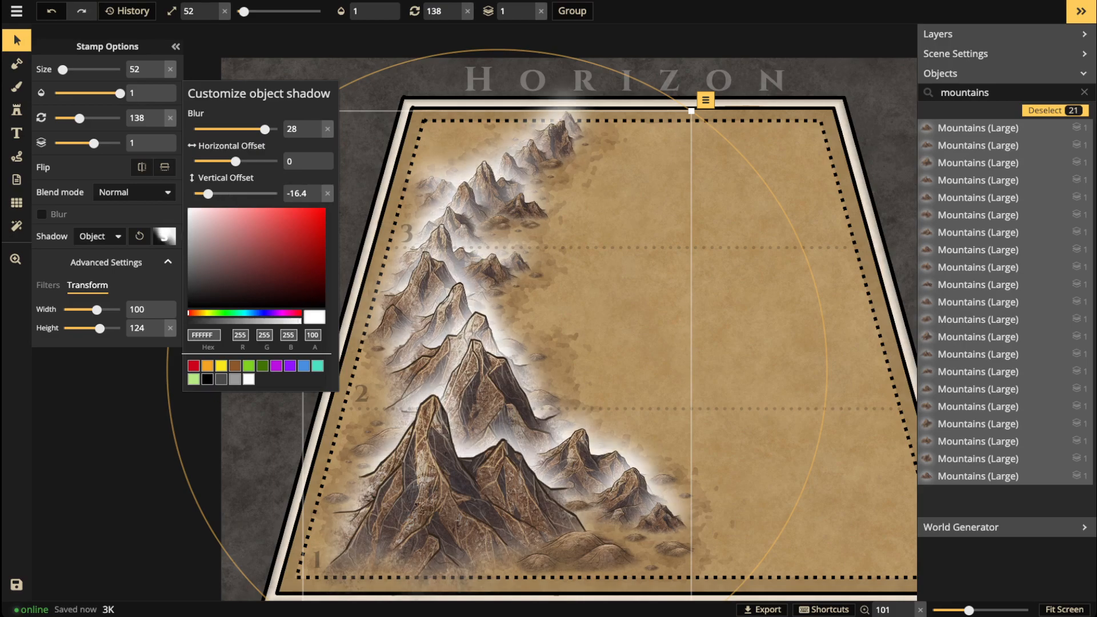
click(264, 321)
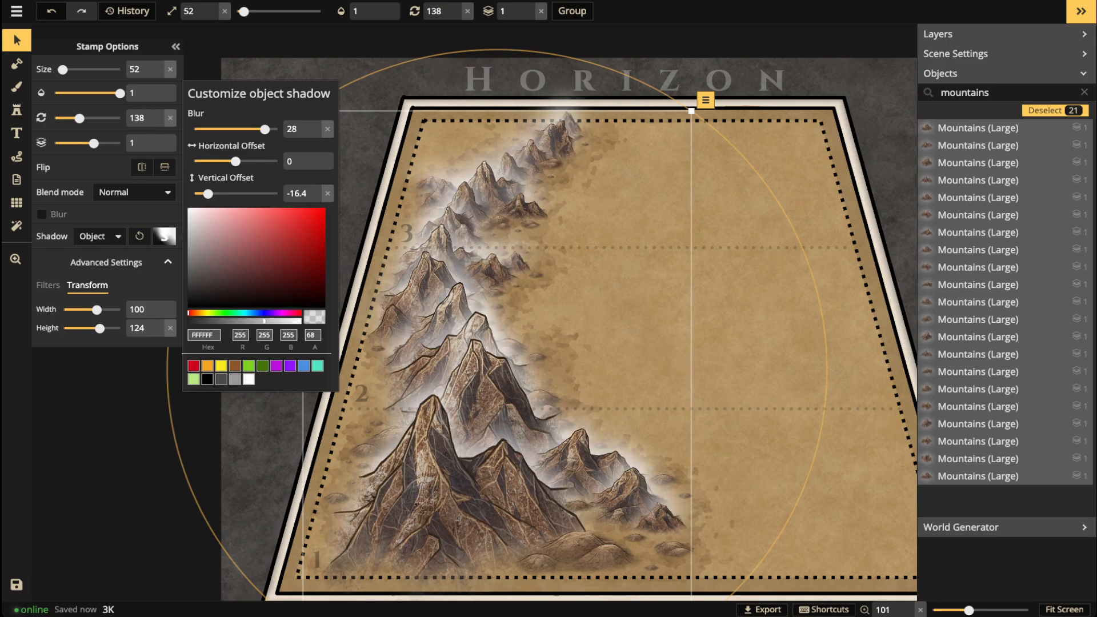
drag(264, 321, 250, 321)
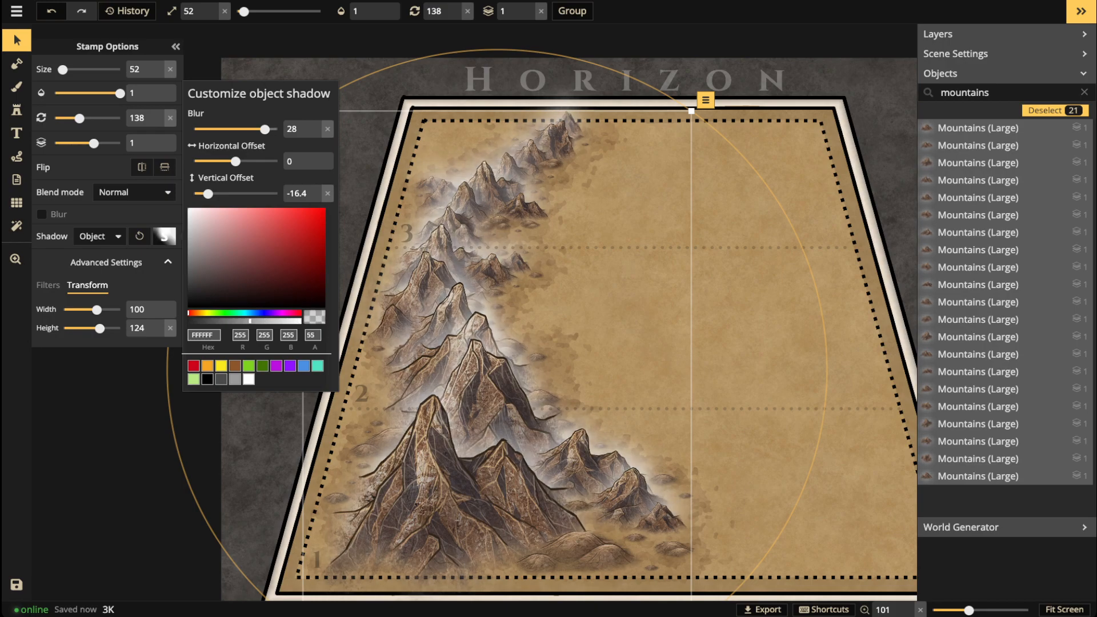
drag(264, 129, 278, 129)
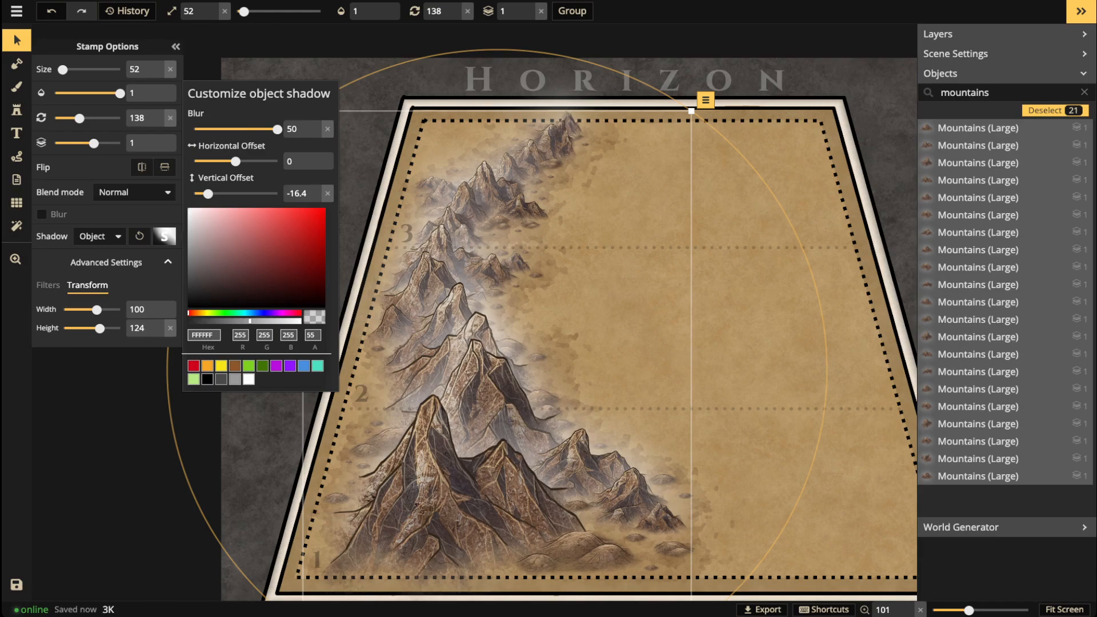
drag(250, 321, 268, 321)
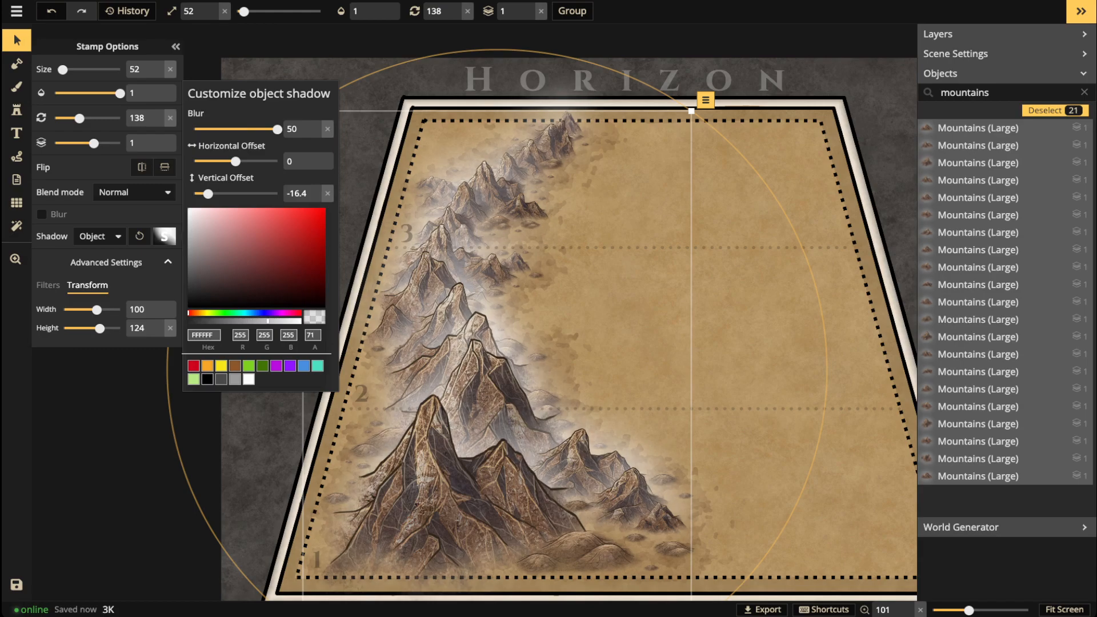
key(Escape)
scroll(496, 323, down, 5)
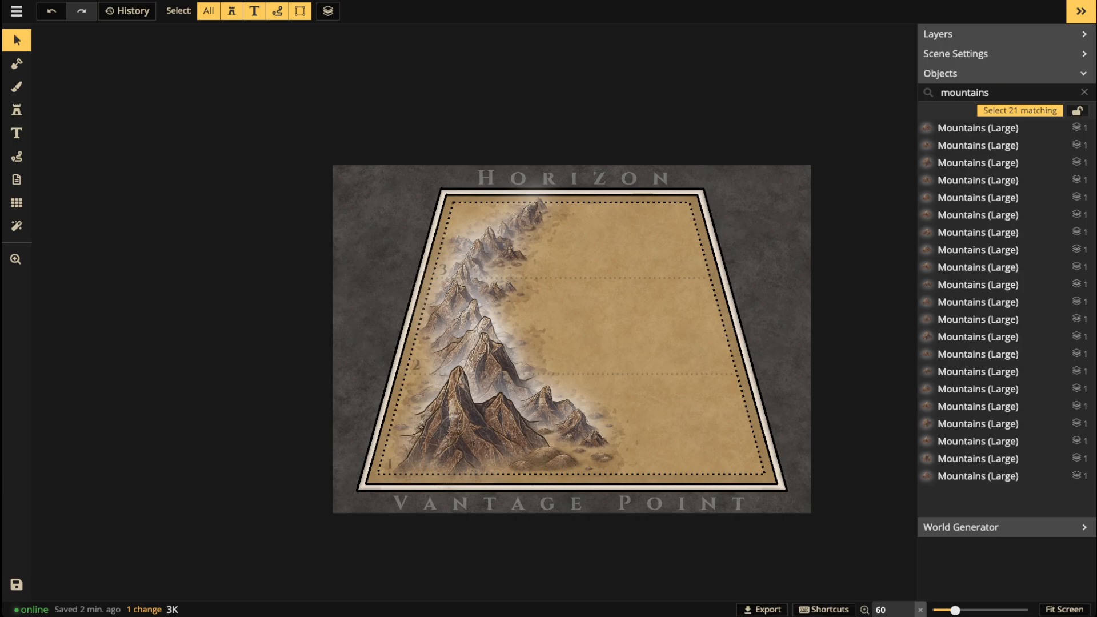
scroll(572, 338, up, 5)
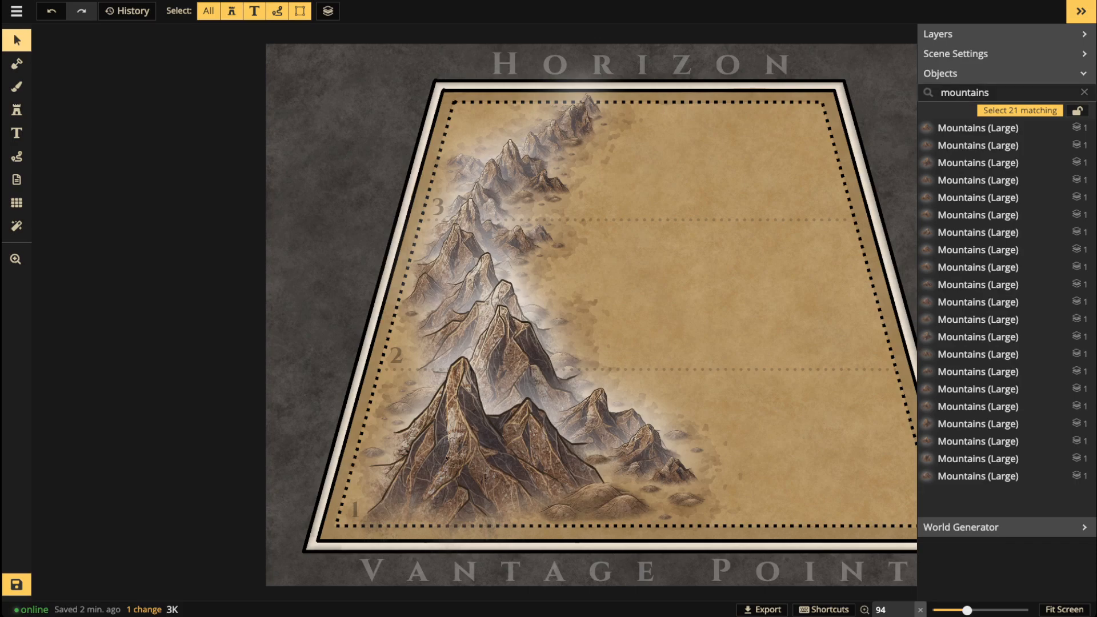
Step: Select all objects matching the mountains search and set their shadow to None
click(1020, 111)
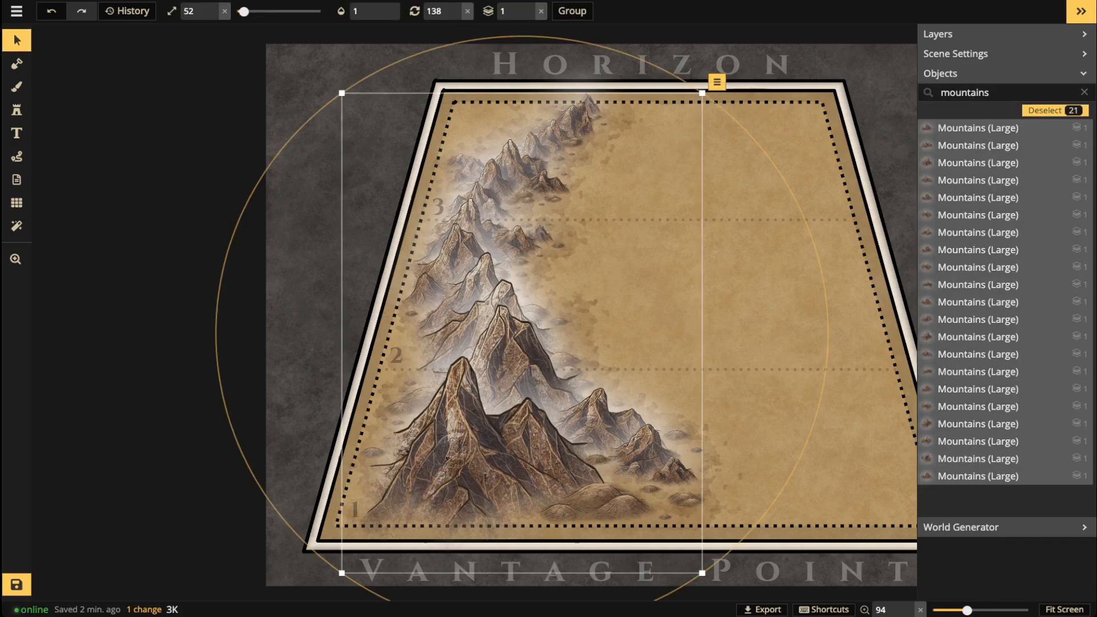
click(16, 40)
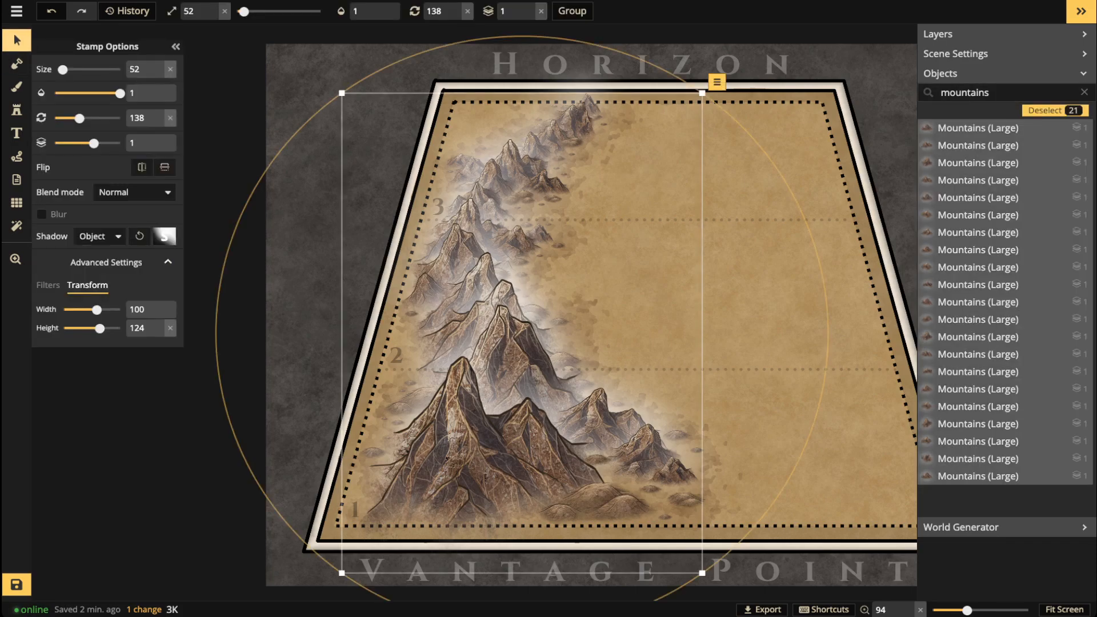
click(98, 236)
click(143, 262)
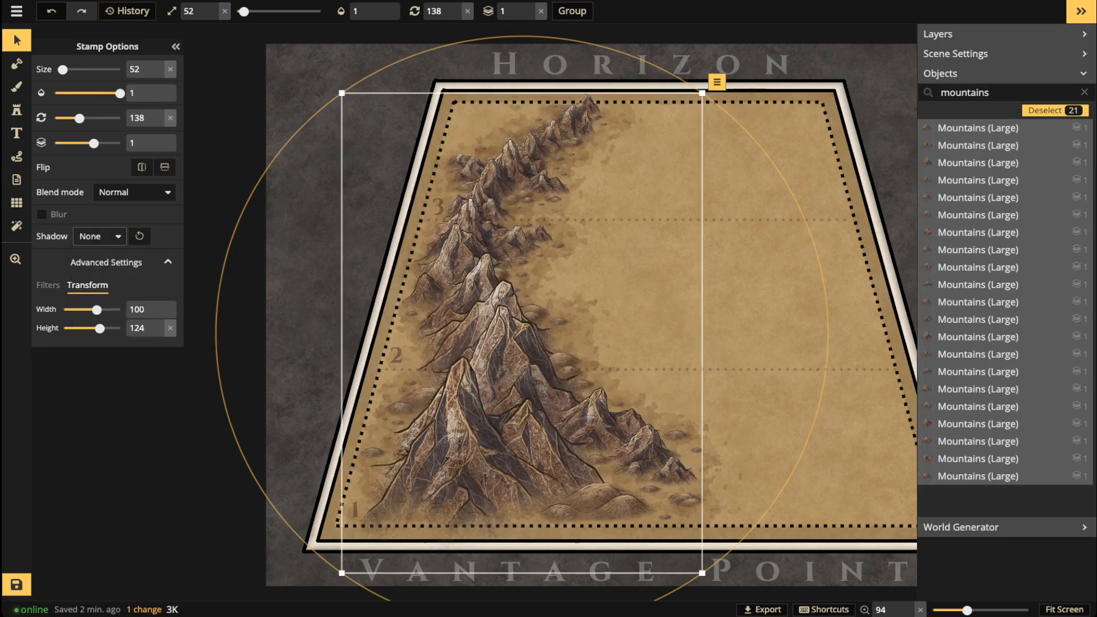
scroll(567, 158, down, 2)
click(99, 236)
key(Escape)
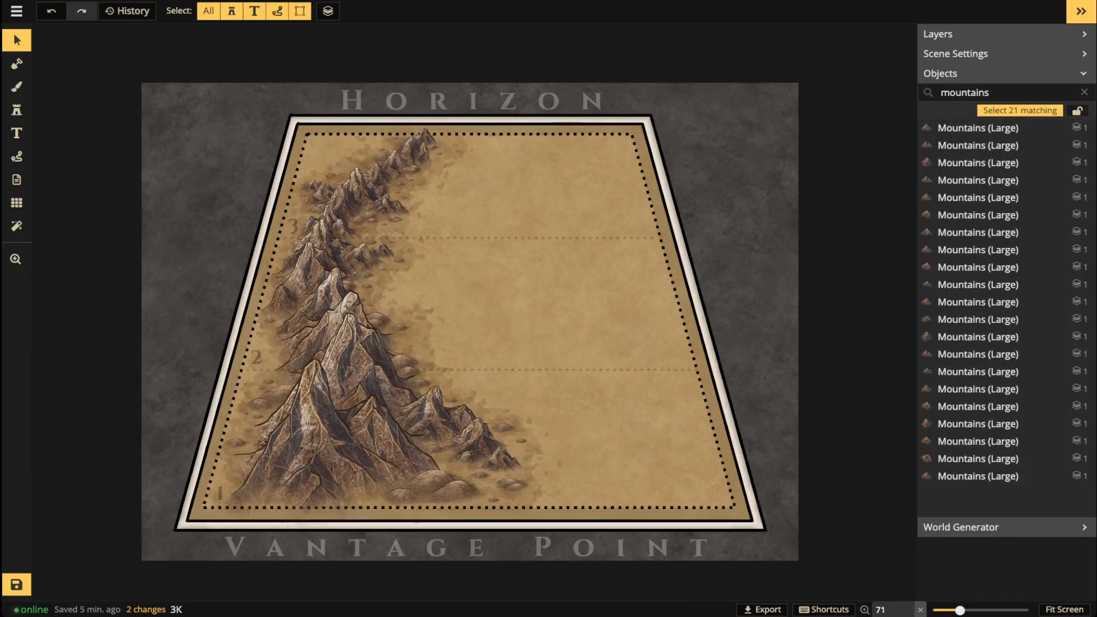
Step: Draw a winding solid free-draw path in blue 59A5FF on the empty land across the third-section dotted line
scroll(467, 218, up, 2)
drag(468, 218, 582, 188)
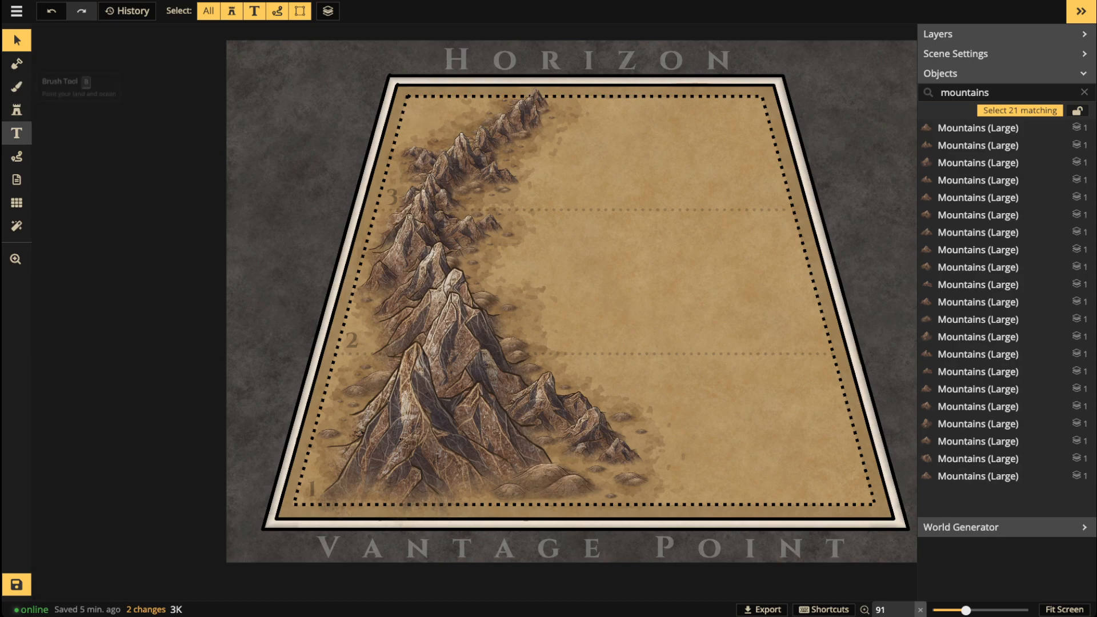
click(17, 156)
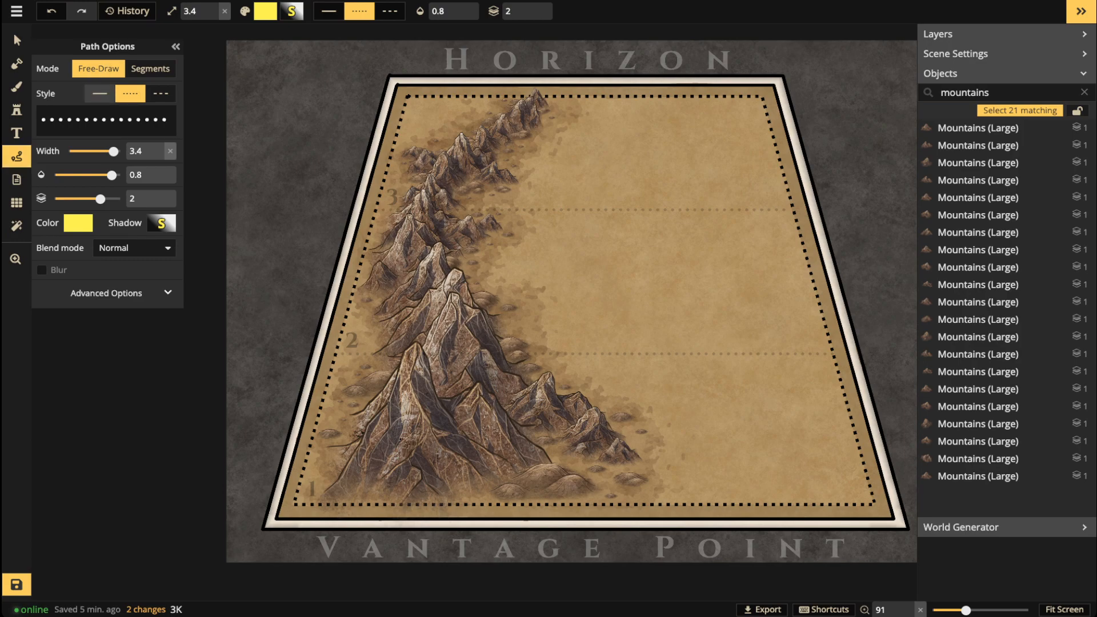
click(100, 93)
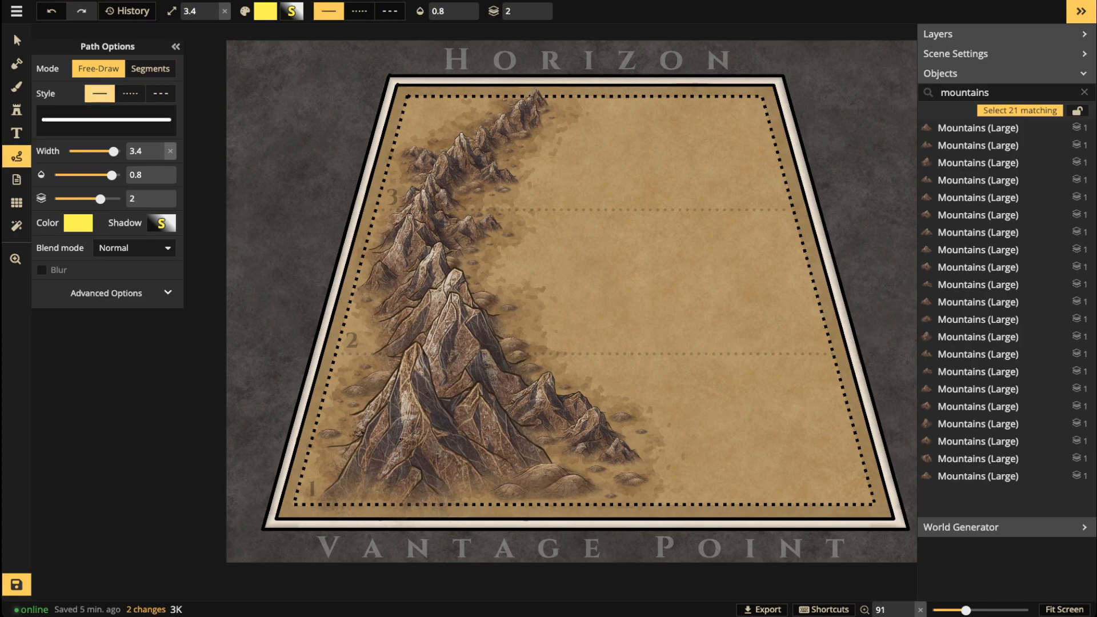
click(78, 222)
click(124, 308)
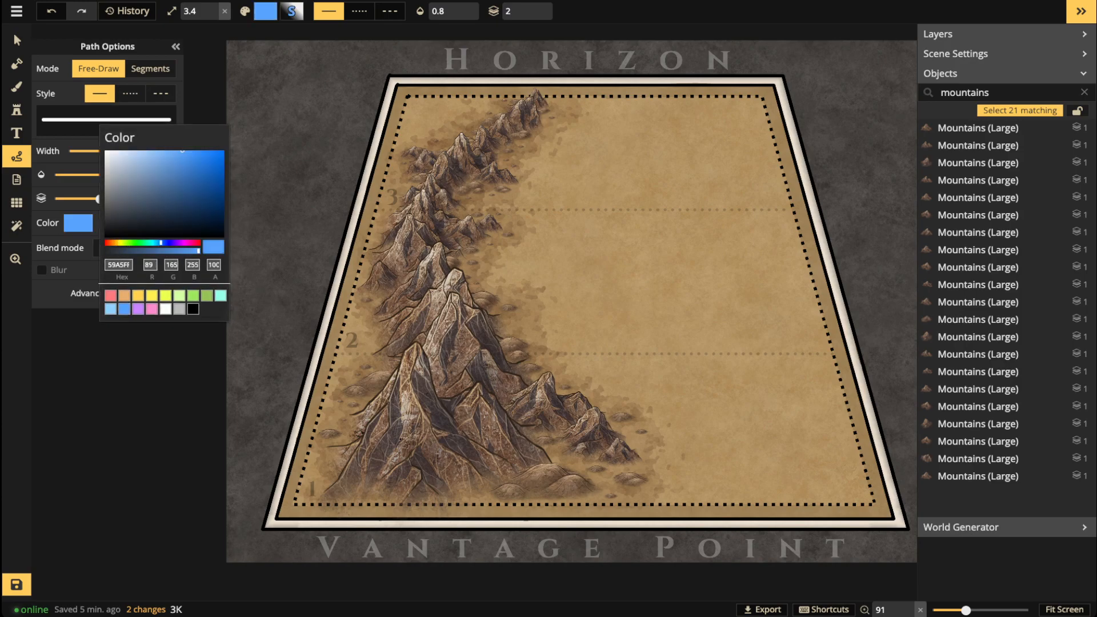
mouse_move(700, 295)
mouse_down()
mouse_move(689, 261)
mouse_move(634, 222)
mouse_move(660, 162)
mouse_up()
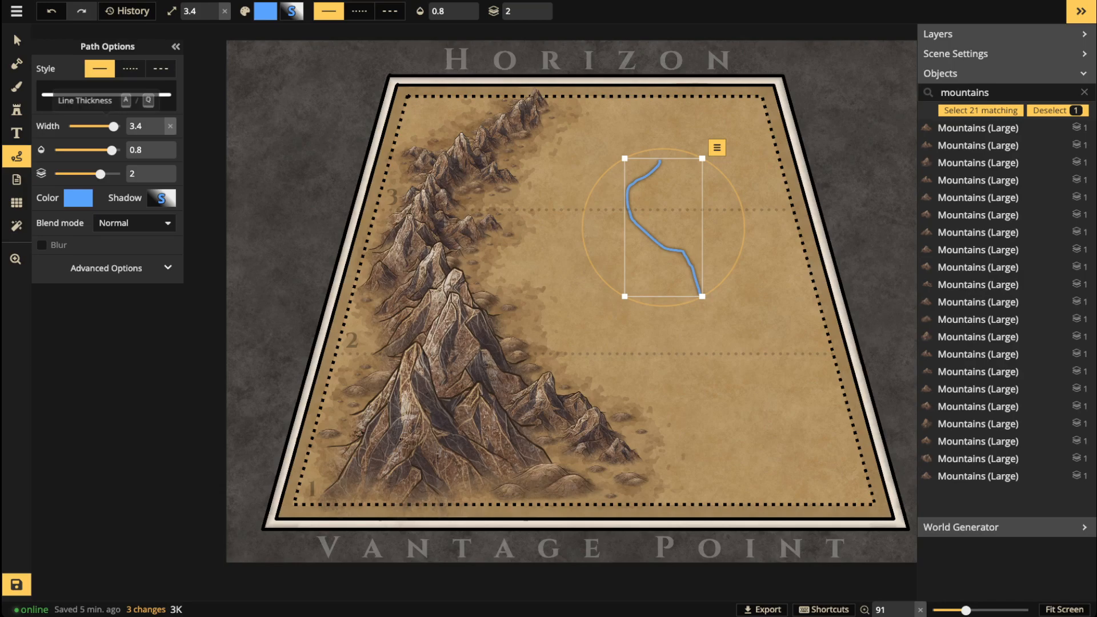
Step: Set the blue path's width to 5, its shadow blur to 0 and its blend mode to Hue
drag(114, 127, 137, 126)
click(162, 198)
drag(243, 123, 194, 123)
click(134, 223)
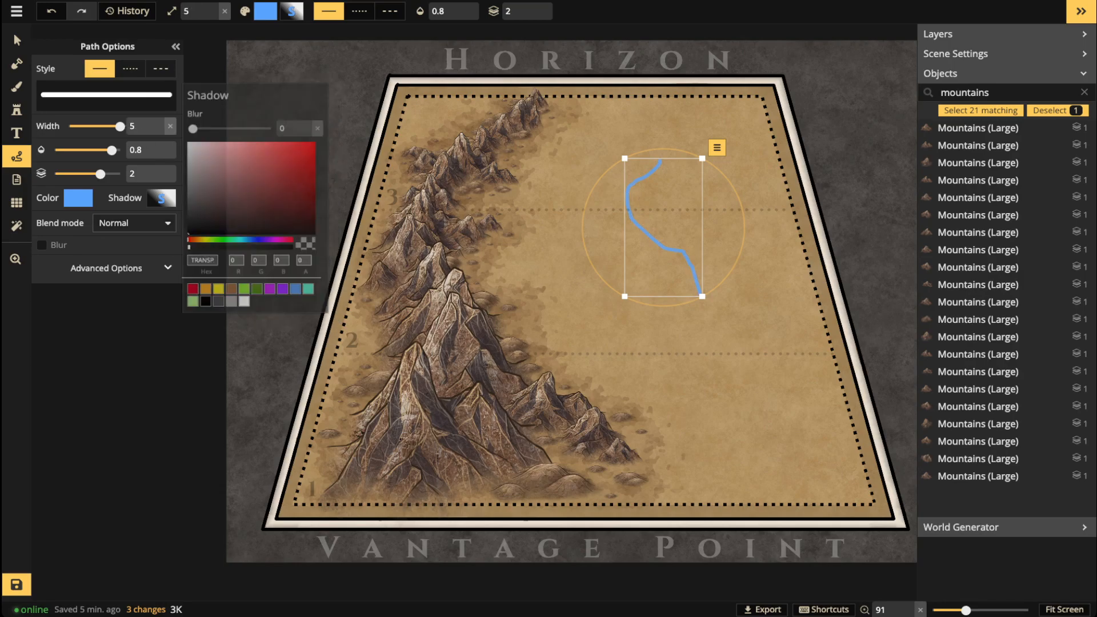
scroll(102, 274, down, 2)
scroll(103, 343, down, 1)
click(103, 368)
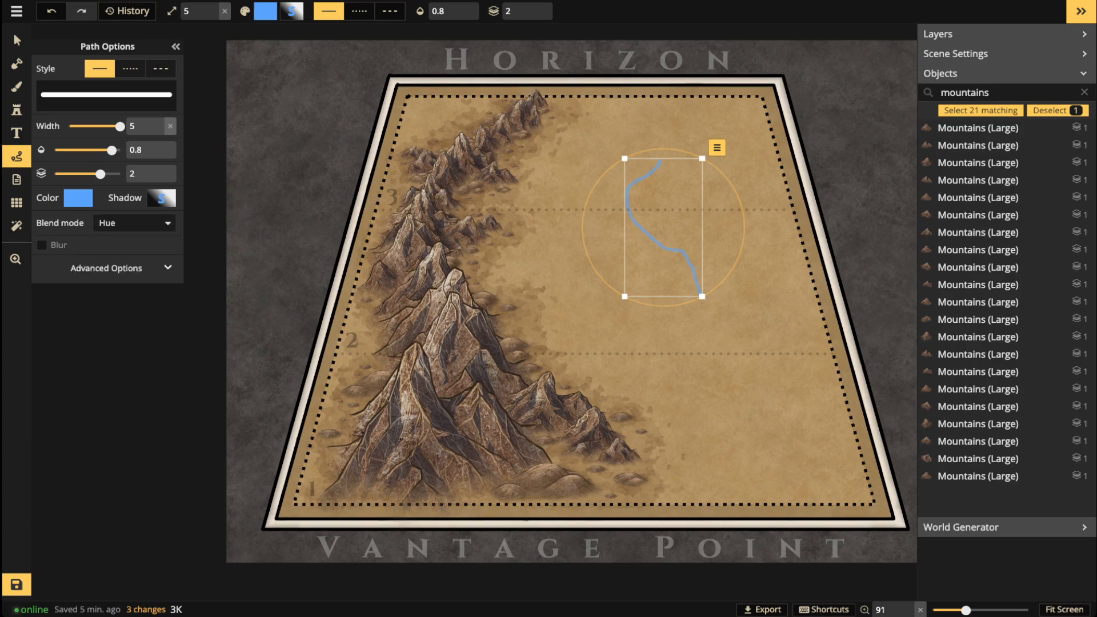
Step: Draw two more blue paths, one crossing the first and a short one crossing the second just below
scroll(694, 131, up, 2)
scroll(658, 240, up, 2)
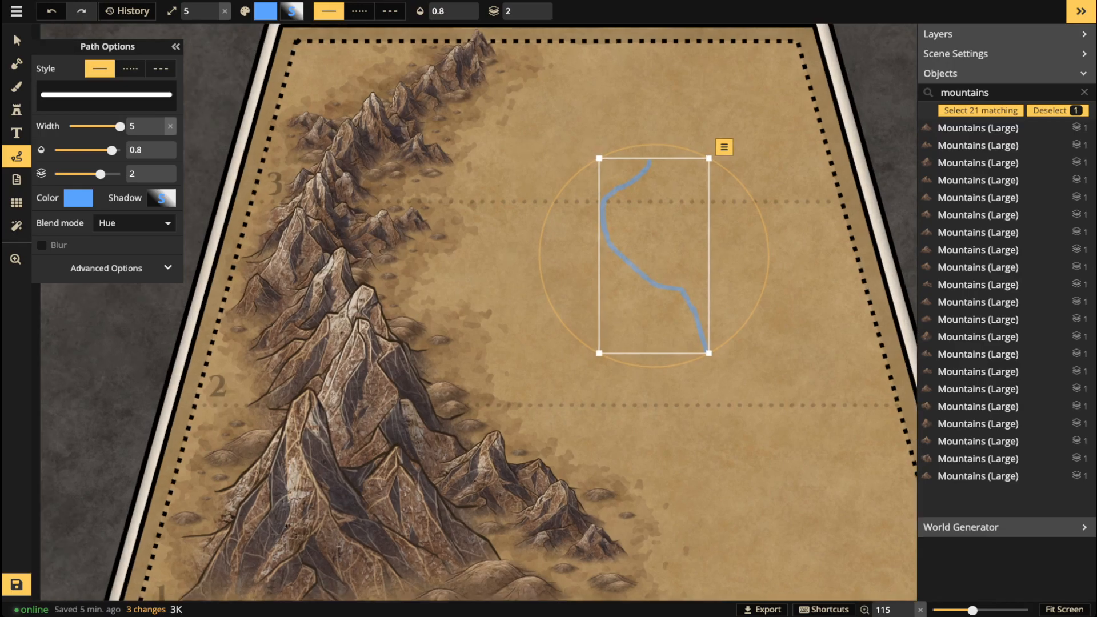
key(ctrl+d)
drag(737, 148, 775, 299)
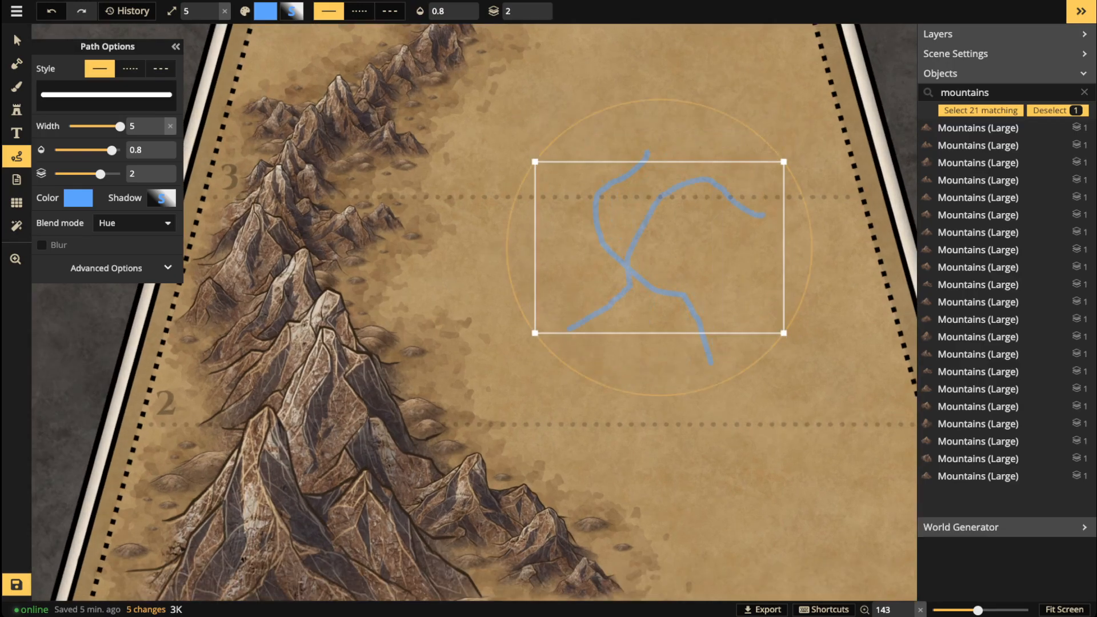
drag(636, 260, 631, 264)
scroll(632, 264, up, 1)
scroll(622, 262, up, 5)
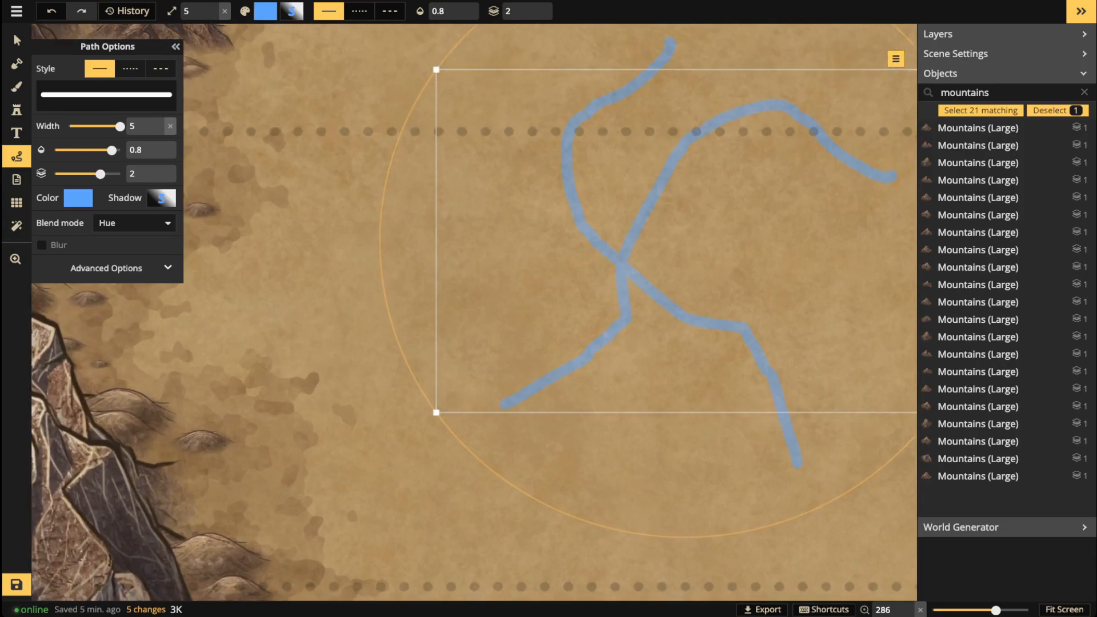
key(Escape)
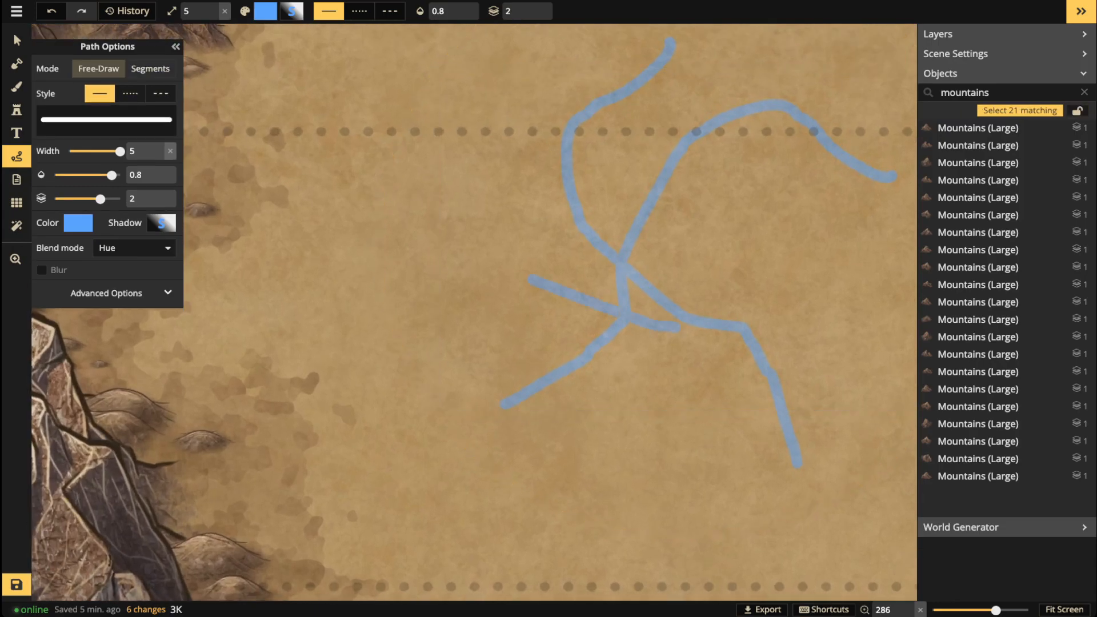
Step: Select all three blue paths and set their blend mode to Normal and opacity to 0.3
click(594, 304)
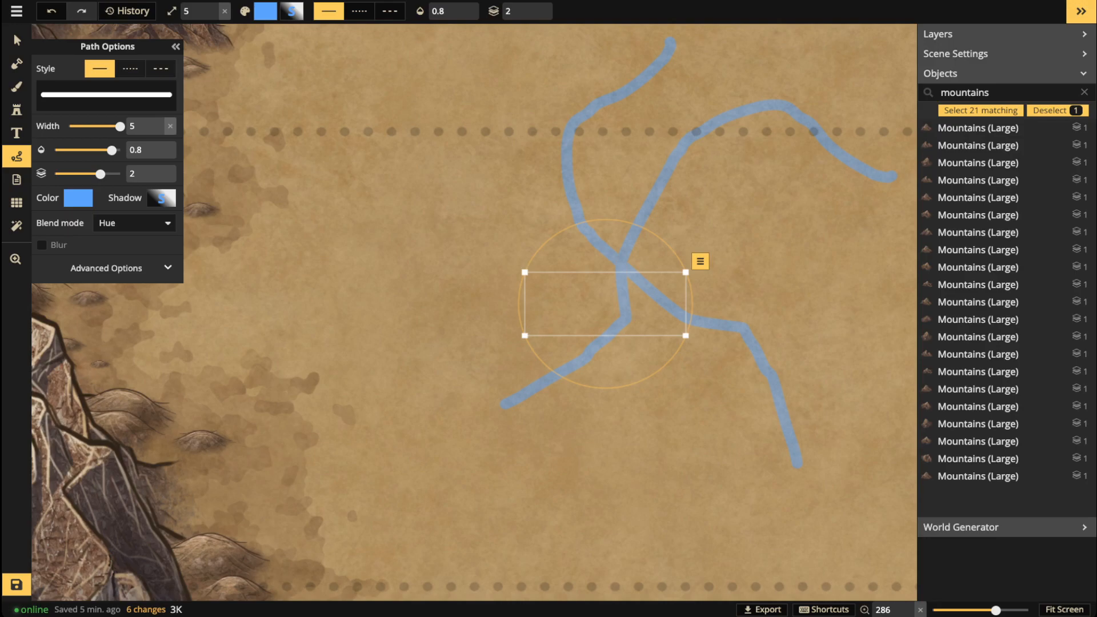
key(s)
drag(504, 180, 753, 348)
key(Escape)
drag(497, 212, 755, 363)
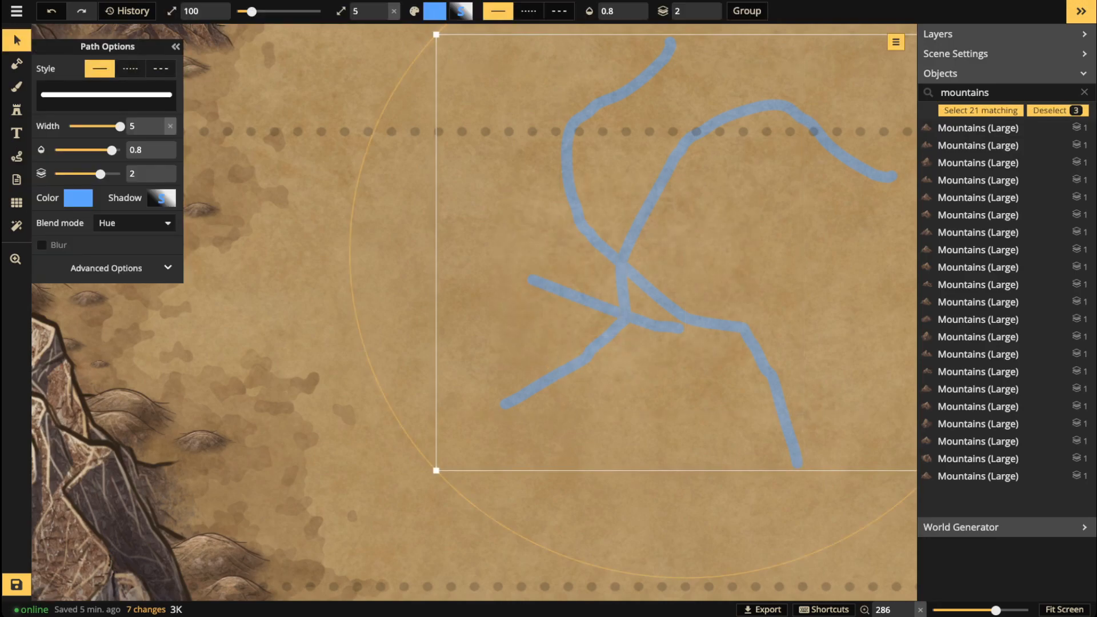
click(134, 222)
key(Home)
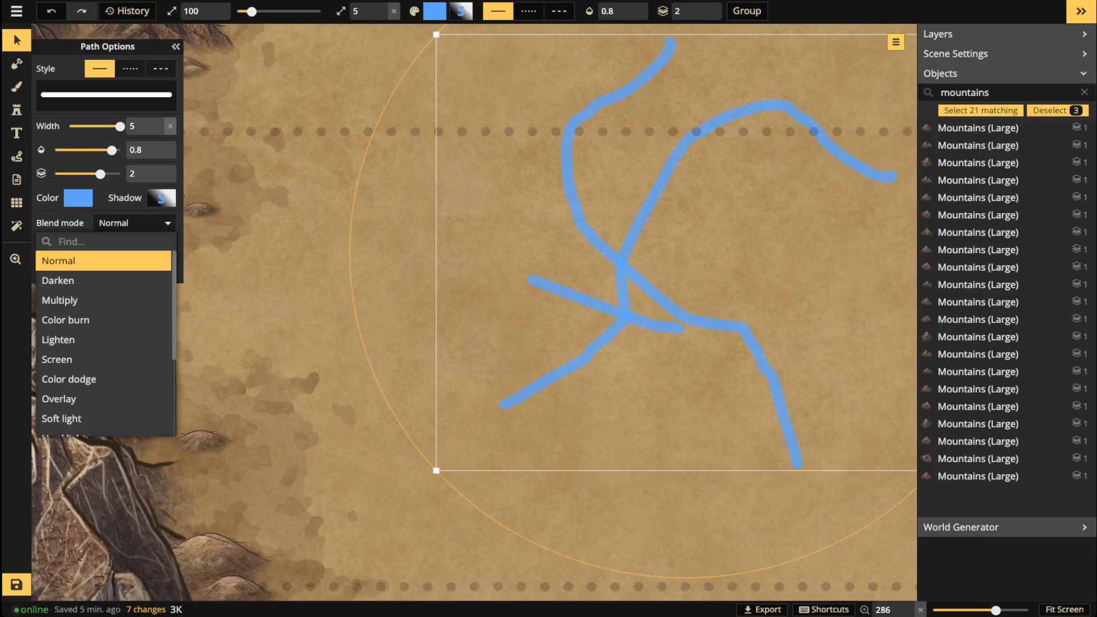
scroll(626, 290, up, 3)
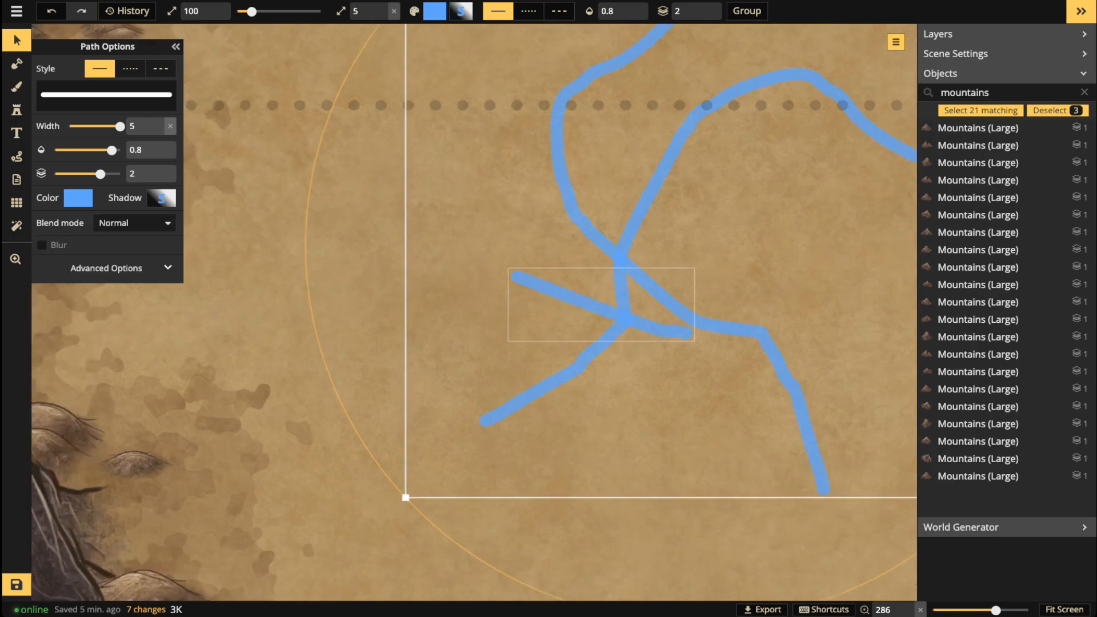
drag(111, 150, 81, 151)
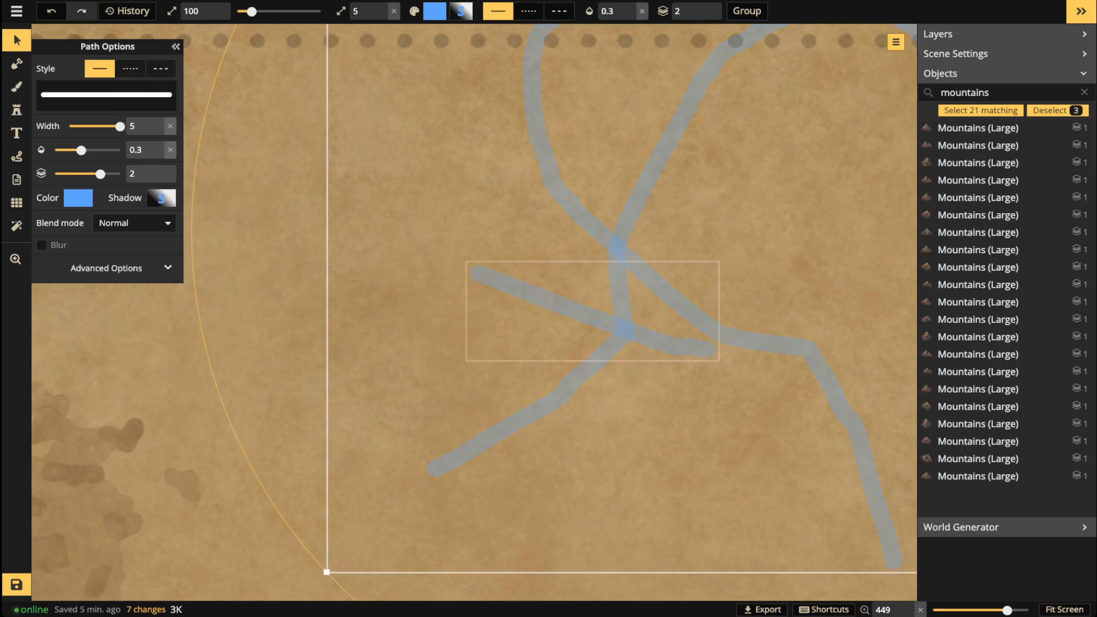
Step: Circle the two spots where the blue paths overlap with dotted yellow FFEE4E paths, width 1.5 and opacity 1
click(16, 156)
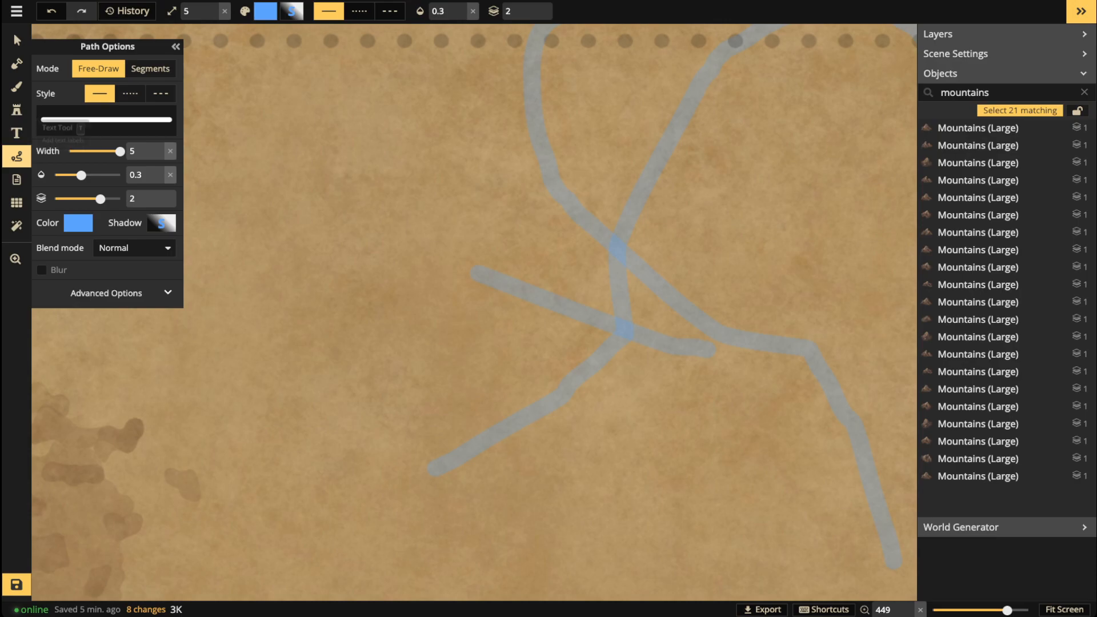
click(131, 93)
click(79, 223)
click(152, 296)
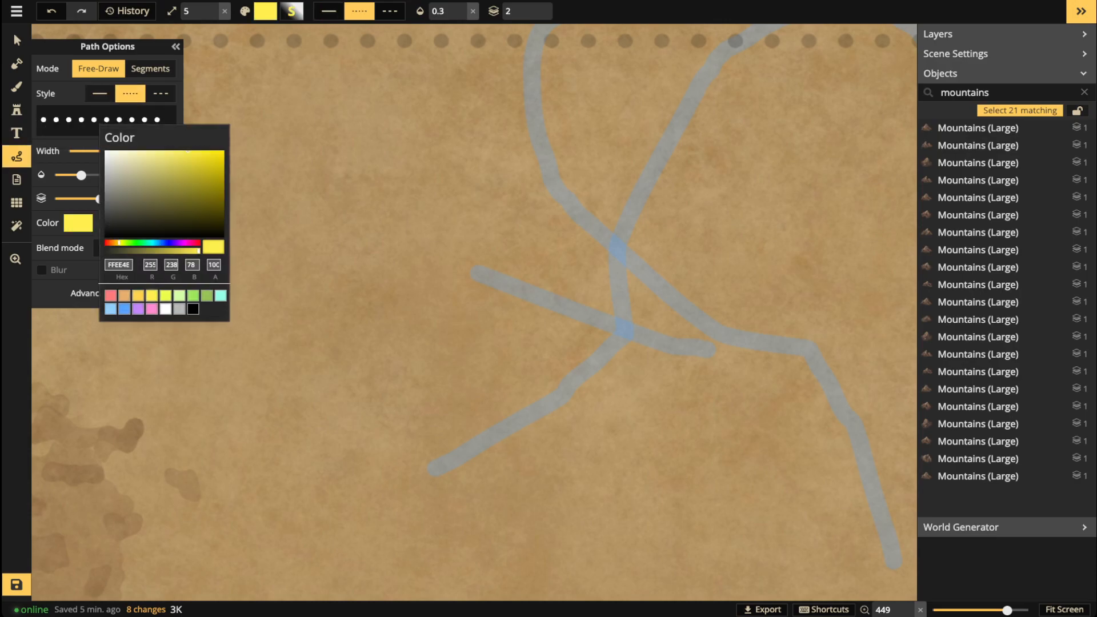
click(170, 151)
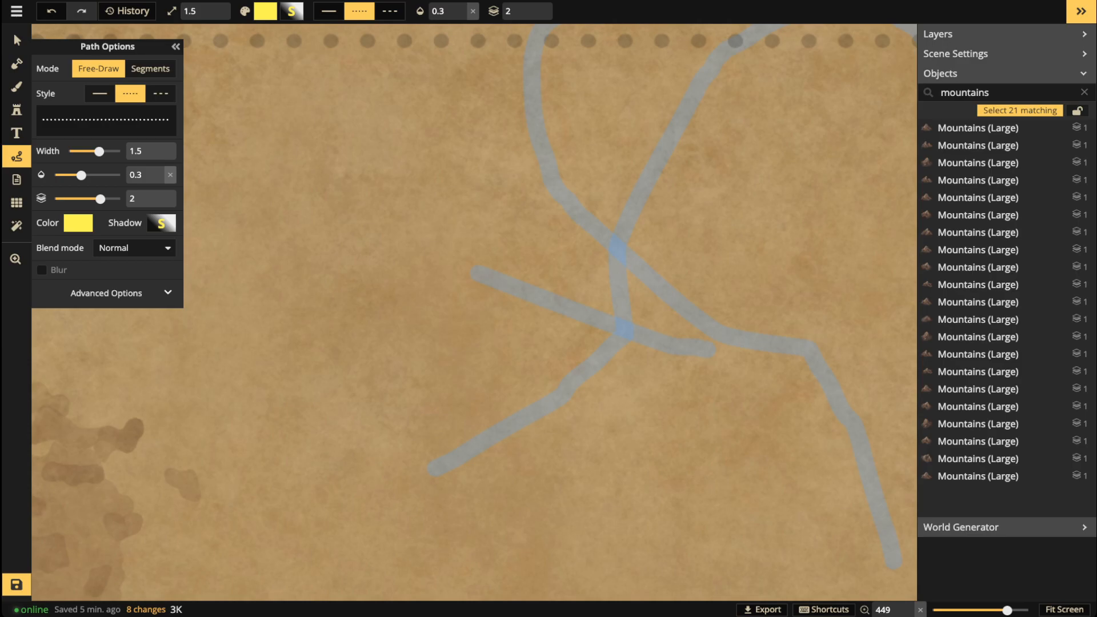
drag(609, 214, 601, 218)
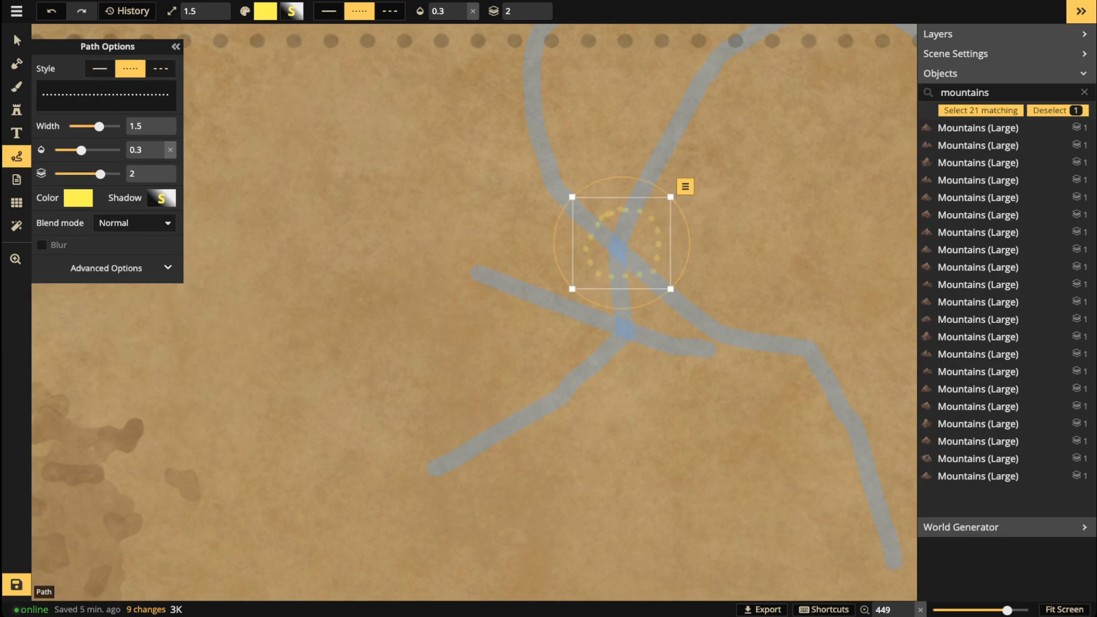
drag(81, 150, 120, 150)
mouse_move(609, 304)
mouse_down()
mouse_move(597, 320)
mouse_move(657, 337)
mouse_move(617, 298)
mouse_up()
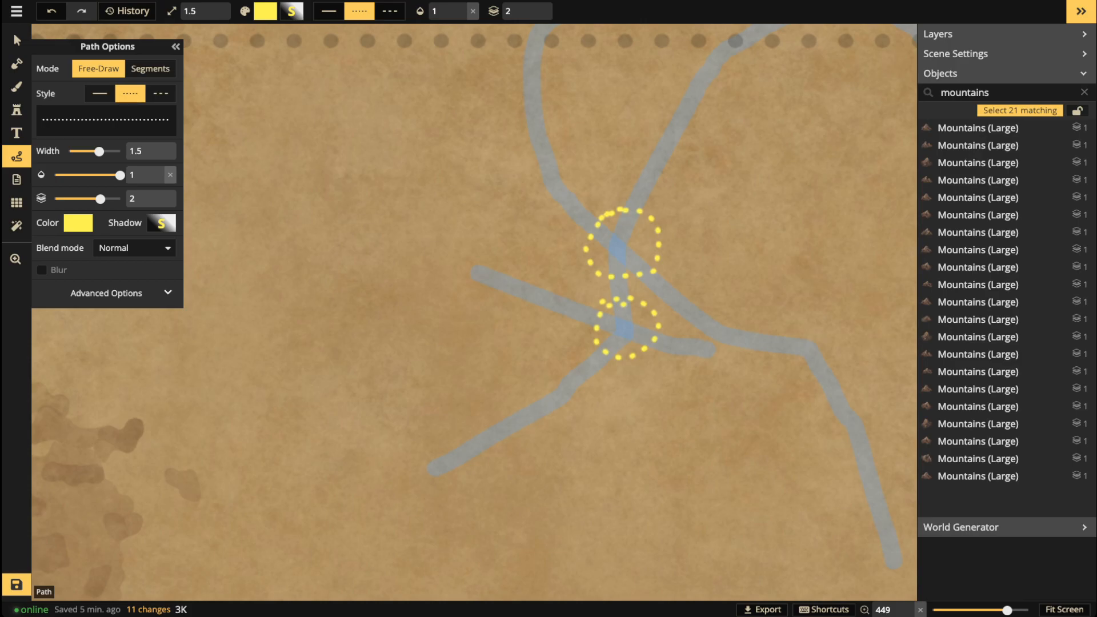
Step: Delete both dotted yellow circles around the path crossings
click(17, 40)
key(Delete)
click(630, 298)
key(Delete)
Step: Select the three blue paths and set their blend mode to Hue and opacity to 1
drag(442, 179, 796, 428)
scroll(560, 301, down, 3)
click(135, 223)
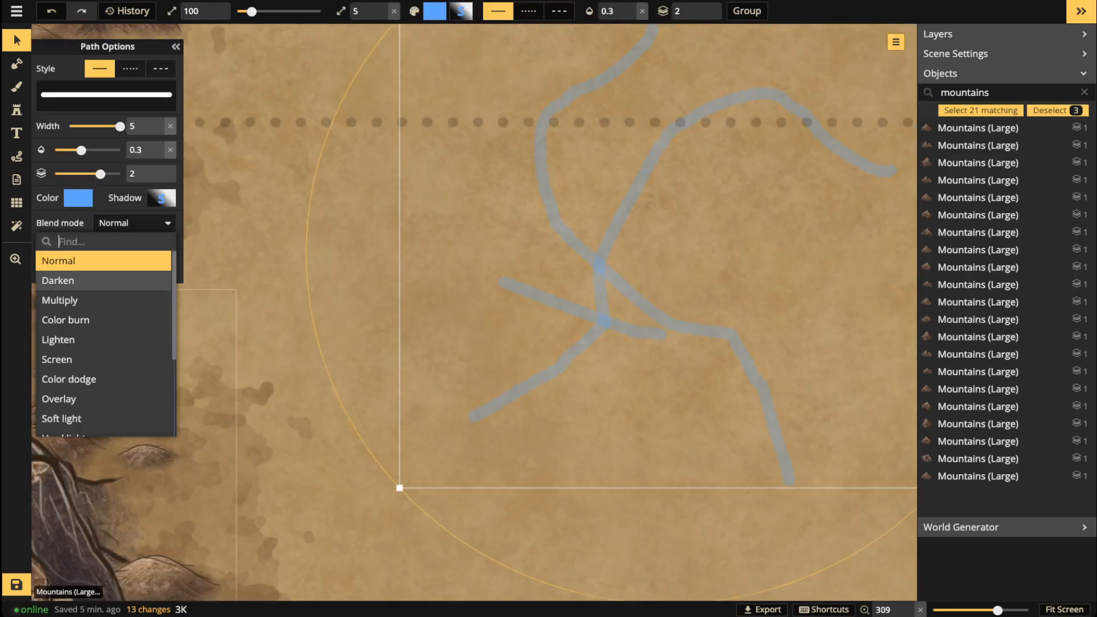
scroll(69, 377, down, 2)
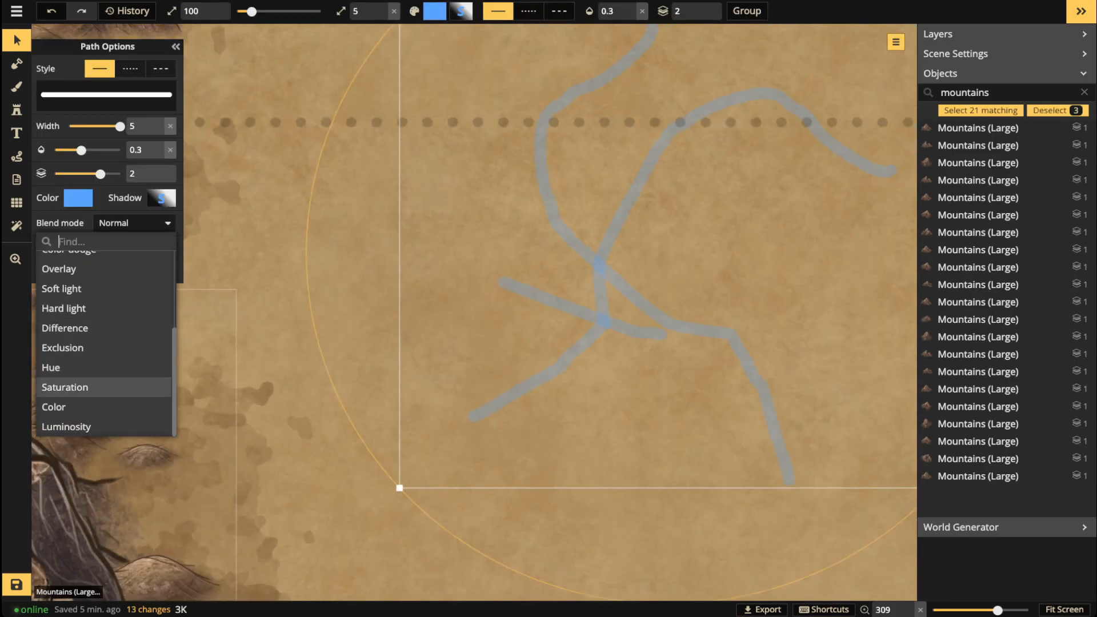
click(63, 367)
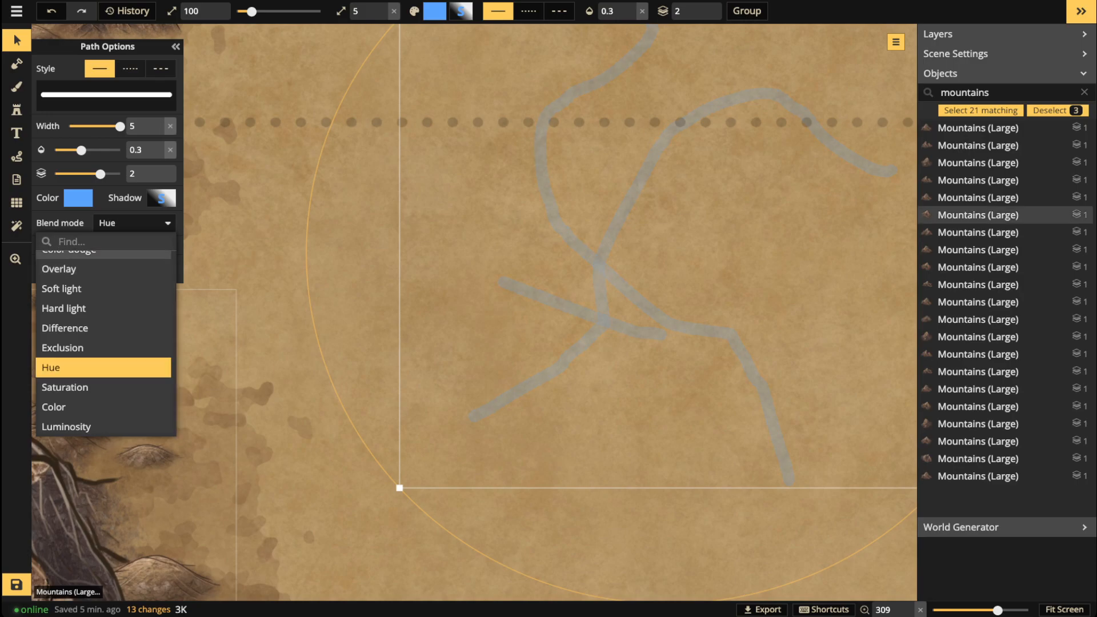
drag(81, 150, 120, 150)
Step: Delete the three selected blue paths
scroll(513, 319, down, 3)
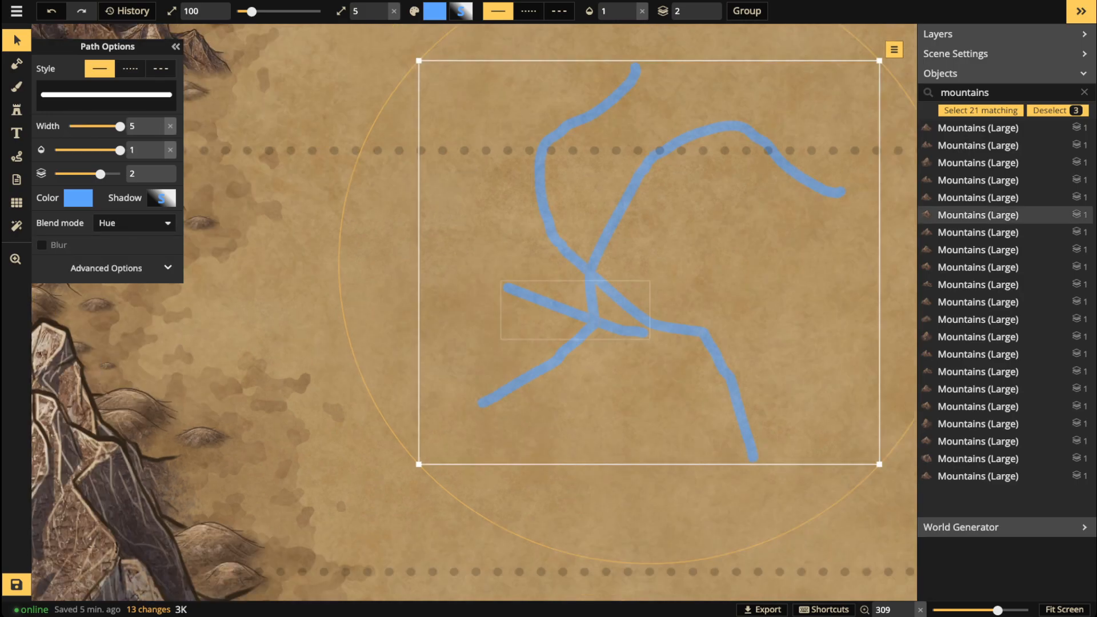
scroll(513, 320, down, 2)
key(Delete)
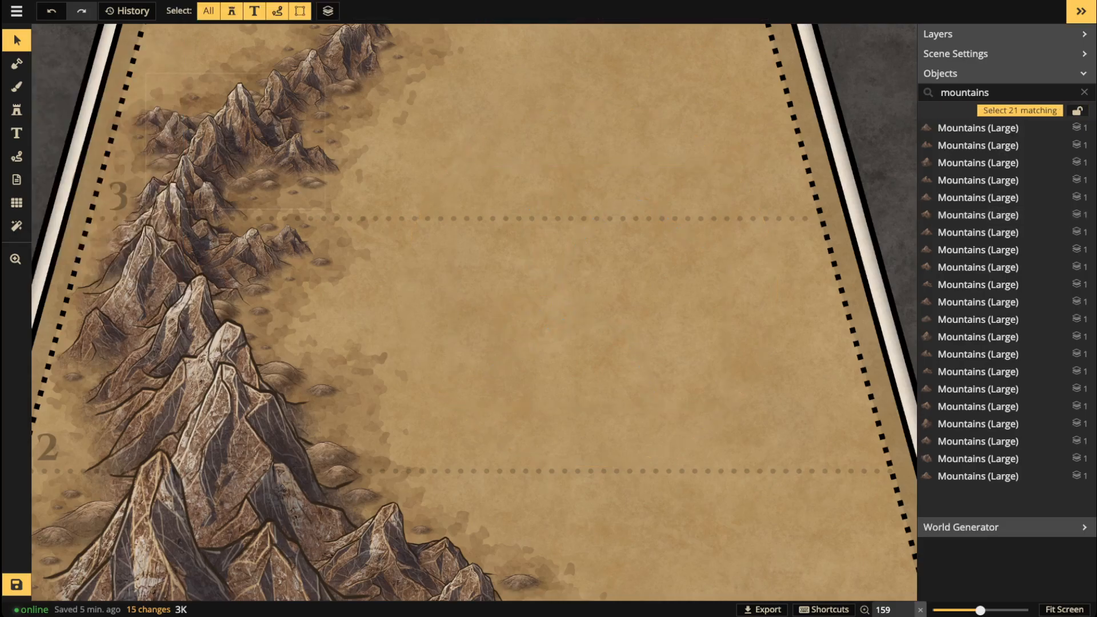
Step: Set the Path tool to a solid line with a width of 1.1
click(16, 156)
scroll(388, 183, down, 2)
key(z)
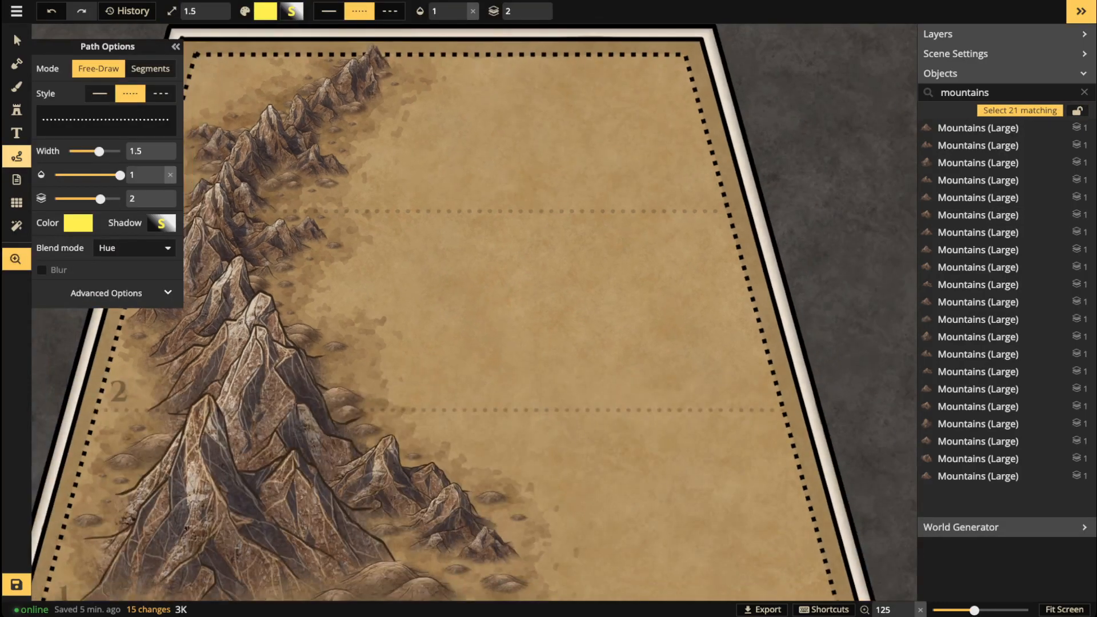
drag(389, 183, 401, 249)
drag(99, 151, 94, 151)
click(100, 93)
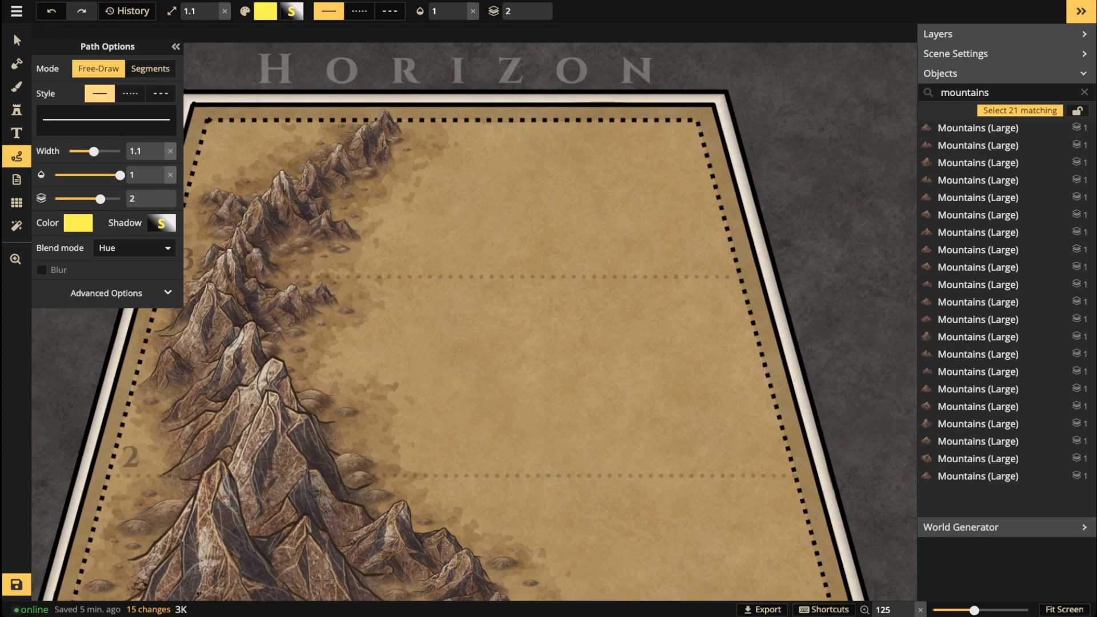
Step: Draw a very short path beside the far end of the mountain range, just inside the horizon border
scroll(477, 220, down, 1)
key(space)
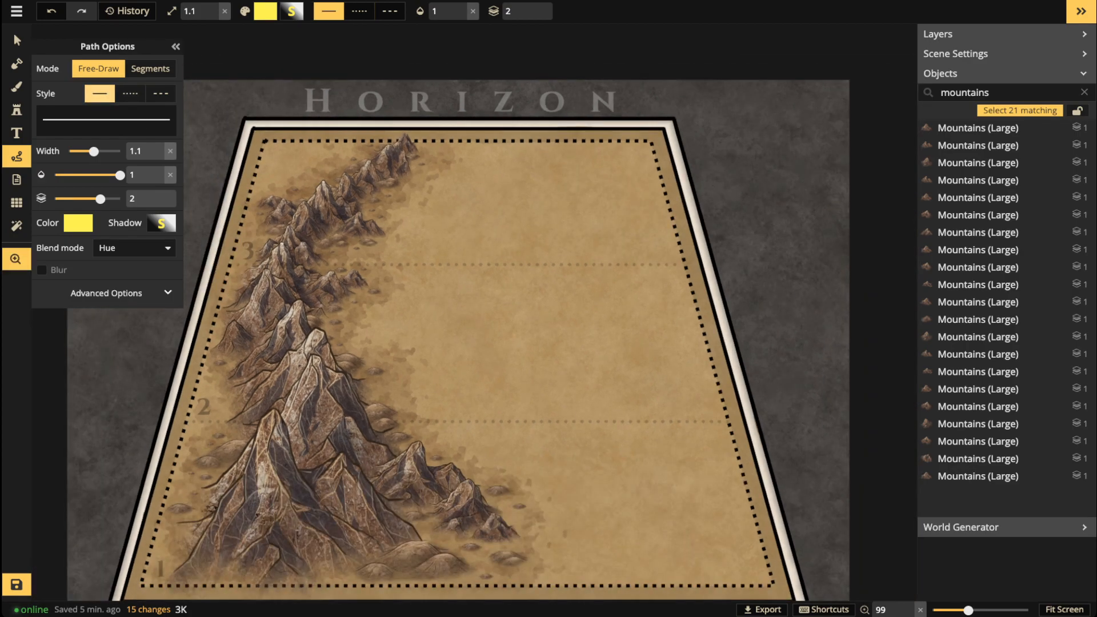
drag(475, 343, 426, 270)
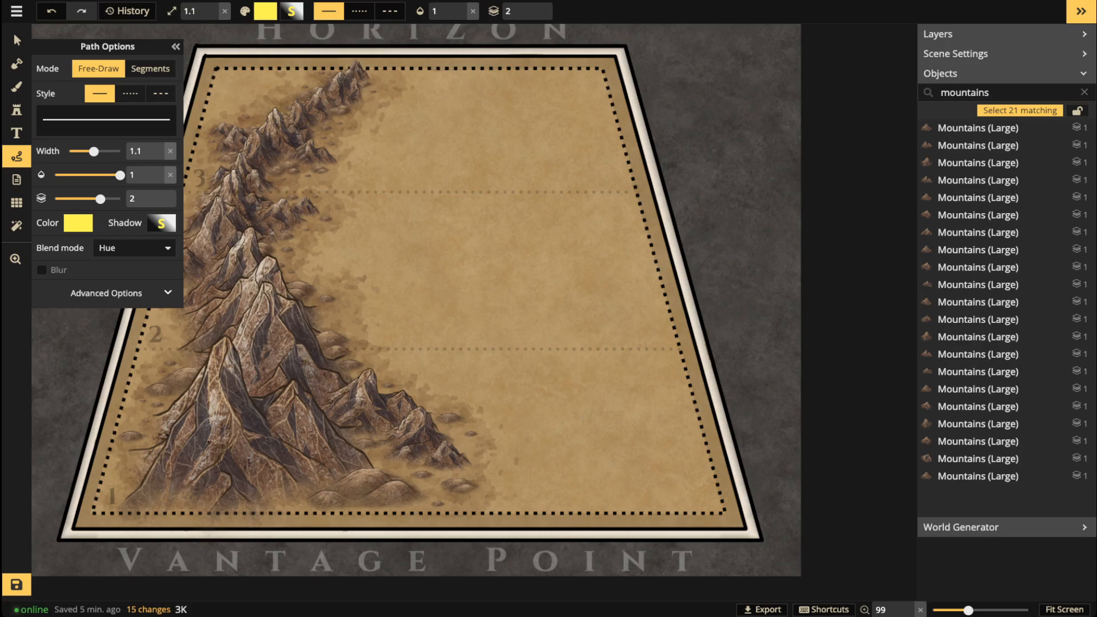
click(404, 87)
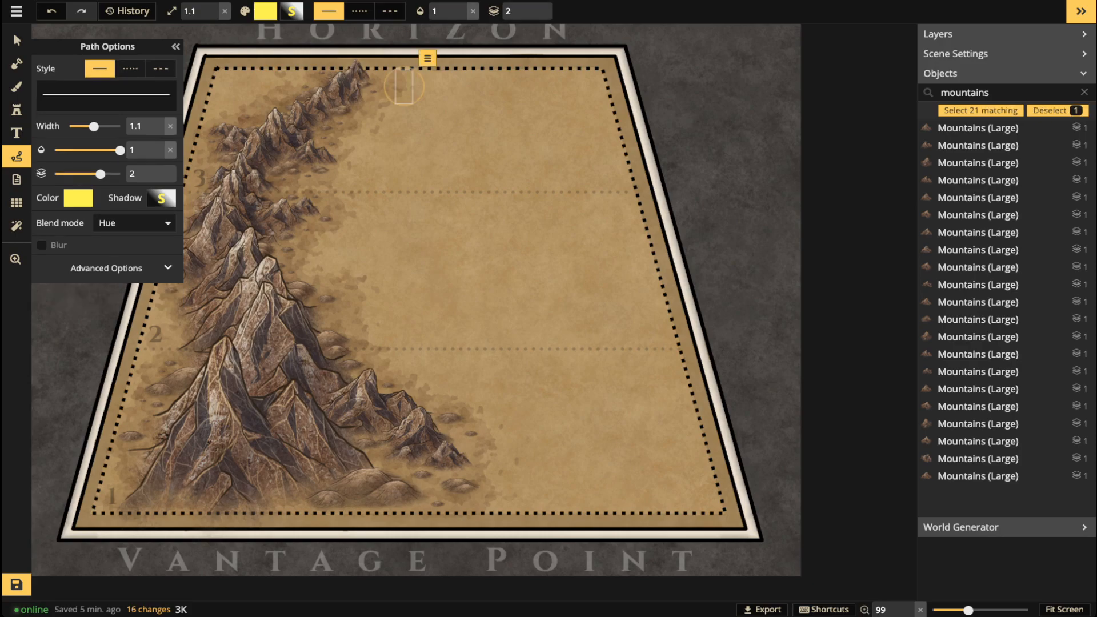
Step: Set the path colour to the medium blue swatch and its width to 3.7
key(Escape)
click(78, 223)
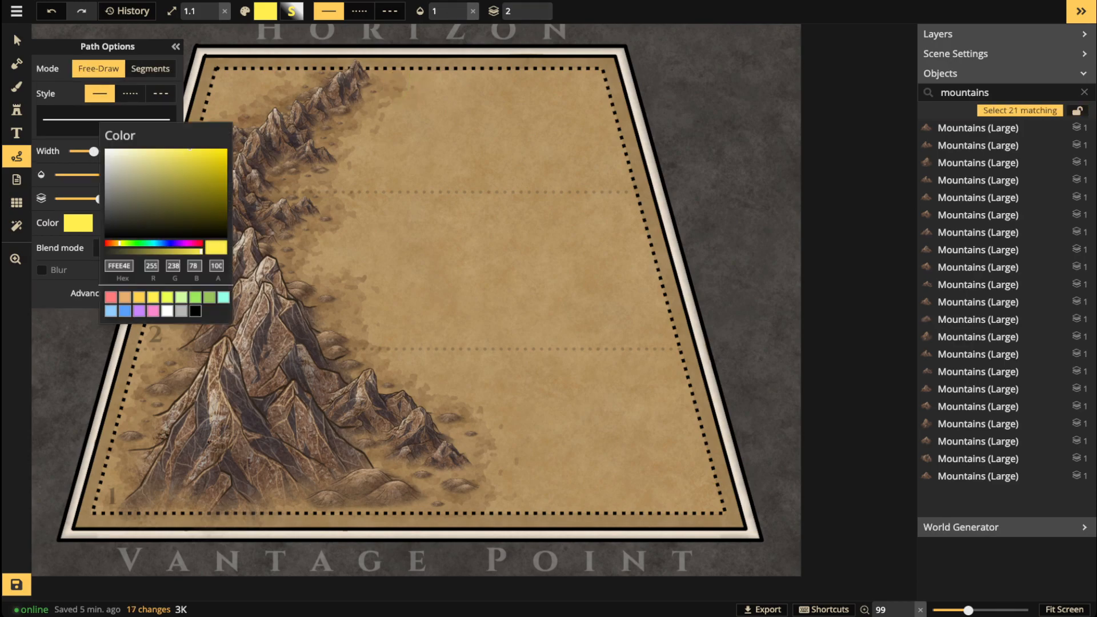
click(124, 309)
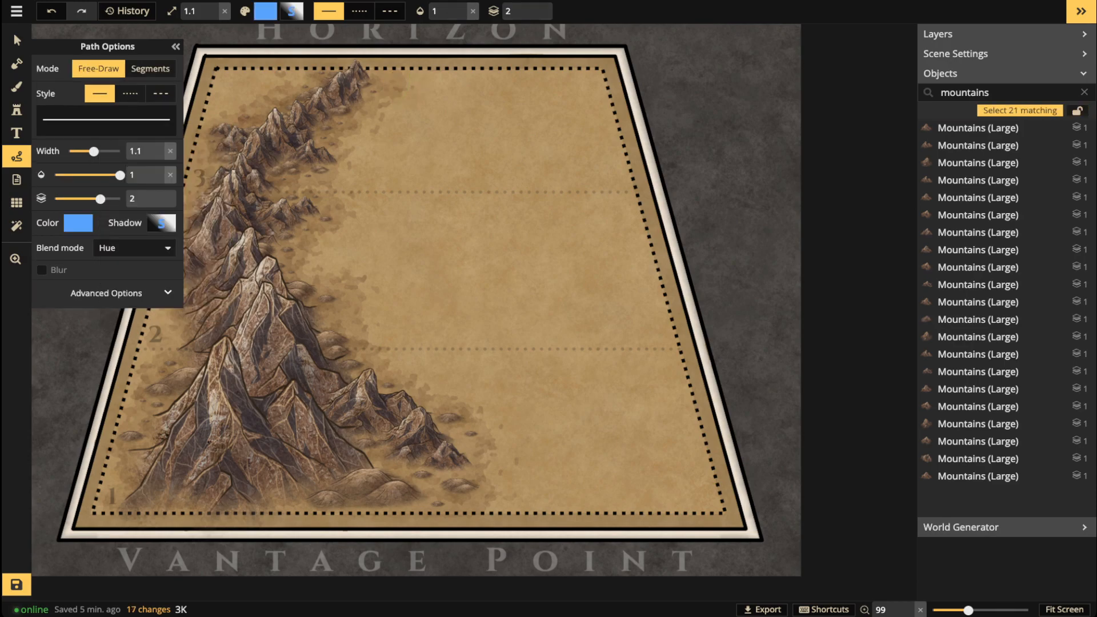
drag(94, 152, 114, 151)
Step: Draw a winding river east of the mountains, from the dotted horizon border down to the dotted vantage point border
click(149, 68)
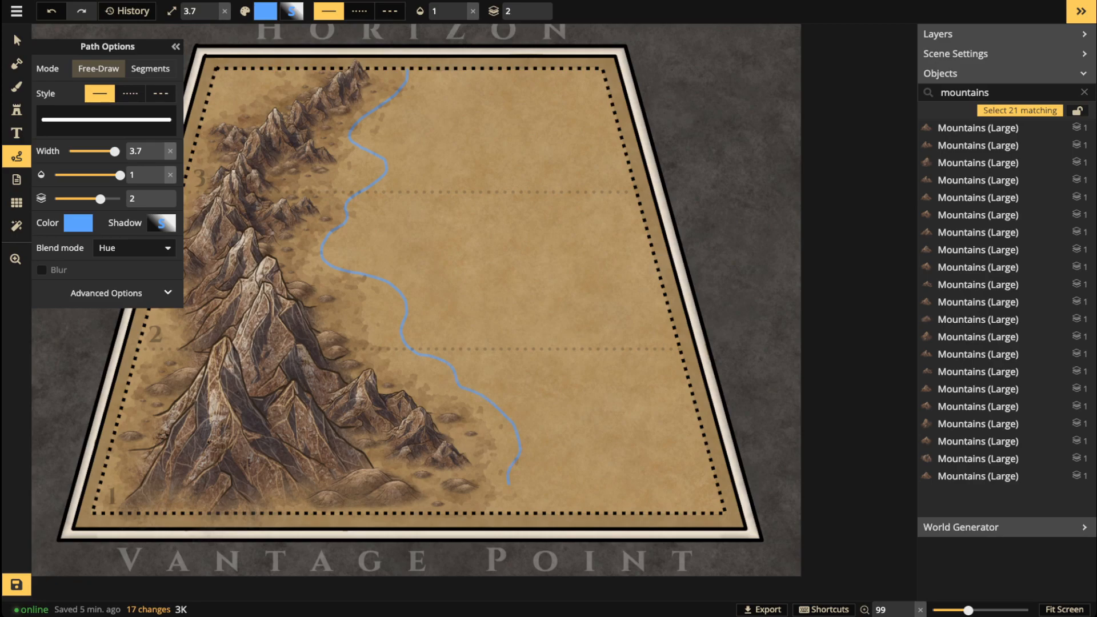
click(406, 309)
key(Escape)
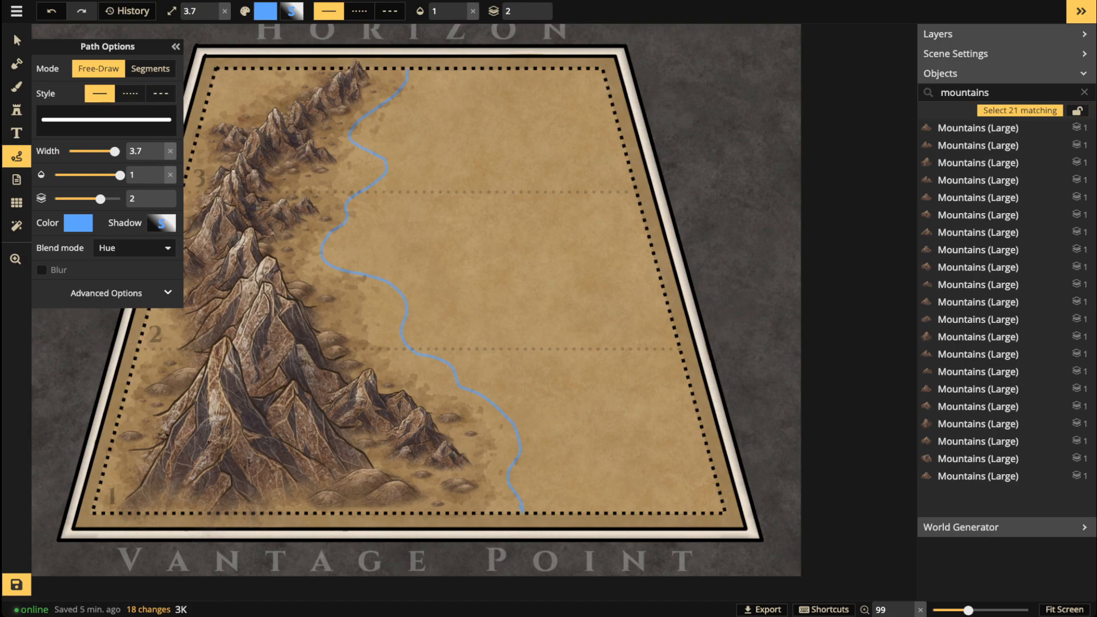
Step: Set the path width to 5 and draw an overlapping stroke along the river's last bend at the vantage point border
key(])
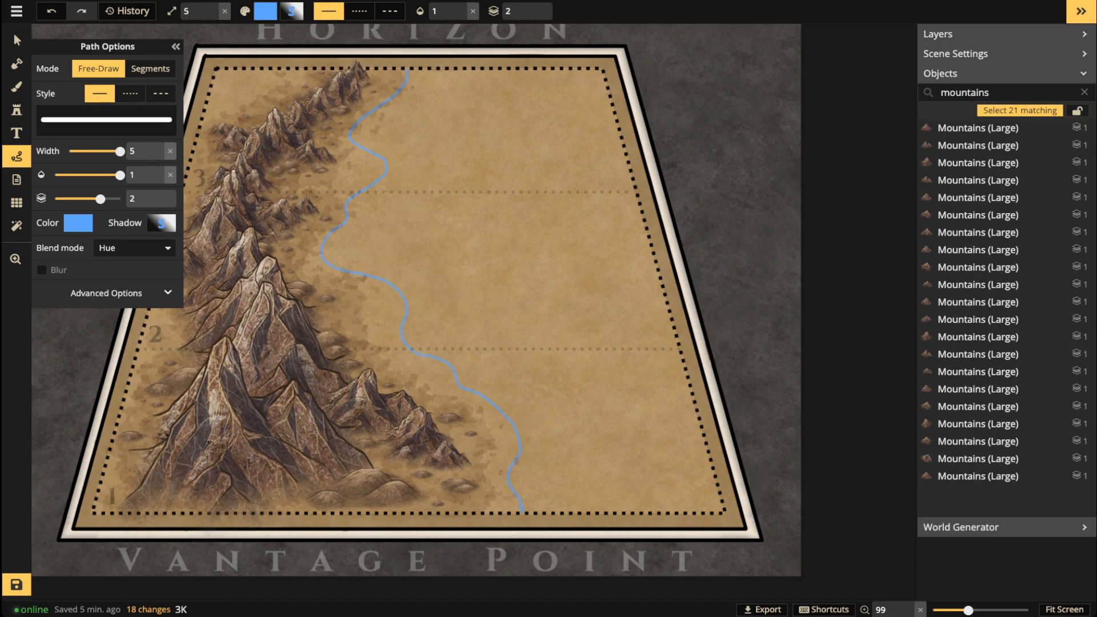
scroll(413, 358, up, 5)
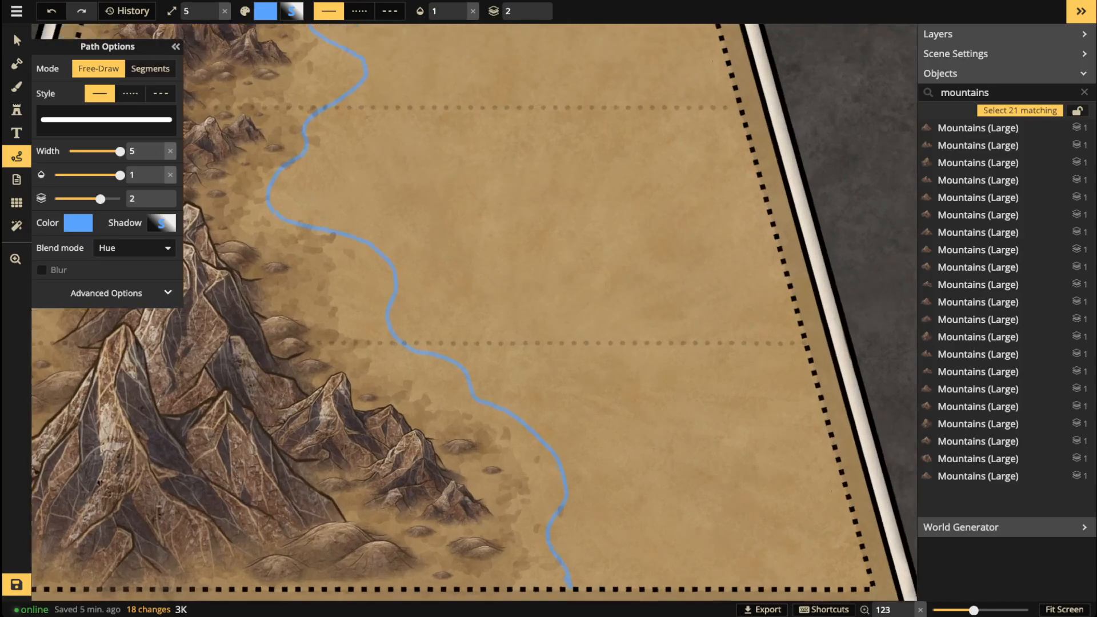
key(space)
drag(413, 359, 402, 240)
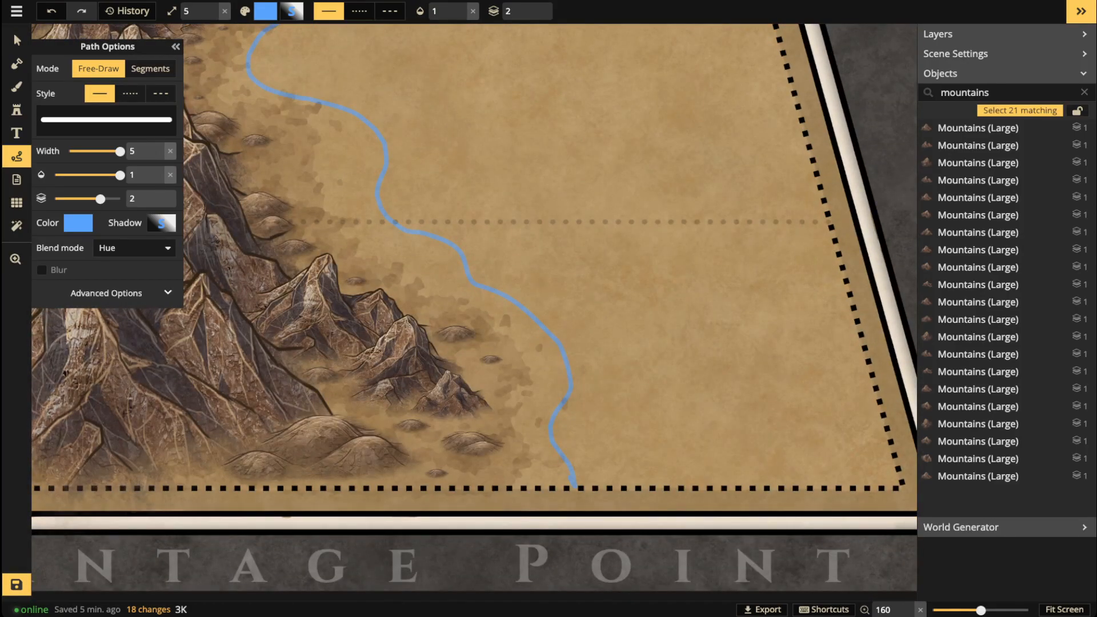
drag(552, 428, 553, 429)
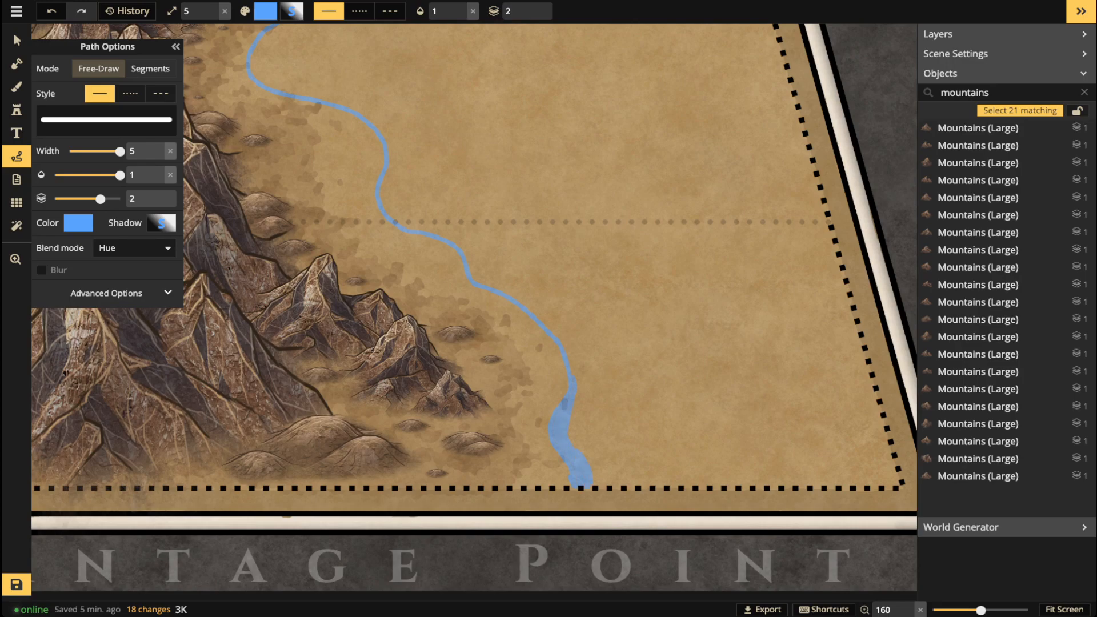
click(571, 418)
key(Escape)
Step: Thicken the river upstream with successive overlapping width-5 strokes, continuing past the row 2 dotted line towards the large western bend
drag(544, 330, 555, 348)
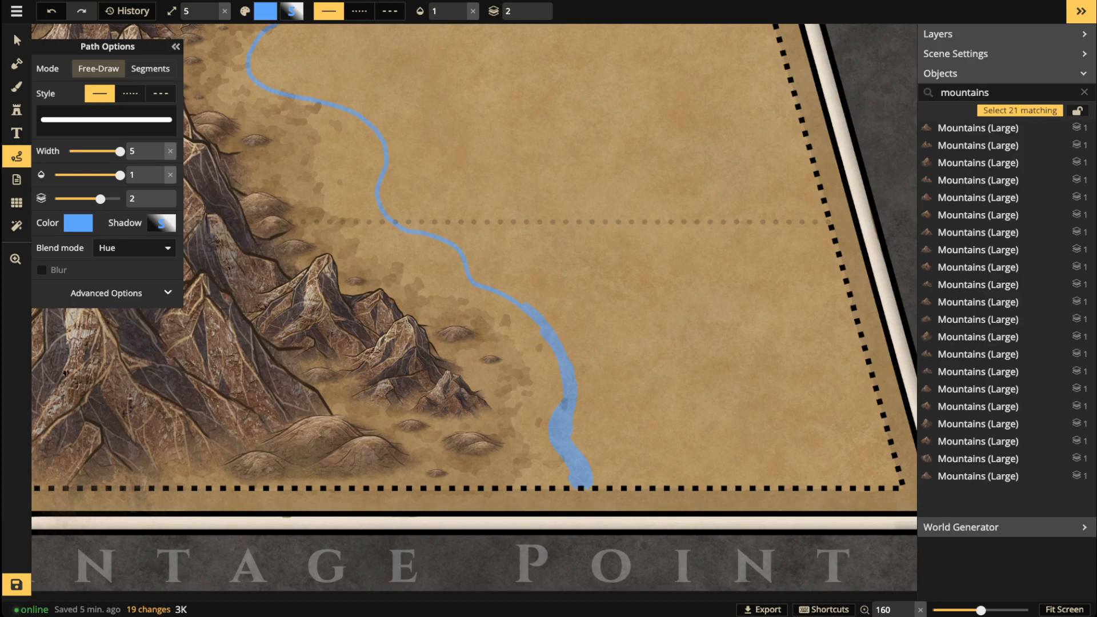
drag(514, 297, 481, 282)
key(Escape)
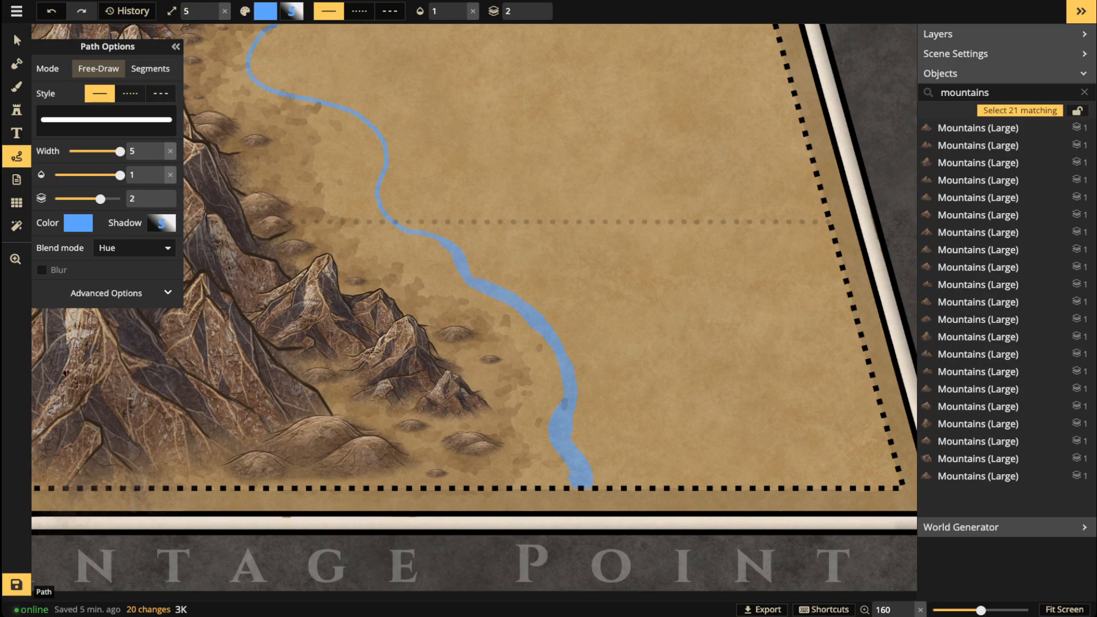
drag(436, 240, 431, 237)
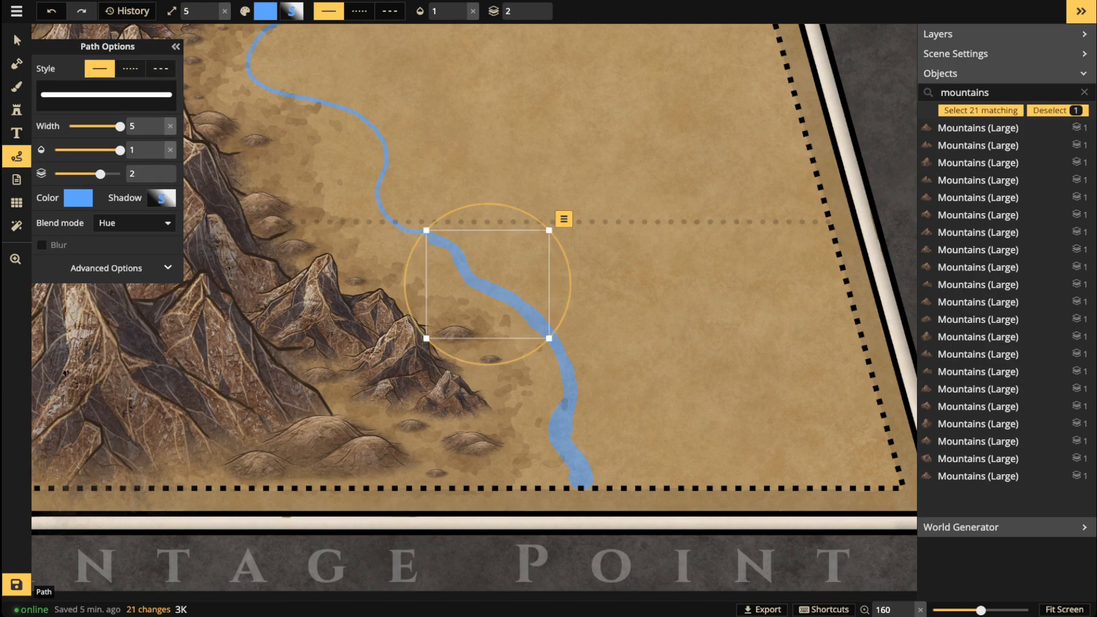
key(Escape)
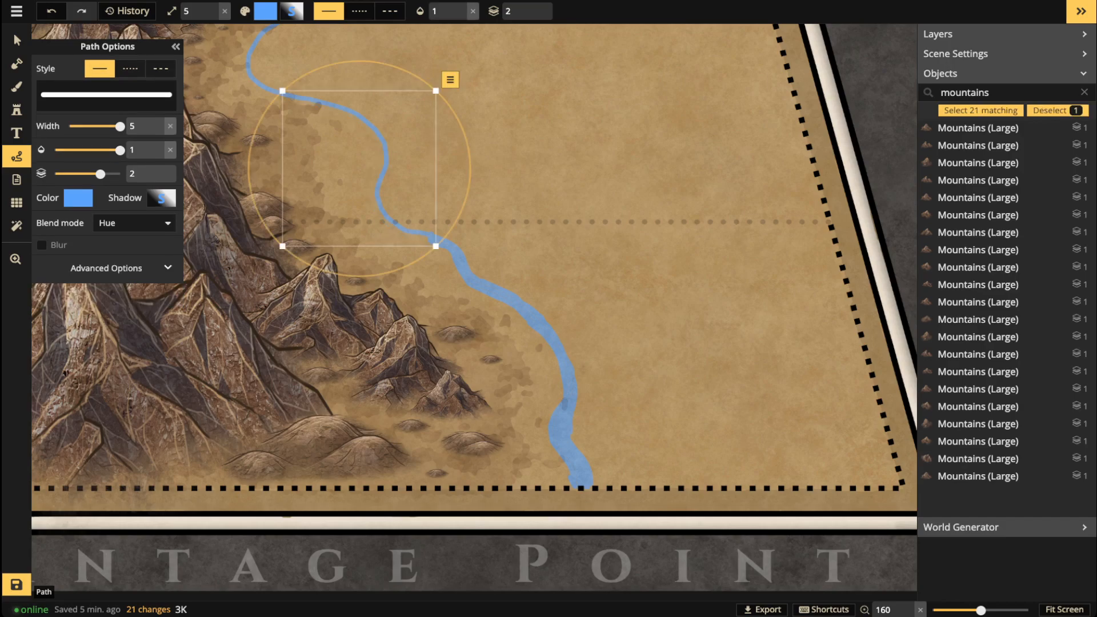
Step: Draw another width-5 stroke over the river's large western bend, reaching up to the row 3 dotted line
scroll(286, 91, down, 1)
scroll(475, 274, down, 3)
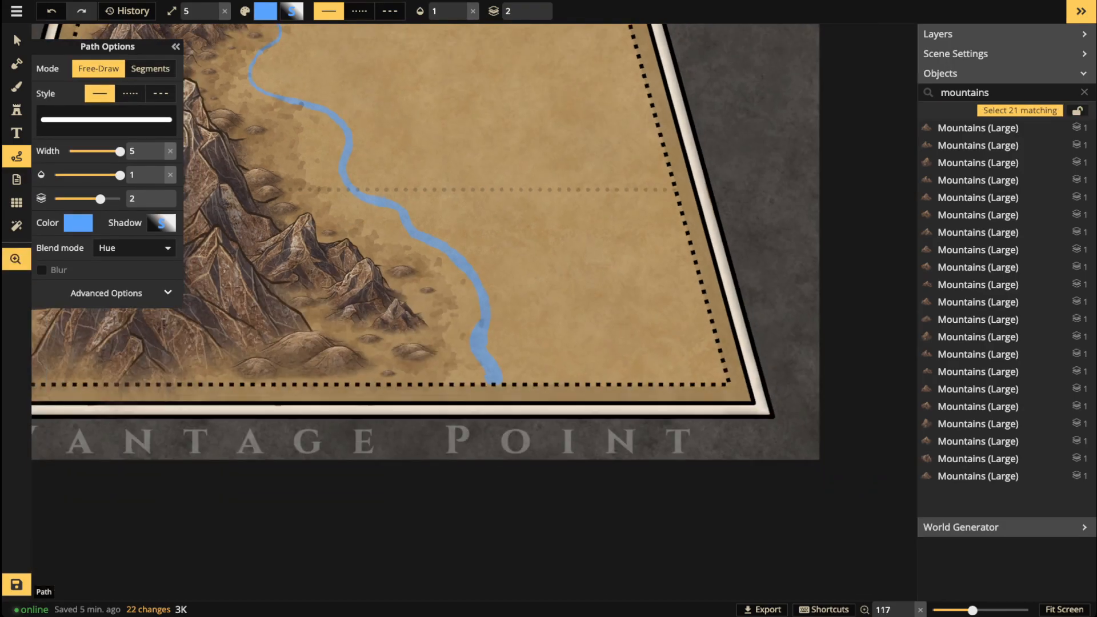
scroll(394, 220, down, 2)
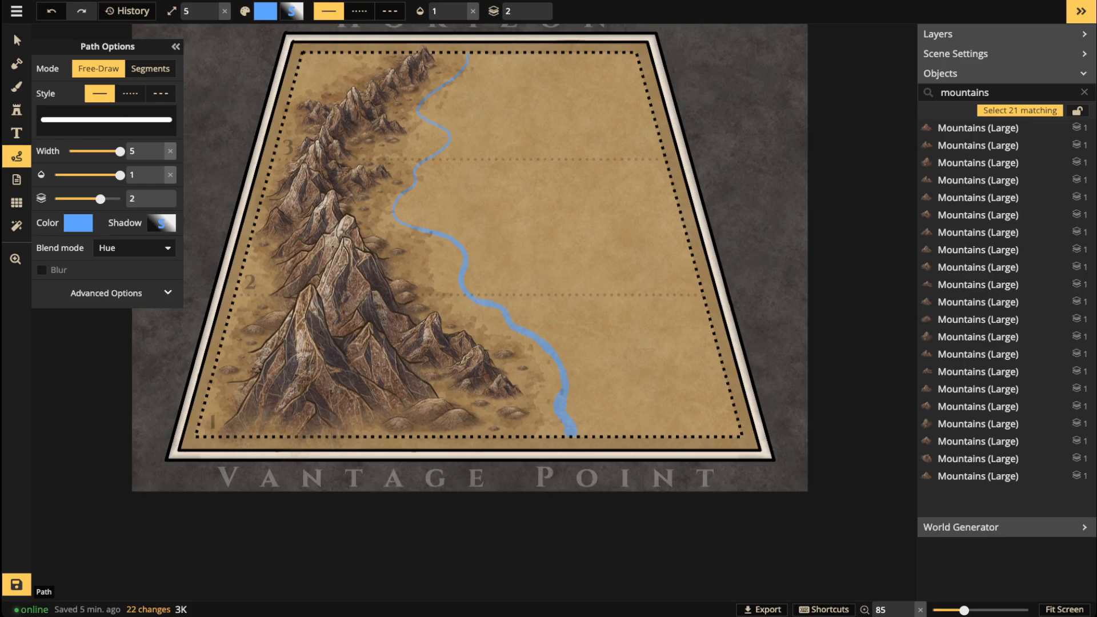
scroll(474, 274, up, 2)
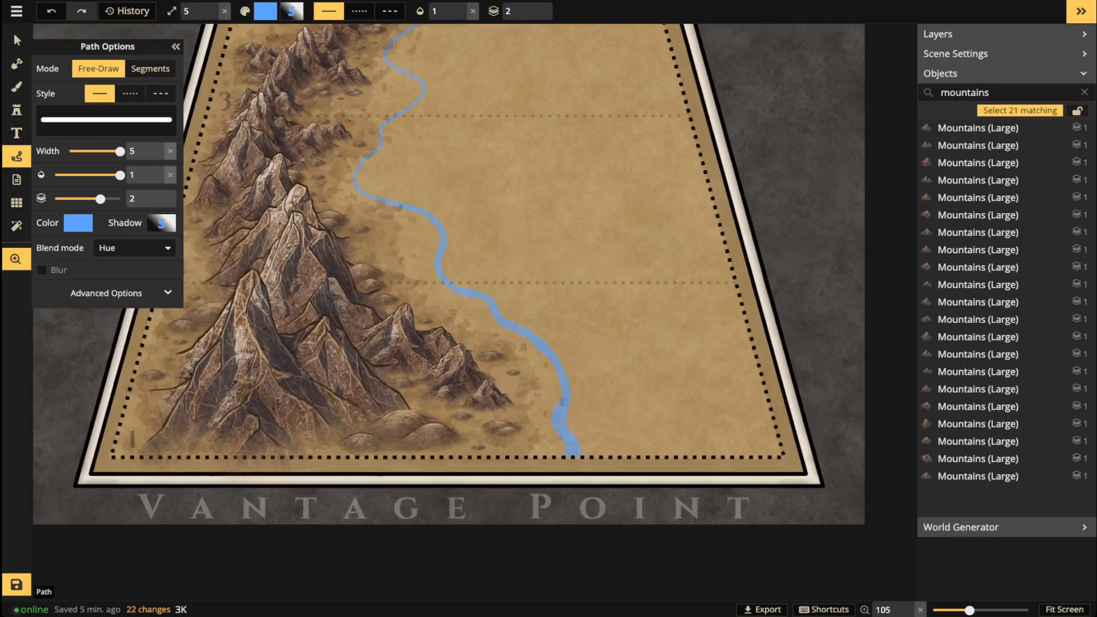
scroll(502, 390, up, 3)
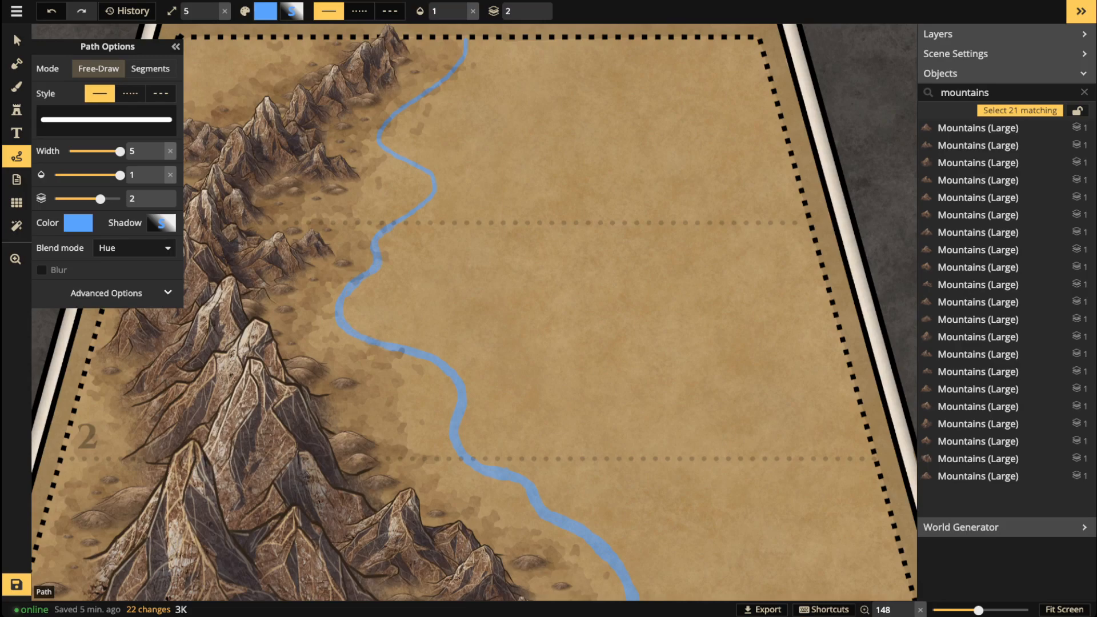
click(355, 280)
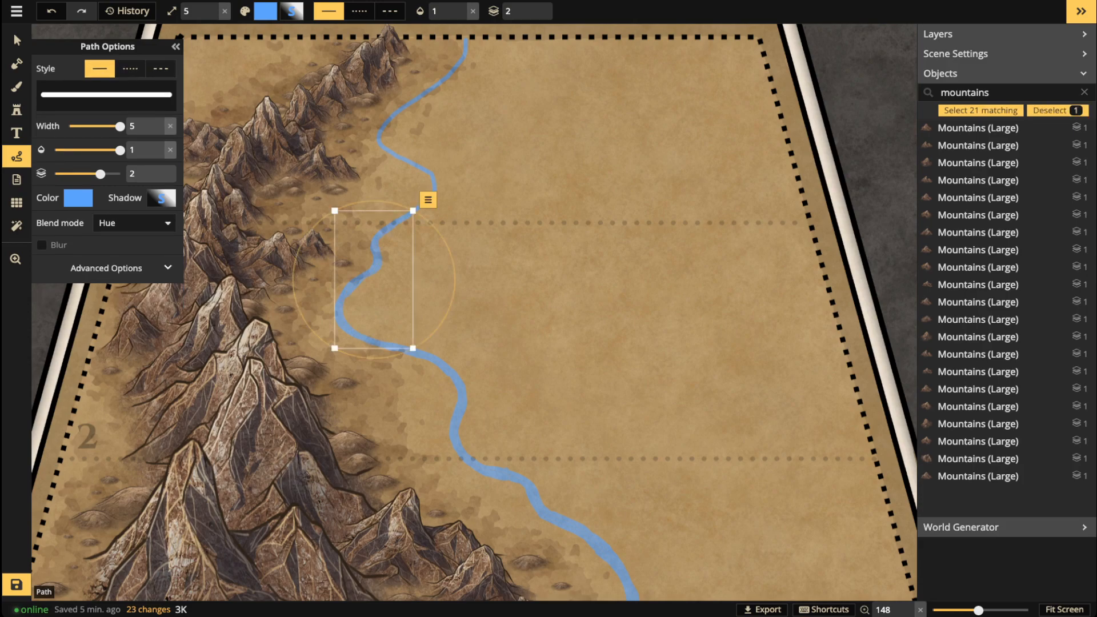
click(261, 269)
Step: Draw a tributary from the mountains near the row 3 label to the main river and set its width to 1.5
scroll(261, 270, down, 2)
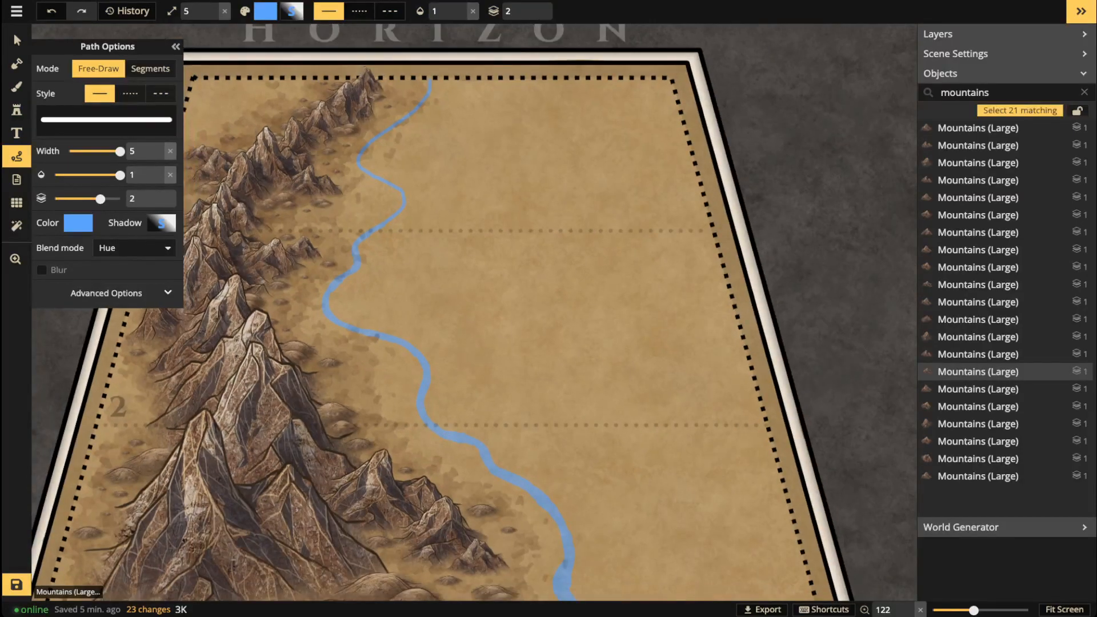
click(16, 40)
scroll(317, 245, down, 4)
key(space)
drag(326, 285, 398, 253)
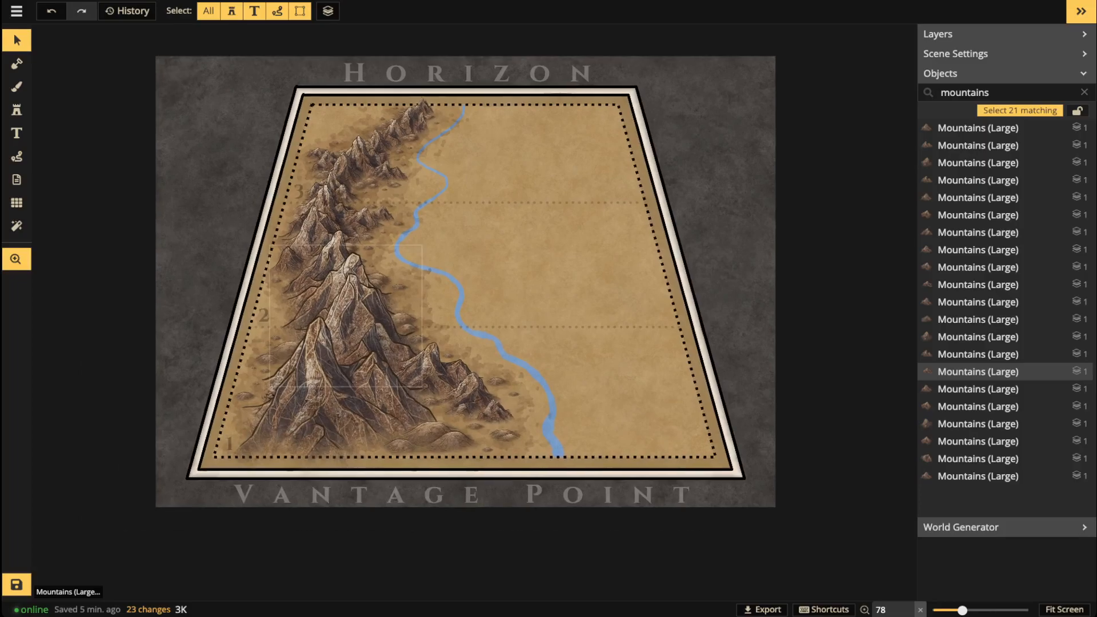
scroll(205, 196, up, 1)
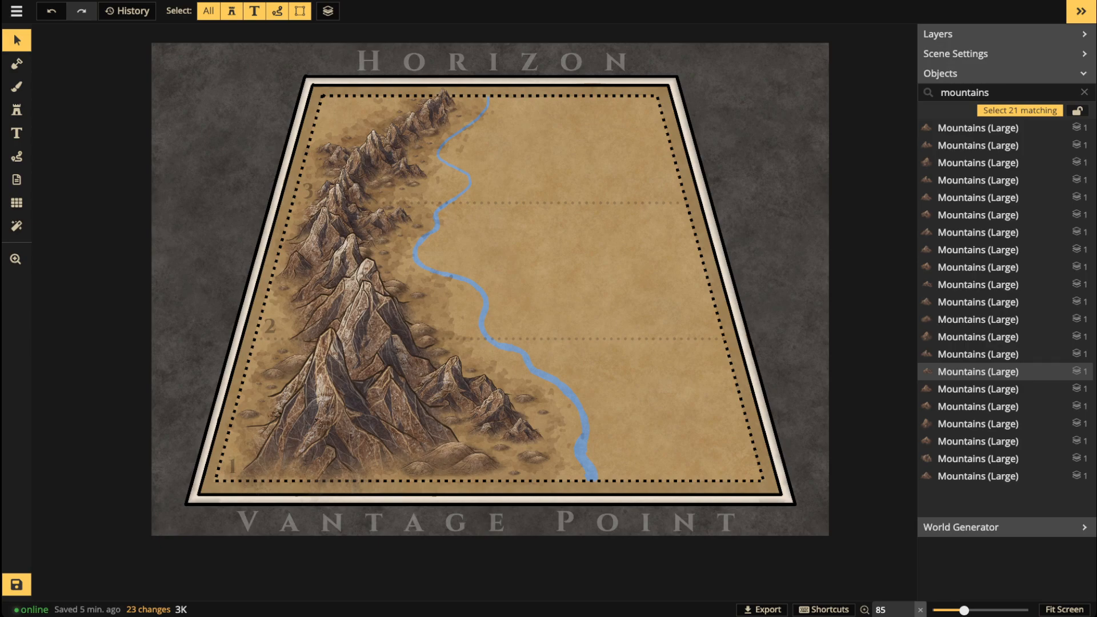
scroll(318, 181, up, 8)
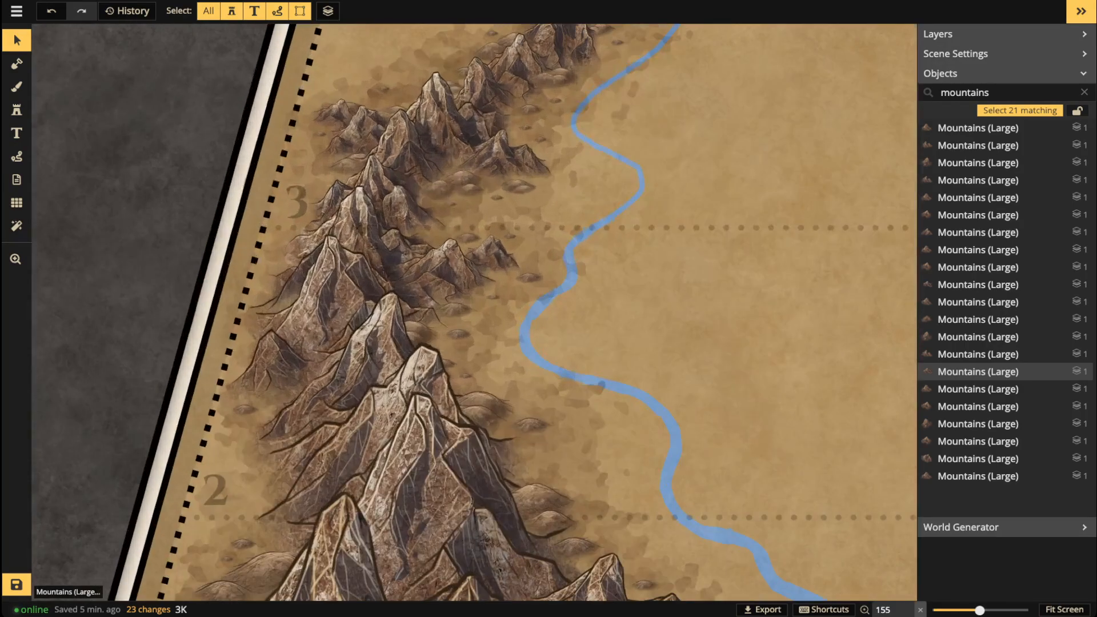
click(16, 156)
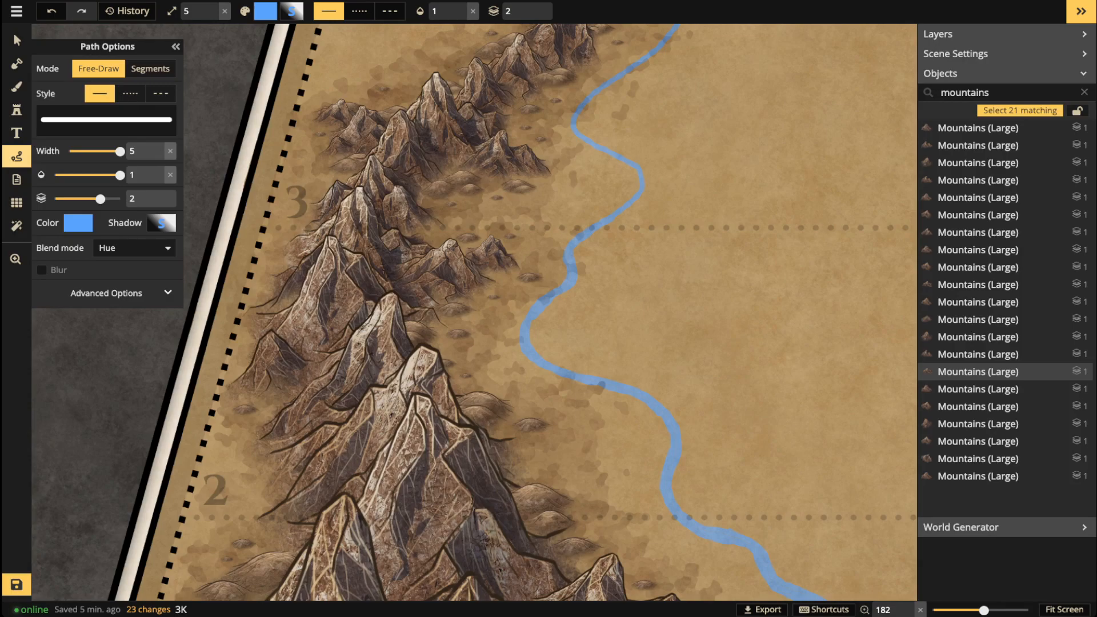
click(413, 188)
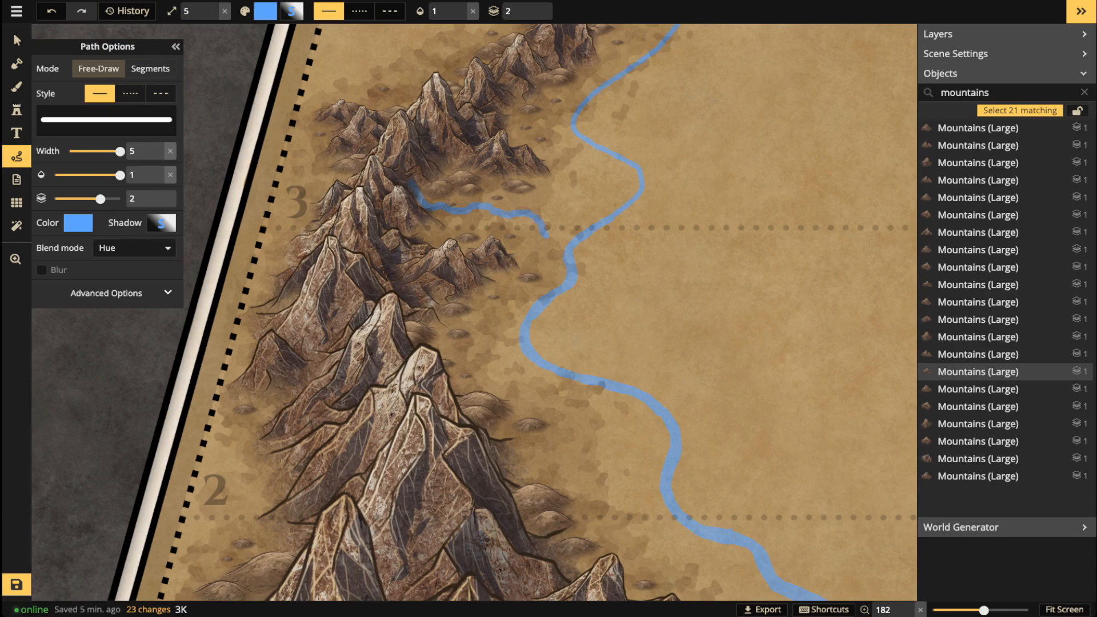
drag(562, 246, 569, 256)
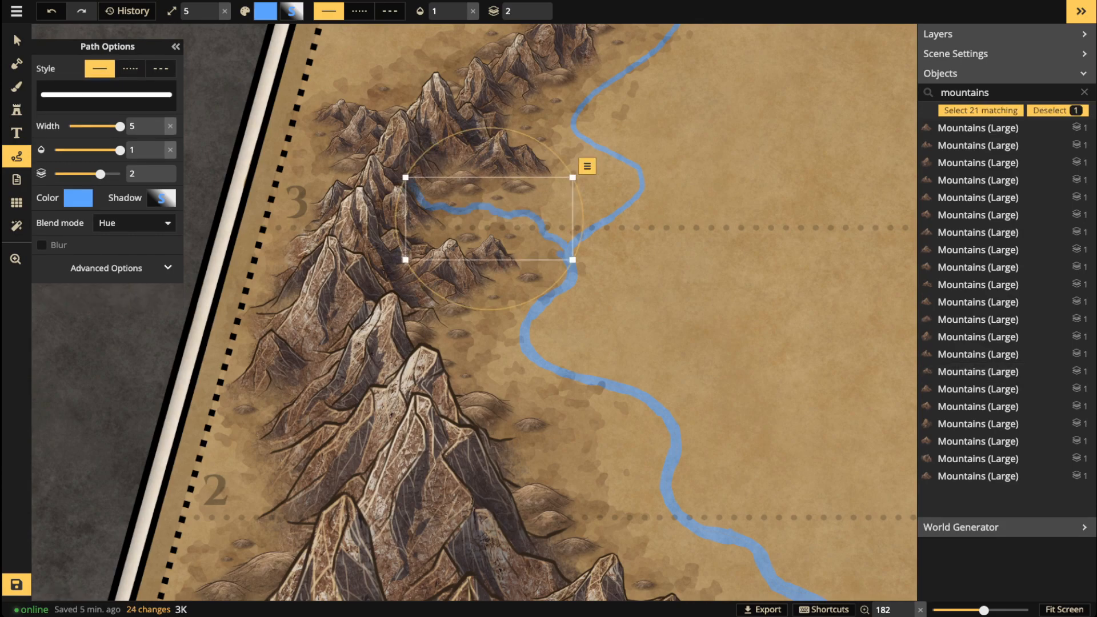
drag(120, 126, 99, 126)
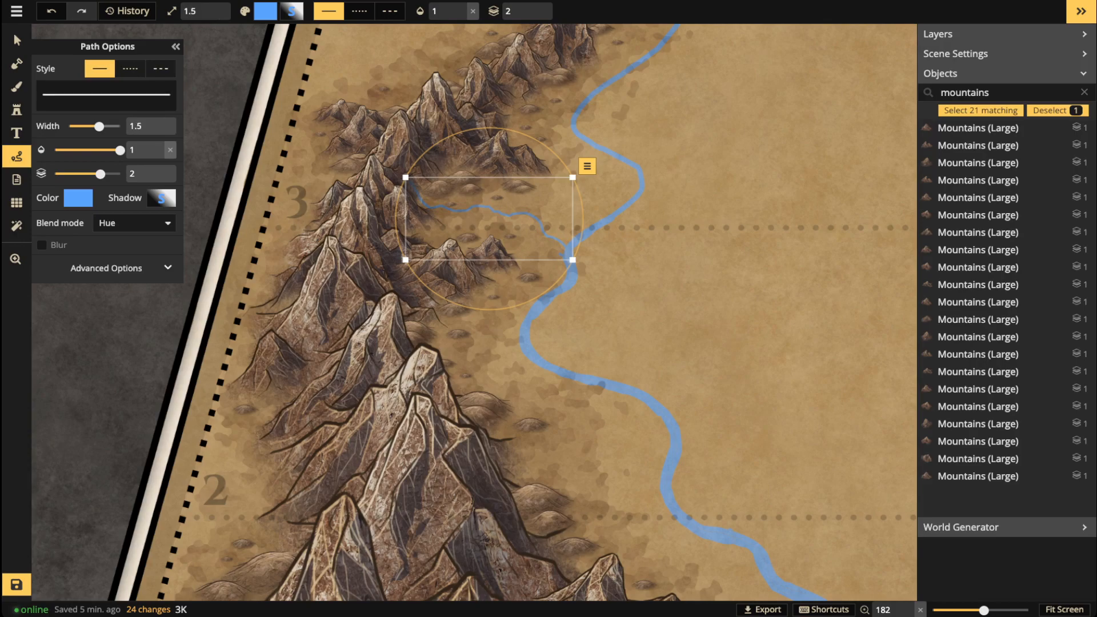
key(Escape)
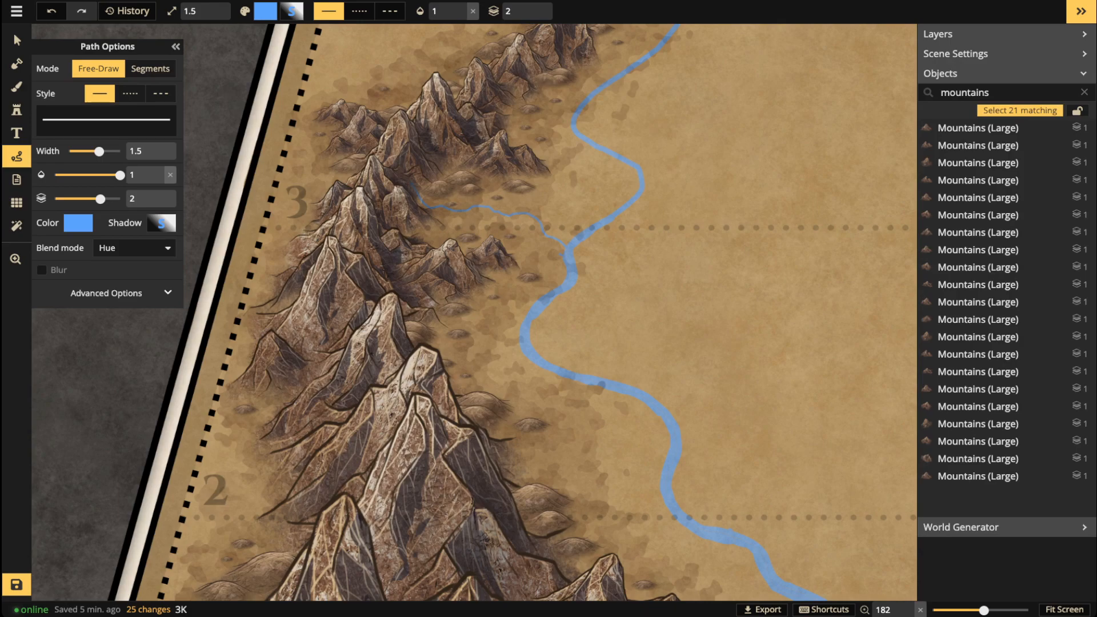
Step: Draw a second width-1.5 tributary linking the river's large western bend to the mountains between rows 2 and 3
click(150, 68)
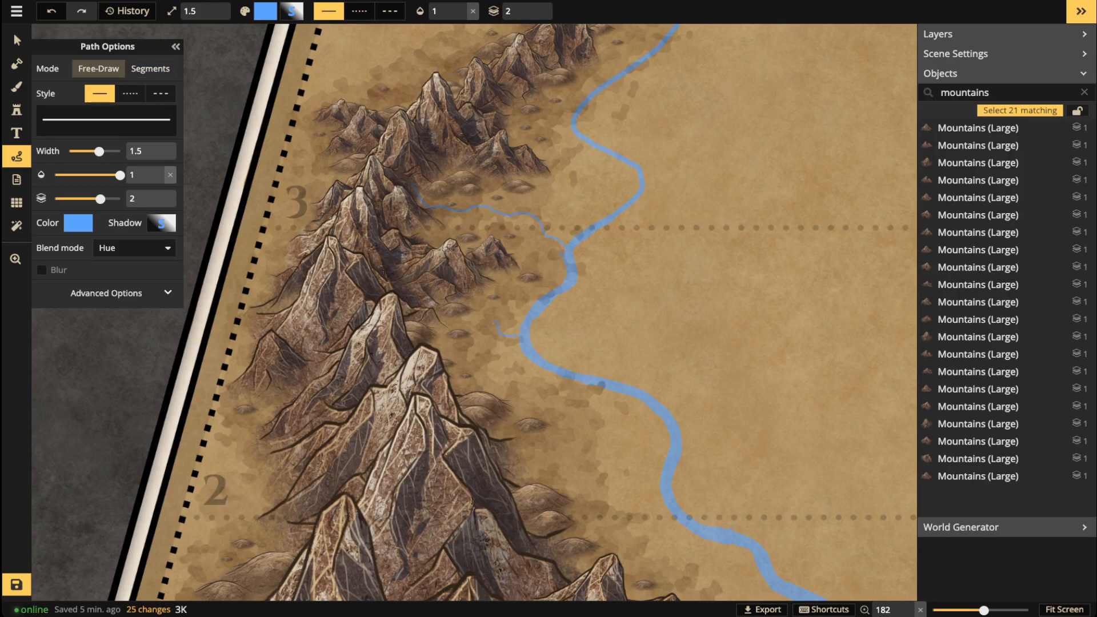
drag(451, 321, 404, 317)
key(Escape)
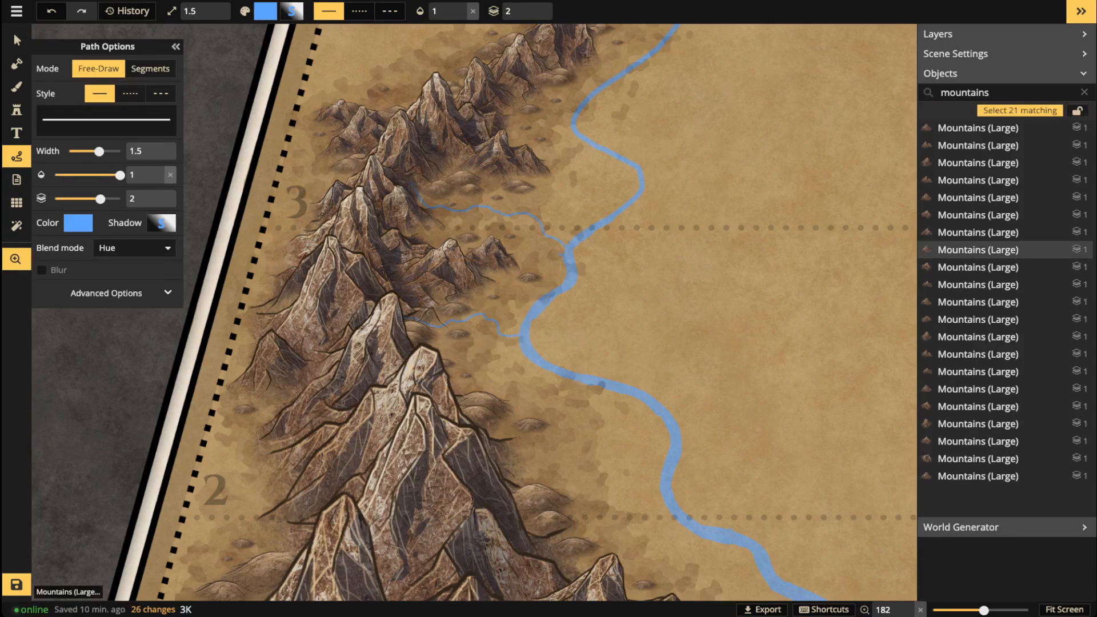
Step: Set the path width to 2.3 and draw a tributary from behind the foreground peaks to the river below the row 2 line
scroll(483, 313, down, 2)
drag(99, 151, 107, 151)
drag(596, 479, 632, 457)
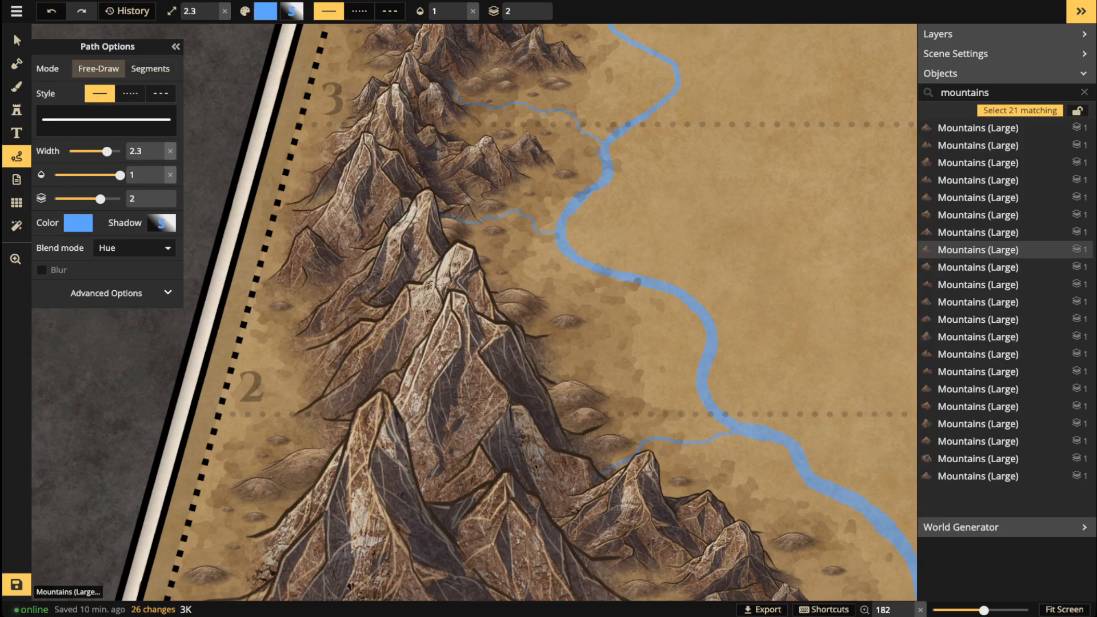
drag(734, 432, 743, 433)
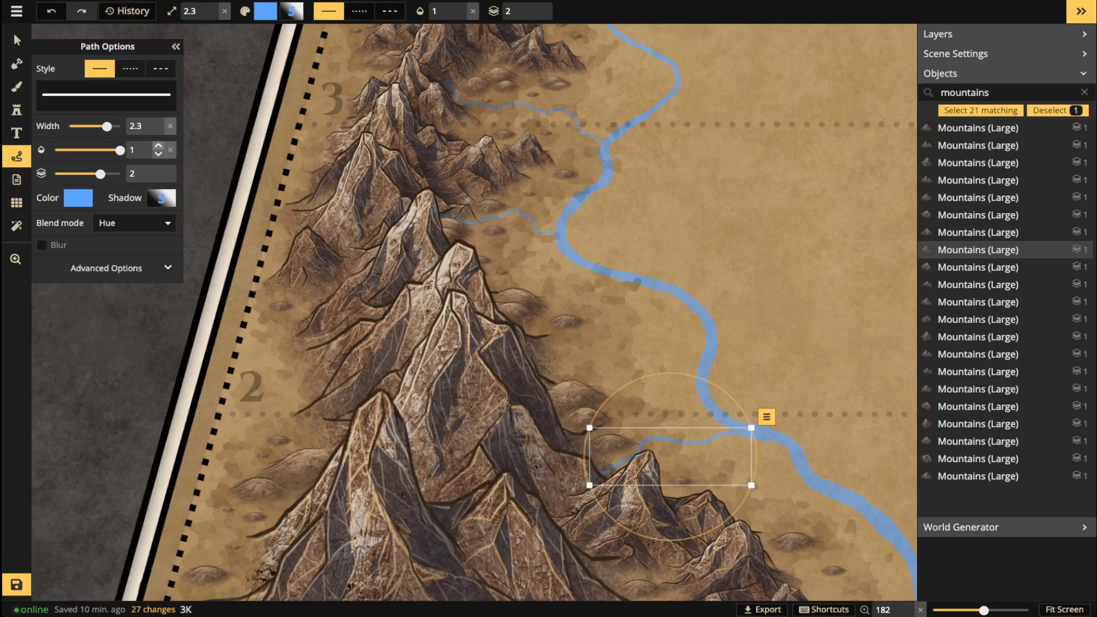
Step: Set the foreground tributary's width to 2.6 and its layer to -1
drag(107, 126, 109, 126)
click(535, 16)
click(535, 16)
click(534, 16)
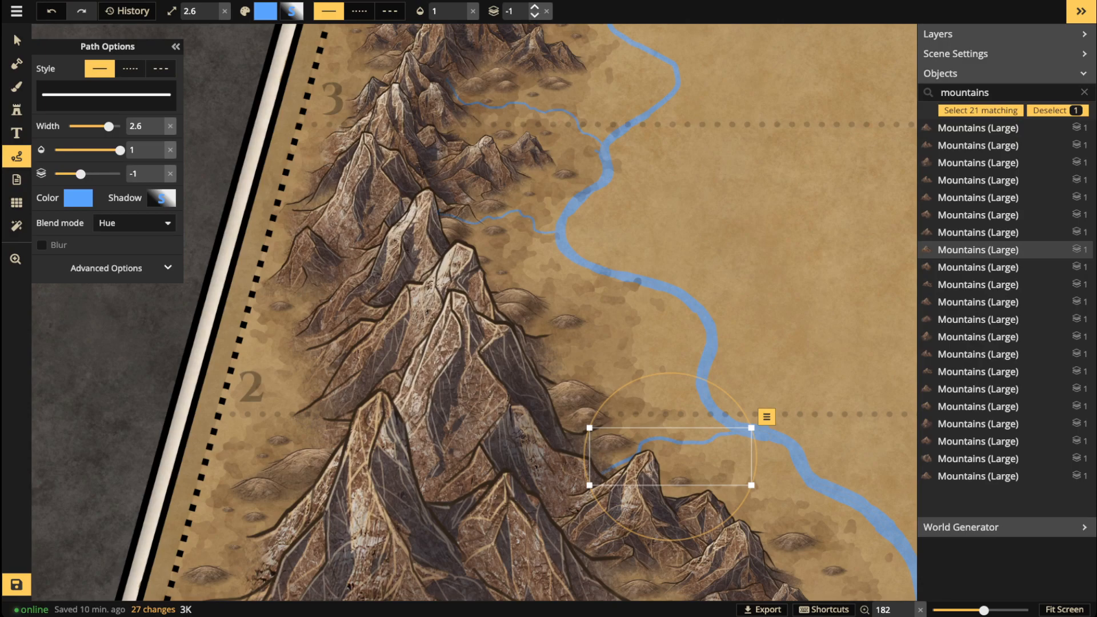
key(Escape)
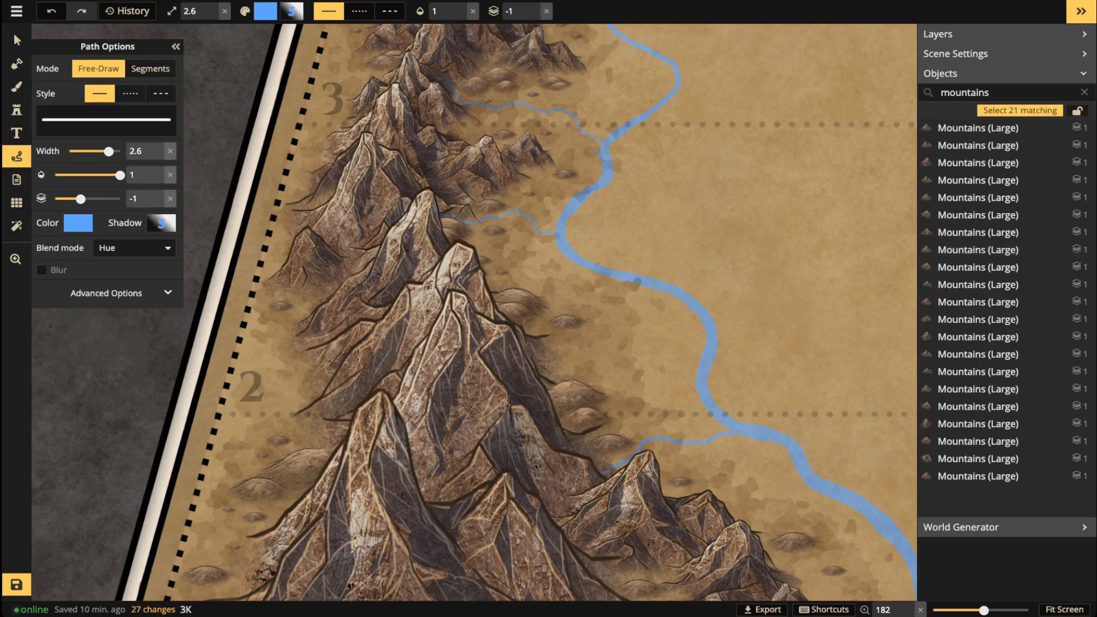
Step: Return to the selection tool and save the map
click(14, 33)
scroll(407, 286, down, 5)
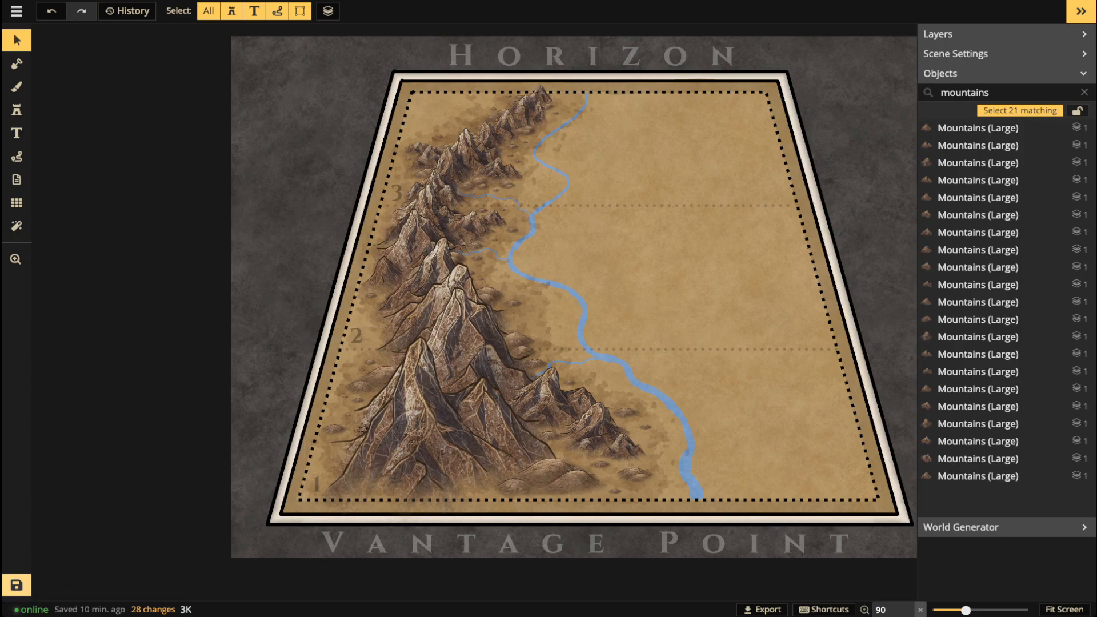
click(16, 585)
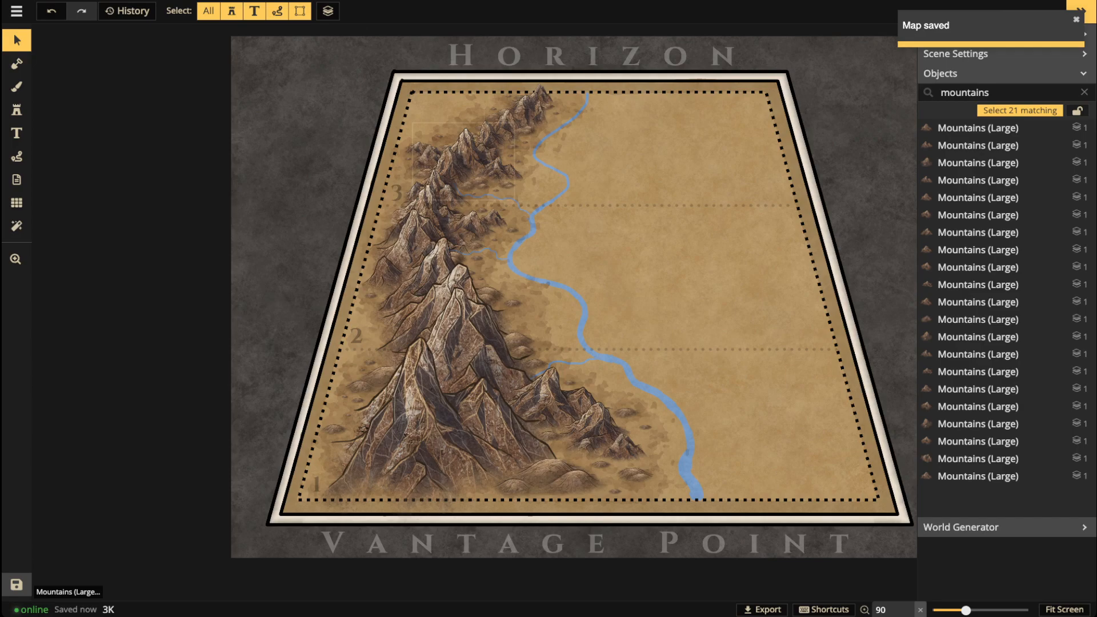
scroll(515, 187, up, 1)
scroll(515, 187, down, 3)
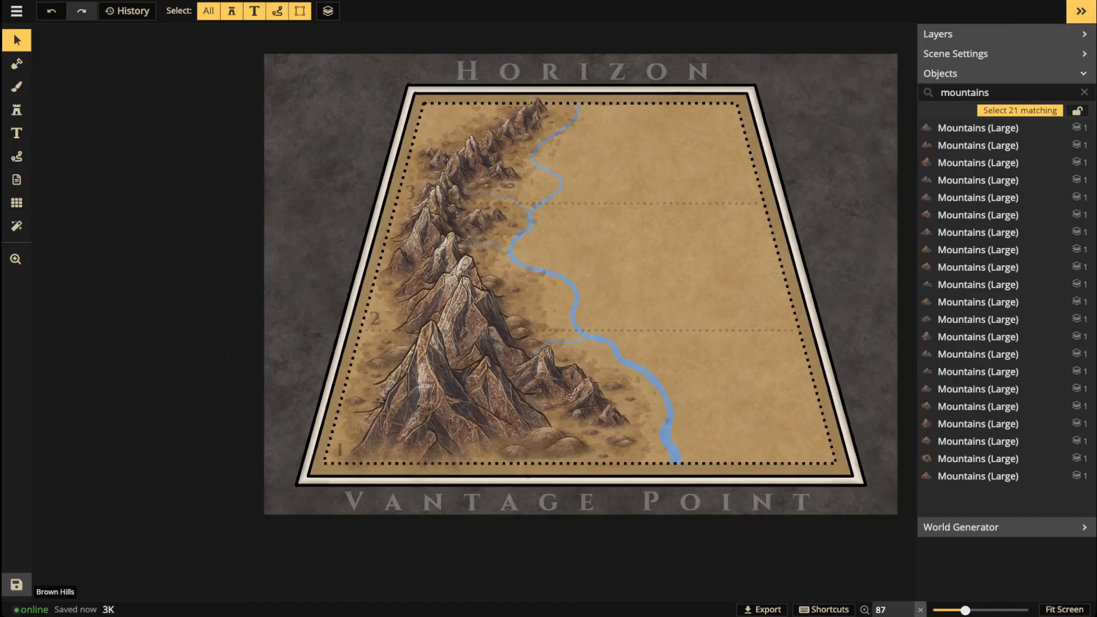
Step: Clear the mountains filter from the object list
key(space)
scroll(503, 347, up, 2)
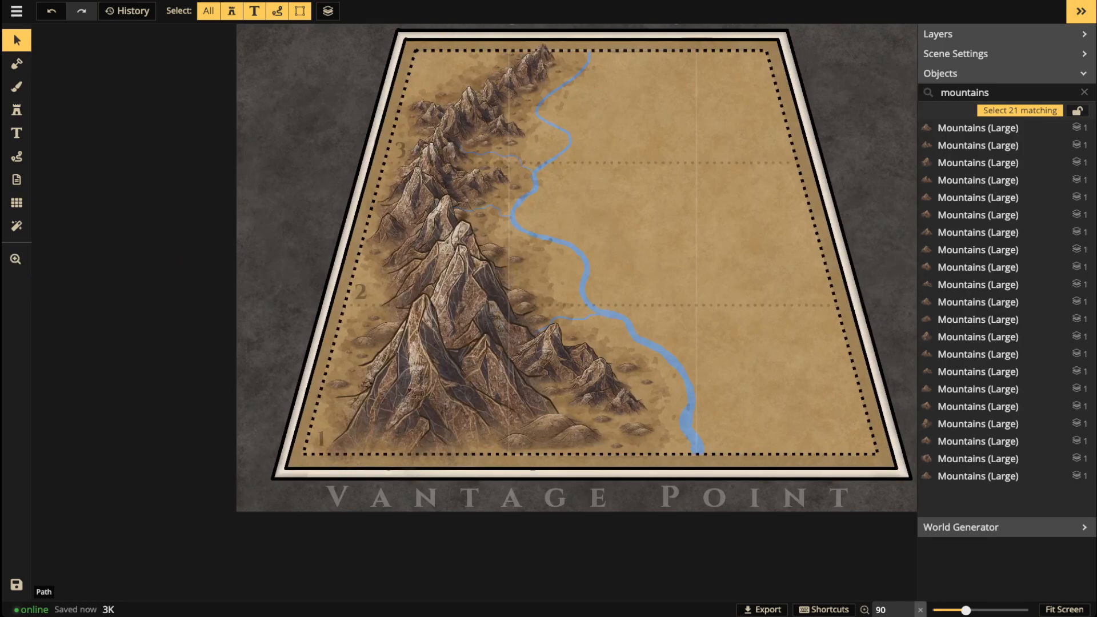
scroll(573, 133, up, 1)
drag(573, 132, 500, 168)
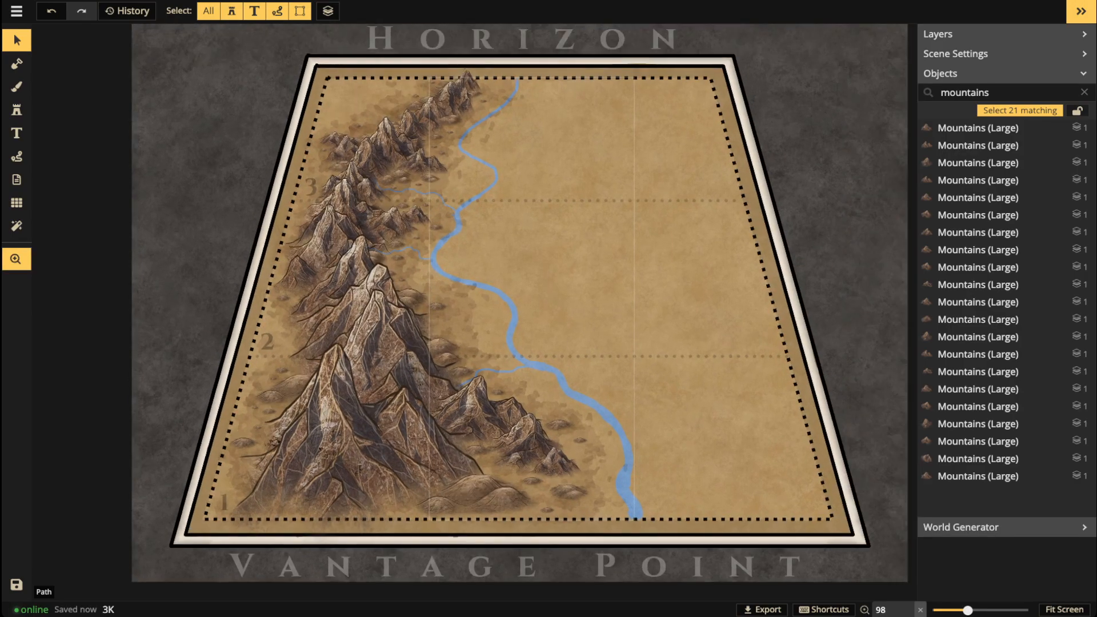
click(1084, 92)
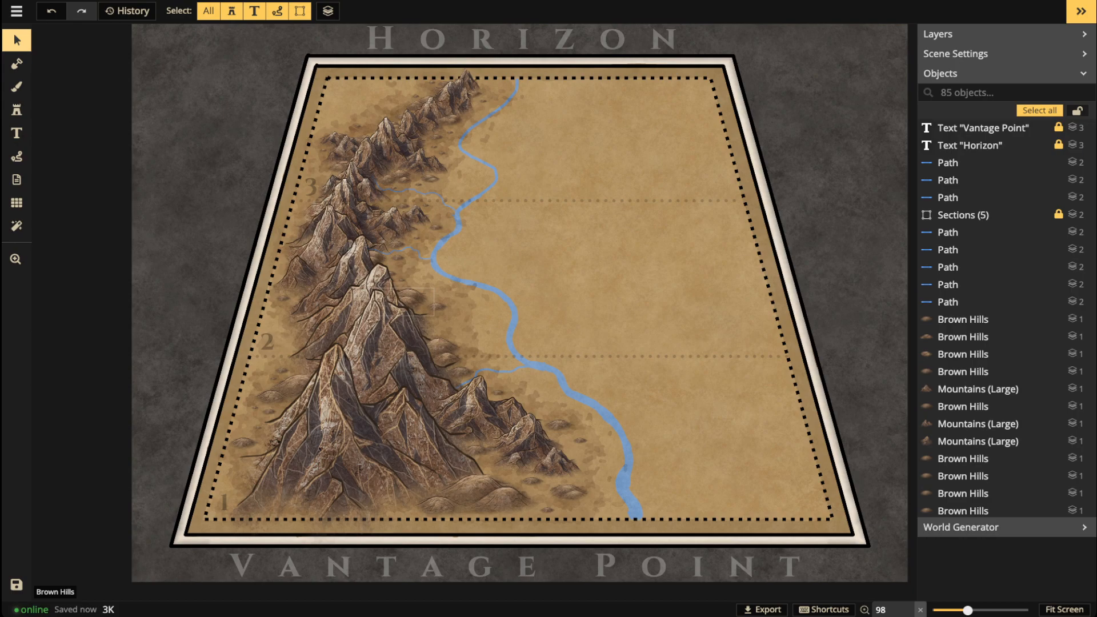
Step: Activate the stamp tool and choose the Cliffs set from the Nature stamps in the Fantasy Regional HD catalog
scroll(406, 260, up, 5)
drag(406, 259, 370, 180)
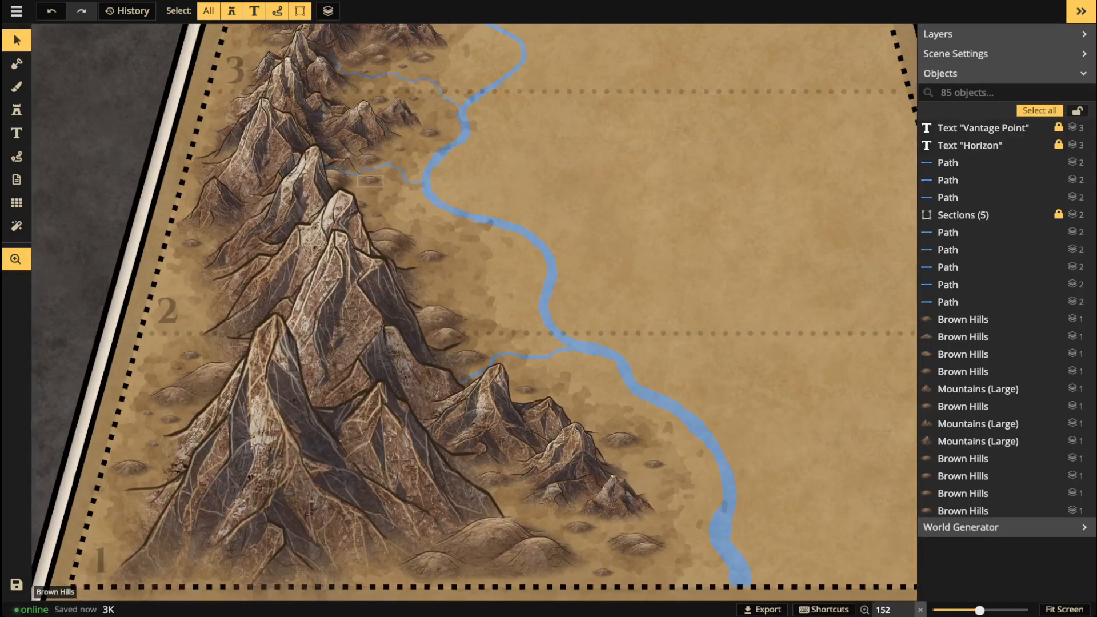
click(17, 109)
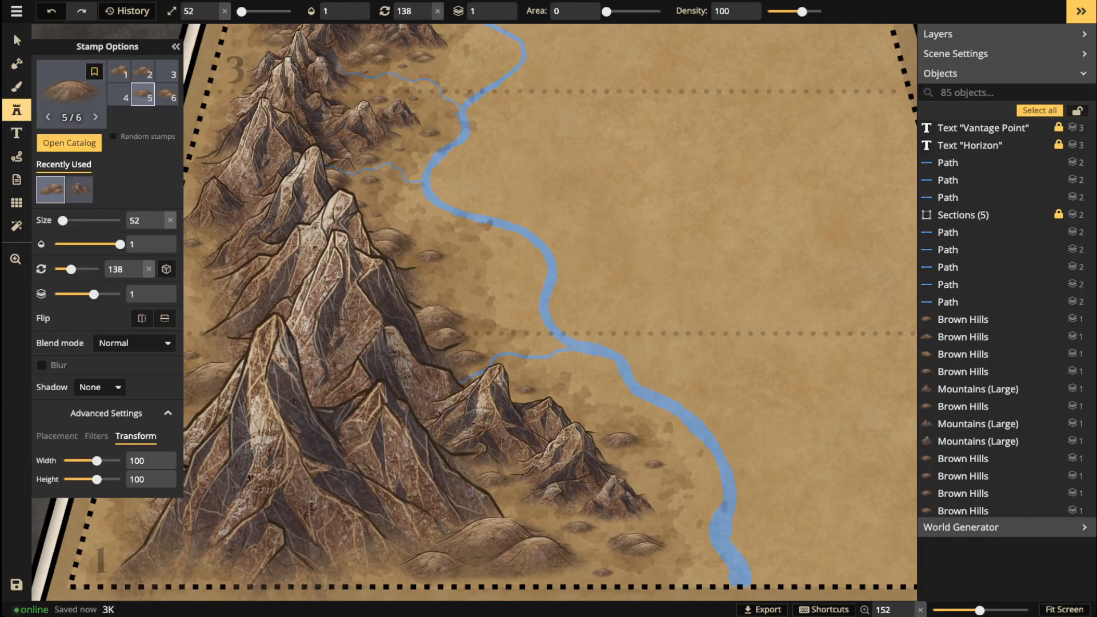
click(71, 86)
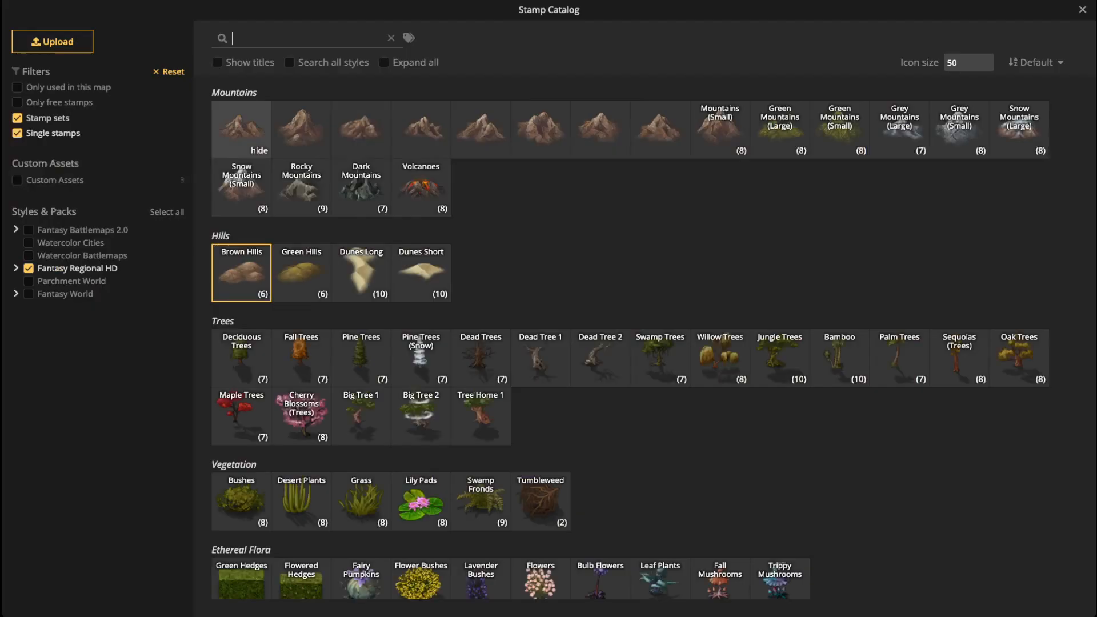
scroll(416, 354, down, 2)
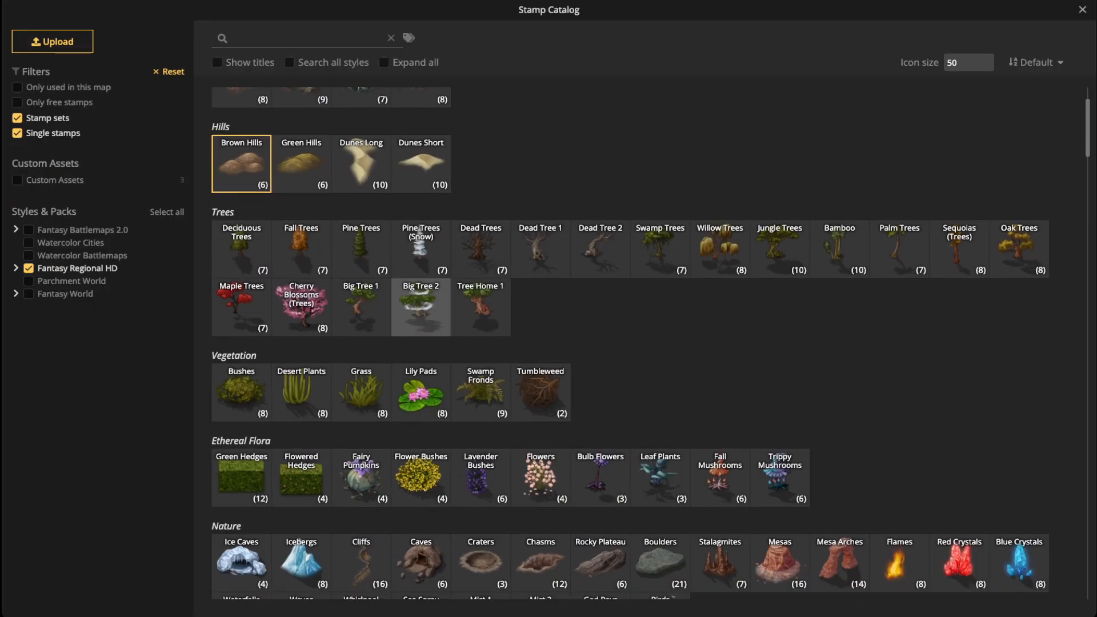
click(361, 563)
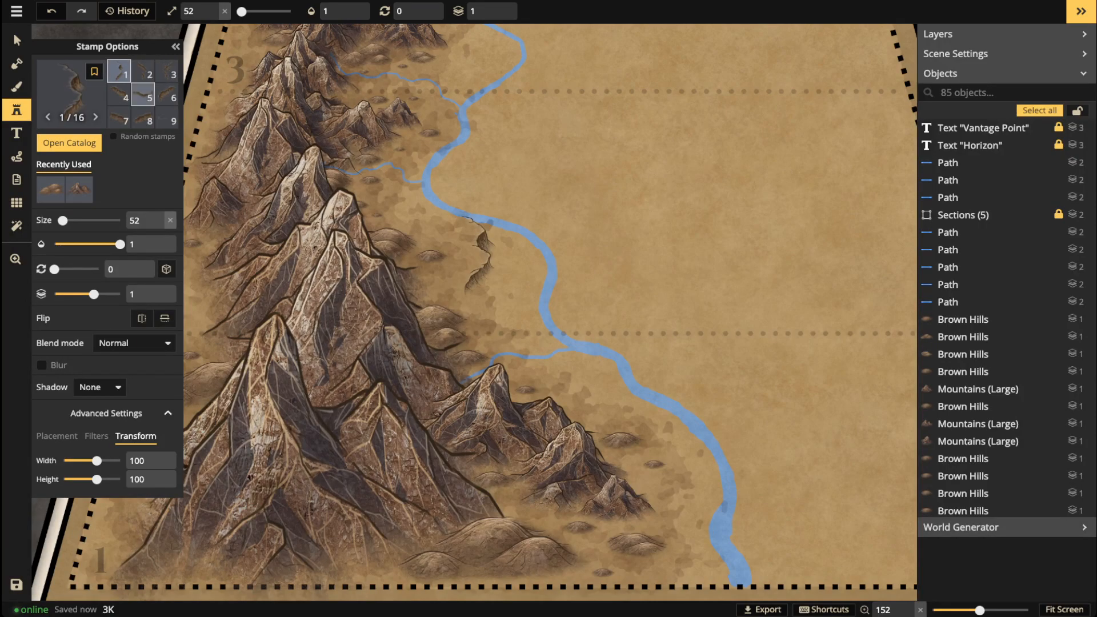
Step: Place Cliffs stamp 15 at size 52 and rotation 330 along the inner bank of the river's large western bend
click(167, 72)
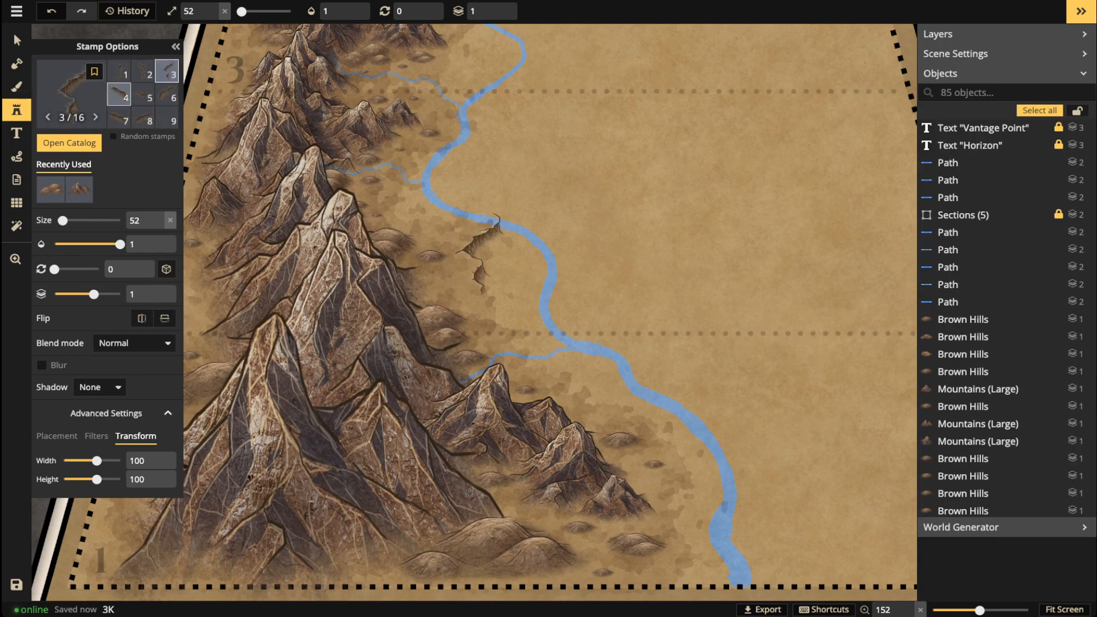
click(143, 71)
scroll(480, 165, up, 2)
key(Right)
key(Right)
key(Right)
key(Right)
key(Right)
key(Right)
key(Right)
key(Right)
key(Right)
key(Right)
key(Right)
key(Right)
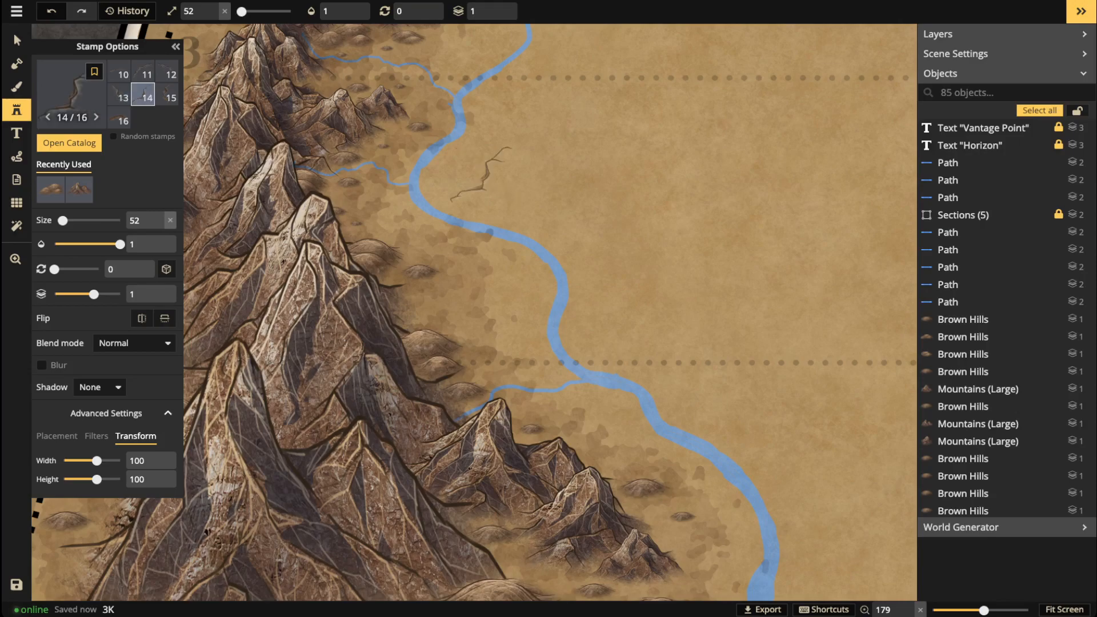
key(Right)
scroll(483, 171, down, 6)
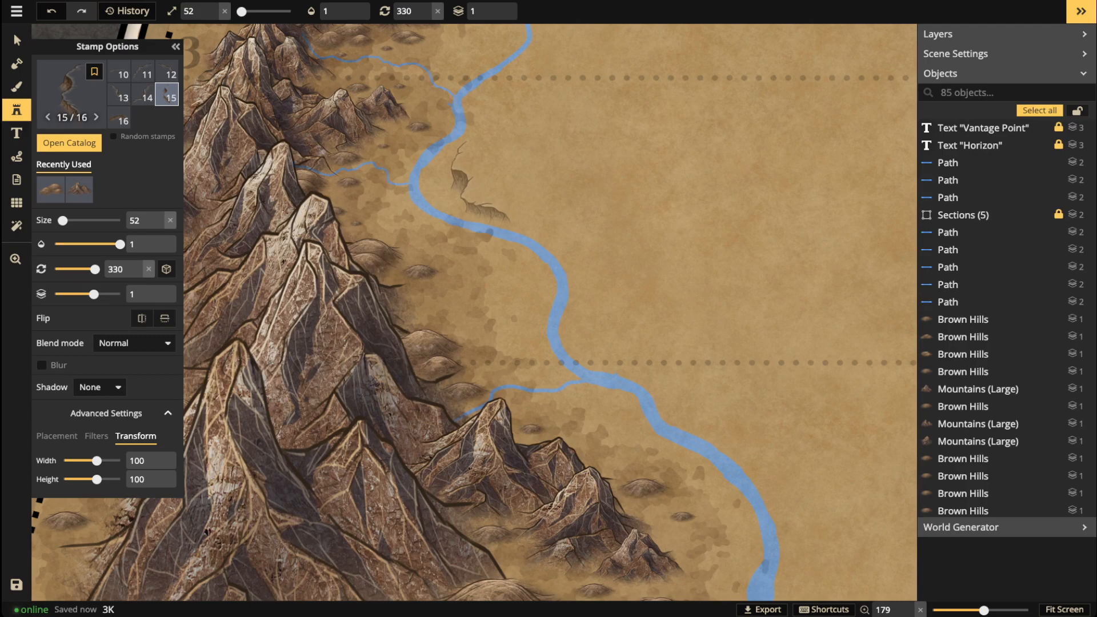
click(473, 189)
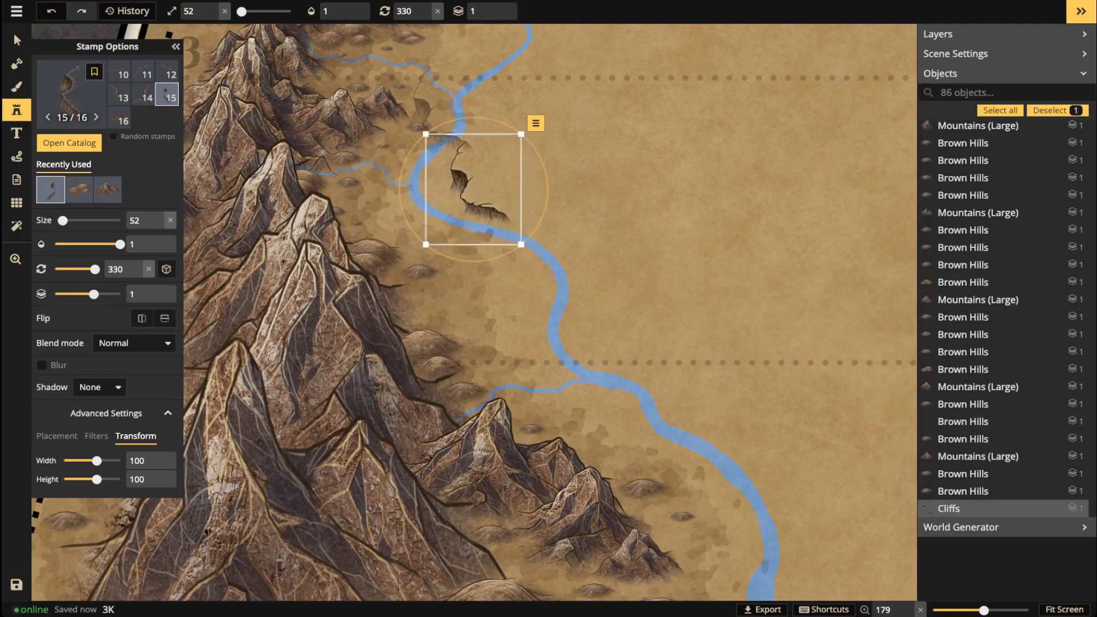
Step: Extend the cliff line along the river bend with Cliffs stamp 7 at size 52 and rotation 0
key(Left)
key(Left)
key(Left)
key(Left)
key(Left)
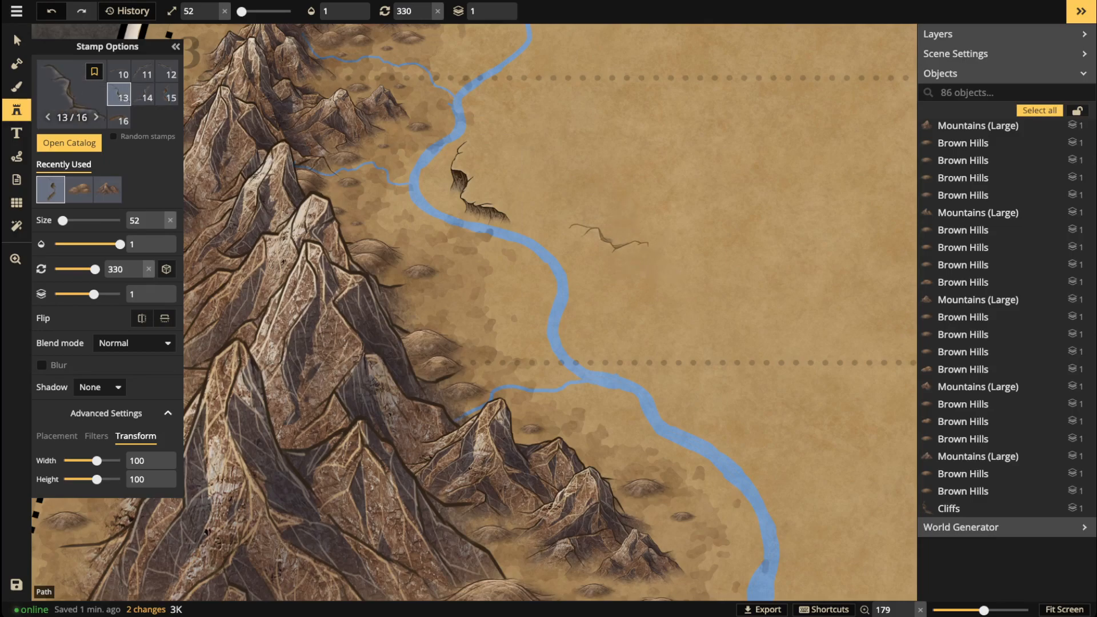
key(Left)
key(Left)
key(Left)
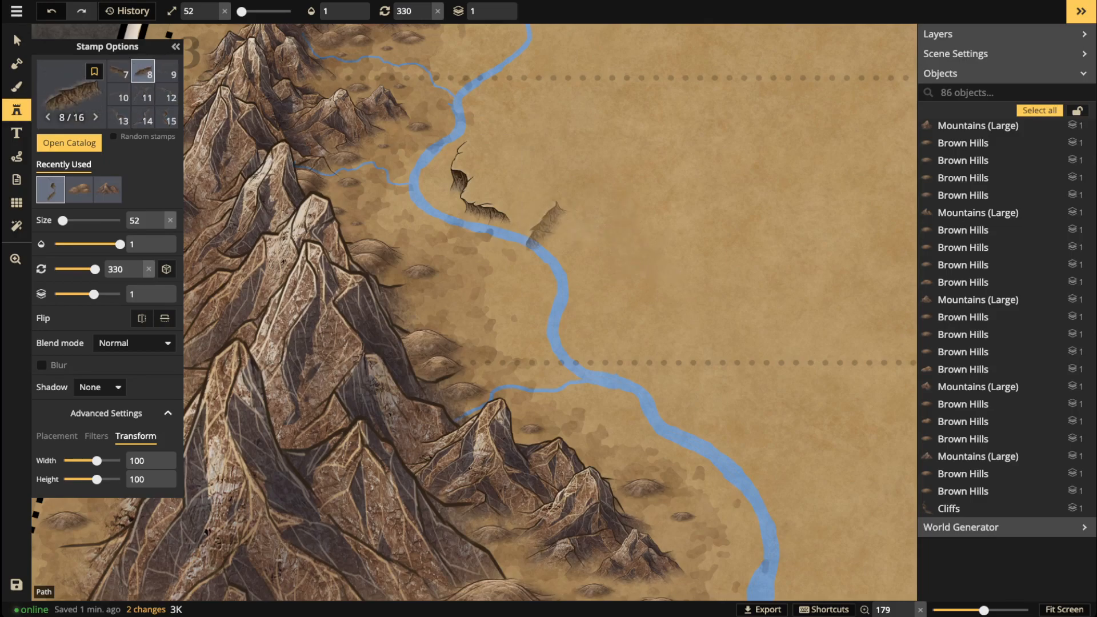
scroll(533, 222, up, 2)
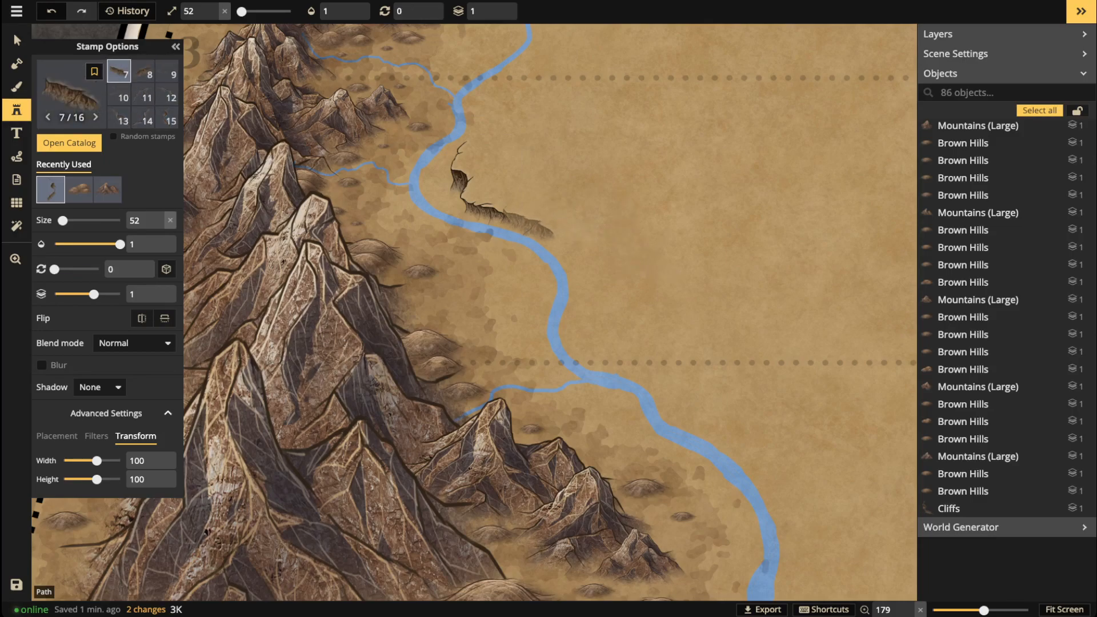
click(517, 220)
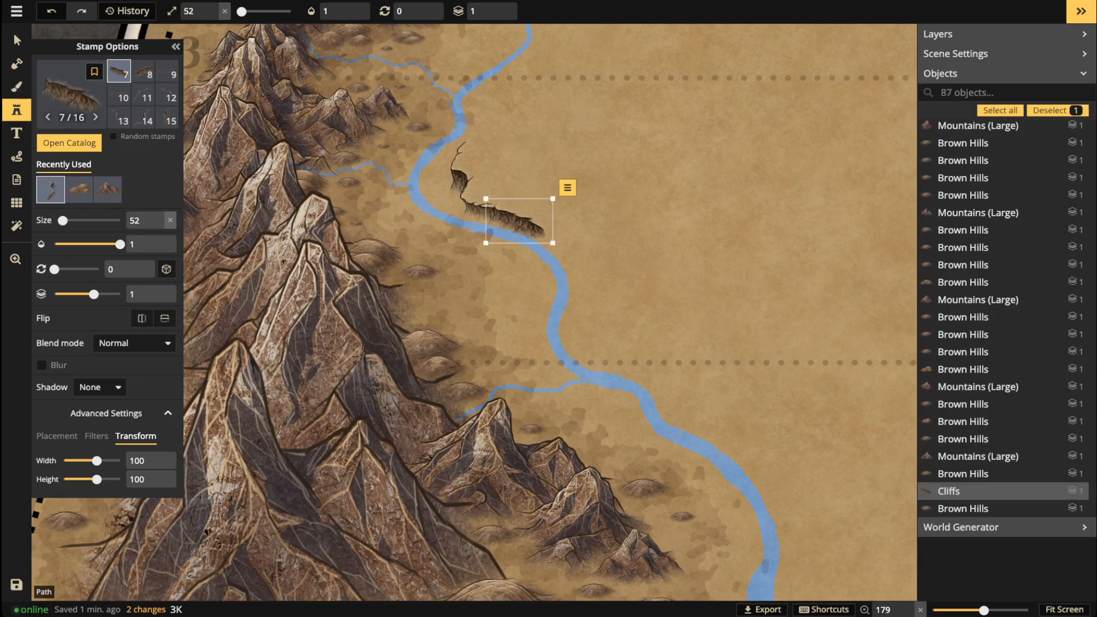
Step: Shrink the upper cliff to size 42 and nudge it west, and scale down the lower cliff to join it at the river bend
key(v)
drag(426, 134, 548, 245)
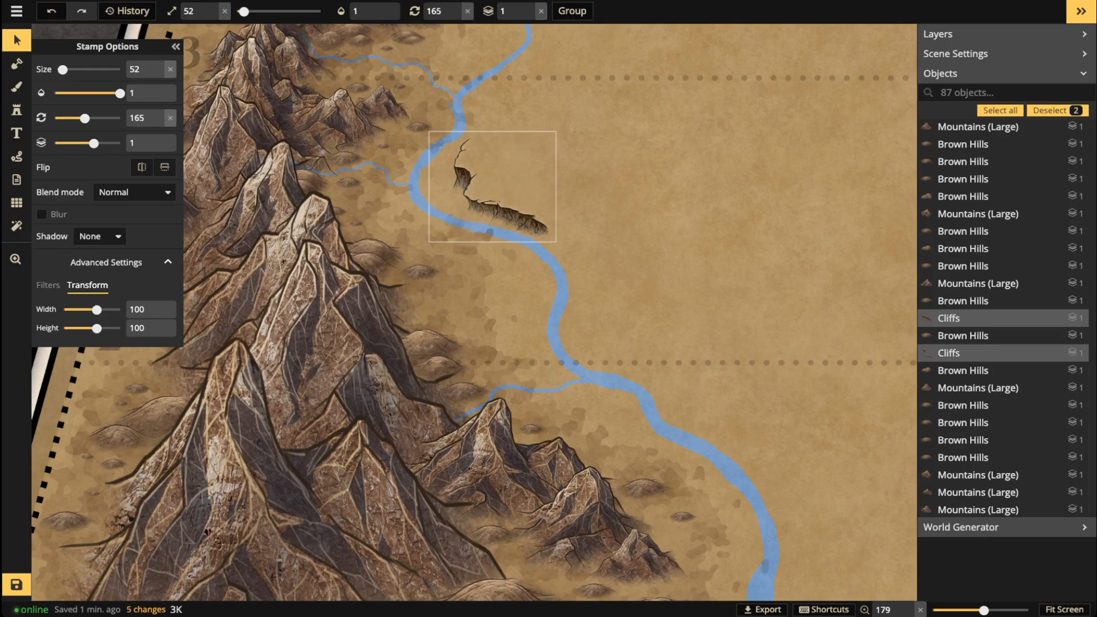
key(Escape)
click(463, 177)
drag(524, 132, 515, 142)
drag(477, 187, 469, 187)
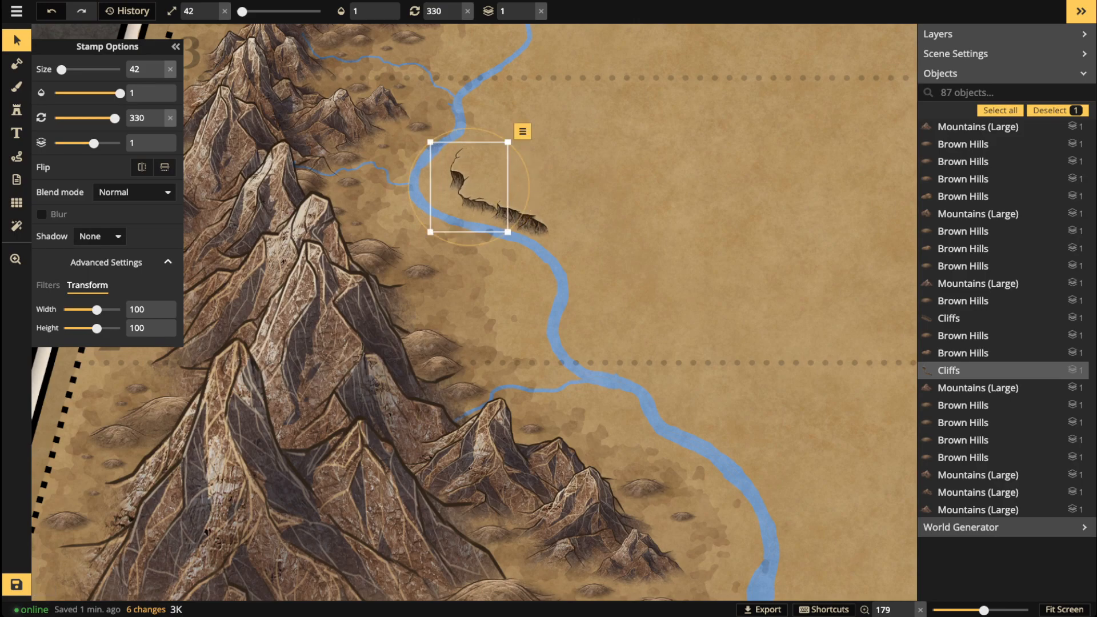
click(523, 218)
drag(555, 196, 505, 213)
key(Escape)
Step: Place Cliffs stamp 10 at size 42 and rotation 345 to continue the cliff's upper edge inside the western bend
click(16, 109)
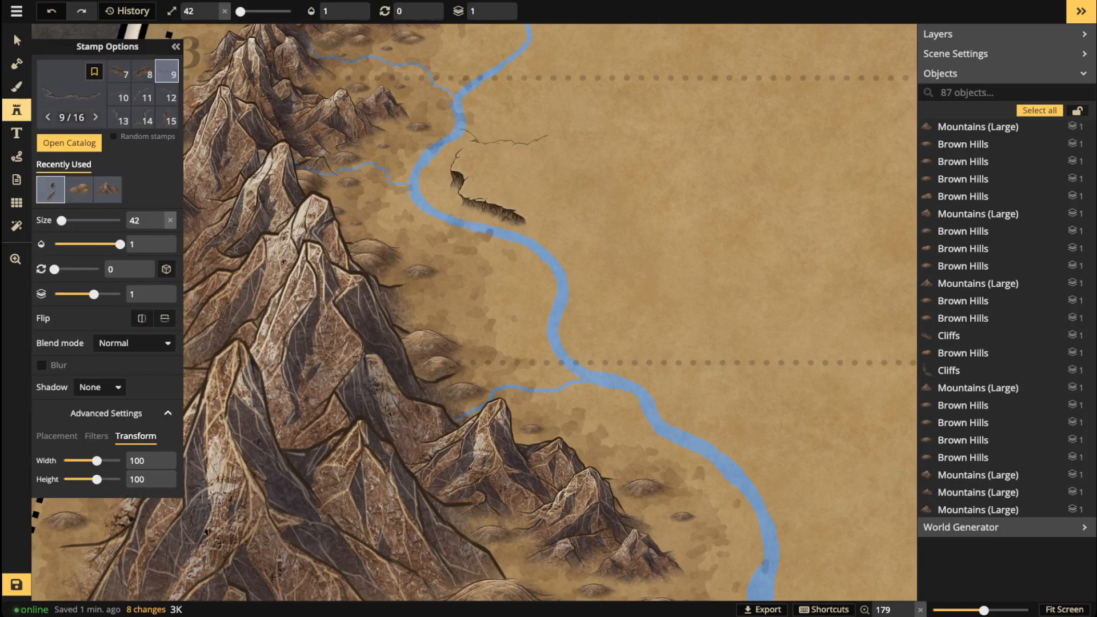
key(Right)
key(Right)
key(Left)
key(q)
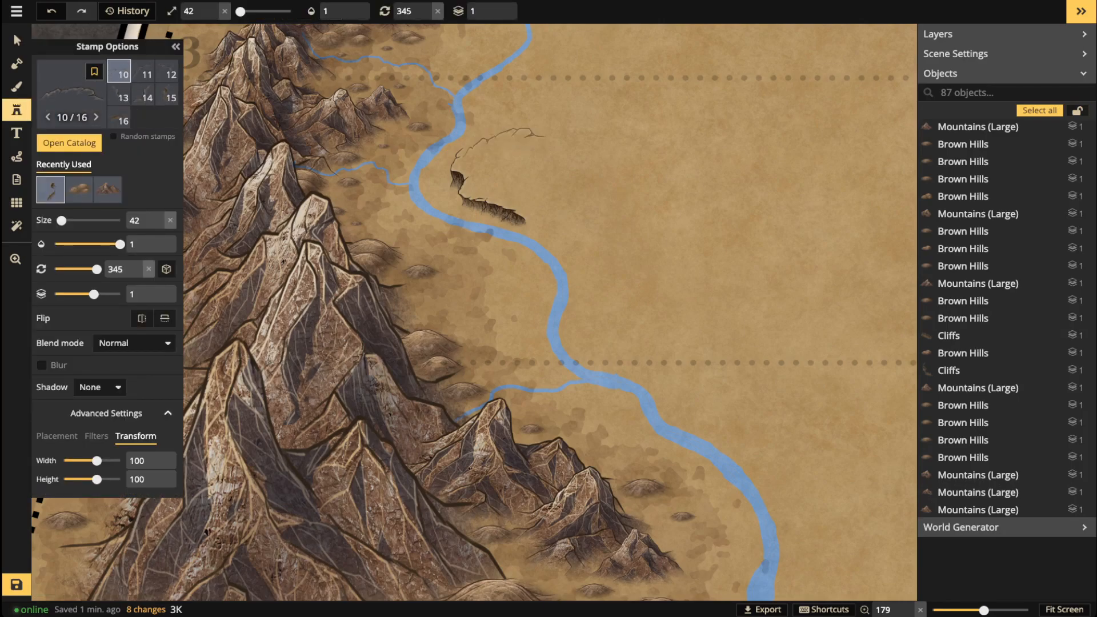
click(497, 136)
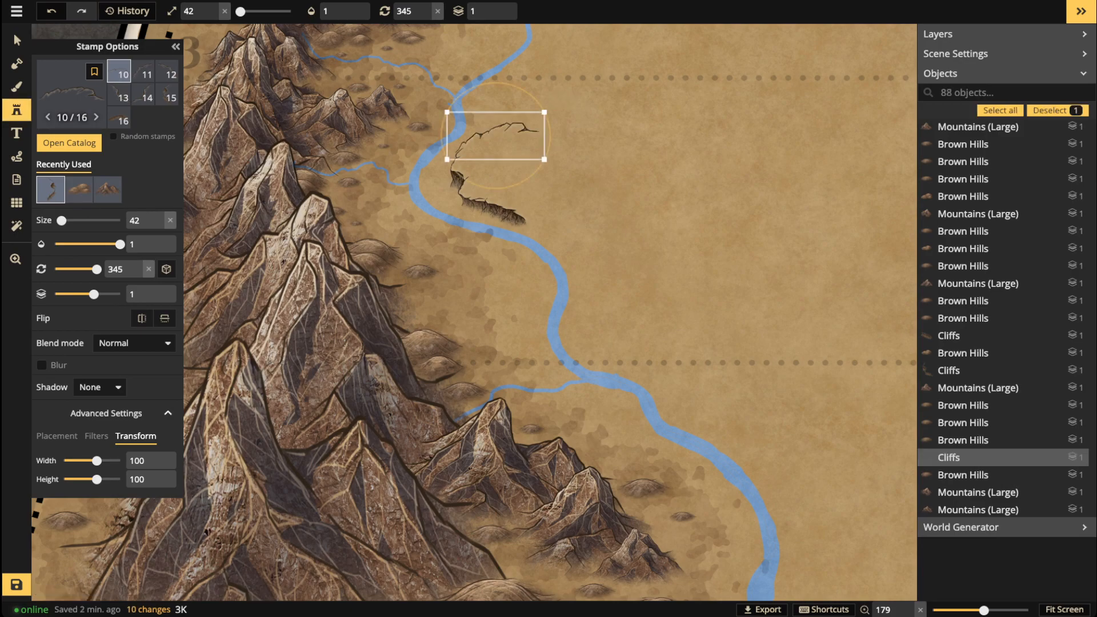
key(Escape)
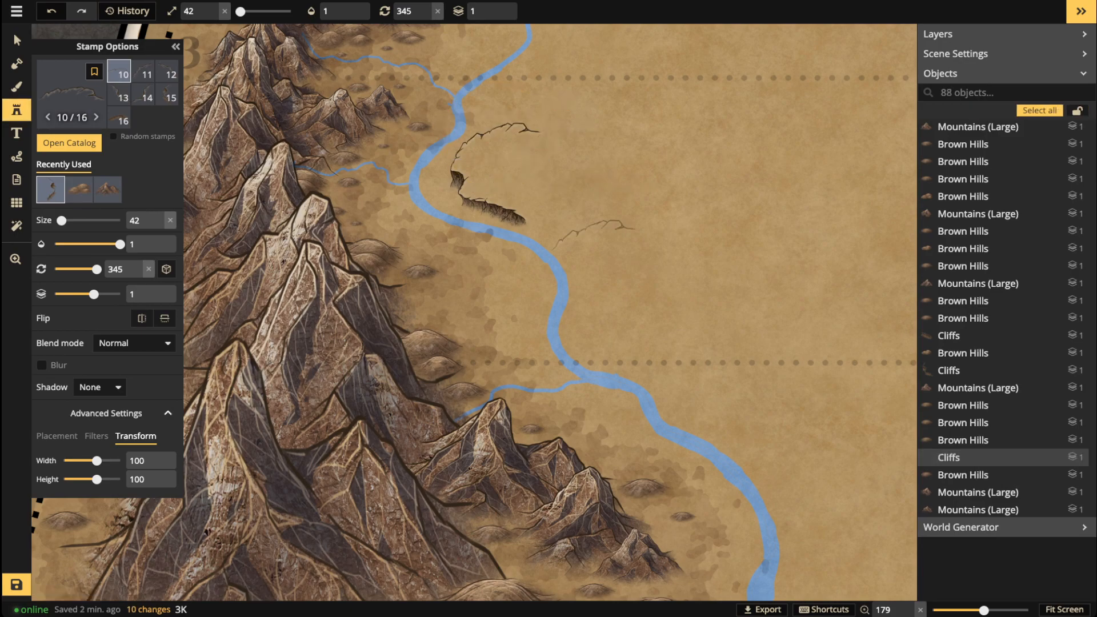
Step: Place Cliffs stamp 1 at size 52 and rotation 0 on the river's west bank just above the row 2 line
drag(594, 258, 625, 212)
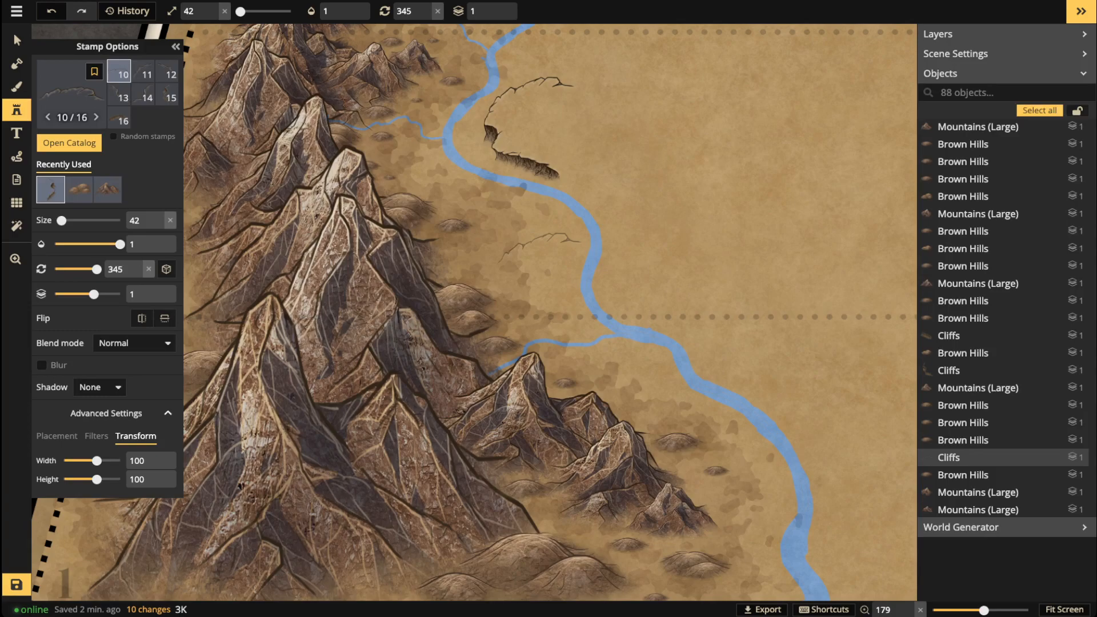
key(Right)
key(Right)
key(Right)
key(Right)
key(Right)
key(Right)
key(Right)
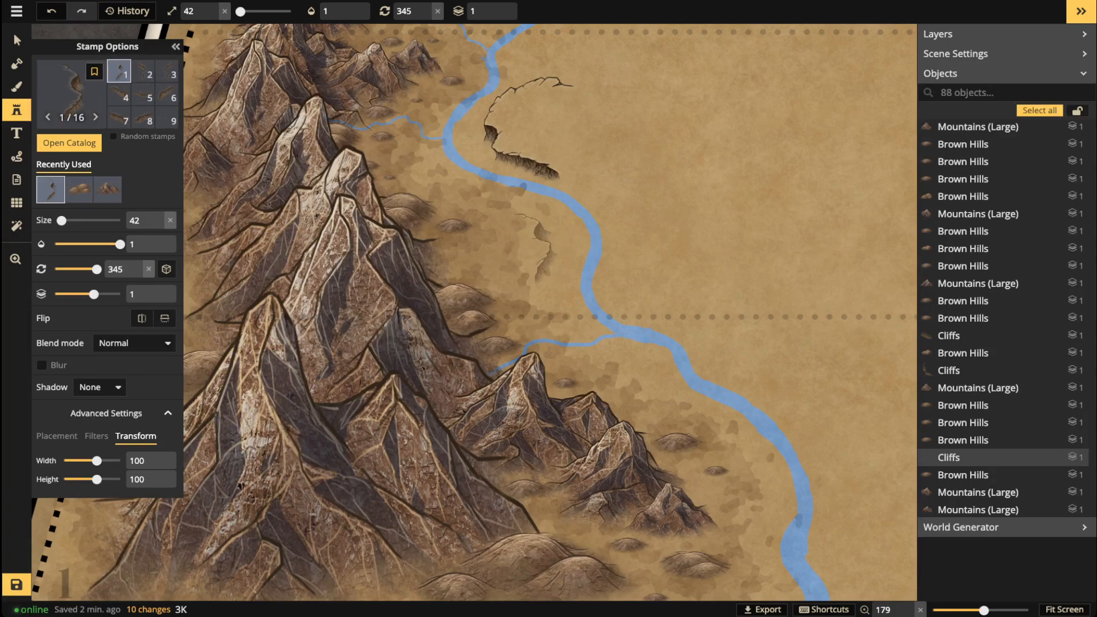
key(])
key(.)
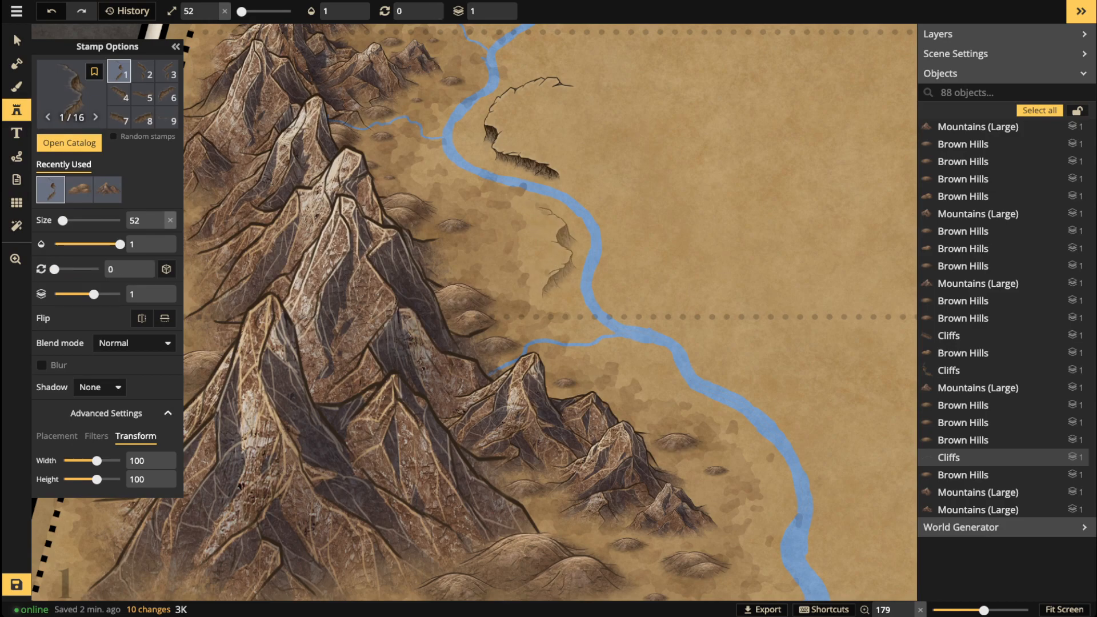
click(556, 250)
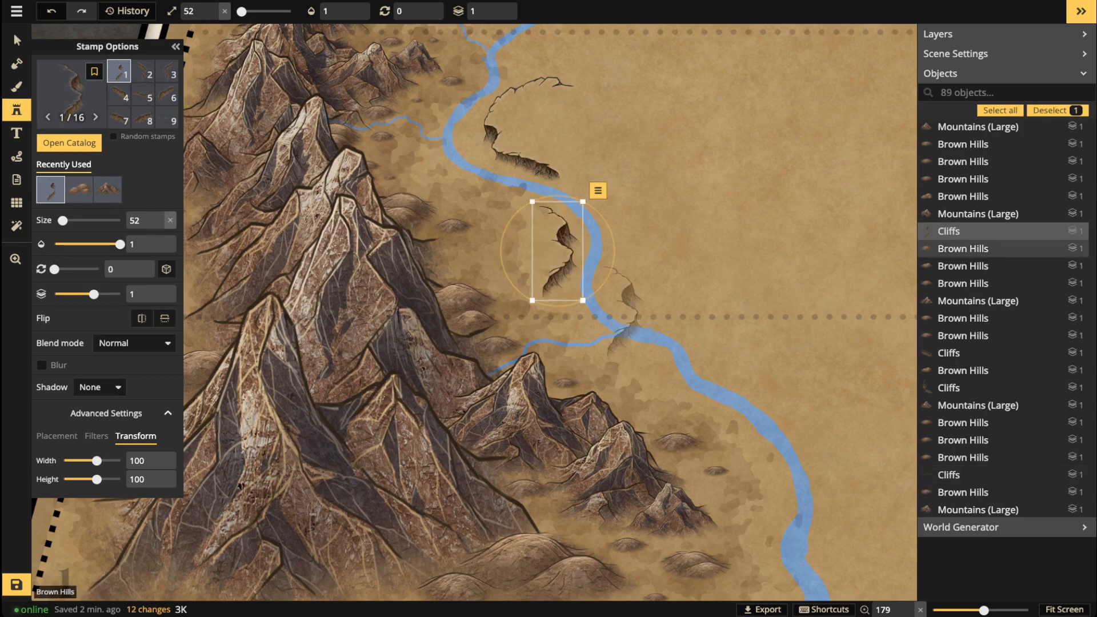
Step: Place Cliffs stamp 15 at size 52 and rotation 345 on the river's east bank just above the row 2 line
key(space)
drag(575, 179, 483, 71)
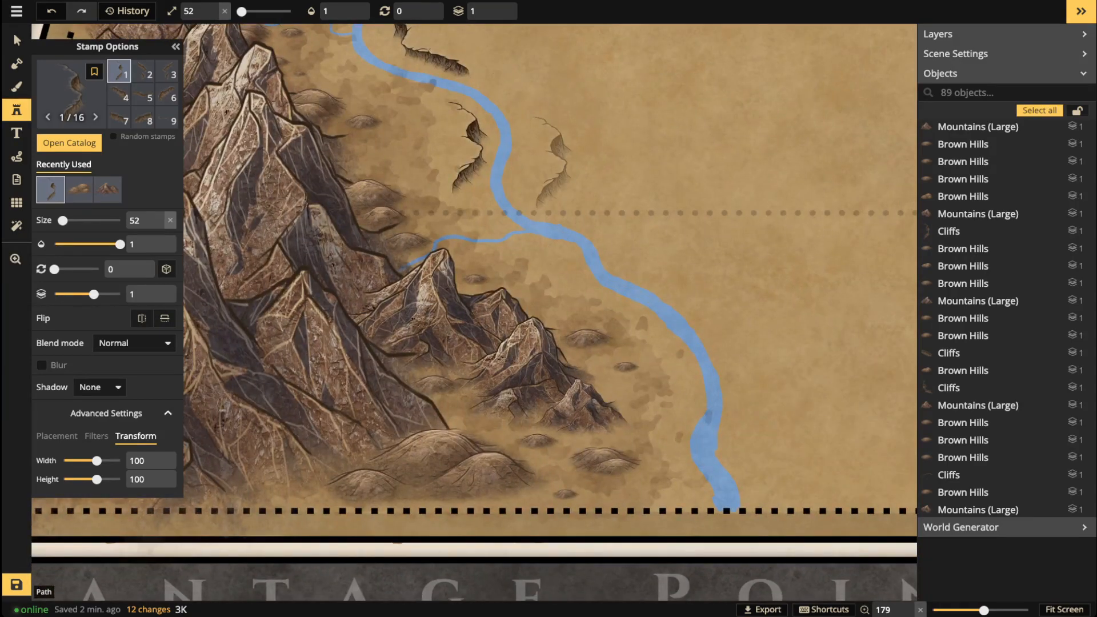
key(Left)
key(Left)
key(Left)
key(Left)
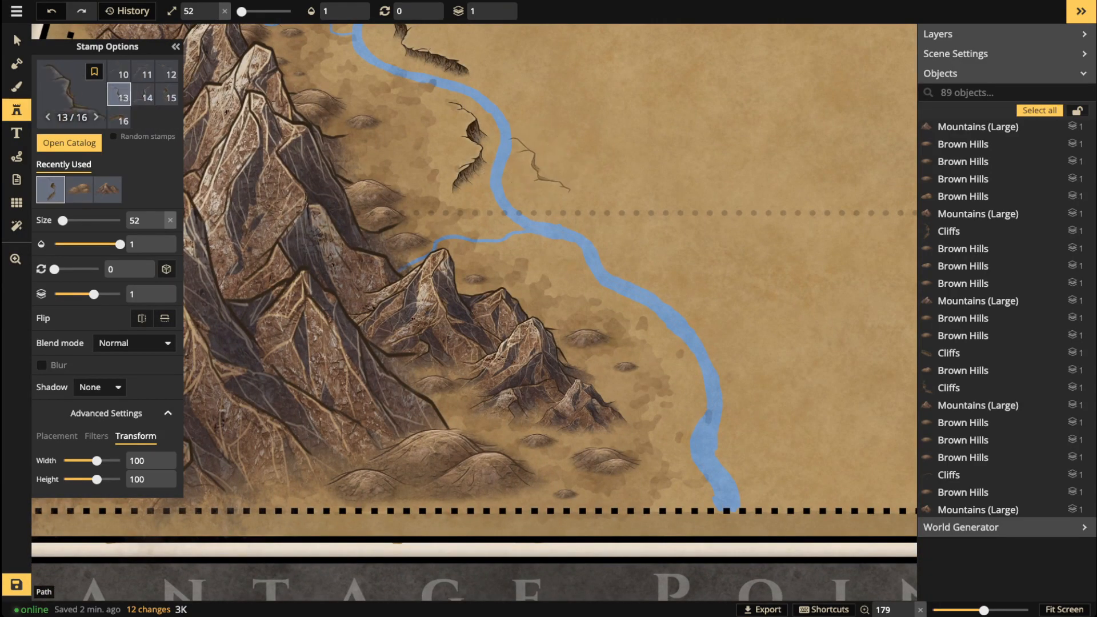
key(Right)
key(Right)
scroll(531, 172, down, 3)
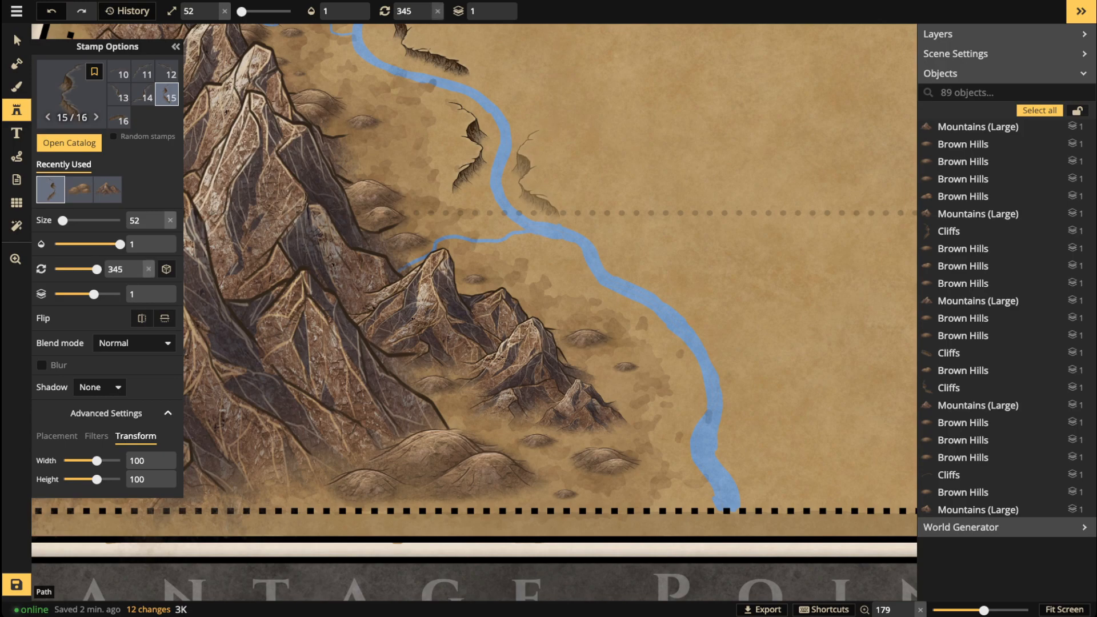
click(533, 176)
Step: Delete the cliff stamp just placed on the river's east bank
scroll(479, 96, down, 1)
scroll(468, 86, down, 2)
drag(469, 87, 533, 261)
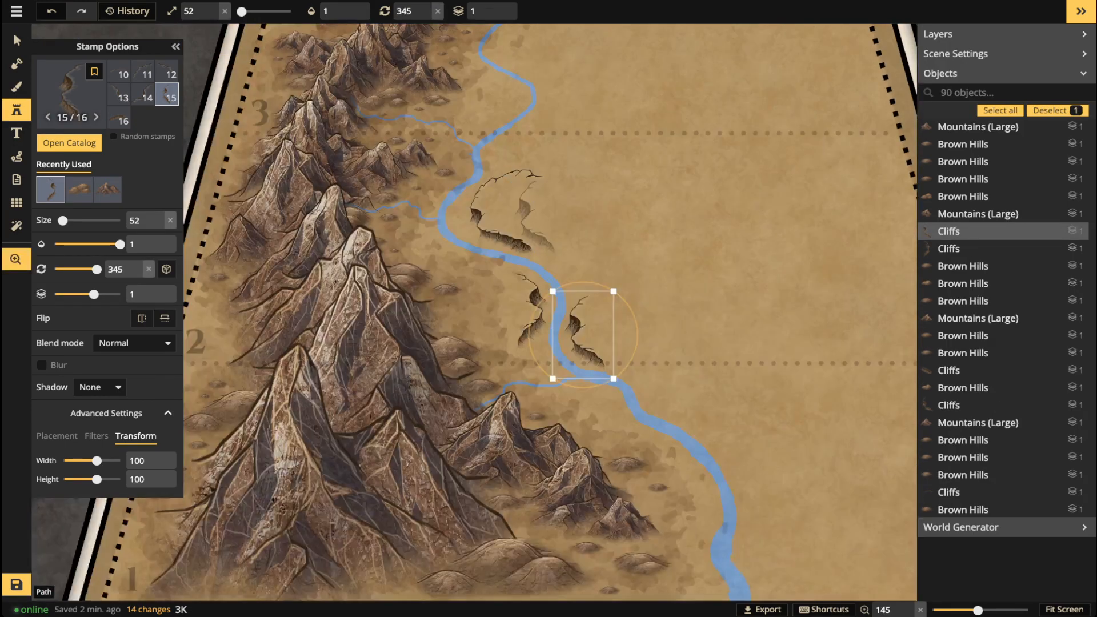
key(v)
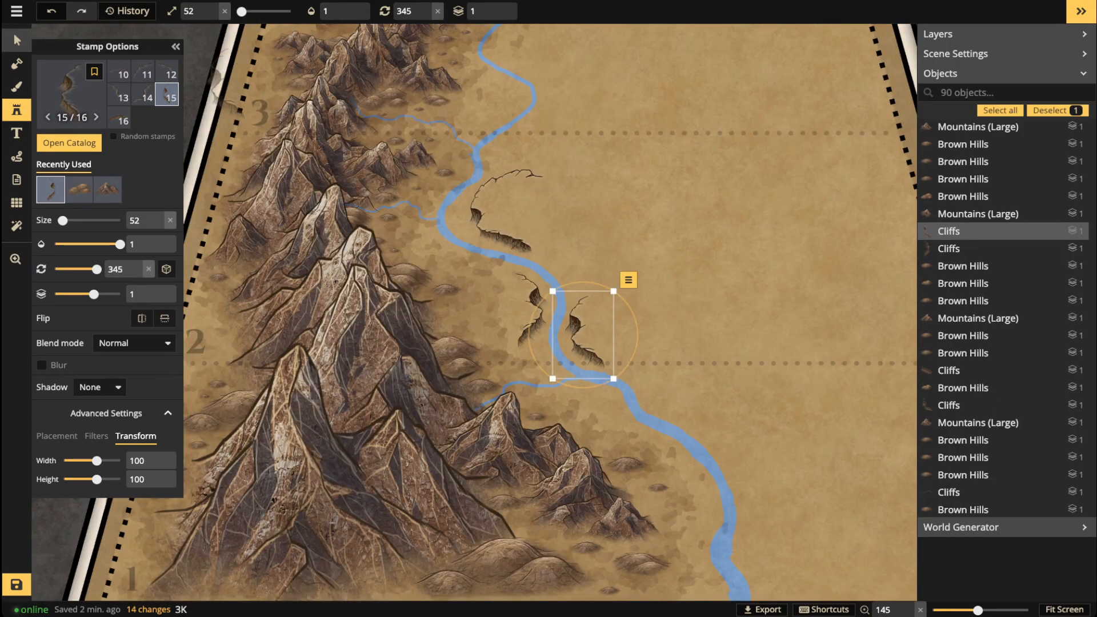
key(Delete)
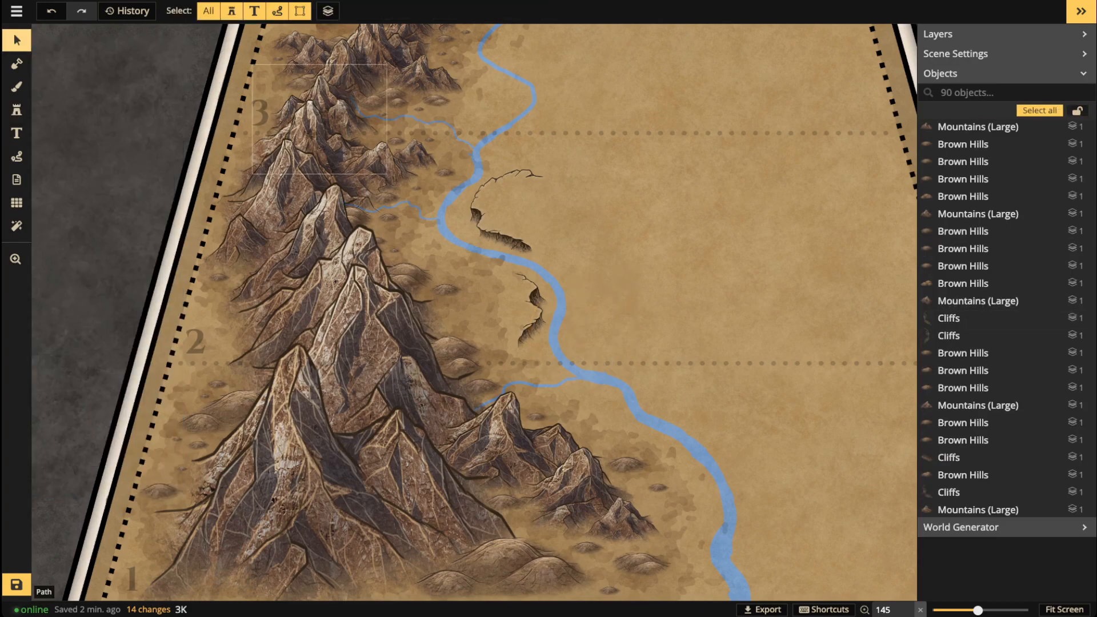
Step: Resize the lower west-bank cliff stamp to 42 and move it close to the river's bend above the row 2 line
scroll(645, 272, down, 1)
drag(540, 309, 422, 180)
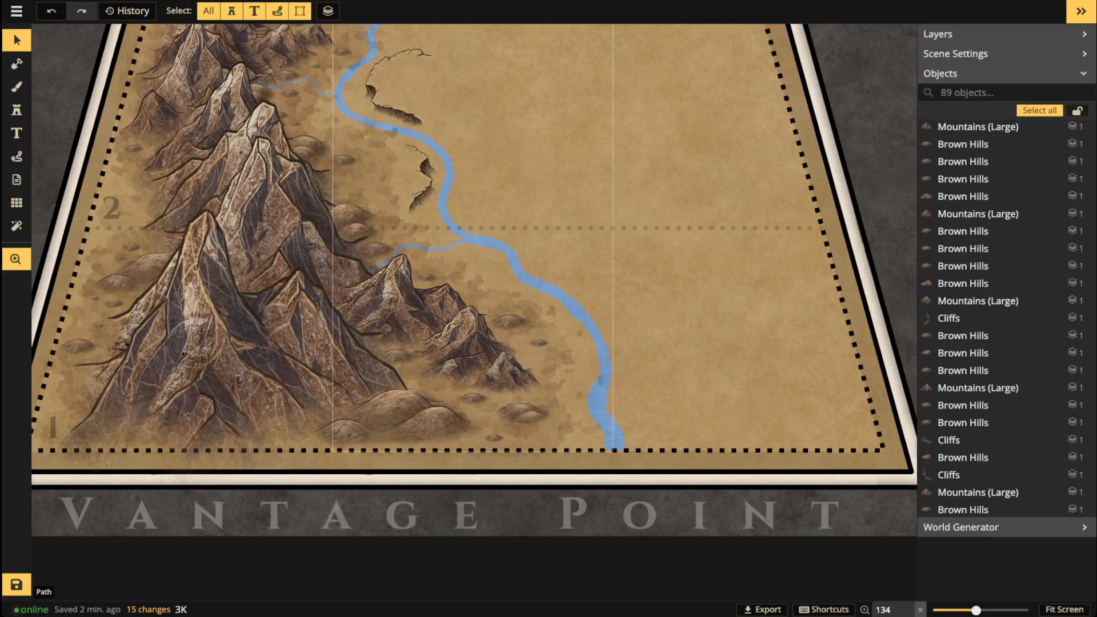
drag(457, 217, 482, 398)
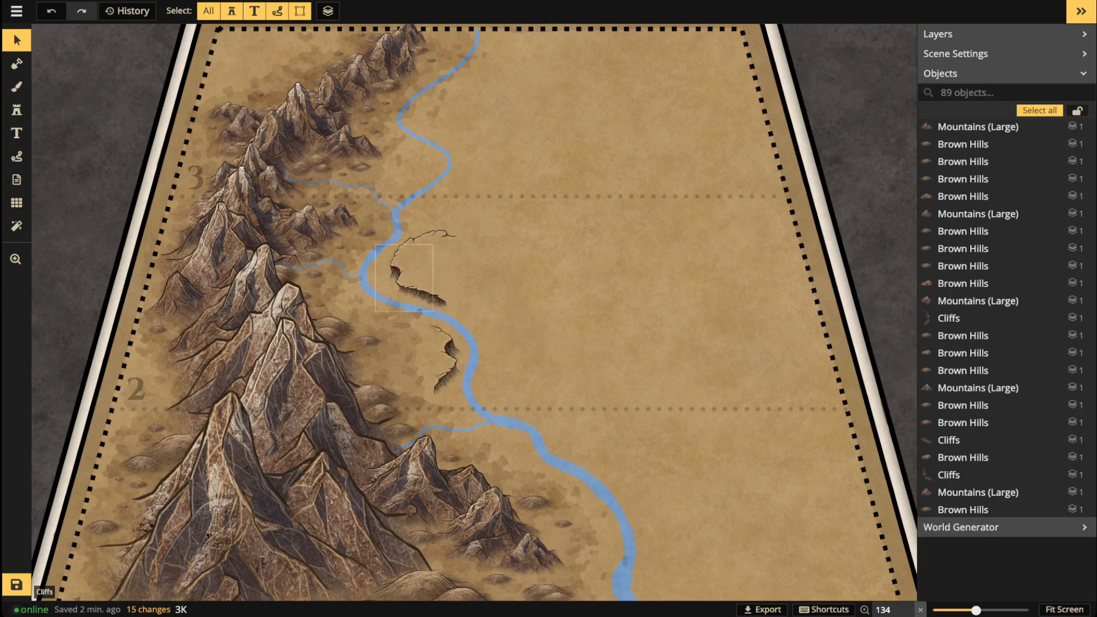
click(404, 278)
click(445, 360)
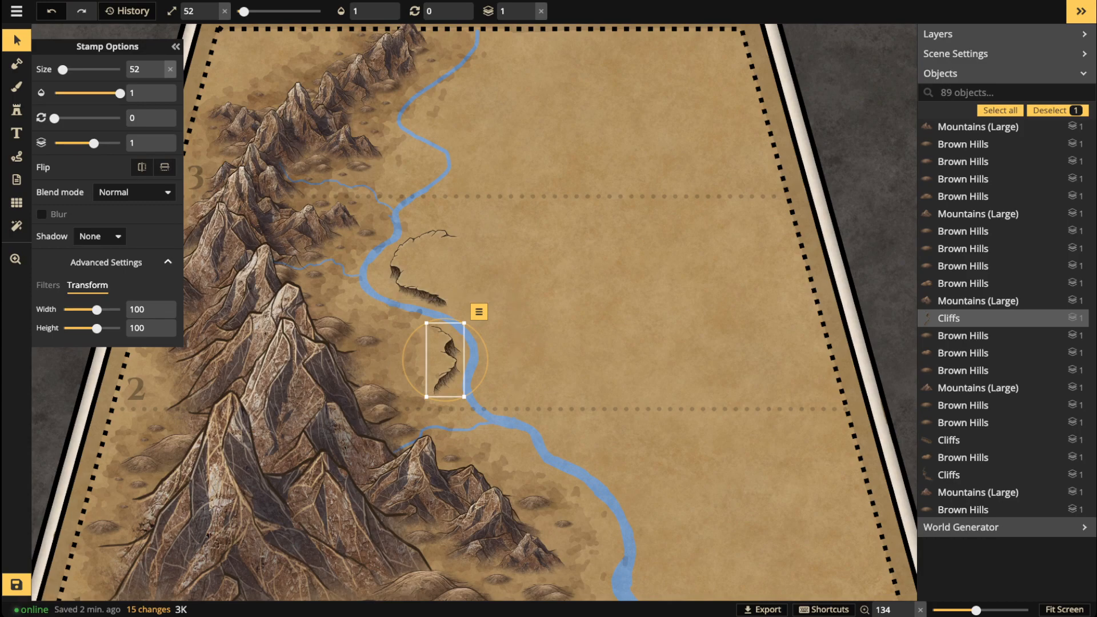
scroll(440, 342, up, 1)
scroll(442, 345, up, 3)
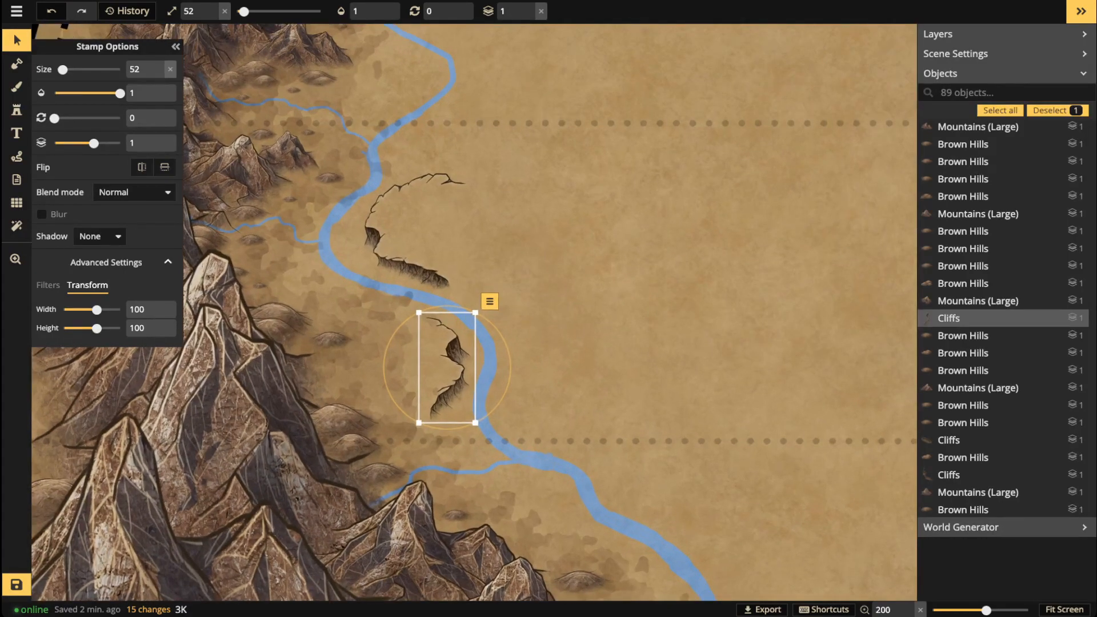
drag(484, 303, 478, 316)
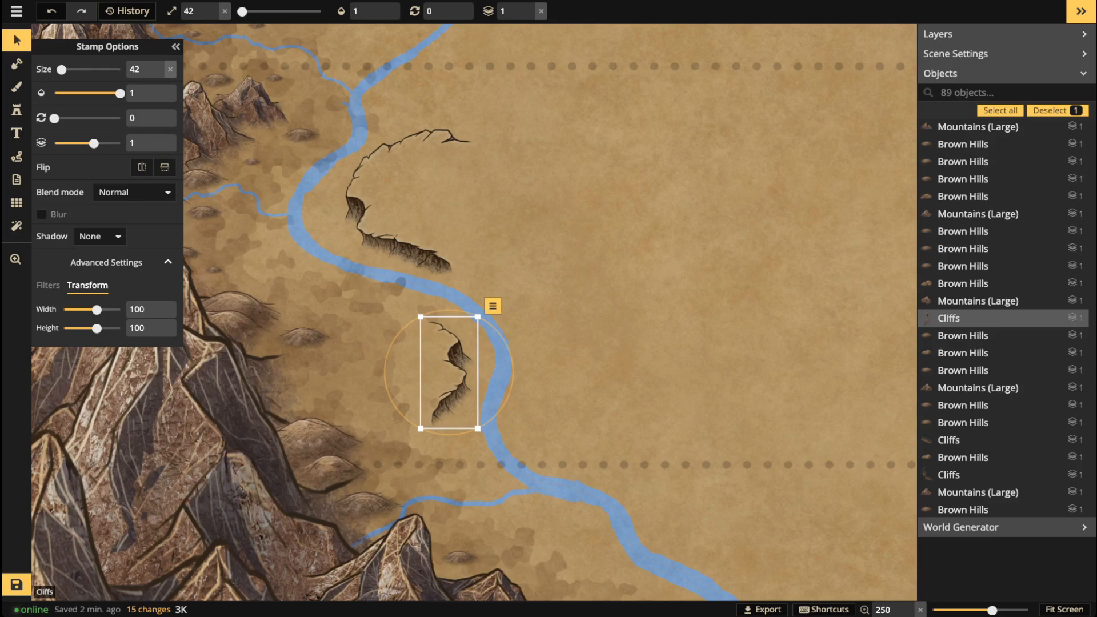
drag(450, 373, 454, 362)
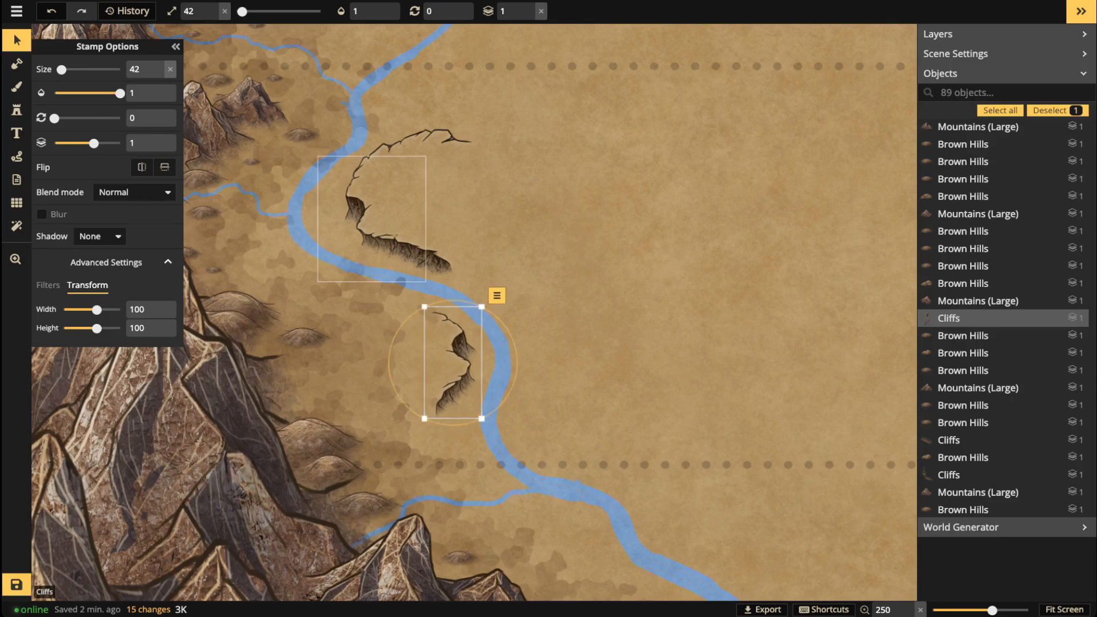
click(371, 219)
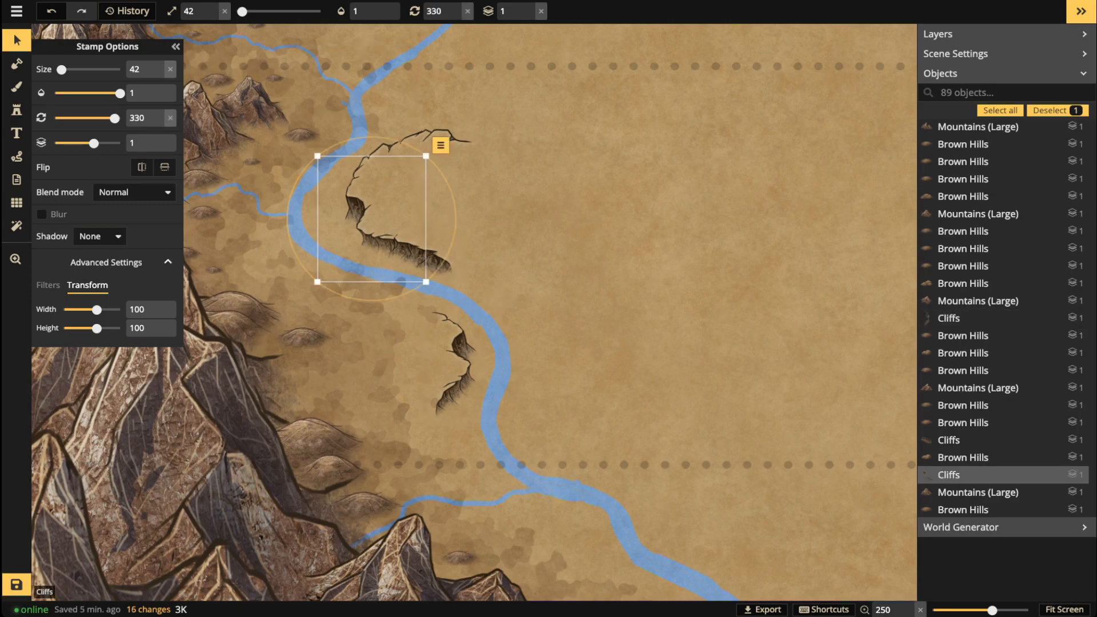
click(454, 365)
Step: Place Cliffs stamp 9 at size 42 and rotation 15 to extend the lower west-bank cliff's upper edge towards the mountains
click(16, 110)
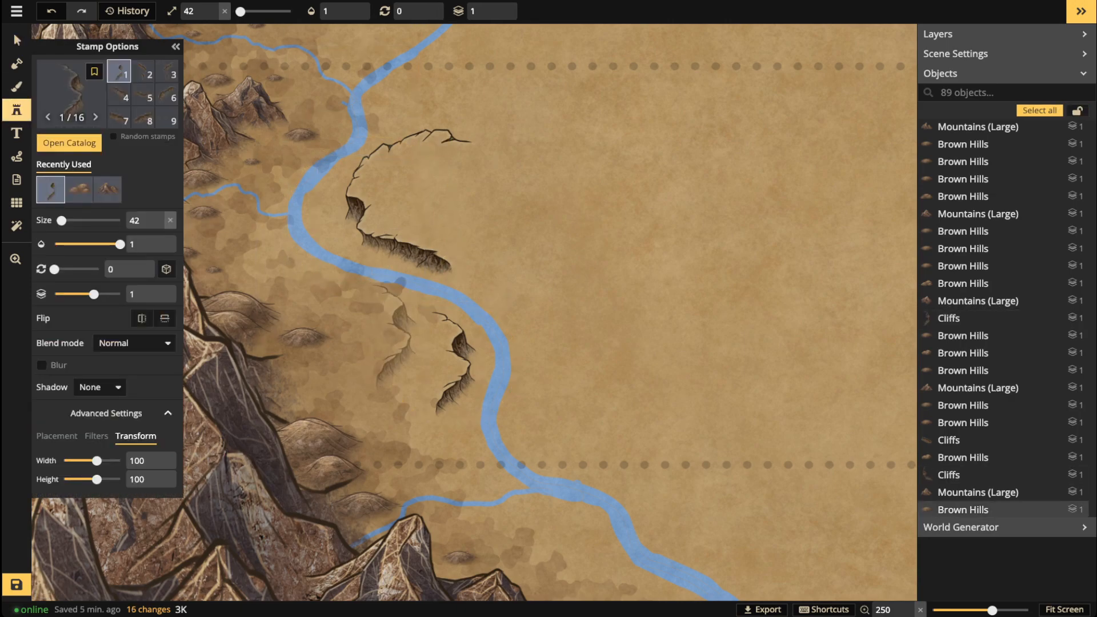
key(Left)
key(Left)
key(Left)
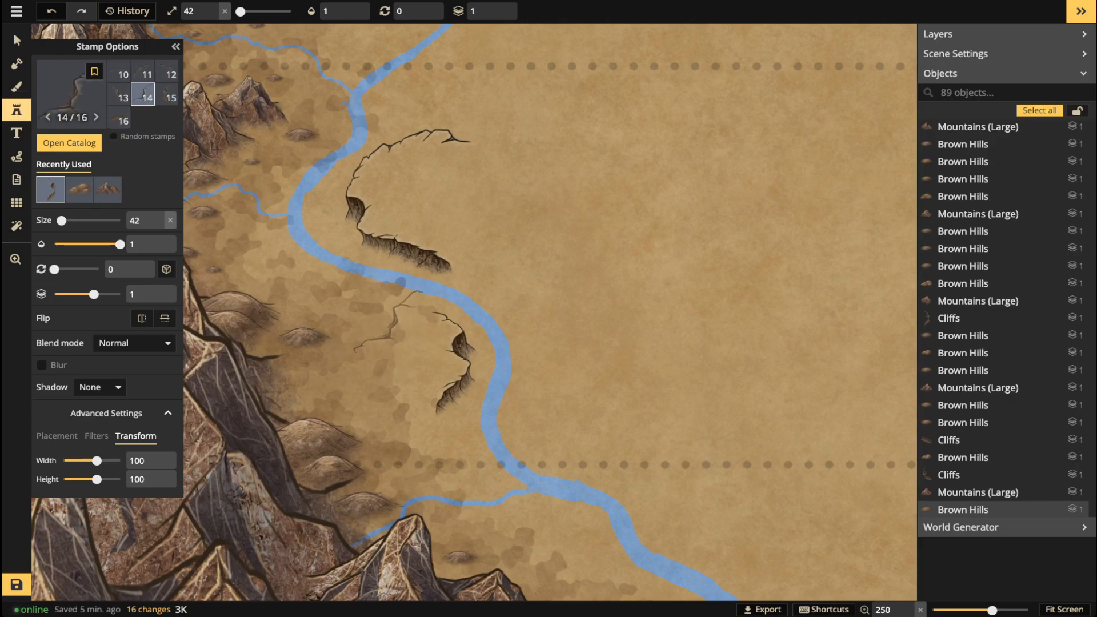
key(Left)
key(Left)
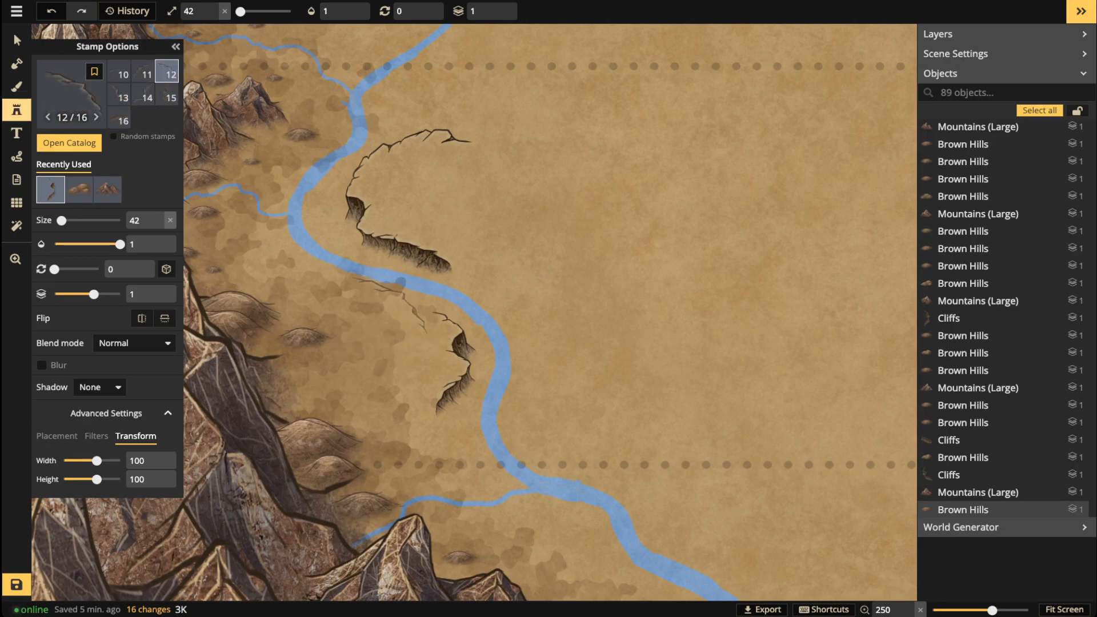
key(Left)
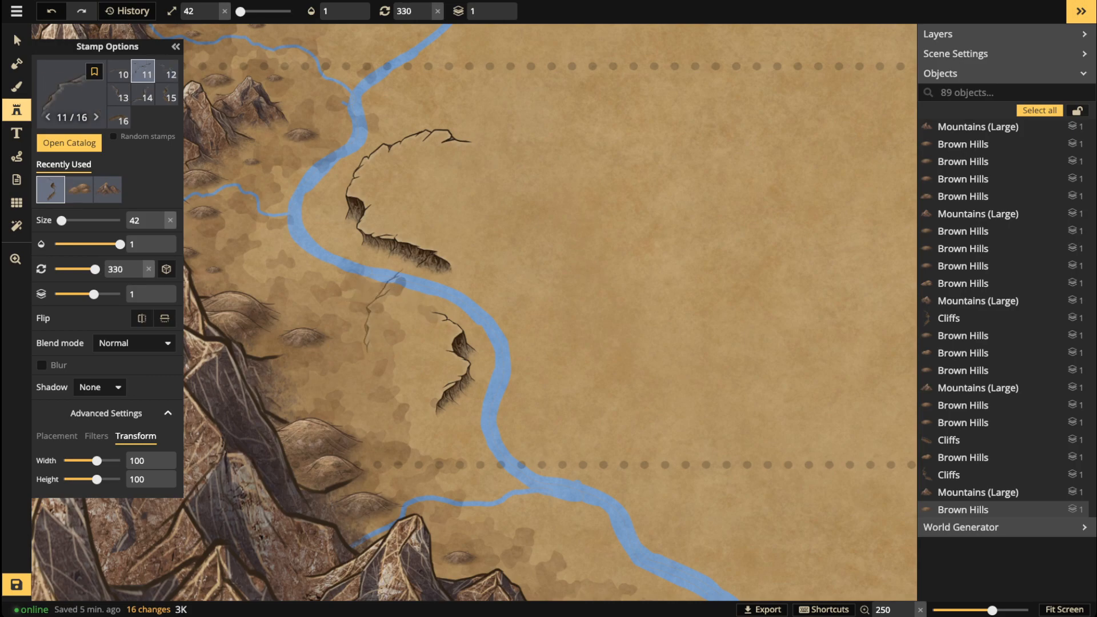
key(period)
key(period)
key(period)
key(period)
key(period)
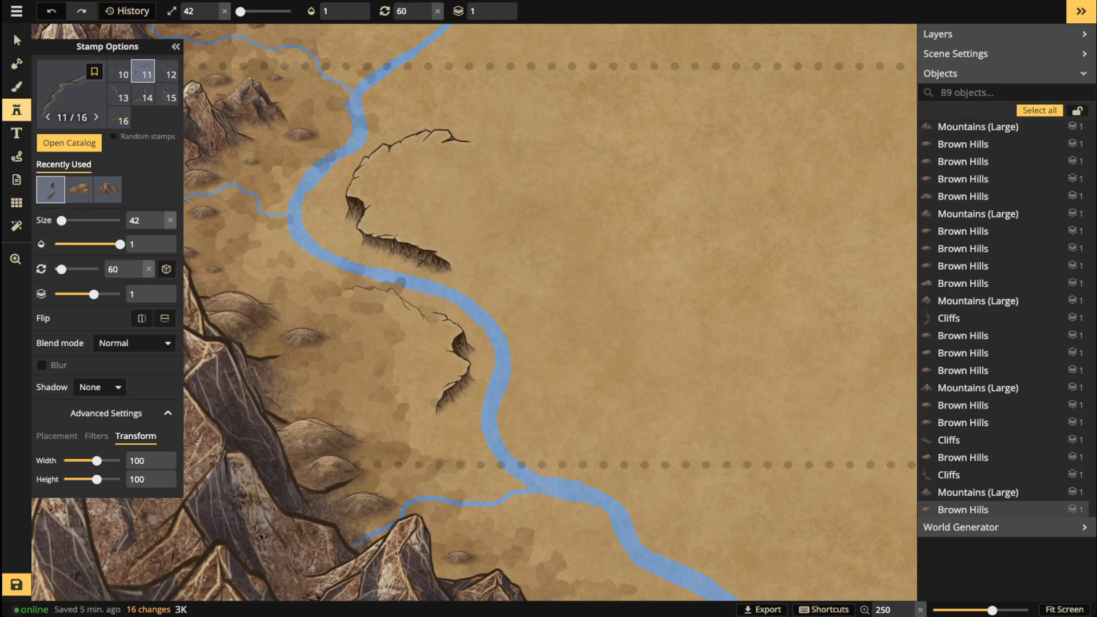
key(Left)
key(Left)
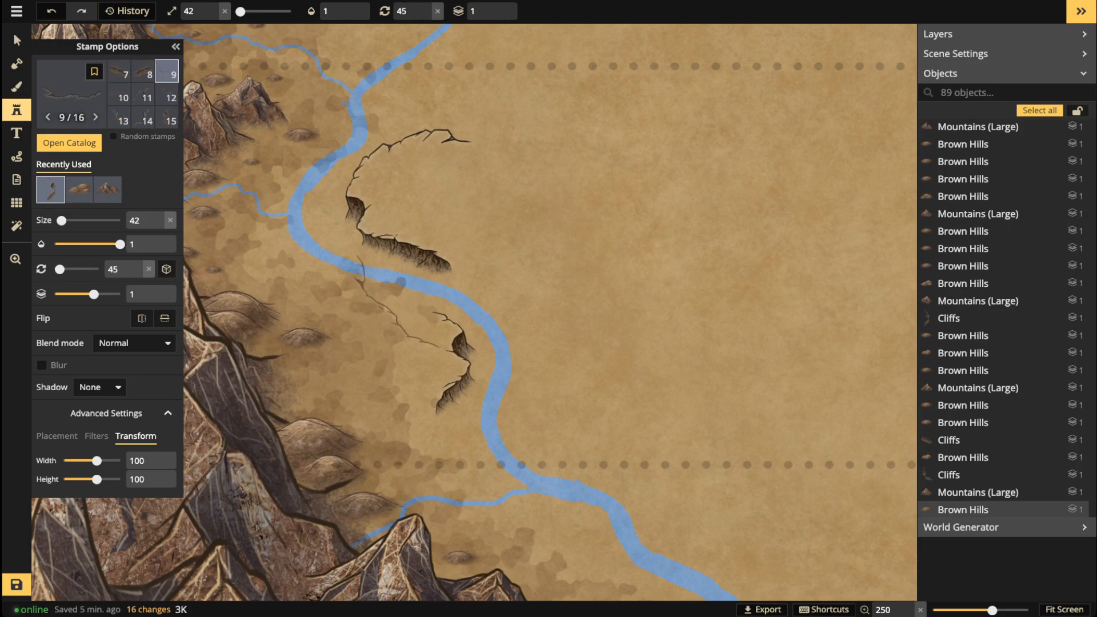
key(comma)
key(comma)
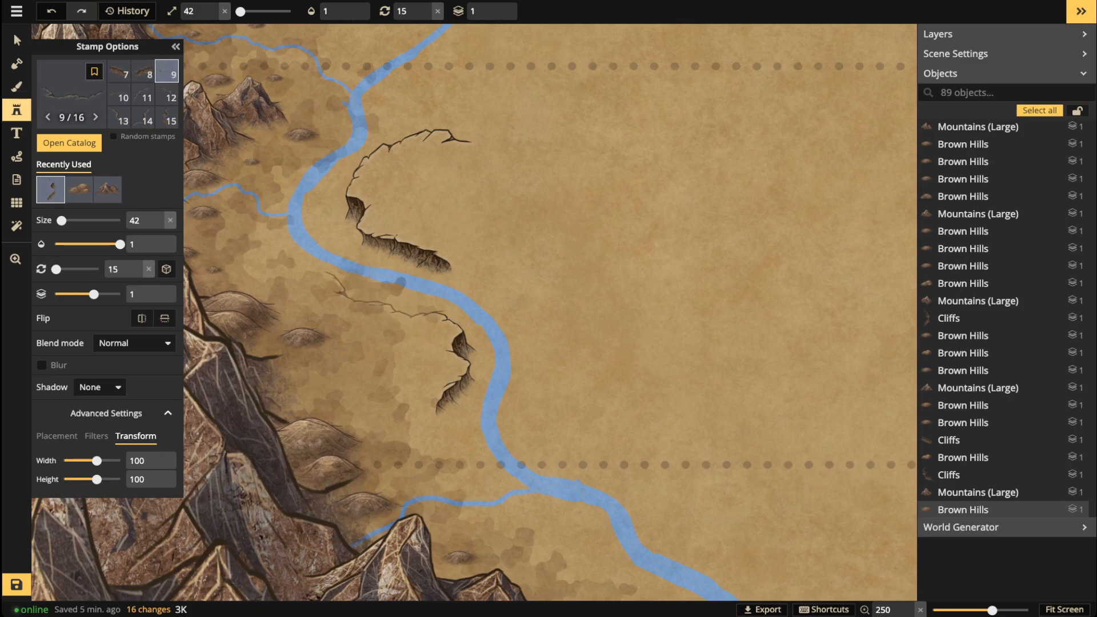
click(375, 300)
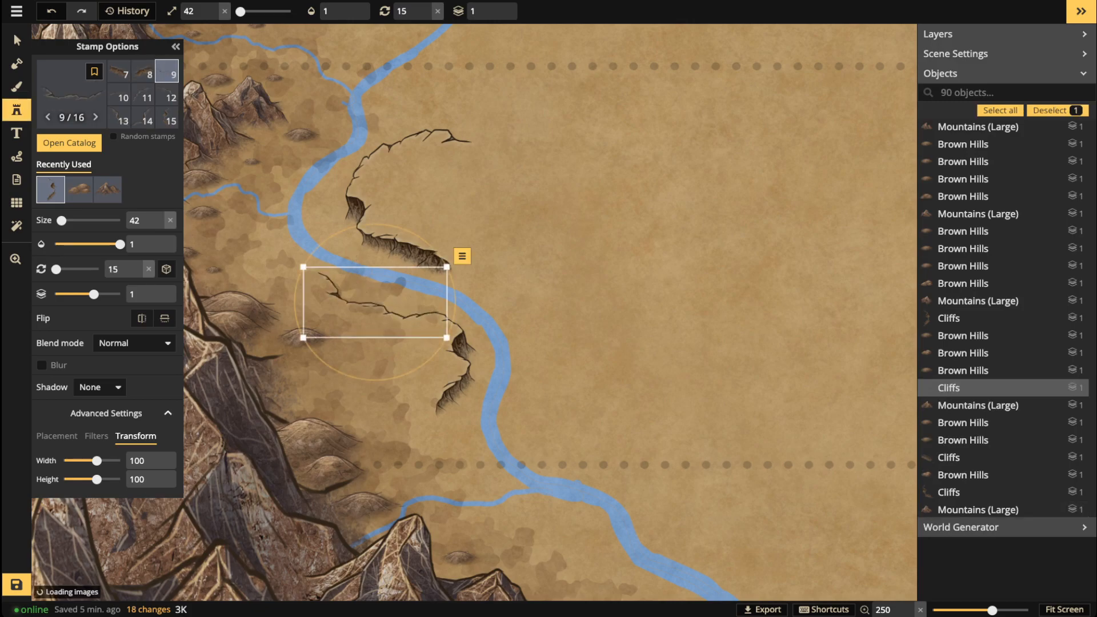
Step: Place Cliffs stamp 5 at size 42 and rotation 0 on the open plain east of the river
key(space)
drag(382, 299, 307, 304)
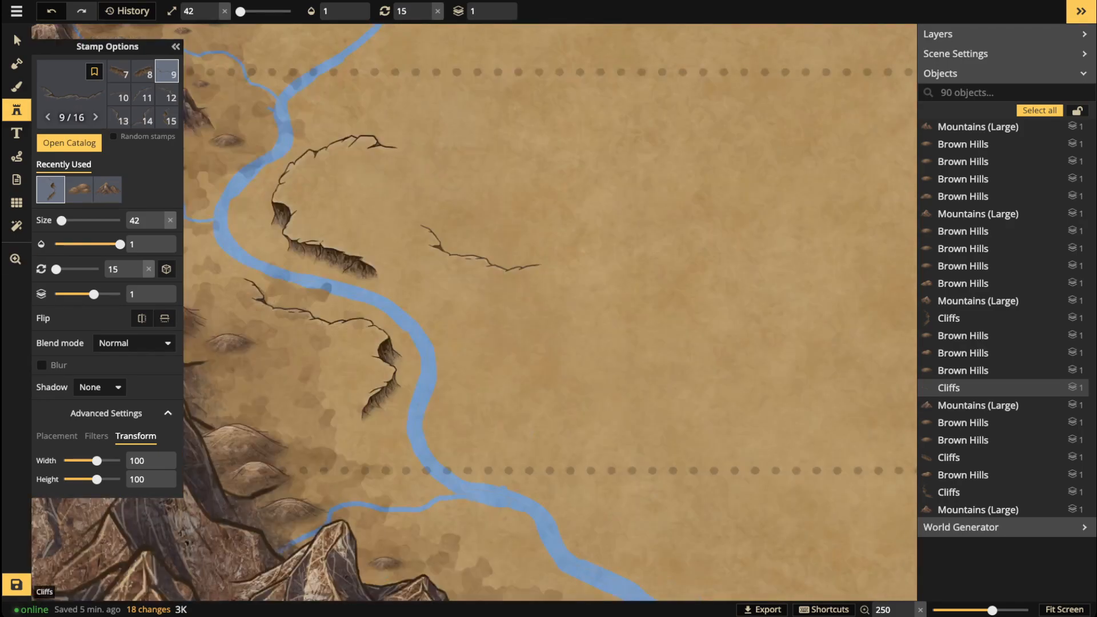
scroll(144, 97, down, 1)
click(120, 118)
key(Left)
scroll(545, 294, down, 3)
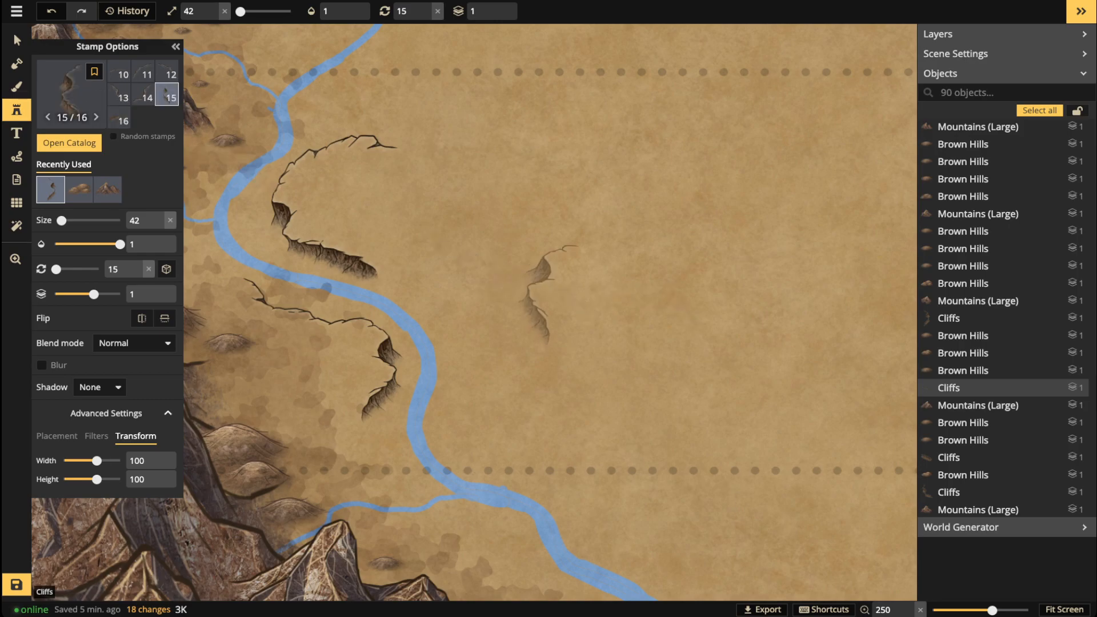
key(Left)
key(Left)
key(Left)
key(Left)
key(Left)
key(Left)
key(Left)
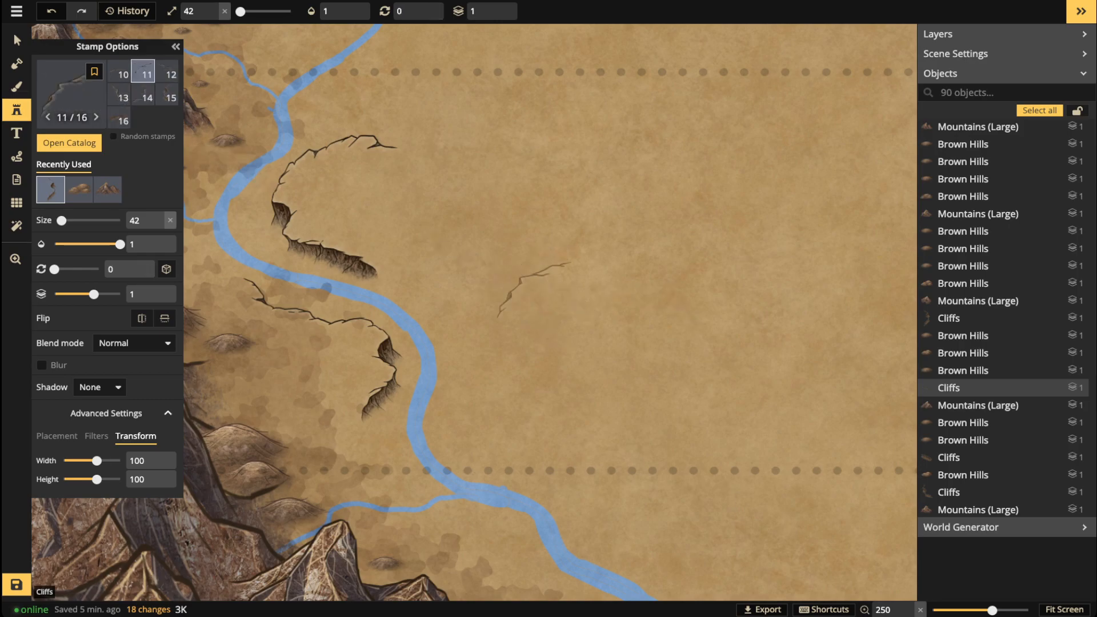
key(Left)
key(Left)
key(Left)
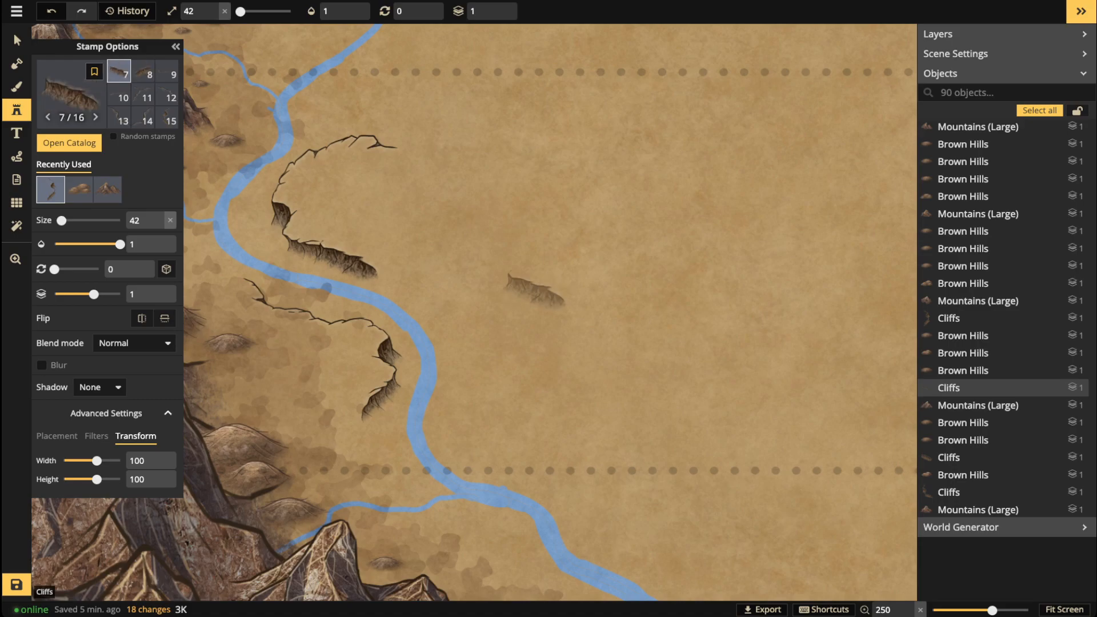
click(537, 290)
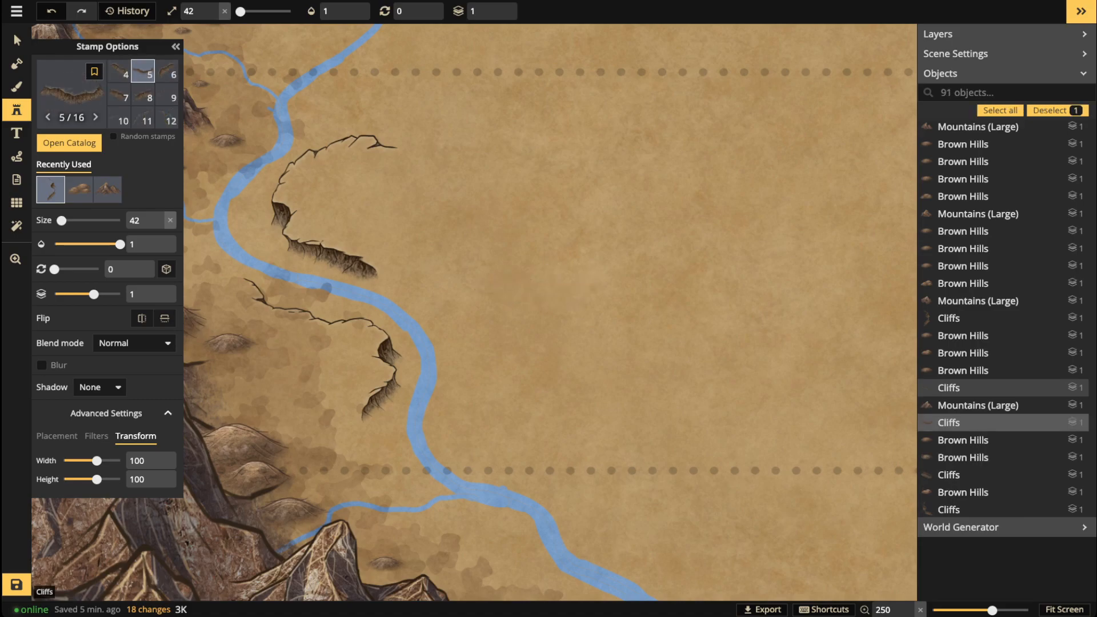
click(17, 40)
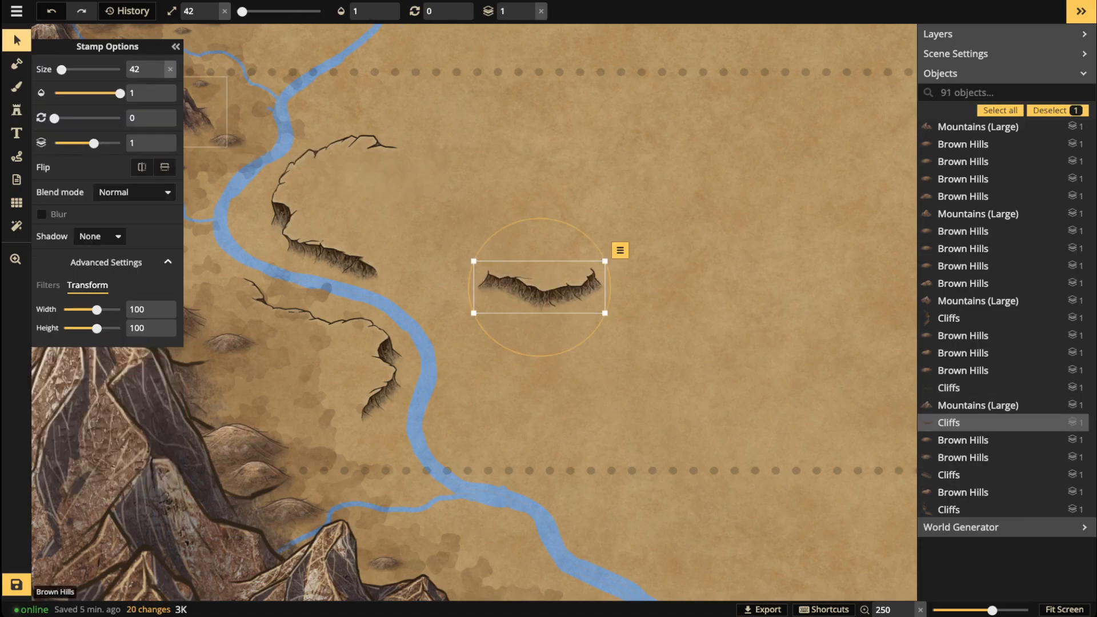
click(336, 150)
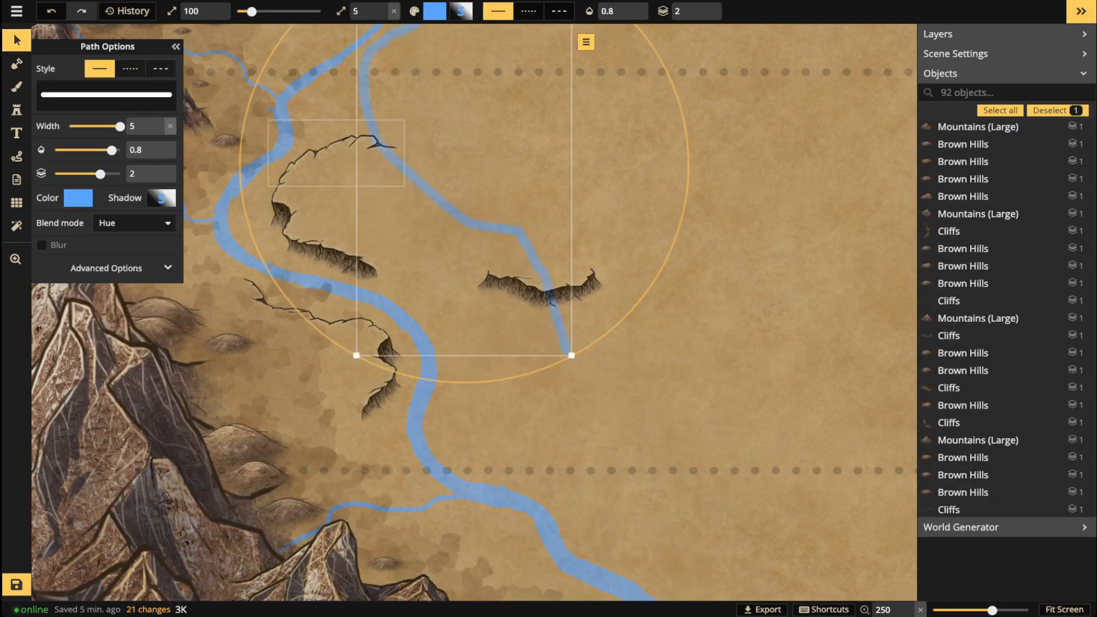
click(336, 150)
key(Delete)
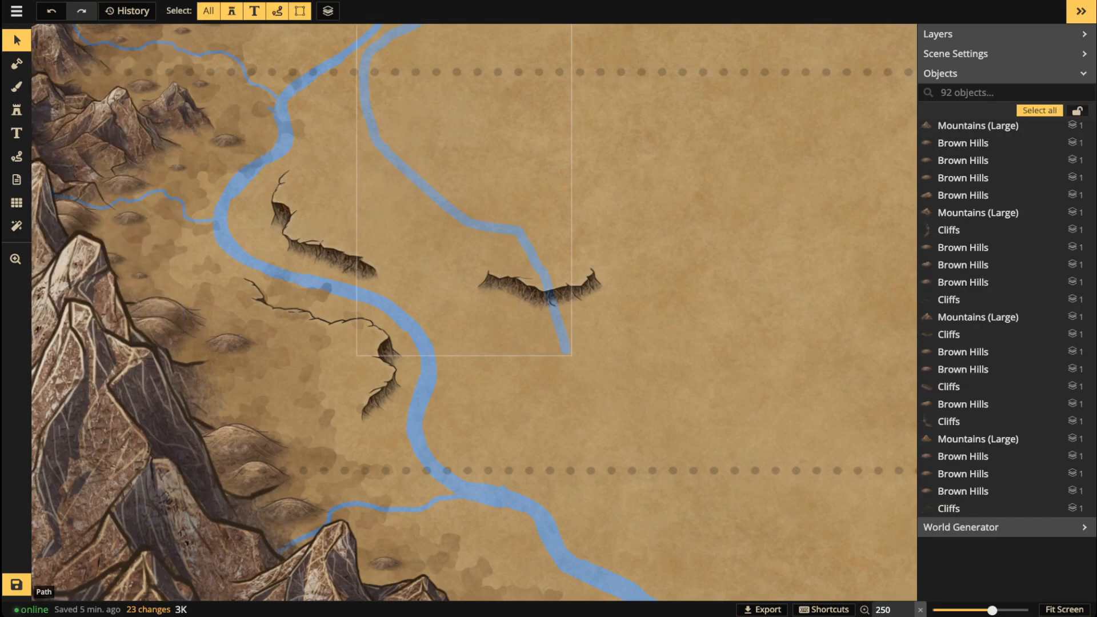
click(378, 142)
key(ctrl+z)
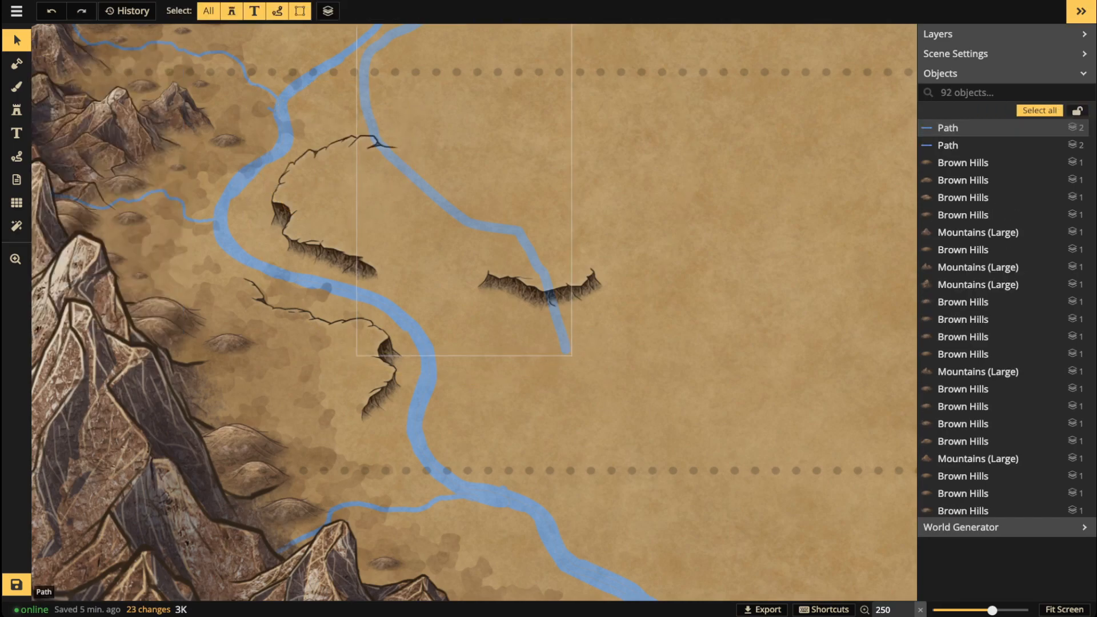
key(ctrl+z)
key(ctrl+z)
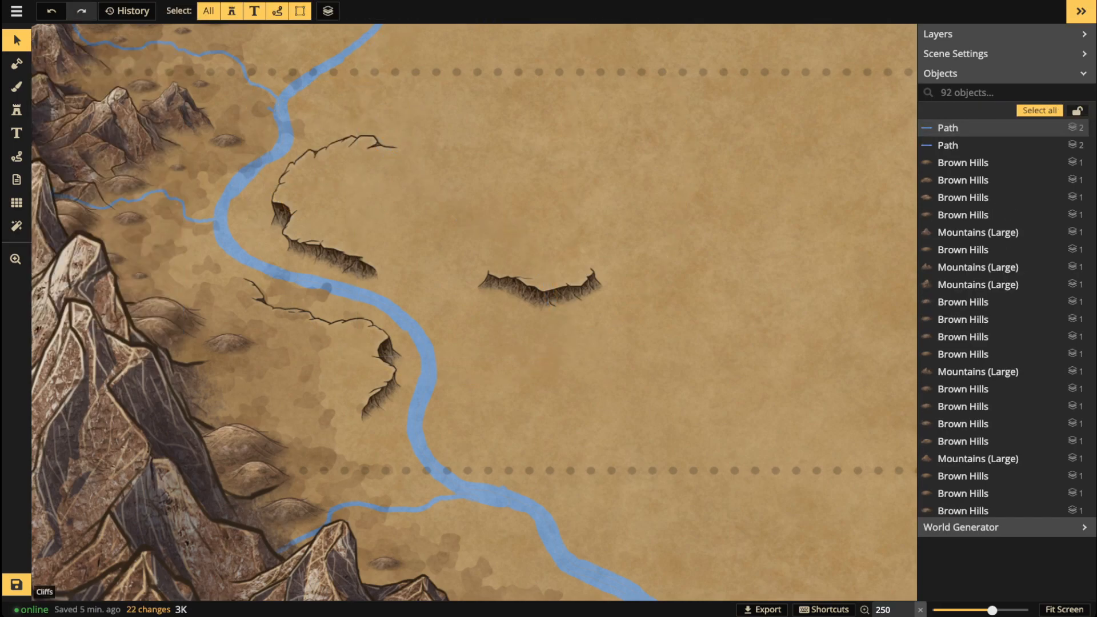
Step: Copy the thin cliff-edge stamp from the western bend and fit it above the isolated cliff at size 36 and rotation 359, forming a plateau
click(336, 148)
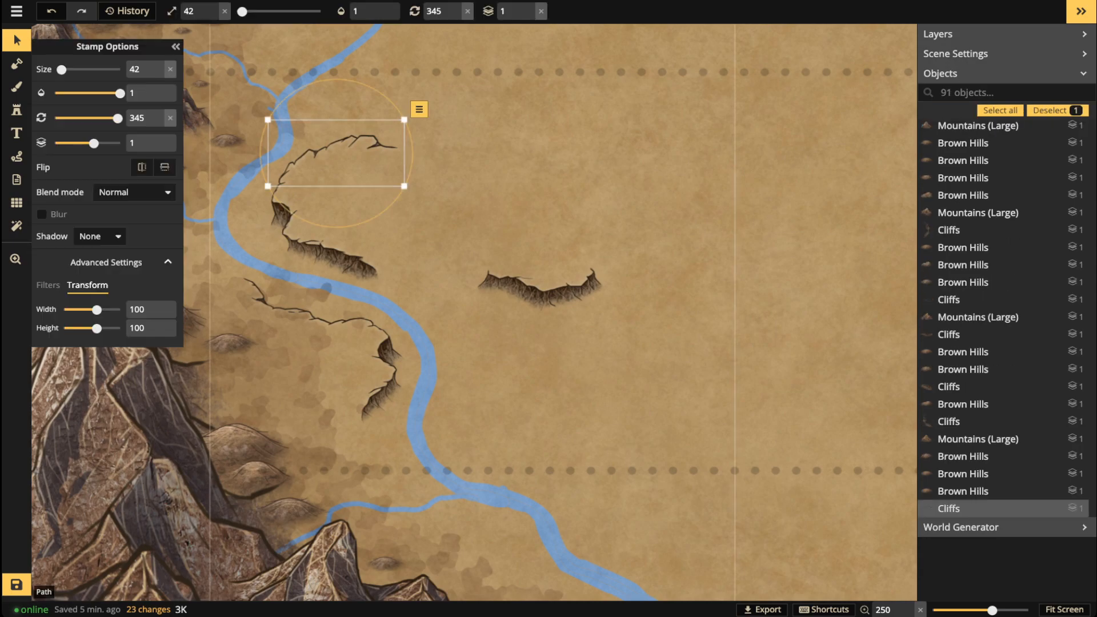
key(ctrl+v)
scroll(570, 209, up, 2)
scroll(569, 208, down, 1)
scroll(569, 209, down, 2)
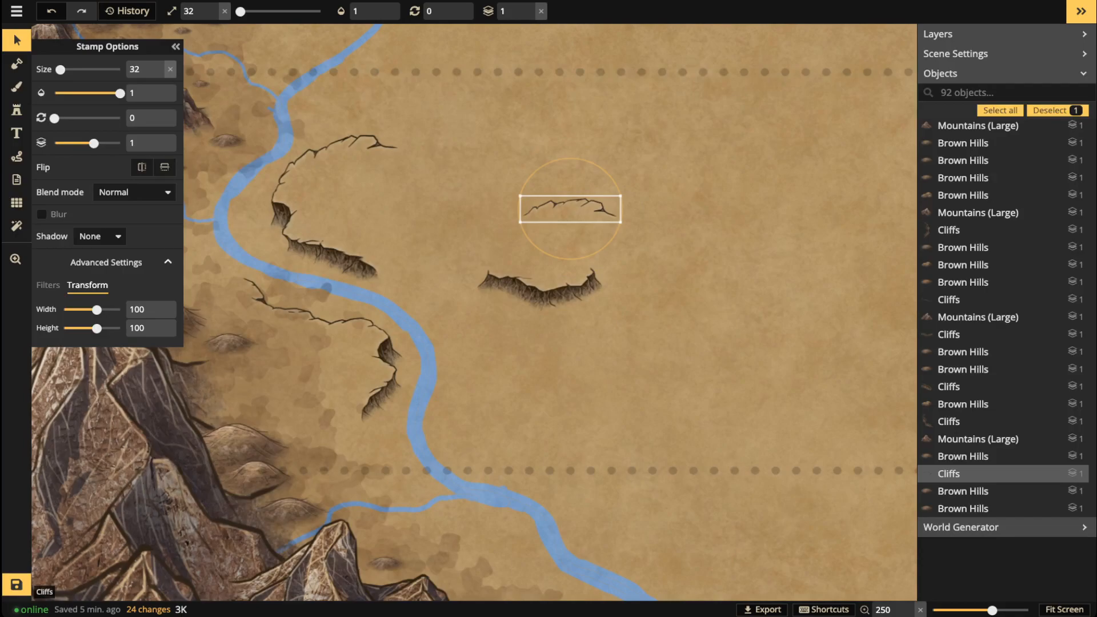
click(544, 260)
scroll(540, 262, up, 2)
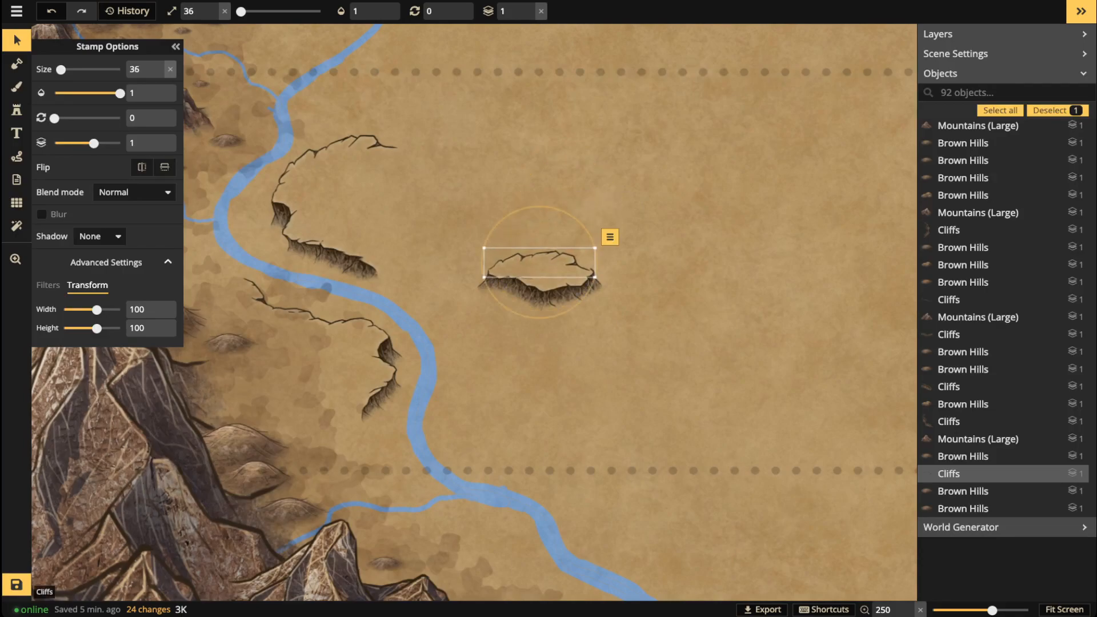
drag(540, 262, 539, 261)
scroll(539, 261, down, 2)
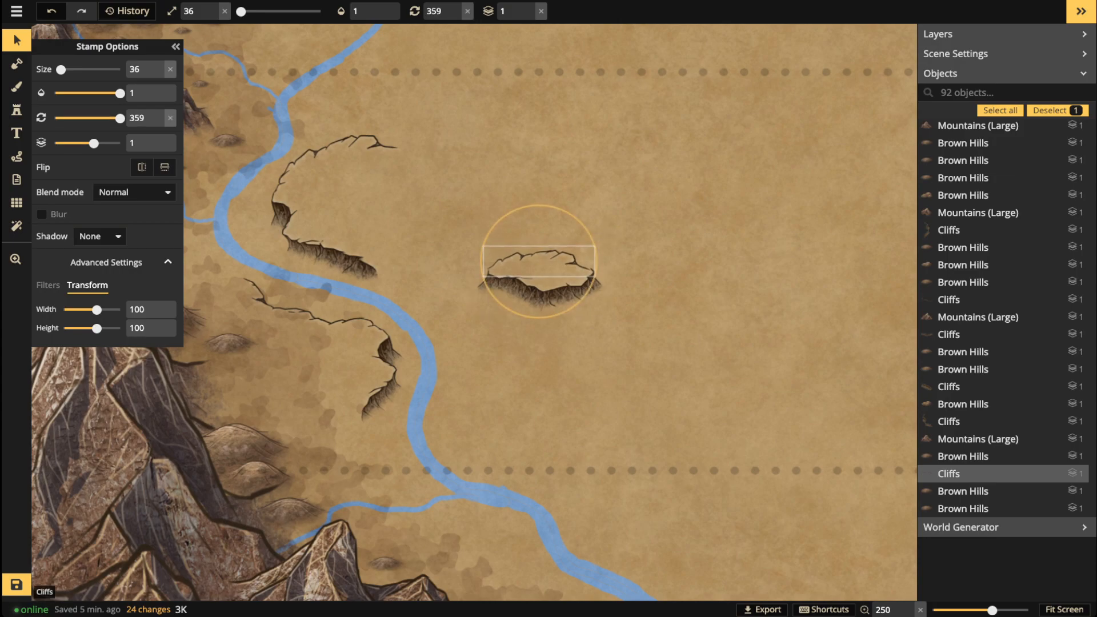
Step: Group the isolated cliff stamp and the thin edge above it into one plateau object
drag(500, 216, 578, 321)
key(Escape)
click(538, 260)
shift+click(539, 292)
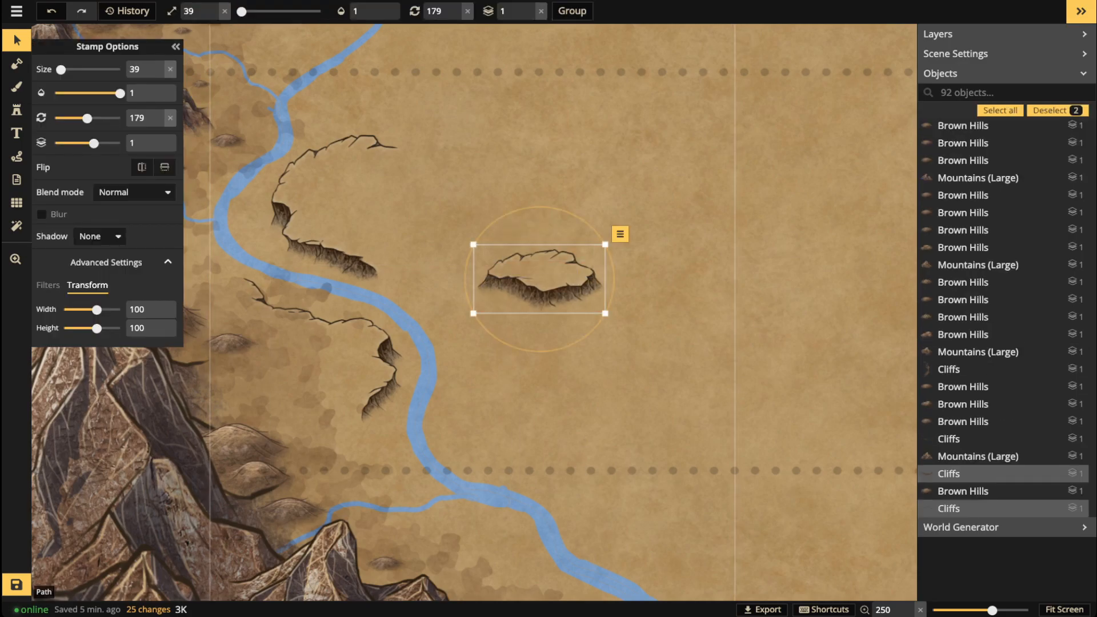
click(572, 11)
Step: Scale the plateau group down slightly and move it inside the river bend just above the row 3 line
scroll(746, 213, down, 5)
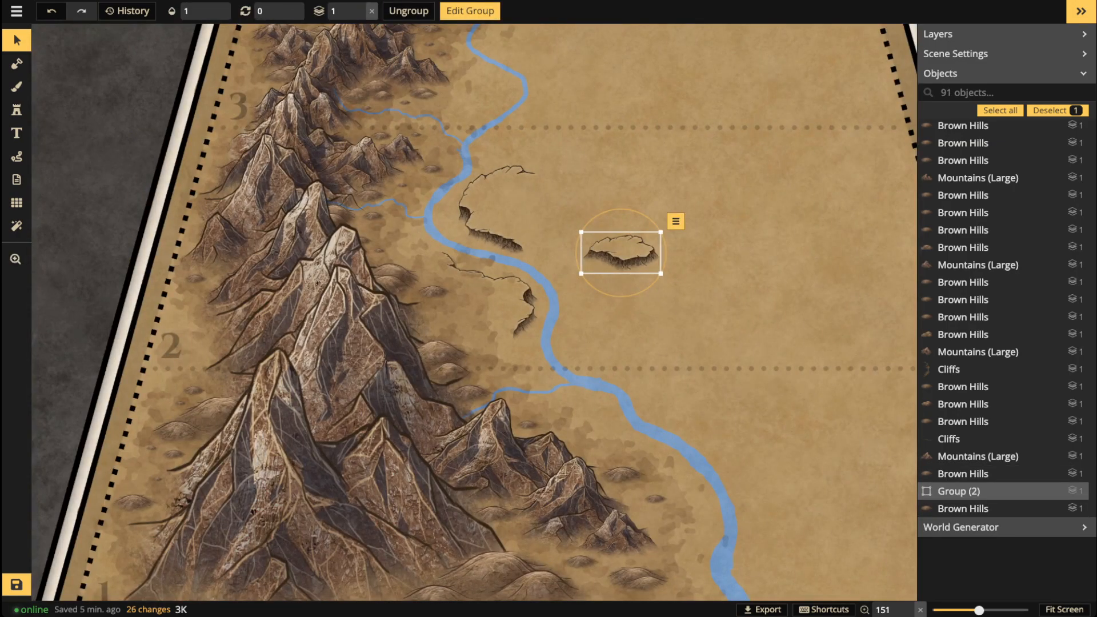
drag(660, 232, 653, 236)
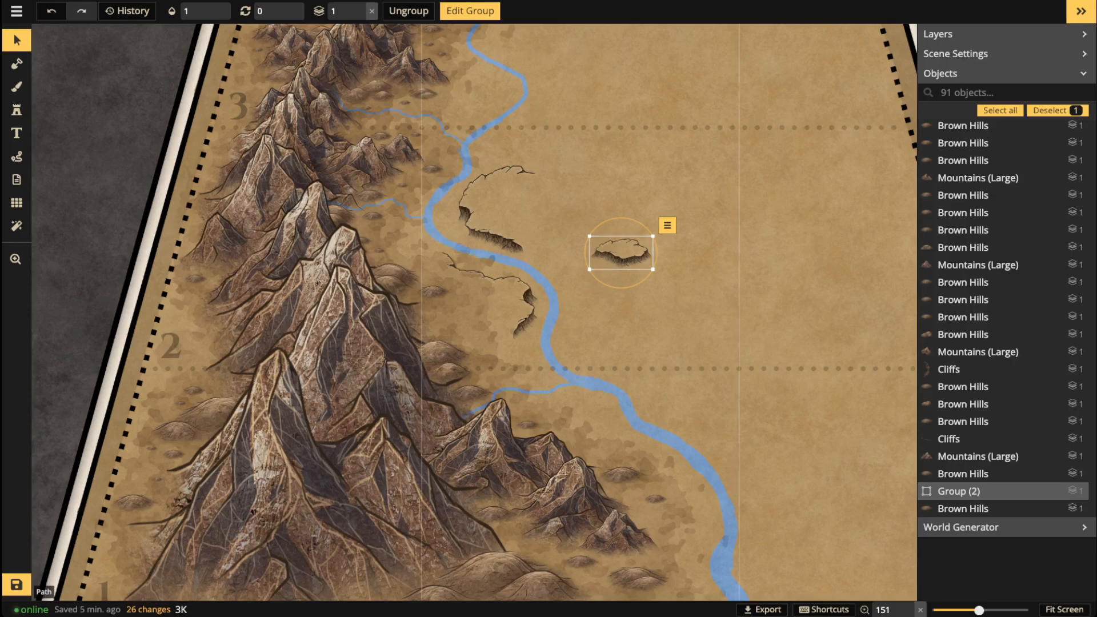
drag(621, 252, 485, 92)
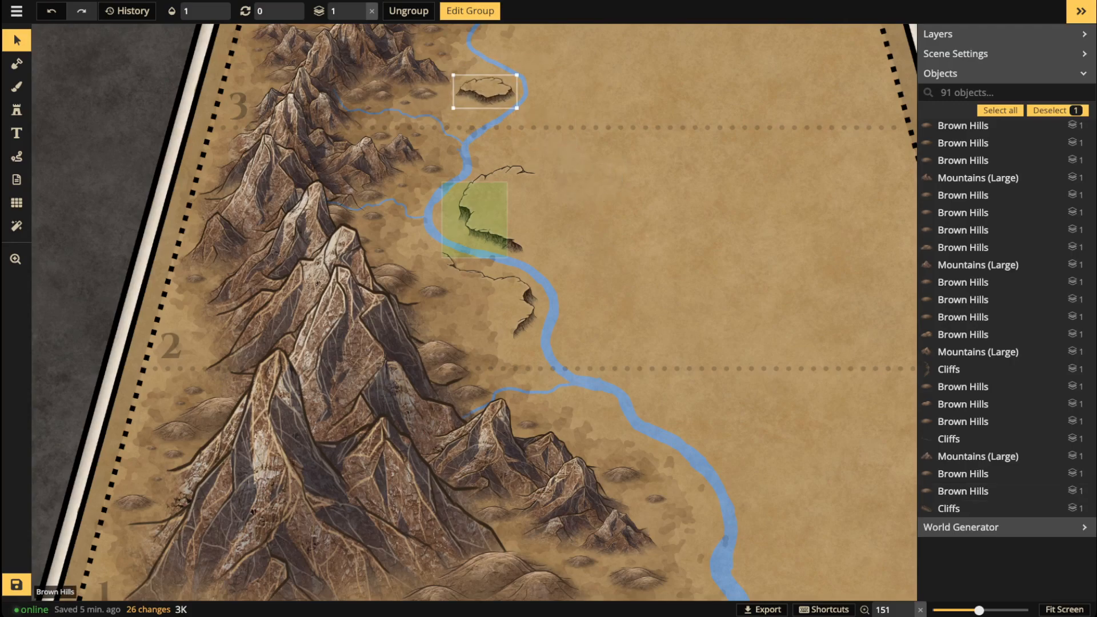
Step: Paste a copy of the plateau group on the plain east of the river and open it for group editing
key(ctrl+v)
scroll(624, 276, up, 6)
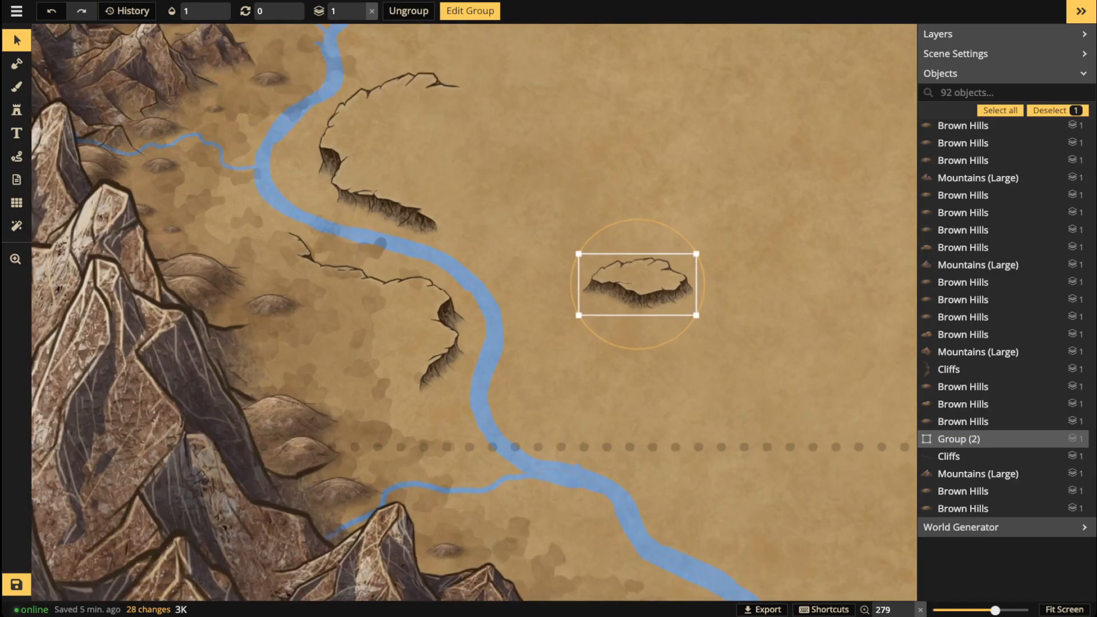
double_click(593, 283)
scroll(593, 283, up, 3)
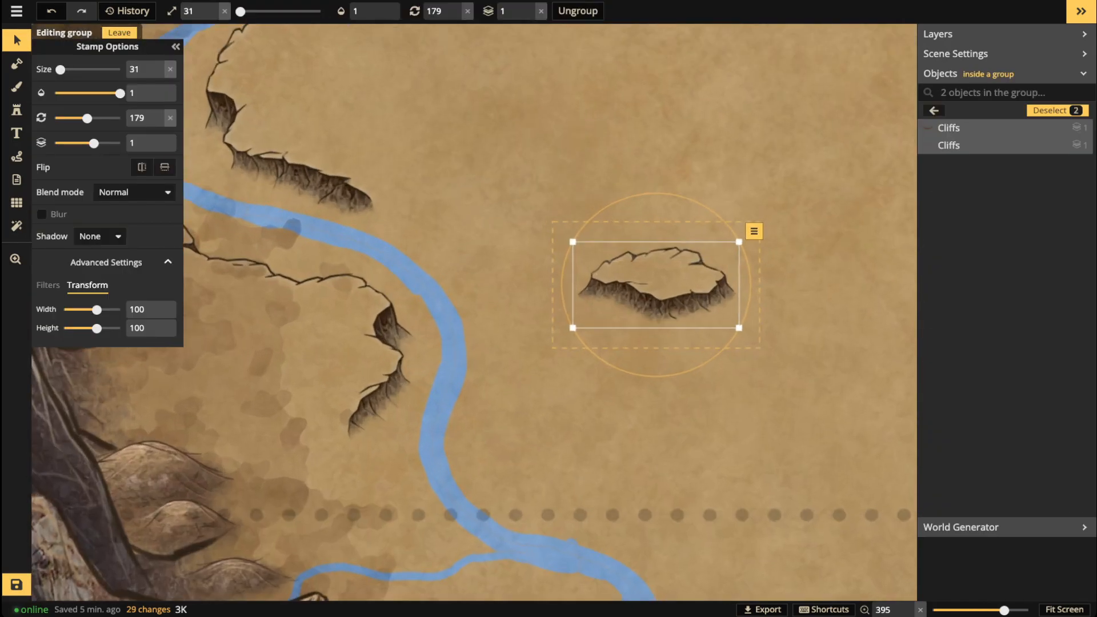
Step: Narrow the copied plateau's stamps to a width of 69 and move the group below the thin cliff edge west of the river
drag(97, 309, 91, 310)
key(Escape)
key(Escape)
scroll(639, 296, down, 4)
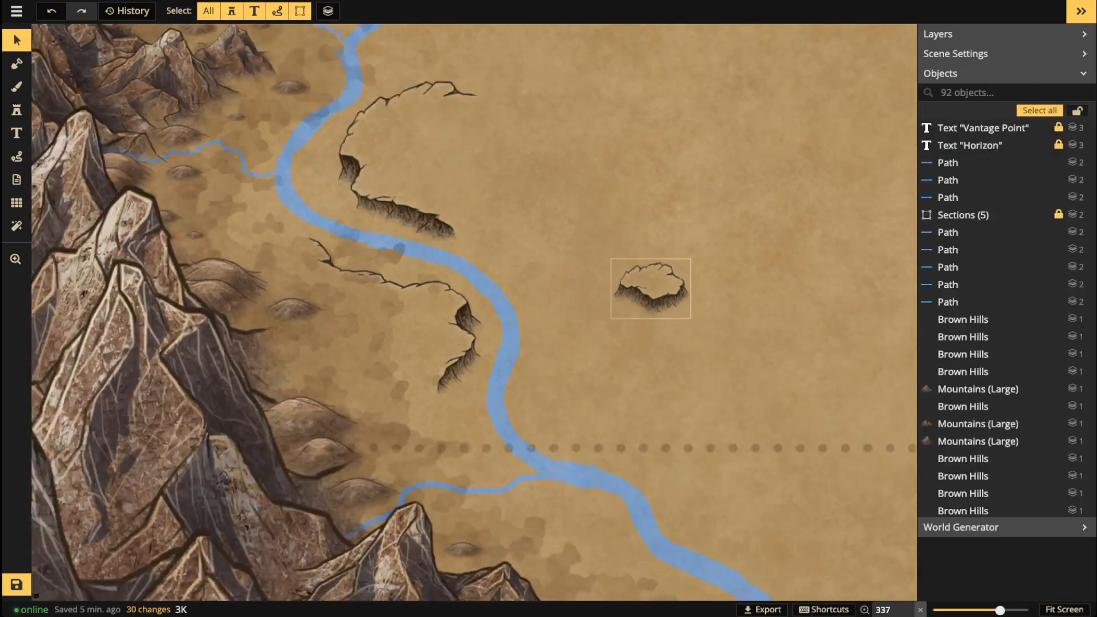
click(639, 296)
drag(638, 296, 584, 329)
Step: Paste a copy of the narrow plateau inside the northern cliff curve, flip its stamps horizontally and reset their width to 100
key(ctrl+c)
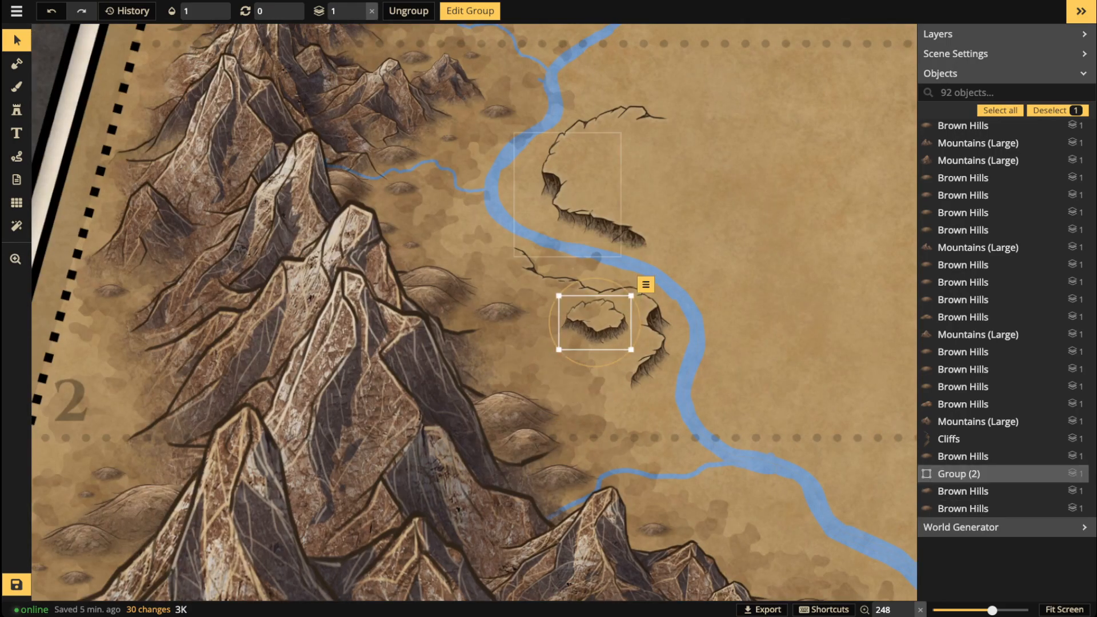
key(ctrl+v)
click(469, 11)
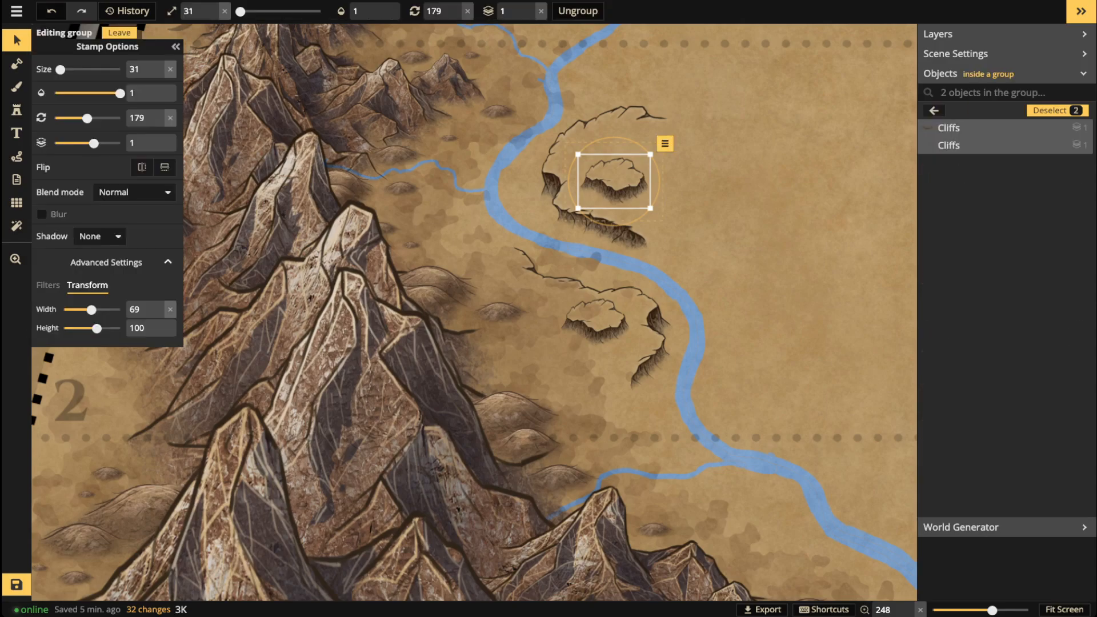
click(142, 167)
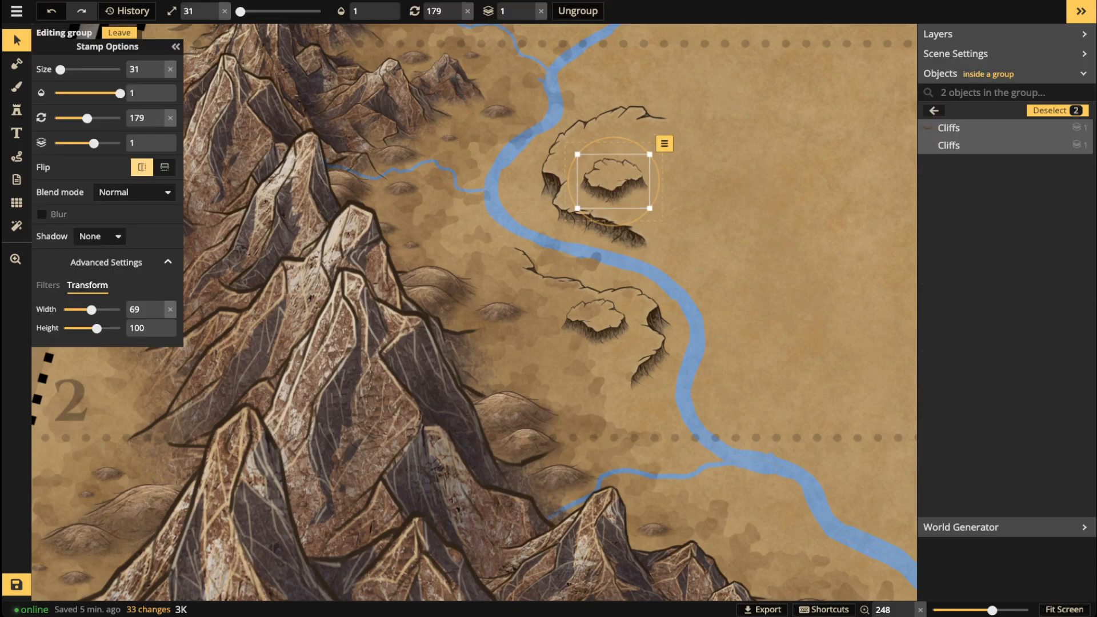
click(614, 172)
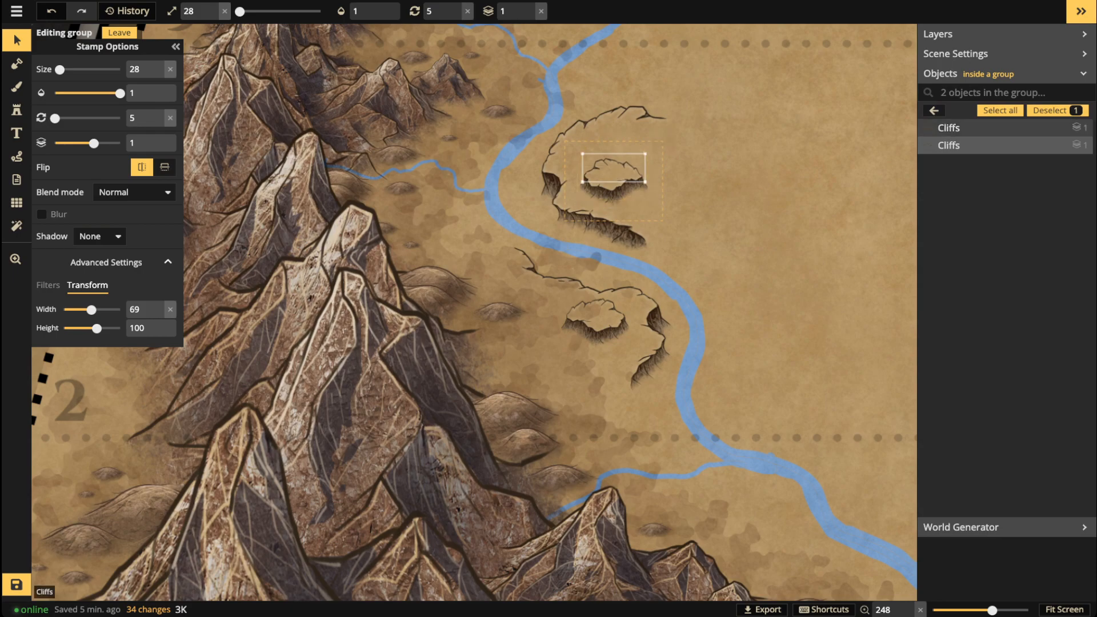
key(ctrl+a)
click(170, 309)
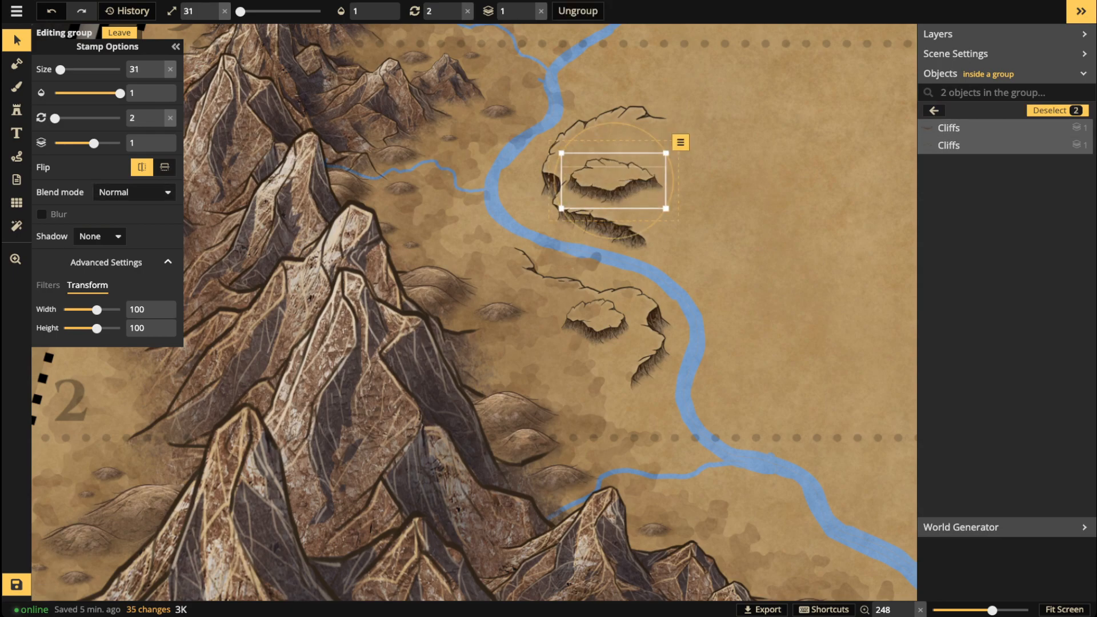
key(Escape)
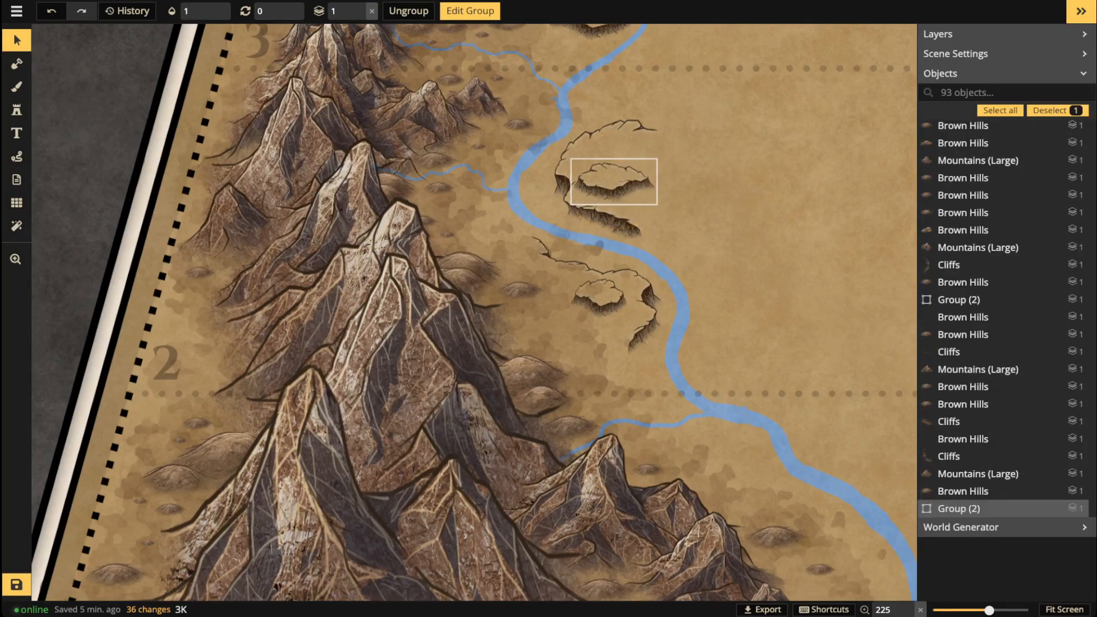
Step: Move the flipped plateau north and scale it down to sit just southwest of the larger plateau above the row 3 line
key(space)
drag(403, 134, 390, 283)
drag(332, 318, 540, 131)
key(space)
drag(595, 97, 598, 224)
key(Delete)
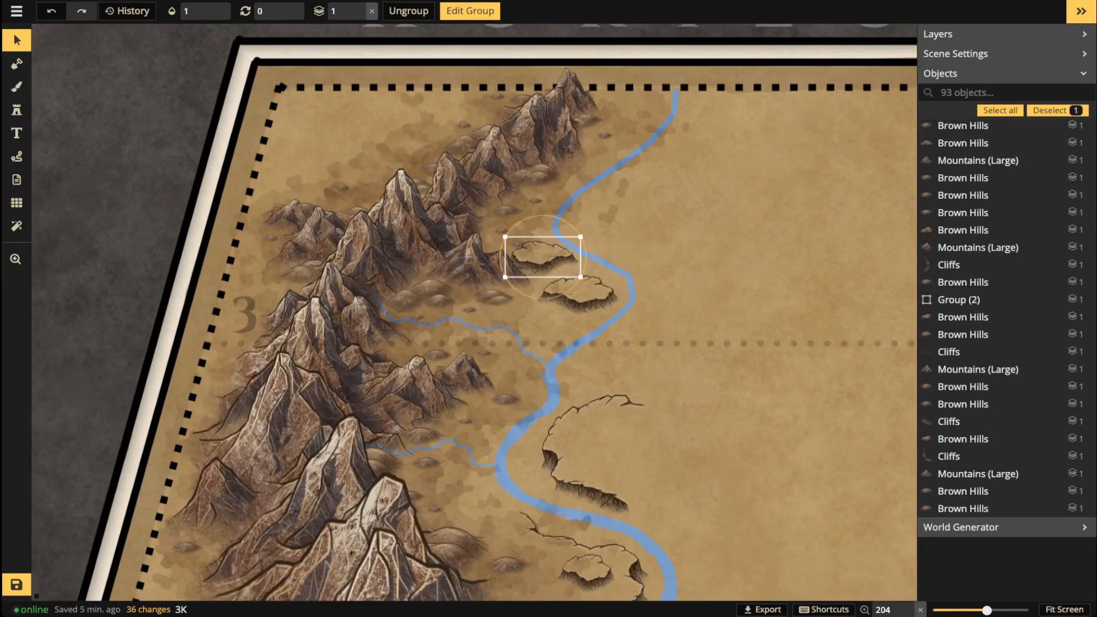
drag(546, 329, 537, 321)
click(264, 255)
scroll(264, 255, down, 4)
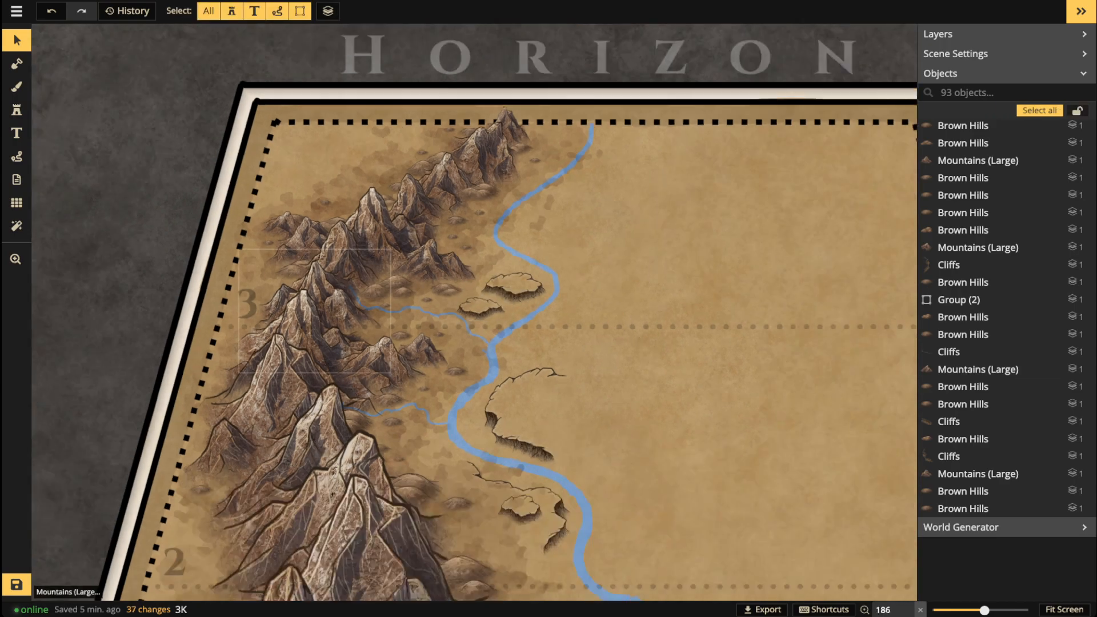
Step: Nudge the small plateau slightly east towards the river beside the row 3 line
key(space)
drag(276, 247, 283, 108)
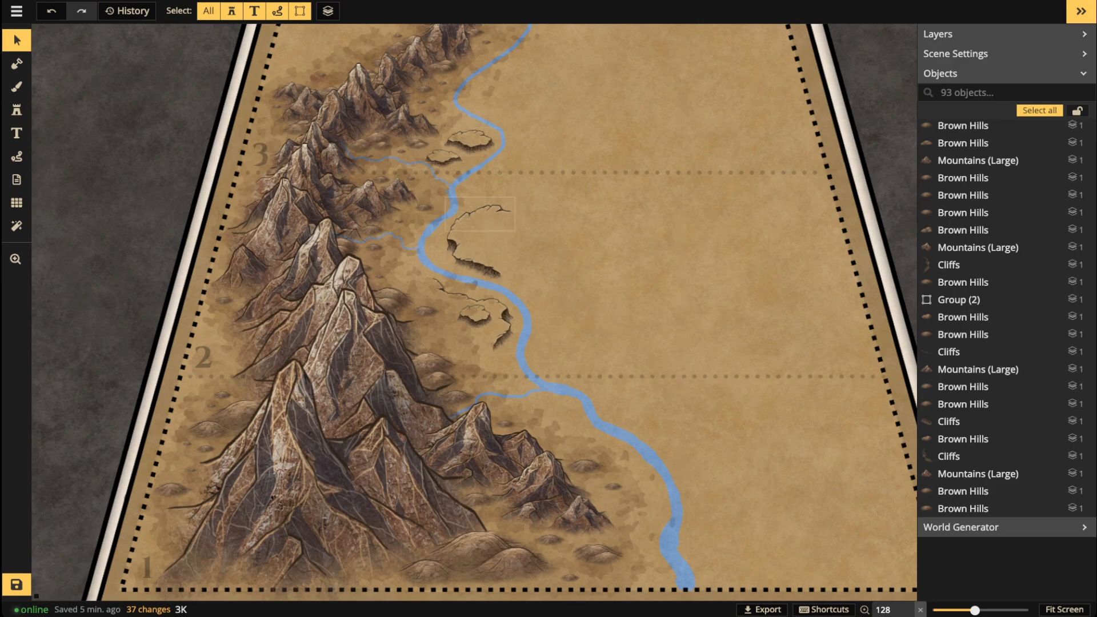
drag(443, 156, 455, 161)
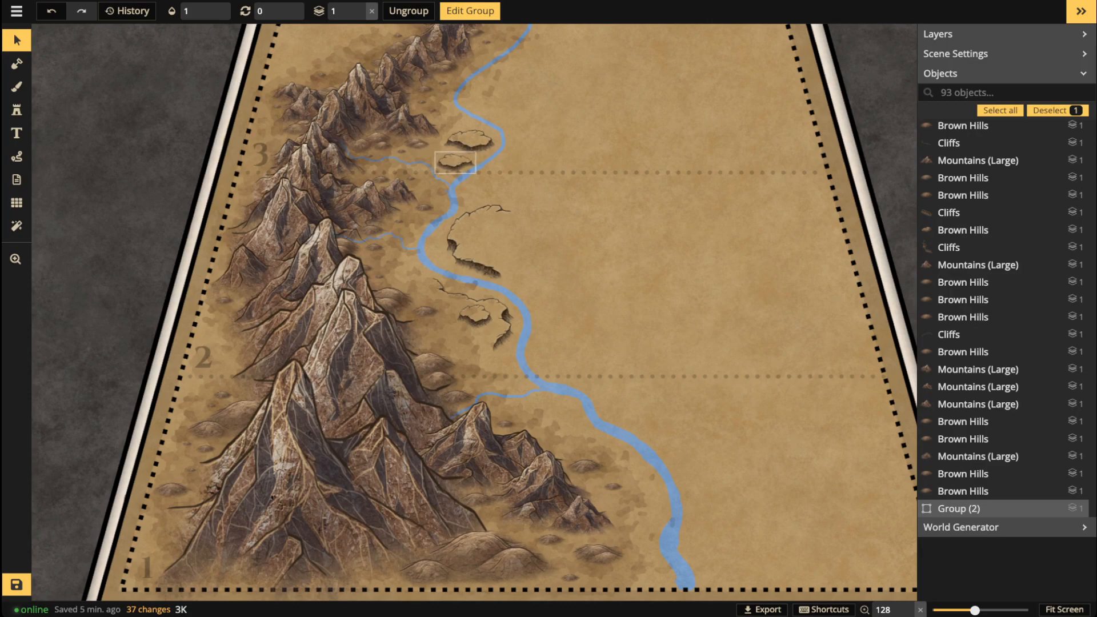
double_click(455, 163)
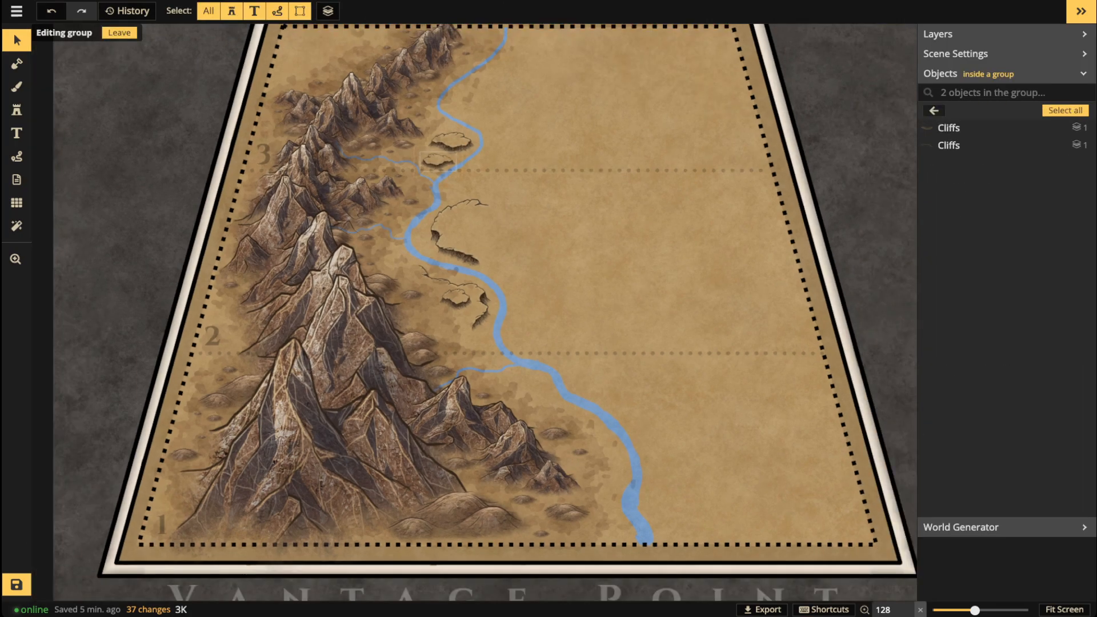
key(Escape)
scroll(343, 197, down, 3)
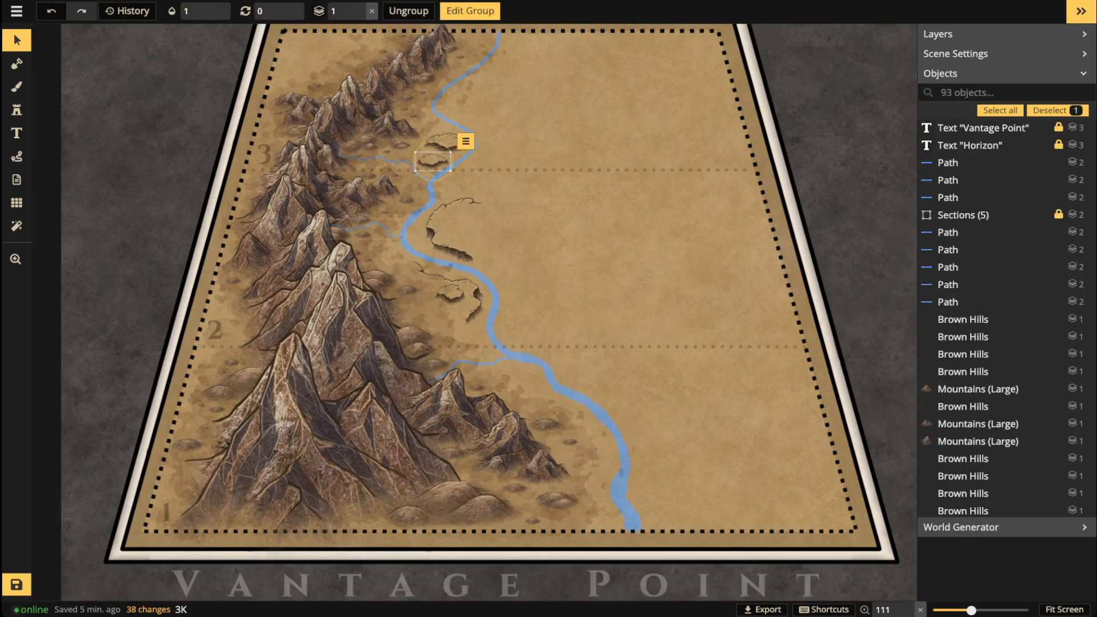
key(Escape)
drag(343, 189, 390, 213)
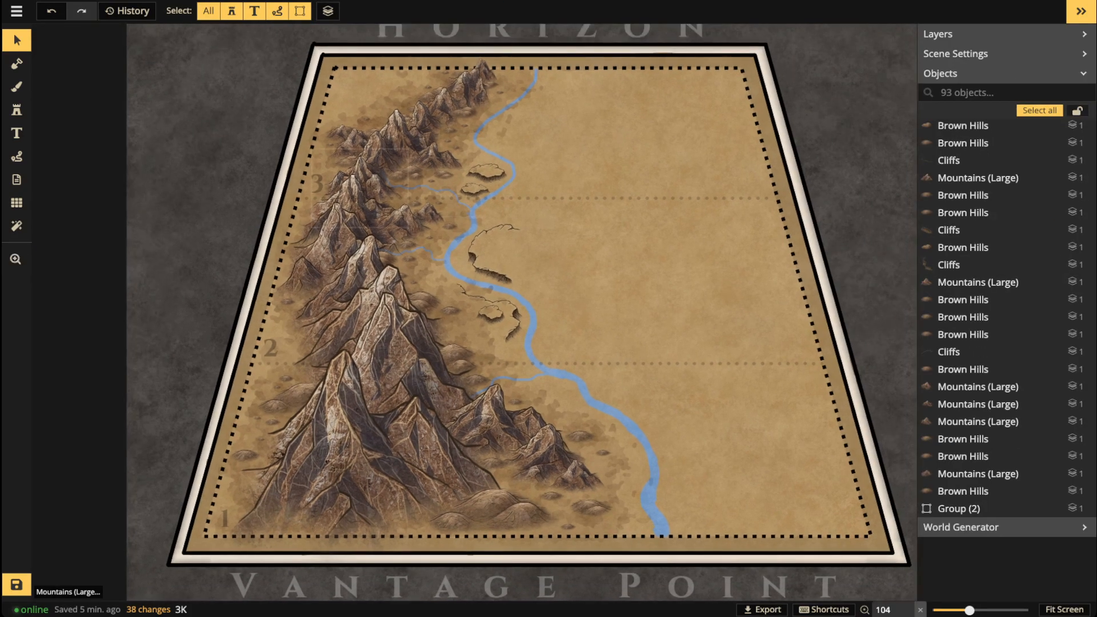
Step: Paste an enlarged plateau copy south of the lowest tributary, on the river's west bank, and reset its stamps' width to 100
click(504, 309)
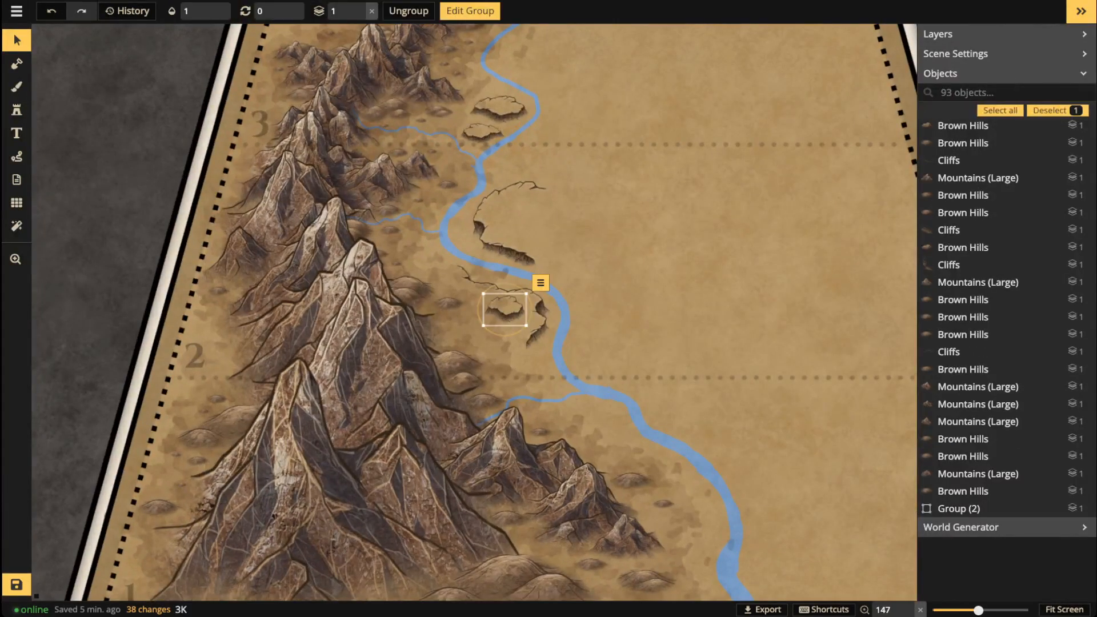
key(ctrl+v)
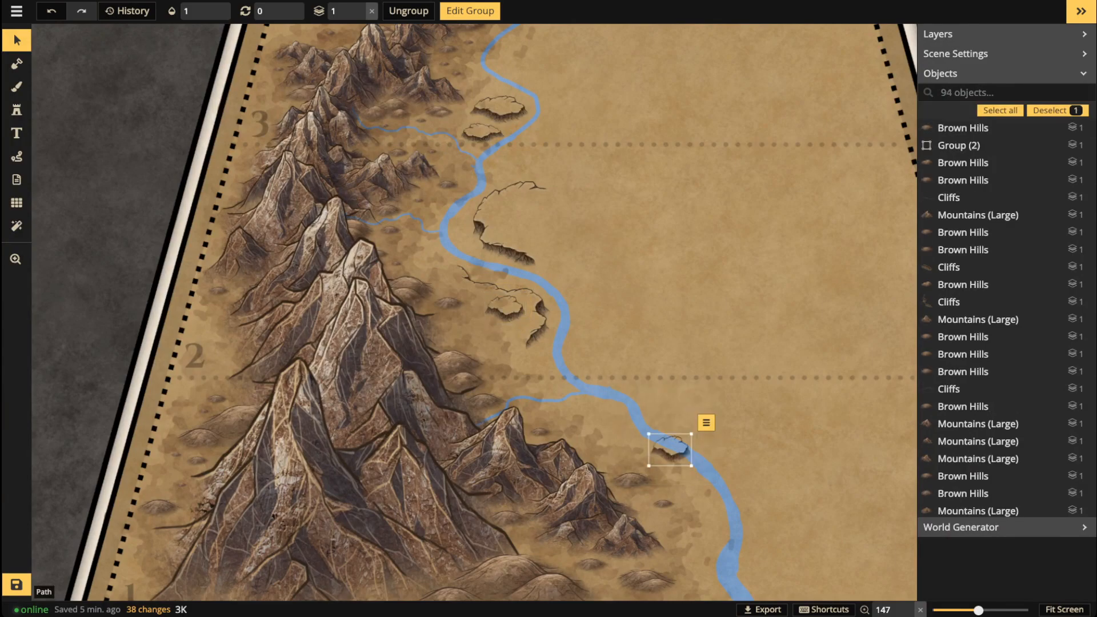
drag(669, 449, 616, 399)
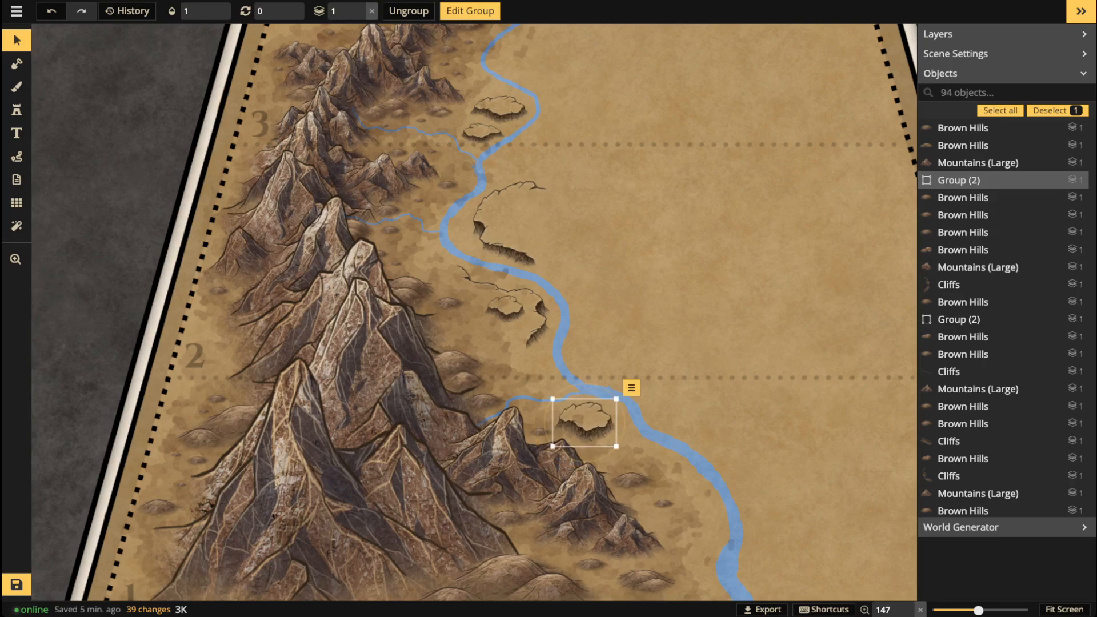
click(470, 10)
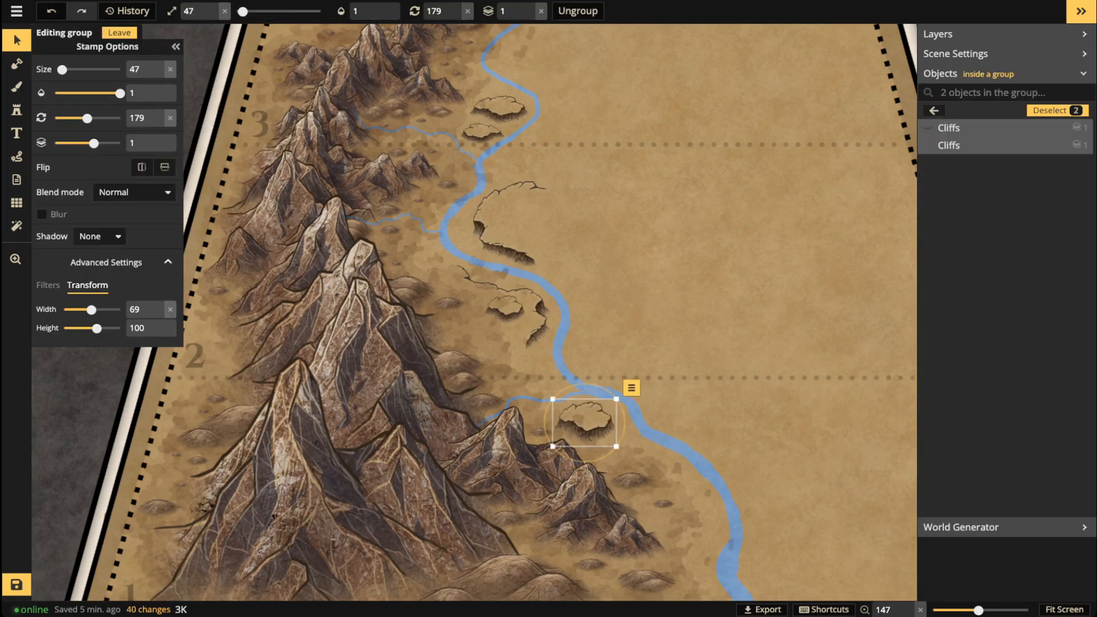
click(170, 309)
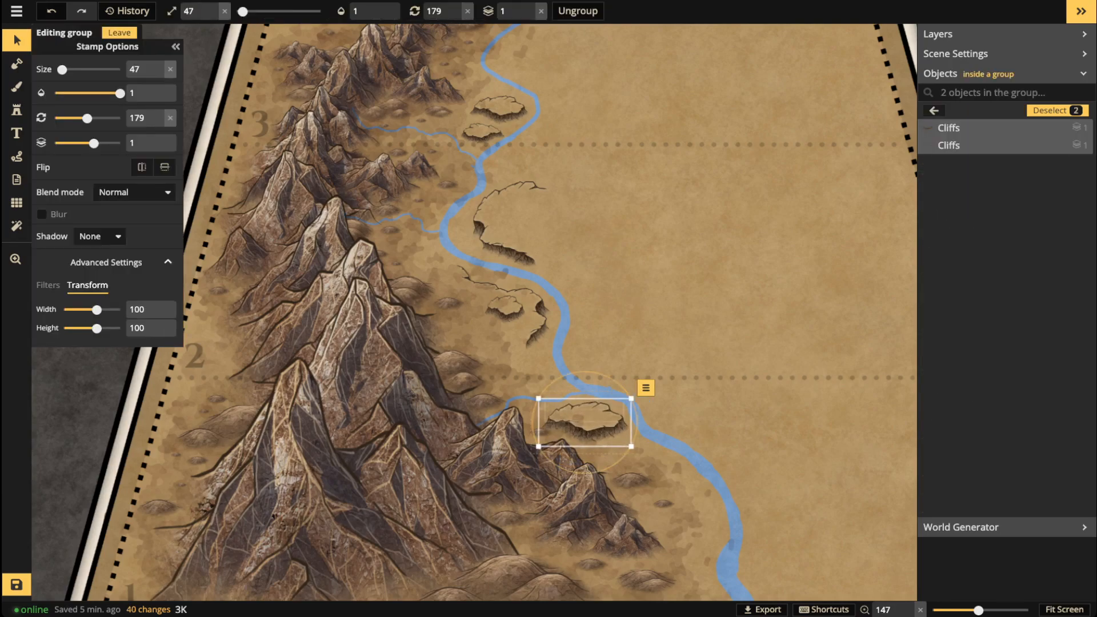
key(Escape)
key(Escape)
scroll(535, 334, down, 4)
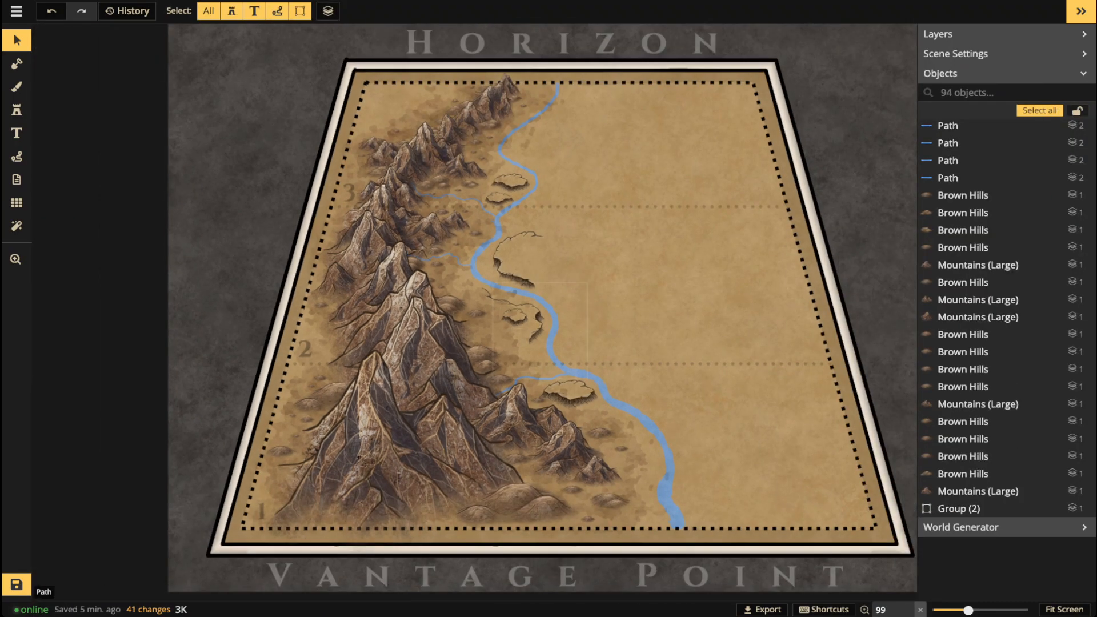
scroll(536, 417, down, 3)
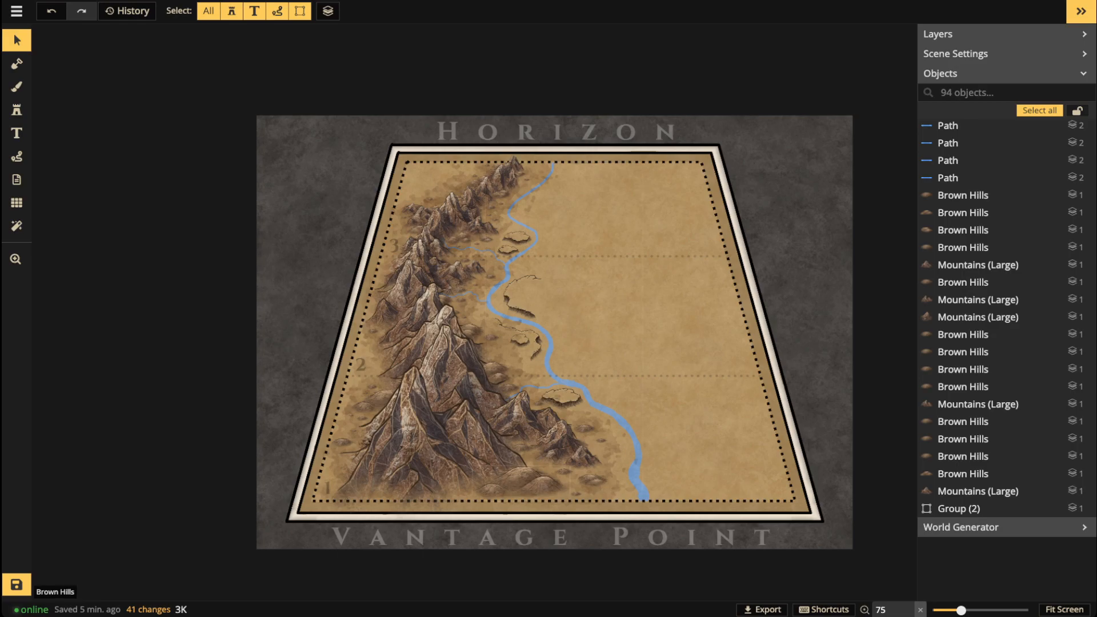
Step: Copy the small cliff stamp beside the middle river bend and place the copy on the west bank of the river's lowest stretch
click(536, 345)
key(ctrl+c)
key(ctrl+v)
mouse_move(618, 488)
mouse_down()
mouse_move(622, 450)
mouse_move(631, 473)
mouse_up()
scroll(620, 453, up, 1)
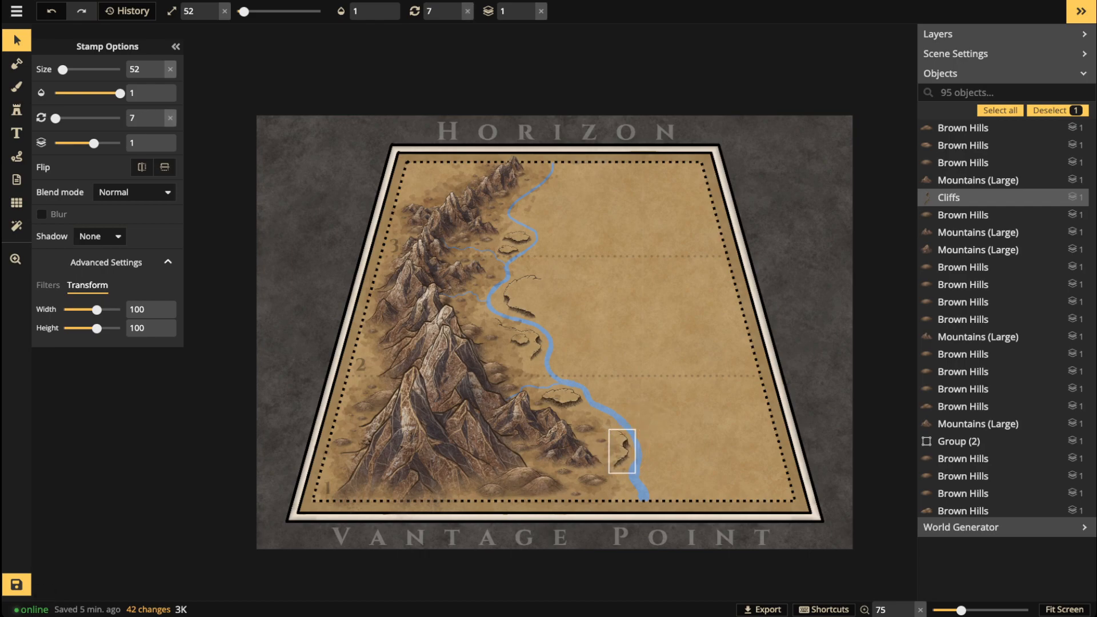
key(Escape)
scroll(430, 352, down, 1)
scroll(428, 355, down, 1)
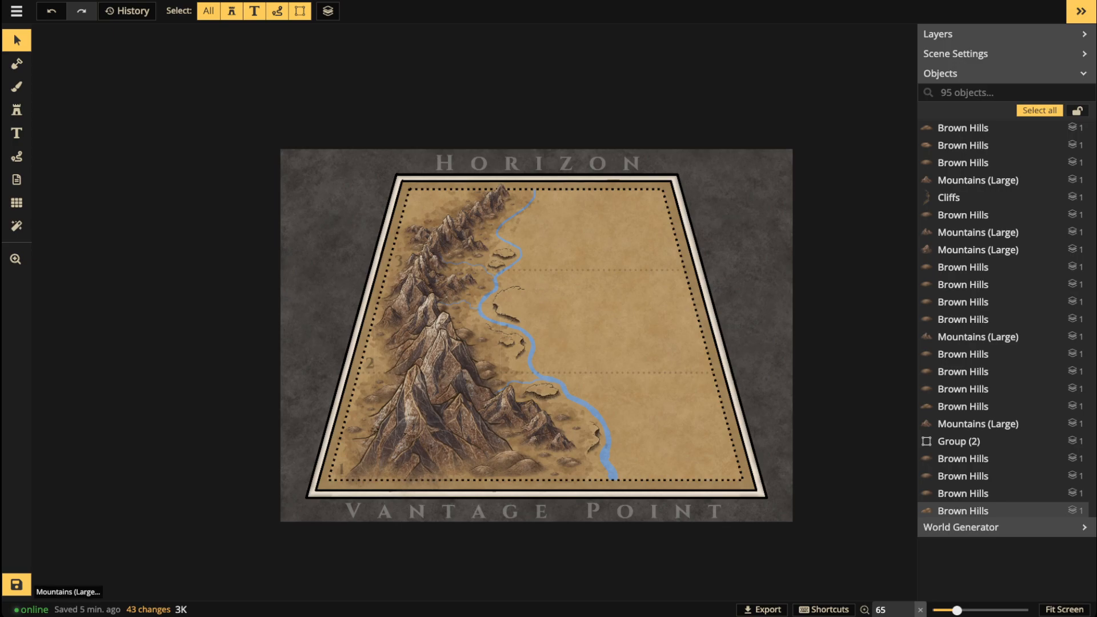
Step: Choose the Pine Trees stamp set, enable random stamps and reduce the stamp size to 10
scroll(471, 283, up, 3)
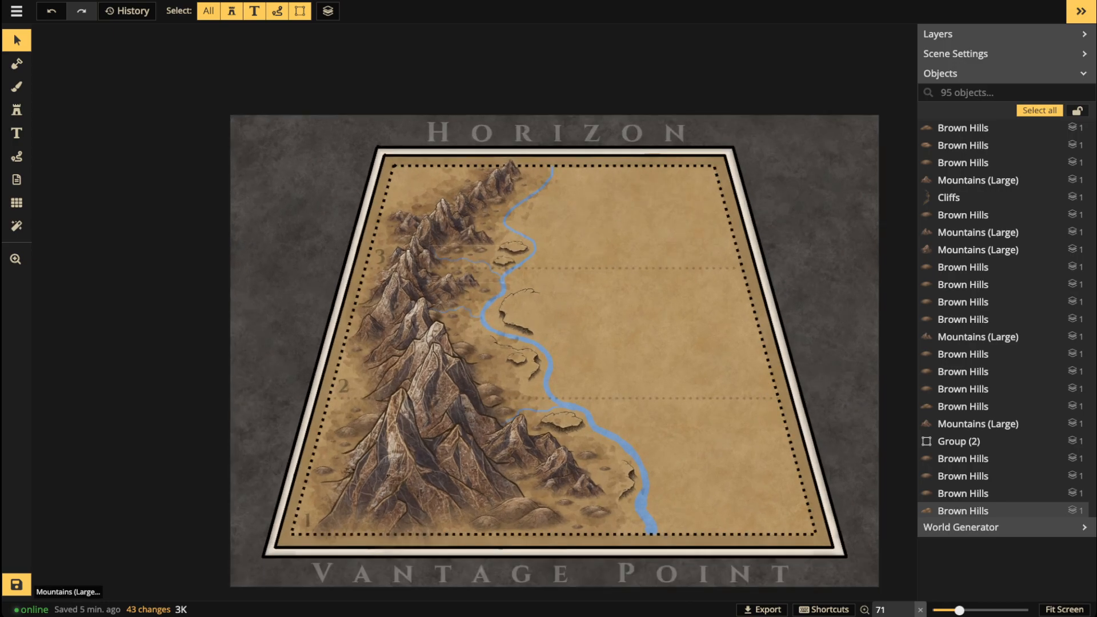
scroll(460, 260, up, 3)
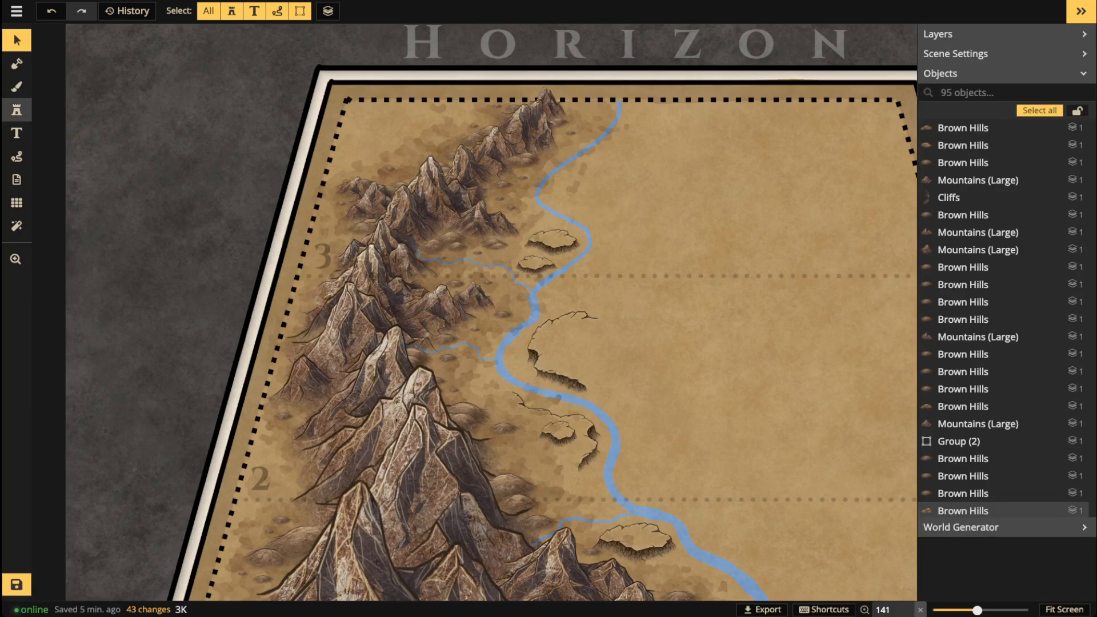
click(17, 110)
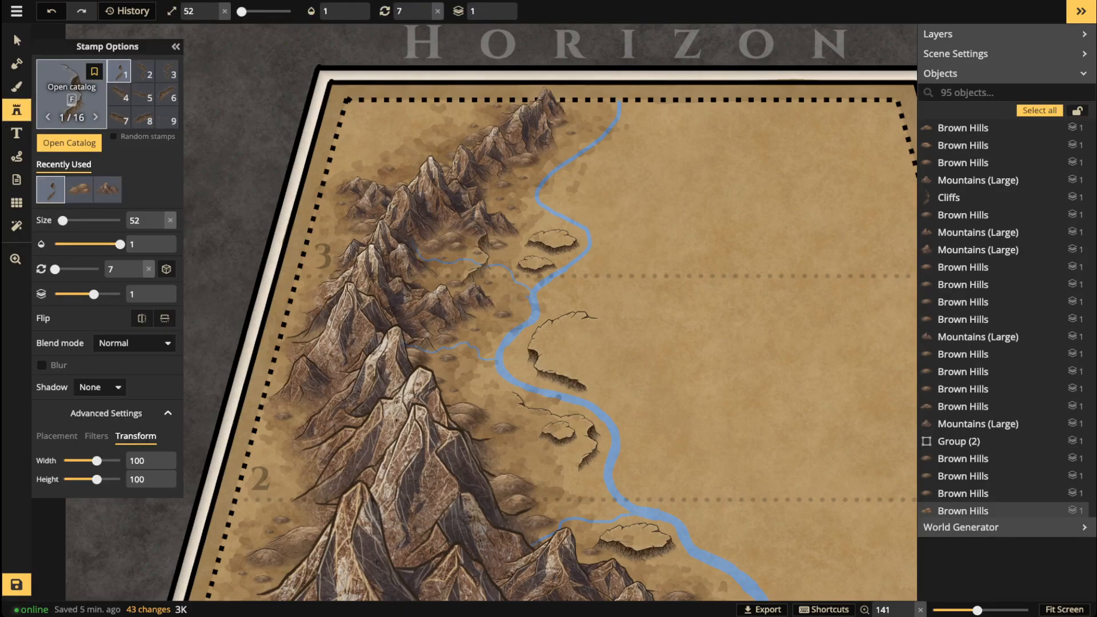
click(71, 91)
click(358, 252)
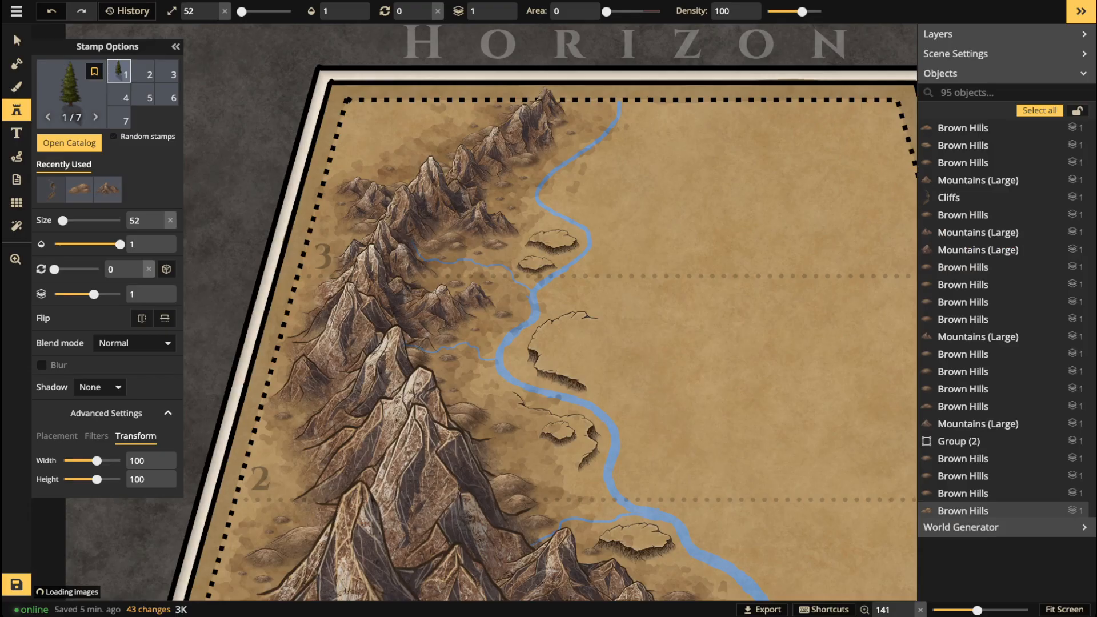
drag(495, 233, 546, 235)
scroll(546, 234, up, 1)
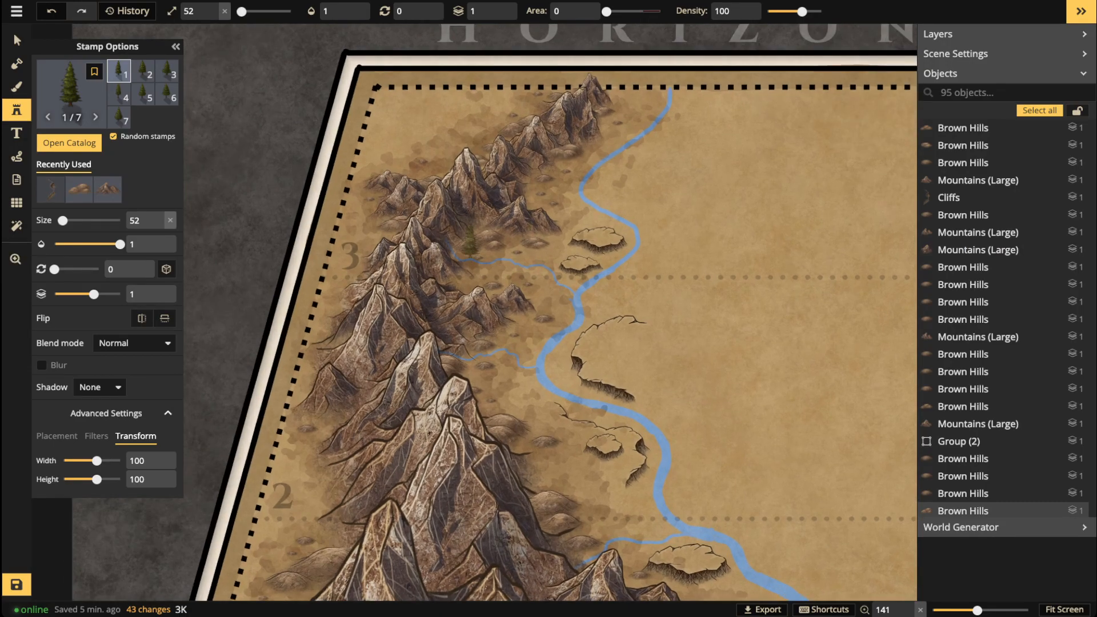
scroll(470, 243, up, 6)
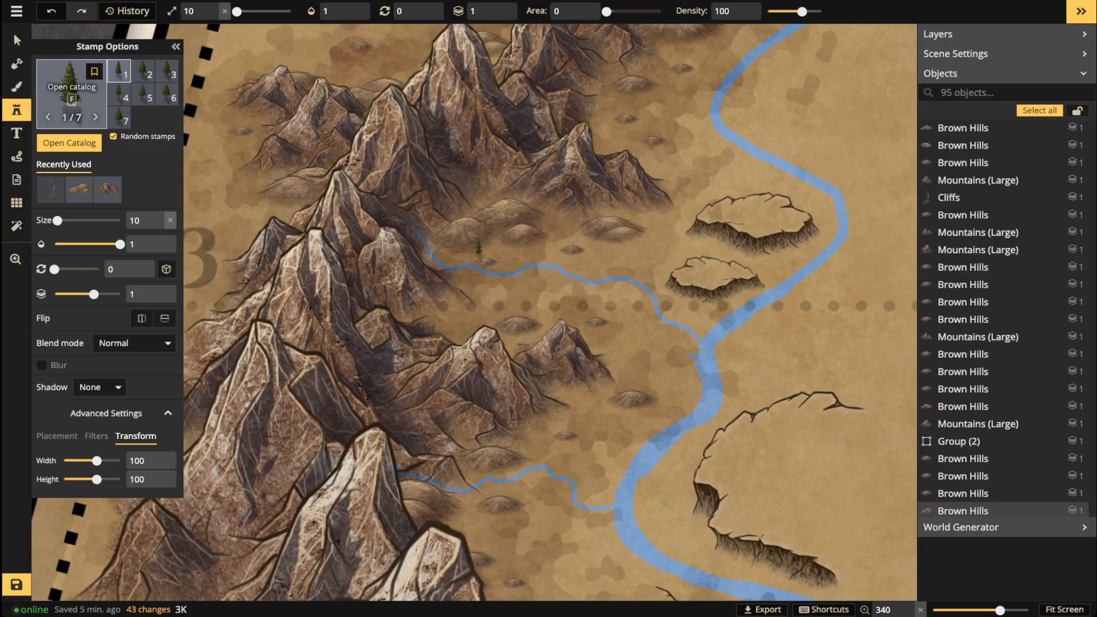
Step: Switch to the Bushes stamp set and set its size to 20 and density to 150
click(72, 91)
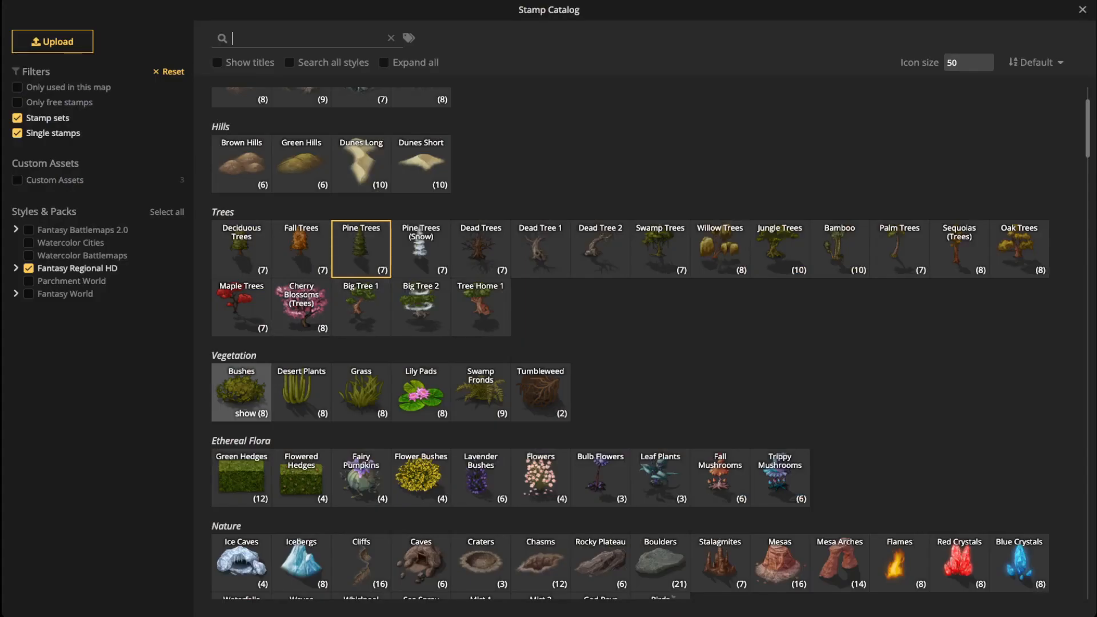
click(241, 391)
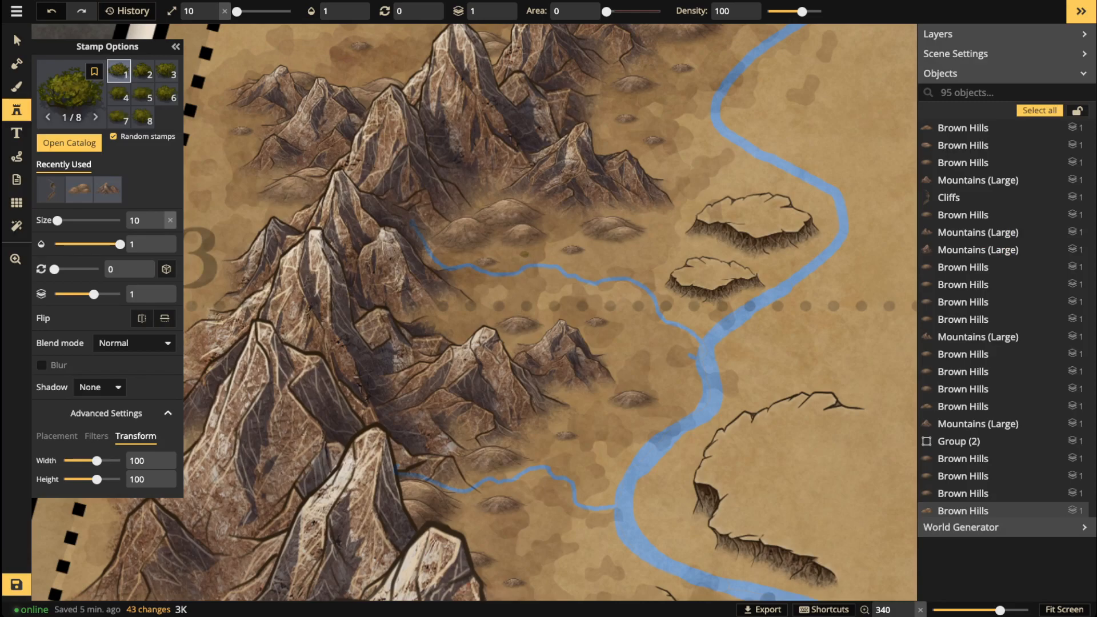
scroll(523, 252, up, 4)
drag(503, 247, 449, 261)
scroll(562, 204, down, 1)
scroll(432, 269, up, 3)
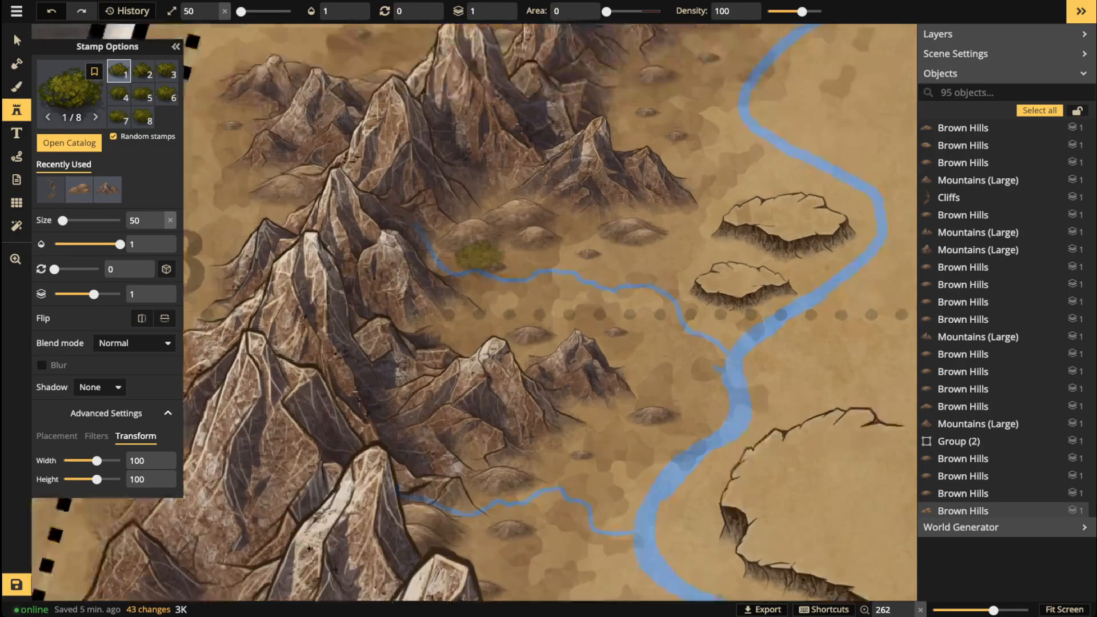
scroll(480, 256, up, 4)
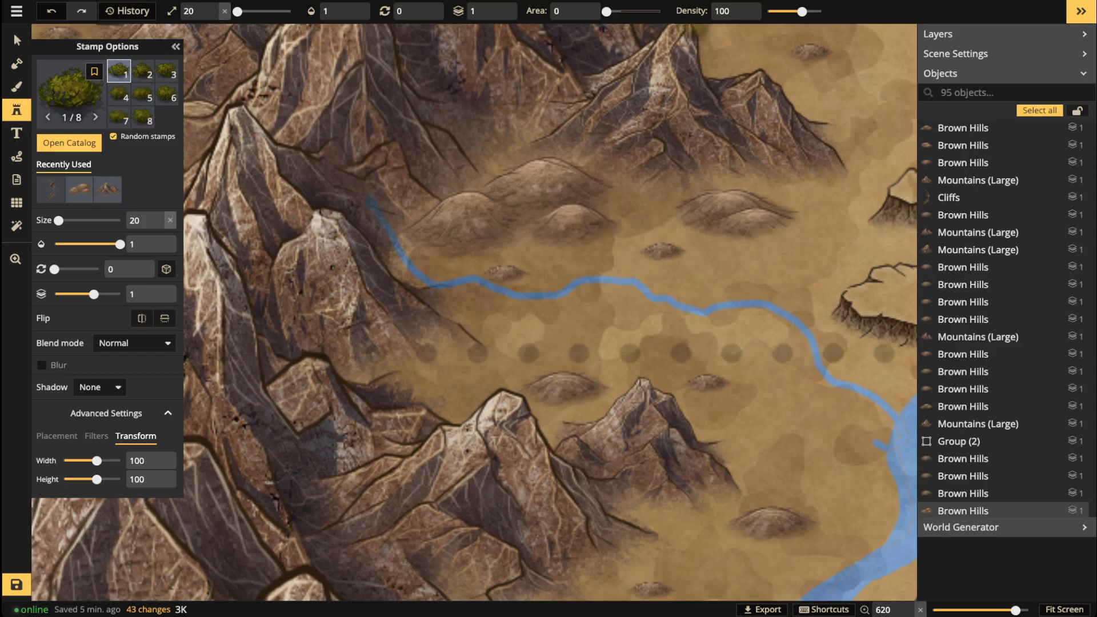
drag(802, 11, 822, 11)
Step: Try painting a patch of bushes on the plain east of the river above the row 3 line, and undo it
scroll(629, 183, down, 2)
drag(823, 200, 343, 188)
mouse_move(599, 189)
mouse_down()
mouse_move(586, 223)
mouse_move(596, 198)
mouse_move(633, 194)
mouse_move(631, 214)
mouse_move(630, 204)
mouse_move(620, 211)
mouse_move(657, 189)
mouse_move(676, 199)
mouse_move(684, 212)
mouse_move(674, 222)
mouse_move(632, 227)
mouse_move(643, 238)
mouse_move(695, 224)
mouse_move(697, 185)
mouse_move(625, 172)
mouse_move(620, 184)
mouse_move(716, 211)
mouse_move(691, 220)
mouse_up()
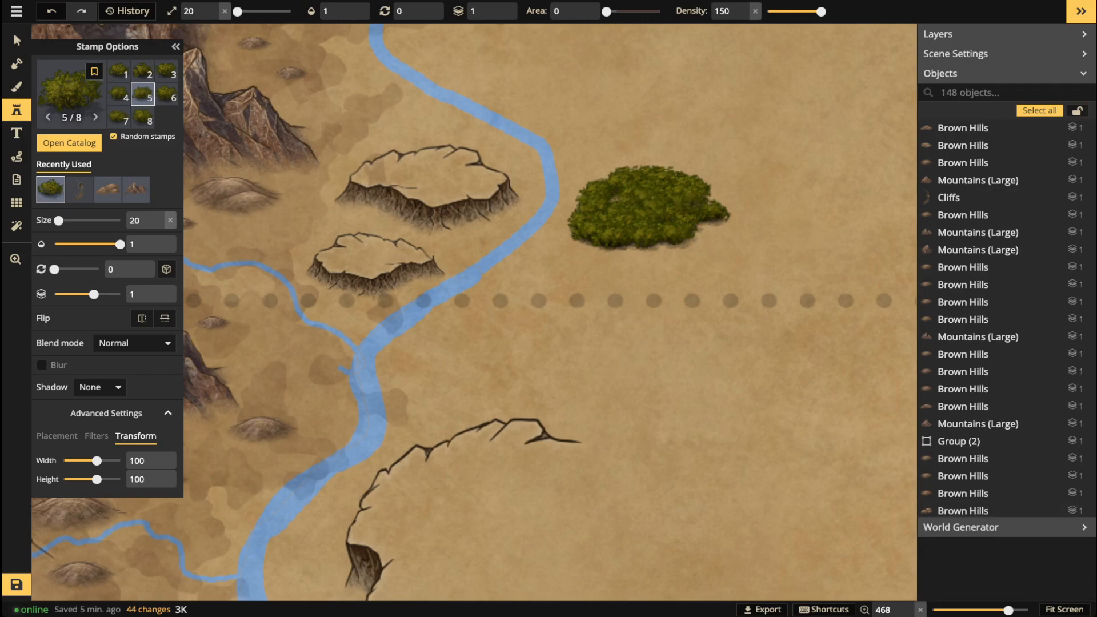
key(ctrl+z)
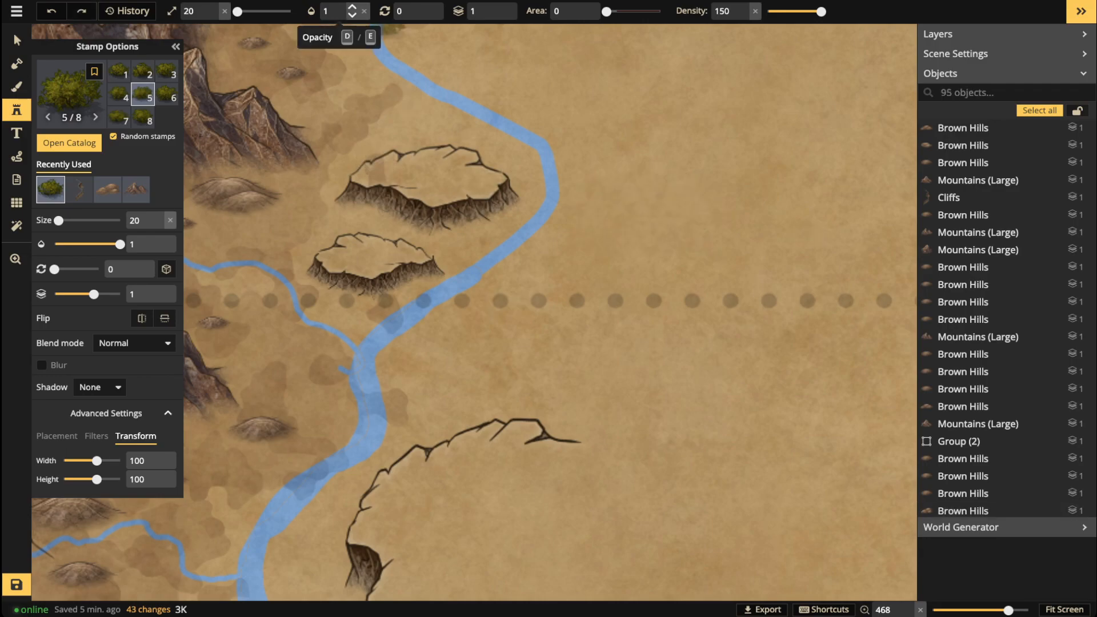
Step: Select all river and tributary paths on the map and set their layer to 0
drag(269, 213, 544, 217)
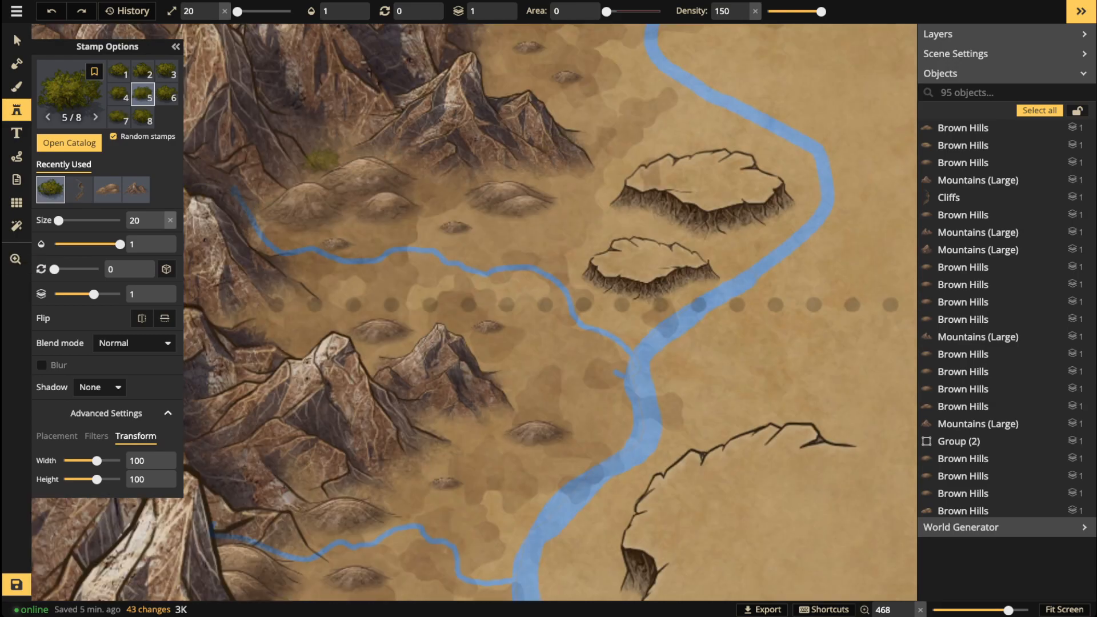
drag(286, 183, 435, 188)
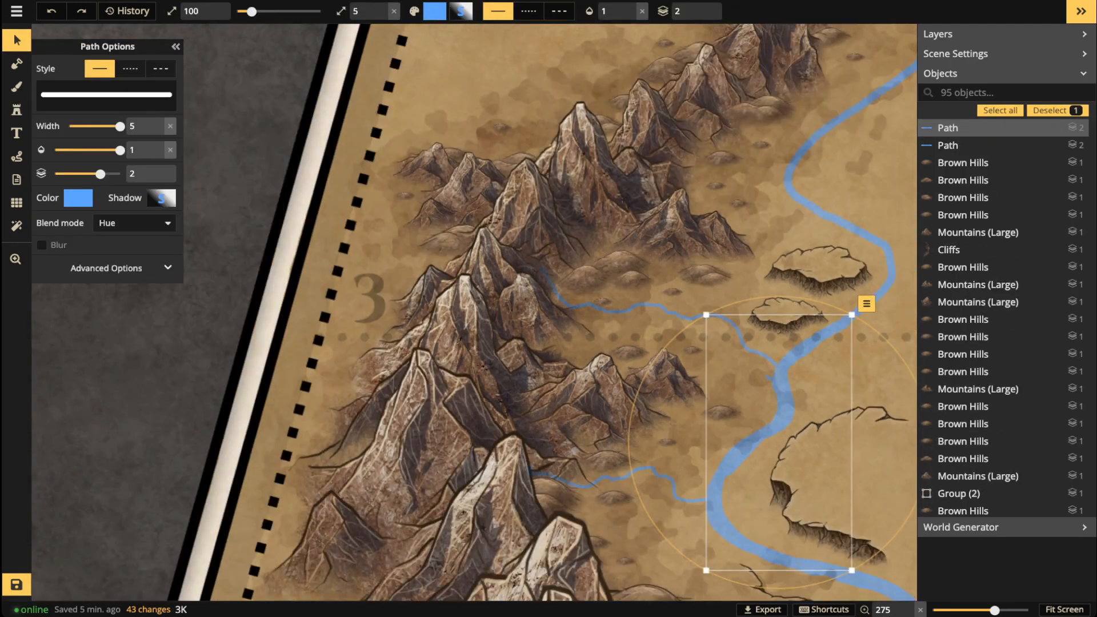
key(Escape)
click(16, 64)
click(17, 40)
click(277, 11)
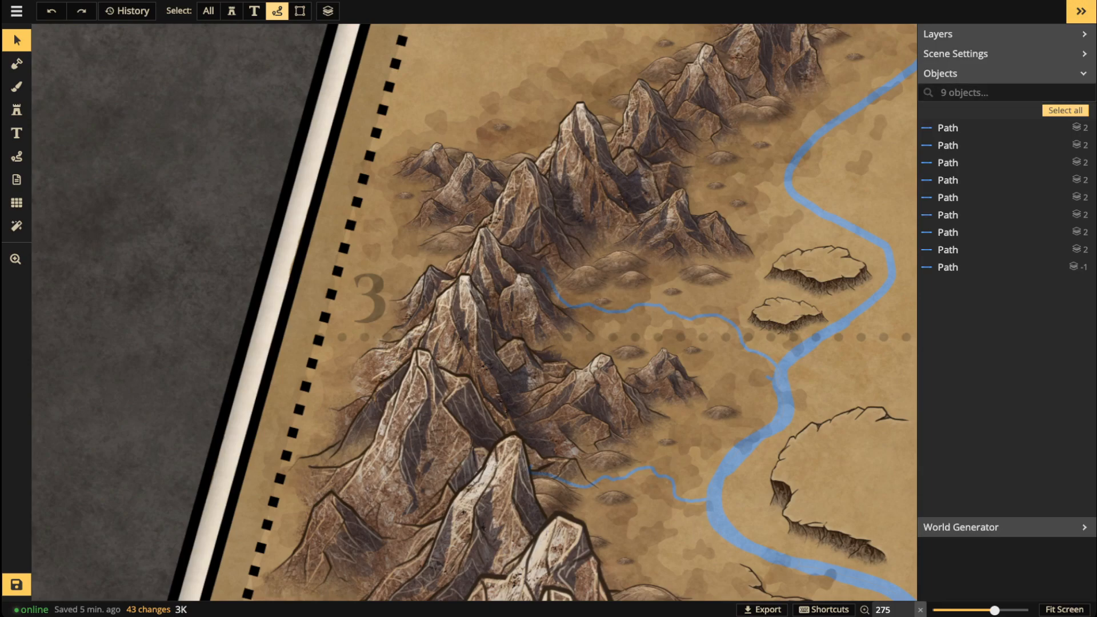
click(1065, 110)
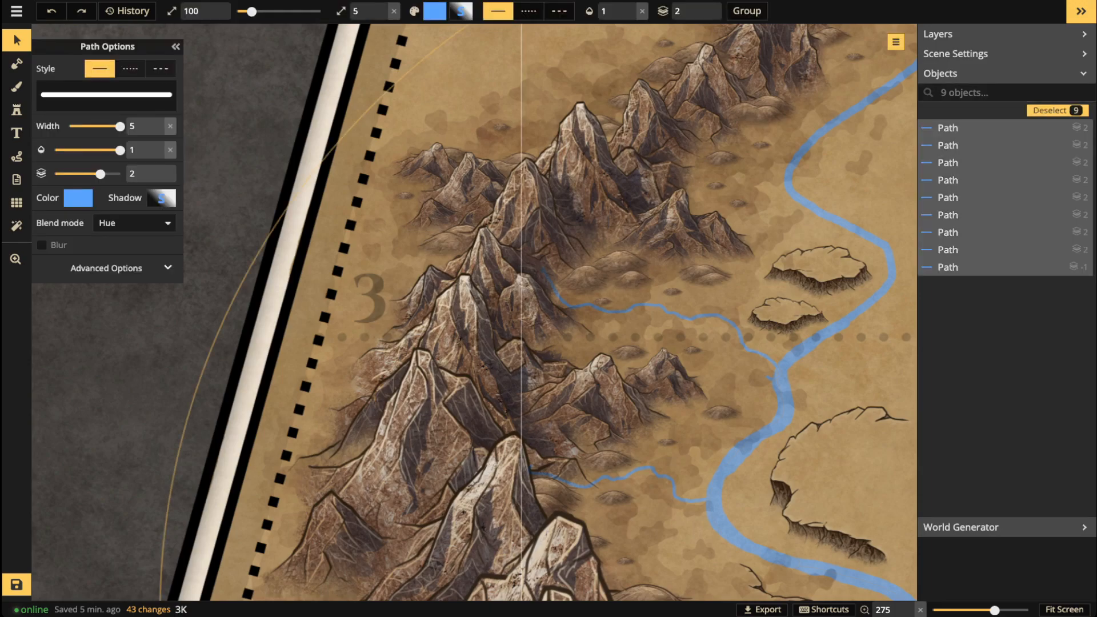
key(ctrl+z)
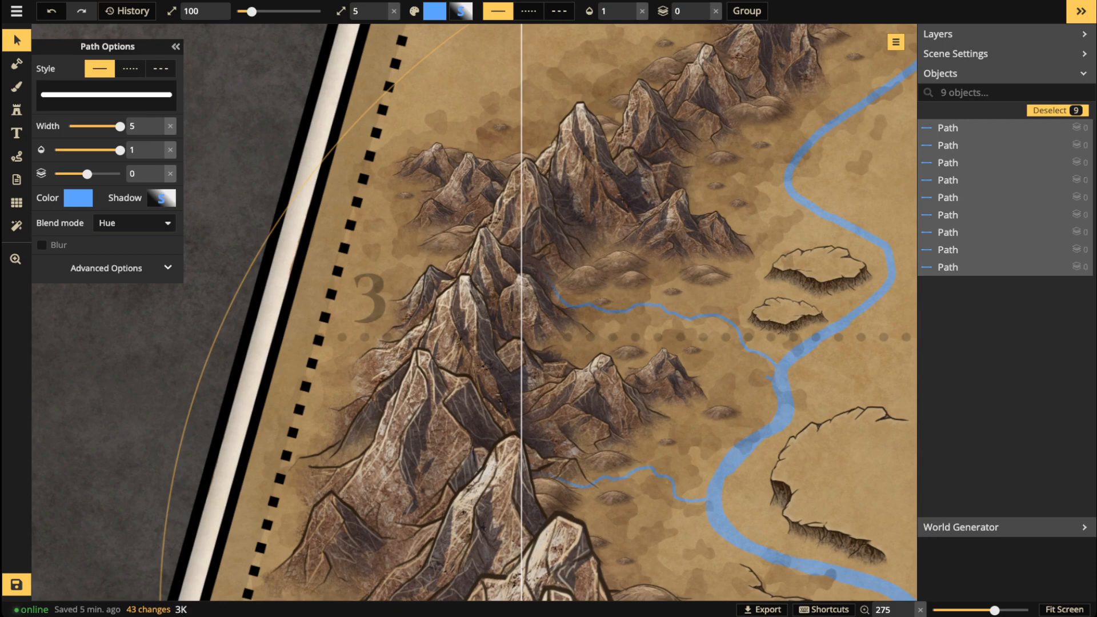
key(Escape)
Step: Return to the Bushes stamps near the upper tributary's source, with stamp size 10 and area 2
click(16, 110)
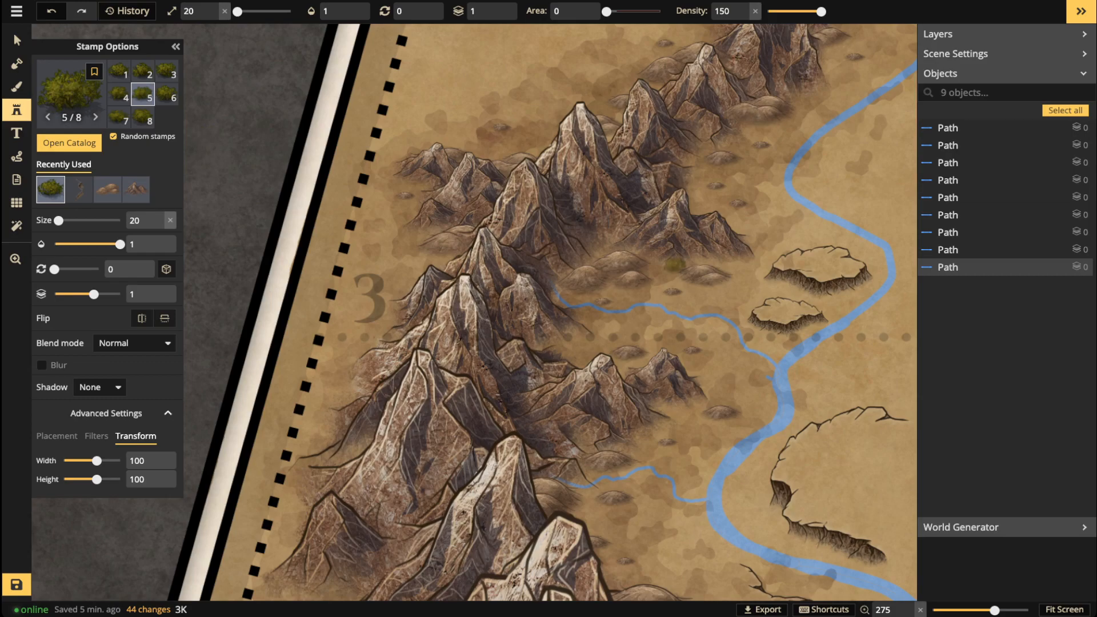
scroll(638, 269, up, 3)
scroll(583, 317, up, 2)
key([)
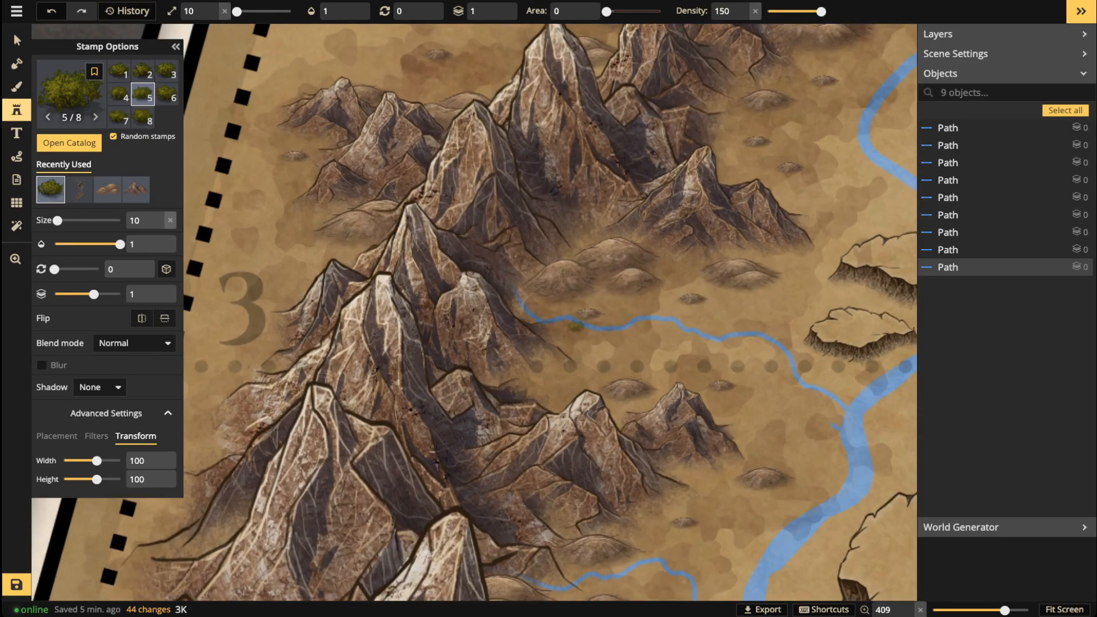
scroll(571, 324, up, 4)
scroll(566, 320, up, 3)
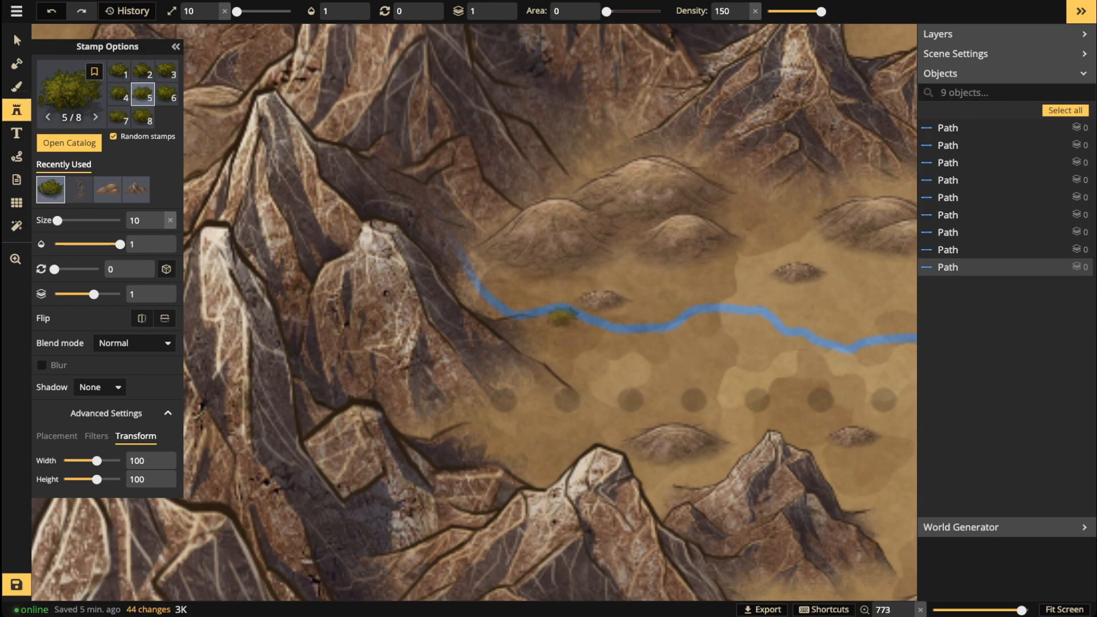
scroll(563, 318, up, 3)
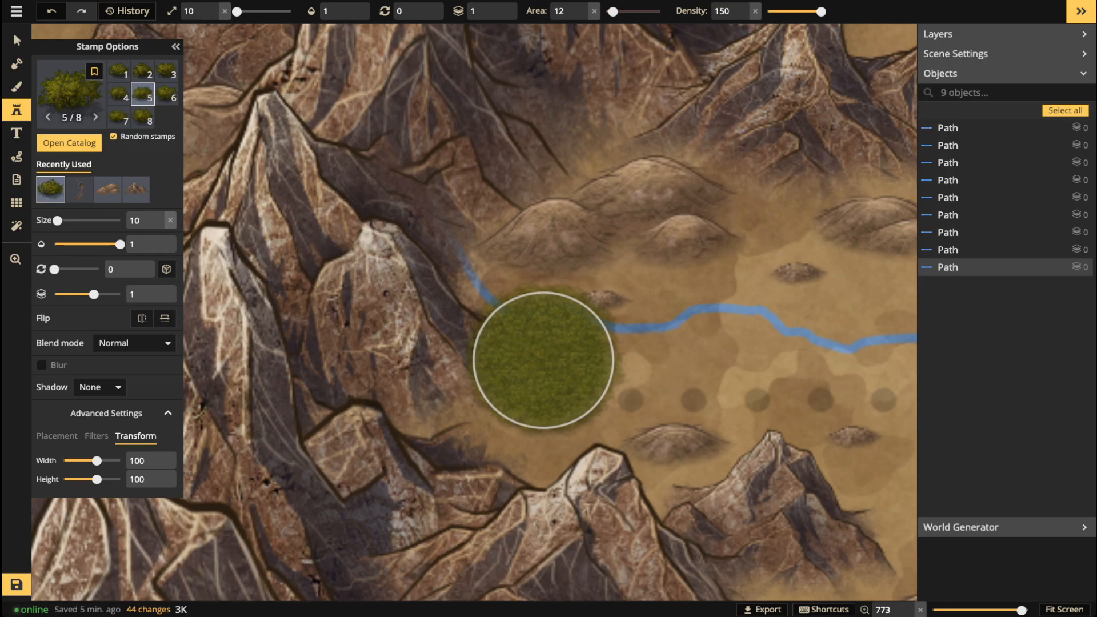
scroll(609, 228, down, 3)
scroll(612, 234, up, 2)
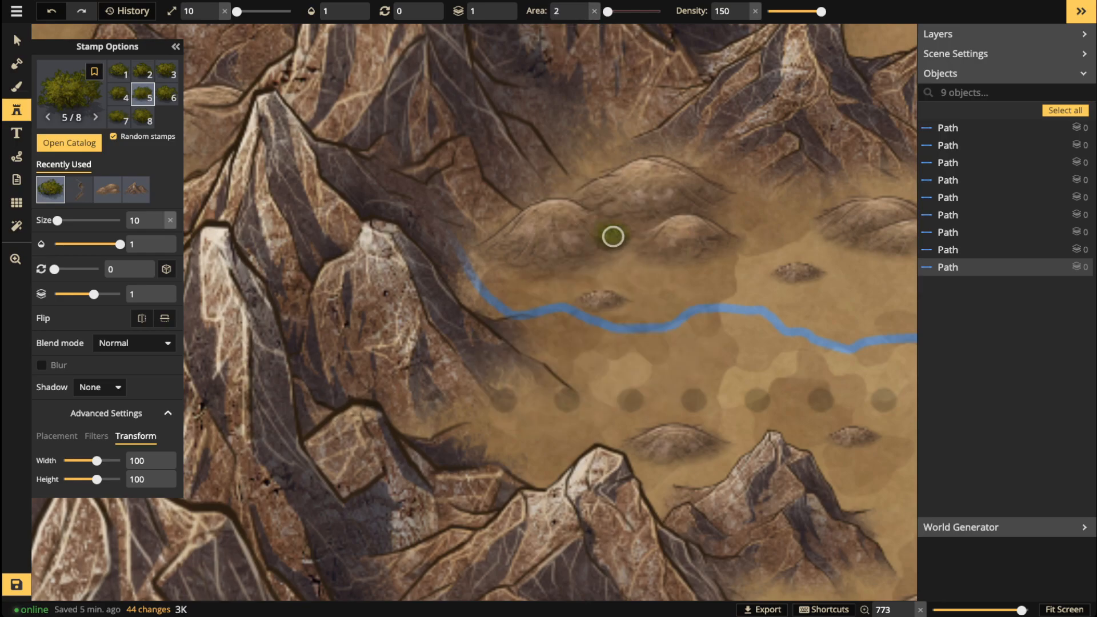
Step: Paint bush patches at density 100 on both sides of the upper tributary, around the brown hills and mountain feet
click(617, 271)
mouse_move(617, 272)
mouse_down()
mouse_move(524, 284)
mouse_move(627, 246)
mouse_move(644, 304)
mouse_move(691, 279)
mouse_move(695, 262)
mouse_move(637, 232)
mouse_move(691, 265)
mouse_move(761, 206)
mouse_move(762, 187)
mouse_move(608, 157)
mouse_move(534, 189)
mouse_move(565, 139)
mouse_move(559, 121)
mouse_move(534, 172)
mouse_move(791, 183)
mouse_move(818, 242)
mouse_move(884, 272)
mouse_move(854, 291)
mouse_move(896, 309)
mouse_move(914, 292)
mouse_up()
mouse_move(521, 413)
mouse_down()
mouse_move(495, 405)
mouse_move(513, 399)
mouse_move(450, 422)
mouse_move(394, 425)
mouse_move(516, 434)
mouse_move(500, 454)
mouse_move(577, 467)
mouse_move(548, 486)
mouse_move(573, 473)
mouse_move(583, 428)
mouse_move(593, 432)
mouse_move(463, 422)
mouse_move(590, 485)
mouse_move(655, 489)
mouse_move(745, 460)
mouse_move(798, 410)
mouse_move(758, 403)
mouse_move(776, 393)
mouse_move(820, 398)
mouse_move(876, 390)
mouse_up()
scroll(876, 390, down, 5)
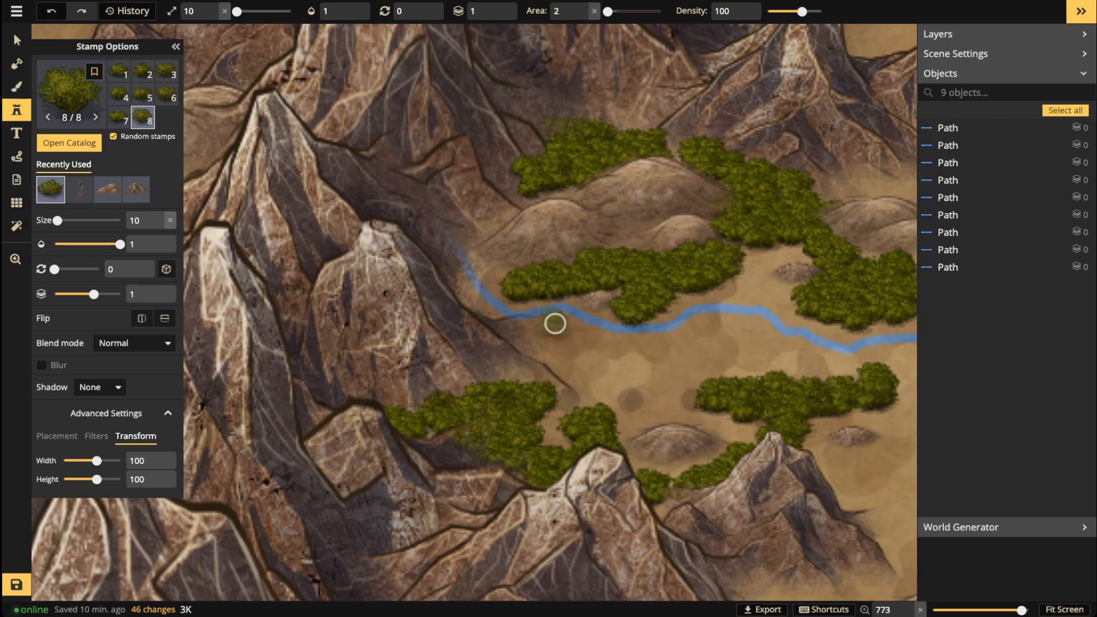
Step: Set the stamp area to 0 and scatter single bushes near the tributary's source and around the edges of the bush patches
mouse_move(595, 275)
mouse_down()
mouse_move(563, 320)
mouse_move(568, 346)
mouse_up()
click(759, 254)
click(704, 409)
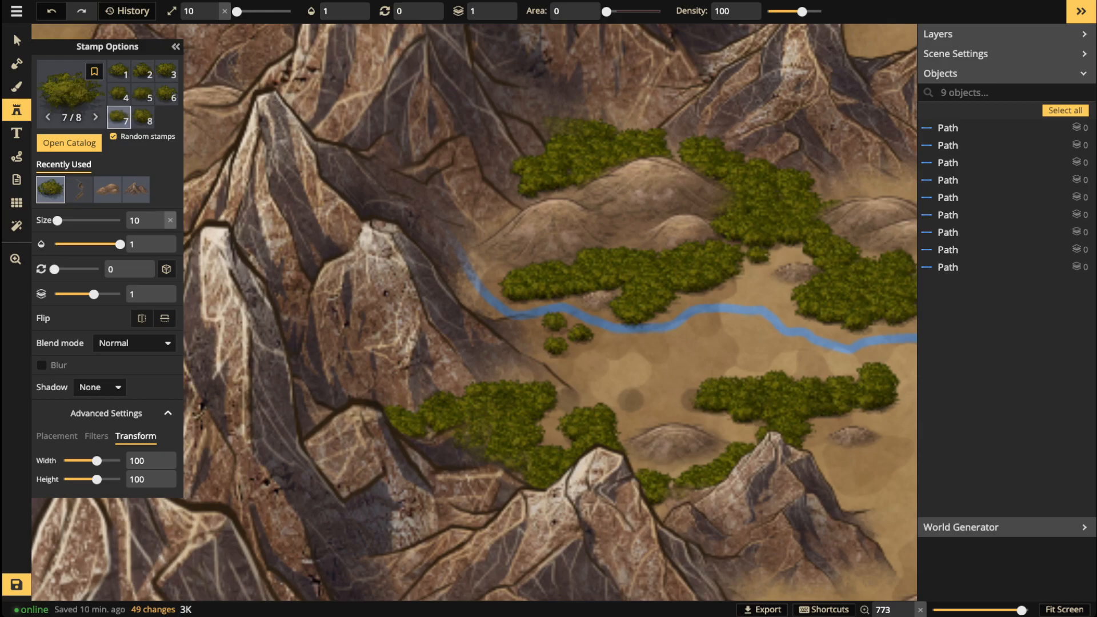
click(764, 366)
click(805, 372)
click(784, 295)
click(596, 404)
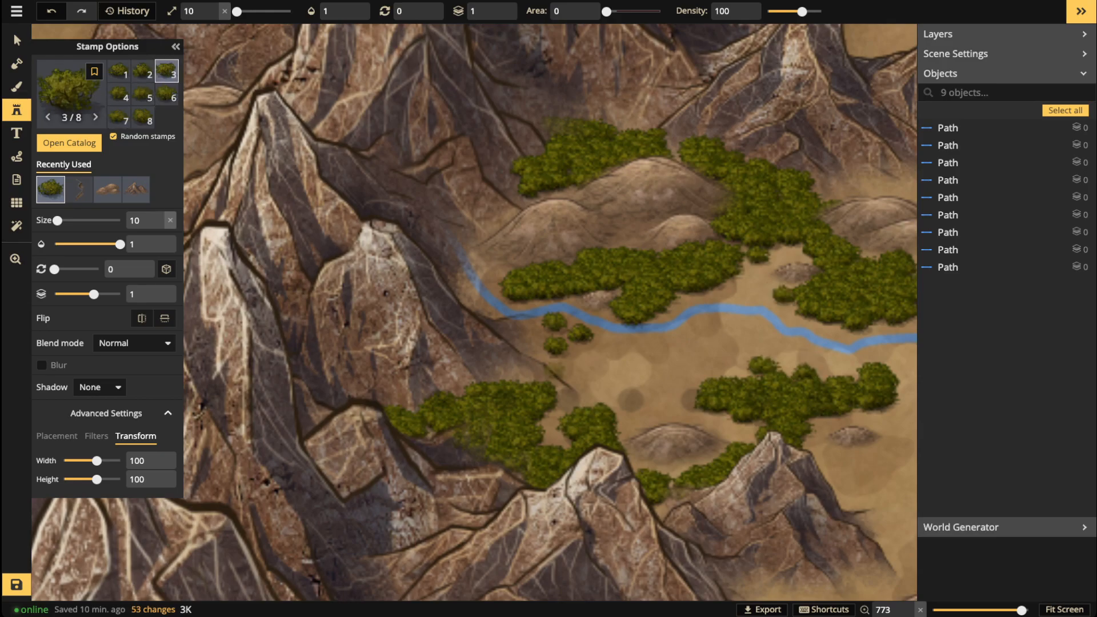
click(523, 371)
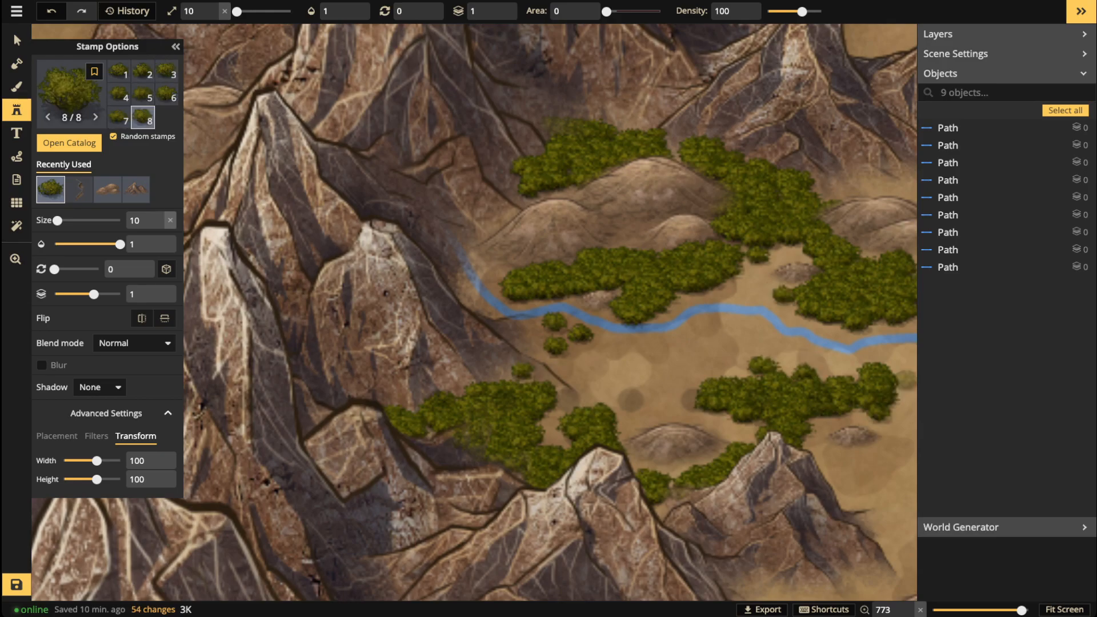
Step: Add more single bushes beyond the eastern ends of the patches and beside the brown hills north of the tributary
scroll(806, 350, down, 1)
drag(807, 352, 666, 388)
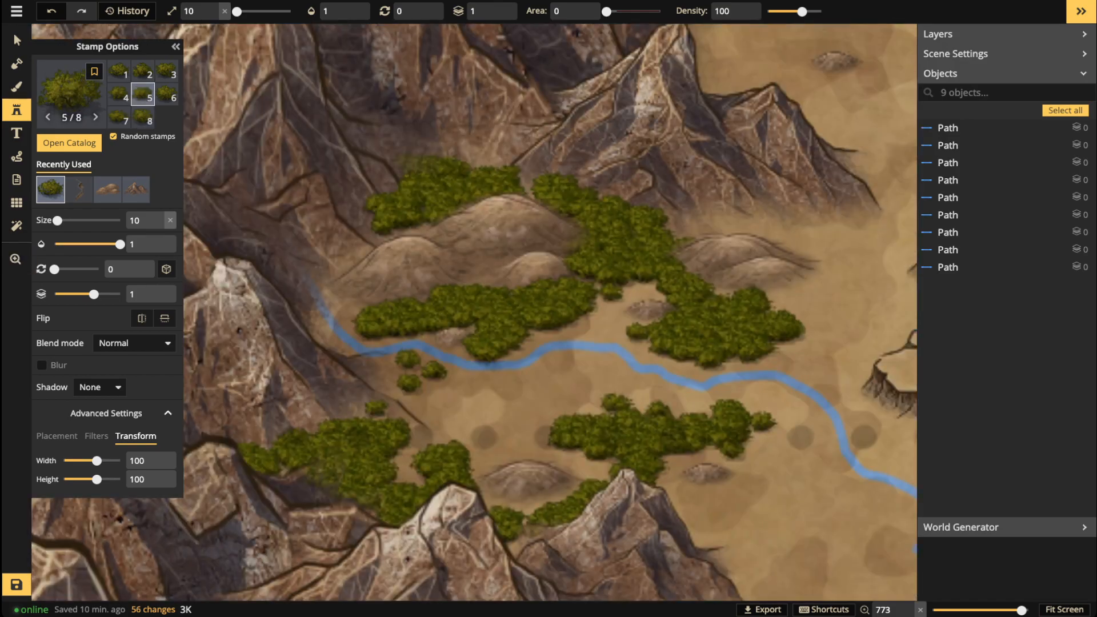
click(790, 295)
click(818, 284)
click(830, 317)
click(699, 221)
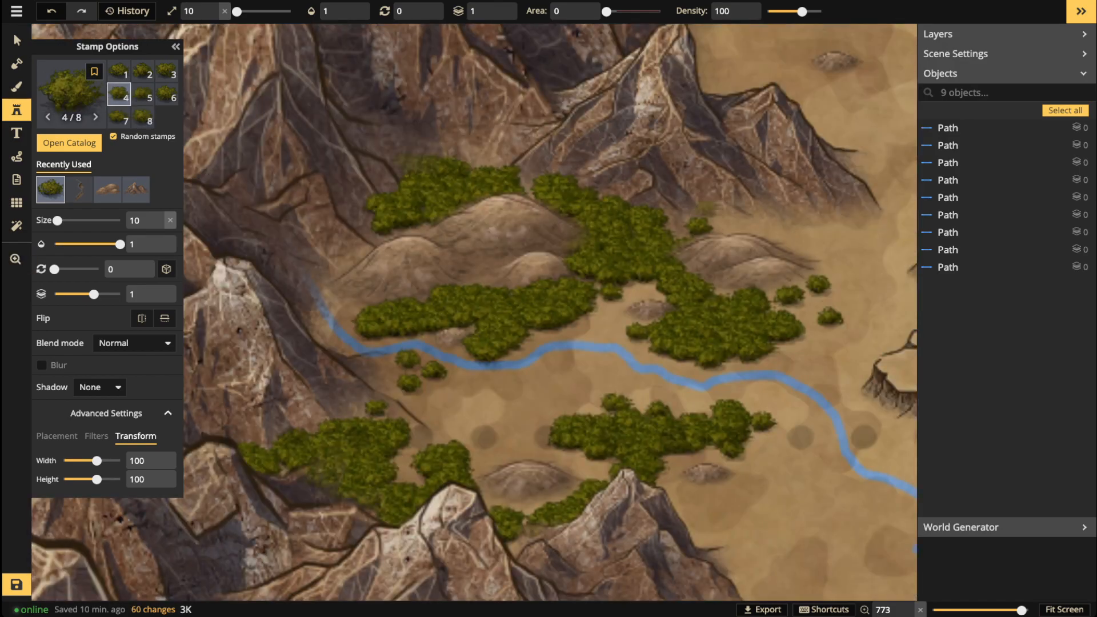
click(361, 247)
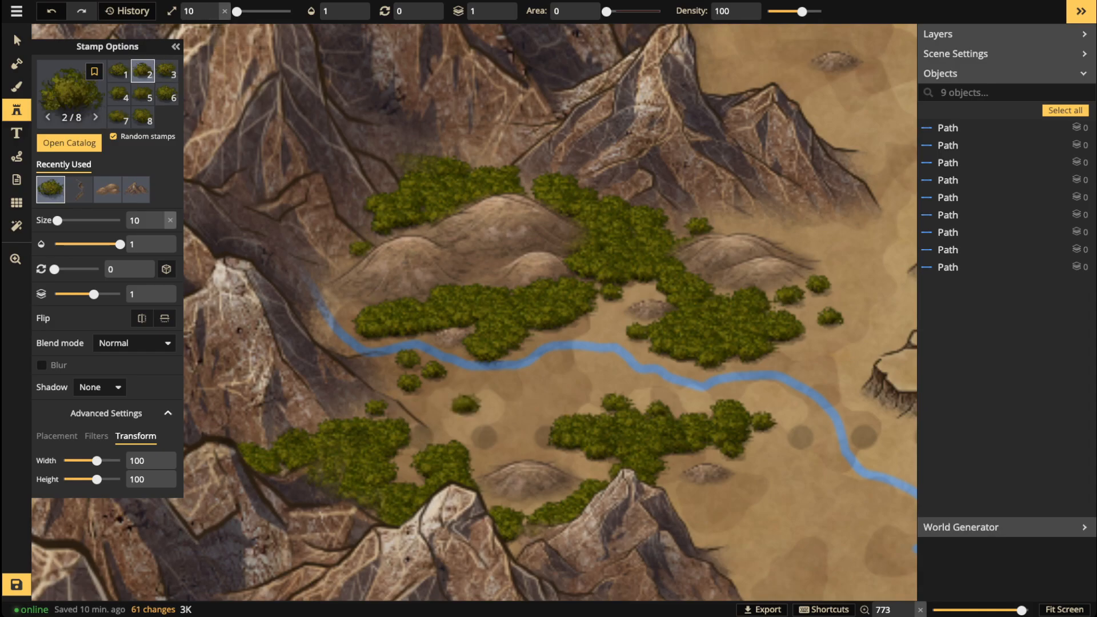
Step: Place a small bush beside the three loose bushes on the south bank near the tributary's source
scroll(466, 404, up, 3)
click(466, 404)
key(v)
drag(466, 402, 432, 383)
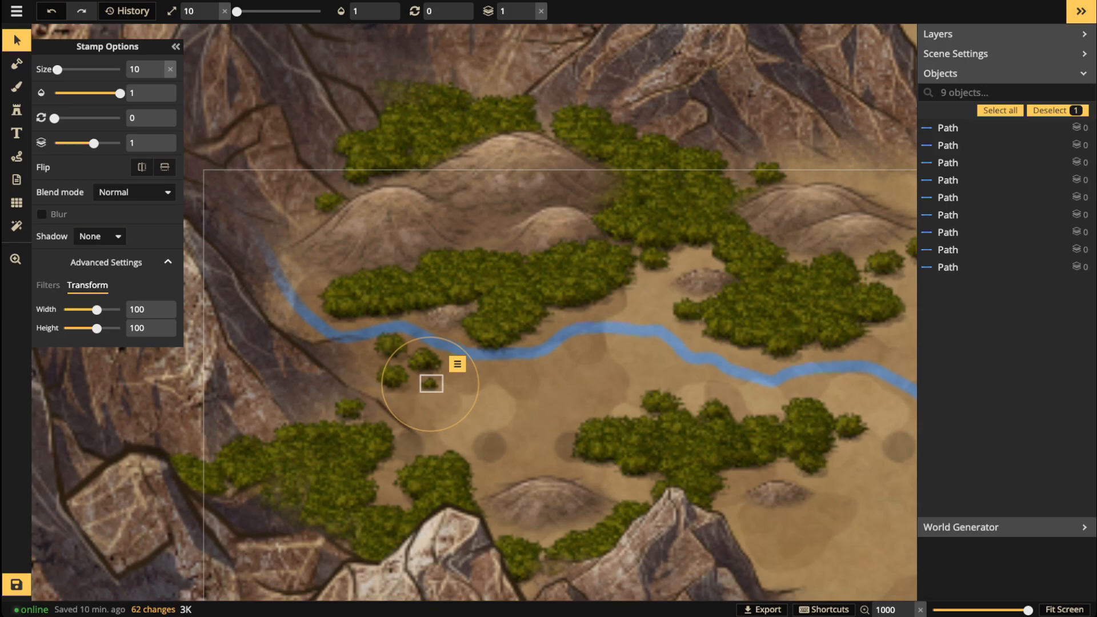
Step: Paste copies of the small bush around the edges of the bush patches on both sides of the tributary
key(ctrl+v)
key(ctrl+v)
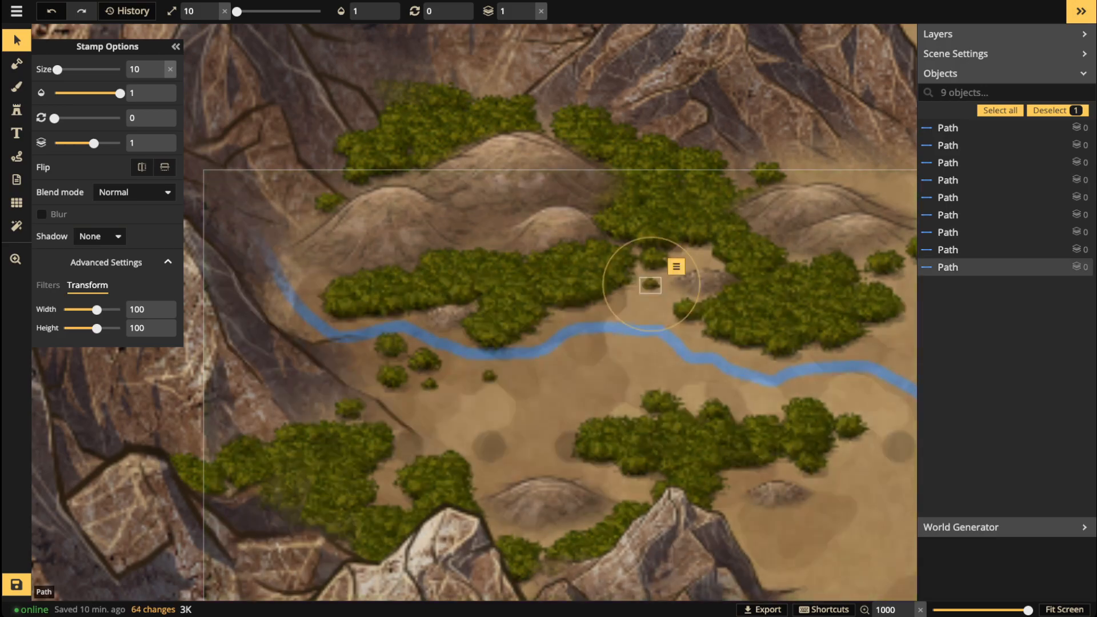
key(ctrl+v)
key(ctrl+v)
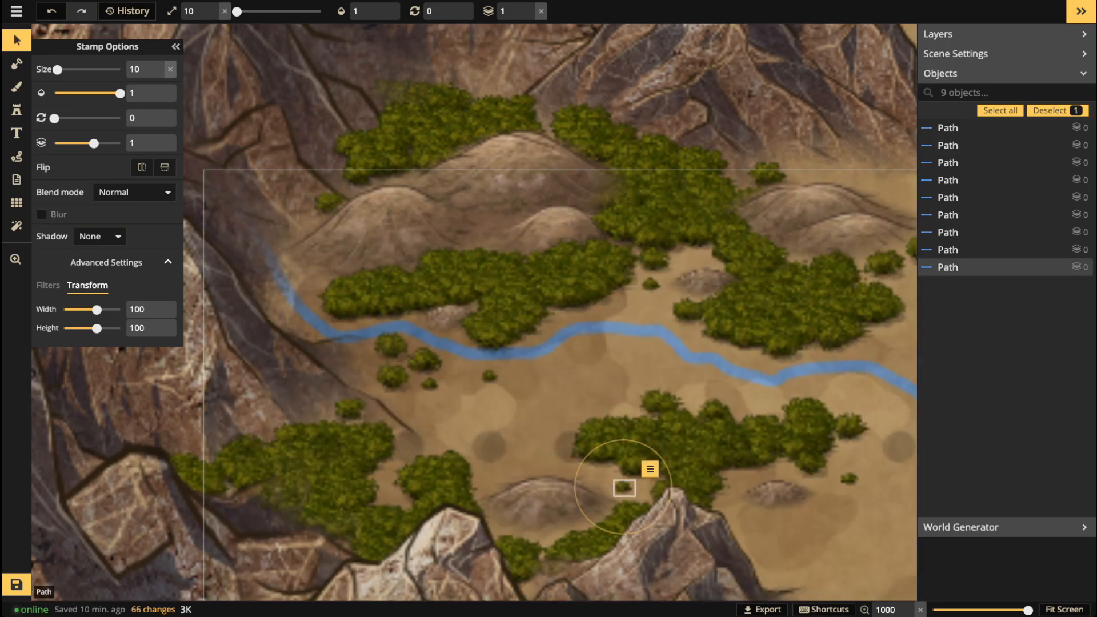
key(ctrl+v)
scroll(637, 313, down, 3)
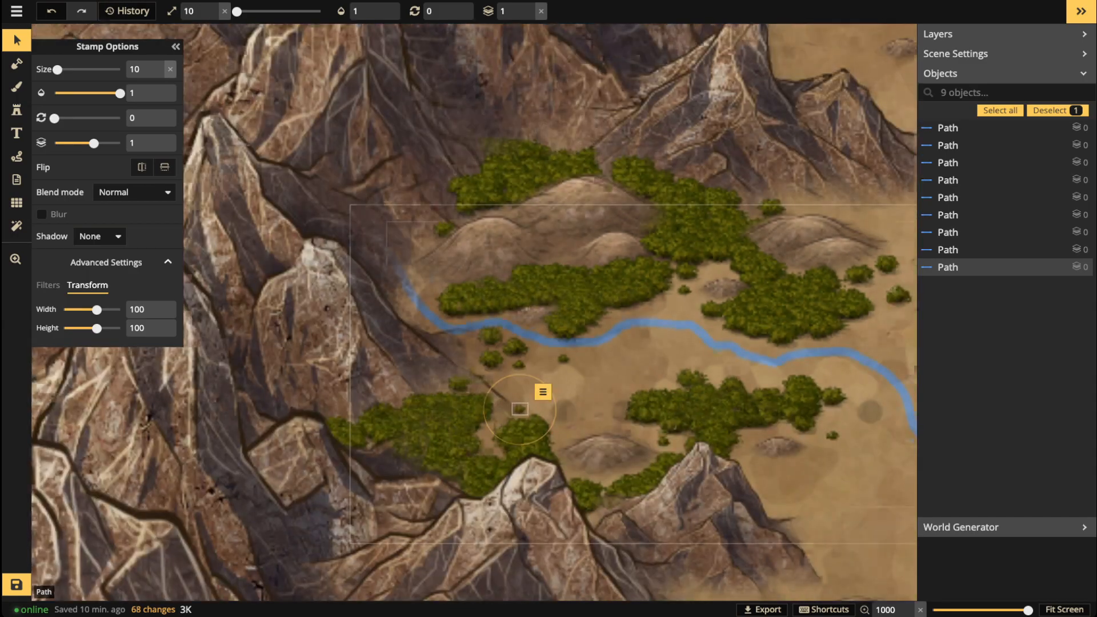
scroll(546, 321, down, 8)
key(Escape)
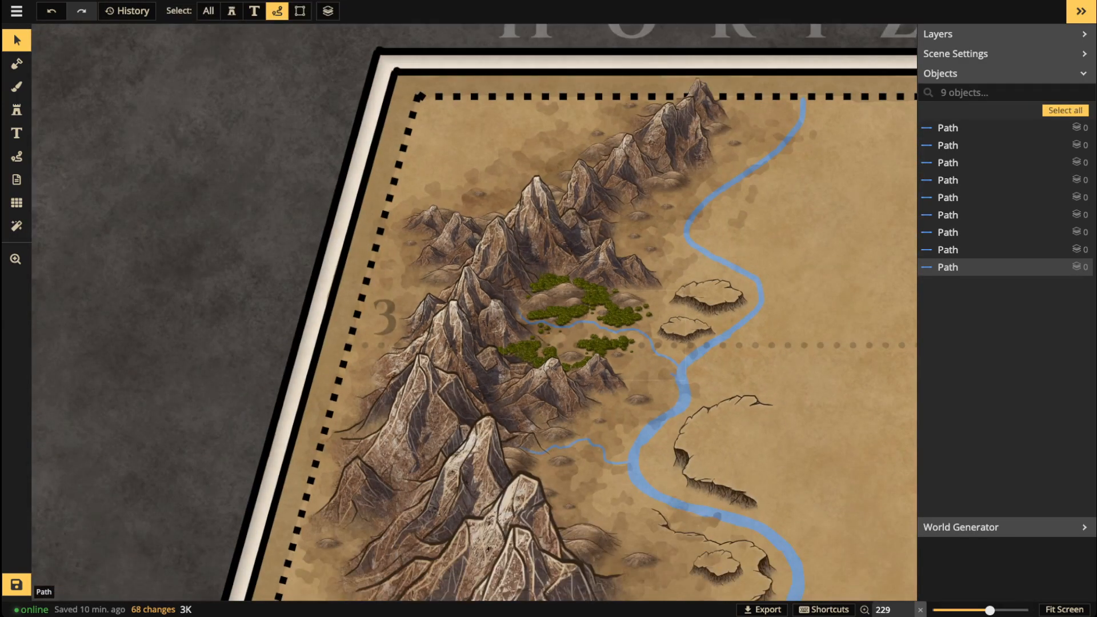
Step: Set the Bushes stamp to Lighten blend mode, size 15 and layer 2
scroll(569, 314, up, 3)
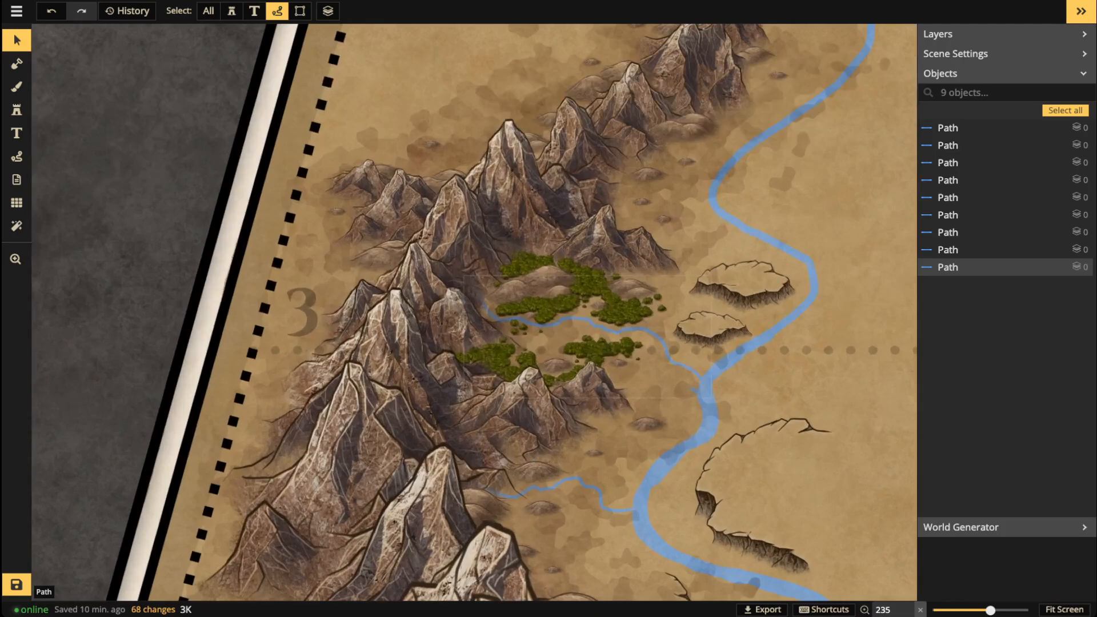
scroll(518, 343, up, 6)
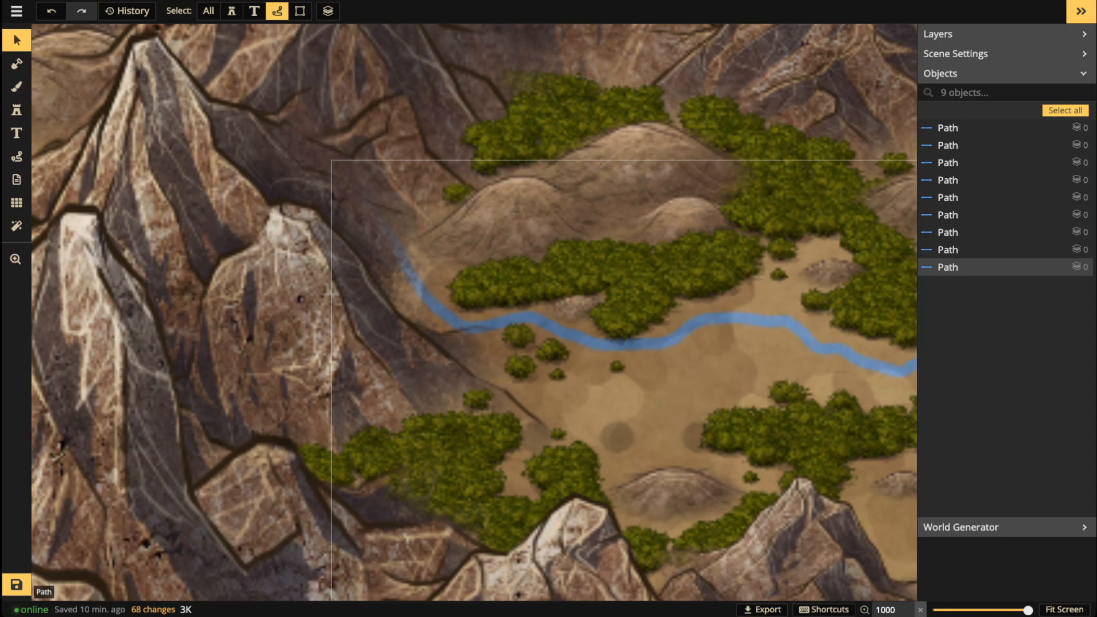
click(16, 110)
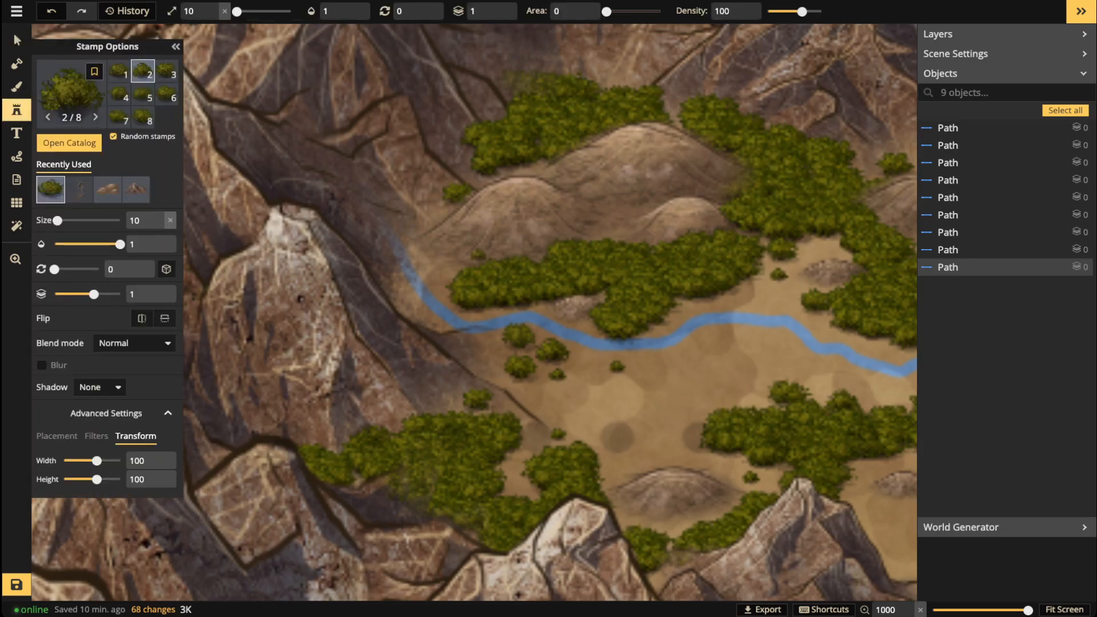
click(134, 343)
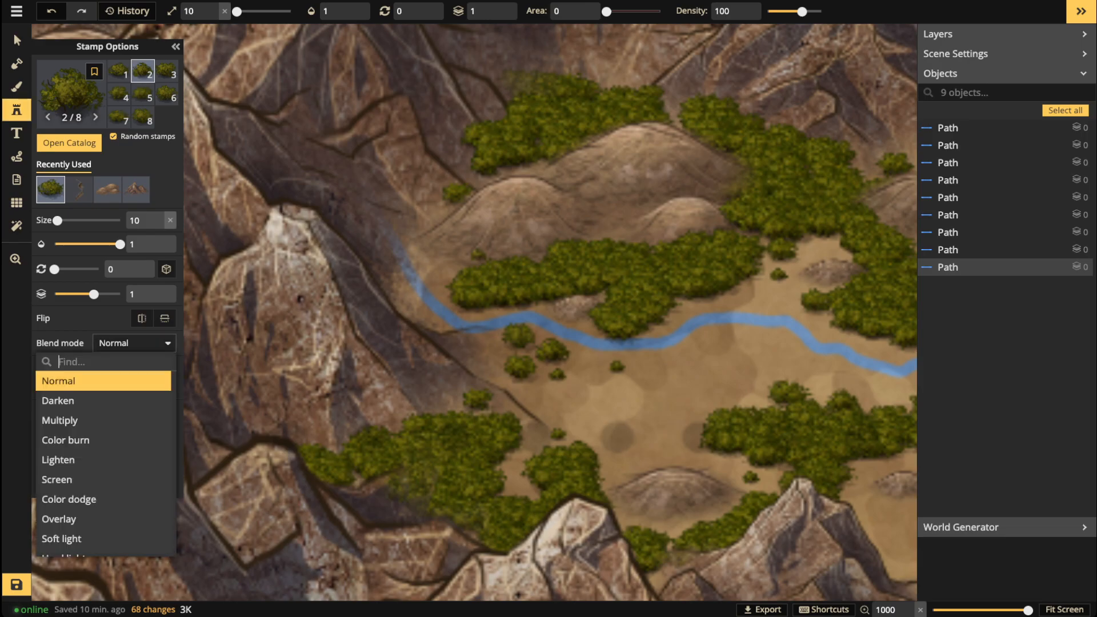
click(103, 460)
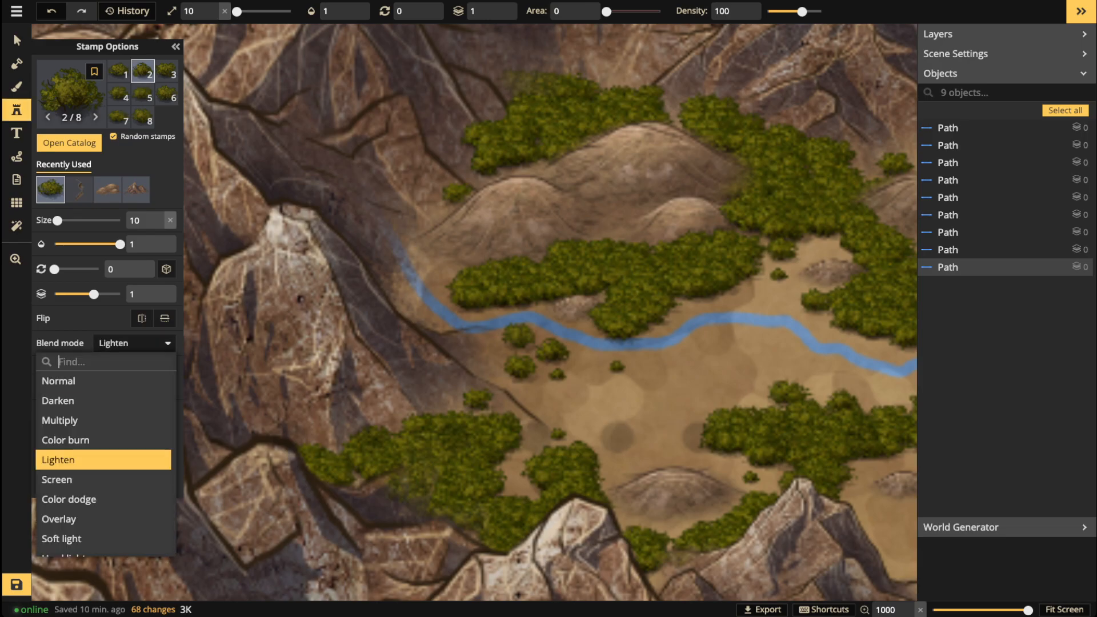
scroll(436, 435, up, 5)
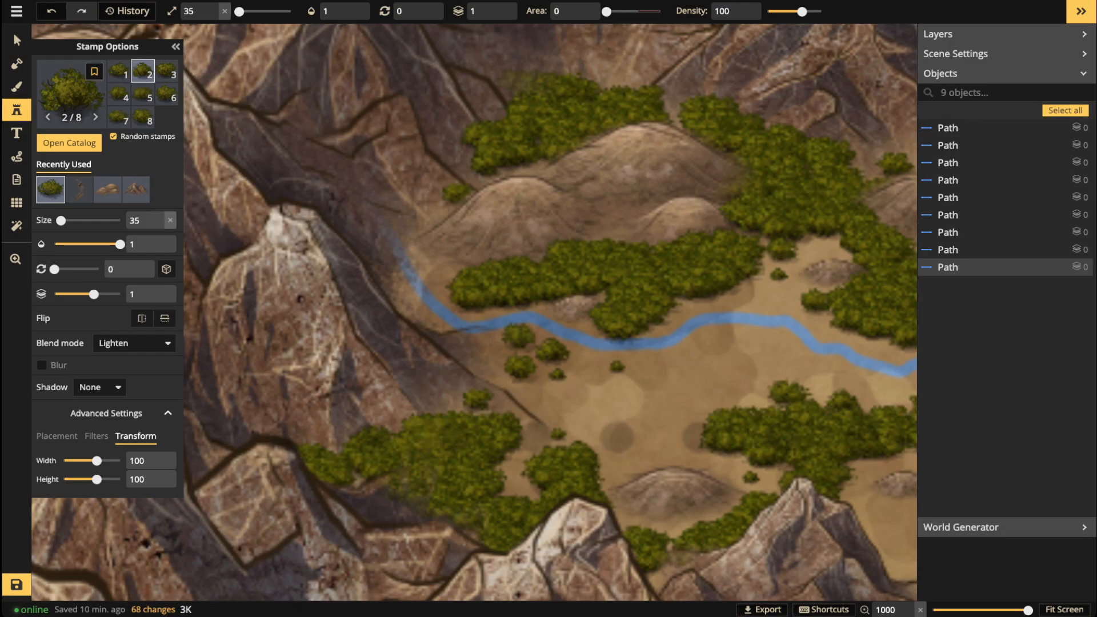
scroll(435, 435, down, 4)
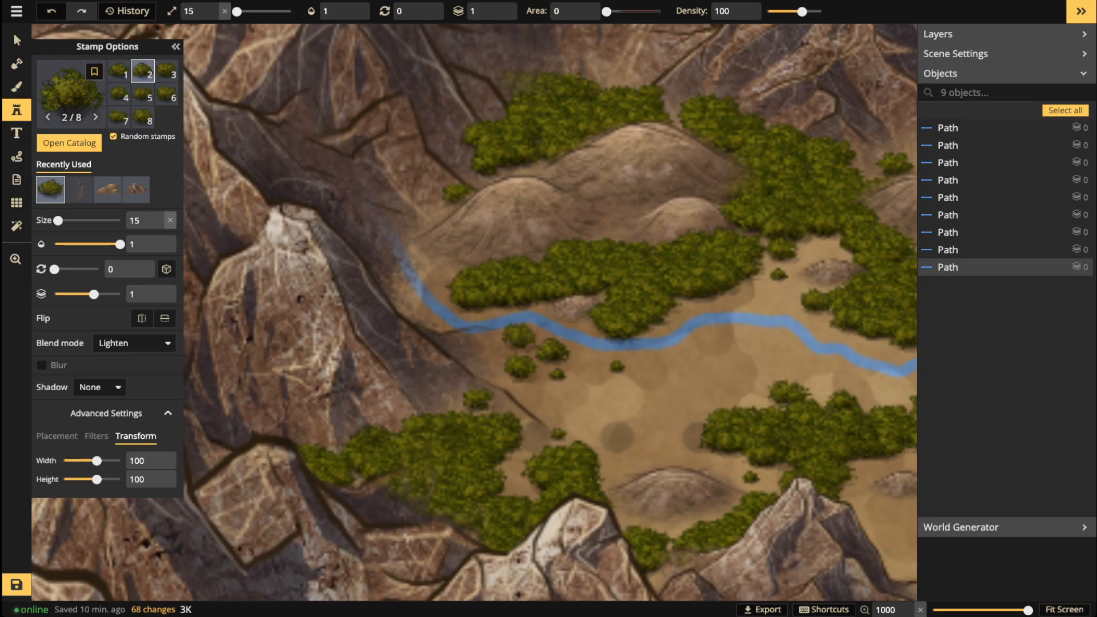
click(500, 7)
Step: Stamp Lighten bushes as highlights over the southwestern patch, the patch on the tributary's north bank and the northernmost patch
mouse_move(410, 448)
mouse_down()
mouse_move(409, 472)
mouse_move(451, 480)
mouse_move(459, 445)
mouse_move(434, 433)
mouse_move(355, 448)
mouse_up()
click(453, 492)
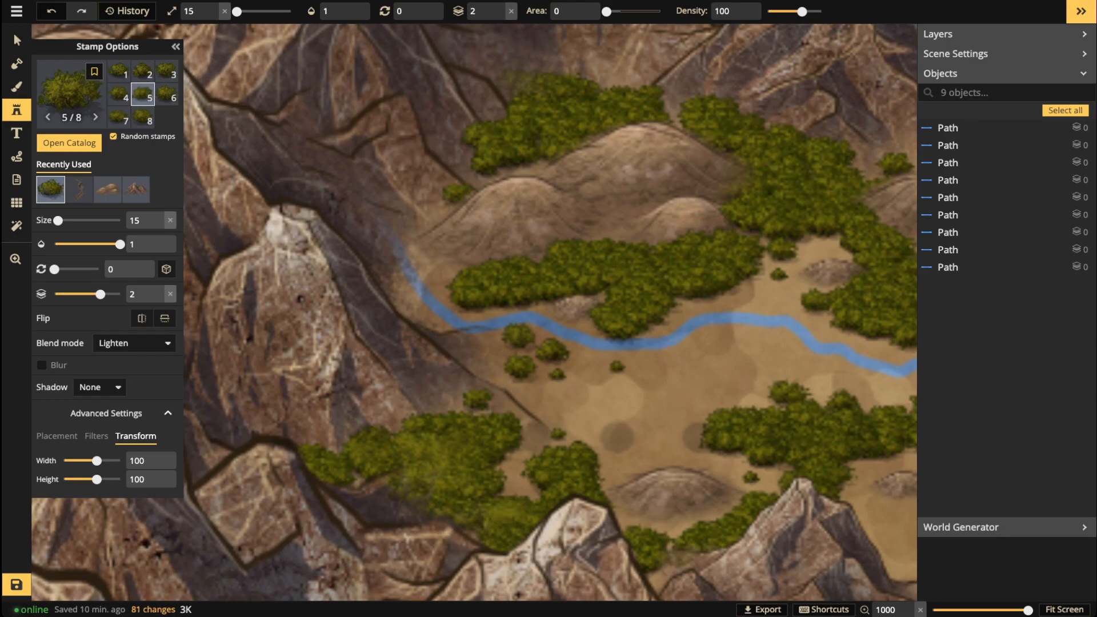
drag(526, 276, 484, 285)
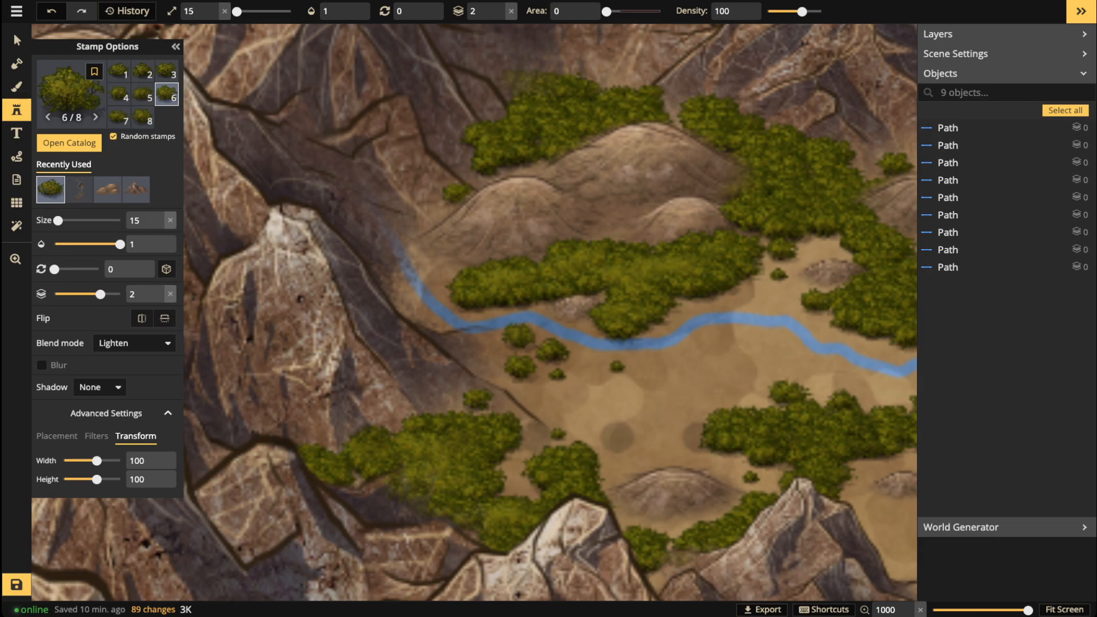
click(557, 97)
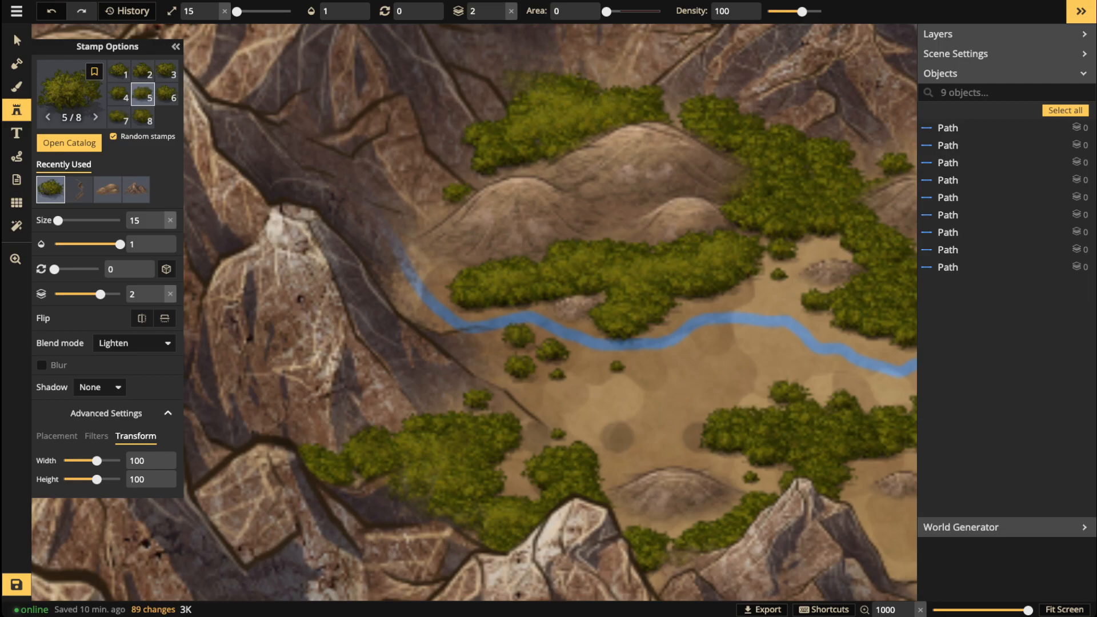
Step: Stamp Lighten bushes as highlights over the long patch between the hills and its eastern end north of the tributary
click(734, 126)
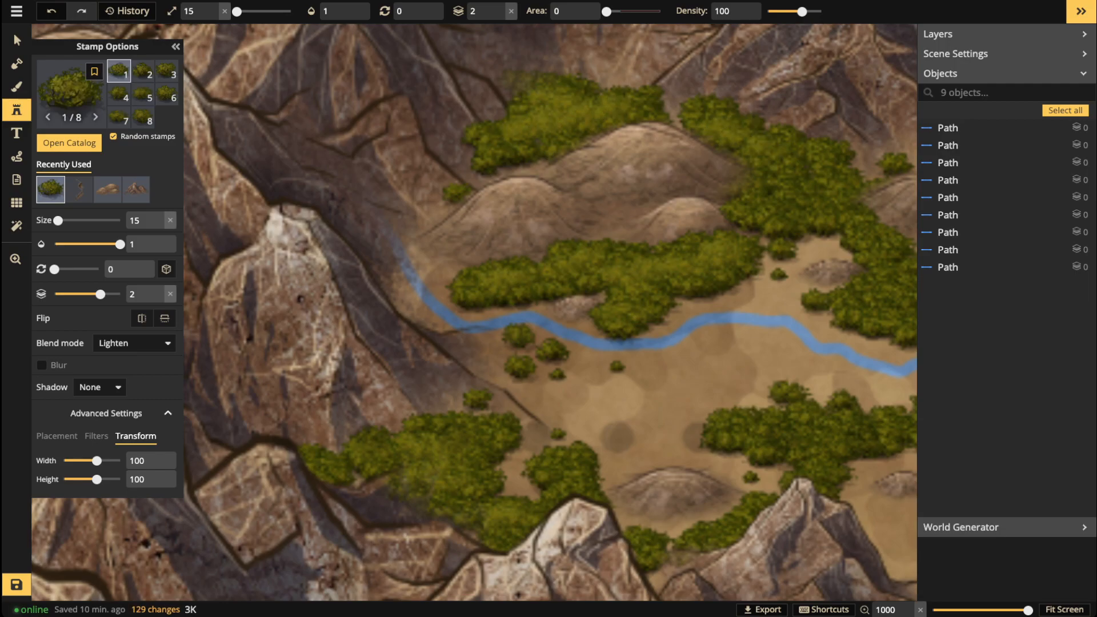
mouse_move(818, 197)
mouse_down()
mouse_move(763, 199)
mouse_move(826, 200)
mouse_up()
key(space)
drag(724, 196, 521, 168)
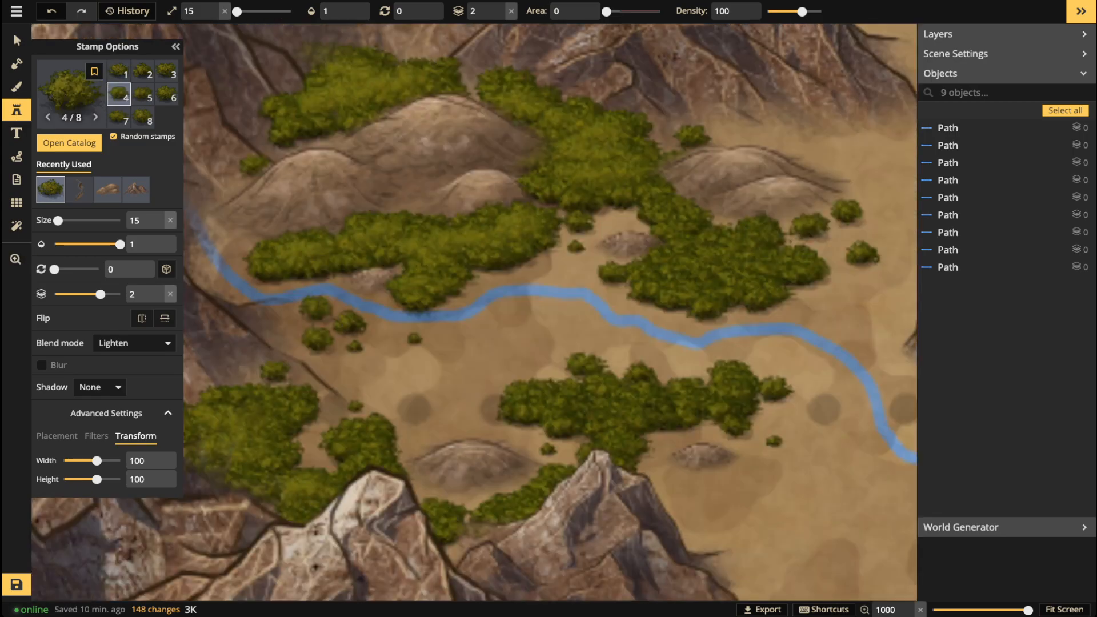
mouse_move(740, 266)
mouse_down()
mouse_move(763, 265)
mouse_move(740, 236)
mouse_move(680, 234)
mouse_move(674, 212)
mouse_up()
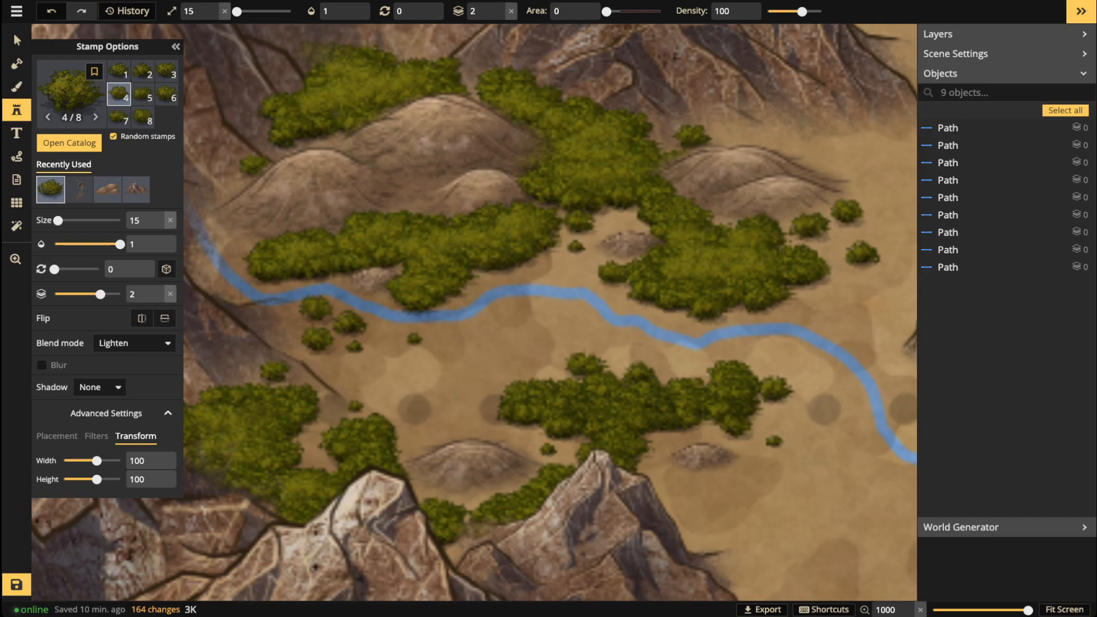
Step: Stamp further Lighten bushes as highlights over the patches north of the tributary and the eastern patch on its south bank
click(670, 211)
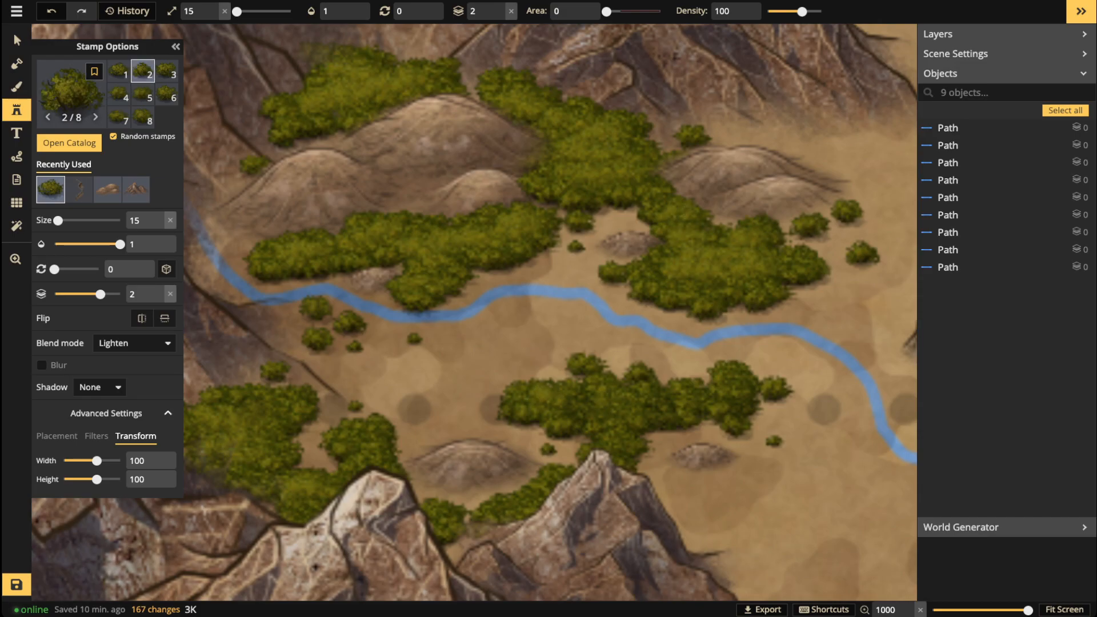
mouse_move(600, 409)
mouse_down()
mouse_move(607, 417)
mouse_move(663, 393)
mouse_up()
click(518, 209)
scroll(518, 209, down, 2)
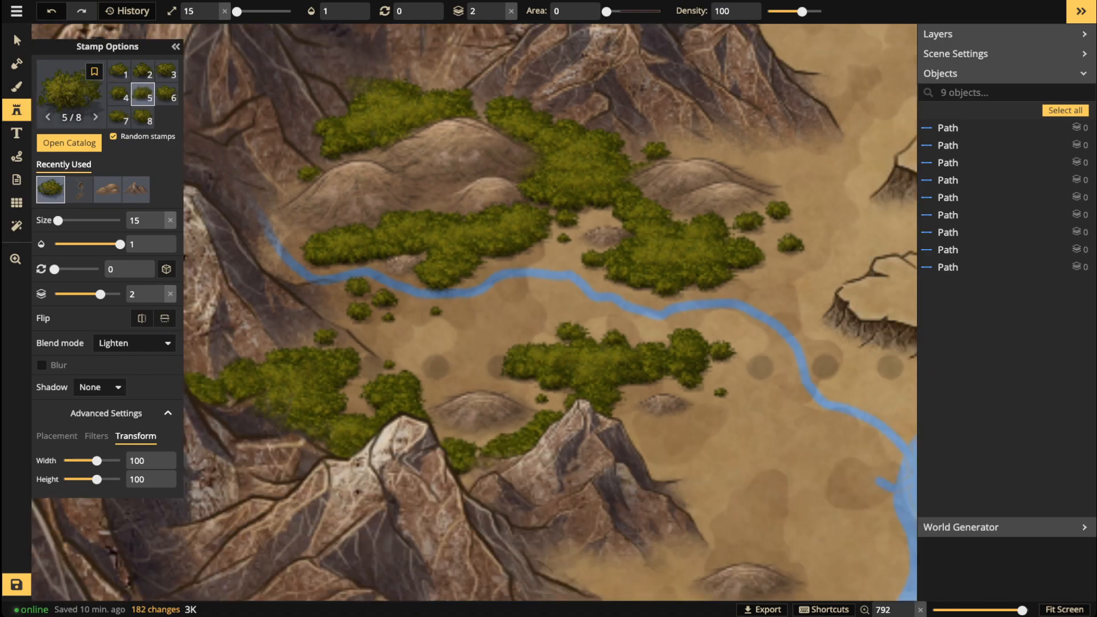
Step: Switch to the Select tool, review the bush patches at whole-mountain-range scale and save the map
key(s)
scroll(473, 206, down, 1)
scroll(615, 351, down, 8)
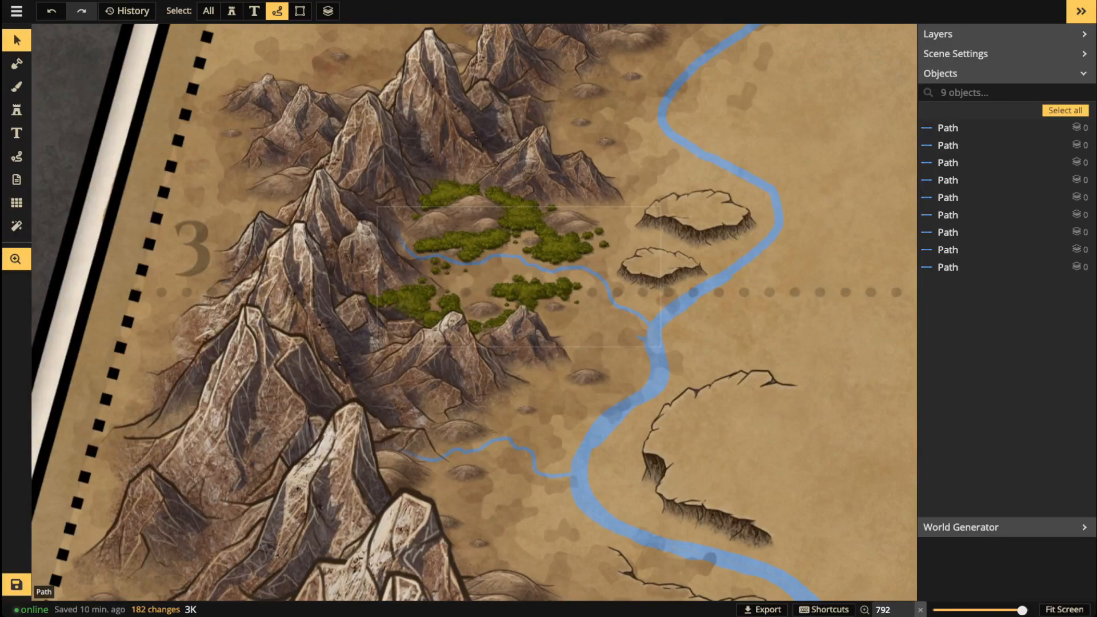
scroll(543, 283, down, 4)
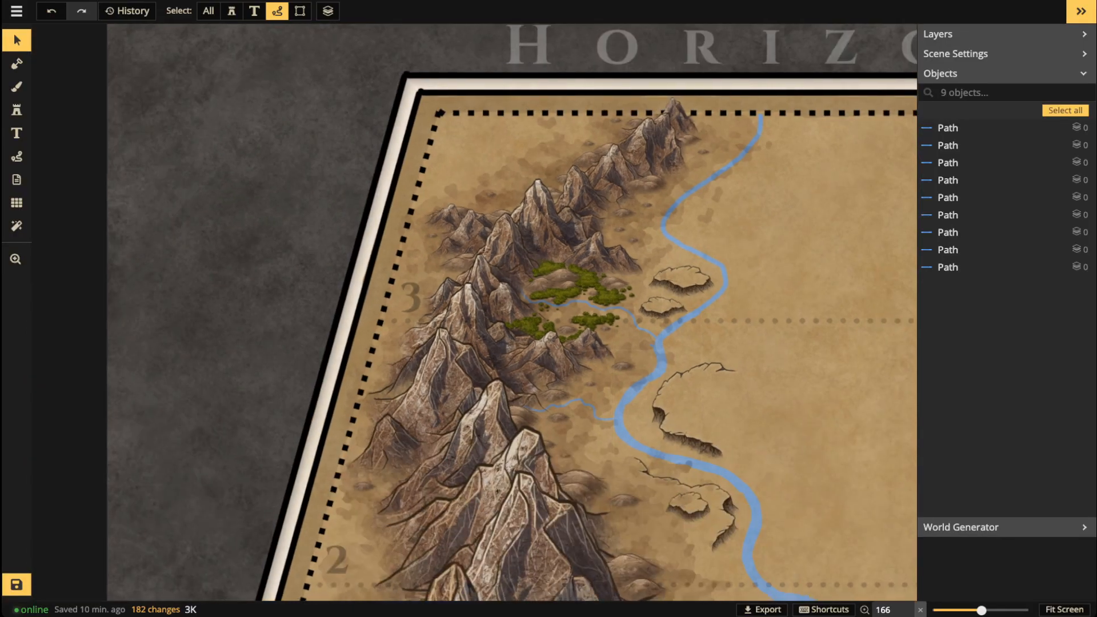
scroll(561, 322, up, 2)
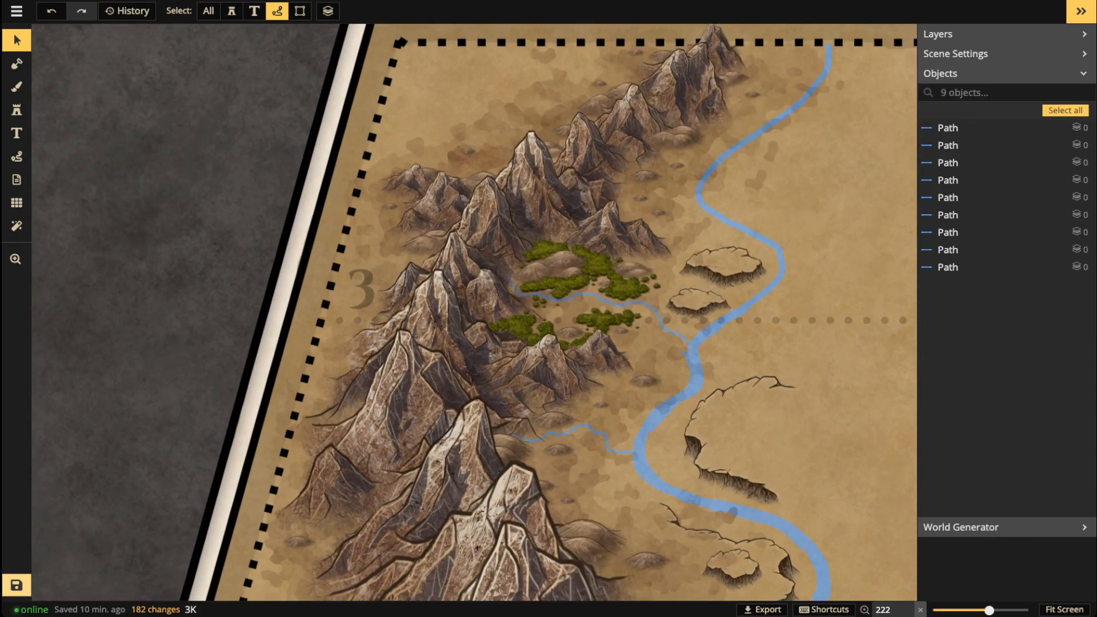
key(ctrl+s)
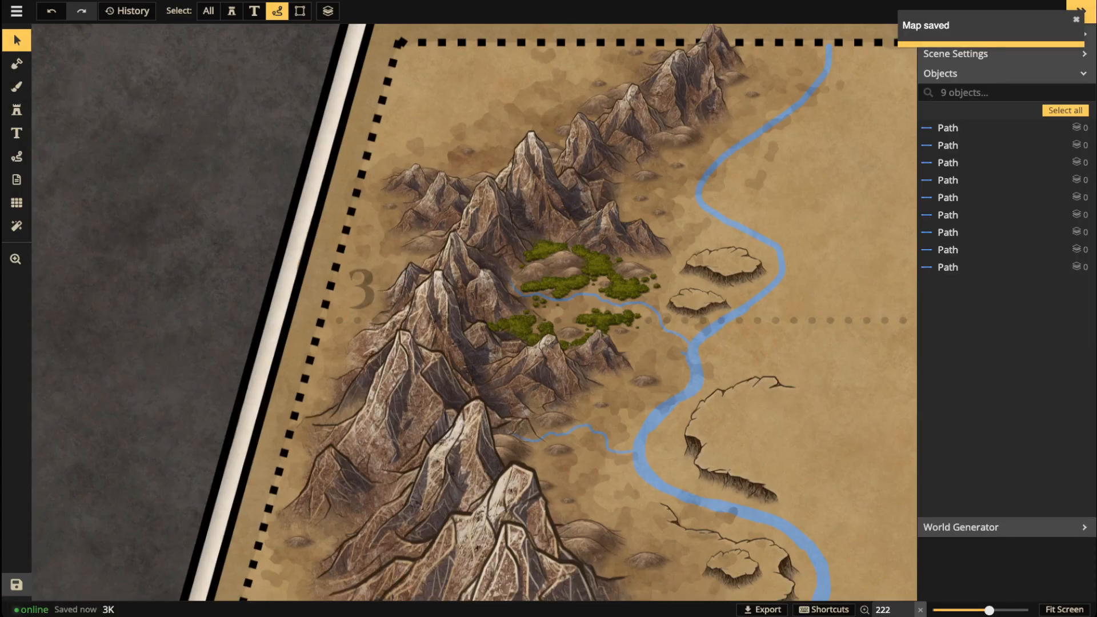
Step: Search the stamp catalog for "tower" and choose the Wizard's Tower stamp from Fantasy Regional HD
click(16, 110)
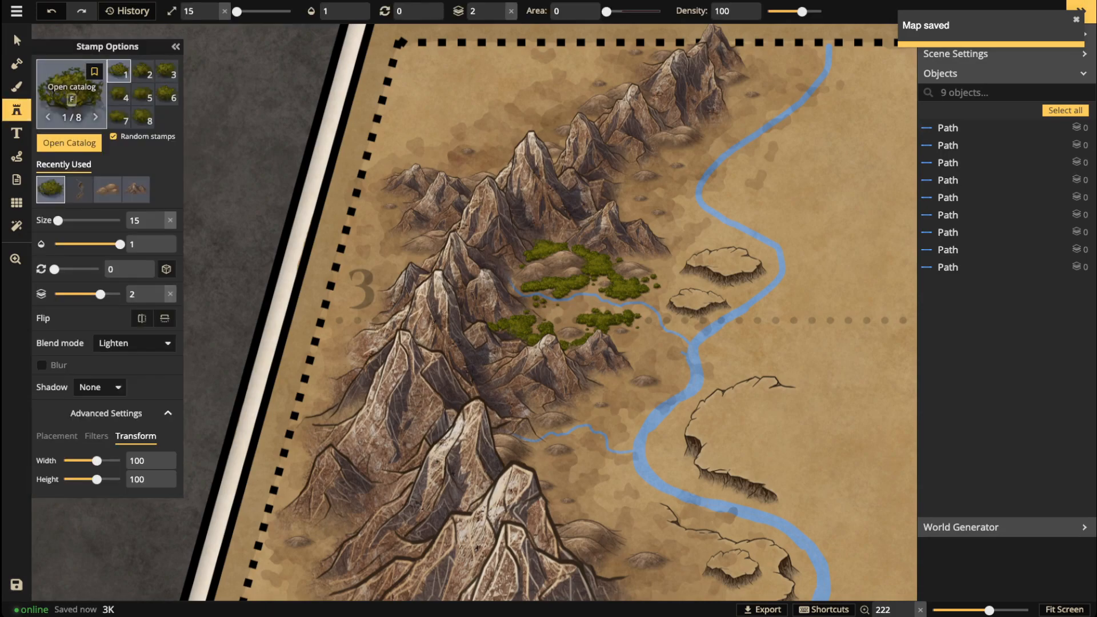
key(f)
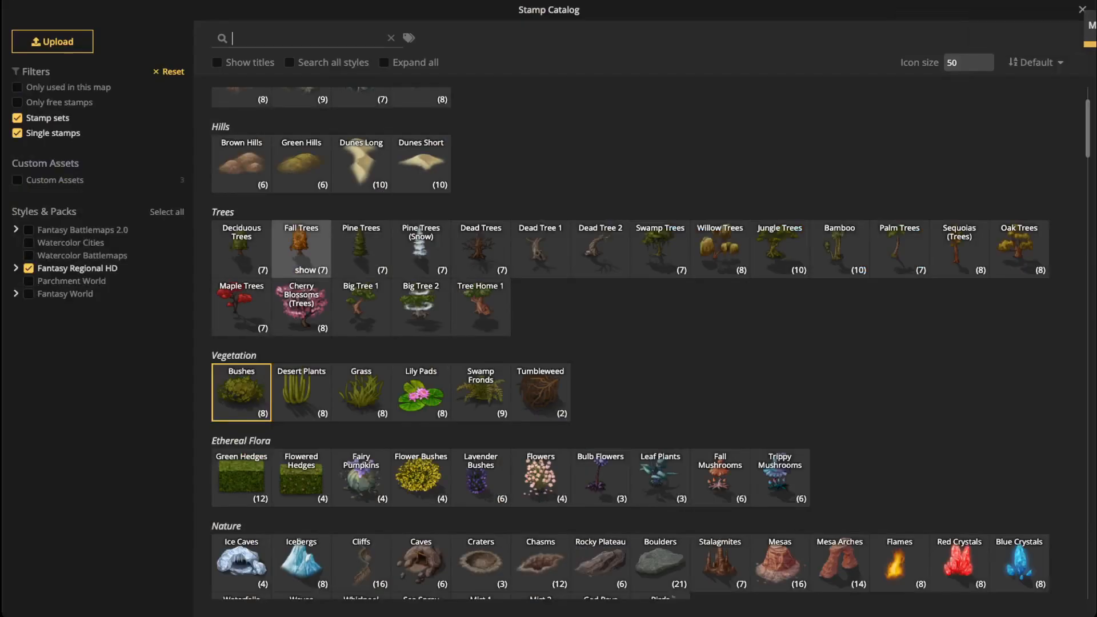
text(to)
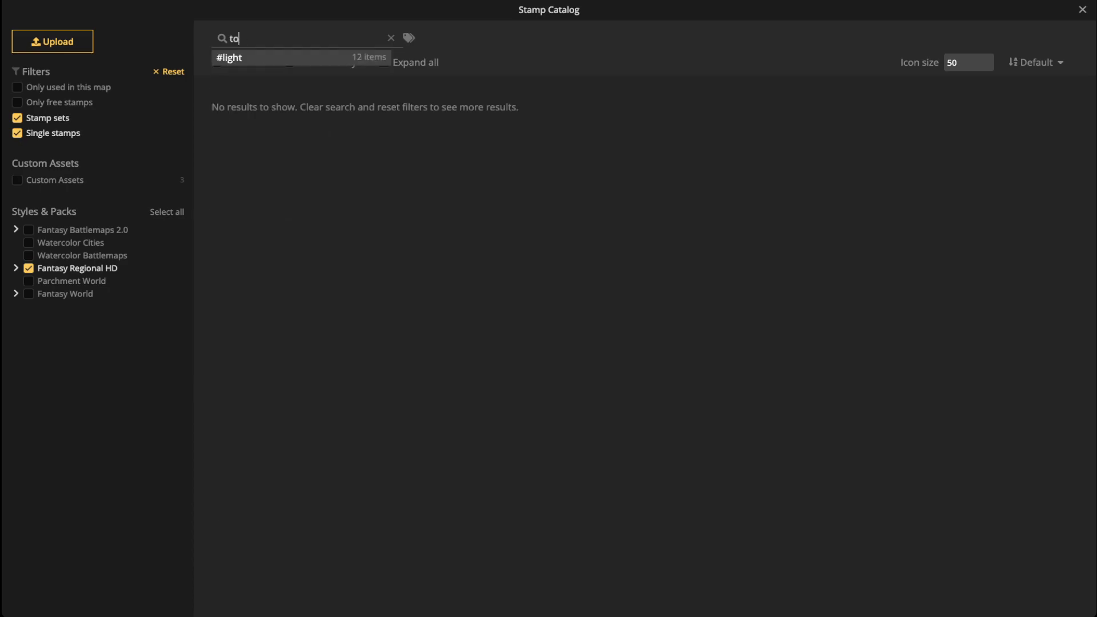
text(wer)
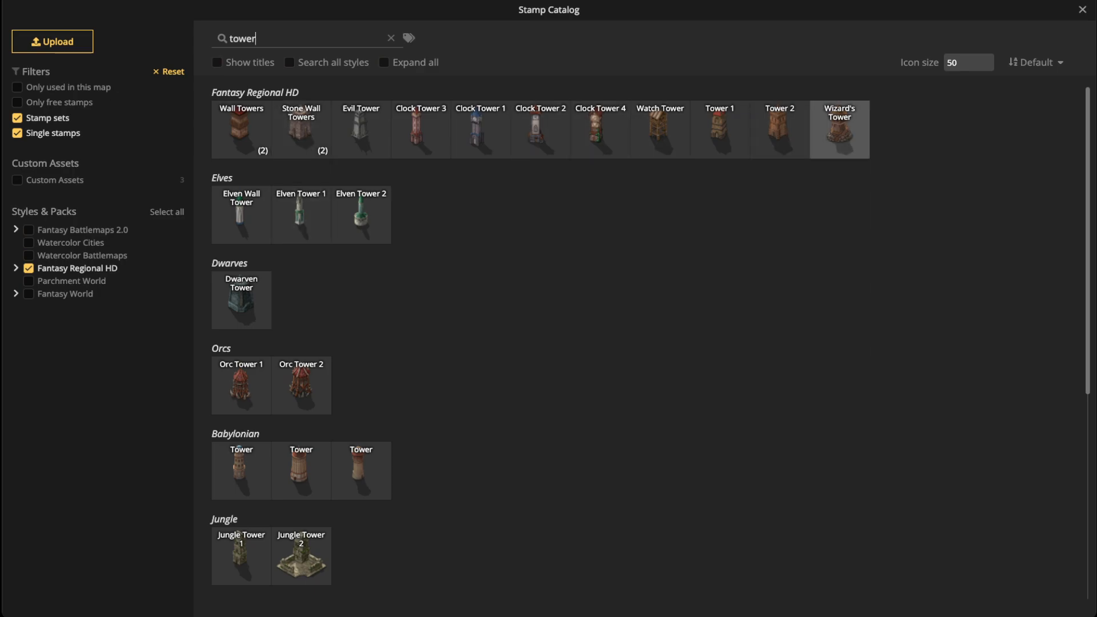
click(839, 131)
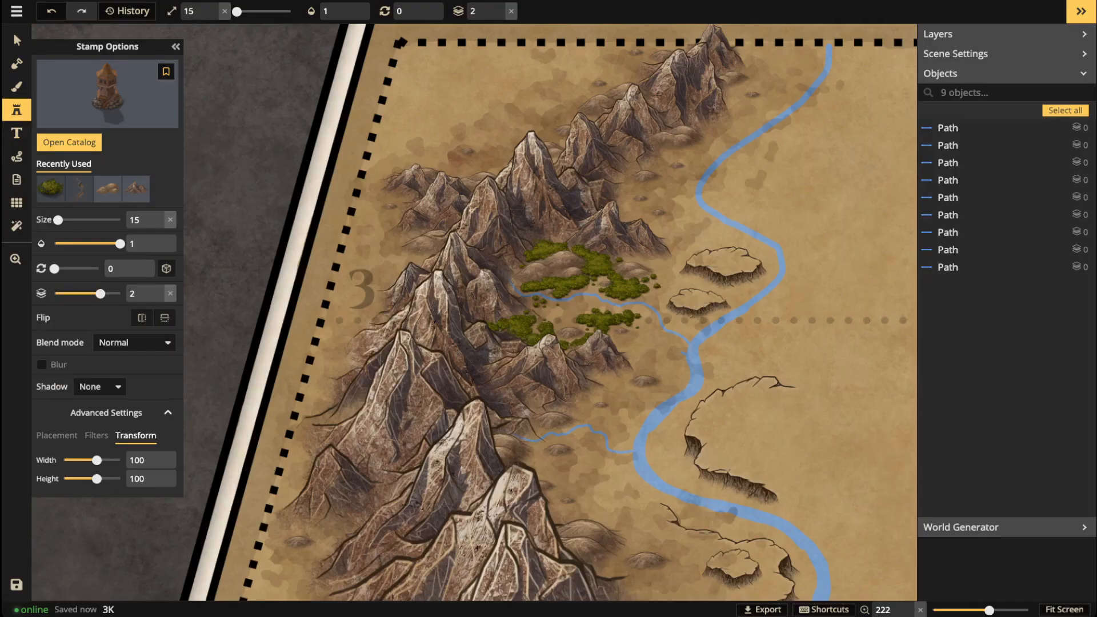
Step: Set the stamp size to 35 and place the Wizard's Tower on the plateau just south of the river's lower tributary junction
scroll(727, 317, up, 3)
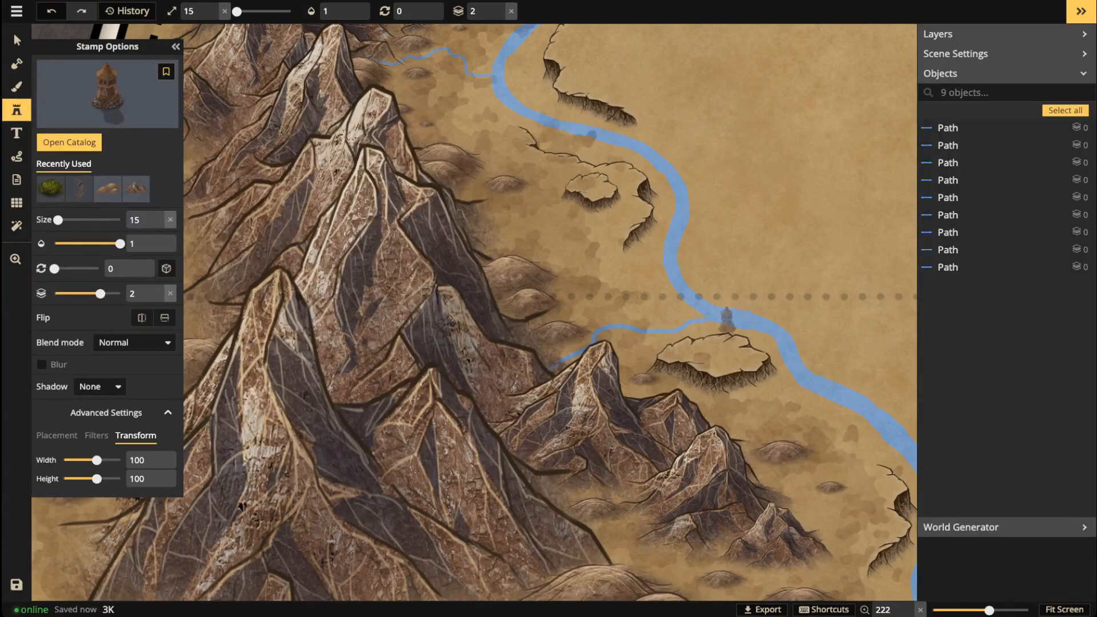
key(bracketright)
key(bracketright)
drag(656, 317, 446, 295)
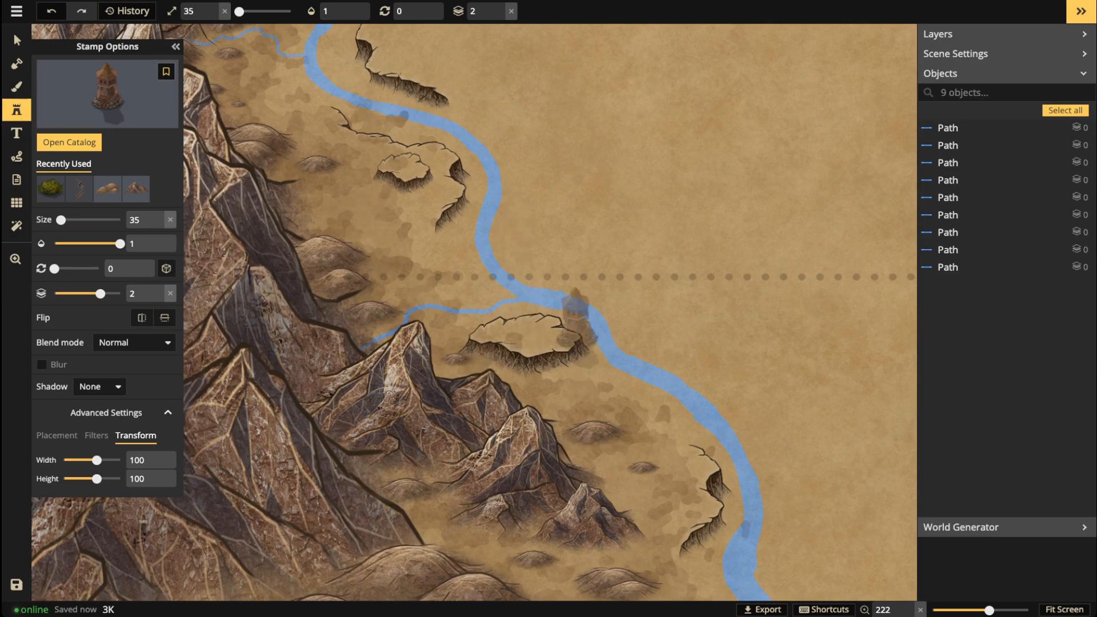
click(541, 321)
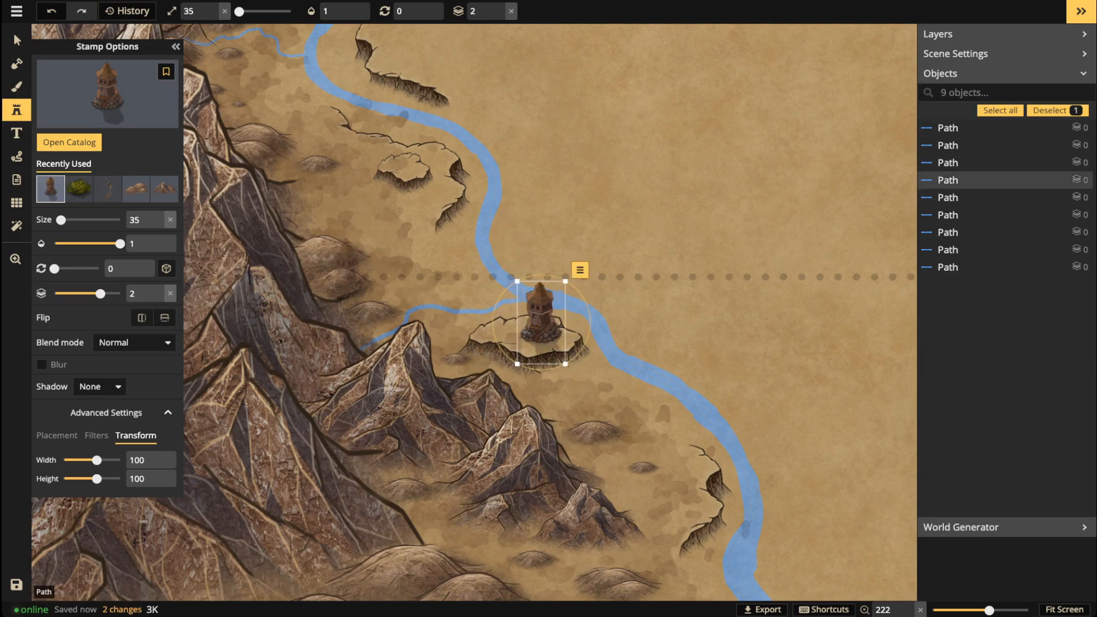
click(16, 40)
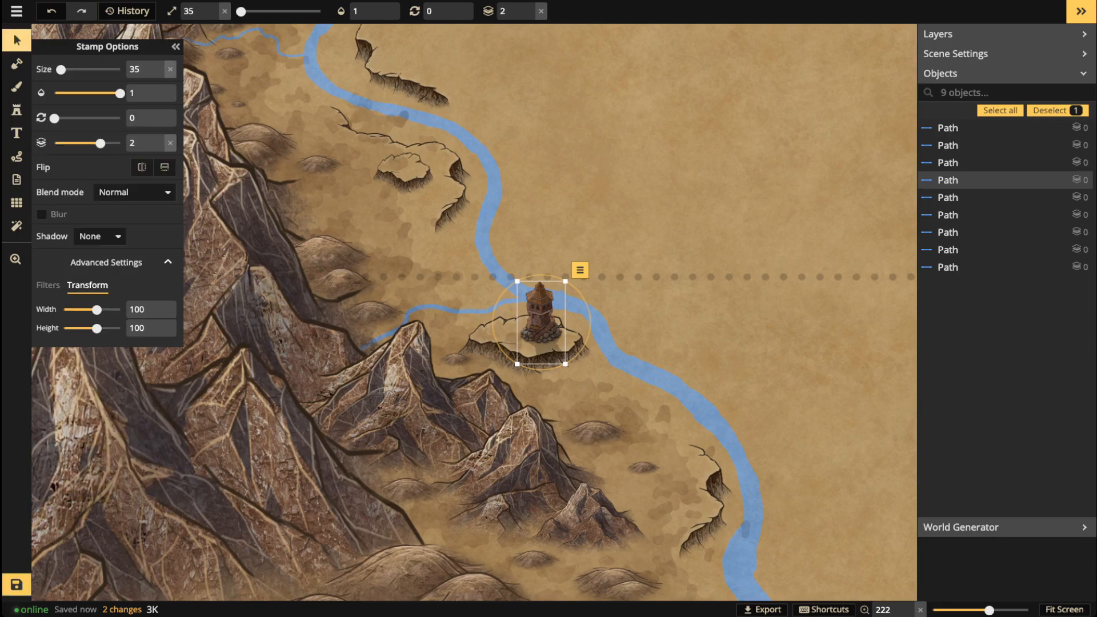
click(597, 323)
scroll(549, 312, down, 2)
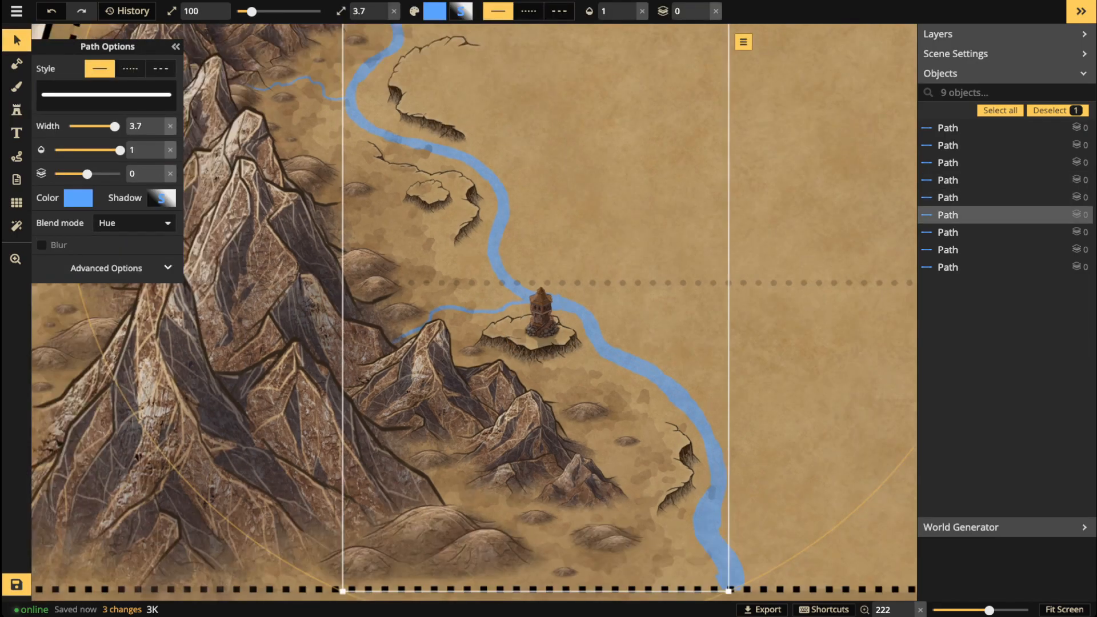
click(498, 217)
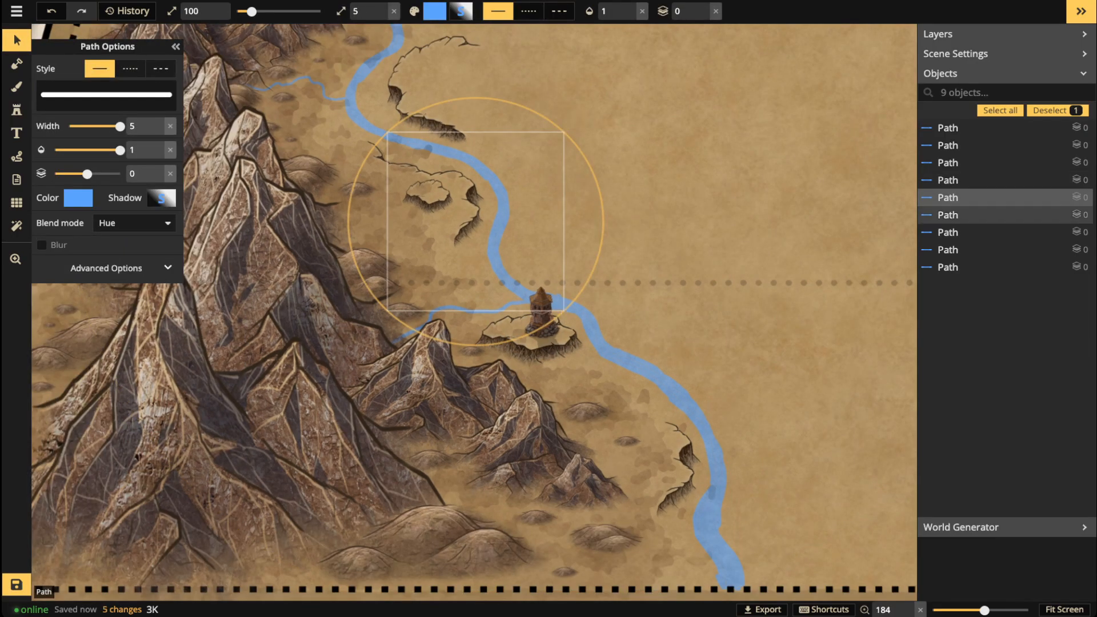
key(Escape)
click(498, 217)
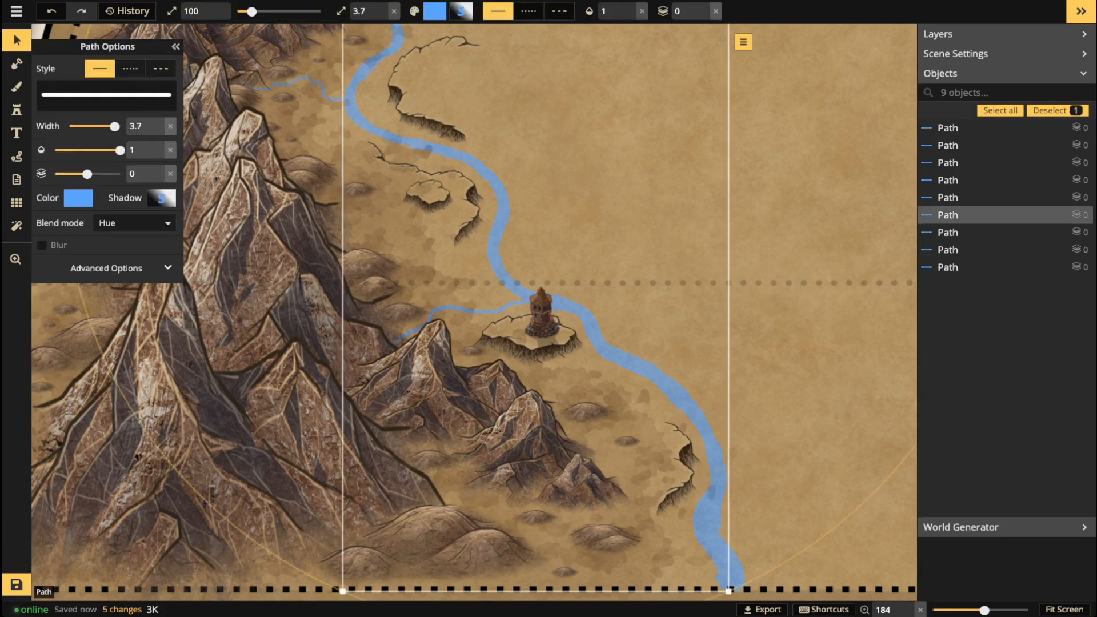
click(17, 64)
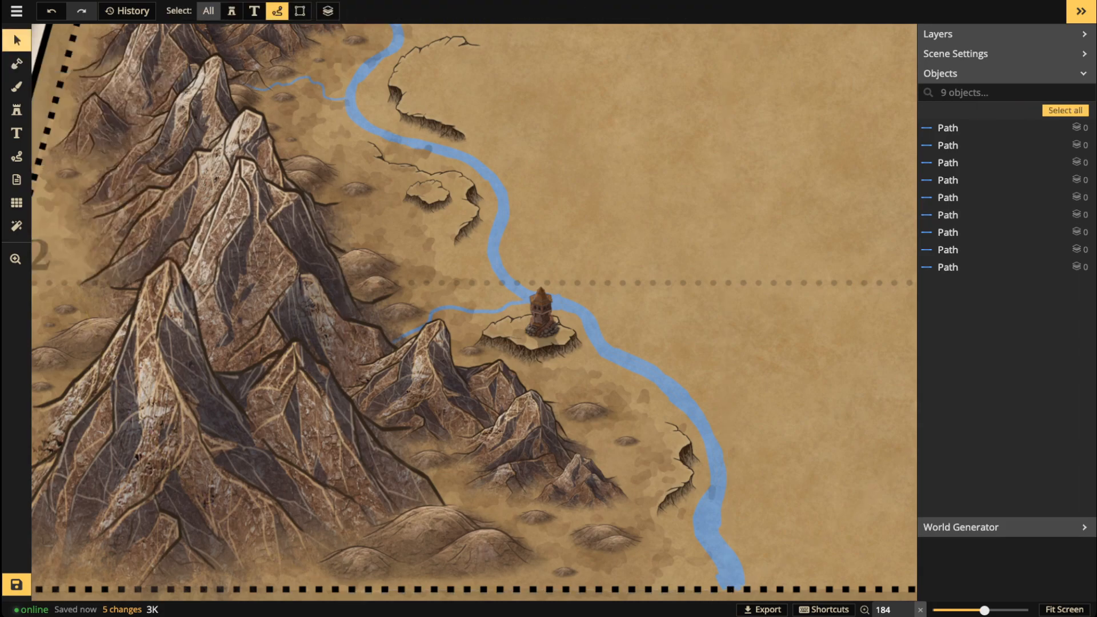
Step: Allow all object types to be selected and move the Wizard's Tower slightly towards the back edge of its plateau
click(208, 11)
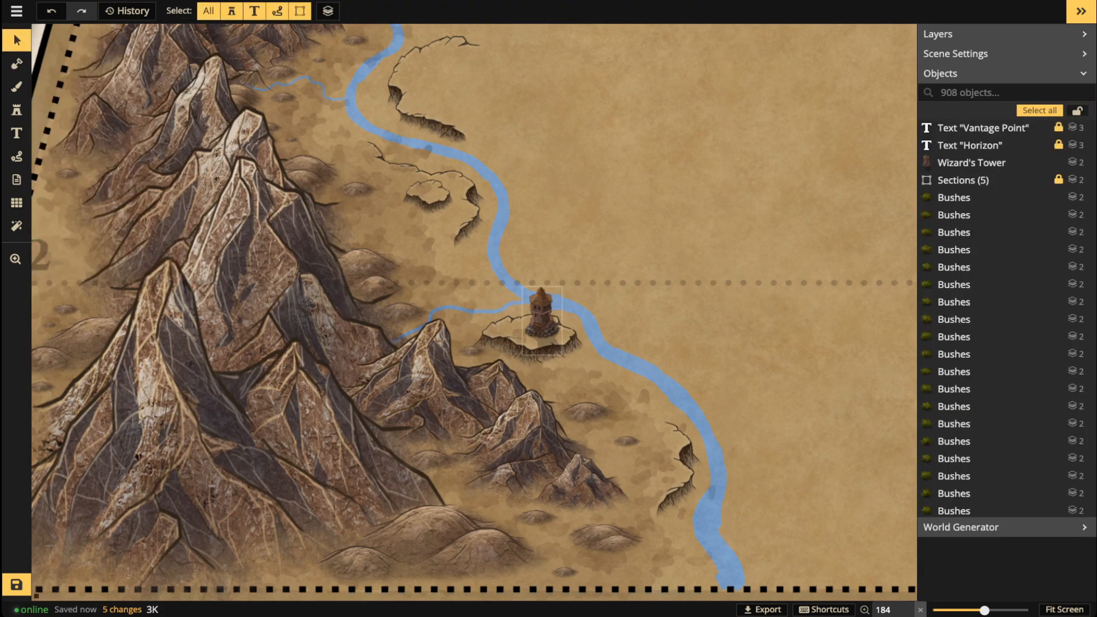
click(539, 312)
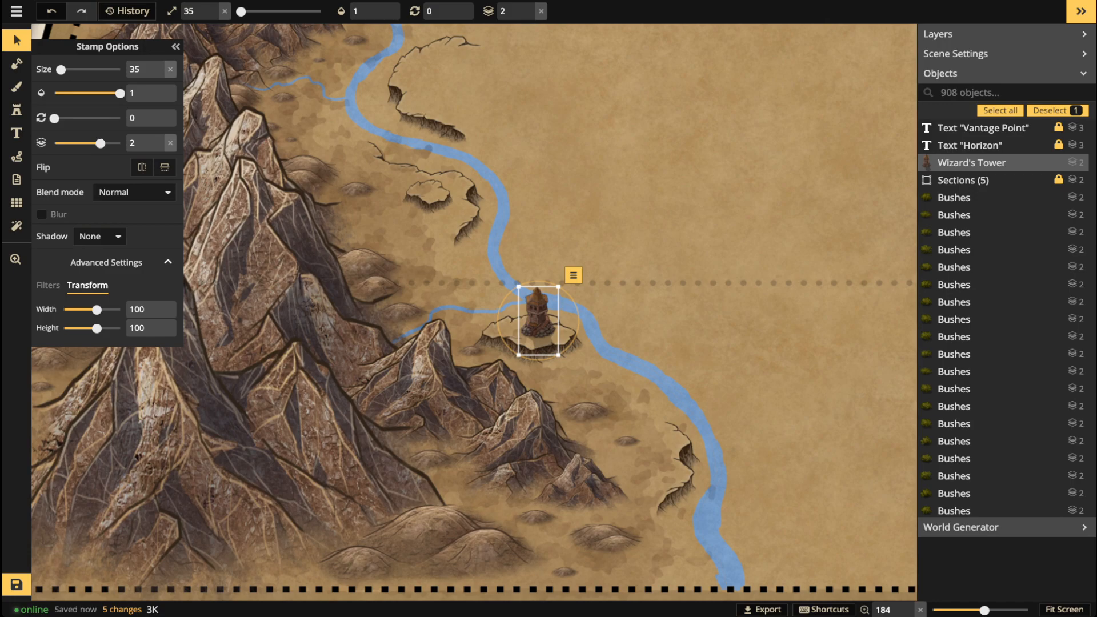
mouse_move(538, 314)
mouse_down()
mouse_move(446, 344)
mouse_move(313, 478)
mouse_move(194, 544)
mouse_move(429, 339)
mouse_move(538, 313)
mouse_up()
scroll(525, 311, up, 4)
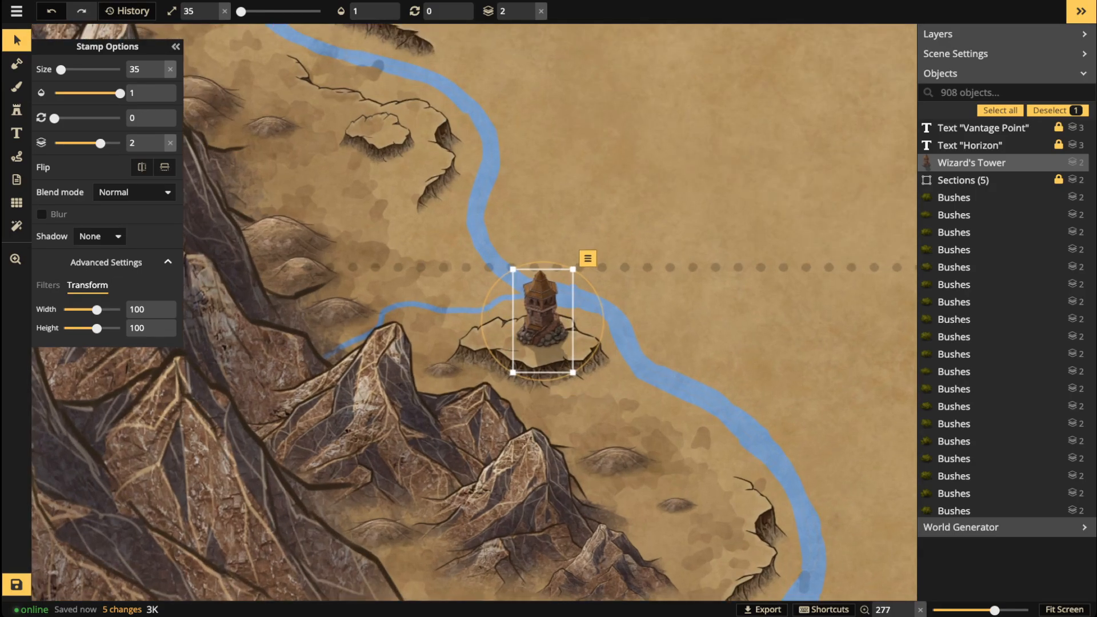
key(Escape)
click(542, 320)
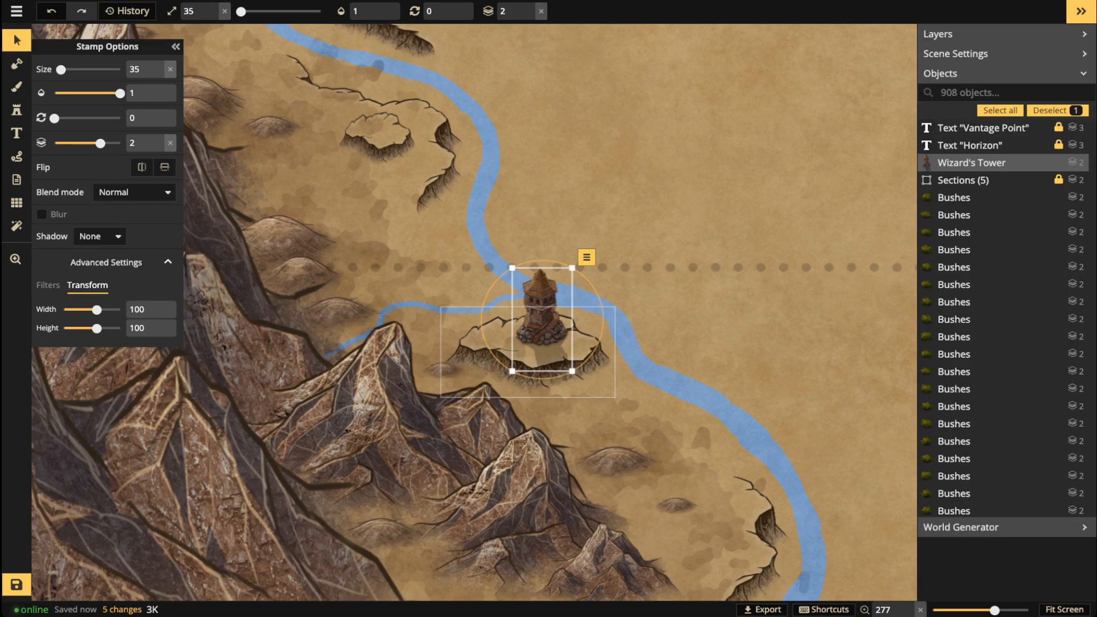
mouse_move(542, 320)
mouse_down()
mouse_move(501, 313)
mouse_move(547, 312)
mouse_up()
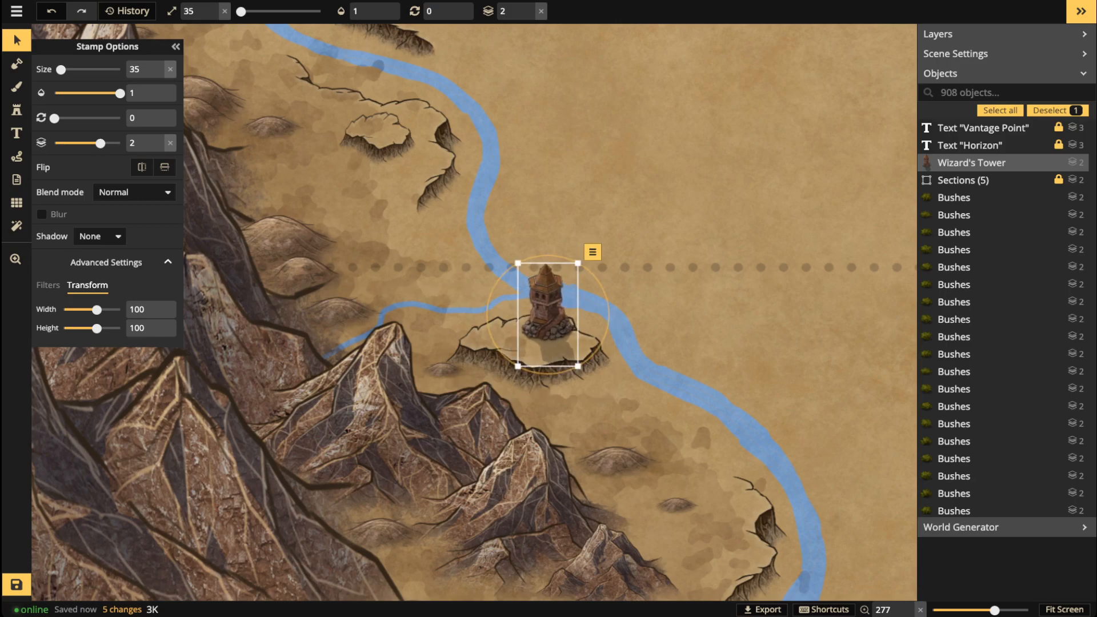
key(Escape)
scroll(487, 297, down, 2)
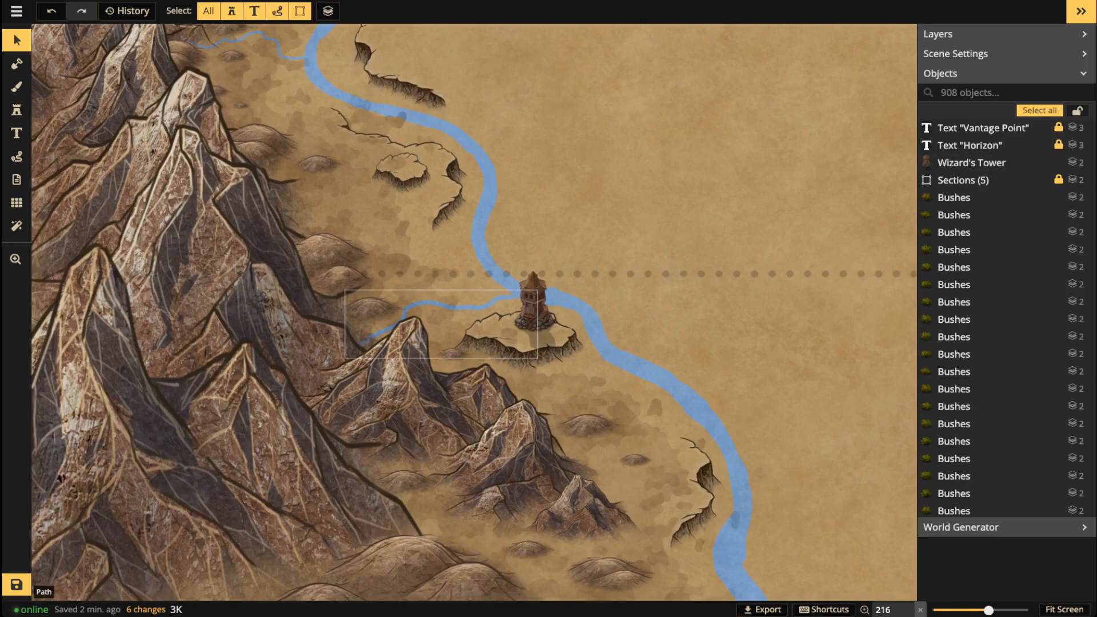
scroll(514, 343, down, 3)
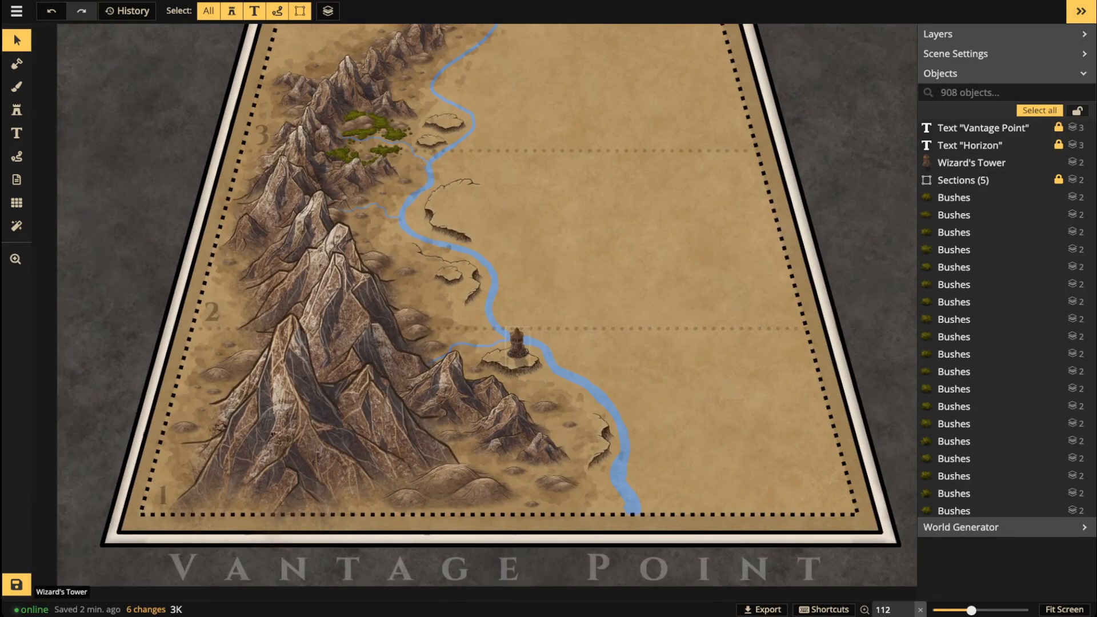
Step: Search the stamp catalog for "elv" and choose the Elven Building 5 stamp for the bush-covered valley
scroll(517, 346, up, 3)
scroll(516, 327, up, 3)
drag(429, 224, 446, 490)
drag(434, 257, 435, 468)
scroll(248, 337, up, 6)
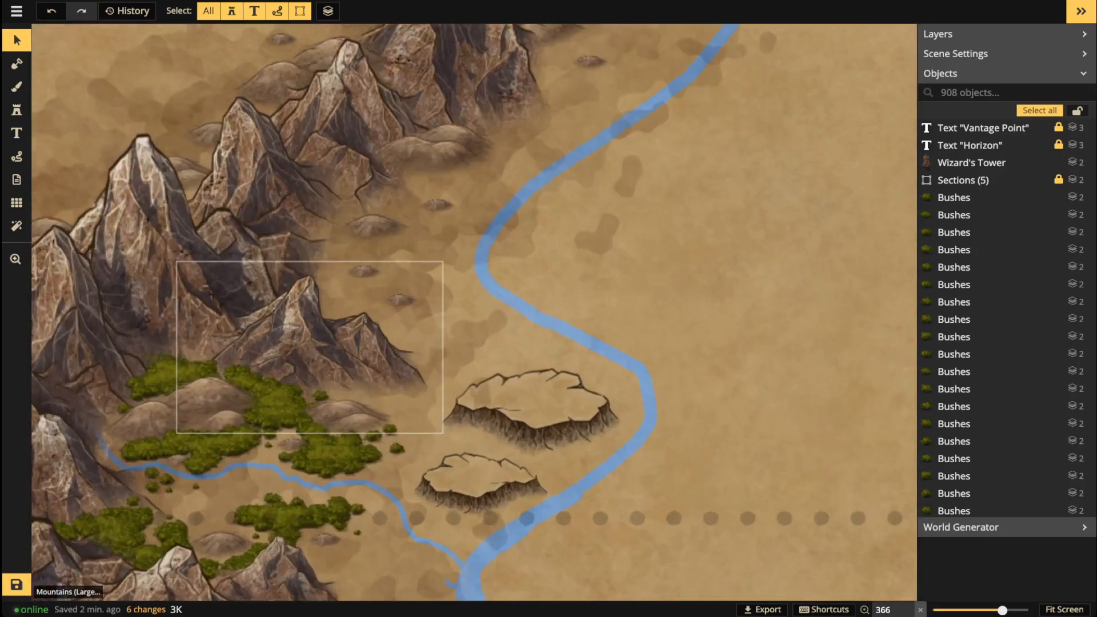
drag(247, 338, 419, 217)
click(17, 109)
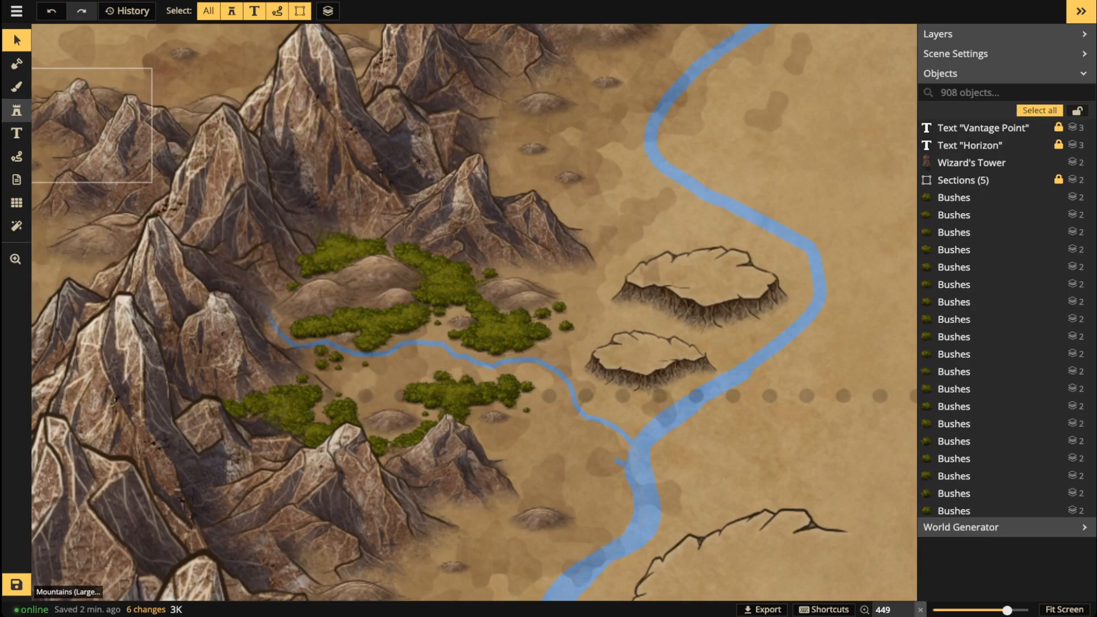
key(f)
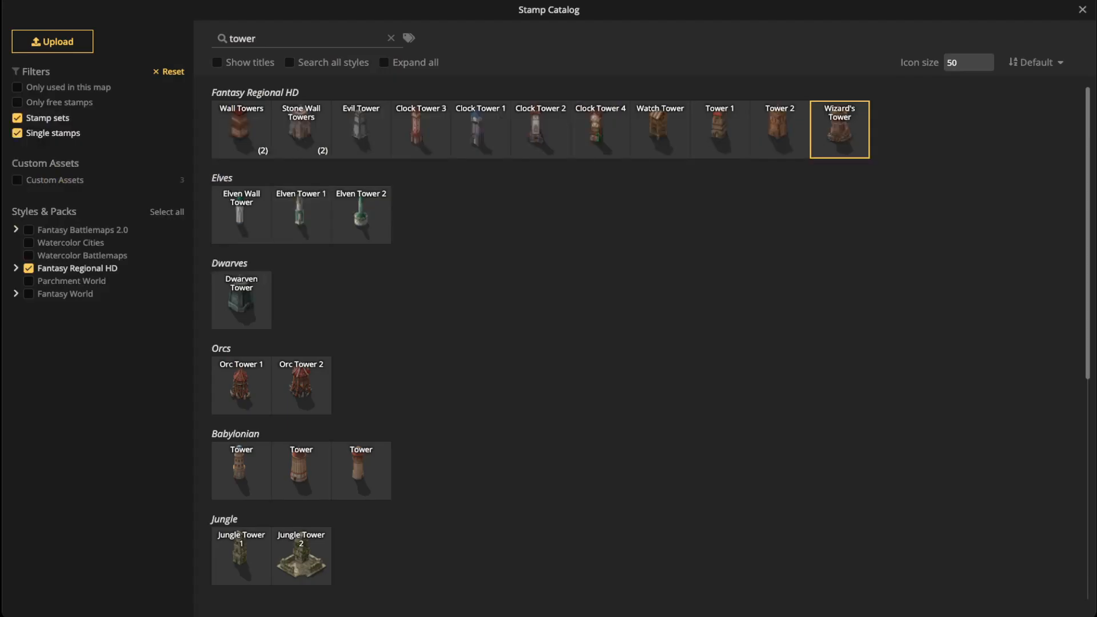
scroll(299, 122, down, 4)
scroll(297, 231, up, 4)
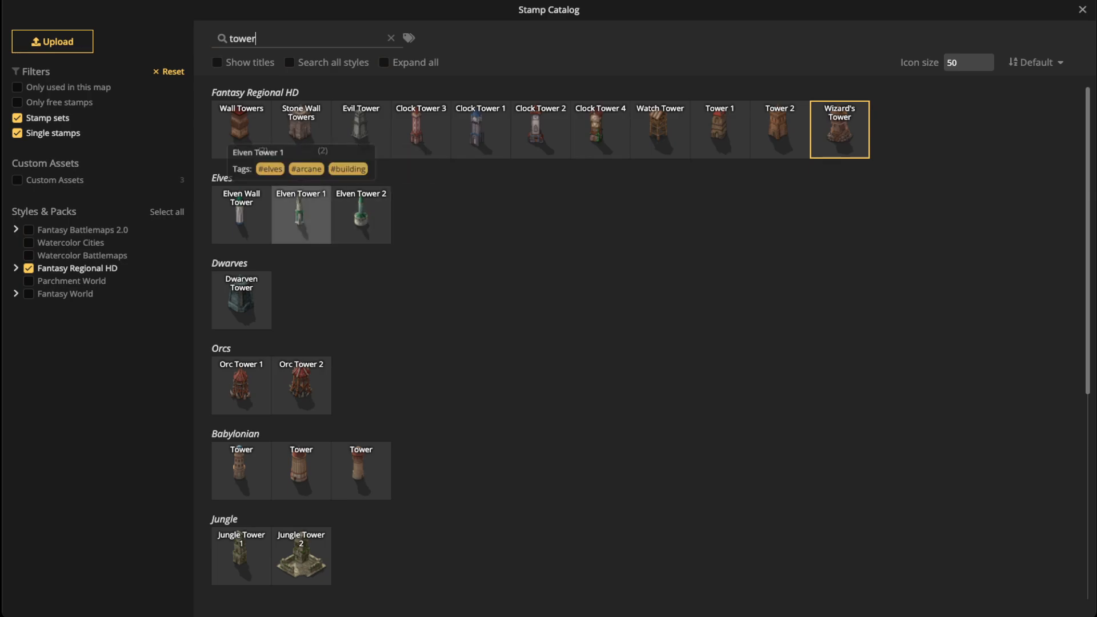
text(elv)
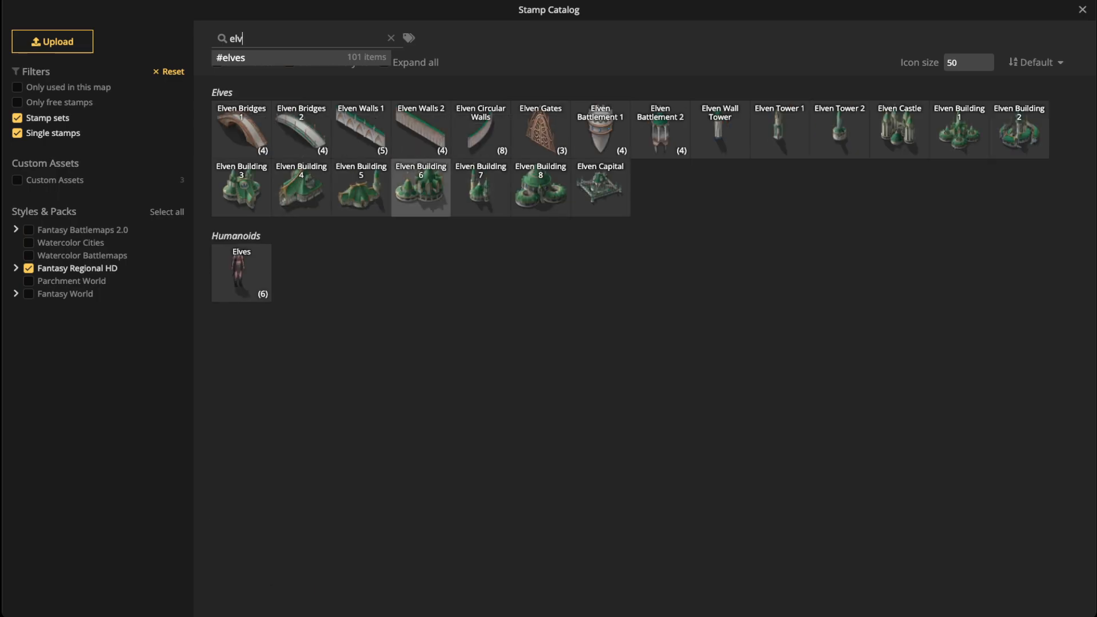
click(360, 188)
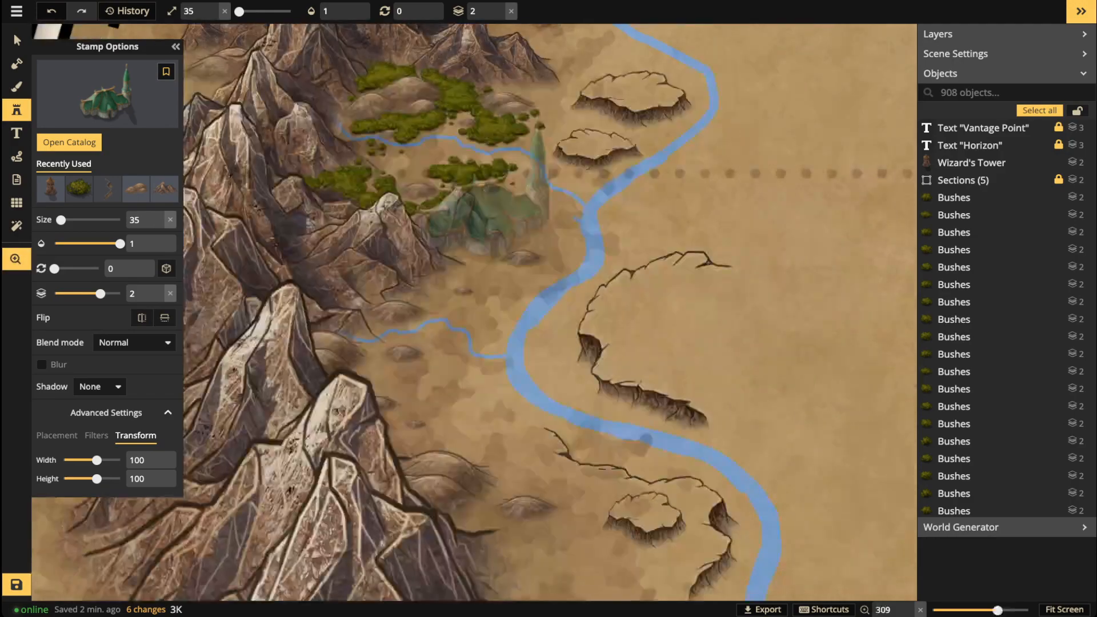
Step: Set the stamp size to 15 and place Elven Building 5 among the bushes north of the uppermost tributary
drag(488, 185, 483, 134)
drag(488, 349, 487, 163)
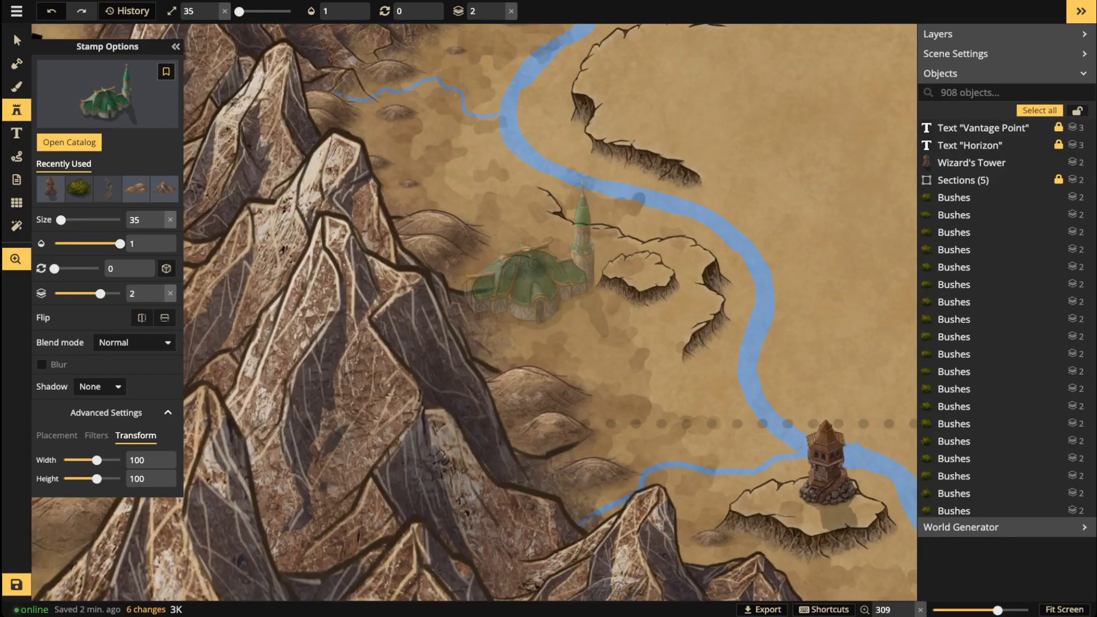
key(z)
scroll(749, 443, down, 3)
scroll(749, 446, down, 2)
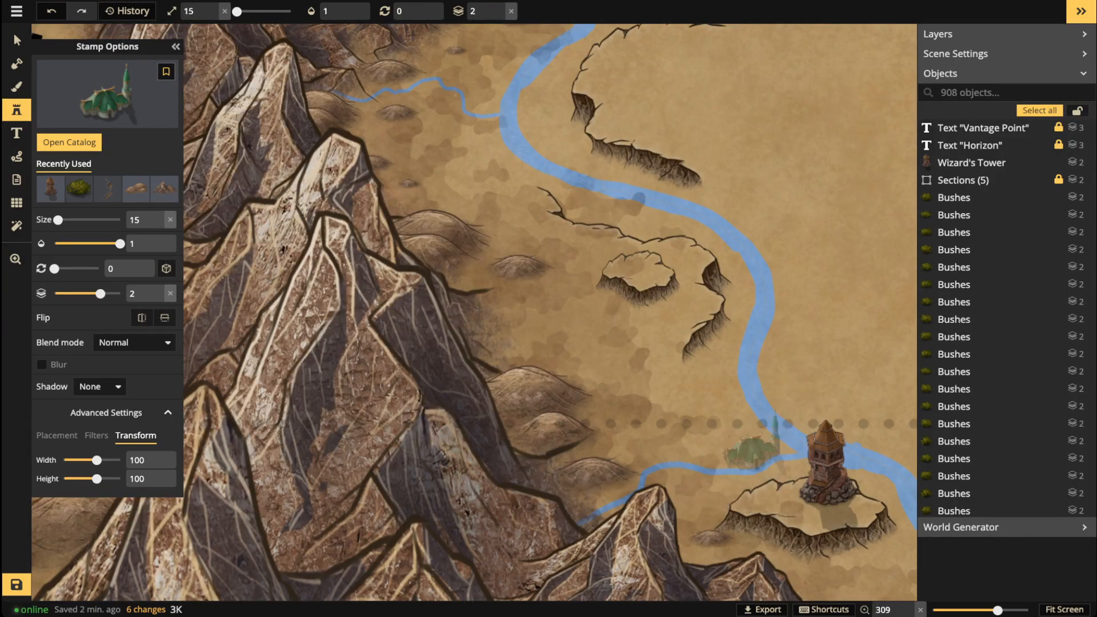
key(space)
drag(417, 151, 423, 457)
scroll(403, 172, up, 3)
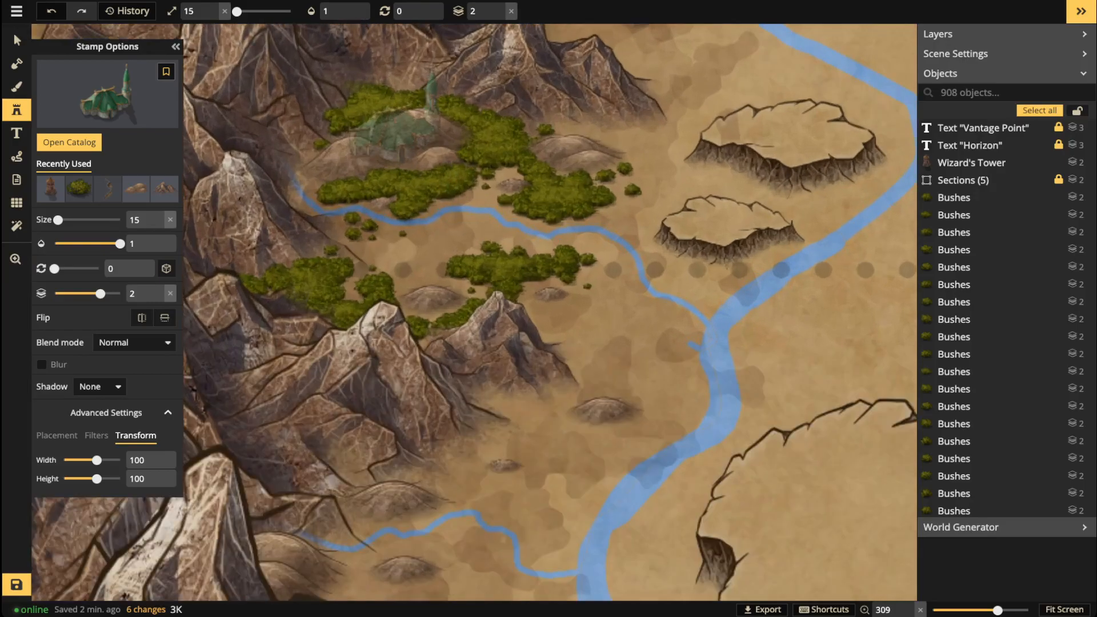
click(413, 97)
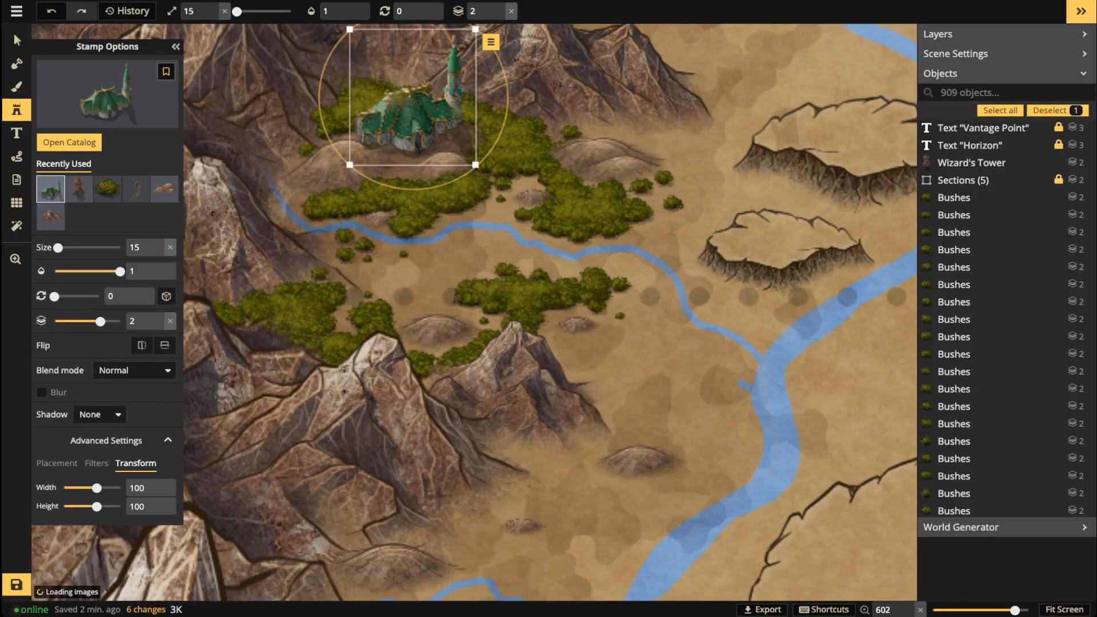
Step: Shrink the elven building to size 13, adjust its position among the bushes, and raise its layer to 4
scroll(349, 165, up, 3)
drag(357, 155, 369, 143)
mouse_move(443, 98)
mouse_down()
mouse_move(443, 119)
mouse_move(436, 108)
mouse_up()
click(499, 7)
click(499, 7)
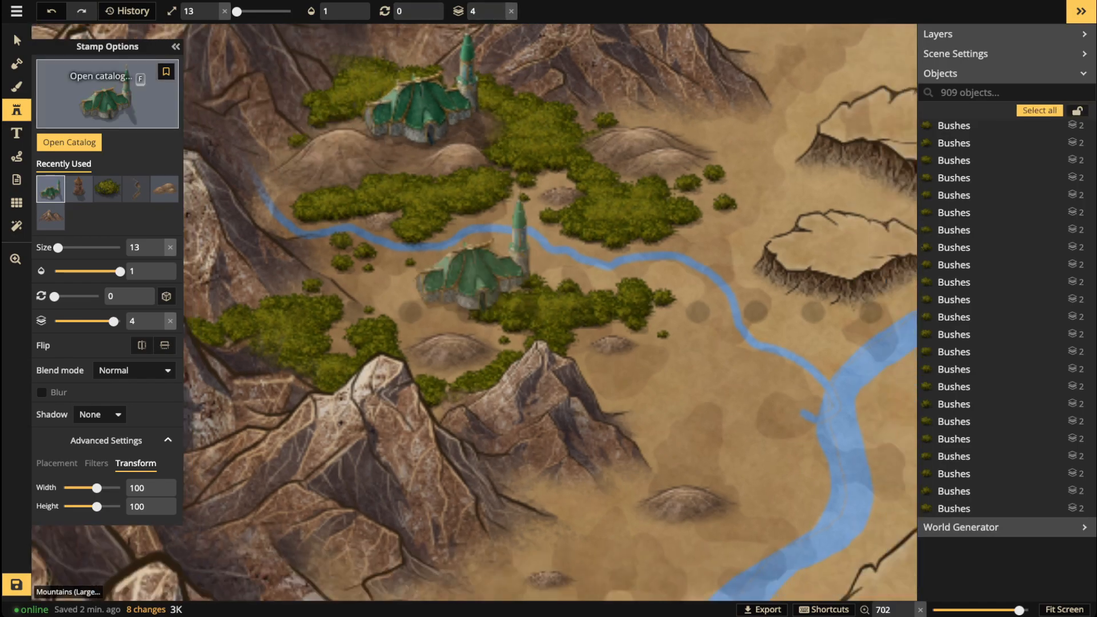
Step: Choose the Elven Tower 1 stamp and place it at size 13 on the small hill between the bushes south of the uppermost tributary
click(63, 142)
click(779, 129)
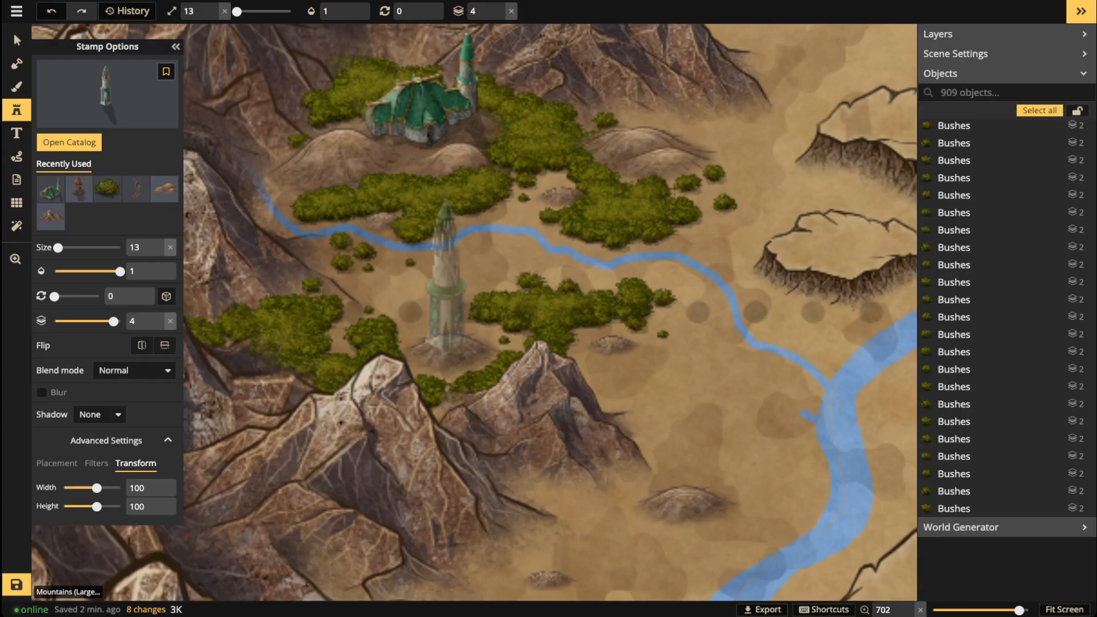
click(455, 307)
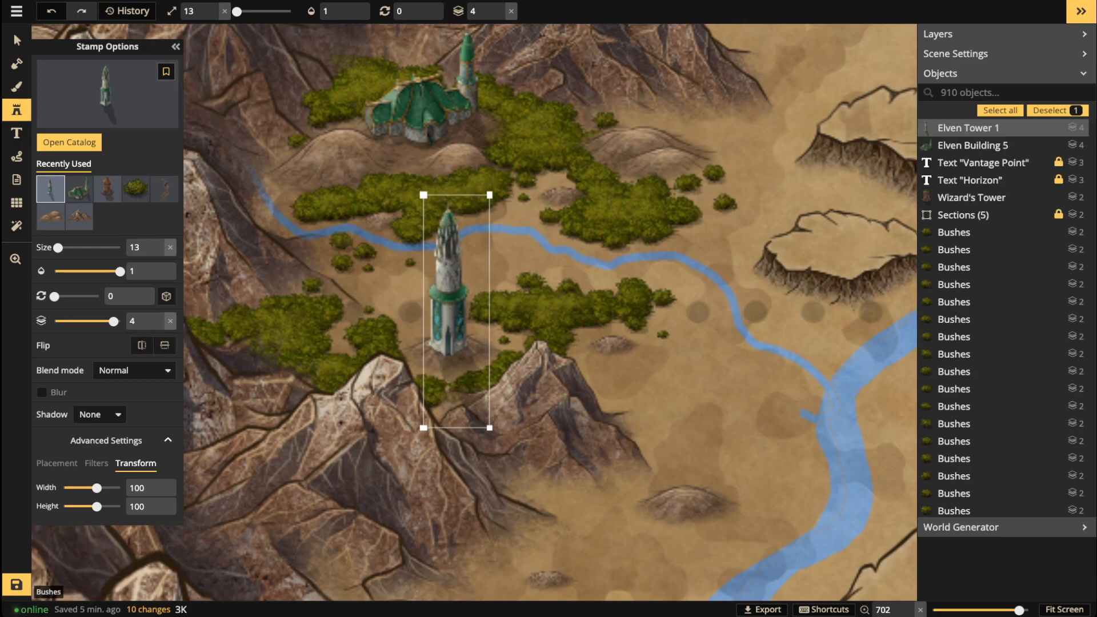
drag(449, 303, 448, 299)
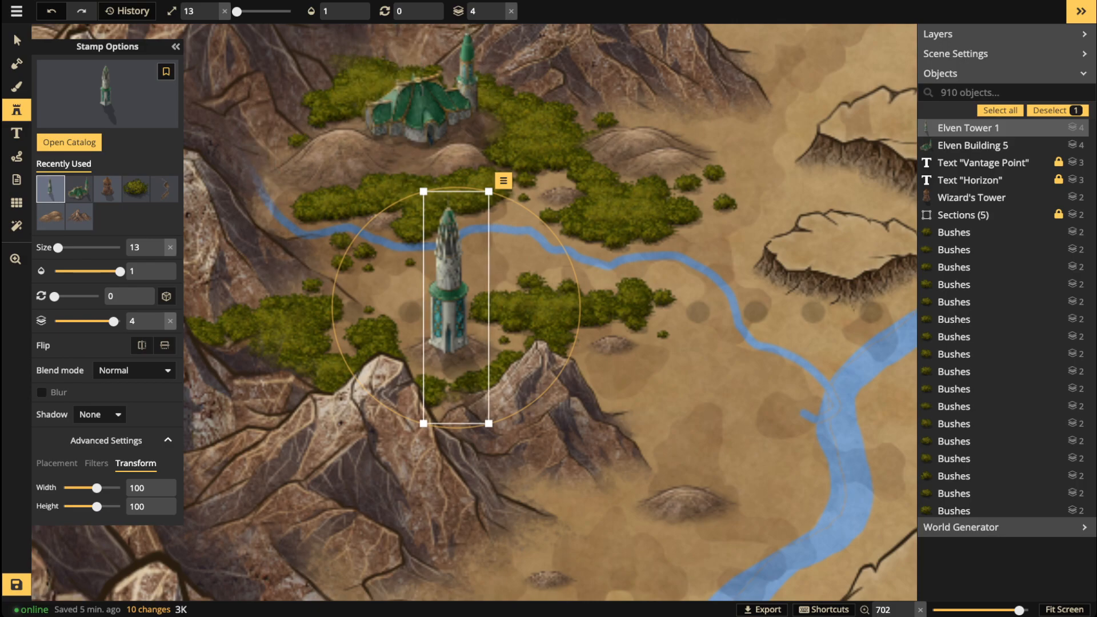
key(Escape)
Step: Examine the whole map from vantage point to horizon, checking how the buildings scale with distance
scroll(392, 292, down, 5)
scroll(389, 289, down, 4)
drag(466, 343, 431, 84)
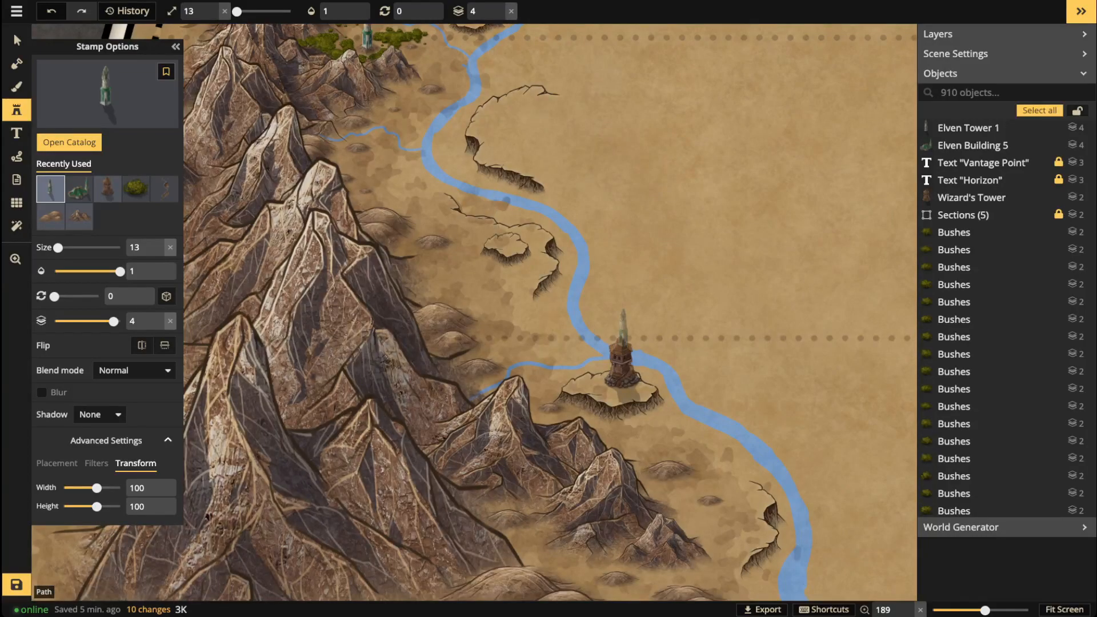
click(17, 40)
scroll(560, 242, down, 3)
drag(560, 243, 558, 357)
key(Escape)
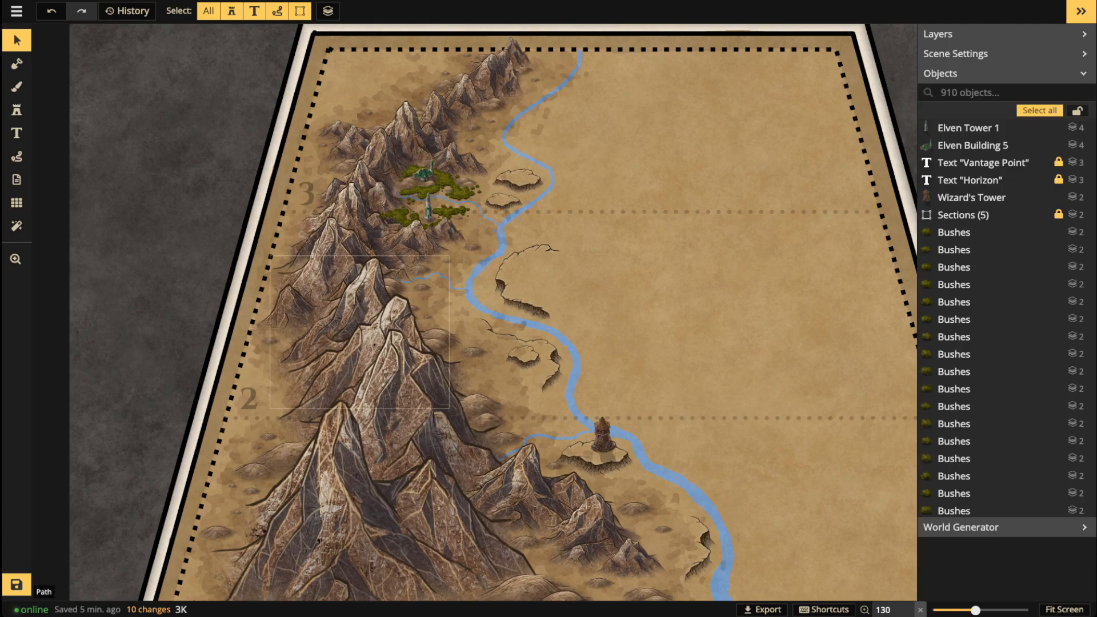
scroll(452, 218, down, 5)
drag(453, 219, 401, 217)
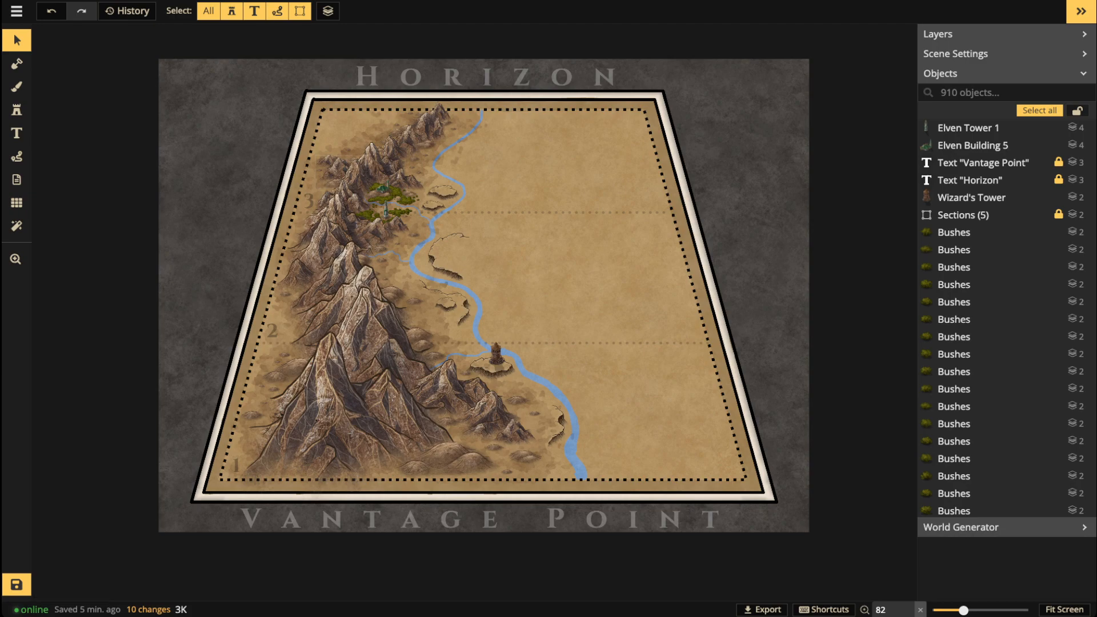
scroll(461, 249, up, 2)
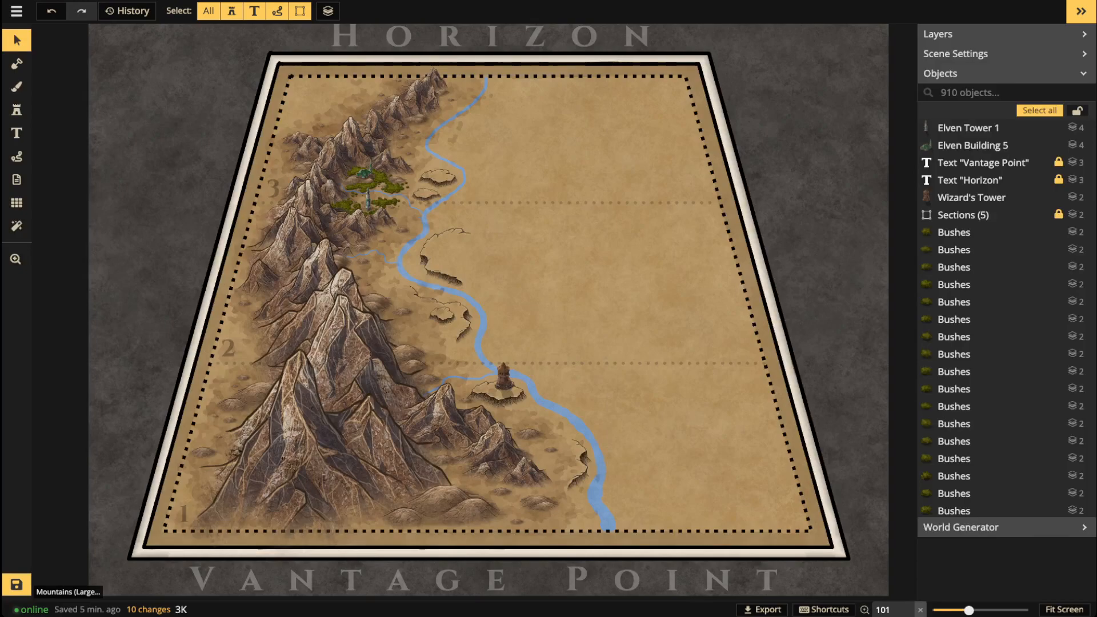
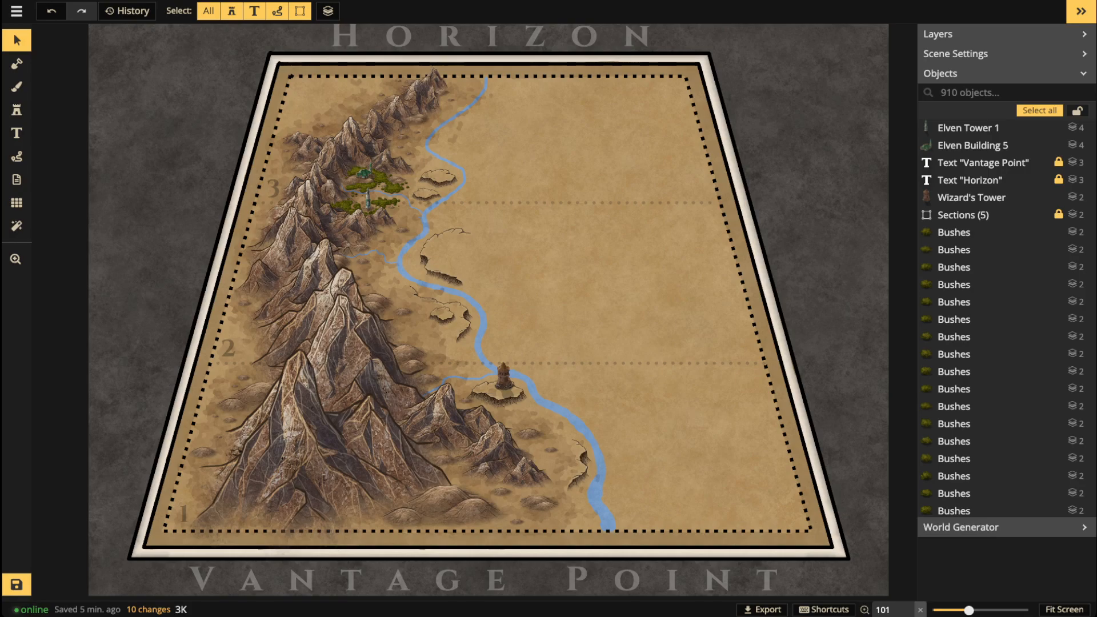
Step: Nudge the Wizard's Tower slightly west on its plateau beside the river
scroll(396, 458, up, 1)
scroll(525, 378, up, 3)
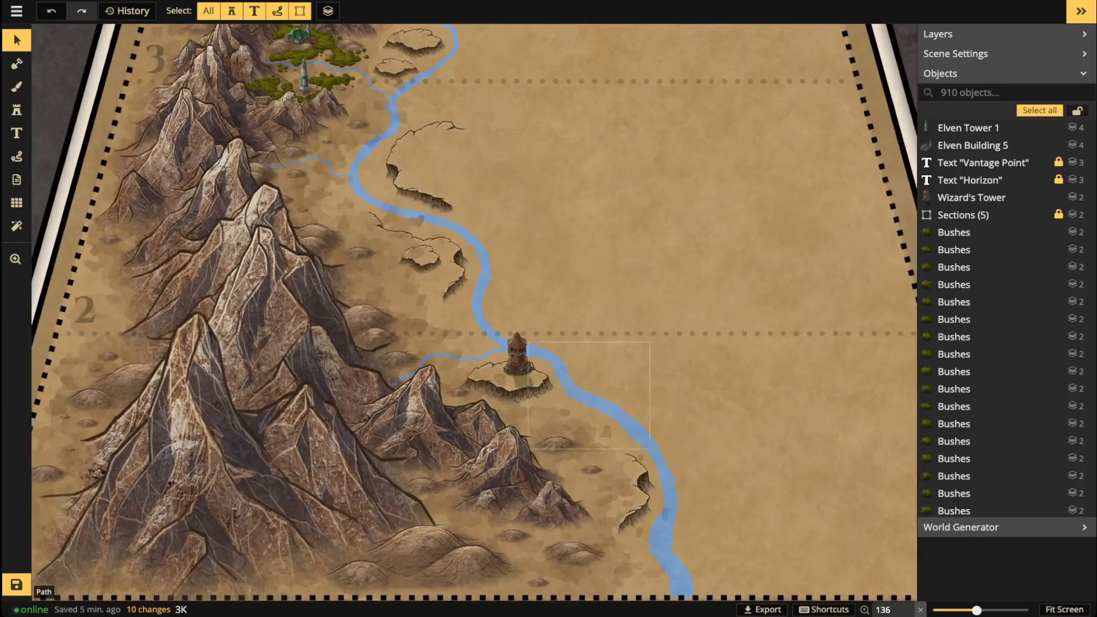
scroll(516, 360, up, 1)
click(516, 360)
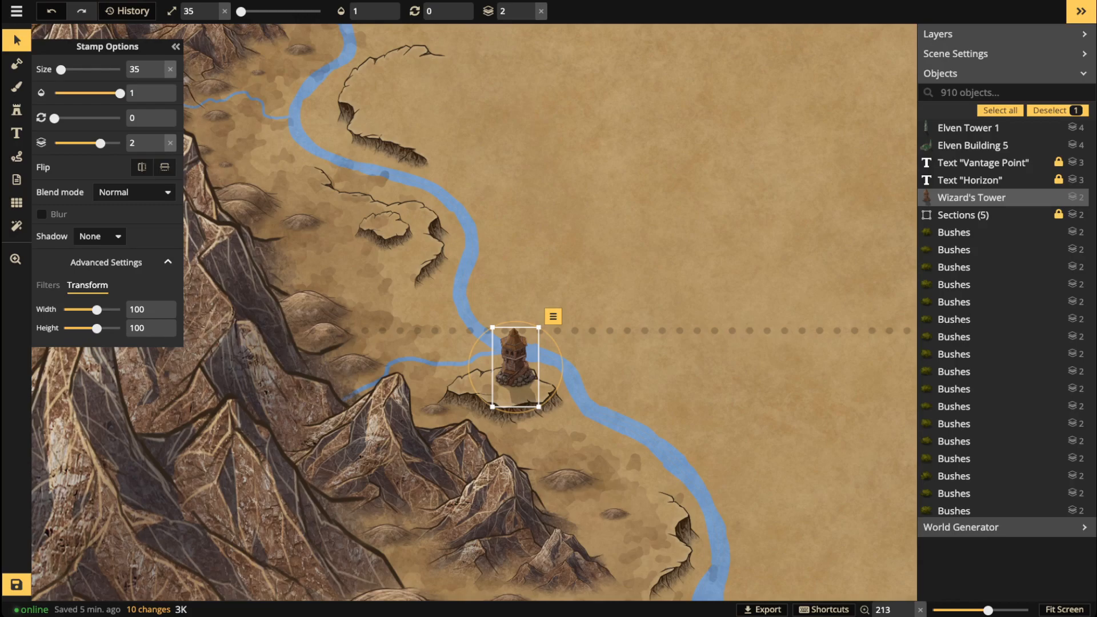
key(Left)
key(Left)
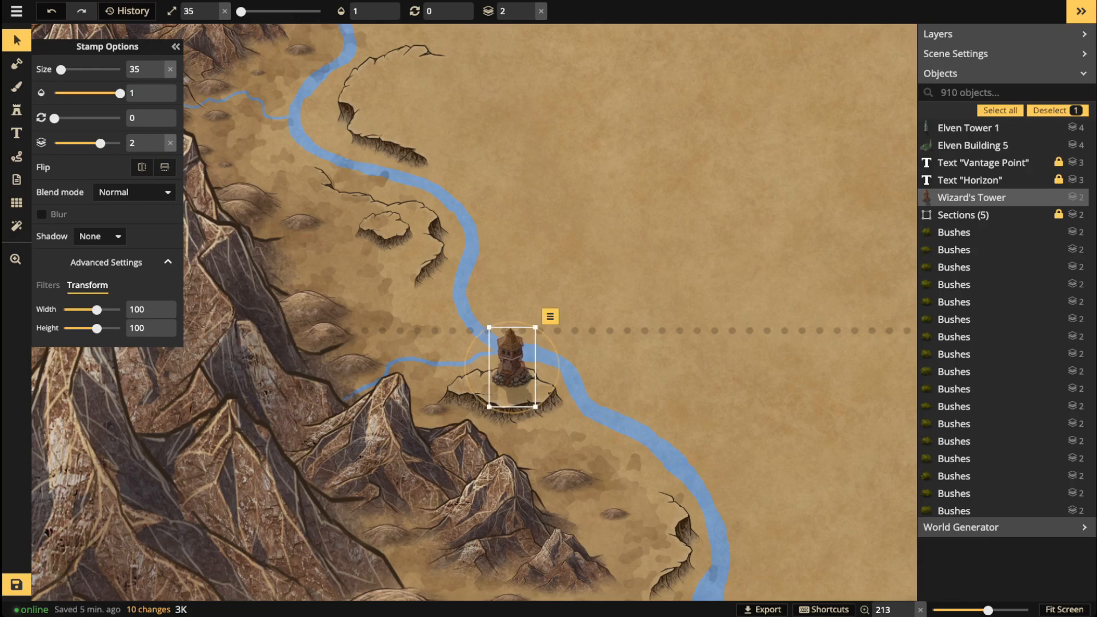
key(Escape)
Step: Review the complete perspective map and save it
scroll(418, 330, down, 4)
key(space)
drag(418, 330, 464, 448)
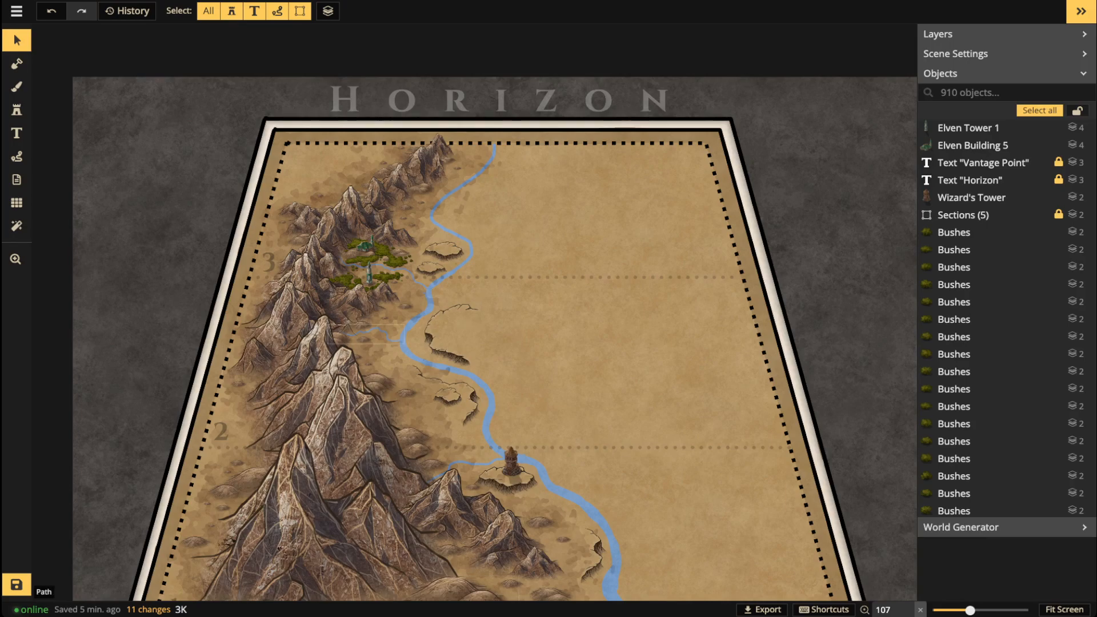
scroll(412, 397, down, 3)
key(space)
drag(408, 394, 444, 317)
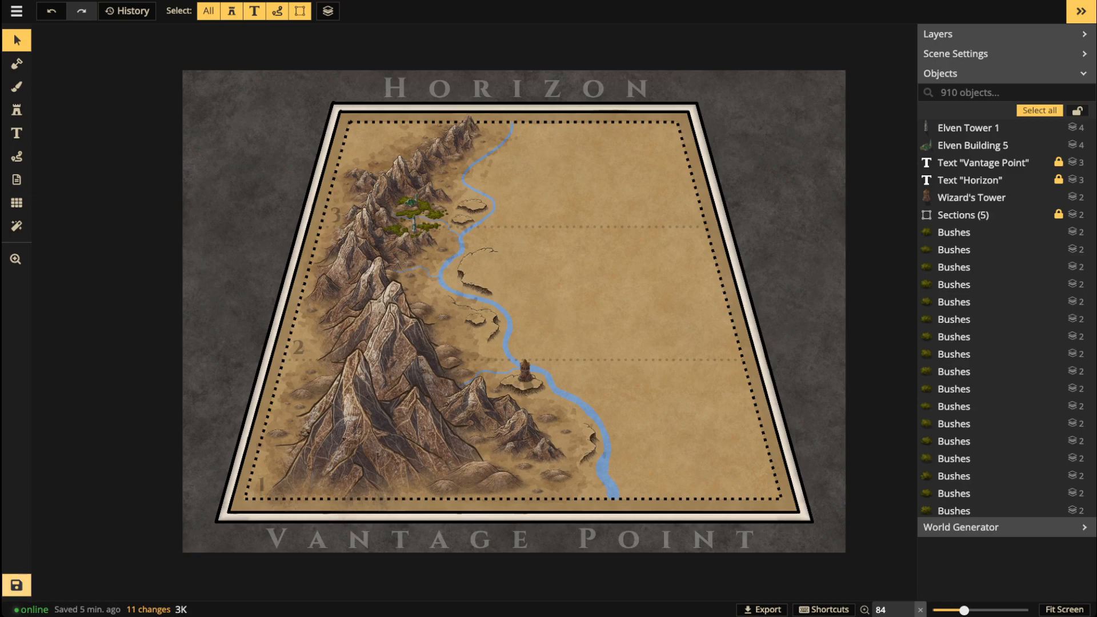
key(ctrl+s)
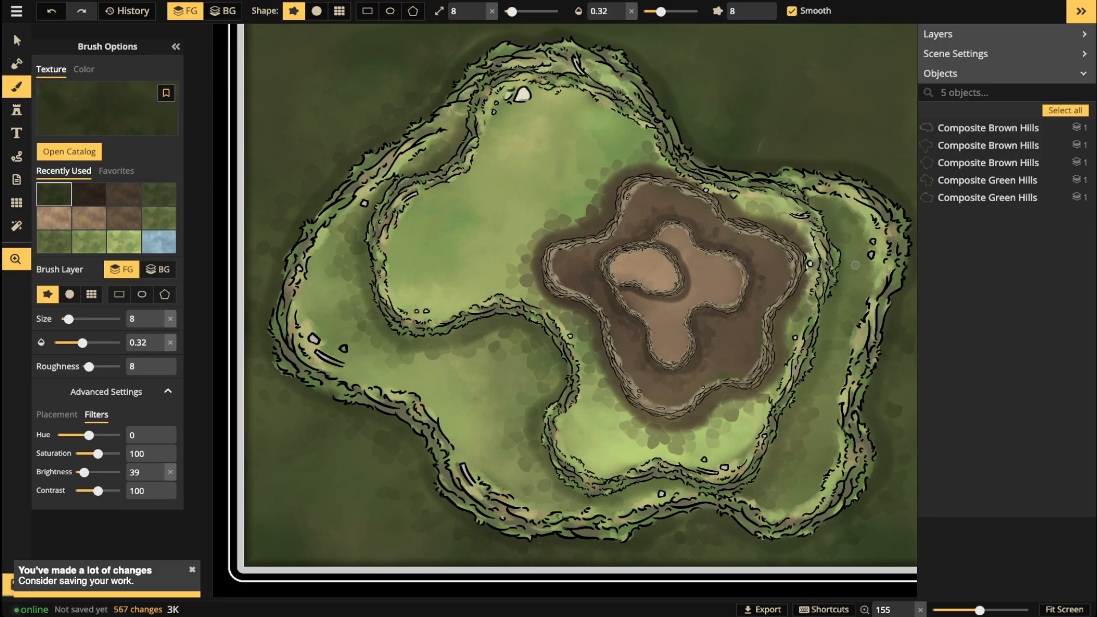
Step: Paint dark green shading around the outer green hill's base with the size 8 brush at 0.32 opacity
scroll(856, 264, up, 5)
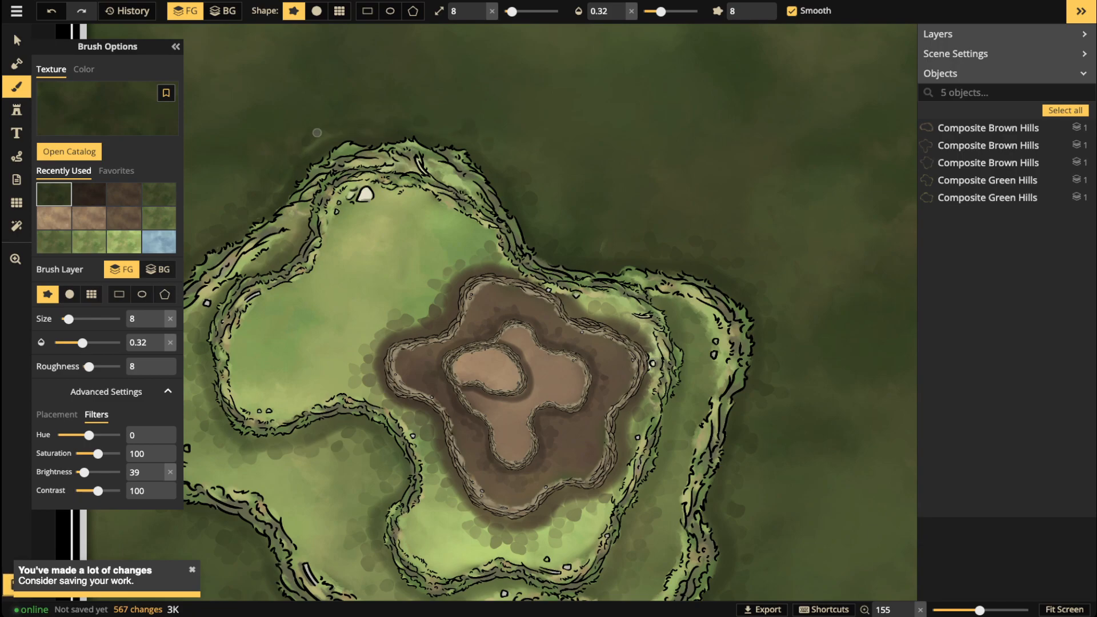
drag(263, 145, 277, 141)
mouse_move(766, 355)
mouse_down()
mouse_move(765, 400)
mouse_move(746, 429)
mouse_up()
Step: Paint dark brown shading around the base of the topmost brown hill with brush size 4 and roughness 3
key(space)
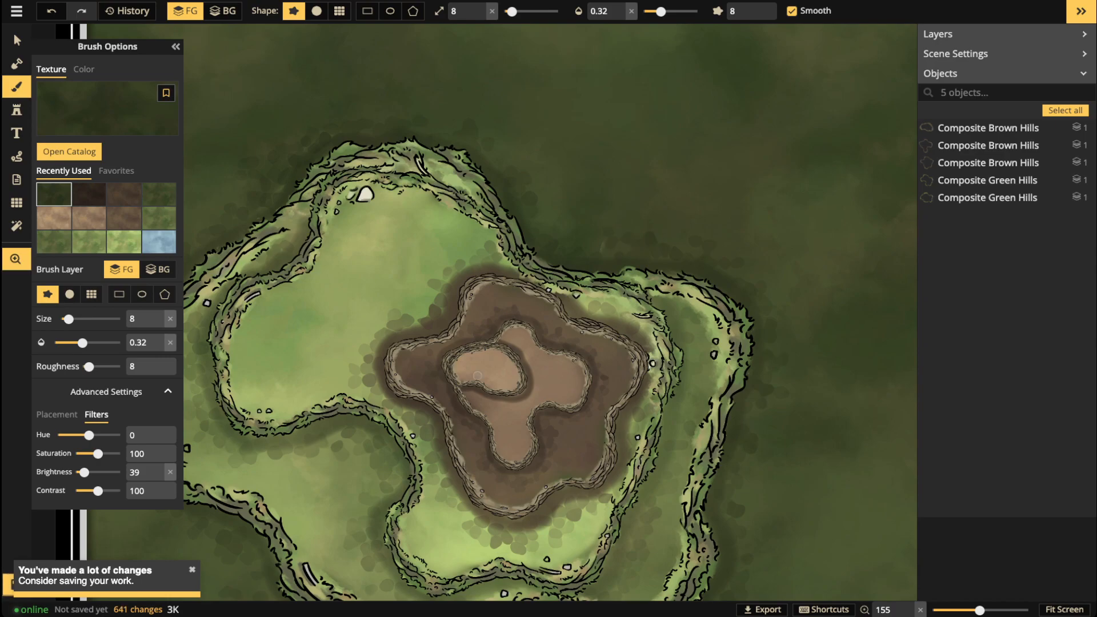
drag(489, 361, 607, 289)
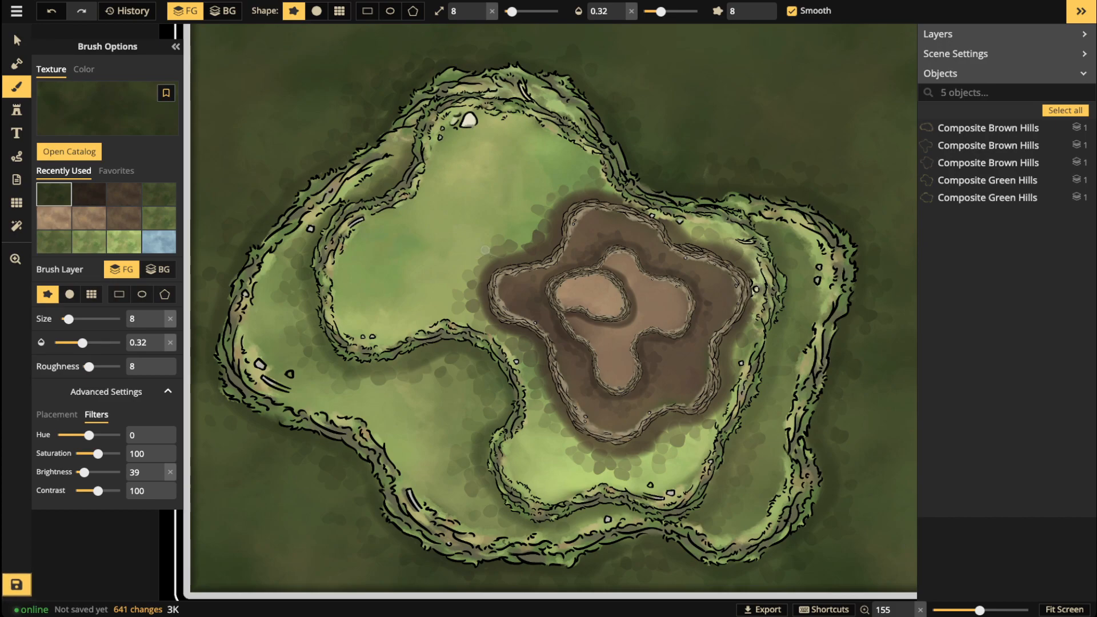
scroll(483, 247, up, 5)
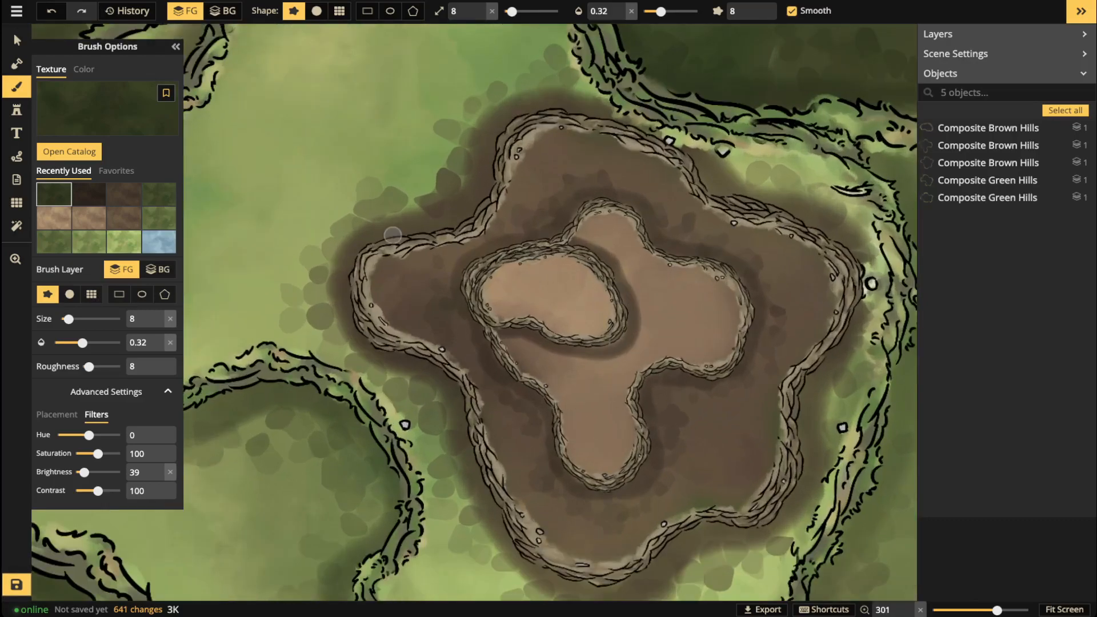
click(124, 195)
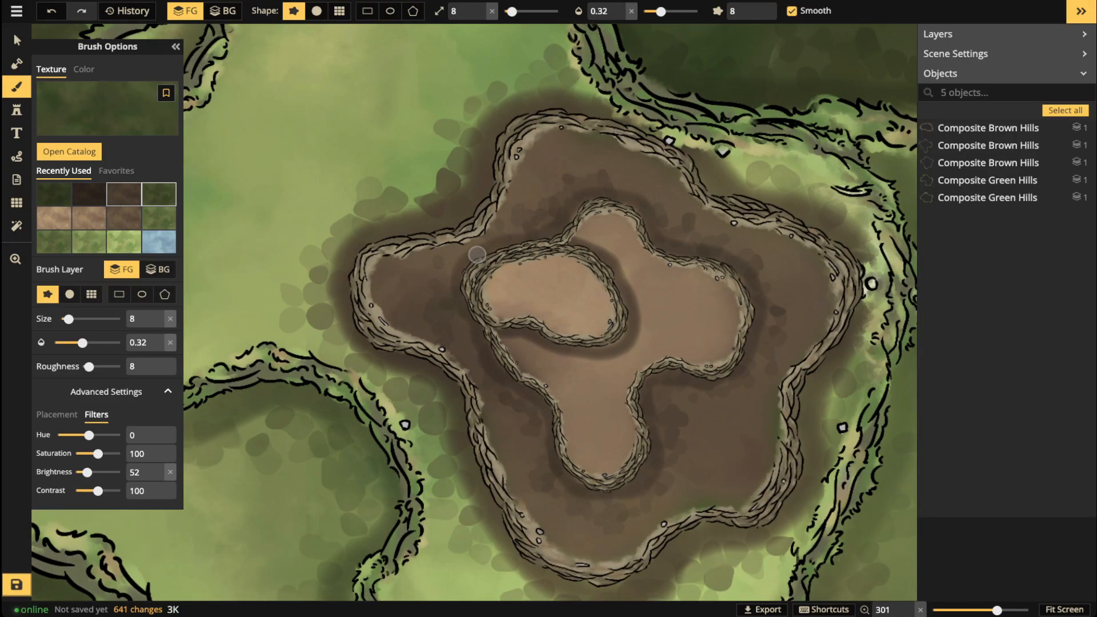
drag(512, 11, 507, 11)
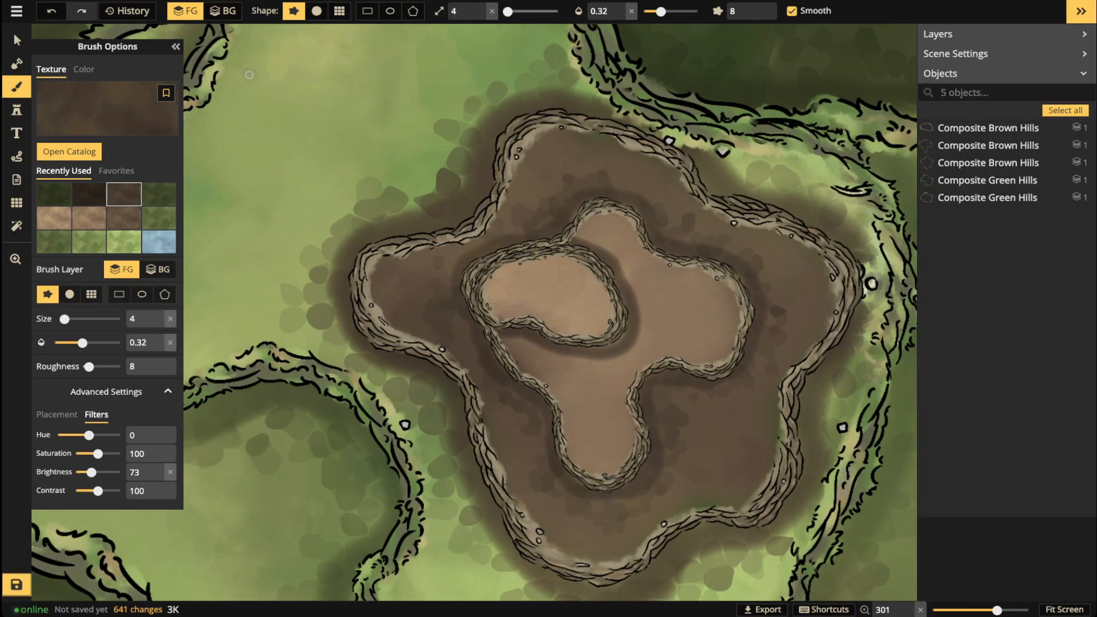
double_click(743, 11)
text(3)
mouse_move(584, 240)
mouse_down()
mouse_move(604, 236)
mouse_move(620, 255)
mouse_move(650, 332)
mouse_move(597, 363)
mouse_move(528, 340)
mouse_move(509, 349)
mouse_up()
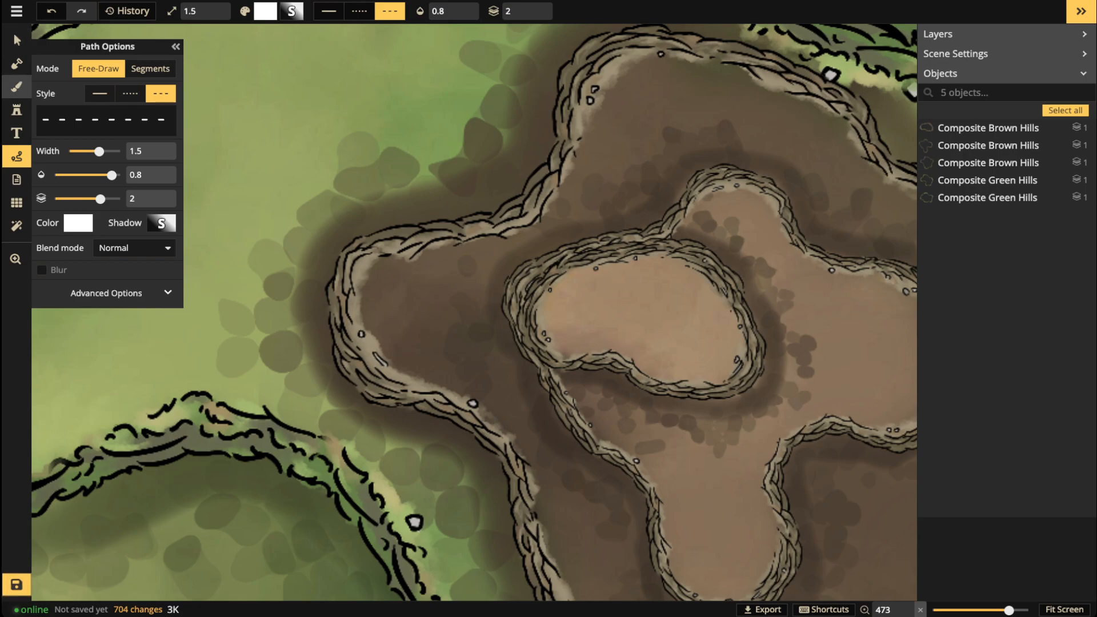
Step: Draw a dotted white path around the rim of the topmost brown hill and delete it
click(16, 40)
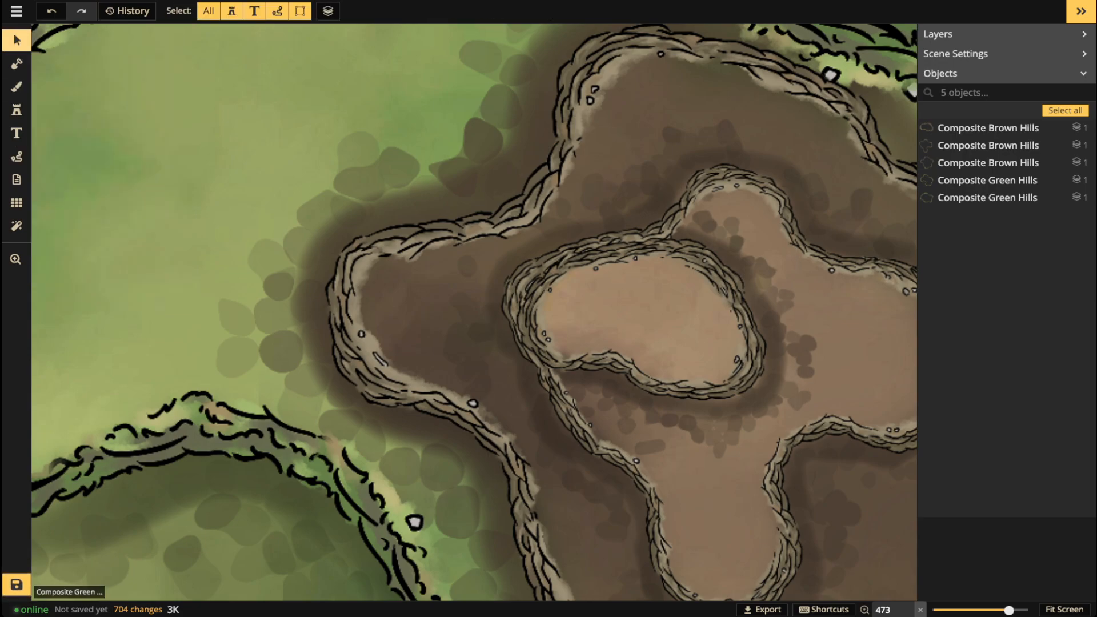
click(17, 156)
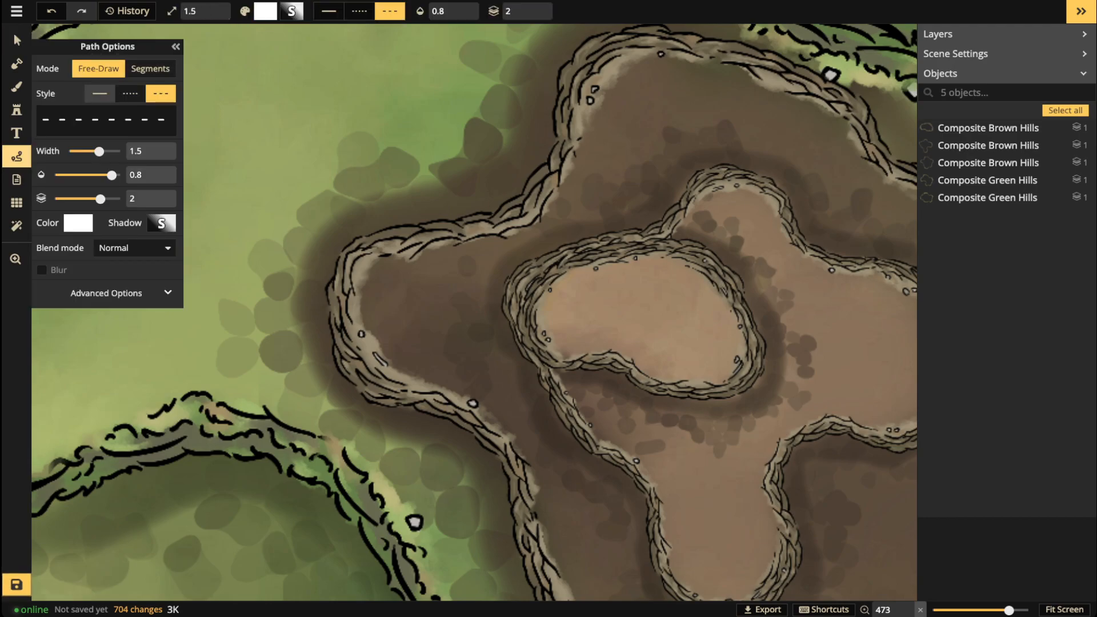
click(131, 93)
mouse_move(628, 251)
mouse_down()
mouse_move(550, 269)
mouse_move(531, 314)
mouse_move(696, 382)
mouse_move(702, 272)
mouse_move(651, 253)
mouse_up()
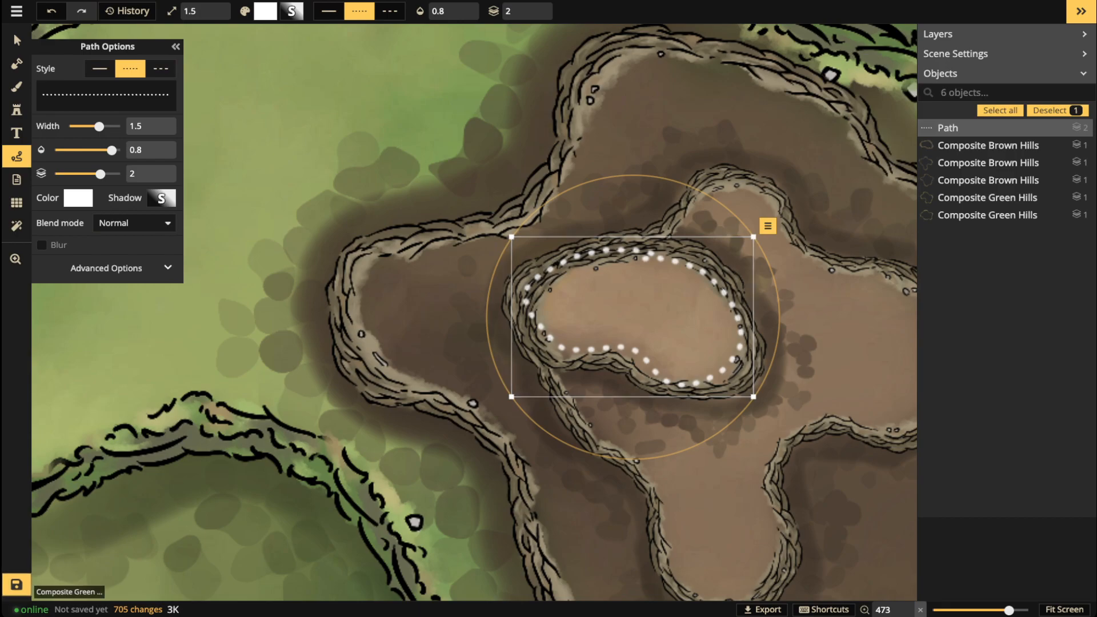
key(Delete)
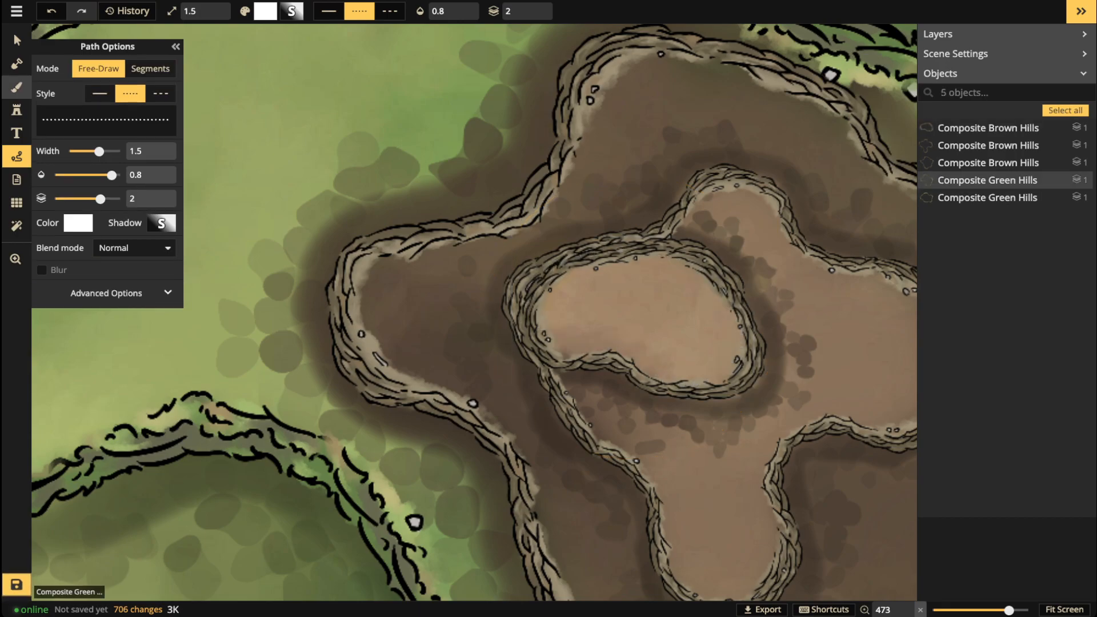
Step: Paint light tan highlights along the inner edges of the lowest brown hill with the size 4 brush at 0.32 opacity
click(16, 86)
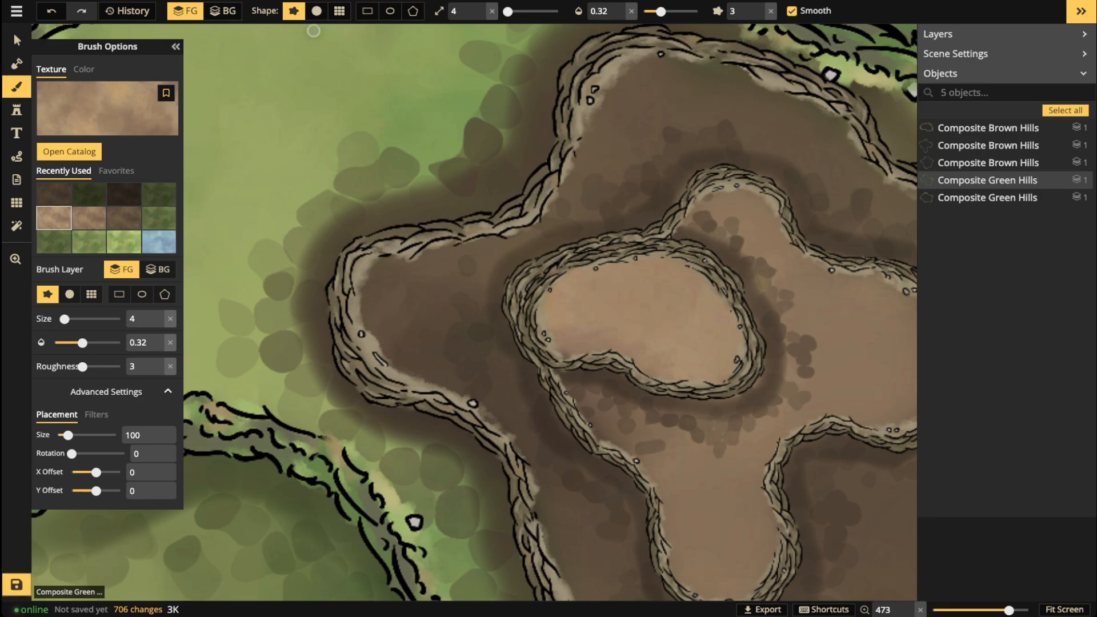
mouse_move(651, 50)
mouse_down()
mouse_move(589, 108)
mouse_move(557, 195)
mouse_move(494, 245)
mouse_move(375, 273)
mouse_move(371, 349)
mouse_move(418, 375)
mouse_move(367, 295)
mouse_move(393, 255)
mouse_move(368, 307)
mouse_move(380, 340)
mouse_move(369, 276)
mouse_up()
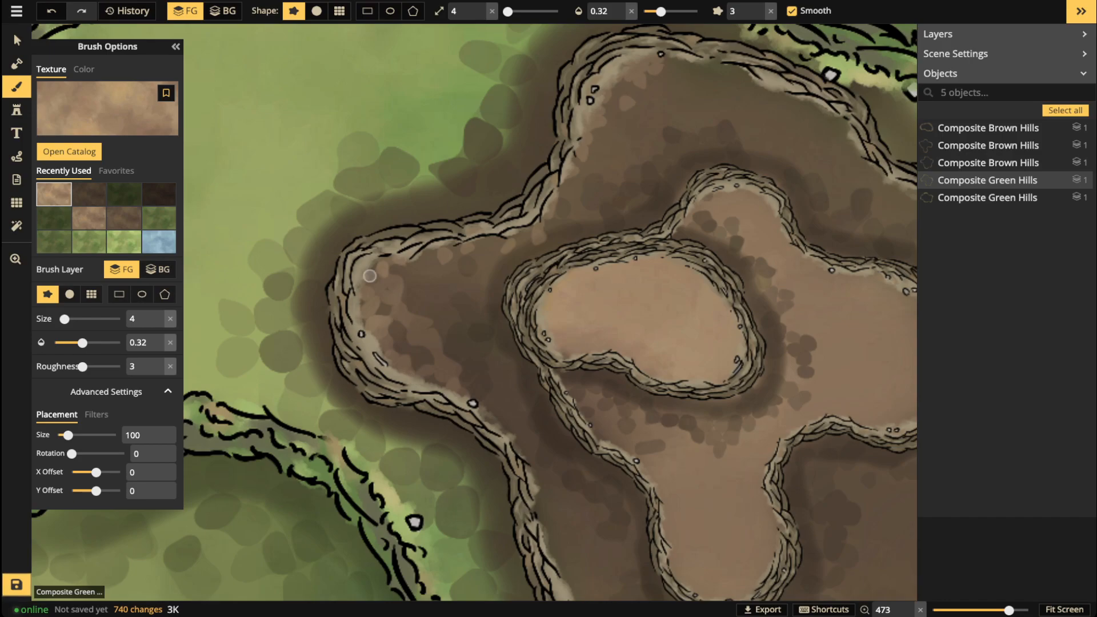
drag(636, 121, 592, 165)
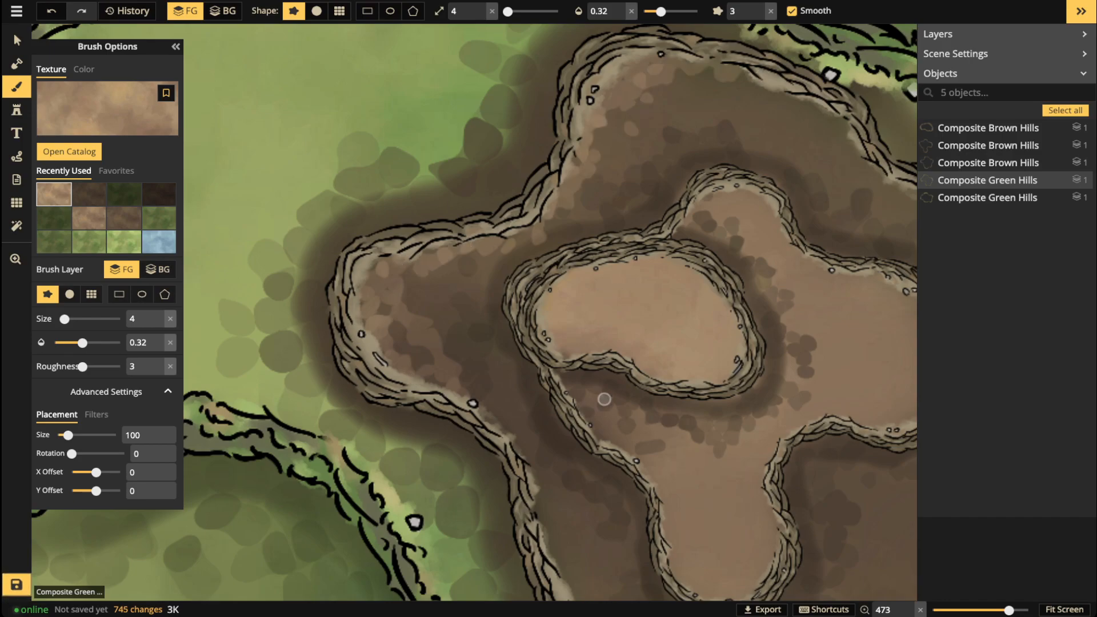
drag(683, 516, 674, 530)
click(690, 560)
scroll(600, 293, down, 5)
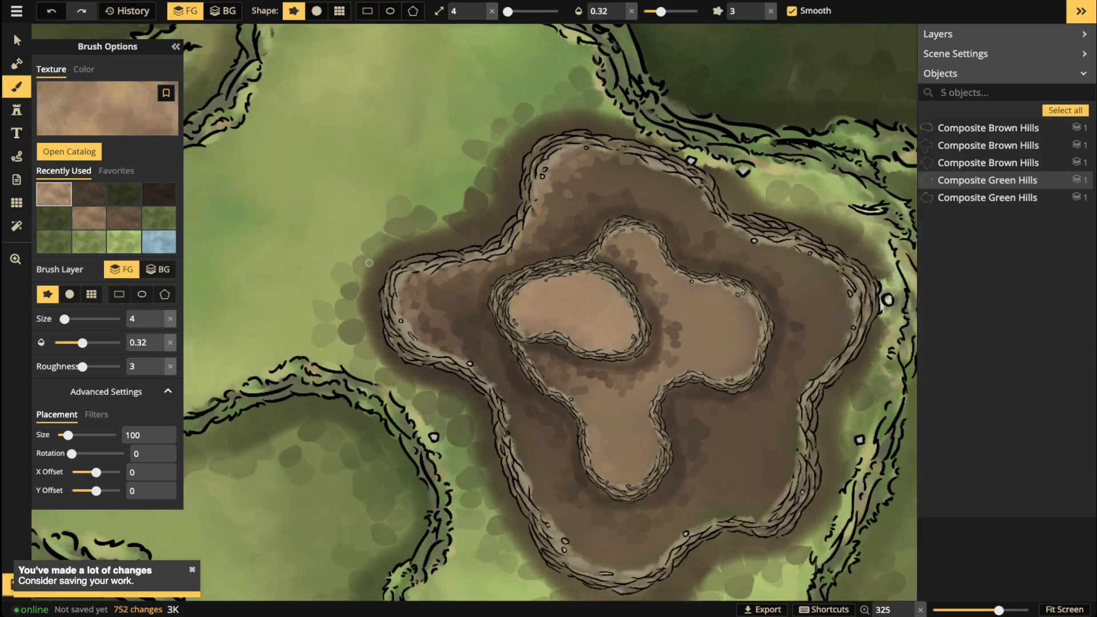
scroll(475, 252, down, 4)
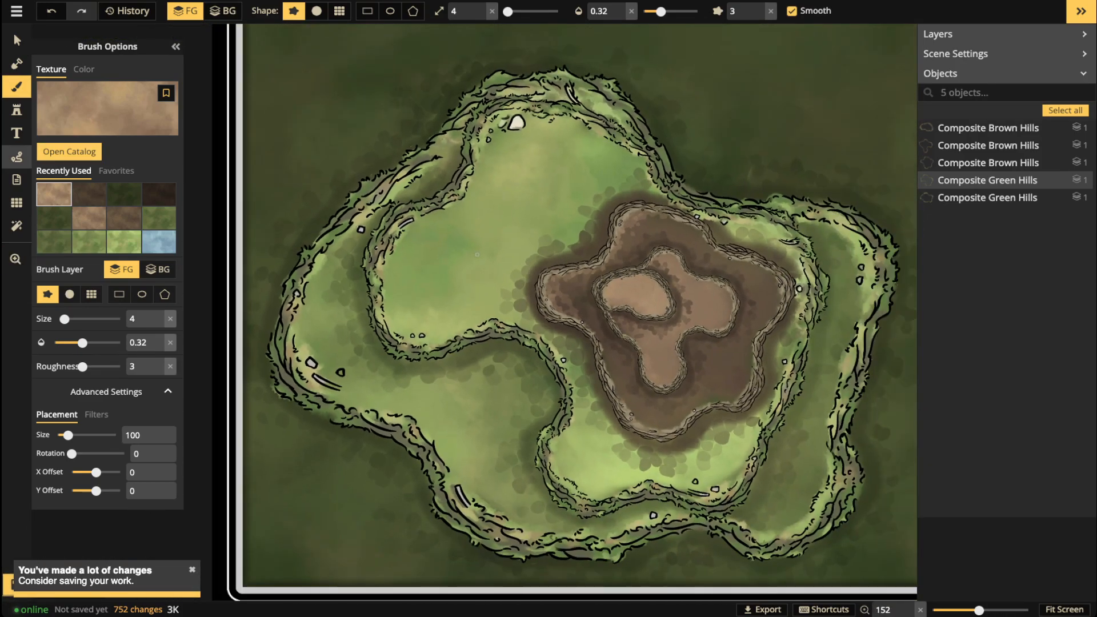
Step: Draw three short solid white strokes of width 5 fanning out northwest of the hills, deleting any stroke that crosses them
click(16, 156)
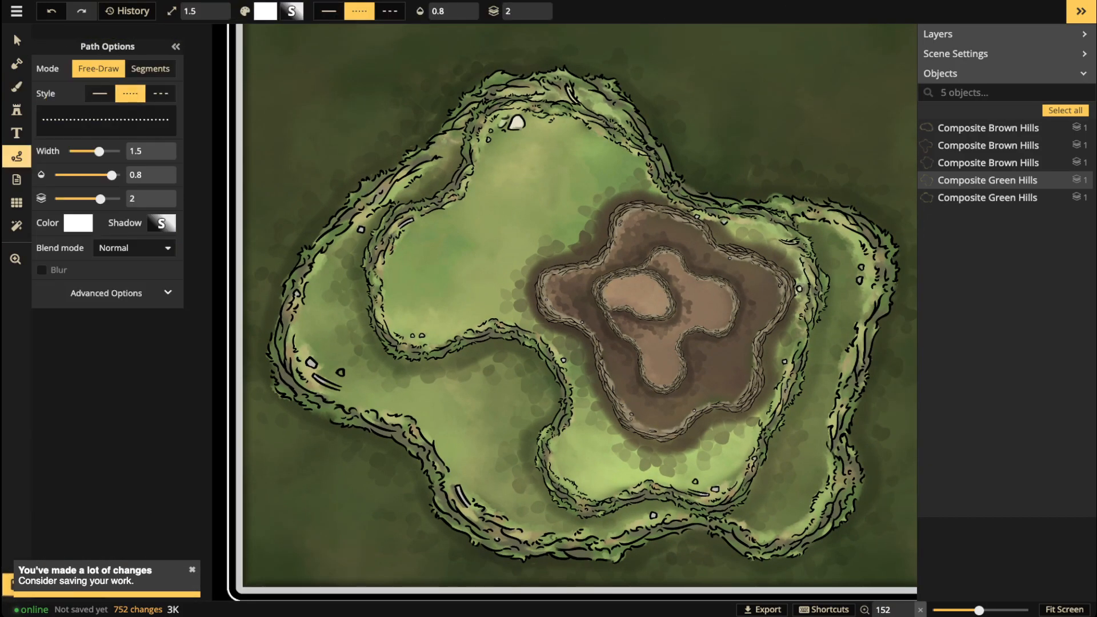
click(100, 93)
scroll(286, 212, up, 1)
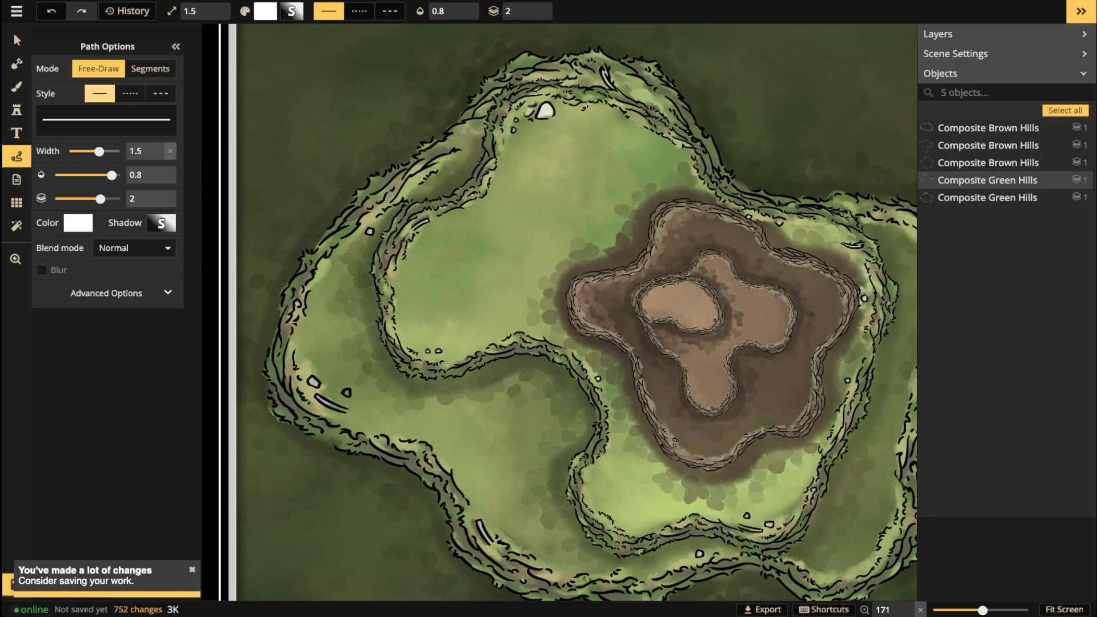
drag(99, 151, 120, 151)
drag(327, 92, 327, 135)
drag(313, 91, 293, 140)
drag(337, 91, 362, 136)
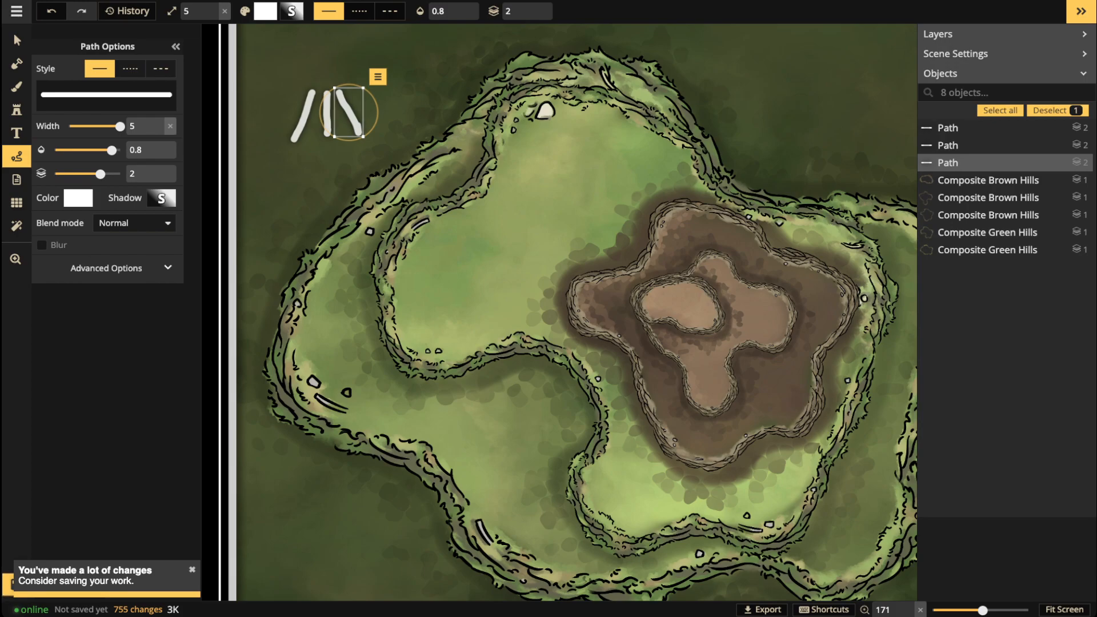
drag(298, 93, 373, 122)
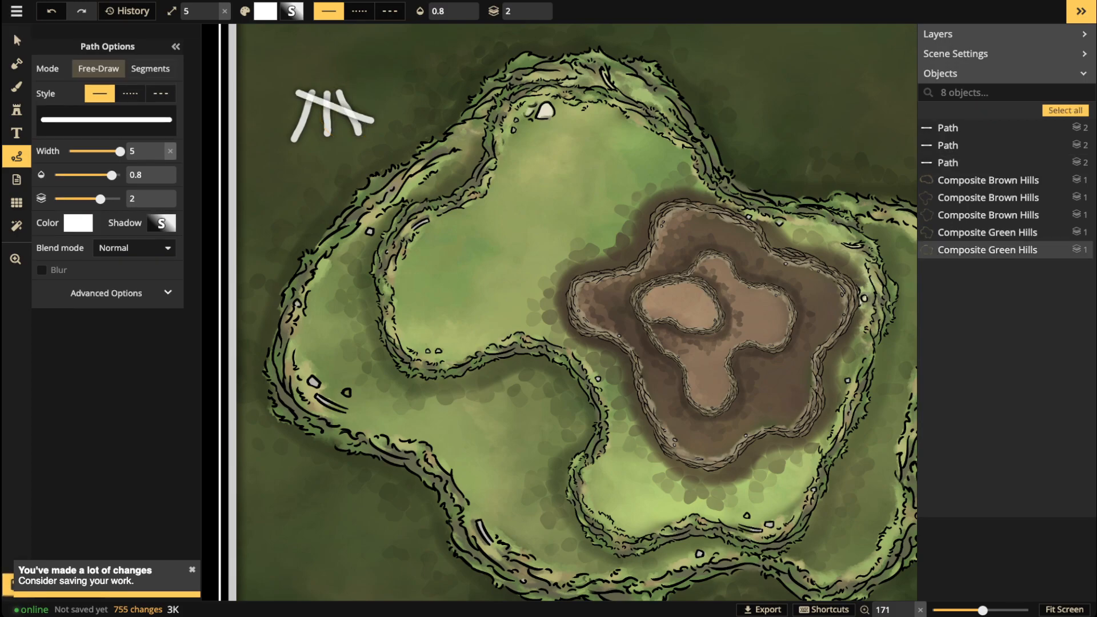
key(Delete)
Step: Select only the three white strokes and combine them into one group
key(v)
mouse_move(290, 86)
mouse_down()
mouse_move(305, 114)
mouse_move(363, 137)
mouse_up()
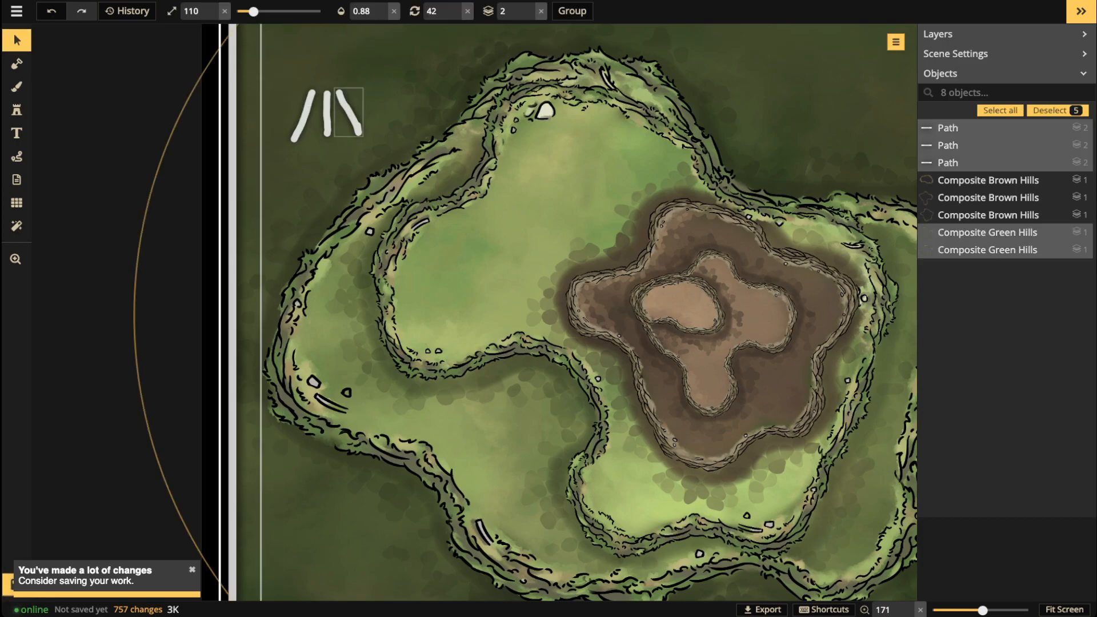
click(349, 113)
shift+click(327, 113)
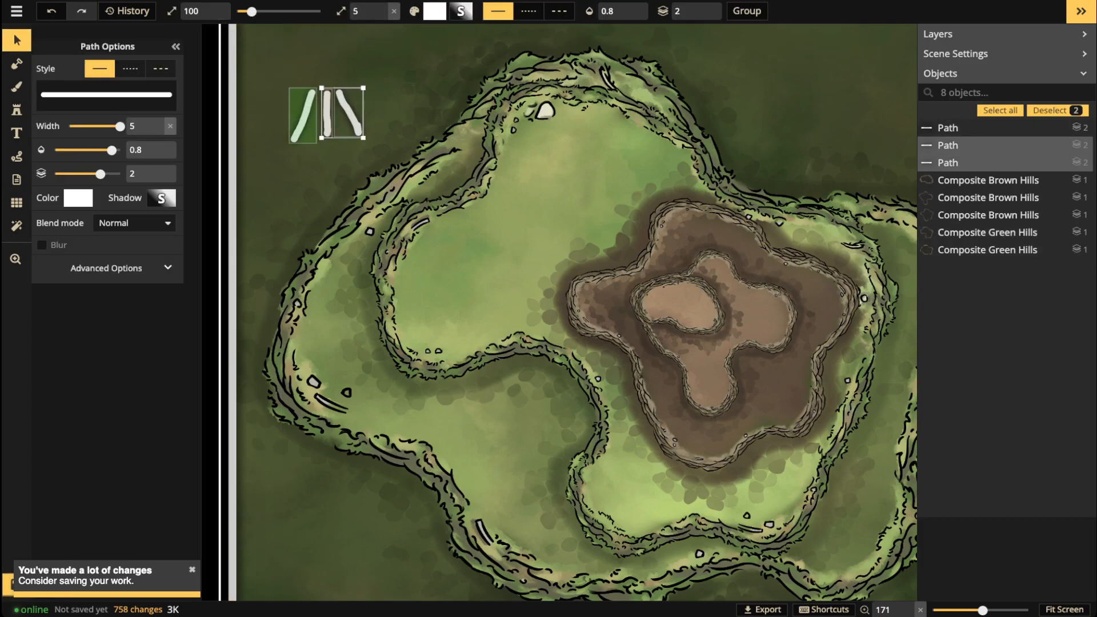
shift+click(302, 114)
click(747, 11)
Step: Place the stroke group beside the northwest side of the outer green hill and rotate it to 300 degrees
drag(313, 105, 306, 139)
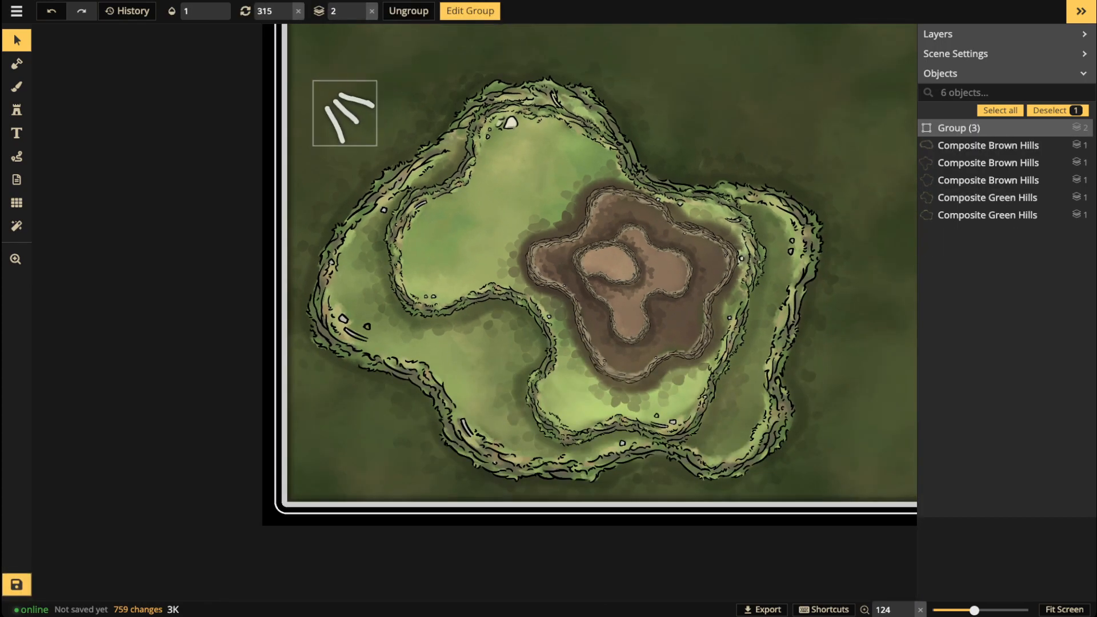
scroll(345, 113, down, 1)
scroll(345, 113, up, 1)
drag(345, 113, 350, 120)
scroll(351, 120, down, 1)
scroll(351, 119, up, 1)
scroll(350, 120, down, 1)
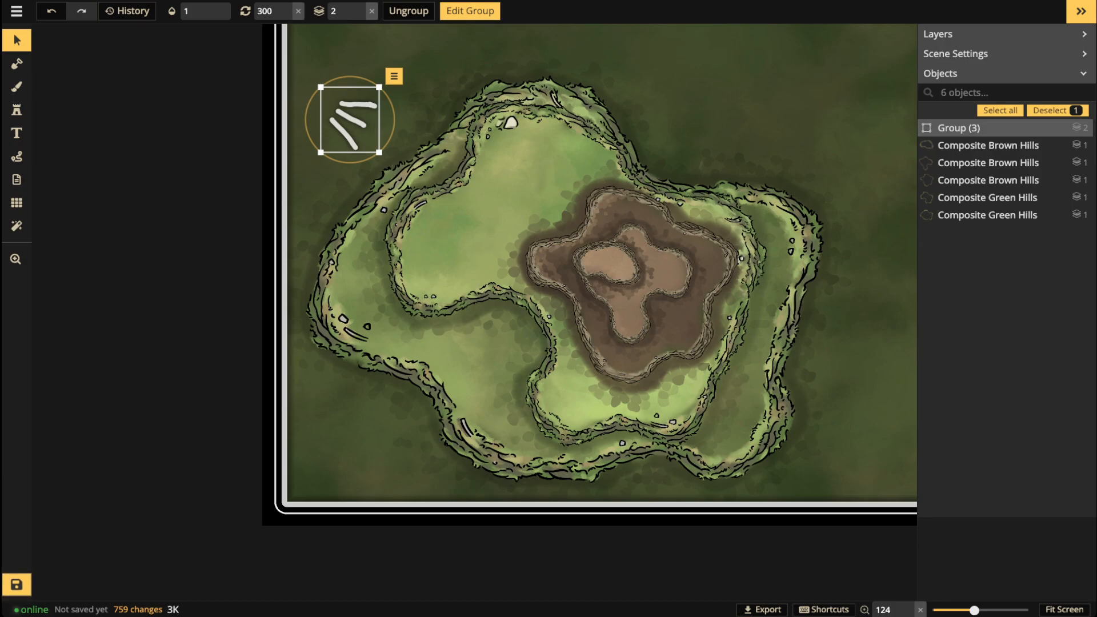
key(Escape)
Step: Draw a solid white loop around the northwest part of the brown hills and delete it
drag(586, 209, 534, 306)
click(16, 156)
mouse_move(597, 220)
mouse_down()
mouse_move(532, 257)
mouse_move(634, 229)
mouse_move(527, 226)
mouse_up()
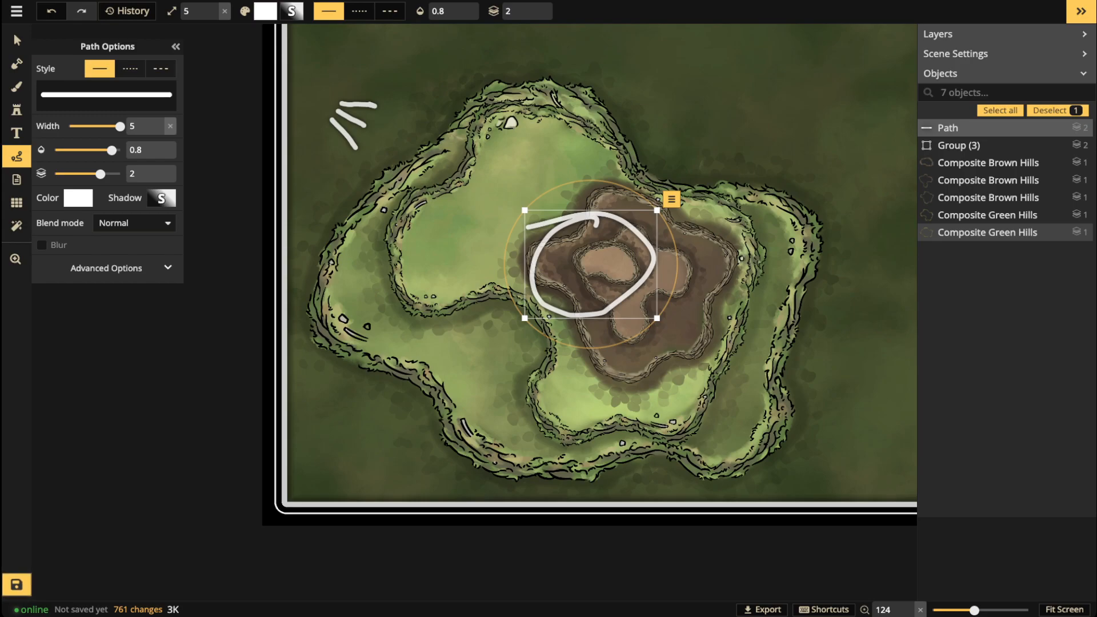
key(Delete)
Step: Rotate the stroke group to 315 degrees and move it closer to the northwest edge of the outer green hill
key(v)
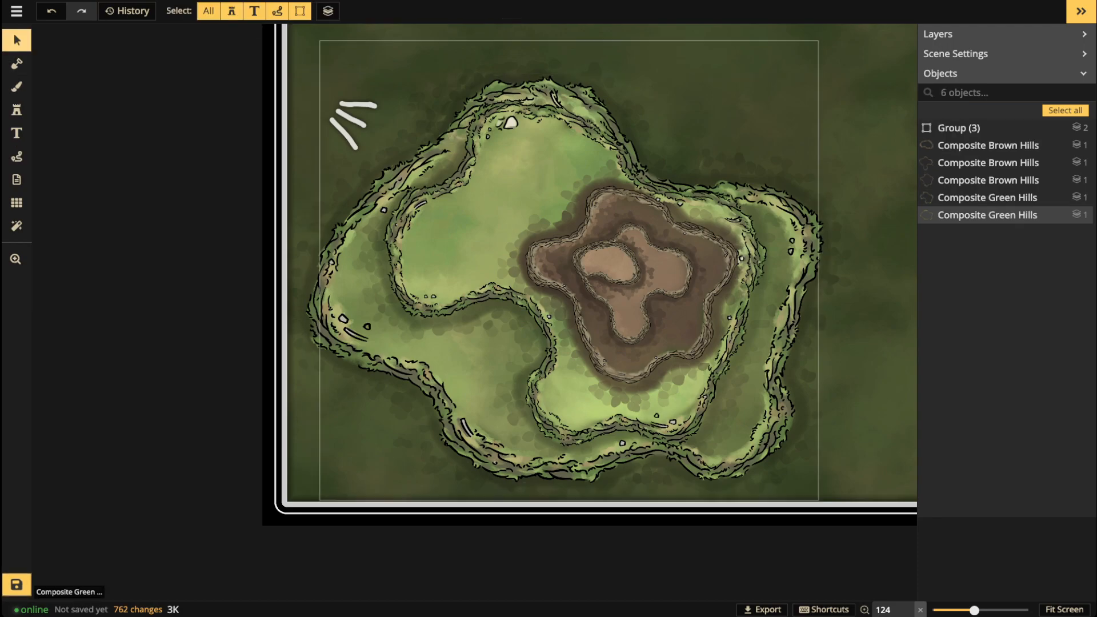
click(959, 128)
scroll(350, 119, down, 1)
drag(350, 119, 379, 117)
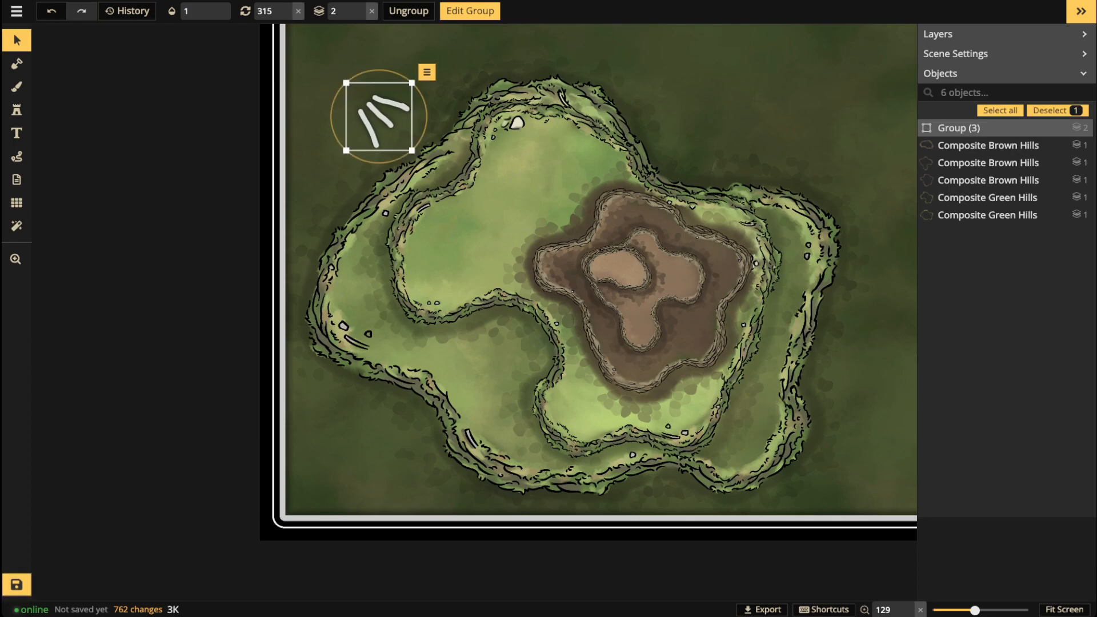
key(Right)
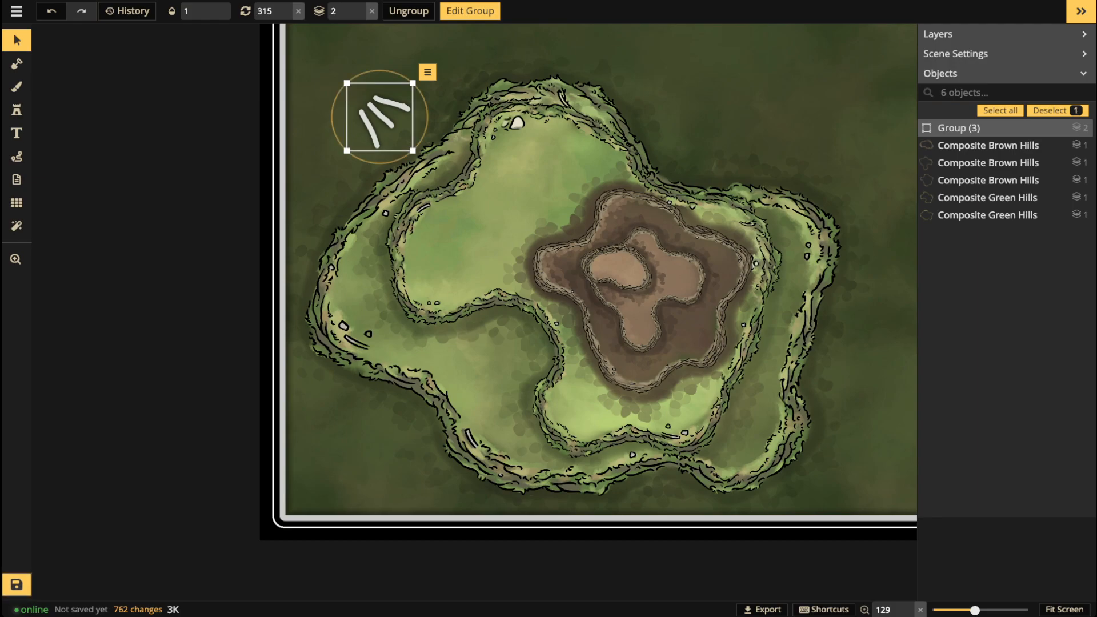
key(Left)
key(Left)
key(Left)
key(Left)
key(Left)
key(Left)
key(Left)
key(Left)
key(Up)
key(Up)
key(Up)
key(Up)
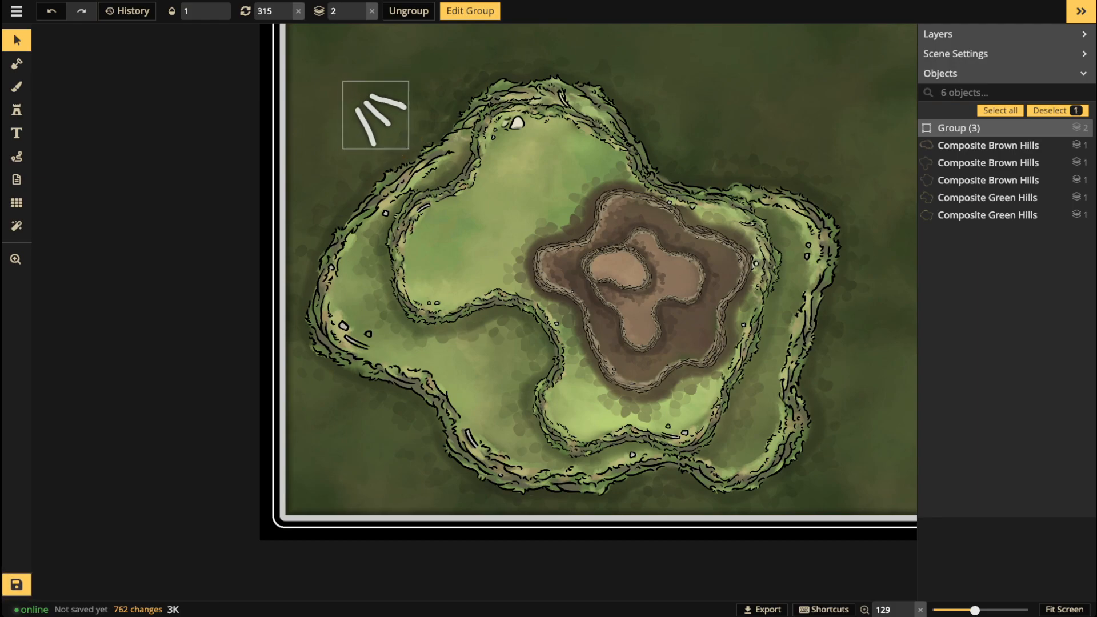
scroll(362, 106, down, 3)
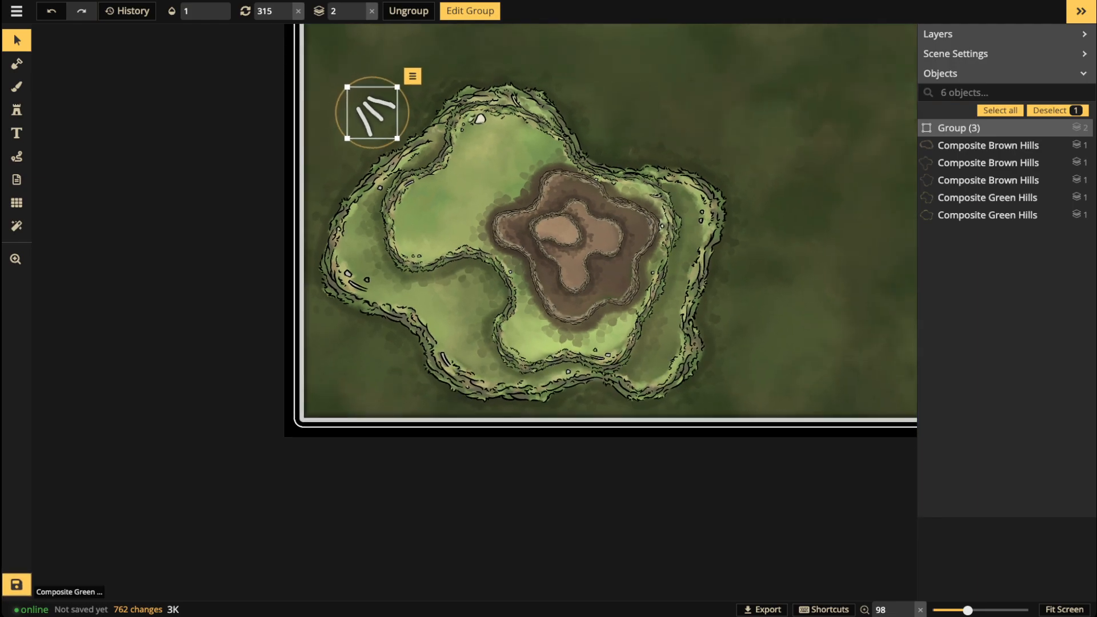
Step: Draw a dotted white path diagonally across the hills from northwest to southeast and delete it
click(16, 156)
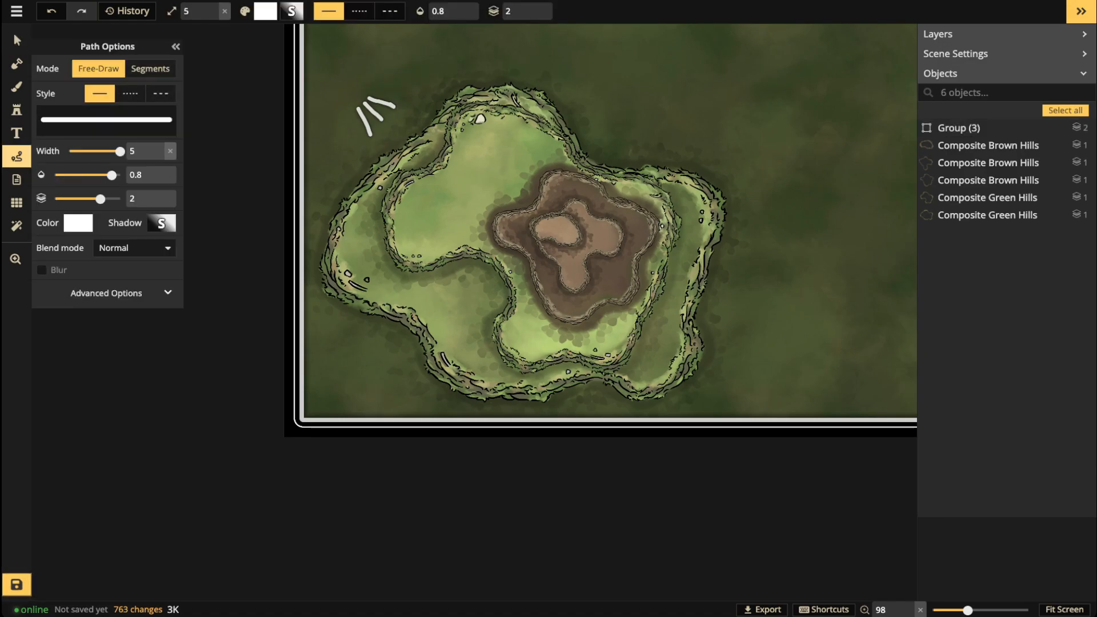
click(131, 93)
drag(406, 137, 766, 384)
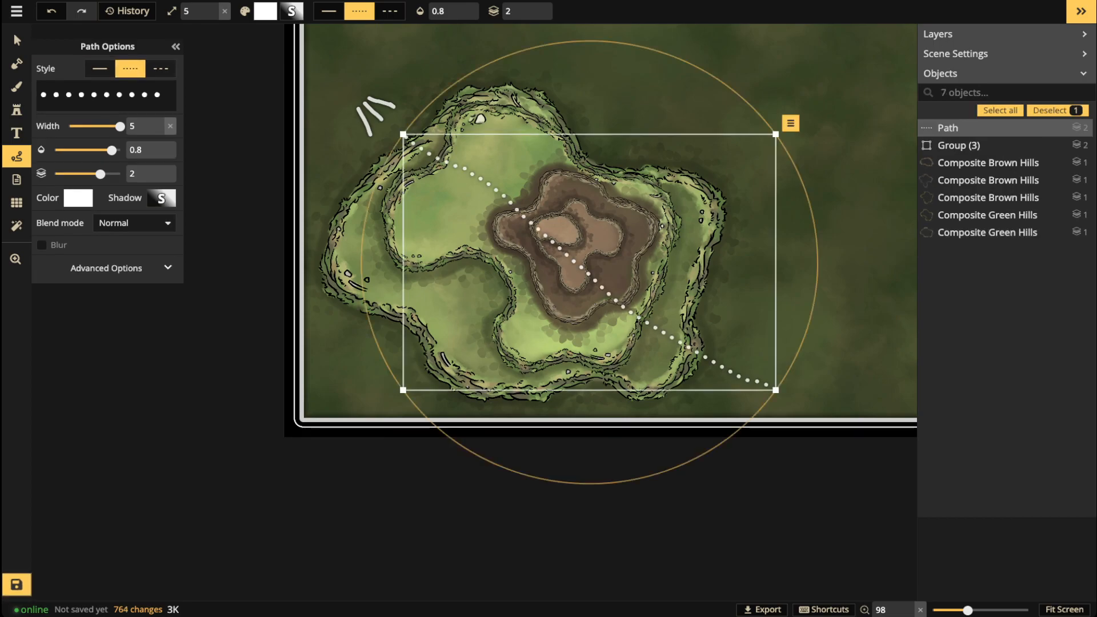
key(Delete)
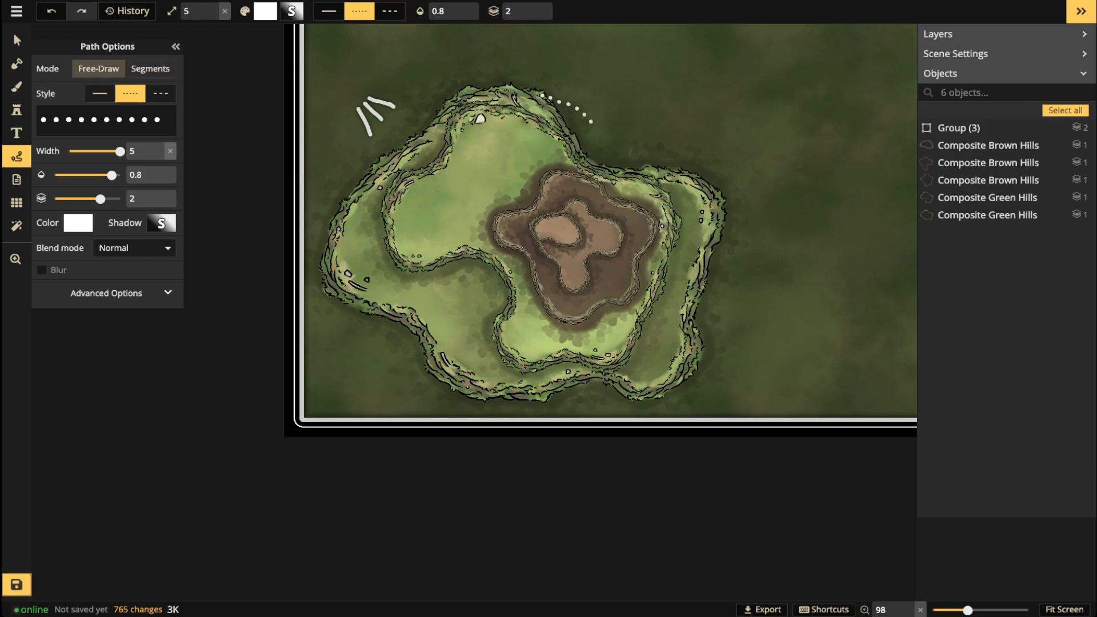
Step: Draw a dotted white shadow outline of width 5 along the outer green hill's east and south sides, offset outward from its edge
drag(606, 166, 679, 175)
key(Escape)
mouse_move(752, 218)
mouse_down()
mouse_move(746, 311)
mouse_move(777, 346)
mouse_up()
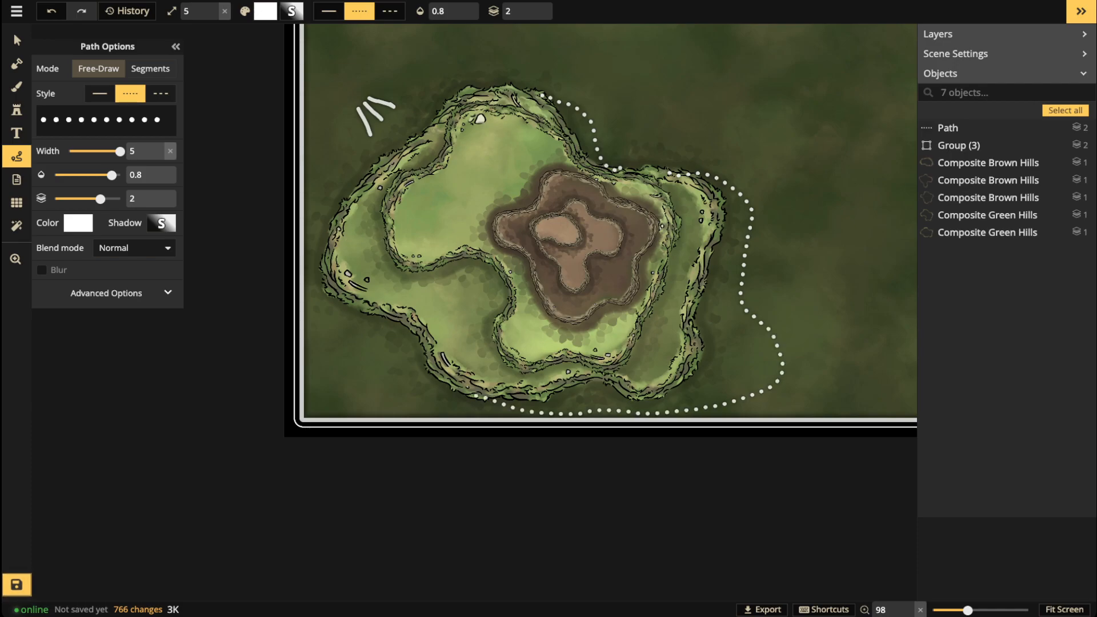
drag(476, 395, 467, 395)
key(Escape)
Step: Draw a dotted white shadow outline around the east side of the lowest brown hill, from its north tip to its south tip
mouse_move(577, 173)
mouse_down()
mouse_move(652, 194)
mouse_move(688, 235)
mouse_up()
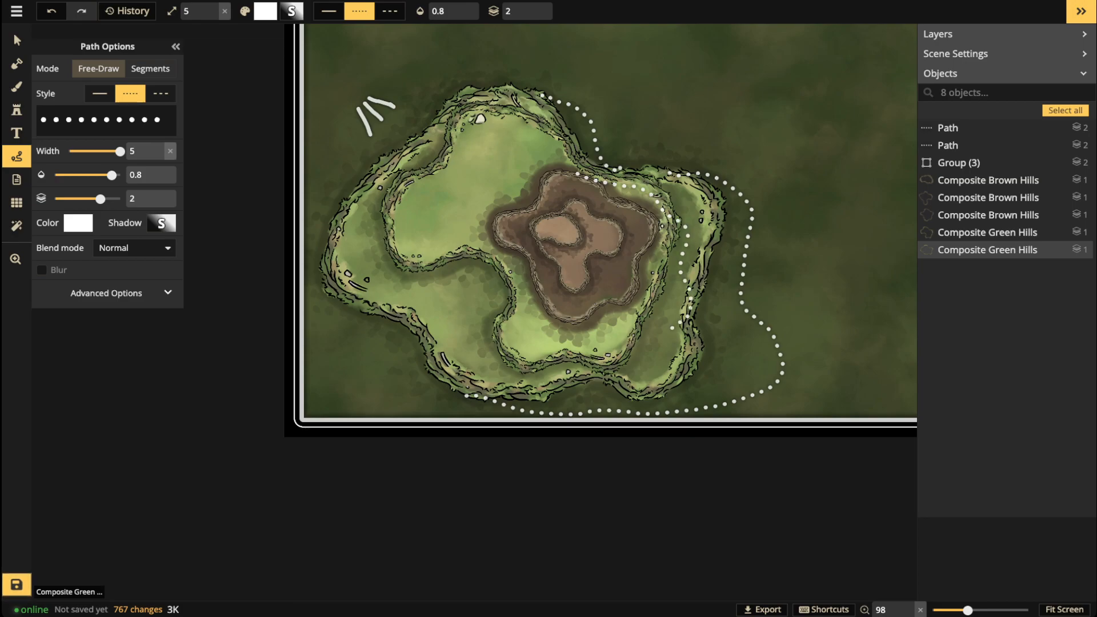
drag(672, 327, 571, 329)
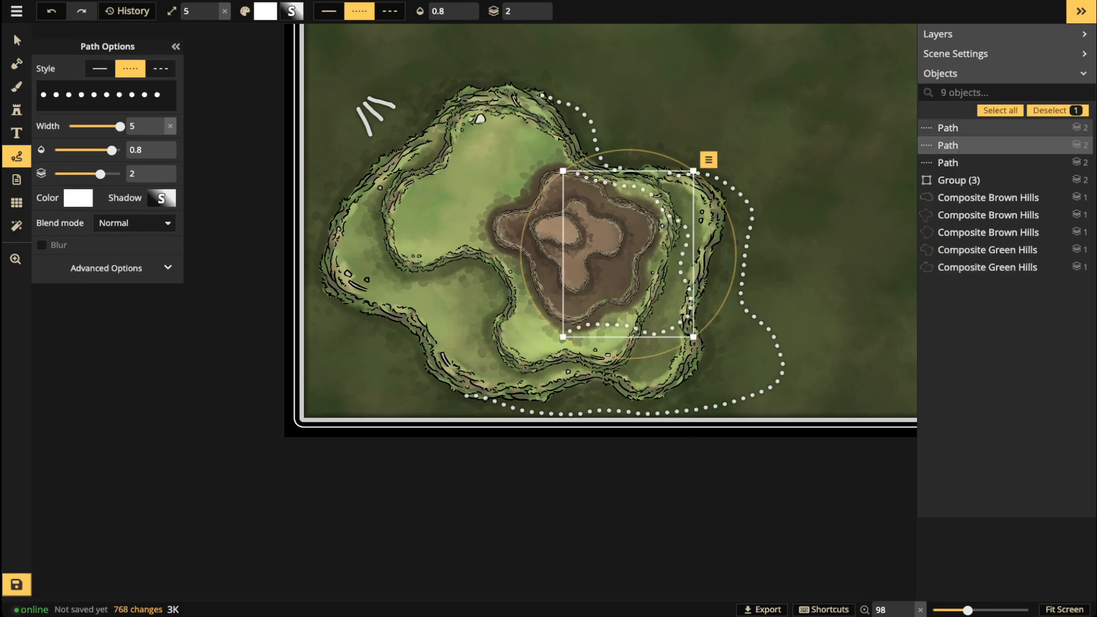
key(Escape)
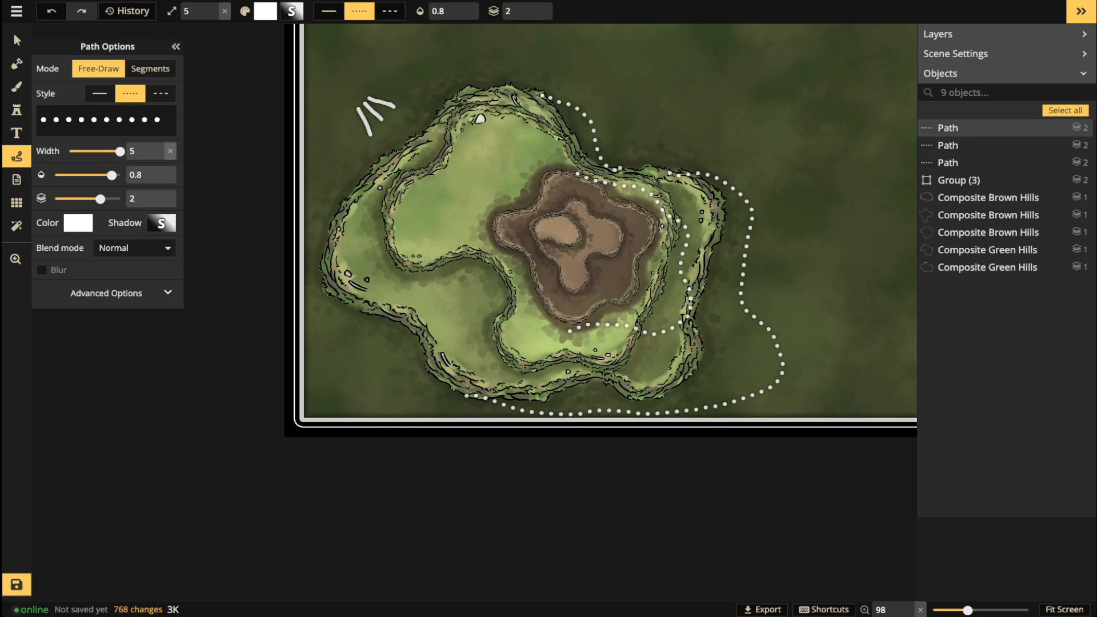
Step: Draw two dotted white shadow outlines along the inner green hill's south edges, one below its west lobe and one below its southern lobe
drag(420, 271, 497, 282)
key(Escape)
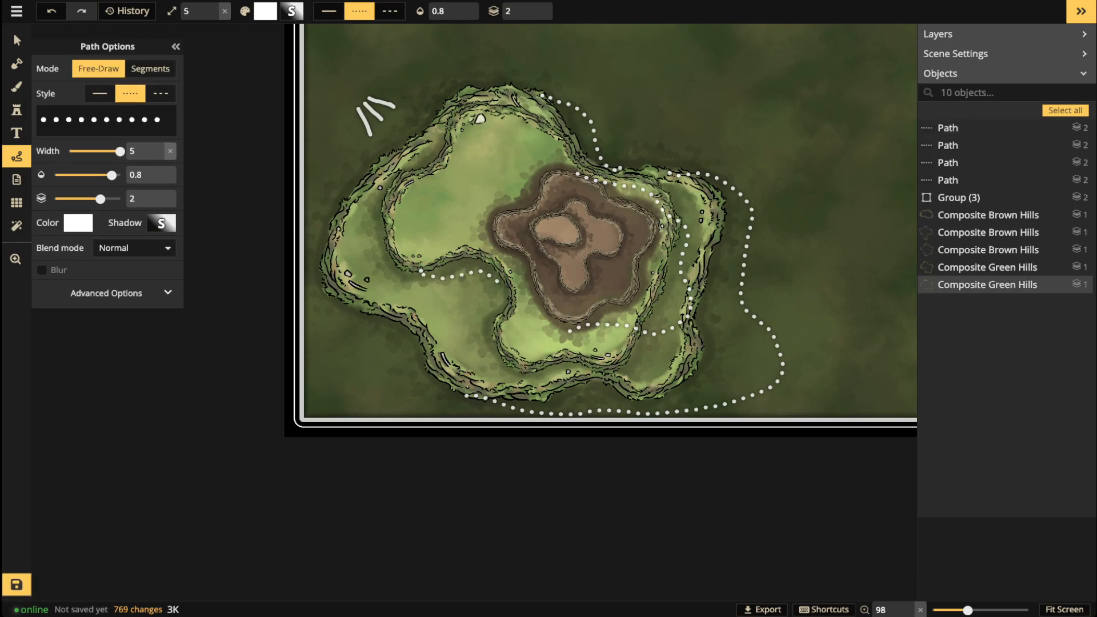
drag(521, 370, 670, 376)
key(Escape)
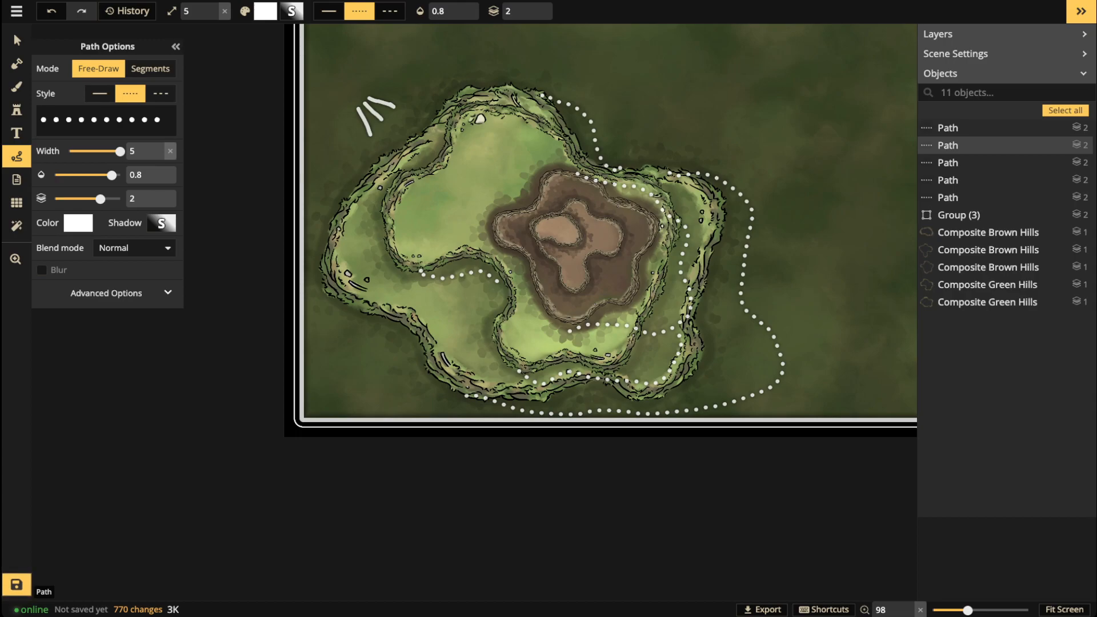
Step: Paint light tan highlights along the northwest-facing inner edges of the brown hills with the size 4 brush at 0.32 opacity
scroll(468, 211, up, 5)
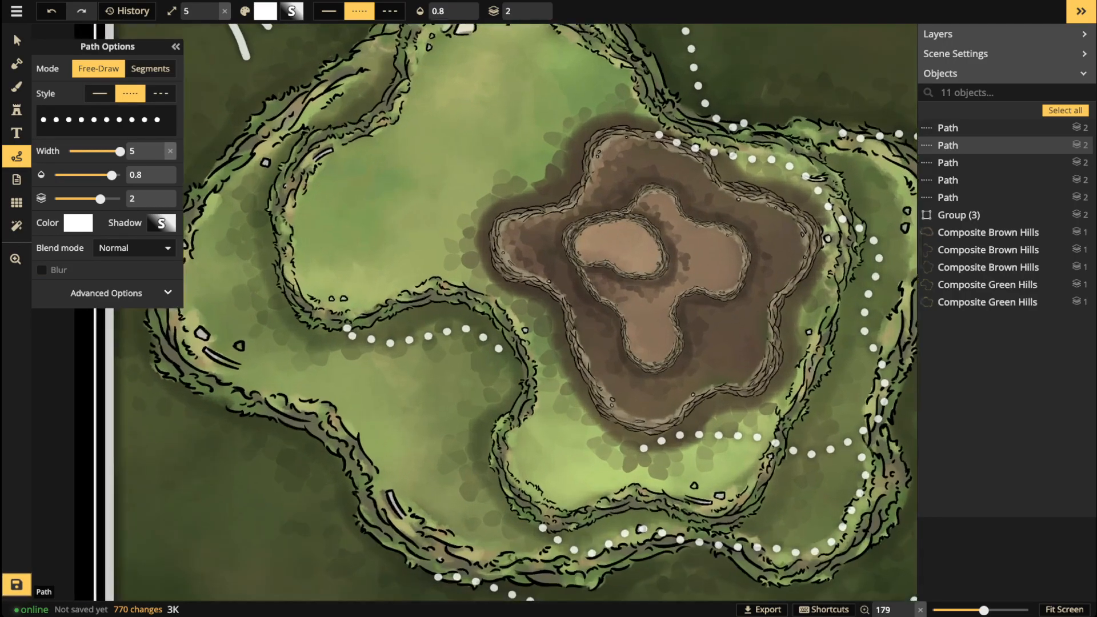
scroll(532, 220, up, 2)
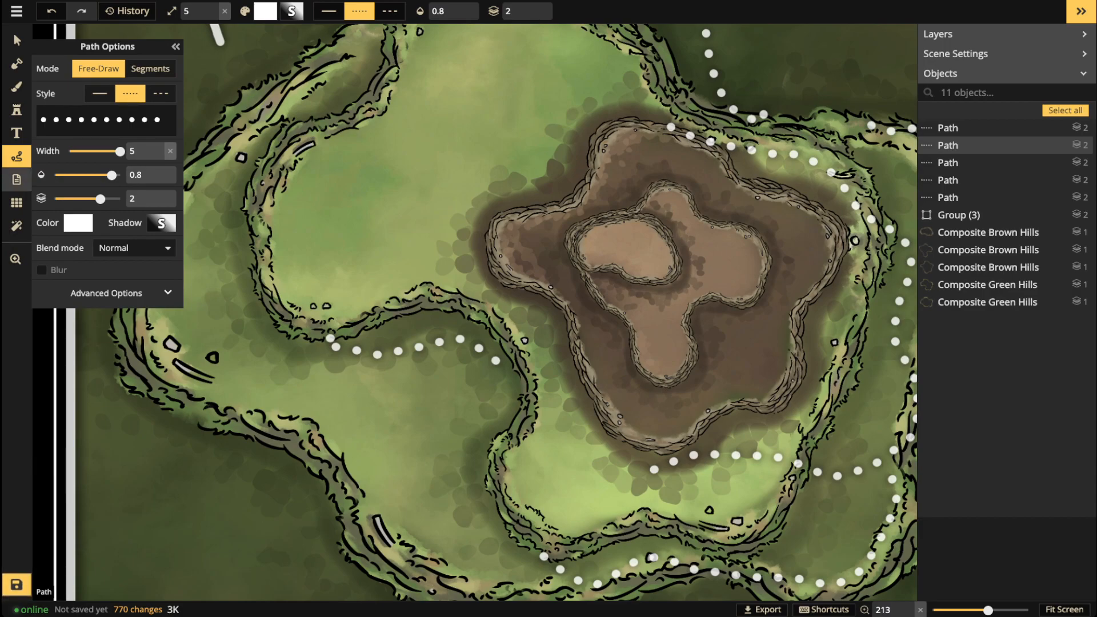
click(17, 86)
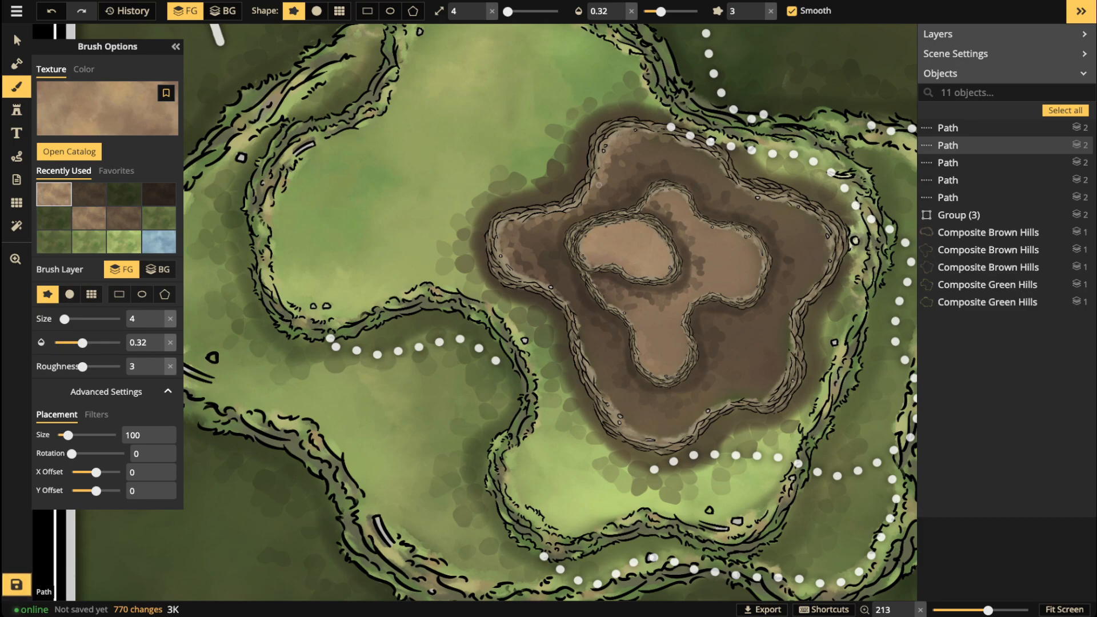
mouse_move(585, 201)
mouse_down()
mouse_move(509, 238)
mouse_move(515, 257)
mouse_up()
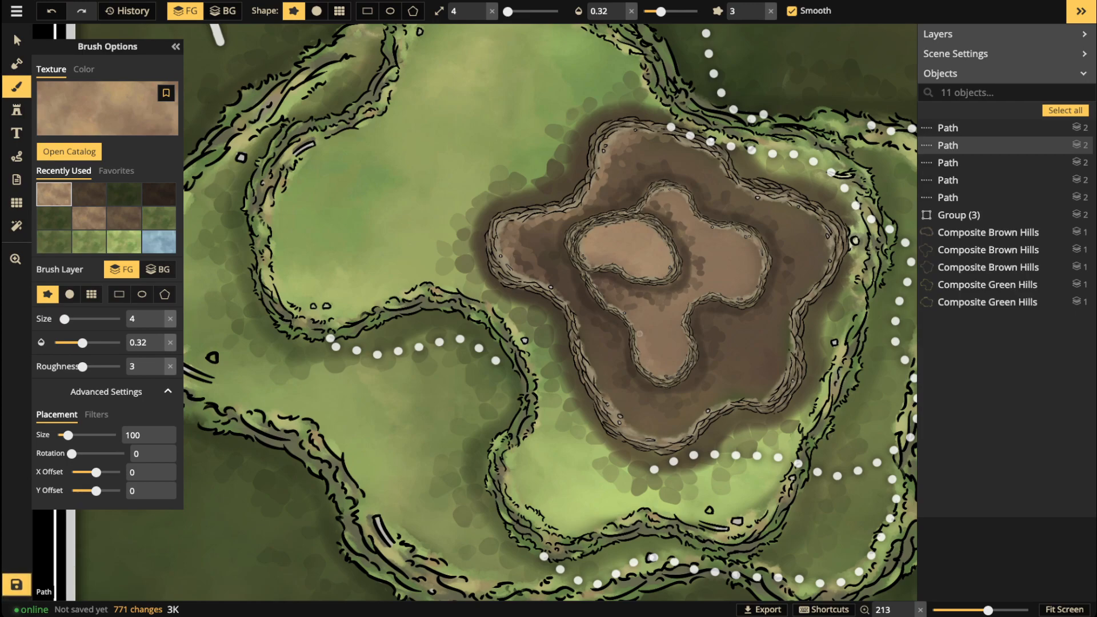
click(639, 346)
Step: Set the tan texture's brightness to 183 and paint a highlight on the northwest edge of the topmost brown hill
click(96, 414)
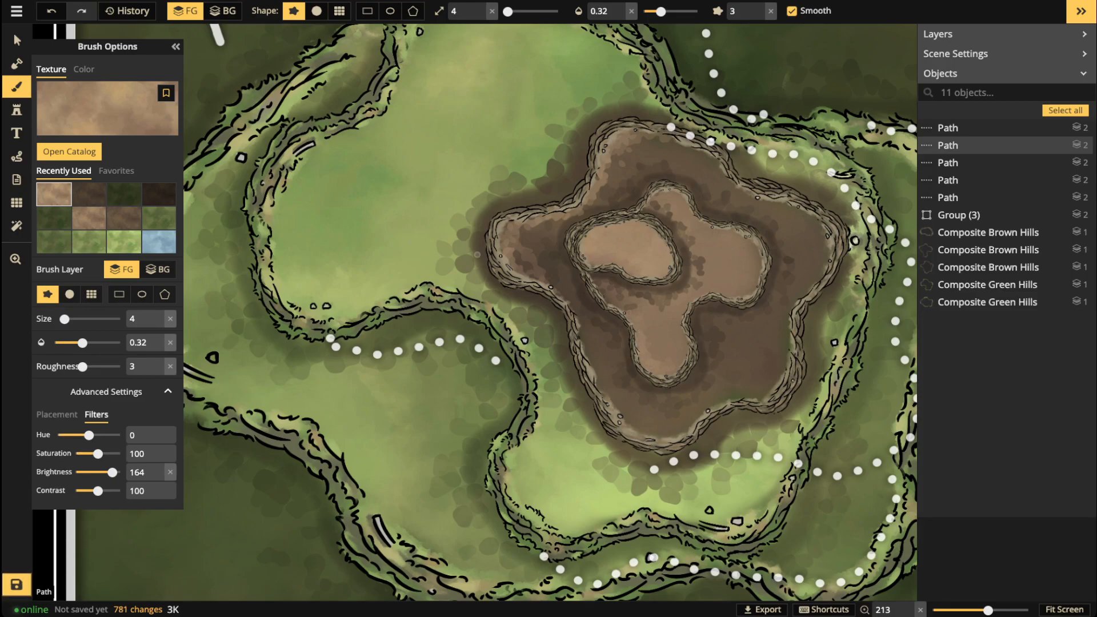
drag(113, 472, 117, 472)
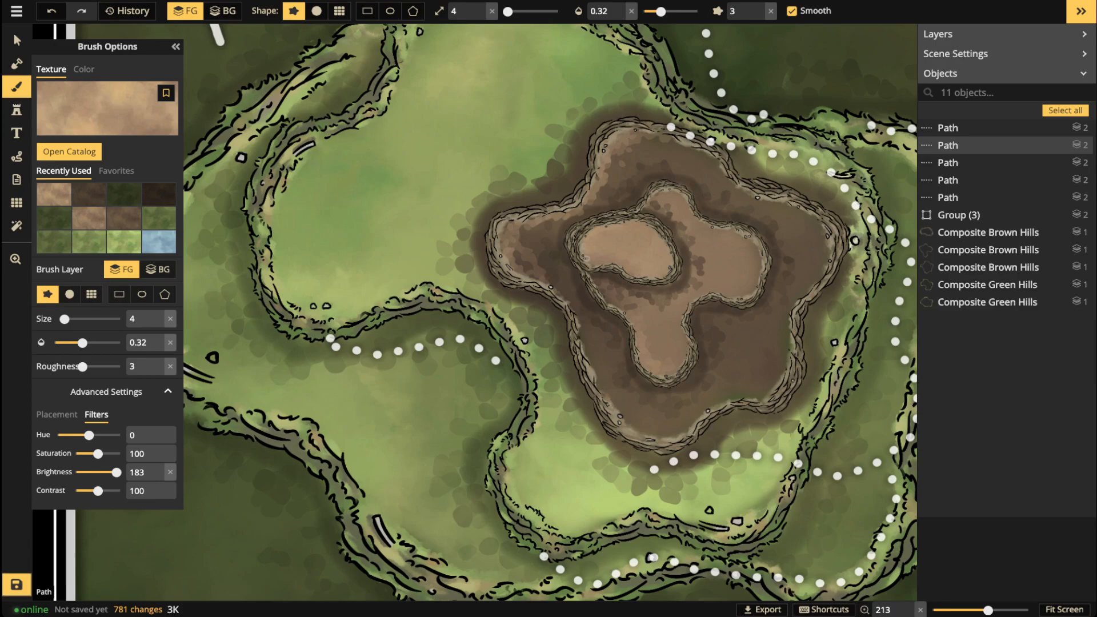
drag(616, 227, 605, 232)
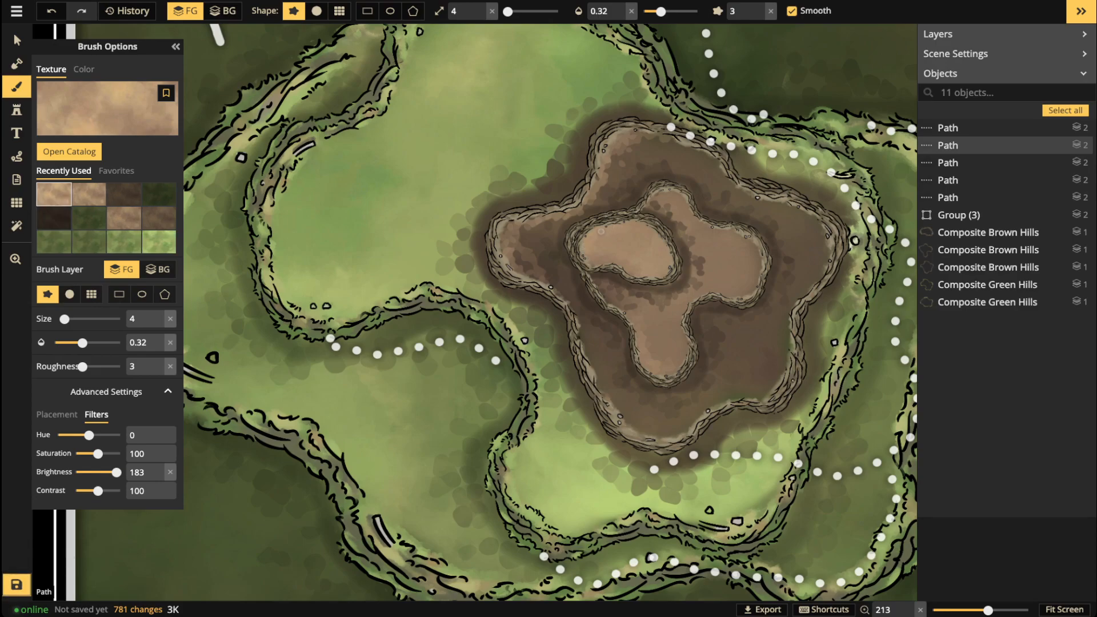
Step: Set the tan texture's brightness to 200 and paint stronger highlights along the northwest-facing edges of all the brown hills
drag(116, 472, 120, 472)
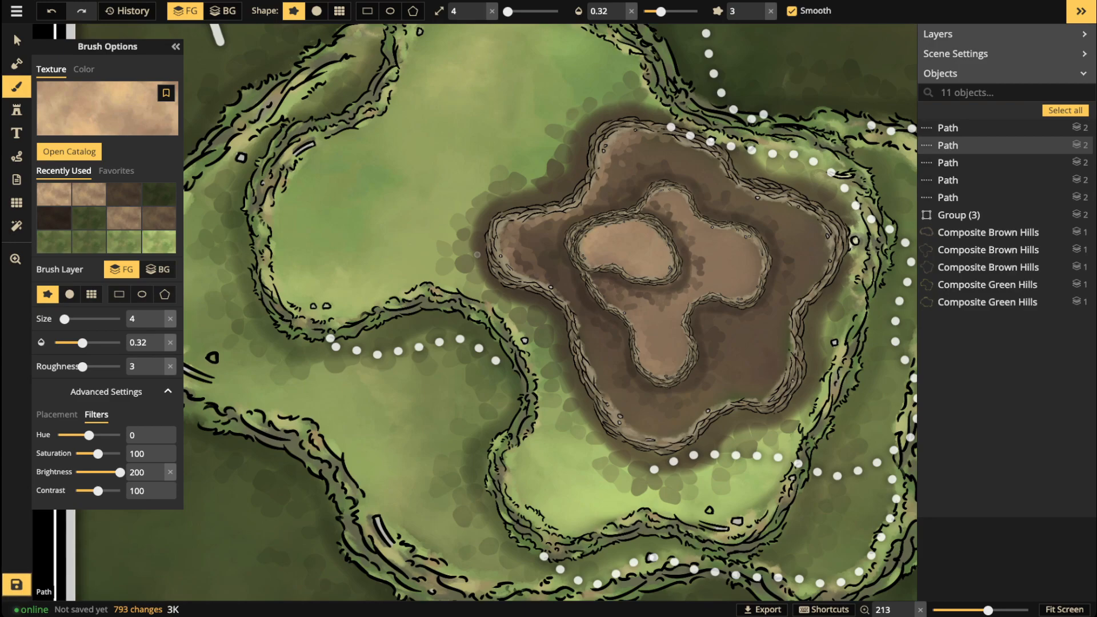
key(space)
drag(260, 310, 269, 437)
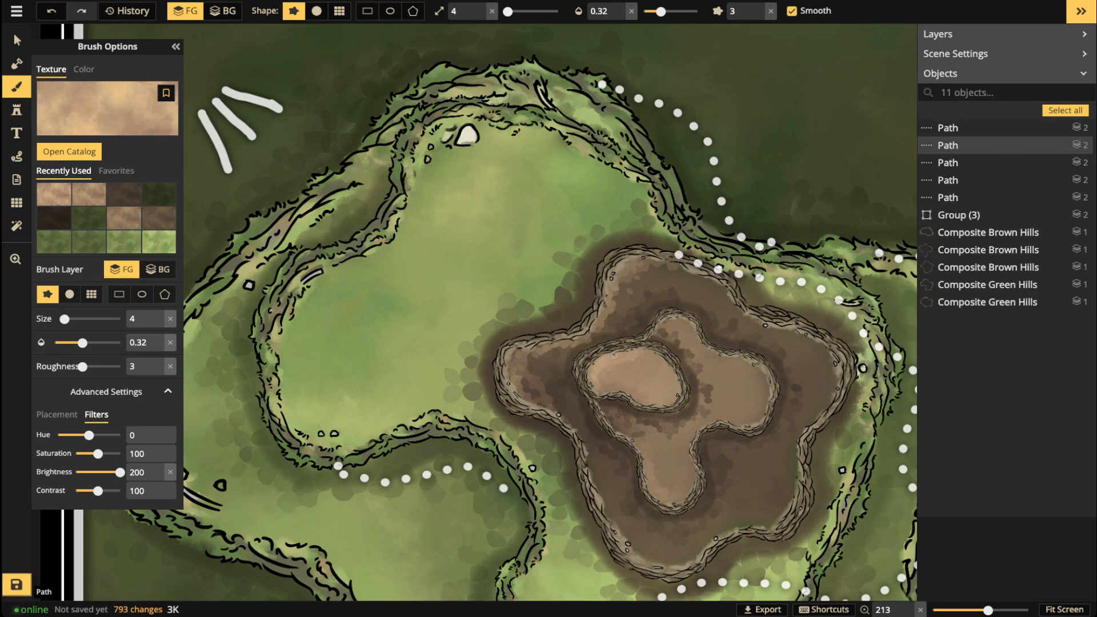
click(606, 372)
drag(610, 374, 620, 366)
drag(539, 350, 515, 368)
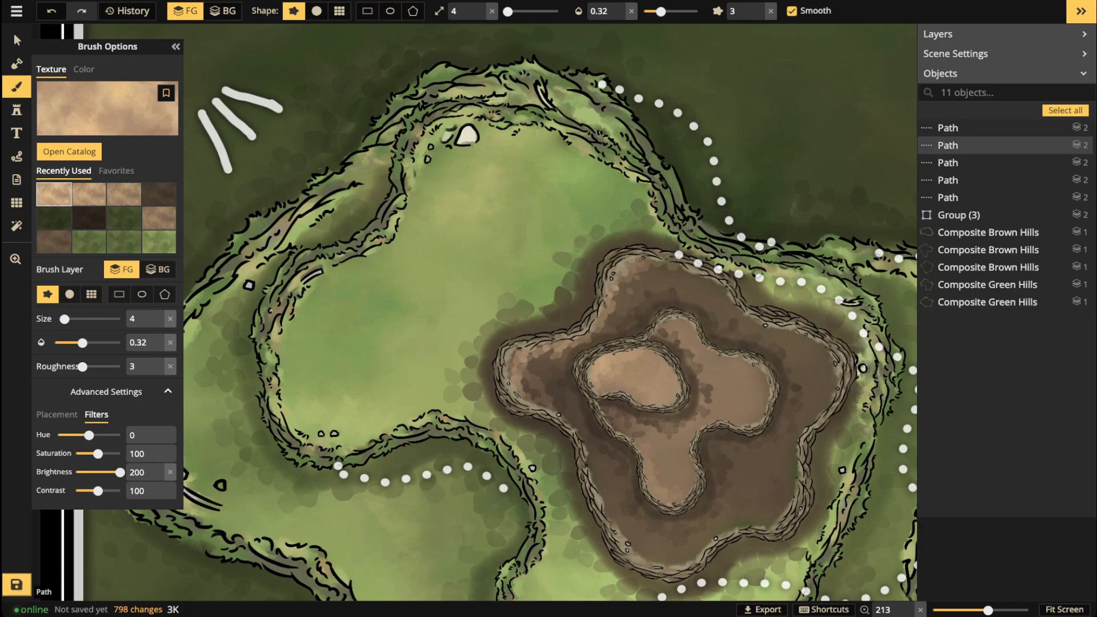
drag(607, 508, 580, 425)
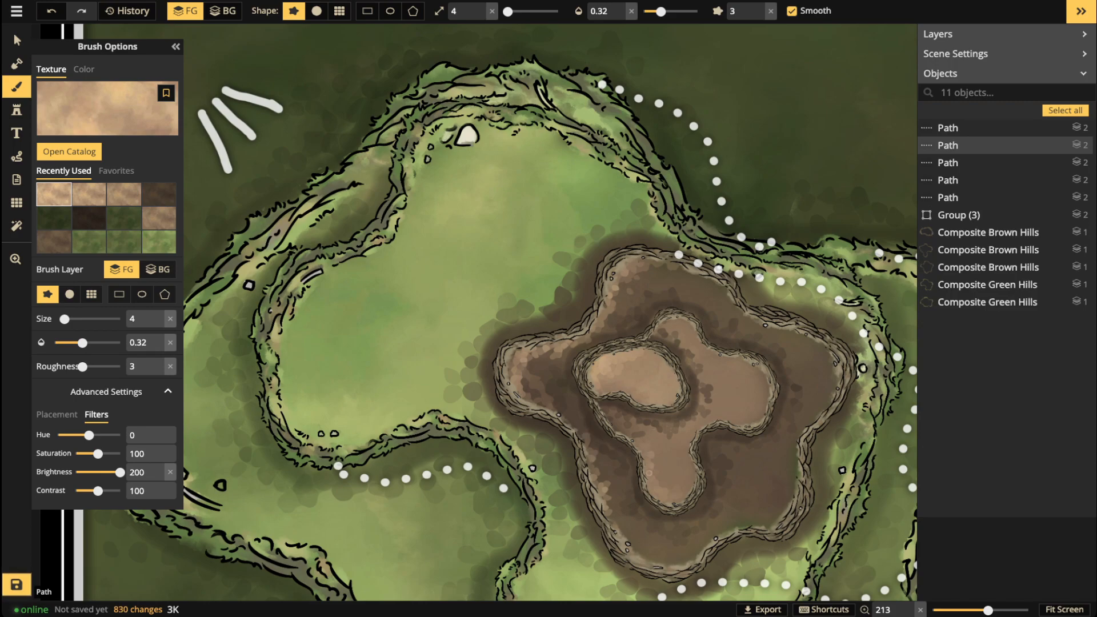
mouse_move(665, 326)
mouse_down()
mouse_move(678, 322)
mouse_move(663, 330)
mouse_move(676, 306)
mouse_up()
mouse_move(534, 367)
mouse_down()
mouse_move(535, 386)
mouse_move(544, 384)
mouse_up()
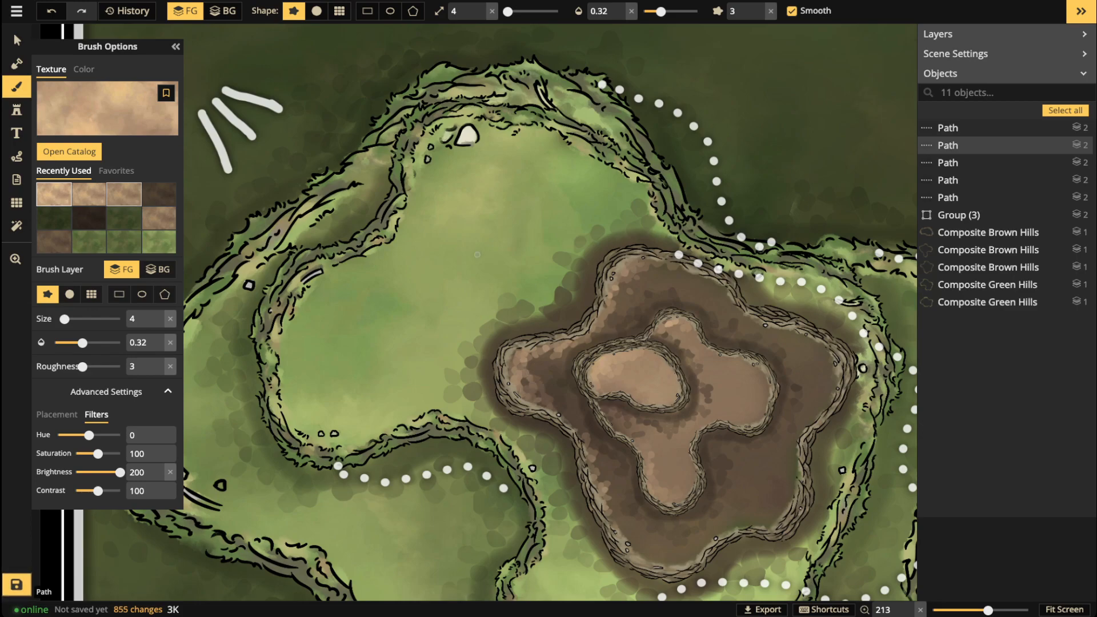
Step: Switch the brush to the recently used light green grass texture and set its brightness to 129
click(158, 242)
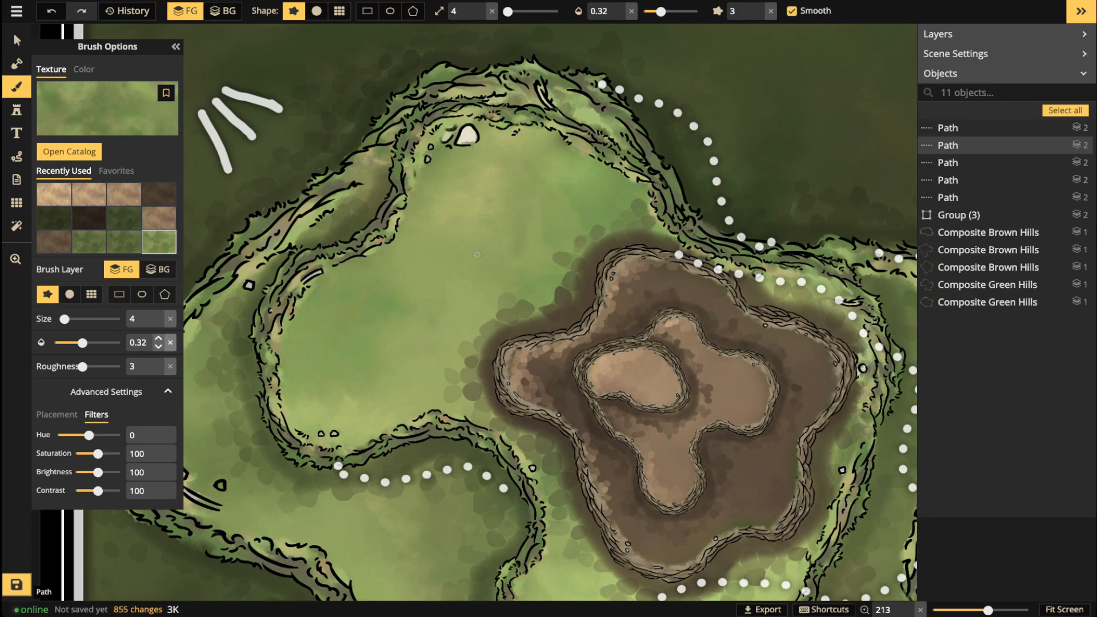
drag(98, 472, 104, 472)
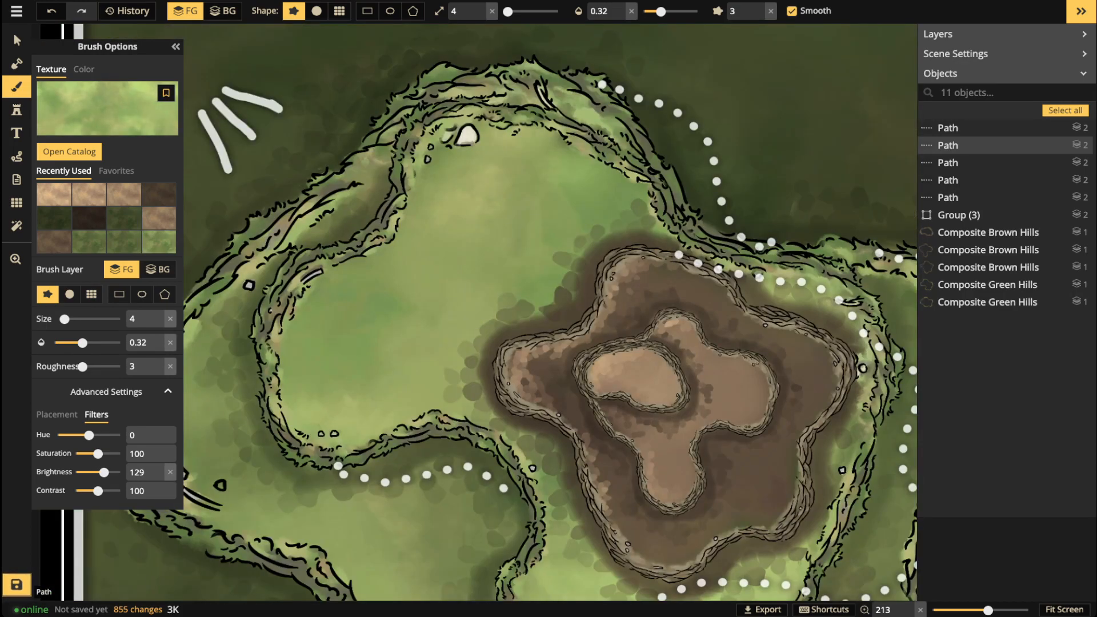
Step: Raise the green brush texture's brightness to 161 and paint highlights along the upper green plateau's left inner edge
click(421, 201)
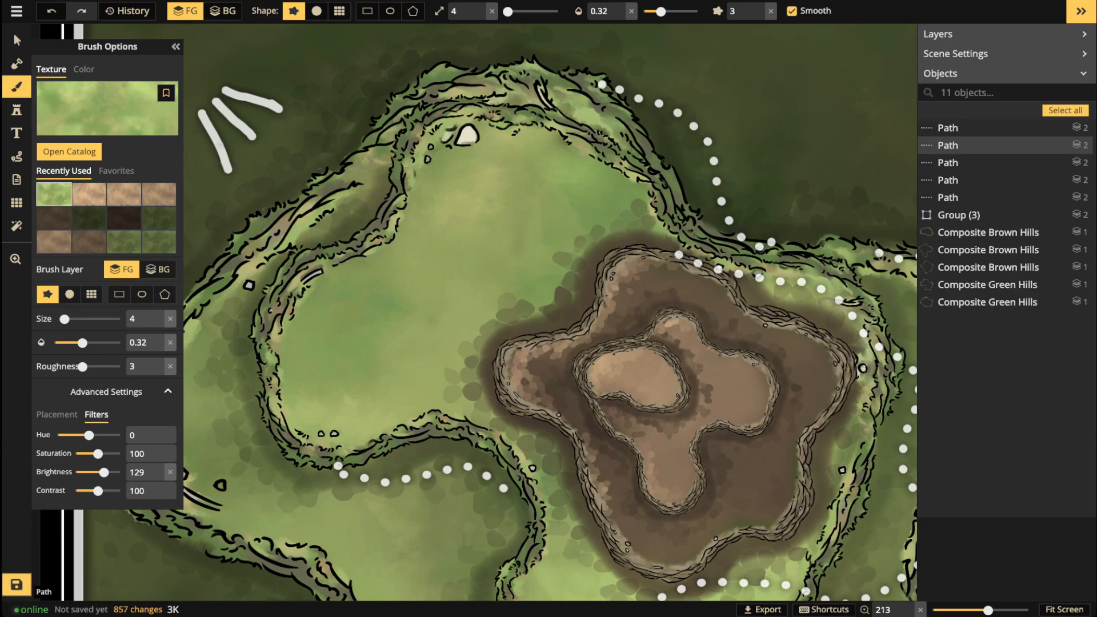
drag(104, 472, 111, 472)
mouse_move(459, 133)
mouse_down()
mouse_move(407, 215)
mouse_move(337, 277)
mouse_move(288, 360)
mouse_move(291, 405)
mouse_up()
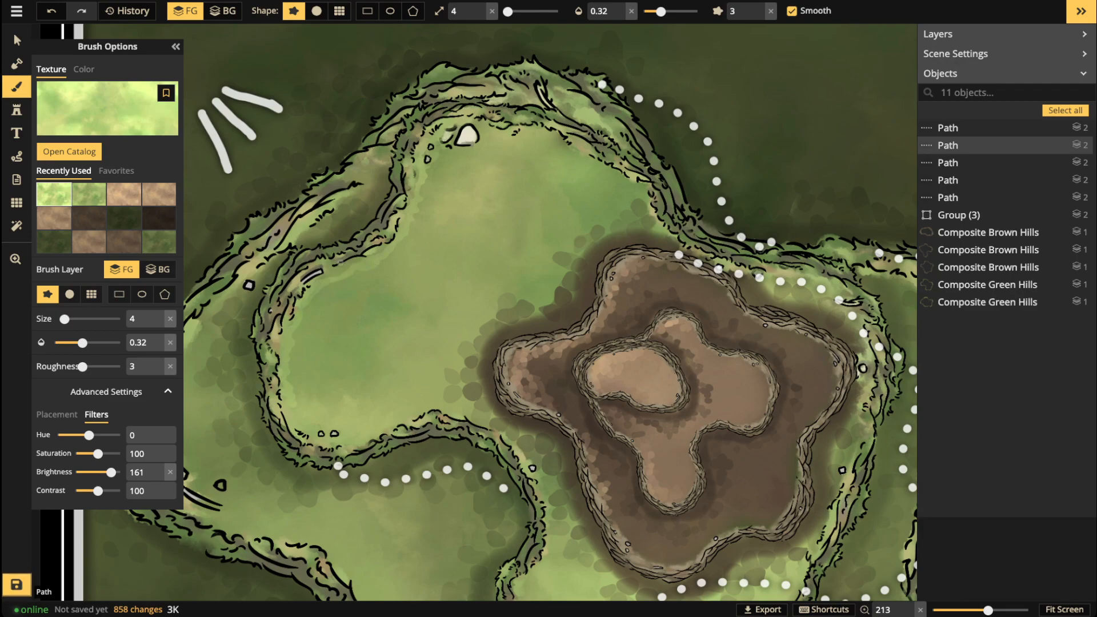
mouse_move(492, 136)
mouse_down()
mouse_move(432, 171)
mouse_move(419, 241)
mouse_move(379, 270)
mouse_move(405, 271)
mouse_up()
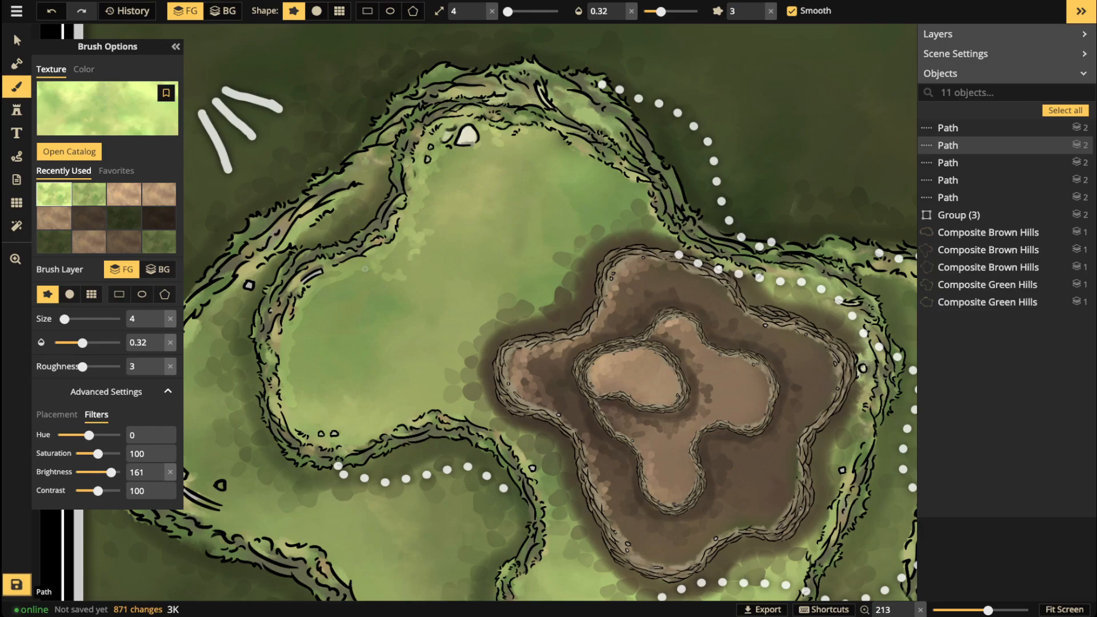
drag(299, 369, 336, 392)
mouse_move(449, 153)
mouse_down()
mouse_move(533, 132)
mouse_move(514, 136)
mouse_up()
drag(363, 435, 341, 429)
drag(366, 174, 369, 186)
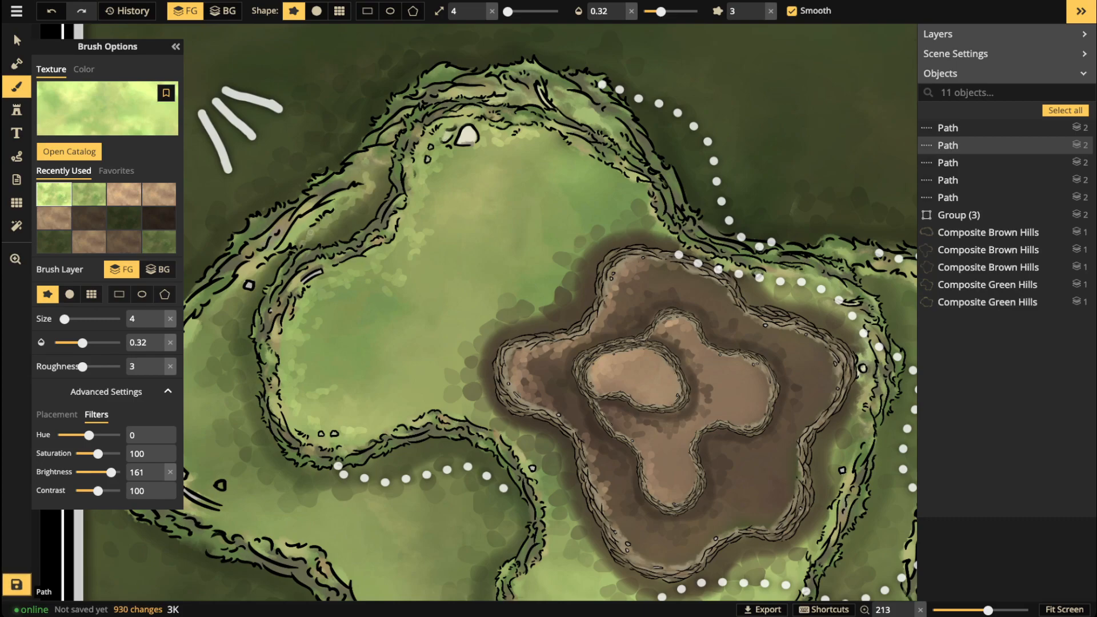
Step: Continue painting brighter green highlights along the left inner rims of the upper plateau and the lower hill ledge
mouse_move(342, 224)
mouse_down()
mouse_move(364, 194)
mouse_move(381, 225)
mouse_move(596, 92)
mouse_up()
click(465, 160)
click(456, 177)
click(434, 199)
click(418, 223)
click(411, 234)
click(393, 272)
click(394, 295)
click(402, 246)
click(406, 262)
click(414, 218)
click(407, 277)
click(401, 284)
click(404, 232)
click(420, 214)
click(432, 192)
click(446, 179)
click(450, 172)
click(461, 166)
click(471, 151)
click(491, 136)
drag(461, 157, 434, 180)
drag(488, 139, 466, 158)
mouse_move(461, 164)
mouse_down()
mouse_move(405, 303)
mouse_move(410, 316)
mouse_up()
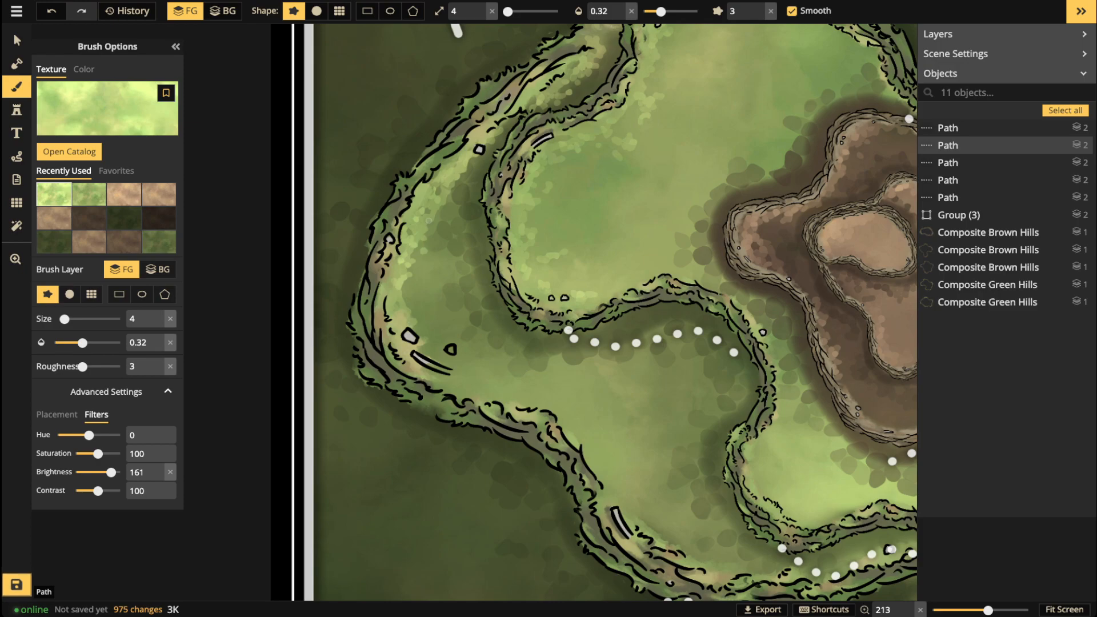
drag(480, 157, 493, 135)
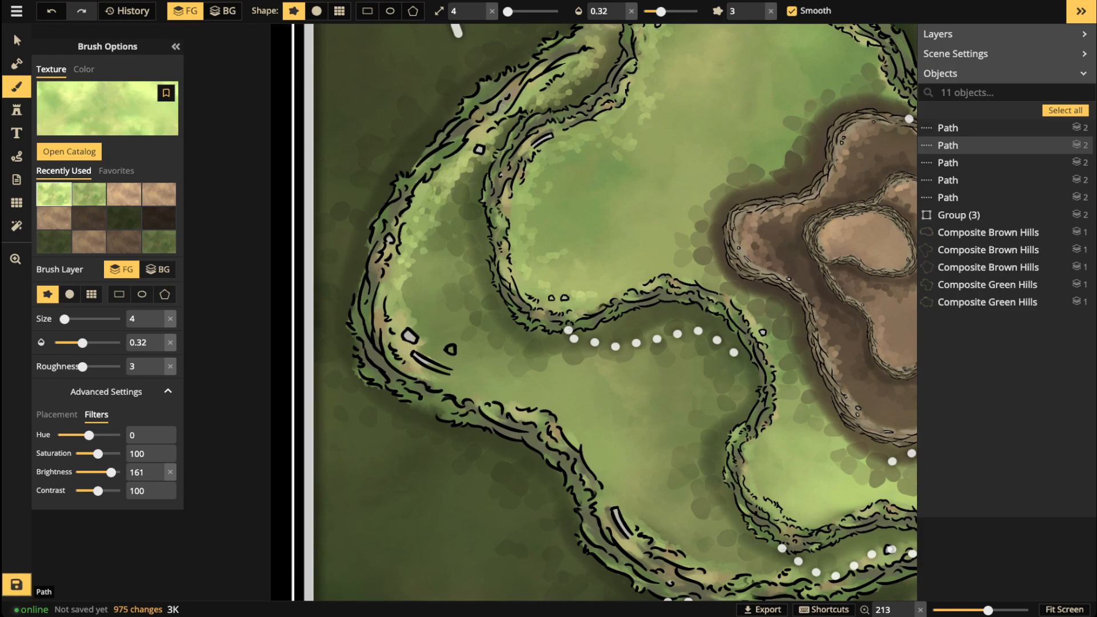
scroll(594, 311, down, 5)
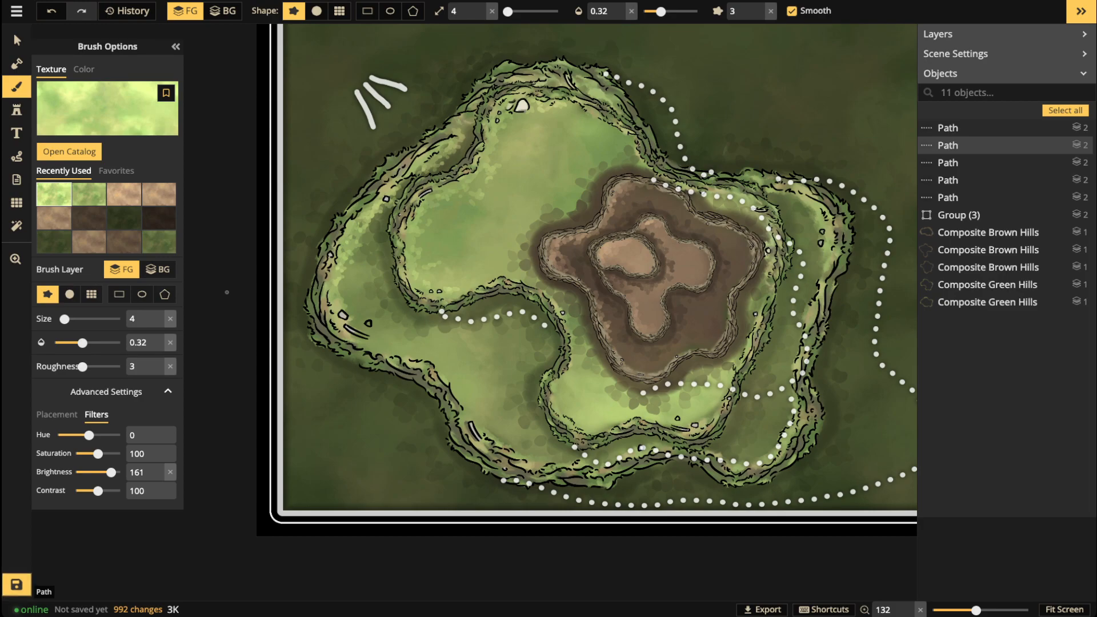
Step: Load the ten-piece curved green hill stamp set from the stamp catalog's Terrain group
key(space)
drag(594, 311, 464, 317)
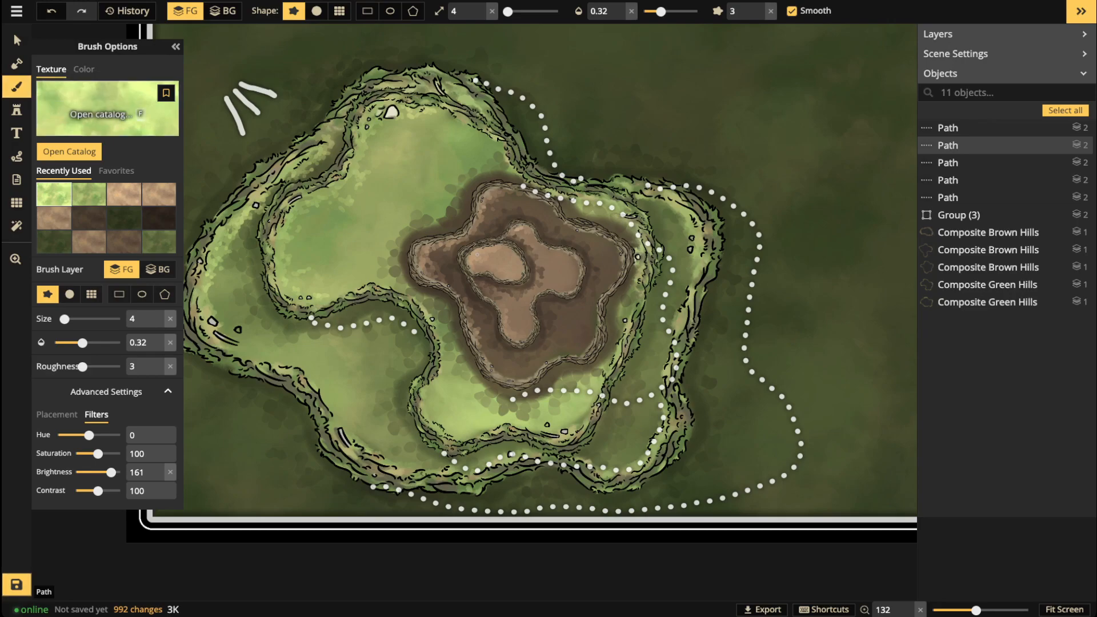
click(17, 40)
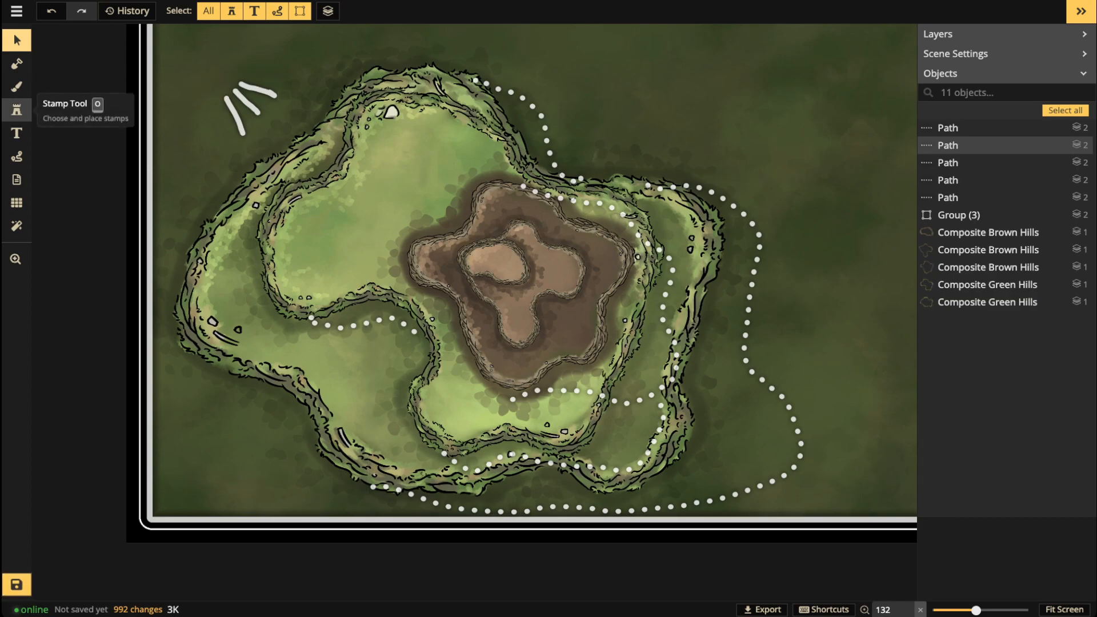
click(17, 110)
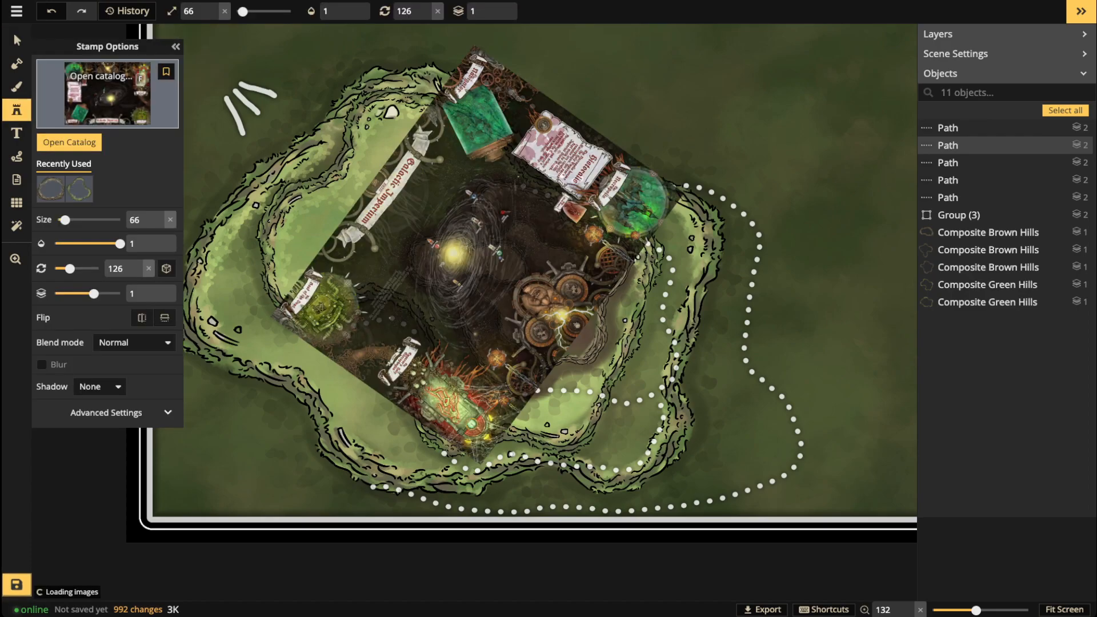
click(108, 93)
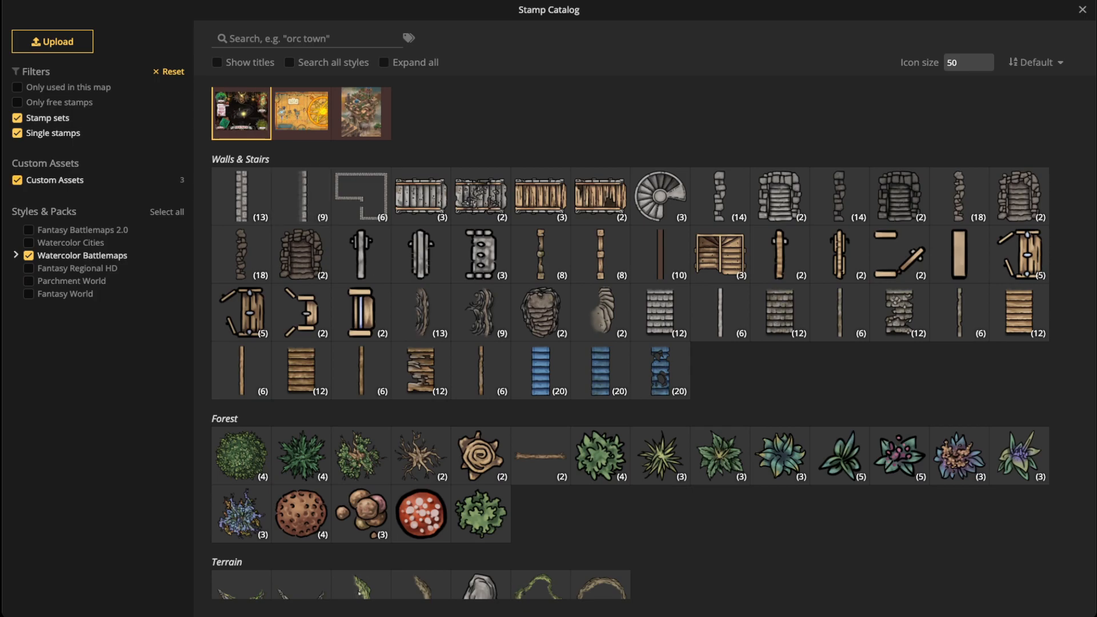
scroll(514, 343, down, 2)
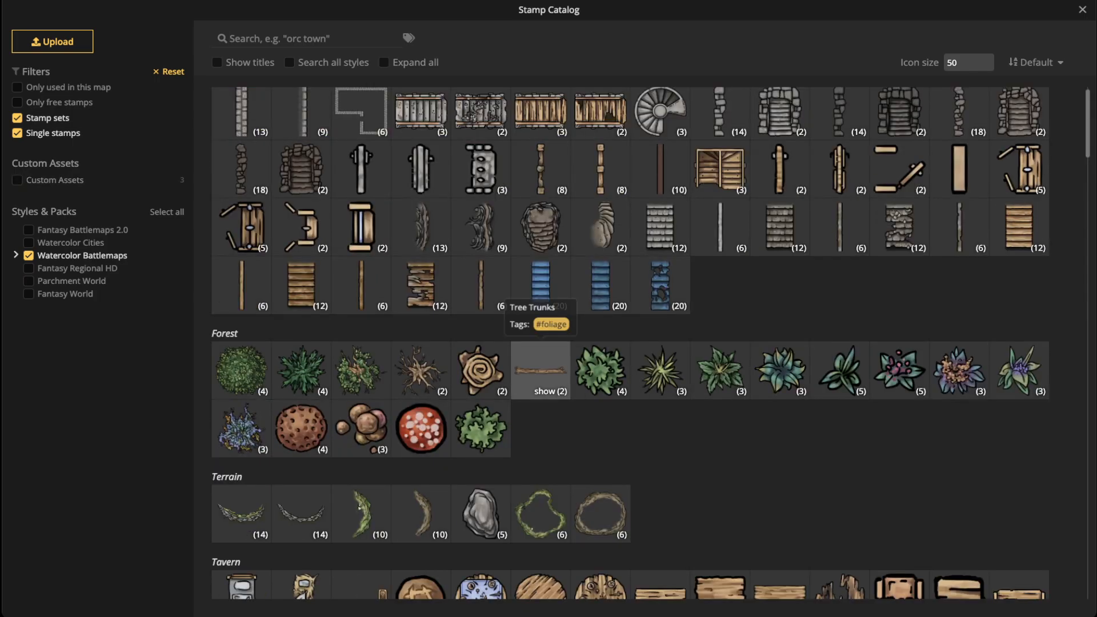
click(360, 511)
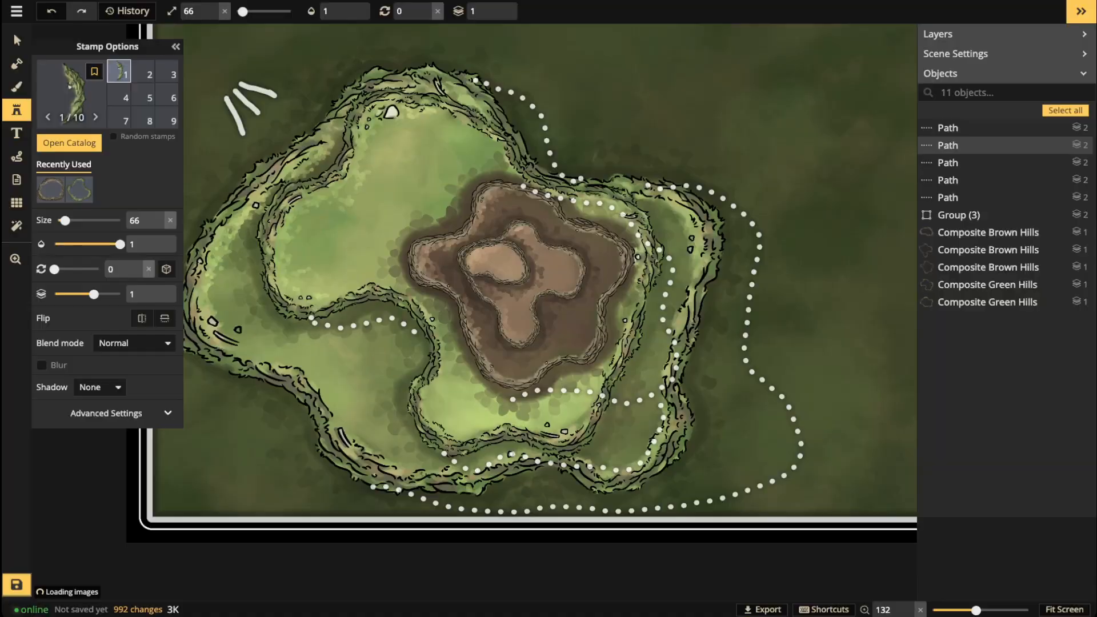
Step: Place the first green hill stamp on layer 2 over the lower hill's upper-right edge, rotated 330° and sized 86
scroll(702, 229, up, 5)
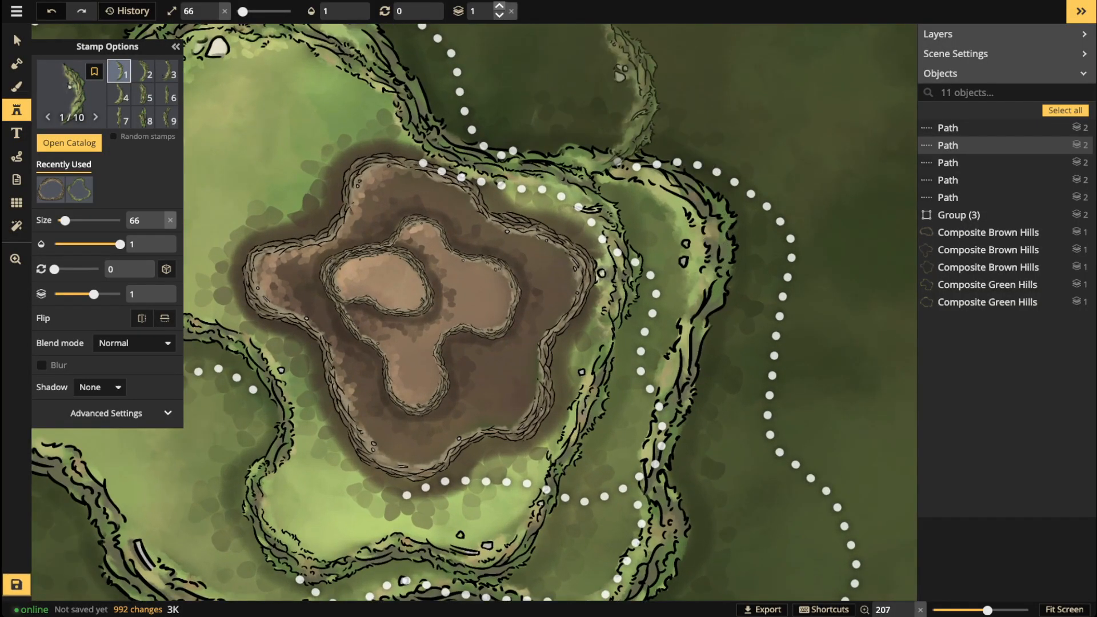
click(499, 6)
scroll(674, 183, down, 2)
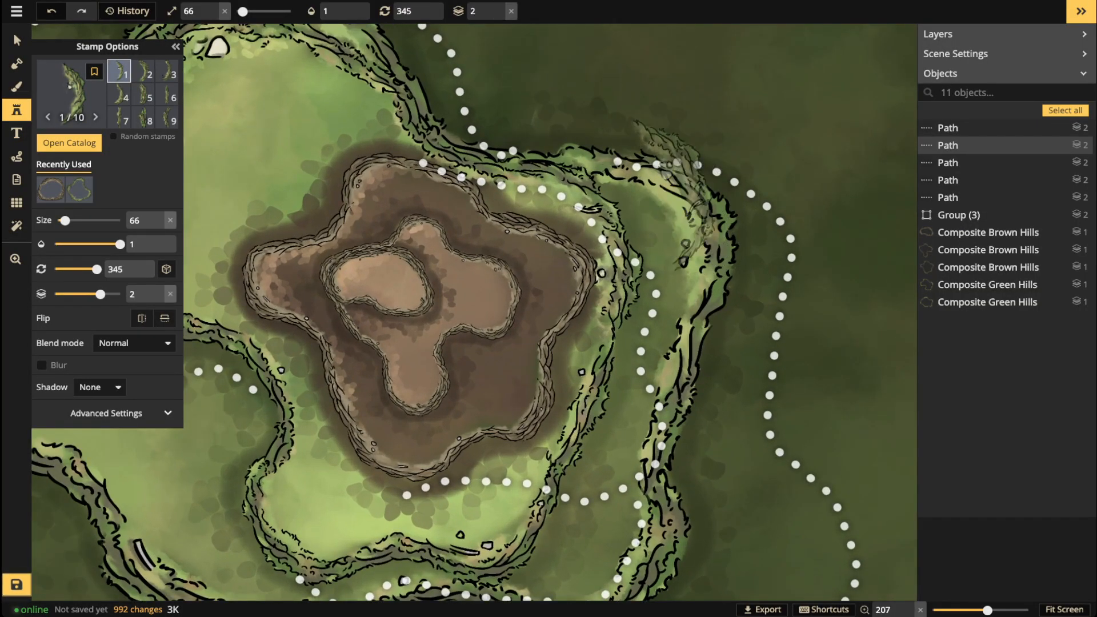
scroll(694, 231, up, 1)
click(686, 224)
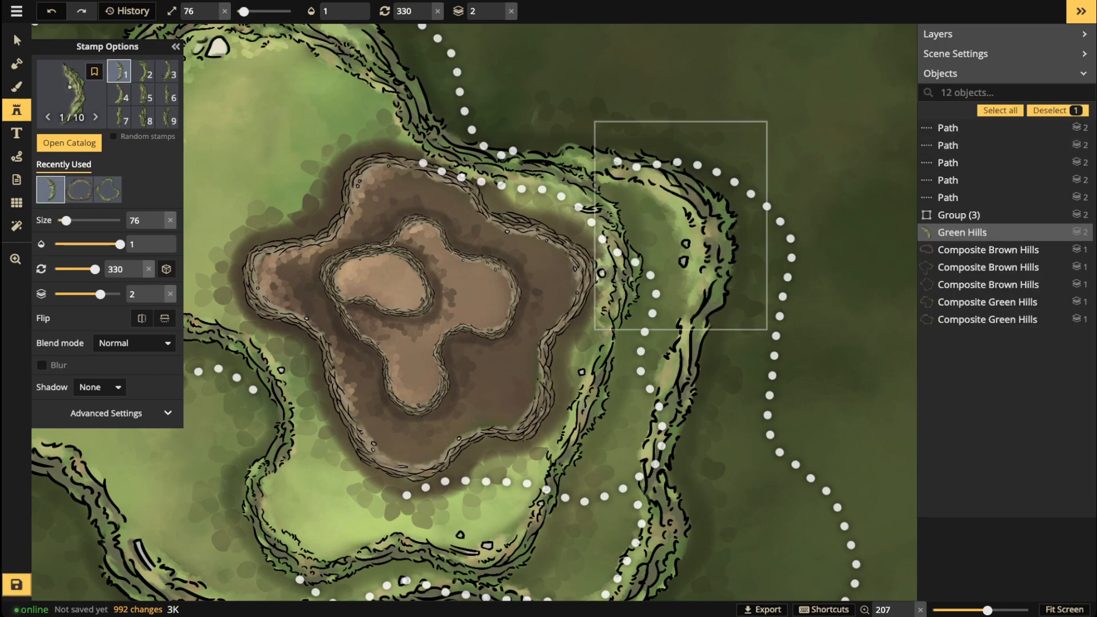
scroll(686, 224, up, 1)
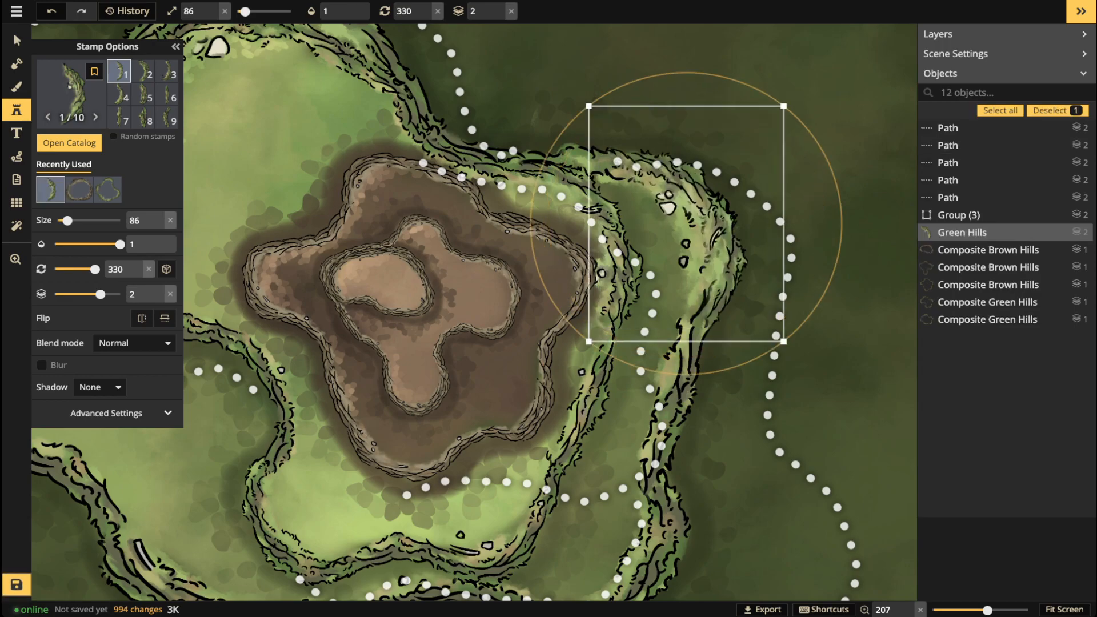
drag(685, 224, 686, 226)
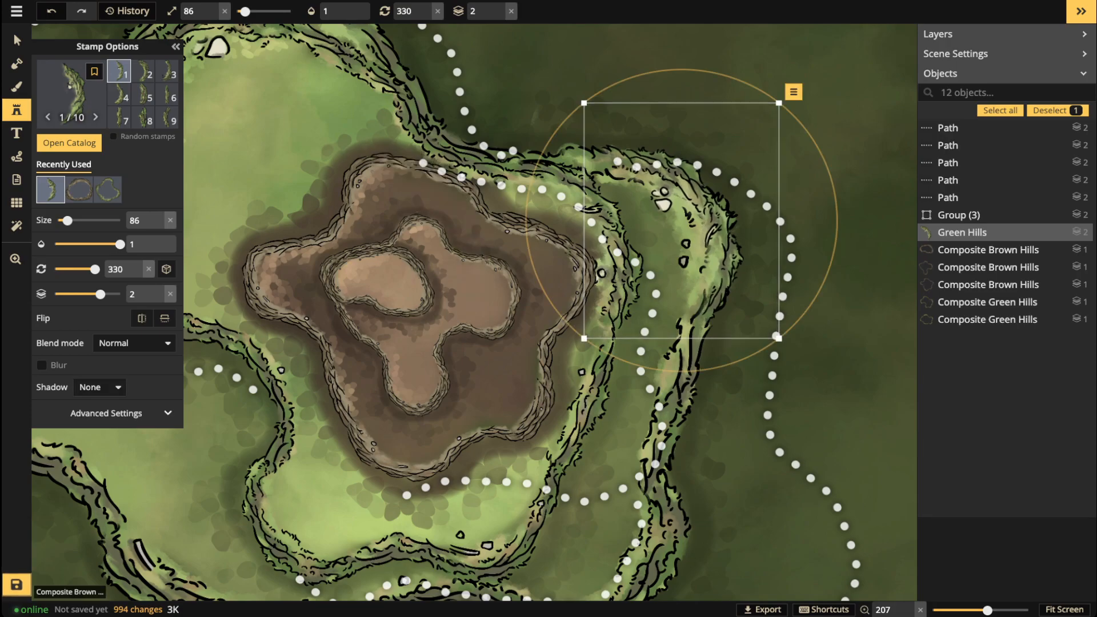
Step: Darken the placed hill stamp to brightness 45, enlarge it to size 96 and align it with the cliff edge
click(106, 413)
click(96, 436)
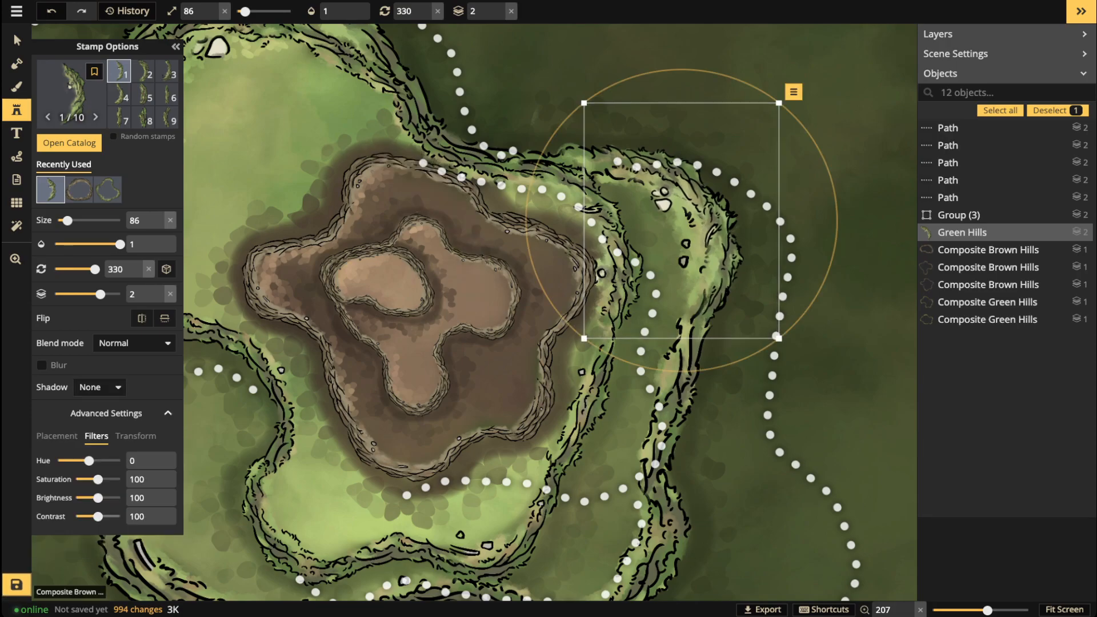
drag(97, 497, 85, 497)
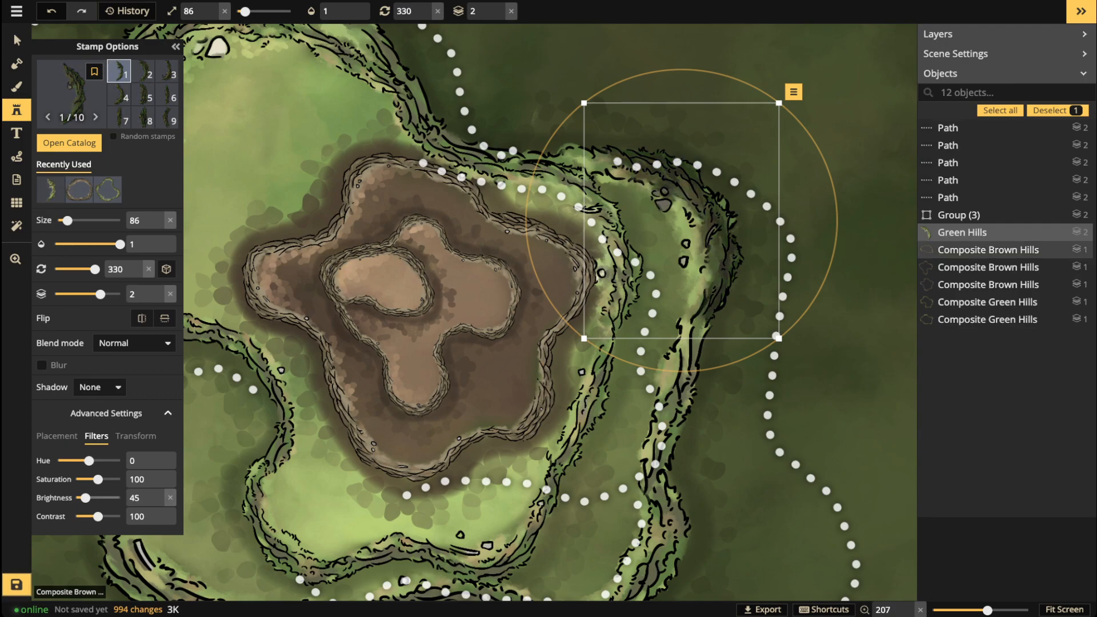
drag(681, 220, 677, 220)
drag(775, 102, 787, 89)
drag(678, 219, 676, 228)
Step: Delete the darkened green hill stamp from the hill's upper-right edge
scroll(585, 195, down, 5)
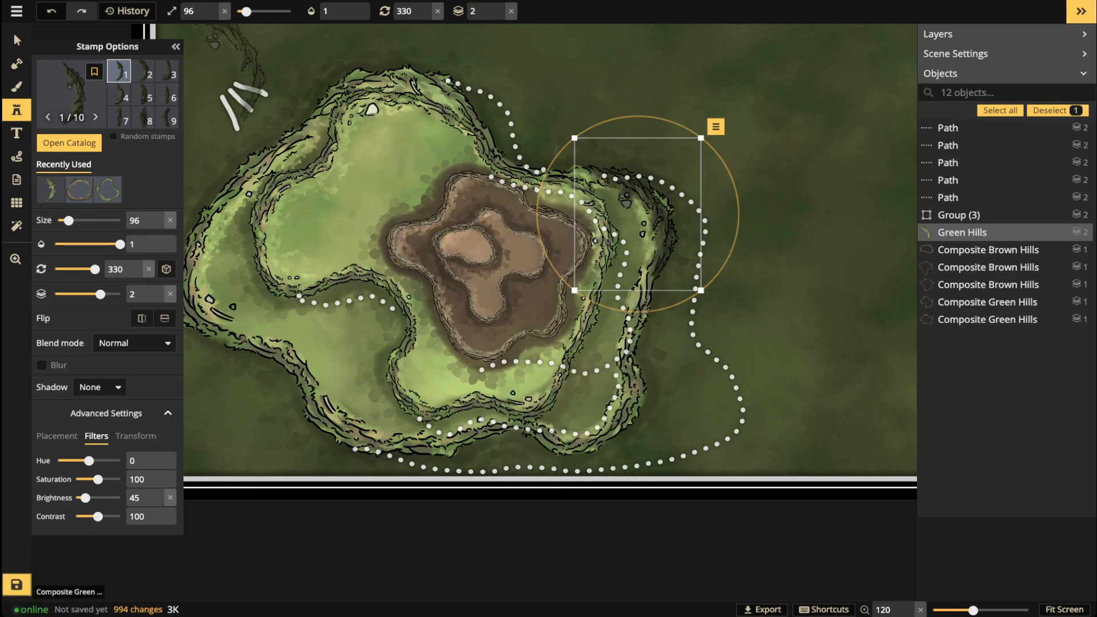
click(17, 40)
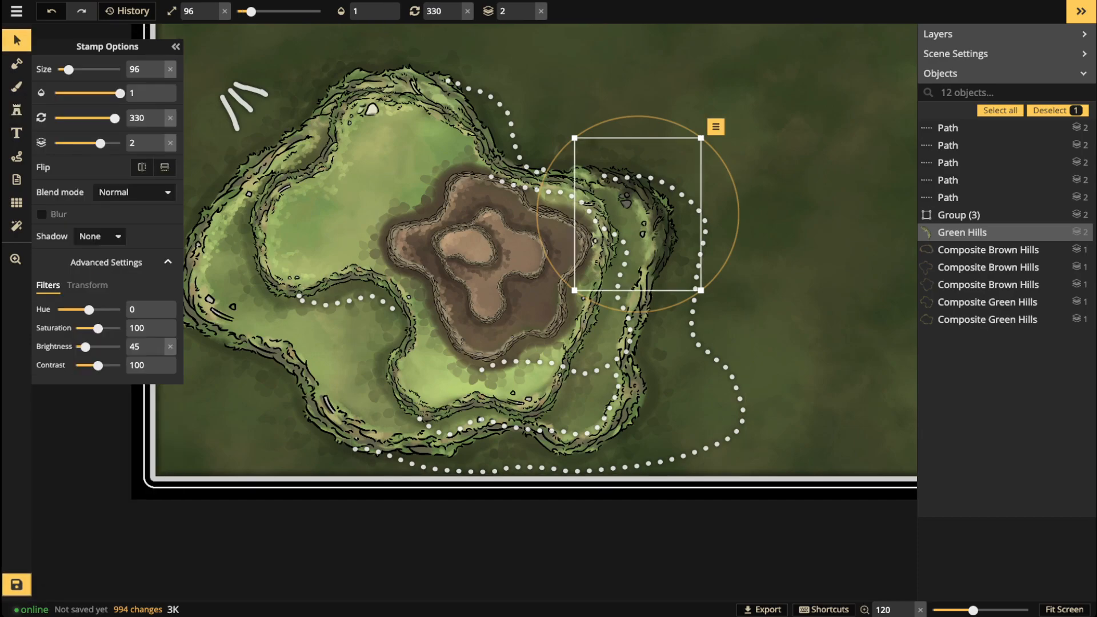
key(Delete)
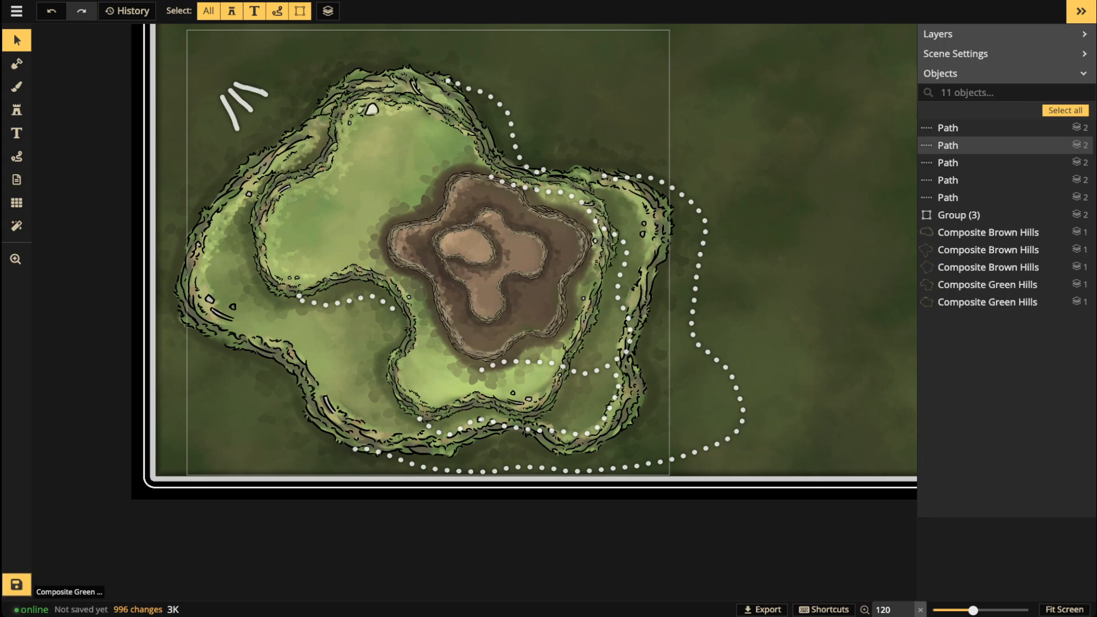
Step: Set up a free-draw path with a solid line style, full opacity and black colour
click(16, 156)
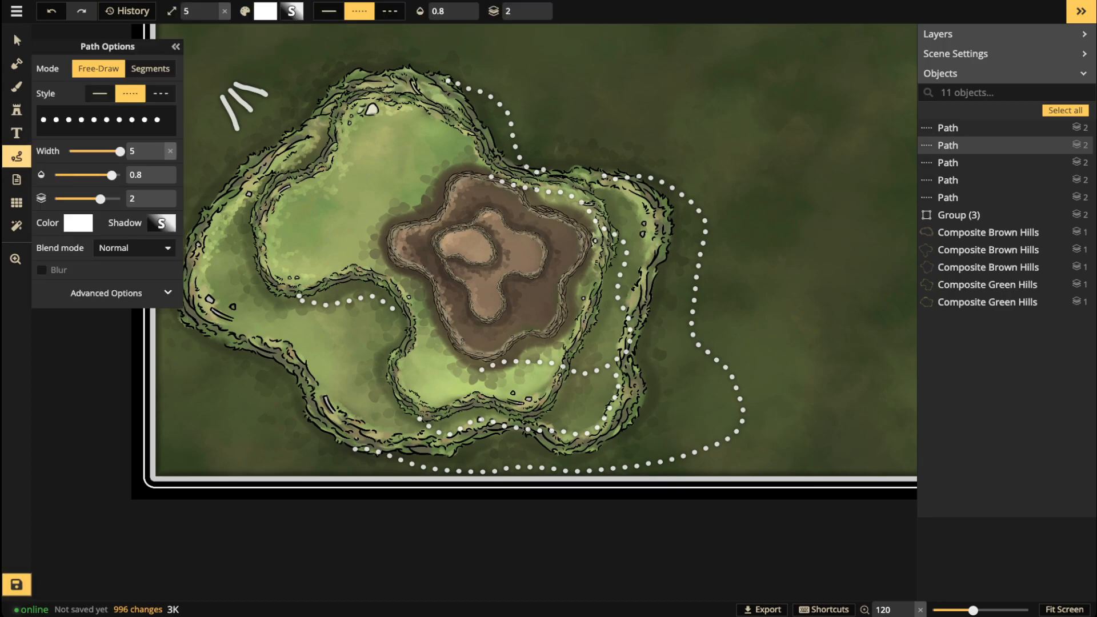
click(100, 93)
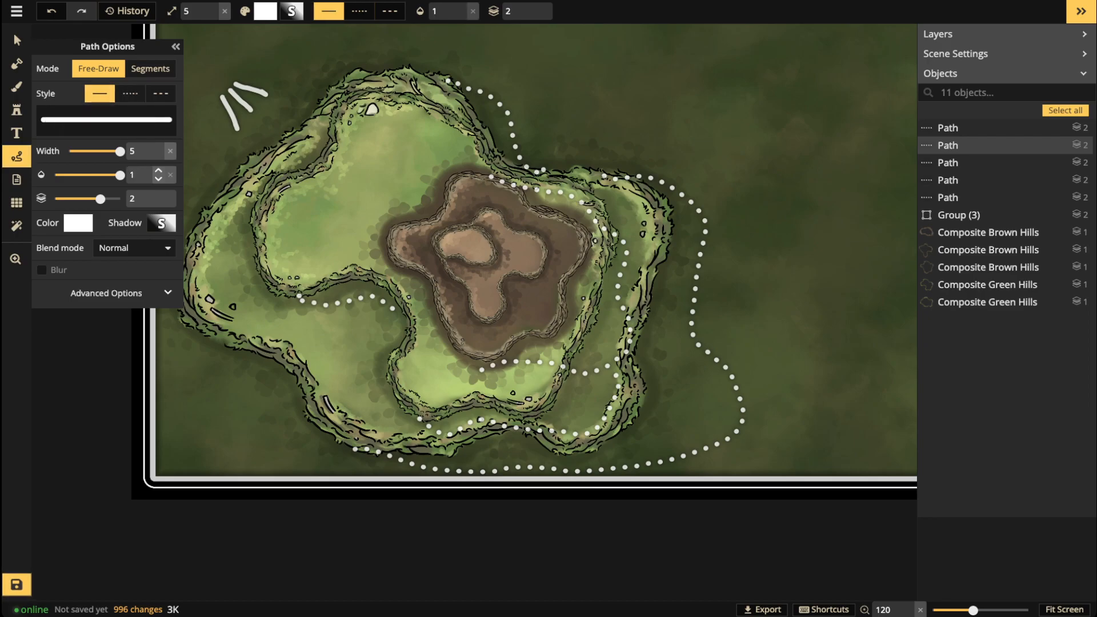
click(78, 223)
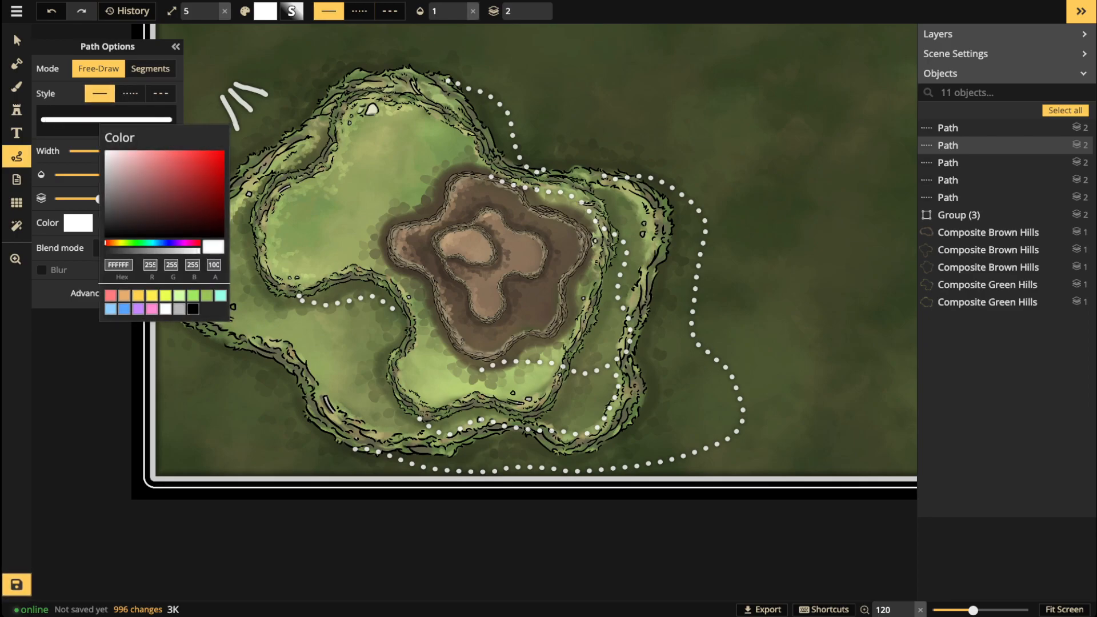
click(193, 309)
Step: Scribble a black test path on the empty ground above the hill's upper-right side and delete it
mouse_move(583, 83)
mouse_down()
mouse_move(686, 90)
mouse_move(692, 109)
mouse_move(715, 116)
mouse_up()
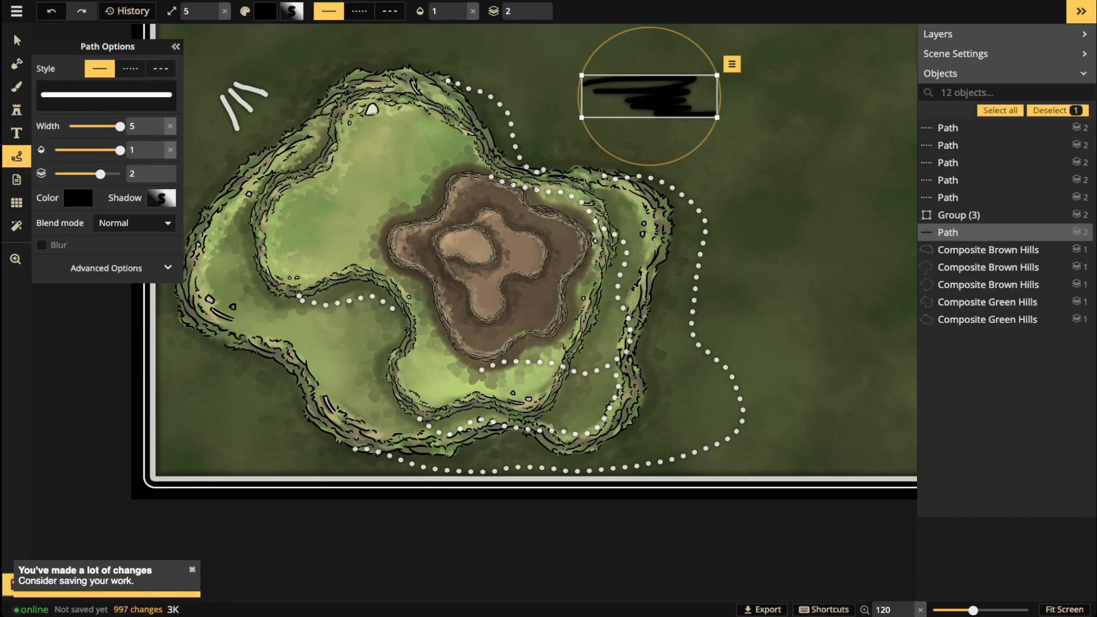
key(Delete)
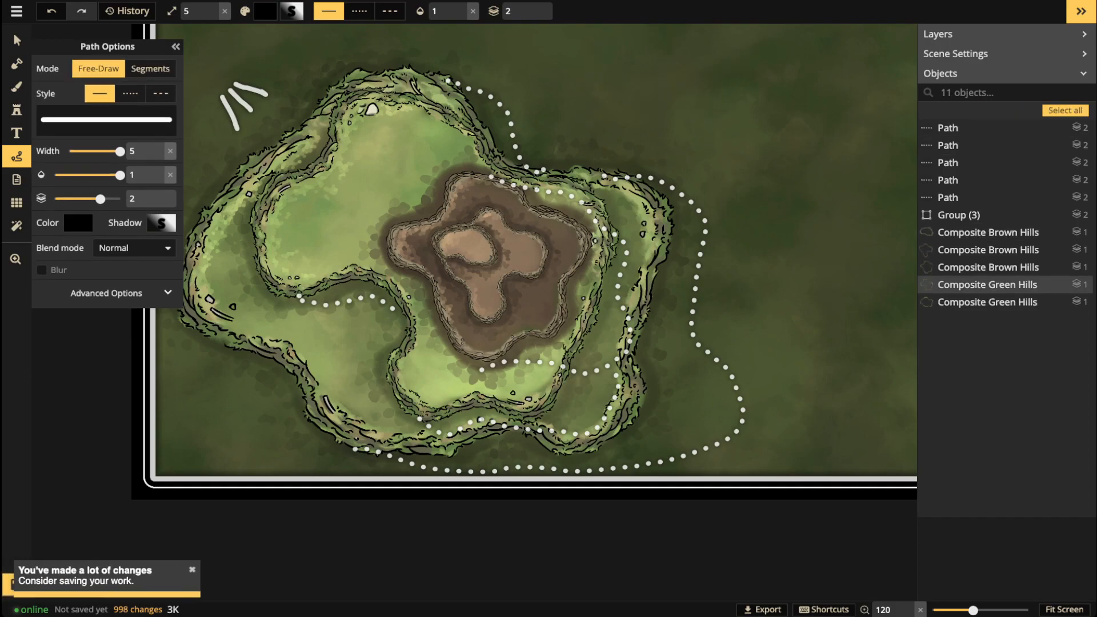
Step: Fill the area between the upper plateau's right cliff and its dotted shadow outline with one continuous black path
scroll(468, 86, up, 5)
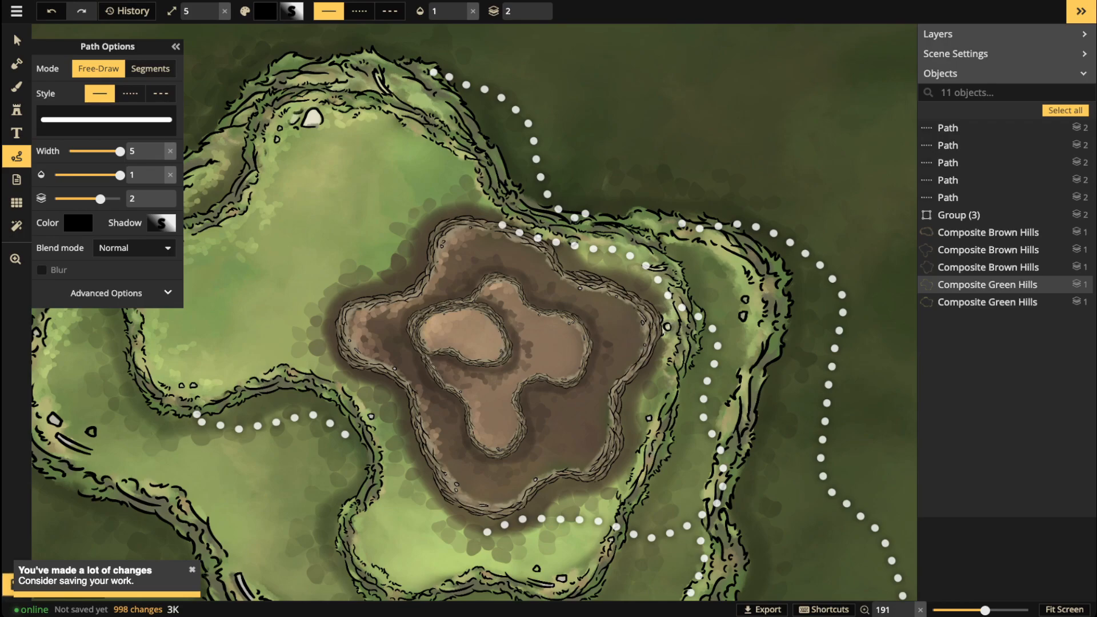
mouse_move(437, 86)
mouse_down()
mouse_move(457, 112)
mouse_move(440, 117)
mouse_move(494, 192)
mouse_move(523, 208)
mouse_move(583, 216)
mouse_move(561, 215)
mouse_move(511, 106)
mouse_move(444, 85)
mouse_move(466, 106)
mouse_move(495, 107)
mouse_move(531, 171)
mouse_move(463, 112)
mouse_move(444, 115)
mouse_move(485, 146)
mouse_move(460, 113)
mouse_move(510, 139)
mouse_move(487, 164)
mouse_move(512, 198)
mouse_move(506, 160)
mouse_move(521, 143)
mouse_move(549, 188)
mouse_move(531, 198)
mouse_move(540, 205)
mouse_up()
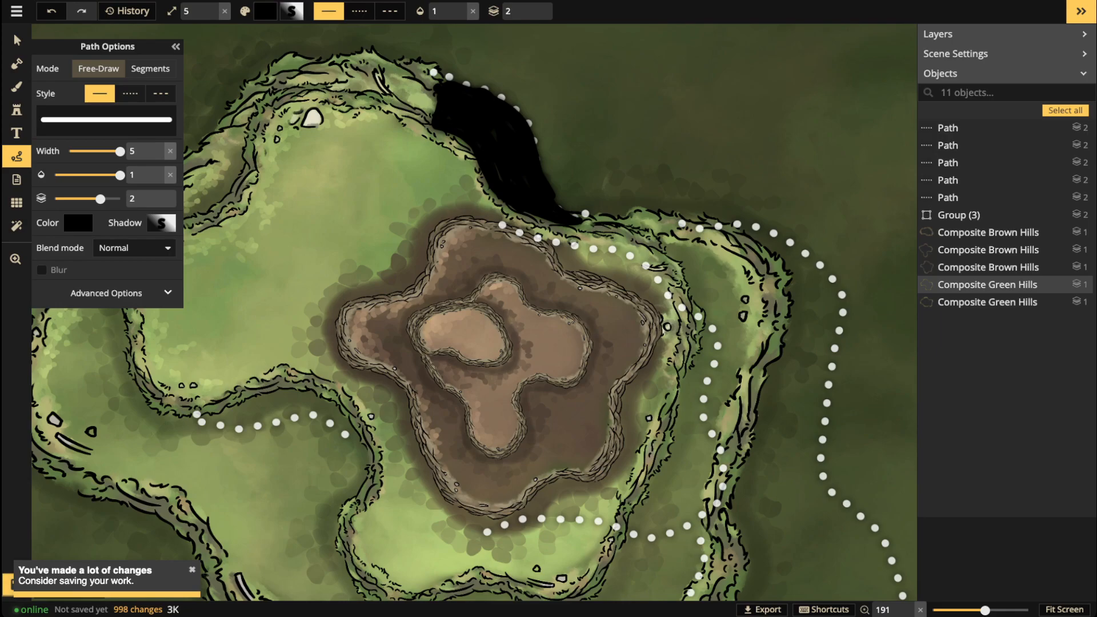
drag(540, 204, 563, 216)
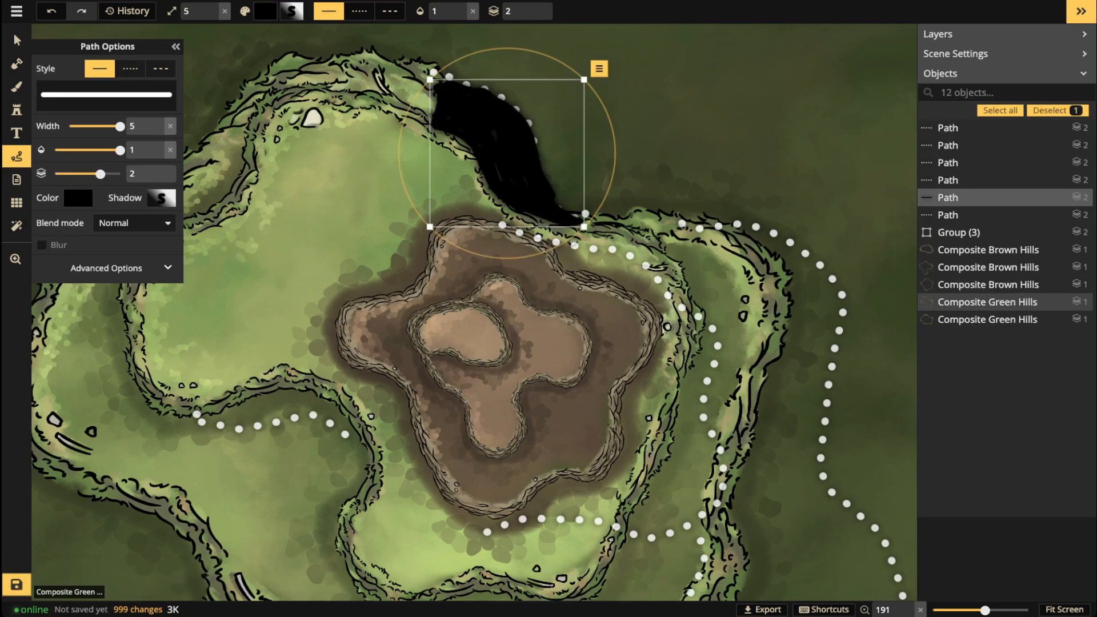
Step: Blur the black shadow path with radius 10 and set its opacity to 0.36
click(17, 41)
scroll(423, 117, down, 3)
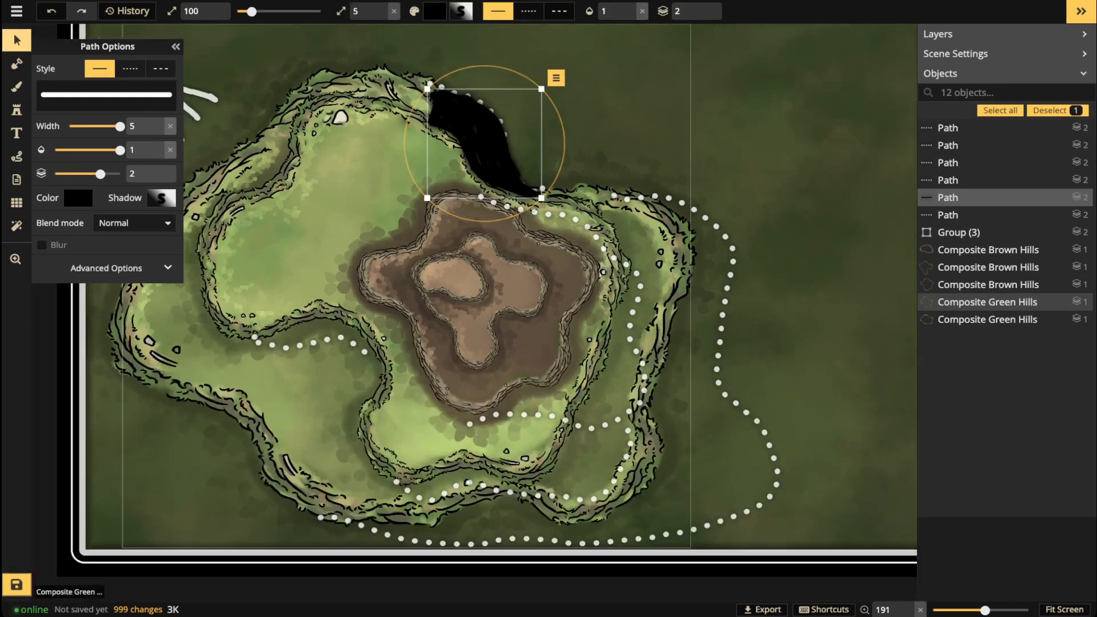
click(42, 244)
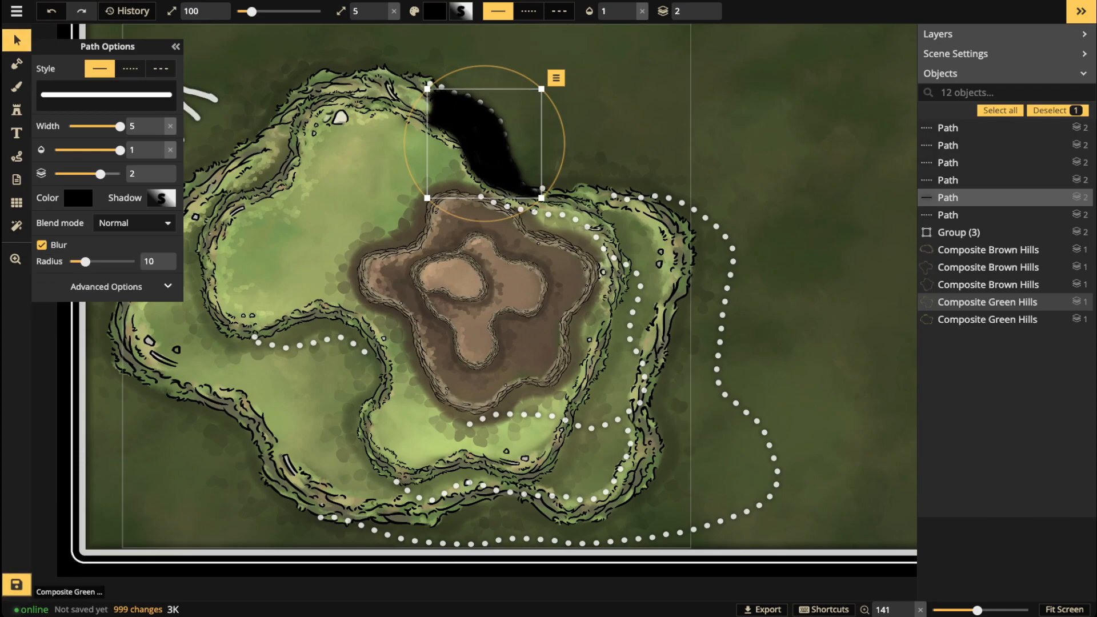
click(86, 150)
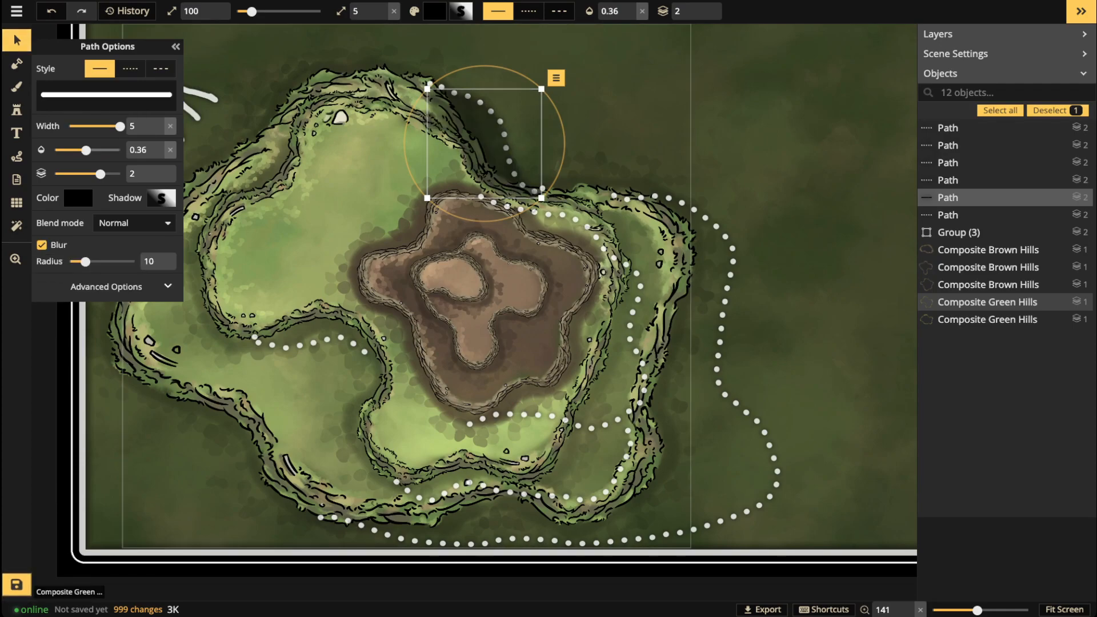
Step: Delete the dotted guide path around the new shadow and nudge the shadow slightly closer to the cliff
click(504, 134)
drag(491, 111, 586, 100)
key(Delete)
click(486, 138)
mouse_move(486, 138)
mouse_down()
mouse_move(620, 123)
mouse_move(460, 128)
mouse_move(478, 136)
mouse_up()
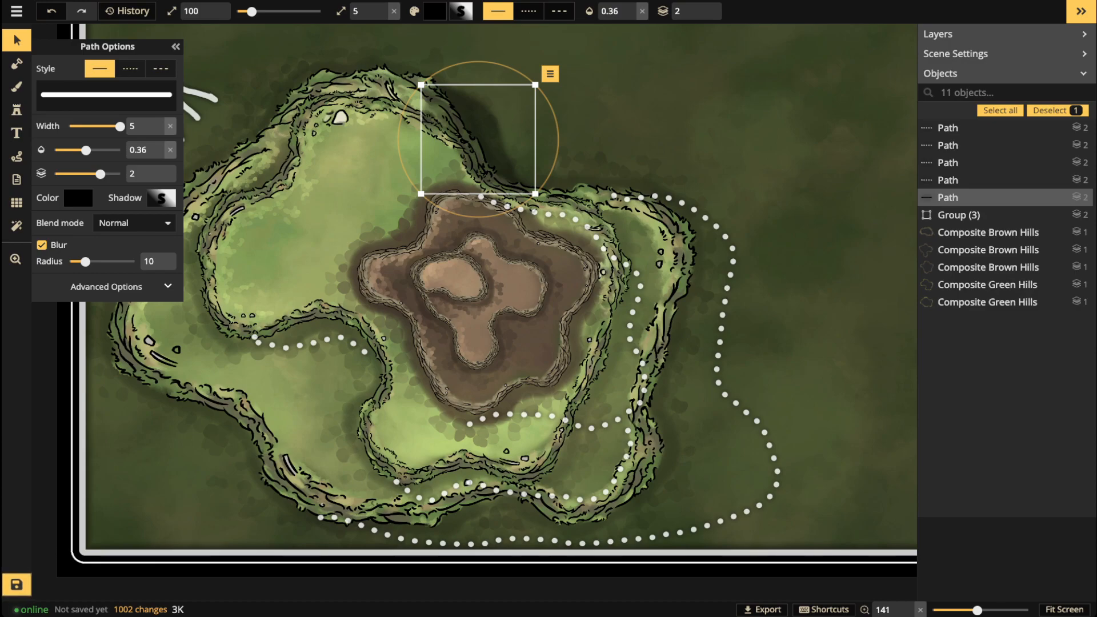
Step: Move the blurred black shadow path beside the upper plateau's right cliff to layer 1
key(Escape)
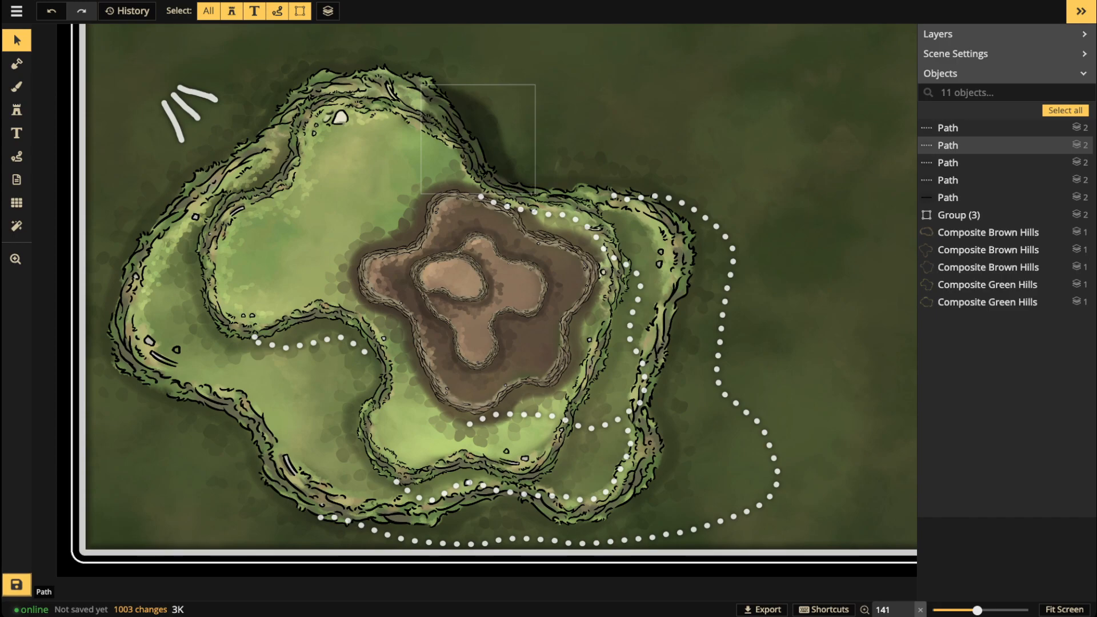
click(486, 137)
click(703, 16)
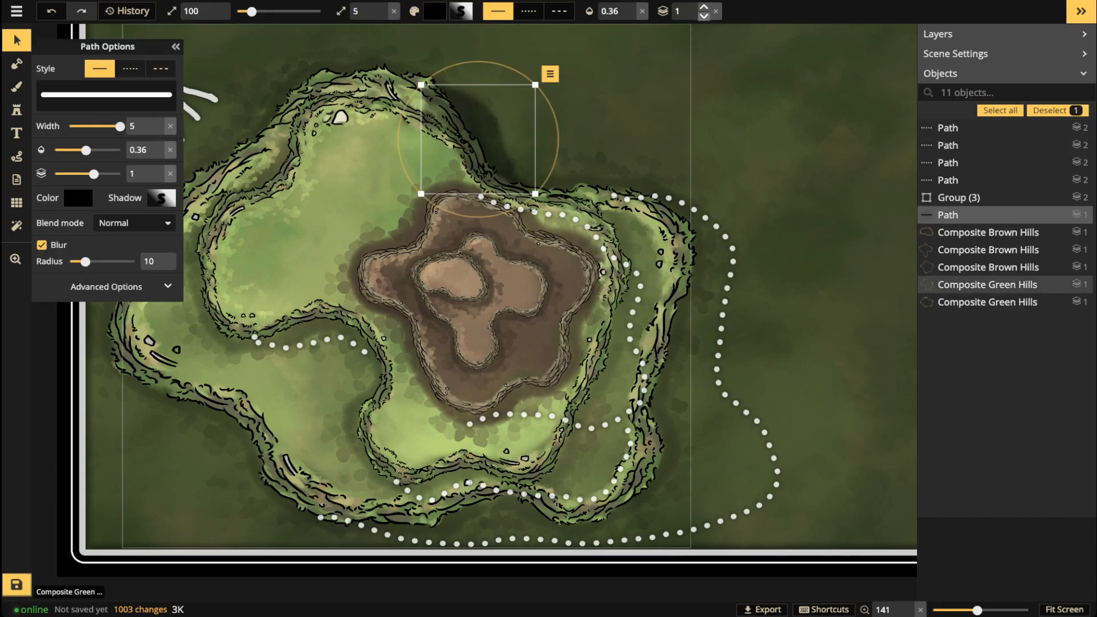
click(703, 16)
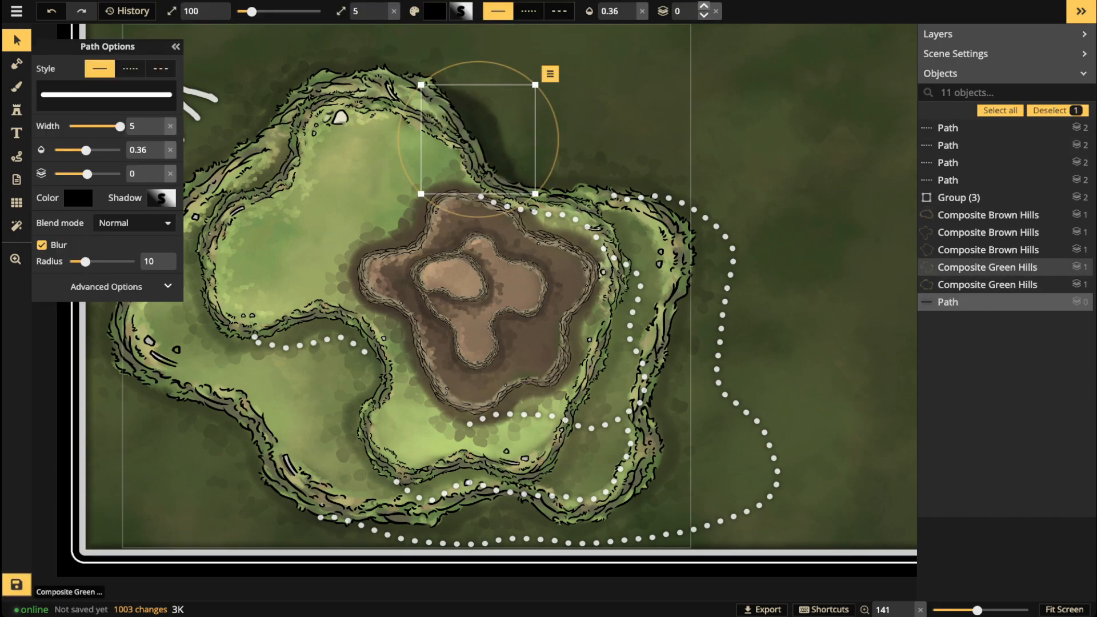
click(703, 6)
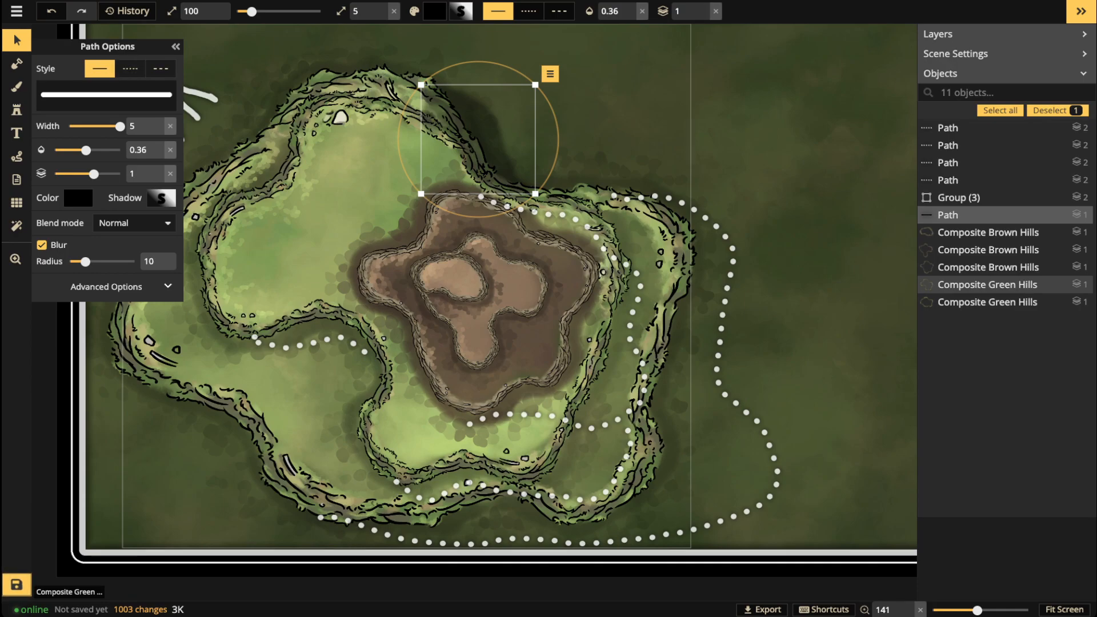
Step: Draw a tiny black path on the brown hill and delete it
key(Escape)
key(p)
key(space)
drag(477, 308, 339, 289)
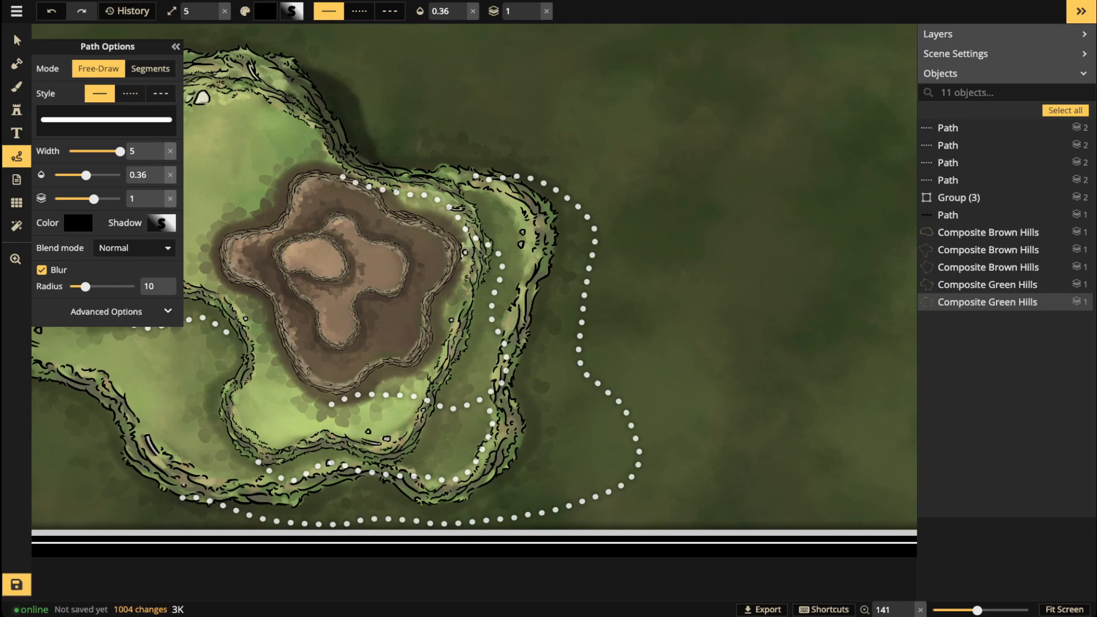
drag(387, 195, 388, 196)
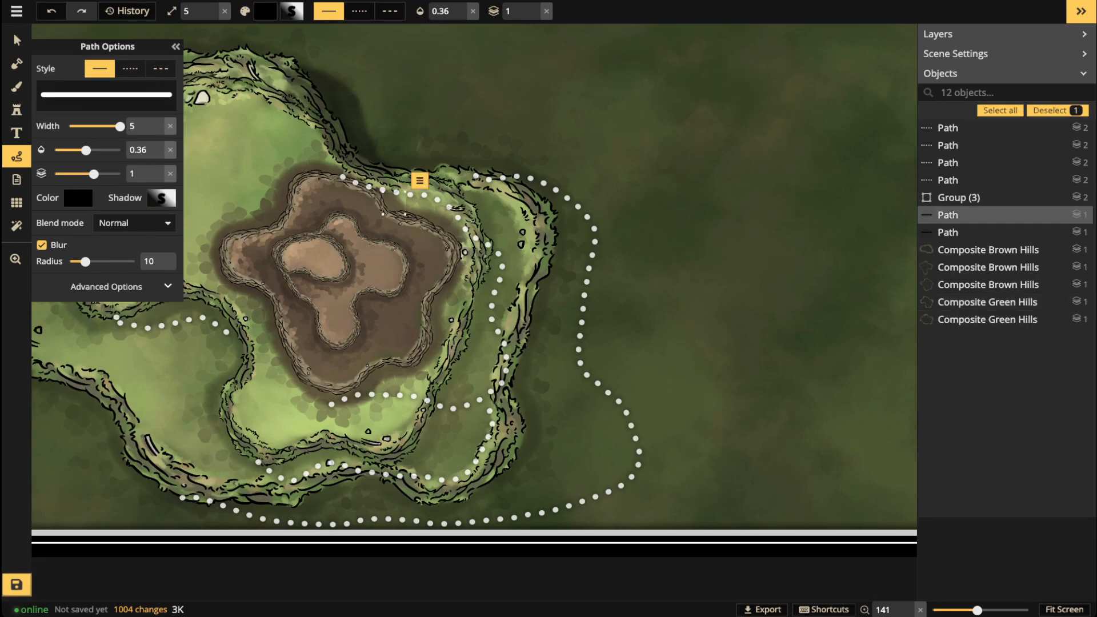
key(Delete)
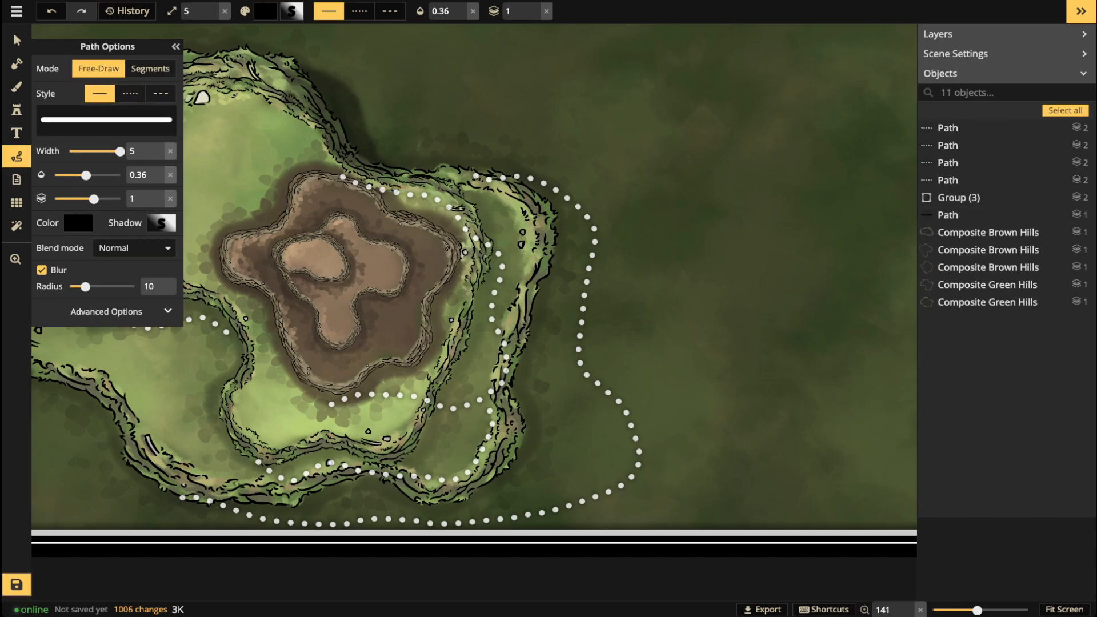
Step: Draw a white dotted guide path outlining the shadow area beside the middle brown tier, reusing the existing dotted path's style
click(17, 40)
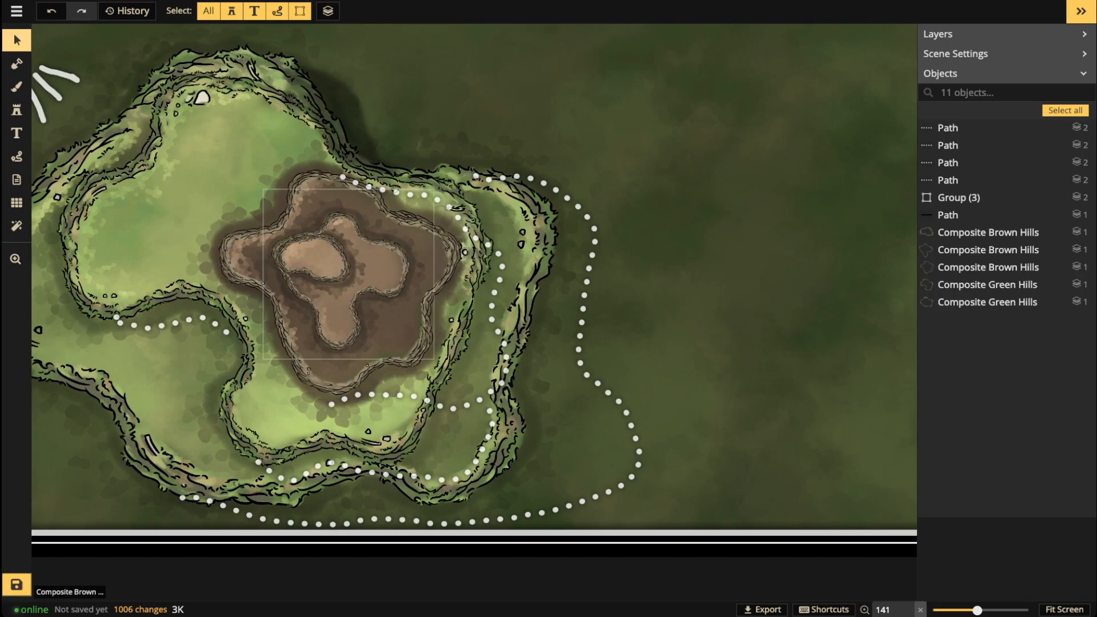
click(579, 349)
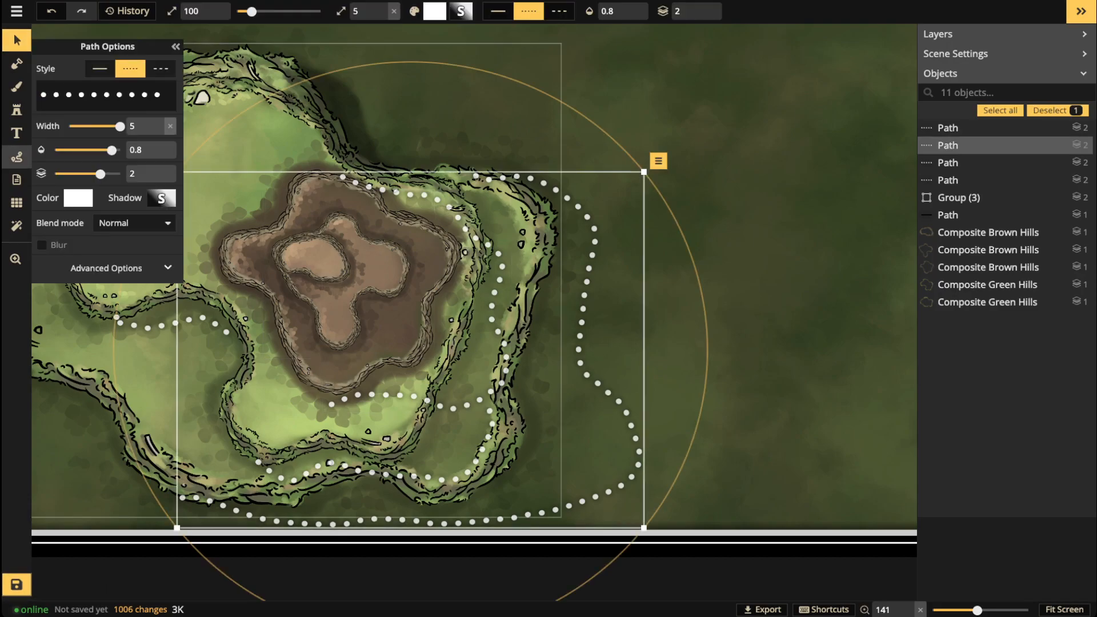
click(17, 156)
scroll(383, 291, up, 4)
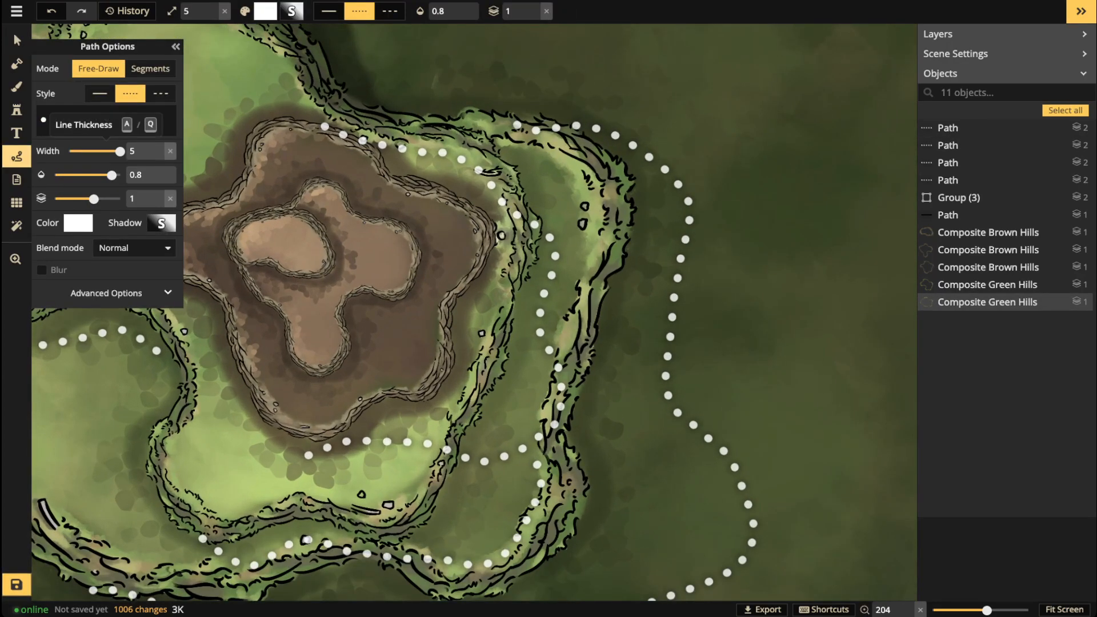
drag(342, 188, 468, 241)
mouse_move(466, 292)
mouse_down()
mouse_move(374, 320)
mouse_move(333, 380)
mouse_up()
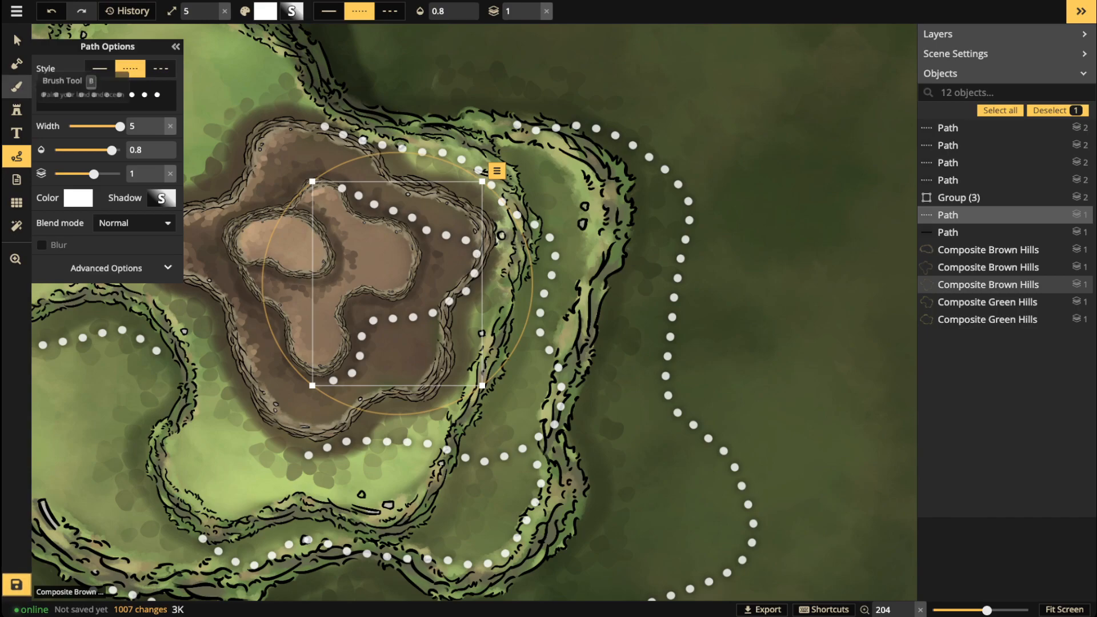
Step: Draw a black shadow path with opacity 0.36 and blur radius 10 along the innermost brown tier's right and lower edges, redoing the first attempt
click(16, 39)
click(350, 56)
key(b)
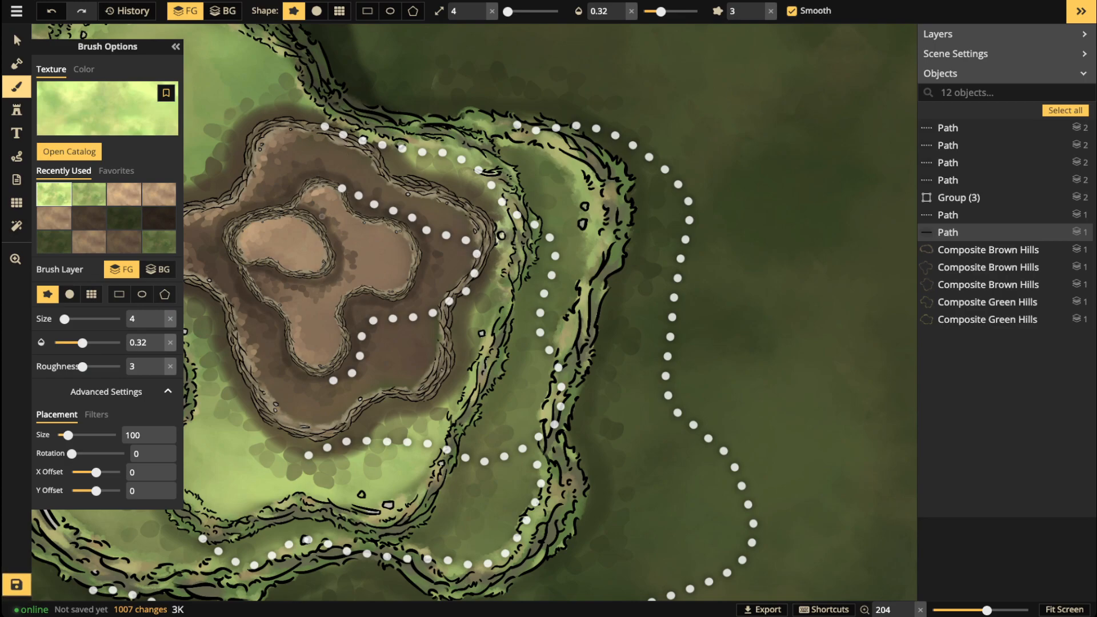
key(ctrl+z)
key(p)
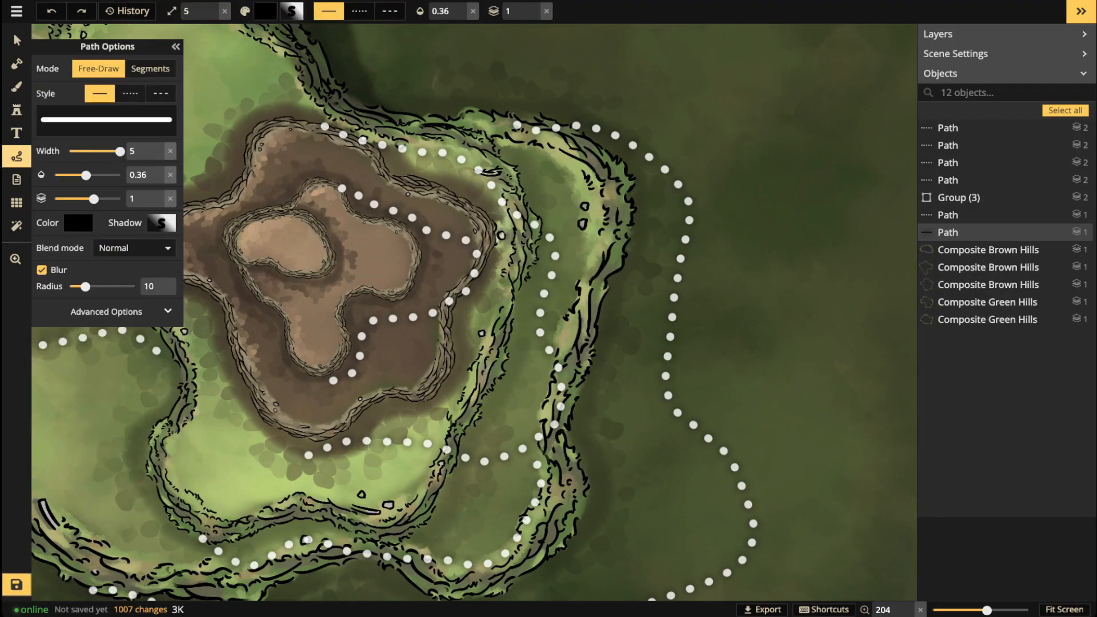
mouse_move(336, 253)
mouse_down()
mouse_move(339, 266)
mouse_move(307, 282)
mouse_move(260, 266)
mouse_up()
mouse_move(343, 272)
mouse_down()
mouse_move(332, 233)
mouse_move(351, 256)
mouse_move(345, 275)
mouse_up()
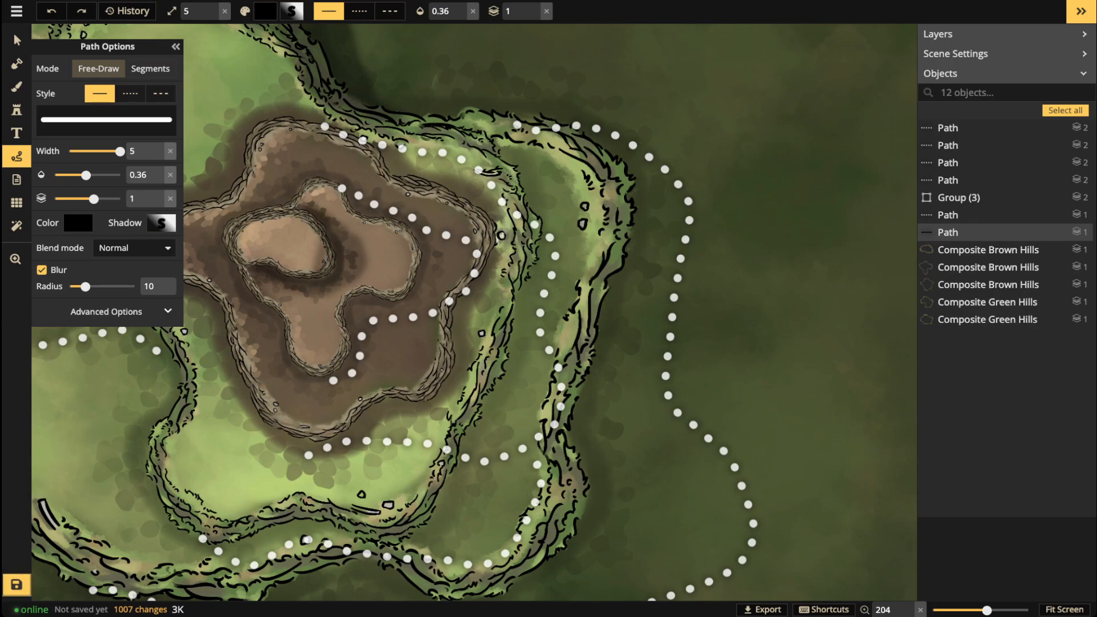
drag(264, 274, 308, 215)
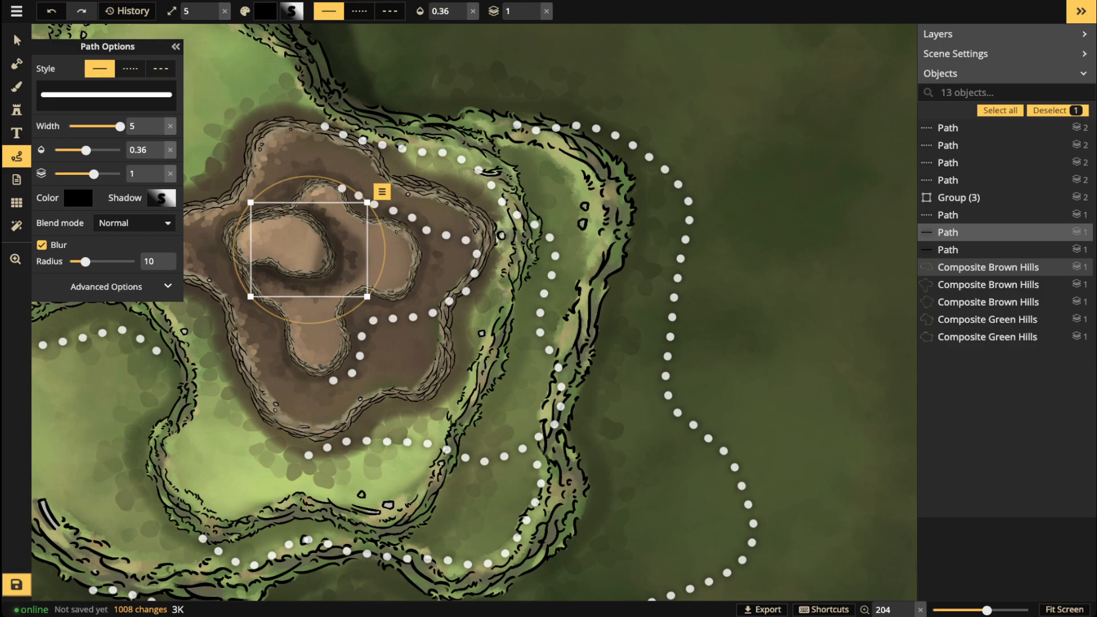
key(Delete)
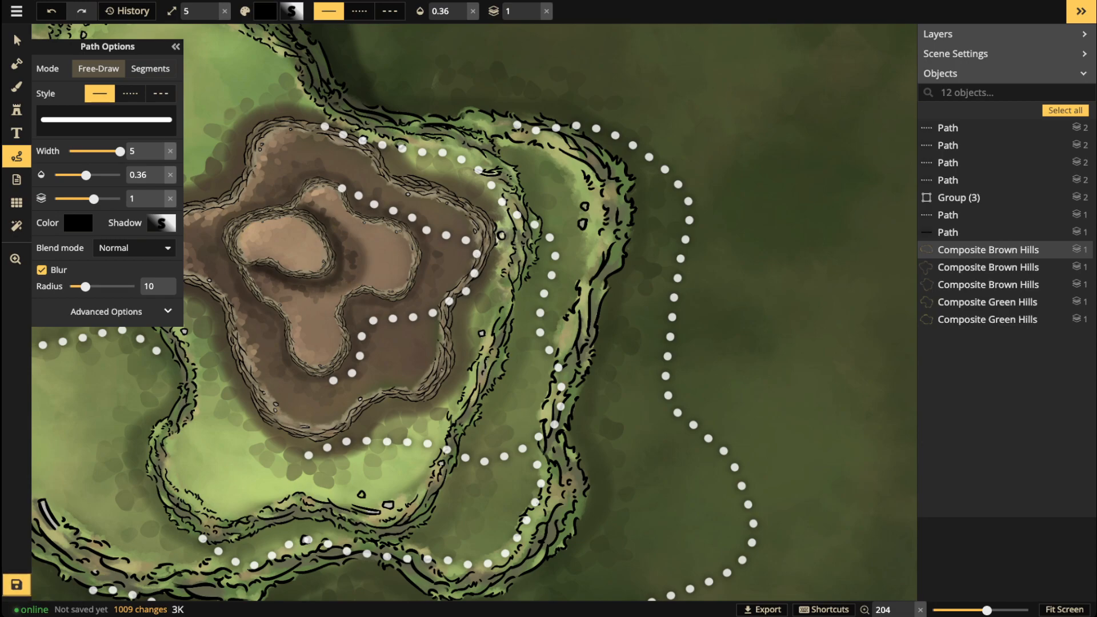
key(Escape)
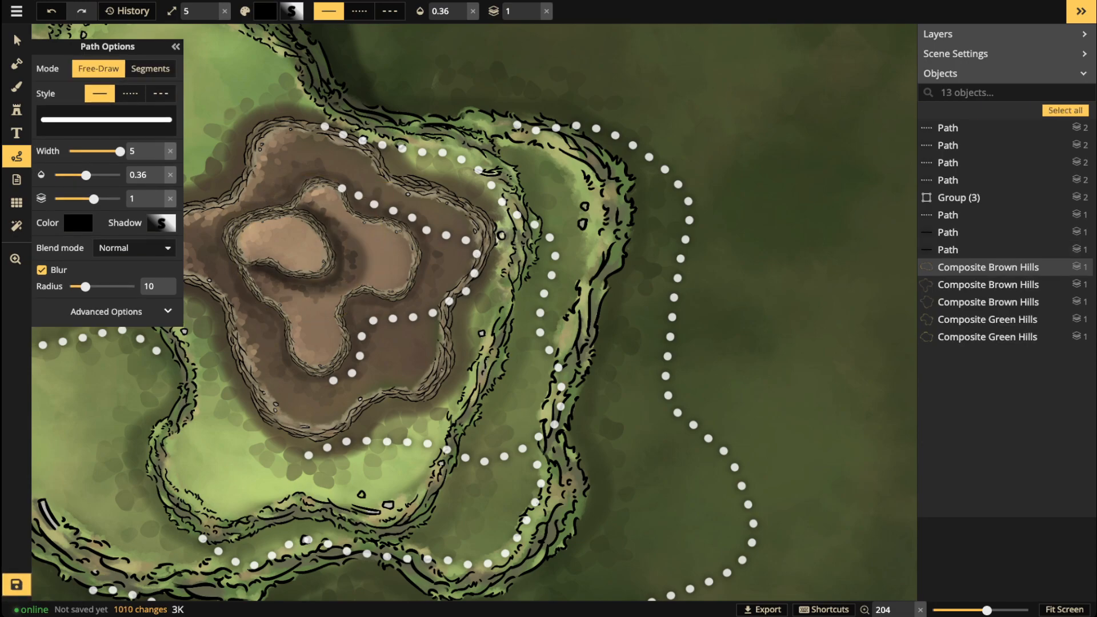
Step: Fill the dotted outline beside the middle brown tier with a blurred black shadow path and delete that dotted guide
mouse_move(345, 195)
mouse_down()
mouse_move(477, 256)
mouse_move(449, 302)
mouse_move(360, 343)
mouse_move(340, 385)
mouse_move(357, 338)
mouse_move(352, 300)
mouse_move(388, 303)
mouse_move(366, 319)
mouse_move(424, 281)
mouse_move(423, 228)
mouse_move(420, 302)
mouse_move(439, 254)
mouse_move(444, 289)
mouse_move(448, 243)
mouse_move(464, 279)
mouse_move(471, 263)
mouse_up()
key(Escape)
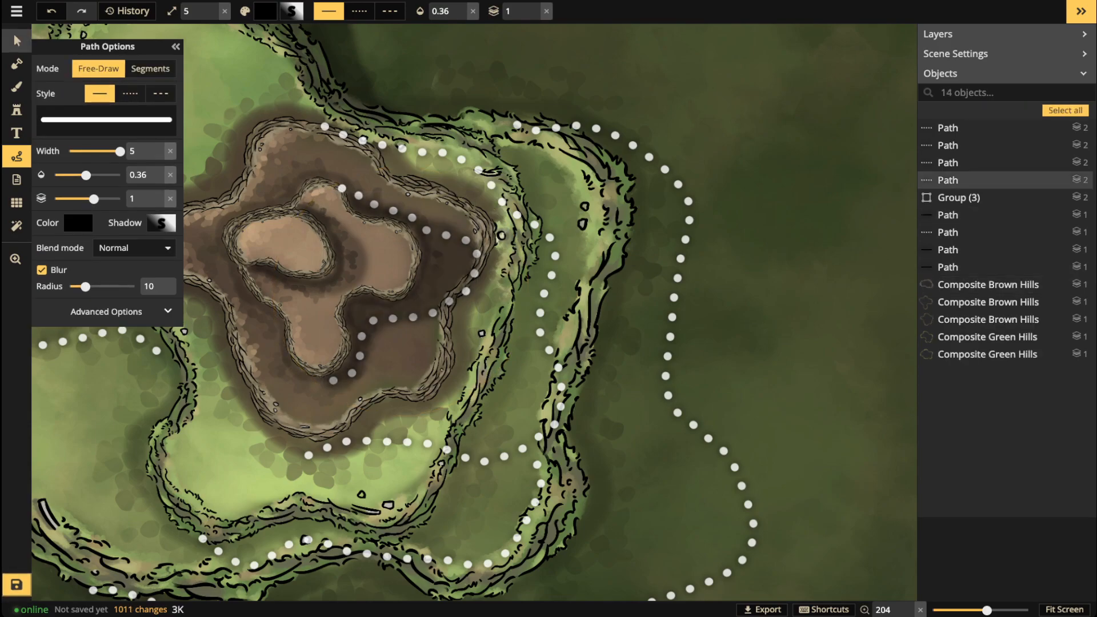
click(16, 40)
click(478, 170)
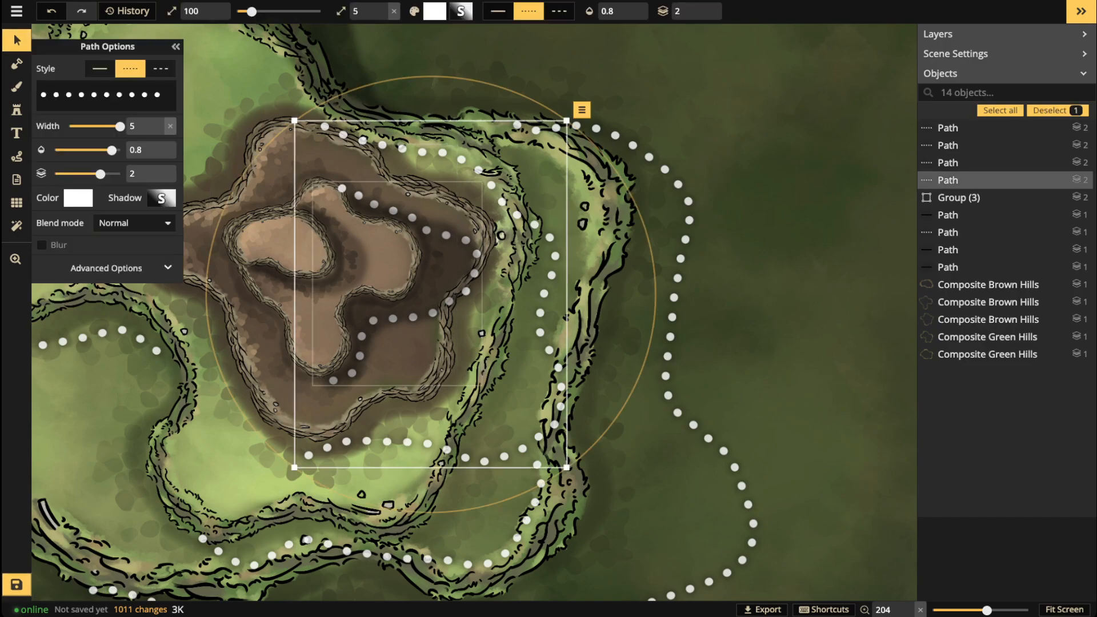
click(465, 240)
key(Delete)
Step: Create a white arc on the empty ground above the hills from a row of underscores, with the text curve set to 55
scroll(800, 182, down, 4)
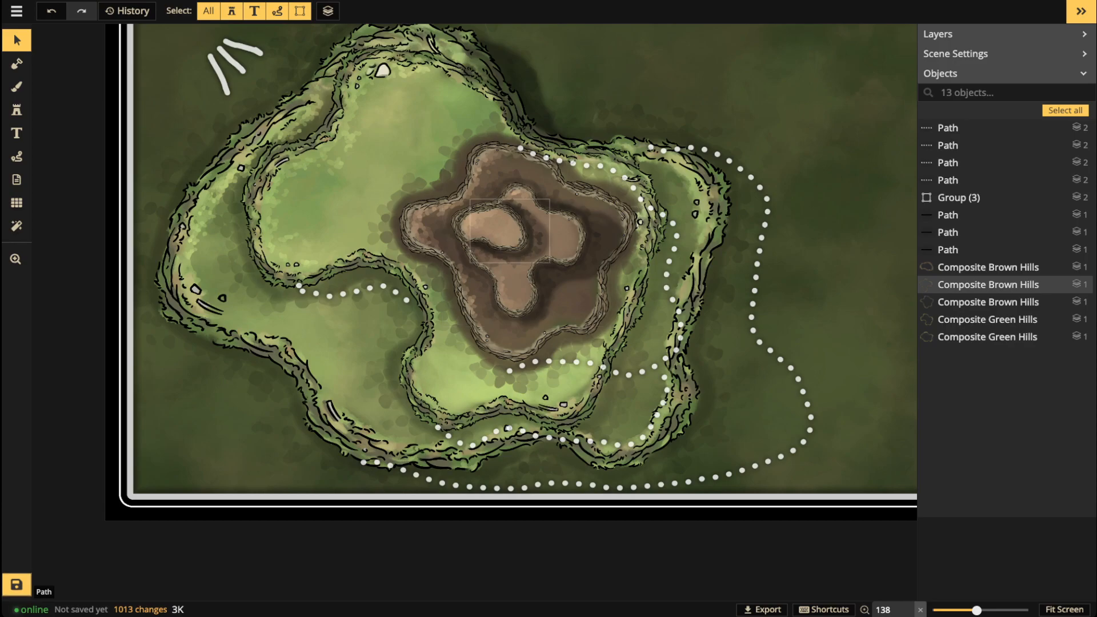
drag(558, 291, 387, 559)
drag(387, 285, 380, 482)
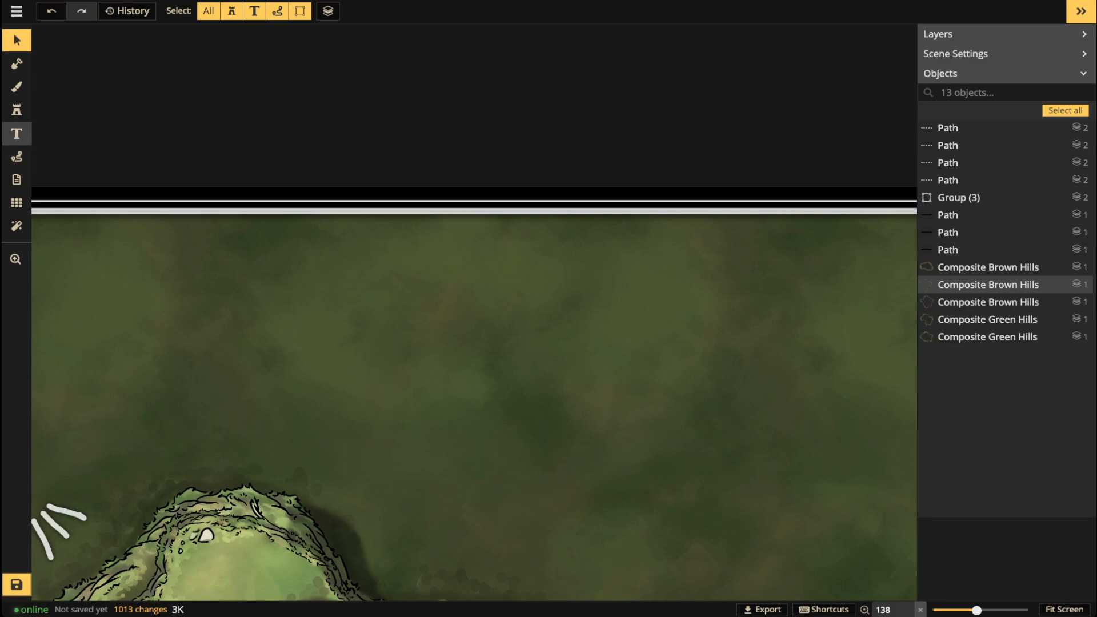
click(16, 133)
click(397, 317)
text(________________________________)
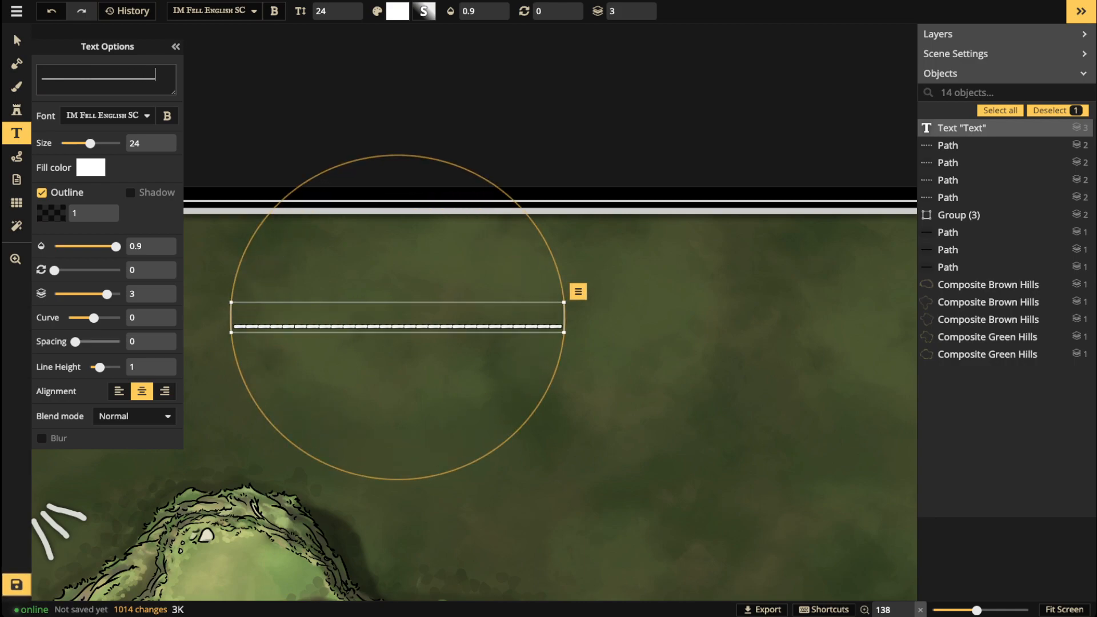
drag(94, 318, 98, 318)
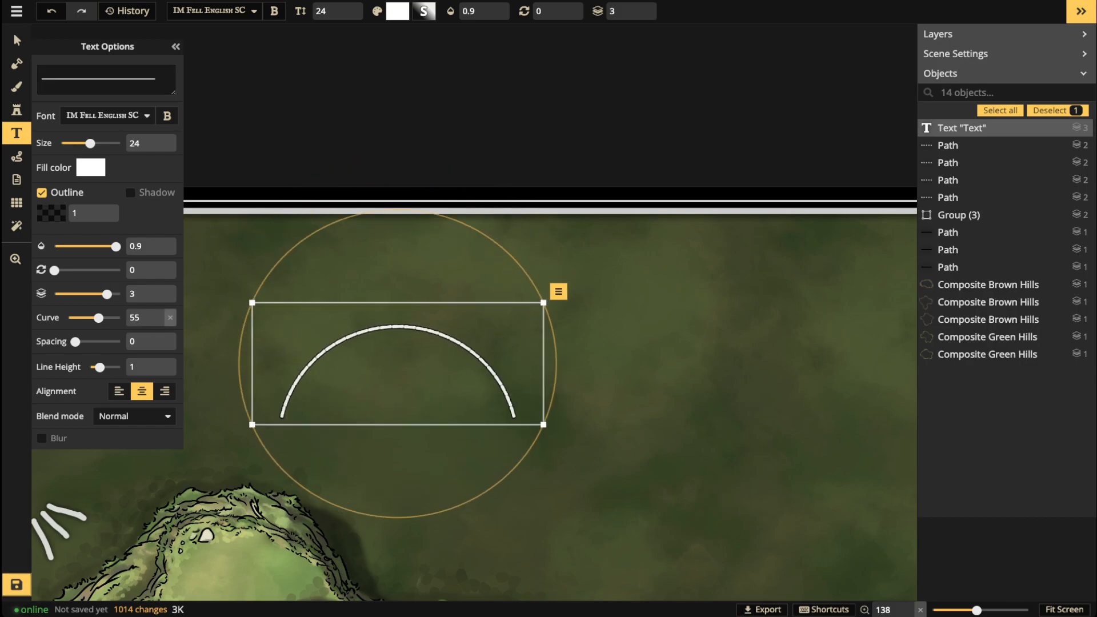
drag(398, 362, 486, 297)
Step: Place a Small Mushrooms stamp of size 186 at the peak of the white arc and raise it to layer 5
click(17, 110)
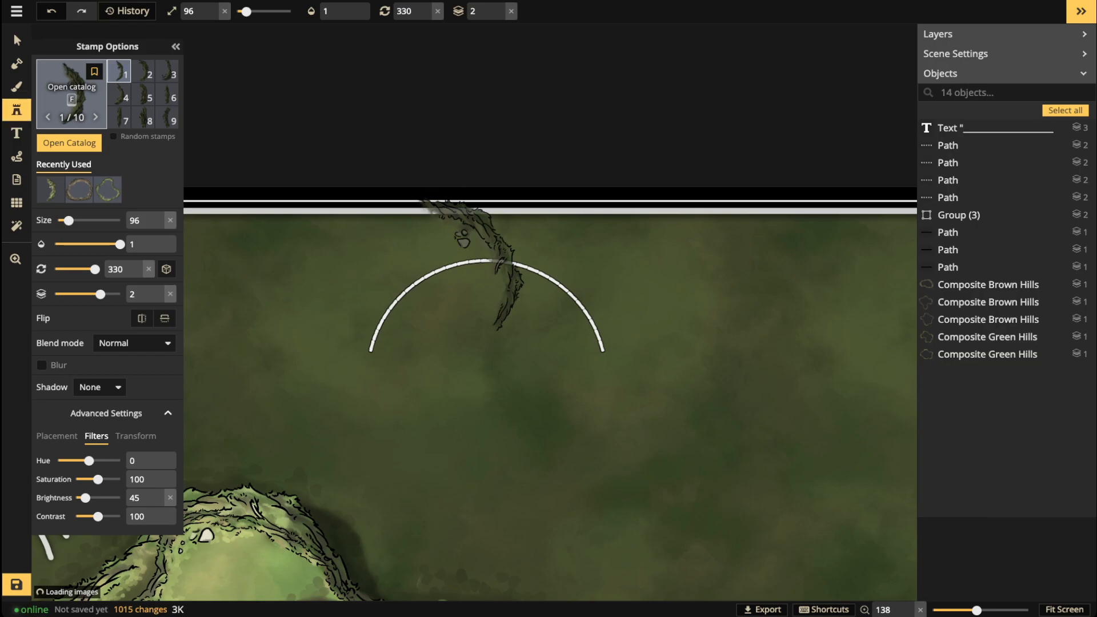
key(f)
click(421, 428)
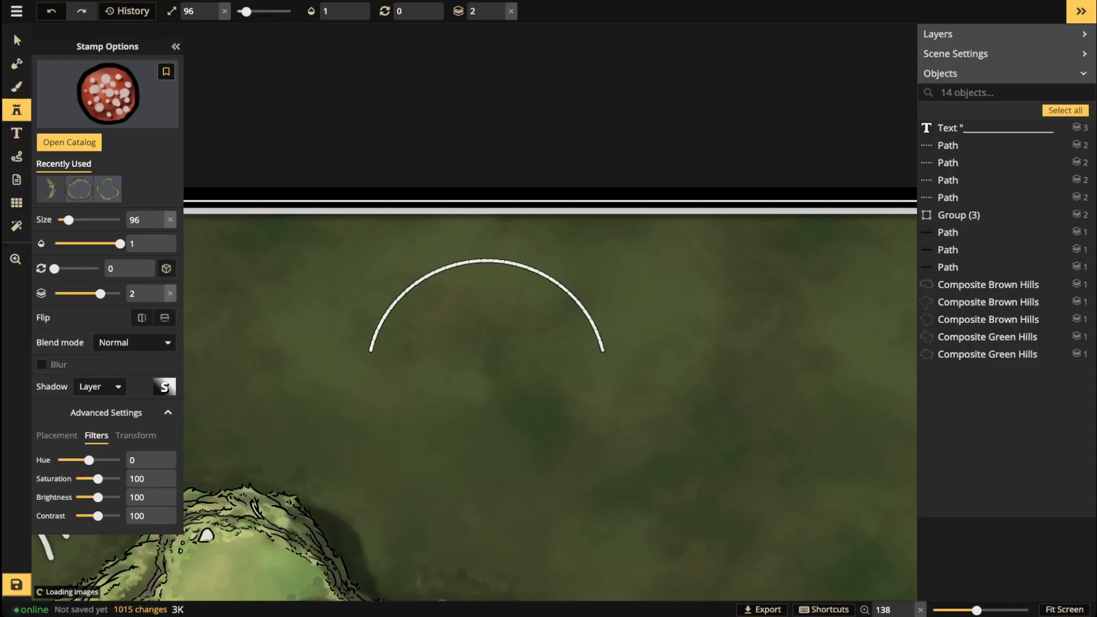
scroll(413, 286, up, 2)
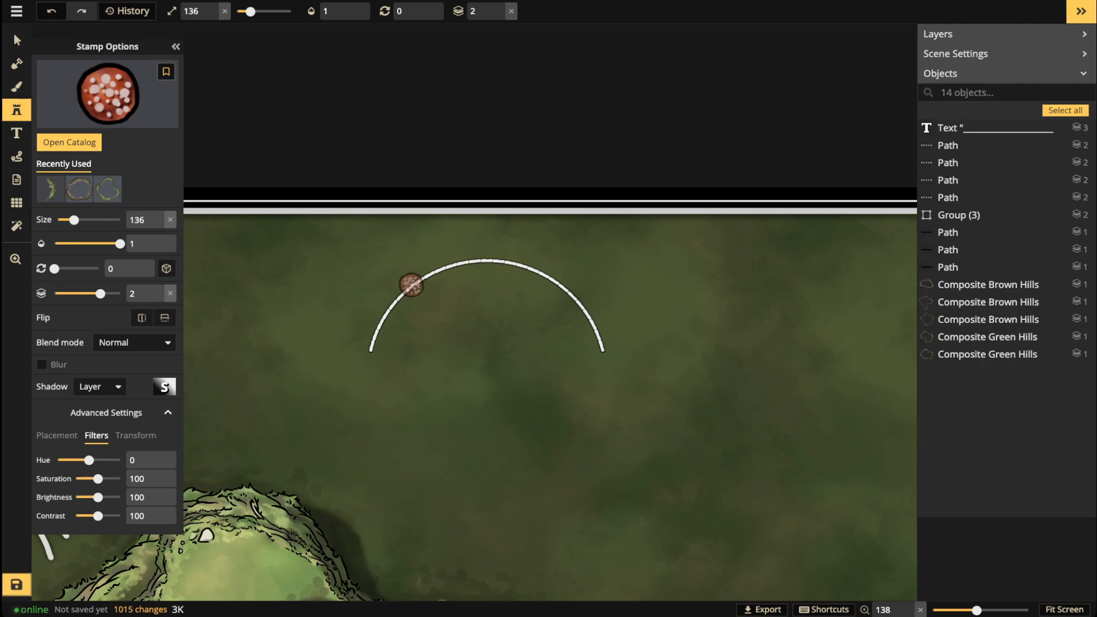
scroll(486, 260, up, 3)
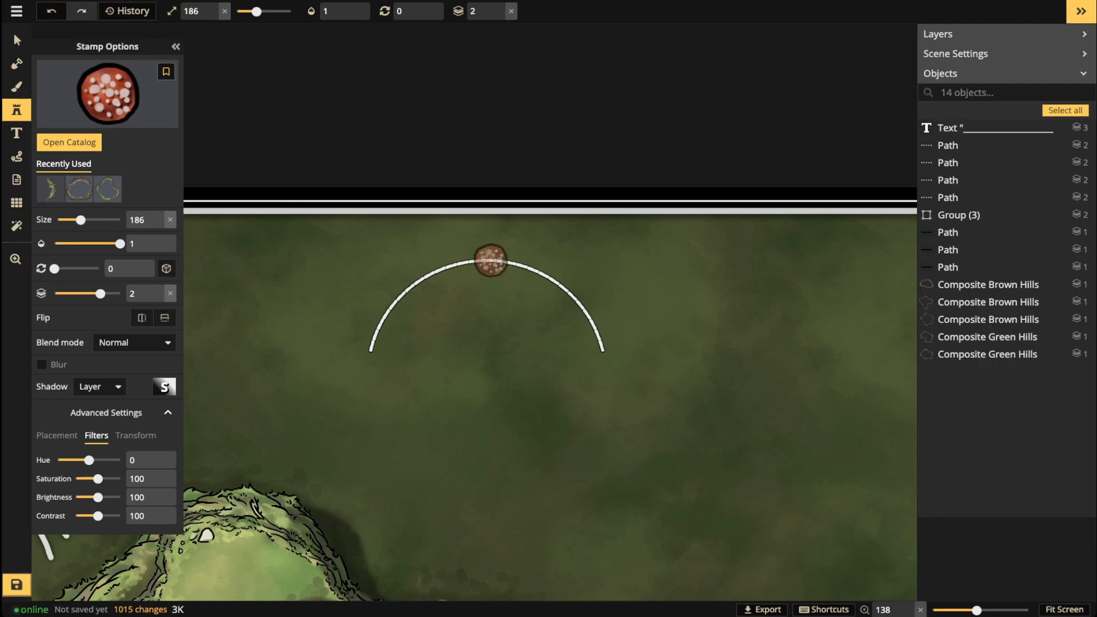
click(490, 260)
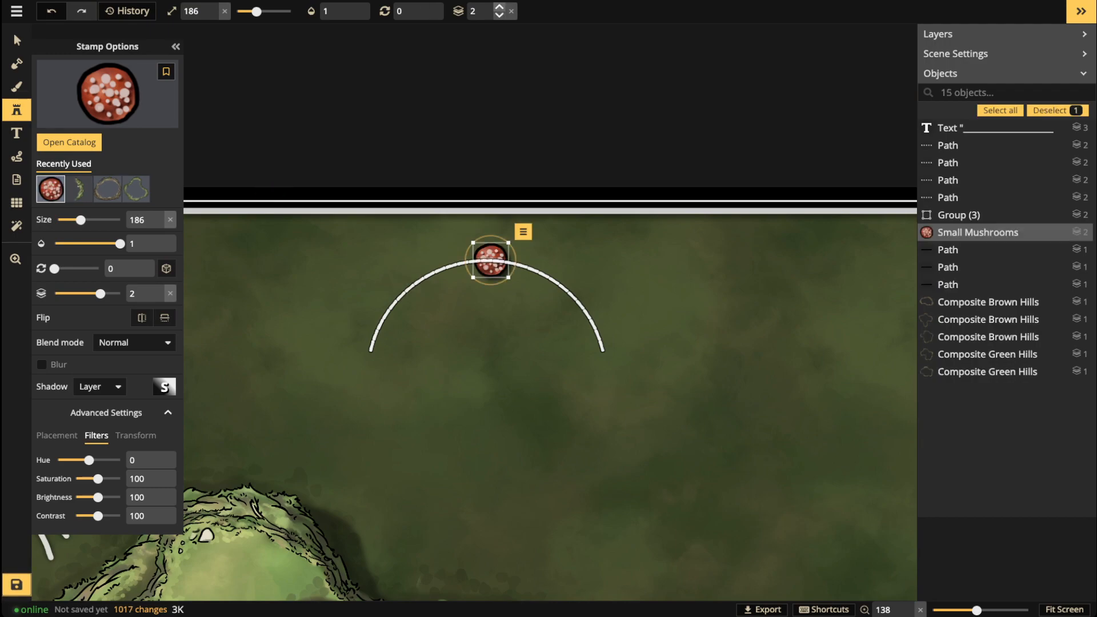
click(499, 7)
click(499, 7)
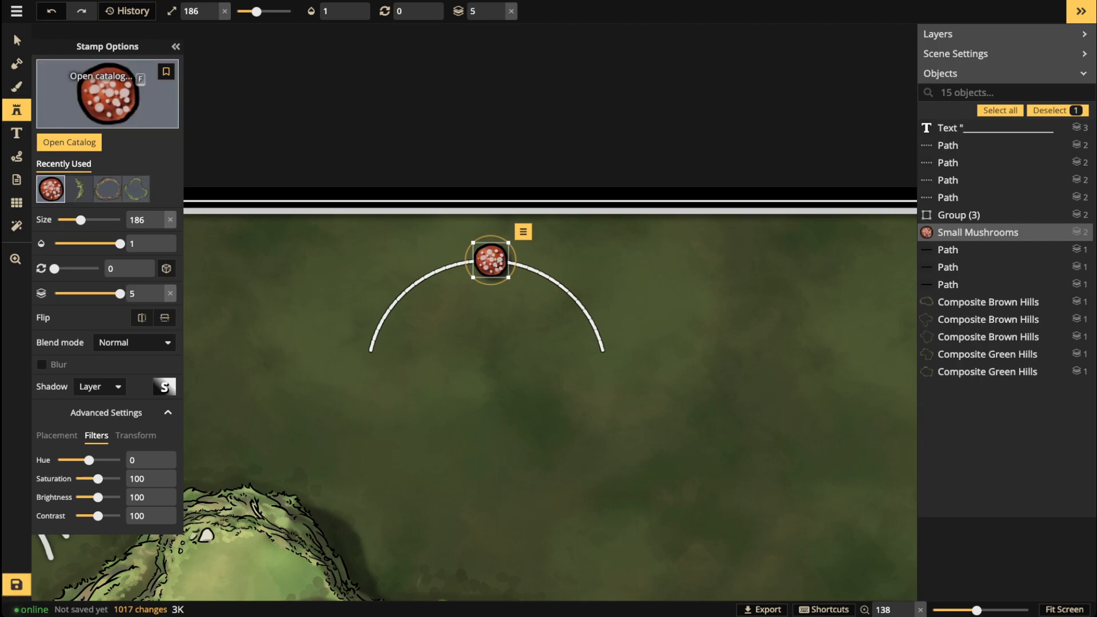
Step: Place an upright Door Simple stamp of size 136 under the arc, directly below the mushroom stamp
key(f)
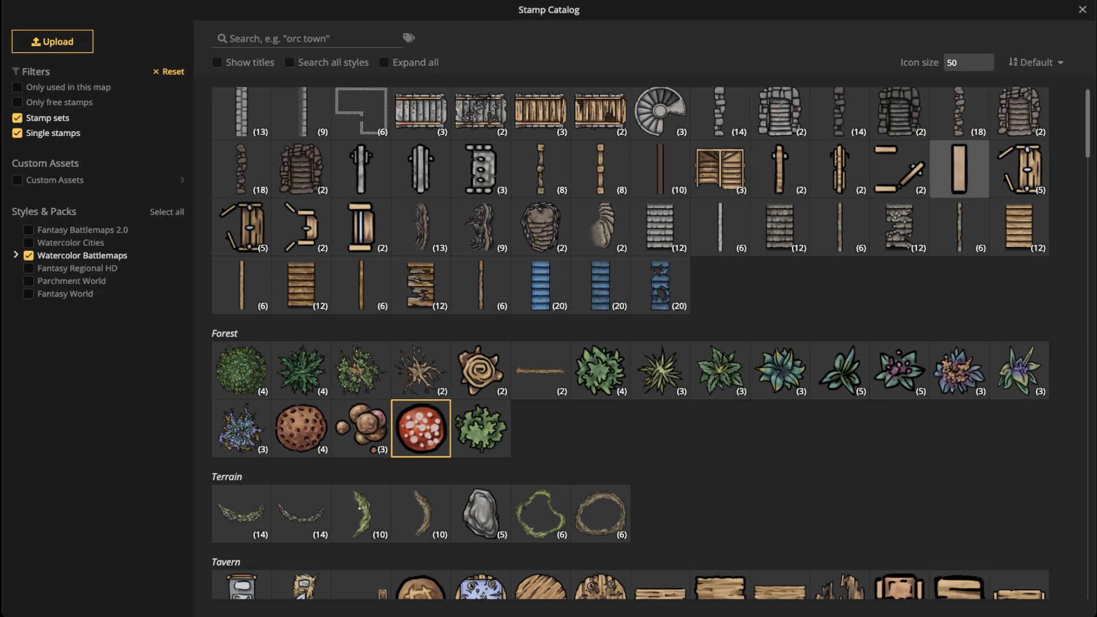
key(Escape)
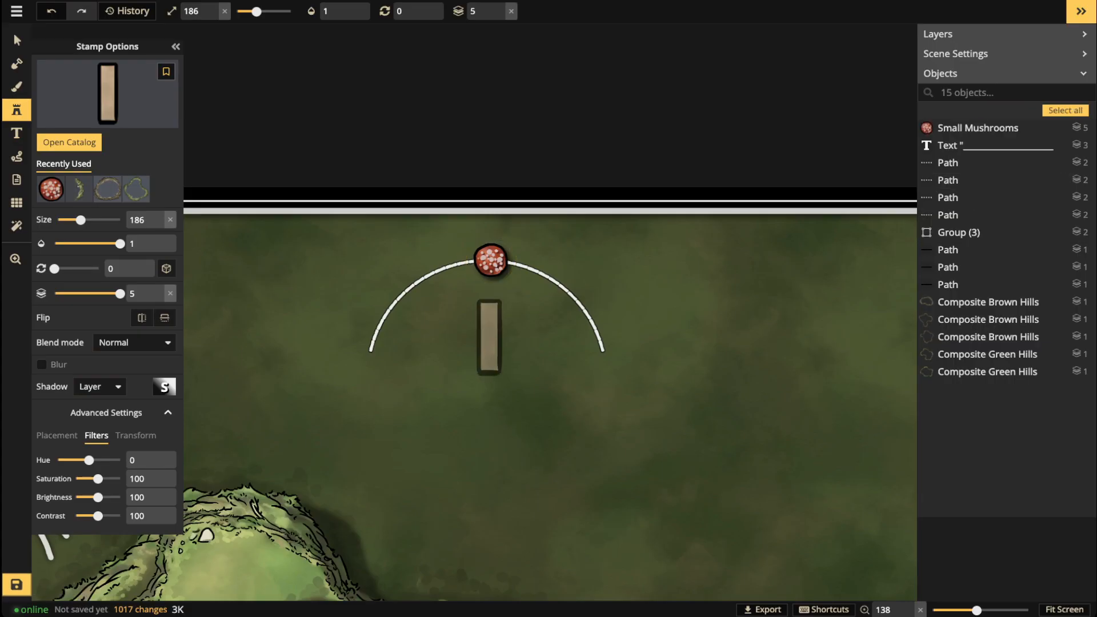
scroll(491, 336, down, 4)
scroll(490, 336, down, 1)
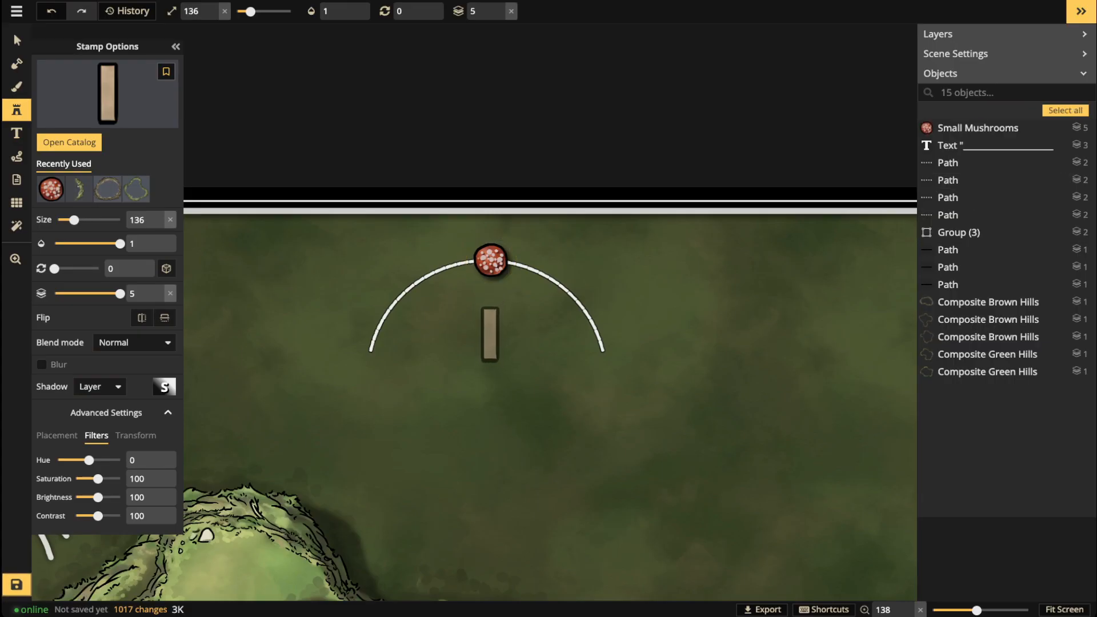
click(491, 336)
Step: Set the Small Mushrooms stamp's shadow to None
click(14, 35)
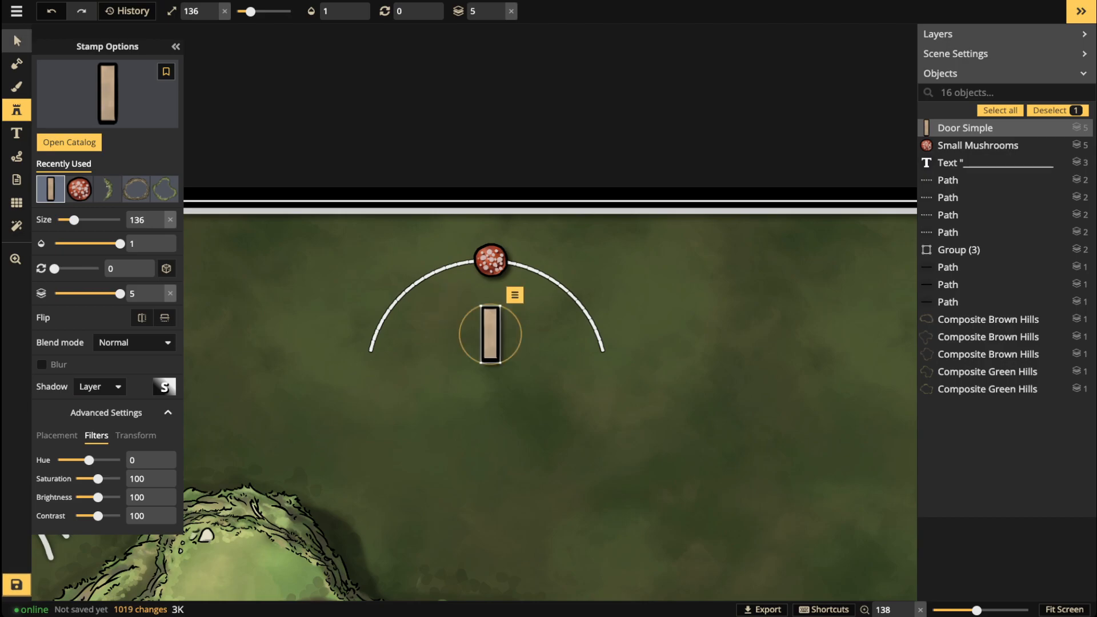
click(435, 274)
click(490, 260)
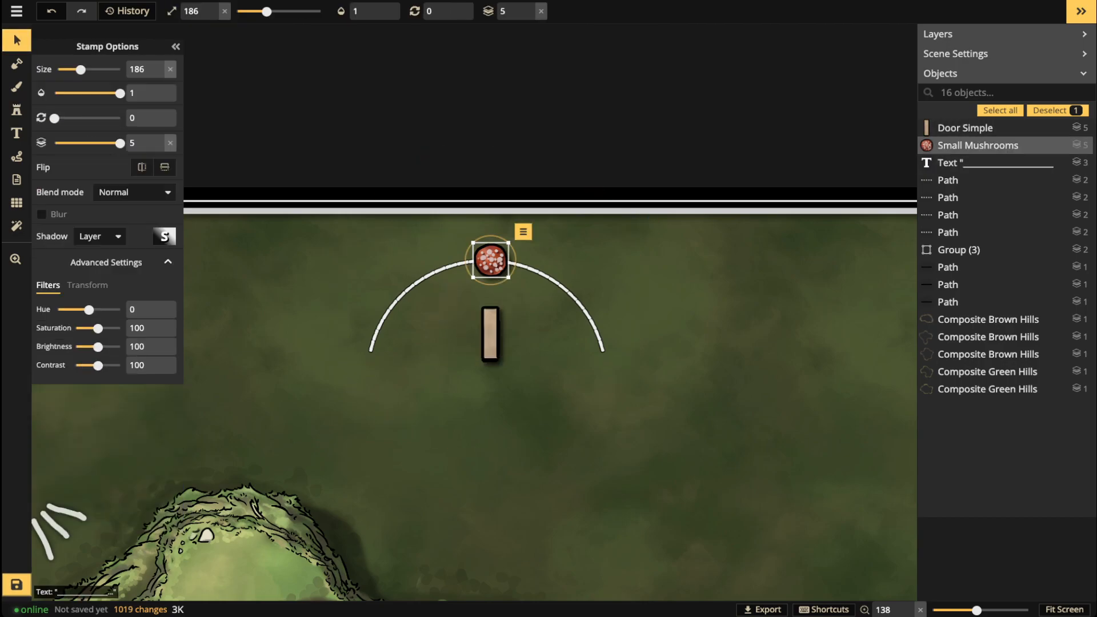
click(100, 236)
click(91, 255)
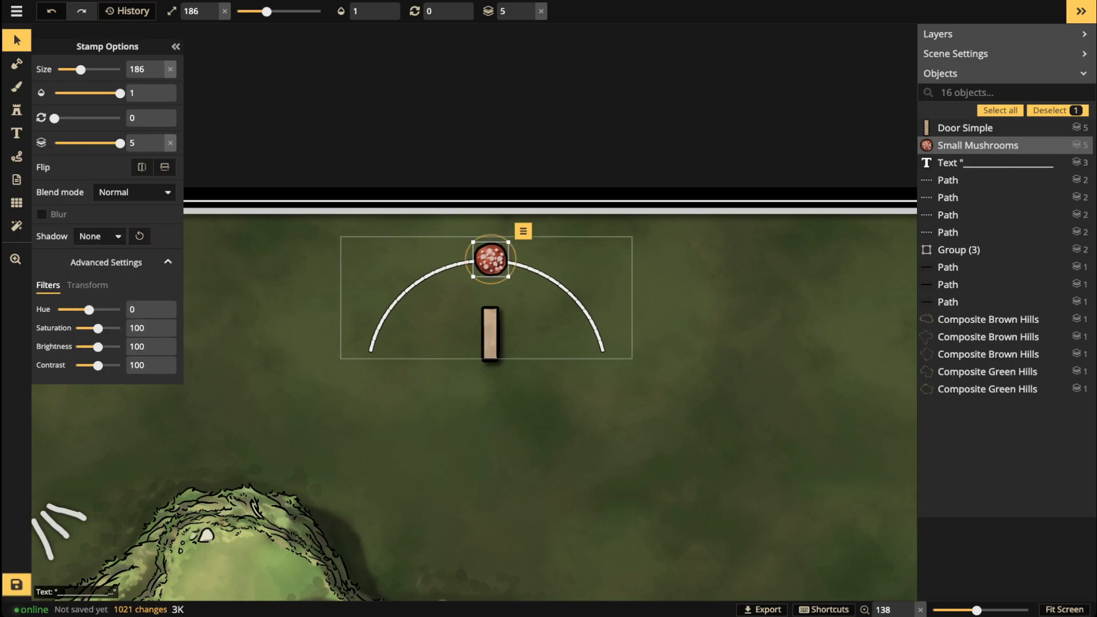
Step: Set the horizontal and vertical offsets of the global layer shadow to 0 for the upright Door Simple stamp's layer
click(490, 334)
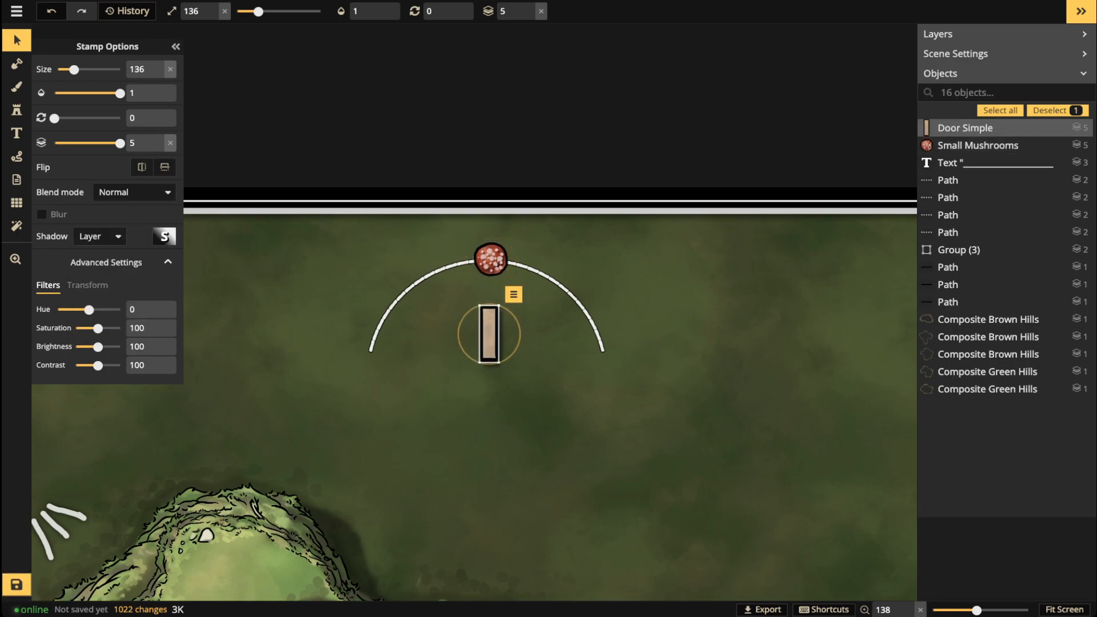
click(165, 236)
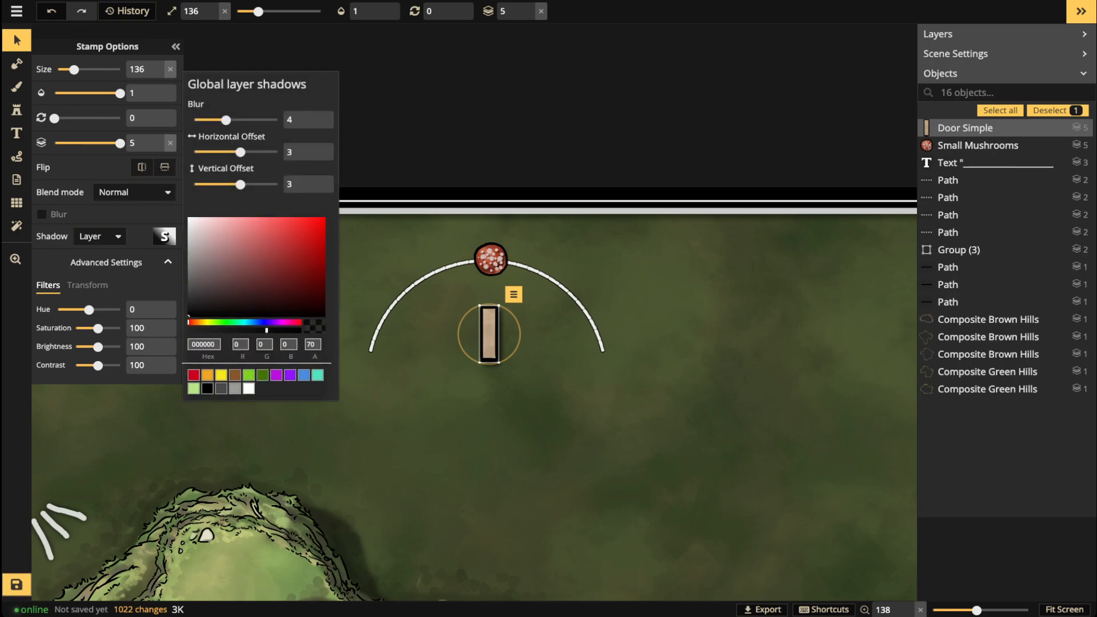
drag(314, 152, 283, 184)
text(00)
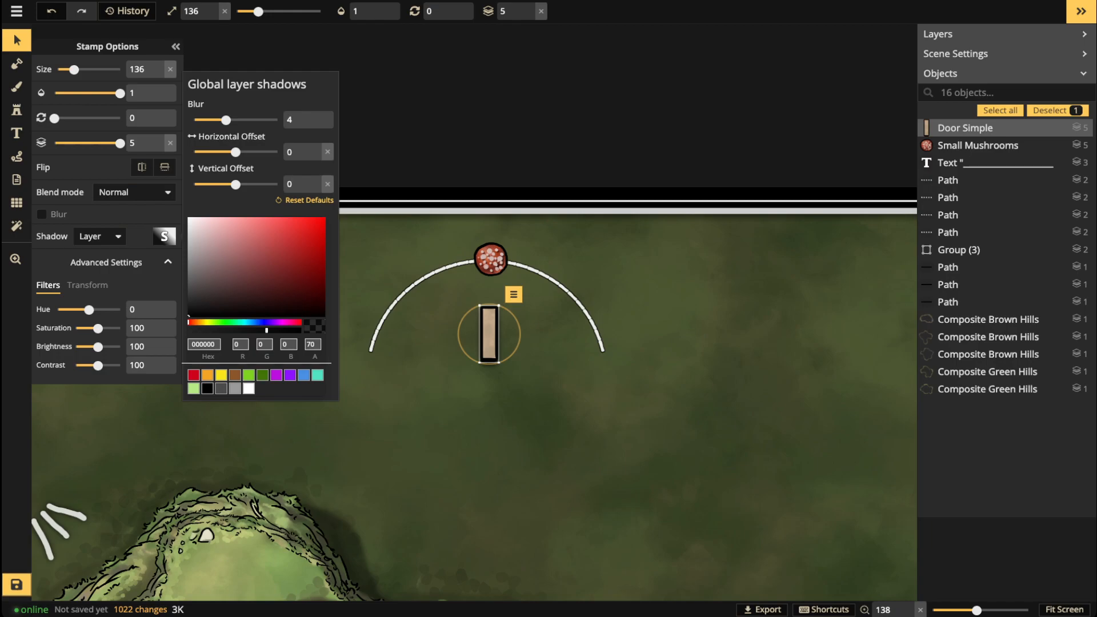
key(Escape)
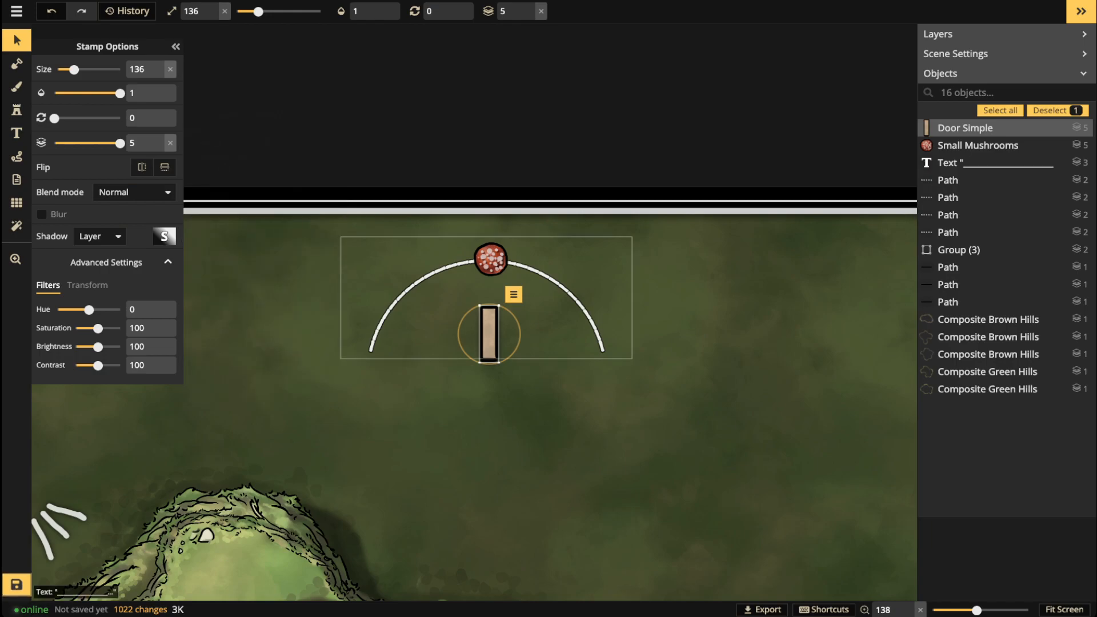
Step: Move the Small Mushrooms stamp from the arc's peak down onto the left half of the arc
click(514, 264)
click(490, 259)
drag(490, 259, 389, 305)
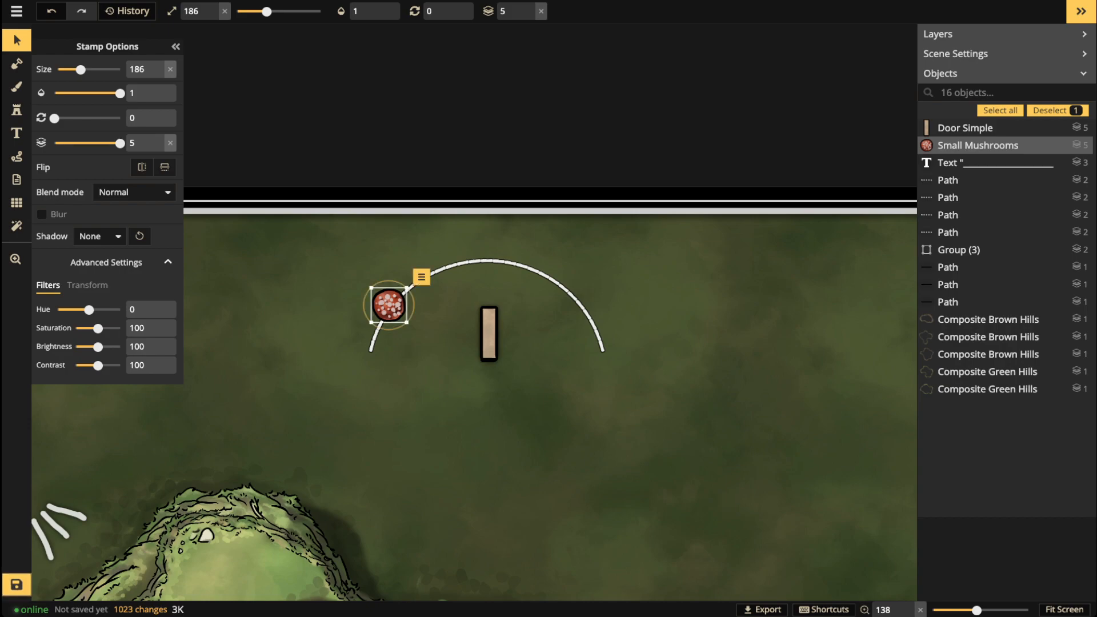
Step: Set the upright Door Simple stamp's shadow to None
click(489, 334)
click(100, 236)
click(57, 286)
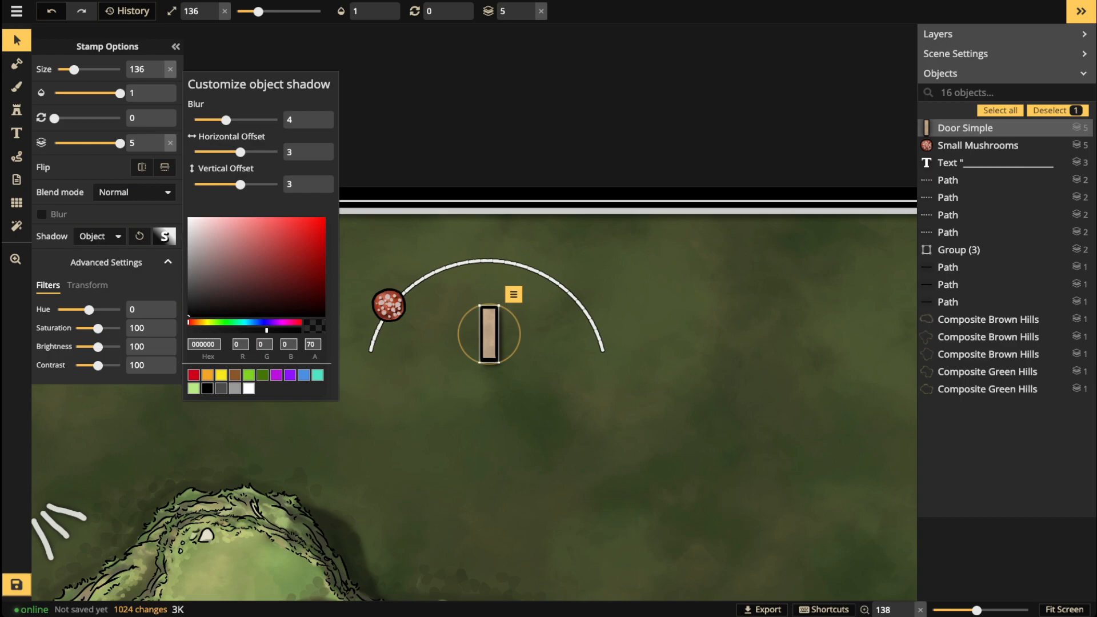
click(100, 236)
click(57, 252)
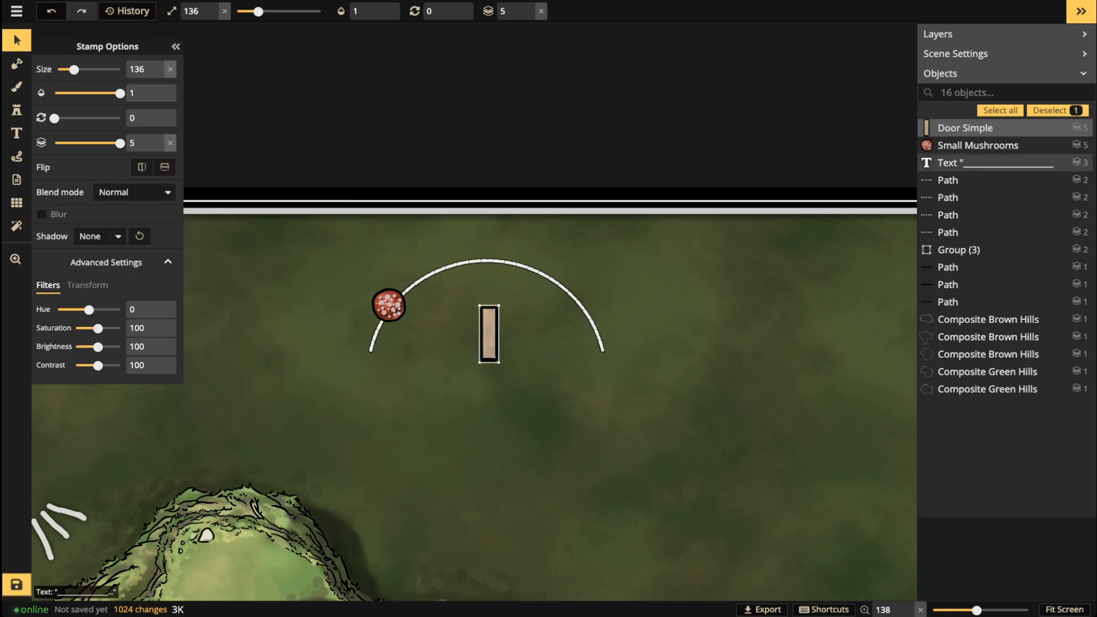
Step: Duplicate the upright door, rotate the copy to 90, lower it to layer 4 and place it at the door's base, pointing right
key(ctrl+d)
key(r)
key(r)
key(r)
key(r)
key(r)
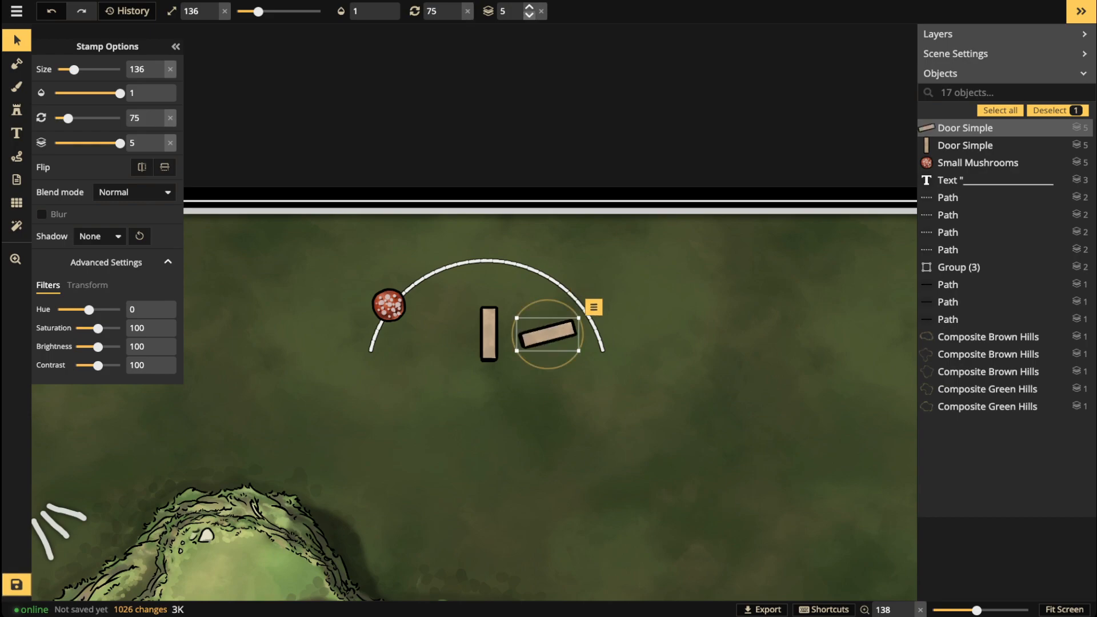
key(bracketleft)
key(r)
drag(538, 341, 519, 352)
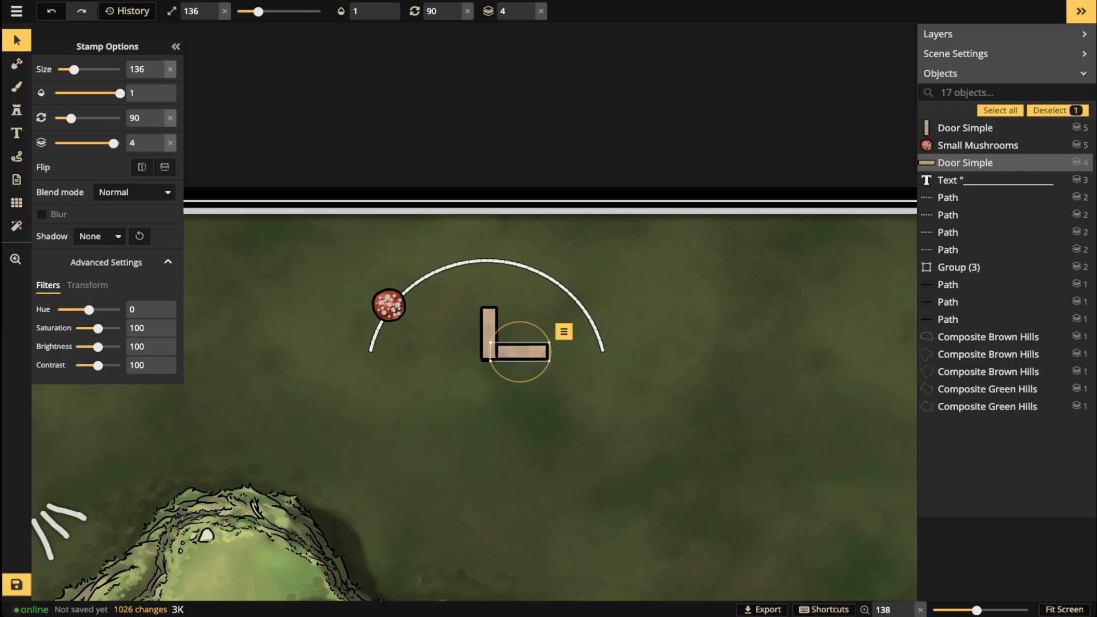
Step: Turn the horizontal door copy into a soft shadow with brightness 0, blur radius 10 and opacity 0.51
drag(98, 347, 75, 347)
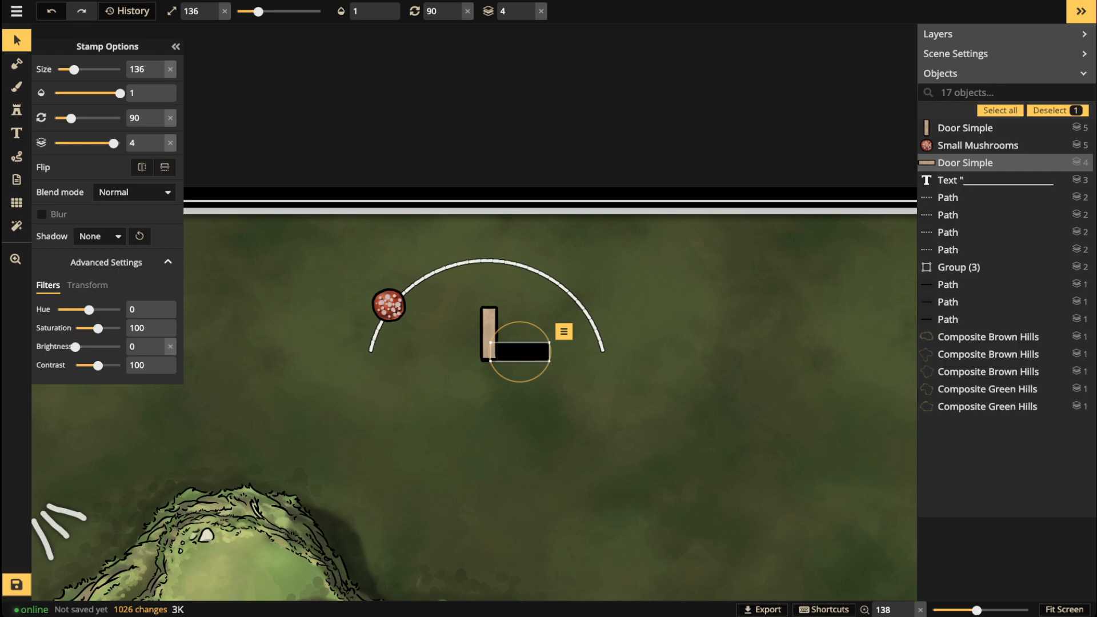
click(42, 214)
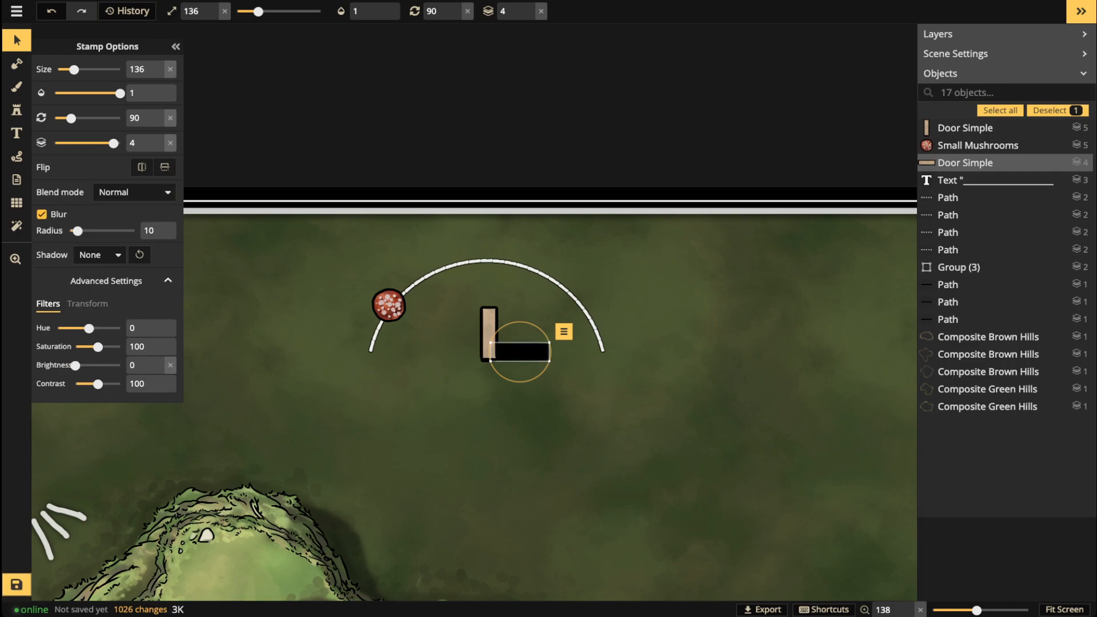
drag(120, 93, 96, 93)
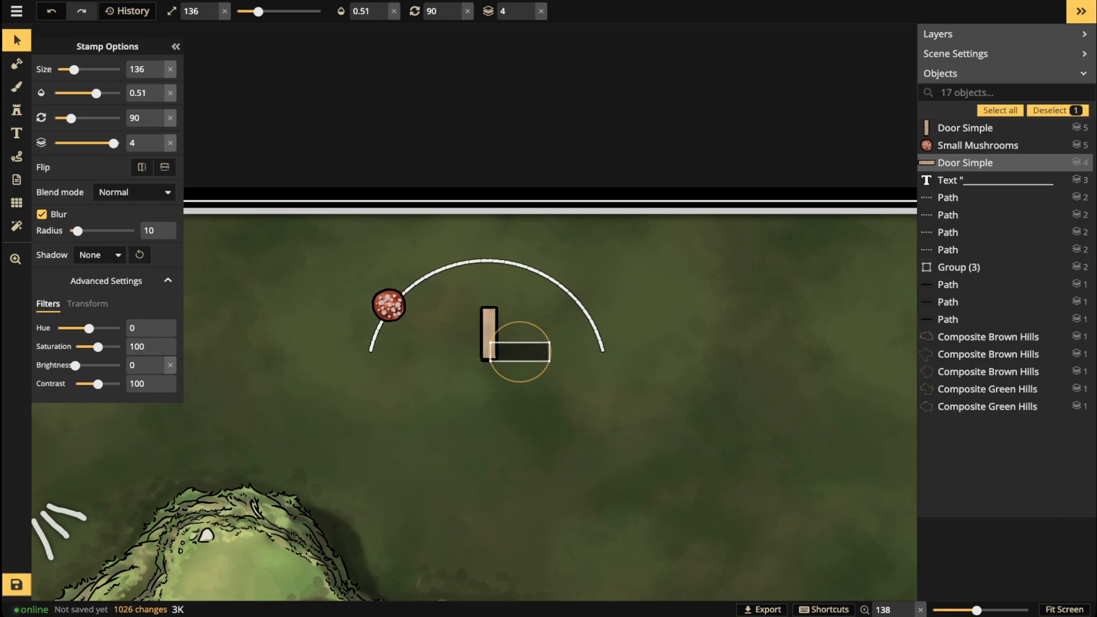
key(Escape)
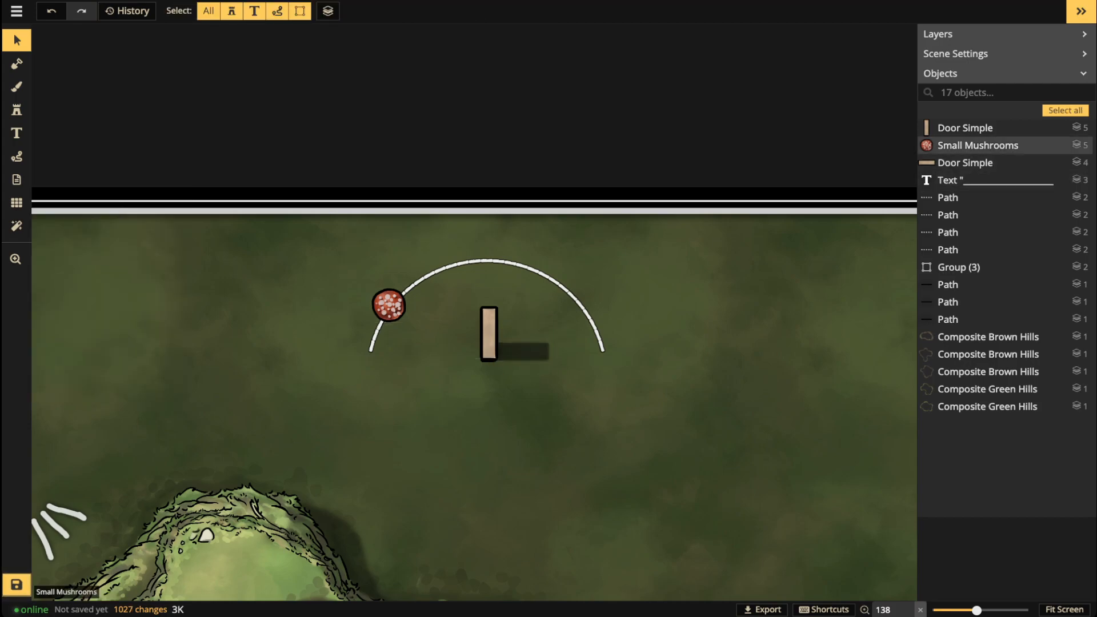
Step: Rotate the darkened door copy to 120 and reposition it so the shadow slants down and right from the door's base
click(979, 145)
click(978, 163)
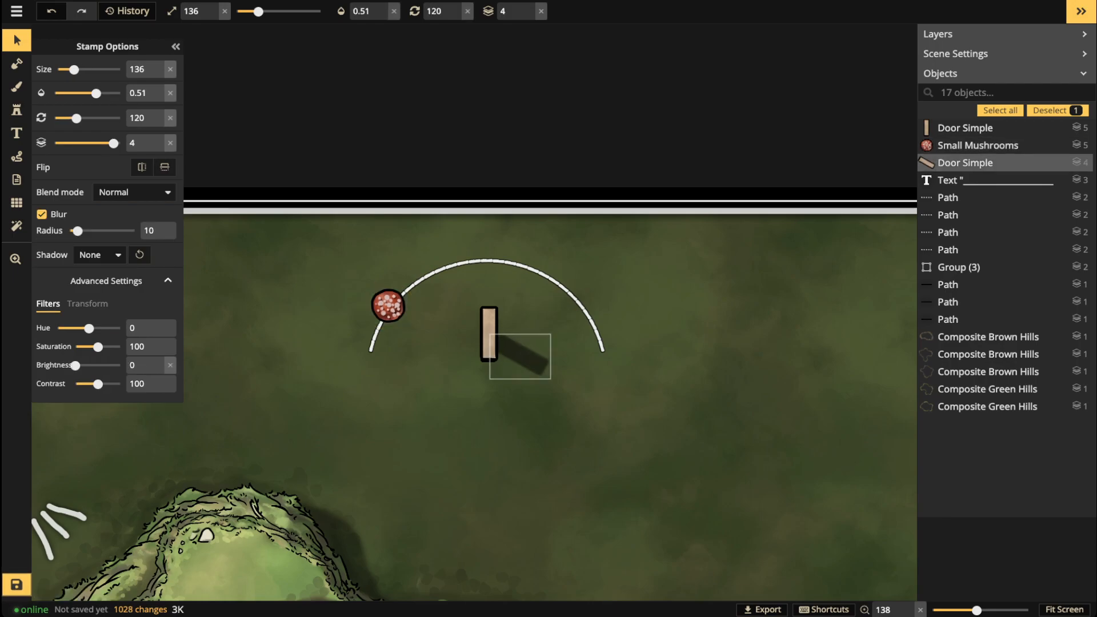
key(Escape)
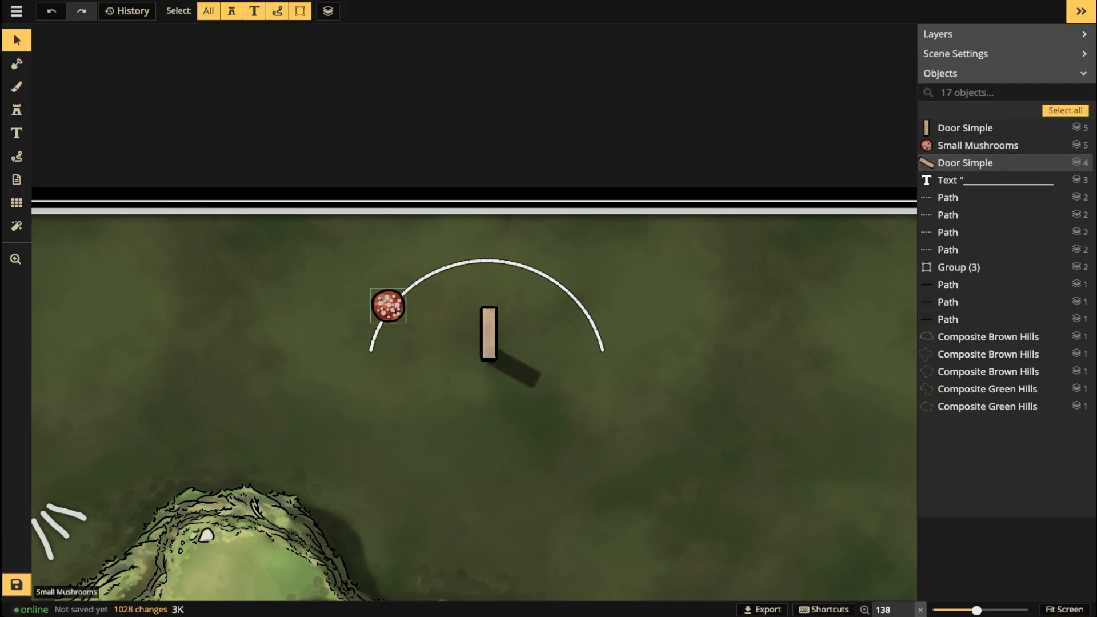
Step: Move the Small Mushrooms stamp back up to the peak of the white arc
click(388, 306)
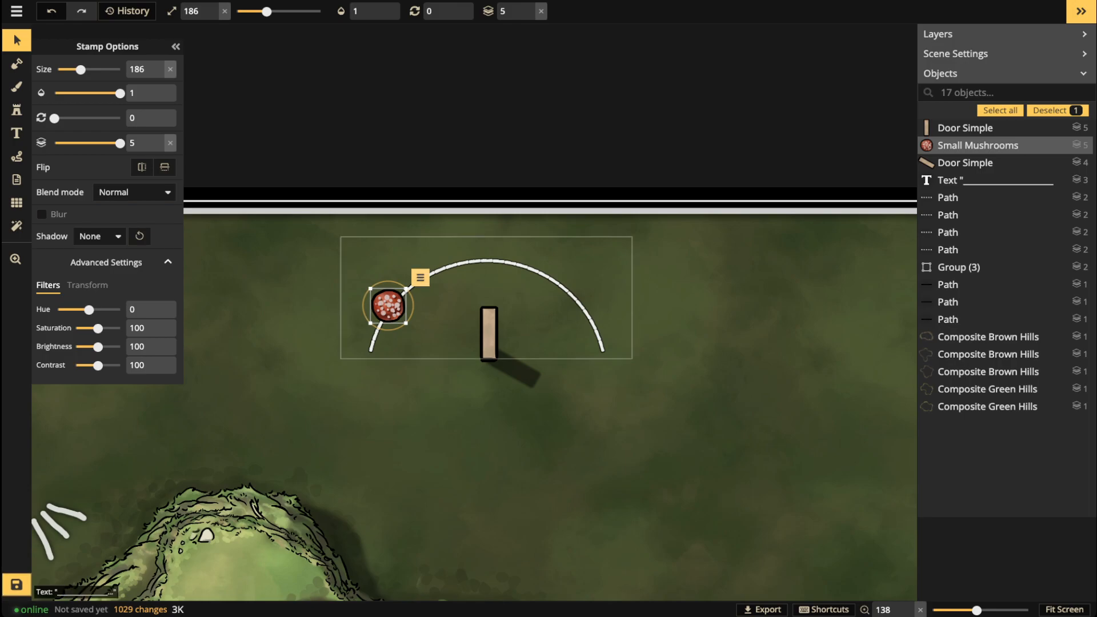
scroll(391, 312, up, 2)
scroll(387, 309, up, 5)
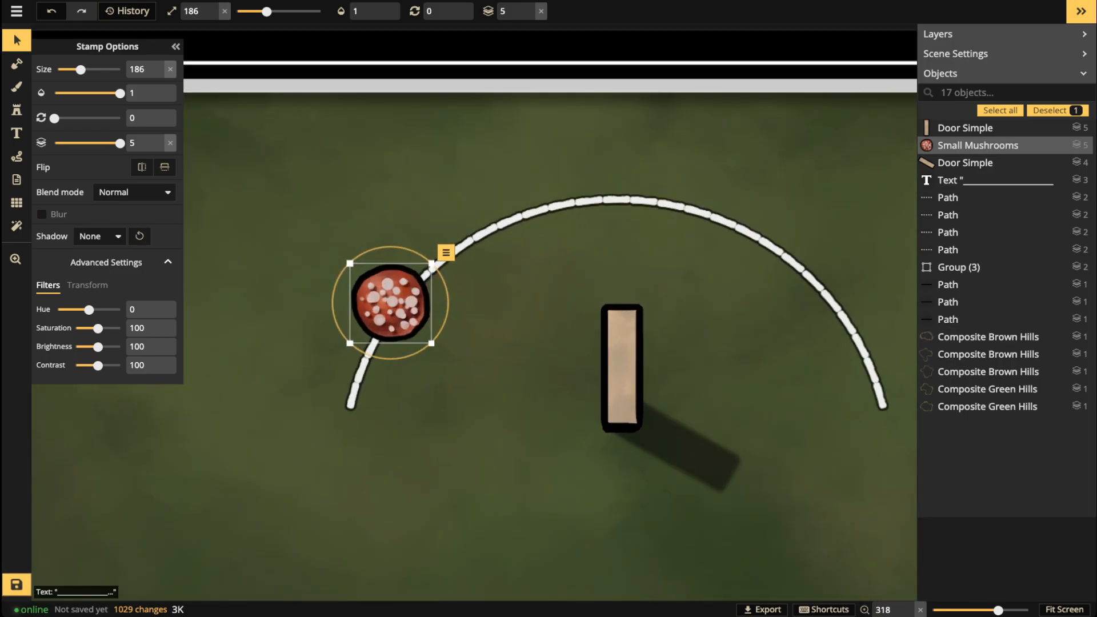
scroll(375, 262, down, 3)
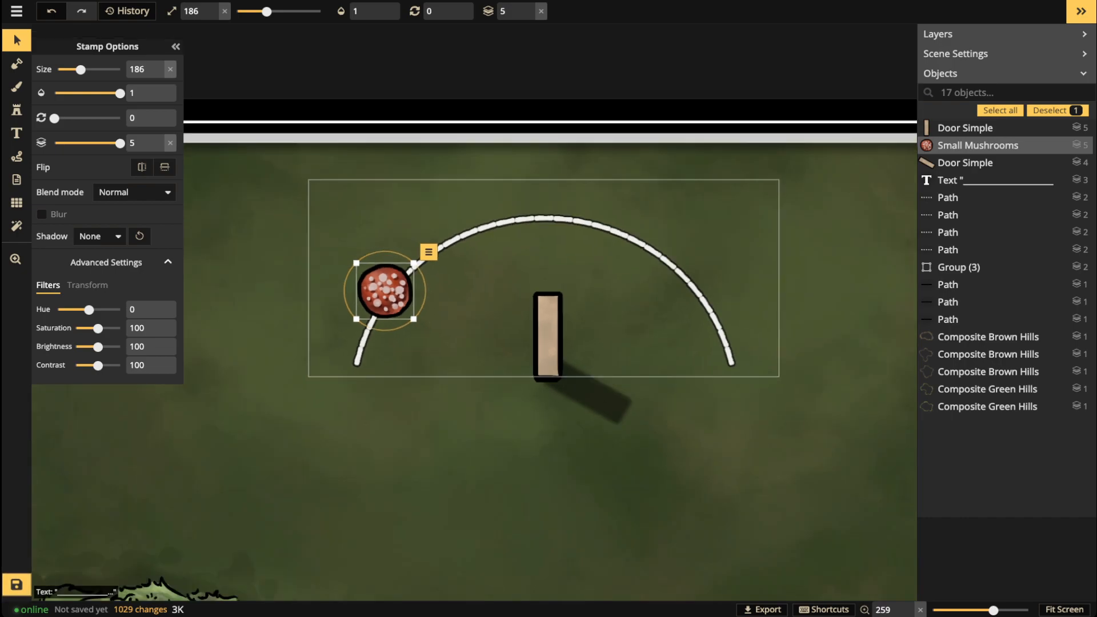
drag(374, 261, 306, 261)
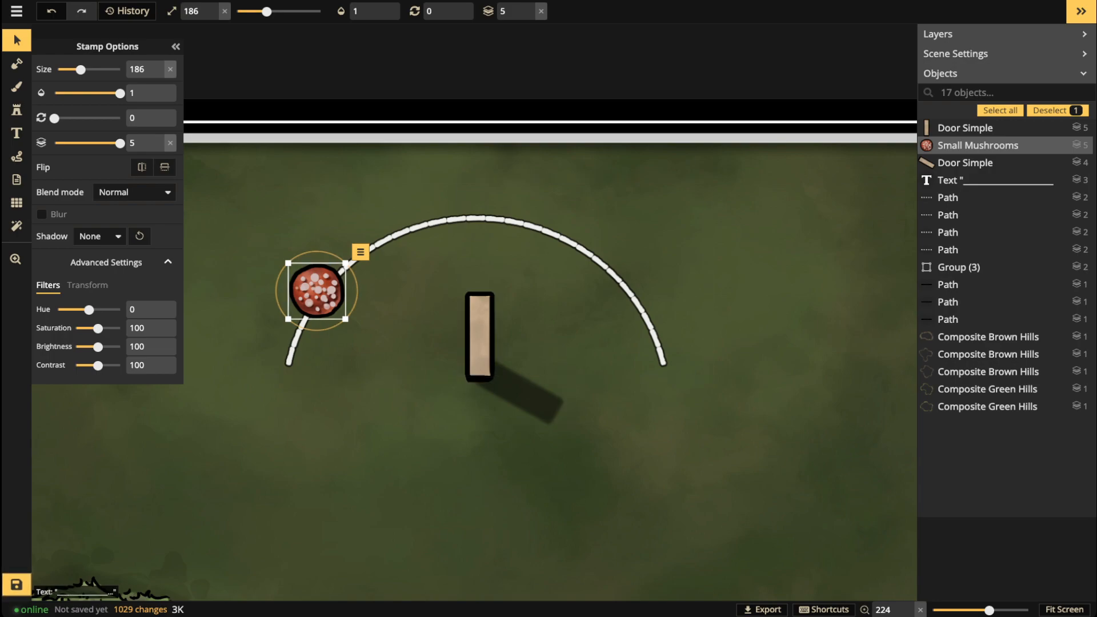
drag(316, 291, 473, 216)
key(Escape)
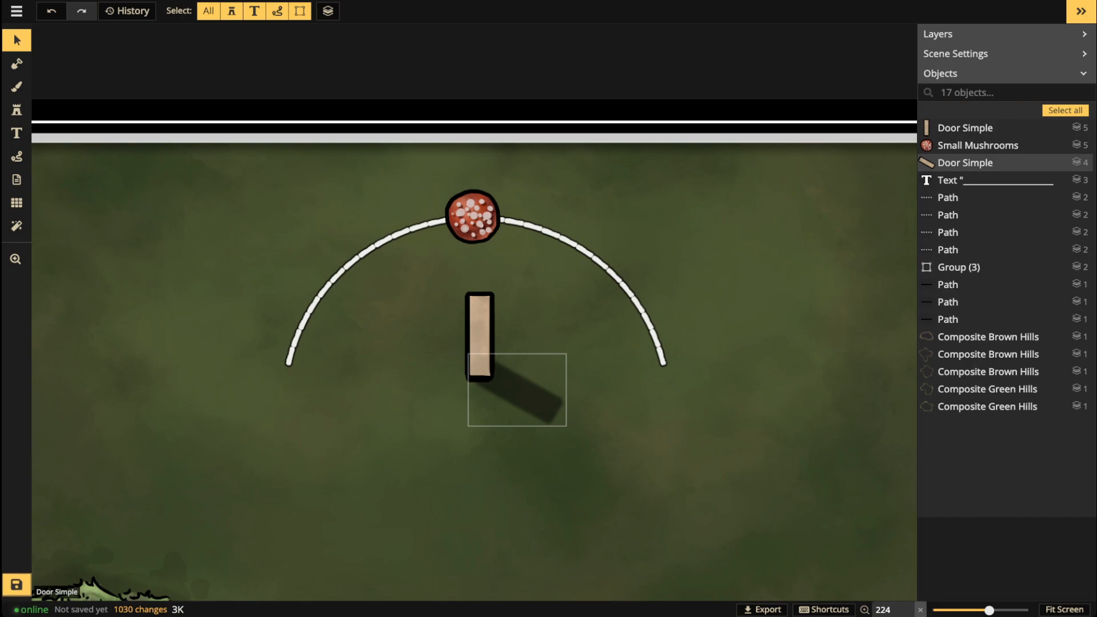
Step: Rotate the shadow copy to 180 and try centring it behind the upright door at size 156, then undo the resizing and move
click(517, 391)
scroll(518, 390, up, 5)
scroll(517, 390, down, 1)
scroll(517, 390, up, 1)
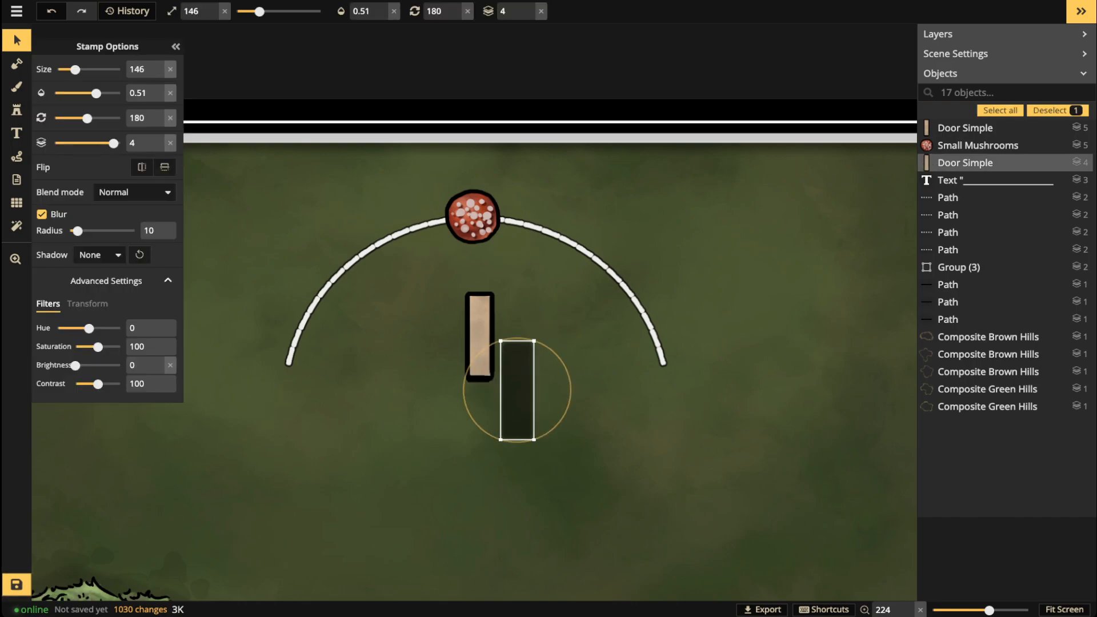
drag(517, 390, 479, 343)
scroll(478, 340, up, 4)
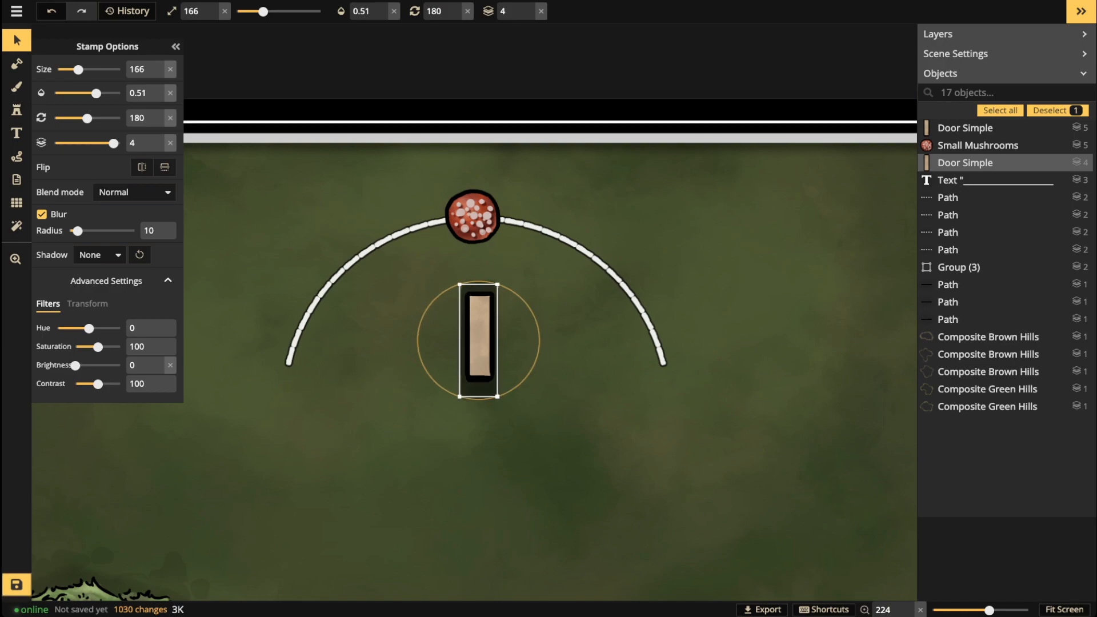
scroll(480, 337, down, 2)
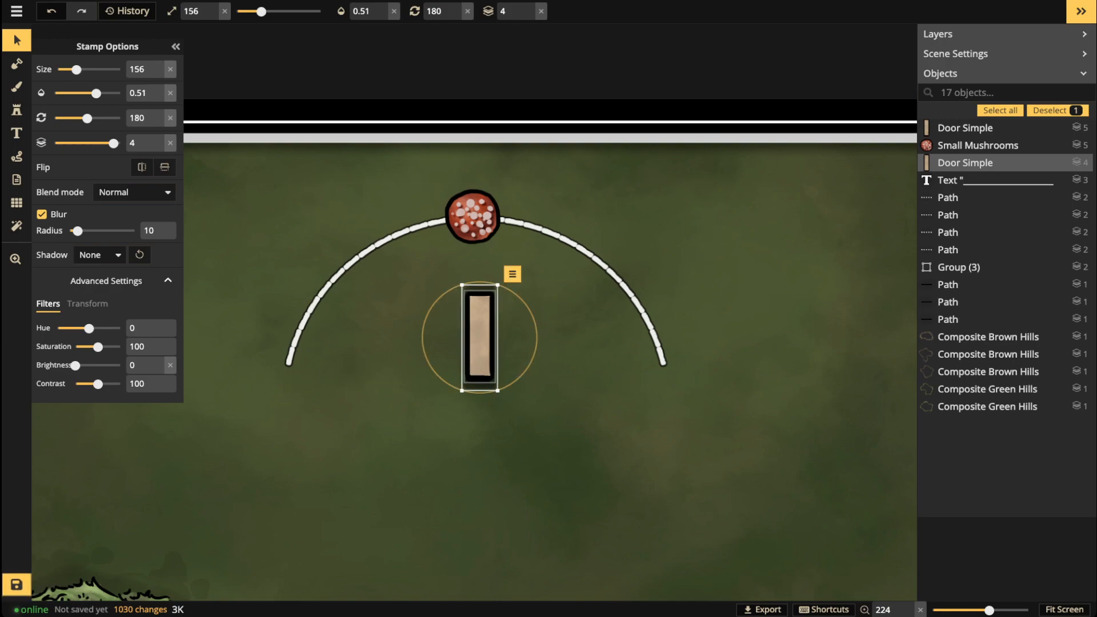
key(ctrl+z)
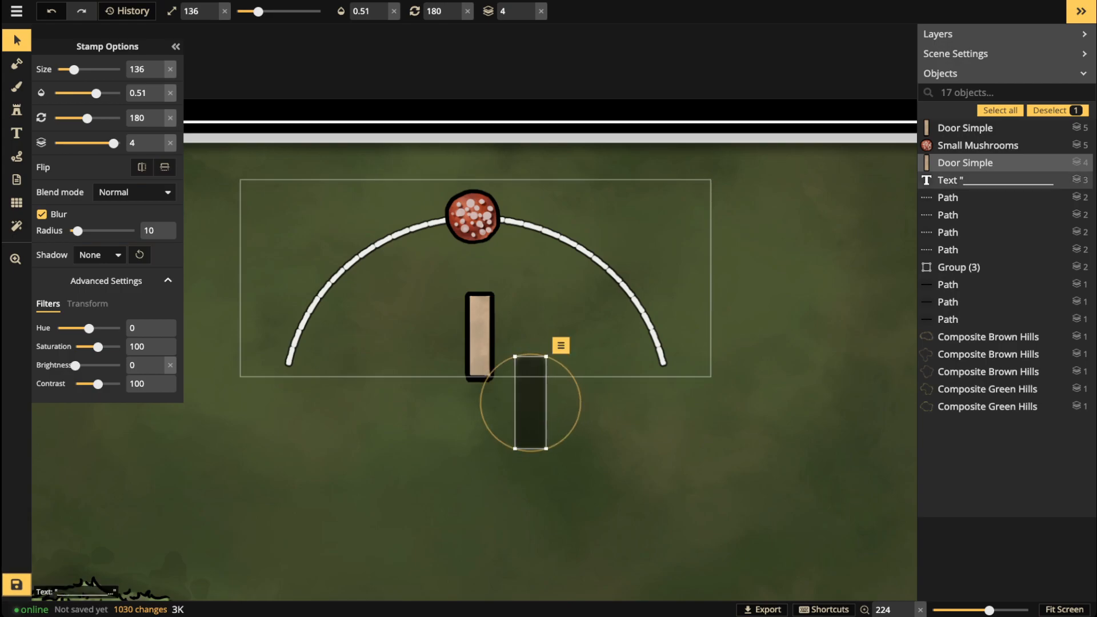
Step: Move the Small Mushrooms stamp down to the lower left end of the white arc
click(966, 180)
click(473, 216)
drag(473, 216, 297, 334)
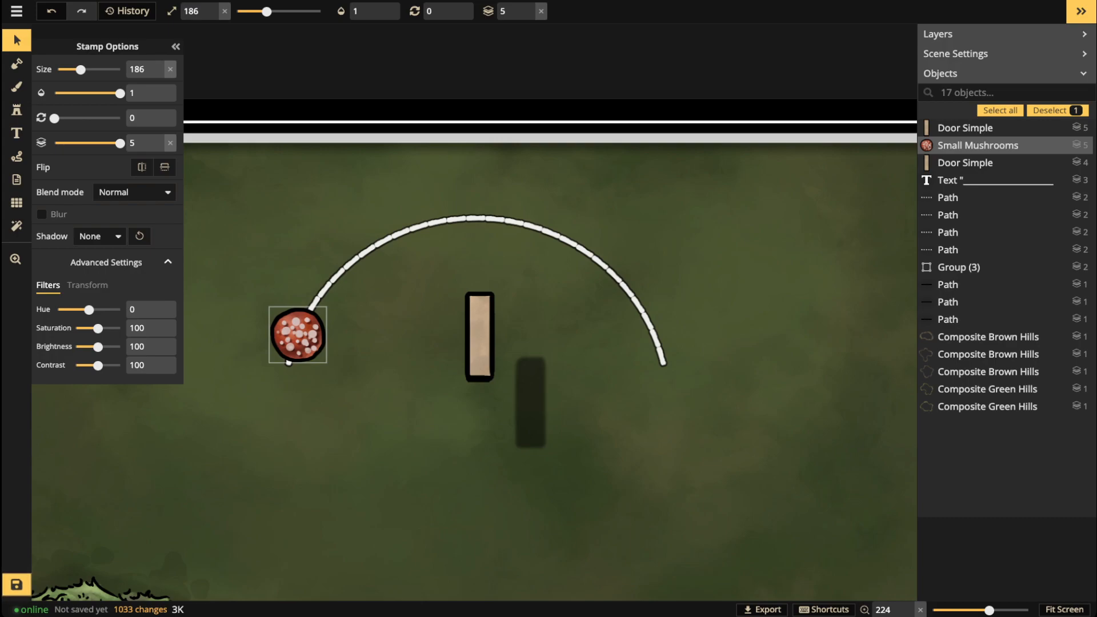
Step: Rotate the shadow copy to 275 and place it at the upright door's base, extending away from the mushroom stamp
click(530, 403)
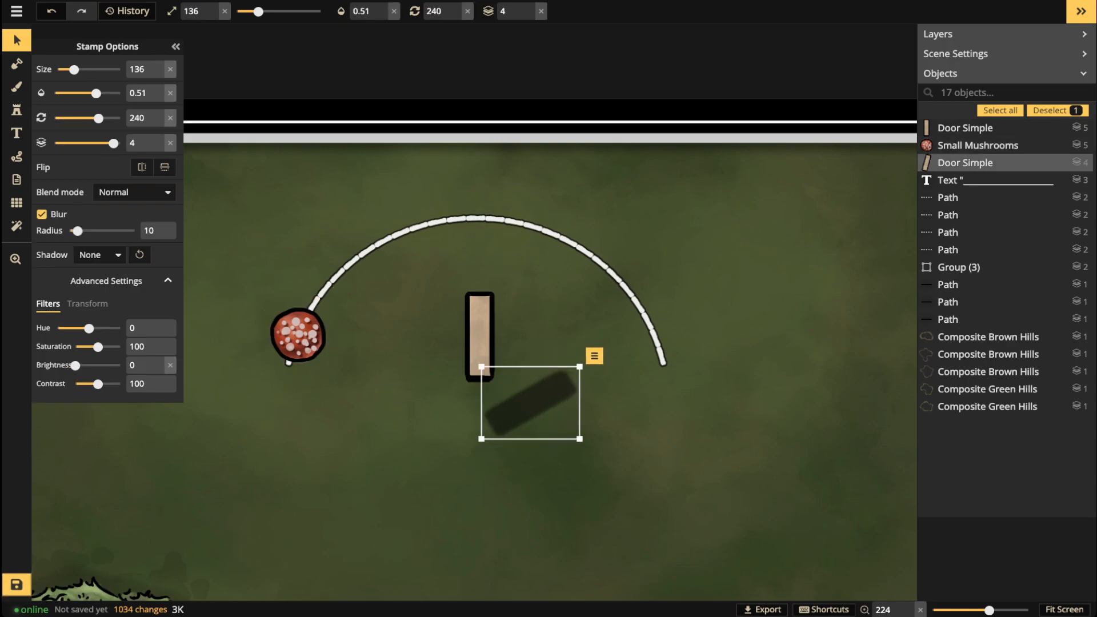
drag(530, 402, 520, 367)
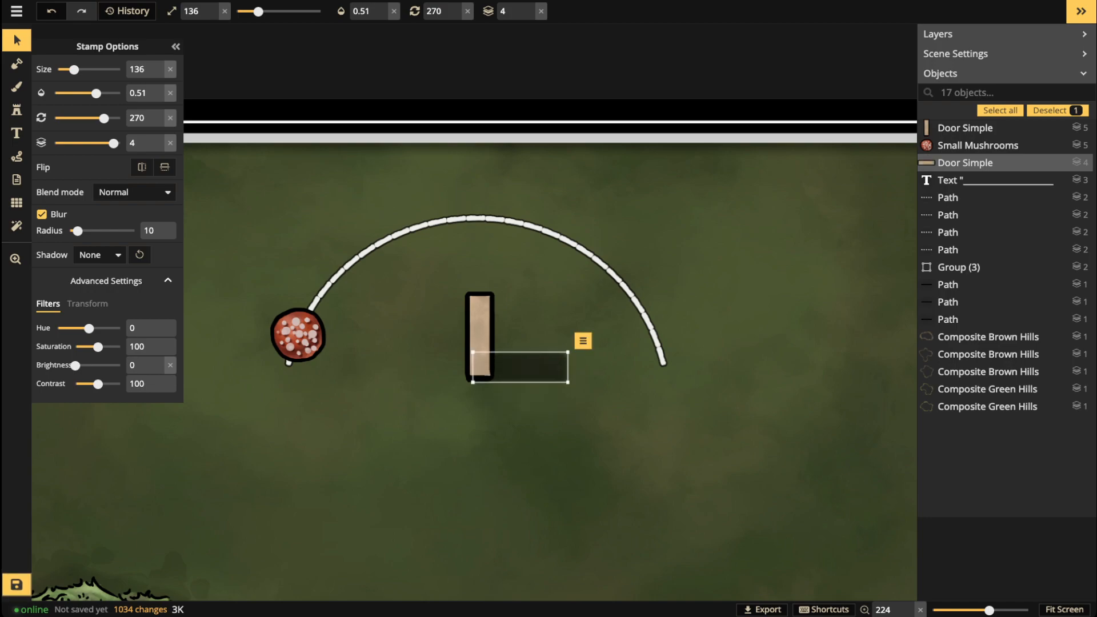
drag(583, 337, 585, 343)
drag(521, 367, 521, 370)
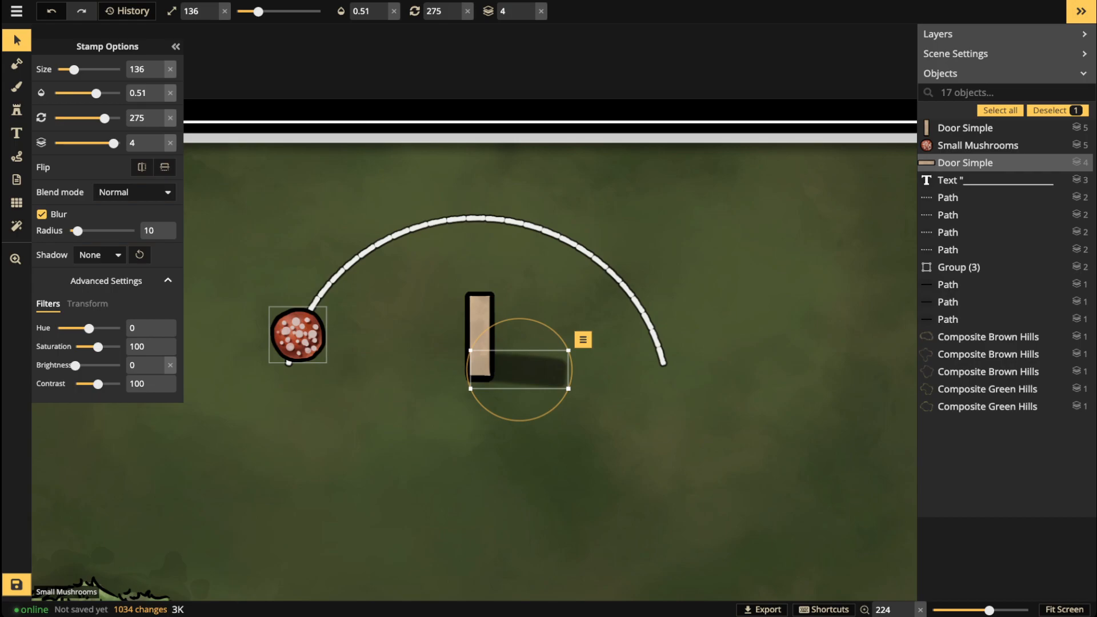
Step: Delete the whole light diagram: the arc text, the mushroom stamp and both door stamps
scroll(336, 303, down, 3)
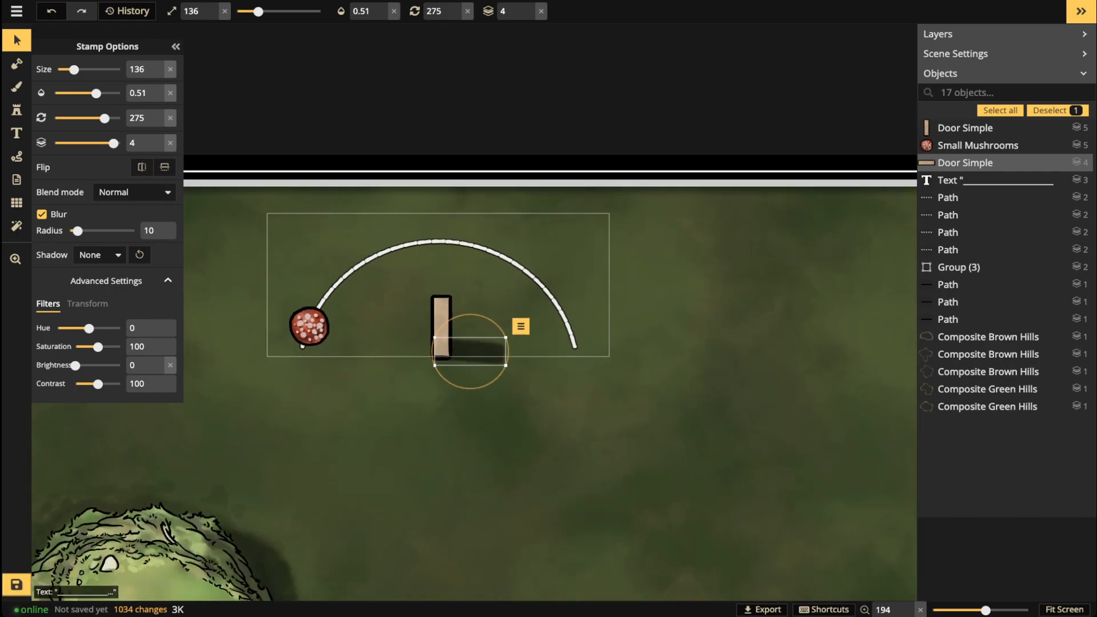
click(290, 255)
drag(286, 248, 560, 389)
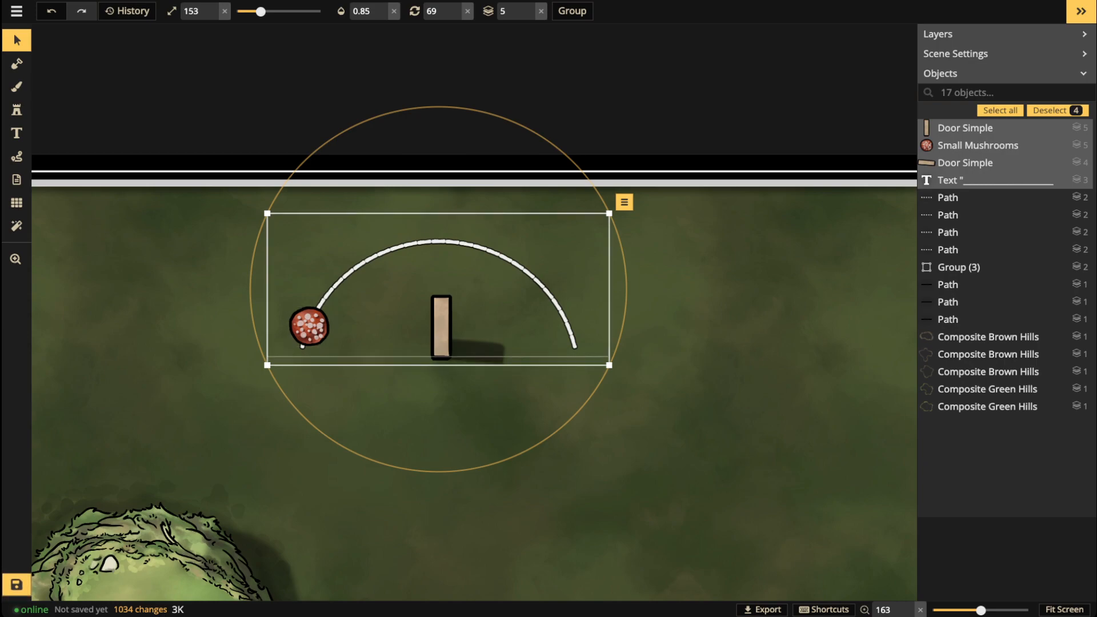
key(Delete)
Step: Reusing the existing shadow path's settings, free-draw a blurred black shadow from the largest brown hill's east side out to its dotted guide
scroll(364, 346, down, 5)
drag(364, 345, 452, 64)
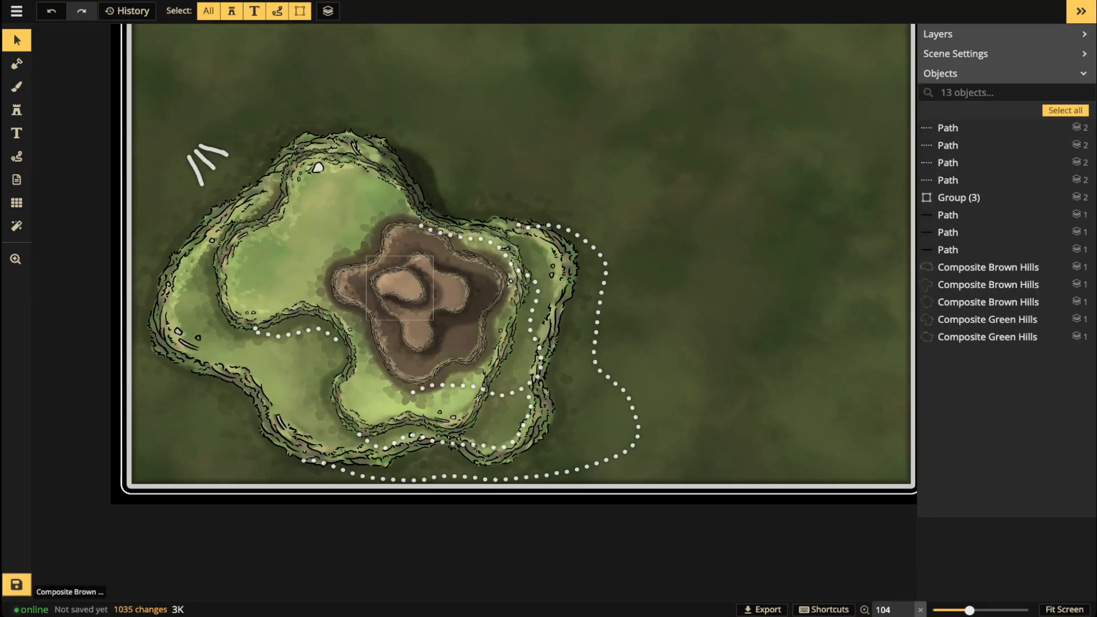
scroll(400, 288, up, 3)
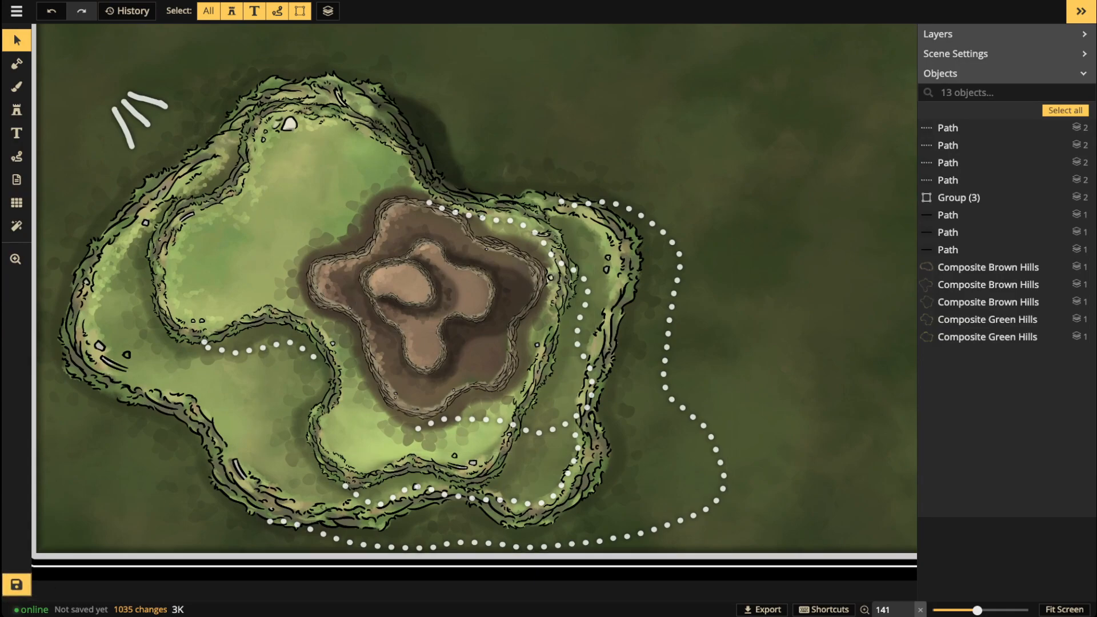
scroll(419, 285, up, 1)
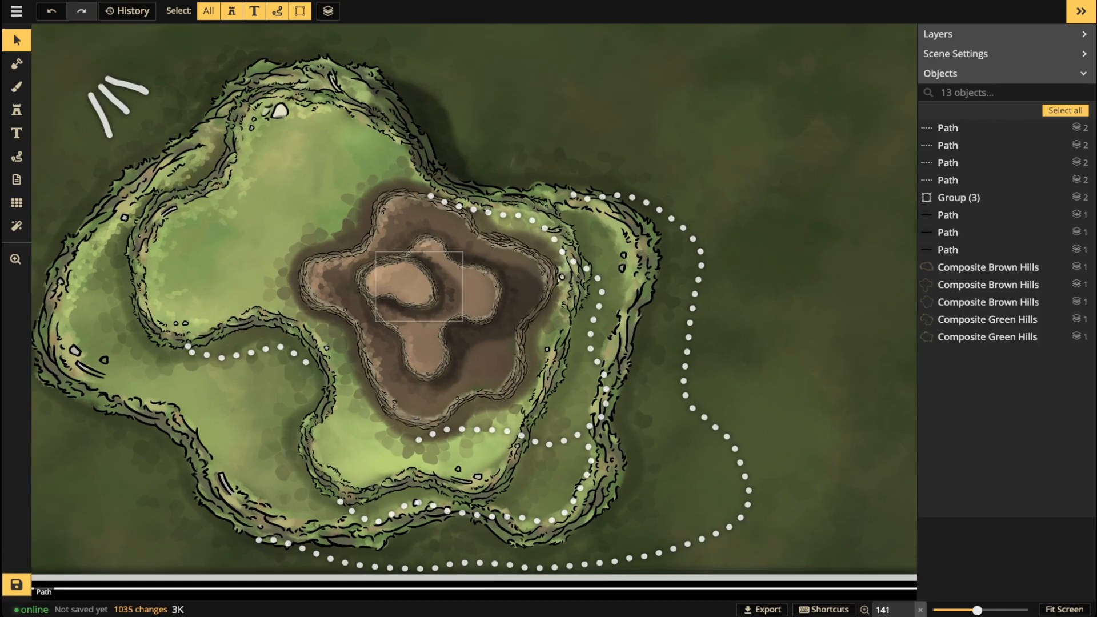
key(space)
drag(684, 381, 603, 313)
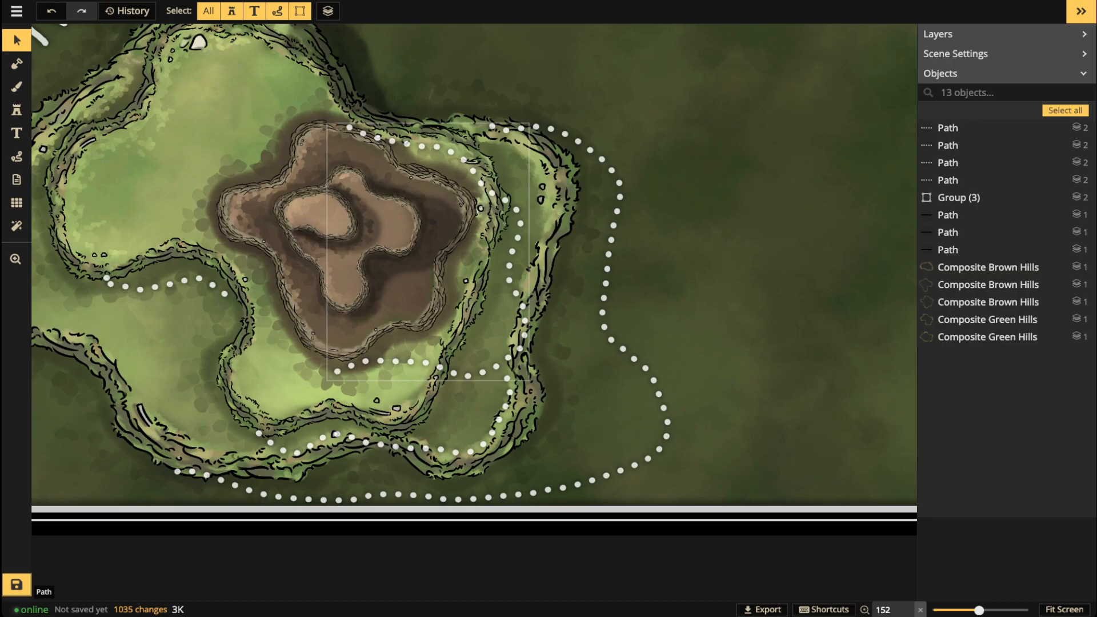
click(523, 307)
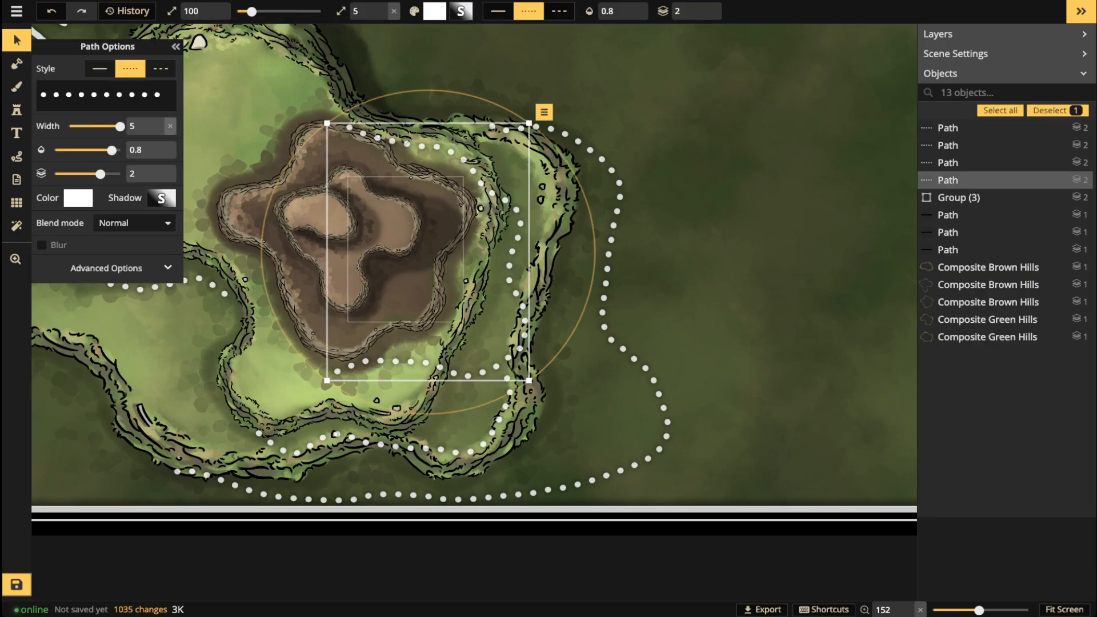
click(400, 268)
click(16, 156)
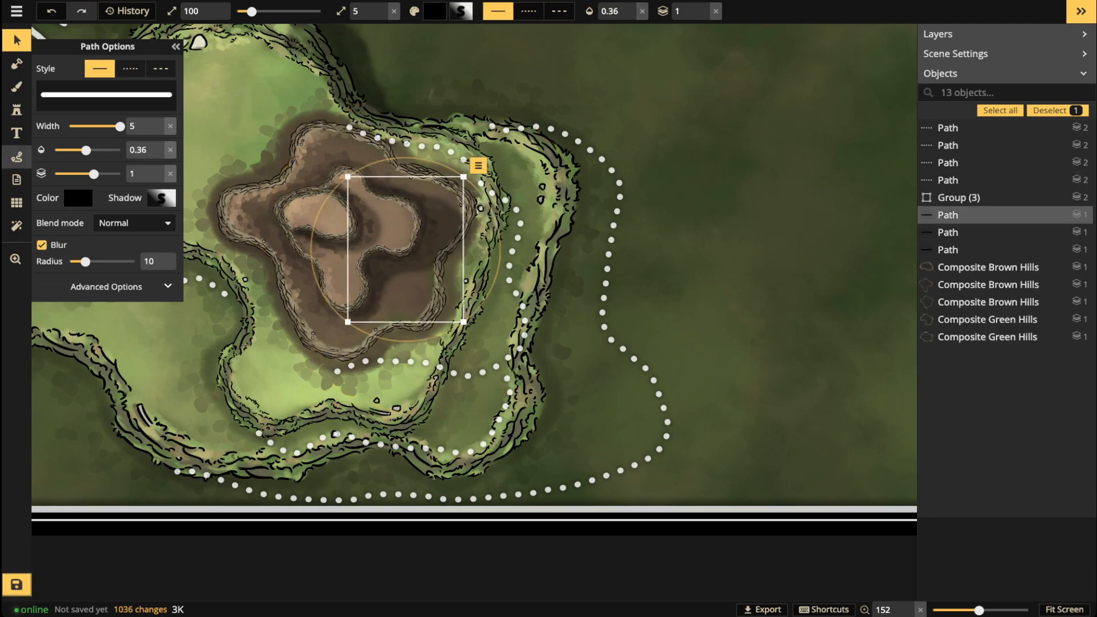
scroll(432, 288, up, 2)
scroll(446, 303, up, 2)
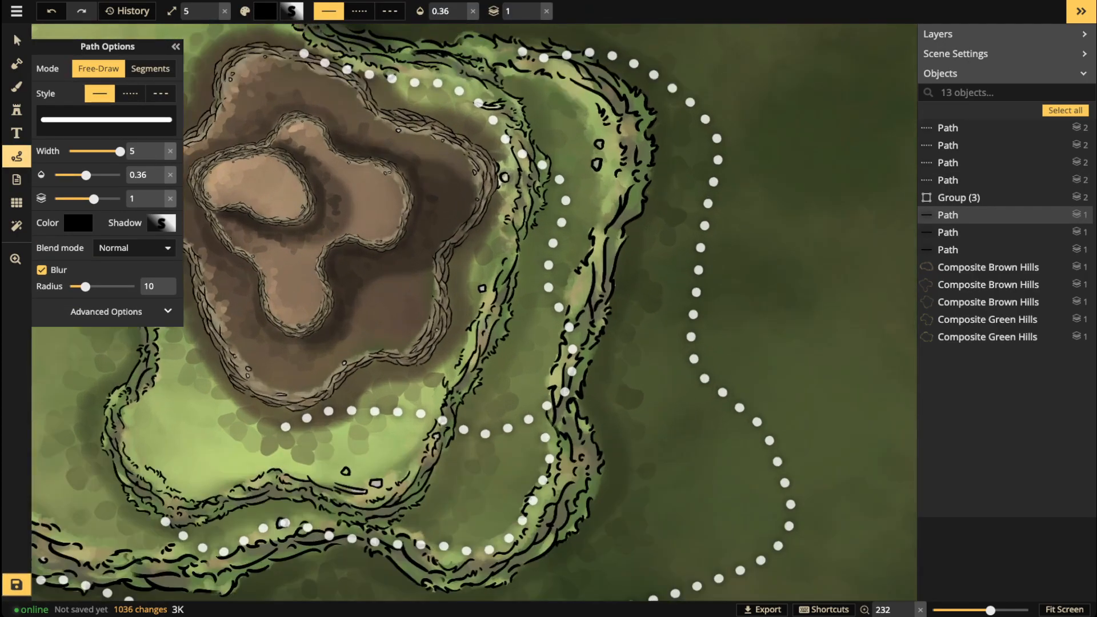
drag(384, 98, 405, 110)
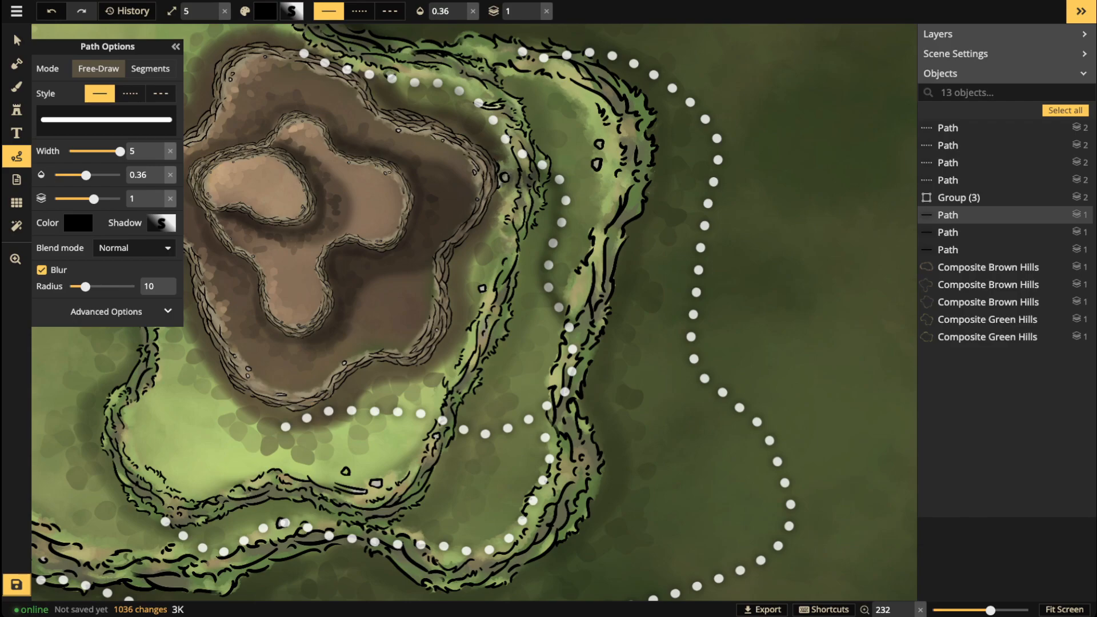
mouse_move(546, 409)
mouse_down()
mouse_move(312, 416)
mouse_move(337, 387)
mouse_move(400, 367)
mouse_up()
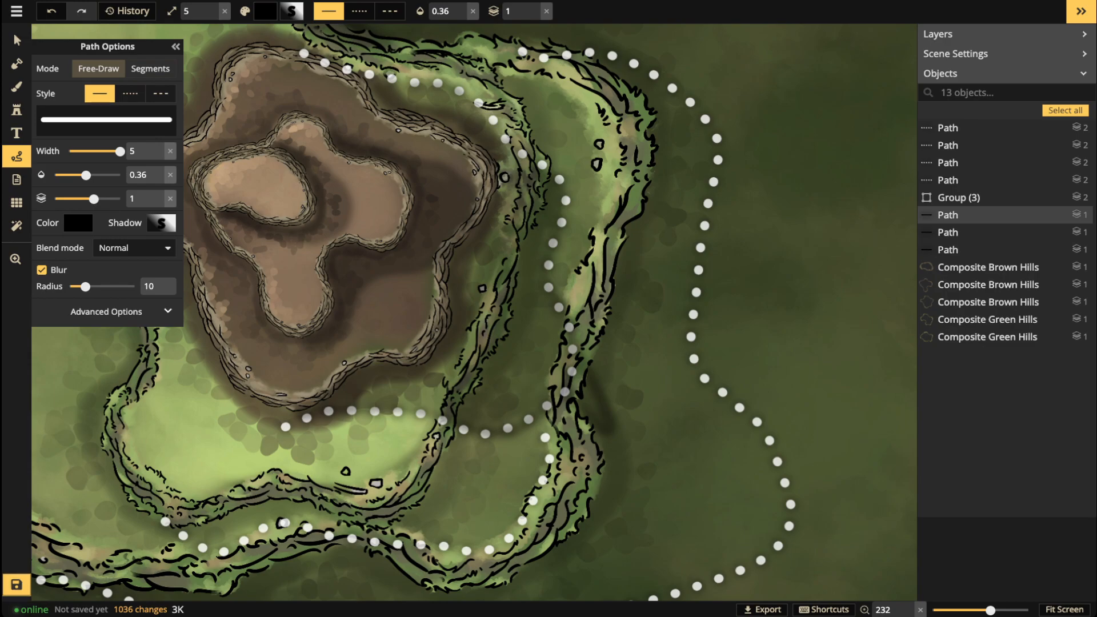
drag(601, 408, 607, 425)
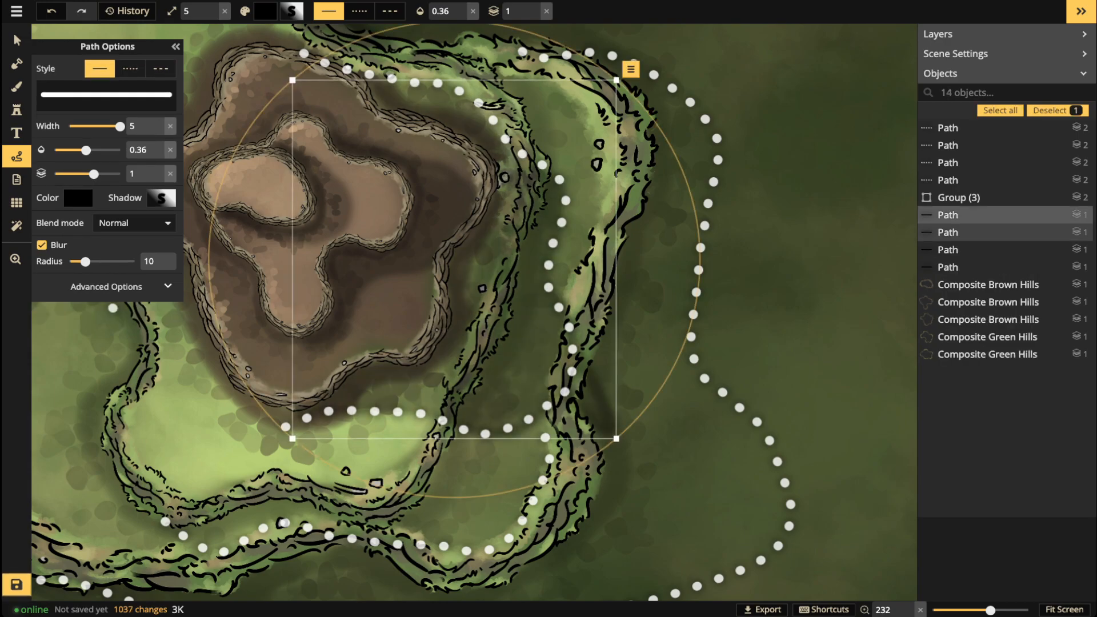
Step: Move the new brown hill shadow path to layer 2
click(17, 40)
scroll(578, 229, down, 1)
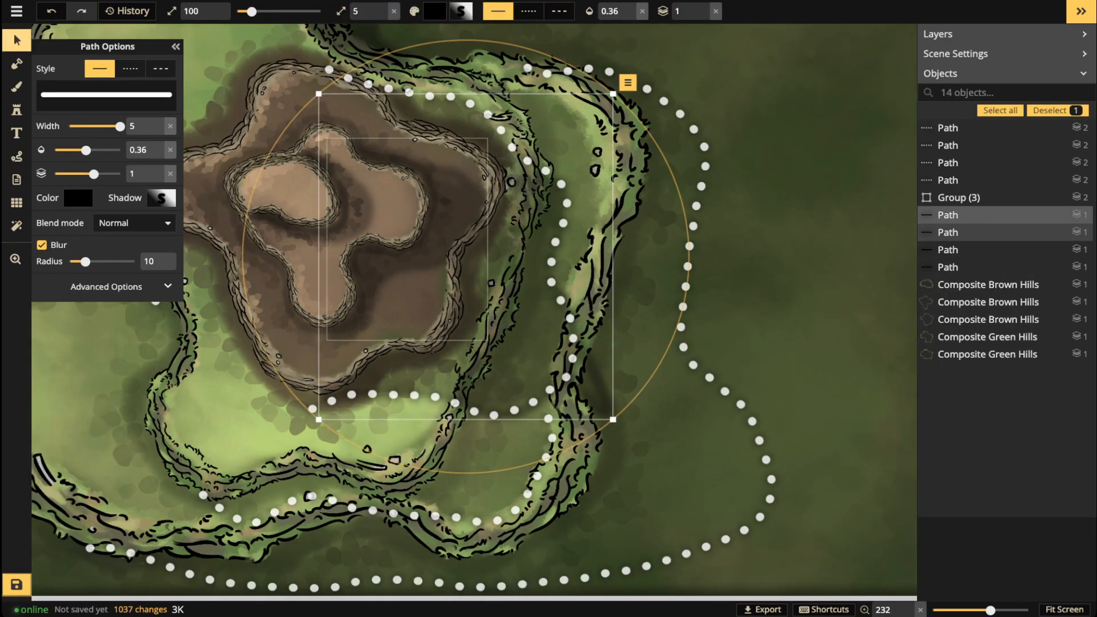
key(Up)
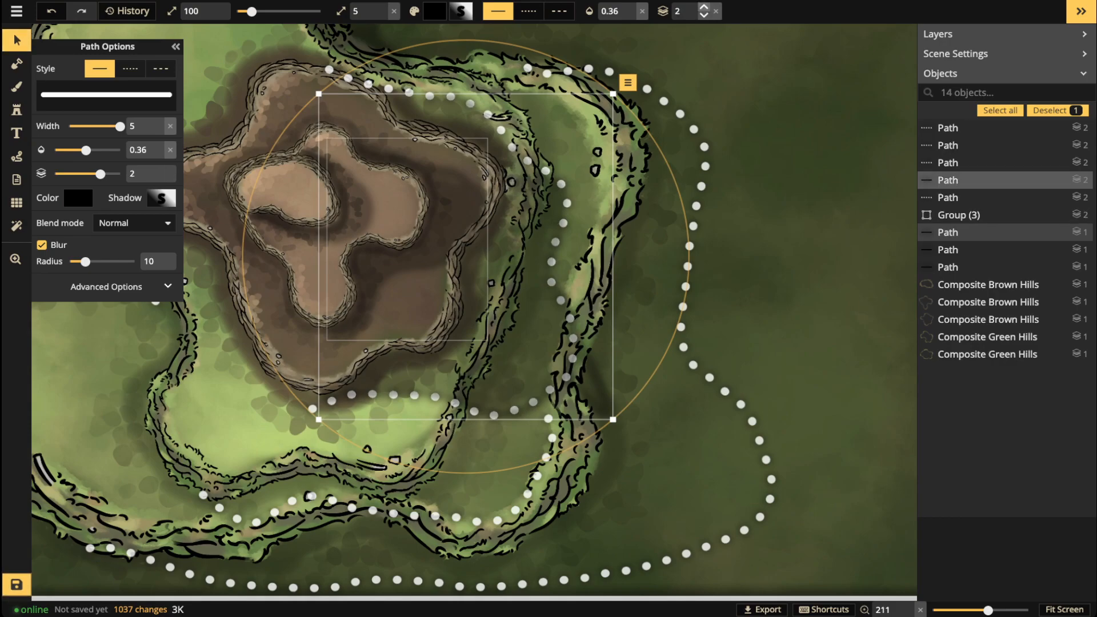
key(Escape)
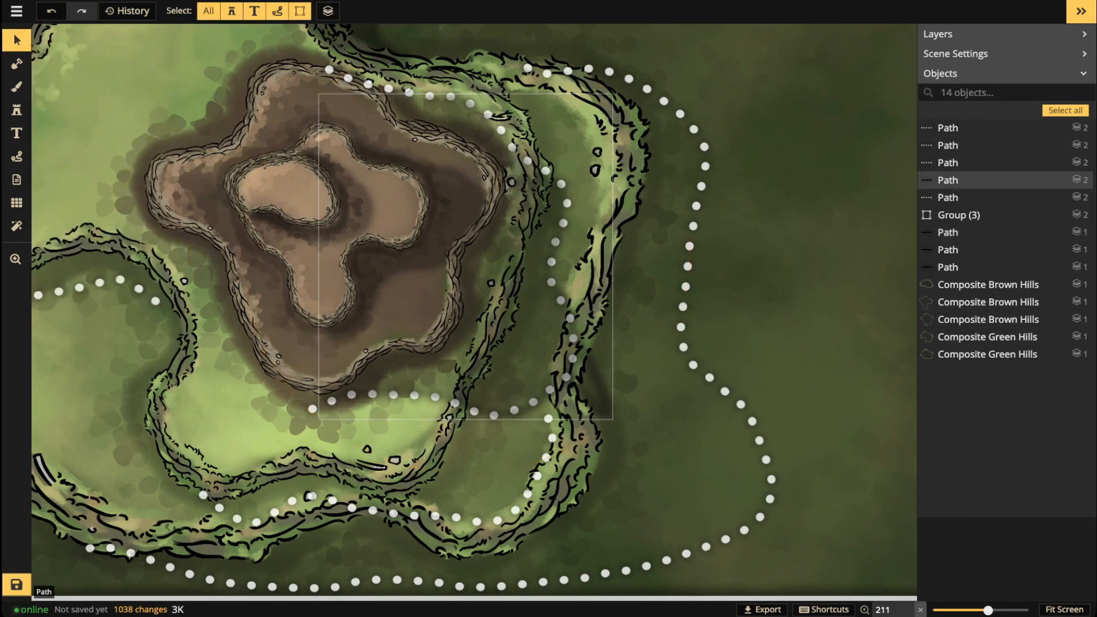
Step: Delete the dotted guide path around the brown hill's shadow
click(563, 223)
click(389, 89)
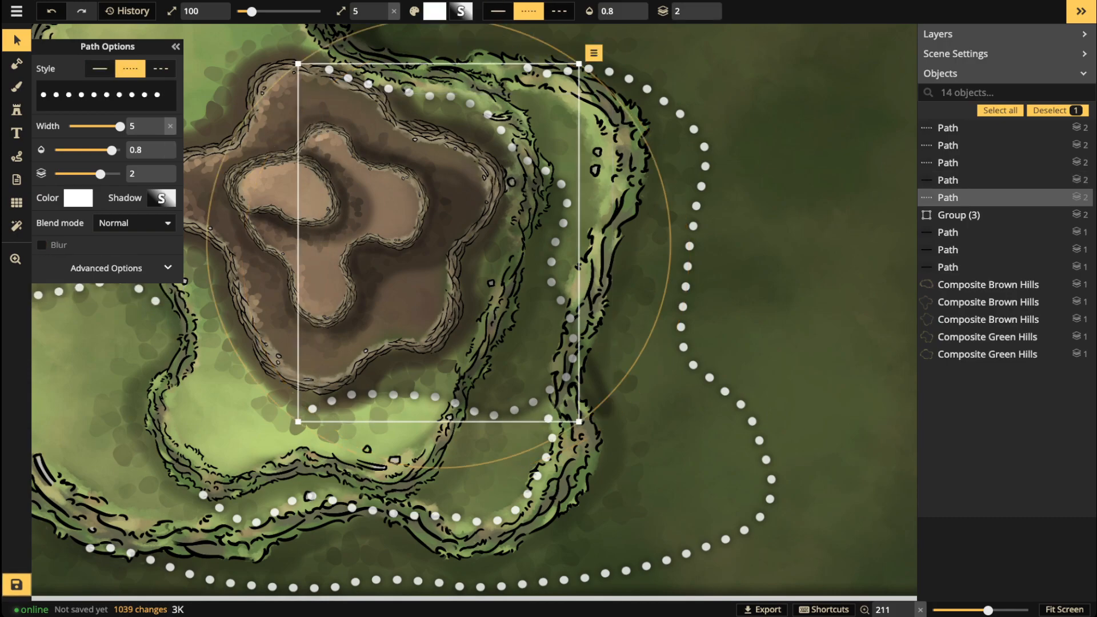
key(Delete)
scroll(512, 255, down, 5)
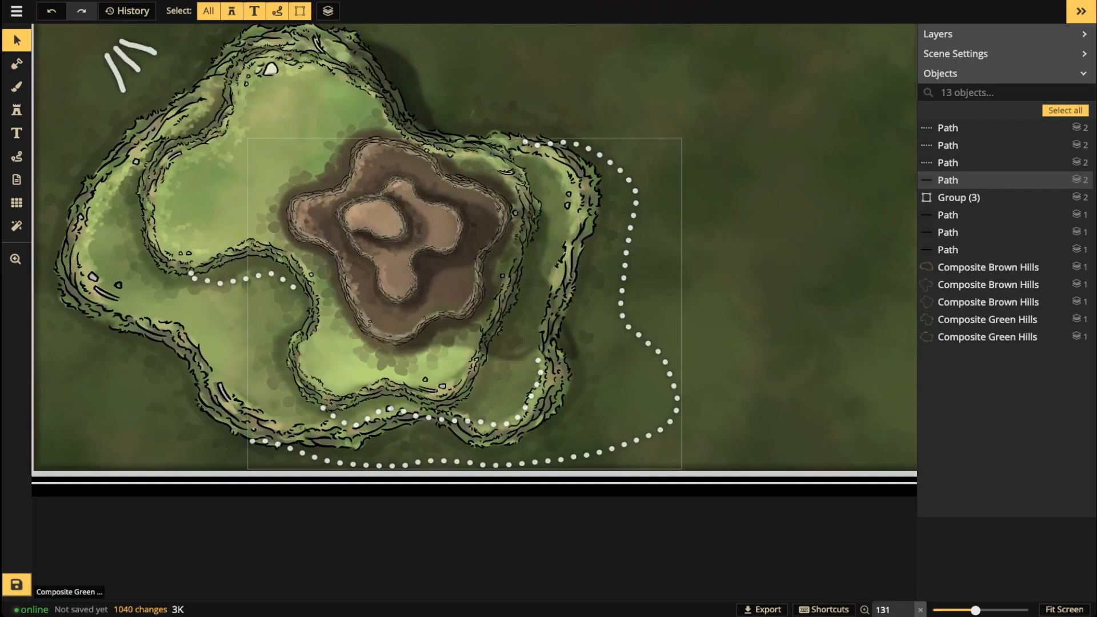
scroll(524, 354, up, 9)
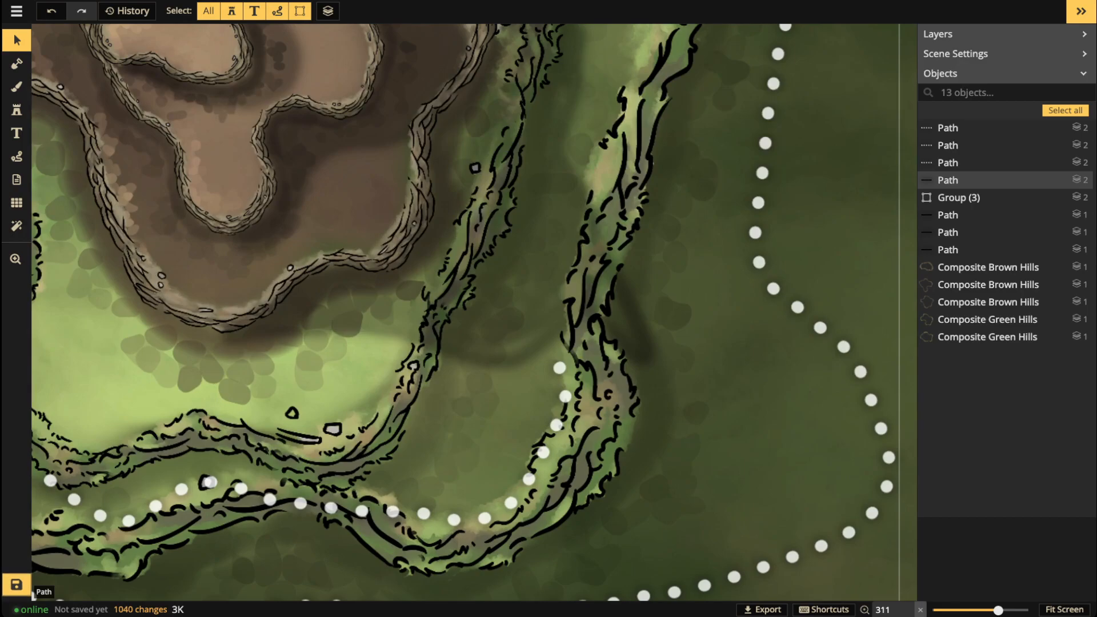
scroll(495, 277, down, 7)
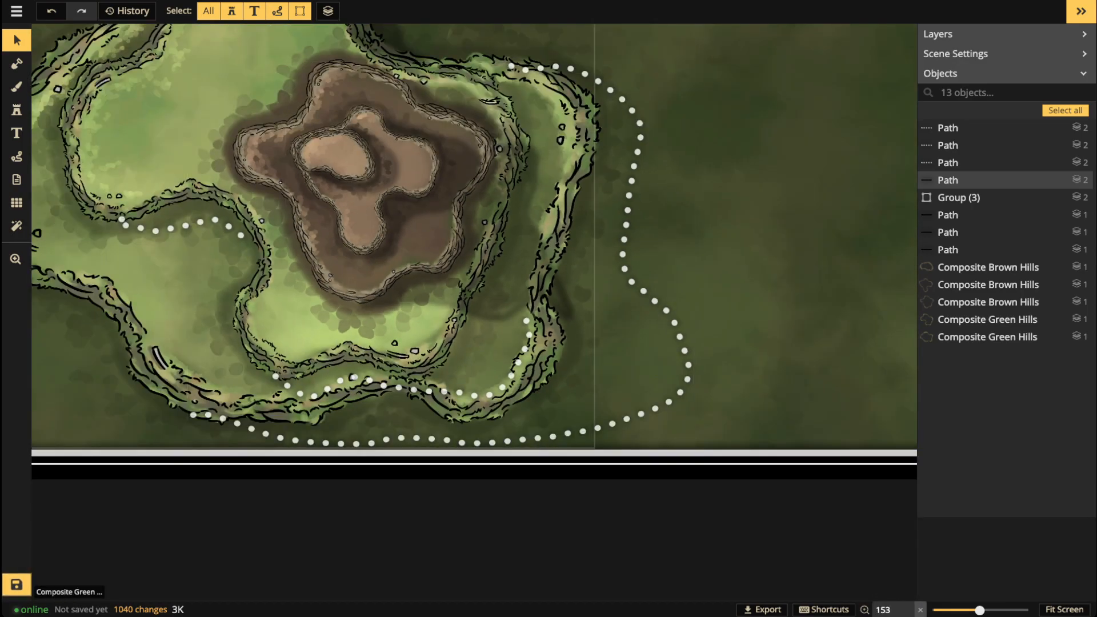
click(17, 156)
scroll(475, 228, down, 2)
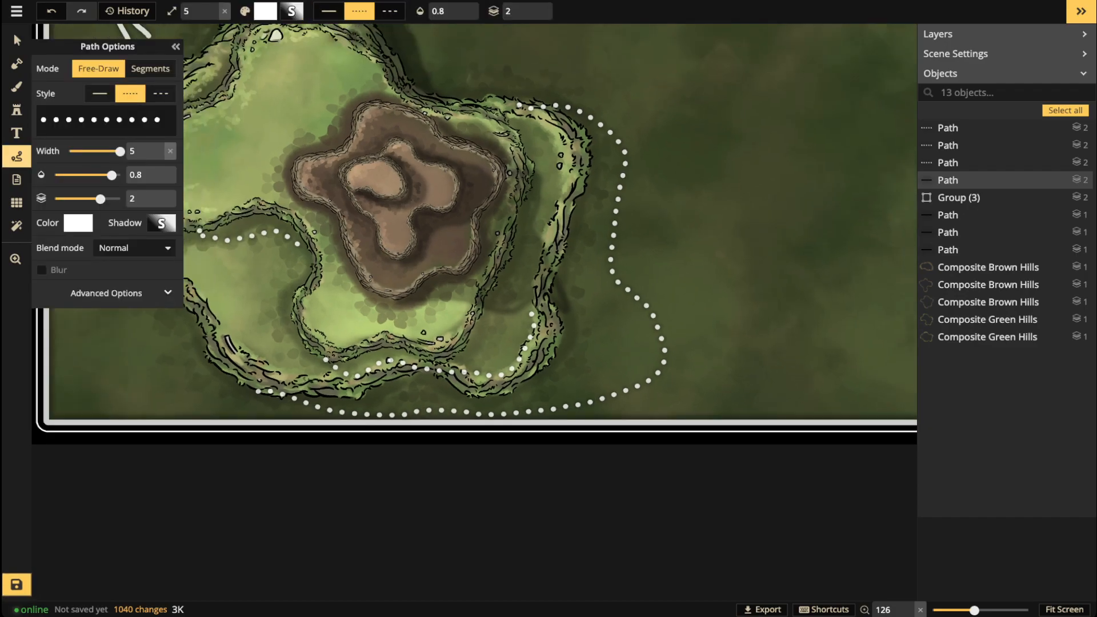
drag(588, 132, 594, 164)
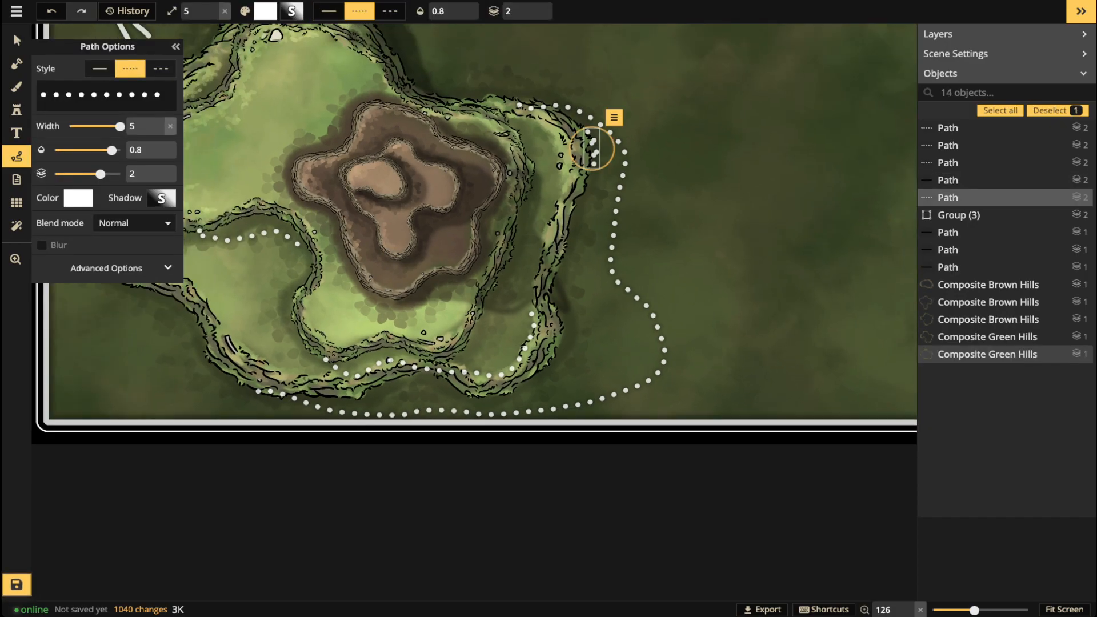
key(Delete)
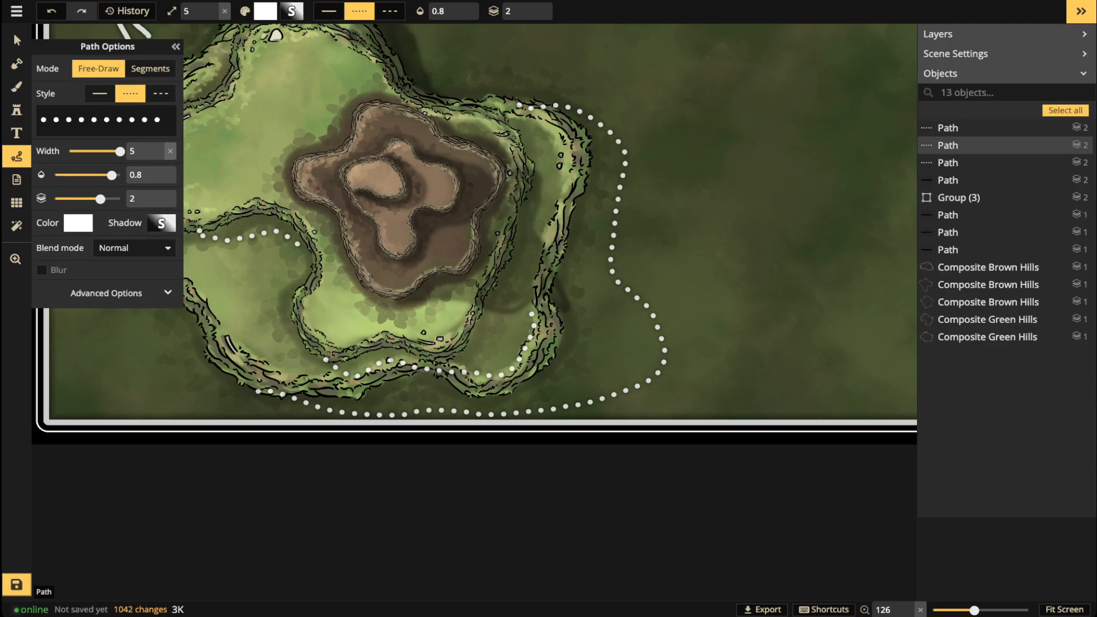
Step: Free-draw a blurred black shadow path, width 5, opacity 0.36, layer 2, over the lower green hill's eastern and southern cliff face
click(17, 40)
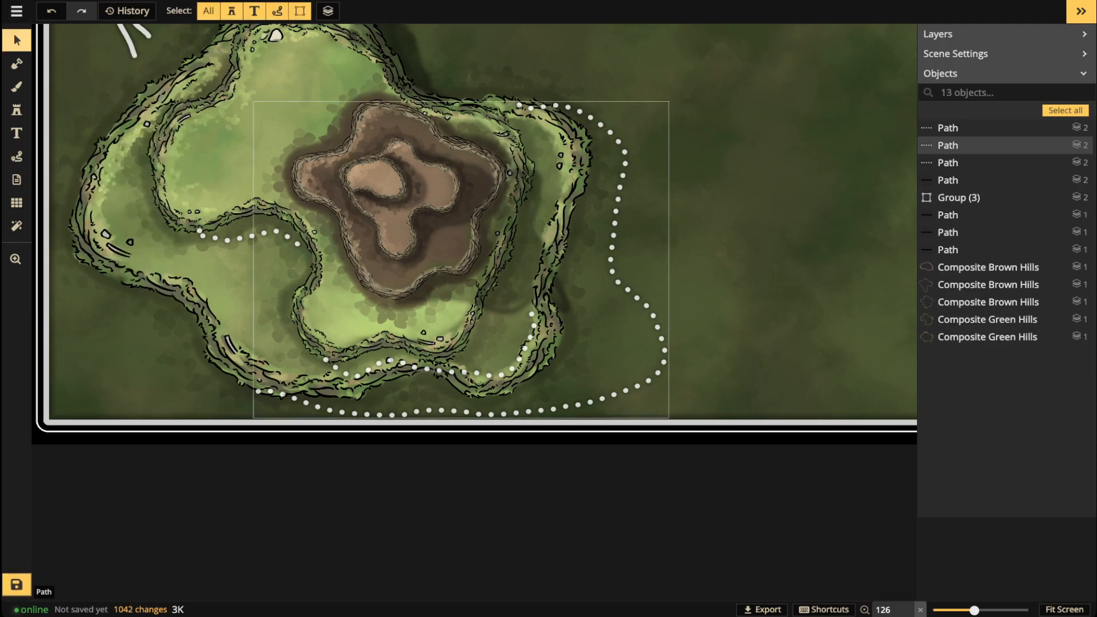
click(546, 307)
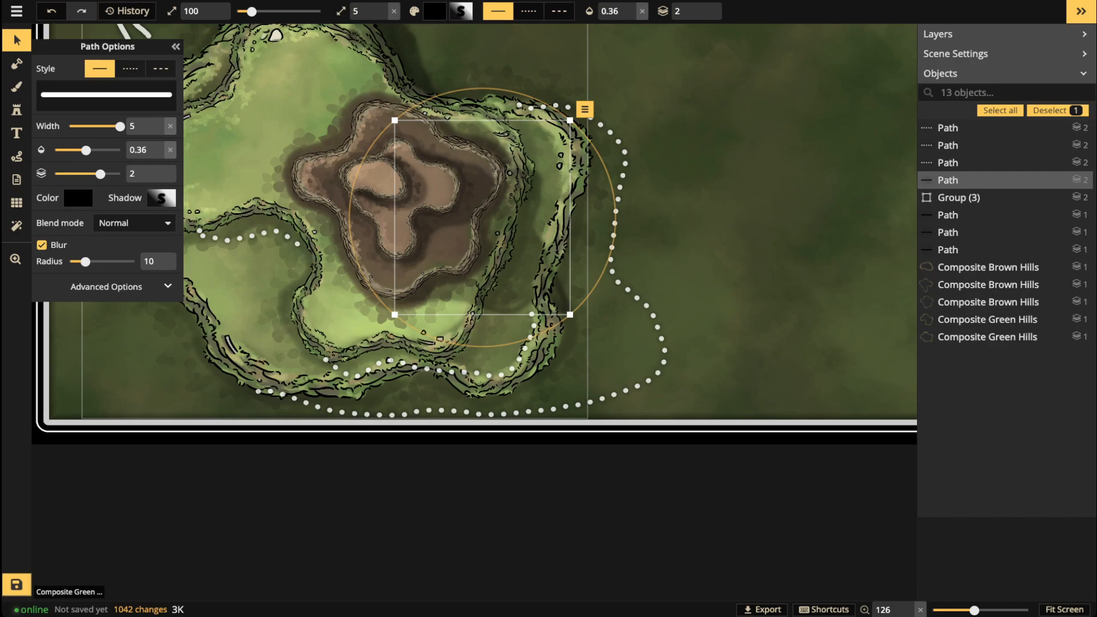
click(17, 156)
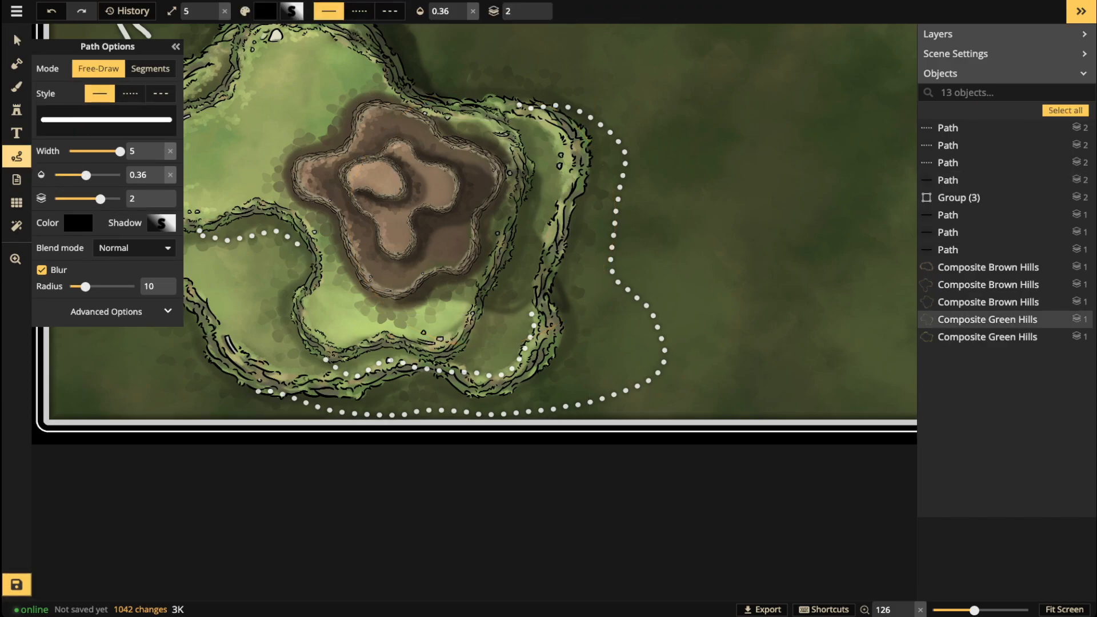
mouse_move(533, 315)
mouse_down()
mouse_move(520, 364)
mouse_move(359, 379)
mouse_move(520, 386)
mouse_move(547, 350)
mouse_move(540, 313)
mouse_move(555, 345)
mouse_move(543, 270)
mouse_move(548, 280)
mouse_move(562, 240)
mouse_move(545, 217)
mouse_move(572, 157)
mouse_move(550, 117)
mouse_move(580, 186)
mouse_move(582, 133)
mouse_up()
drag(568, 204, 546, 349)
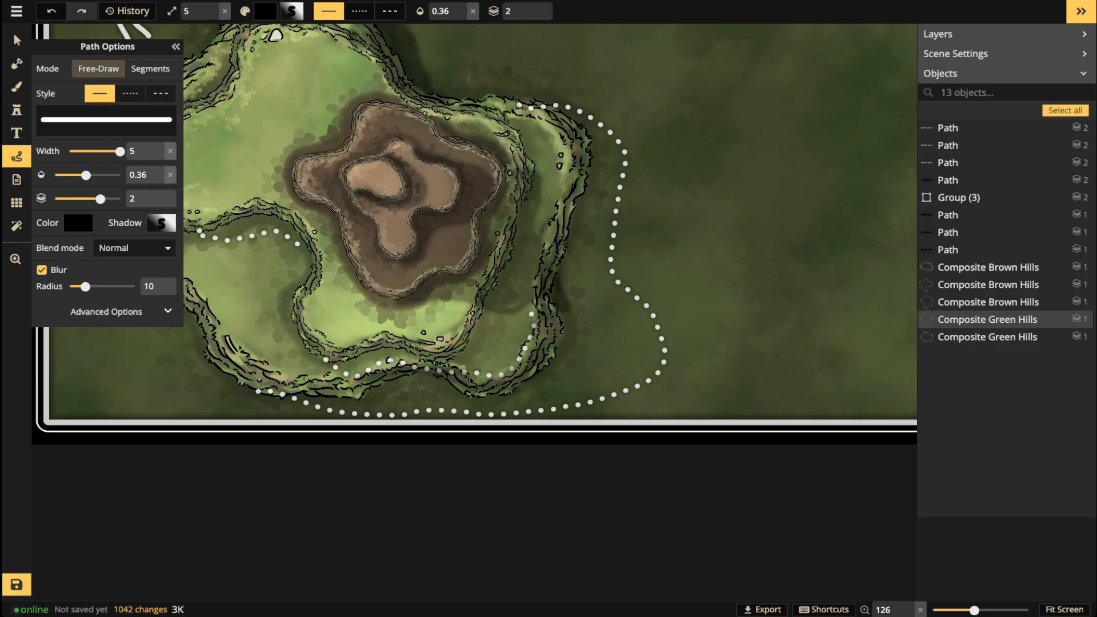
key(Escape)
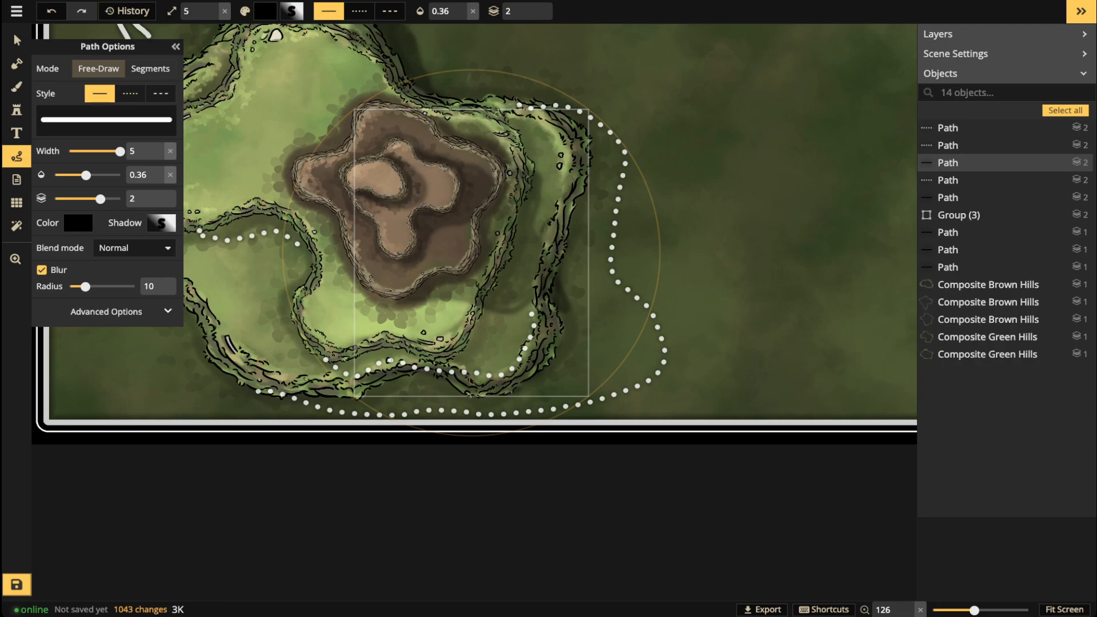
Step: Draw two more shadow paths with the same settings, one on the upper green hill's cliff face and one on the lower hill's
mouse_move(400, 345)
mouse_down()
mouse_move(350, 352)
mouse_move(423, 349)
mouse_move(493, 277)
mouse_move(517, 160)
mouse_move(500, 124)
mouse_move(504, 140)
mouse_move(477, 121)
mouse_up()
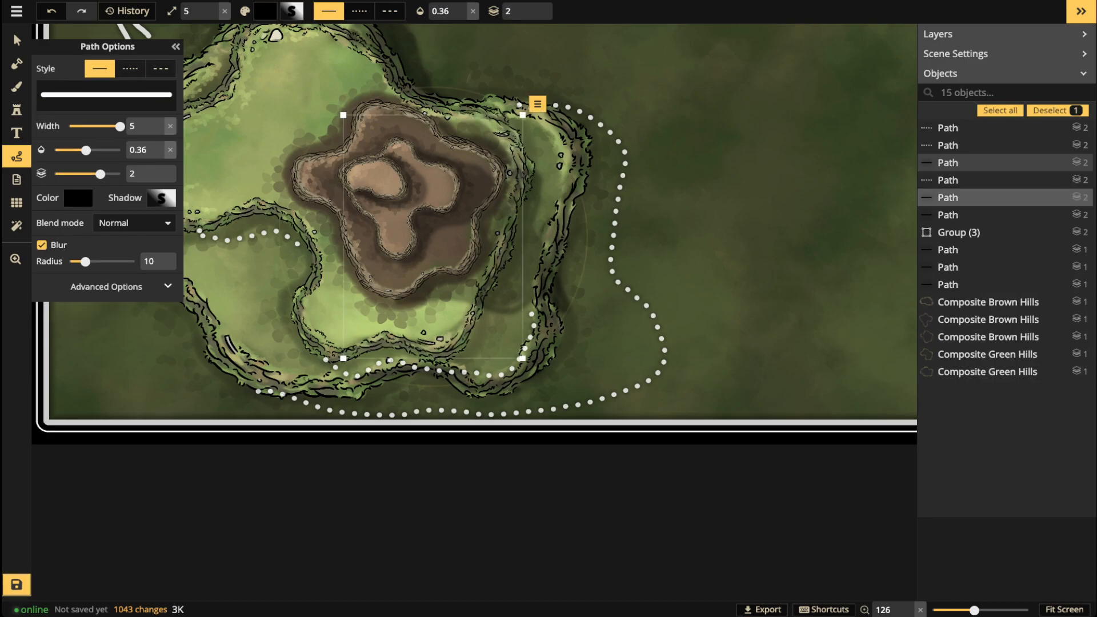
key(Escape)
mouse_move(290, 382)
mouse_down()
mouse_move(349, 389)
mouse_move(411, 371)
mouse_move(534, 369)
mouse_move(548, 332)
mouse_move(552, 236)
mouse_move(573, 194)
mouse_move(537, 106)
mouse_move(497, 105)
mouse_up()
key(Escape)
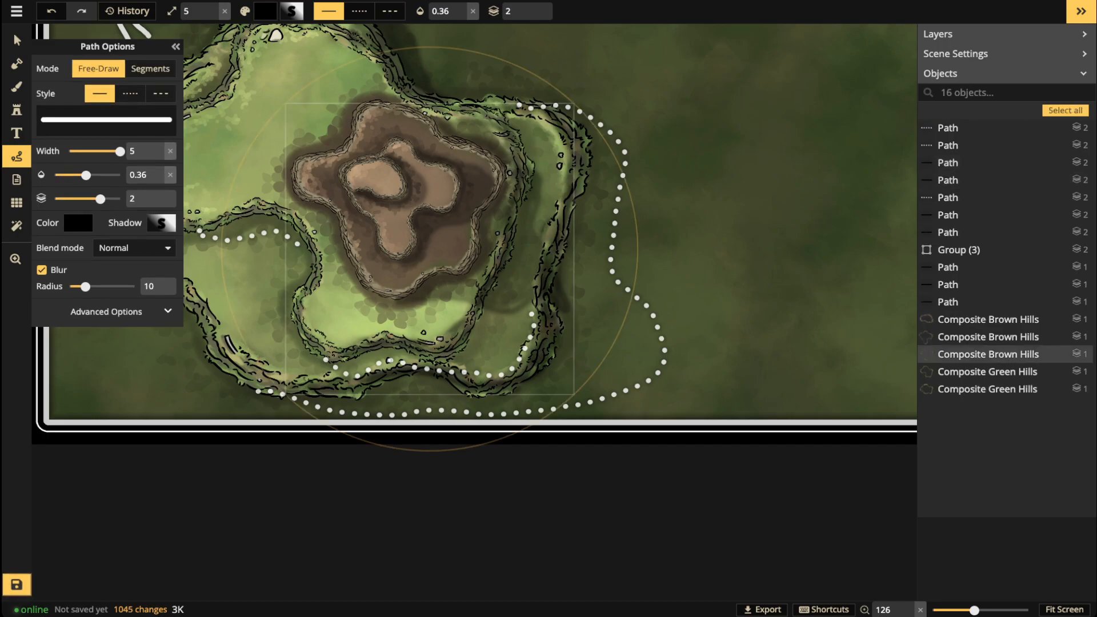
Step: Set up the brush with solid black 000000 instead of a texture and enlarge it to size 26
scroll(480, 224, down, 1)
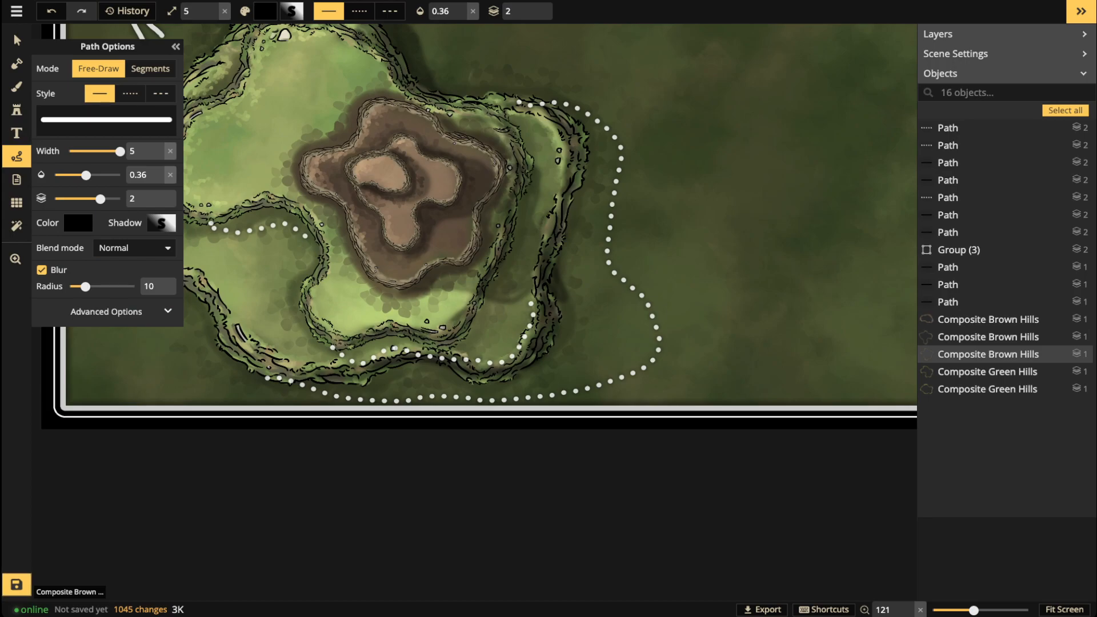
click(16, 86)
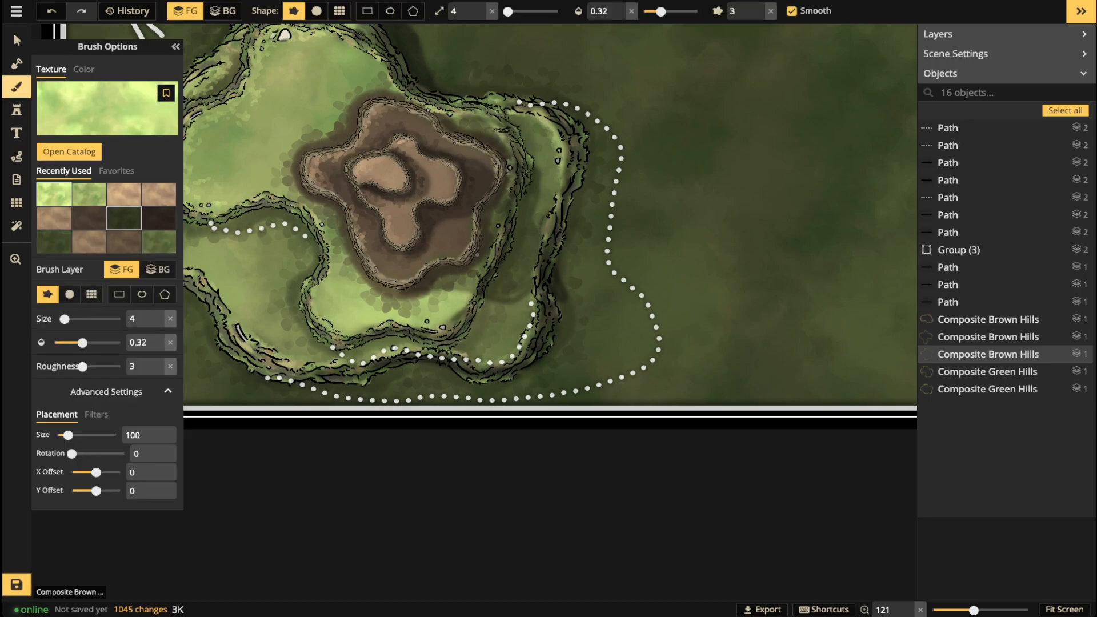
click(83, 69)
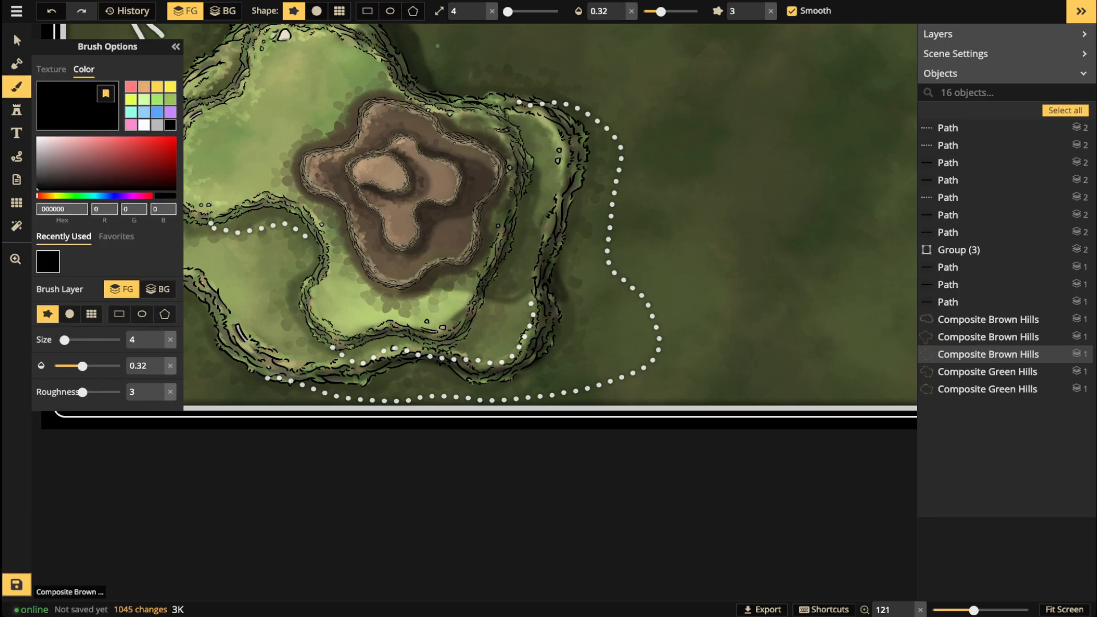
click(523, 11)
key(bracketright)
key(bracketright)
key(bracketright)
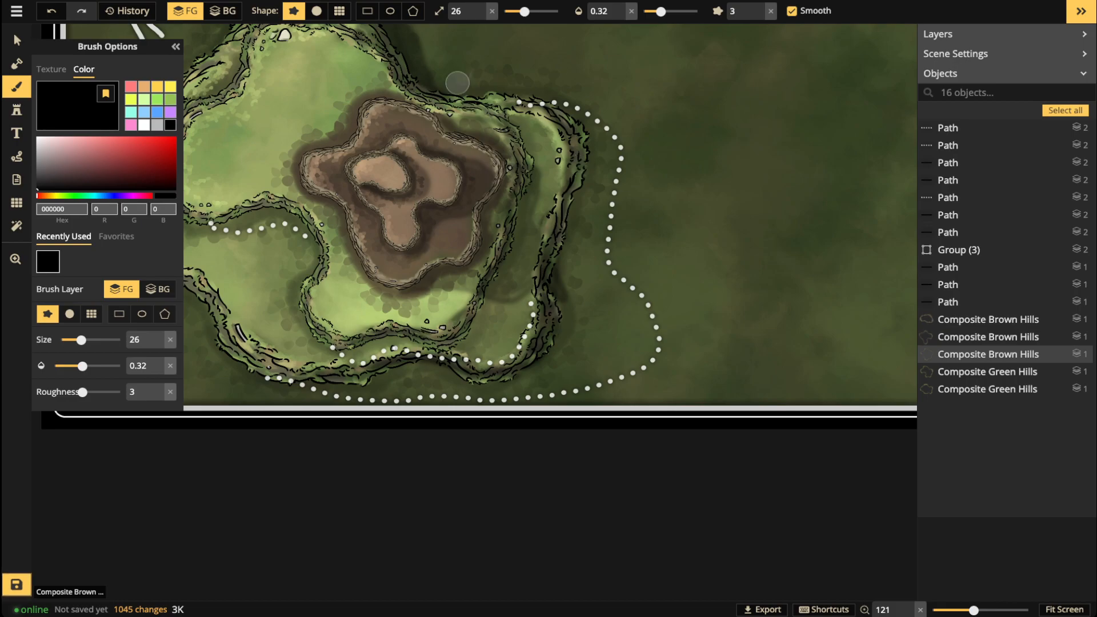
Step: Try painting the lower green hill's eastern cast shadow with the black brush enlarged to size 50, and undo the stroke
click(16, 40)
scroll(484, 211, up, 3)
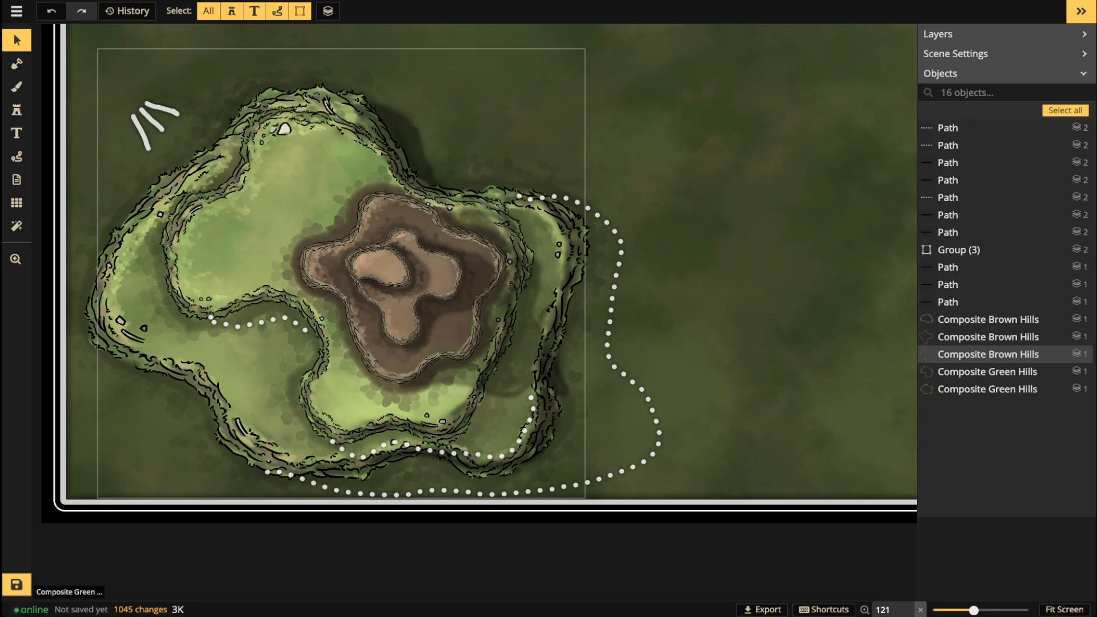
key(b)
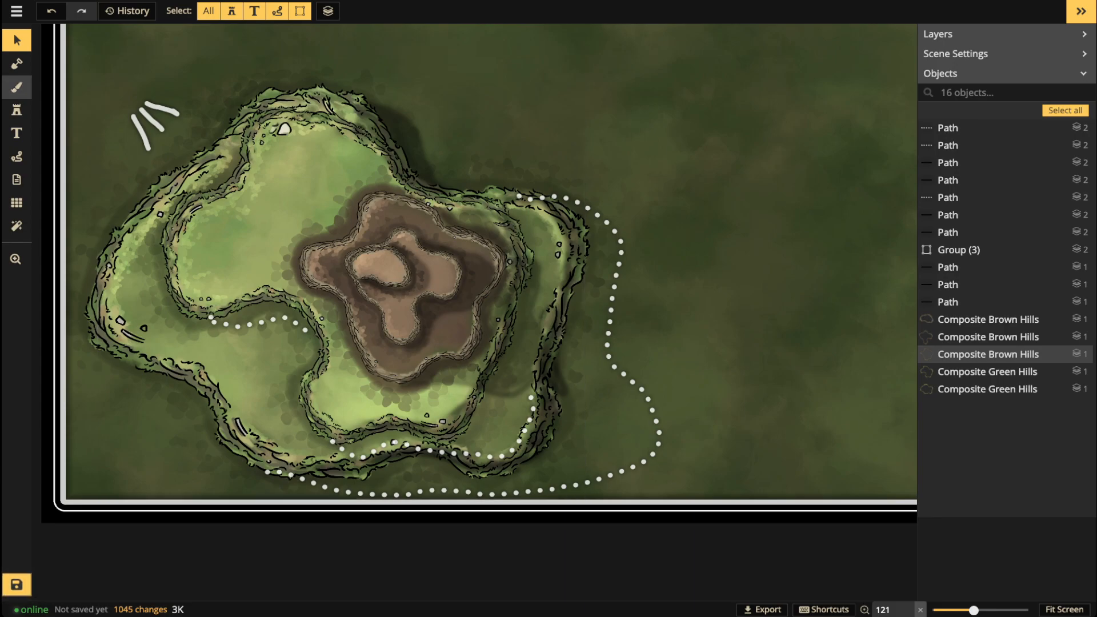
key(bracketright)
key(bracketright)
key(bracketright)
key(bracketright)
key(bracketright)
key(bracketright)
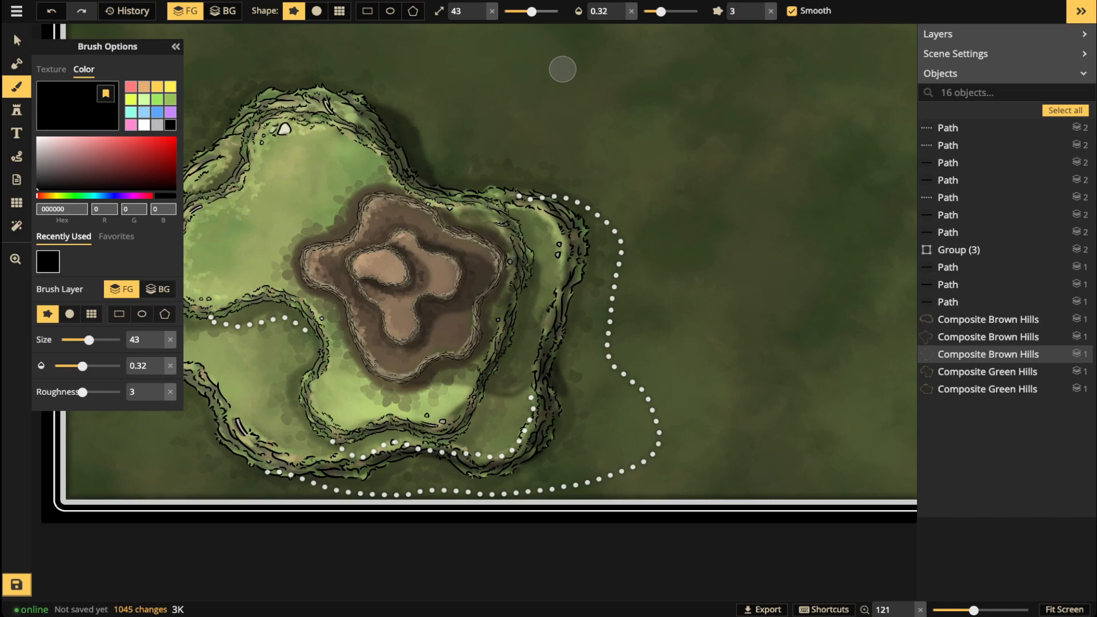
mouse_move(577, 214)
mouse_down()
mouse_move(595, 293)
mouse_move(594, 262)
mouse_move(575, 325)
mouse_up()
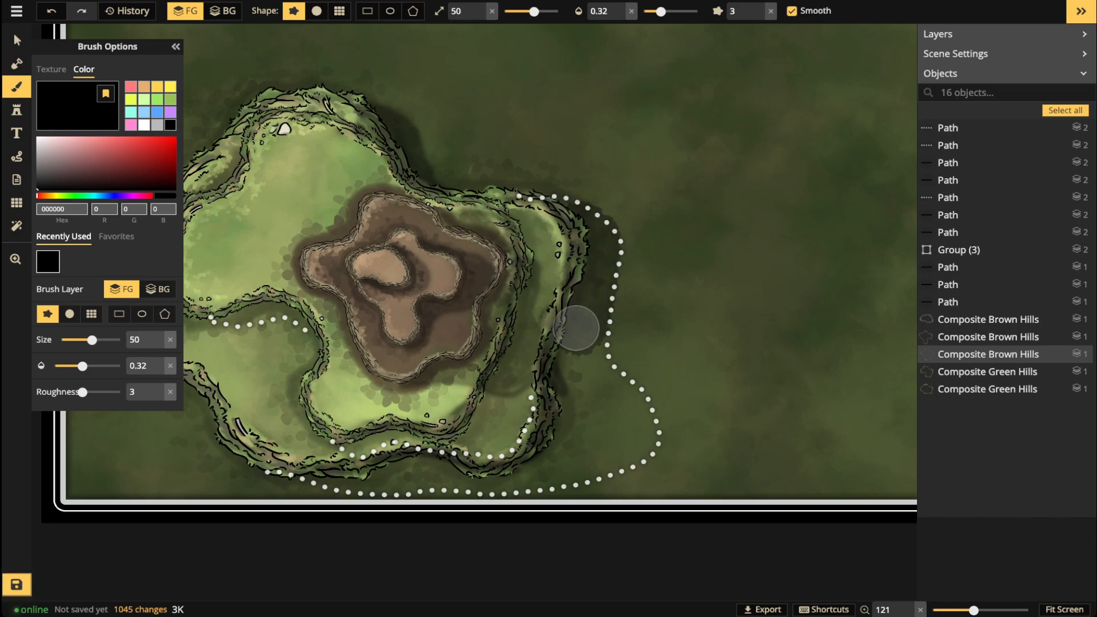
key(ctrl+z)
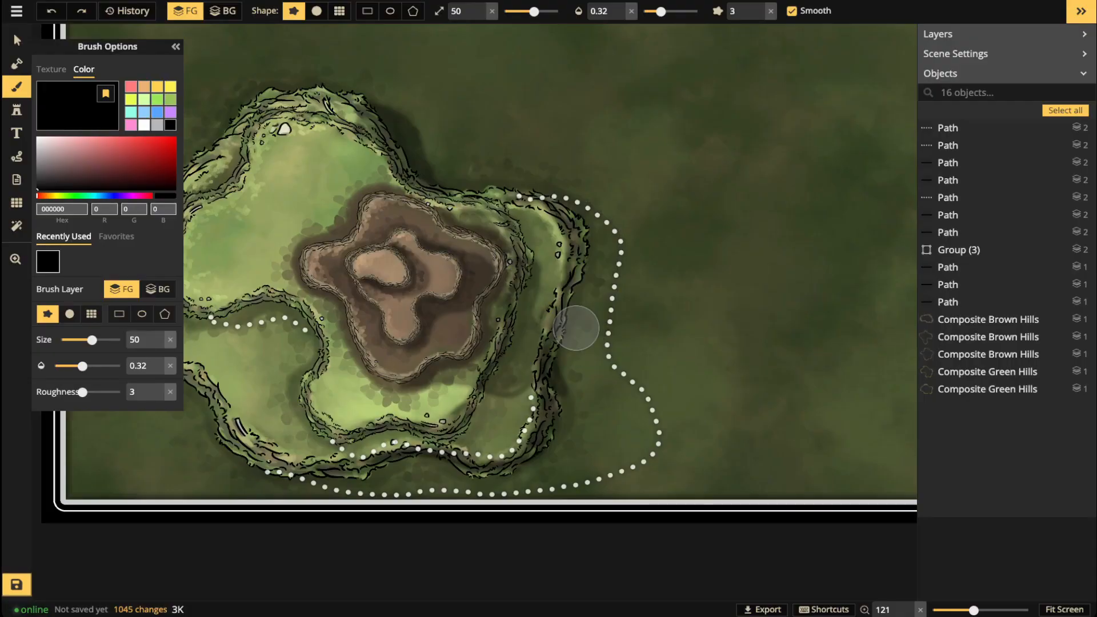
Step: Paint a black shadow, brush size 33 and opacity 0.32, between the lower green hill's eastern and southern cliffs and the dotted guide
click(522, 11)
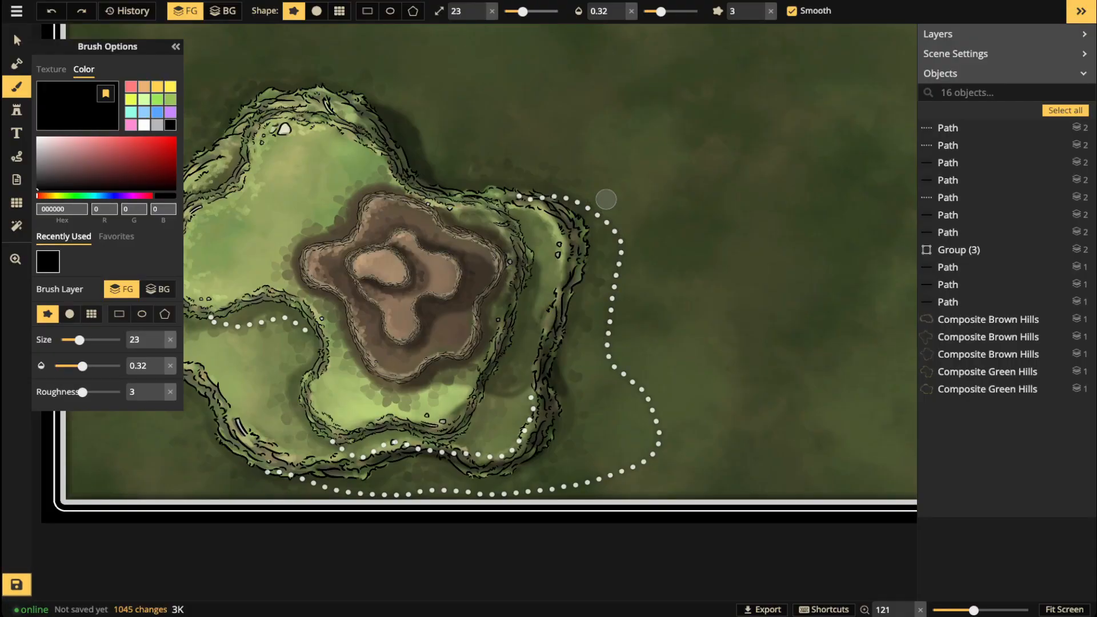
key(bracketright)
key(bracketright)
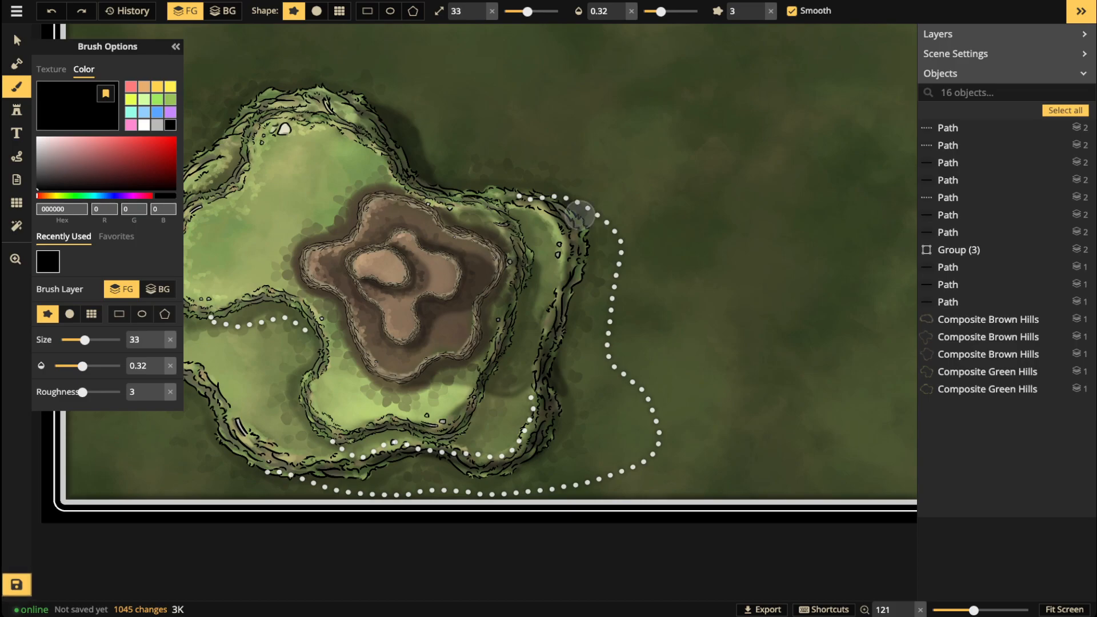
mouse_move(601, 229)
mouse_down()
mouse_move(593, 329)
mouse_move(621, 381)
mouse_up()
mouse_move(638, 402)
mouse_down()
mouse_move(644, 449)
mouse_move(608, 466)
mouse_move(321, 482)
mouse_move(547, 453)
mouse_move(572, 398)
mouse_move(567, 346)
mouse_move(588, 234)
mouse_move(585, 343)
mouse_move(598, 407)
mouse_move(579, 449)
mouse_move(598, 386)
mouse_move(613, 440)
mouse_move(607, 400)
mouse_move(622, 415)
mouse_move(587, 455)
mouse_move(547, 454)
mouse_up()
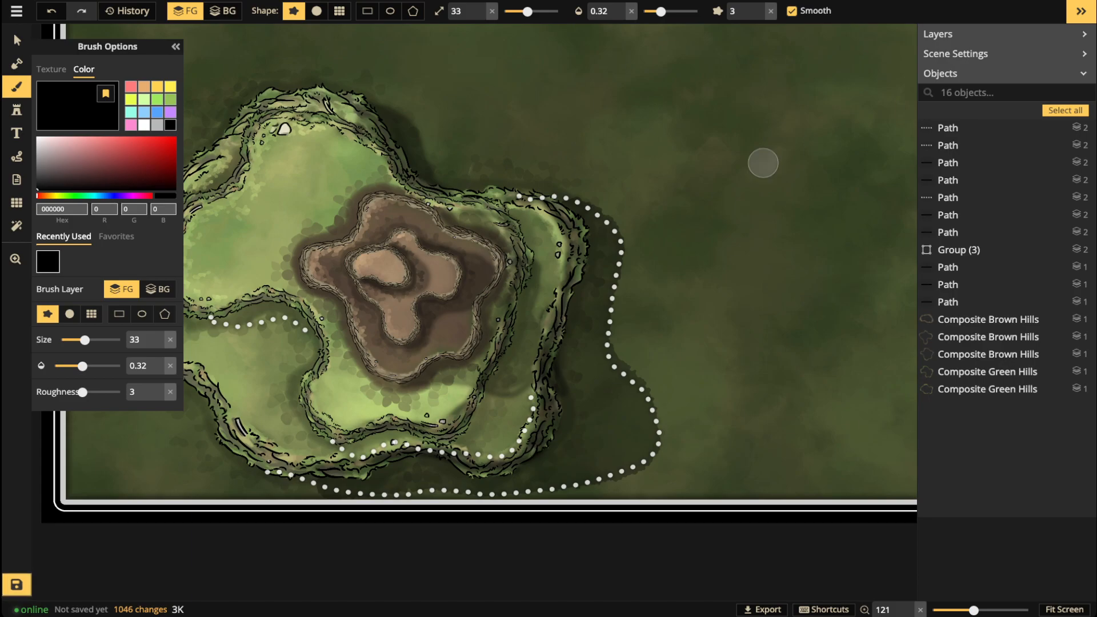
Step: Delete the three remaining dotted guide paths around the green hills' shadows and save the map
click(17, 40)
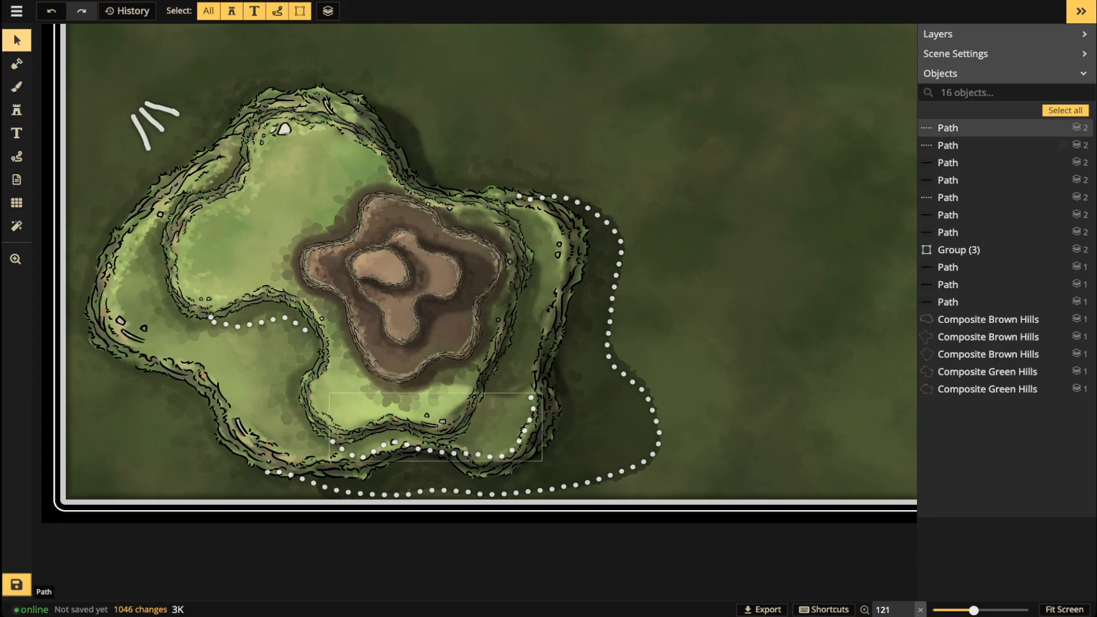
click(989, 127)
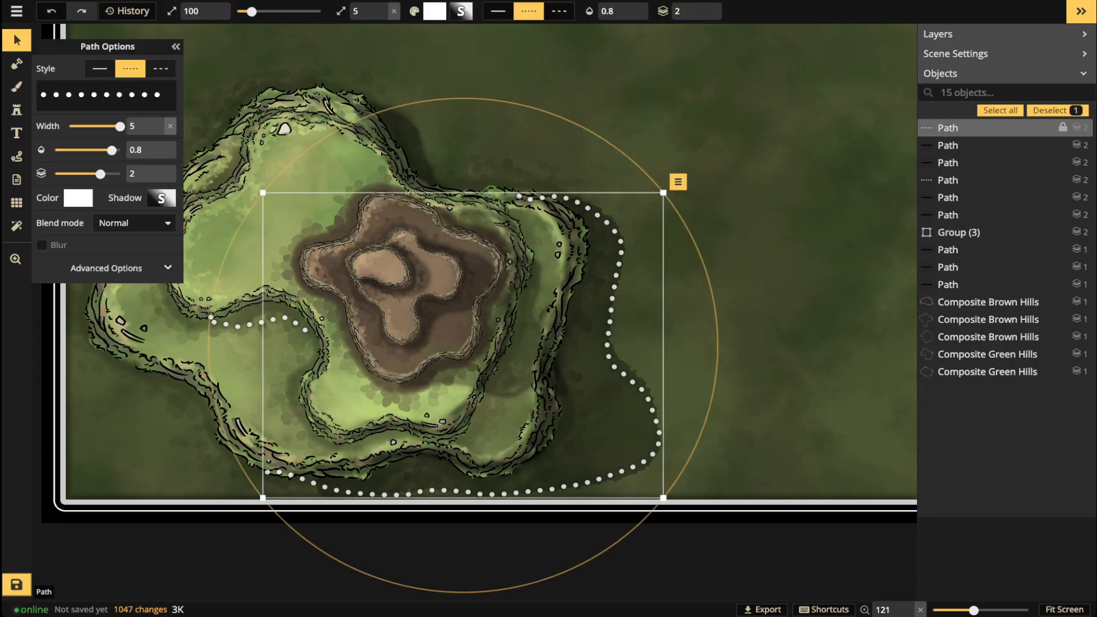
key(Delete)
click(988, 180)
click(971, 162)
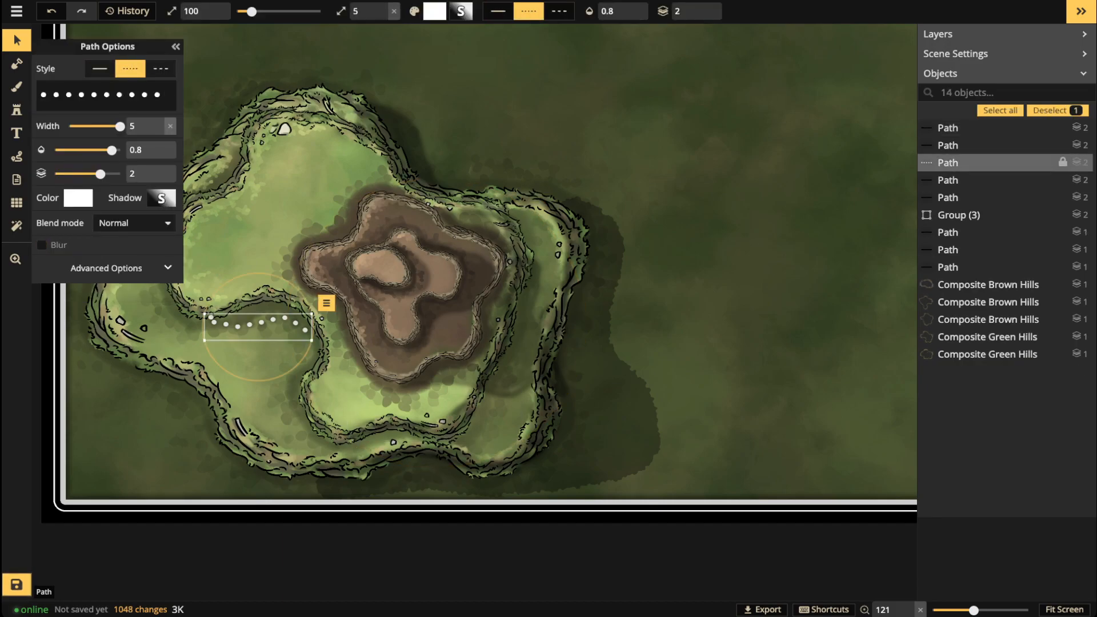
key(Delete)
scroll(400, 240, down, 4)
drag(492, 349, 665, 355)
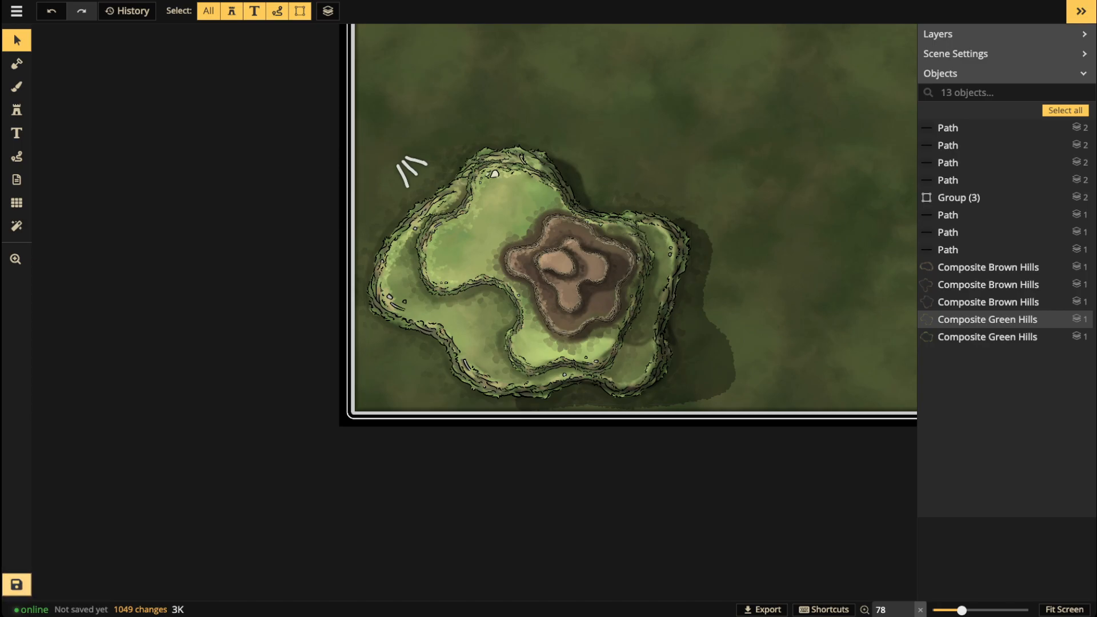
key(ctrl+s)
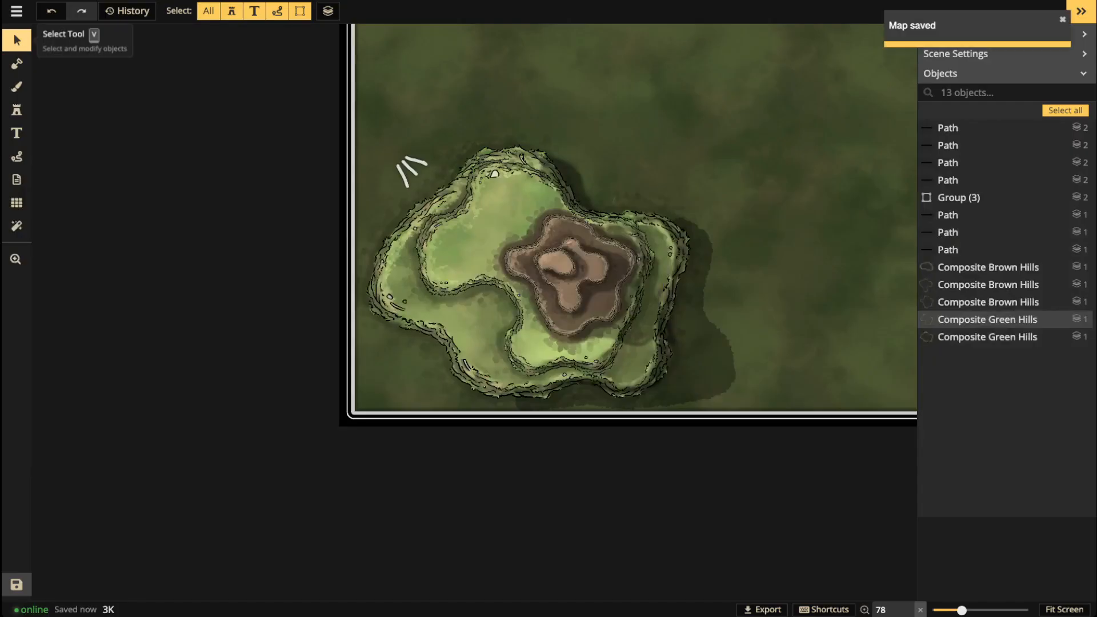
Step: Try free-drawing a path beside the large brown hill's northwestern edge and switch it to a dotted style without blur
scroll(560, 327, up, 4)
scroll(446, 257, up, 1)
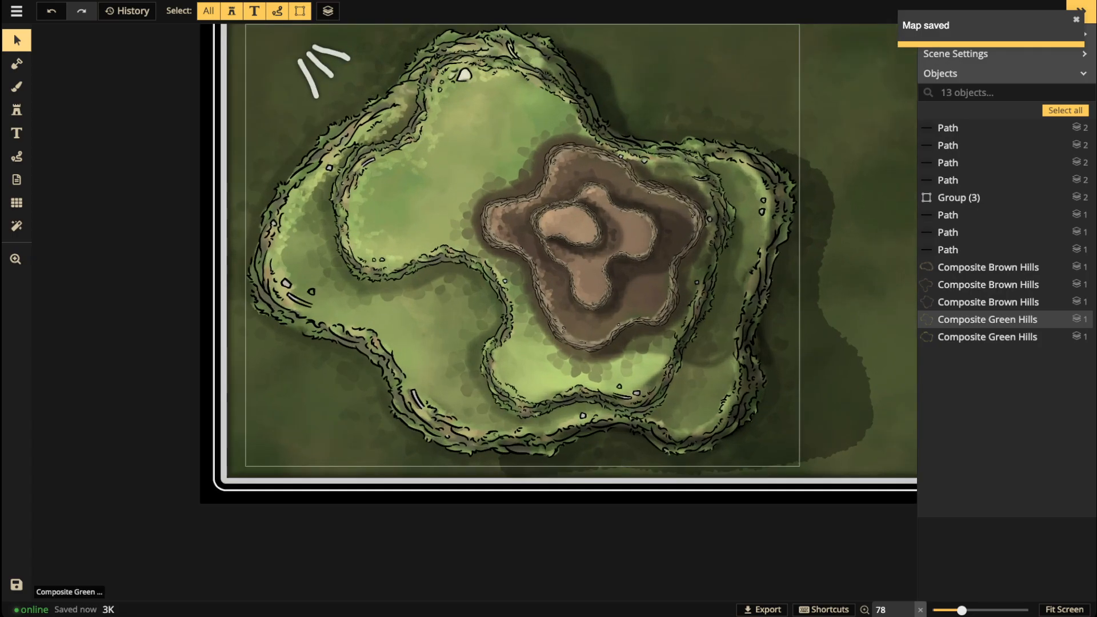
drag(680, 274, 669, 416)
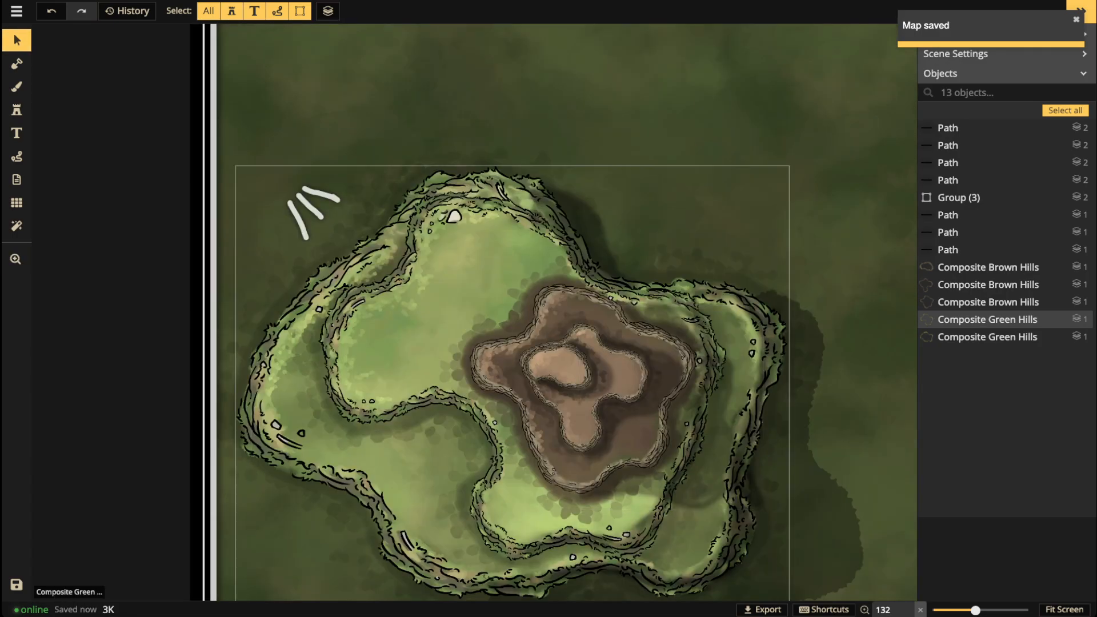
scroll(526, 355, up, 2)
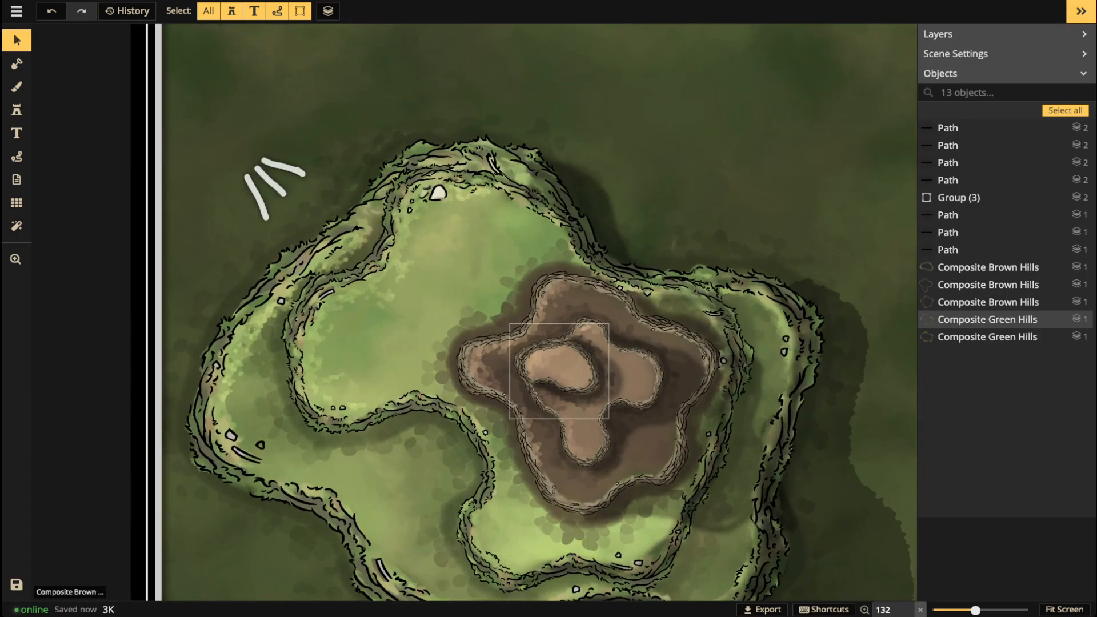
click(16, 156)
mouse_move(547, 247)
mouse_down()
mouse_move(444, 342)
mouse_move(553, 255)
mouse_up()
click(131, 68)
click(41, 245)
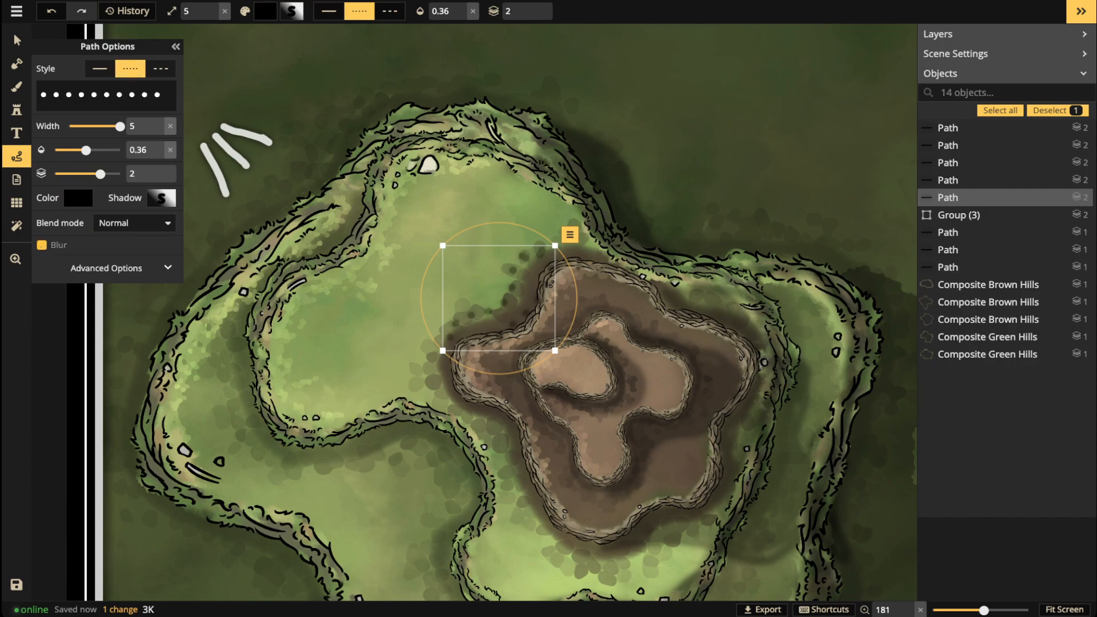
Step: Try the dotted path in white FFFFFF with width 0.9 and opacity 1, and delete it
click(78, 197)
click(165, 283)
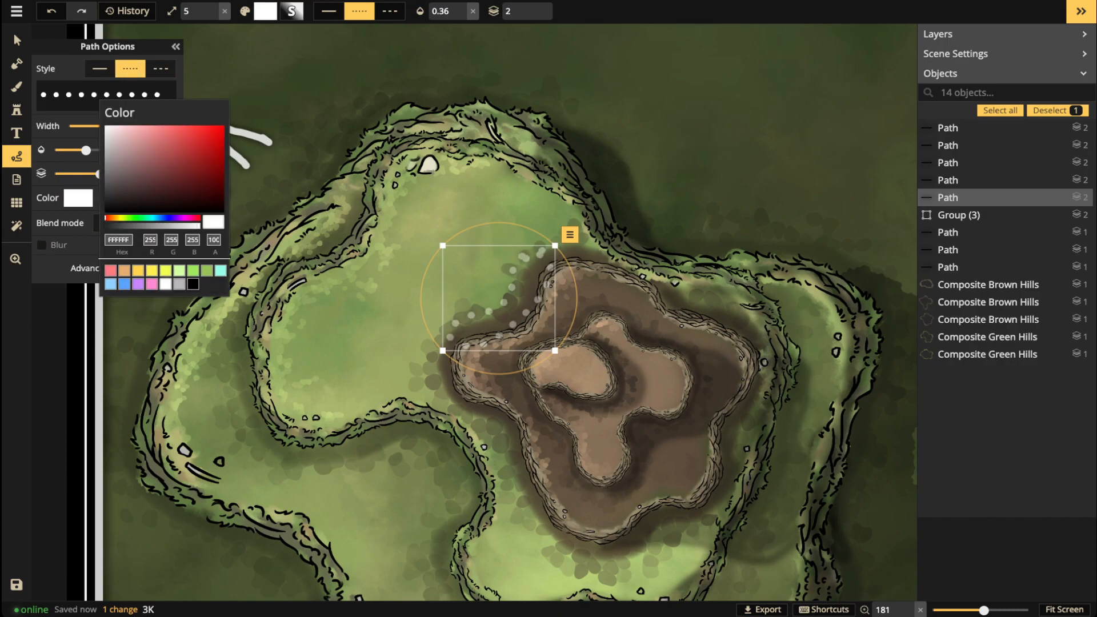
key(Escape)
drag(120, 127, 90, 126)
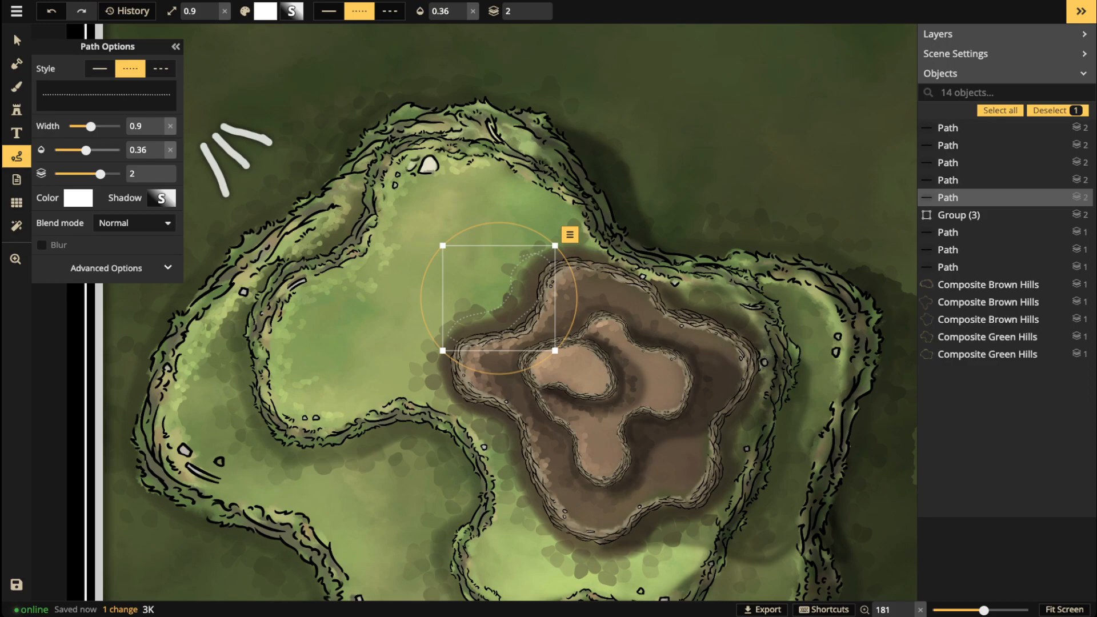
drag(86, 150, 120, 150)
key(Delete)
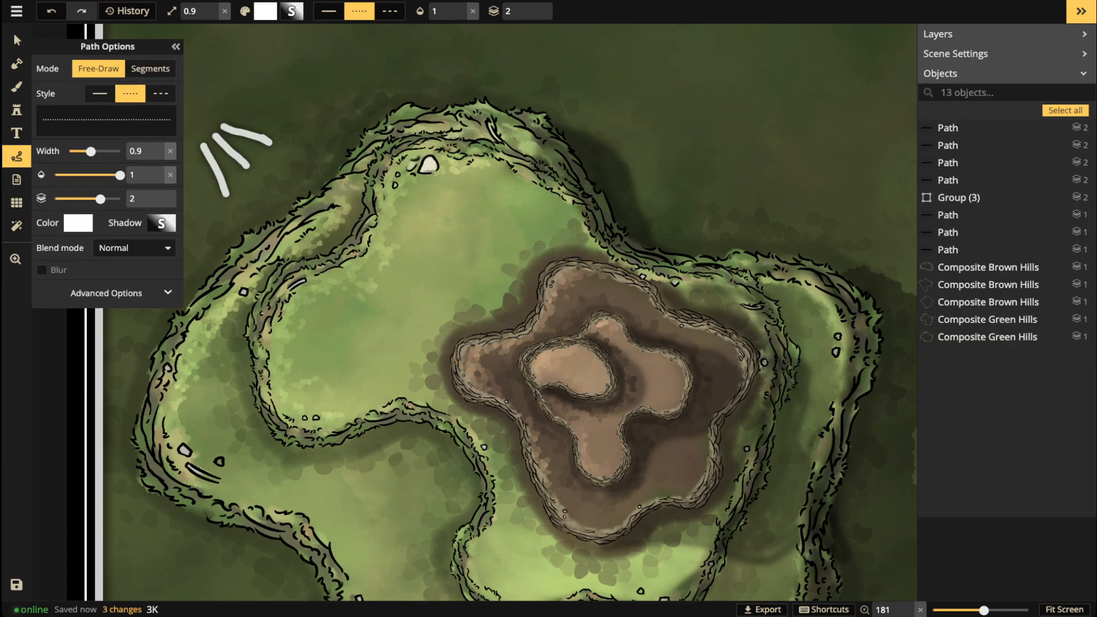
scroll(434, 220, down, 2)
key(v)
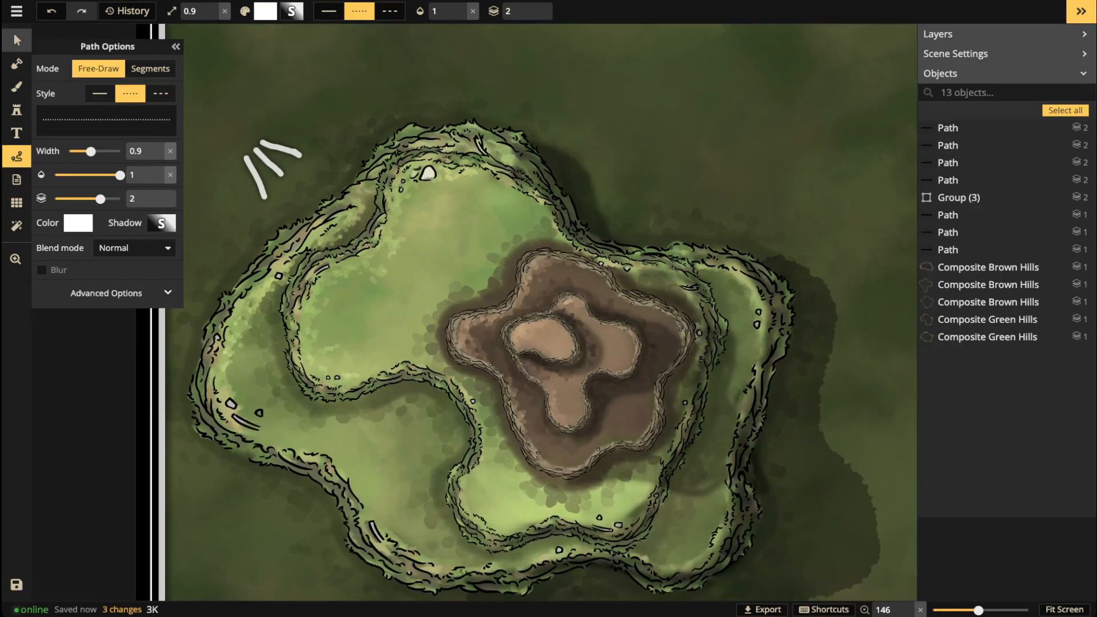
scroll(517, 236, down, 3)
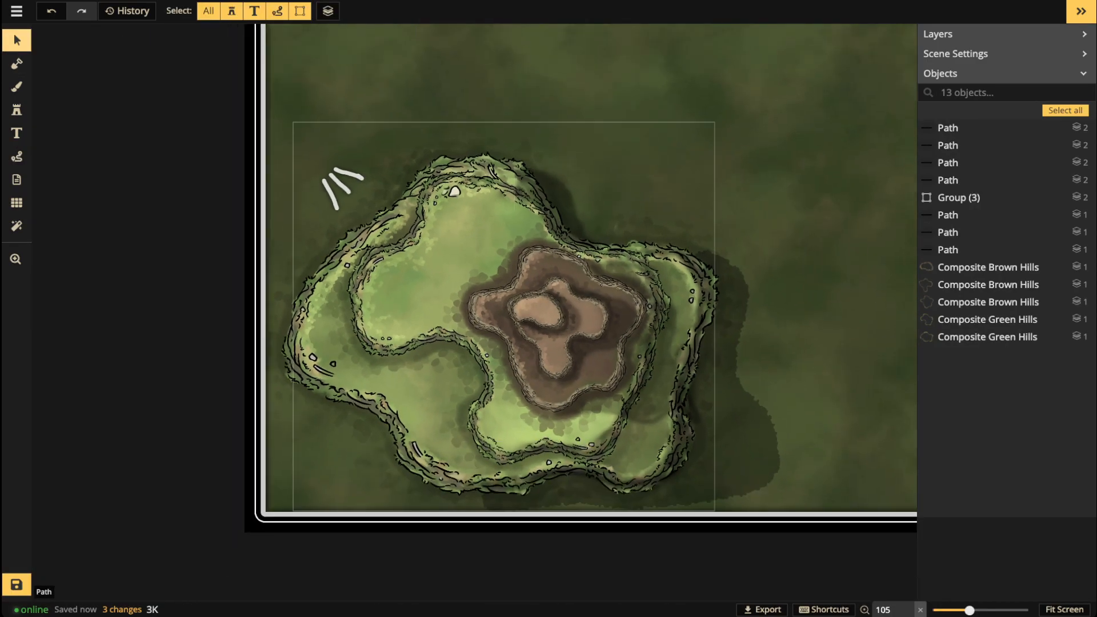
Step: Choose the natural stone stairs stamp from the Watercolor Battlemaps stamp catalog
drag(614, 225, 509, 230)
scroll(471, 343, up, 6)
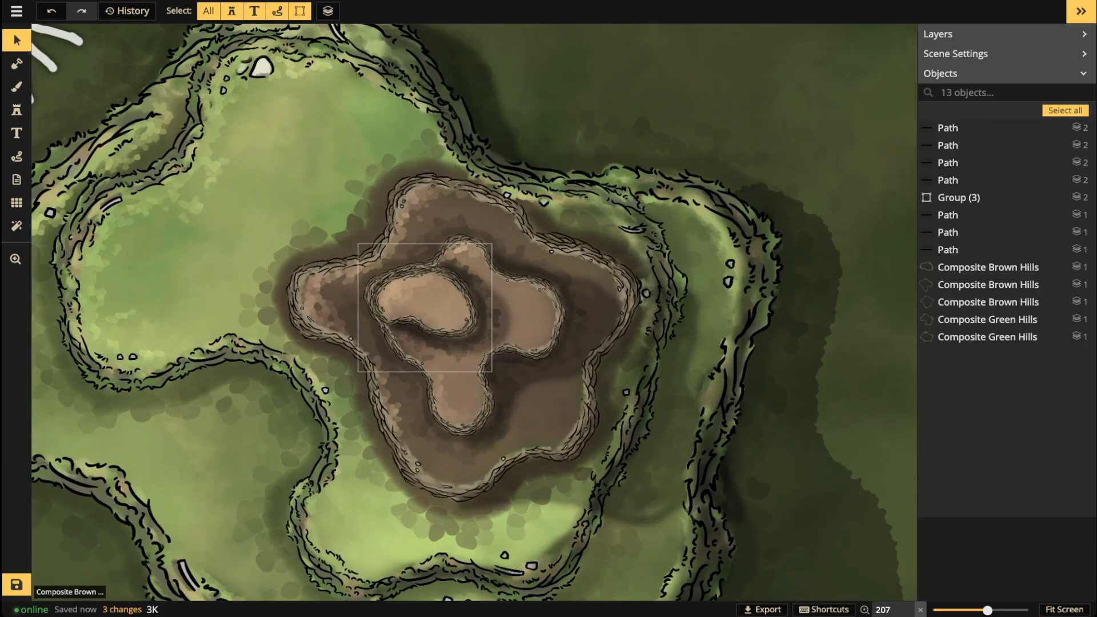
click(415, 316)
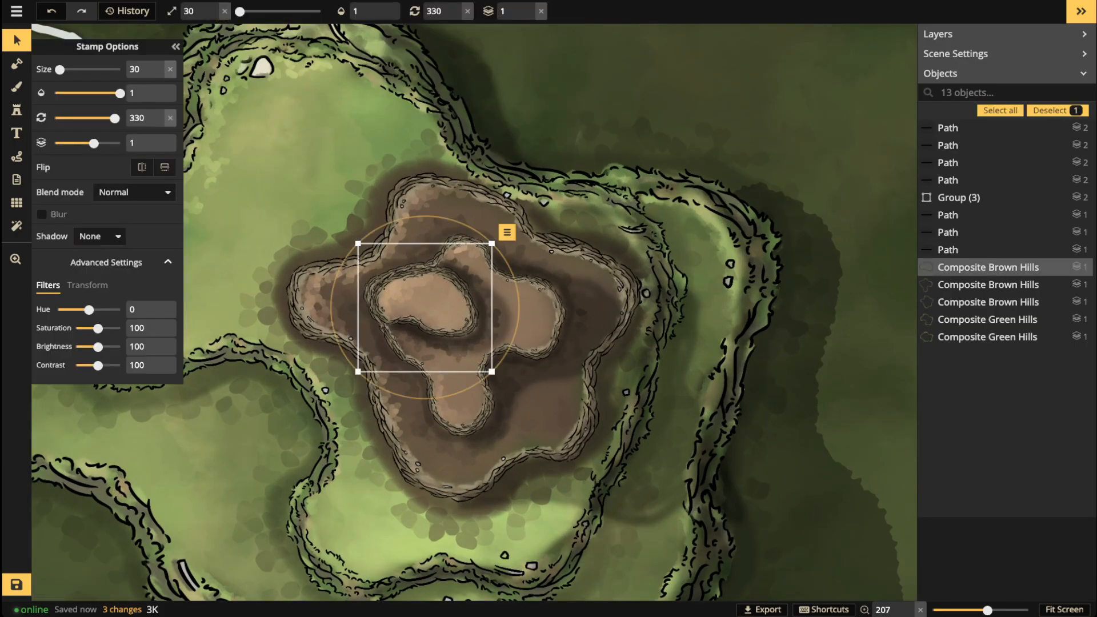
scroll(416, 316, up, 6)
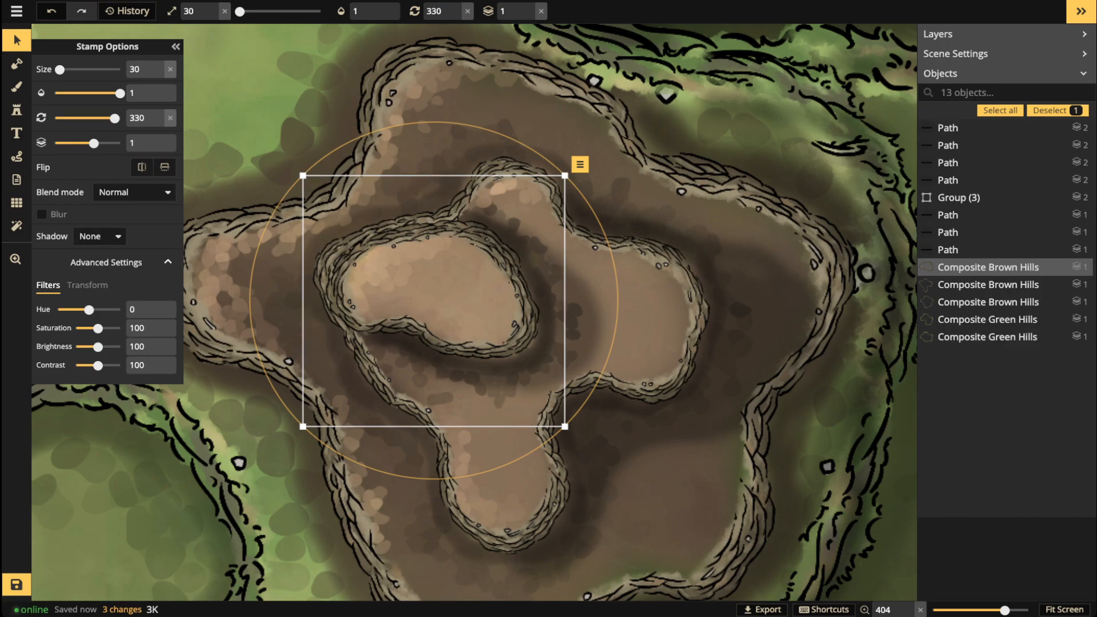
click(16, 110)
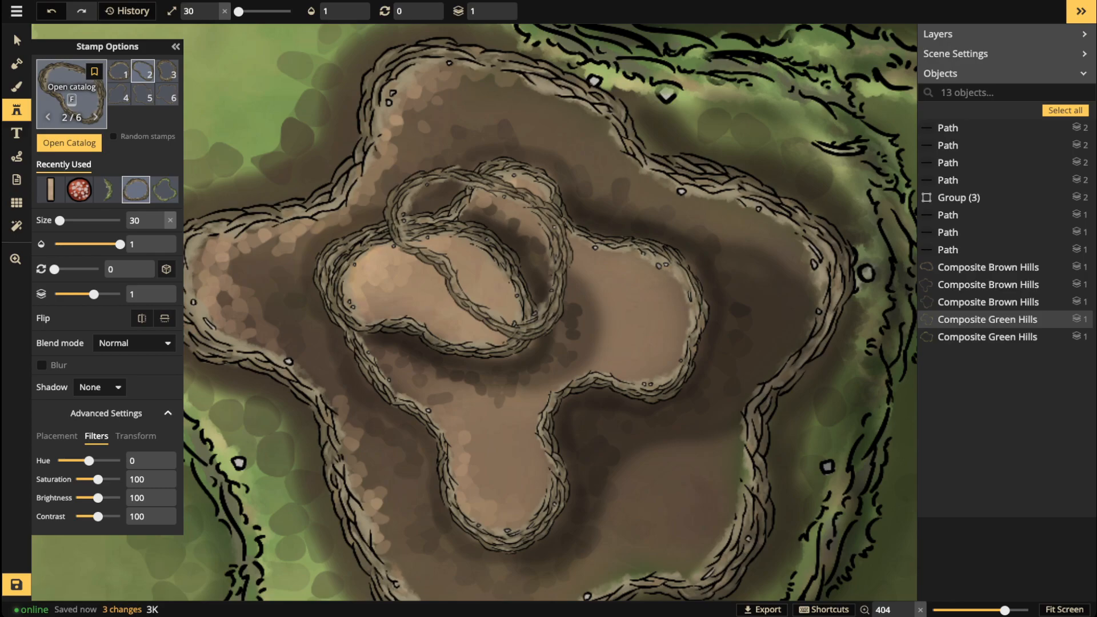
key(f)
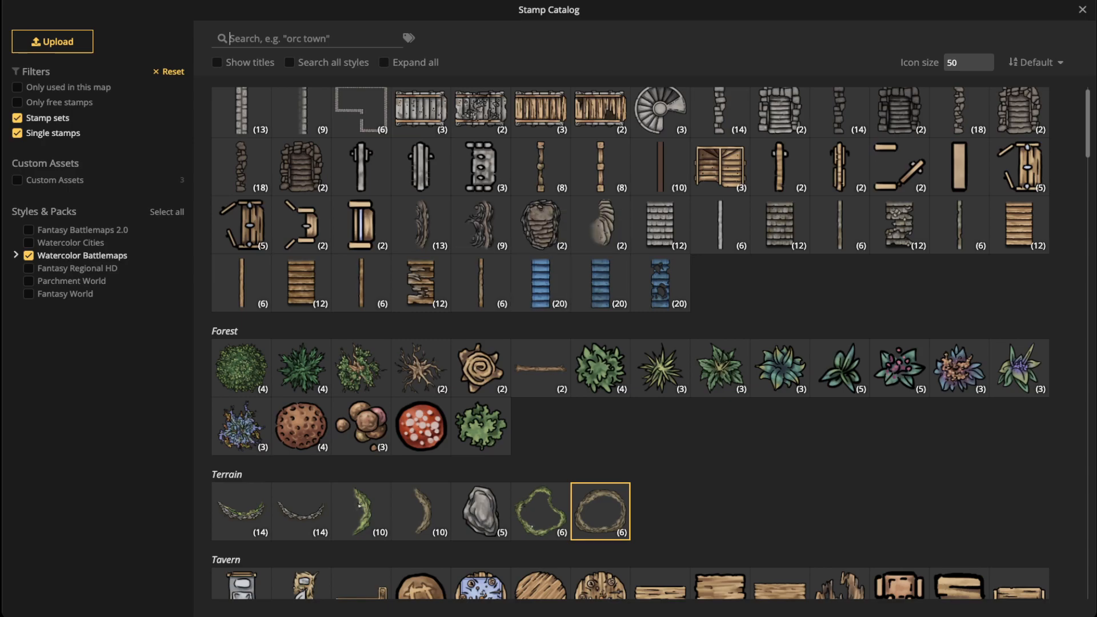
click(600, 224)
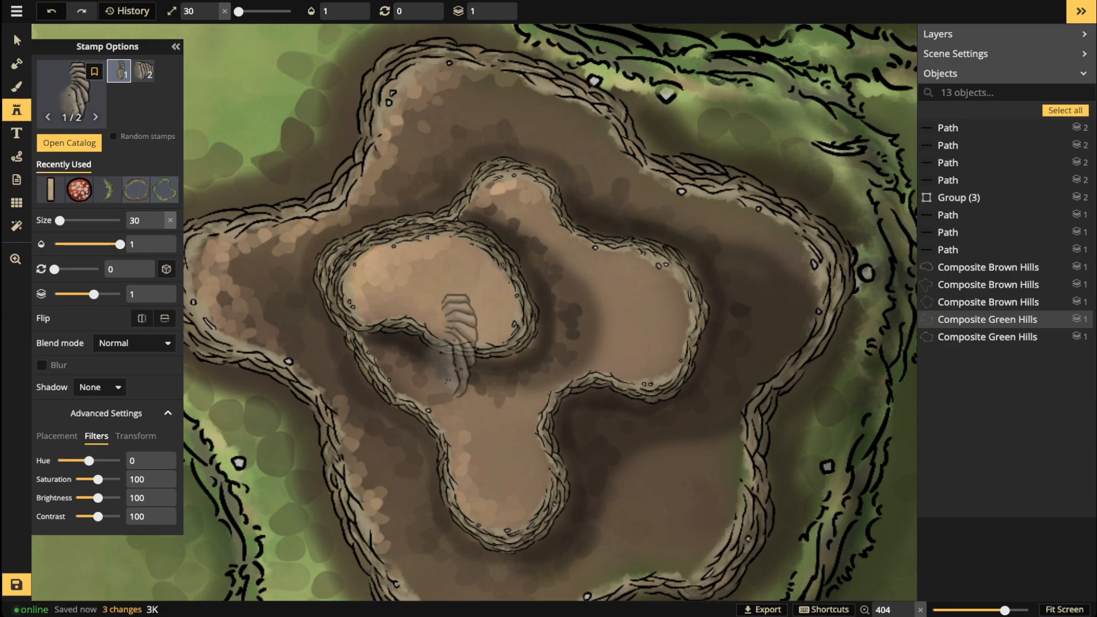
Step: Place the natural stairs at size 40, rotated to 30, on the southeastern edge of the middle brown hill, on layer 1
scroll(497, 360, down, 2)
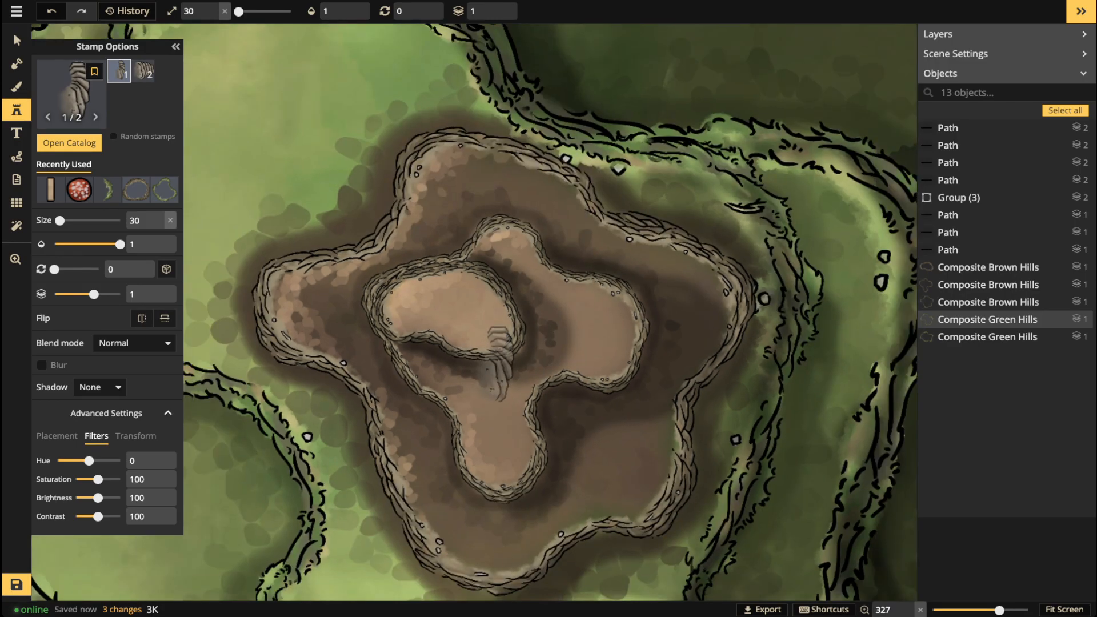
scroll(500, 363, down, 1)
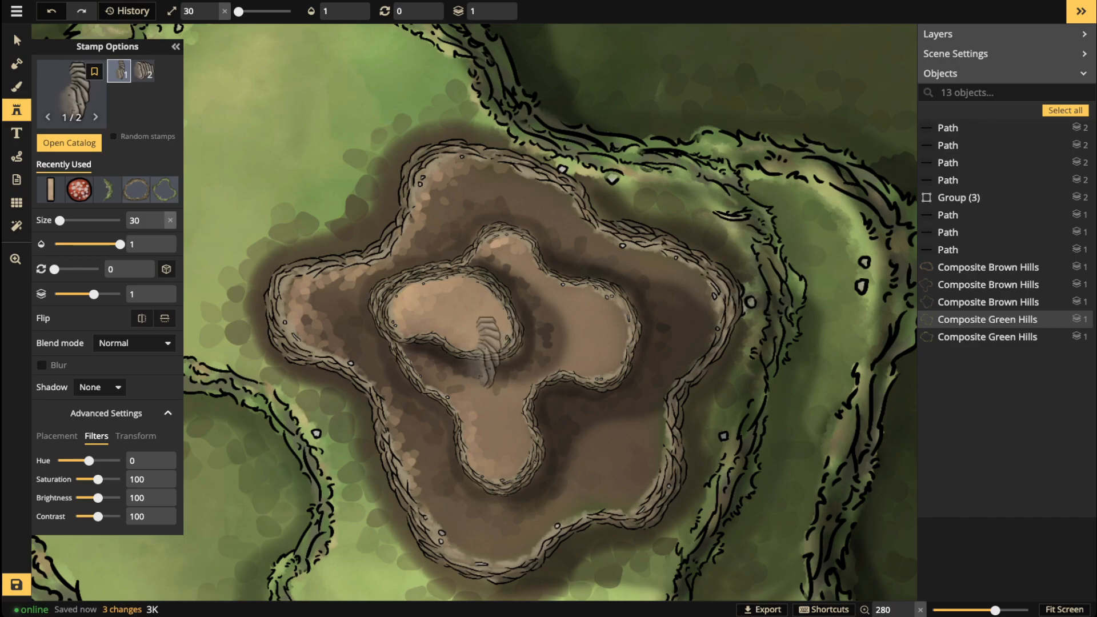
scroll(485, 359, up, 7)
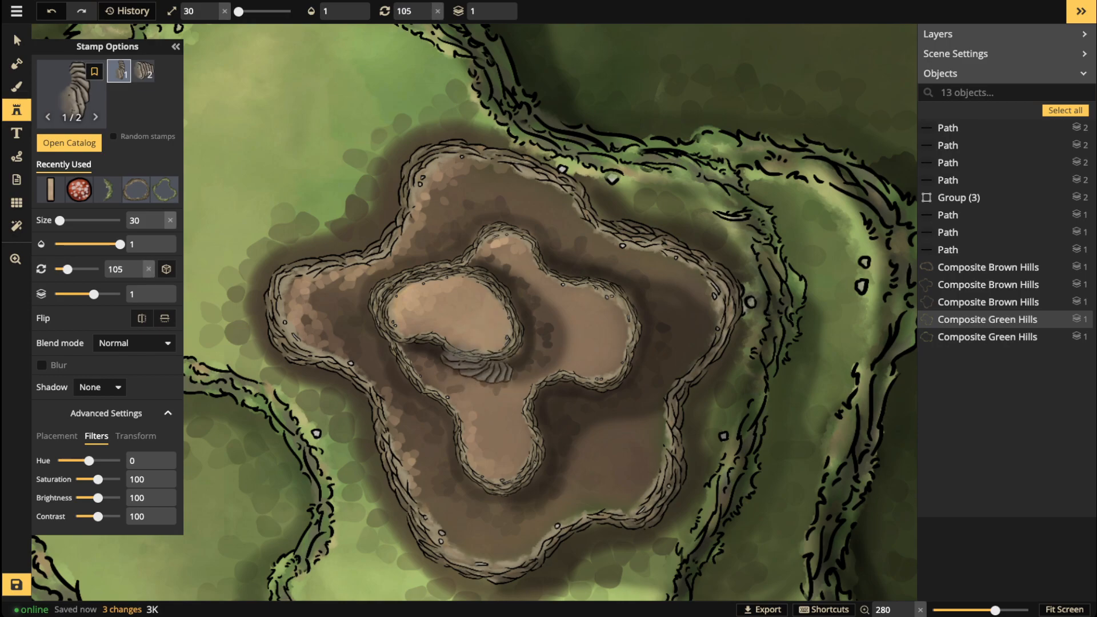
scroll(591, 394, up, 3)
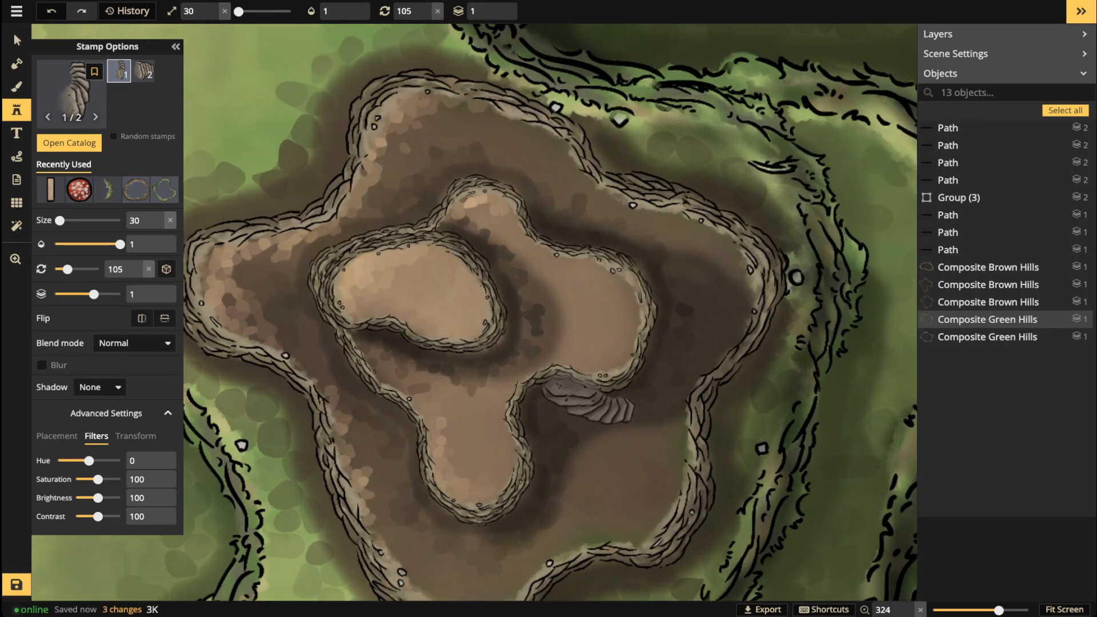
scroll(611, 368, up, 1)
scroll(649, 346, down, 5)
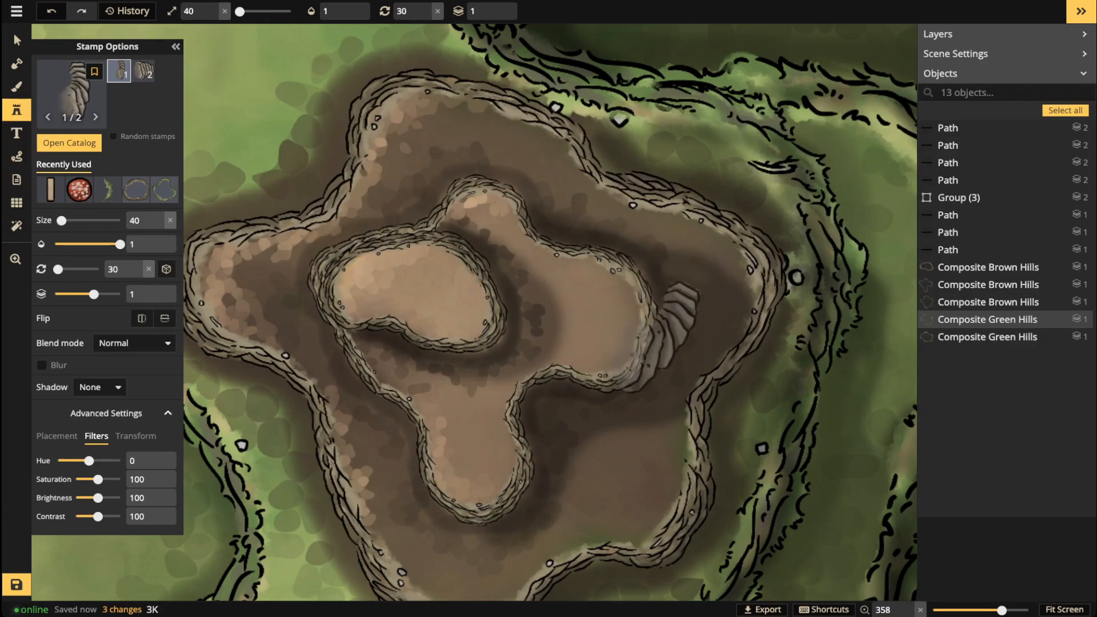
click(642, 330)
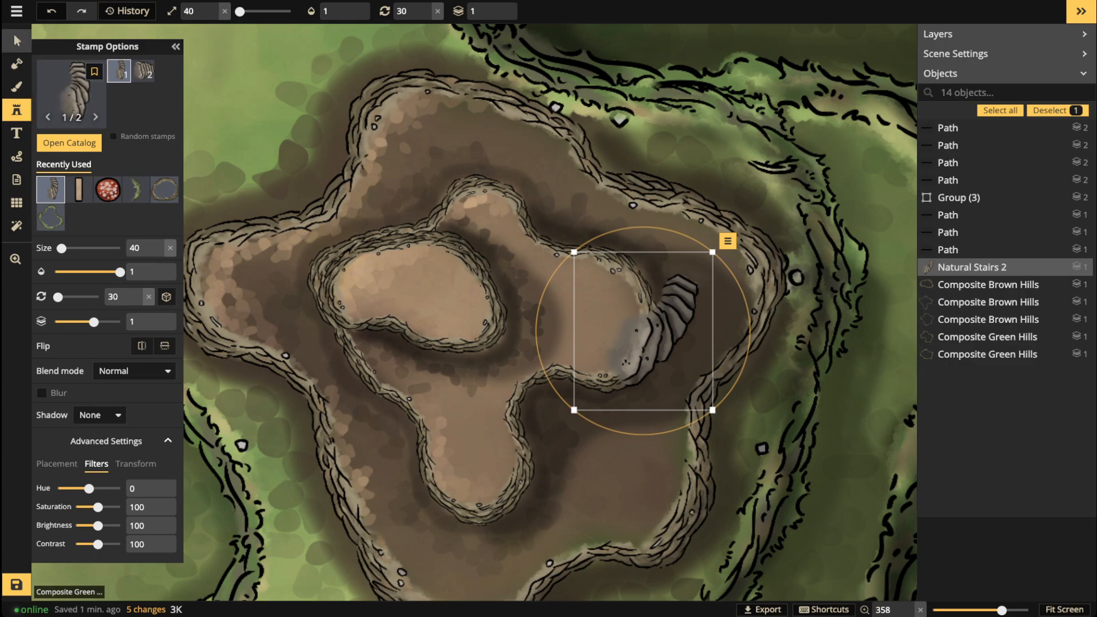
click(17, 40)
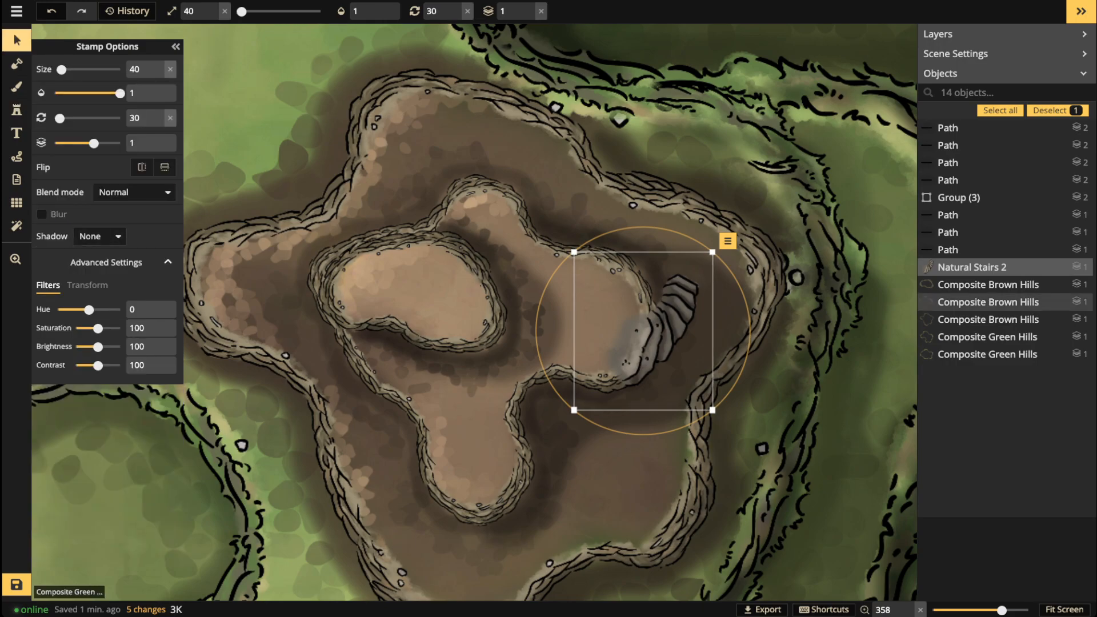
Step: Set the middle brown hill's natural stairs to Luminosity blend mode and a brightness of 81
click(134, 192)
scroll(104, 352, down, 3)
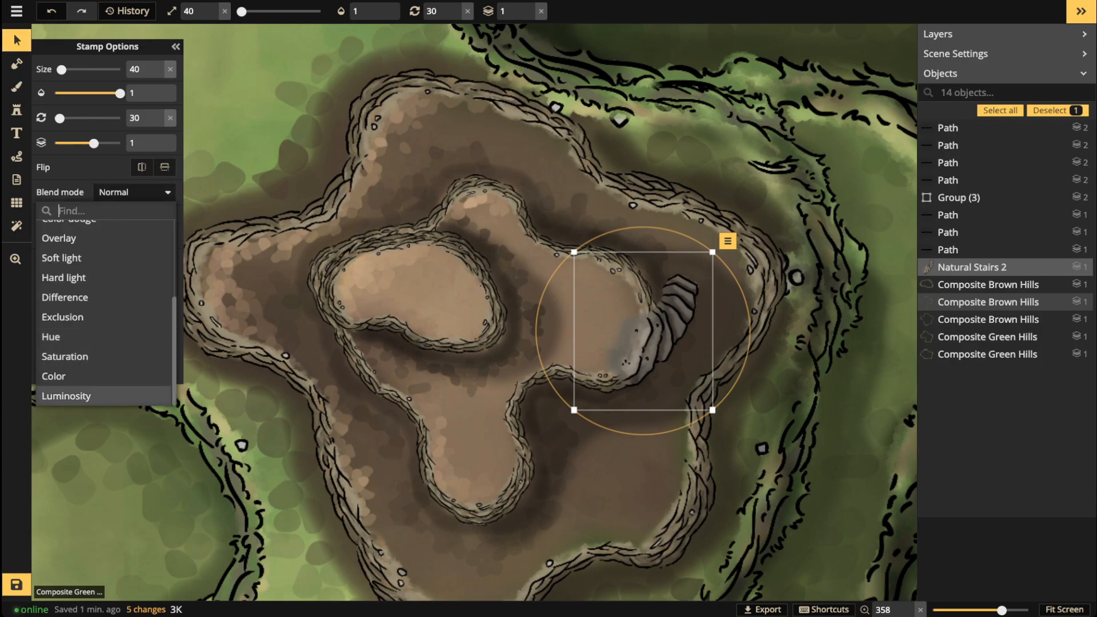
click(103, 396)
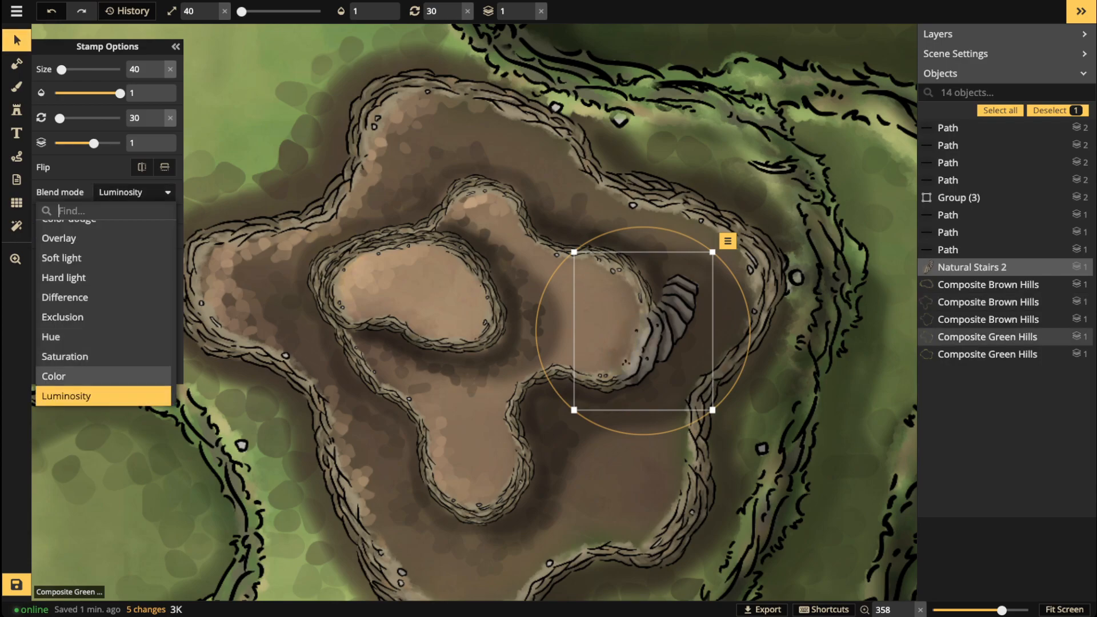
click(134, 192)
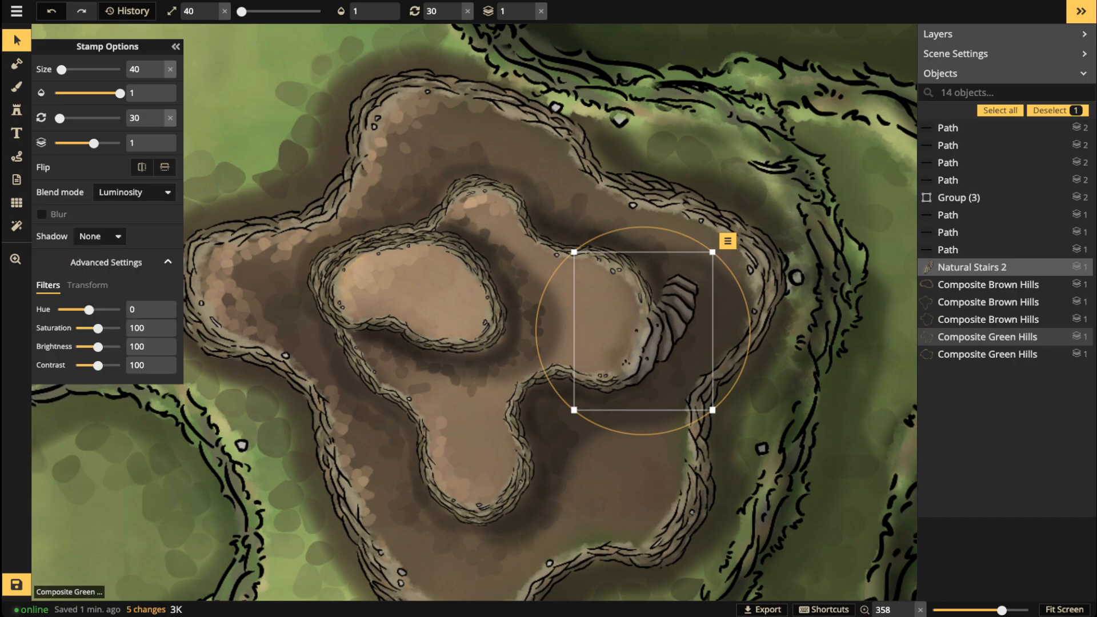
drag(98, 347, 97, 346)
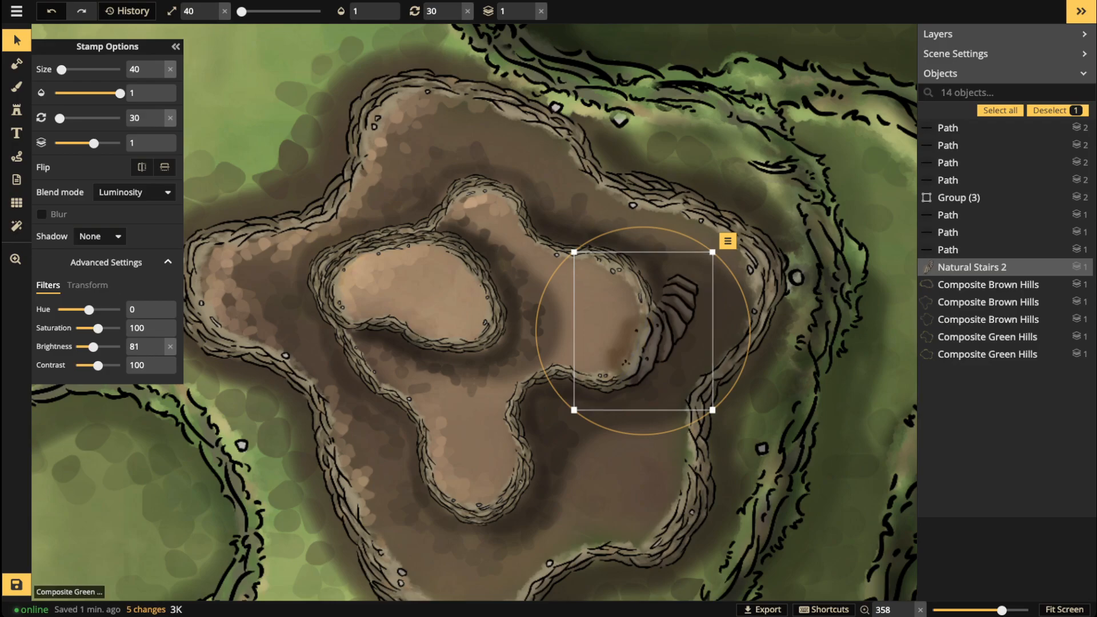
Step: Place the second natural stairs variant at size 40, rotated to 180, on the western edge of the large brown hill
click(17, 110)
click(143, 71)
key(space)
drag(262, 159, 543, 158)
scroll(438, 288, down, 10)
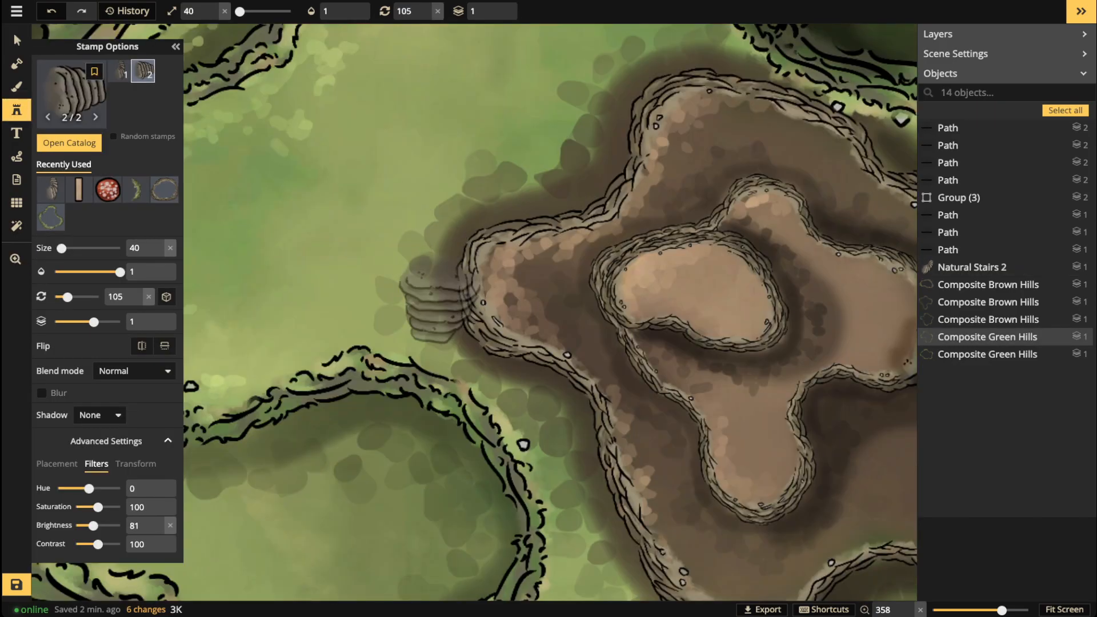
click(464, 287)
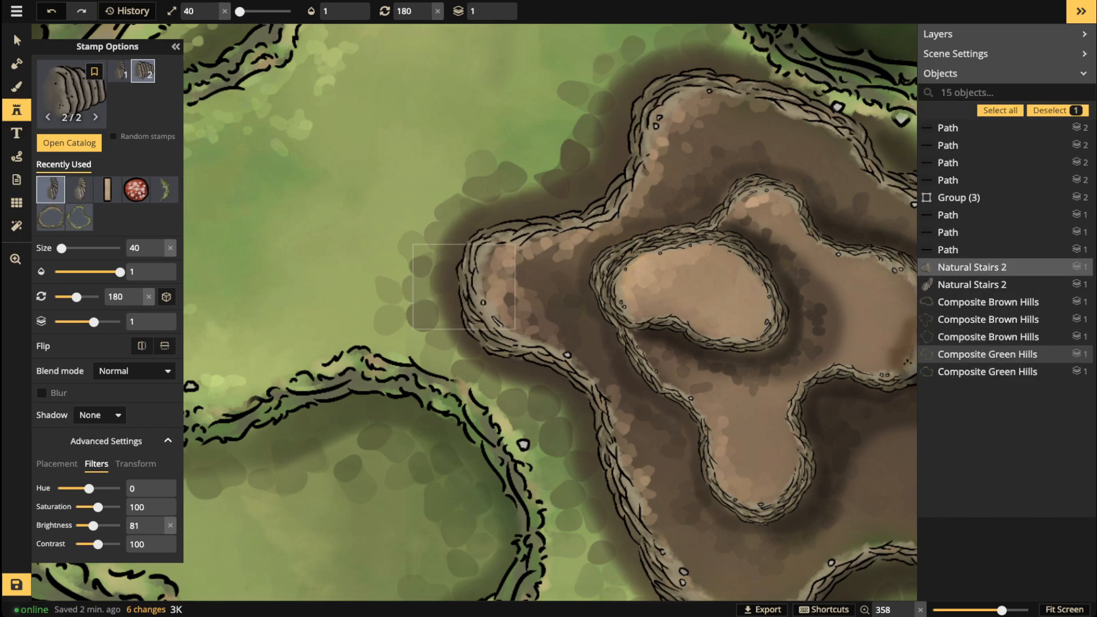
key(v)
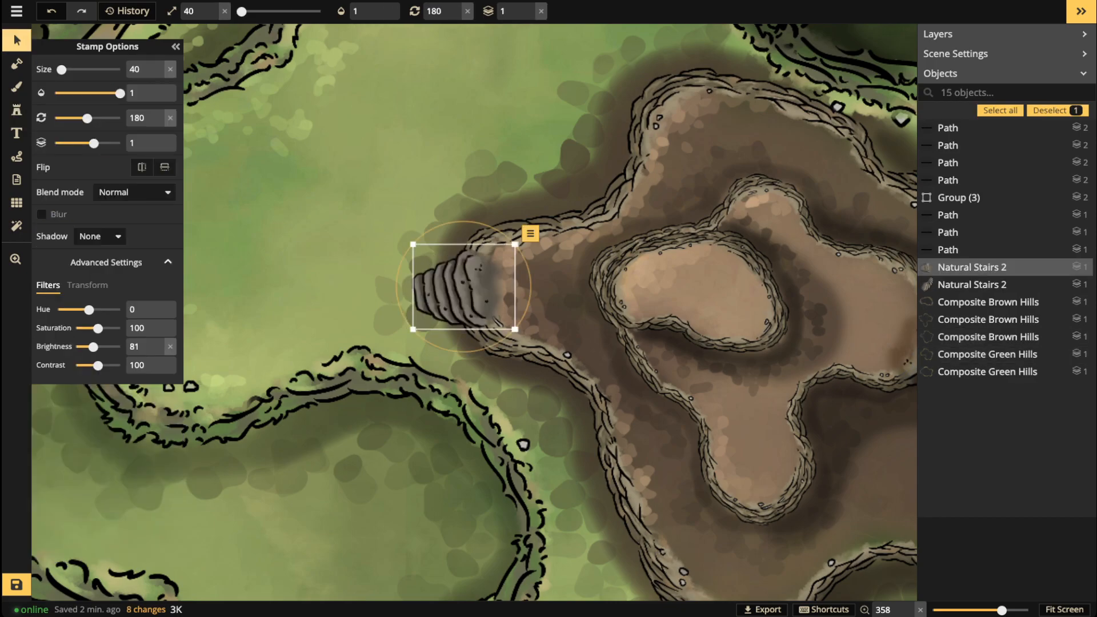
Step: Set the western natural stairs to Luminosity blend mode, nudge them slightly towards the hill, and deselect them
click(135, 192)
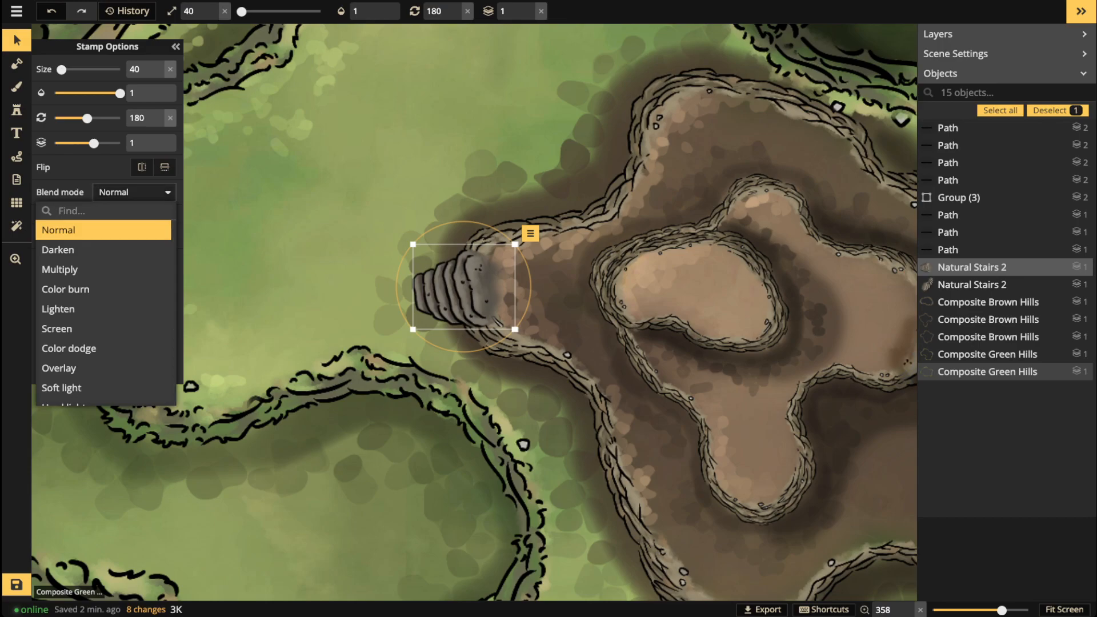
scroll(103, 316, down, 3)
click(66, 396)
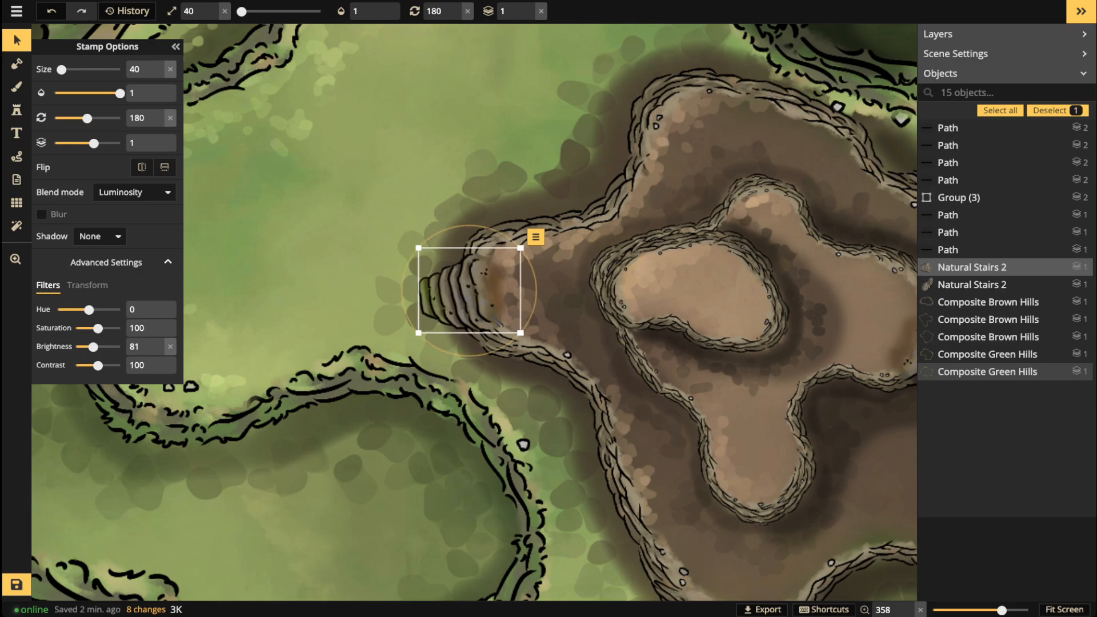
scroll(423, 305, down, 5)
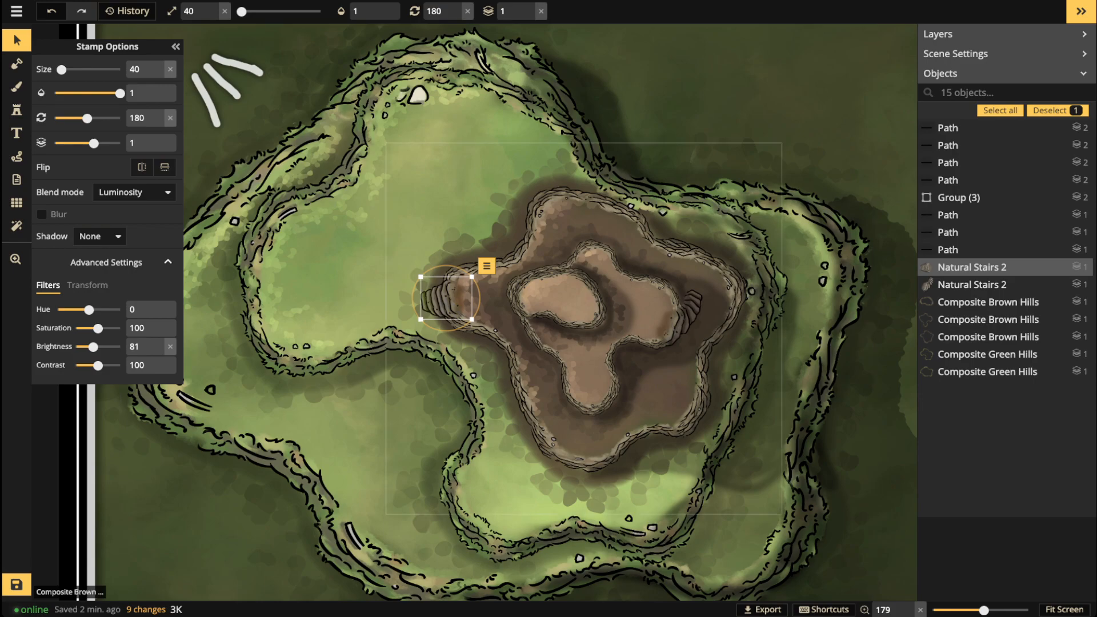
key(Escape)
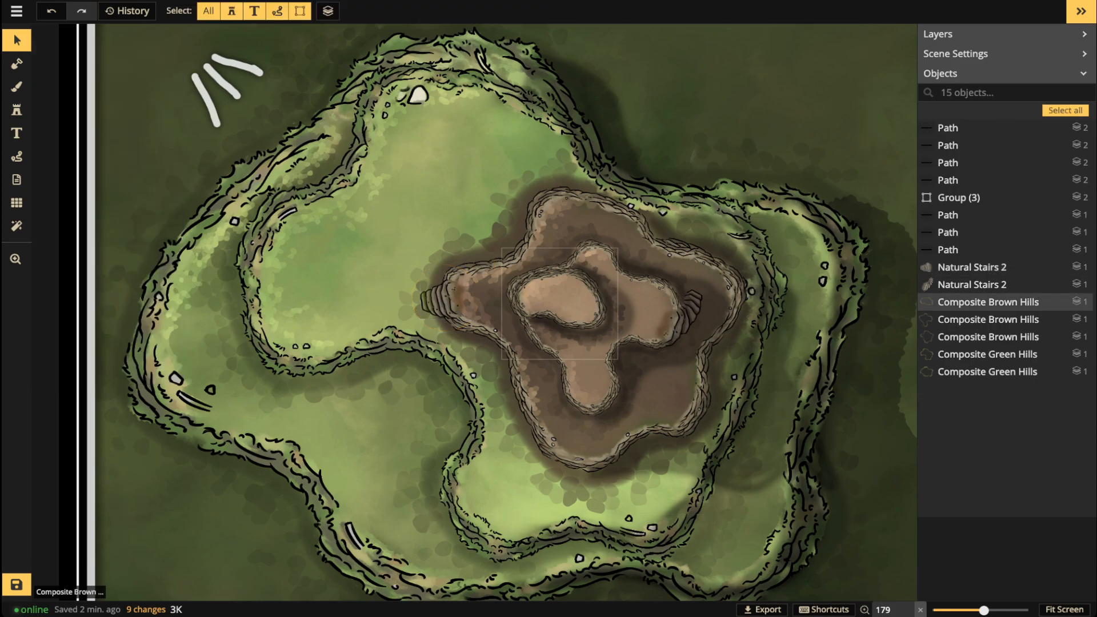
Step: Choose the Stone Plateau Segments stamp from the Dungeon section of the Watercolor Battlemaps stamp catalog
scroll(557, 316, up, 6)
click(557, 289)
drag(557, 288, 498, 287)
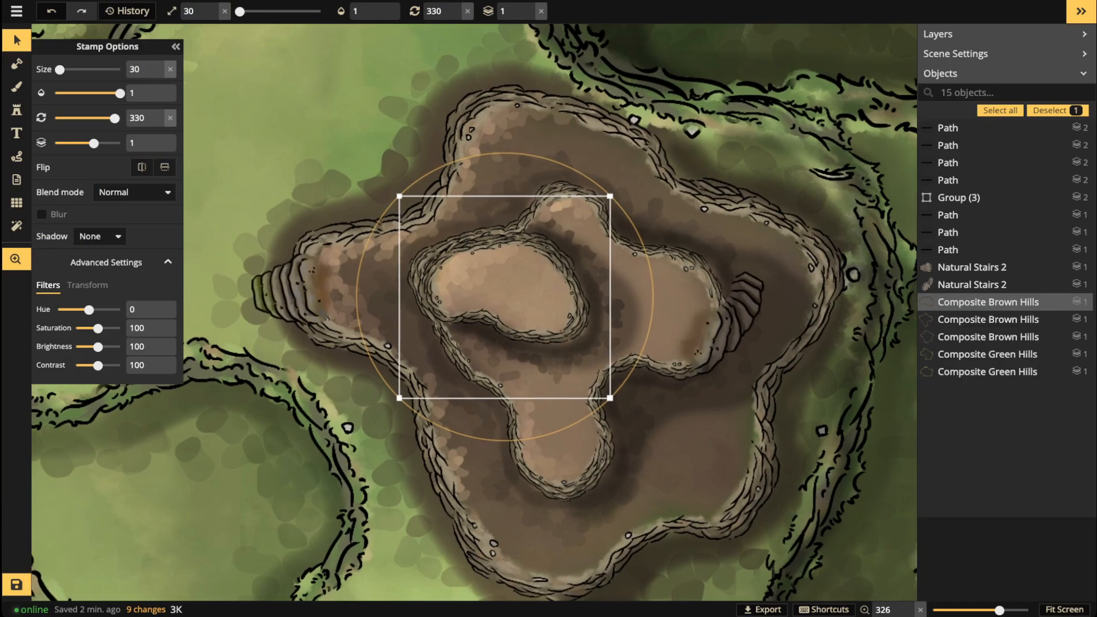
click(16, 110)
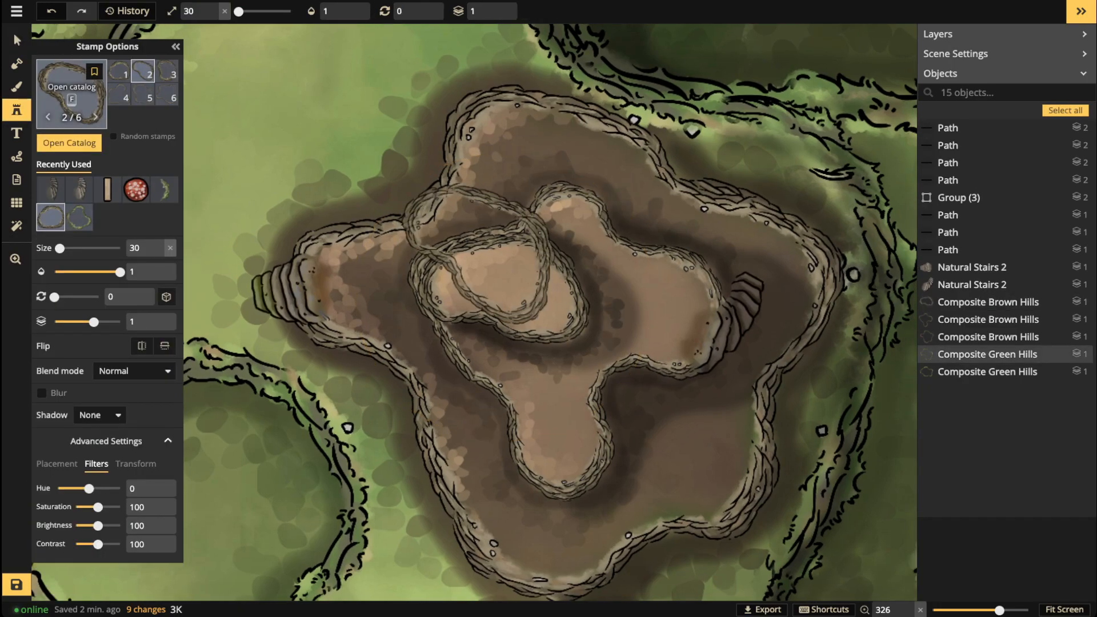
click(71, 91)
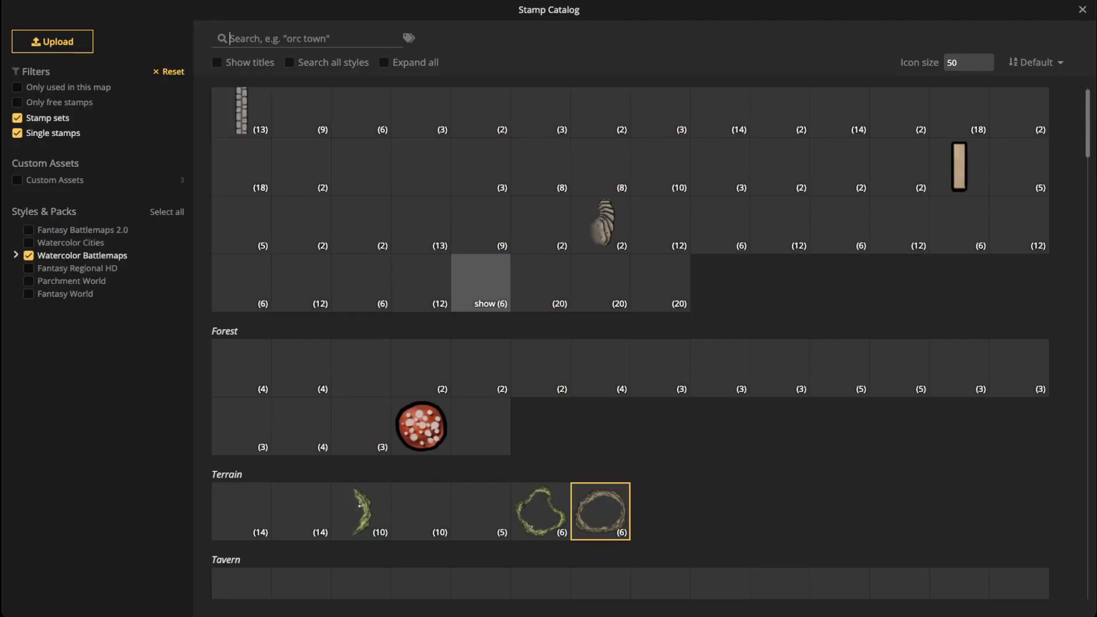
scroll(600, 342, down, 1)
scroll(600, 314, down, 7)
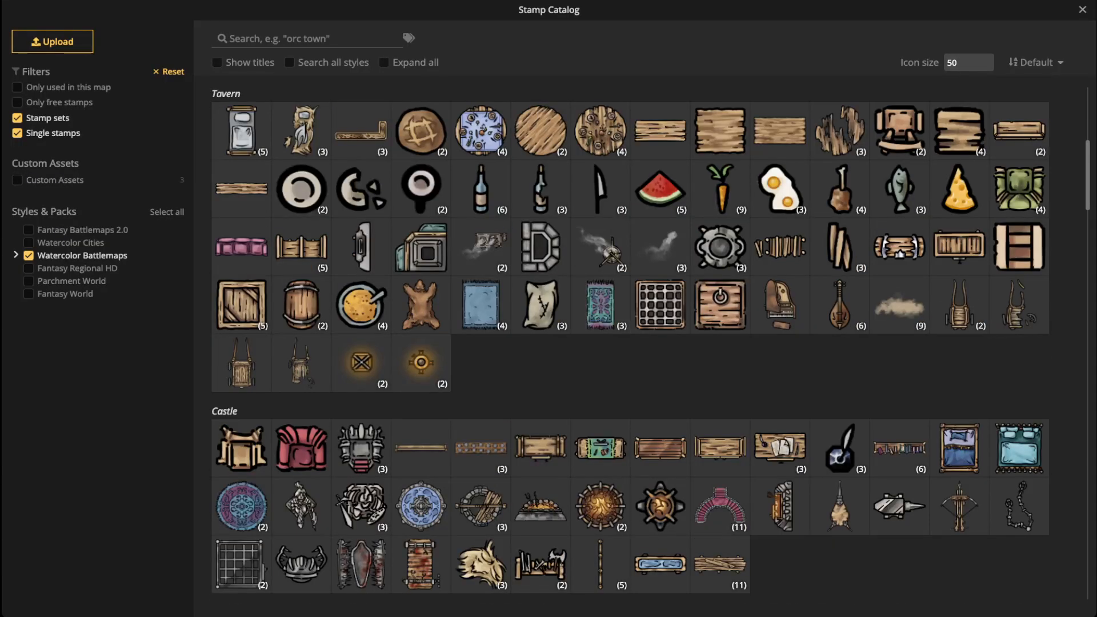
scroll(600, 314, down, 4)
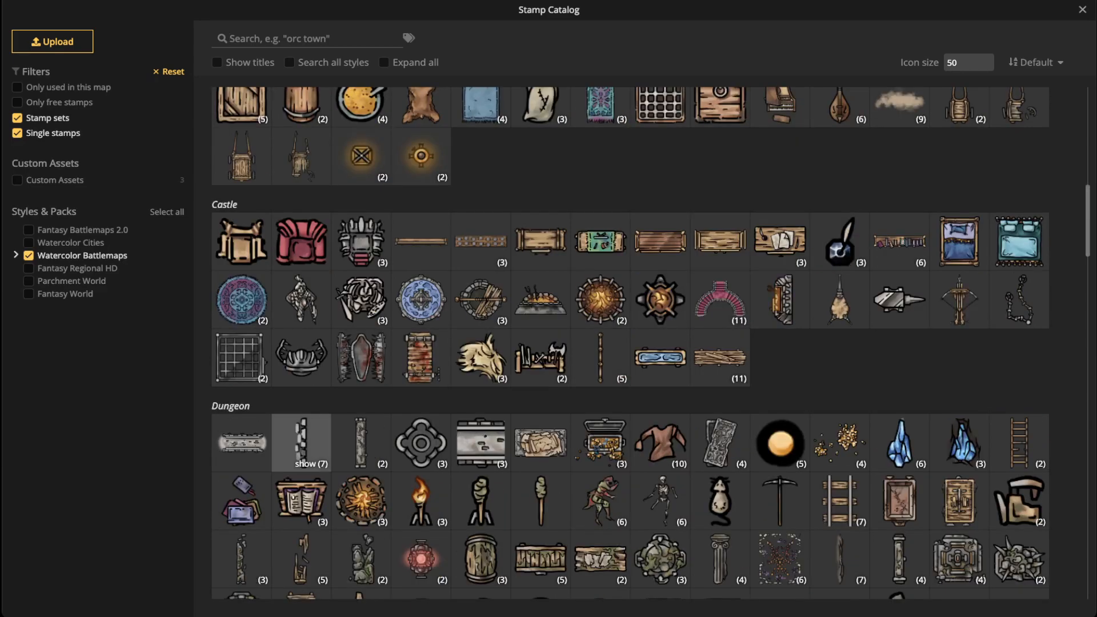
click(301, 443)
Step: Place two straight stone plateau segments end to end, size 40, rotated to 255, on layer 2 above the top hill's northern edge
scroll(501, 280, up, 4)
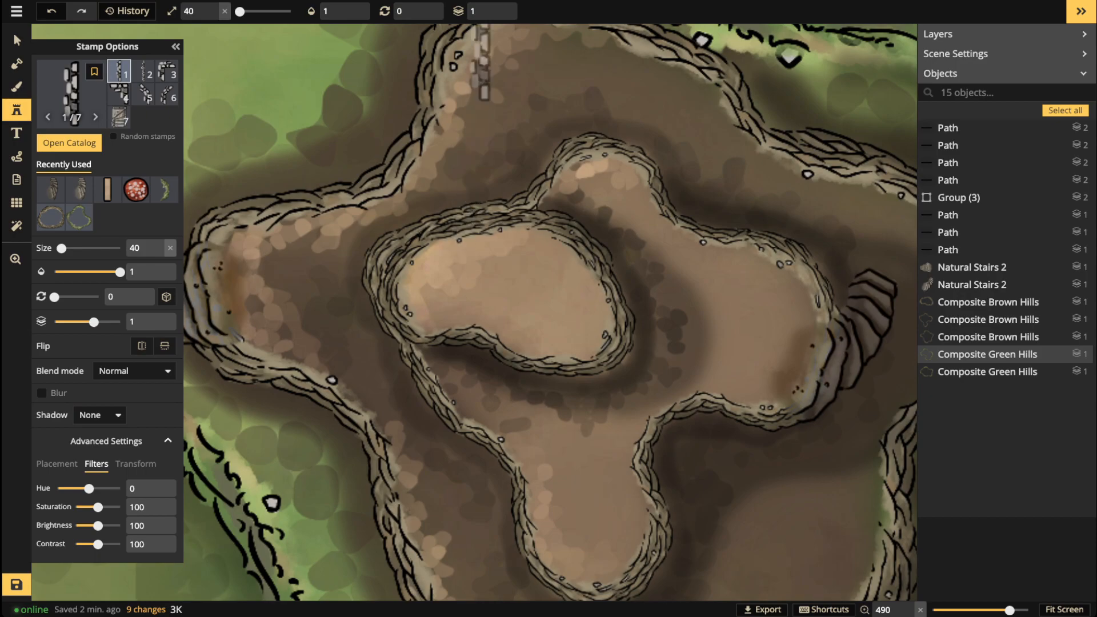
click(499, 7)
scroll(475, 170, down, 7)
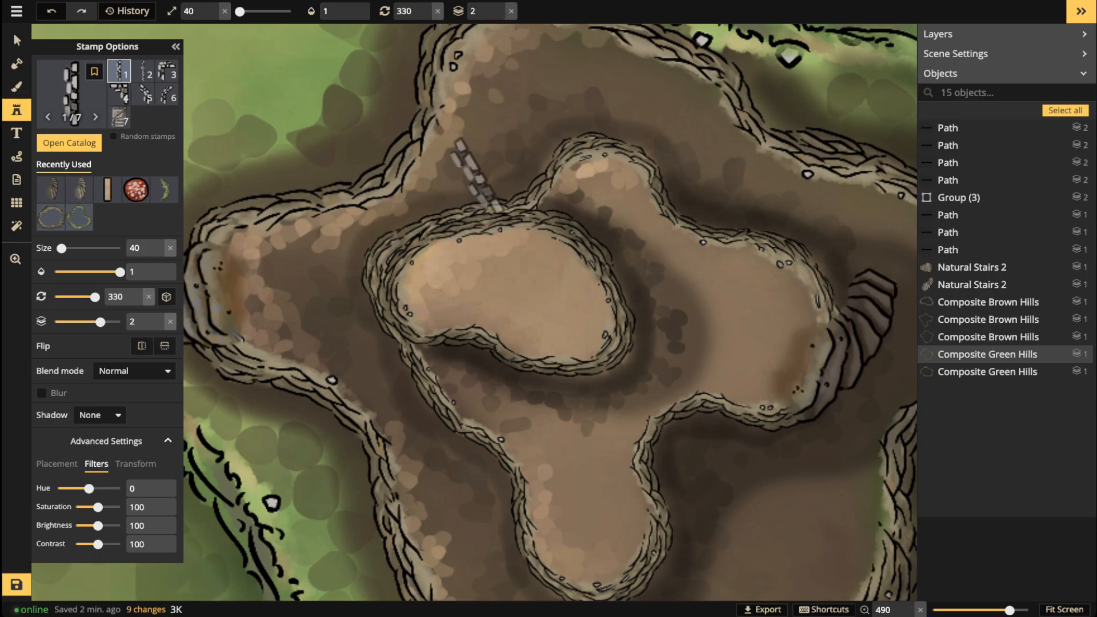
scroll(485, 198, up, 1)
scroll(485, 197, down, 1)
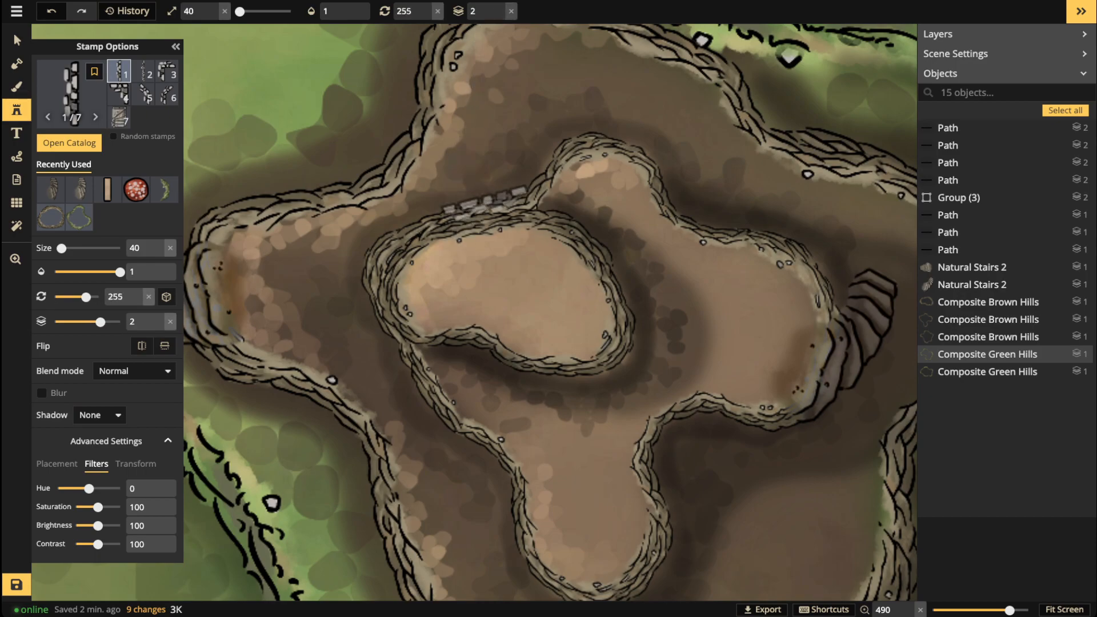
click(486, 206)
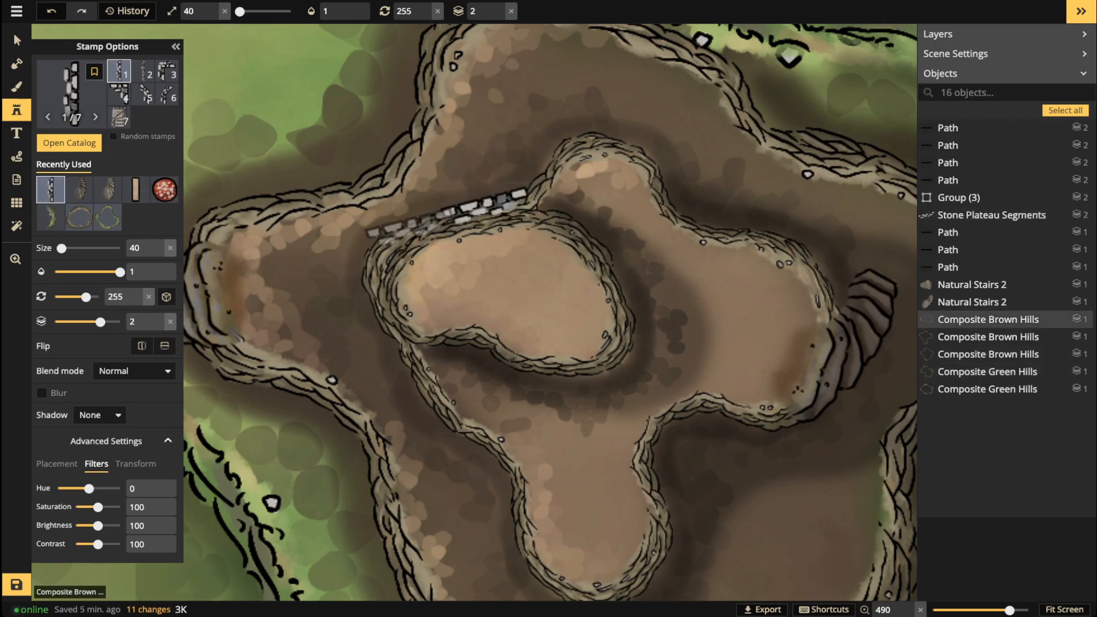
click(409, 227)
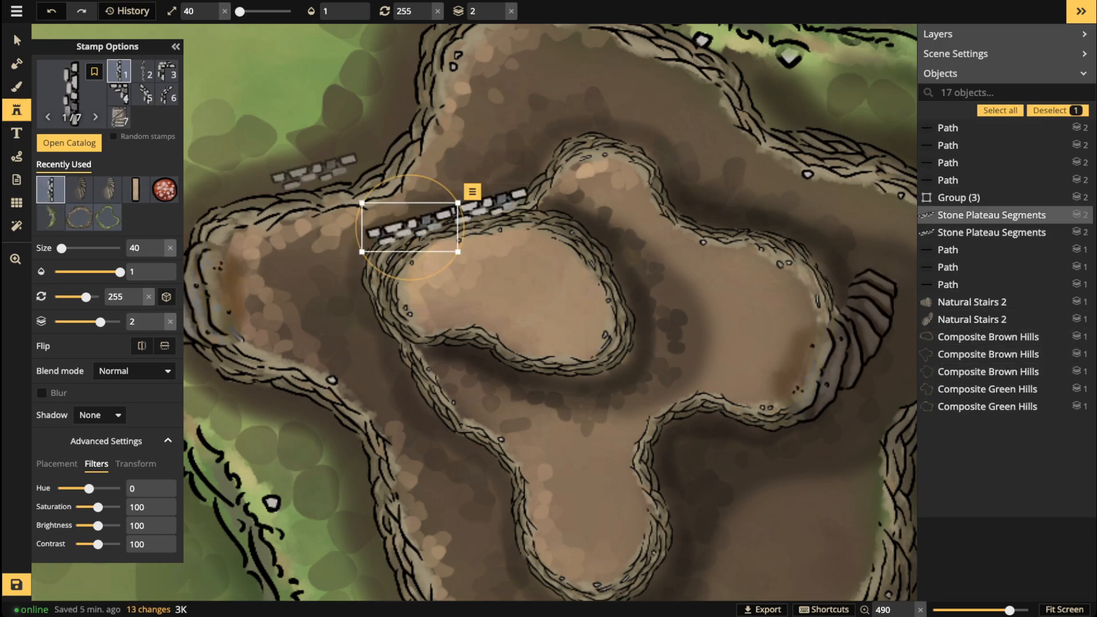
Step: Place the fifth stone plateau variant, rotated to 195, as a corner at the western end of the stone row
key(6)
key(5)
scroll(355, 276, down, 3)
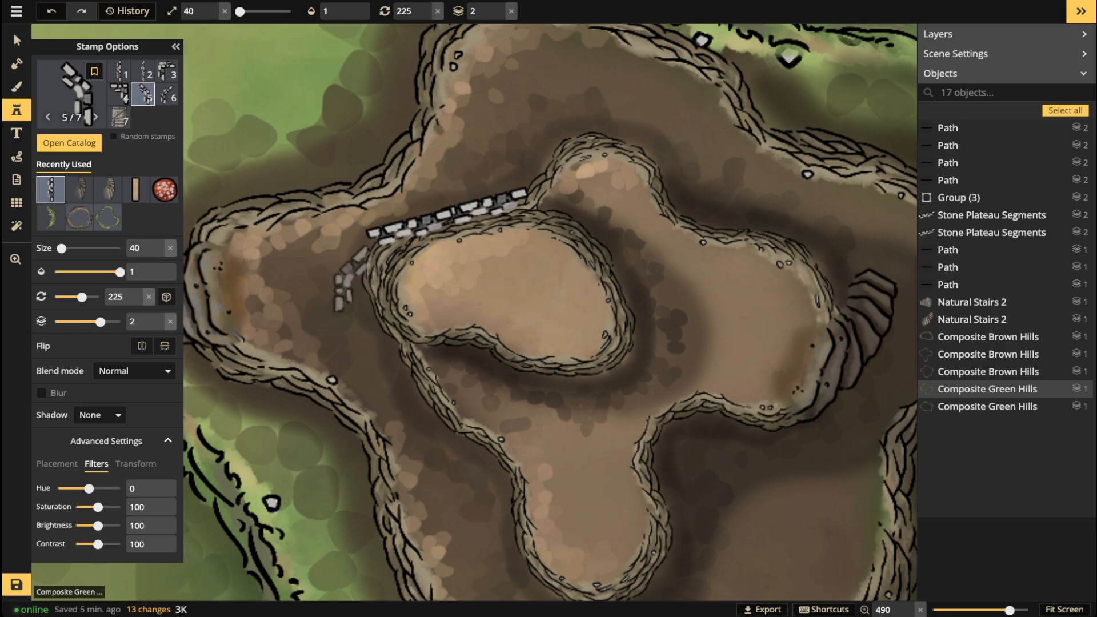
scroll(364, 267, down, 1)
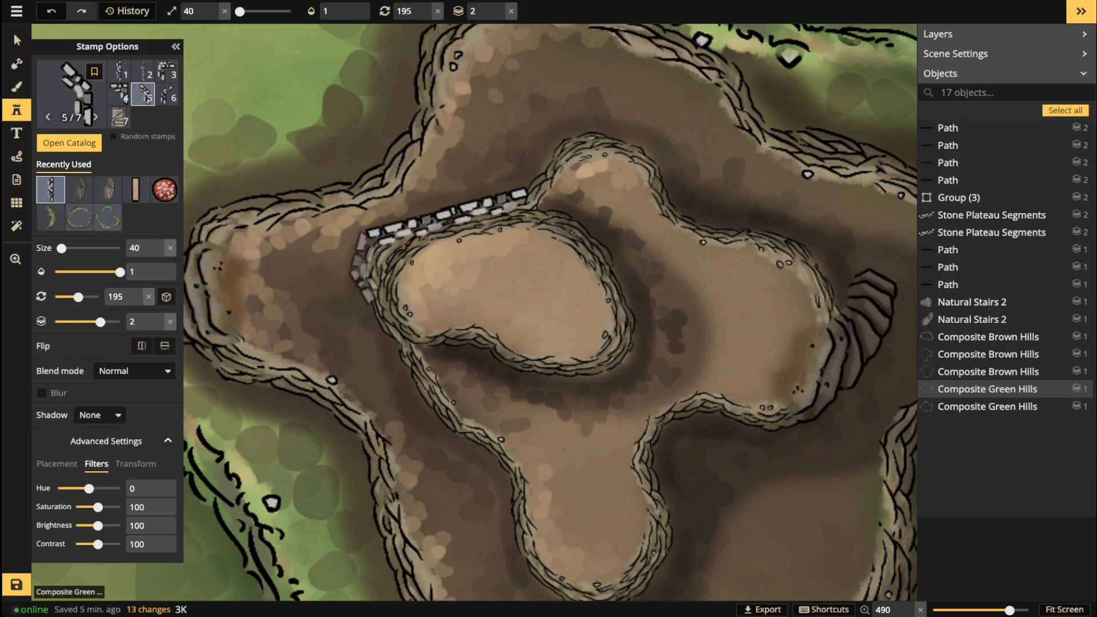
click(364, 267)
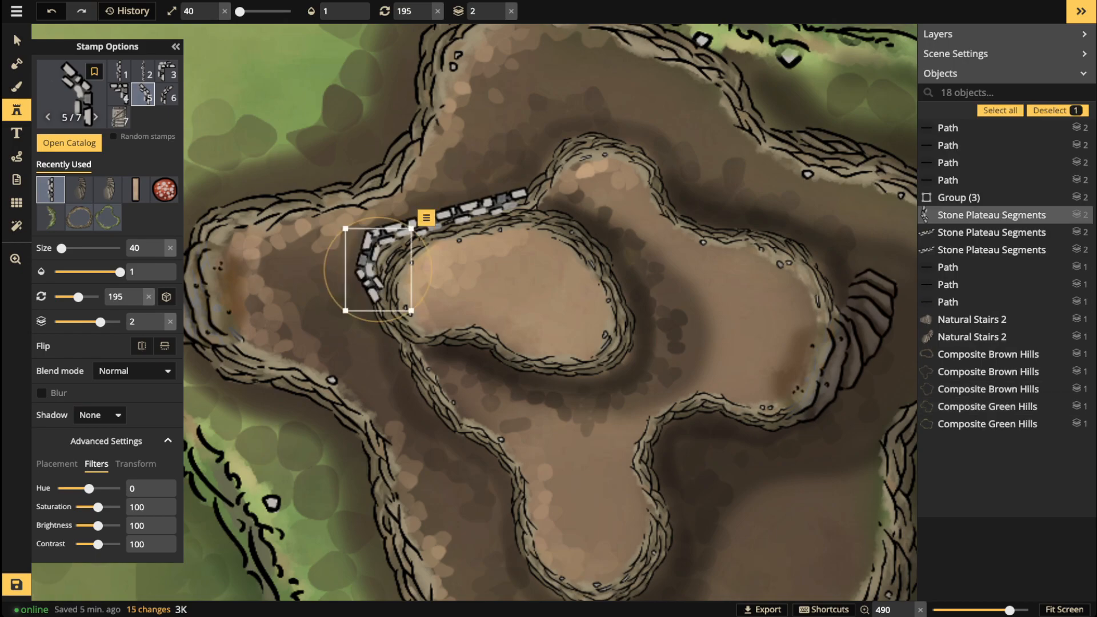
Step: Continue the stone row down the middle hill's southwestern edge with two straight first-variant segments rotated to 150 and 135
key(1)
scroll(413, 353, up, 3)
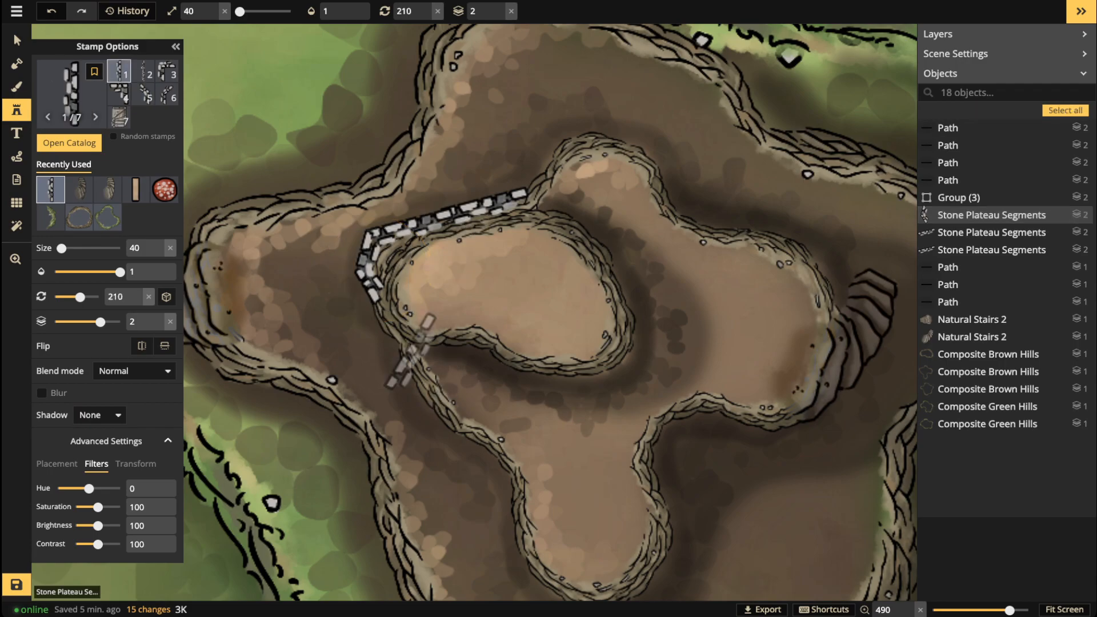
scroll(391, 337, down, 6)
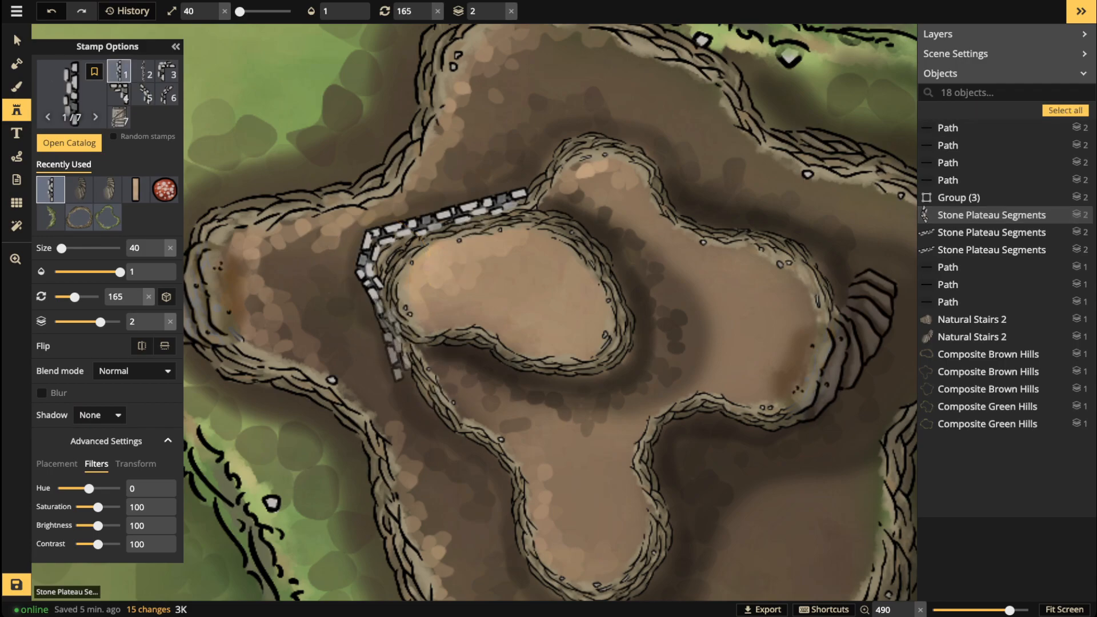
click(399, 336)
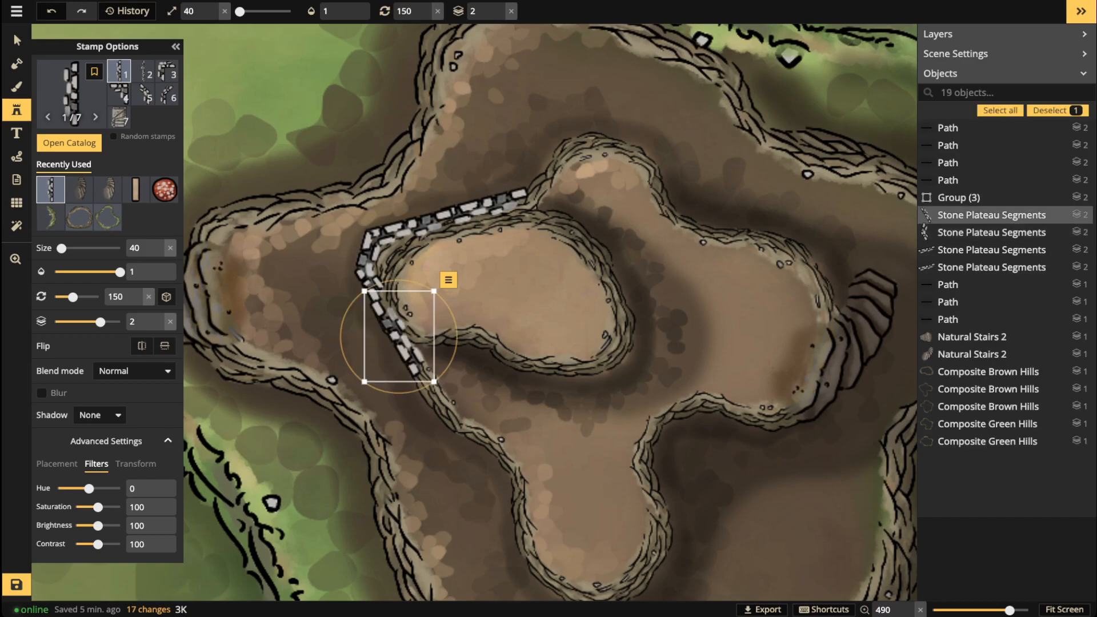
scroll(445, 406, down, 1)
click(444, 400)
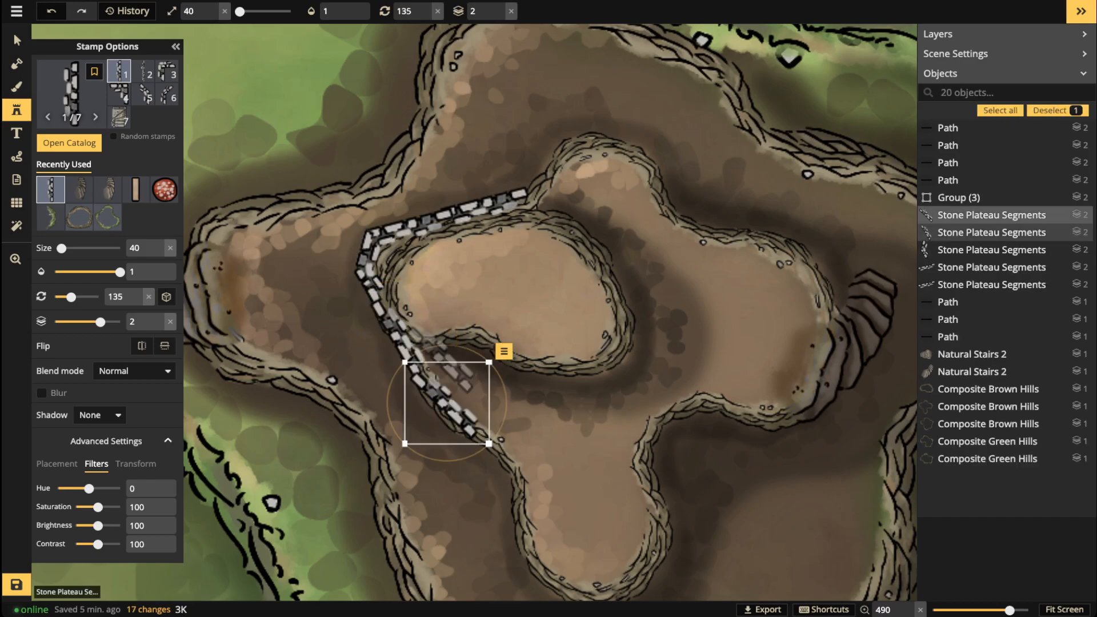
Step: Extend the stone row around the middle hill's northern lobe with three straight segments rotated to 225, 285 and 330
scroll(549, 183, up, 3)
scroll(549, 160, up, 3)
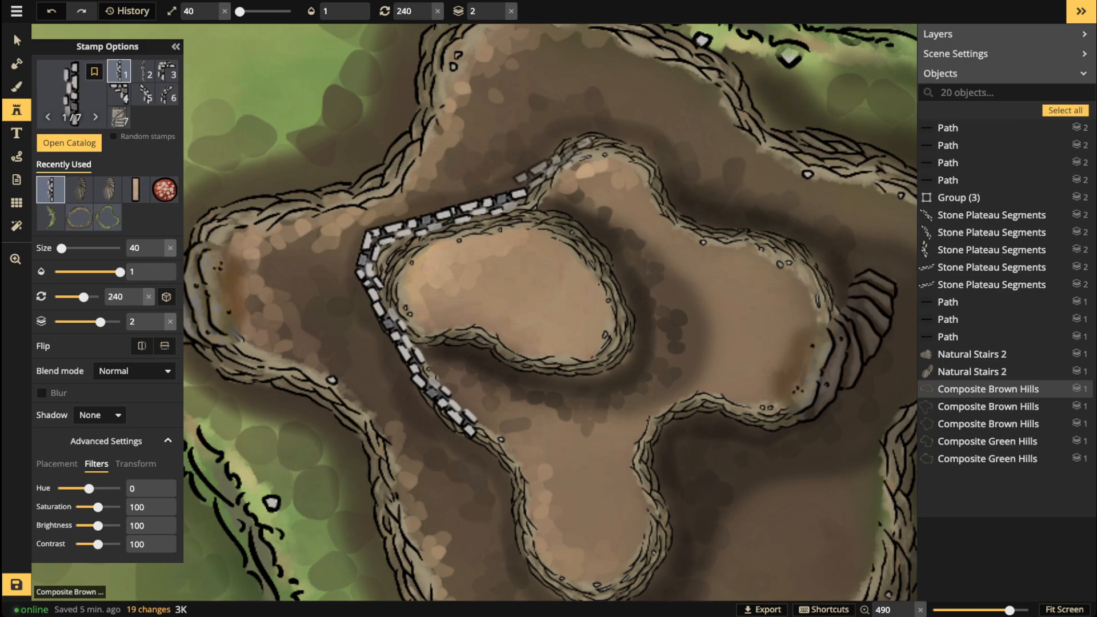
click(557, 166)
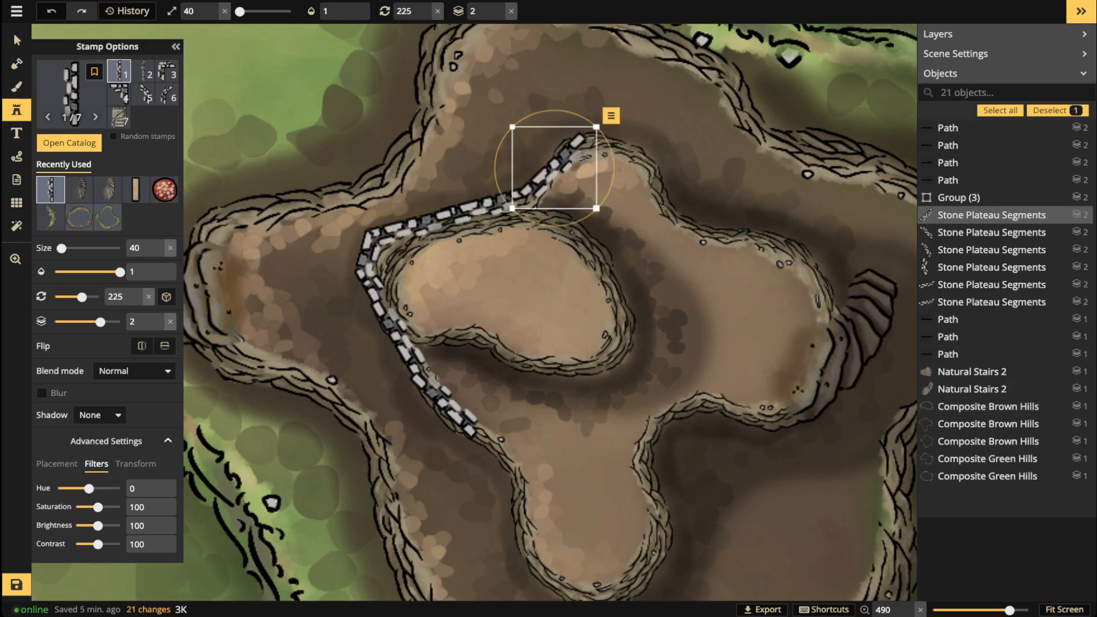
scroll(632, 143, up, 4)
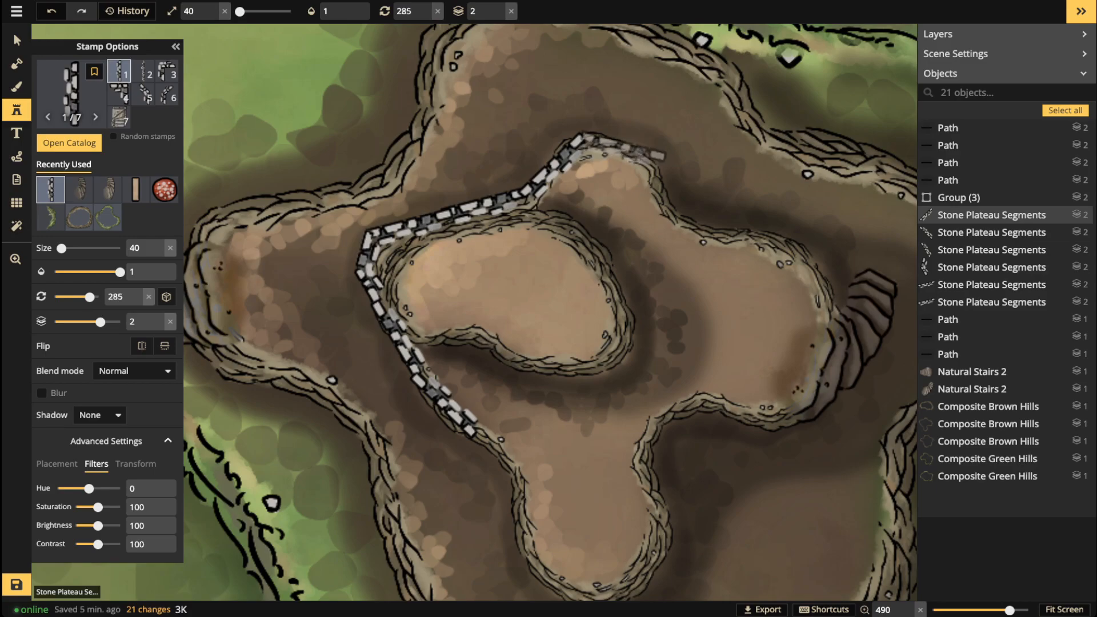
click(617, 151)
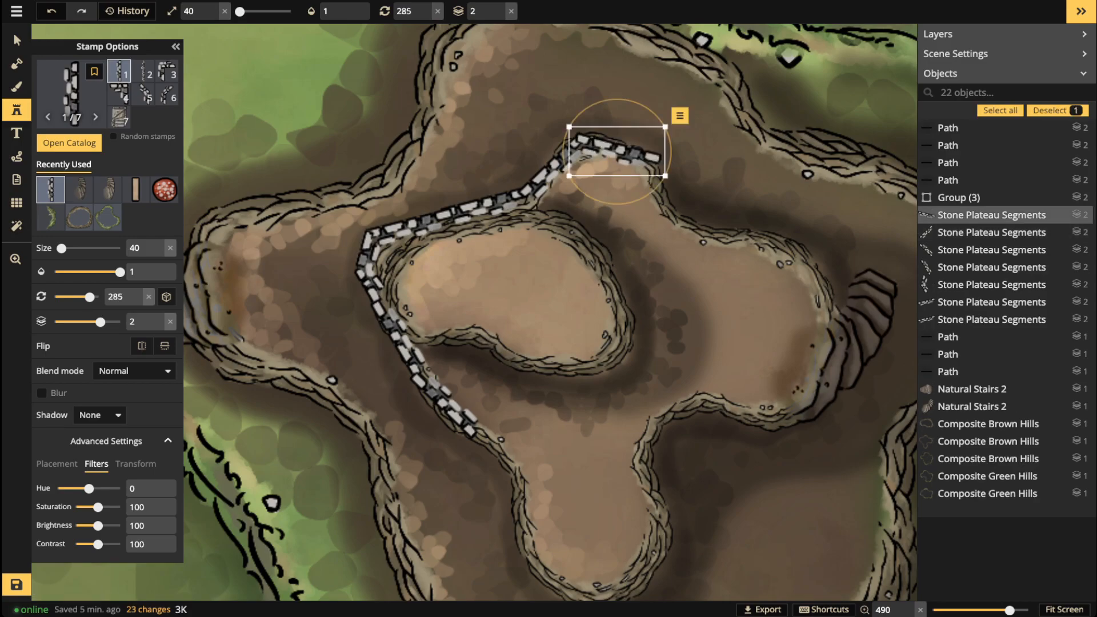
scroll(668, 192, up, 3)
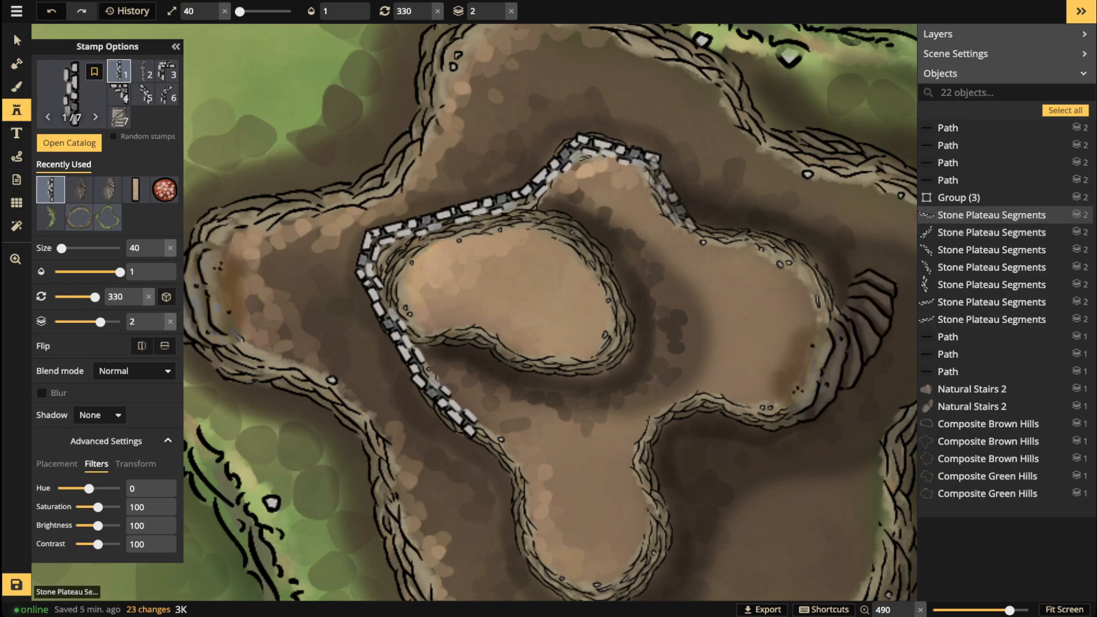
click(668, 192)
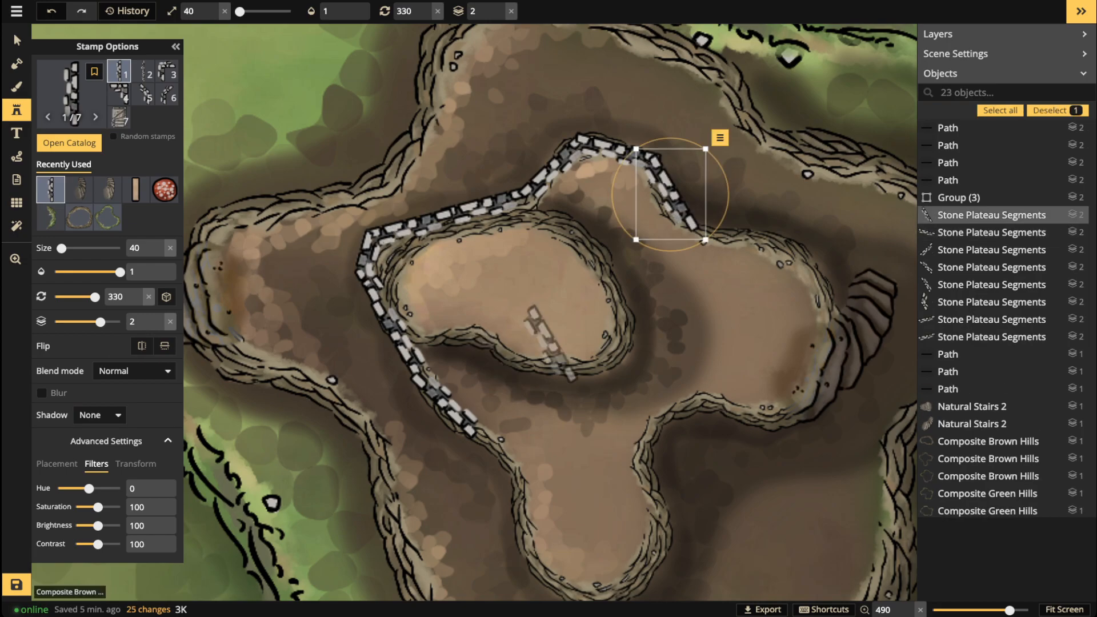
Step: Place a straight stone segment, size 50, rotated to 90, along the top hill's southern edge, with a fourth-variant corner at its eastern end
scroll(565, 325, up, 1)
scroll(568, 325, up, 1)
scroll(568, 325, up, 7)
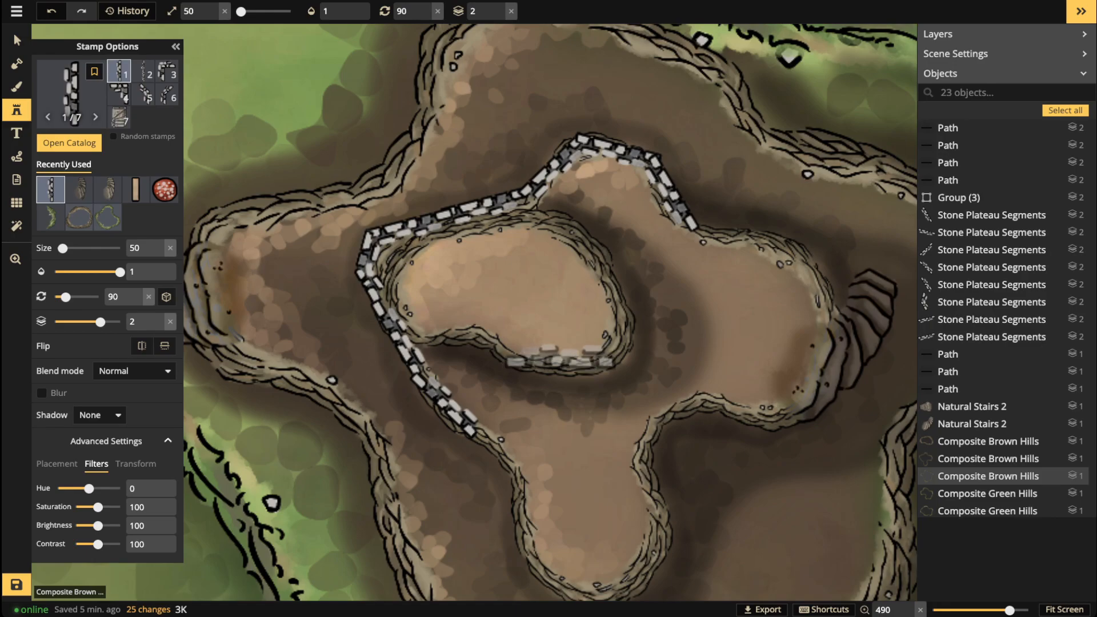
click(560, 359)
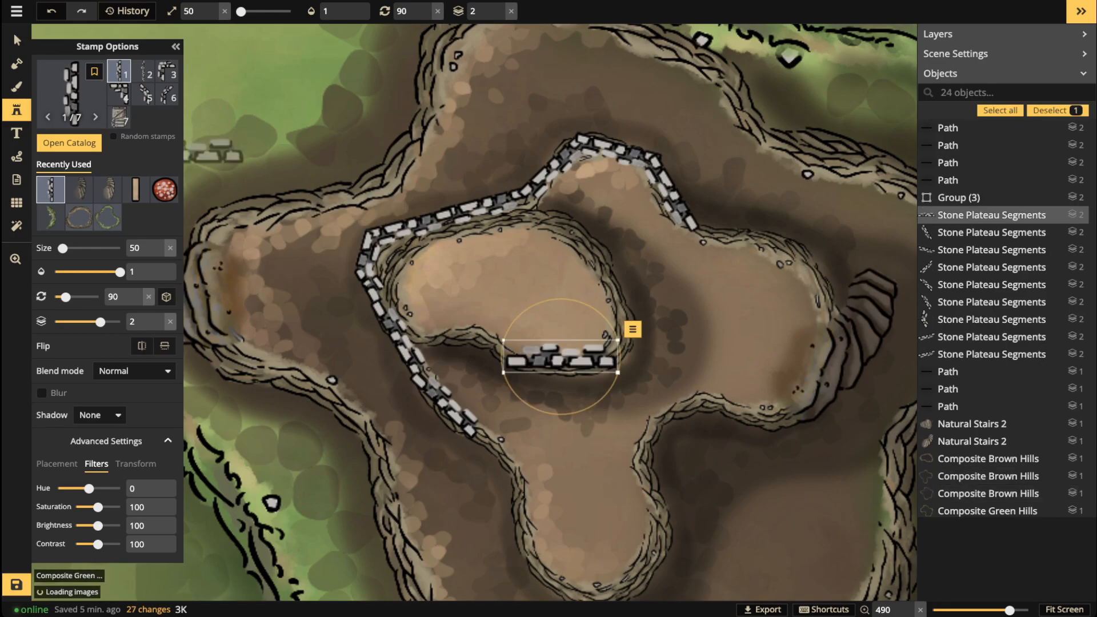
click(119, 94)
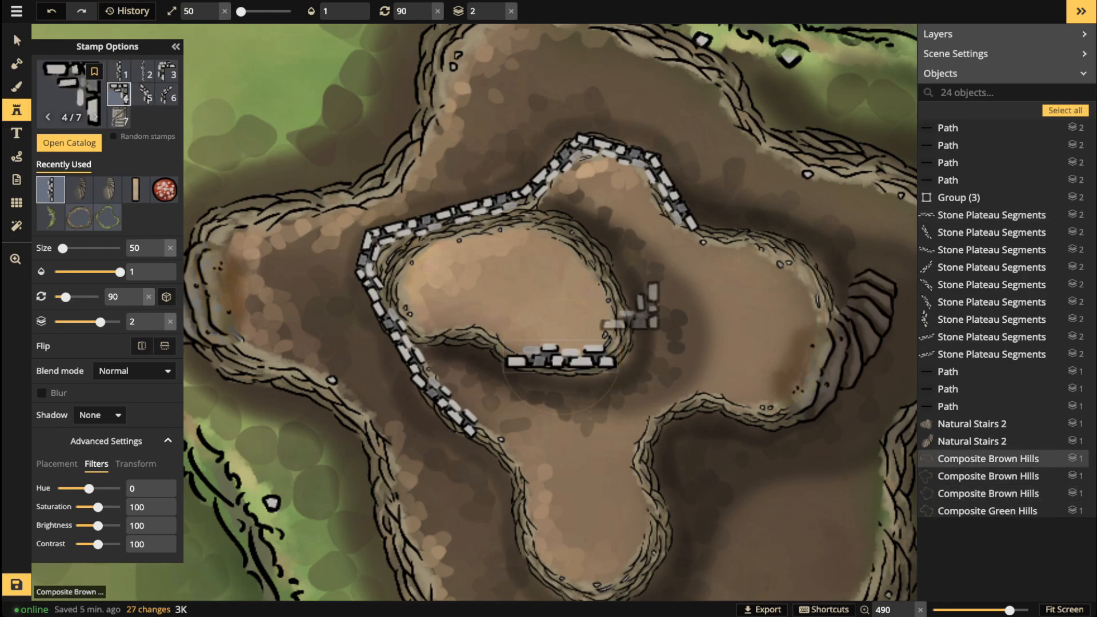
click(602, 342)
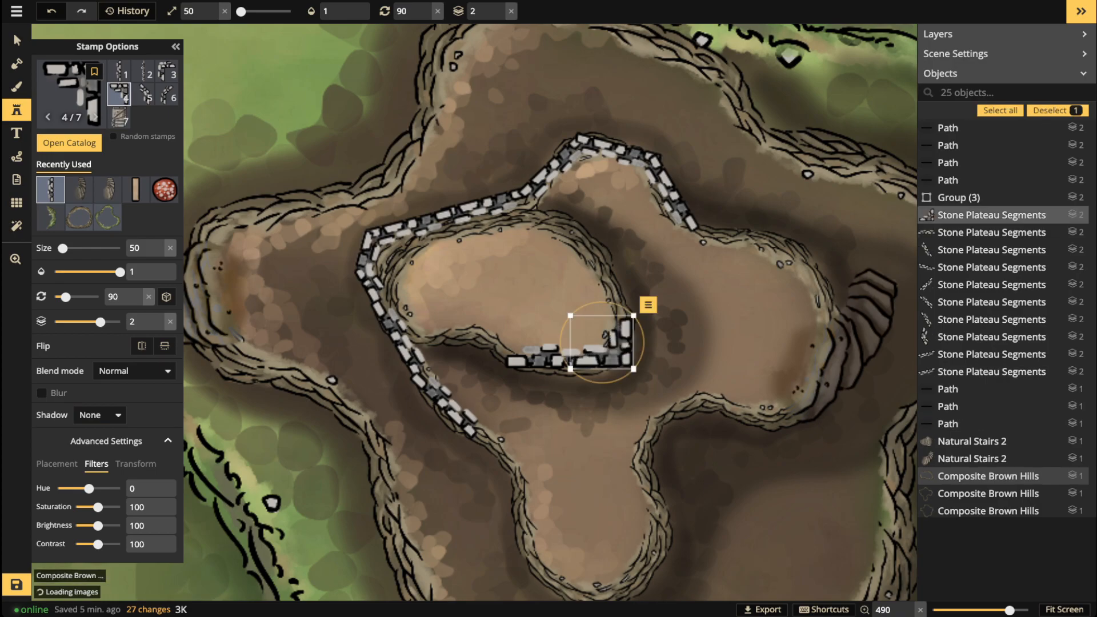
Step: Line the top hill's eastern and northeastern edge with two fifth-variant stone segments, one rotated to 0, the other to 315 on layer 3
click(143, 94)
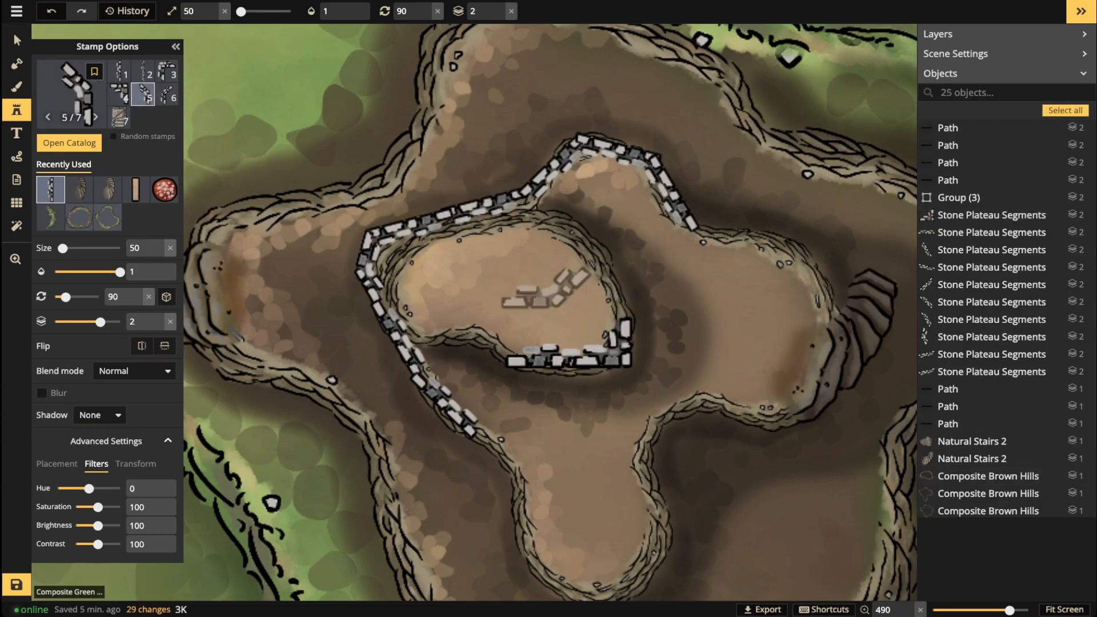
scroll(627, 290, down, 7)
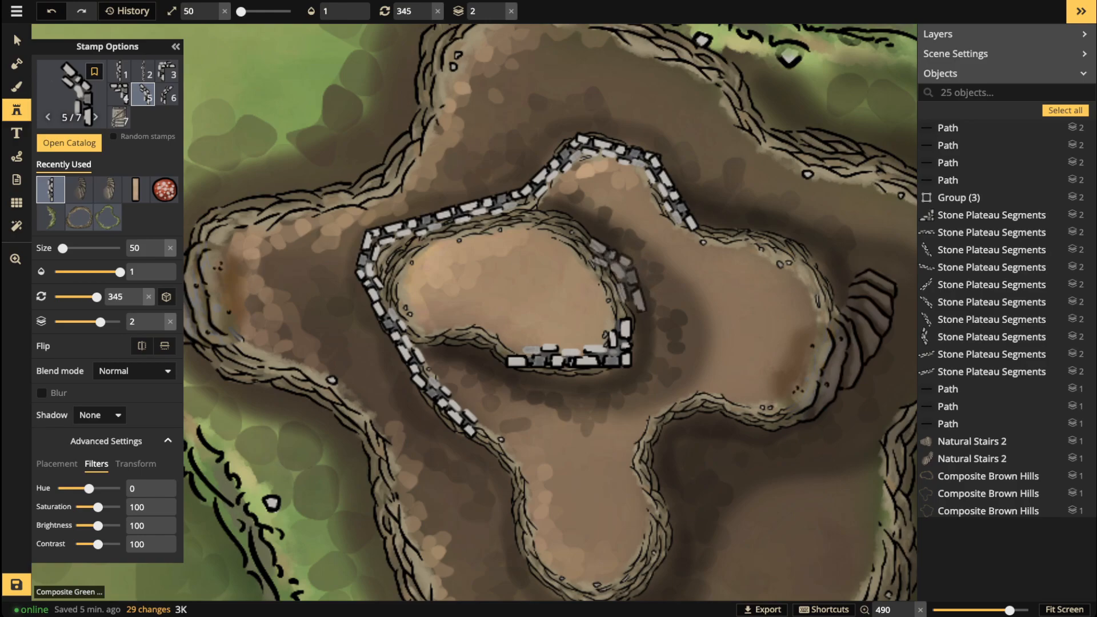
scroll(614, 278, up, 1)
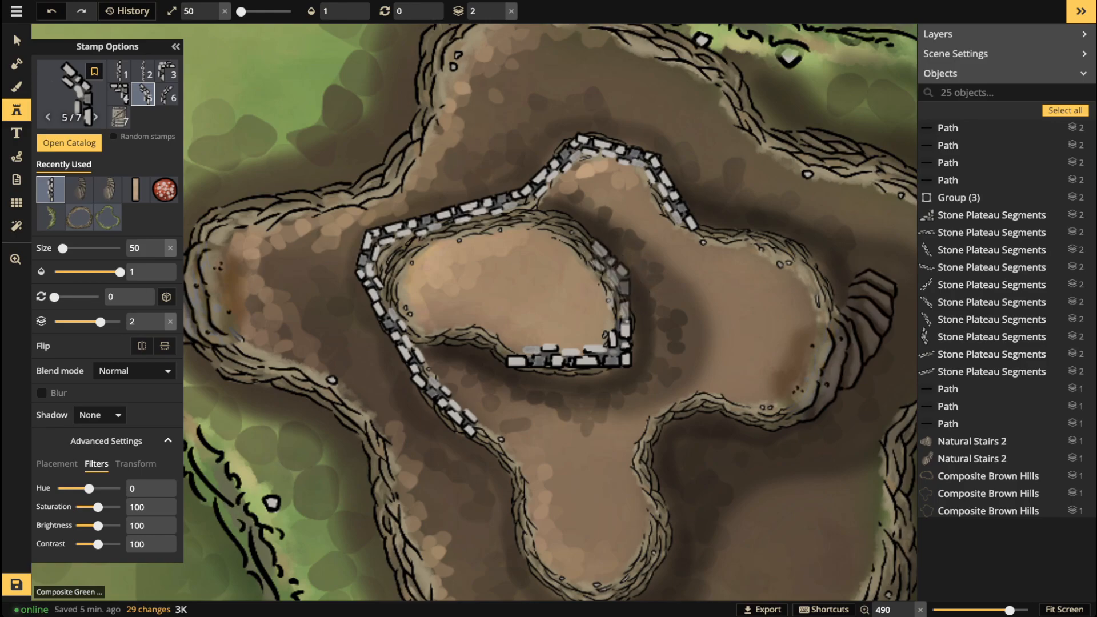
click(607, 282)
key(Escape)
scroll(551, 216, down, 2)
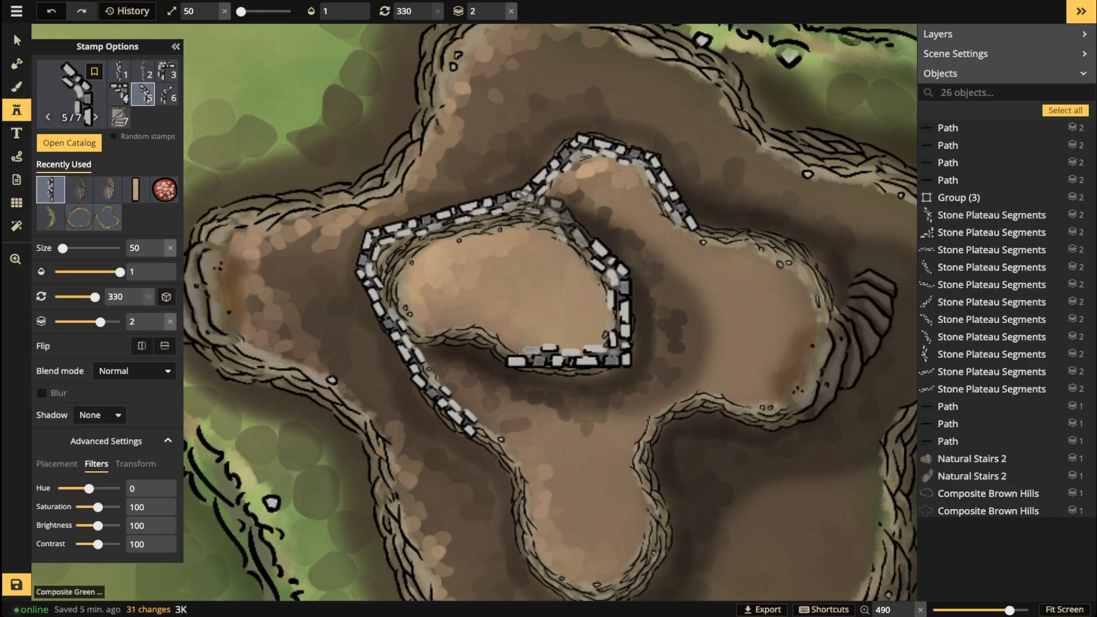
scroll(552, 217, down, 1)
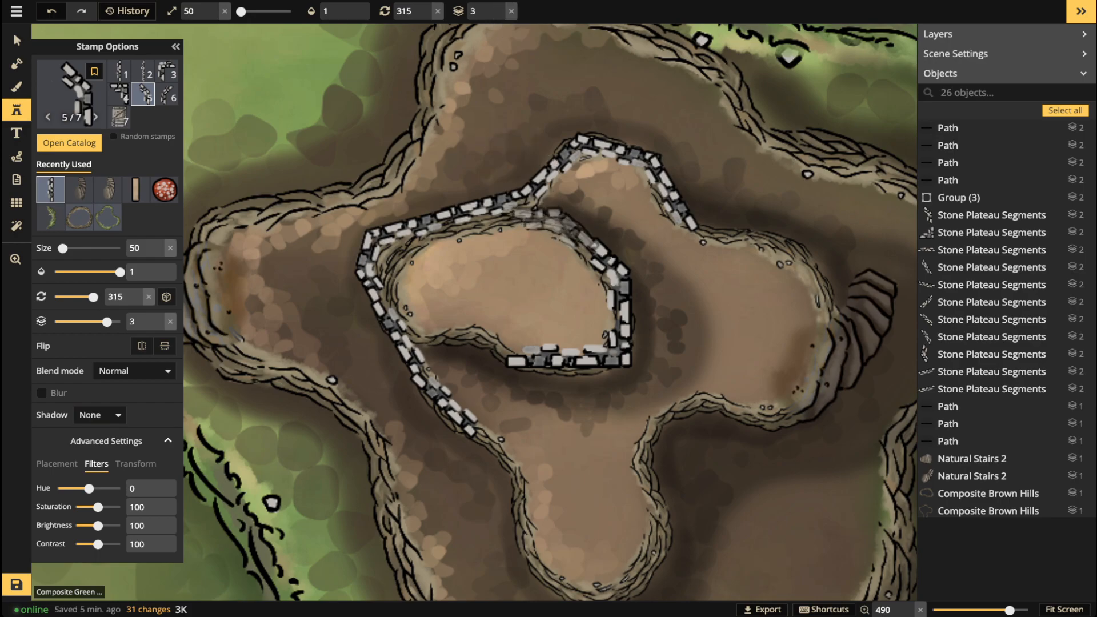
click(549, 233)
key(Escape)
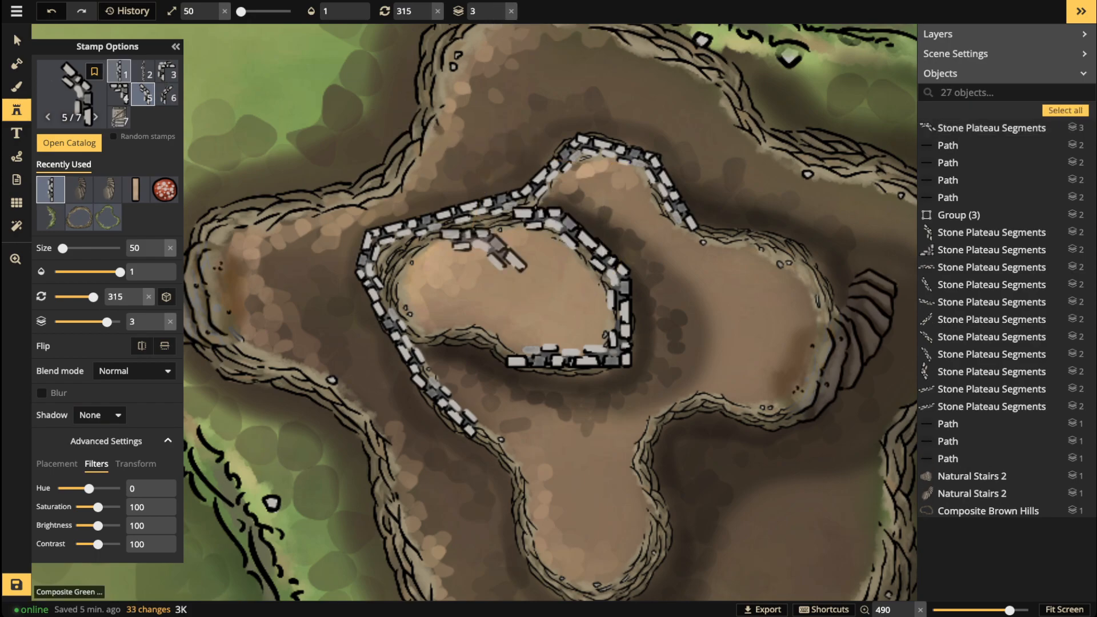
Step: Place a straight first-variant segment along the top hill's northern edge on layer 3, rotate it to 266 and align it with the stone row
click(119, 71)
scroll(488, 260, down, 3)
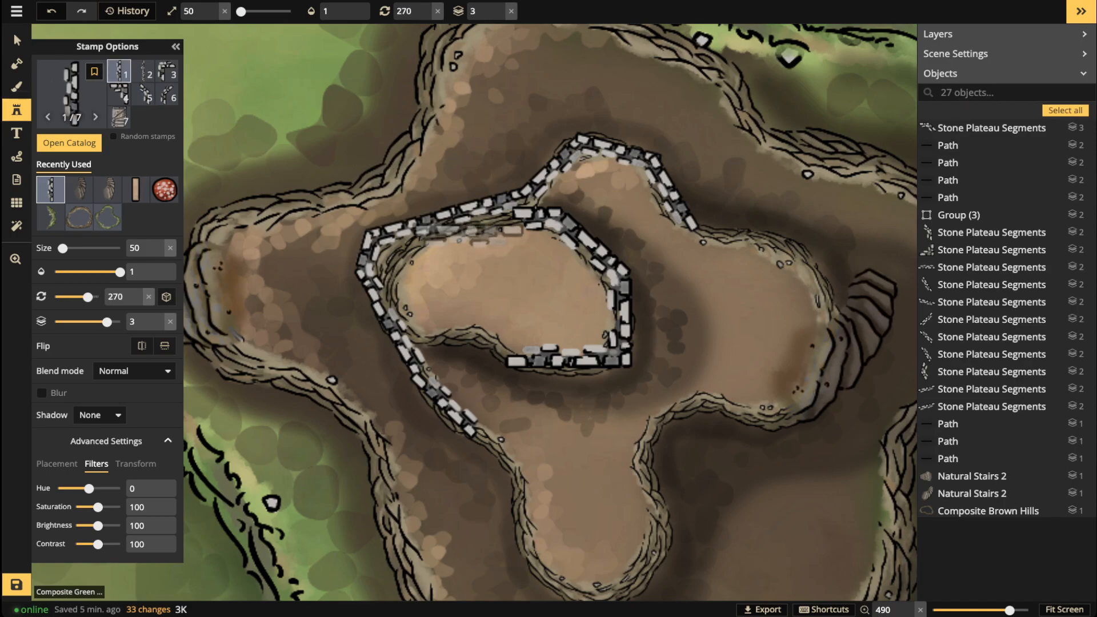
click(476, 220)
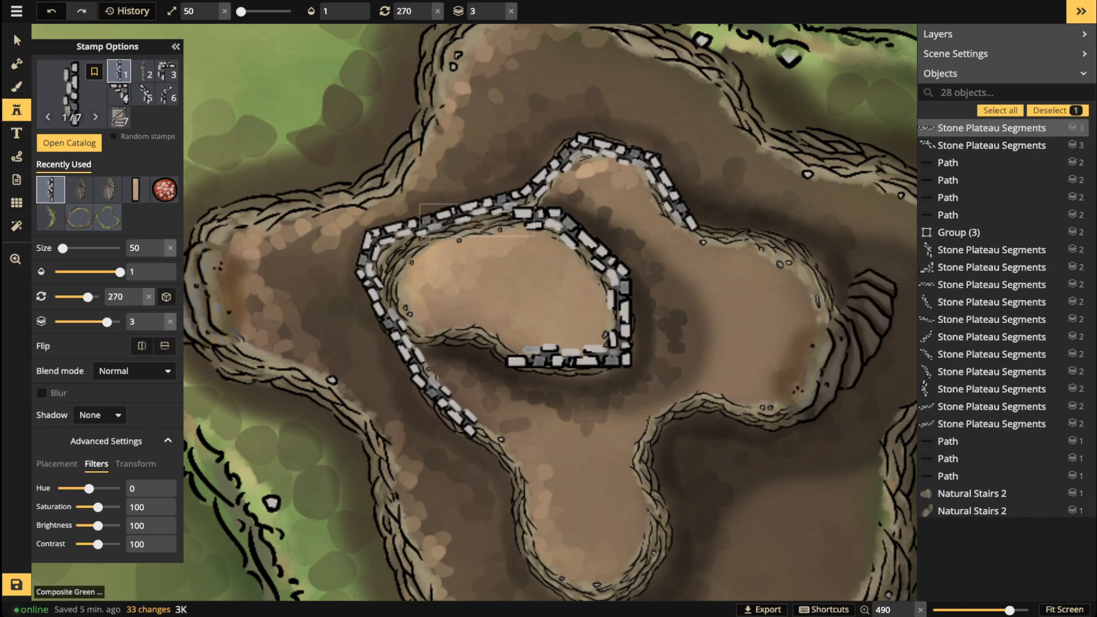
scroll(477, 220, down, 4)
drag(477, 220, 488, 222)
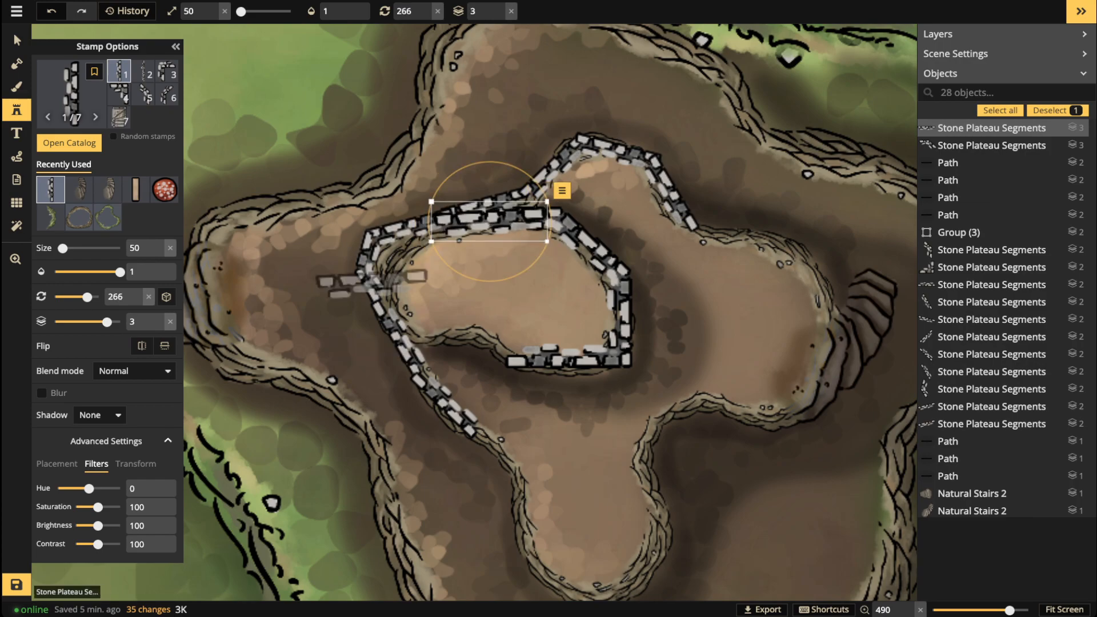
key(Escape)
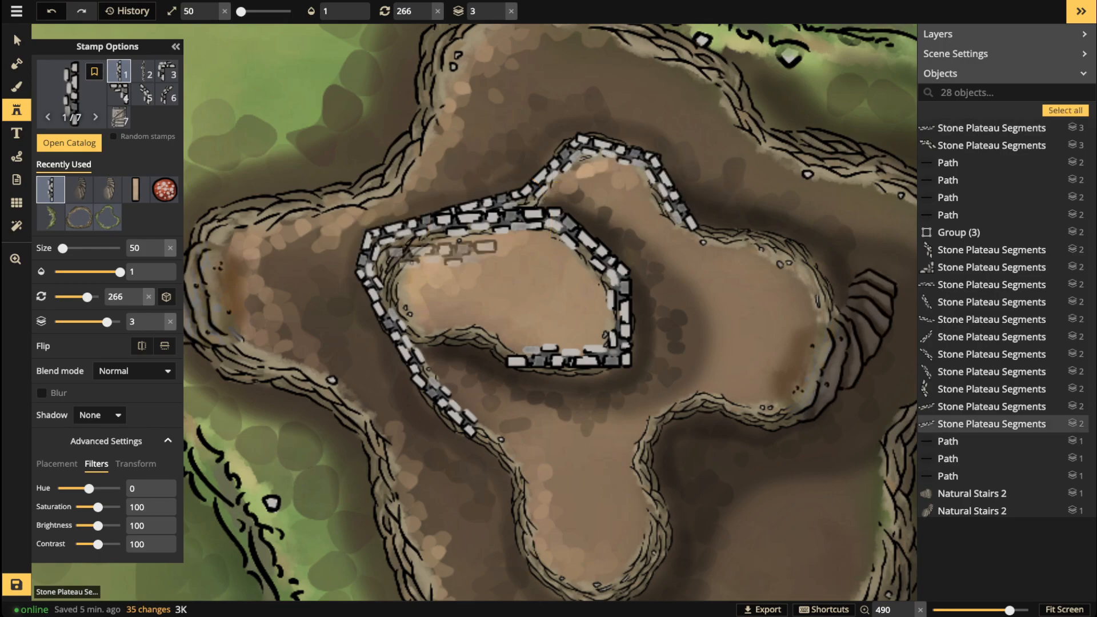
Step: Place the fourth stone plateau variant, rotated to 266, as the top hill's northwestern corner
key(4)
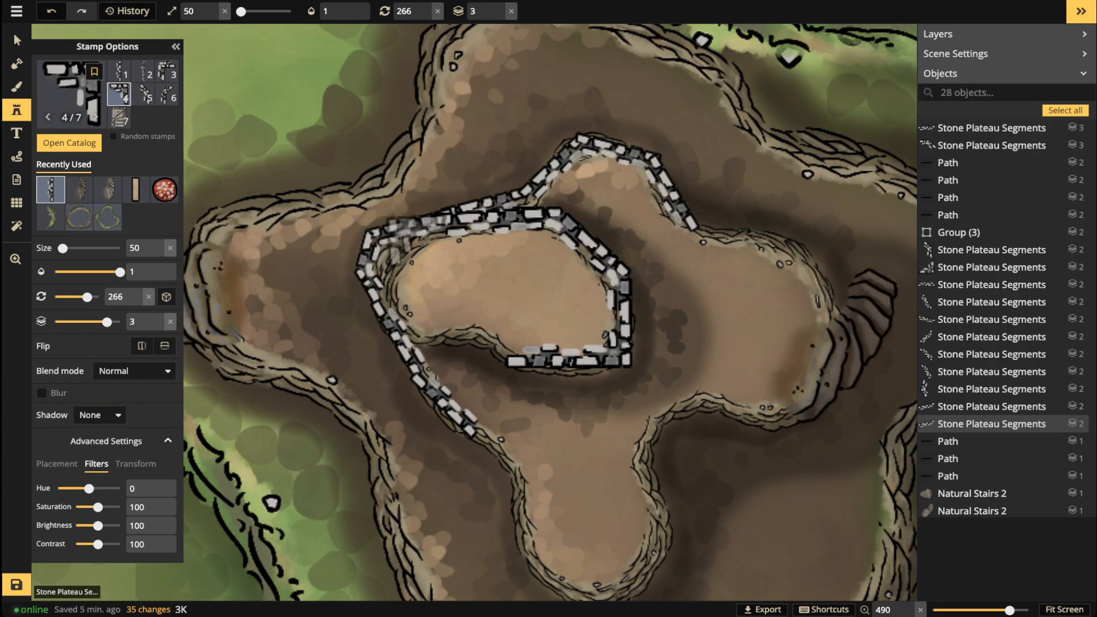
click(417, 241)
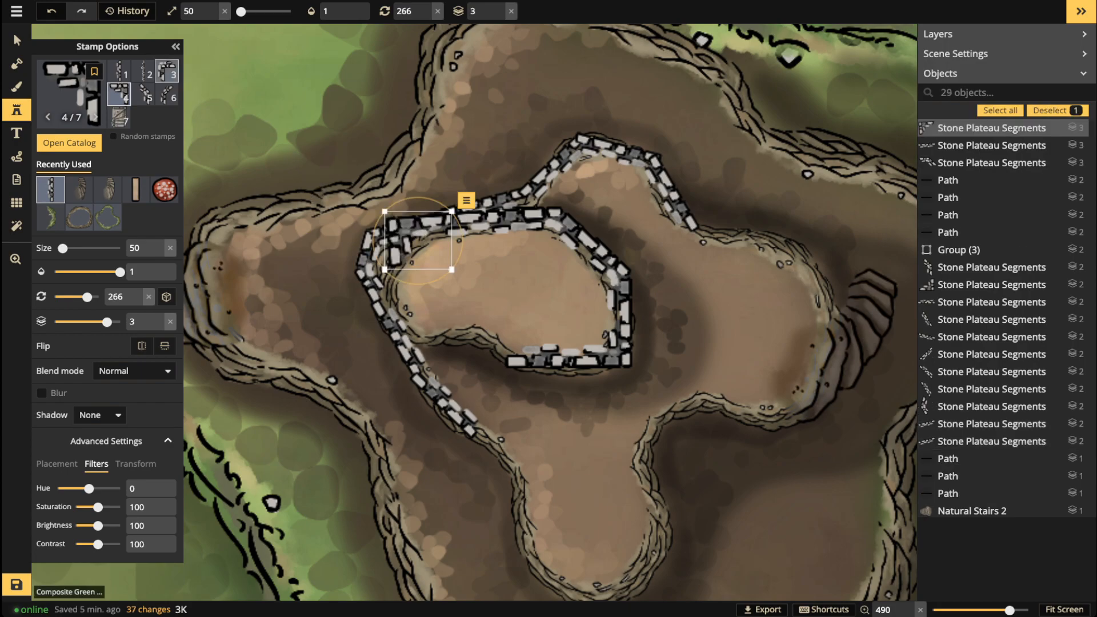
key(Escape)
Step: Place a fifth-variant stone segment, rotated to 176, down the top hill's western edge below the corner
key(2)
key(4)
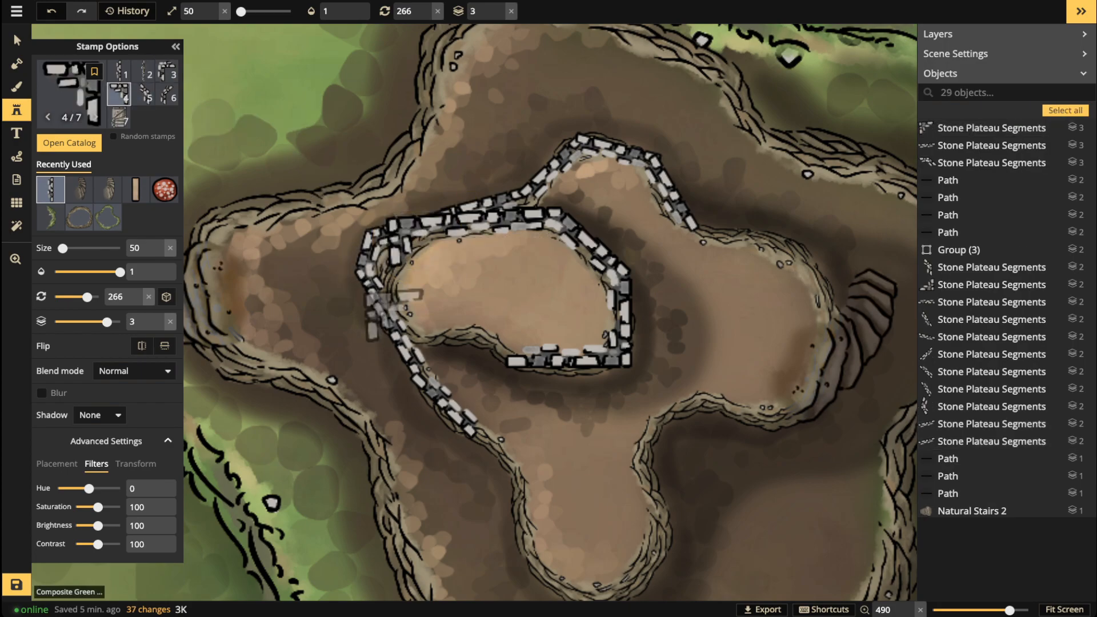
scroll(410, 315, down, 6)
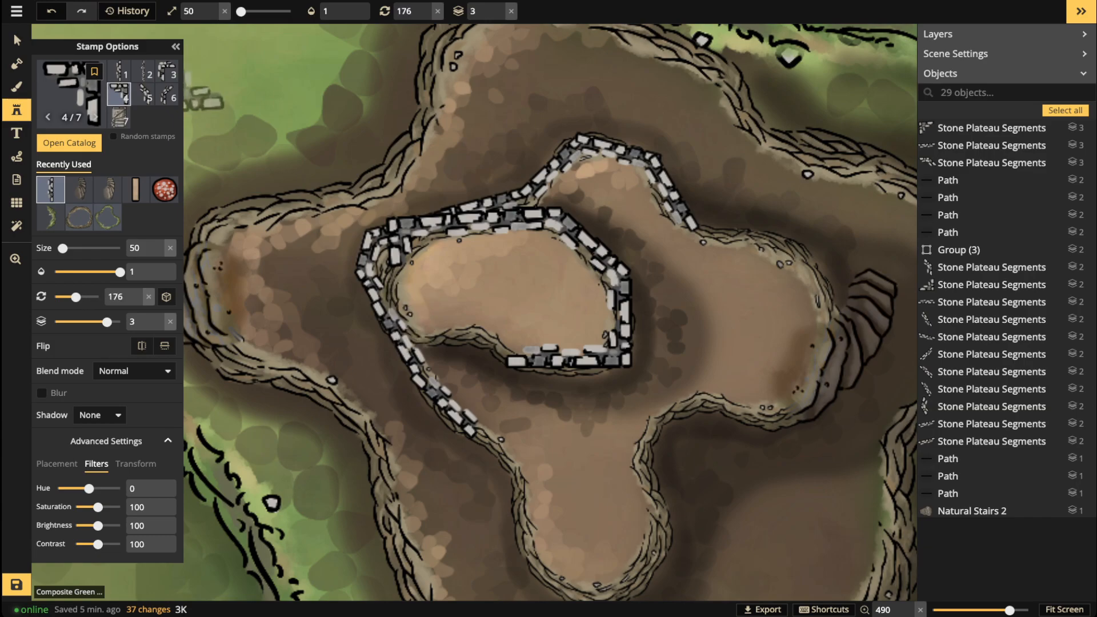
key(5)
scroll(423, 320, up, 1)
scroll(417, 317, down, 1)
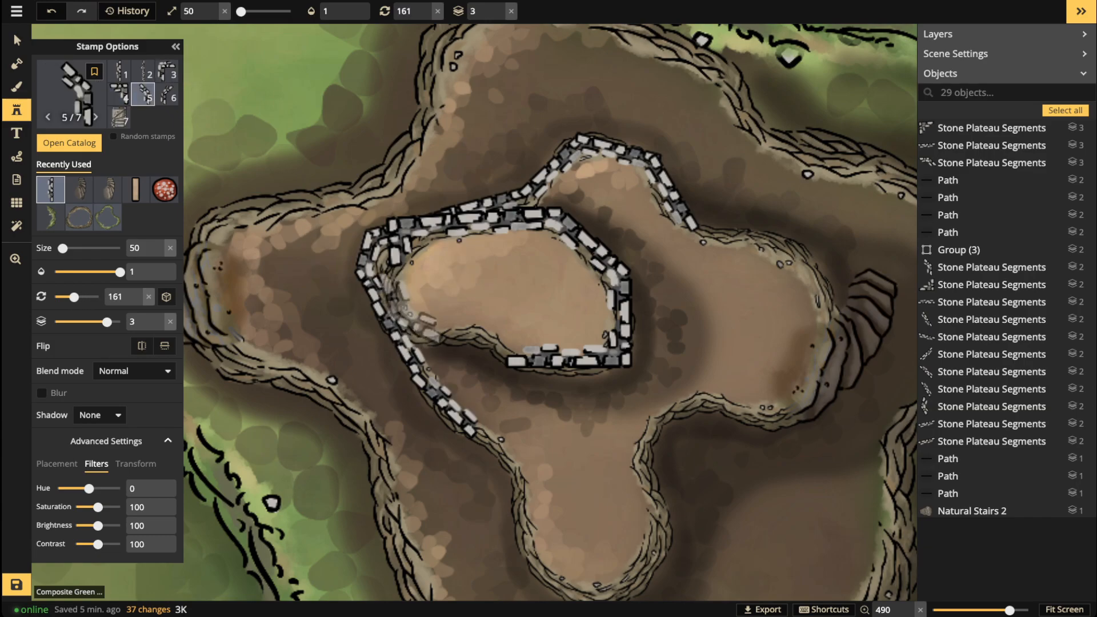
click(414, 311)
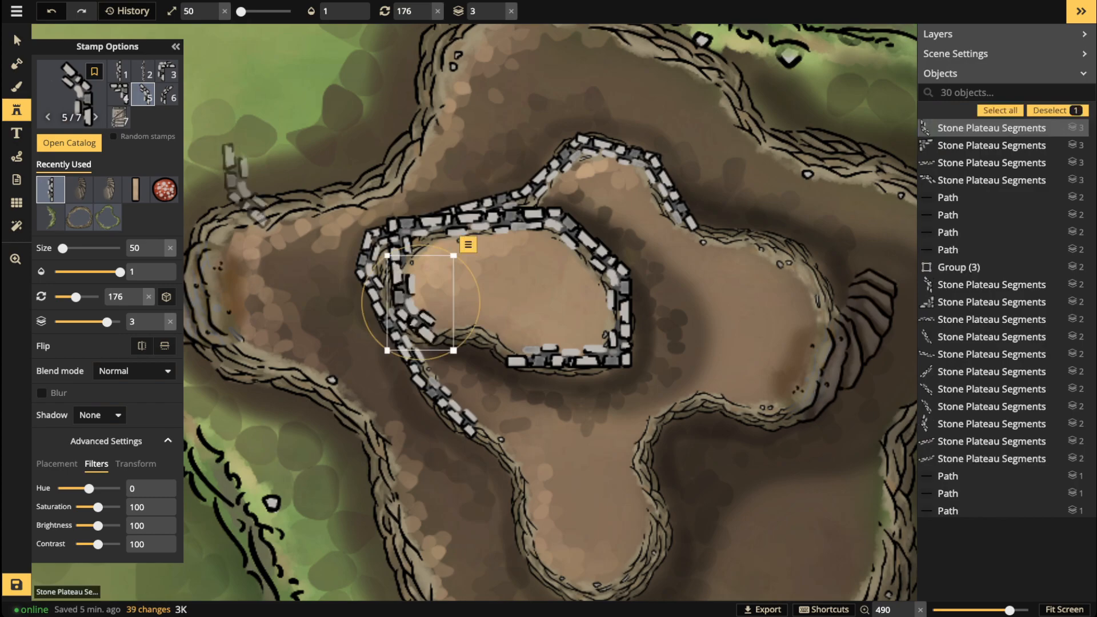
Step: Close the stone ring along the top hill's southwestern edge with a sixth-variant segment rotated to 86
key(4)
key(5)
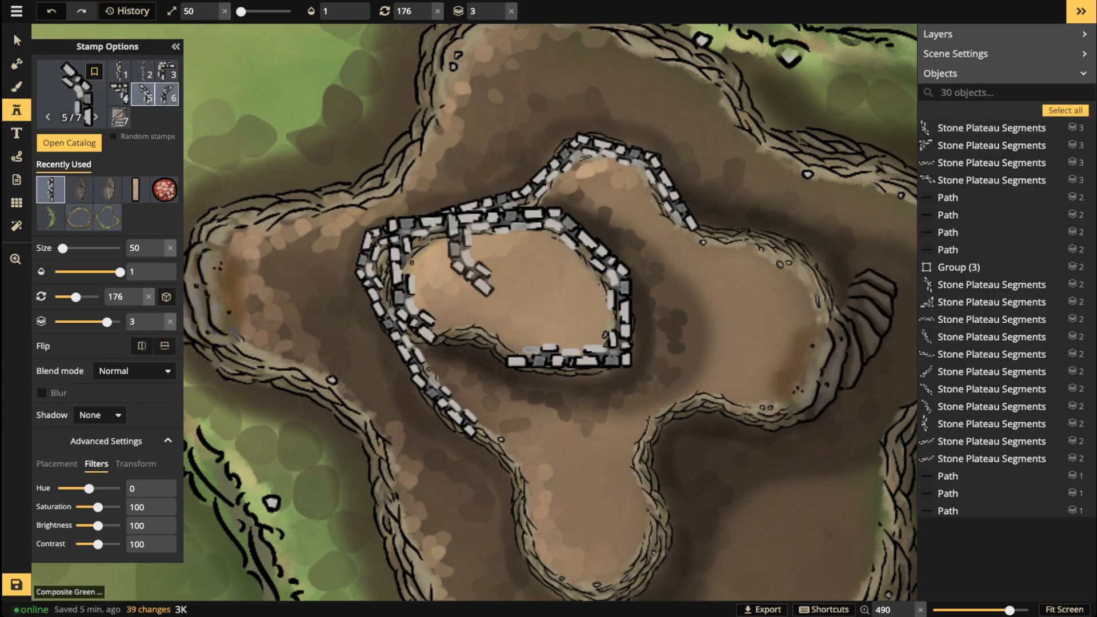
key(6)
scroll(469, 332, down, 1)
scroll(469, 331, down, 5)
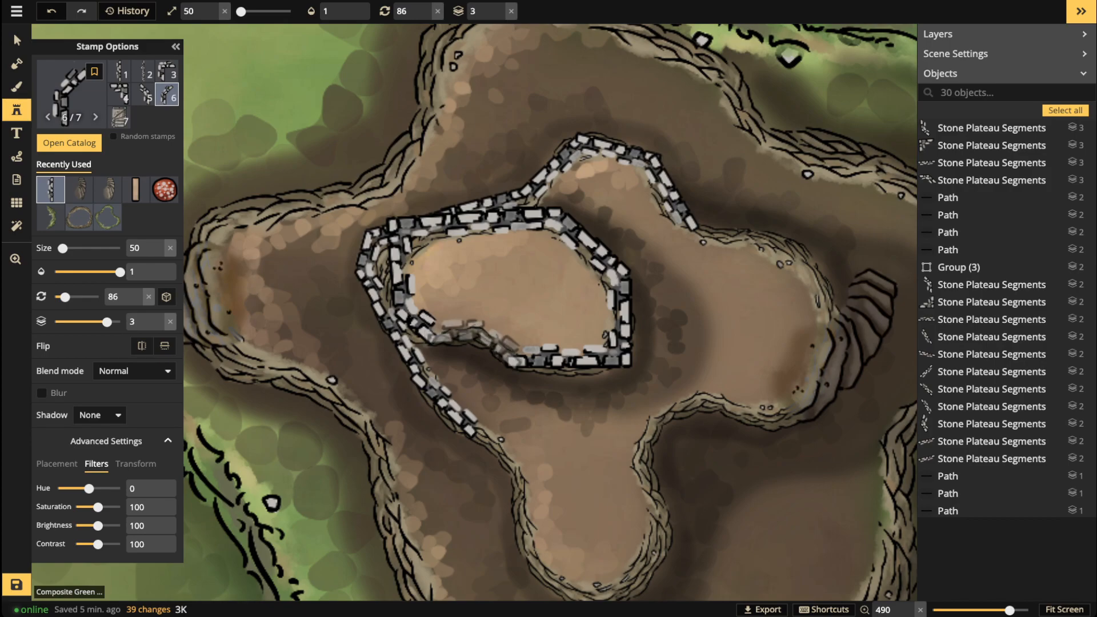
click(474, 337)
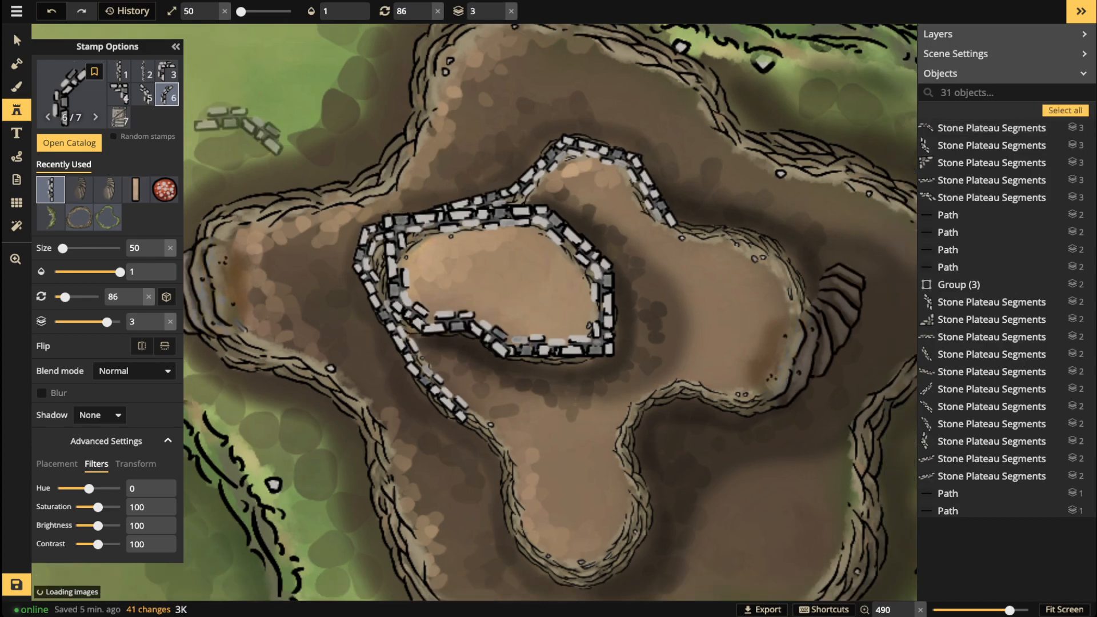
Step: Continue the middle hill's row along the southern lobe's western edge with size 40 segments: sixth variant rotated to 131, straight first variant to 176
scroll(514, 194, down, 10)
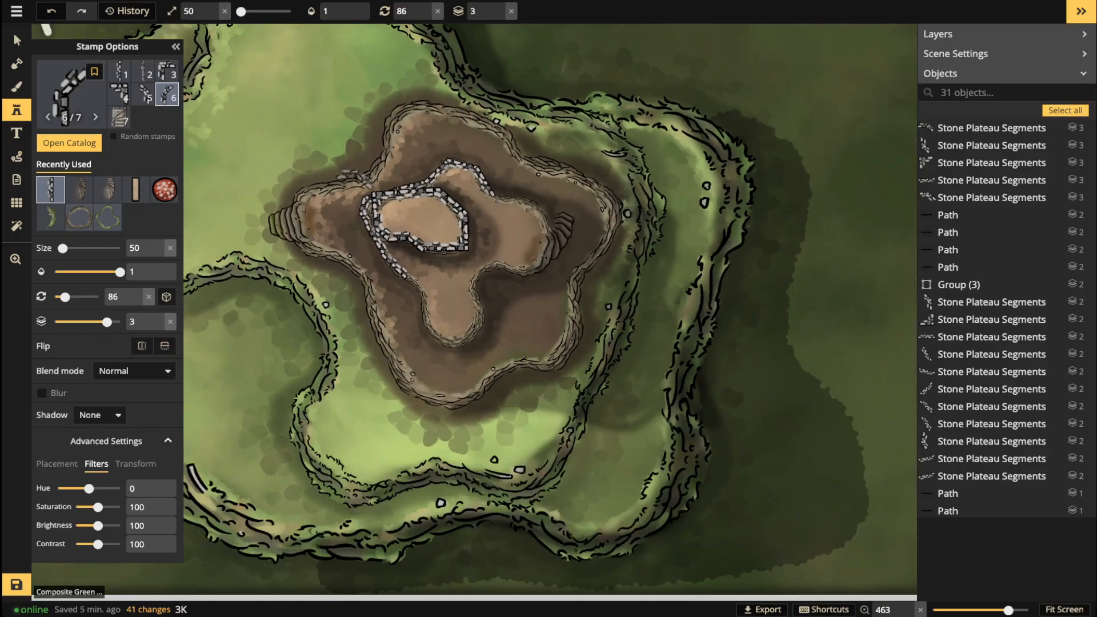
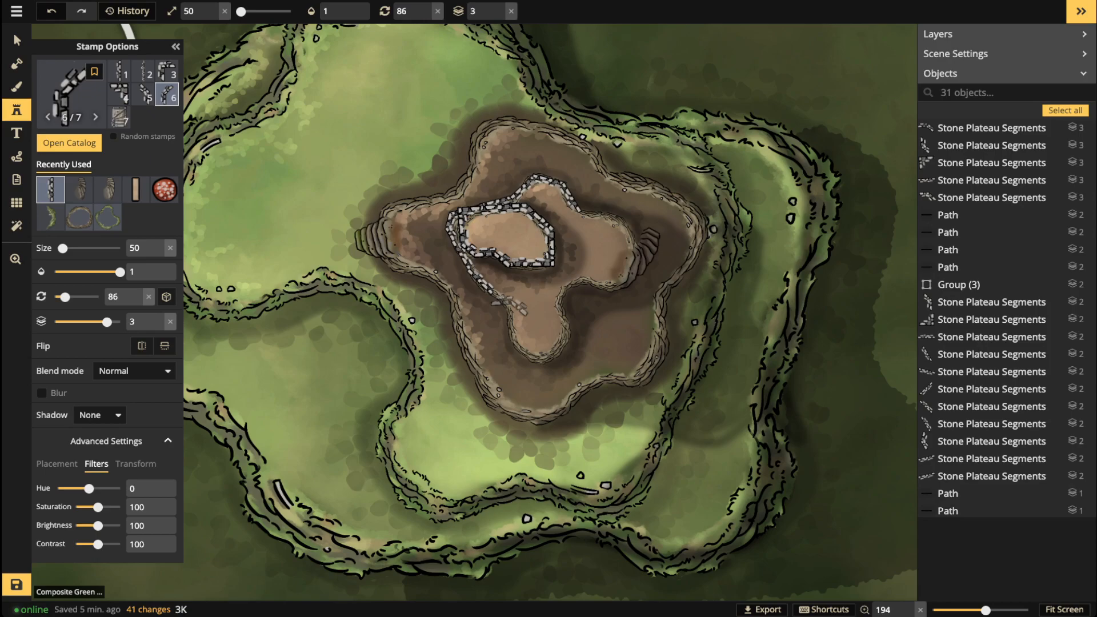
scroll(517, 342, up, 5)
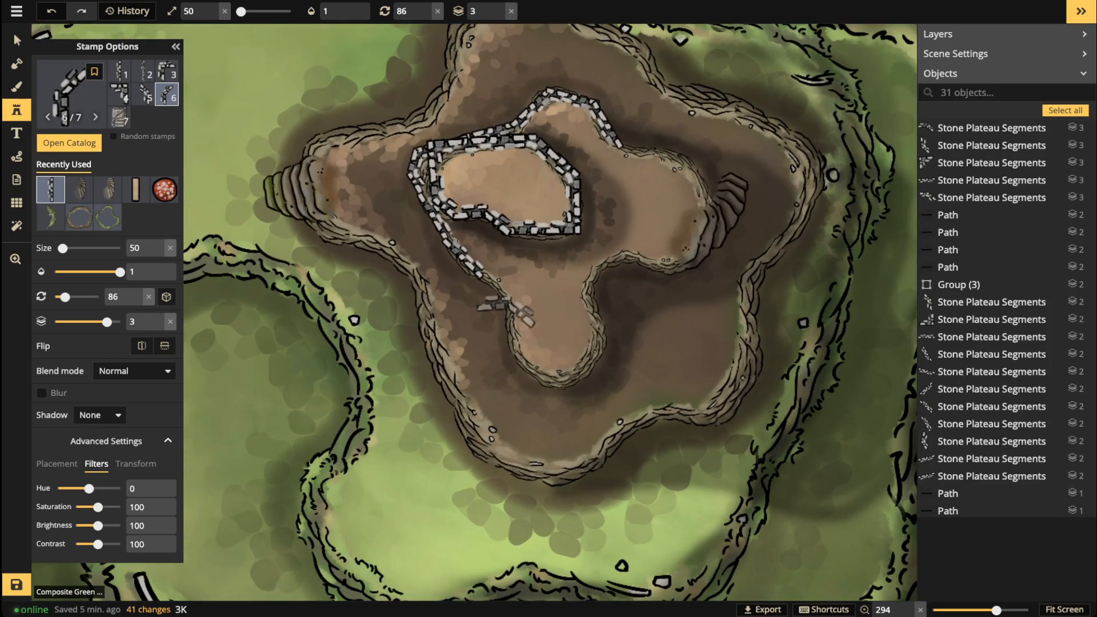
scroll(493, 285, up, 3)
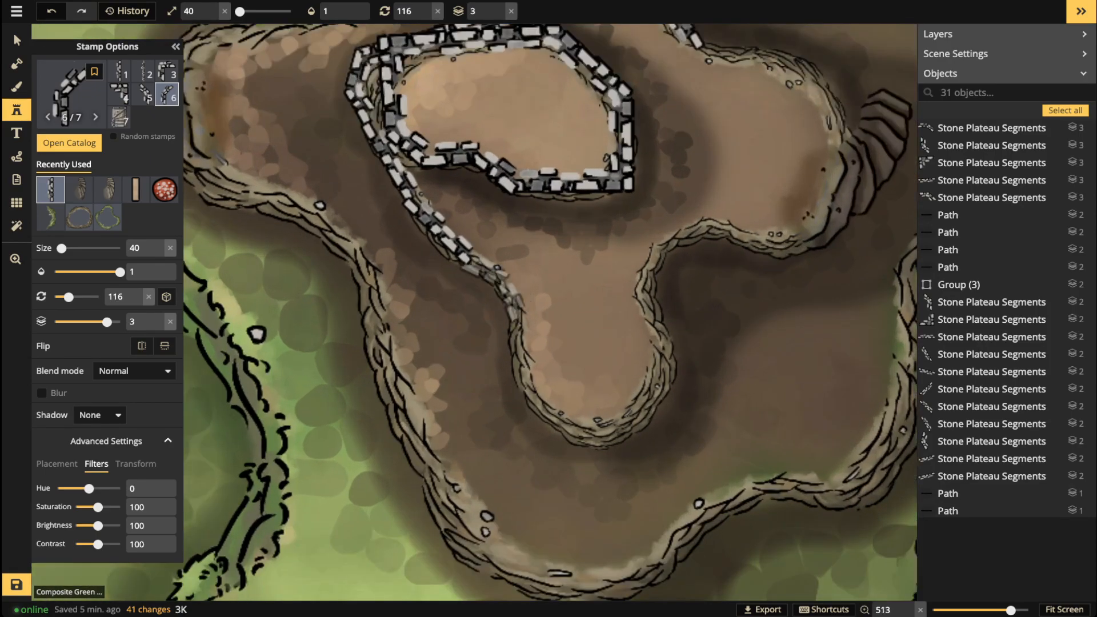
scroll(490, 290, up, 3)
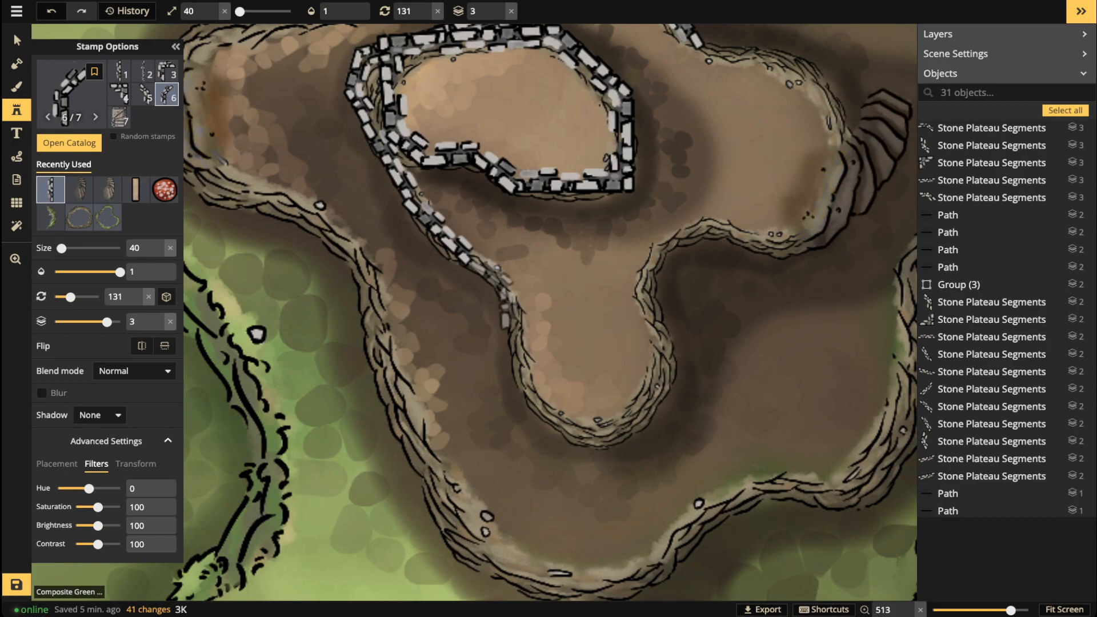
click(496, 290)
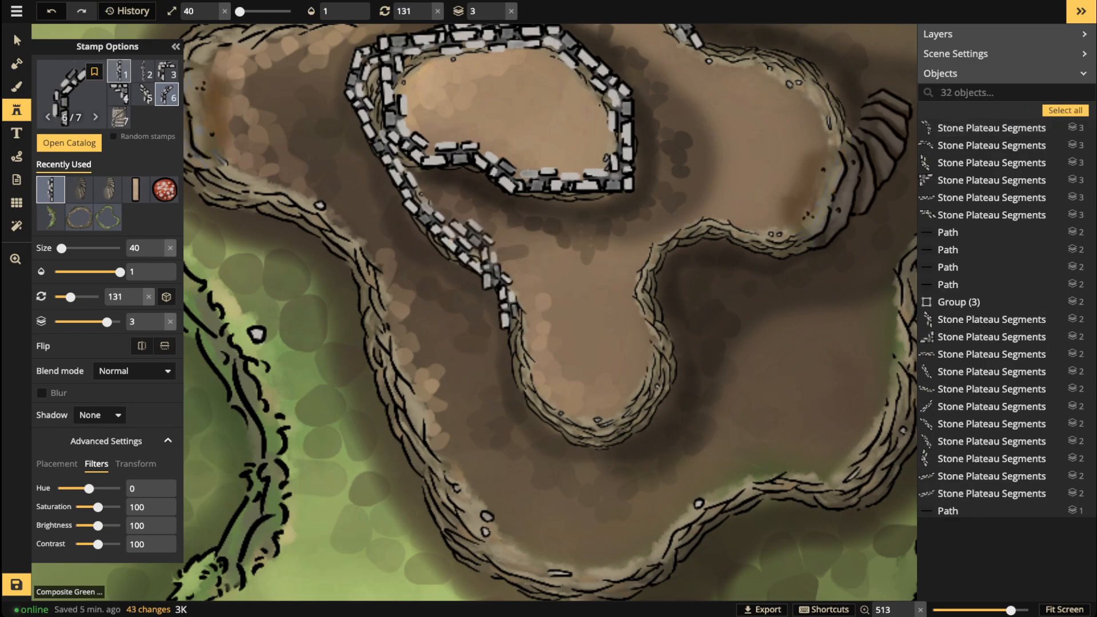
key(1)
scroll(512, 368, up, 3)
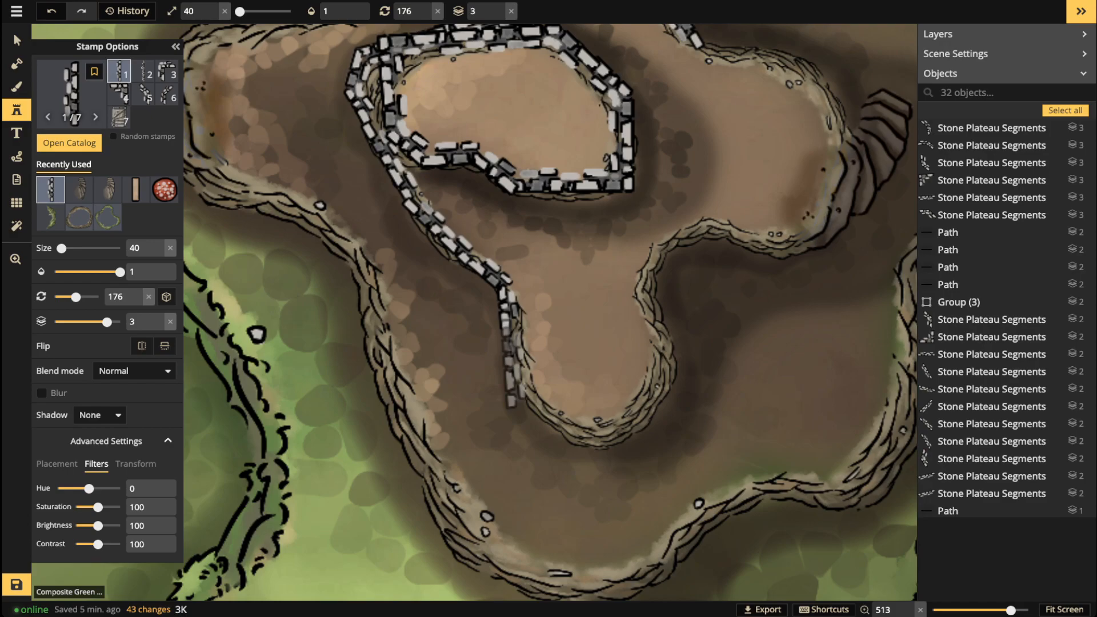
click(513, 360)
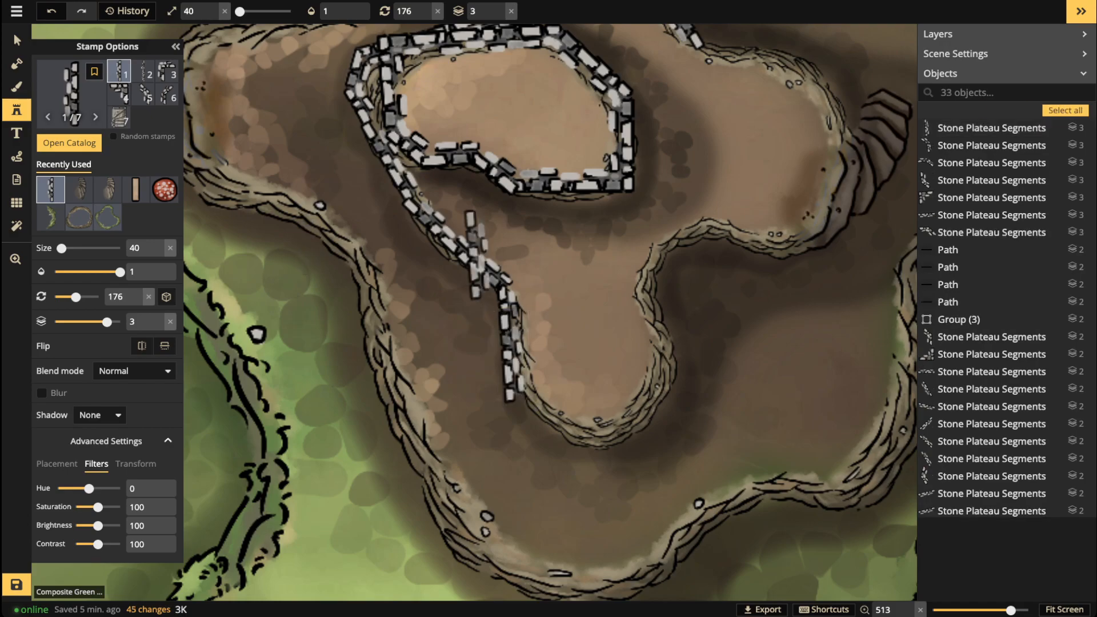
Step: Curve the stone row around the southern lobe's tip with two fifth-variant segments rotated to 146 and 101
key(5)
scroll(528, 407, down, 2)
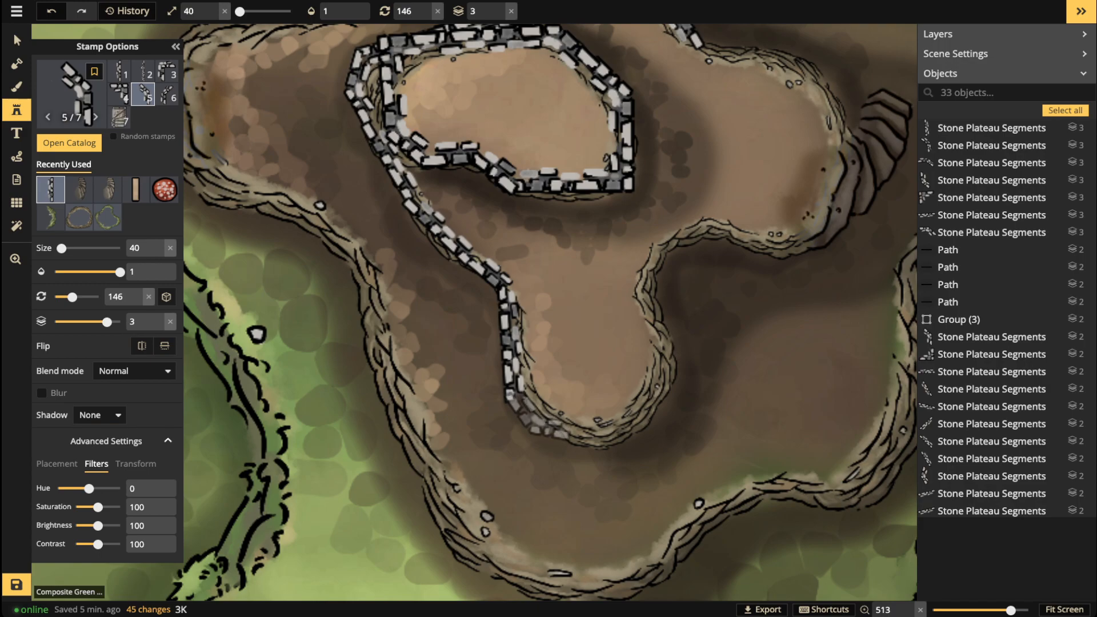
click(542, 413)
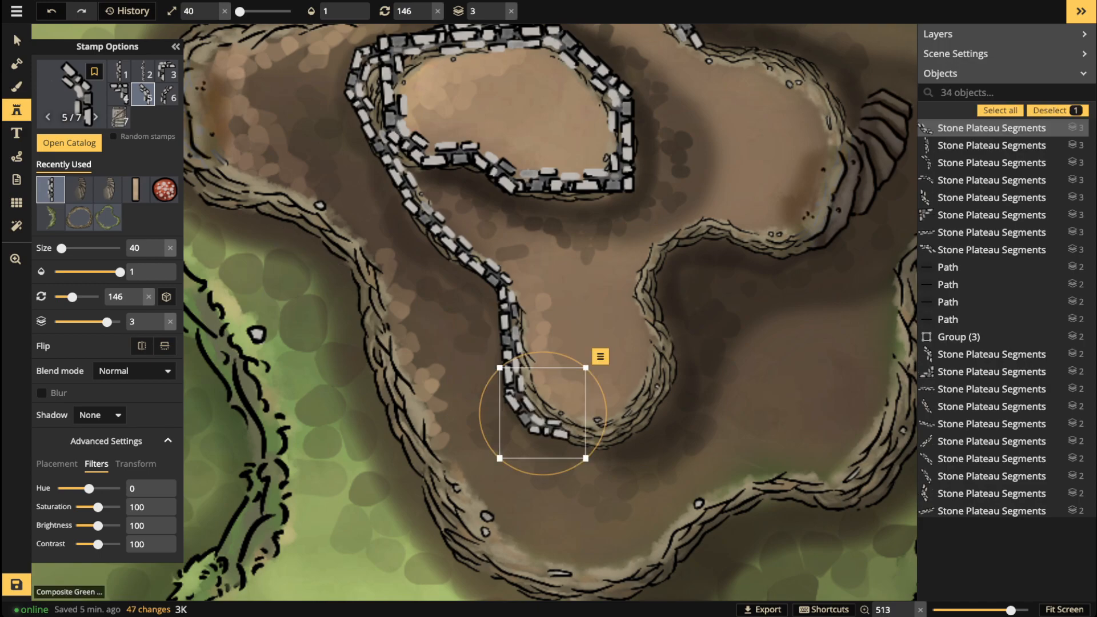
key(4)
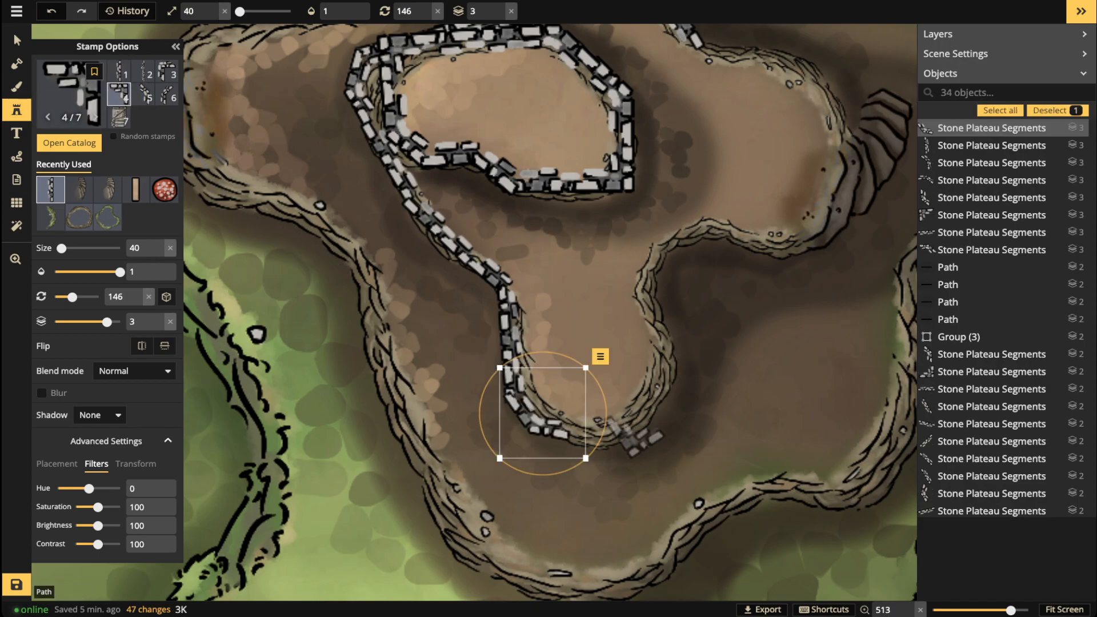
key(Escape)
key(5)
scroll(600, 423, down, 3)
click(600, 423)
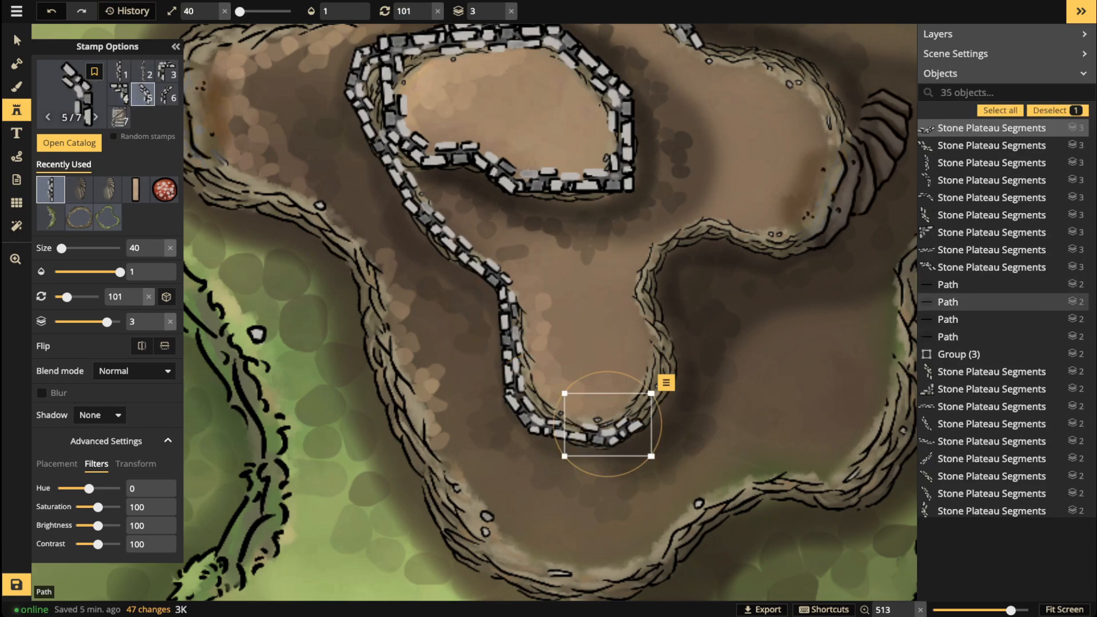
Step: Extend the stone row up the southern lobe's eastern edge with a size 40 fifth-variant segment rotated to 41
scroll(665, 394, down, 4)
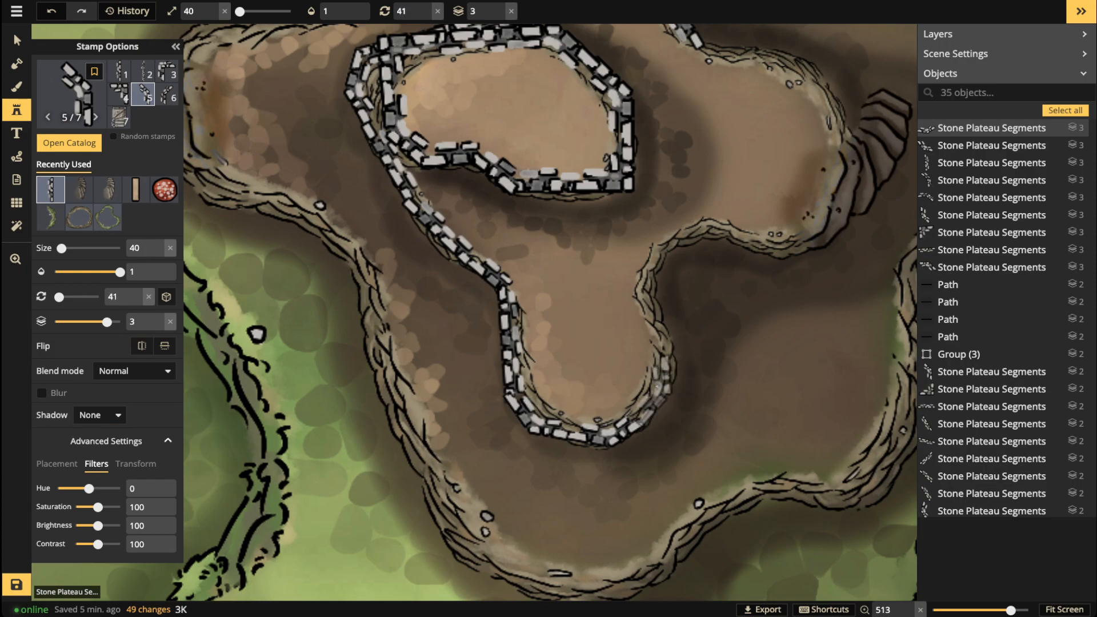
click(651, 389)
scroll(566, 366, down, 2)
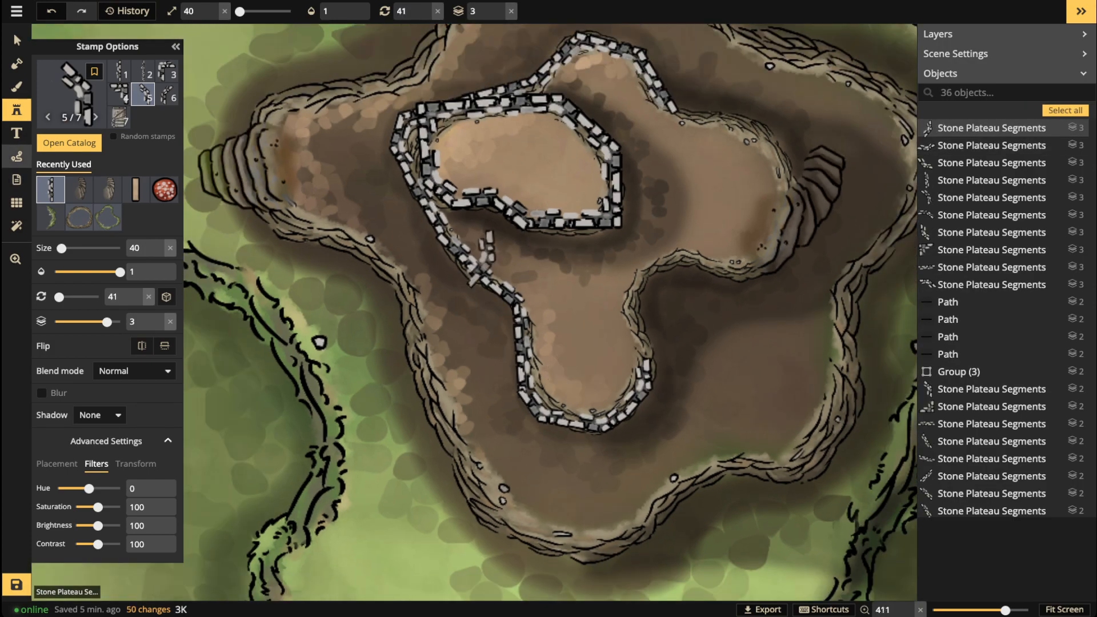
click(17, 156)
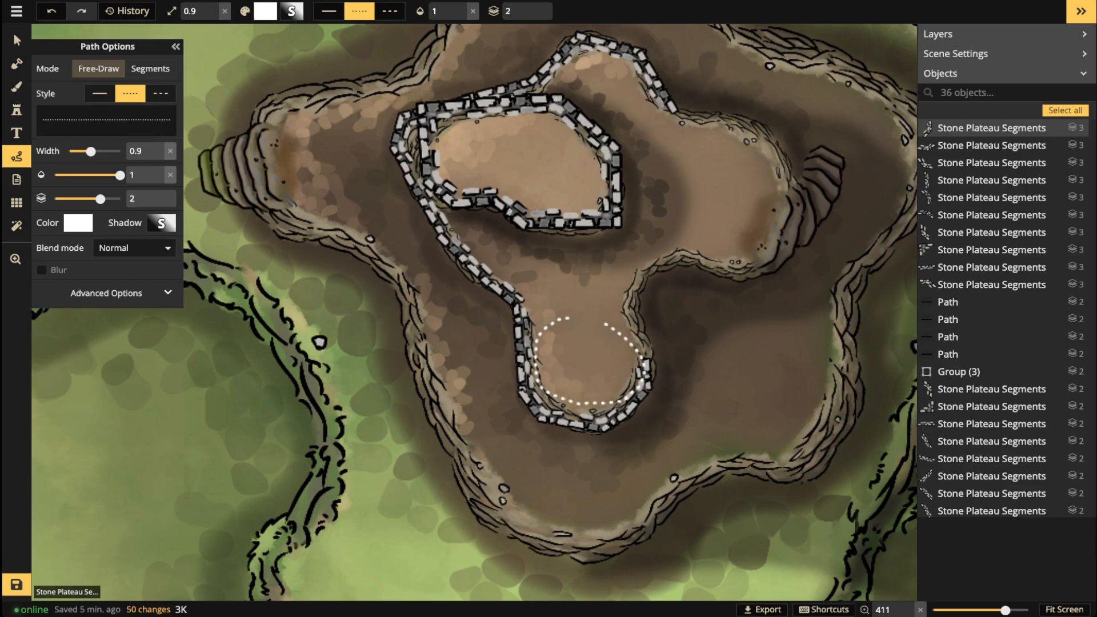
drag(540, 334, 546, 326)
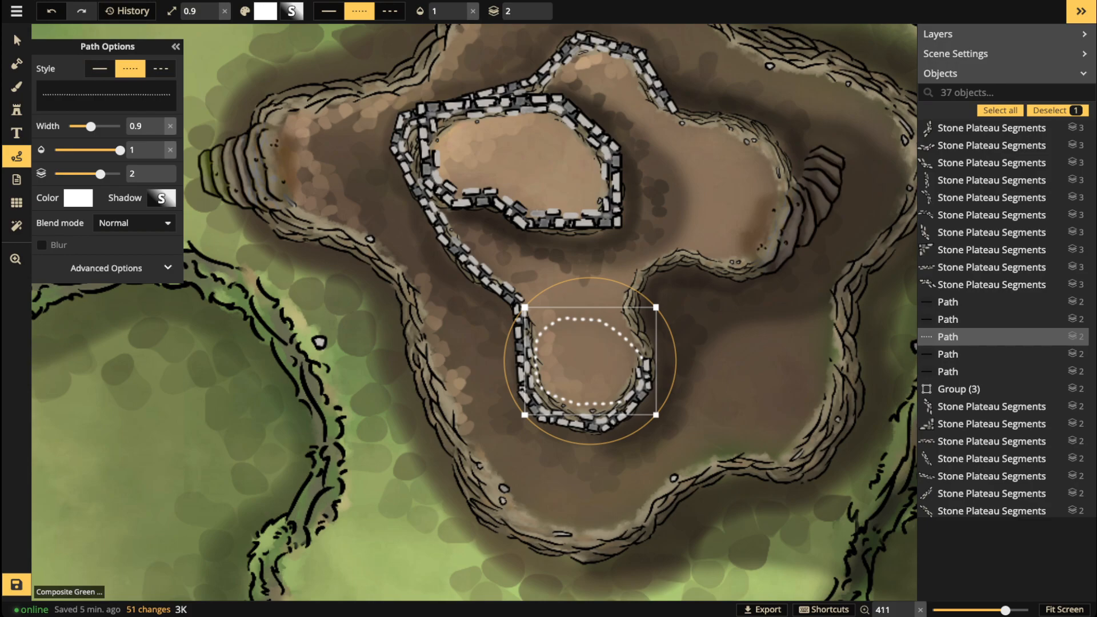
key(Delete)
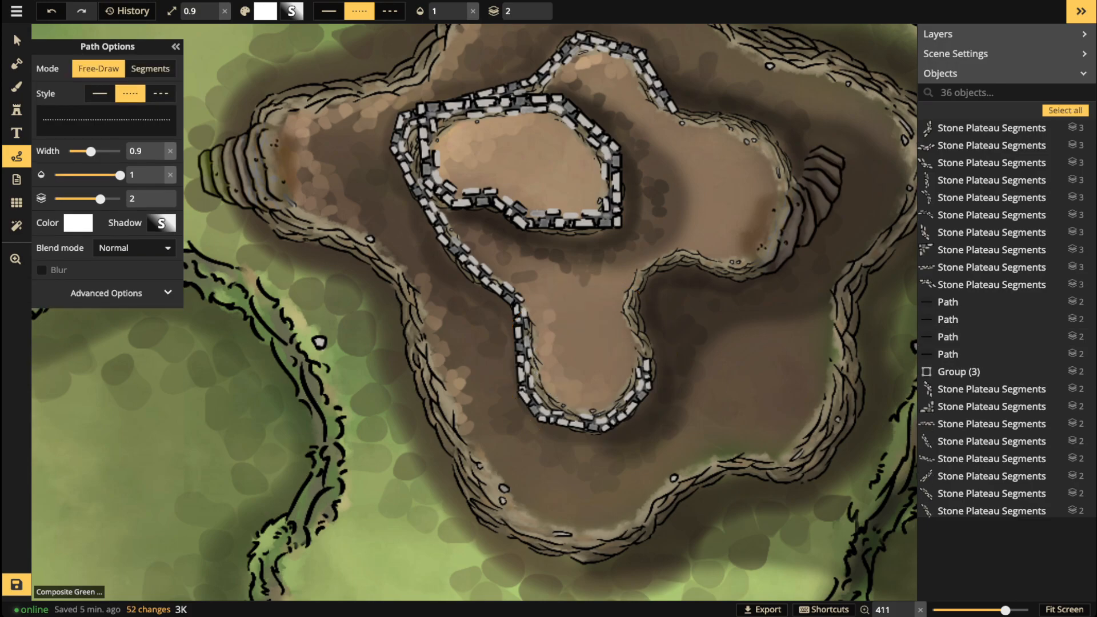
Step: Shrink the western natural stairs to size 30 and keep them against the large hill's edge
key(v)
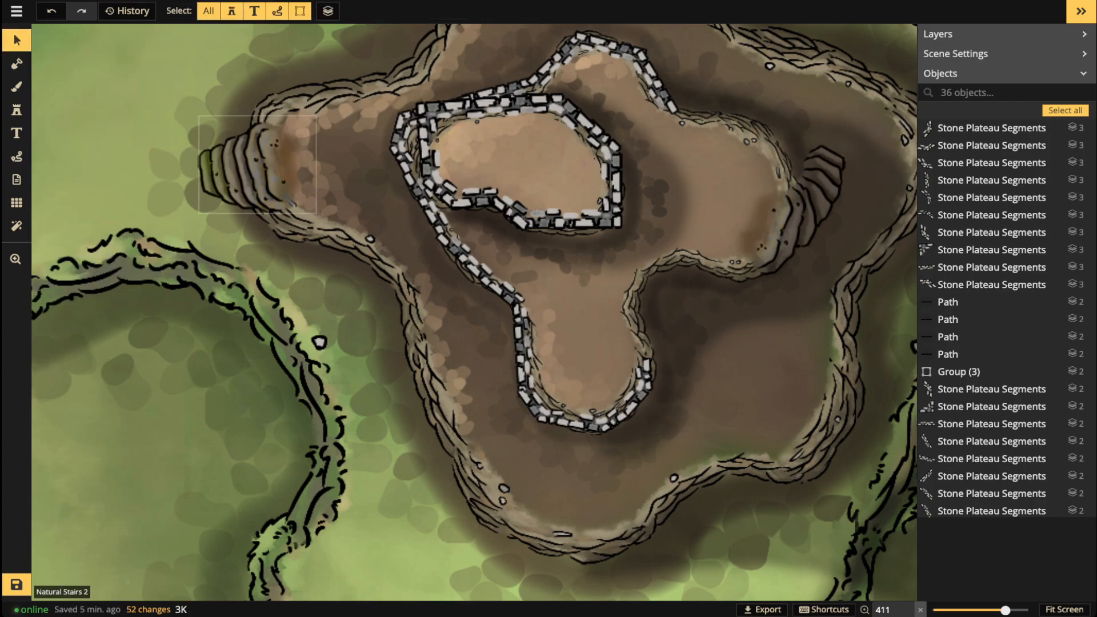
click(257, 165)
drag(257, 164, 260, 166)
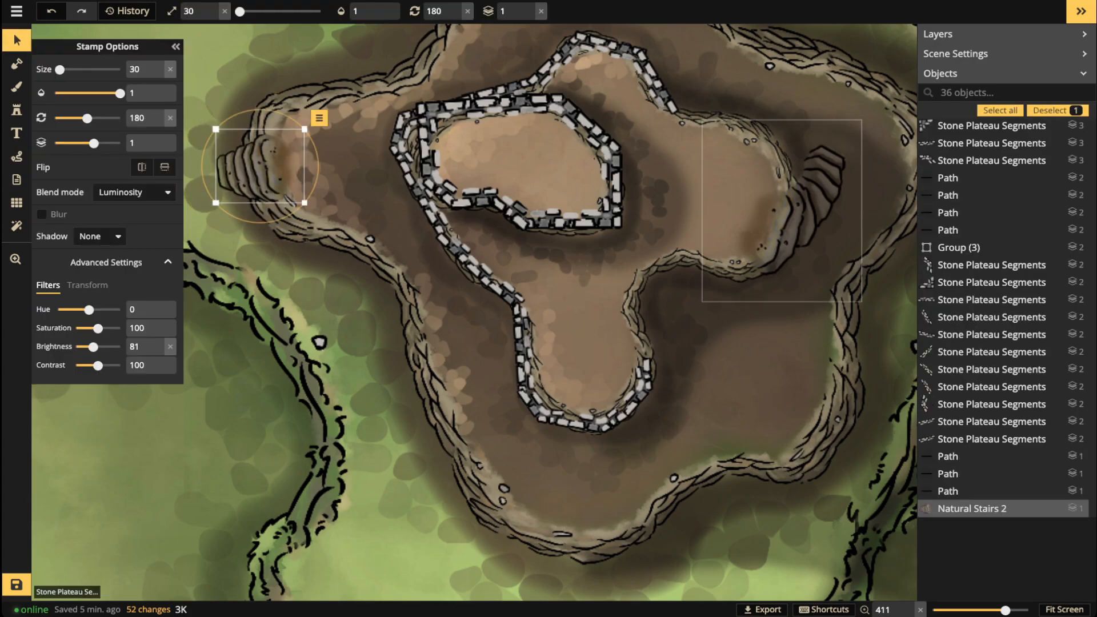
Step: Shrink the natural stairs on the middle hill's eastern lobe and reposition them snugly against the cliff edge
click(800, 211)
key([)
drag(800, 211, 794, 221)
drag(836, 288, 827, 279)
drag(792, 217, 791, 226)
Step: Scale the western natural stairs down a little further and nudge them into line with the hill's edge
click(260, 167)
drag(216, 129, 225, 137)
drag(266, 171, 265, 170)
key(Escape)
Step: Choose the Rough Stone Floor Light texture from the Wizard Textures for the brush
scroll(422, 175, down, 3)
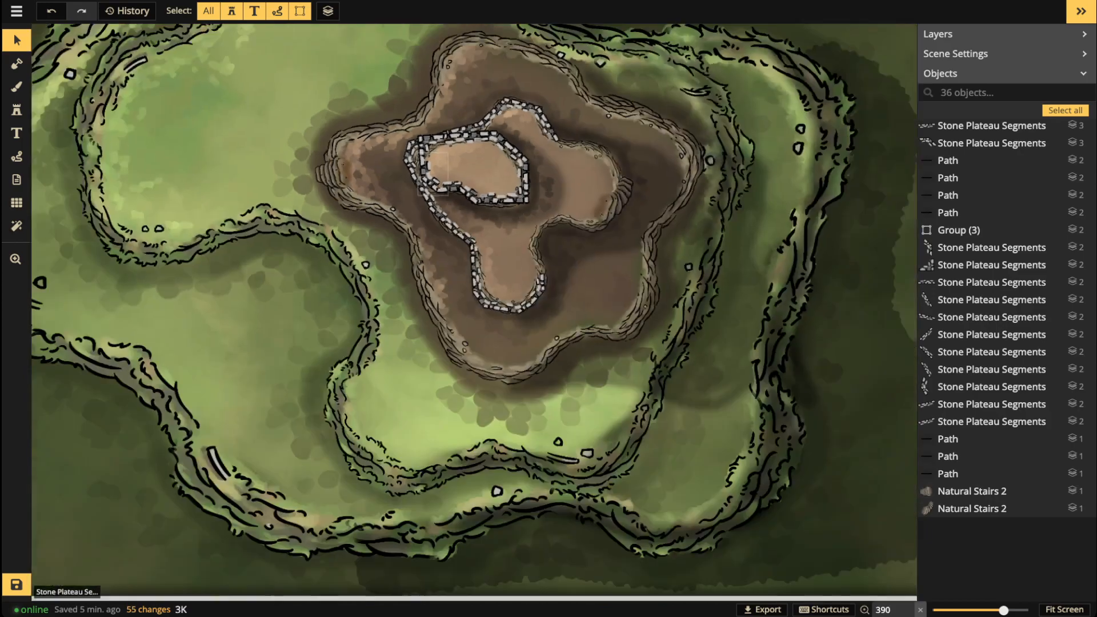
scroll(452, 189, down, 5)
scroll(452, 188, up, 3)
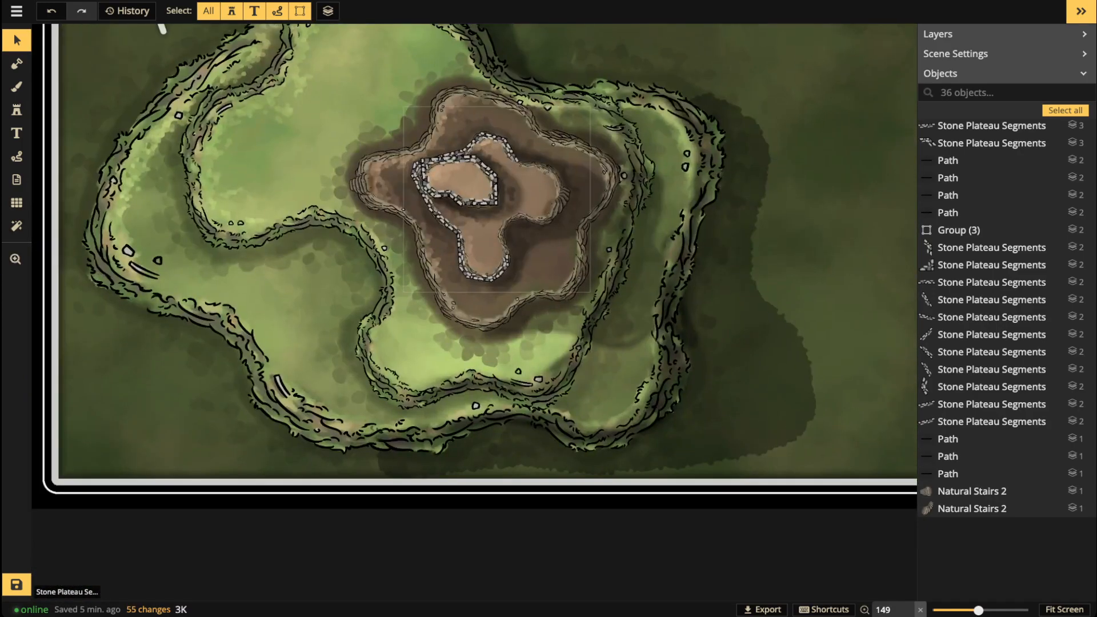
scroll(457, 188, up, 5)
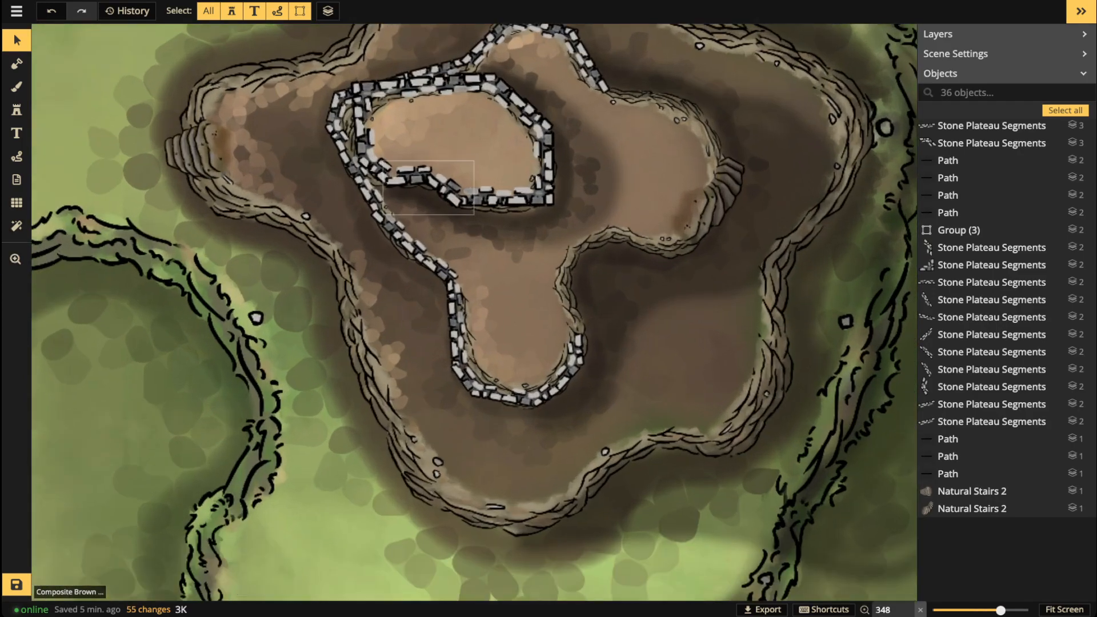
drag(462, 112, 462, 235)
click(17, 86)
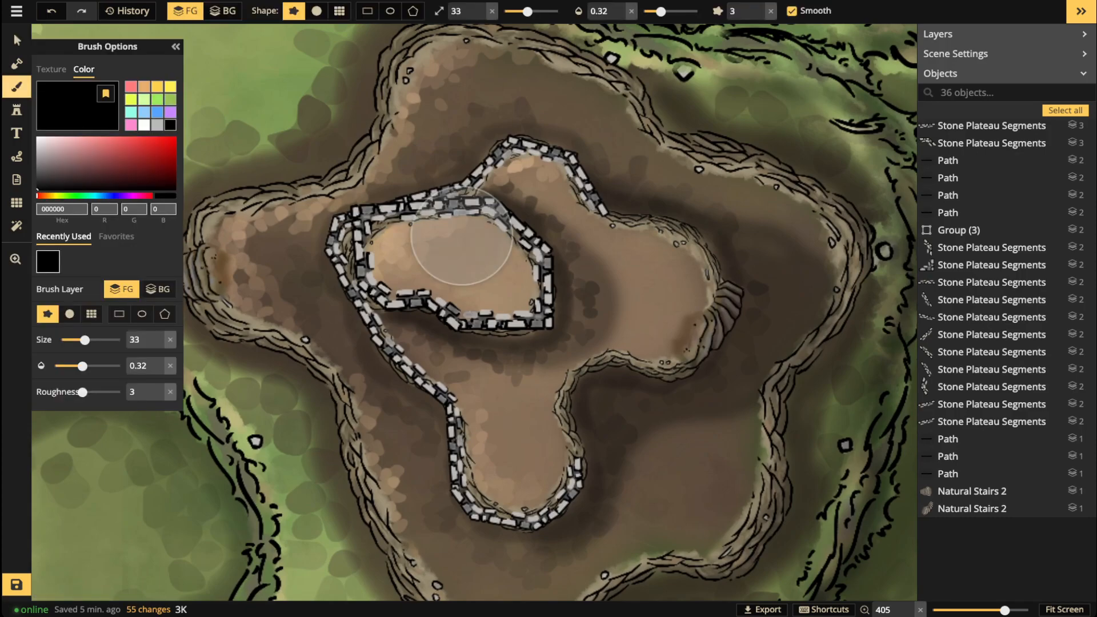
key(b)
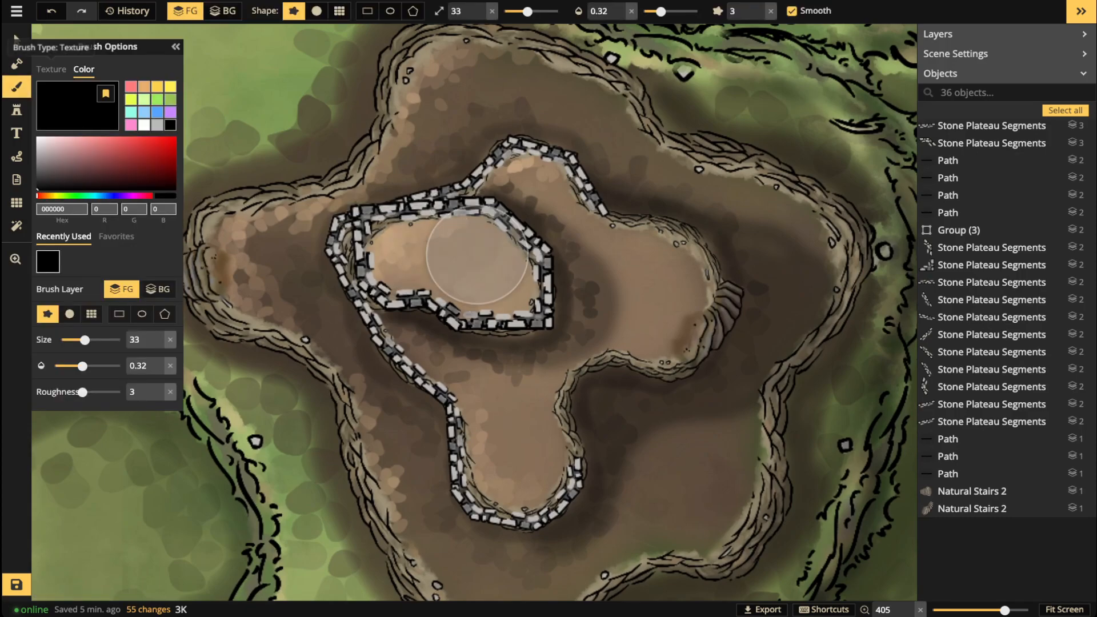
key(f)
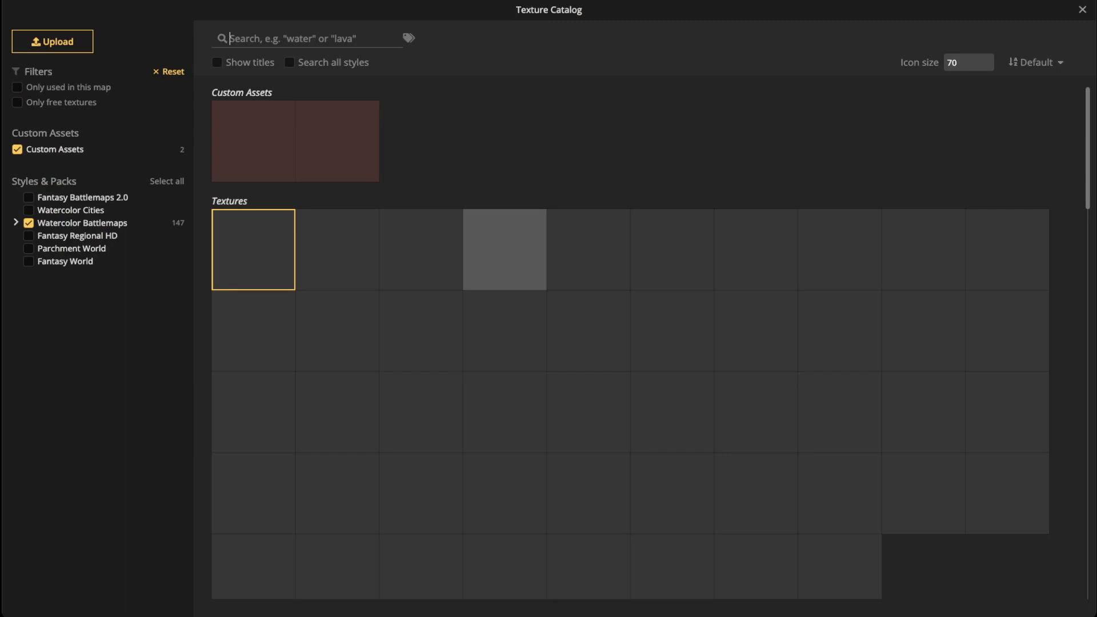
scroll(504, 277, down, 3)
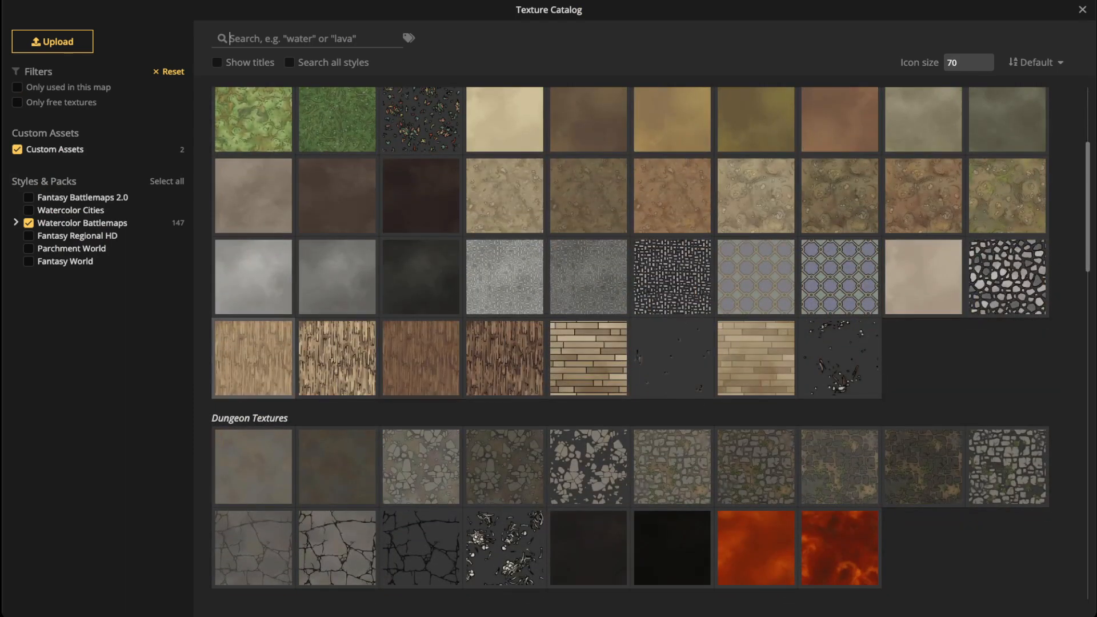
scroll(254, 275, down, 8)
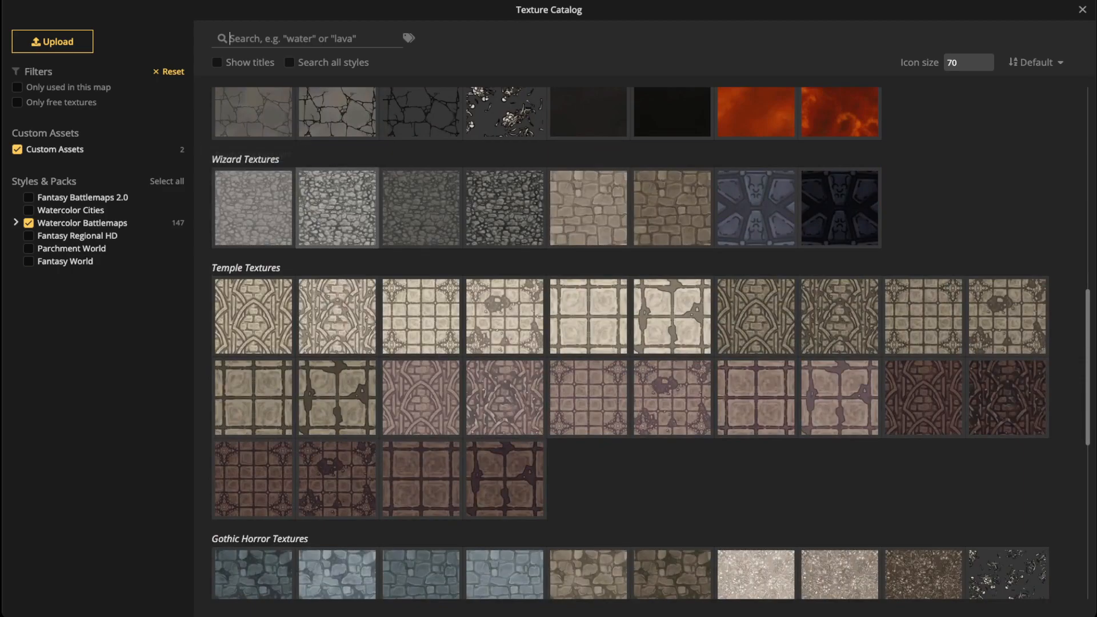
scroll(253, 207, up, 2)
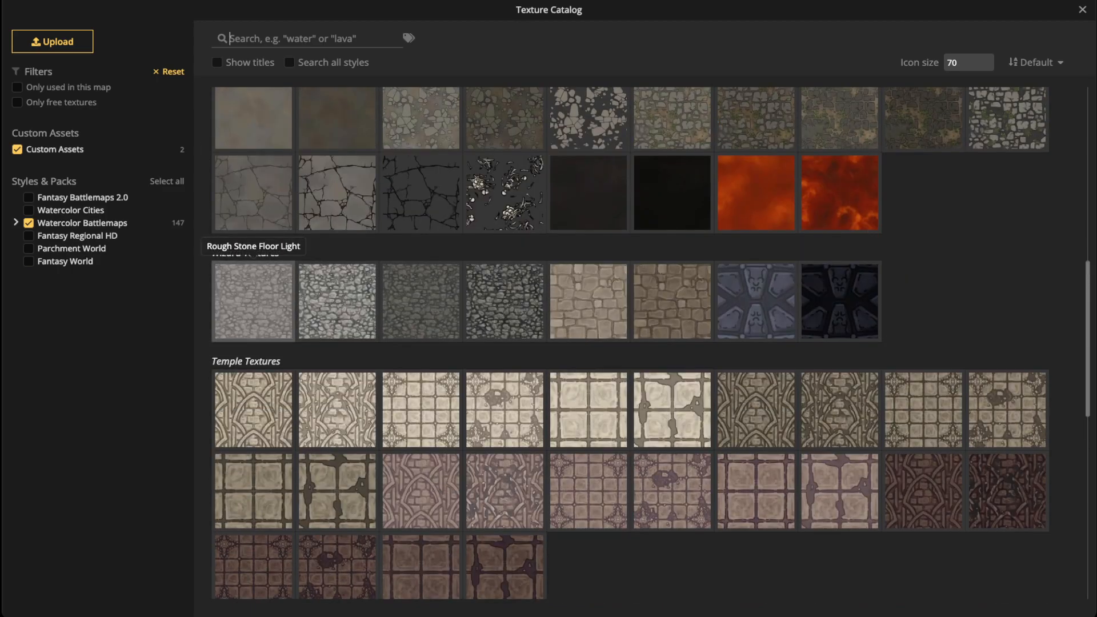
click(253, 300)
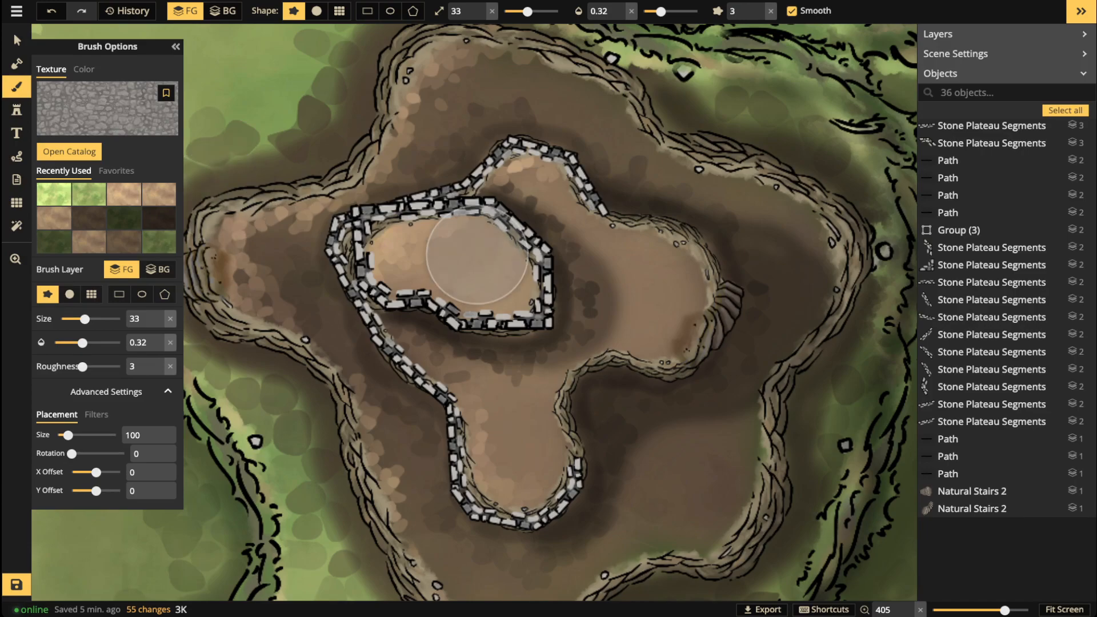
Step: Set the stone texture's brightness to 113 and its placement size to 25.19, and raise the brush opacity to 1
click(96, 415)
drag(97, 472, 100, 472)
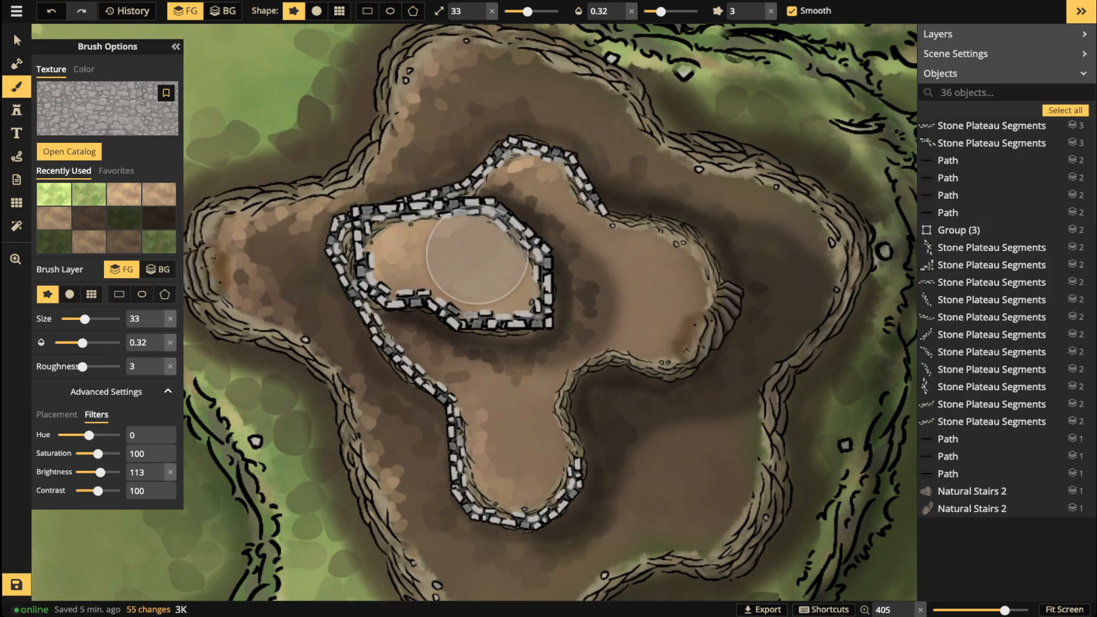
click(56, 414)
drag(68, 435, 58, 434)
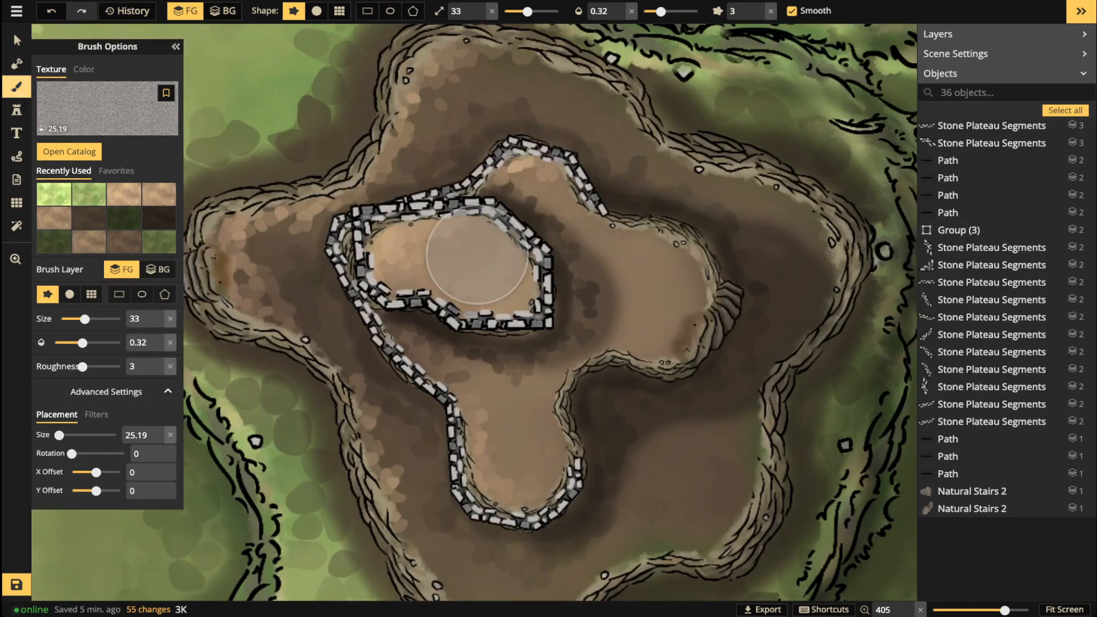
drag(660, 11, 697, 11)
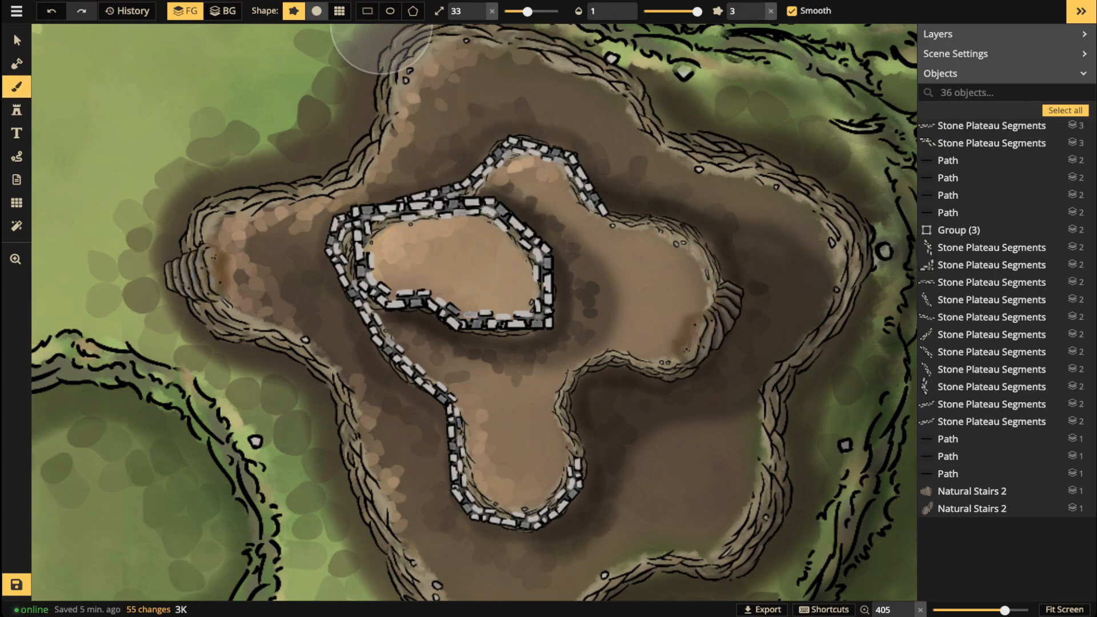
Step: Cover the top hill's surface with stone floor using a size 13 round brush, finishing with softness 0
click(317, 10)
scroll(465, 246, down, 3)
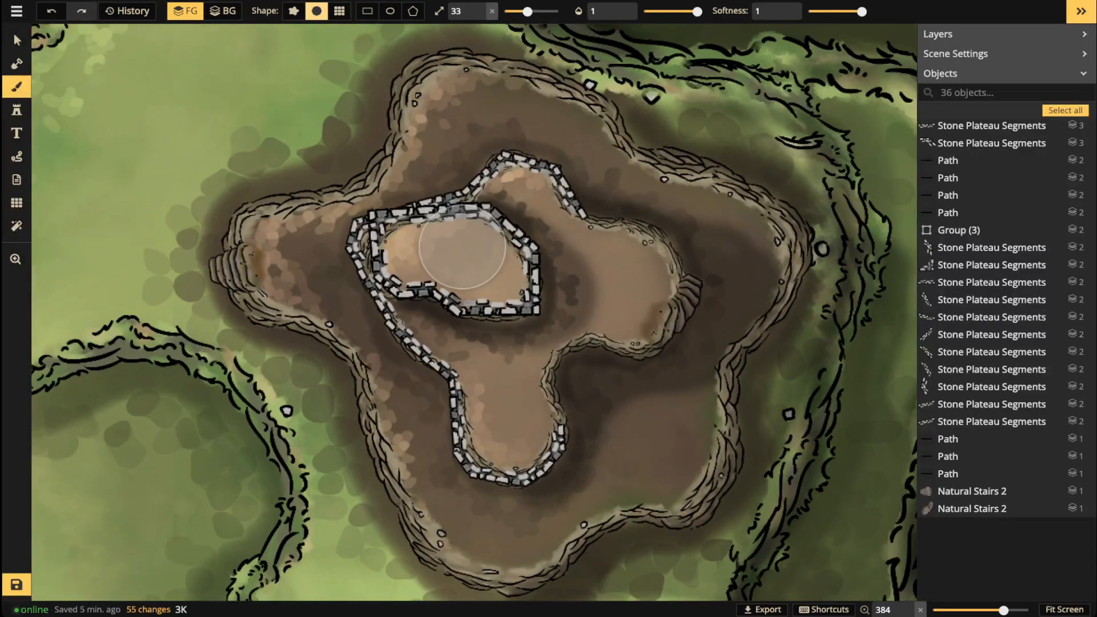
key(bracketleft)
key(bracketleft)
key(bracketleft)
key(bracketleft)
mouse_move(459, 248)
mouse_down()
mouse_move(454, 228)
mouse_move(408, 232)
mouse_move(400, 266)
mouse_move(457, 270)
mouse_move(402, 240)
mouse_move(474, 232)
mouse_move(460, 251)
mouse_move(486, 260)
mouse_move(446, 286)
mouse_move(452, 297)
mouse_move(517, 278)
mouse_move(477, 227)
mouse_up()
drag(862, 12, 789, 12)
mouse_move(511, 265)
mouse_down()
mouse_move(441, 235)
mouse_move(414, 239)
mouse_move(476, 224)
mouse_up()
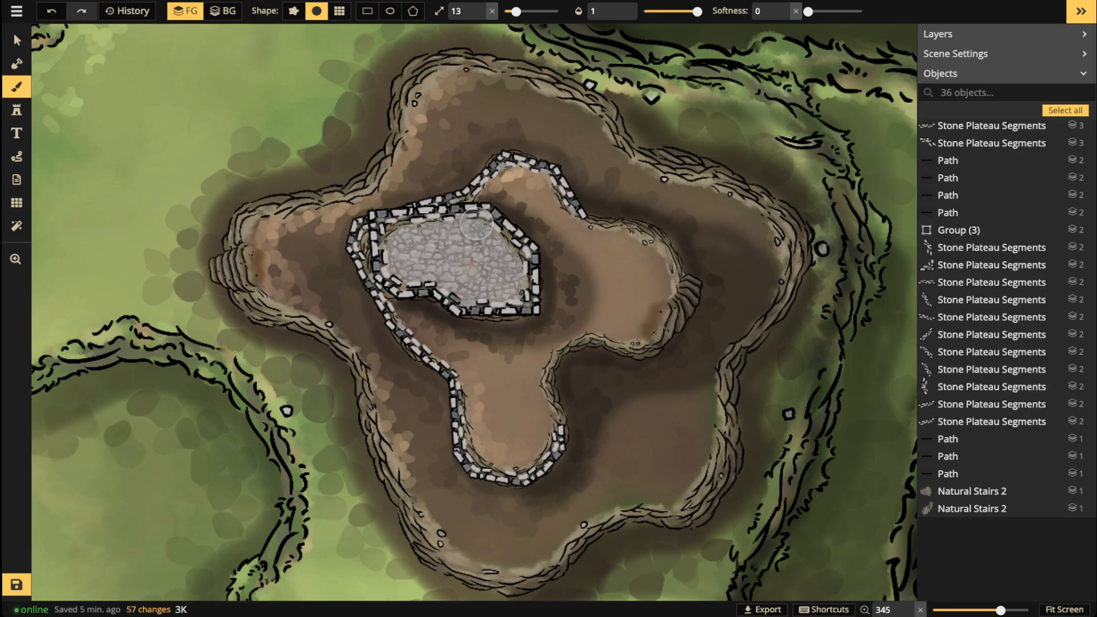
Step: Paint stone floor with softness 1 inside the walls of the middle hill's northern lobe, western edge and southern lobe
drag(808, 12, 861, 12)
mouse_move(407, 297)
mouse_down()
mouse_move(405, 309)
mouse_move(371, 240)
mouse_move(463, 212)
mouse_move(503, 172)
mouse_move(557, 174)
mouse_move(566, 206)
mouse_move(603, 234)
mouse_move(623, 218)
mouse_up()
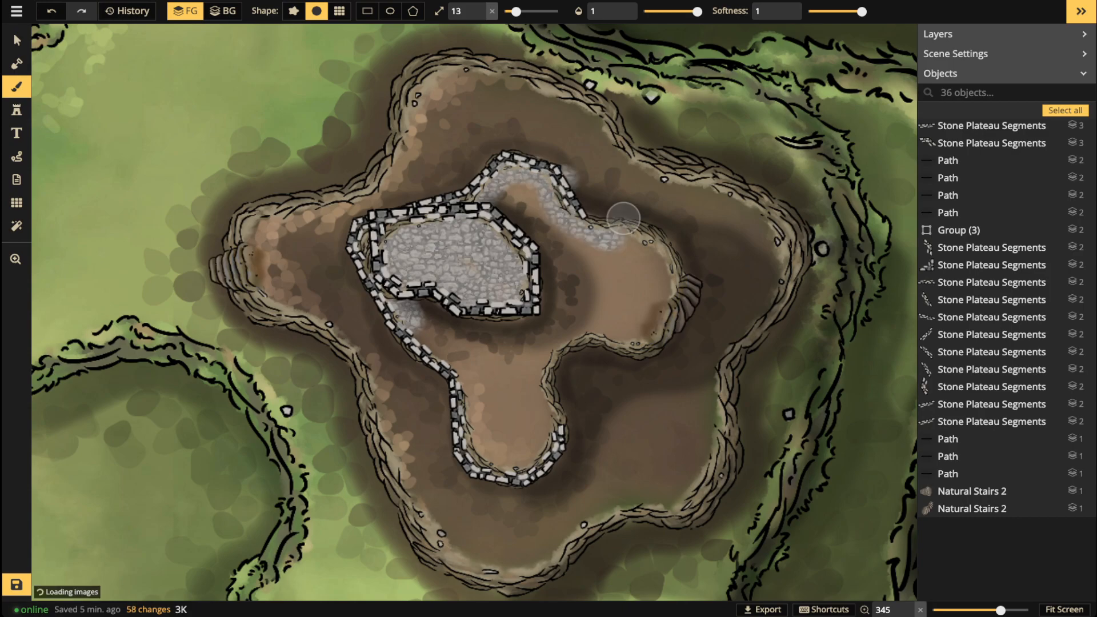
key(ctrl+z)
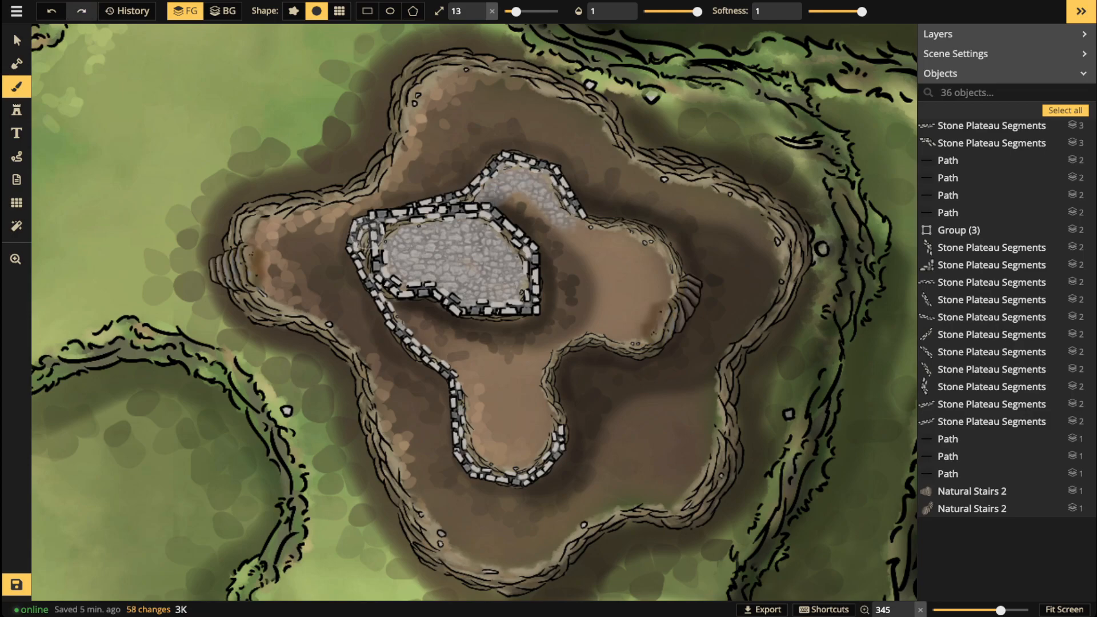
mouse_move(400, 308)
mouse_down()
mouse_move(451, 365)
mouse_move(500, 464)
mouse_move(536, 448)
mouse_move(534, 407)
mouse_up()
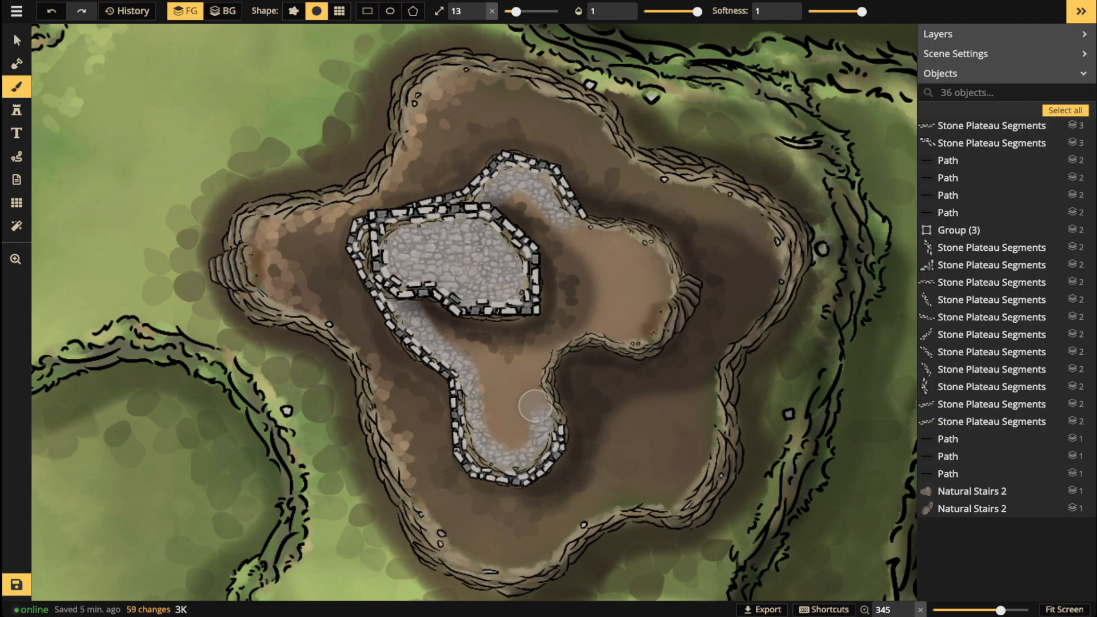
Step: Fade the stone floor across the middle hill's southern and eastern lobes with a size 12 rough-edged brush at 0.17 opacity
scroll(535, 406, down, 5)
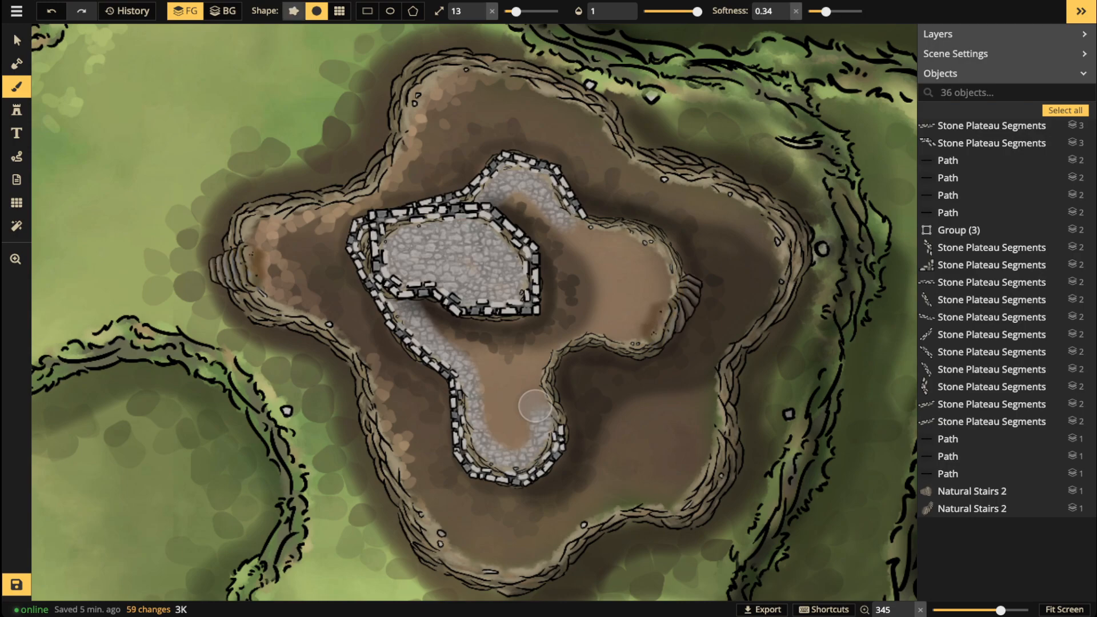
click(293, 11)
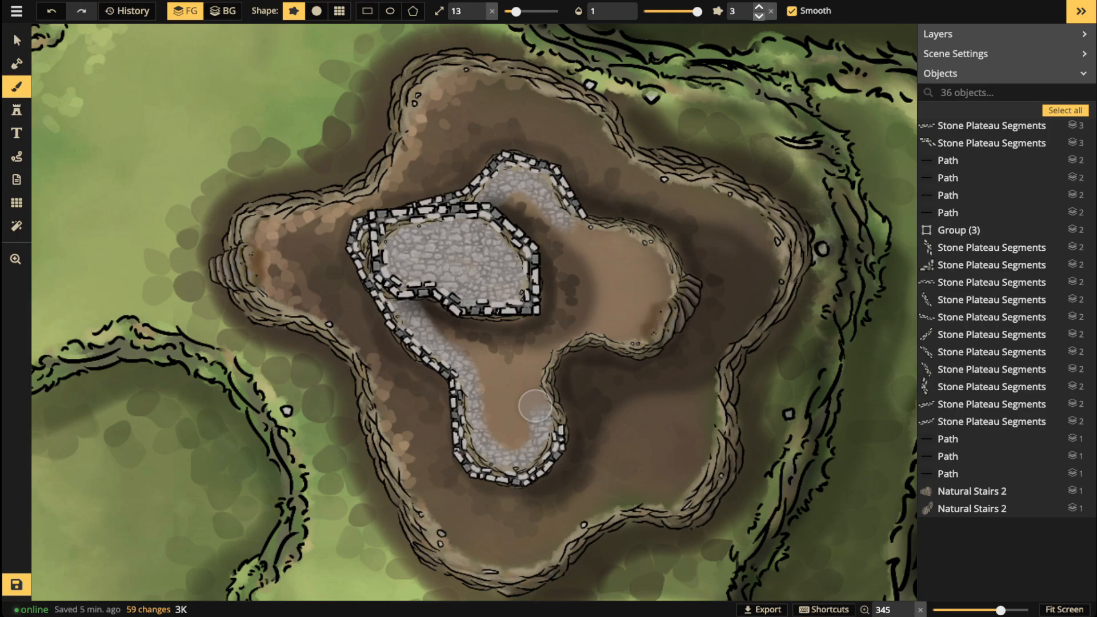
scroll(535, 406, down, 6)
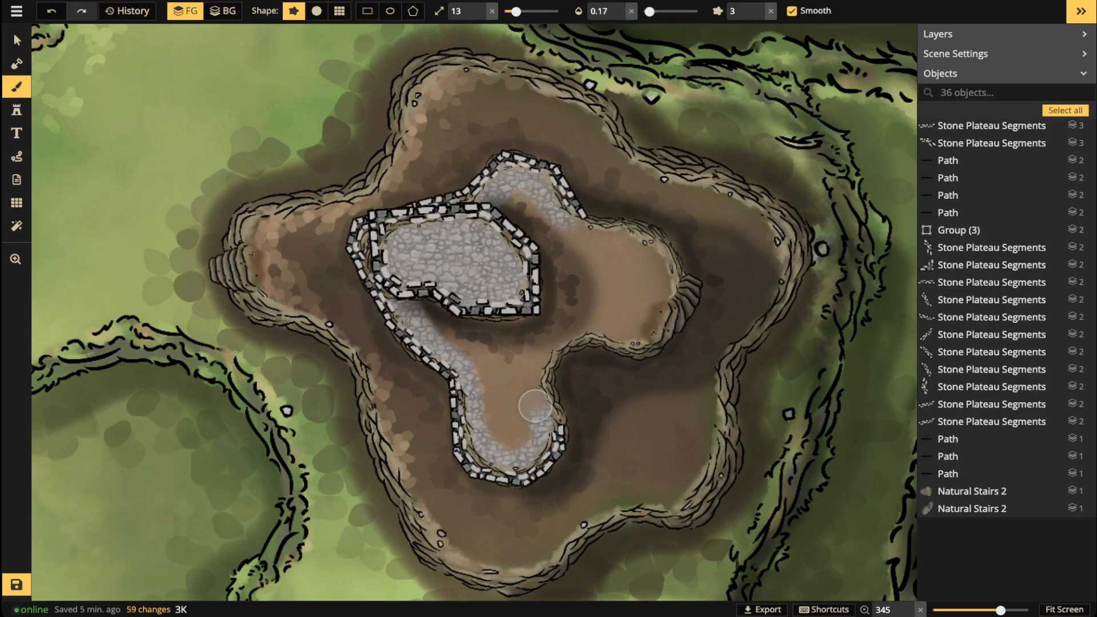
drag(516, 10, 510, 11)
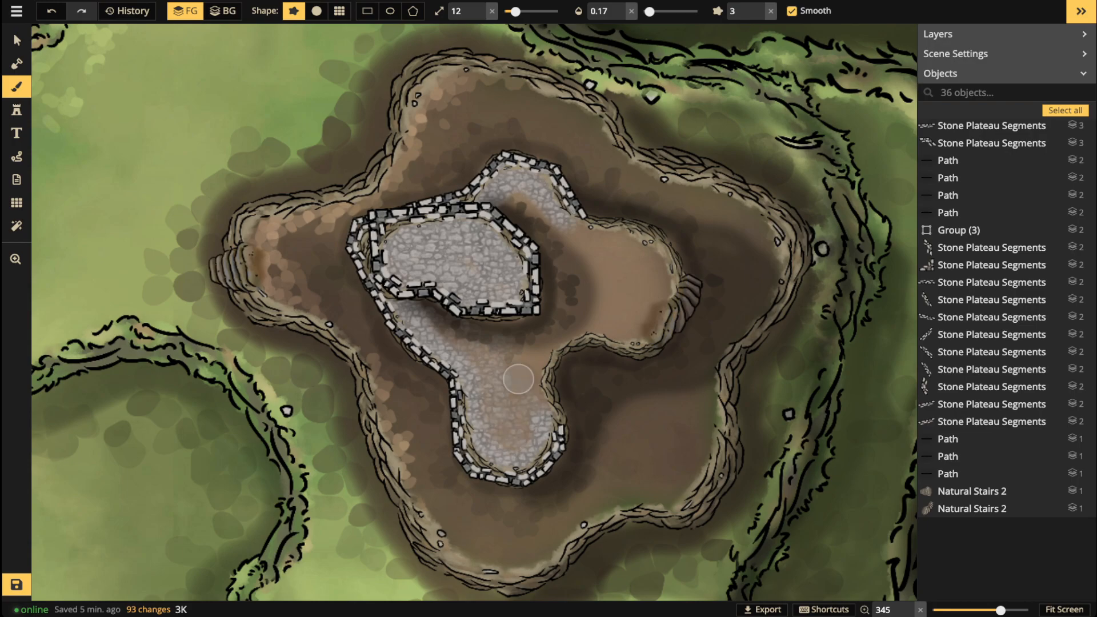
mouse_move(619, 264)
mouse_down()
mouse_move(588, 312)
mouse_move(592, 248)
mouse_move(628, 304)
mouse_move(643, 306)
mouse_move(588, 232)
mouse_move(565, 325)
mouse_move(547, 337)
mouse_up()
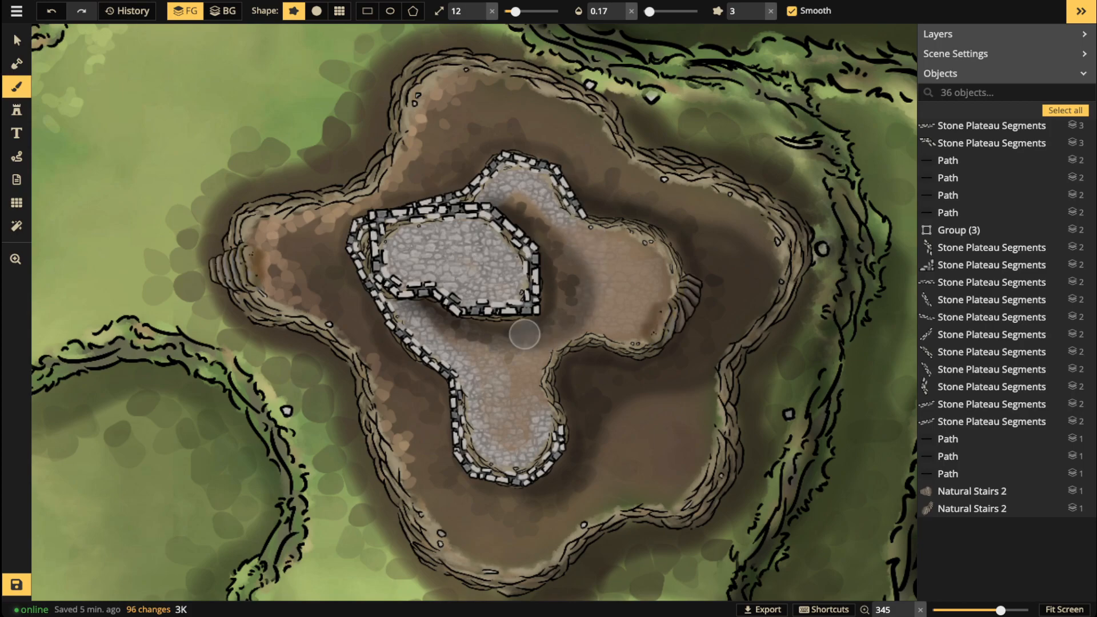
Step: Set up a round black color brush with size 4, softness 1 and opacity 0.41
scroll(525, 297, up, 1)
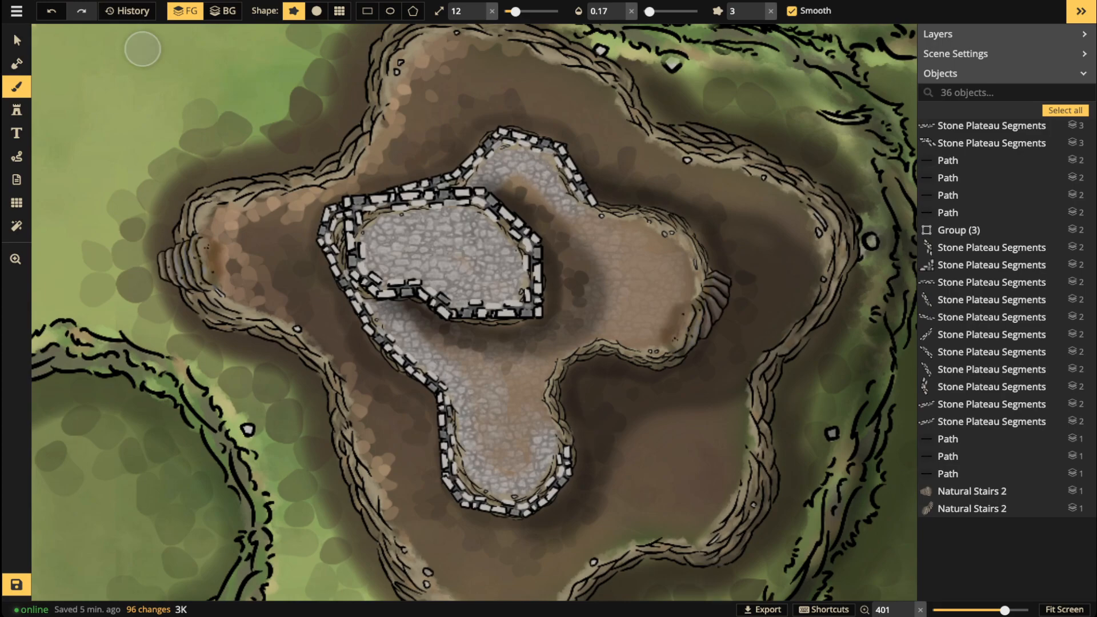
click(17, 40)
scroll(360, 303, down, 1)
scroll(402, 351, up, 2)
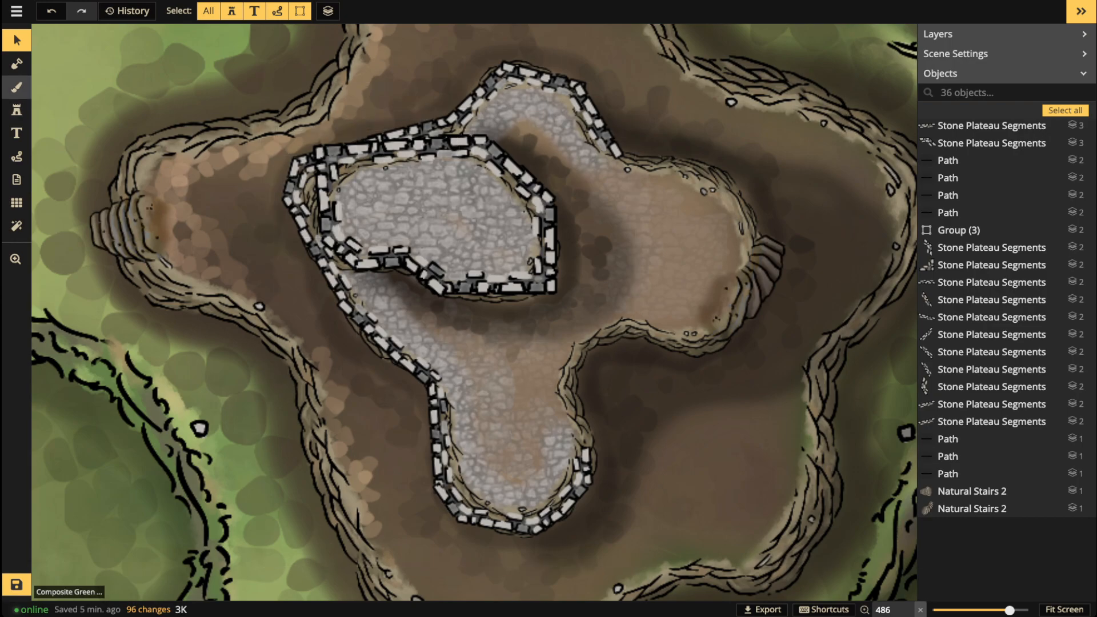
click(16, 87)
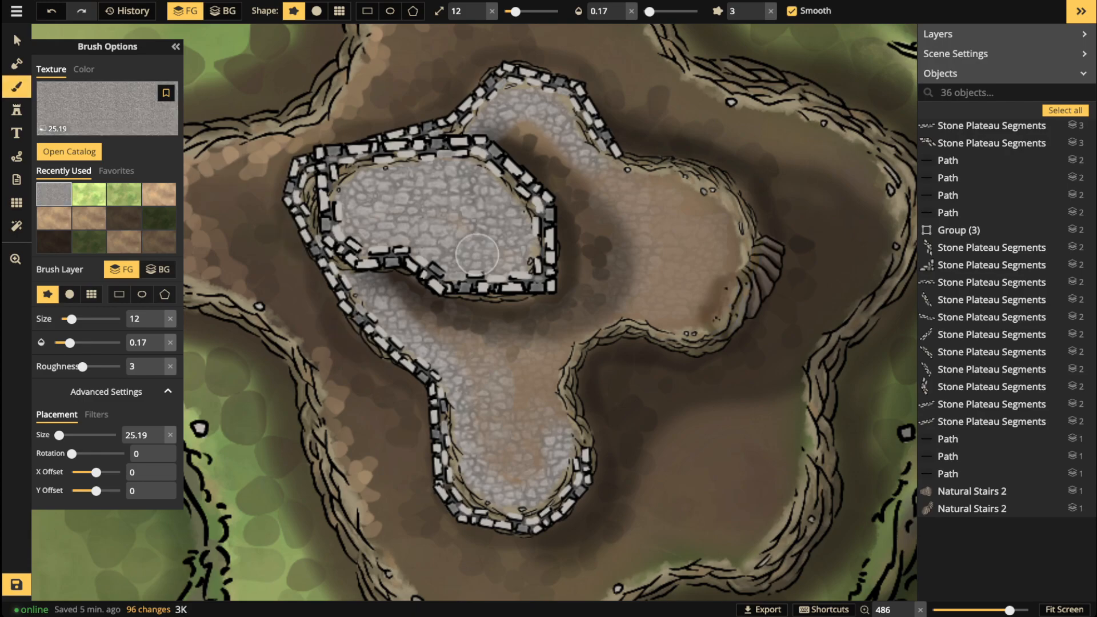
click(84, 69)
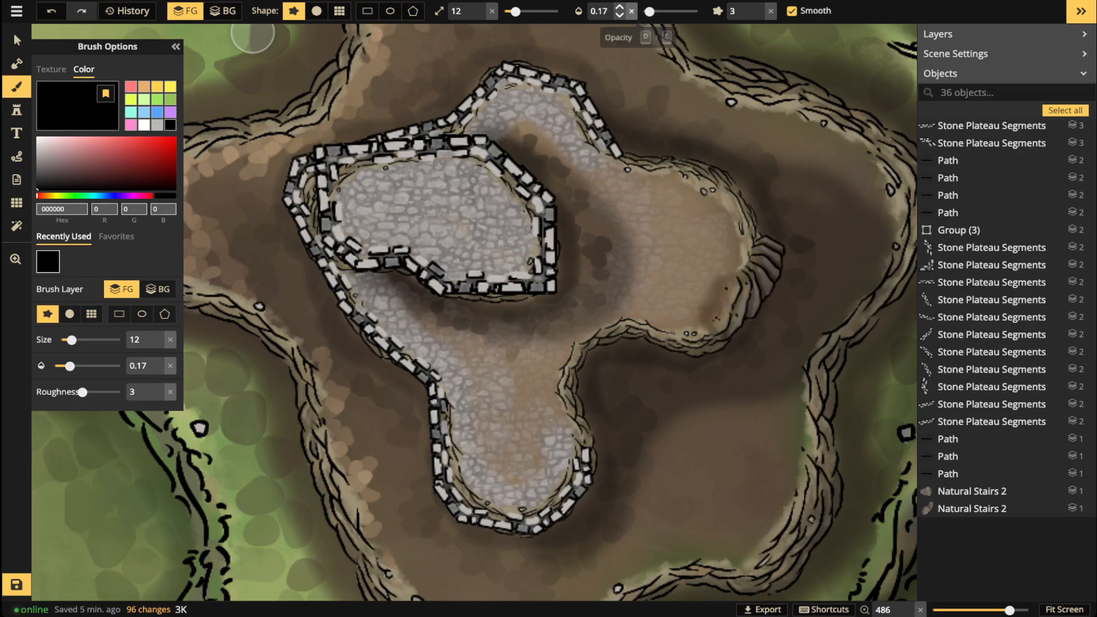
click(317, 11)
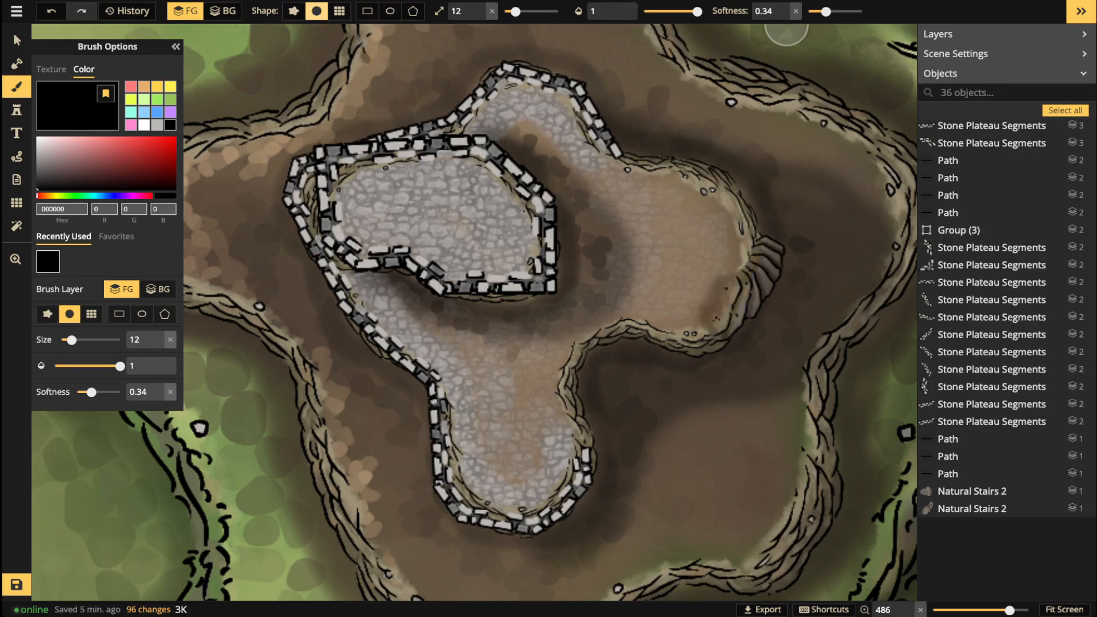
click(795, 11)
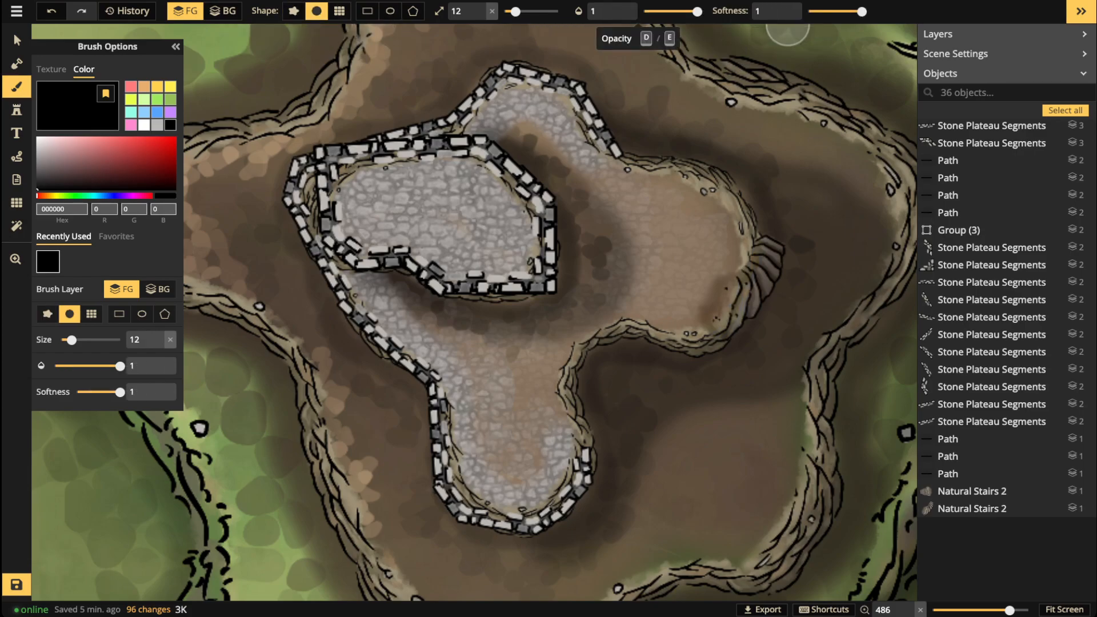
click(666, 11)
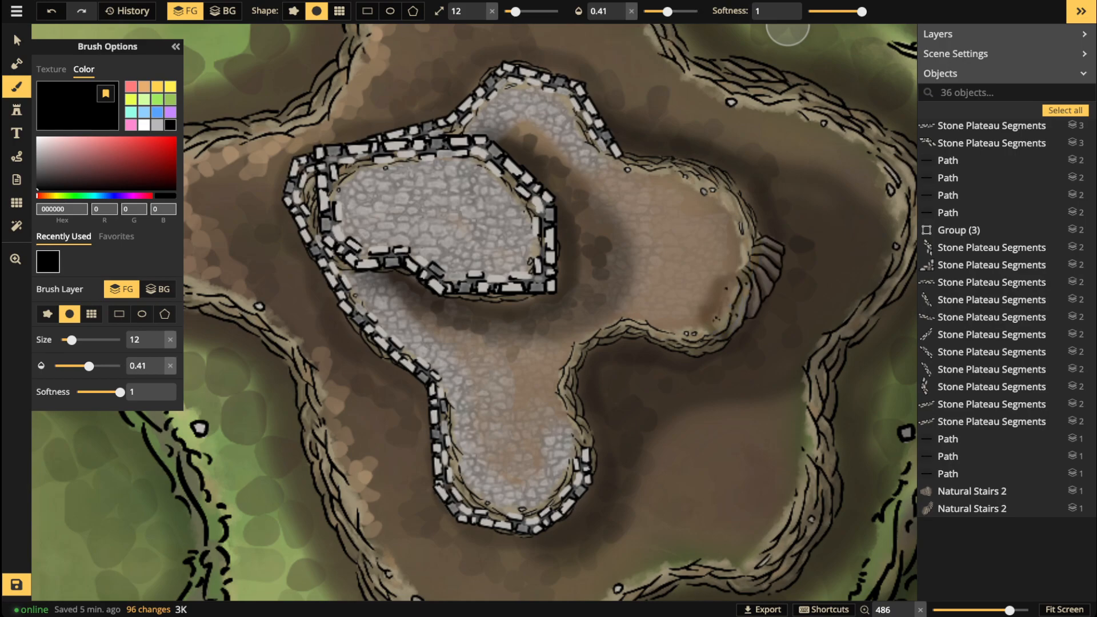
drag(516, 11, 508, 11)
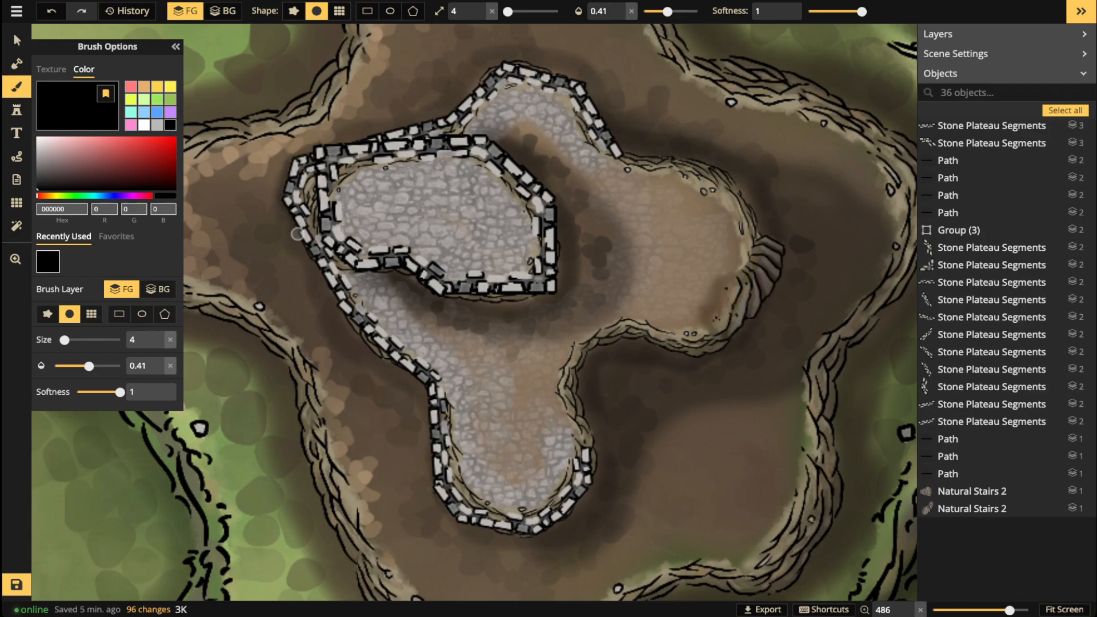
Step: Paint soft black shadow along the outer edges of the middle hill's stone walls with the brush opacity at 0.58
drag(667, 11, 678, 11)
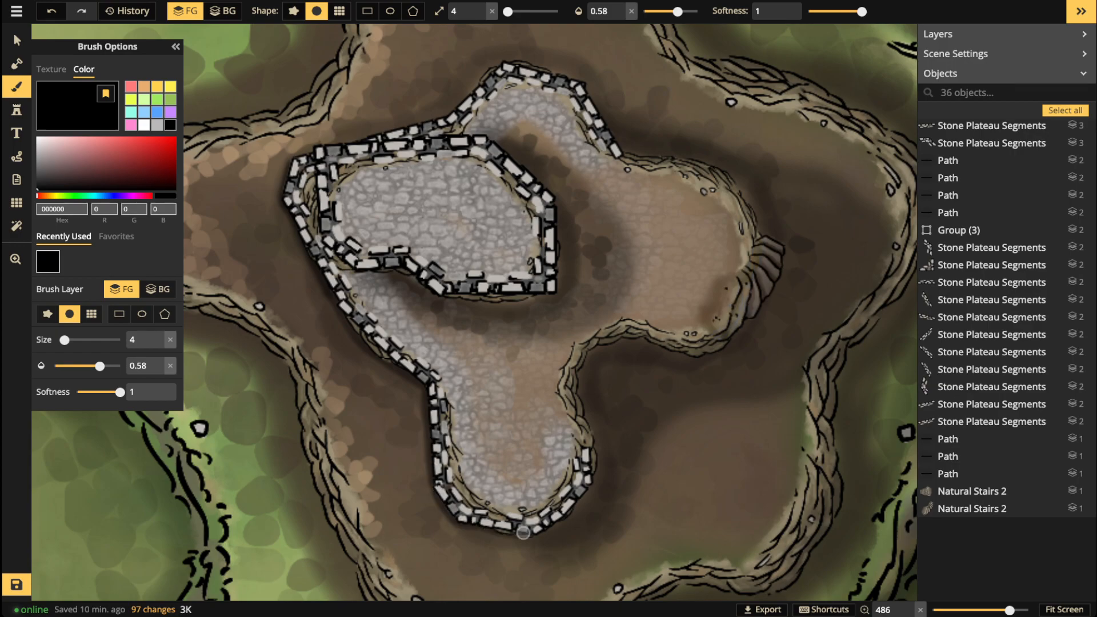
mouse_move(543, 529)
mouse_down()
mouse_move(580, 500)
mouse_move(597, 459)
mouse_up()
drag(561, 522, 520, 540)
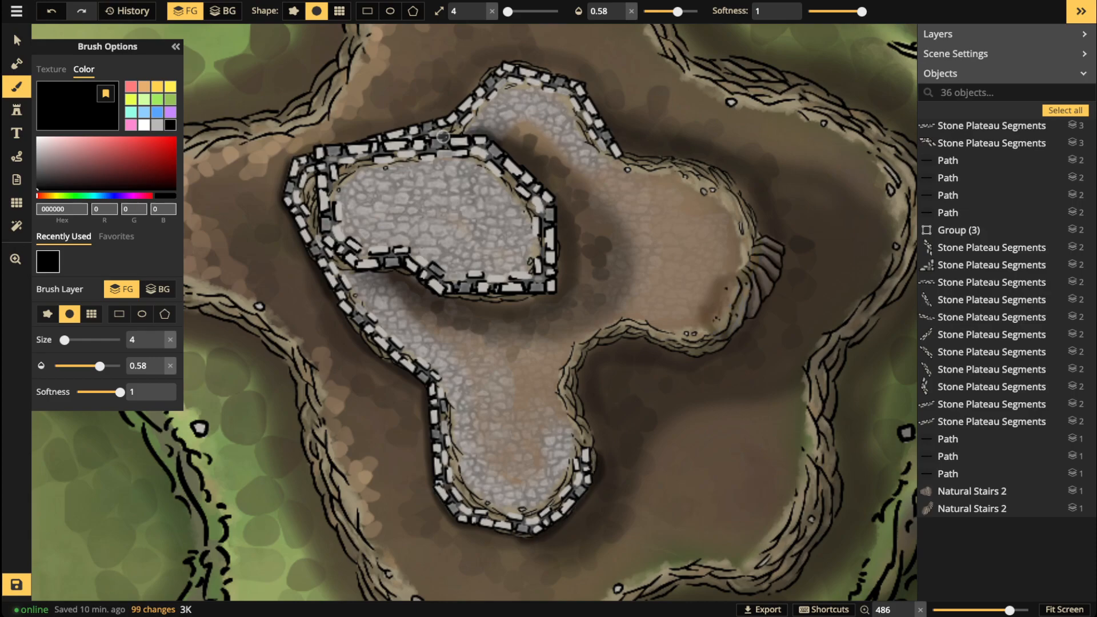
click(340, 260)
mouse_move(365, 274)
mouse_down()
mouse_move(394, 273)
mouse_move(445, 301)
mouse_move(525, 302)
mouse_move(553, 289)
mouse_move(559, 216)
mouse_move(546, 186)
mouse_move(450, 115)
mouse_up()
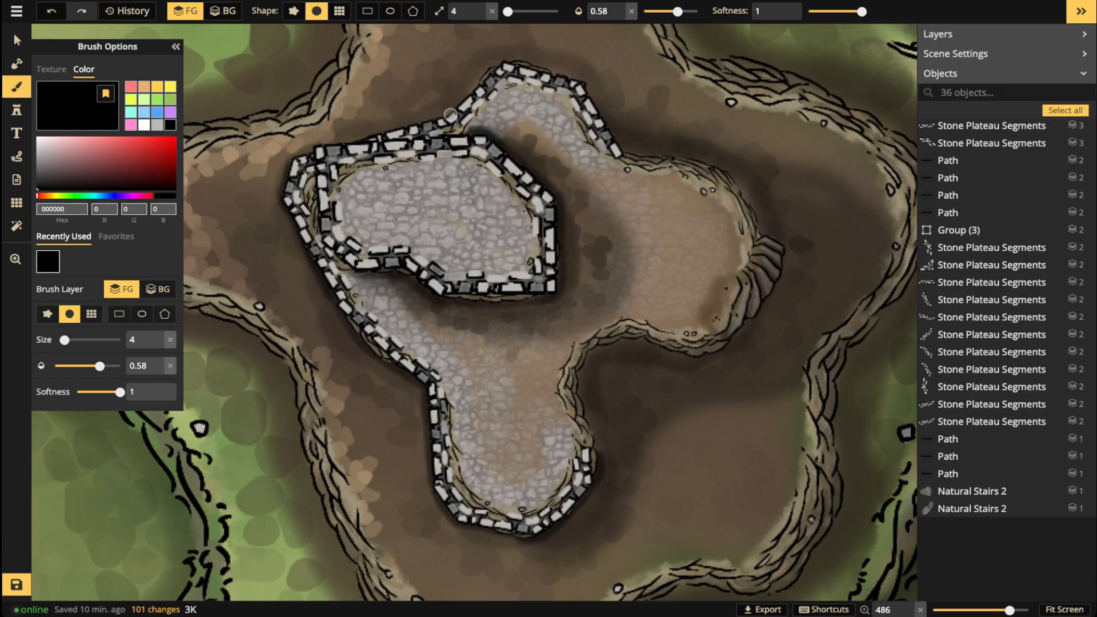
scroll(488, 224, down, 5)
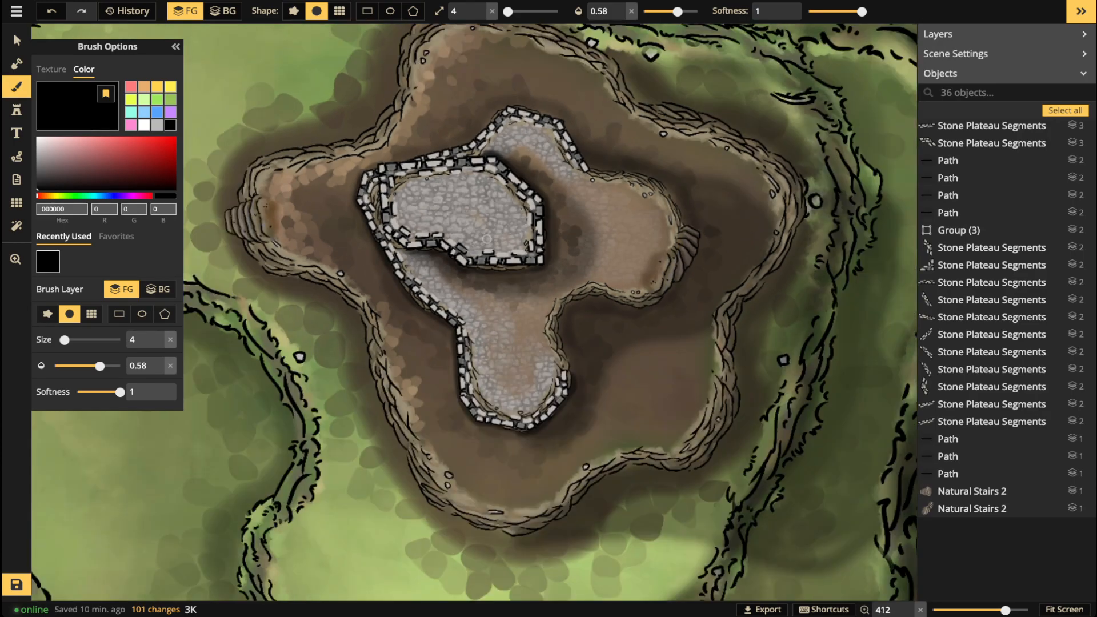
scroll(409, 275, down, 5)
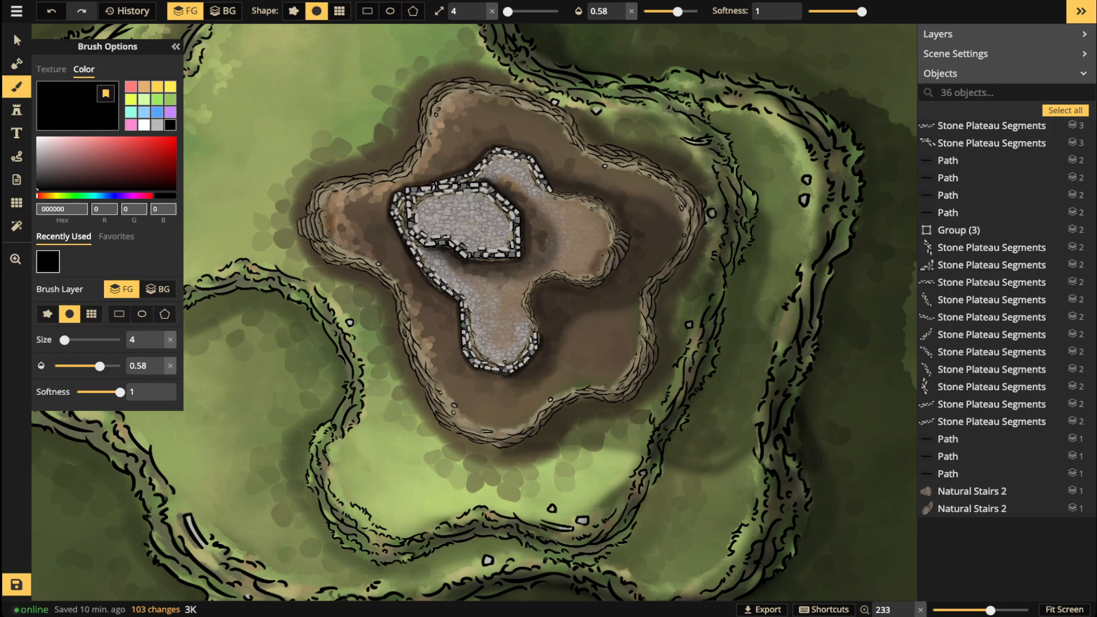
scroll(392, 160, up, 5)
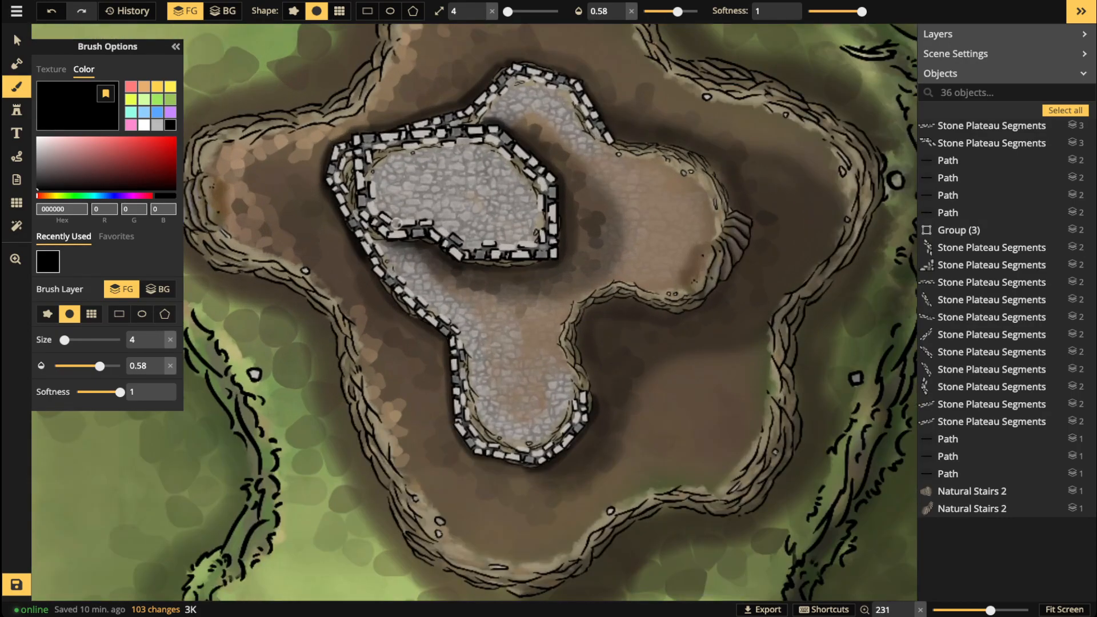
scroll(397, 223, up, 2)
Step: Draw a short black test path without blur on the grass west of the hills, and set its opacity to 0.76
click(16, 39)
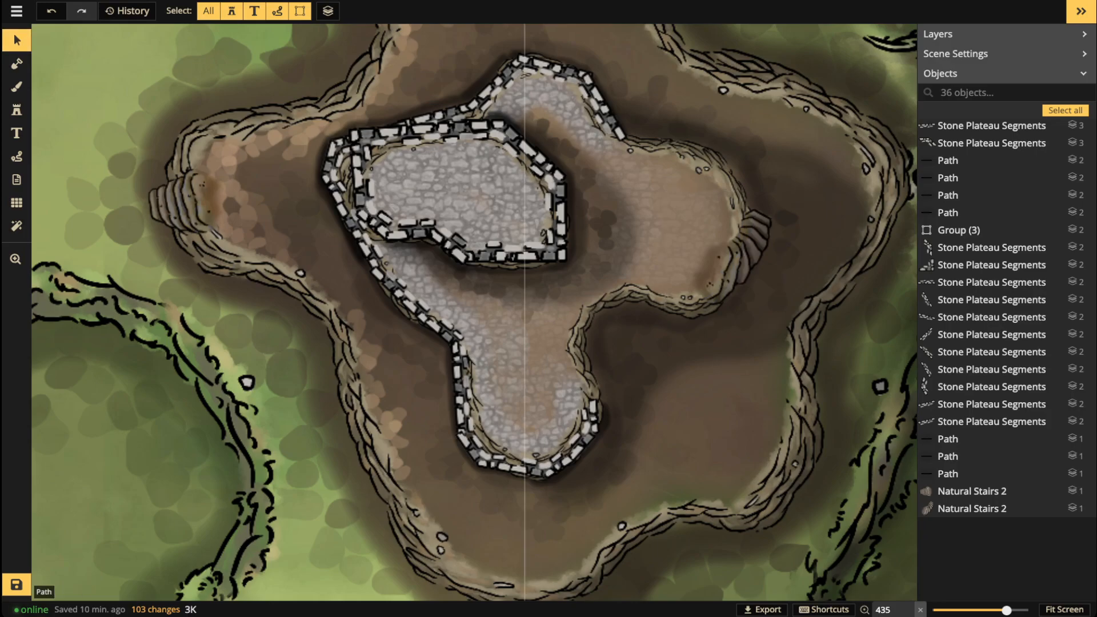
click(811, 227)
scroll(811, 227, down, 3)
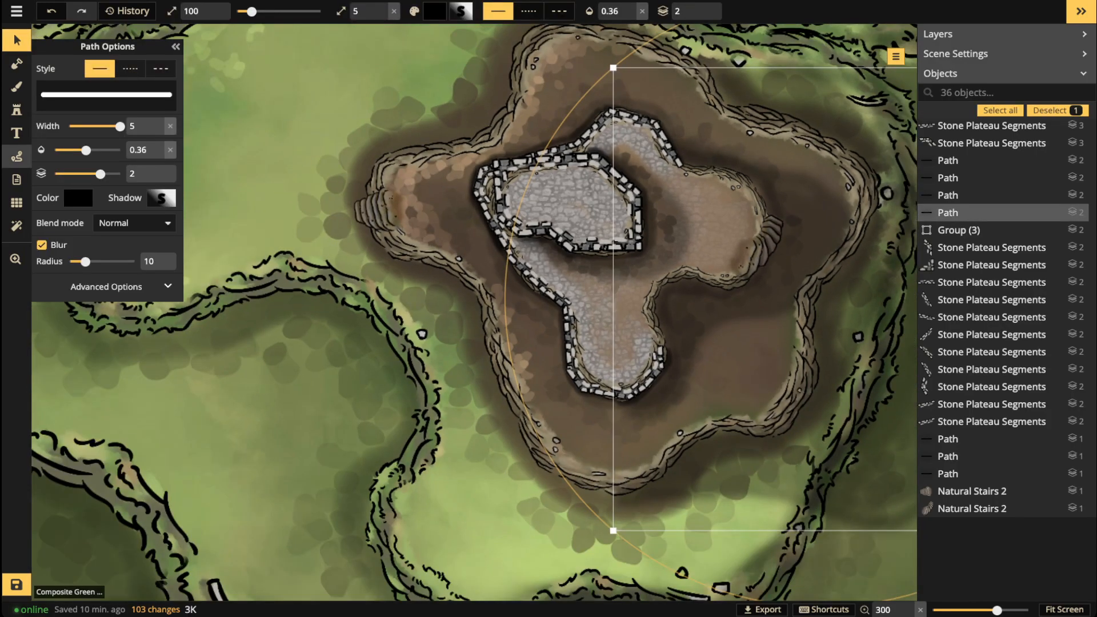
click(17, 156)
scroll(294, 222, up, 3)
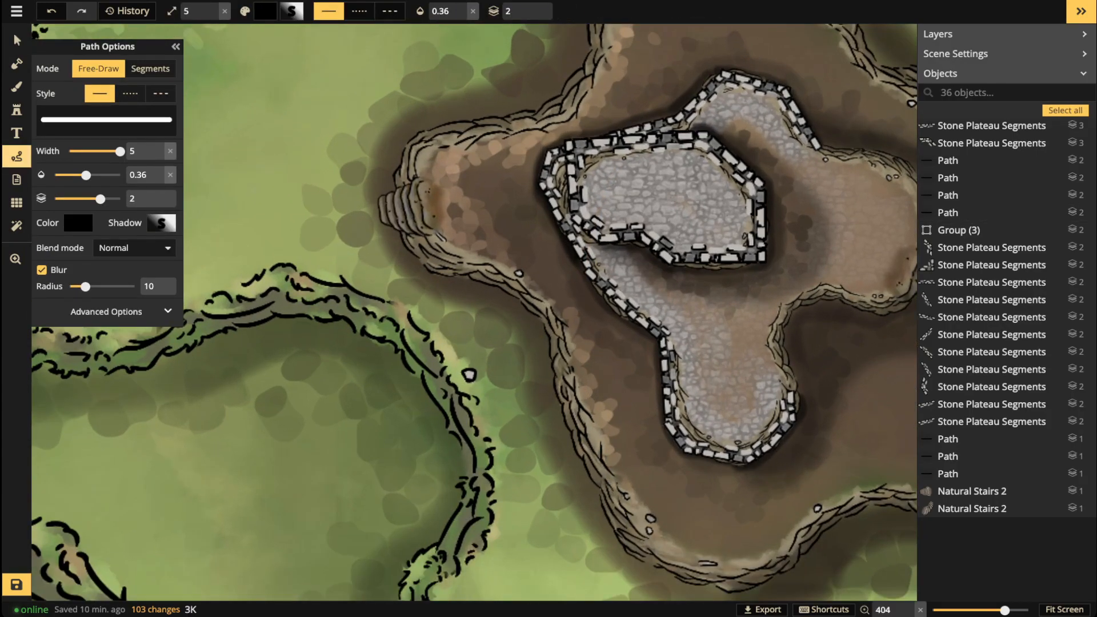
click(42, 270)
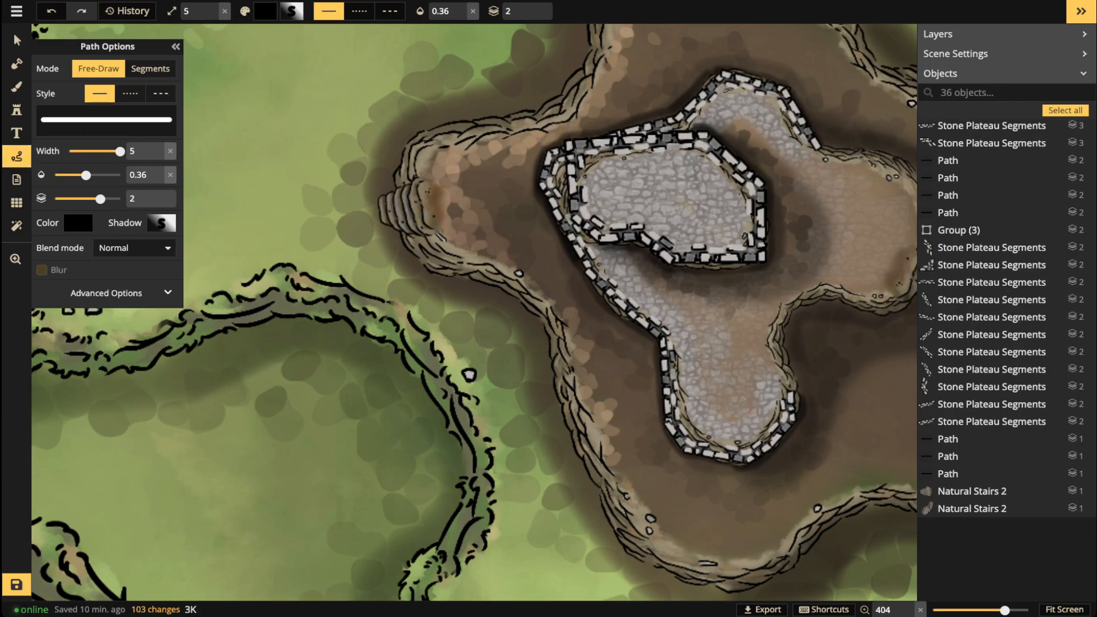
drag(86, 174, 96, 175)
drag(280, 136, 303, 191)
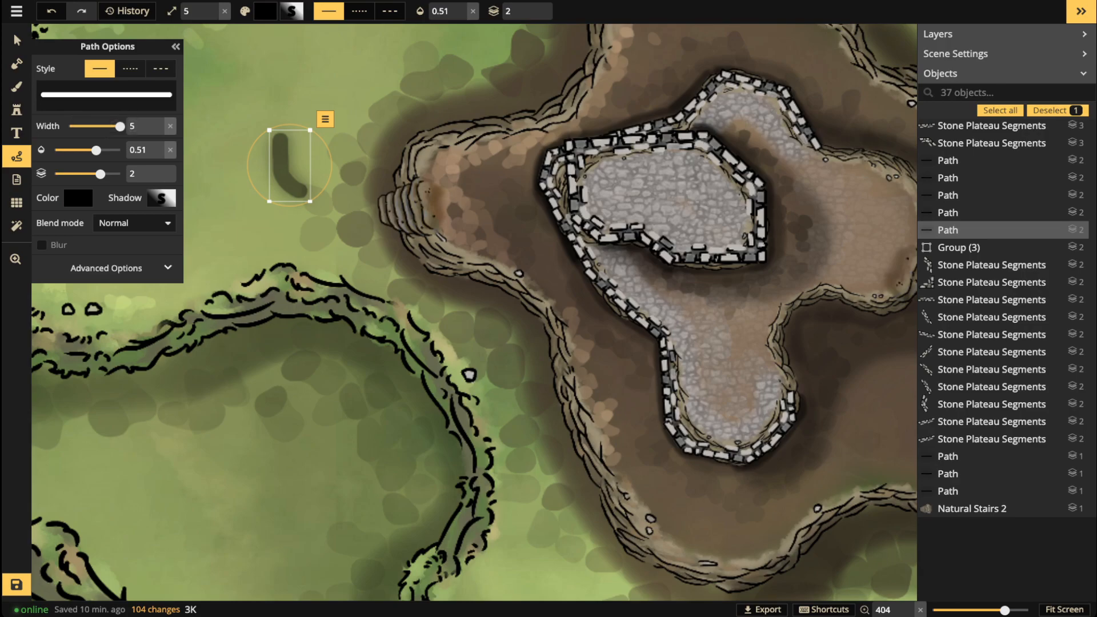
drag(96, 150, 110, 150)
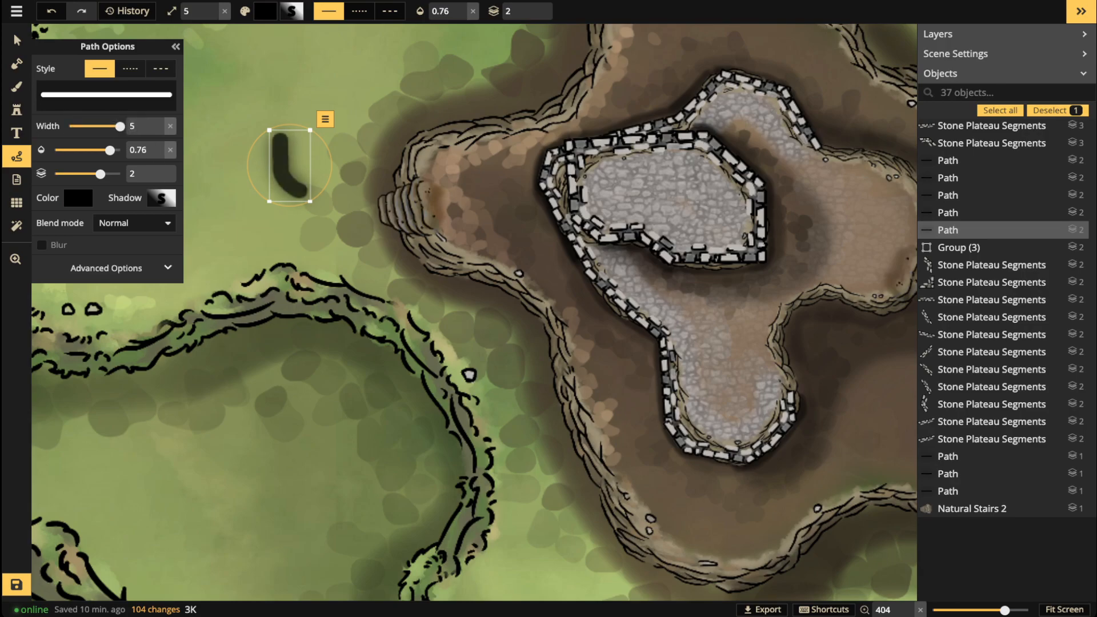
click(161, 198)
drag(242, 124, 233, 123)
key(z)
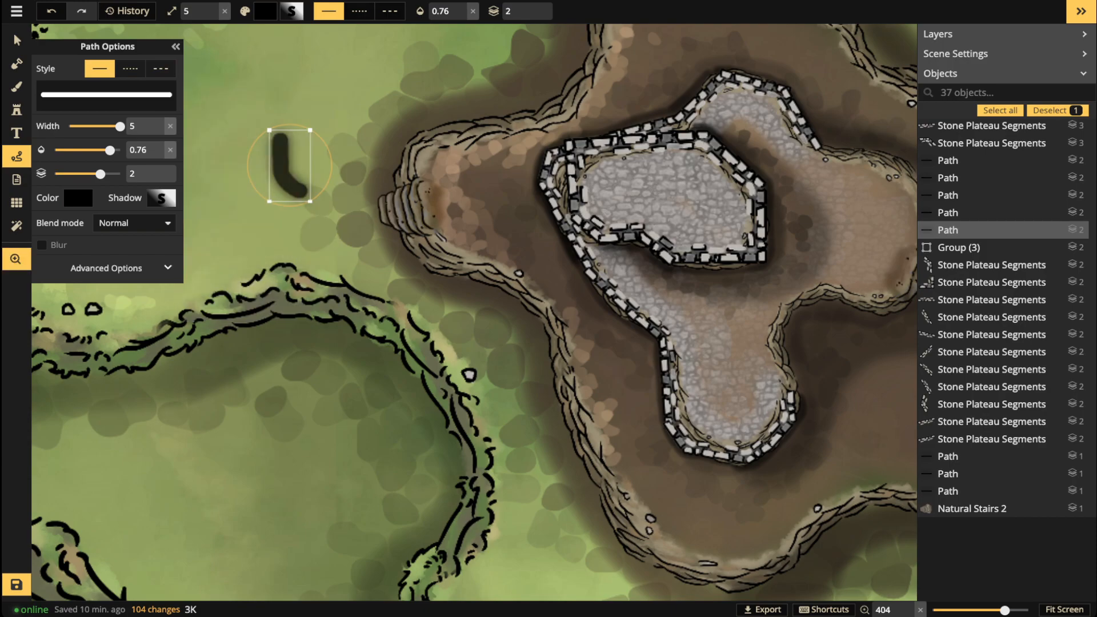
drag(343, 240, 504, 248)
Step: Thin the test path to width 1.7, turn its blur back on, and set the path tool to width 1.4 and opacity 1
drag(109, 150, 100, 126)
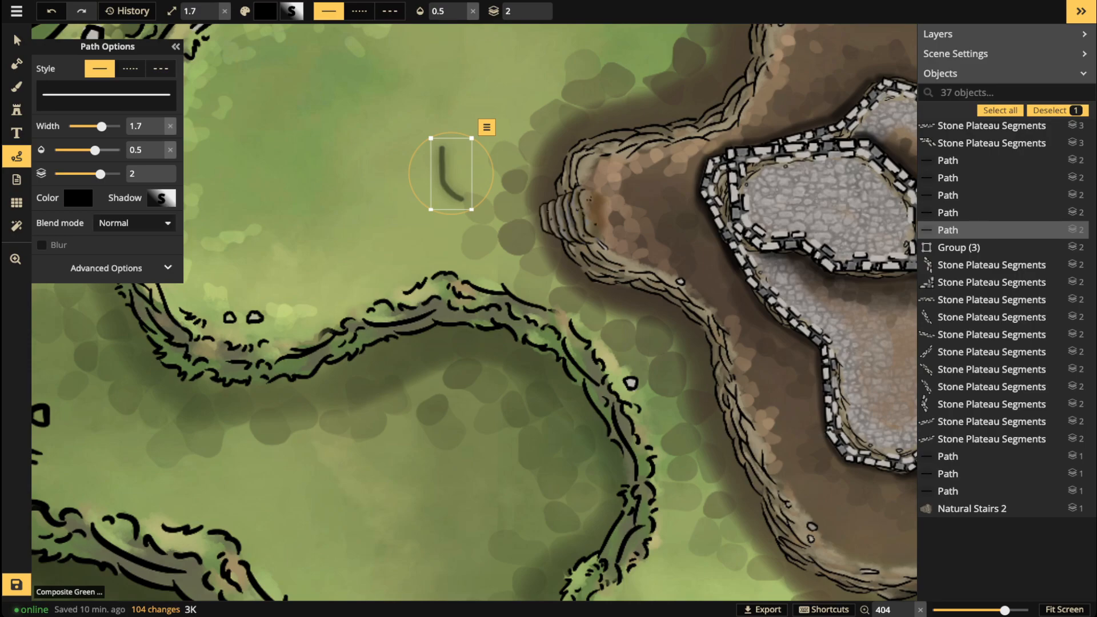
drag(95, 150, 96, 150)
click(161, 198)
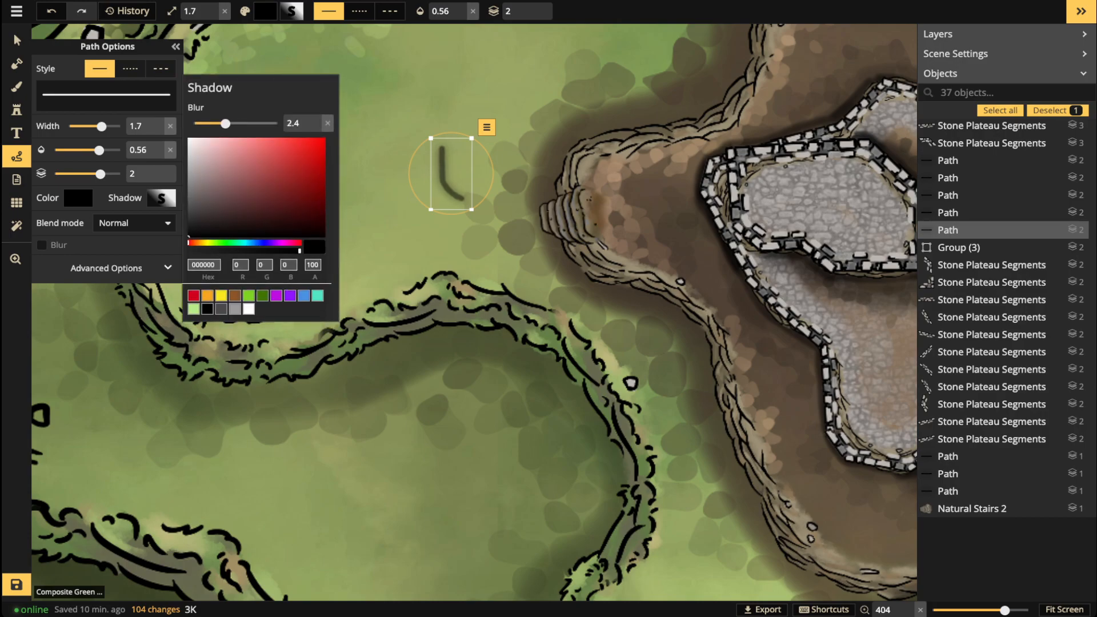
click(41, 244)
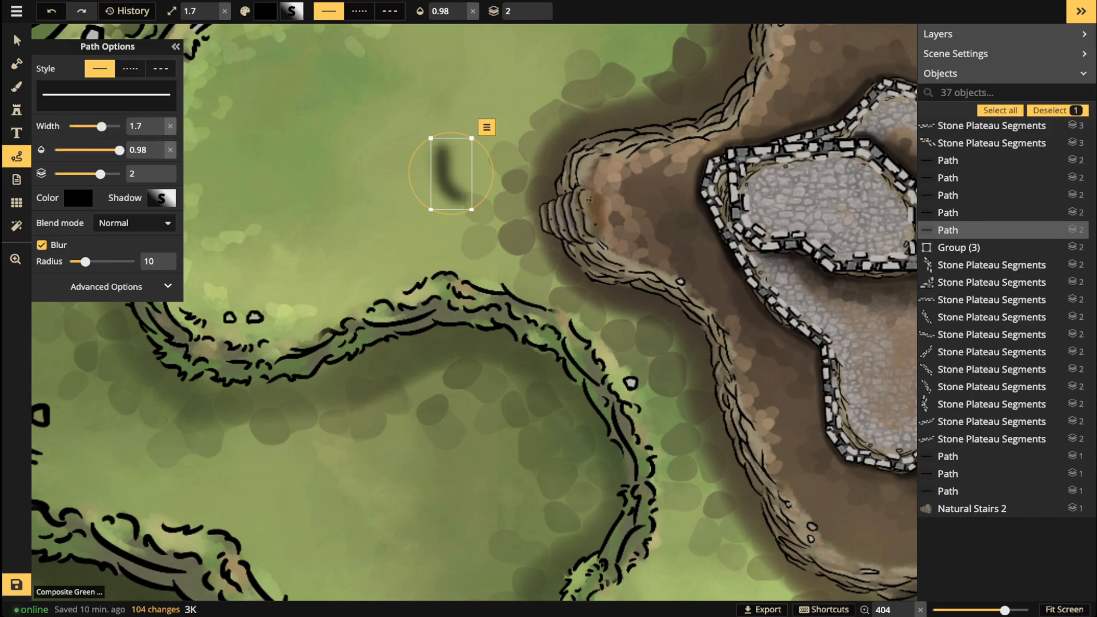
key(Escape)
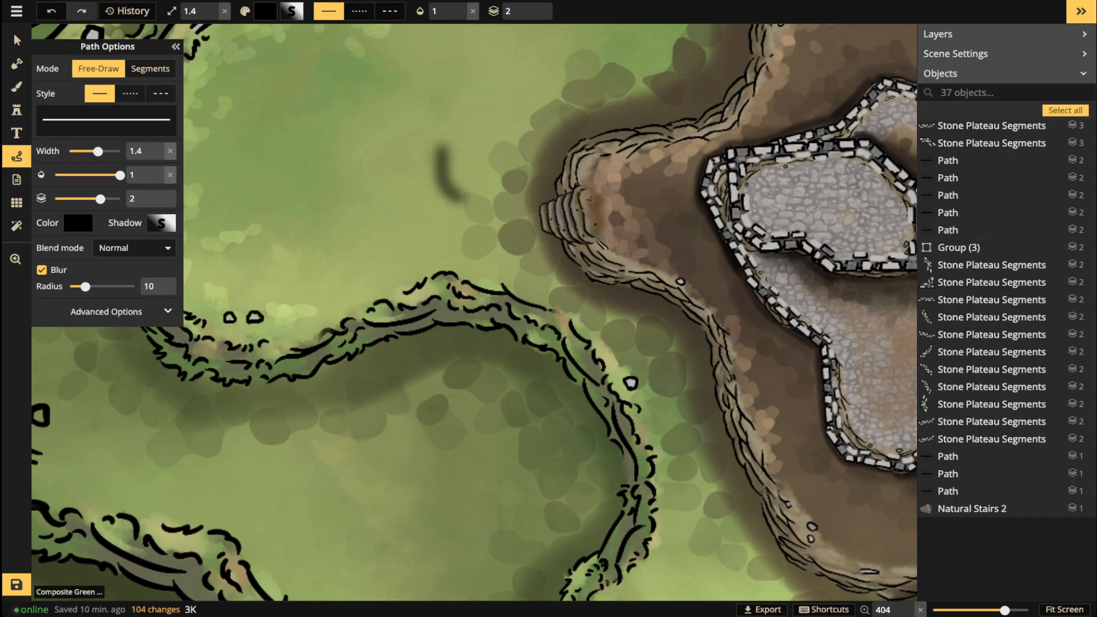
Step: Delete the blurred test path from the grass
key(s)
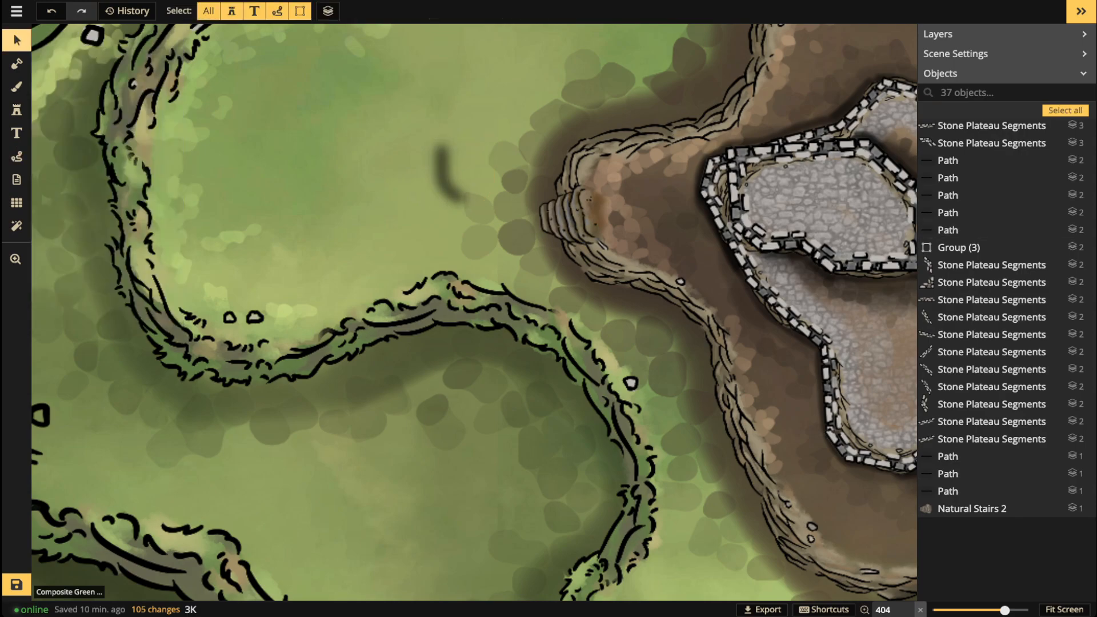
click(445, 178)
key(Delete)
Step: Try a blurred 1.4-wide path along the stone walls at the top hill's western corner and undo it
click(16, 156)
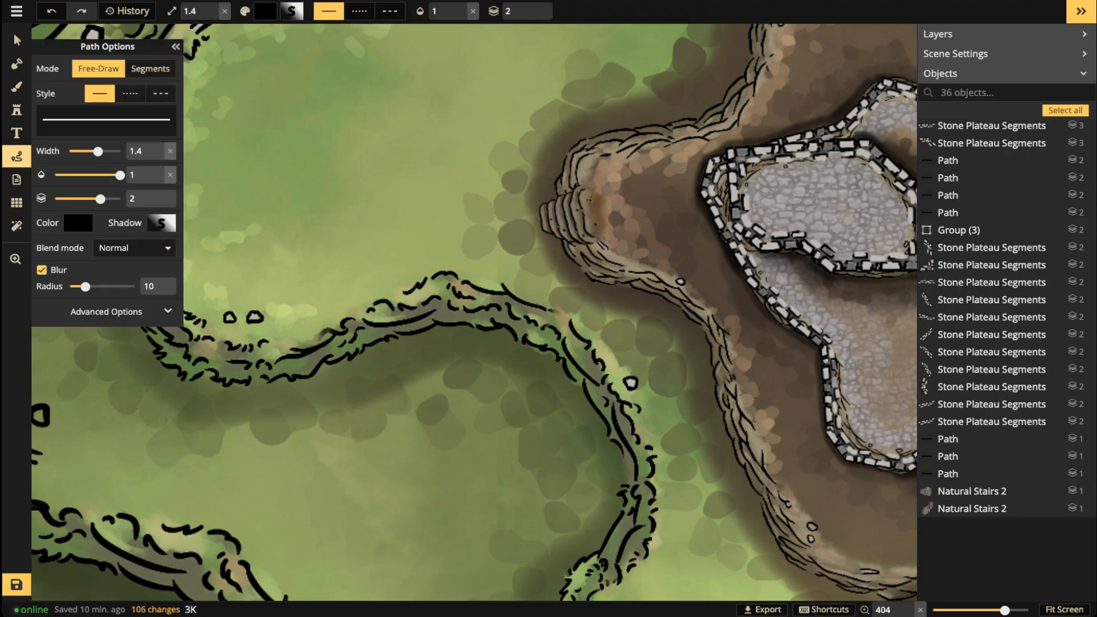
mouse_move(726, 170)
mouse_down()
mouse_move(726, 195)
mouse_move(766, 240)
mouse_up()
key(ctrl+z)
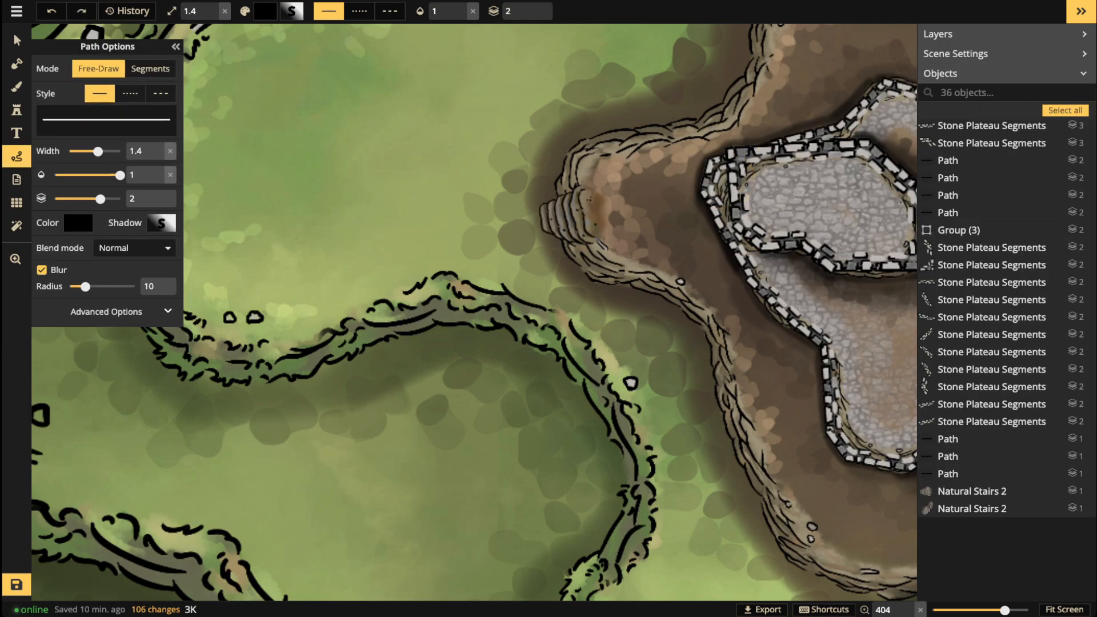
Step: Set the path width to 0.7 and its blur radius to 6 using a short test stroke on the grass, and delete the stroke
key(bracketleft)
key(bracketleft)
key(bracketleft)
key(bracketleft)
key(bracketleft)
key(bracketleft)
key(bracketleft)
drag(348, 122, 348, 210)
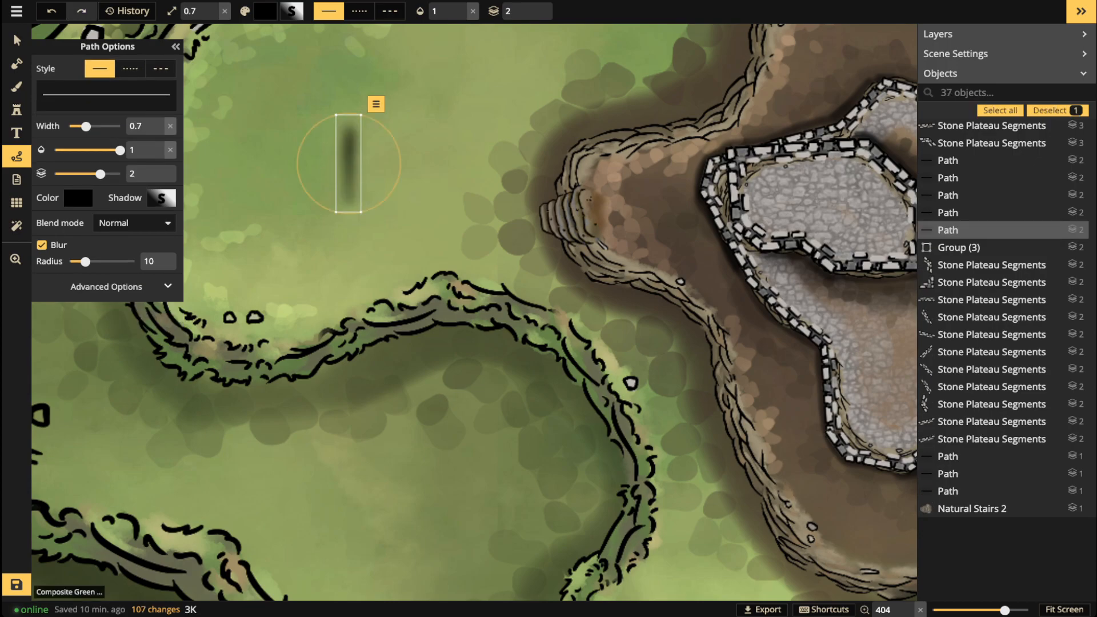
drag(85, 262, 80, 261)
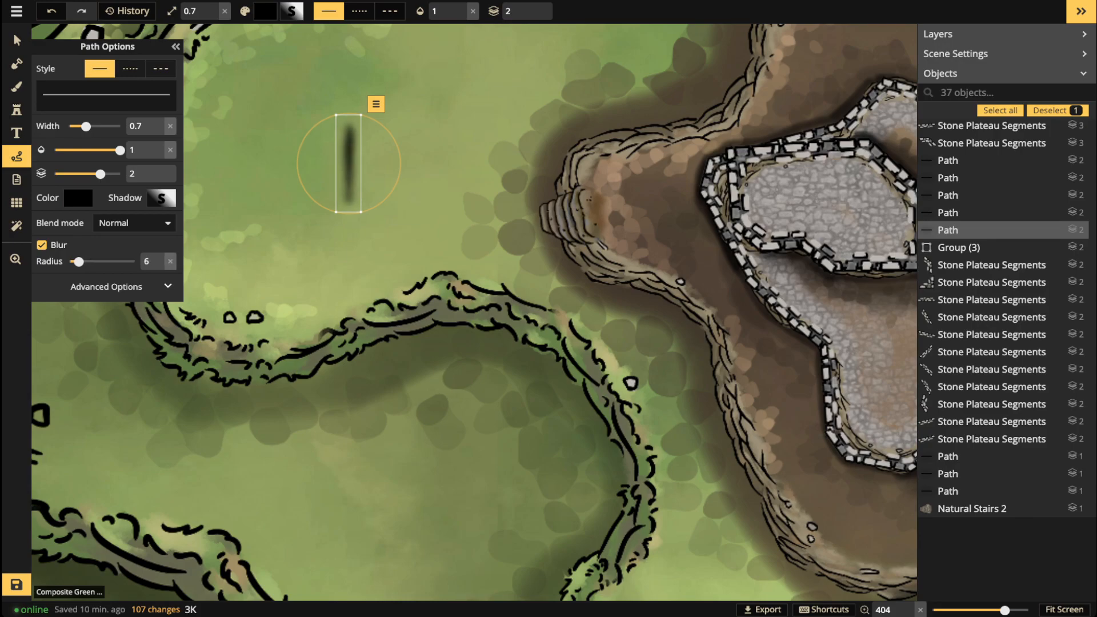
key(Delete)
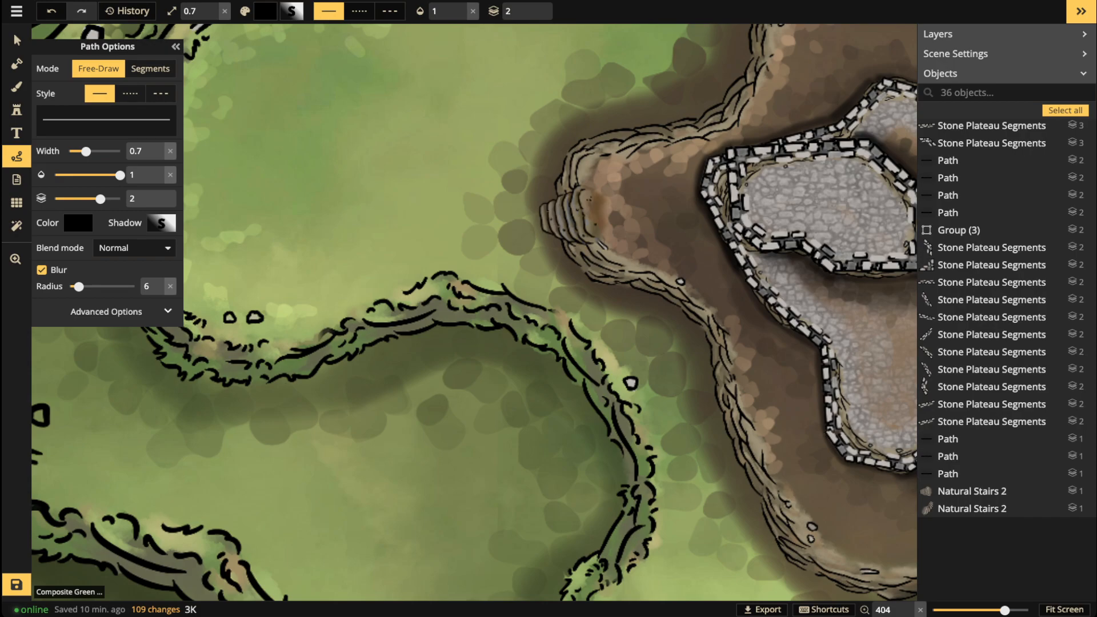
Step: Draw blurred black shadow paths between the doubled stone walls along the top hill's western and northern edges
drag(725, 166, 728, 229)
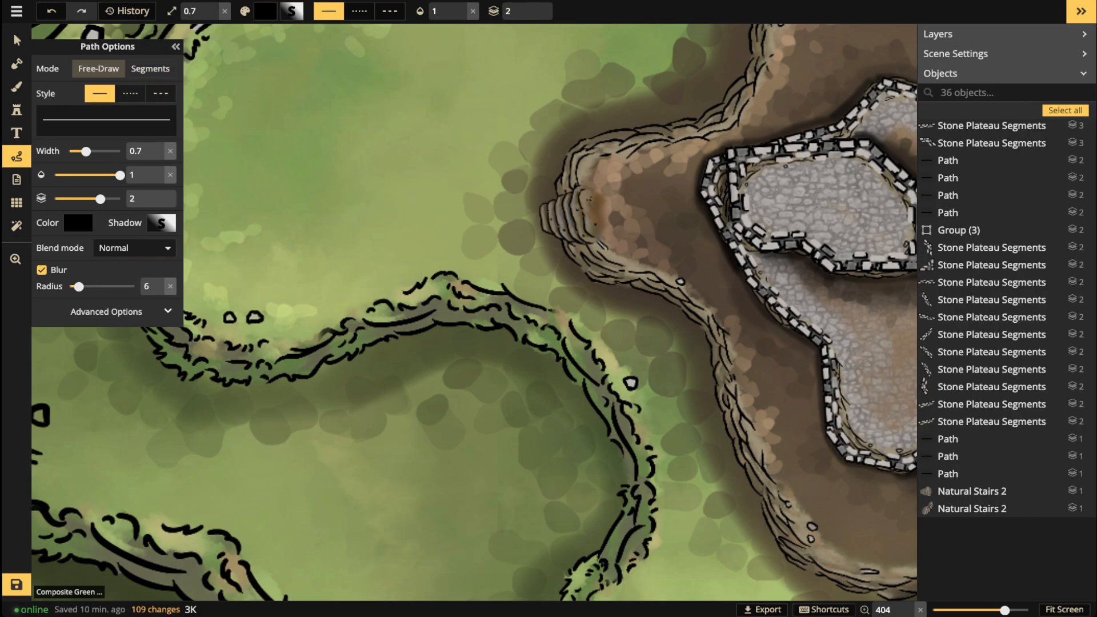
mouse_move(728, 228)
mouse_down()
mouse_move(755, 251)
mouse_move(737, 235)
mouse_up()
key(Escape)
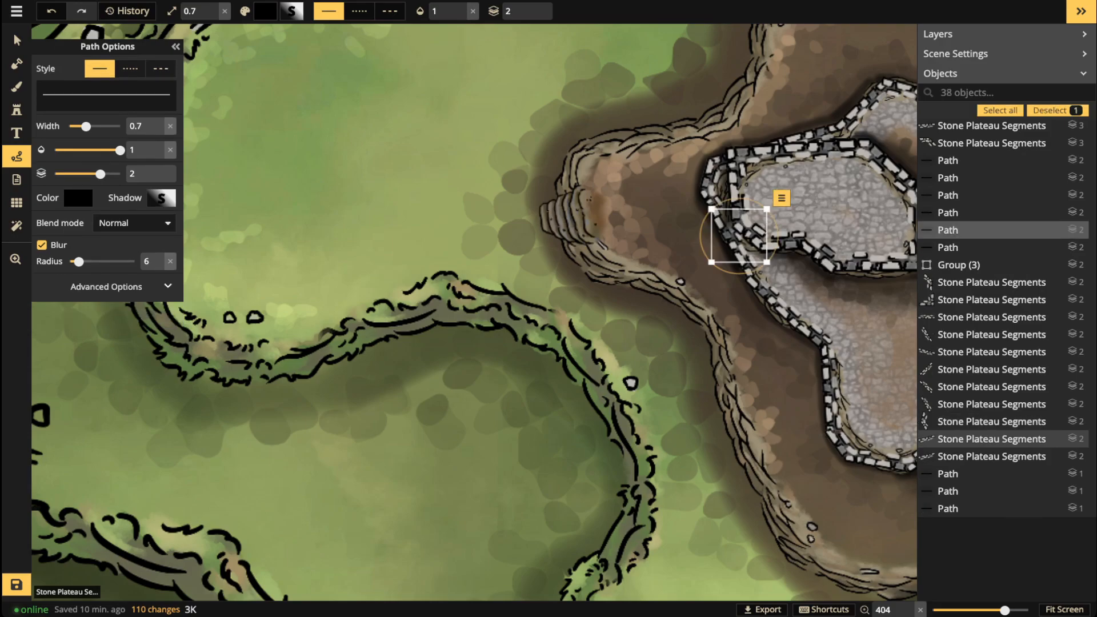
mouse_move(859, 140)
mouse_down()
mouse_move(742, 141)
mouse_move(757, 138)
mouse_up()
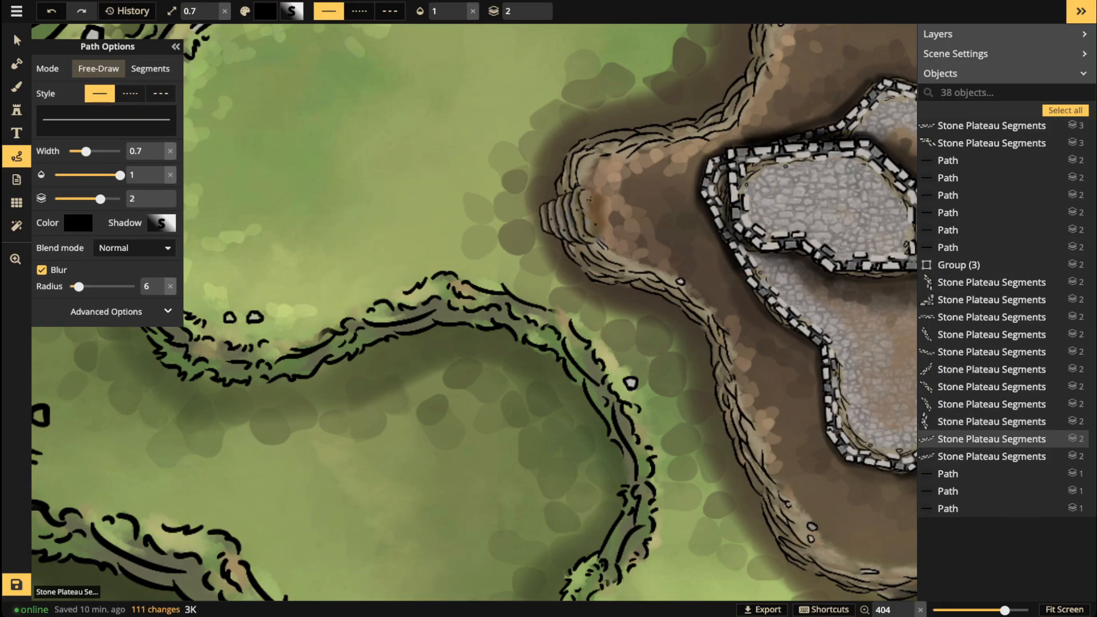
drag(828, 131, 863, 119)
key(Escape)
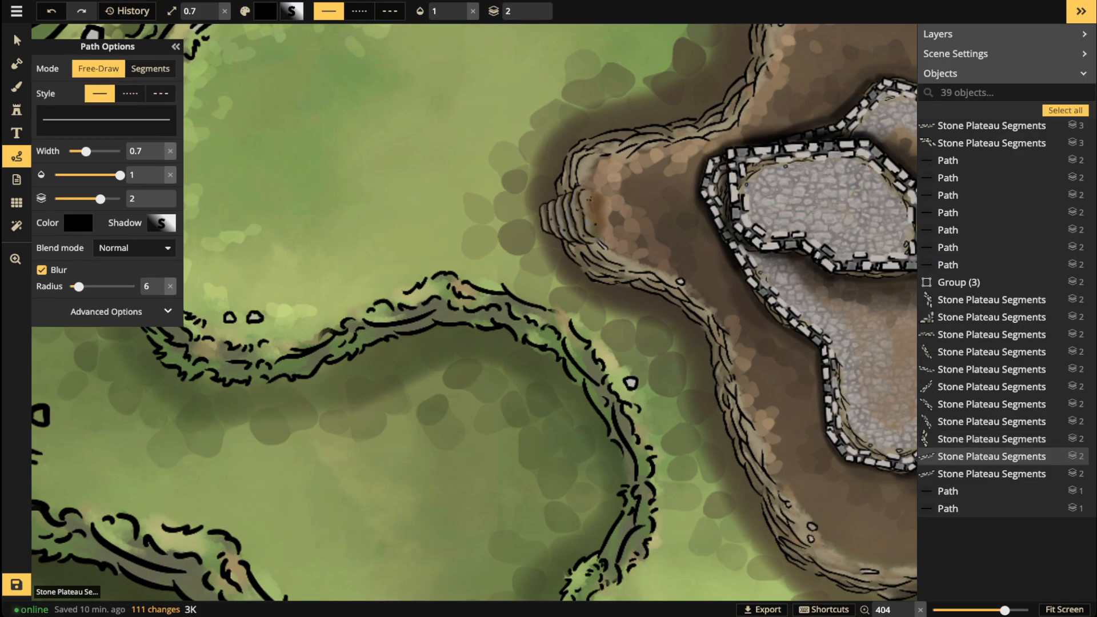
Step: Slightly lower the opacity of the blurred black shadow path along the top stone hill's northern edge
scroll(863, 119, down, 3)
scroll(738, 117, down, 2)
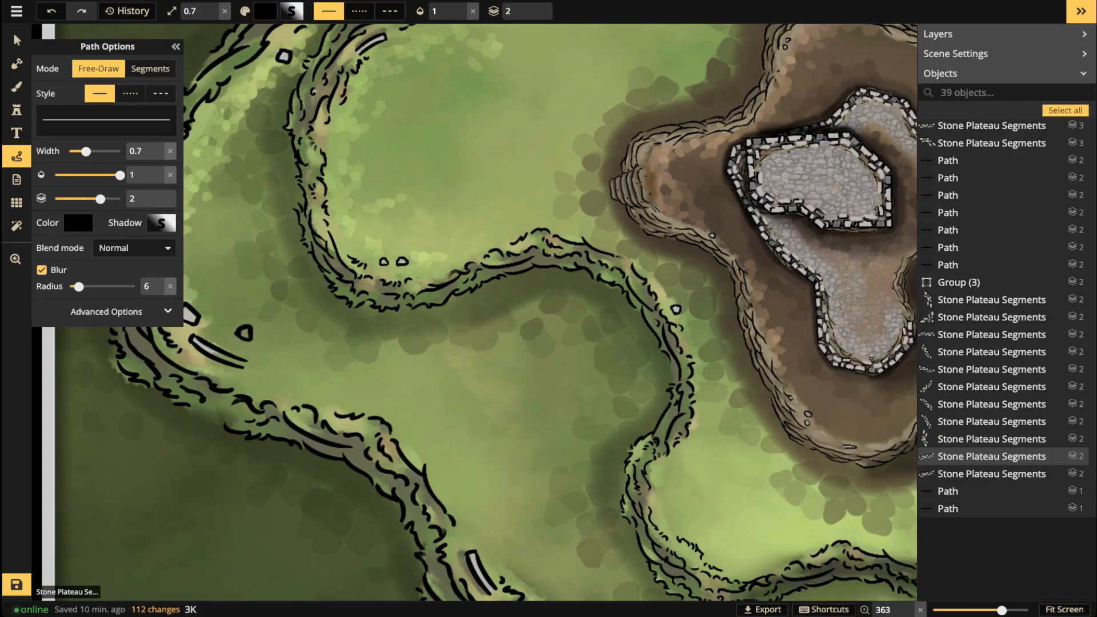
scroll(475, 312, down, 2)
scroll(634, 194, down, 2)
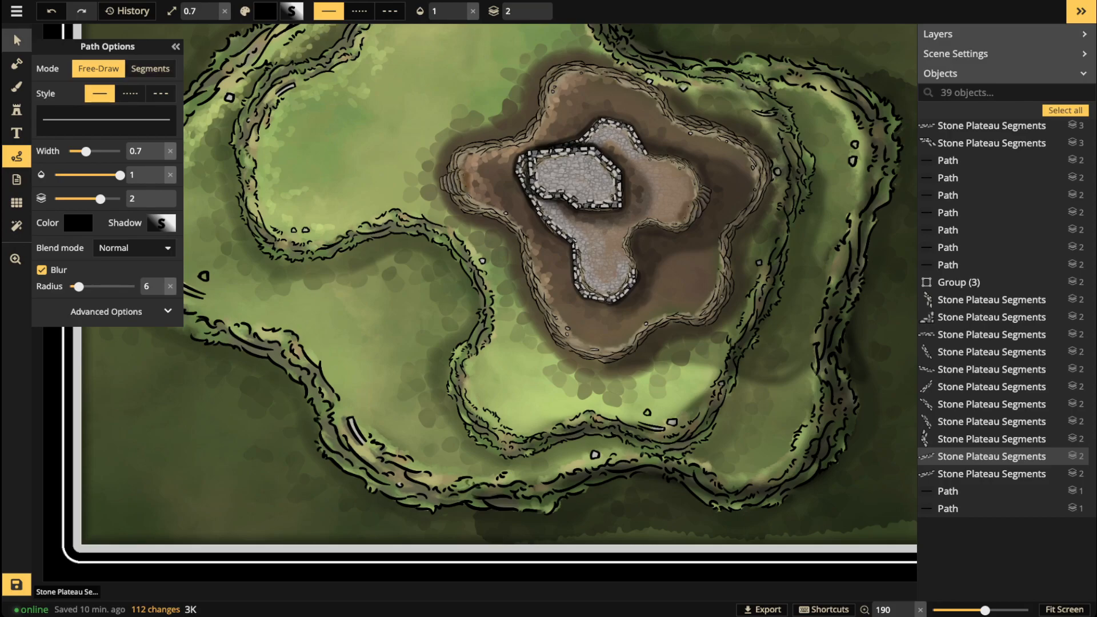
click(17, 40)
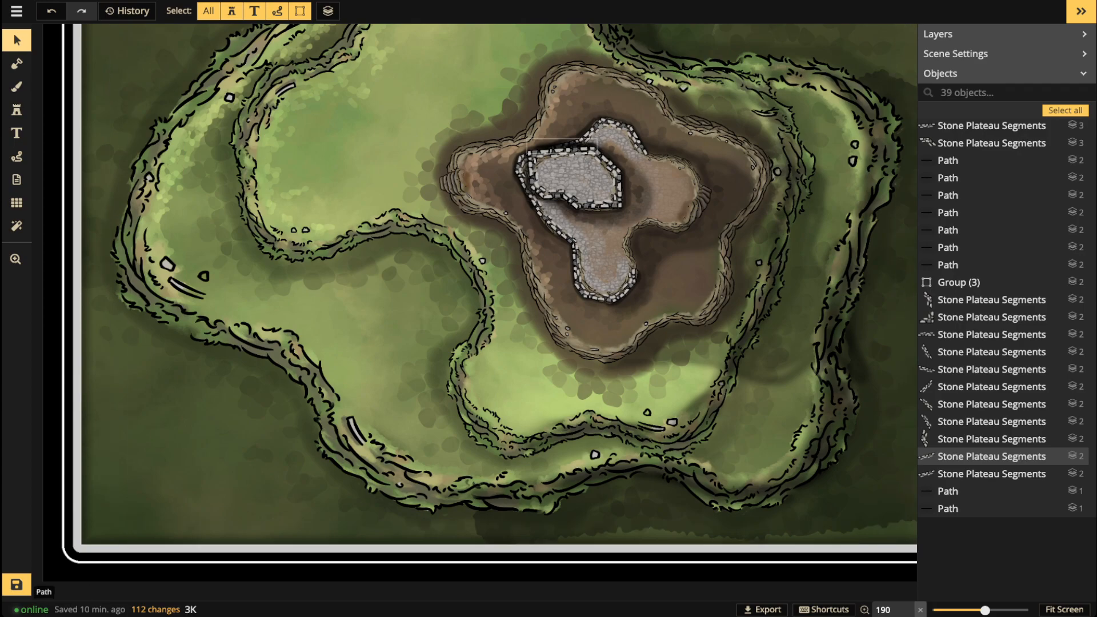
click(562, 146)
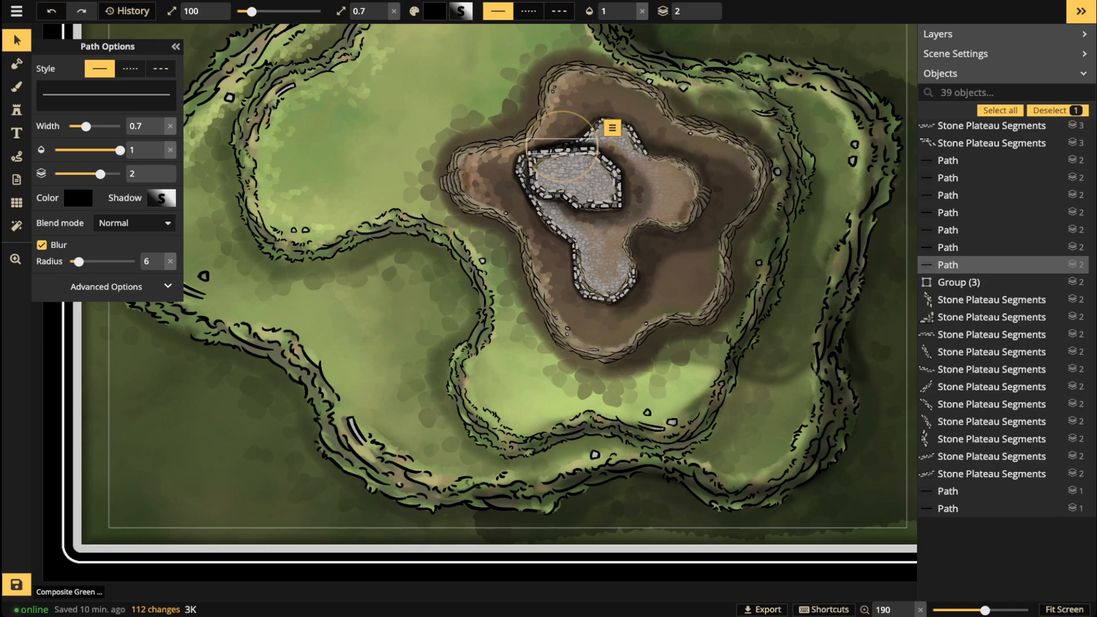
drag(120, 149, 112, 149)
key(Escape)
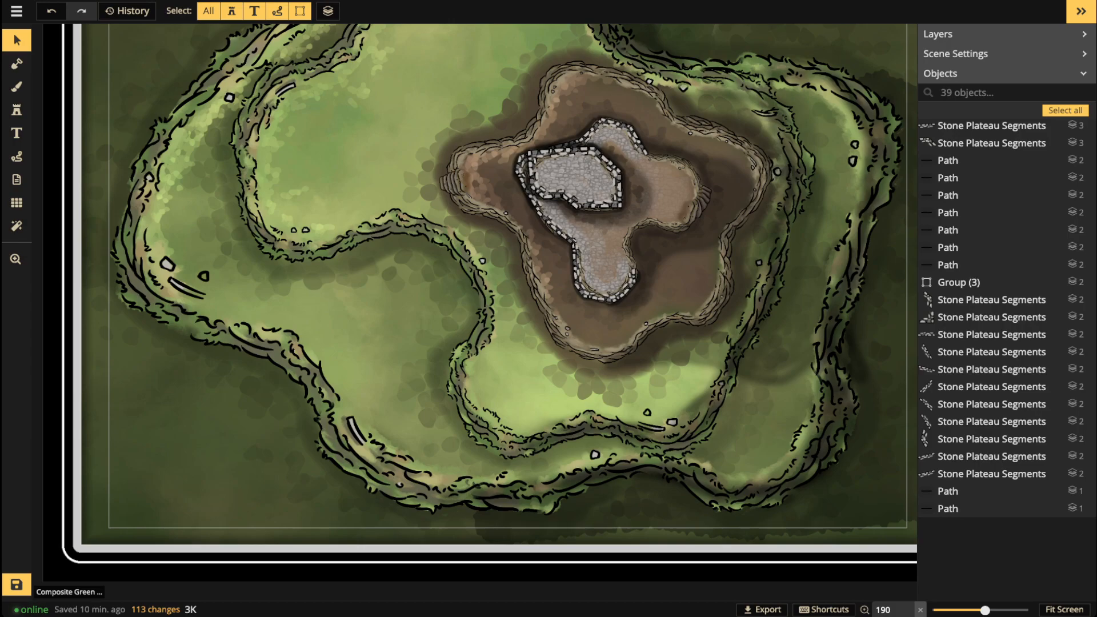
Step: Set the soft black brush to size 6 and paint shadows along the upper dirt plateau's eastern edge, around its stairs
scroll(776, 209, up, 5)
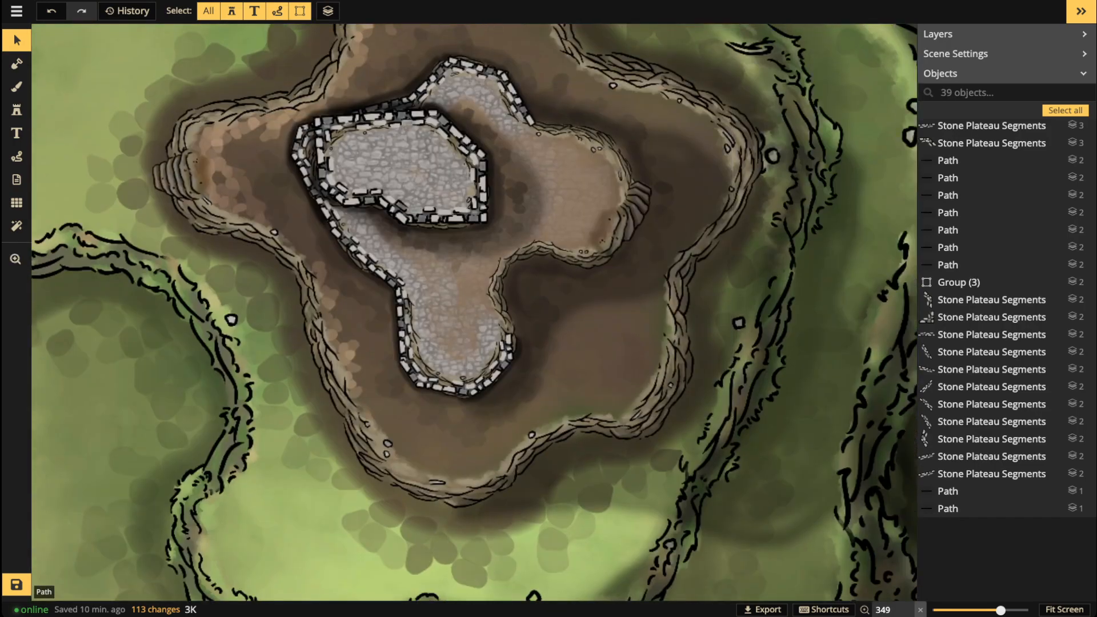
click(16, 86)
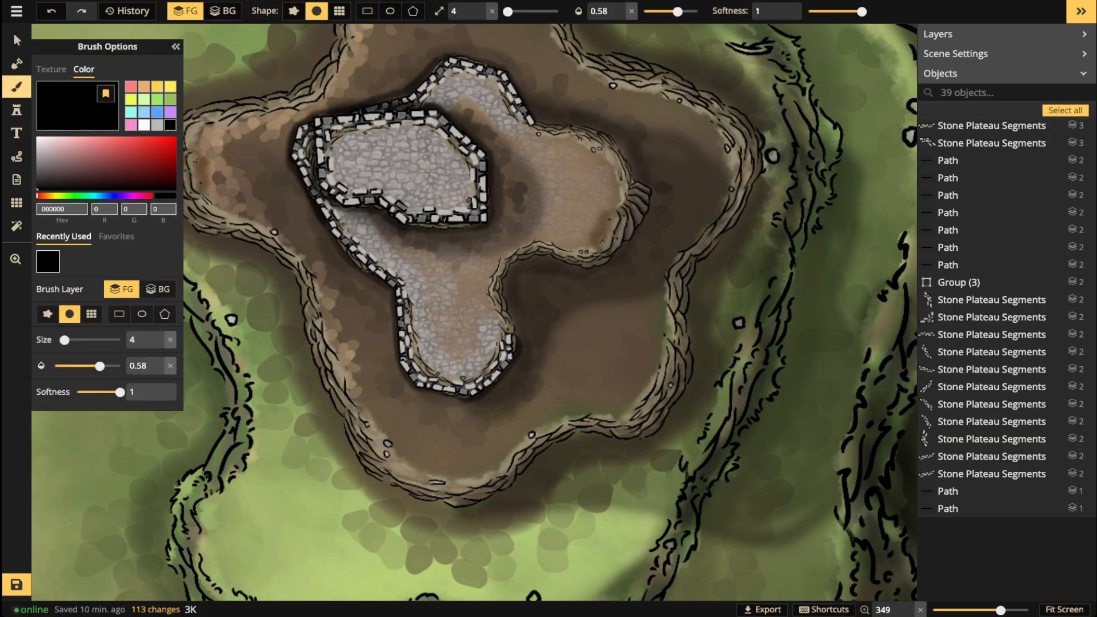
click(480, 7)
click(480, 7)
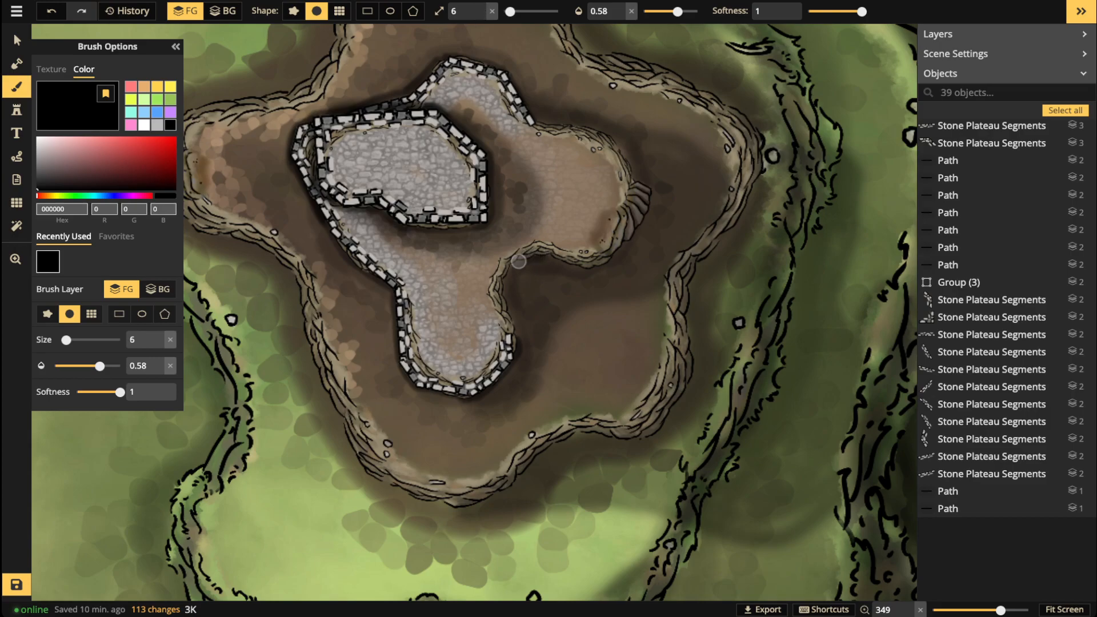
mouse_move(550, 260)
mouse_down()
mouse_move(620, 255)
mouse_move(657, 182)
mouse_up()
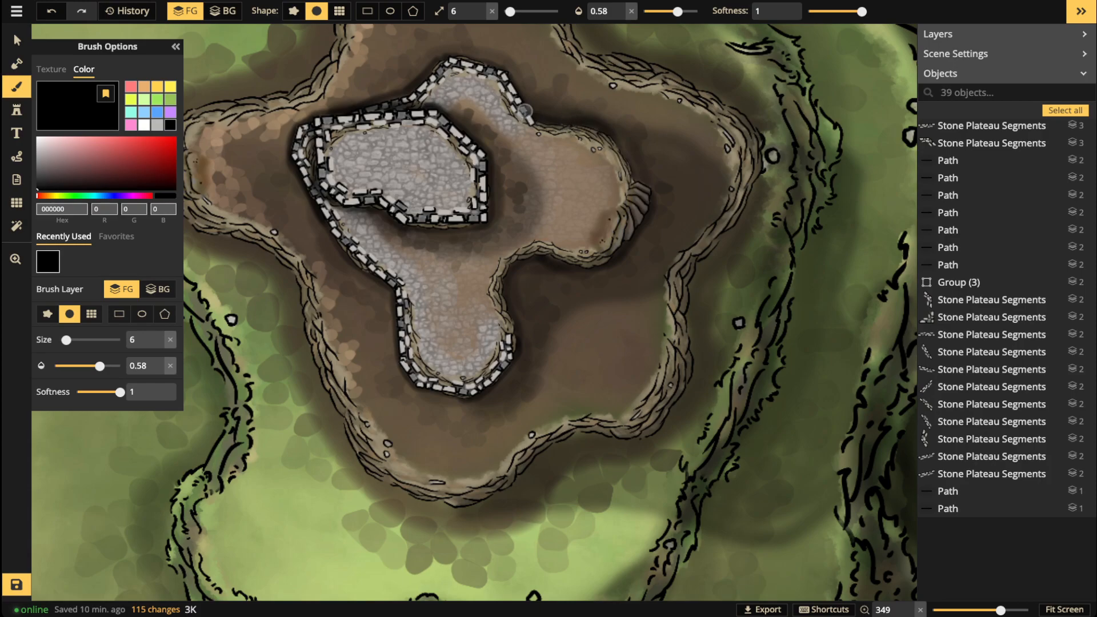
Step: Paint soft black shadows around the outer edge of the large brown hill, from its eastern side to its western side
mouse_move(734, 230)
mouse_down()
mouse_move(689, 279)
mouse_move(693, 370)
mouse_move(677, 406)
mouse_move(665, 399)
mouse_move(676, 410)
mouse_move(653, 437)
mouse_move(559, 443)
mouse_move(489, 499)
mouse_move(453, 509)
mouse_move(380, 486)
mouse_move(358, 462)
mouse_move(310, 368)
mouse_move(287, 275)
mouse_move(201, 232)
mouse_move(188, 193)
mouse_up()
scroll(187, 193, down, 4)
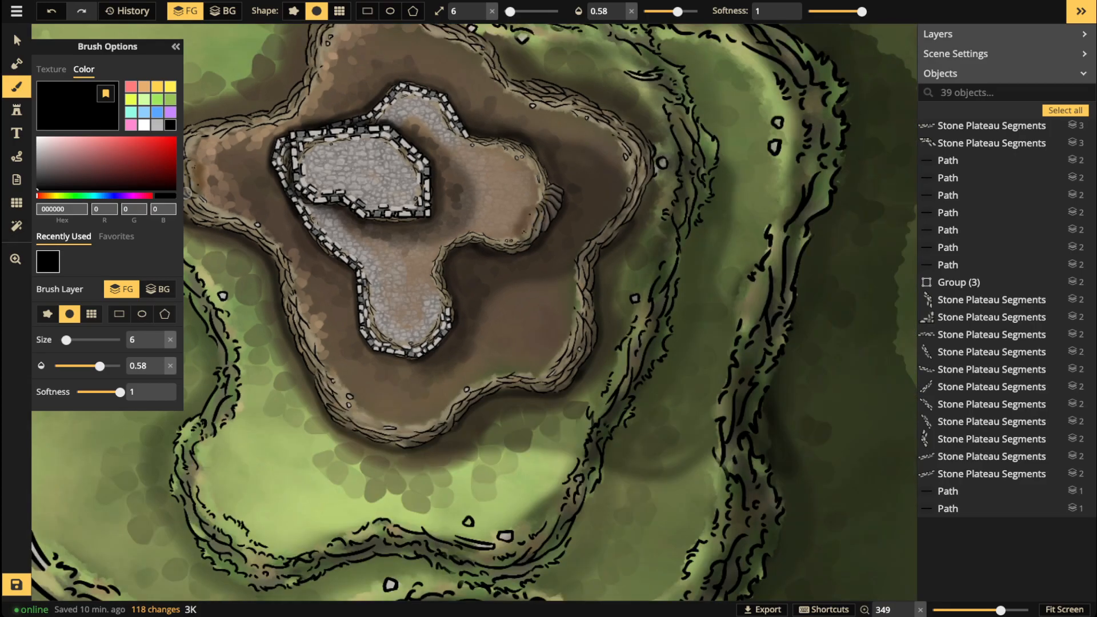
drag(283, 215, 445, 243)
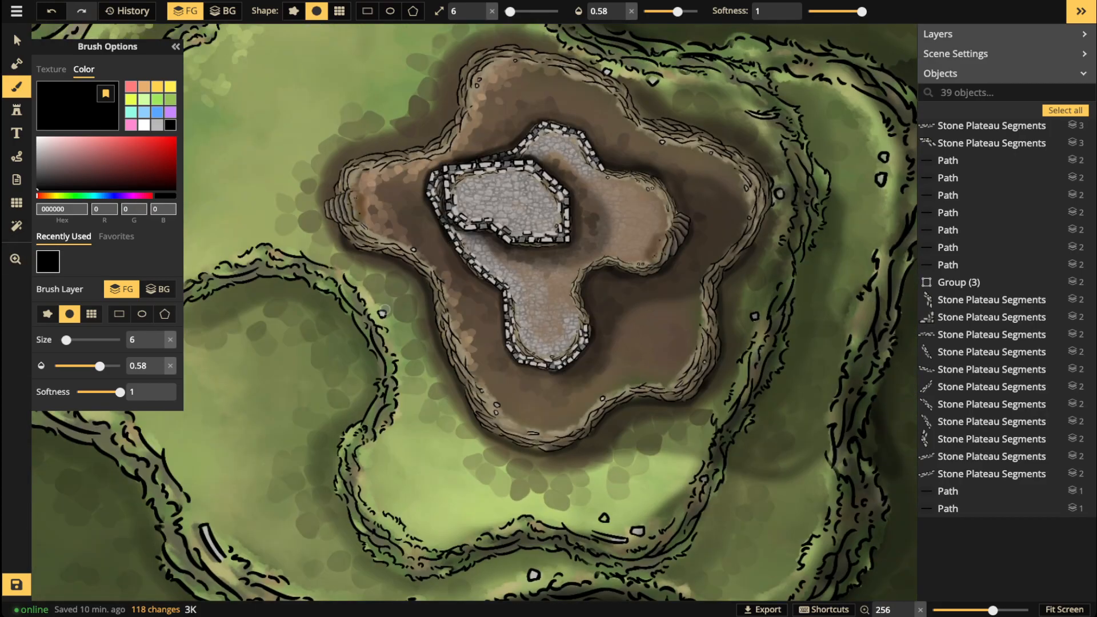
Step: Set the brush size to 12 and paint soft black shadows around the east and south outer edges of the grassy plateau
scroll(551, 404, down, 3)
scroll(552, 404, down, 3)
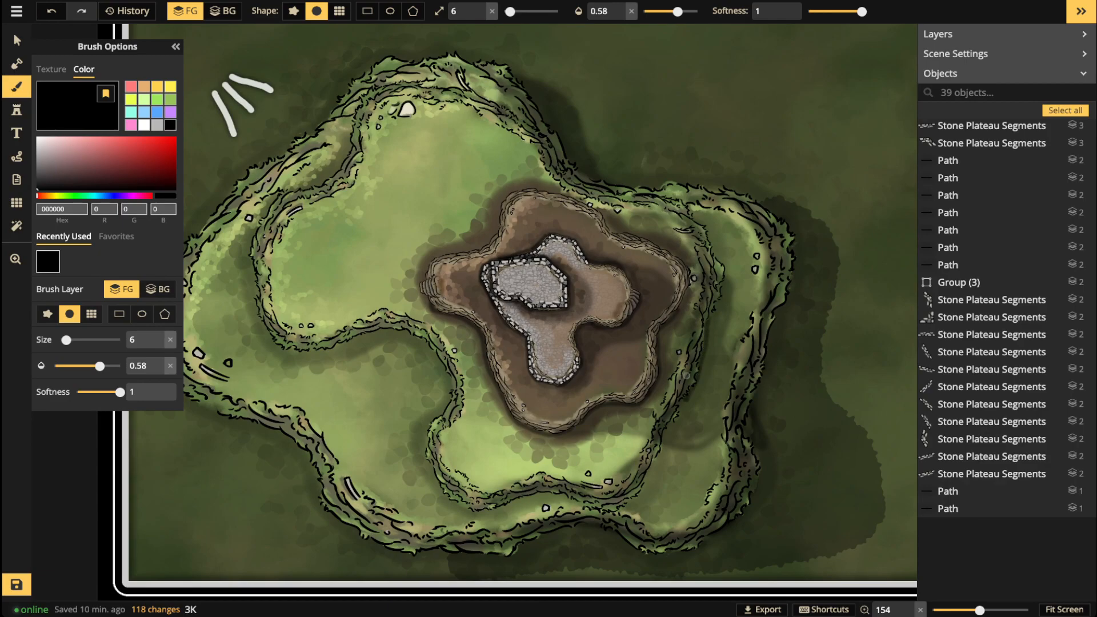
click(515, 11)
mouse_move(719, 295)
mouse_down()
mouse_move(646, 483)
mouse_move(616, 503)
mouse_move(571, 495)
mouse_move(469, 506)
mouse_move(440, 486)
mouse_move(428, 454)
mouse_move(452, 381)
mouse_move(434, 353)
mouse_move(392, 332)
mouse_move(290, 350)
mouse_move(257, 304)
mouse_move(248, 236)
mouse_move(258, 212)
mouse_move(342, 161)
mouse_move(374, 84)
mouse_up()
mouse_move(761, 206)
mouse_down()
mouse_move(796, 235)
mouse_move(794, 265)
mouse_move(754, 431)
mouse_move(758, 491)
mouse_move(736, 524)
mouse_move(688, 553)
mouse_move(630, 552)
mouse_move(601, 533)
mouse_move(552, 535)
mouse_move(511, 556)
mouse_move(374, 552)
mouse_move(331, 525)
mouse_move(296, 440)
mouse_move(190, 400)
mouse_up()
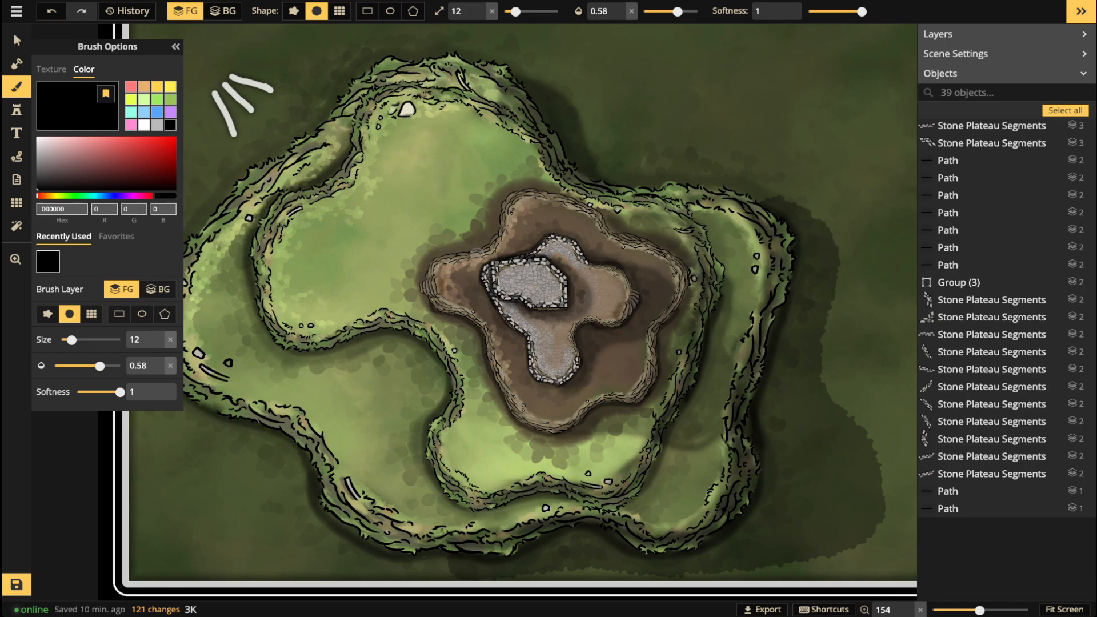
Step: Paint soft black shadows along the grassy plateau's western, northern and northeastern outer edges
key(space)
mouse_move(398, 328)
mouse_down()
mouse_move(496, 376)
mouse_move(578, 395)
mouse_up()
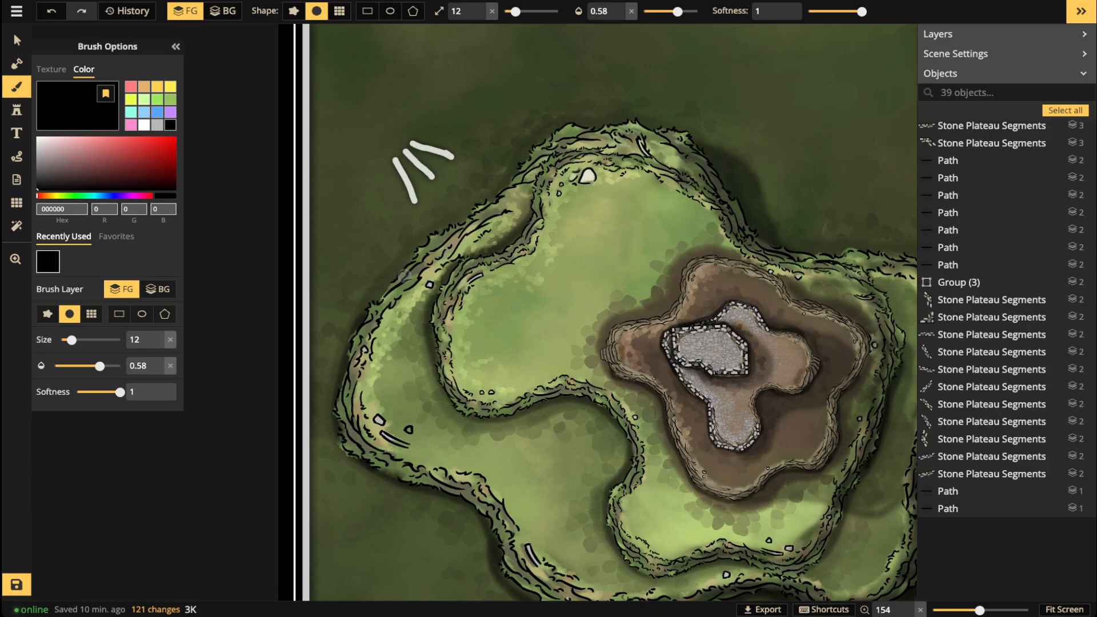
mouse_move(365, 310)
mouse_down()
mouse_move(410, 274)
mouse_move(381, 293)
mouse_up()
mouse_move(406, 258)
mouse_down()
mouse_move(499, 191)
mouse_move(535, 146)
mouse_move(581, 123)
mouse_move(656, 123)
mouse_move(716, 149)
mouse_up()
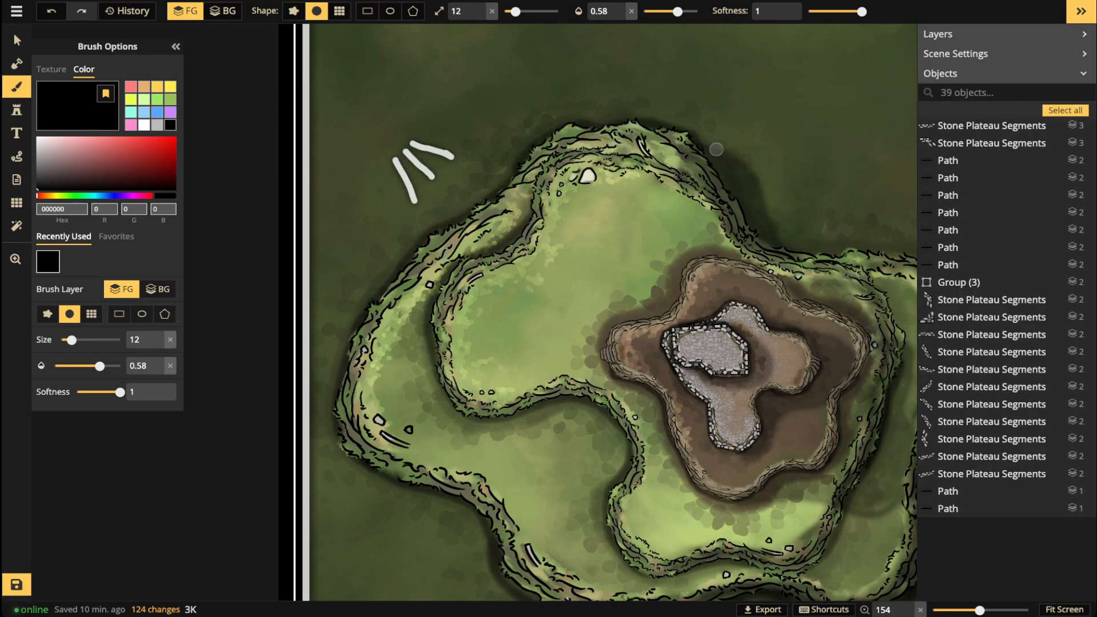
scroll(662, 163, down, 2)
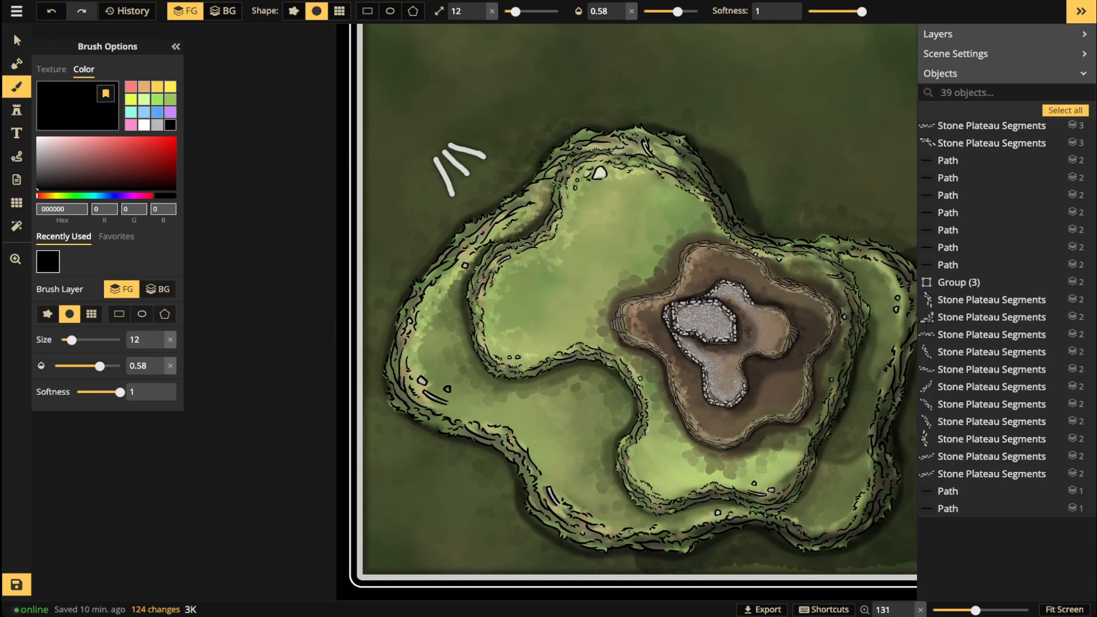
mouse_move(703, 146)
mouse_down()
mouse_move(743, 218)
mouse_move(762, 233)
mouse_move(894, 247)
mouse_move(885, 276)
mouse_up()
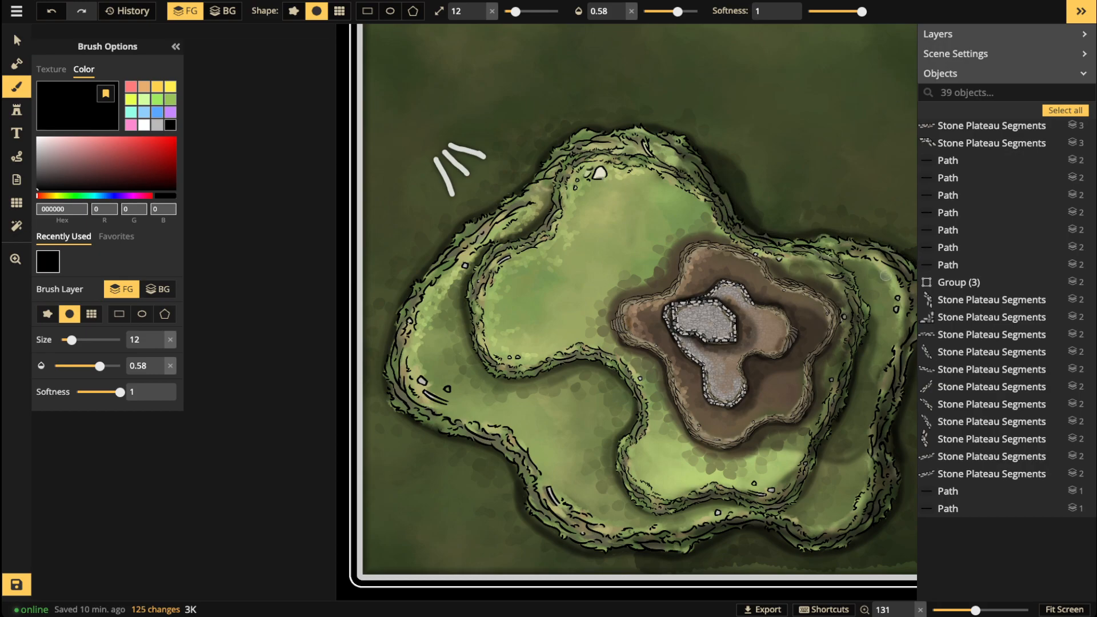
Step: Save the map
scroll(879, 446, down, 3)
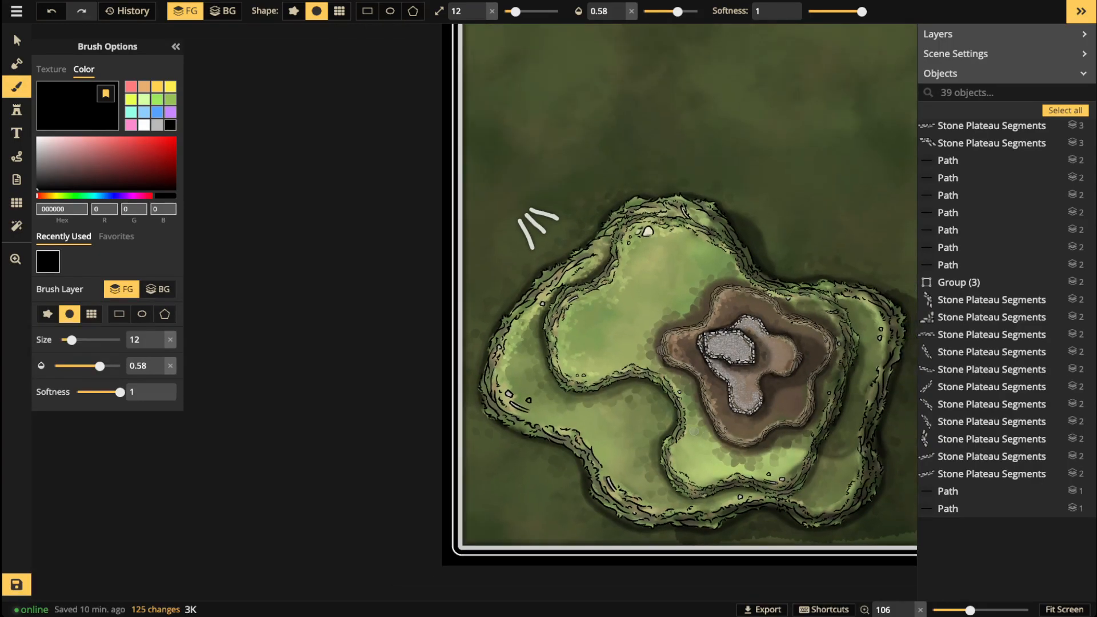
drag(808, 379, 623, 338)
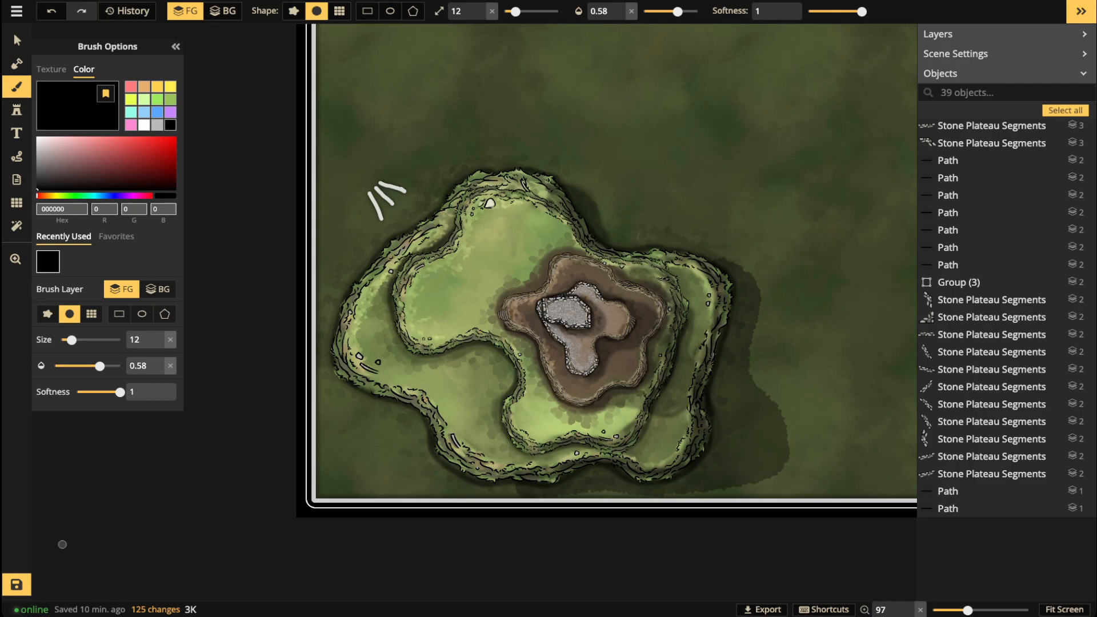
key(super+s)
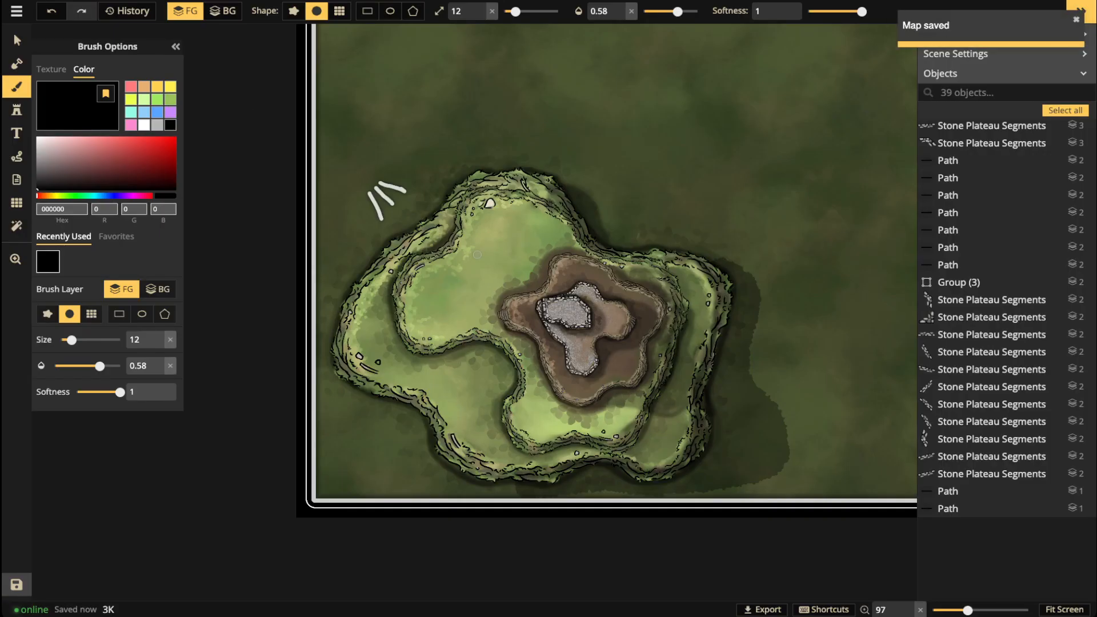
Step: Select the Natural Stairs 2 stamp on the east side of the brown hill's inner plateau
key(v)
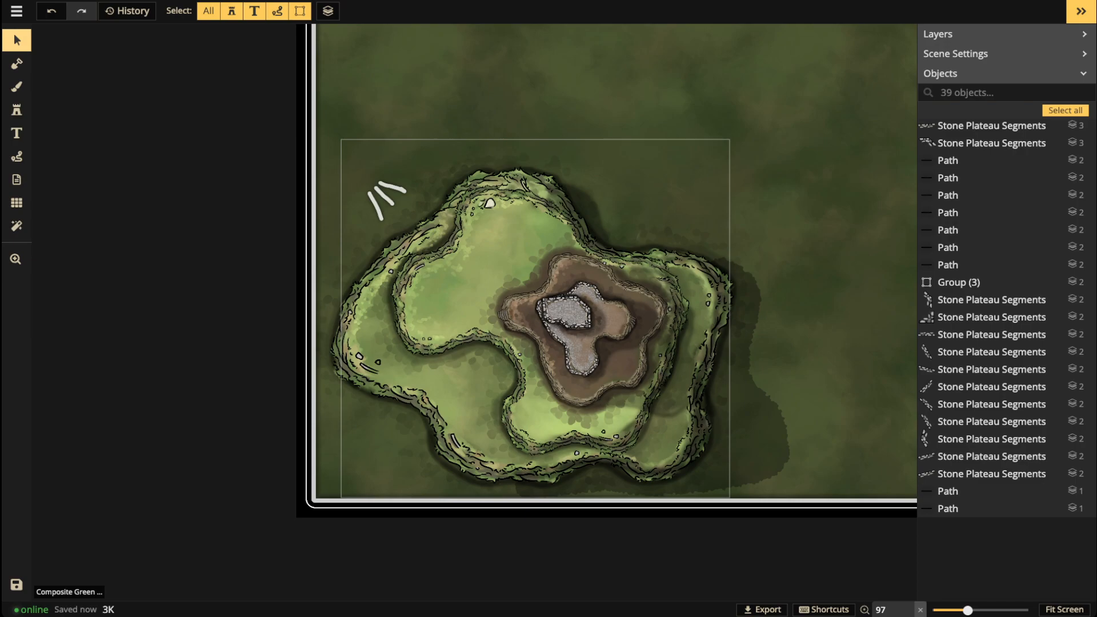
scroll(520, 304, up, 2)
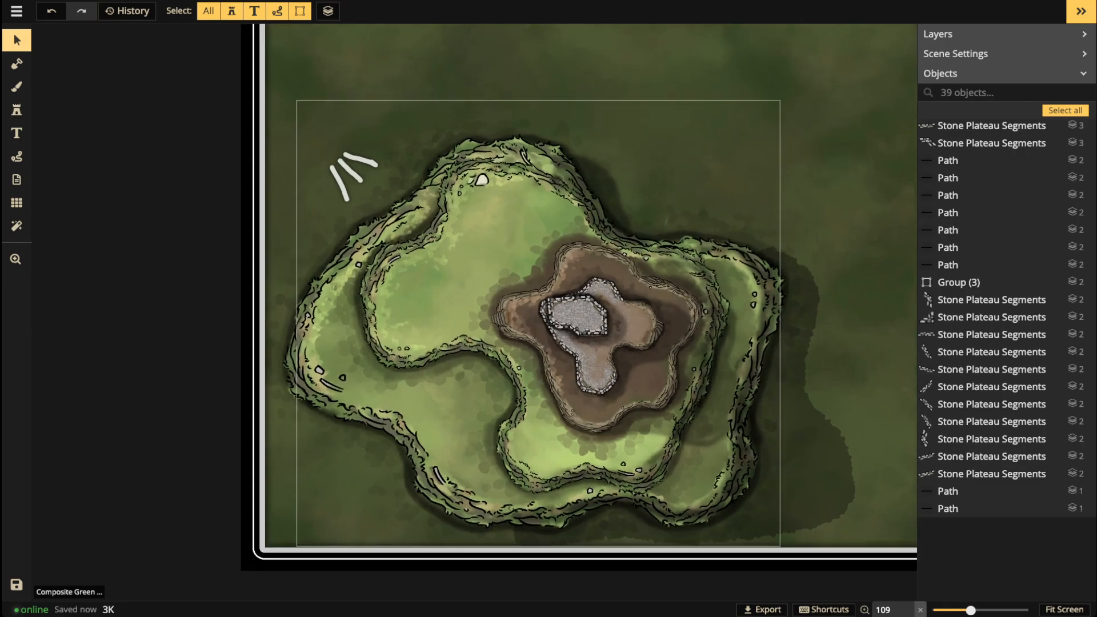
key(space)
drag(519, 304, 479, 274)
scroll(480, 274, down, 2)
scroll(479, 275, up, 3)
scroll(490, 275, up, 5)
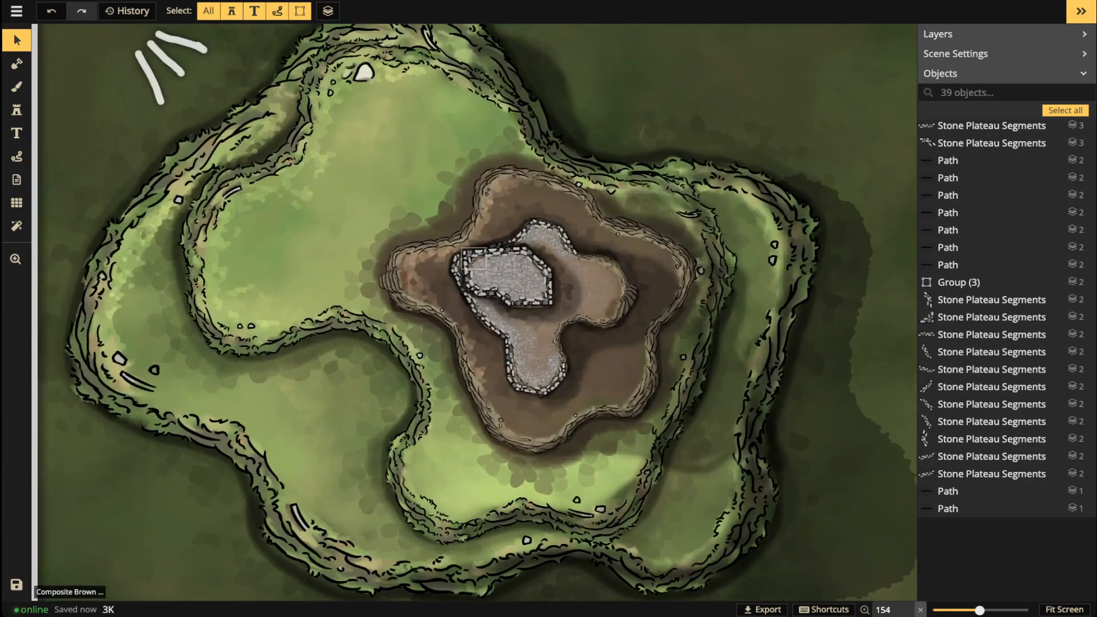
scroll(640, 316, up, 3)
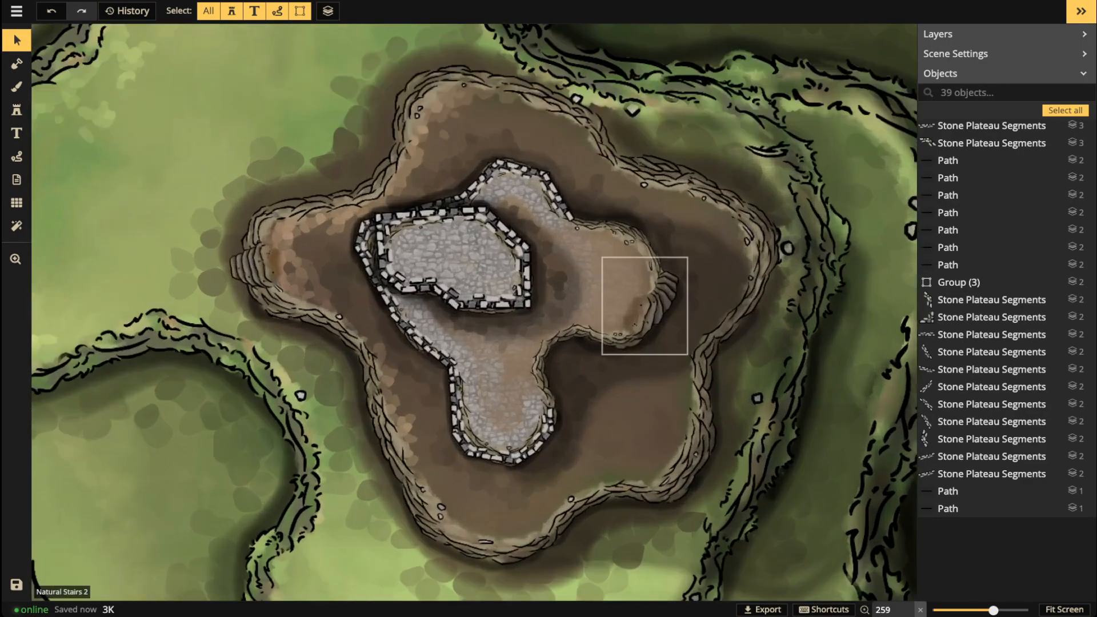
click(642, 313)
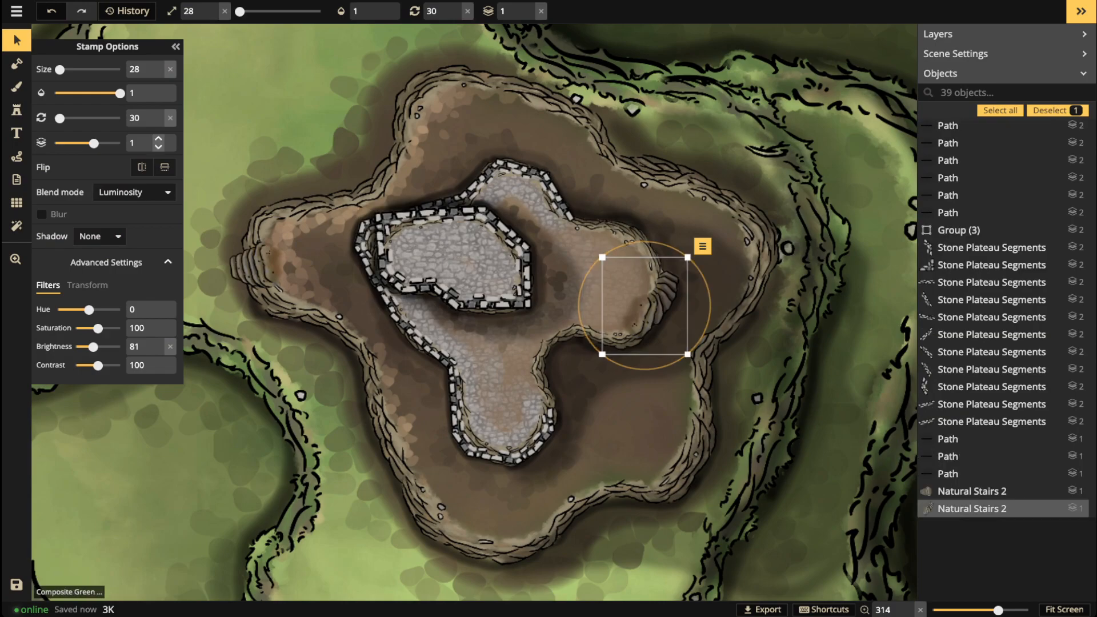
Step: Search the stamp catalog for "stair"
click(16, 110)
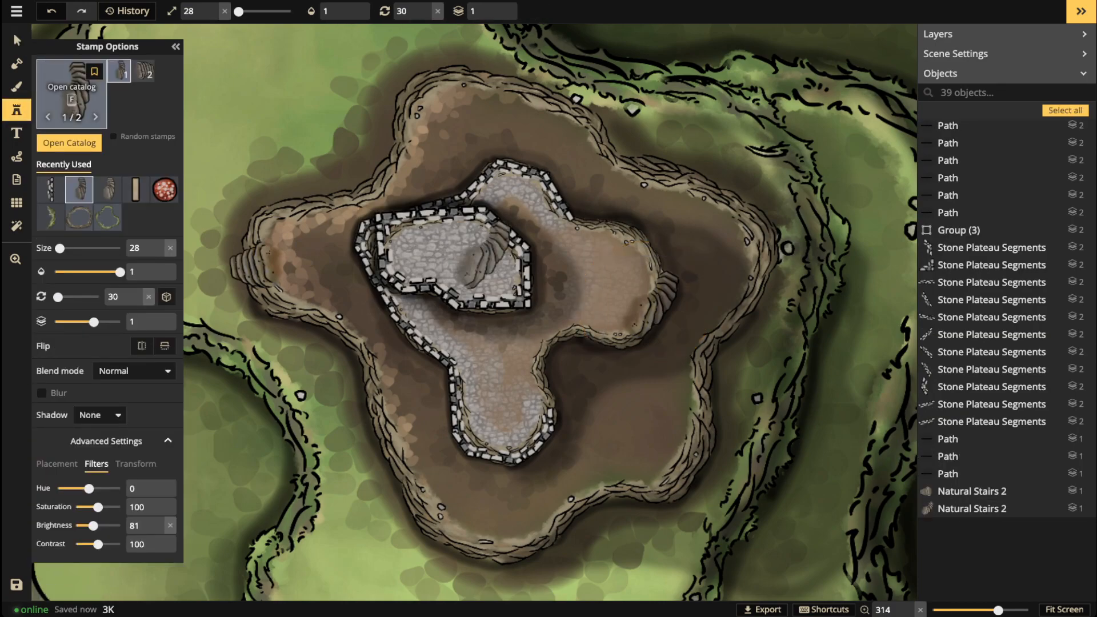
click(71, 90)
text(stair)
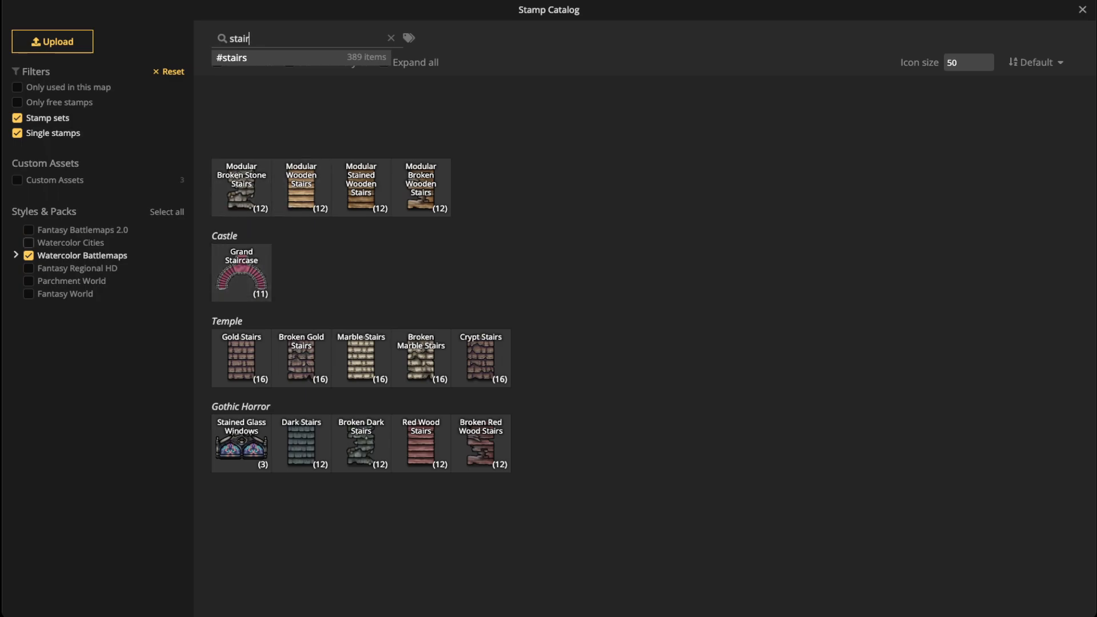
key(Escape)
click(16, 40)
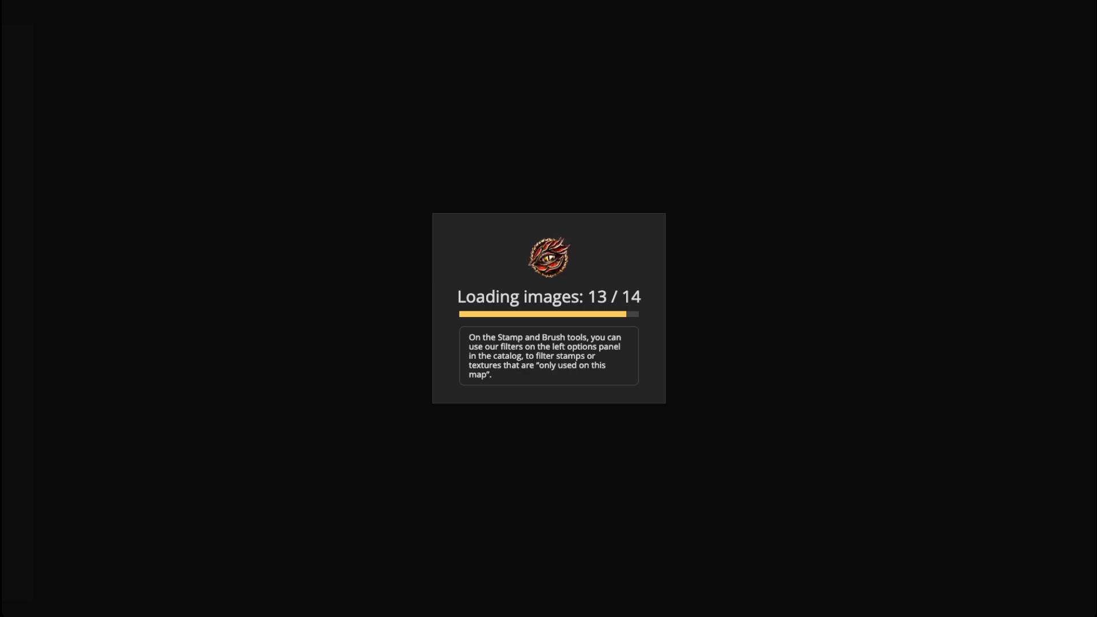
Step: Exclude custom assets from the stamp catalog and choose the third variant of the Stone Stairs stamp set in Walls & Stairs
scroll(443, 397, up, 3)
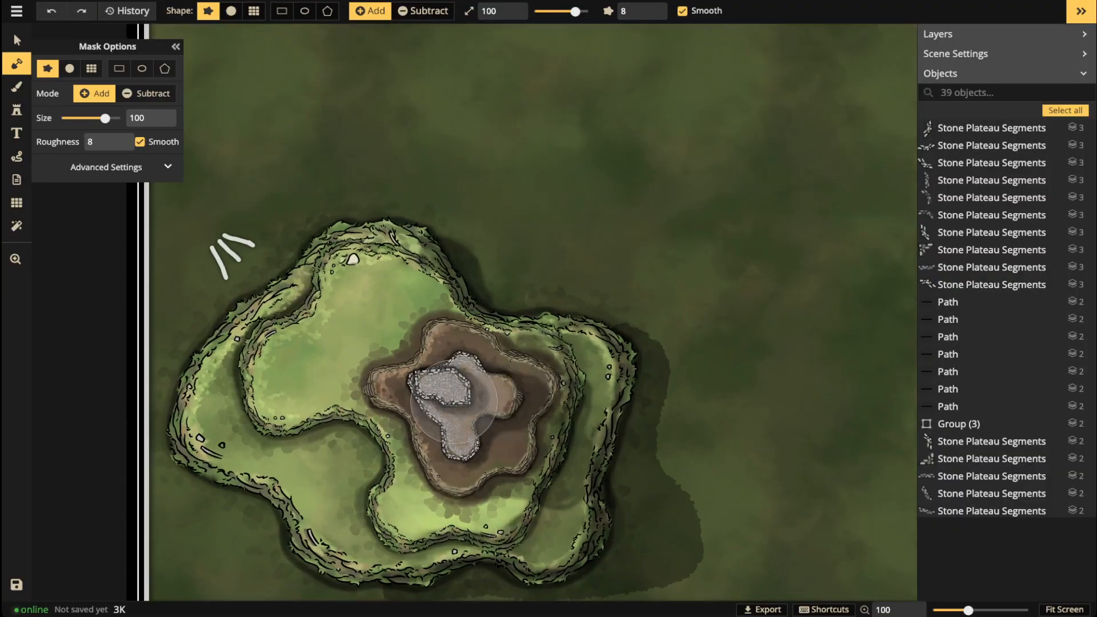
scroll(443, 400, up, 4)
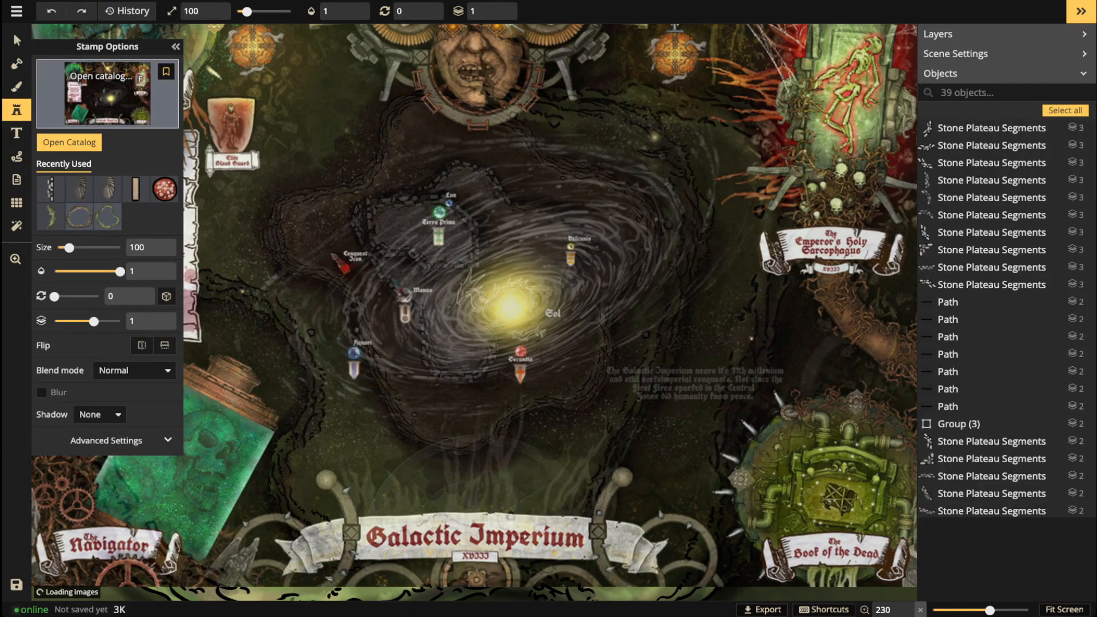
key(f)
click(17, 87)
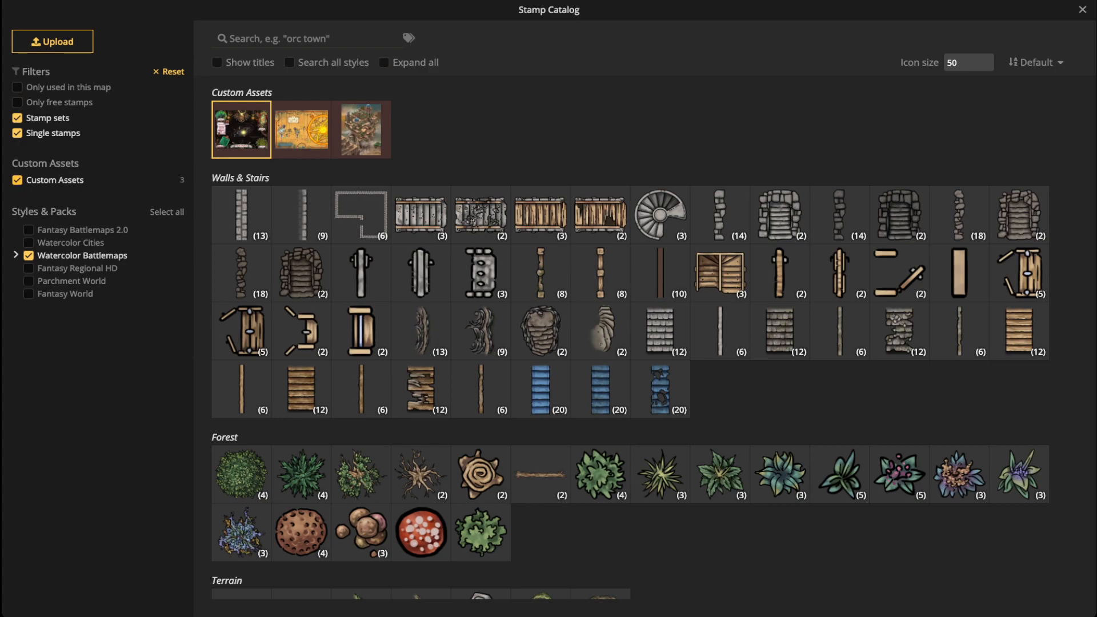
click(421, 273)
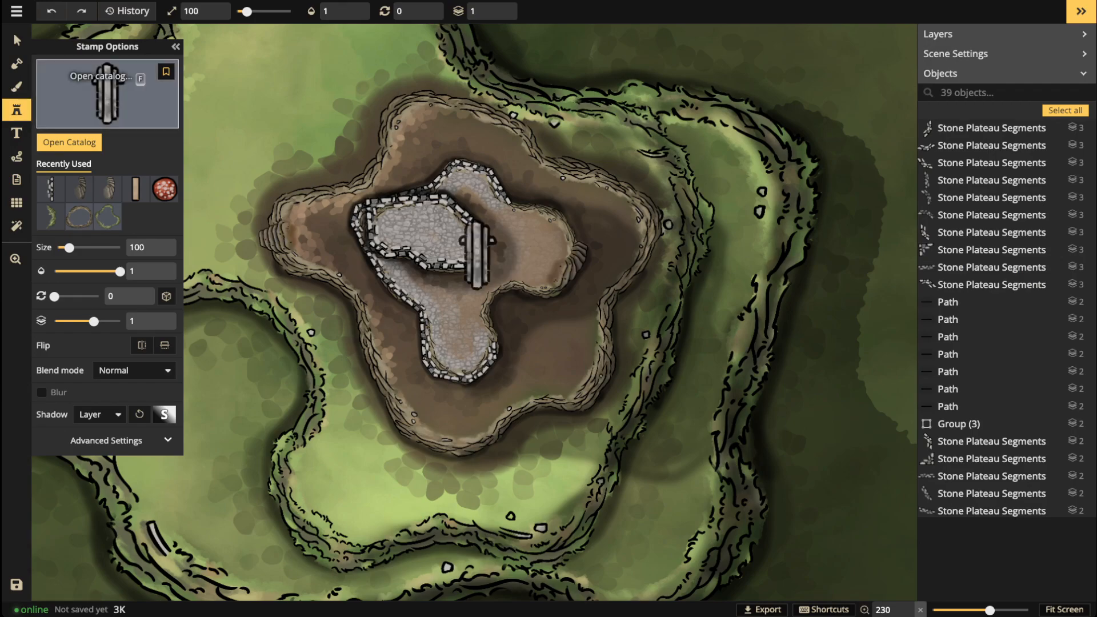
click(108, 94)
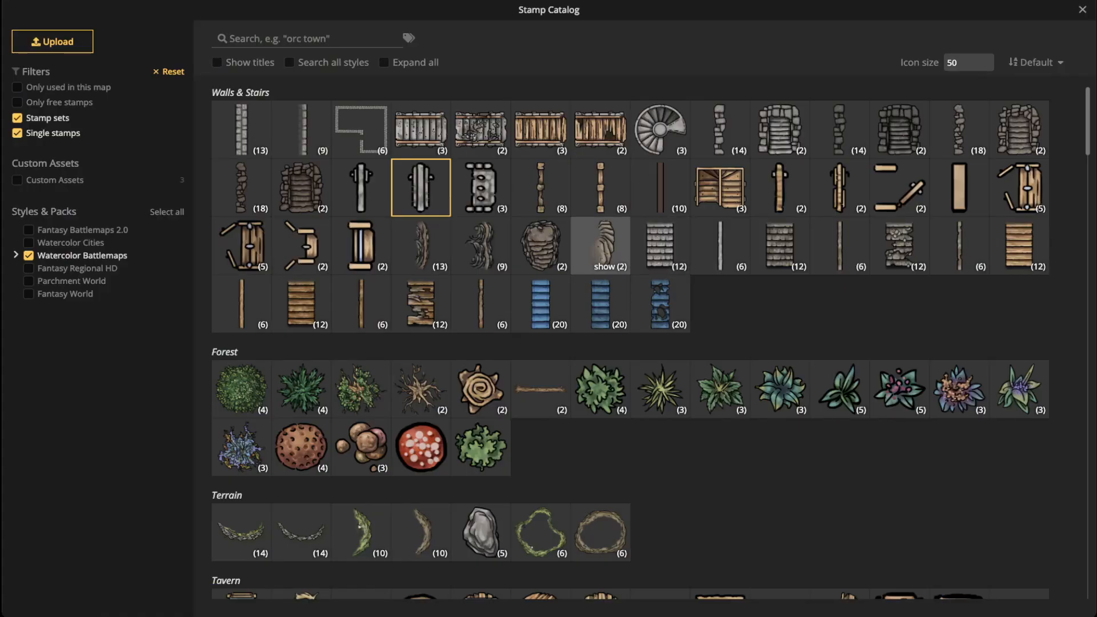
click(541, 129)
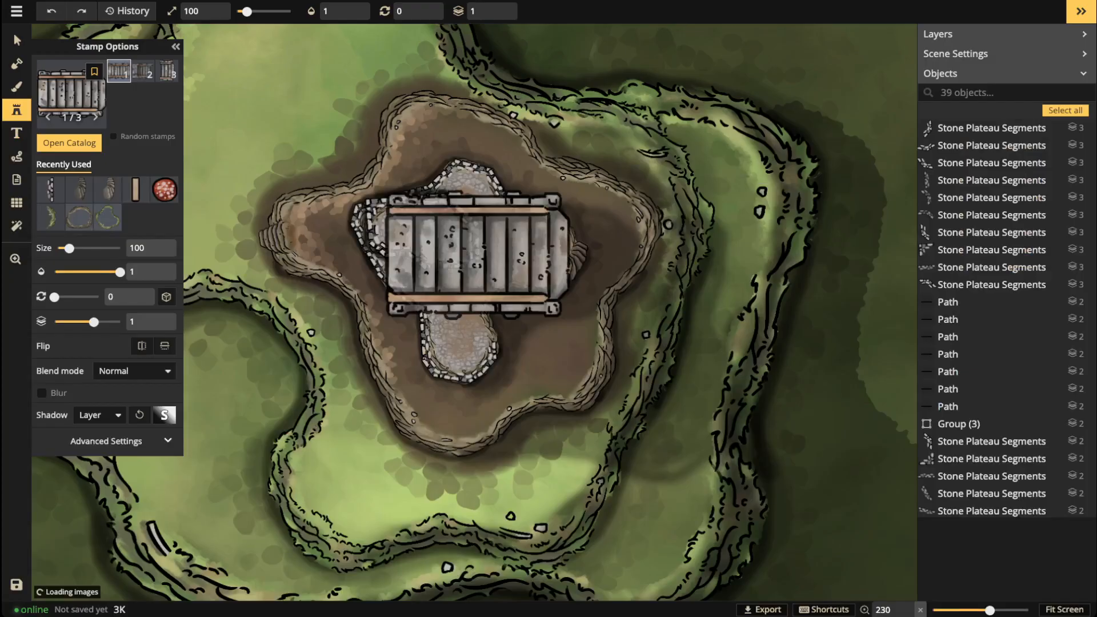
click(167, 70)
Step: Place the stone stairs at size 20, rotated 90 degrees, on the south wall of the topmost stone platform
scroll(552, 265, up, 2)
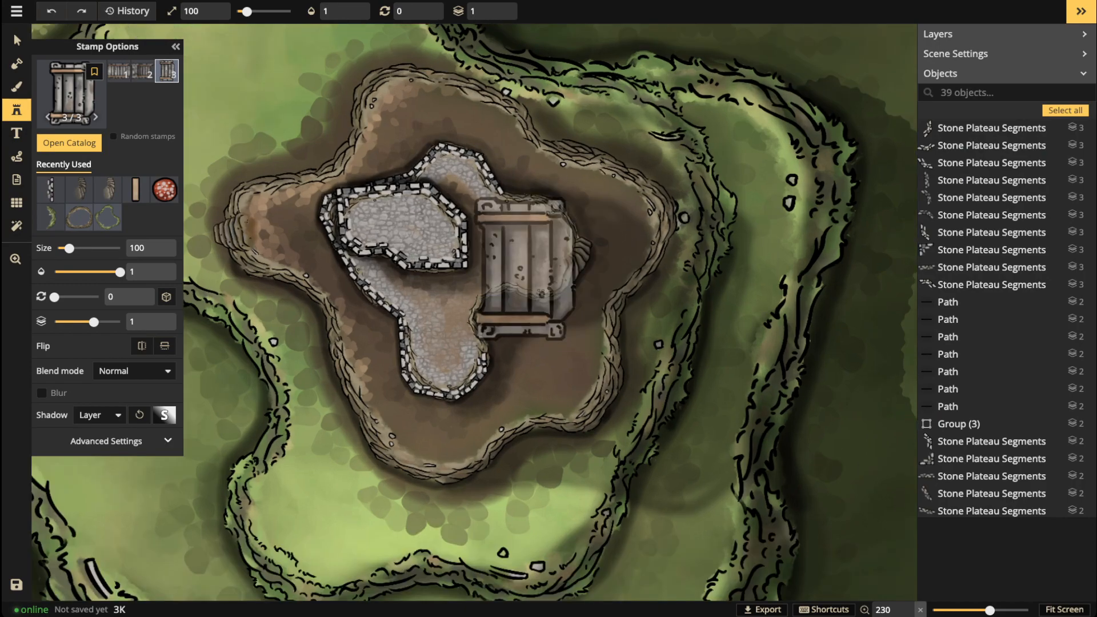
scroll(514, 259, up, 5)
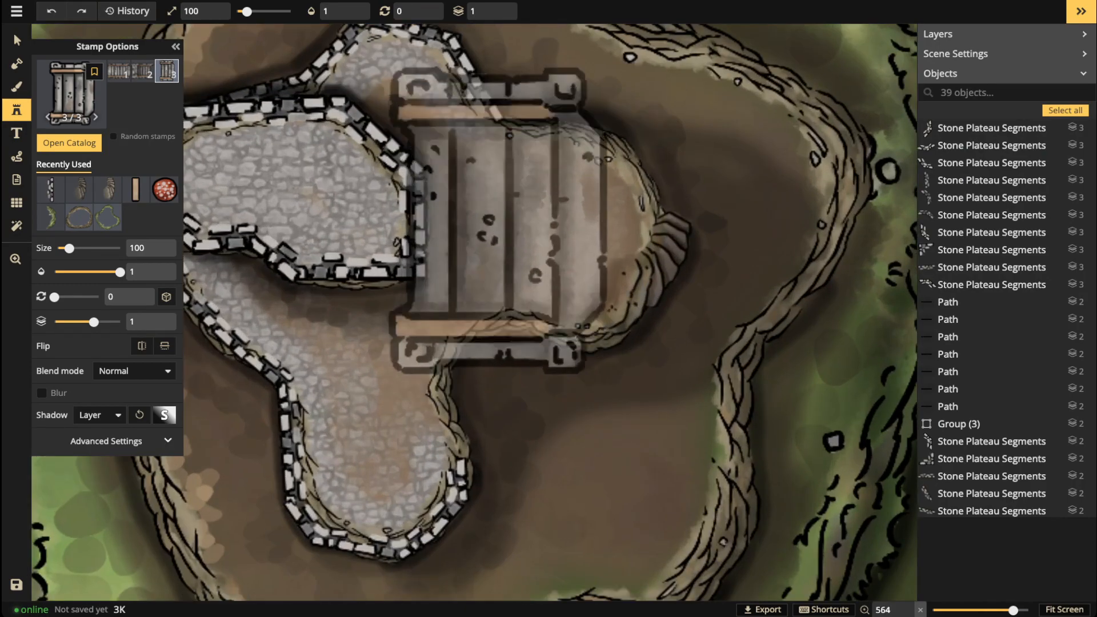
scroll(501, 216, down, 7)
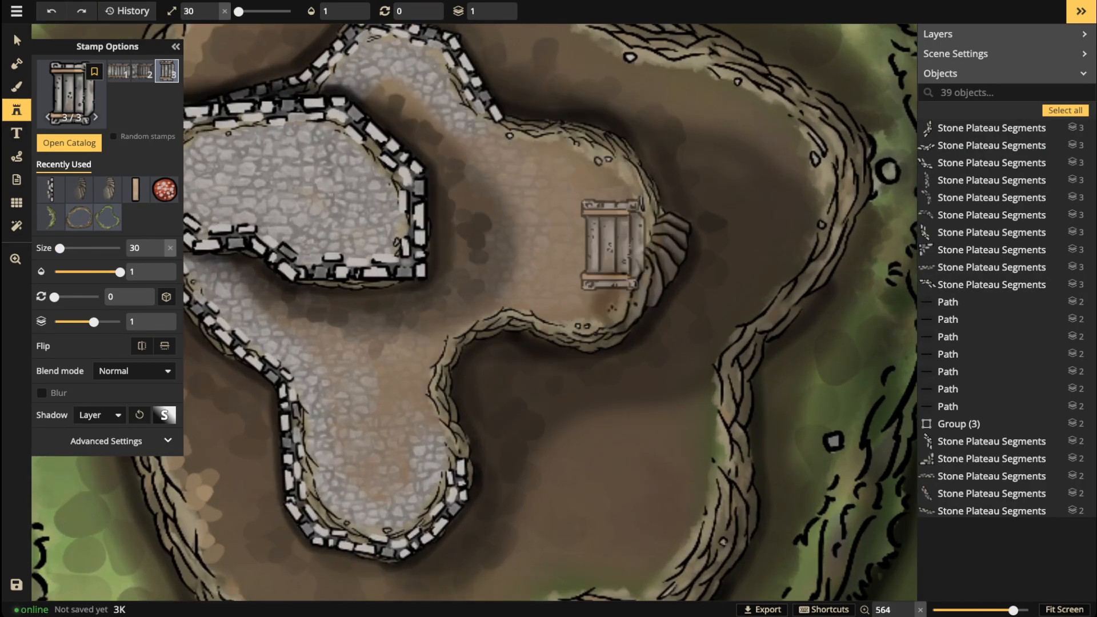
scroll(624, 247, down, 1)
scroll(663, 244, down, 4)
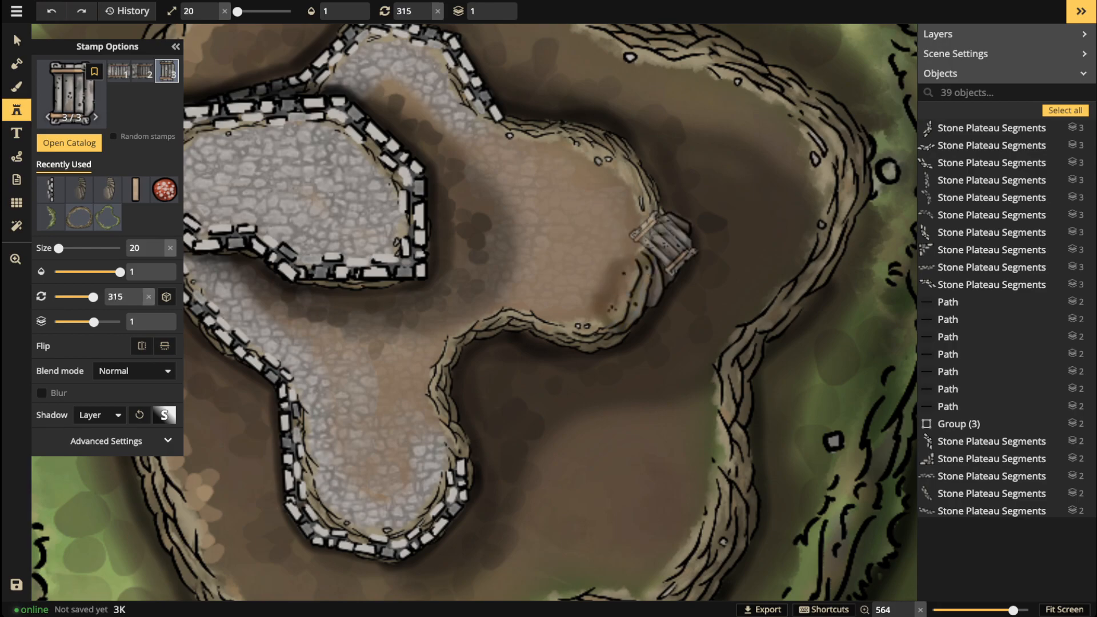
scroll(665, 240, up, 3)
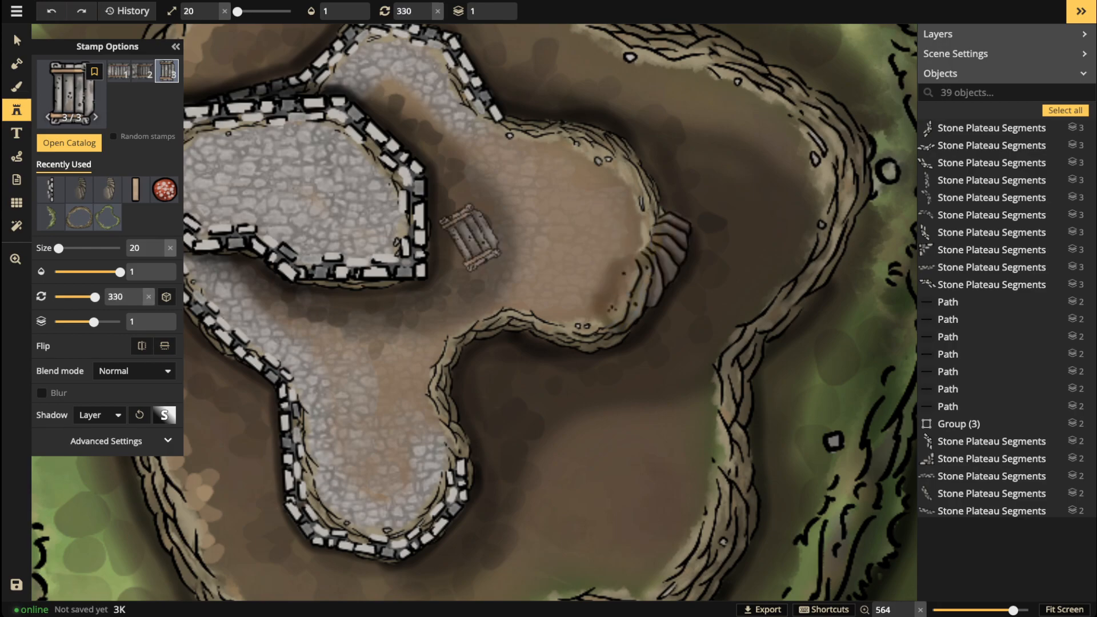
scroll(442, 229, up, 4)
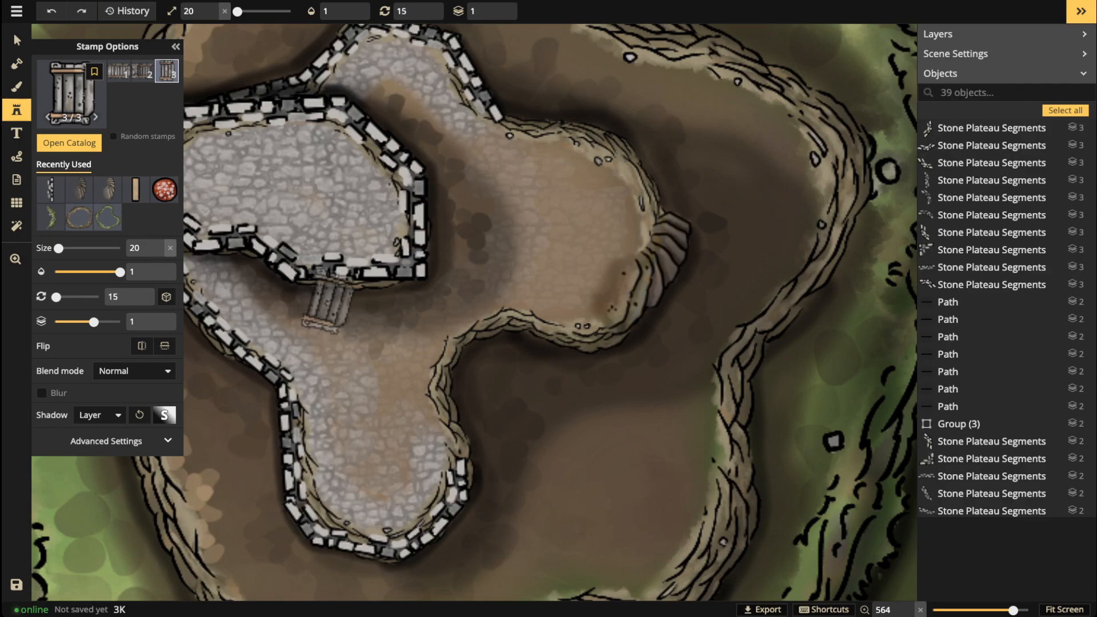
scroll(338, 288, up, 3)
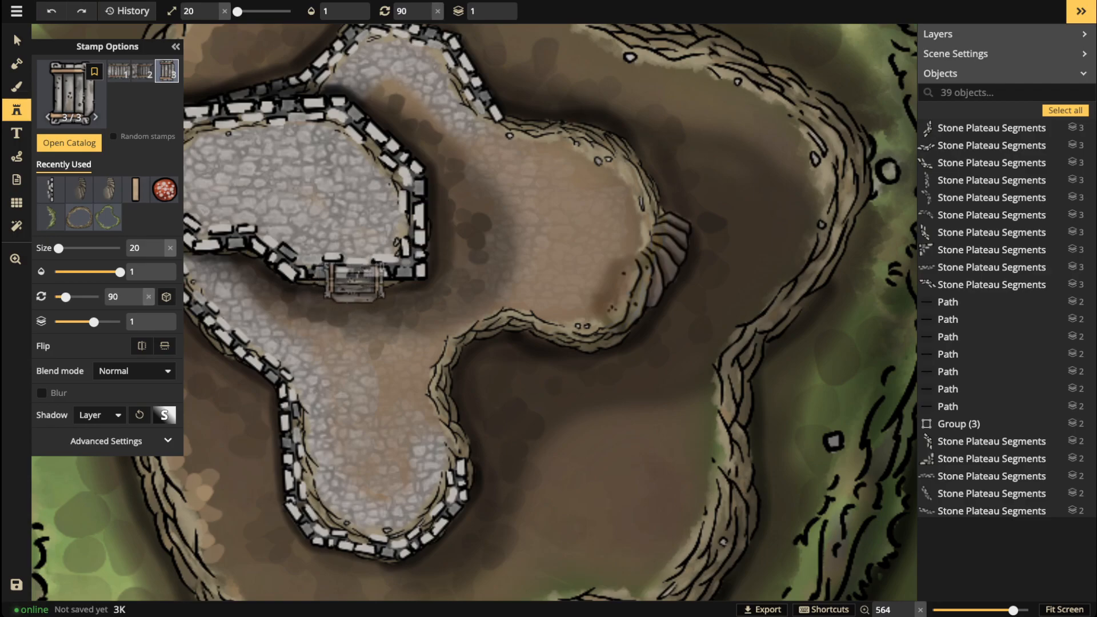
click(353, 282)
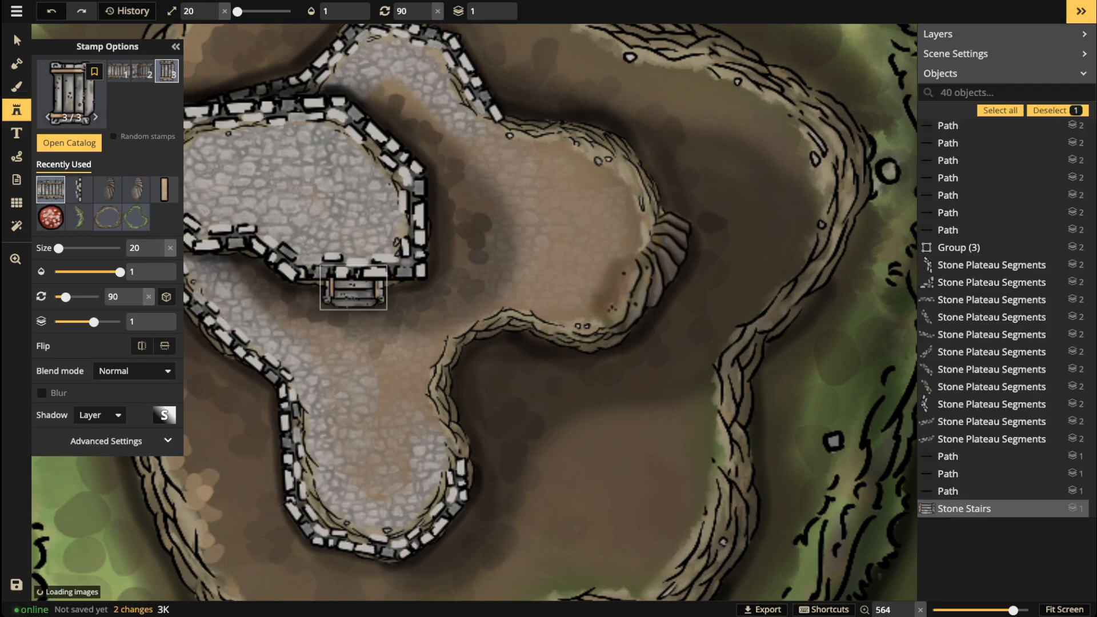
Step: Move the placed stone stairs to layer 2 and set their shadow to None
click(499, 7)
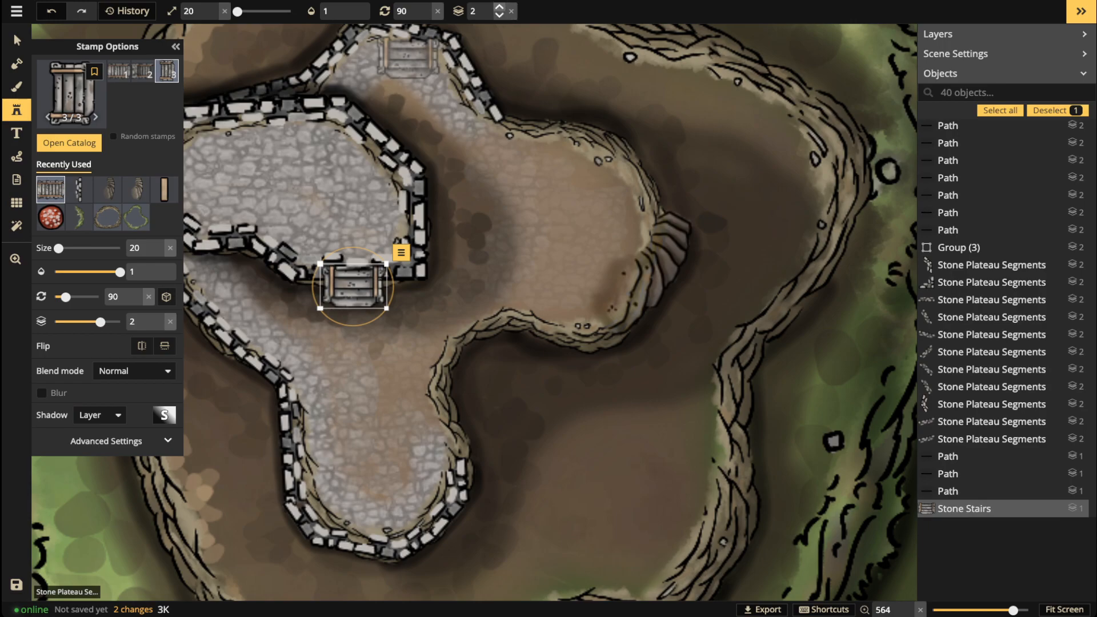
click(17, 40)
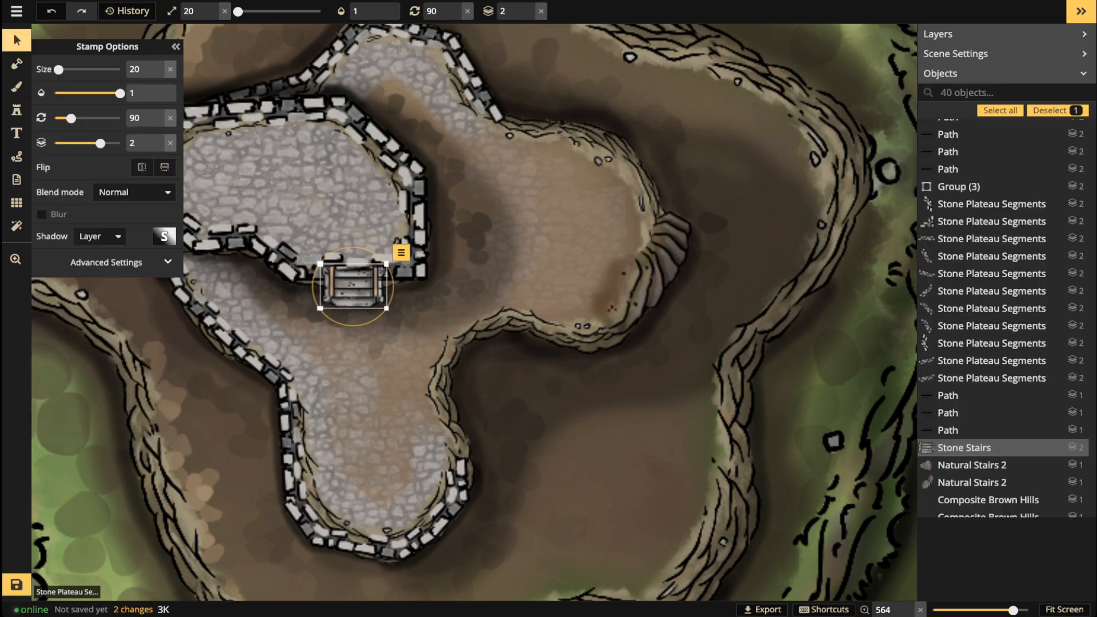
click(100, 236)
click(85, 253)
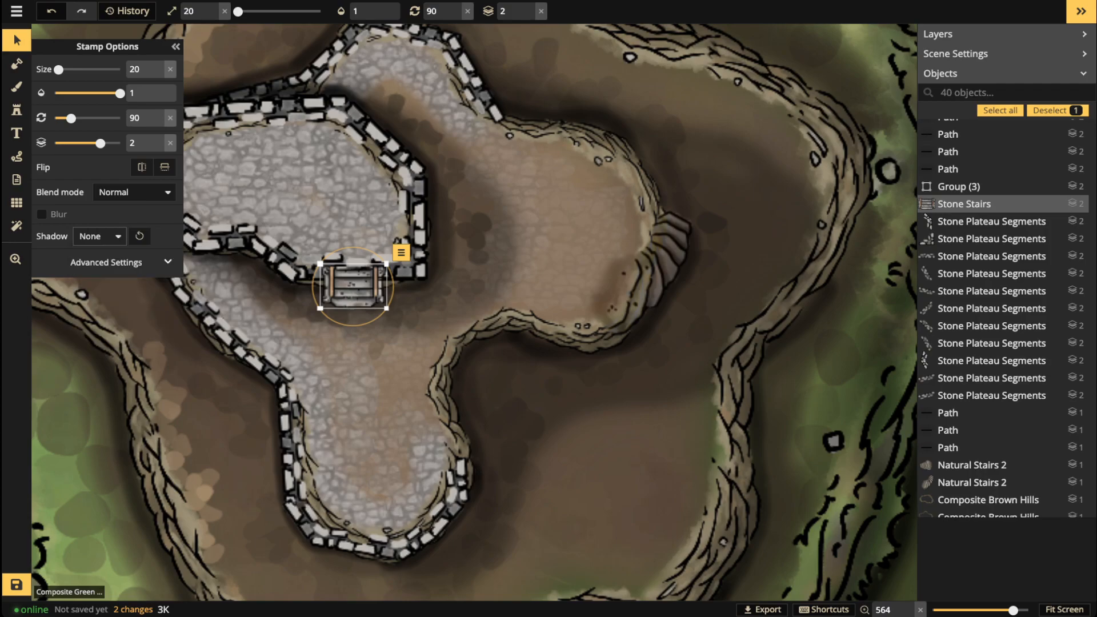
Step: Lower the stone stairs' brightness slightly and nudge them up and to the left against the platform wall
click(106, 262)
drag(98, 347, 93, 347)
drag(353, 286, 350, 283)
key(Escape)
scroll(206, 205, down, 3)
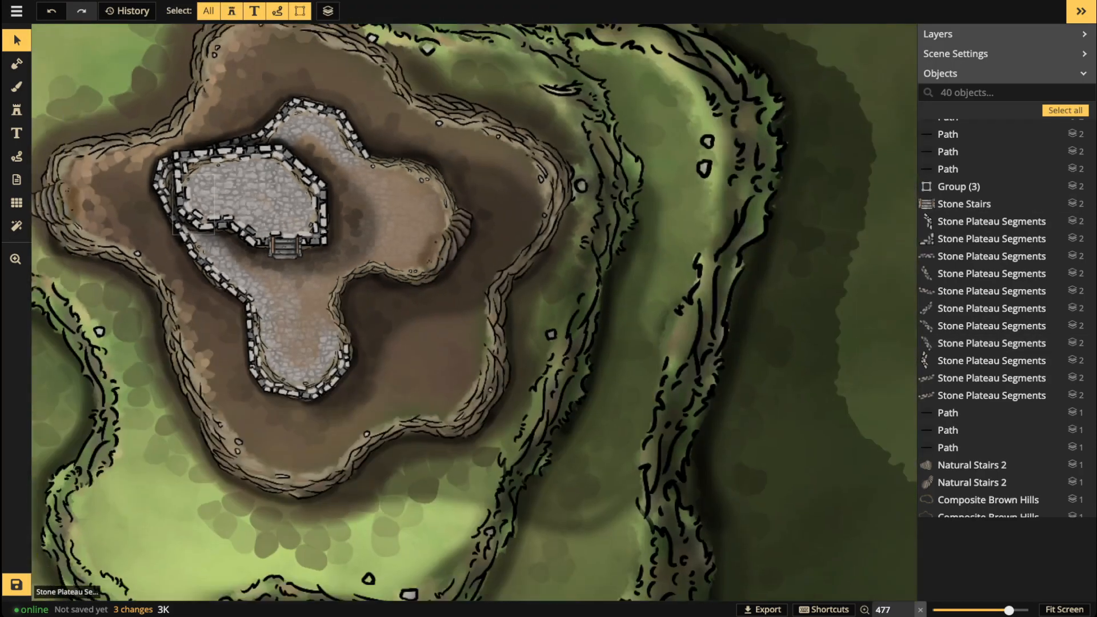
Step: Inspect the layered plateaus, cliff shading and stone stairs across the whole map and up close
drag(206, 205, 374, 207)
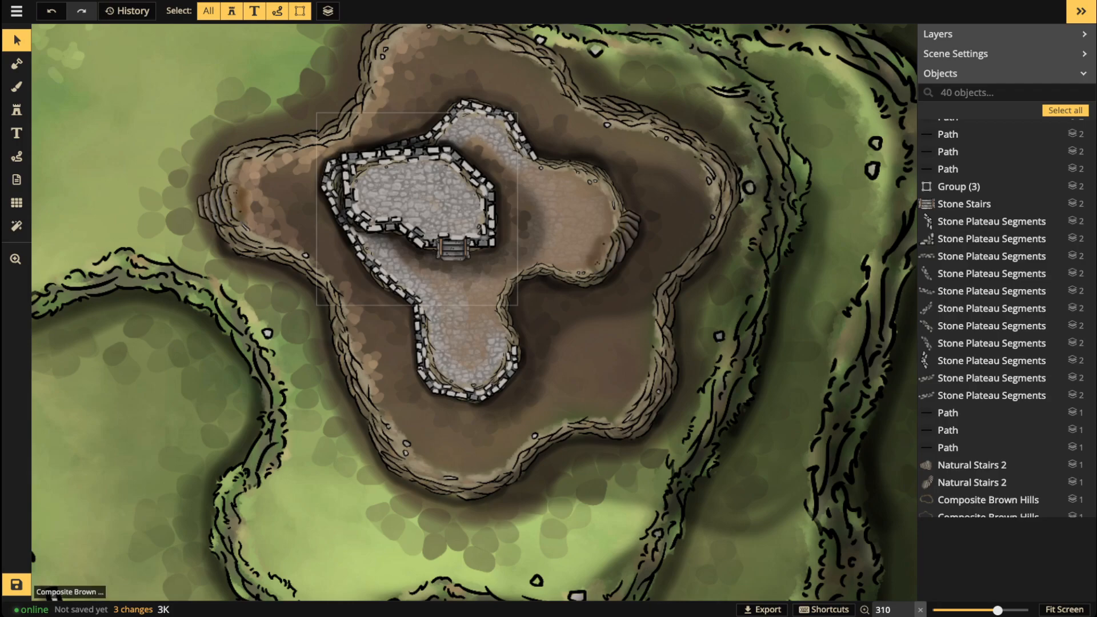
scroll(423, 274, down, 2)
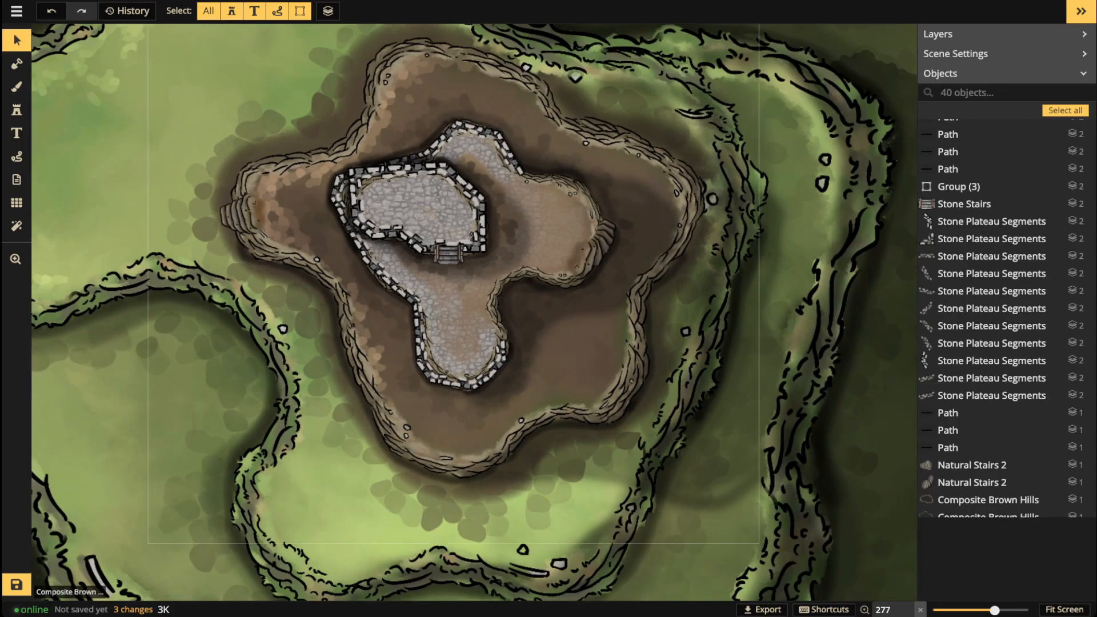
scroll(411, 282, down, 2)
scroll(676, 470, up, 5)
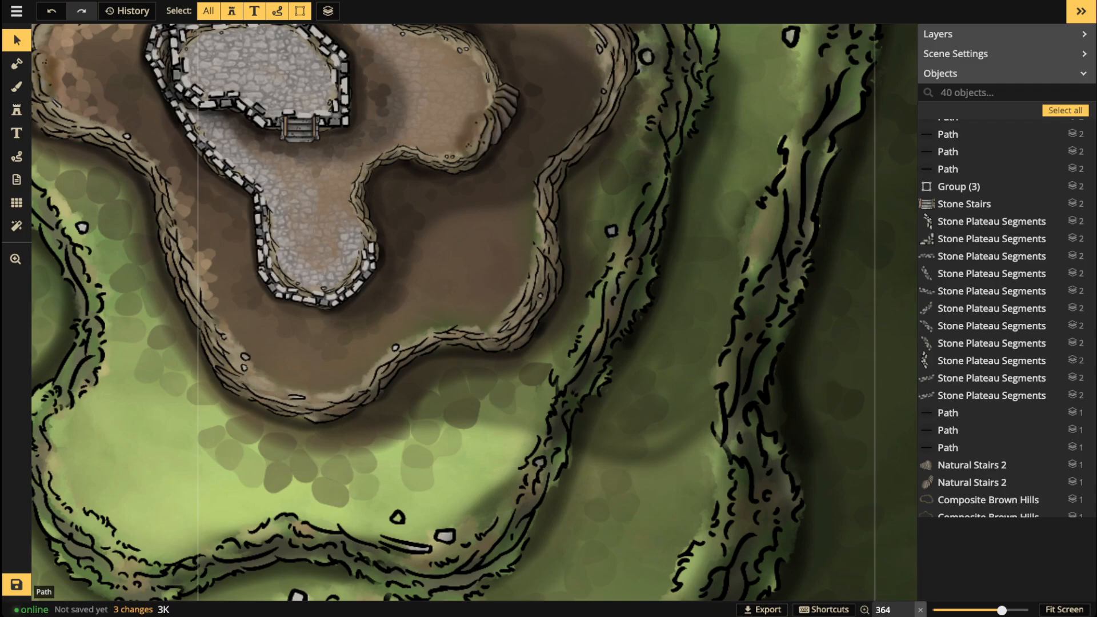
scroll(573, 279, down, 6)
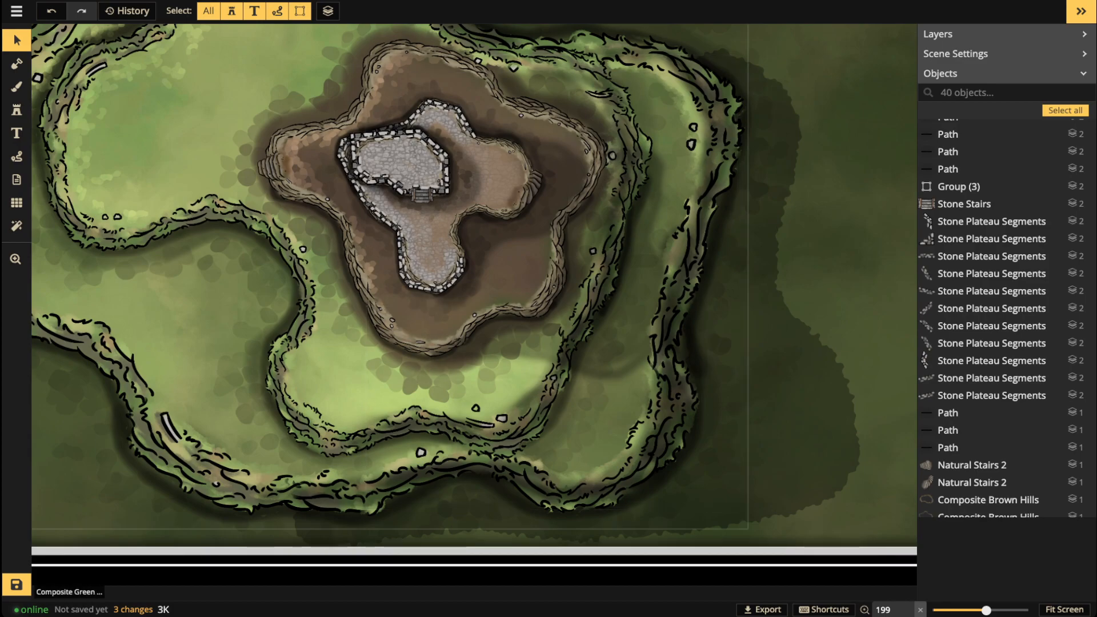
scroll(309, 286, down, 4)
key(space)
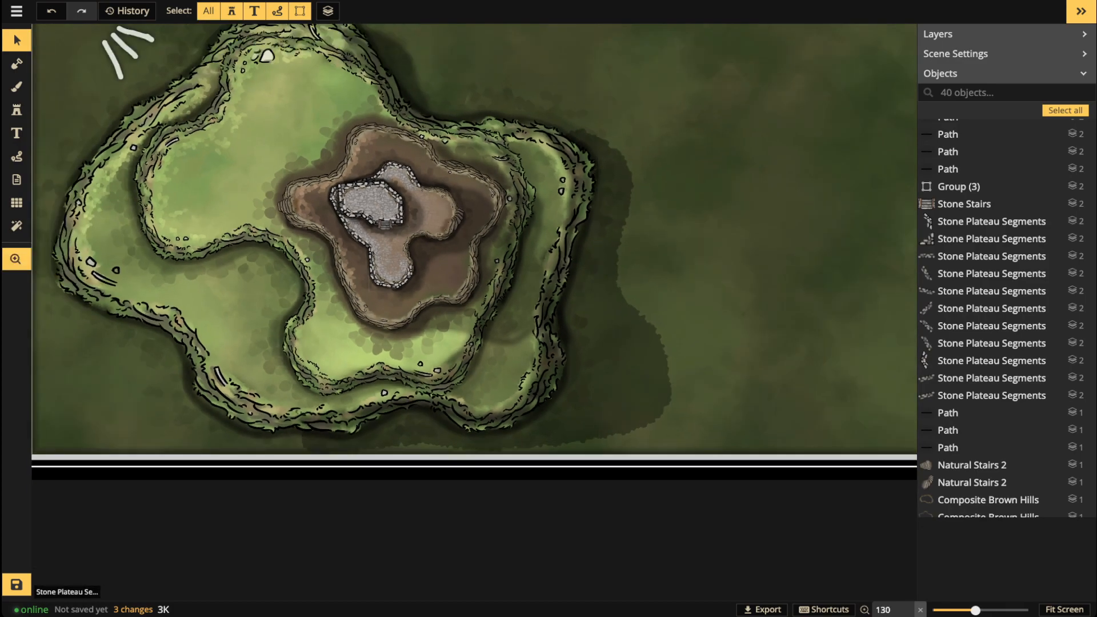
drag(375, 218, 427, 282)
scroll(365, 268, down, 2)
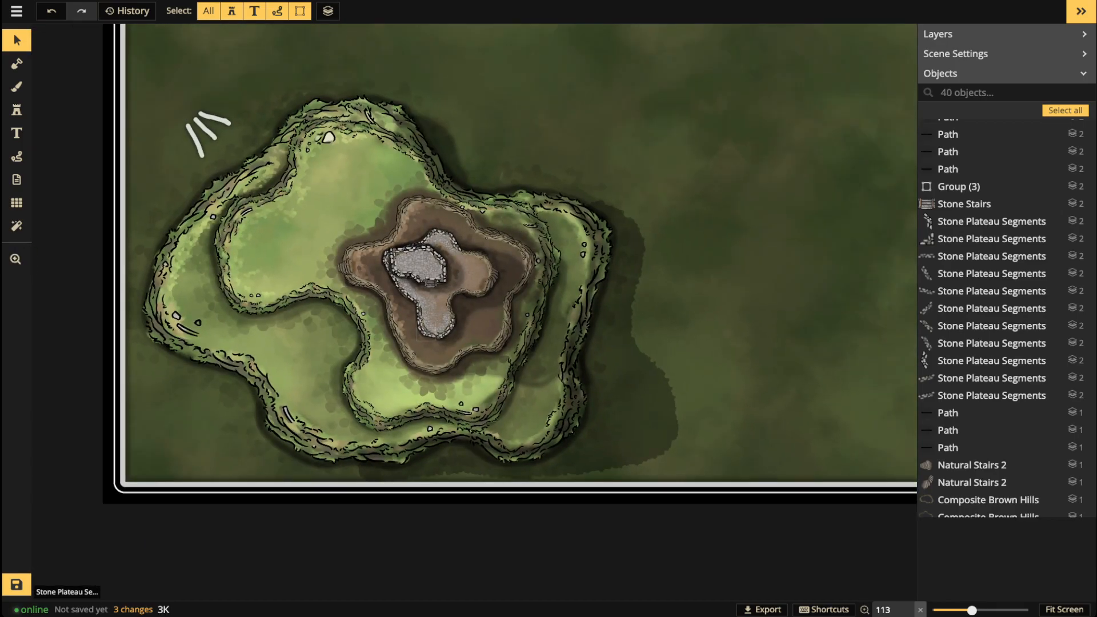
scroll(400, 283, up, 2)
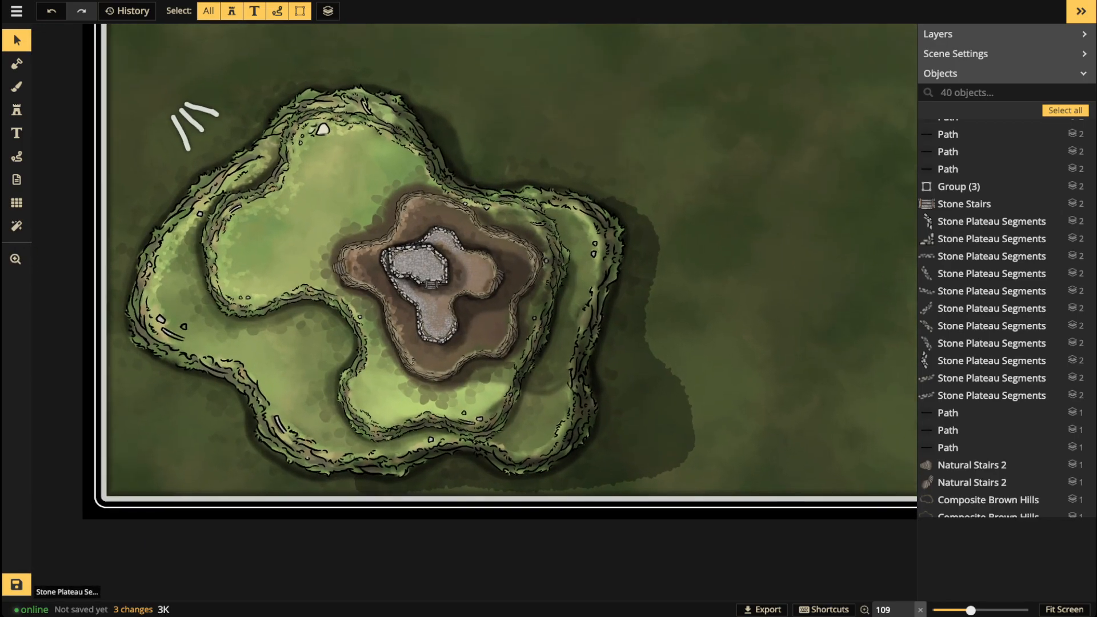
scroll(396, 263, up, 2)
key(space)
drag(396, 262, 399, 251)
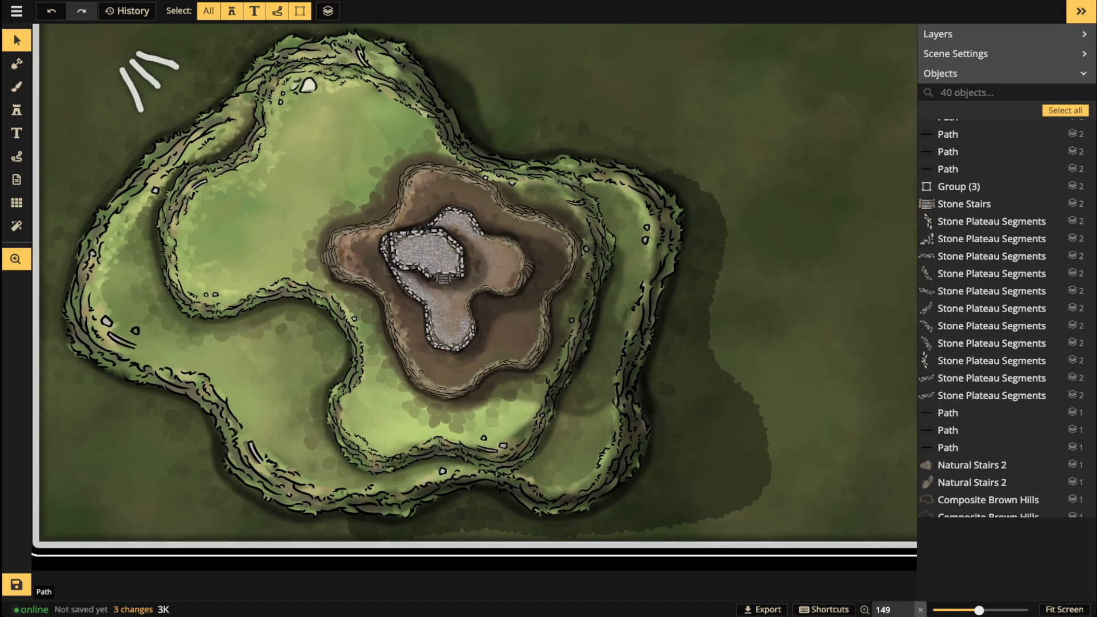
scroll(321, 159, up, 3)
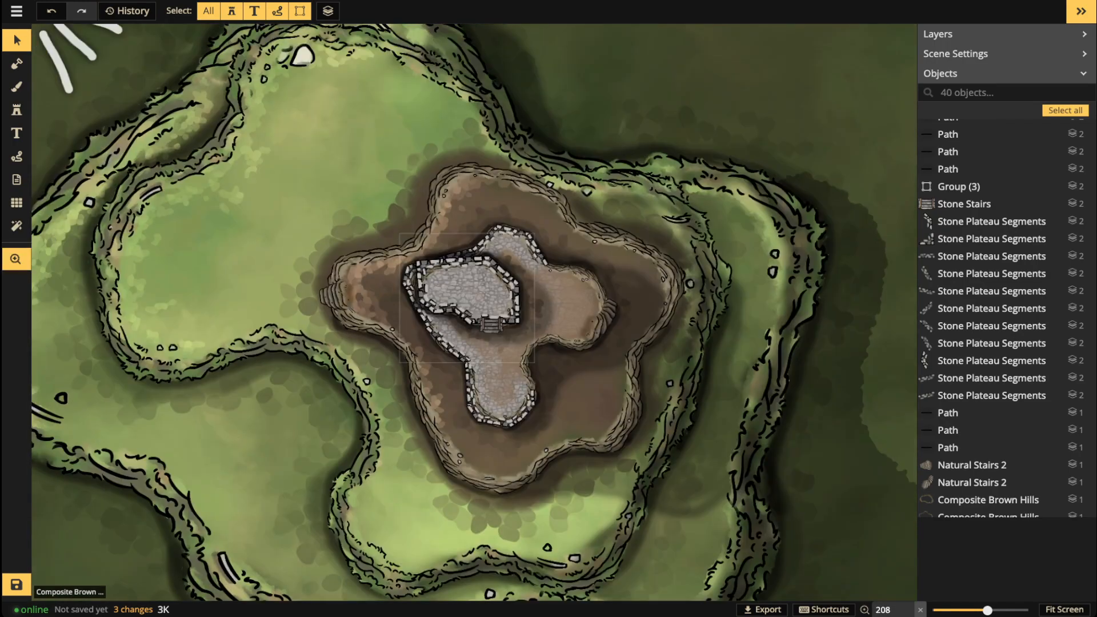
scroll(492, 219, up, 5)
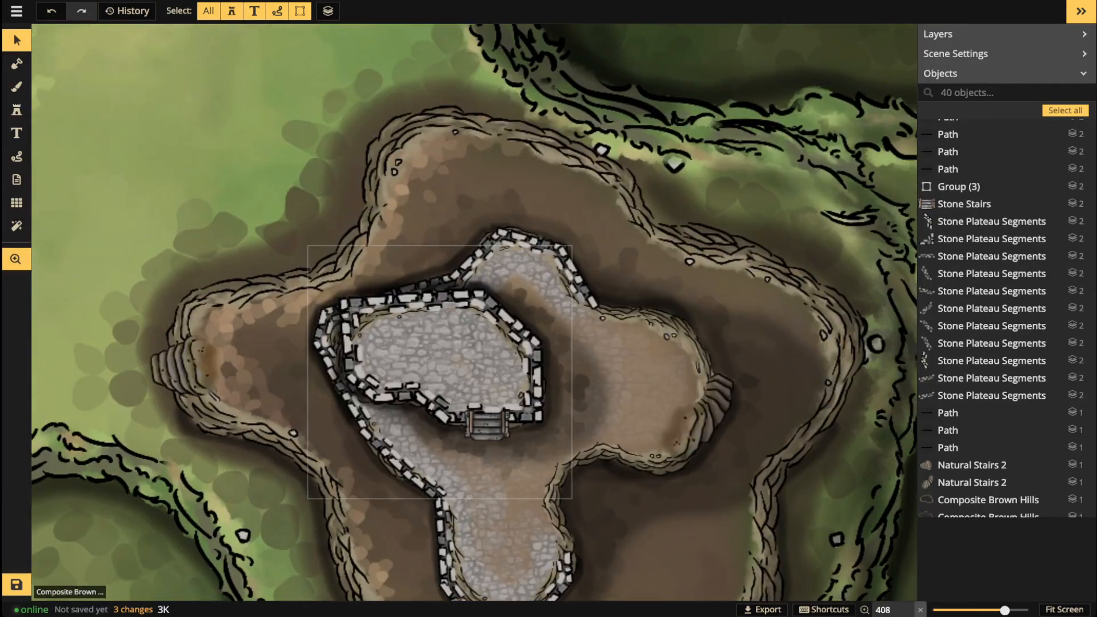
drag(492, 219, 552, 86)
scroll(468, 306, down, 3)
drag(468, 306, 362, 353)
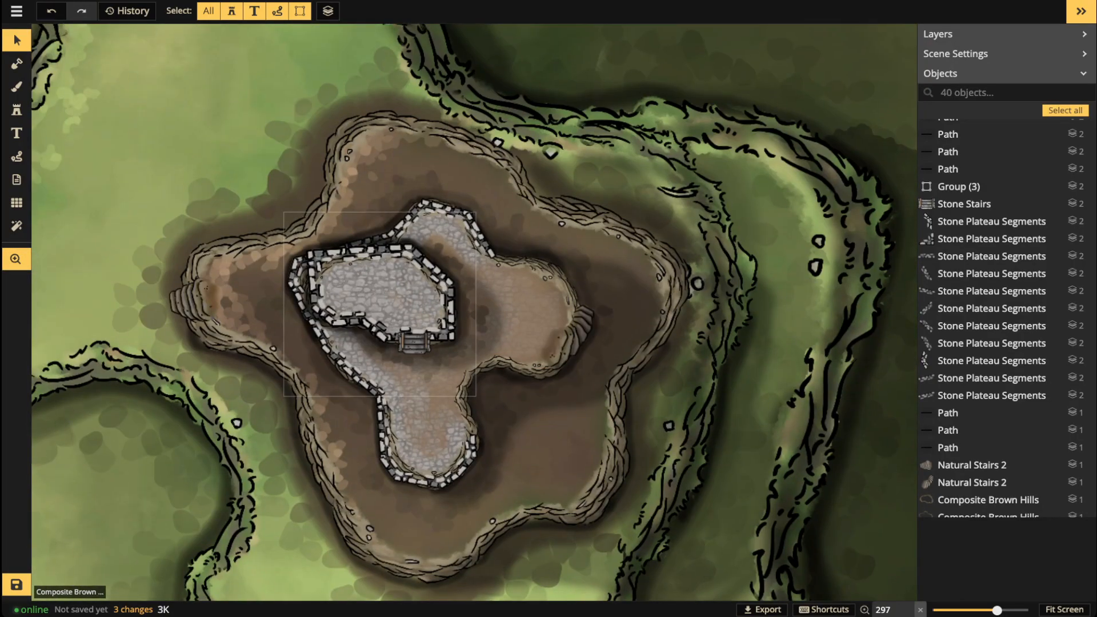
scroll(389, 315, down, 4)
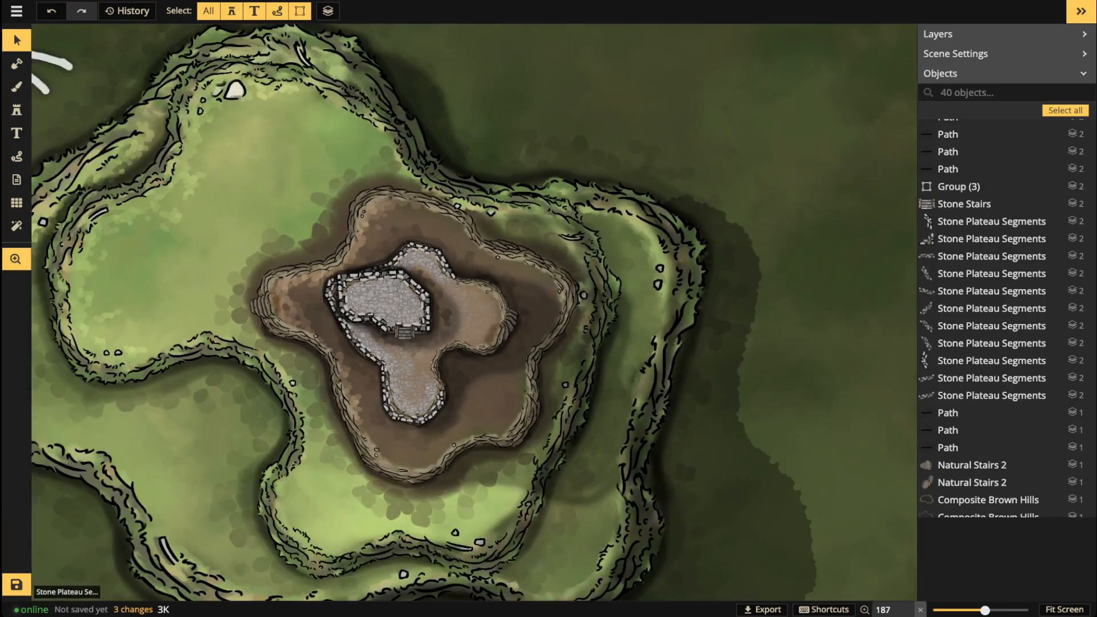
drag(389, 314, 509, 171)
Step: Search the stamp catalog for "ship" and choose the Royal Sailing Ship stamp
click(17, 110)
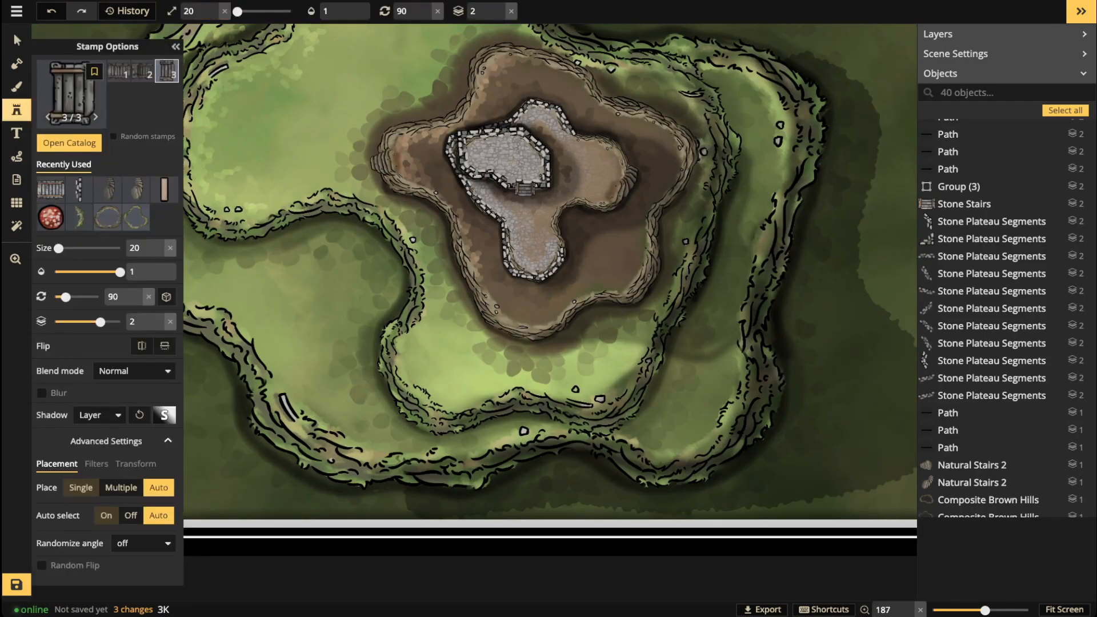
click(71, 91)
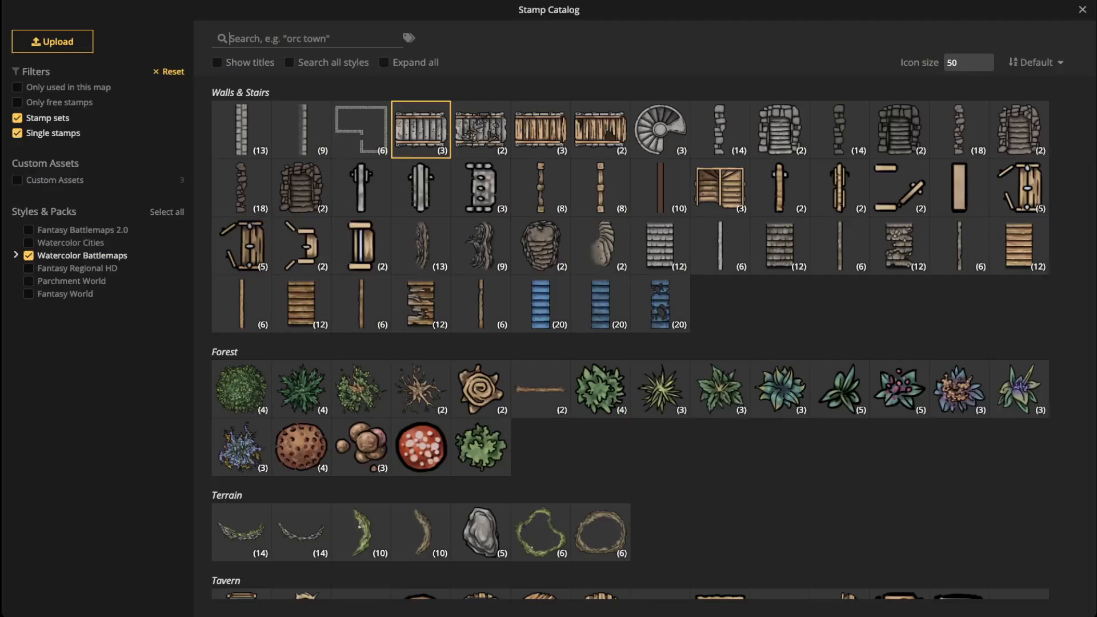
text(s)
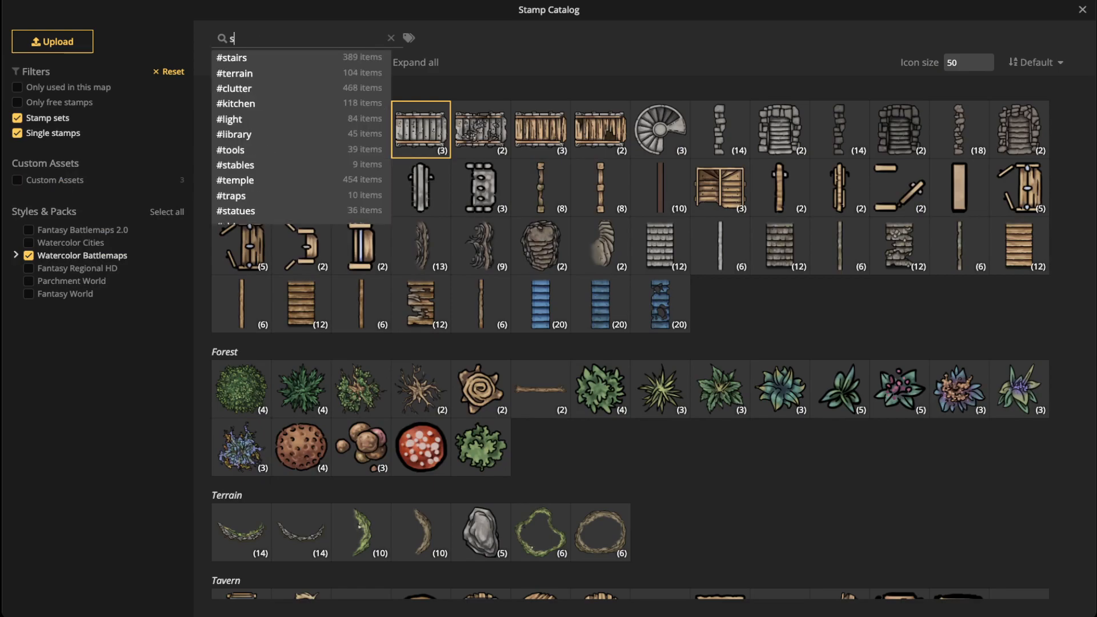
text(hip)
click(242, 129)
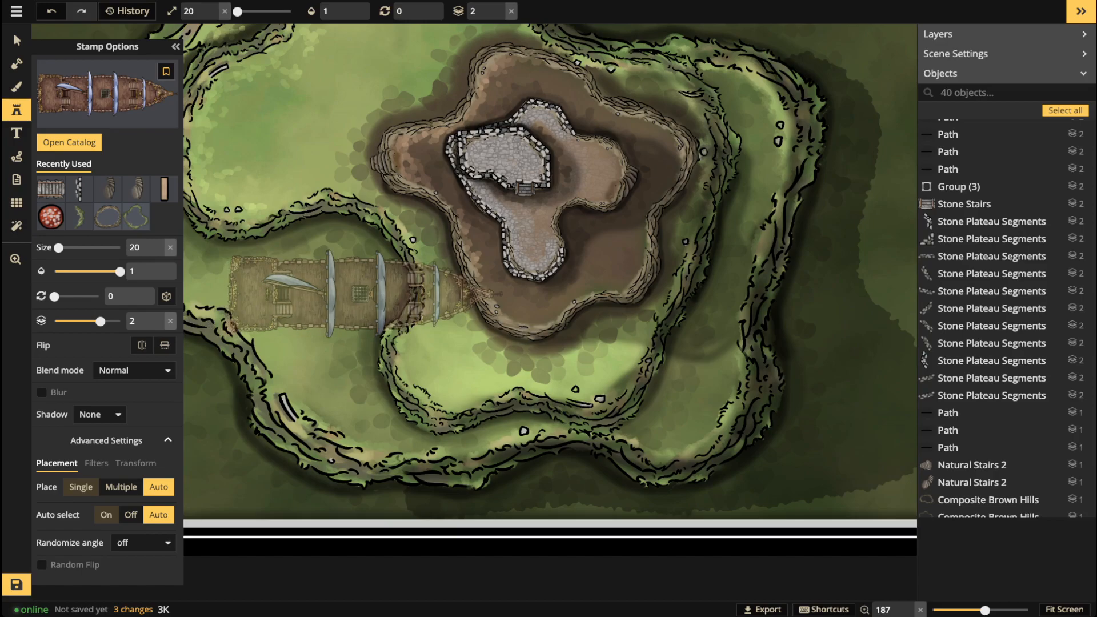
Step: Place the Royal Sailing Ship at size 20, rotated 345 degrees, across the green plateaus southwest of the brown hill
scroll(366, 294, down, 7)
scroll(379, 343, up, 5)
scroll(369, 308, up, 1)
click(375, 312)
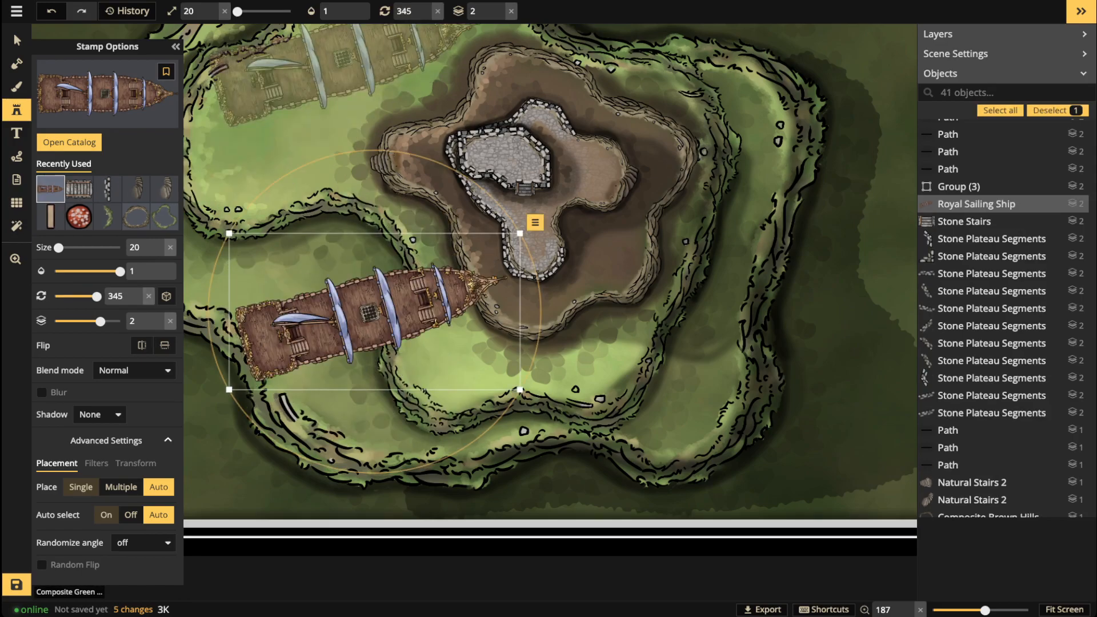
Step: Raise the placed sailing ship to layer 4 and set its shadow to Object
click(500, 7)
click(500, 7)
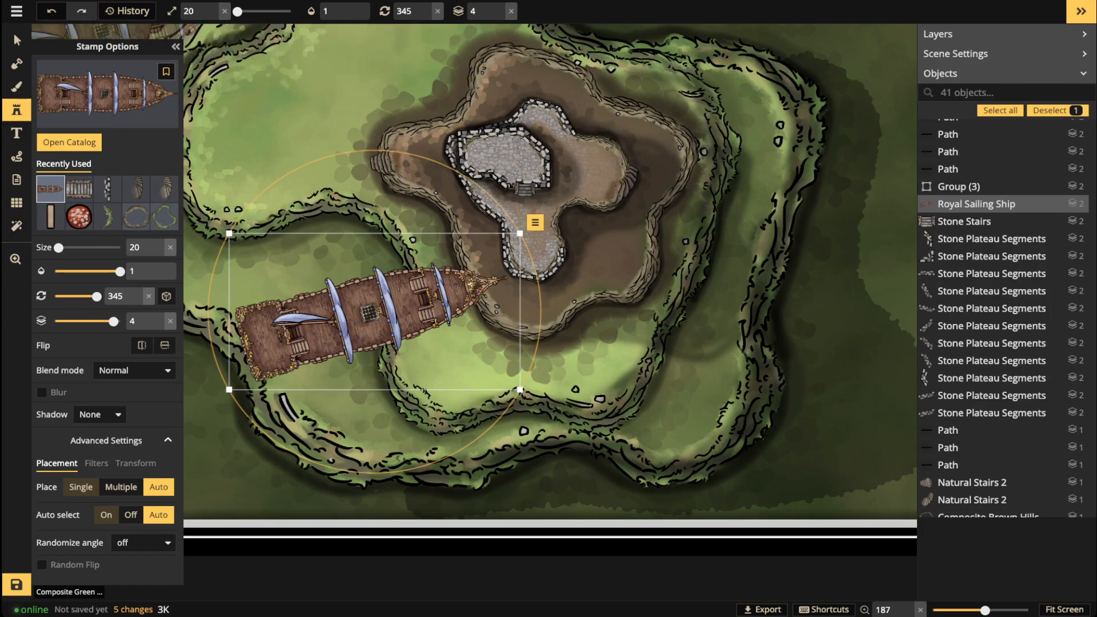
click(16, 40)
click(100, 236)
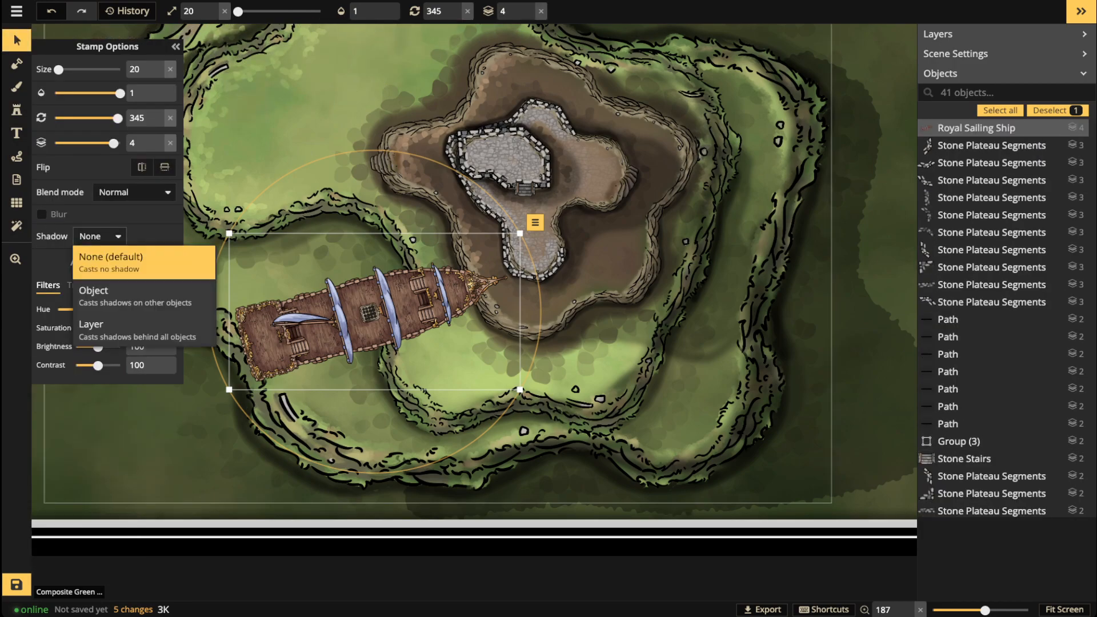
click(95, 289)
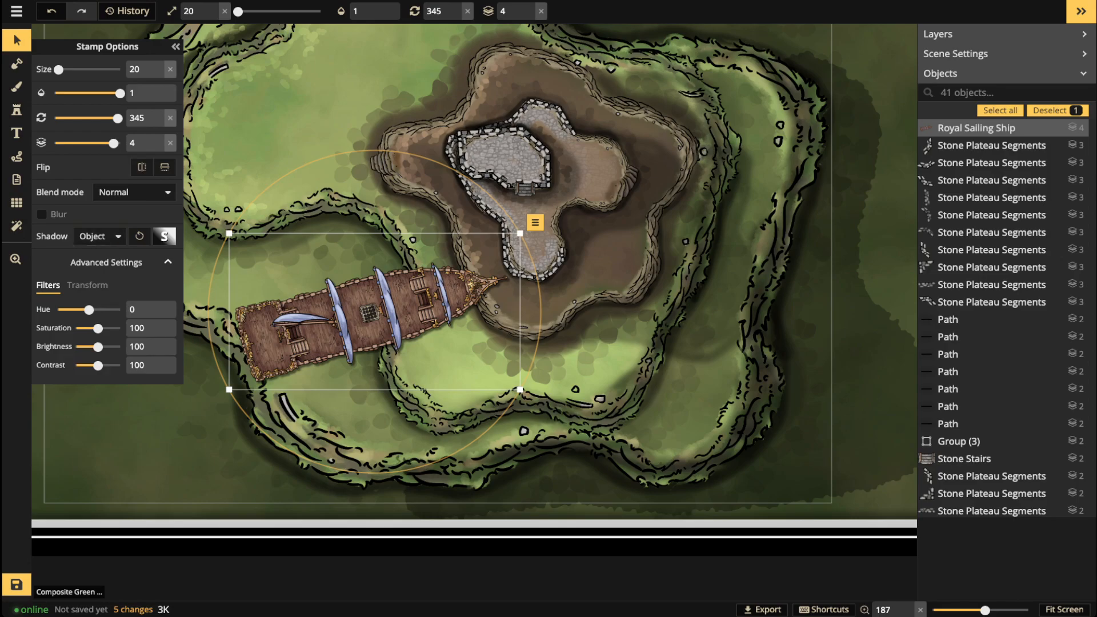
Step: Try stretching the sailing ship to a width of 500, resetting it once and stretching it again
click(87, 285)
drag(96, 310, 119, 309)
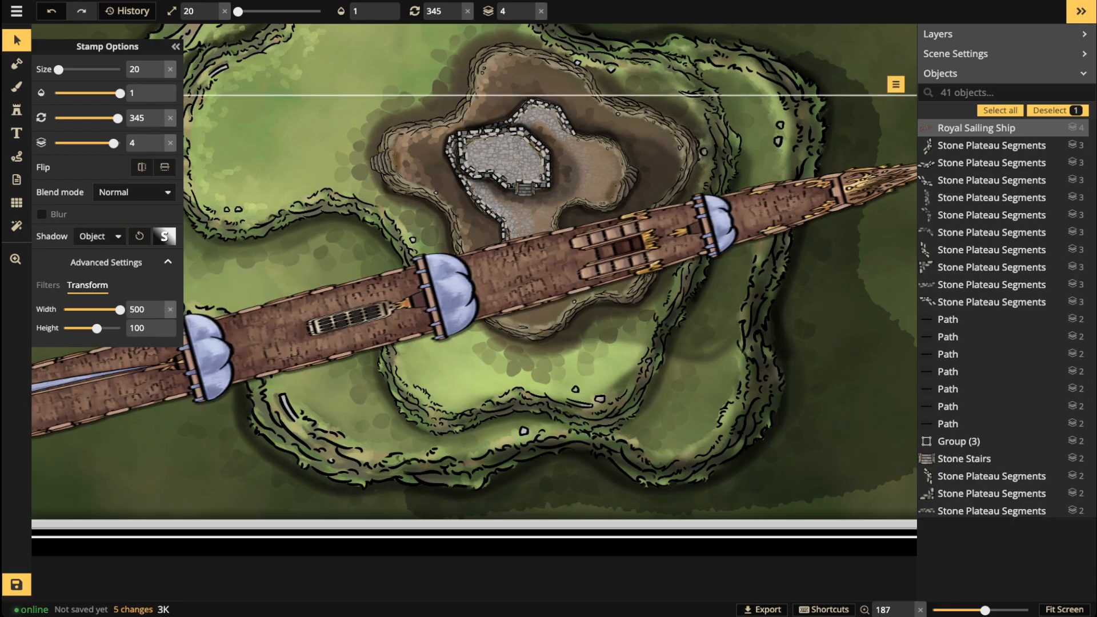
click(169, 309)
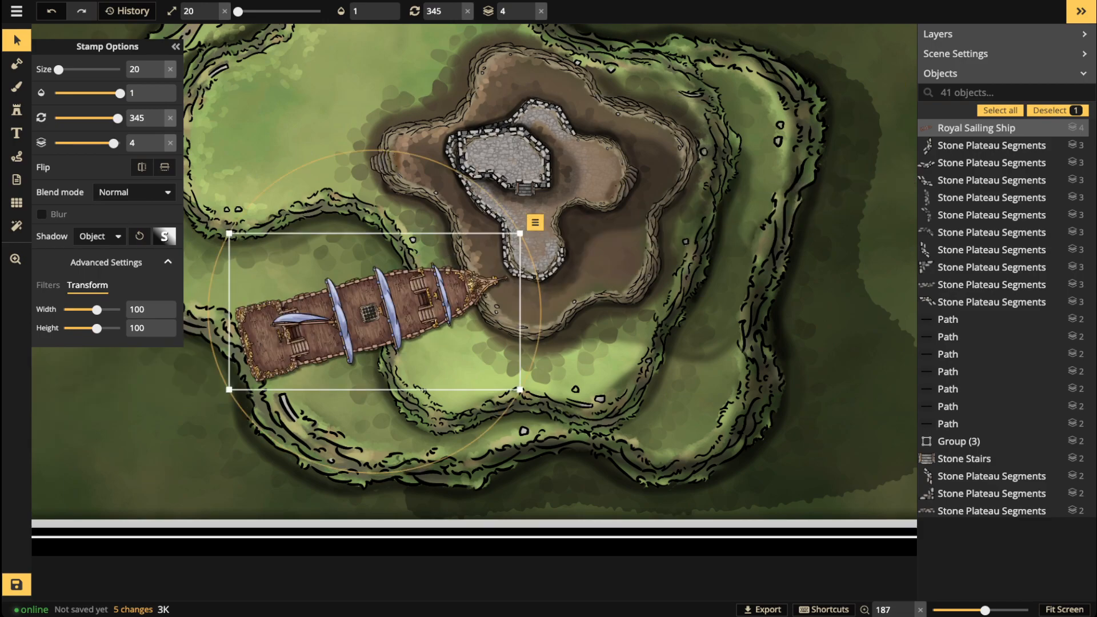
drag(97, 310, 120, 309)
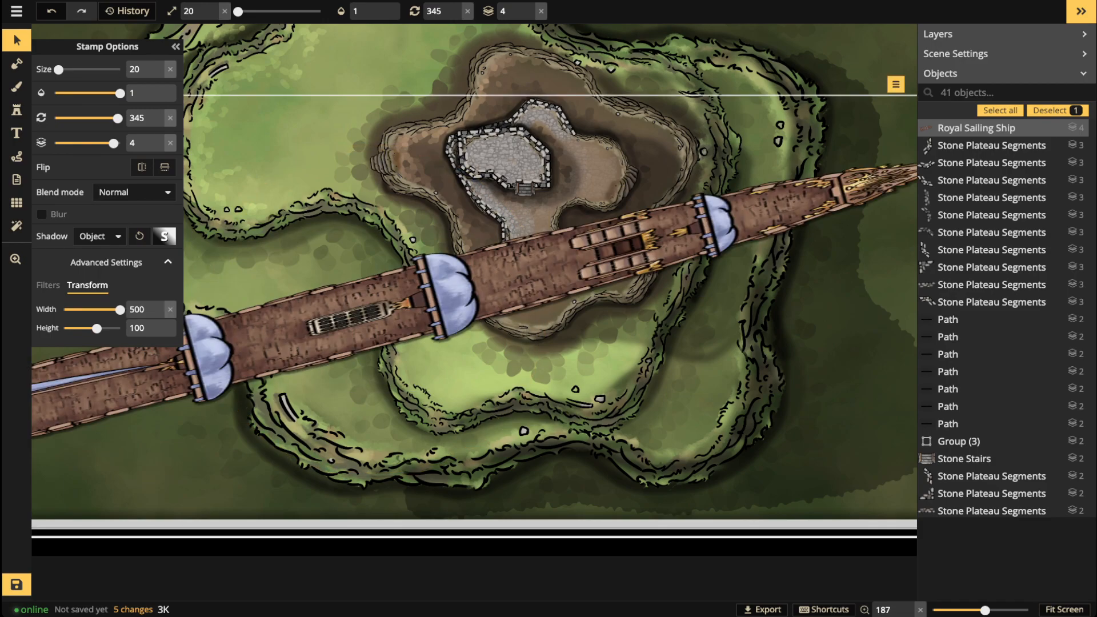
Step: Try out different rotation angles on the stretched ship, ending at 285 degrees, and reset its width to 100
scroll(439, 308, down, 3)
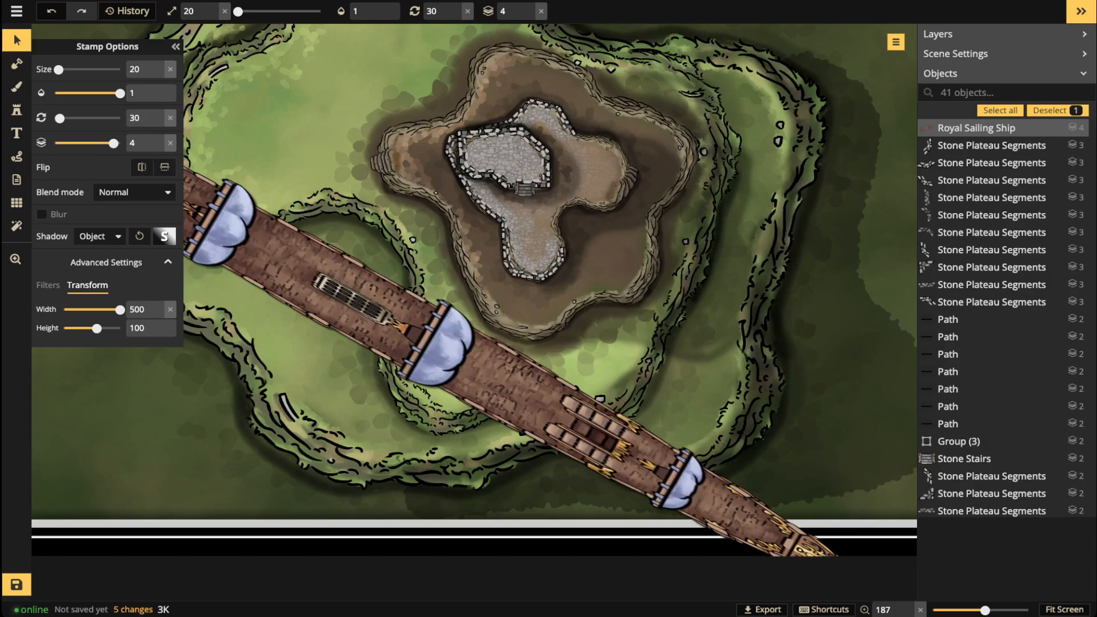
scroll(439, 309, up, 5)
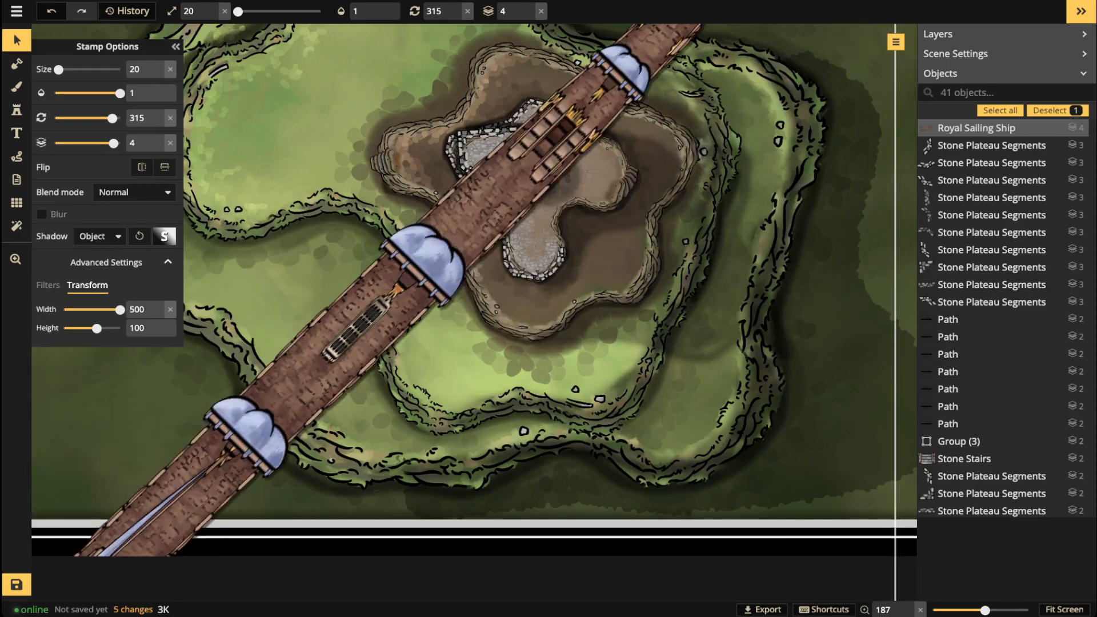
scroll(439, 309, down, 11)
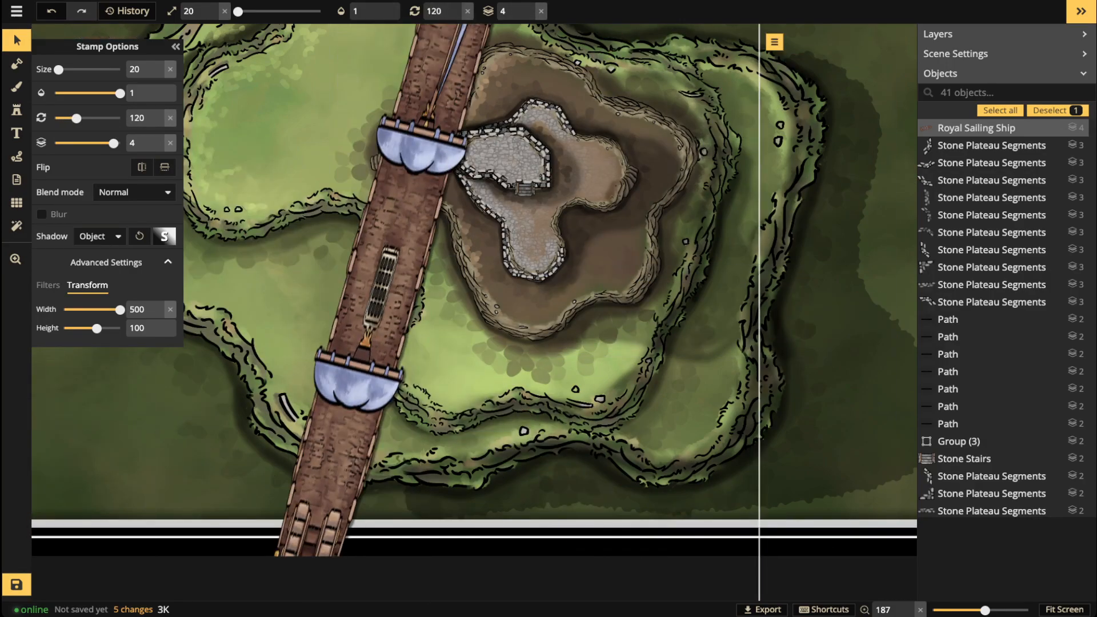
scroll(438, 308, down, 8)
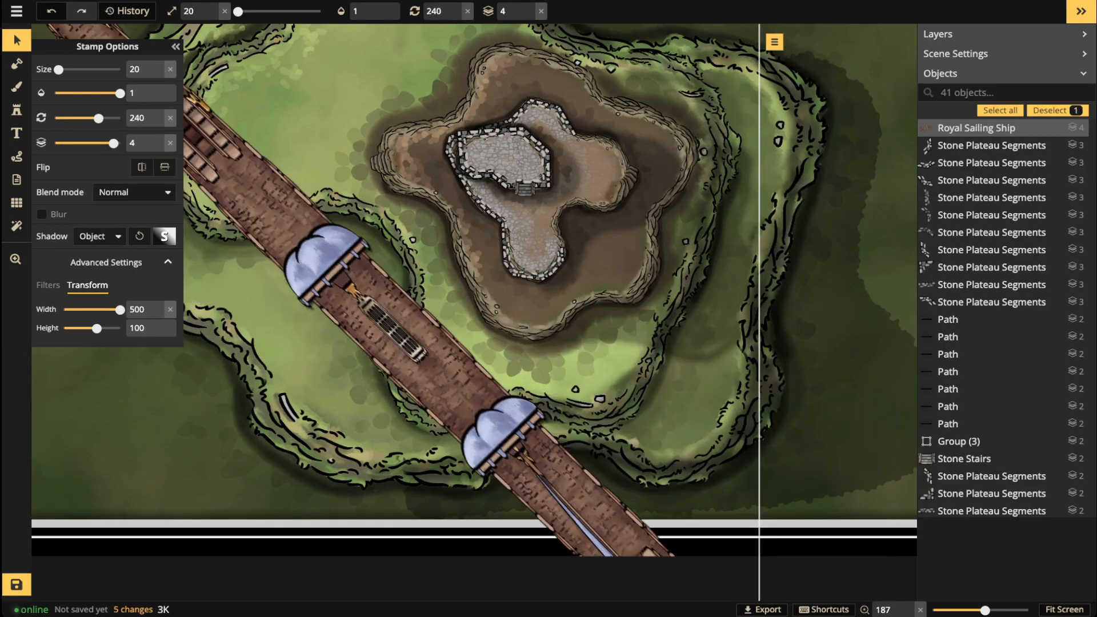
scroll(438, 308, down, 3)
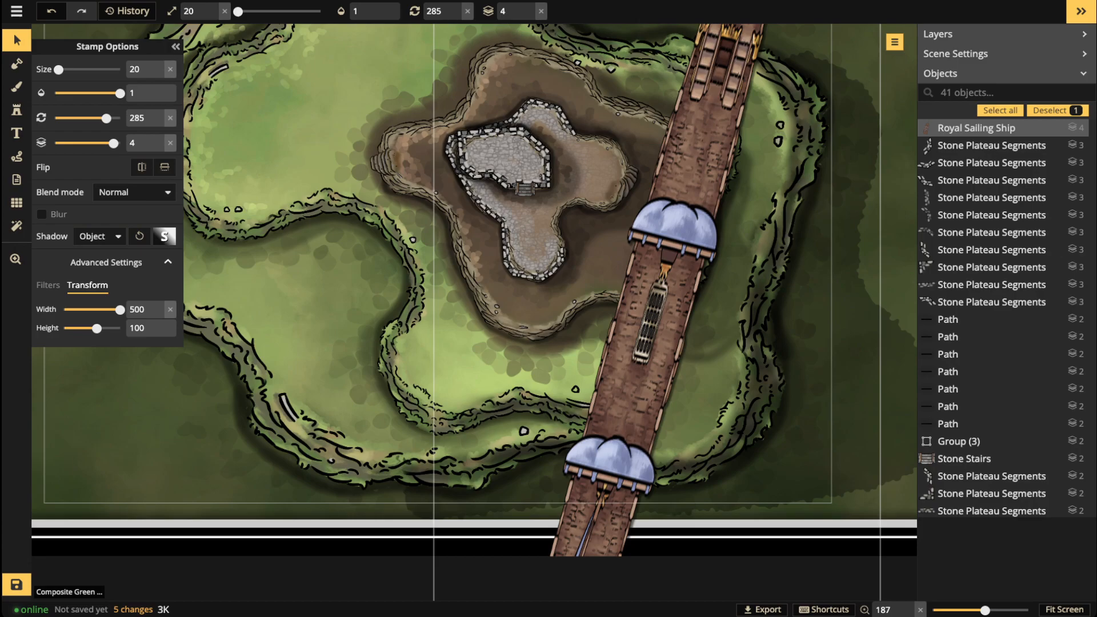
click(169, 309)
Step: Rotate the sailing ship to 270 degrees and position it upright just east of the platform's stone stairs
scroll(657, 299, down, 1)
scroll(656, 299, up, 1)
scroll(655, 308, down, 2)
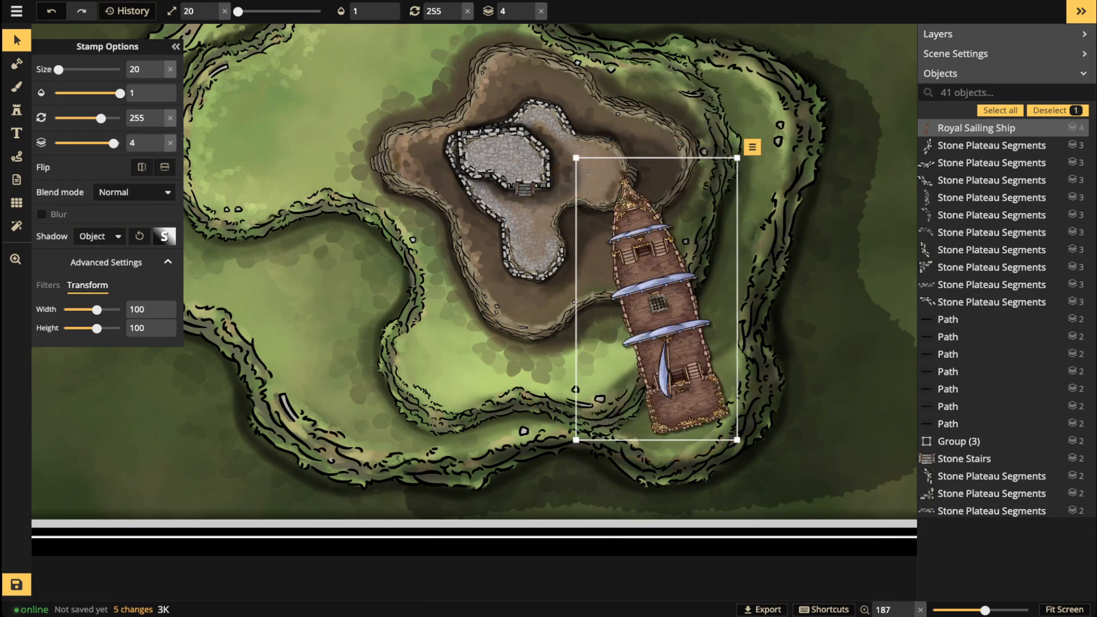
scroll(655, 308, up, 3)
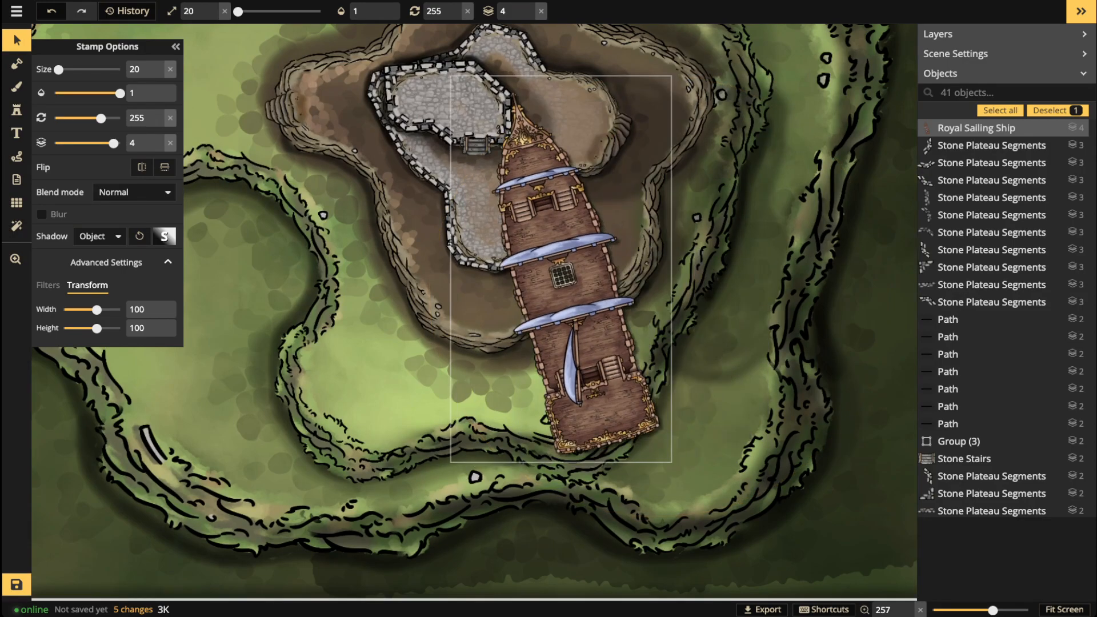
scroll(775, 525, up, 3)
drag(739, 464, 661, 499)
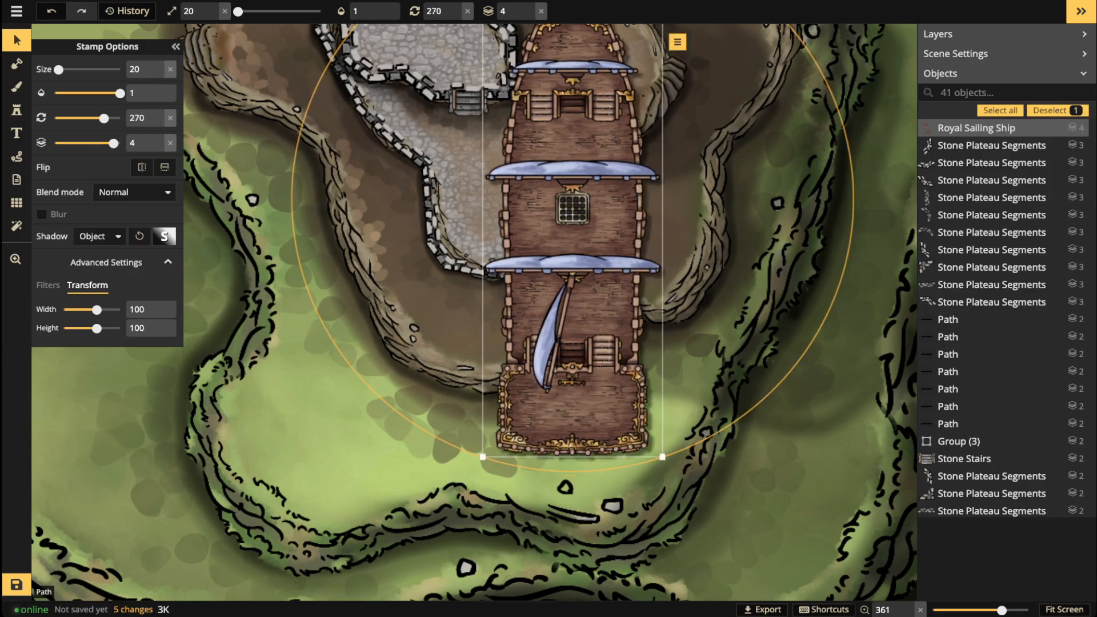
Step: Compare the scale and style of the ship's stairs with the stone stairs on the topmost platform
scroll(485, 138, up, 4)
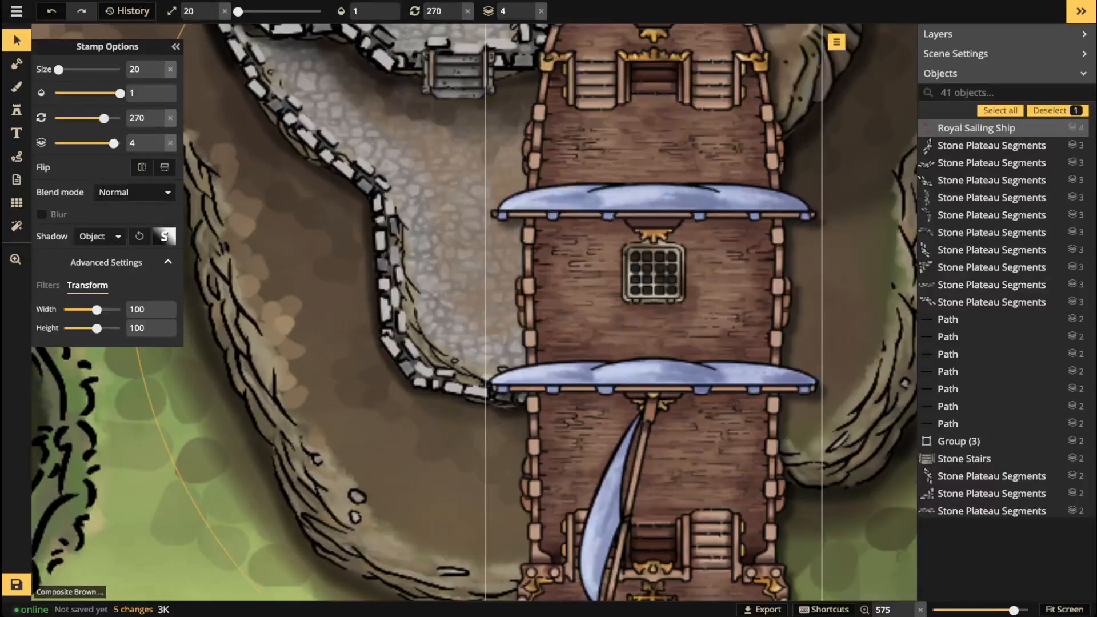
drag(457, 74, 450, 219)
scroll(446, 211, up, 3)
click(454, 224)
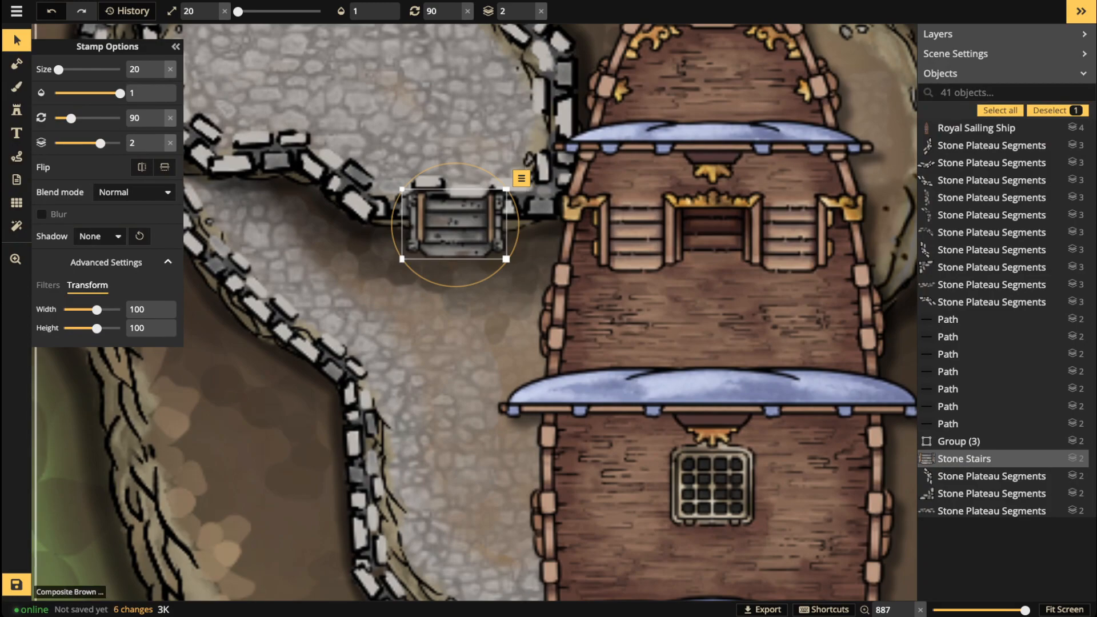
click(496, 308)
scroll(637, 255, down, 5)
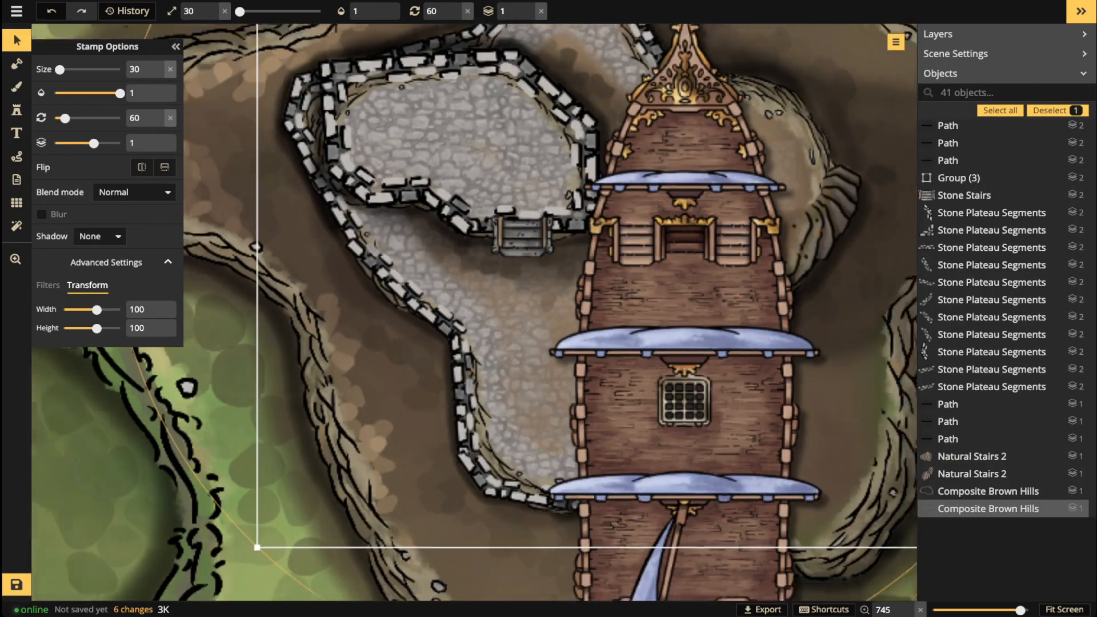
scroll(637, 252, down, 5)
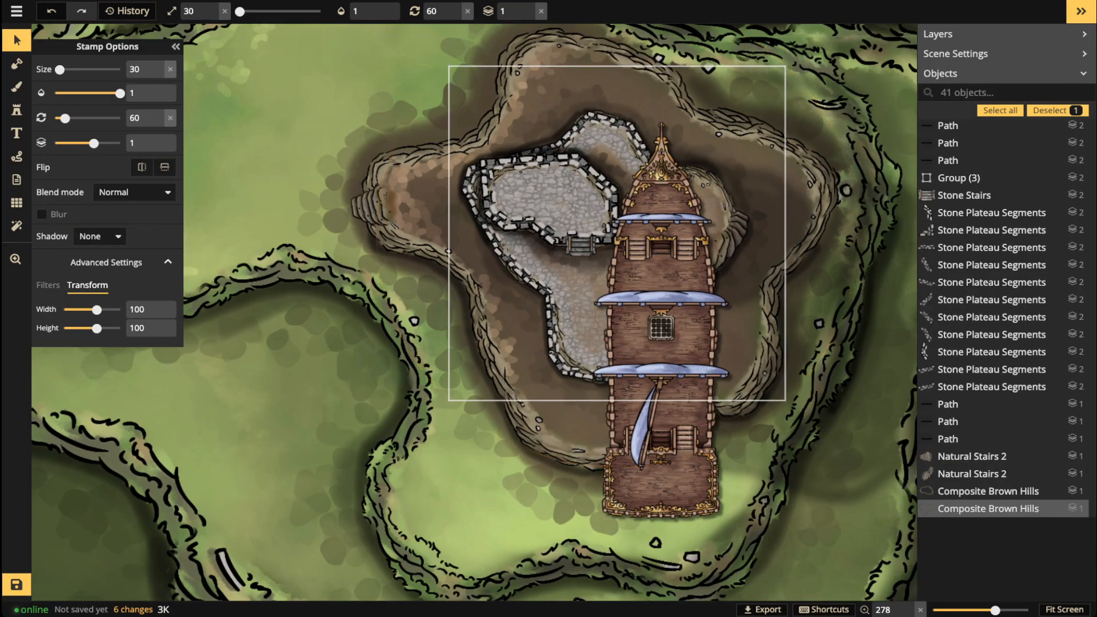
Step: Rotate the sailing ship to 225 degrees and move it off the stone platforms, over the grassy plateau's southwestern side
click(812, 457)
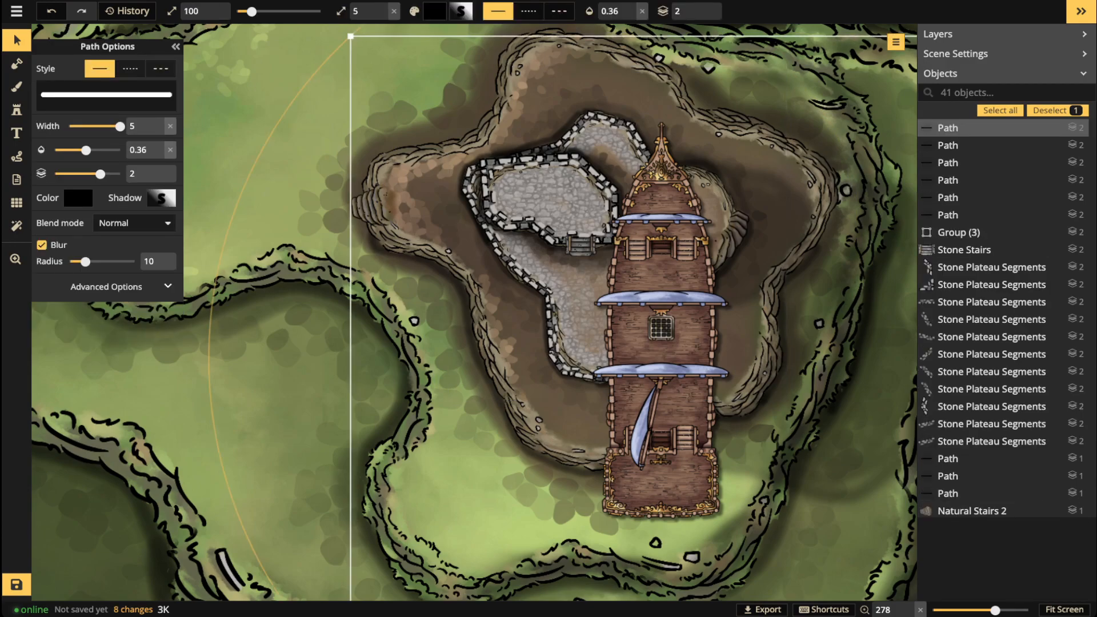
scroll(670, 494, down, 3)
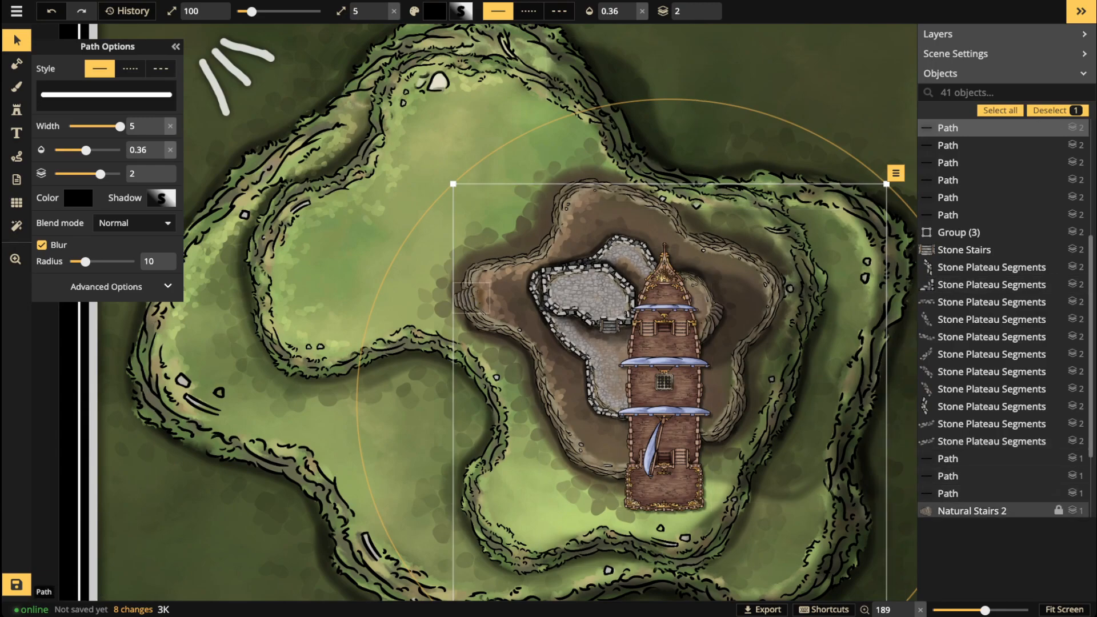
scroll(1005, 320, up, 4)
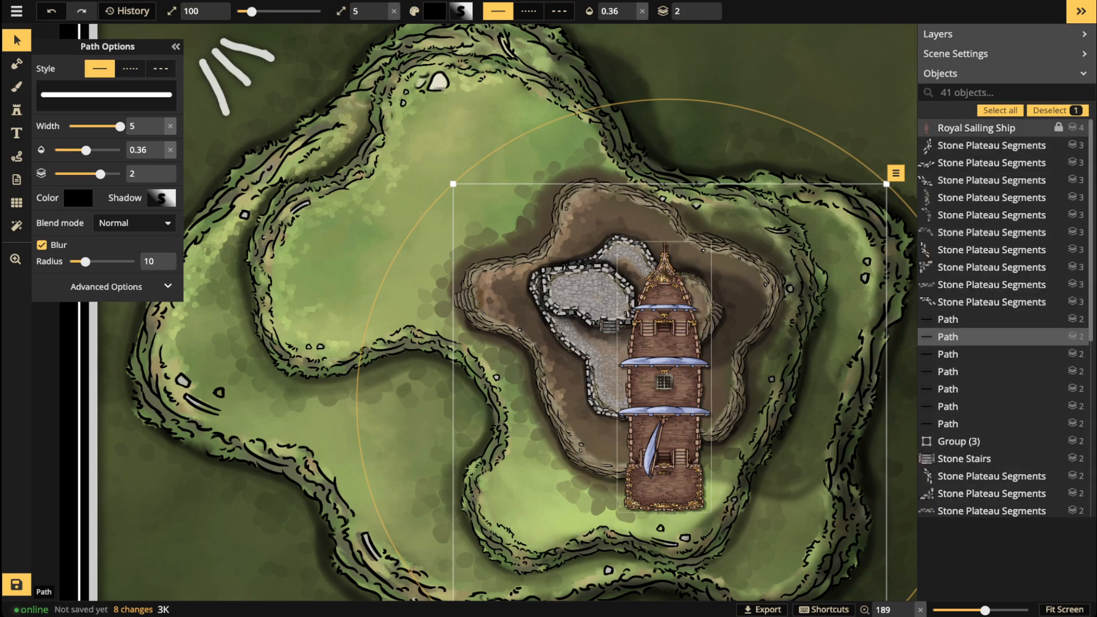
click(977, 128)
scroll(664, 377, up, 2)
drag(664, 377, 551, 396)
scroll(551, 396, down, 5)
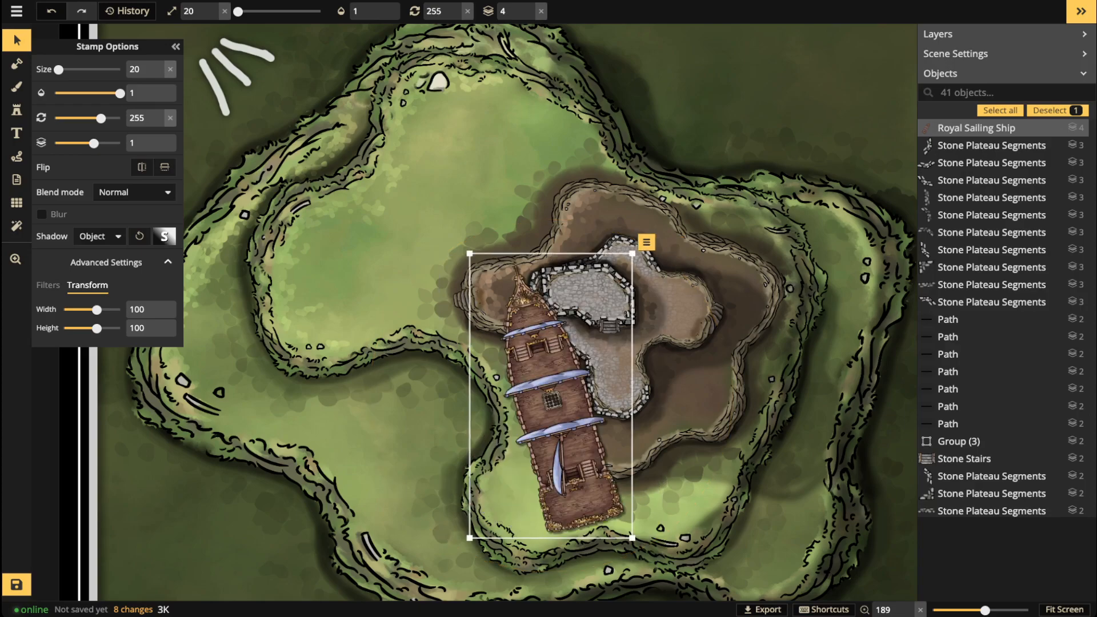
drag(551, 396, 308, 398)
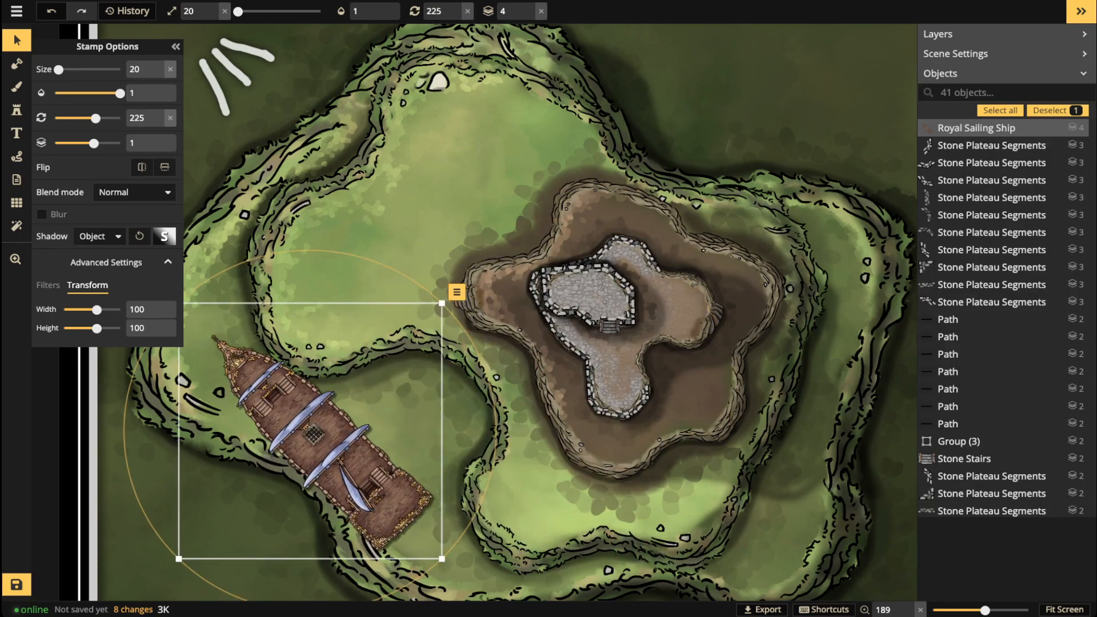
Step: Search the stamp catalog for dock and then wood, and pick the Wooden Bridge stamp from the Water group
click(17, 111)
click(69, 142)
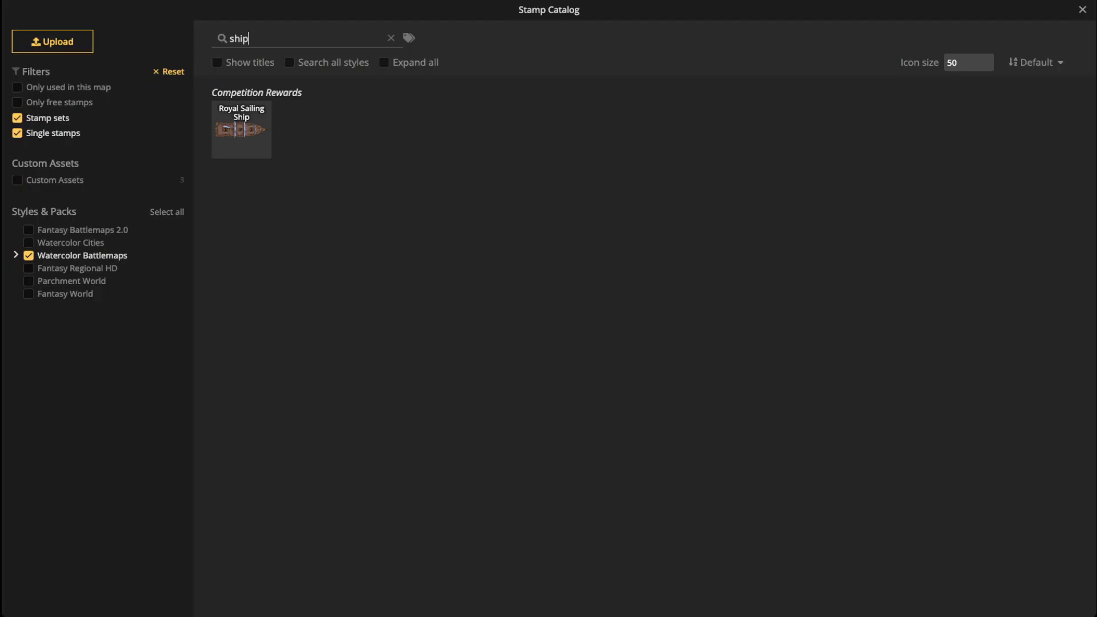
text(dock)
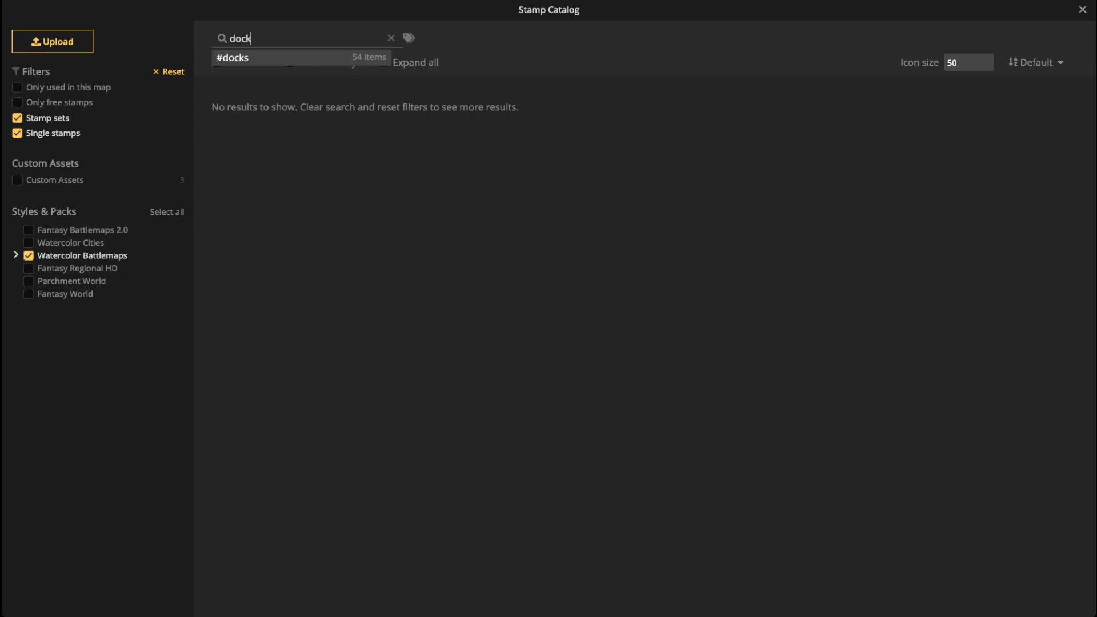
key(shift+Left)
key(shift+Left)
key(shift+Left)
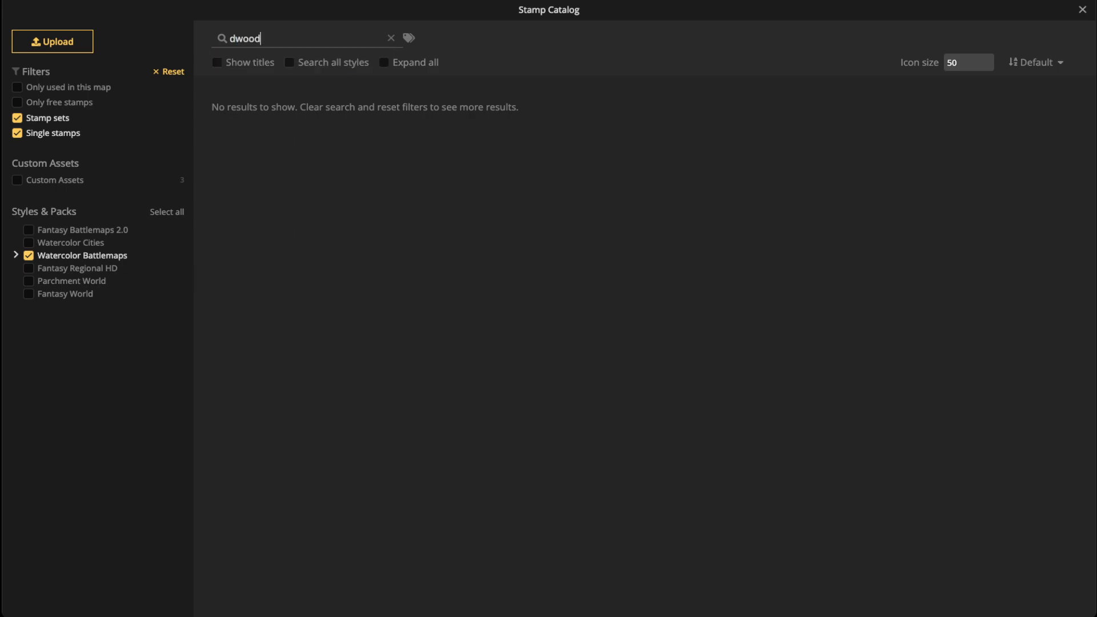
click(235, 38)
key(BackSpace)
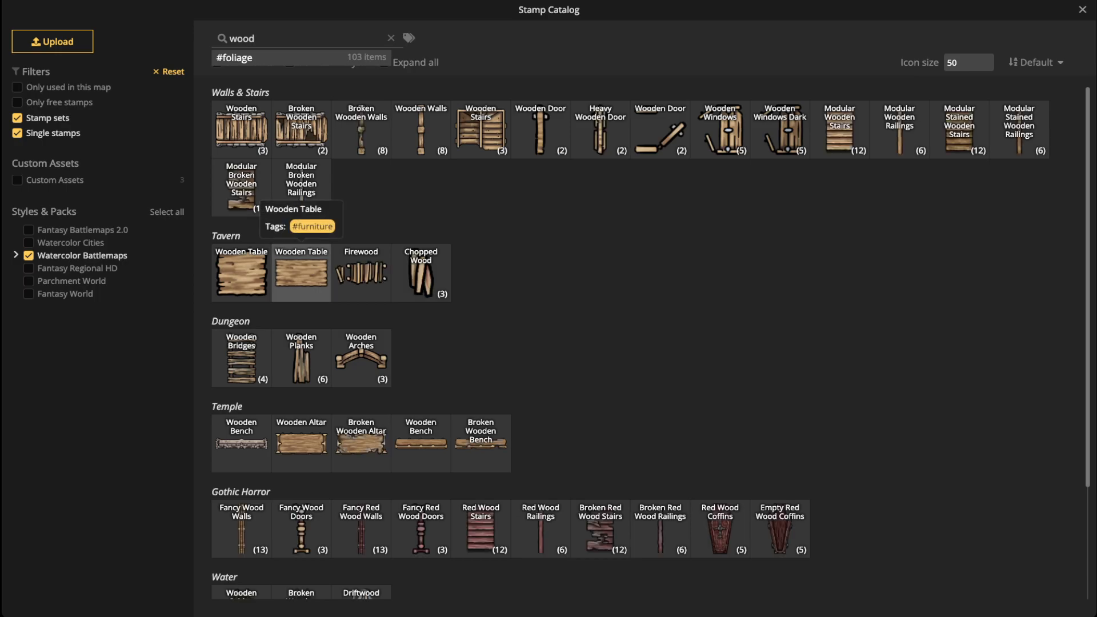
scroll(361, 252, down, 2)
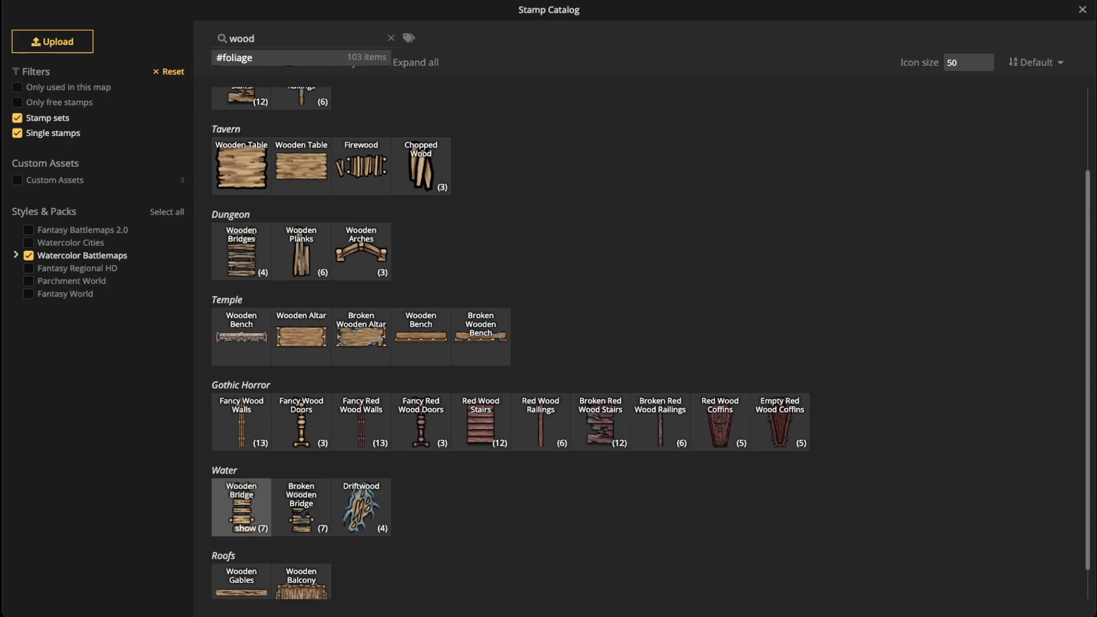
click(241, 508)
Step: Place a wooden bridge at size 40, rotated 60 degrees, from the lower stone platform's southwest edge across the brown cliff edge
scroll(557, 257, up, 2)
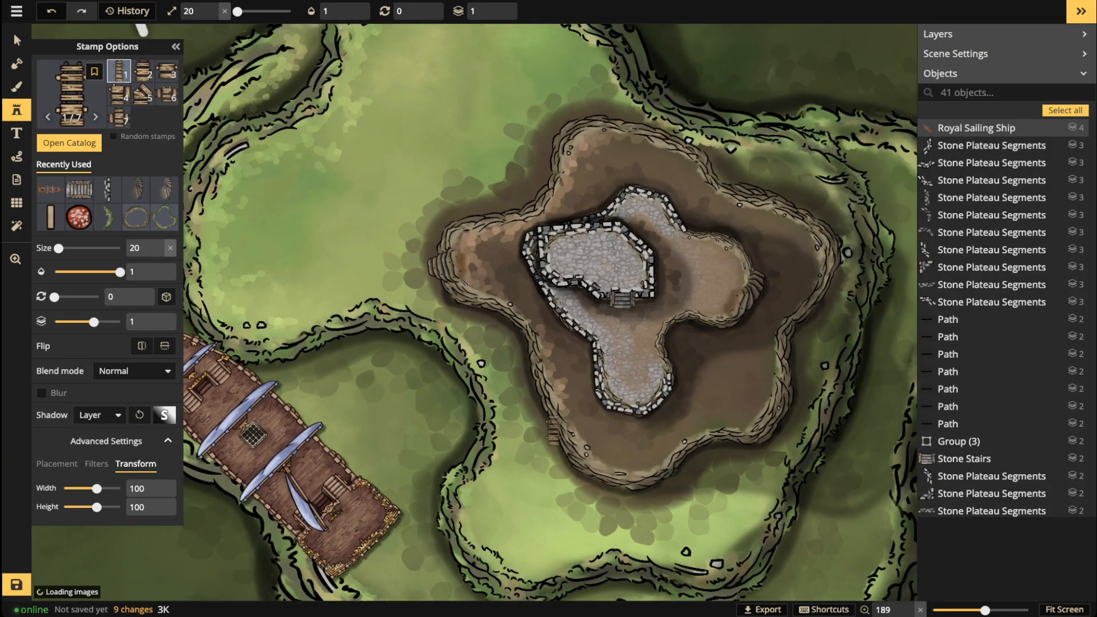
scroll(554, 354, up, 4)
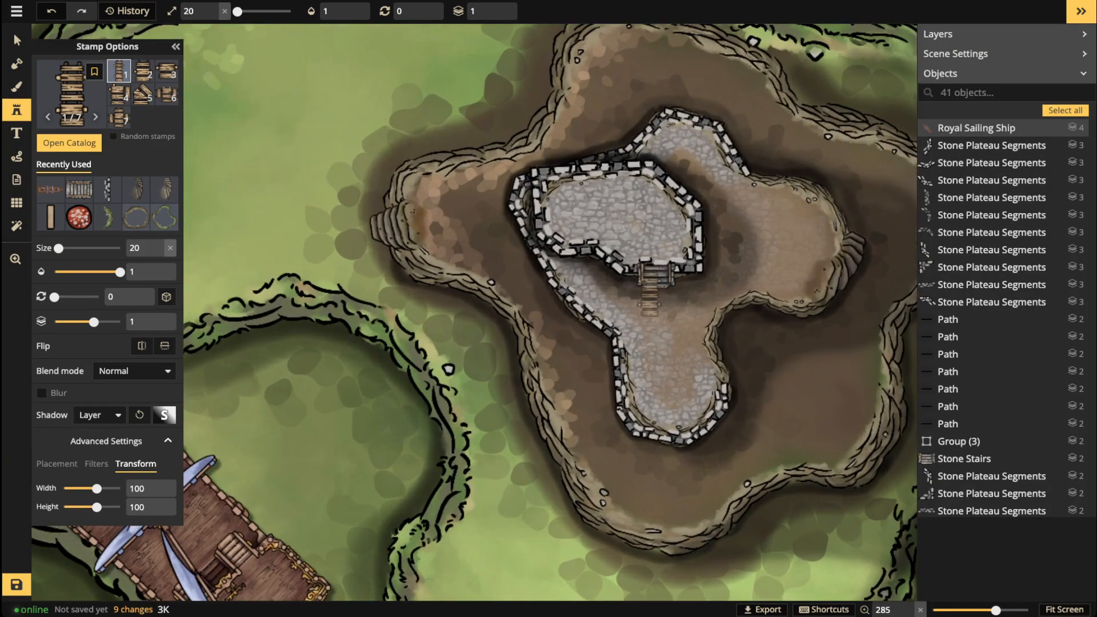
scroll(650, 285, up, 8)
key(])
key(])
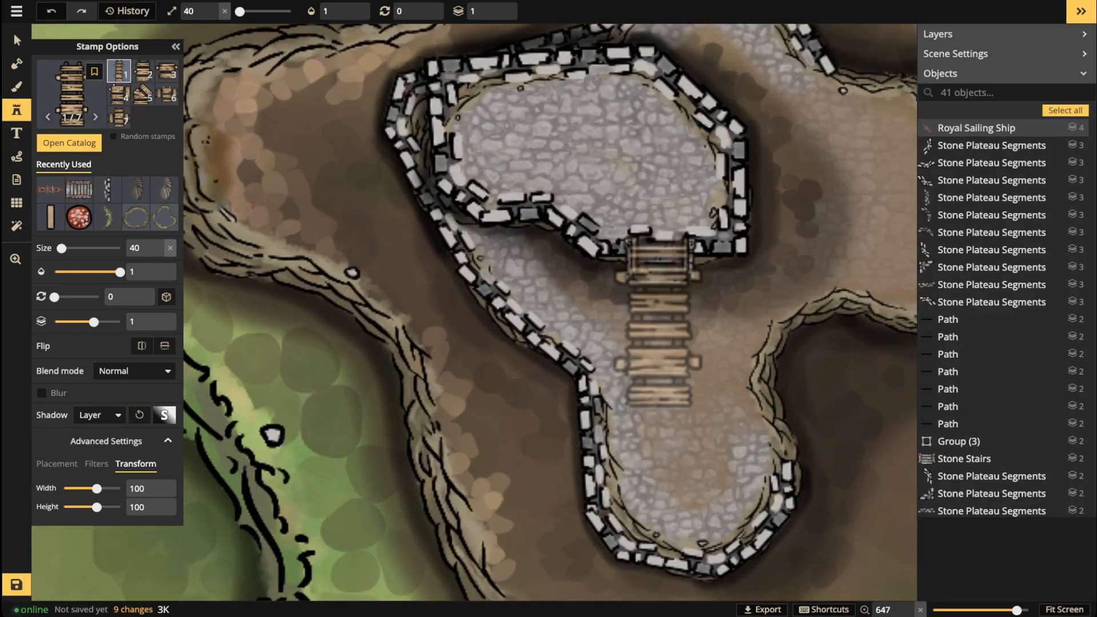
drag(629, 474, 579, 237)
key(period)
key(period)
key(period)
key(period)
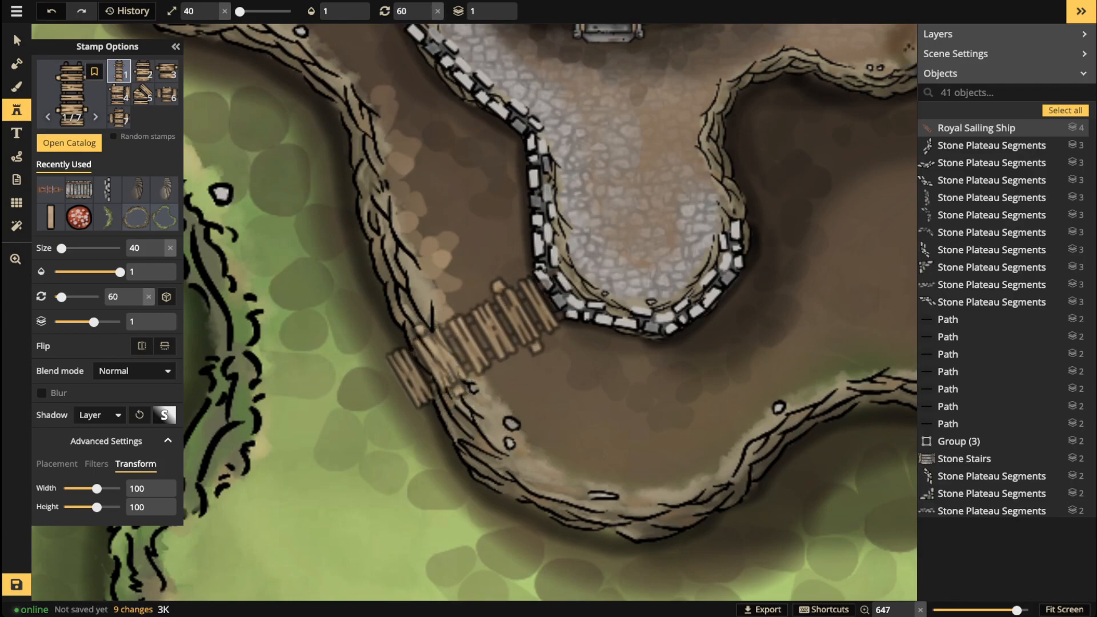
click(472, 338)
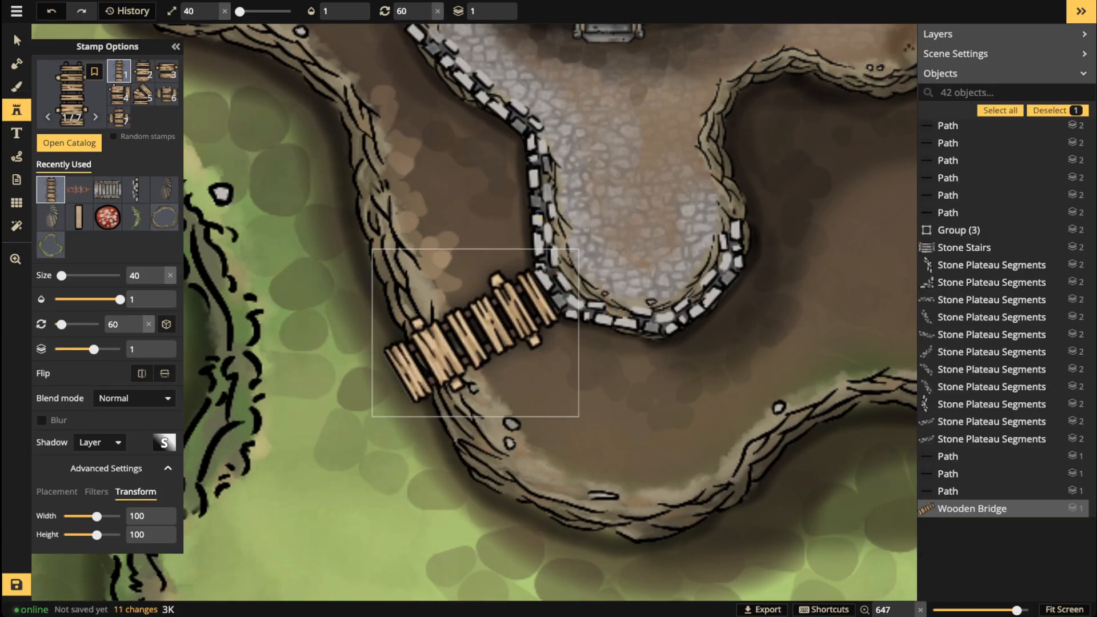
Step: Give the wooden bridge an Object shadow with a blur of 4.4
click(99, 442)
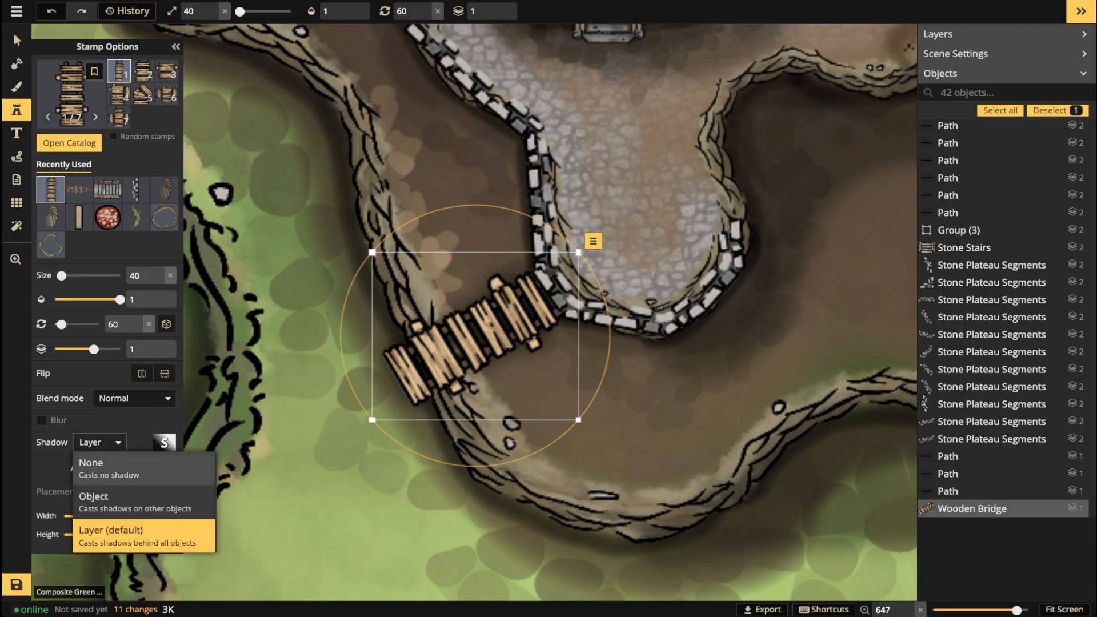
click(135, 500)
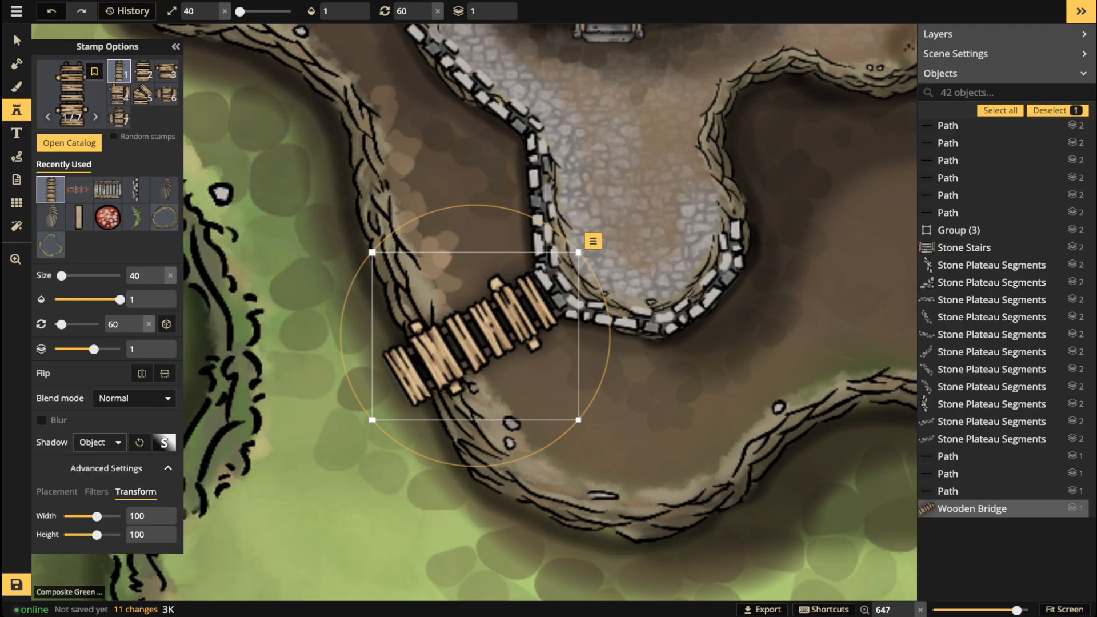
click(164, 442)
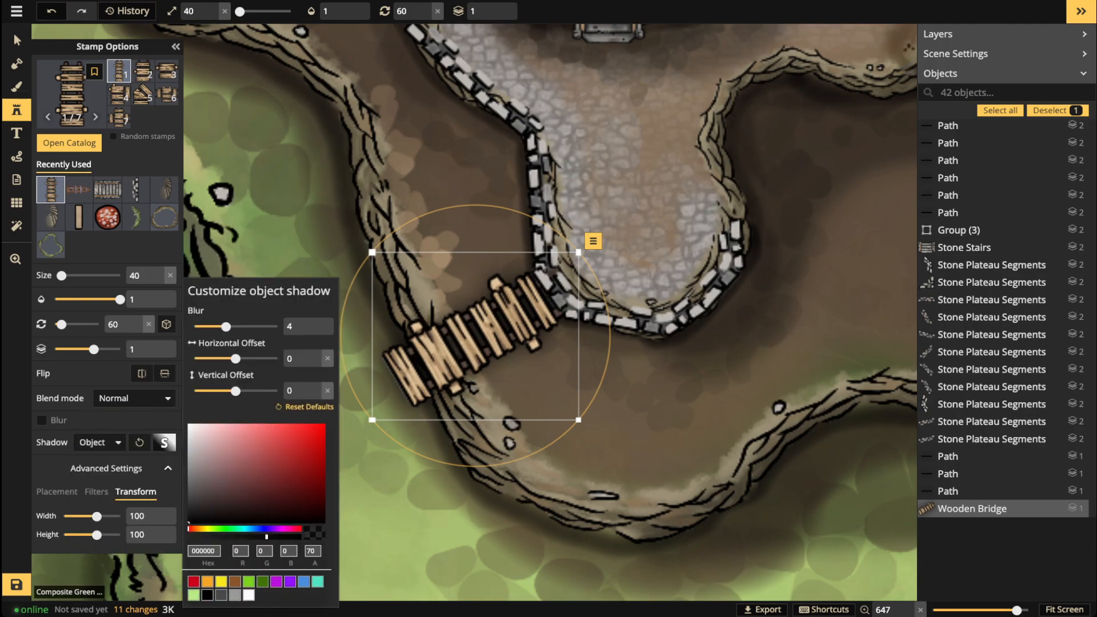
drag(225, 326, 239, 326)
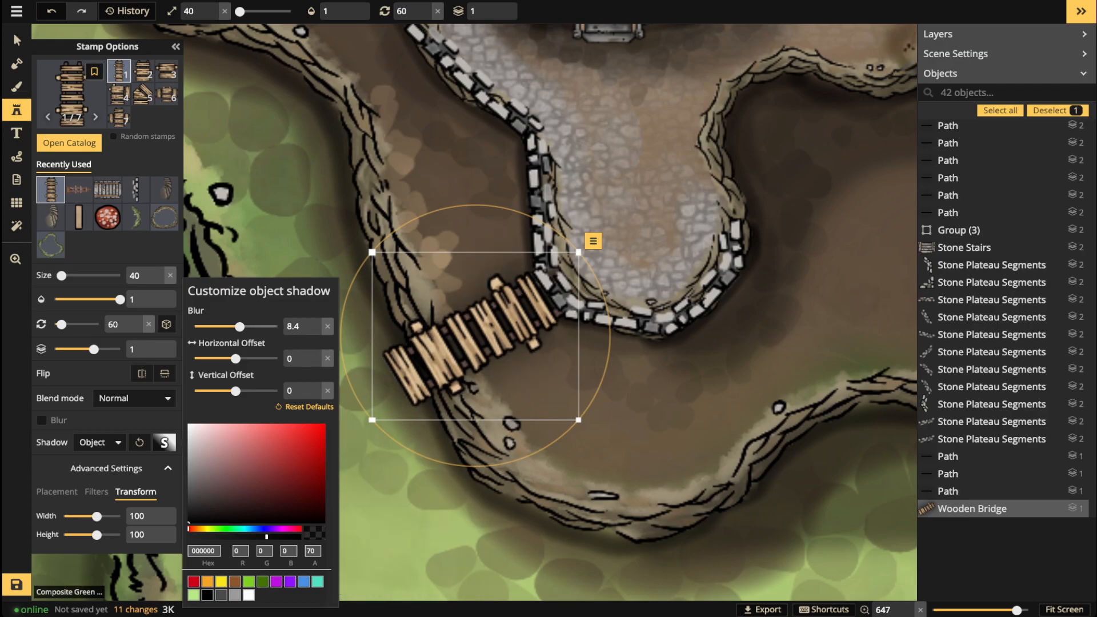
drag(234, 327, 228, 327)
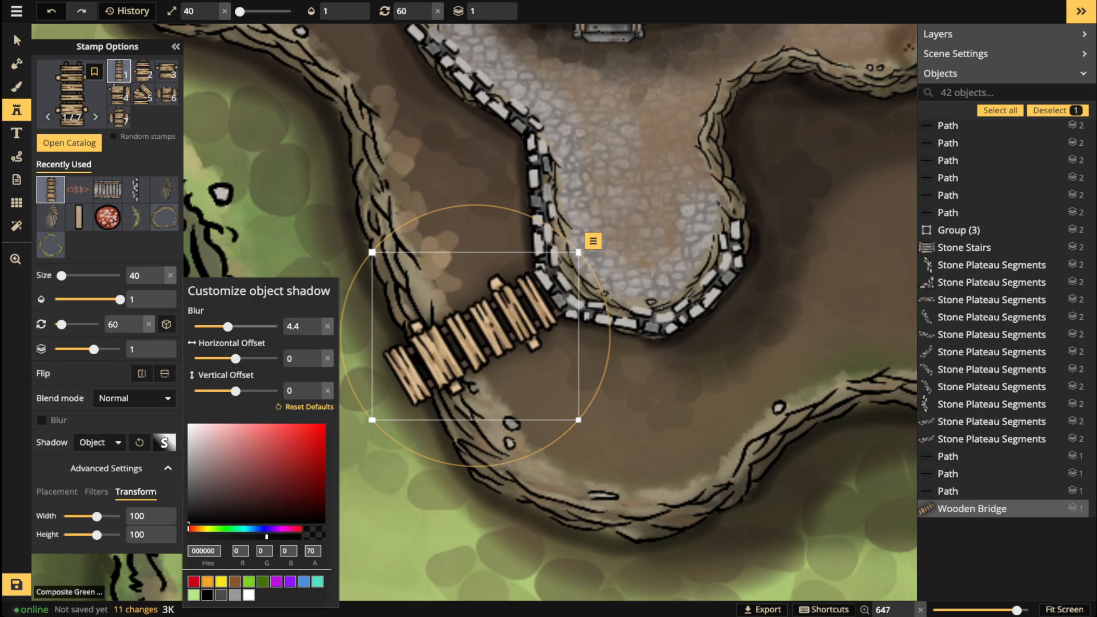
Step: Dock the sailing ship against the outer end of the wooden bridge, rotated to 231 degrees
click(16, 41)
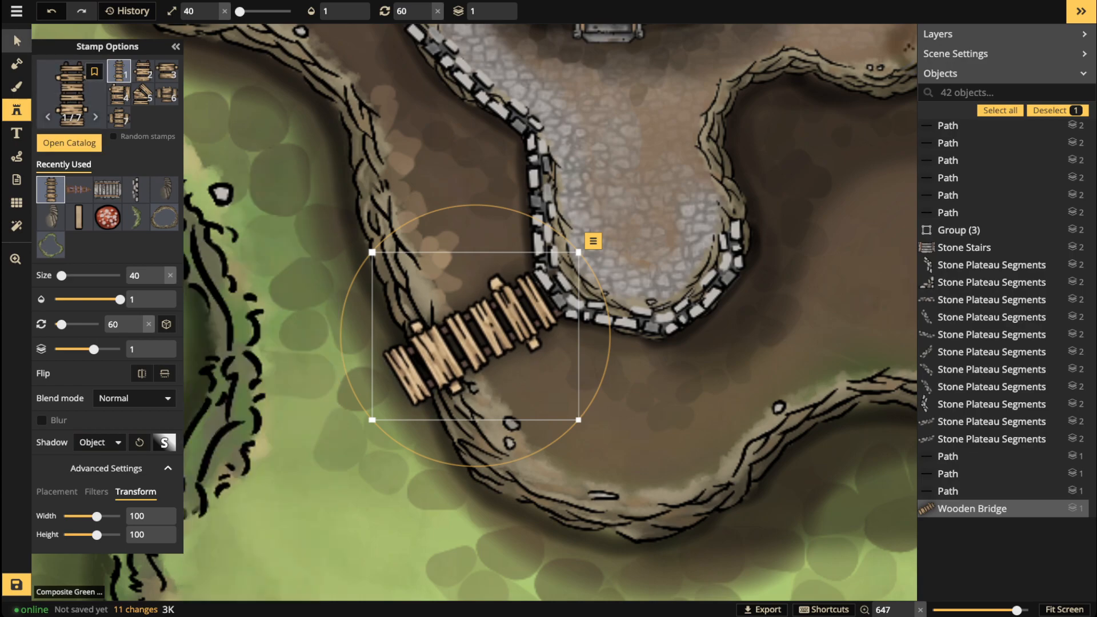
click(17, 40)
scroll(417, 380, down, 6)
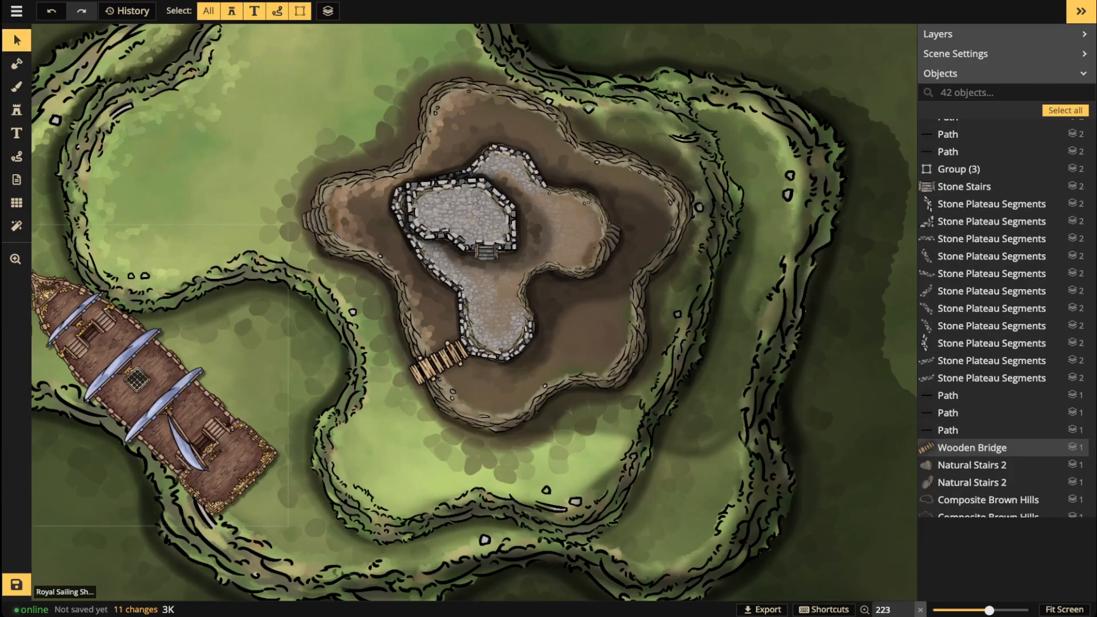
drag(137, 380, 383, 395)
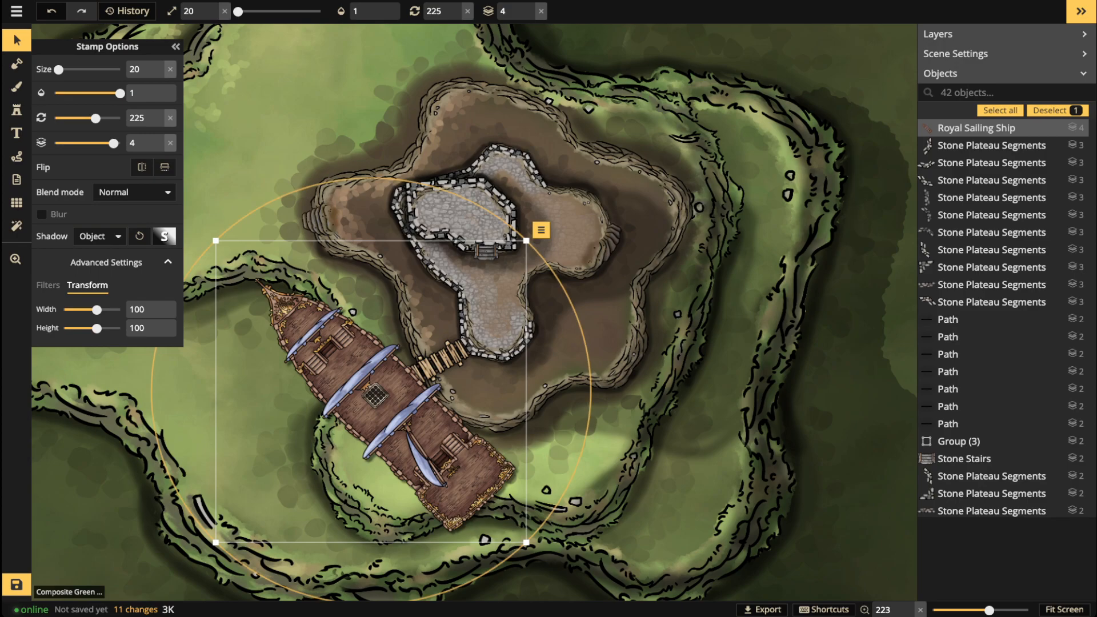
drag(590, 392, 589, 414)
drag(375, 396, 370, 392)
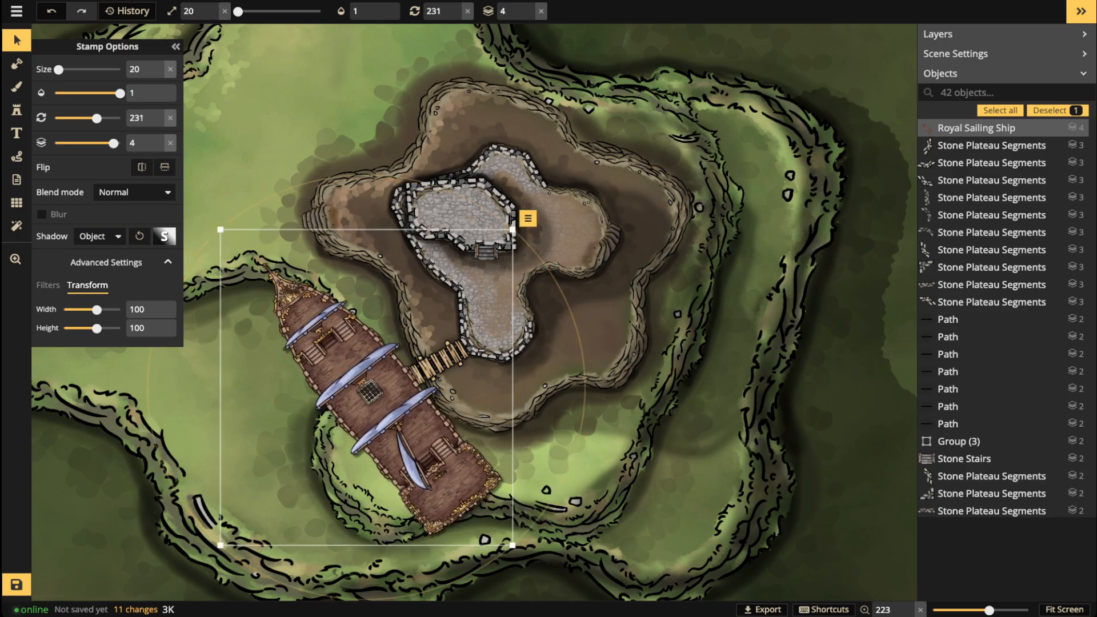
Step: Set the sailing ship's object shadow to zero horizontal and vertical offset with a blur of 4
click(165, 236)
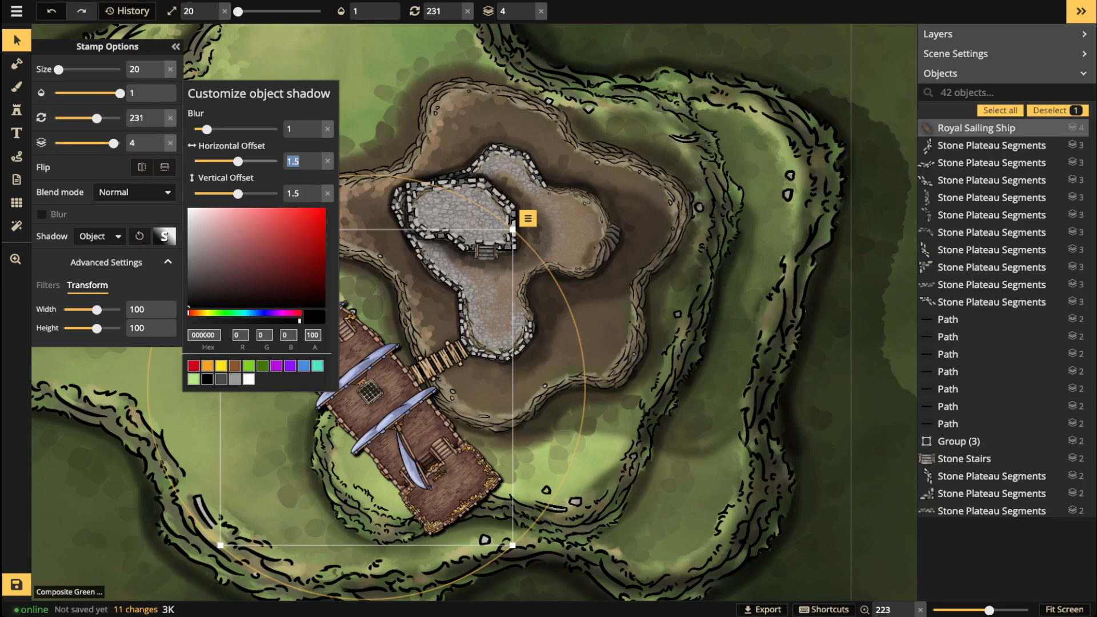
text(00)
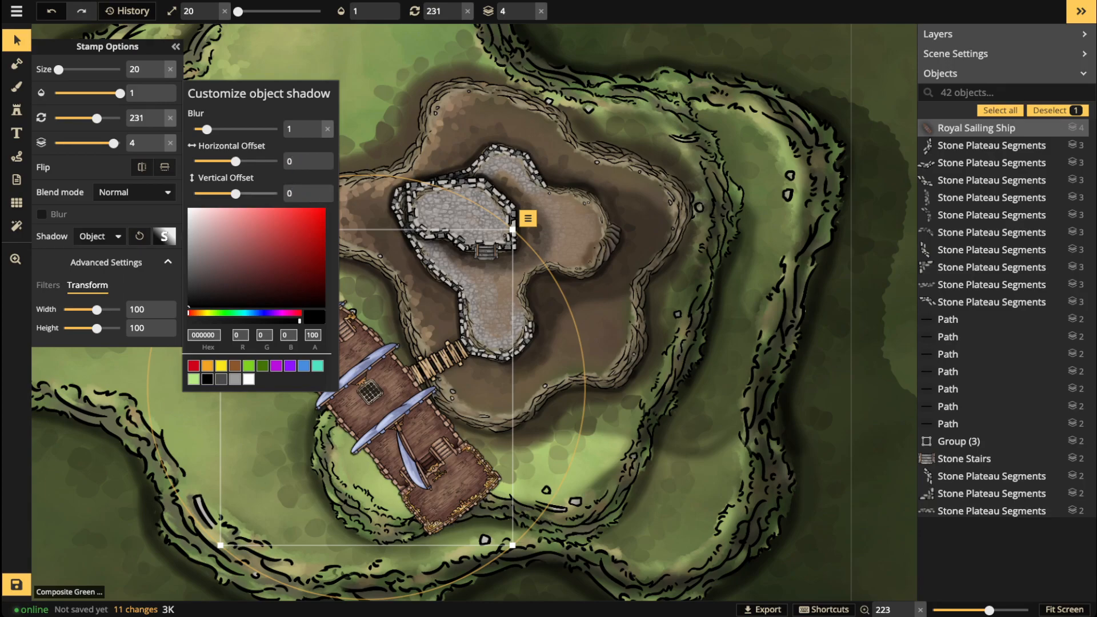
drag(207, 129, 226, 129)
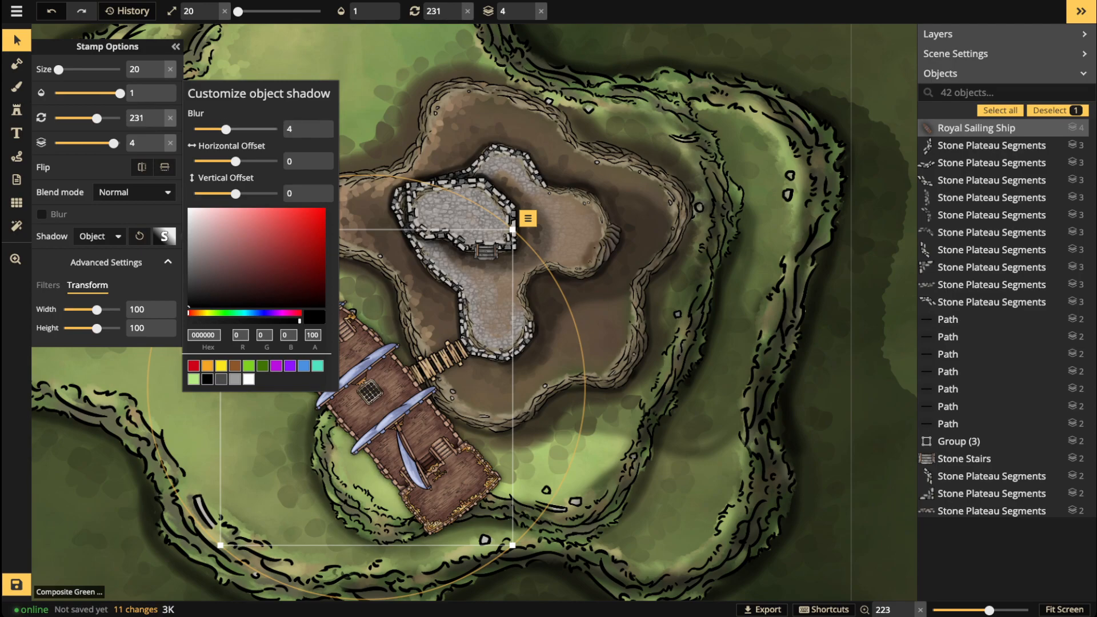
key(Escape)
Step: Move the white light-direction strokes closer to the map's upper-left corner
scroll(369, 250, down, 5)
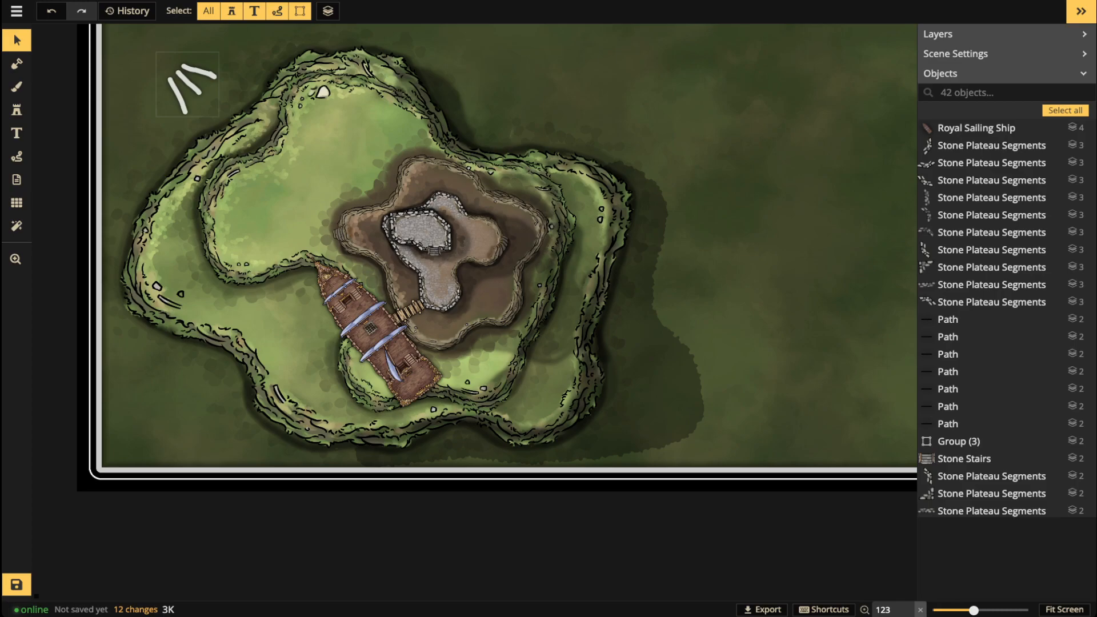
click(188, 84)
drag(234, 43, 222, 33)
drag(187, 84, 170, 88)
key(Escape)
Step: Paste a copy of the sailing ship onto the empty ground east of the plateaus and set its shadow to None
click(369, 332)
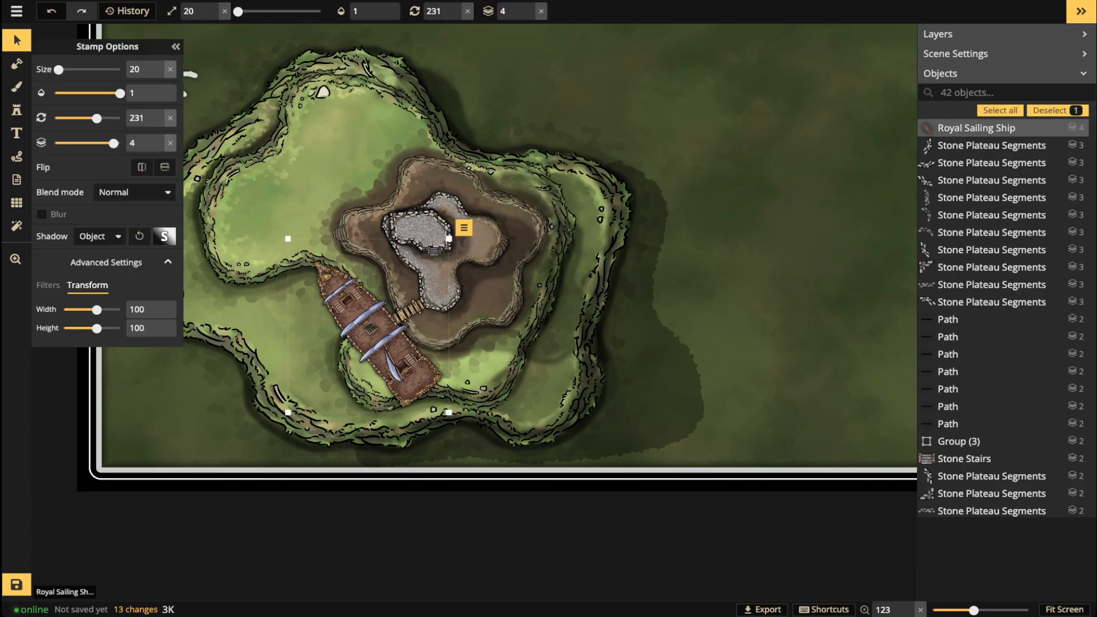
scroll(368, 332, up, 1)
key(ctrl+v)
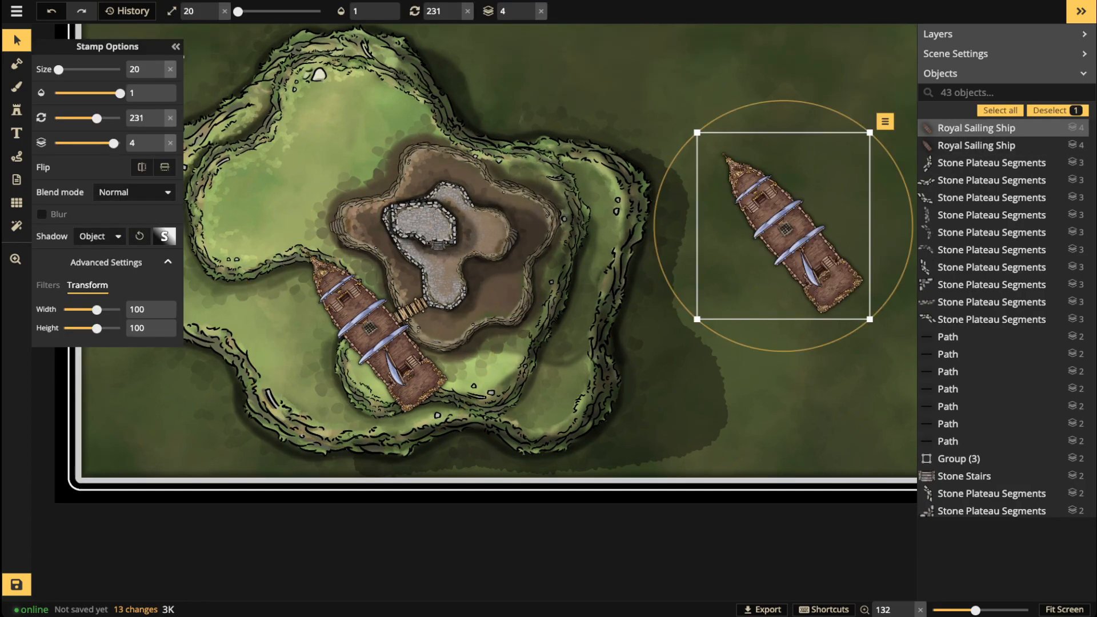
click(100, 236)
click(92, 257)
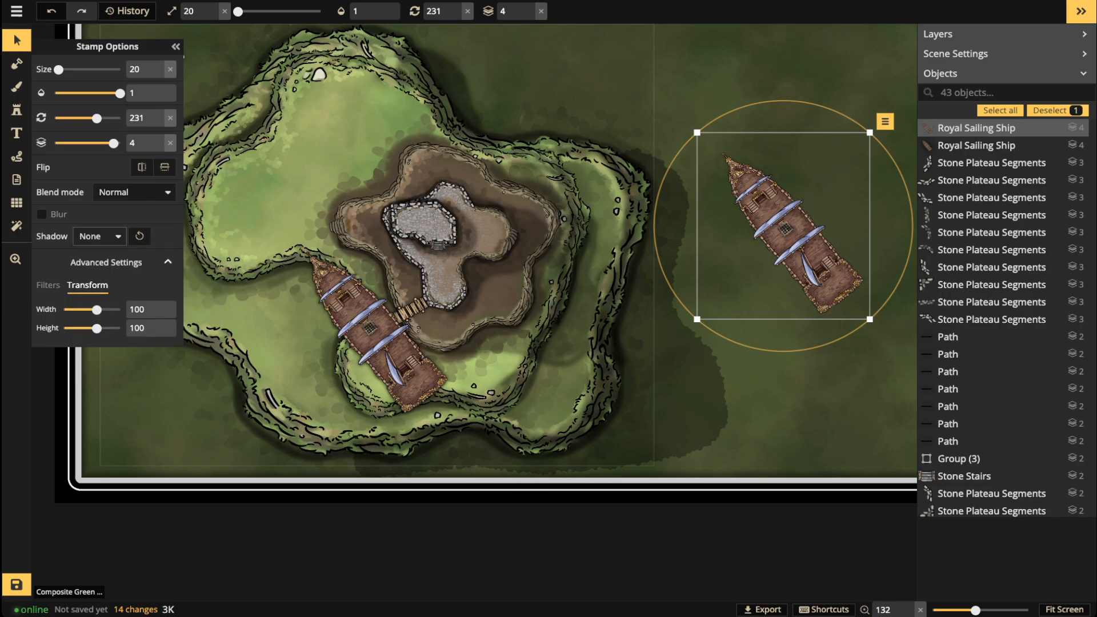
Step: Turn the copied ship into a soft dark silhouette with brightness 0, blur radius 10 and opacity 0.45
click(48, 285)
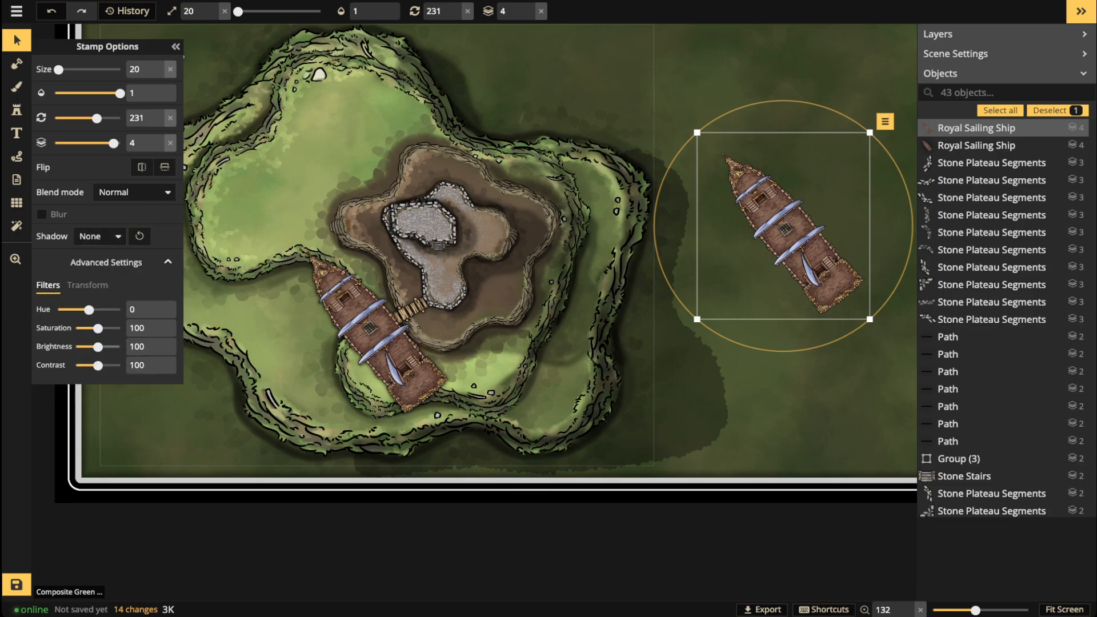
drag(98, 347, 75, 347)
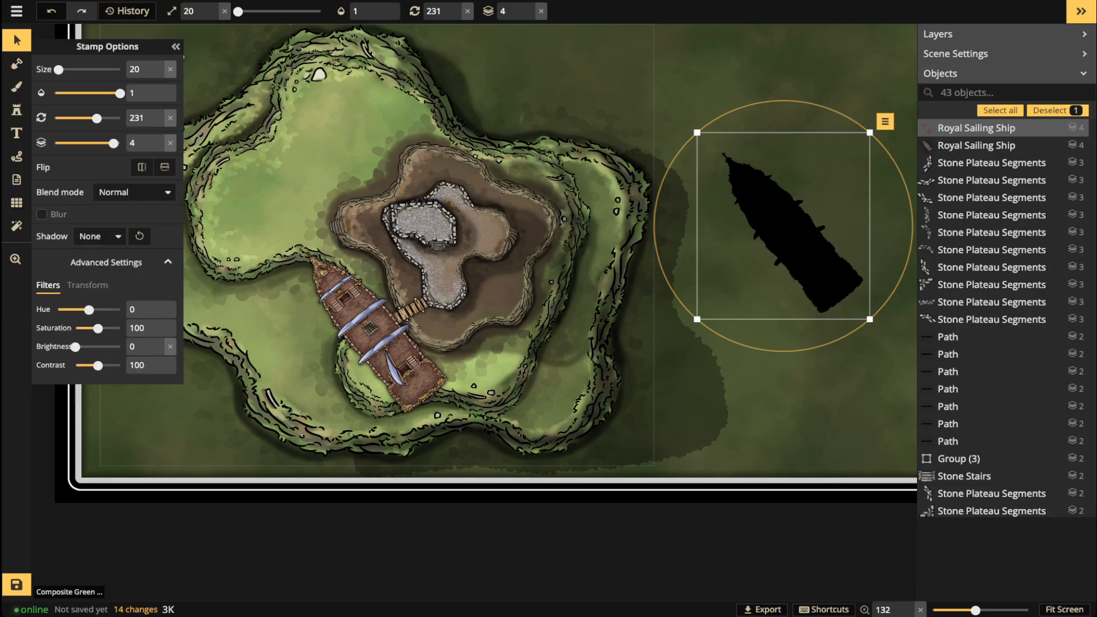
click(42, 214)
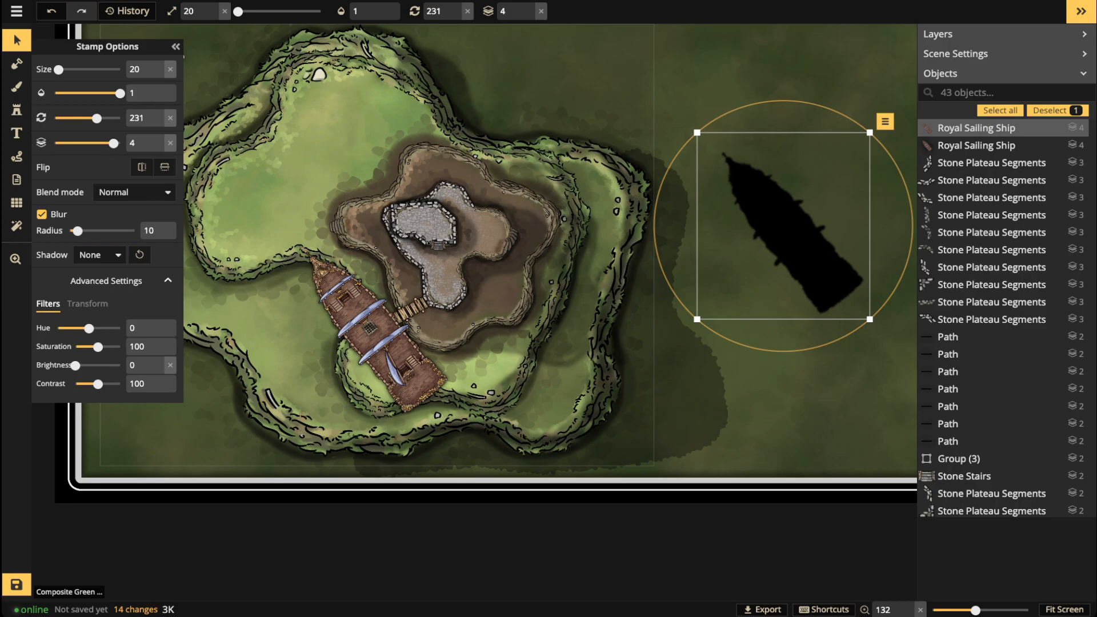
drag(120, 93, 92, 92)
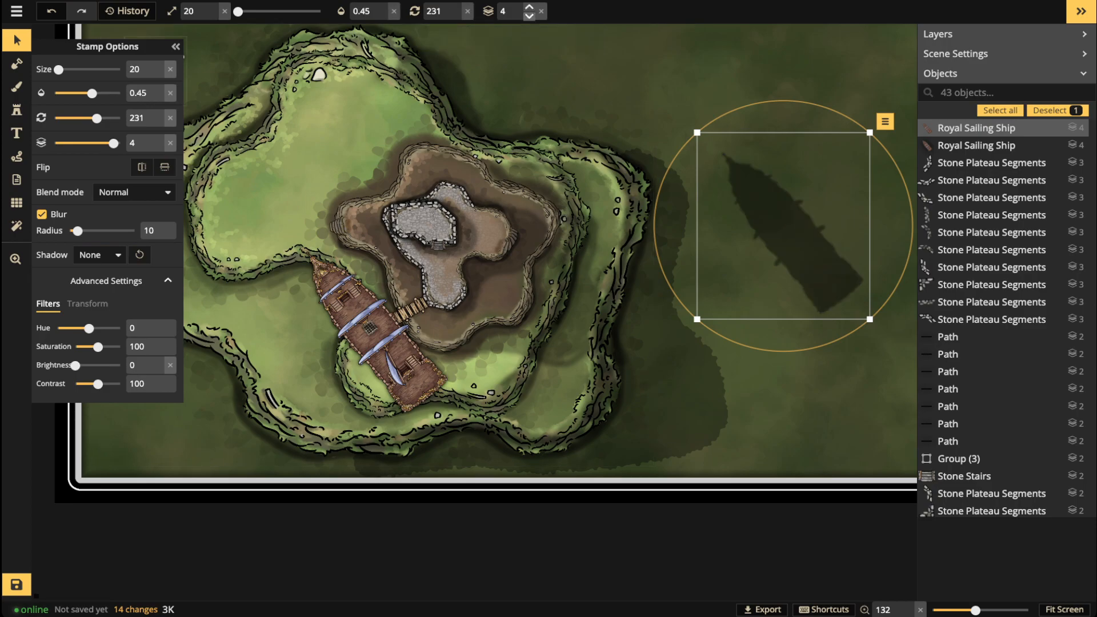
Step: Put the darkened ship silhouette on layer 2 and move it beneath the docked ship, across the plateau's southern edge
click(530, 15)
click(529, 16)
drag(783, 225, 514, 418)
scroll(484, 363, down, 1)
scroll(483, 364, down, 1)
drag(483, 363, 416, 358)
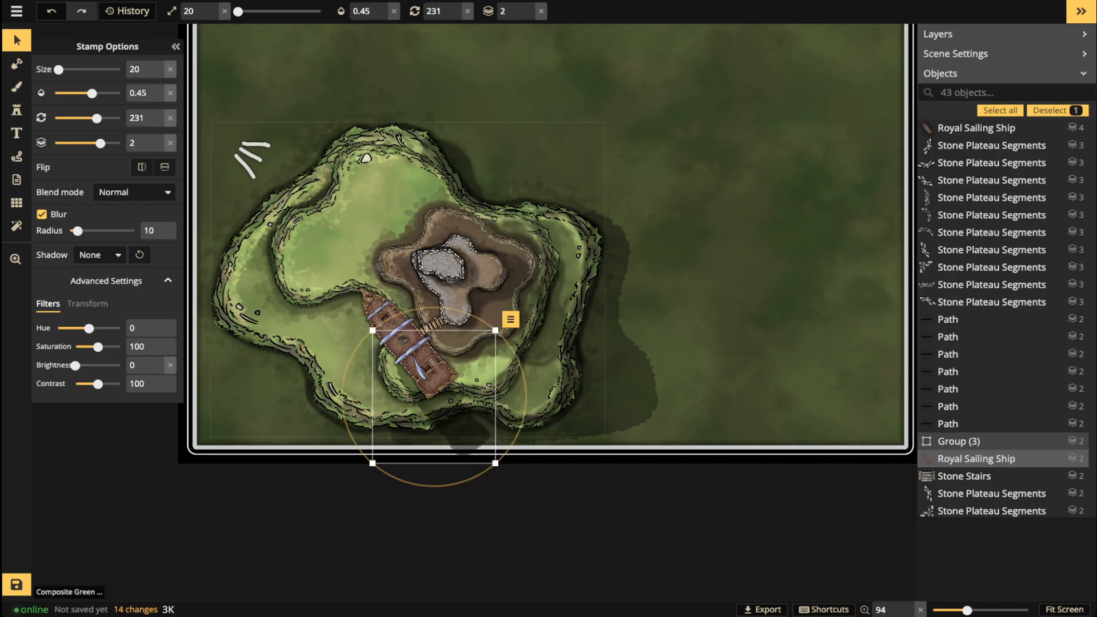
Step: Set the ship silhouette's opacity to 0.34 and offset it to the southeast of the docked ship as its cast shadow
scroll(397, 397, up, 2)
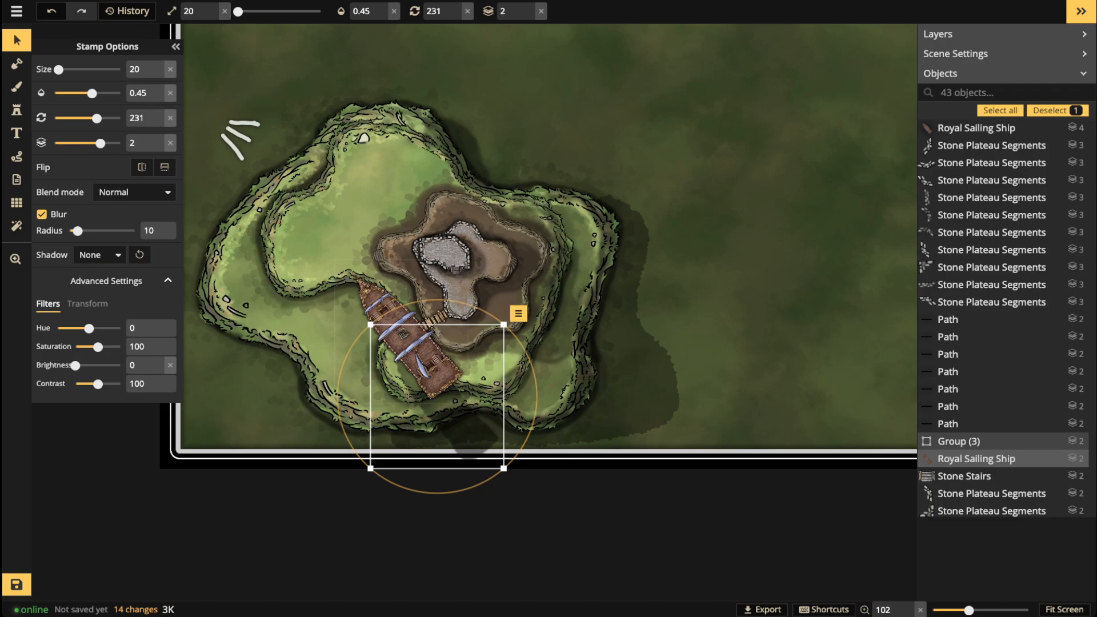
drag(437, 397, 636, 376)
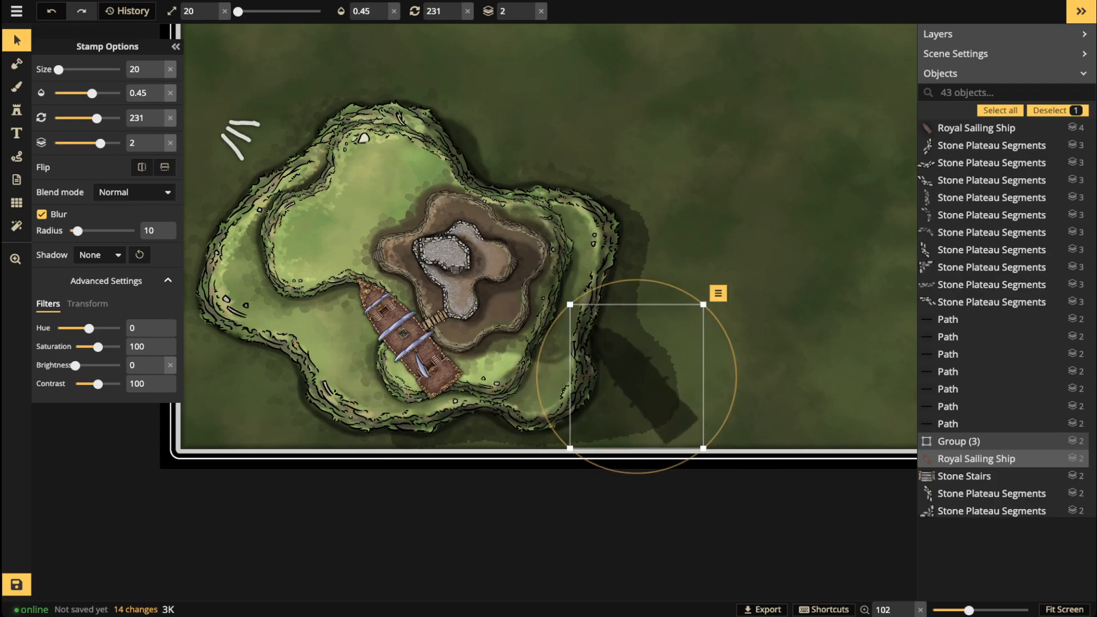
drag(92, 93, 94, 94)
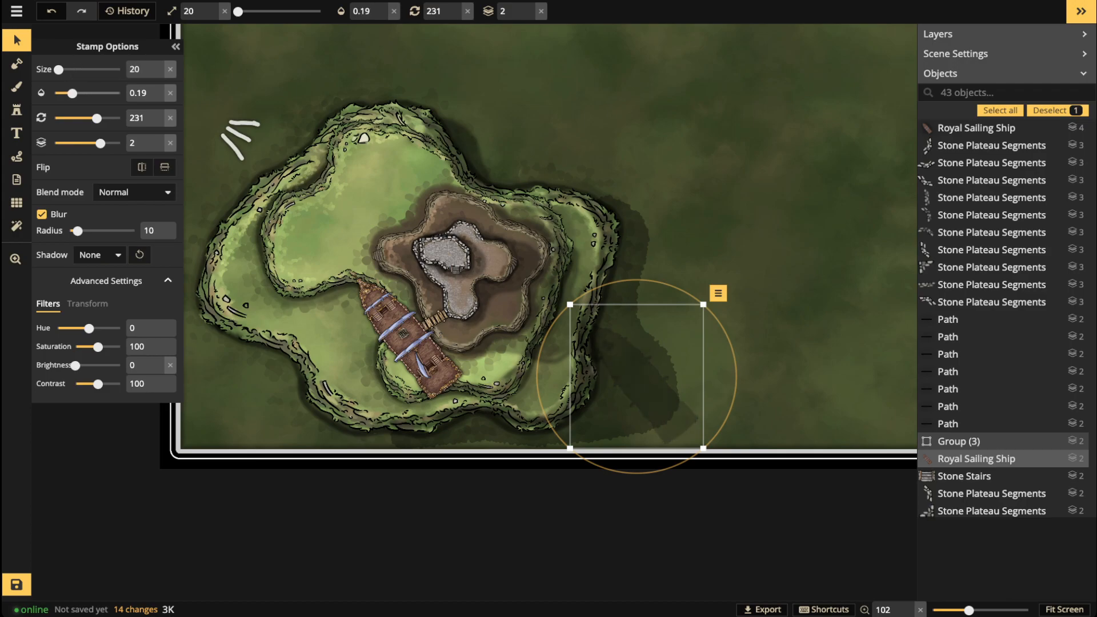
drag(636, 376, 434, 389)
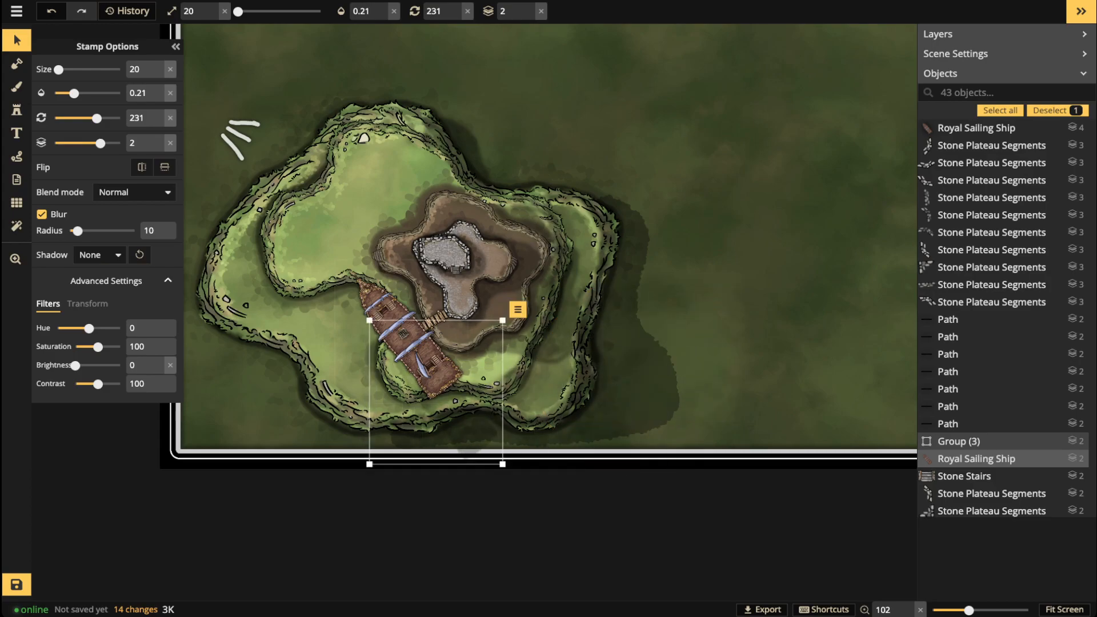
key(e)
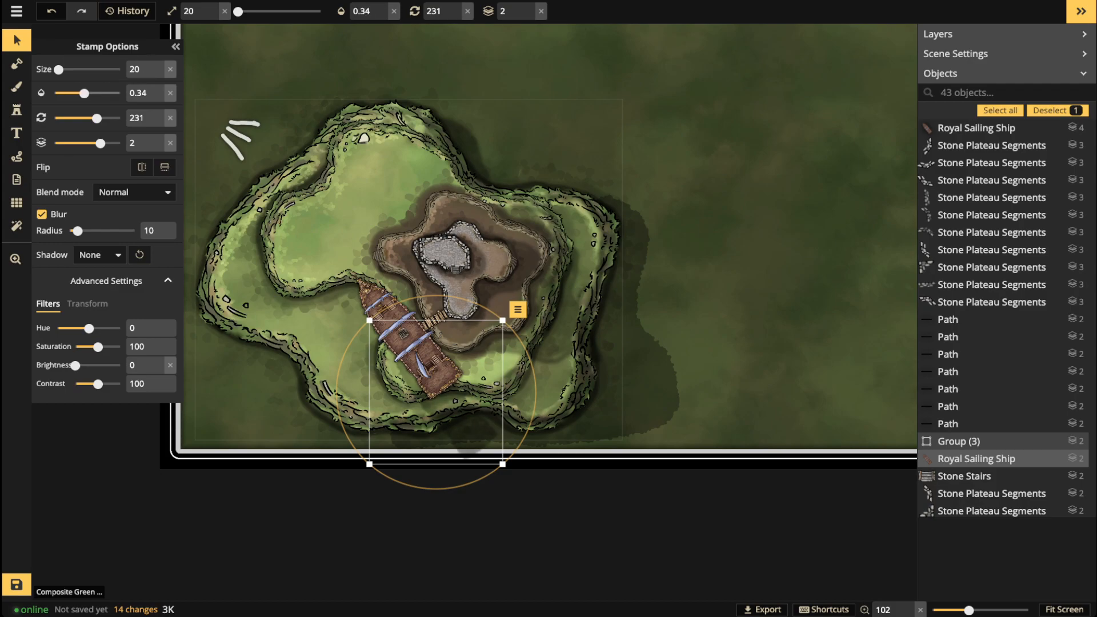
drag(436, 392, 444, 405)
scroll(246, 206, down, 2)
key(Escape)
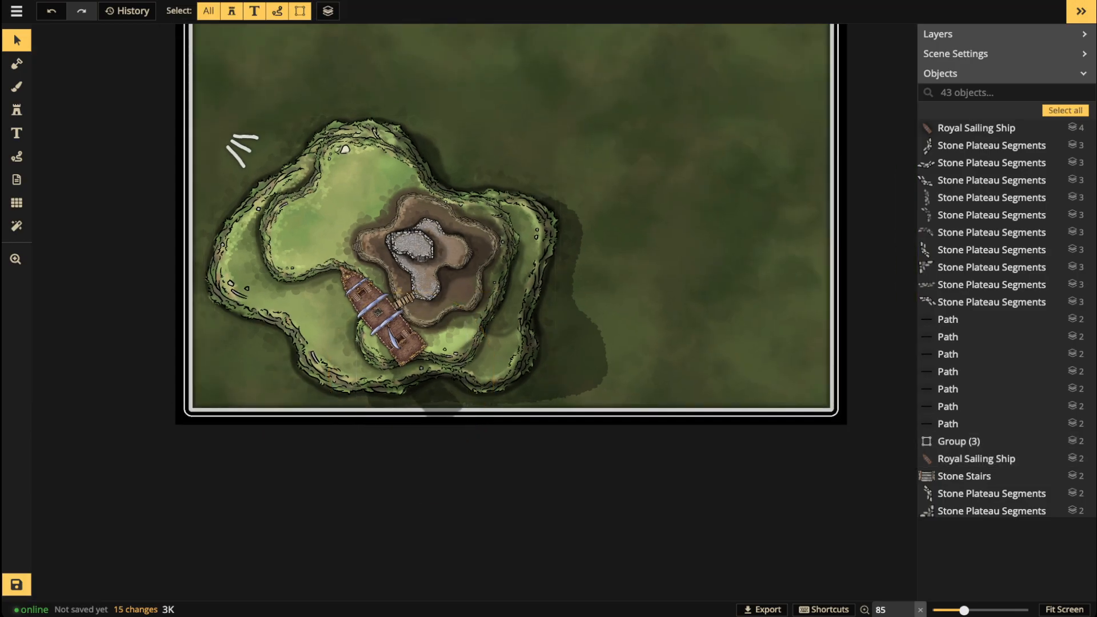
scroll(275, 200, up, 4)
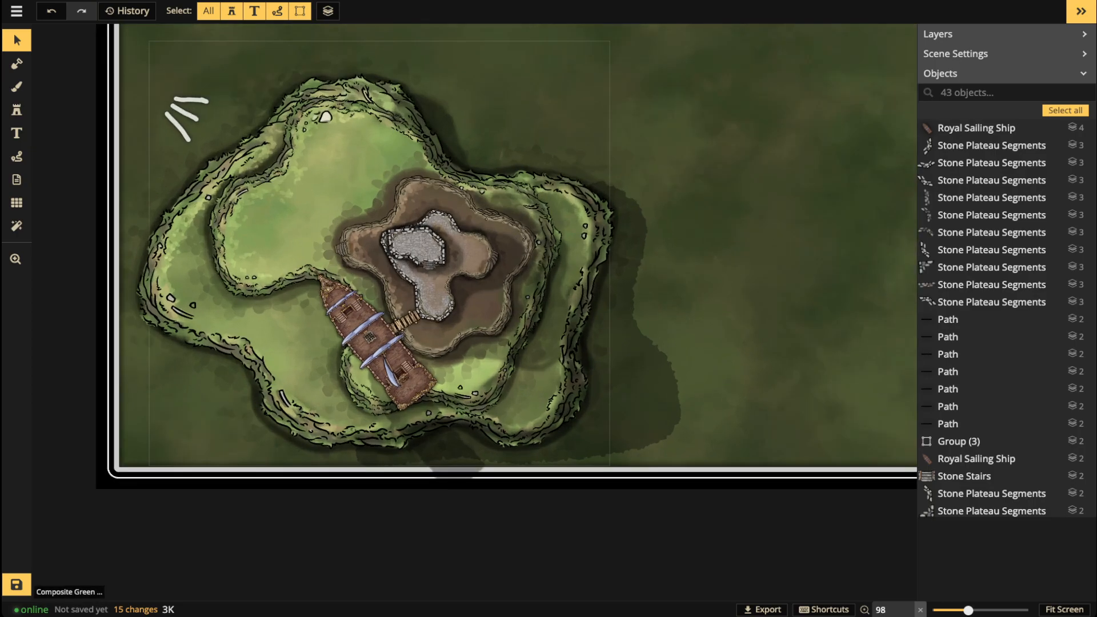
scroll(457, 285, up, 2)
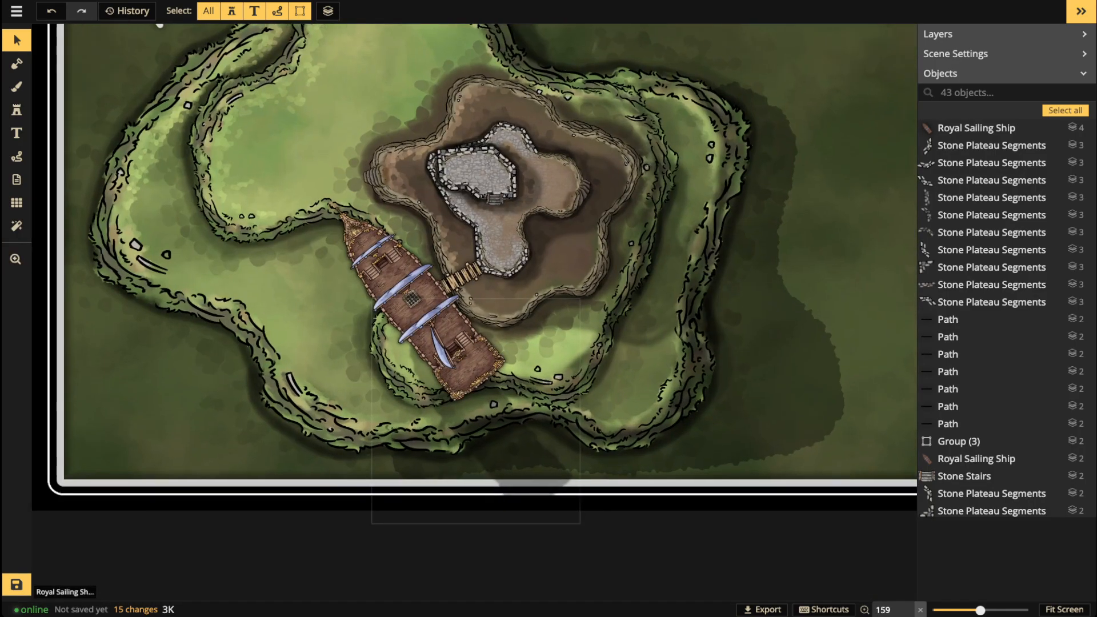
click(440, 332)
key(space)
drag(515, 257, 362, 476)
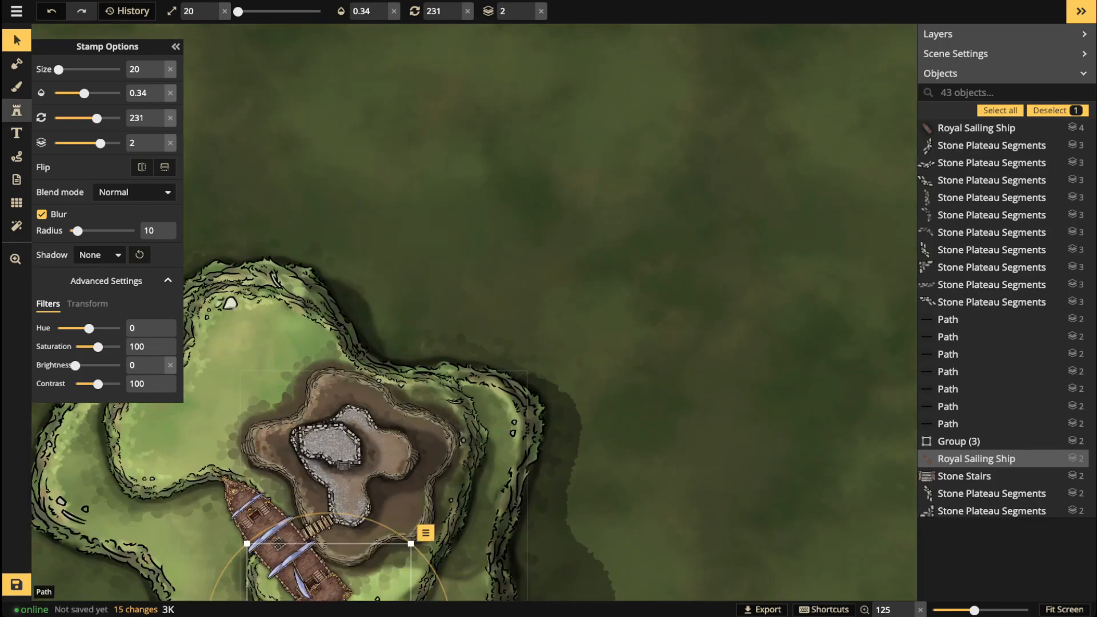
Step: Search the stamp catalog for "tree" and choose the Trees Conifer set
click(16, 109)
key(f)
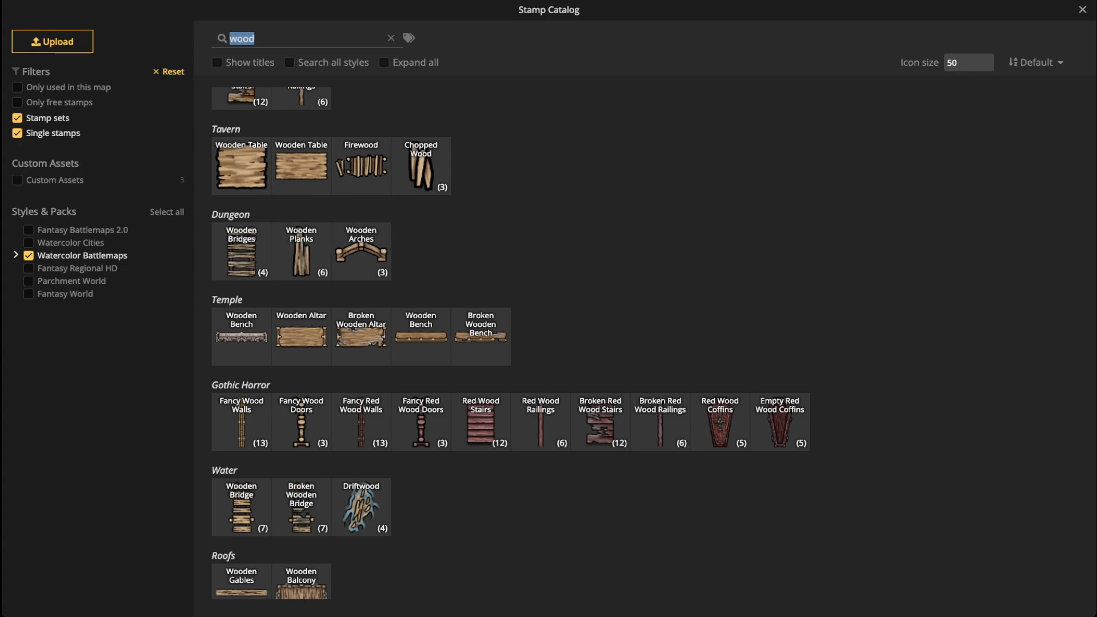
text(w)
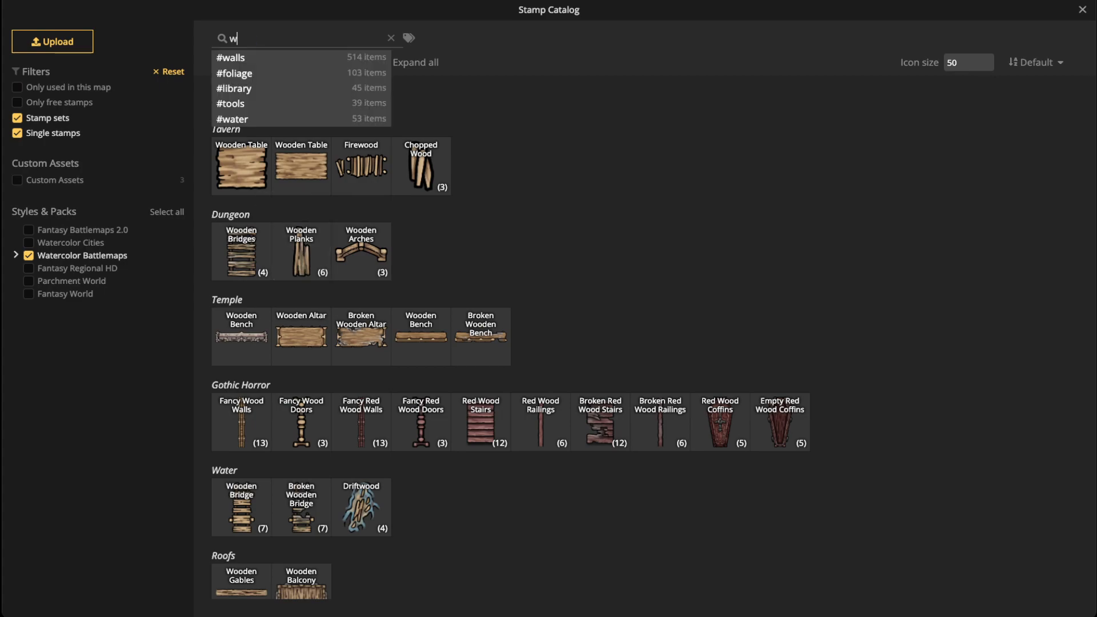
key(BackSpace)
text(tree)
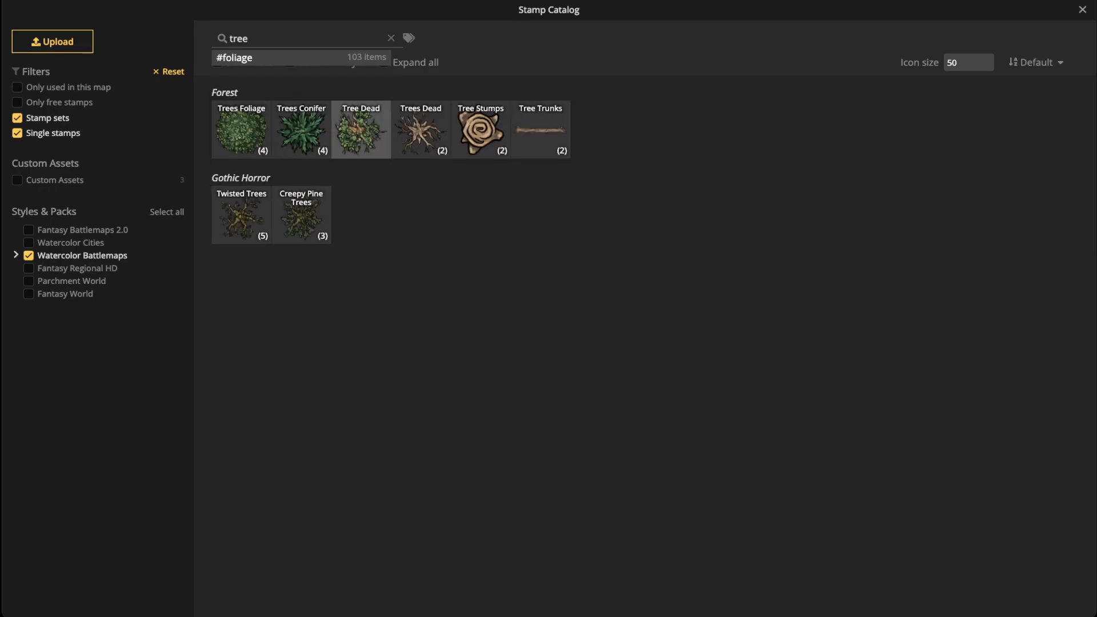
click(302, 129)
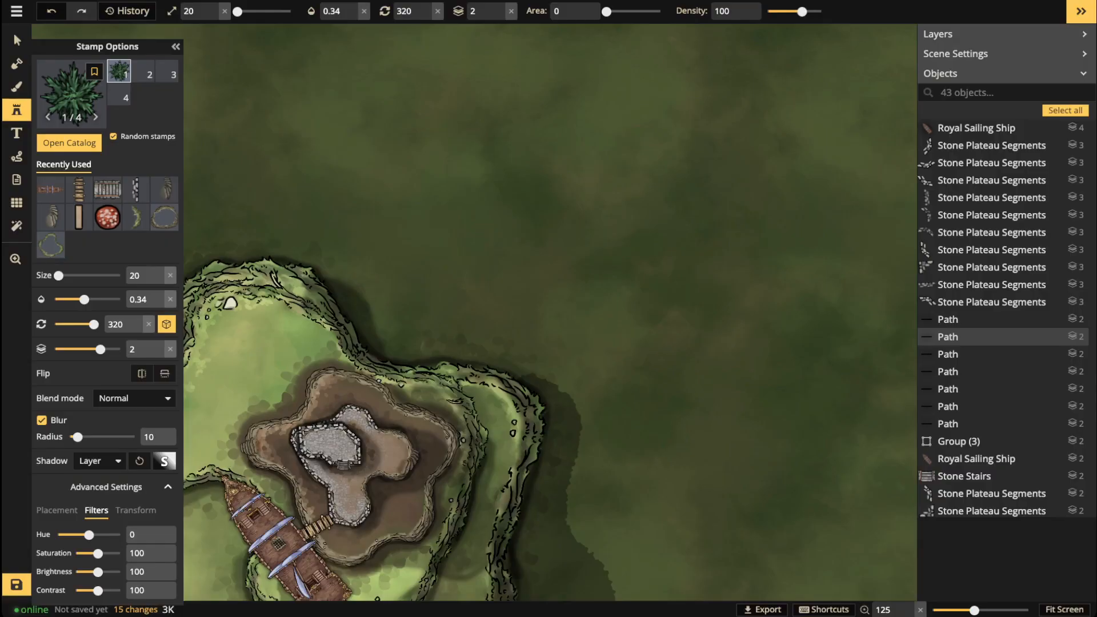
Step: Place a conifer of size 40 with opacity 1 beside the rock at the northern end of the grassy plateau
scroll(345, 268, down, 2)
key(bracketright)
key(bracketright)
key(bracketright)
click(364, 11)
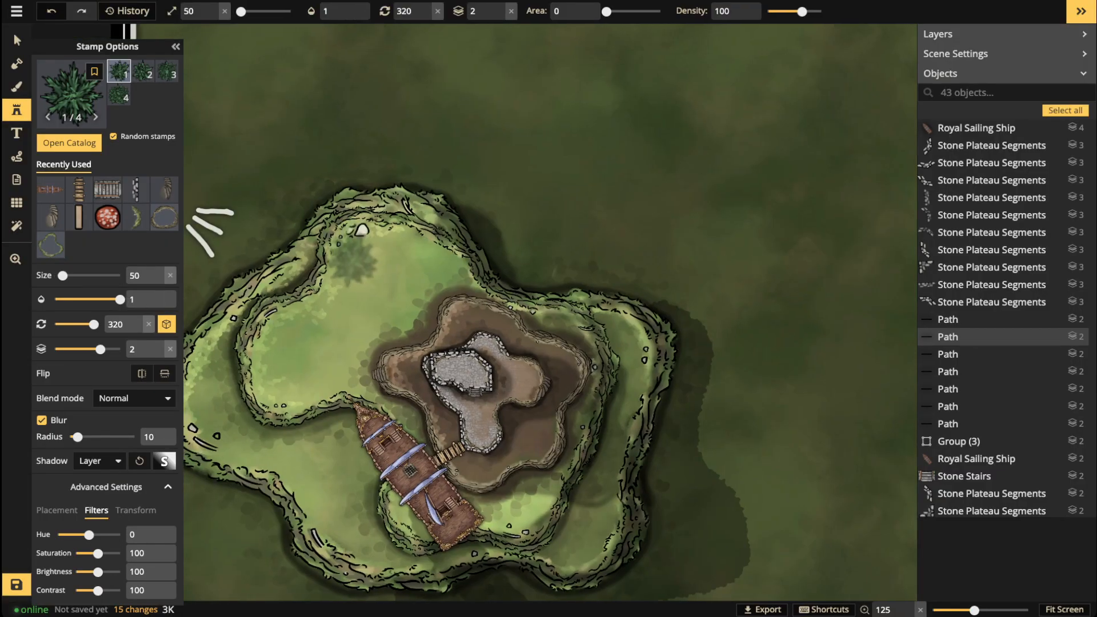
key(bracketleft)
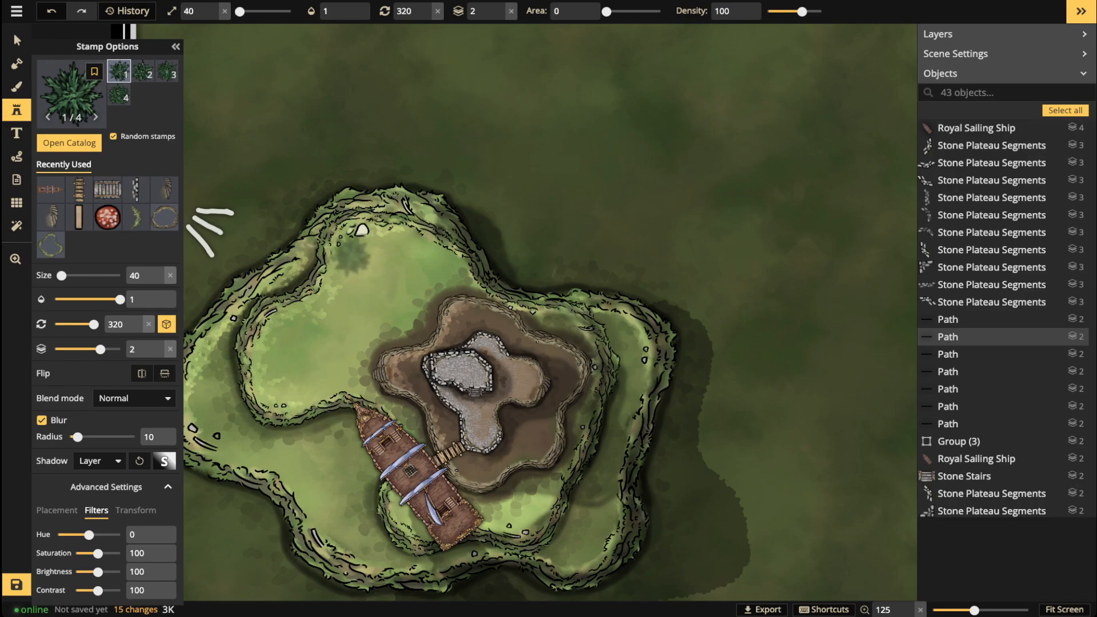
click(362, 230)
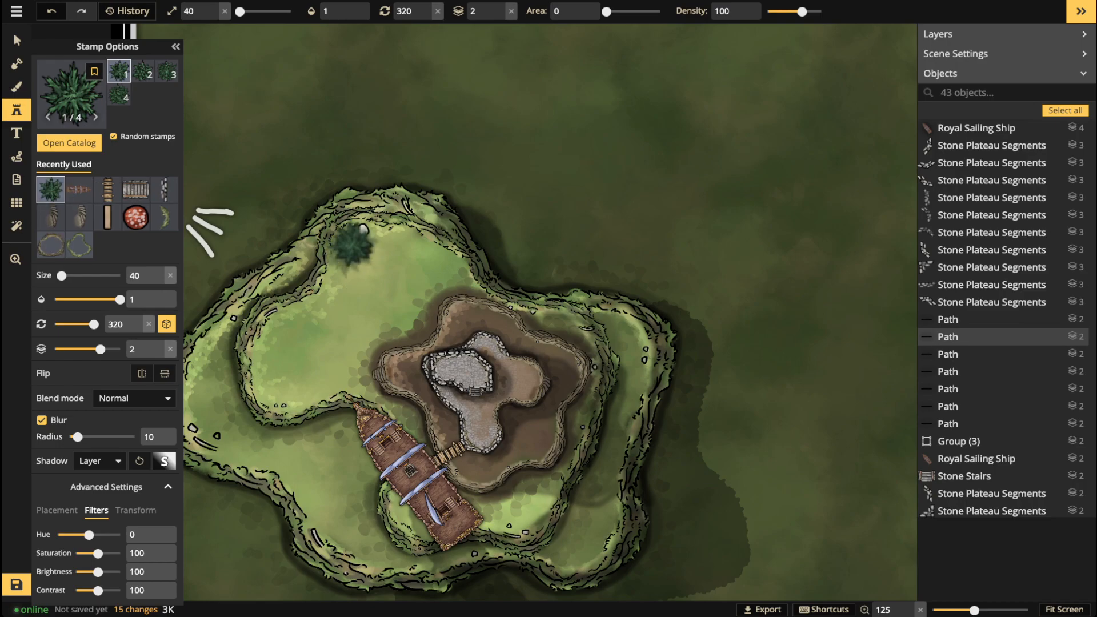
Step: Turn off blur on the conifer placed at the plateau's northern end
key(bracketleft)
key(bracketleft)
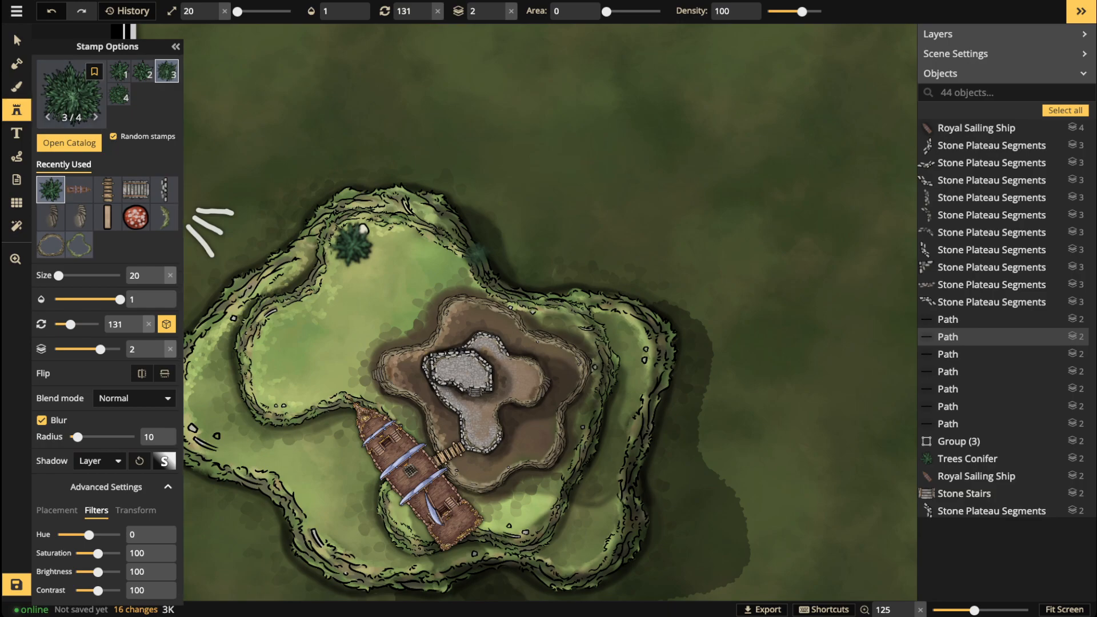
click(17, 40)
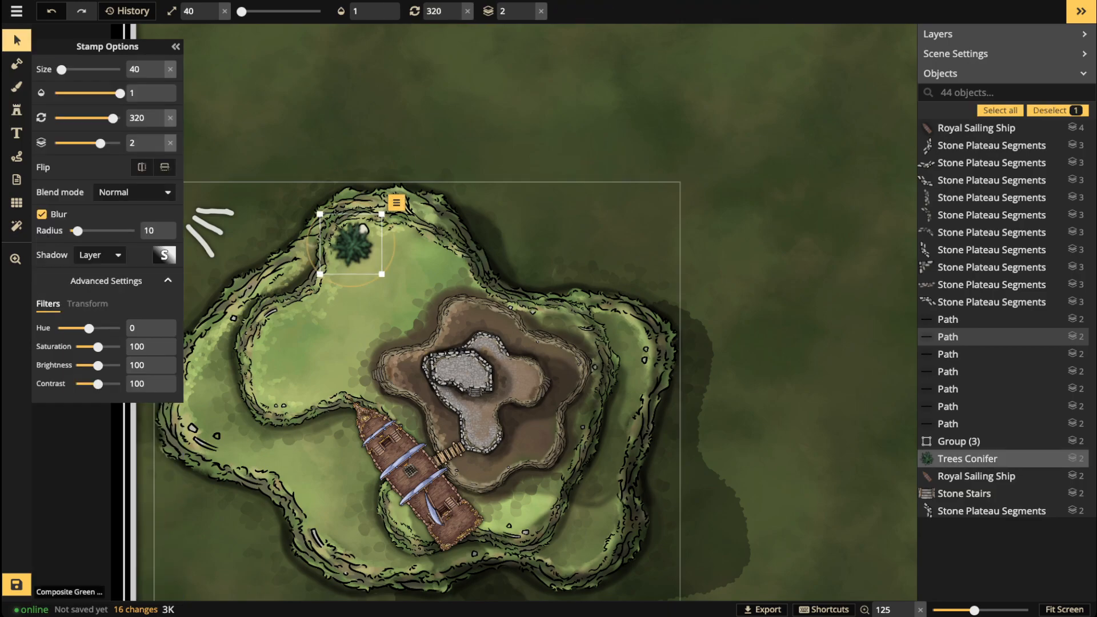
click(41, 214)
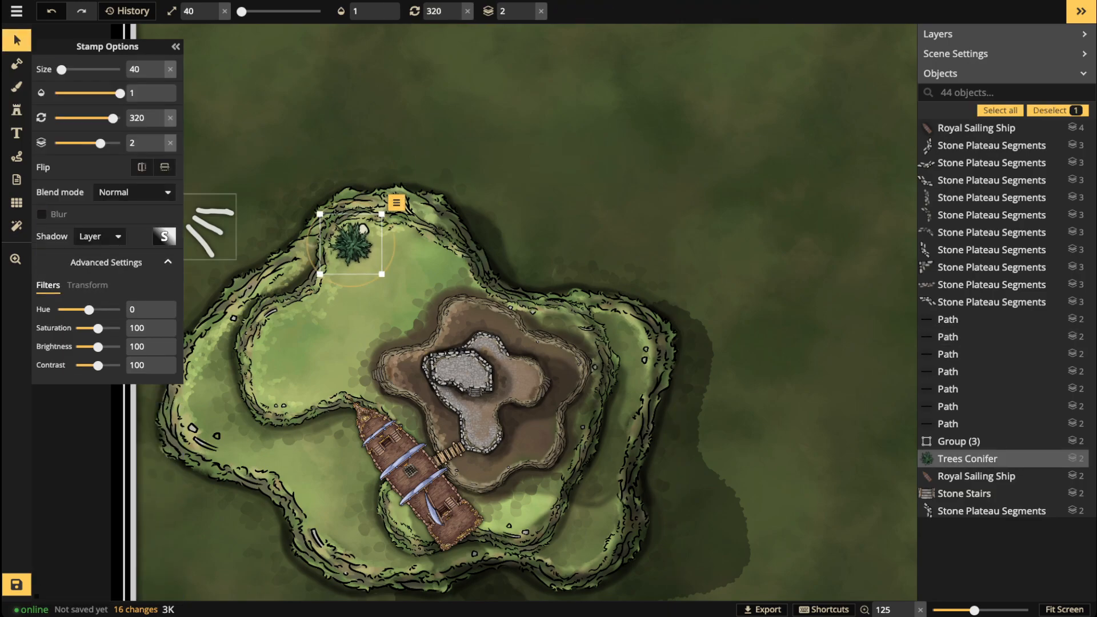
Step: Turn off blur for new conifer stamps and add size 30 conifers on the western and northern parts of the grassy plateaus
click(17, 110)
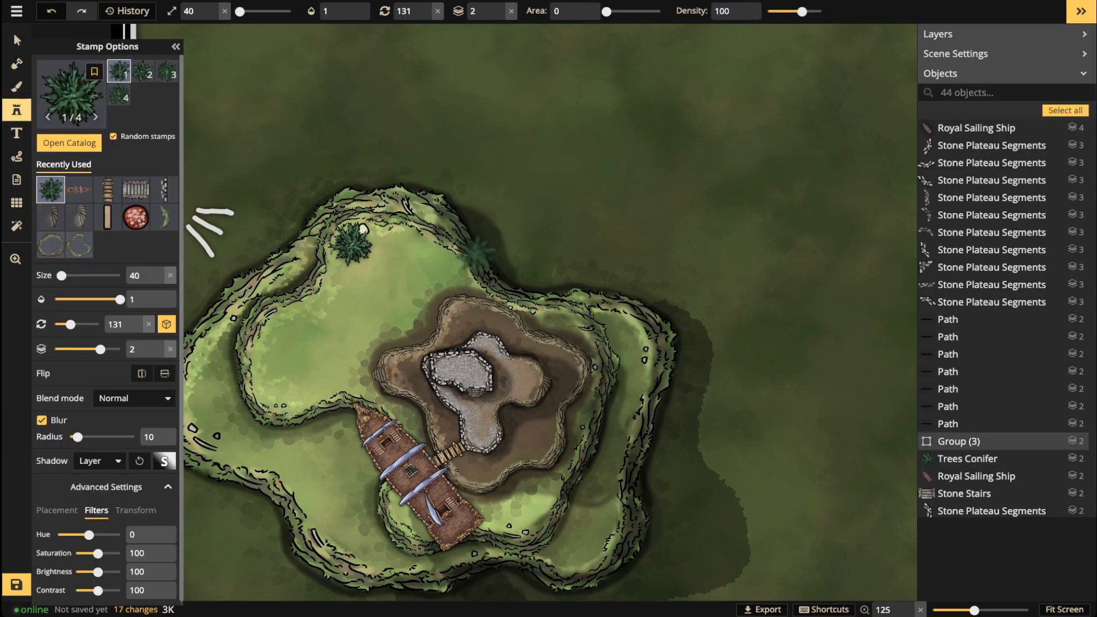
click(286, 340)
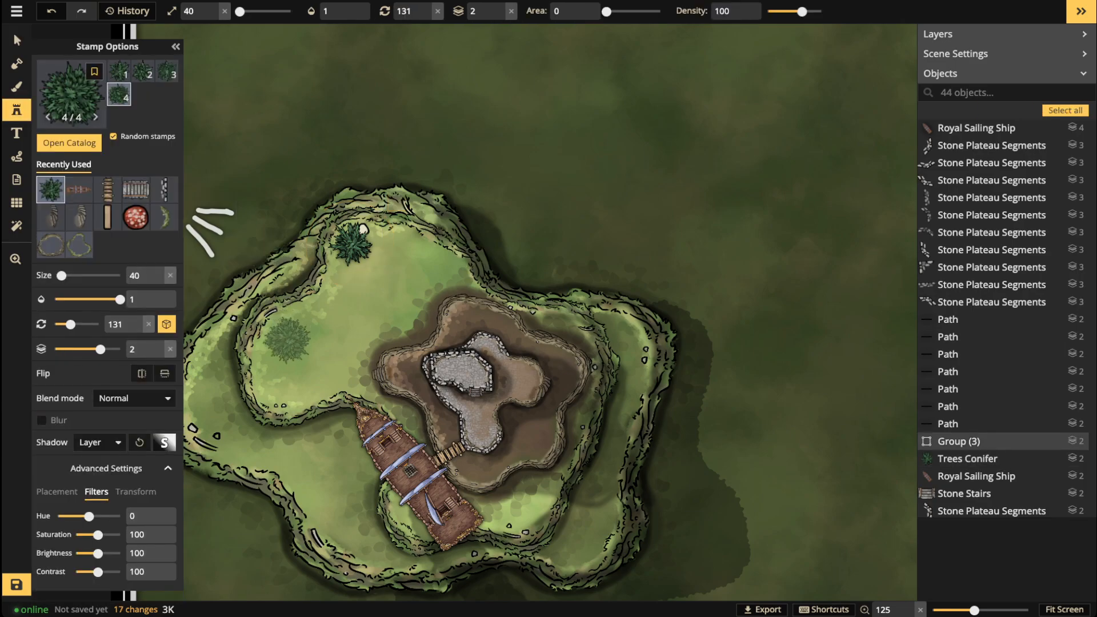
key(space)
drag(224, 389, 341, 357)
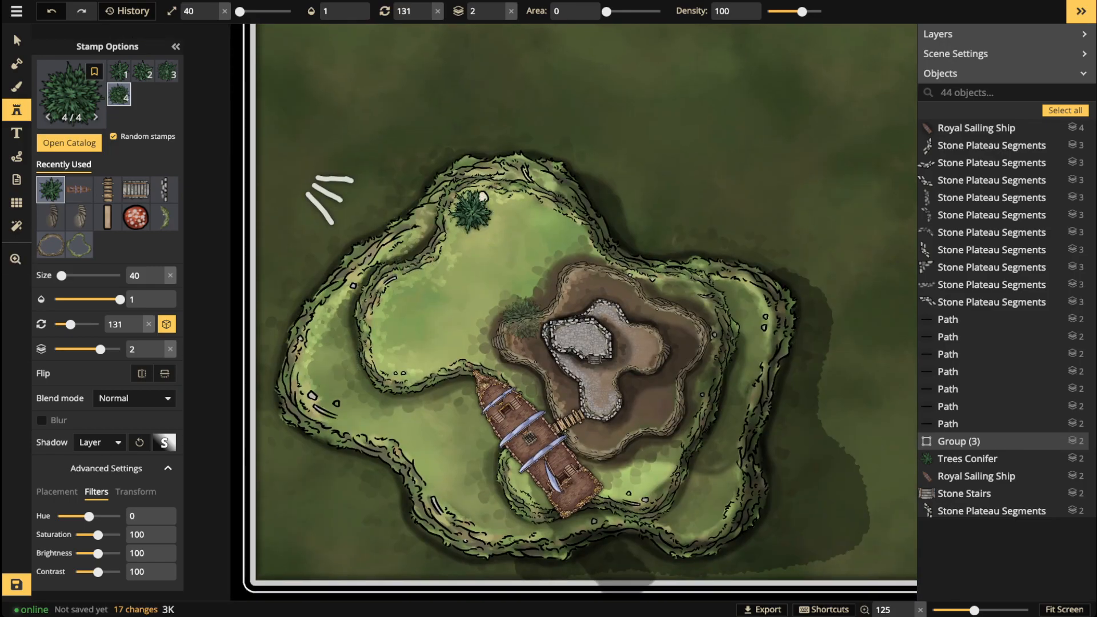
key([)
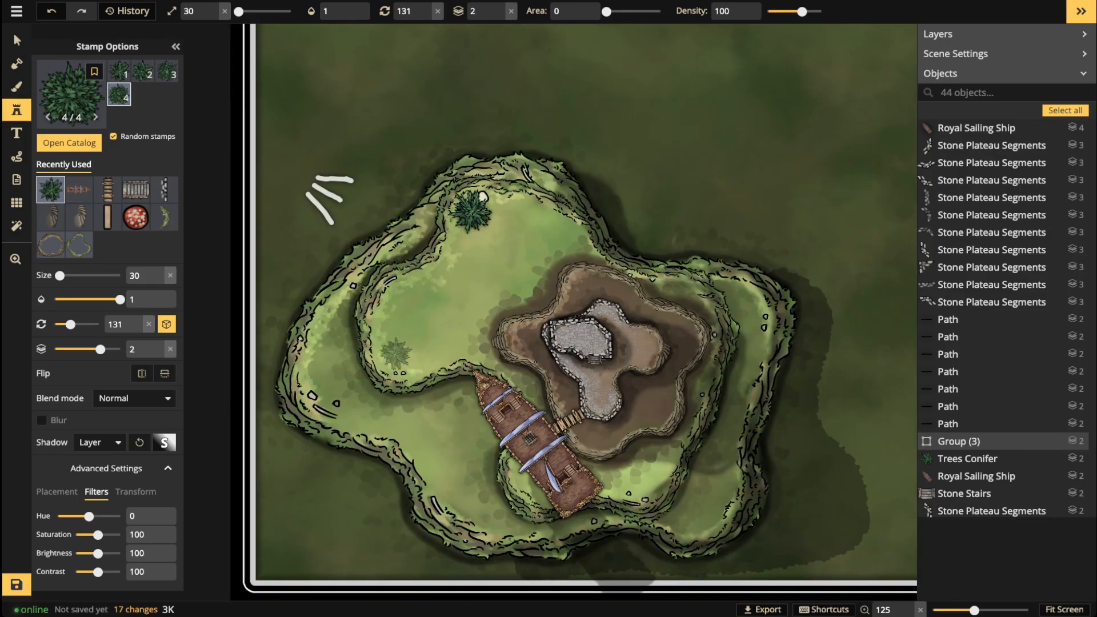
click(396, 353)
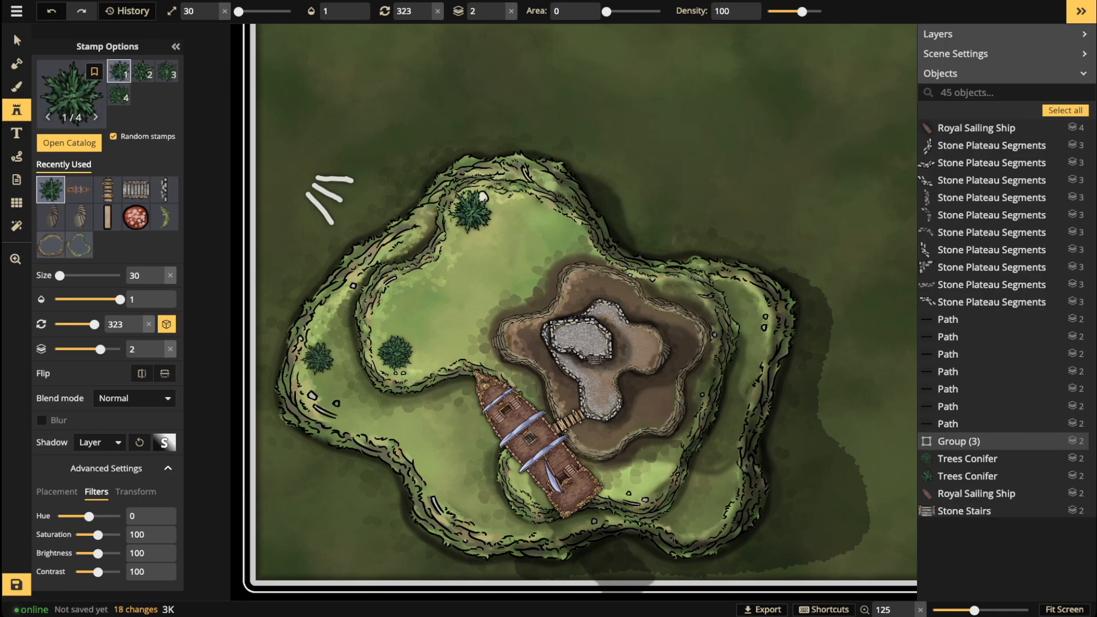
click(319, 358)
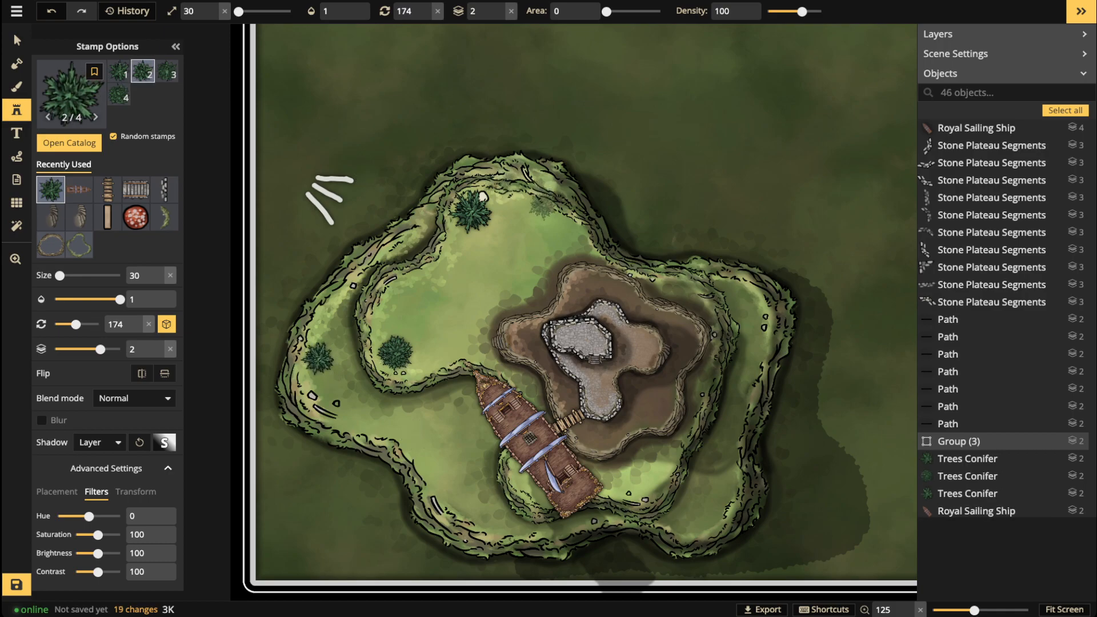
Step: Clear the catalog search, switch the style from Watercolor Battlemaps to Fantasy Regional HD, and choose the green side-view pine tree set
click(71, 95)
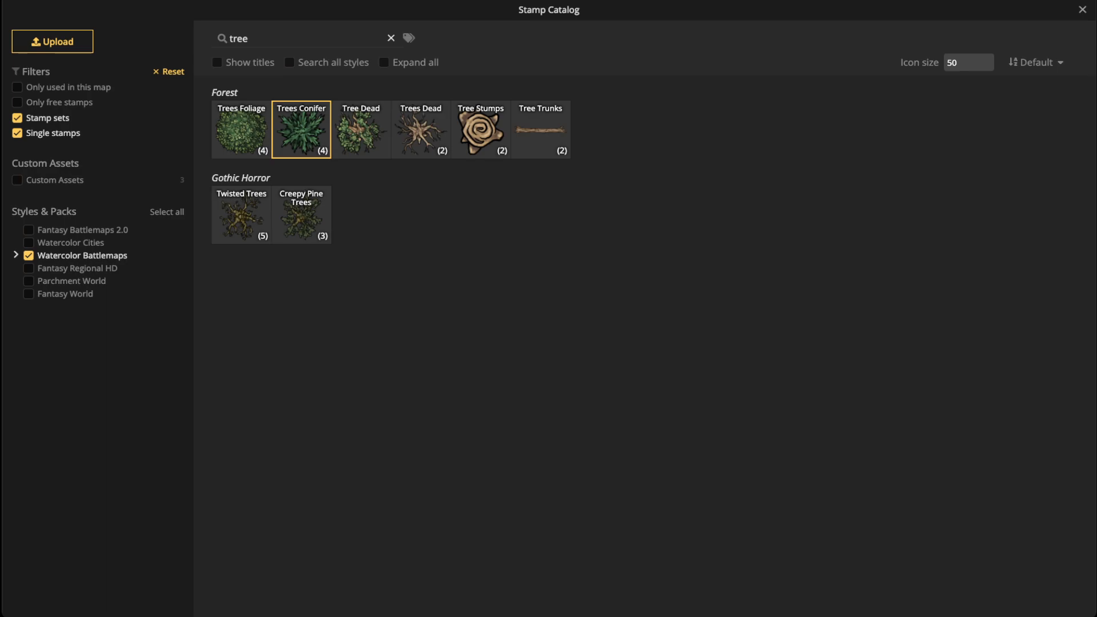
click(391, 38)
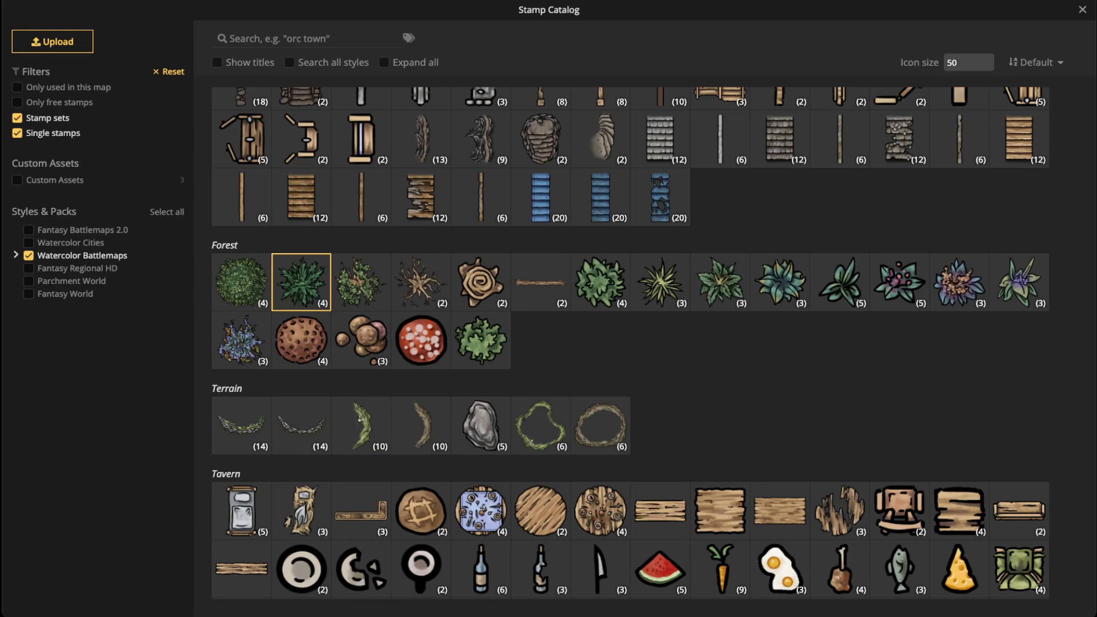
click(28, 255)
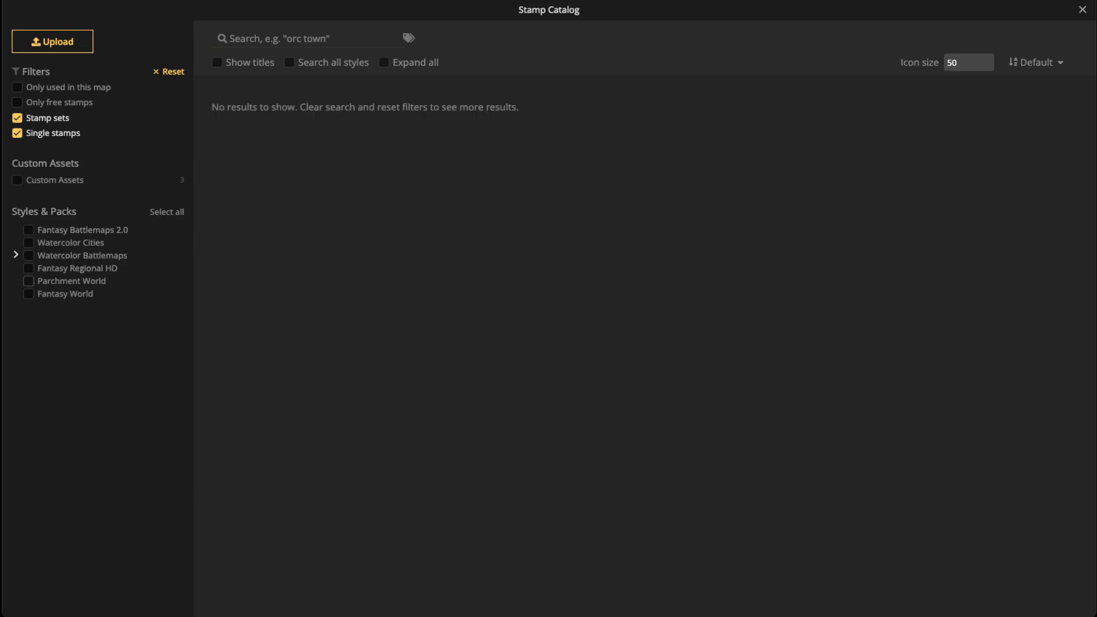
click(28, 268)
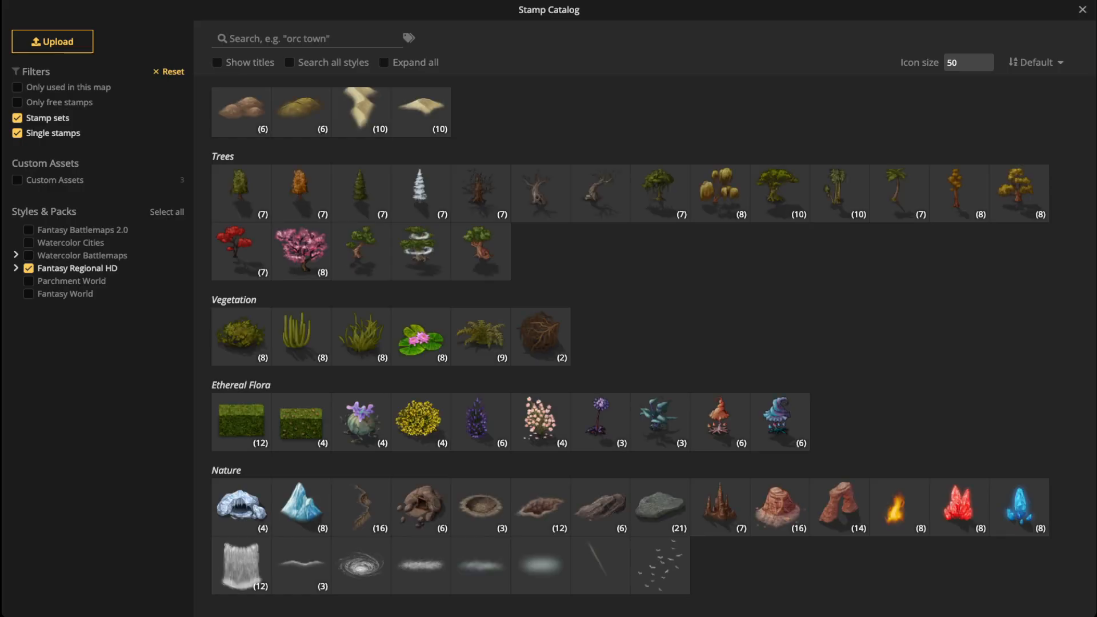
click(230, 38)
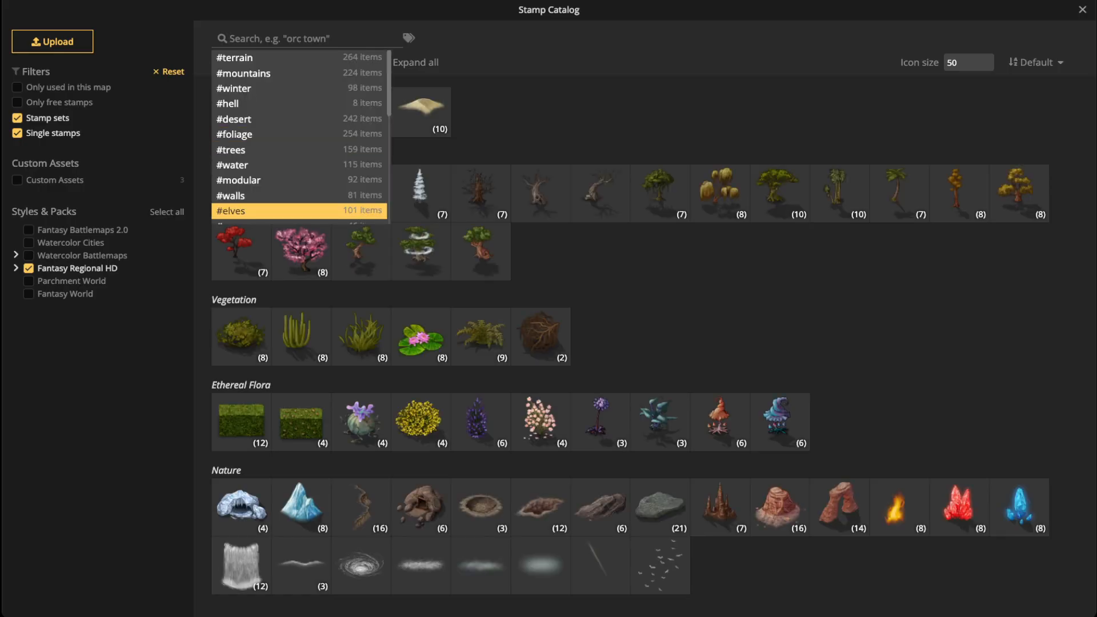
click(421, 150)
click(361, 193)
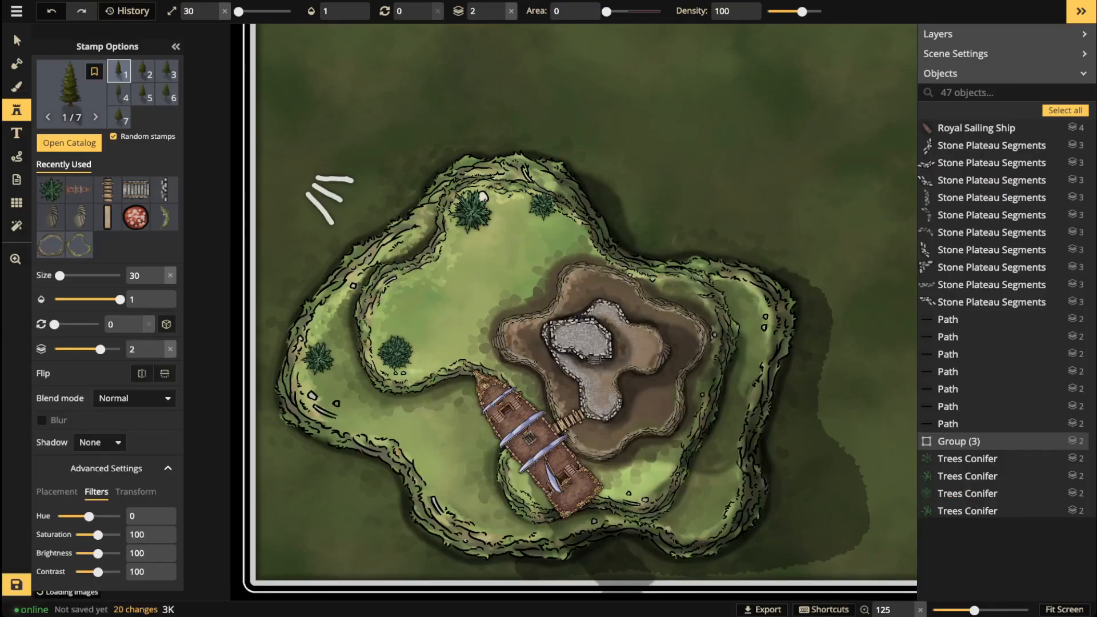
Step: Place a size 160 pine tree on layer 3 beside the conifer at the northern end of the grassy plateau
scroll(512, 141, up, 12)
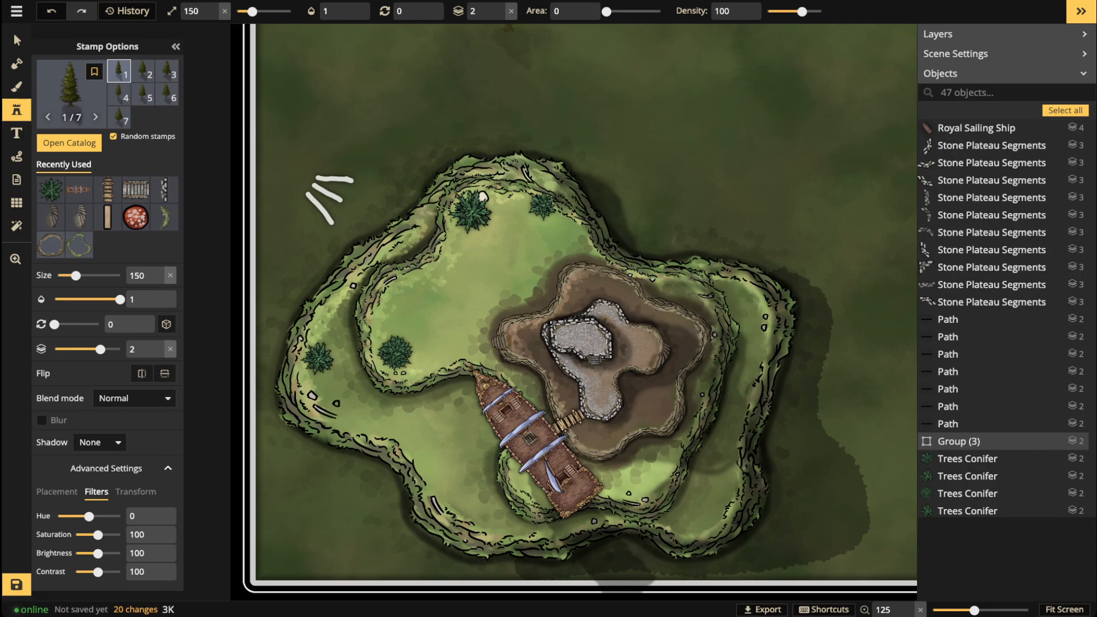
scroll(497, 143, up, 5)
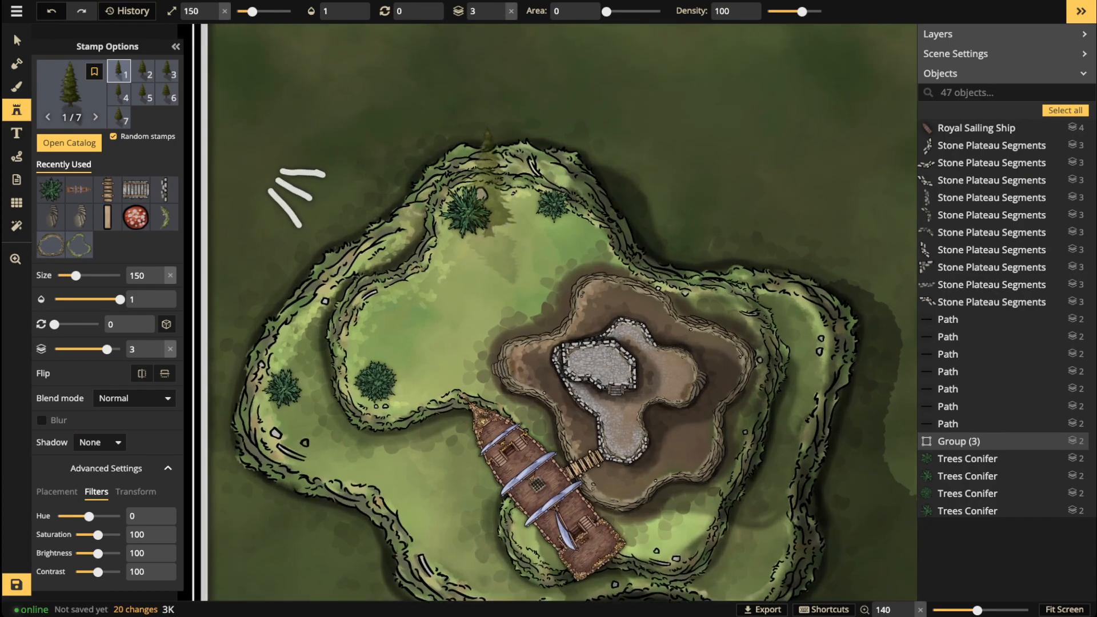
scroll(496, 191, up, 1)
scroll(503, 192, up, 1)
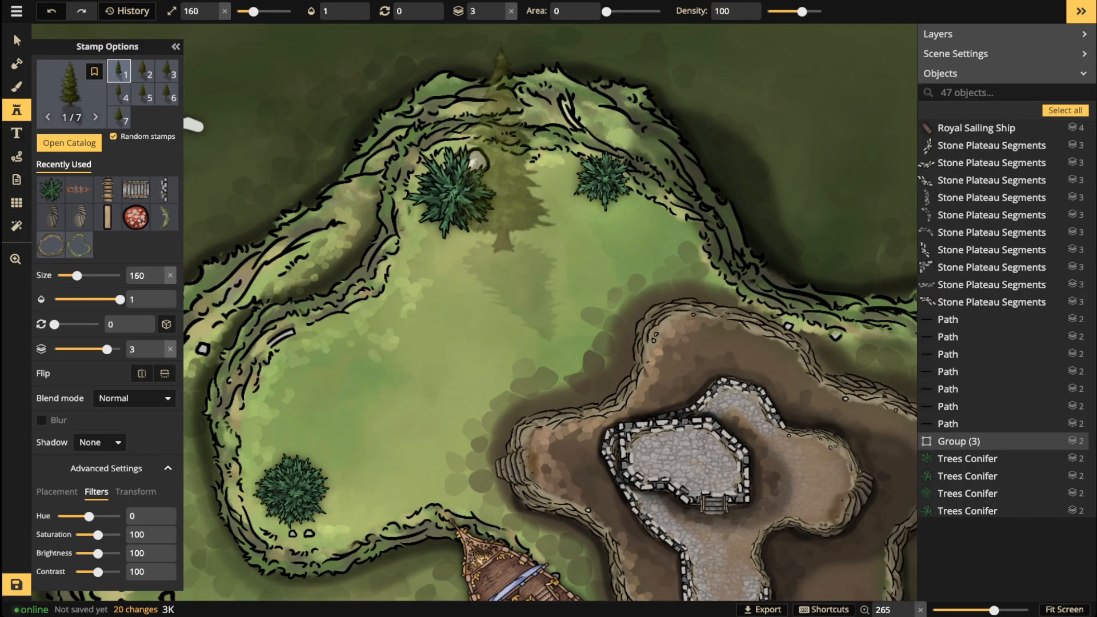
click(507, 192)
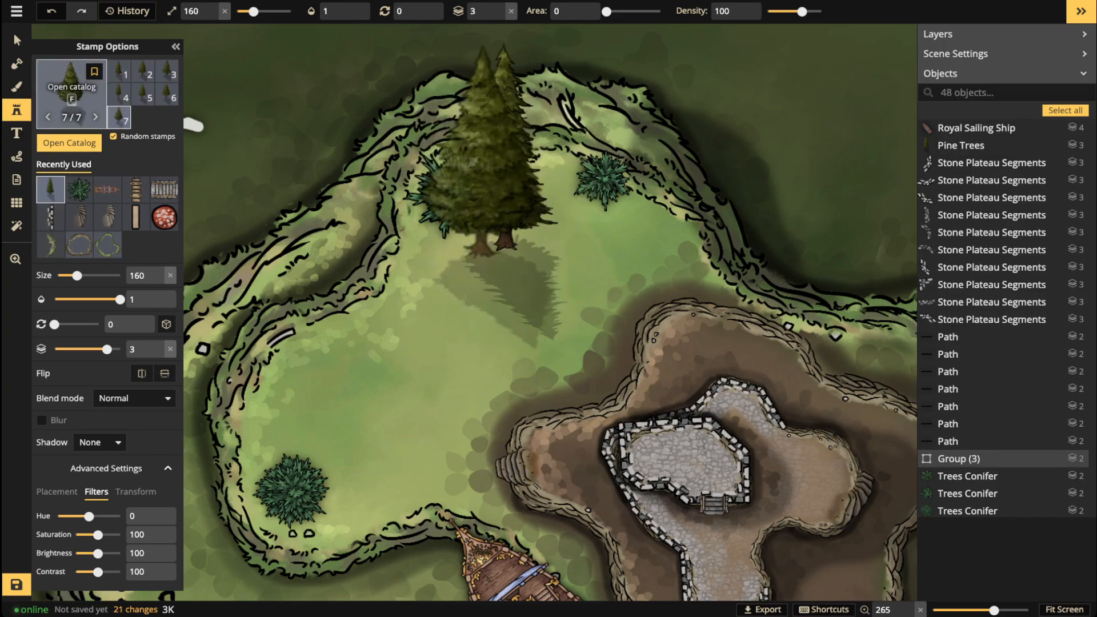
Step: Turn pine stamps on the grassy plateaus into tree shadows with brightness 0, opacity 0.31 and rotation 150 on layer 1
click(17, 40)
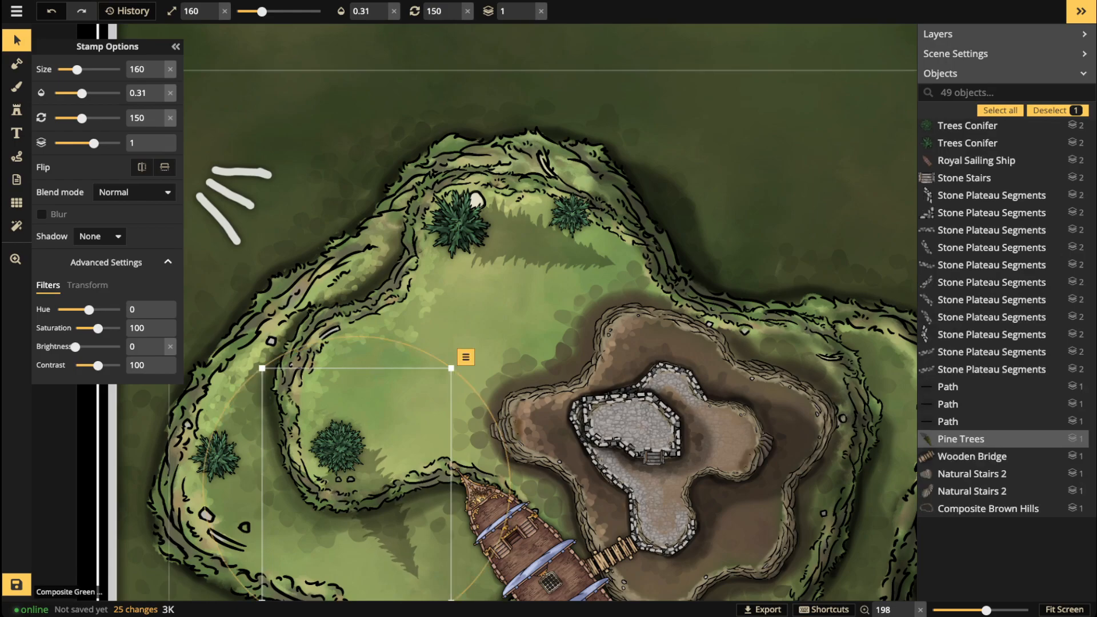
key(Escape)
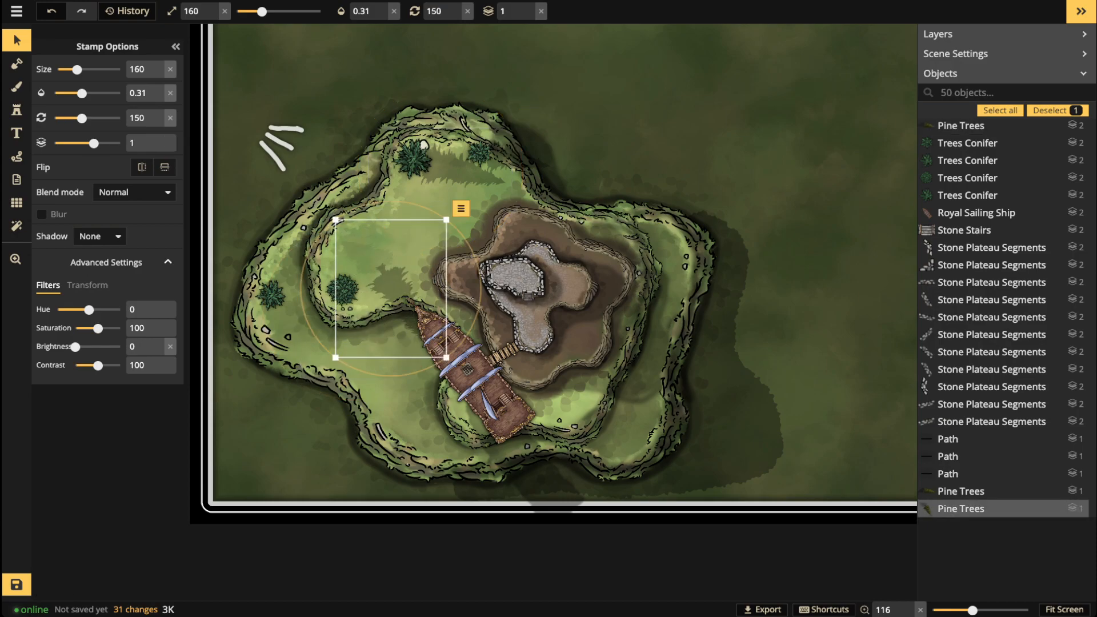
scroll(353, 250, up, 8)
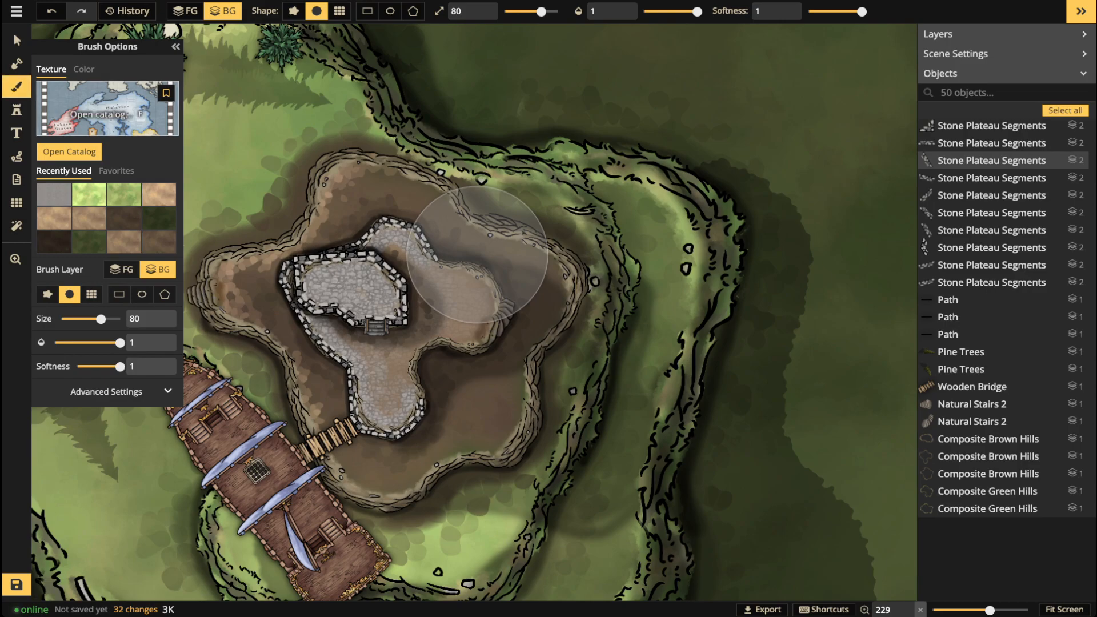
Step: Paint the Dungeon Cracks Alpha texture on the brown plateau with brush size 11, opacity 0.84 and texture size 19.8
key(f)
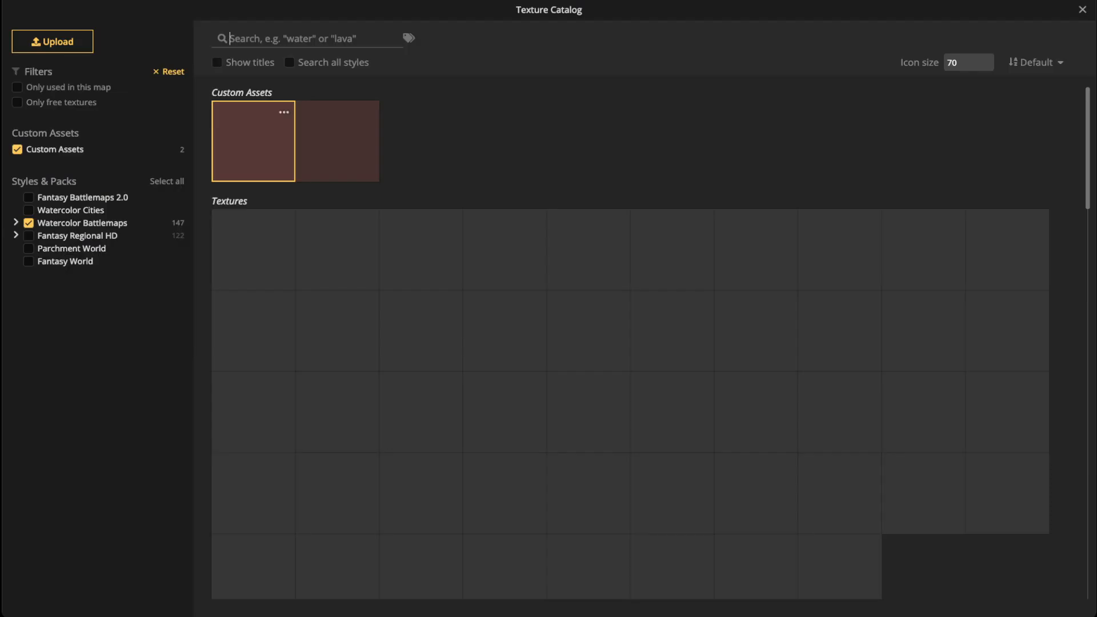
scroll(672, 412, down, 2)
scroll(672, 389, down, 3)
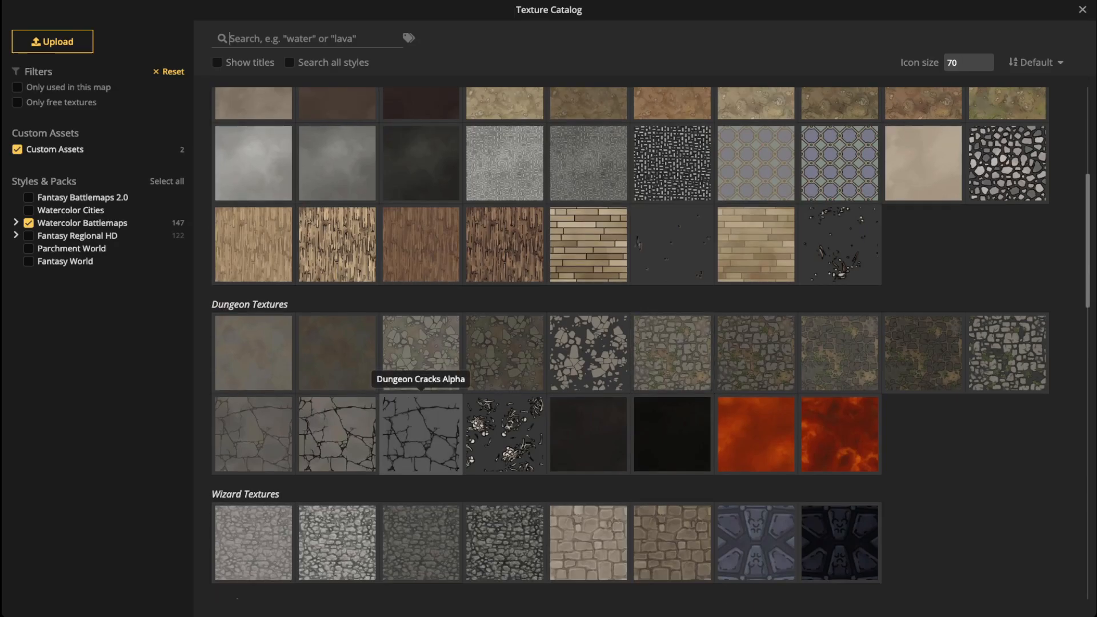
click(421, 435)
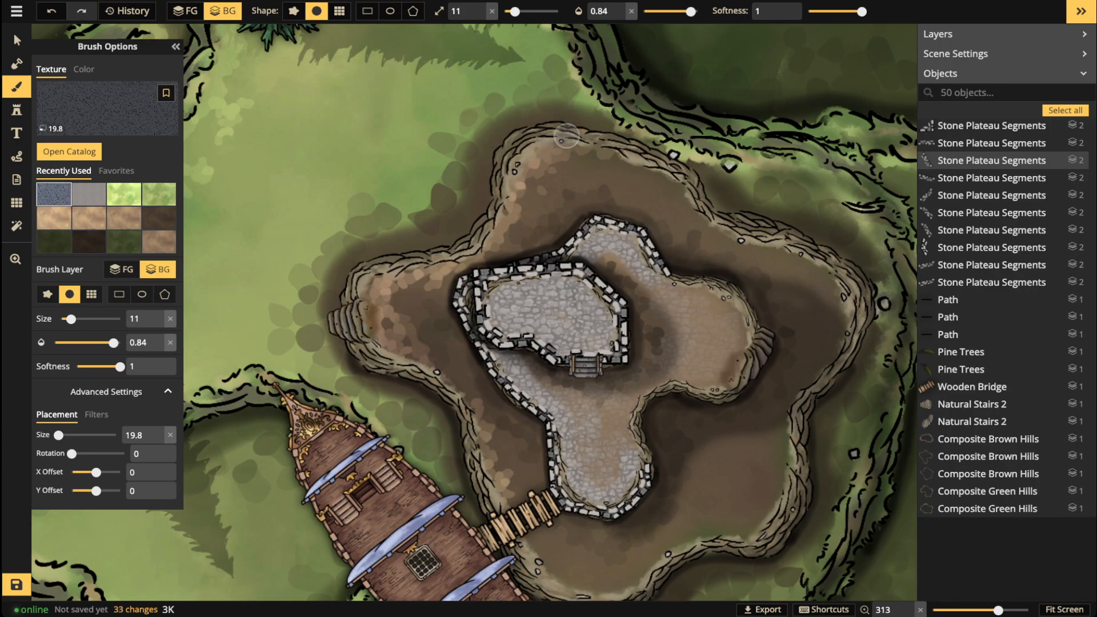
scroll(567, 136, up, 3)
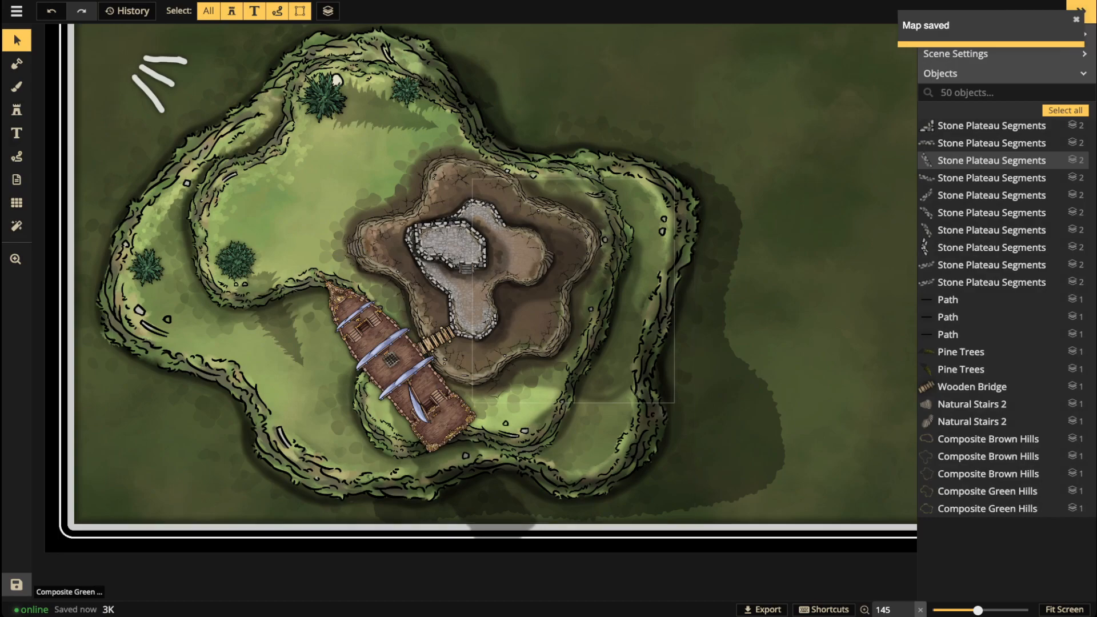
Step: Scatter a forest of size 10 Trees Foliage stamps on layer 2 across the ground north of the plateau
scroll(416, 192, down, 5)
drag(400, 137, 405, 266)
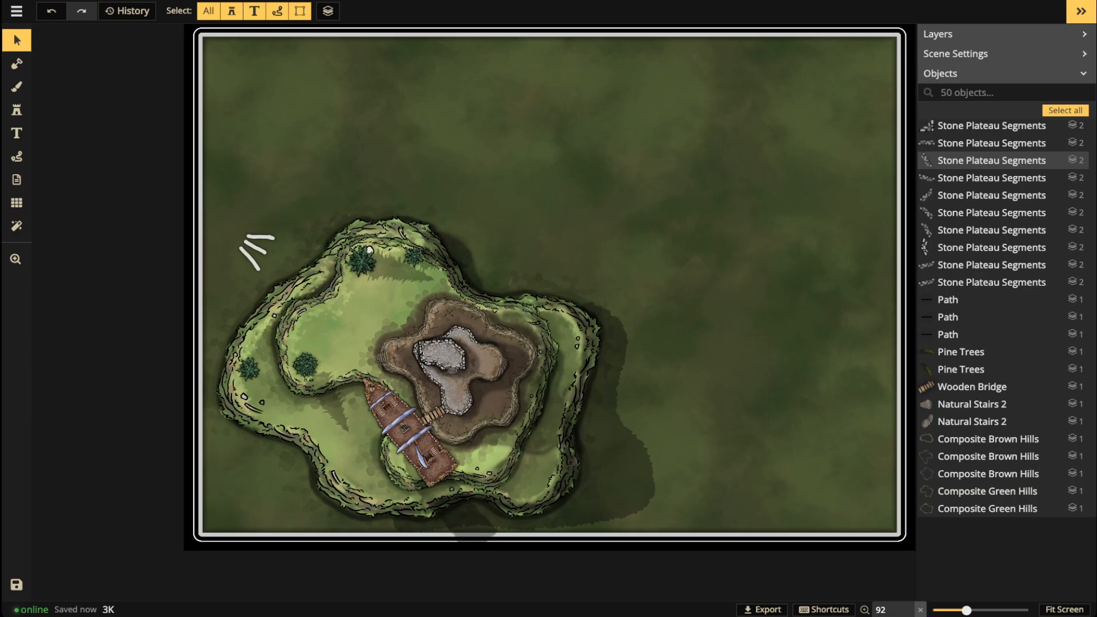
click(16, 110)
click(17, 40)
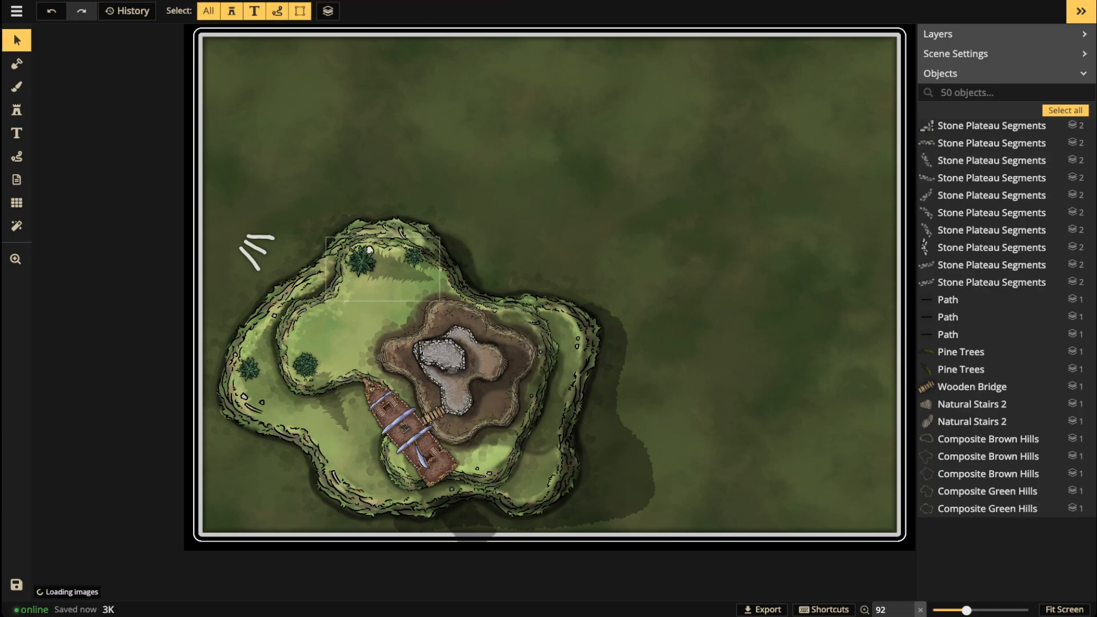
click(370, 250)
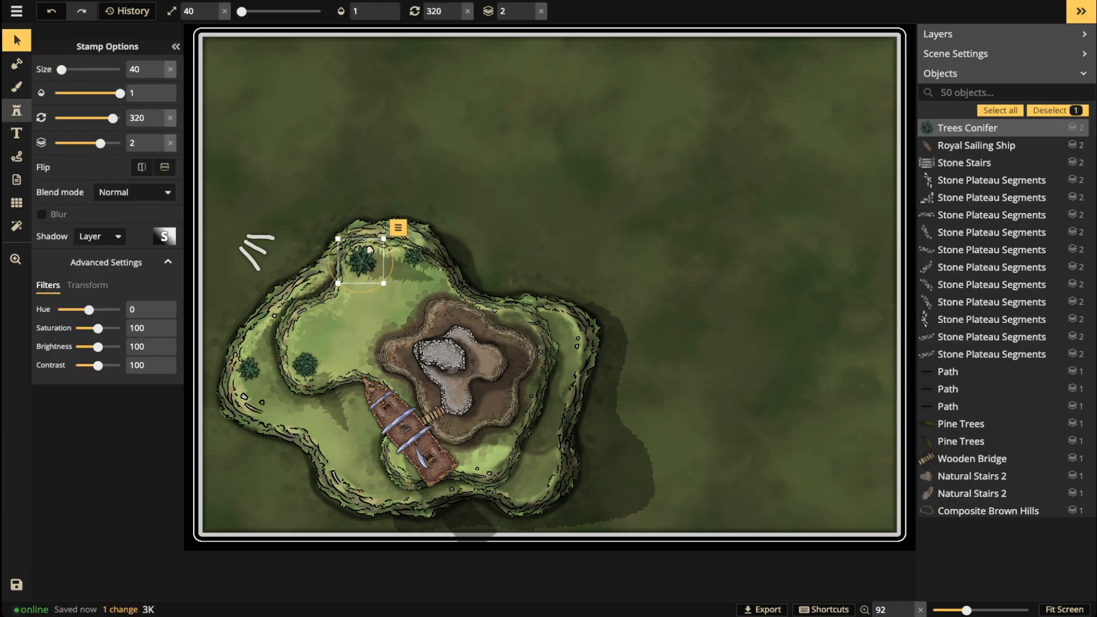
click(17, 110)
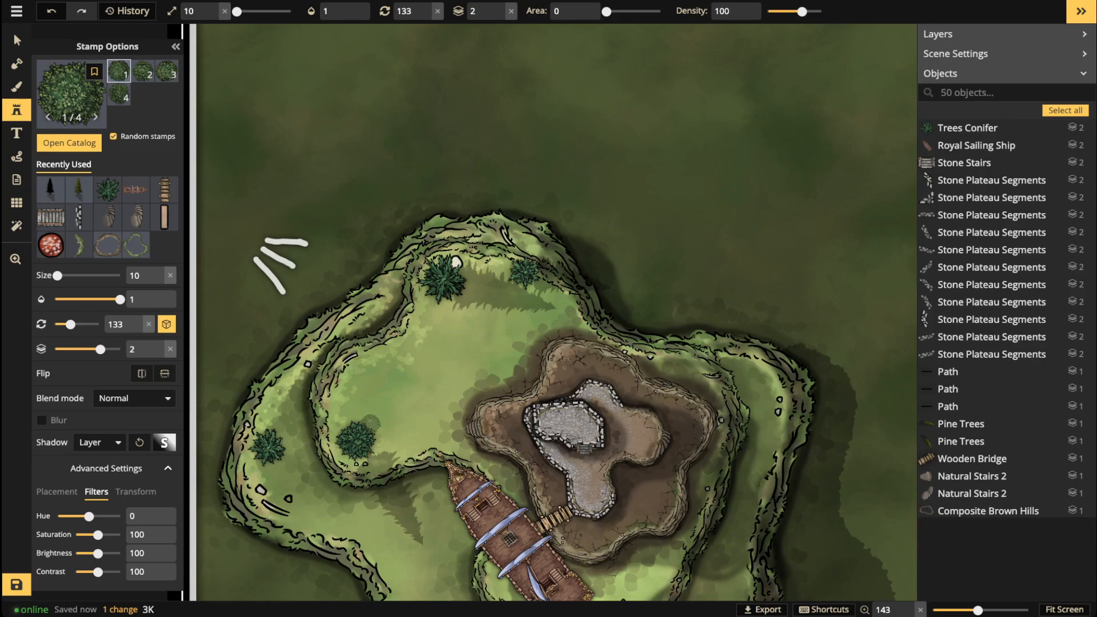
key(z)
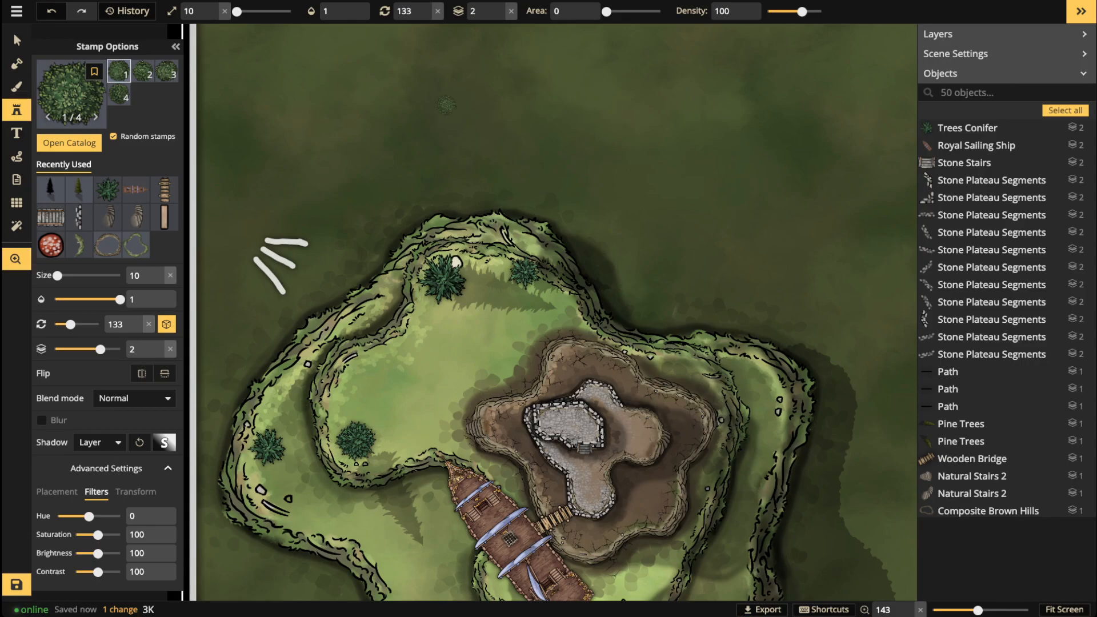
scroll(446, 105, up, 3)
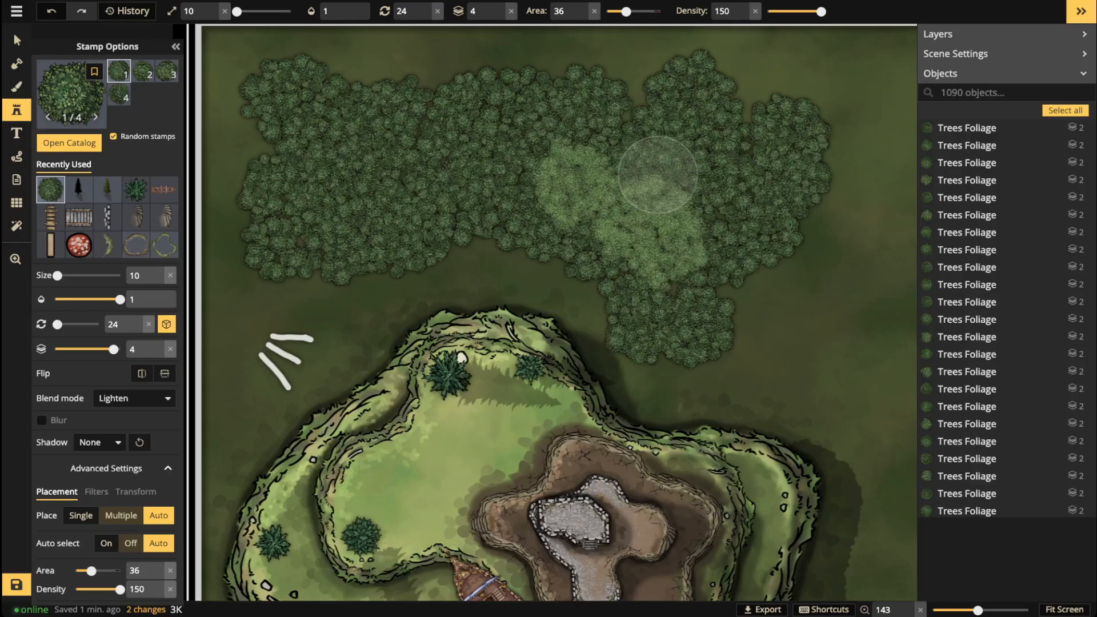
Step: Add a lighter canopy over the forest with size 10 foliage on layer 4, blend mode Lighten, area 36 and density 150
click(657, 174)
mouse_move(451, 155)
mouse_down()
mouse_move(310, 178)
mouse_move(306, 97)
mouse_up()
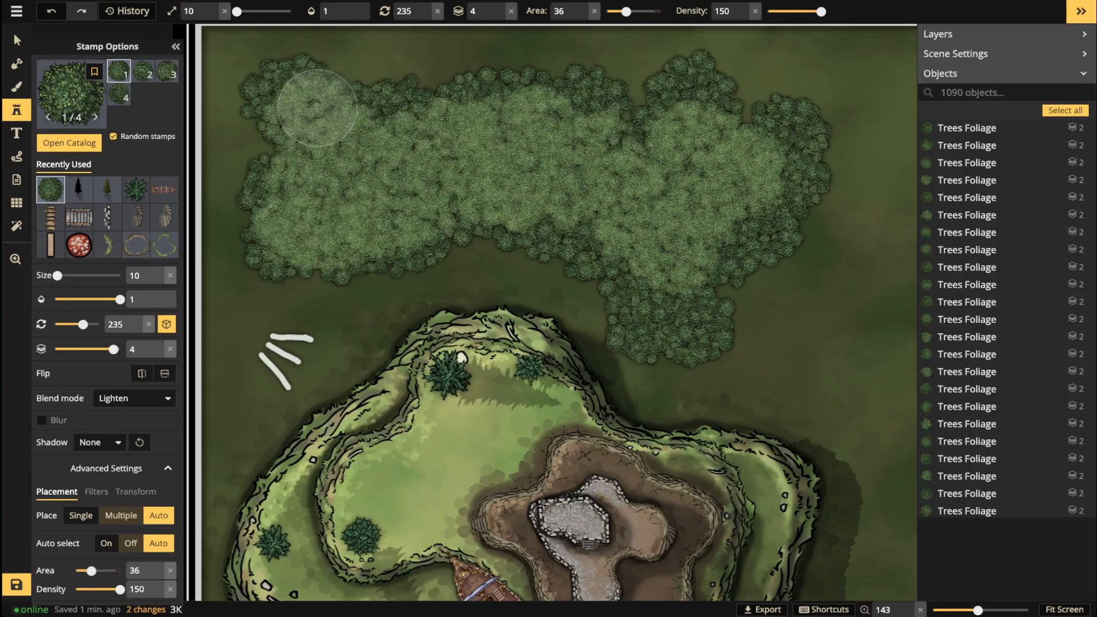
click(664, 286)
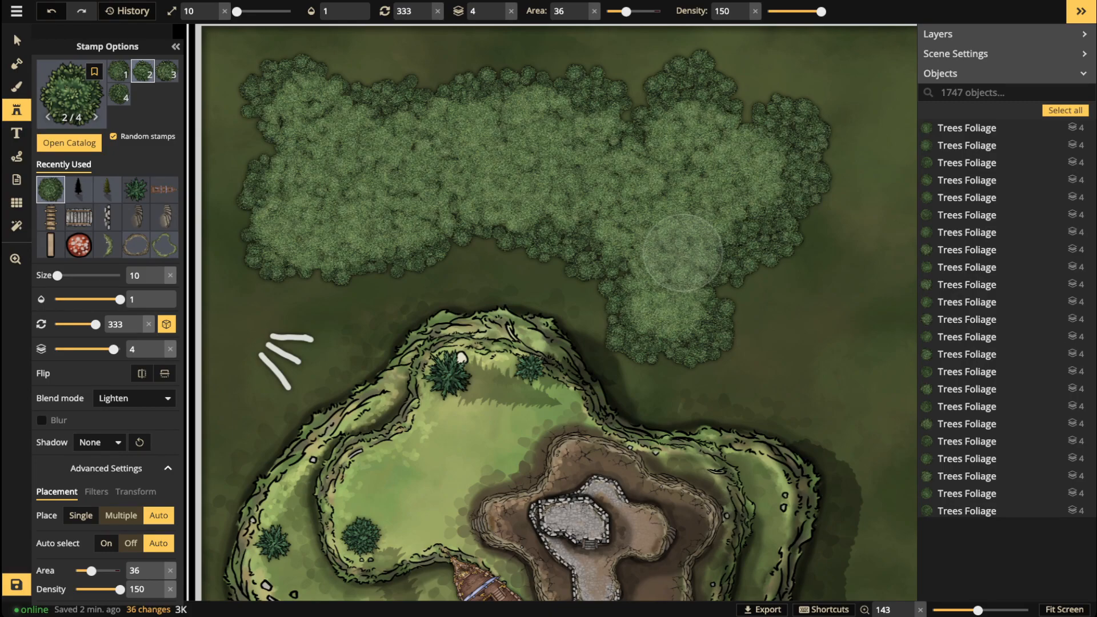
scroll(669, 280, down, 1)
click(649, 209)
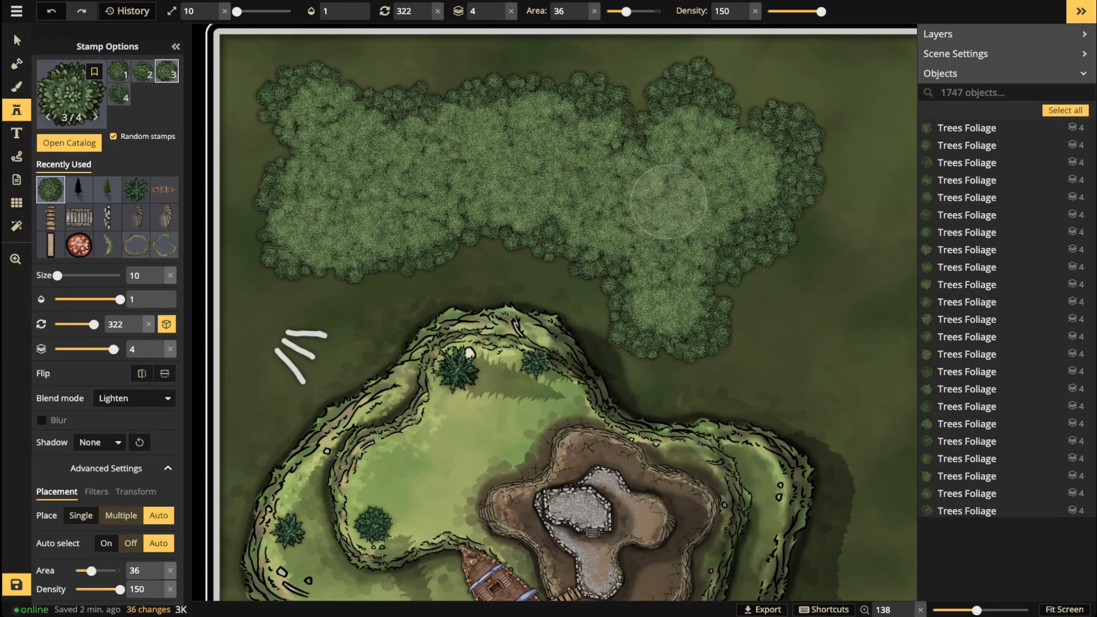
click(472, 178)
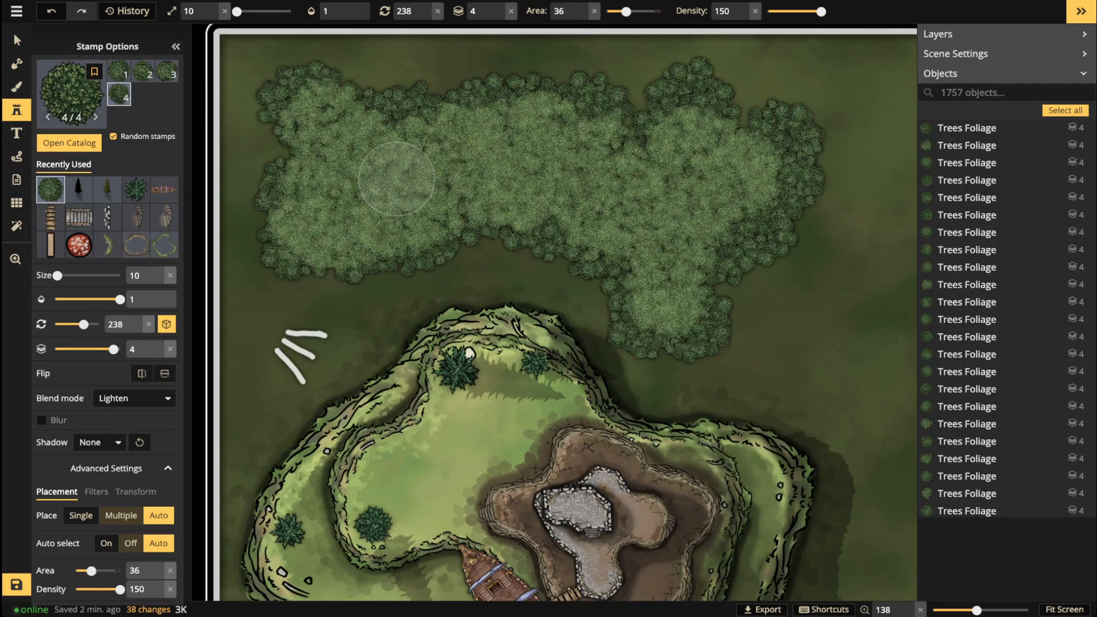
scroll(525, 75, up, 4)
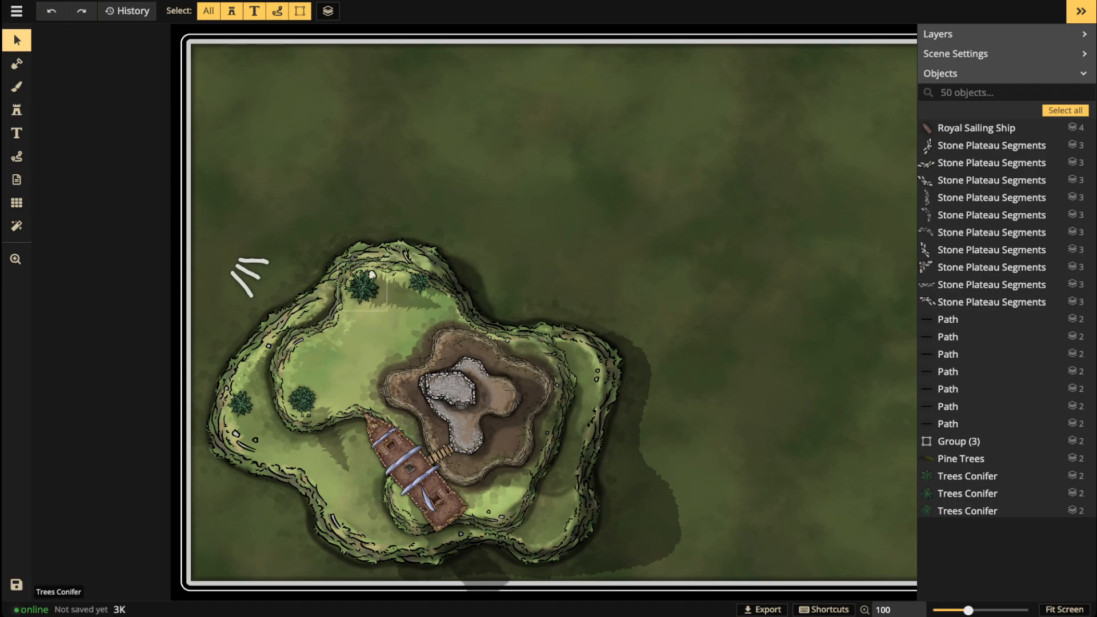
Step: Scatter small conifers on the ground north of the plateau and add a new filter to the map
click(363, 286)
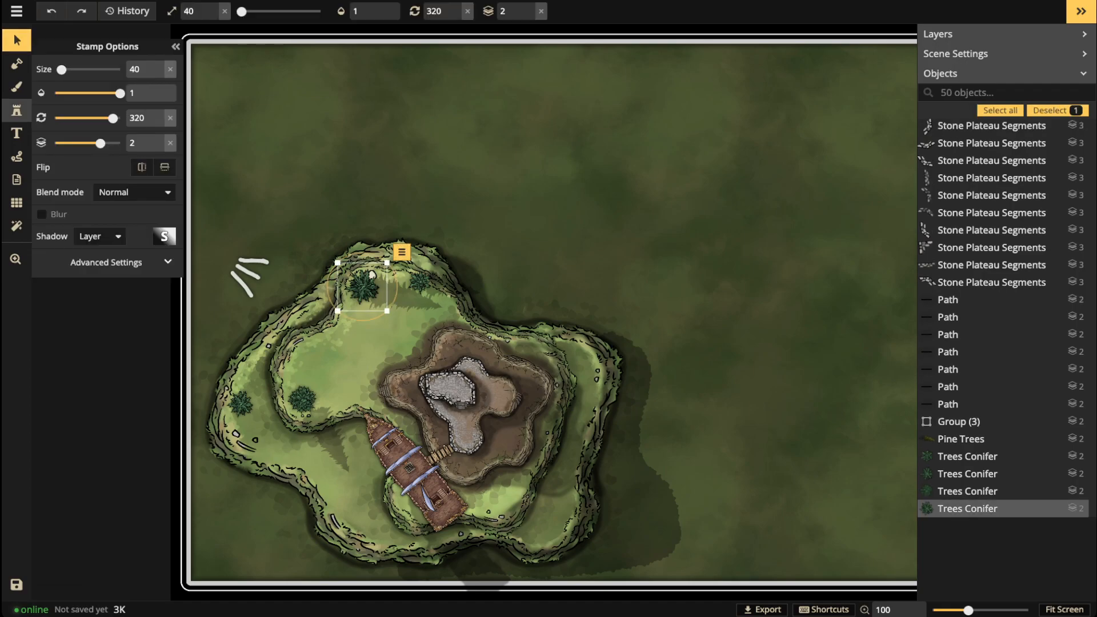
click(17, 109)
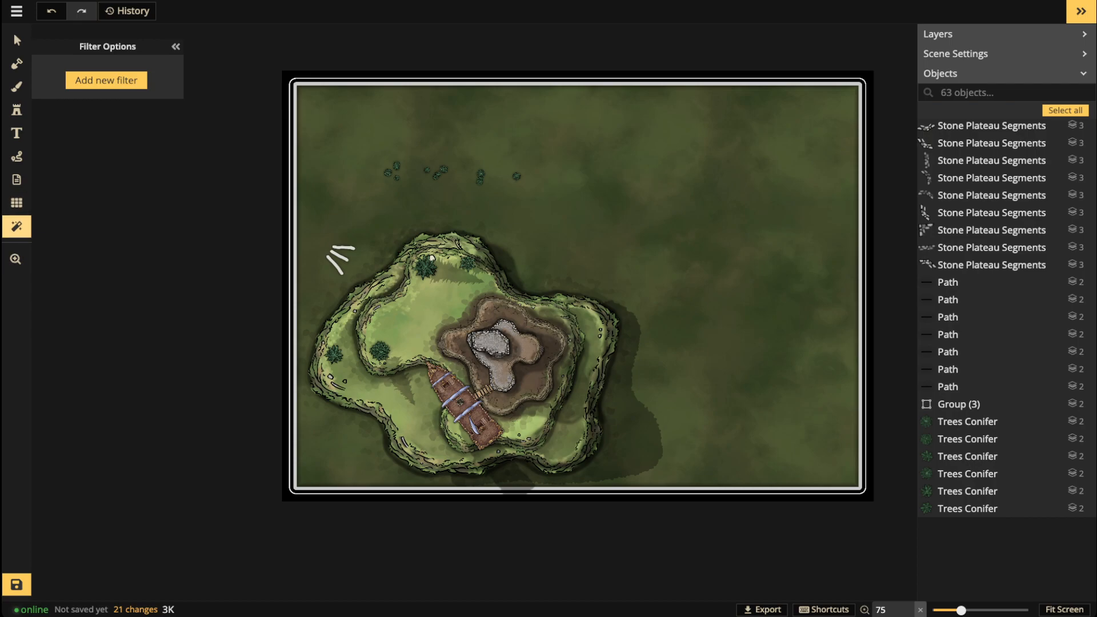
click(17, 225)
click(16, 225)
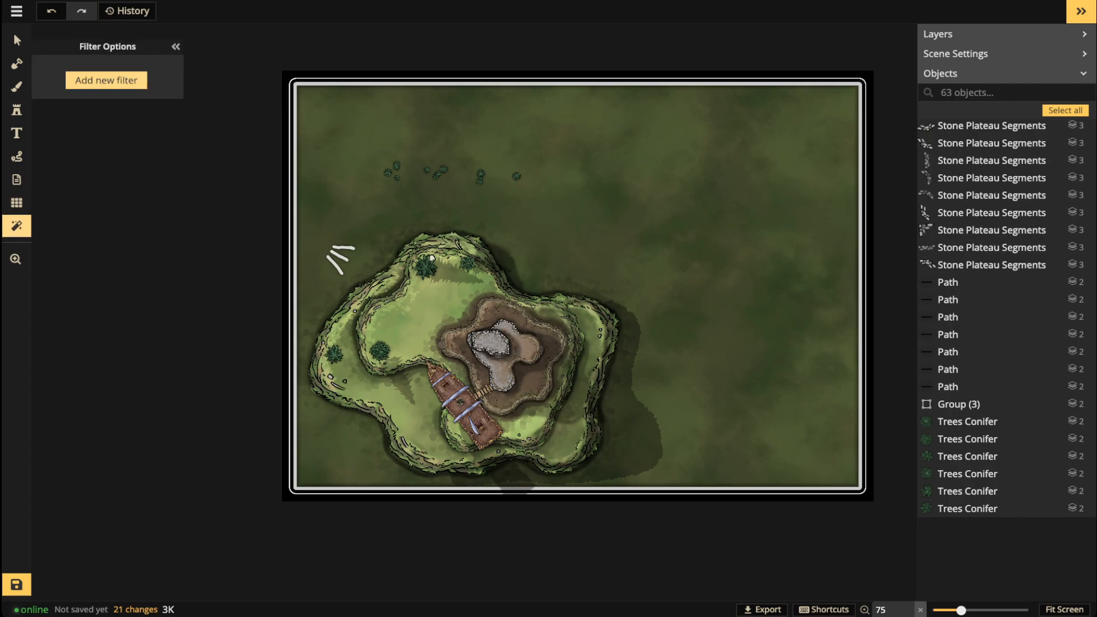
click(107, 80)
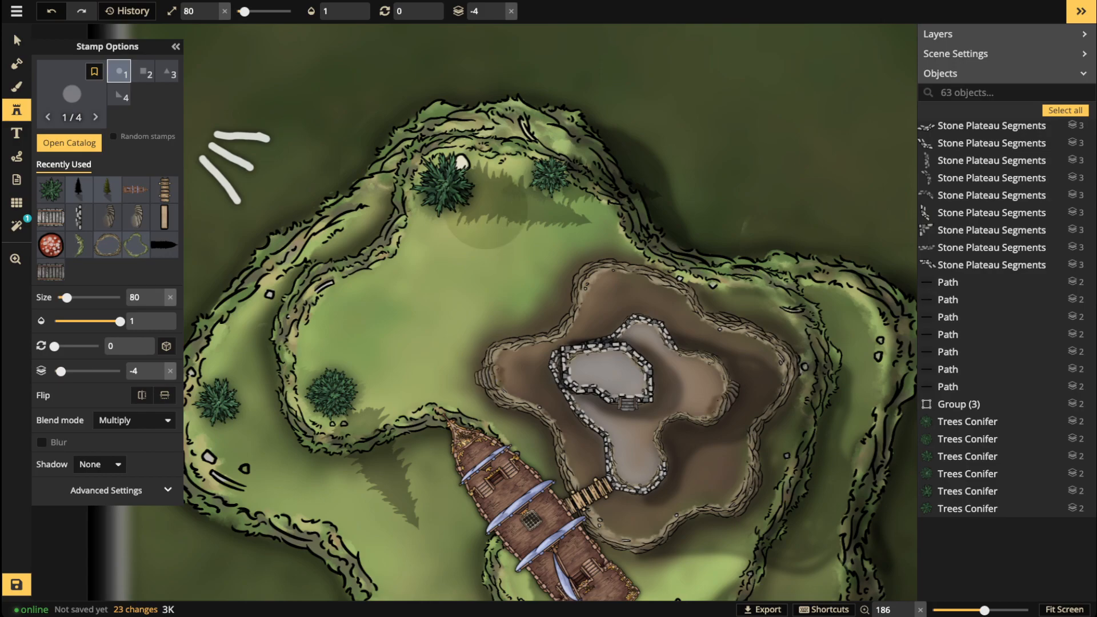
Step: Place a circular Clipping Mask Hard Edge stamp on layer -4 over the northern grassy plateau and enlarge it to size 140
scroll(487, 208, up, 1)
click(450, 283)
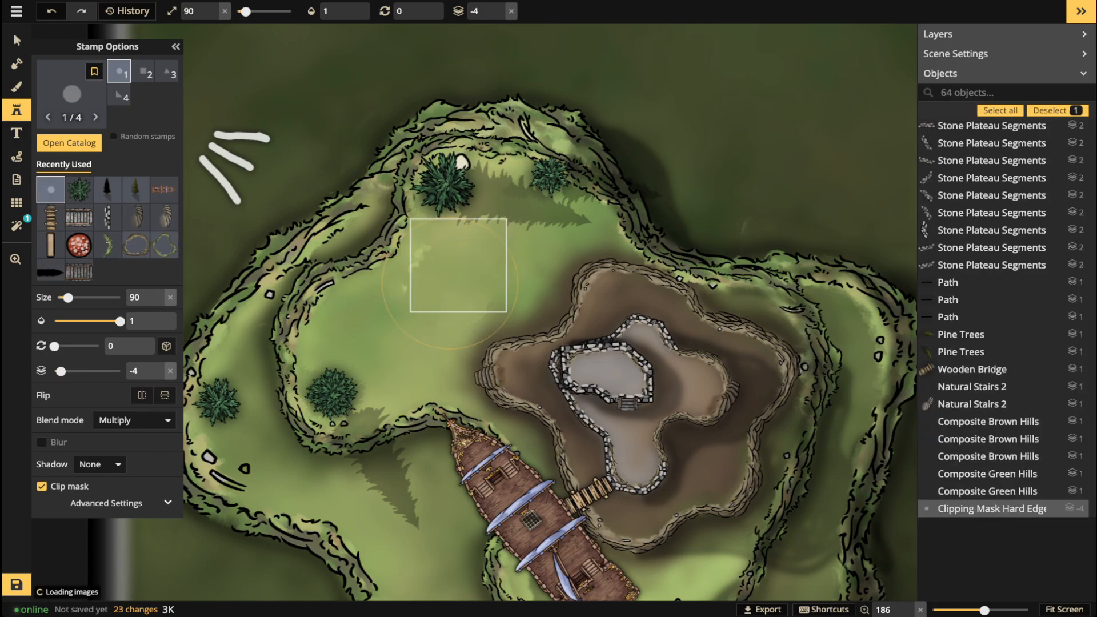
drag(450, 283, 397, 309)
scroll(406, 291, up, 5)
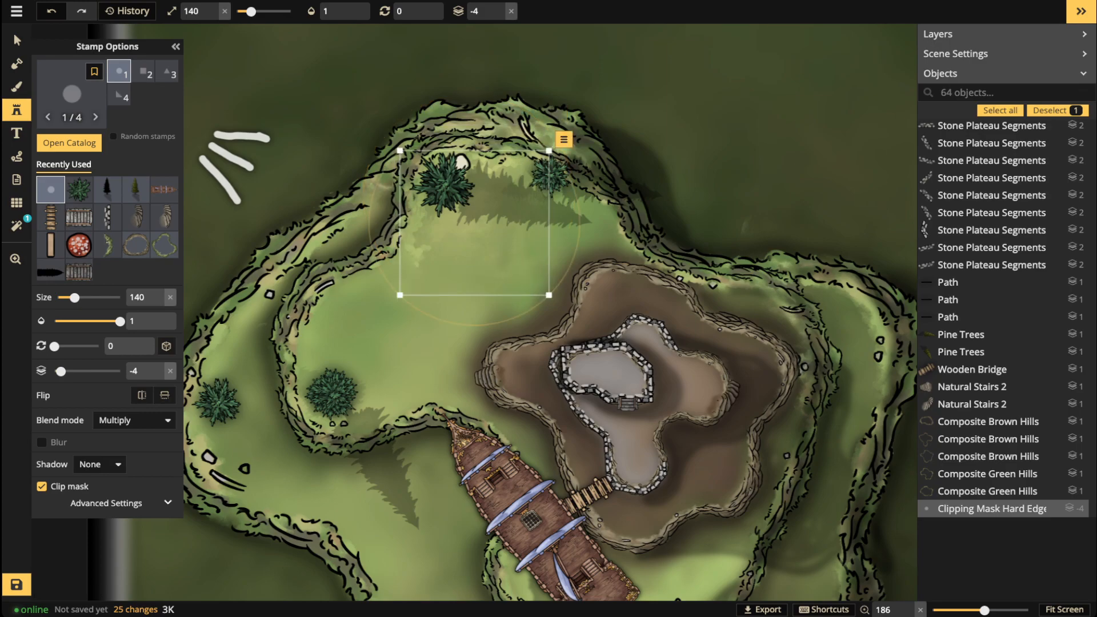
key(Escape)
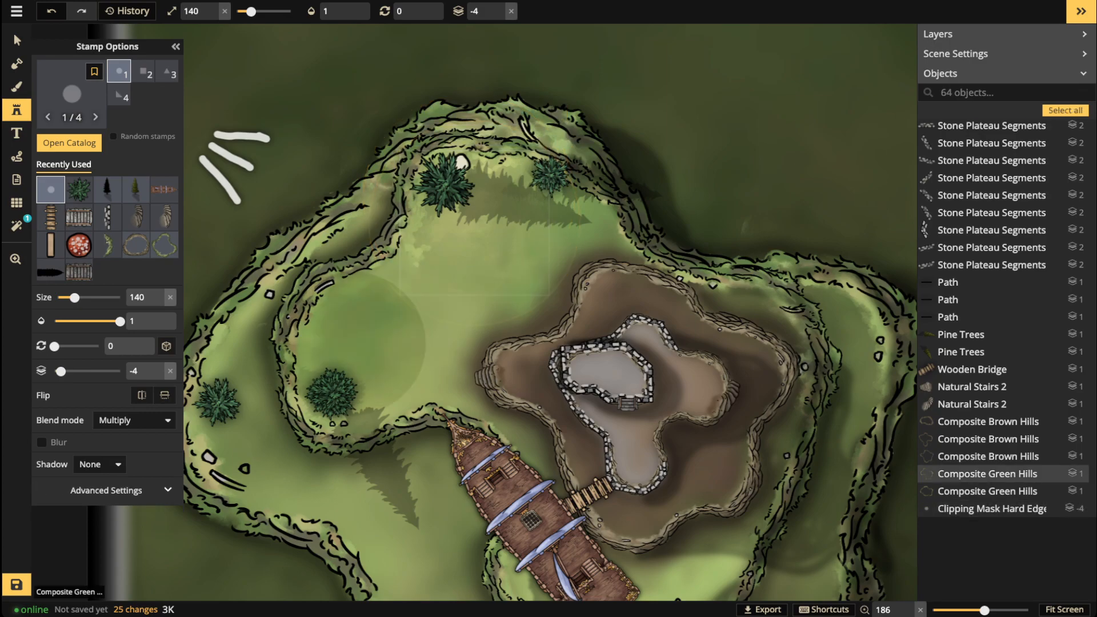
Step: Cover the rest of the plateaus with more size 140 circular clipping masks on layer -4
click(440, 275)
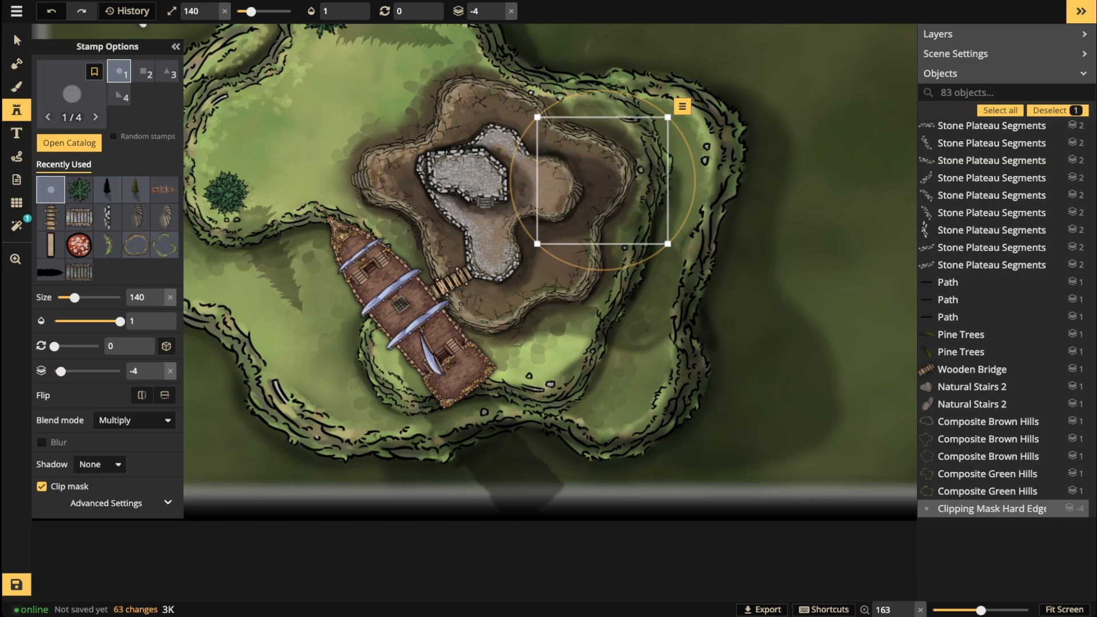
key(Escape)
click(528, 135)
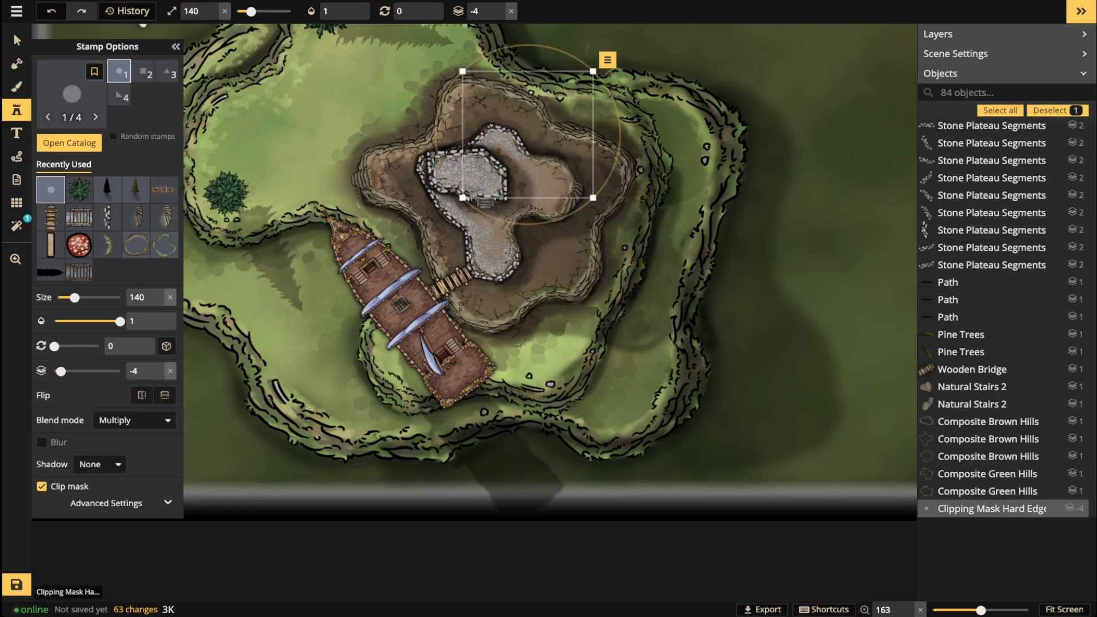
drag(527, 135, 667, 150)
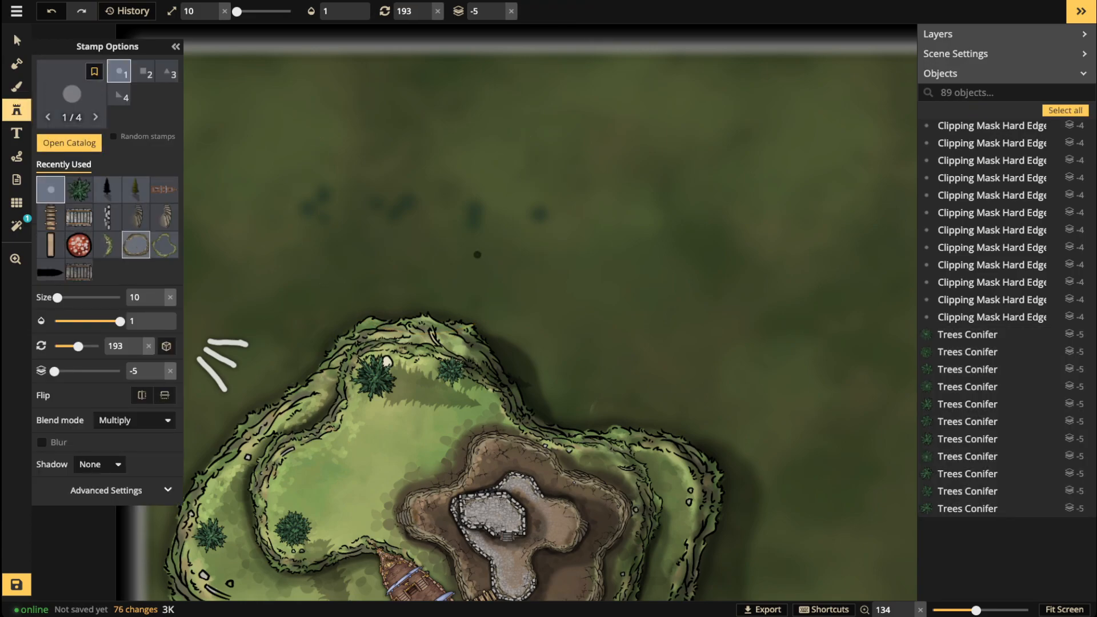
Step: Try a size 40 Composite Green Hills outline, variant 4, on layer -5 in the ground northeast of the plateau
click(164, 244)
scroll(651, 261, up, 3)
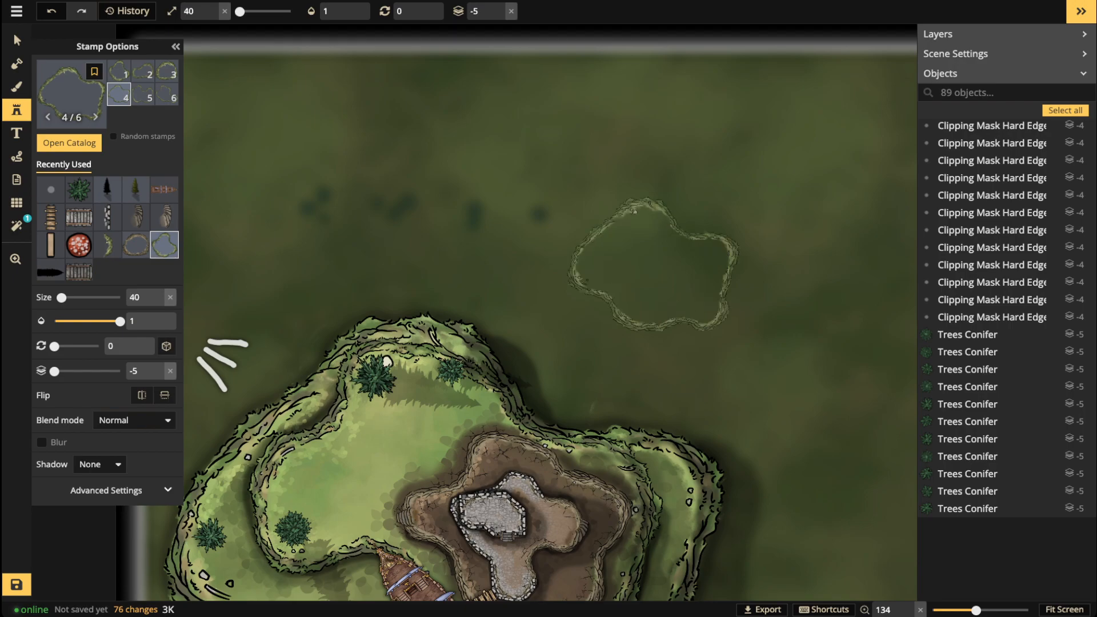
click(664, 277)
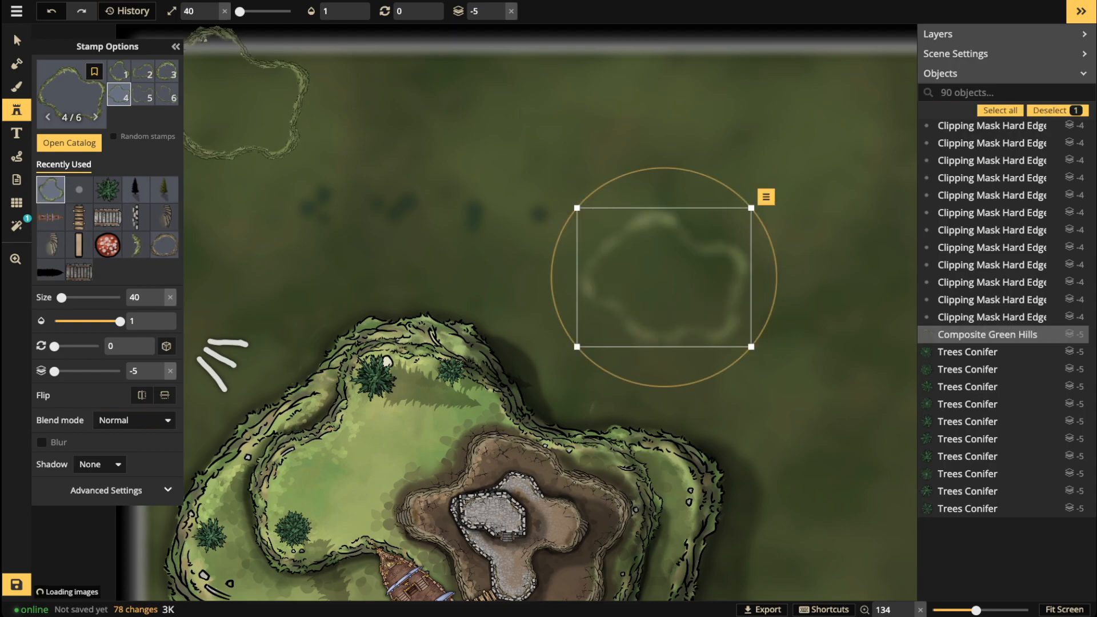
click(479, 253)
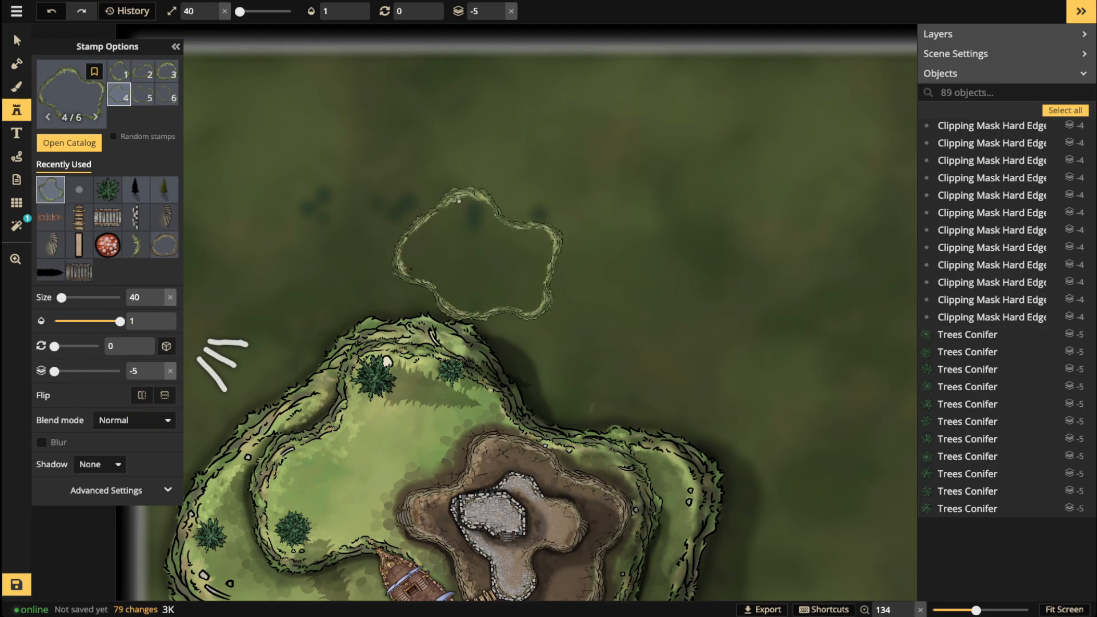
Step: Place a cluster of size 40 Angled Red Blocks village stamps on layer -5 in the ground north of the plateau
click(69, 143)
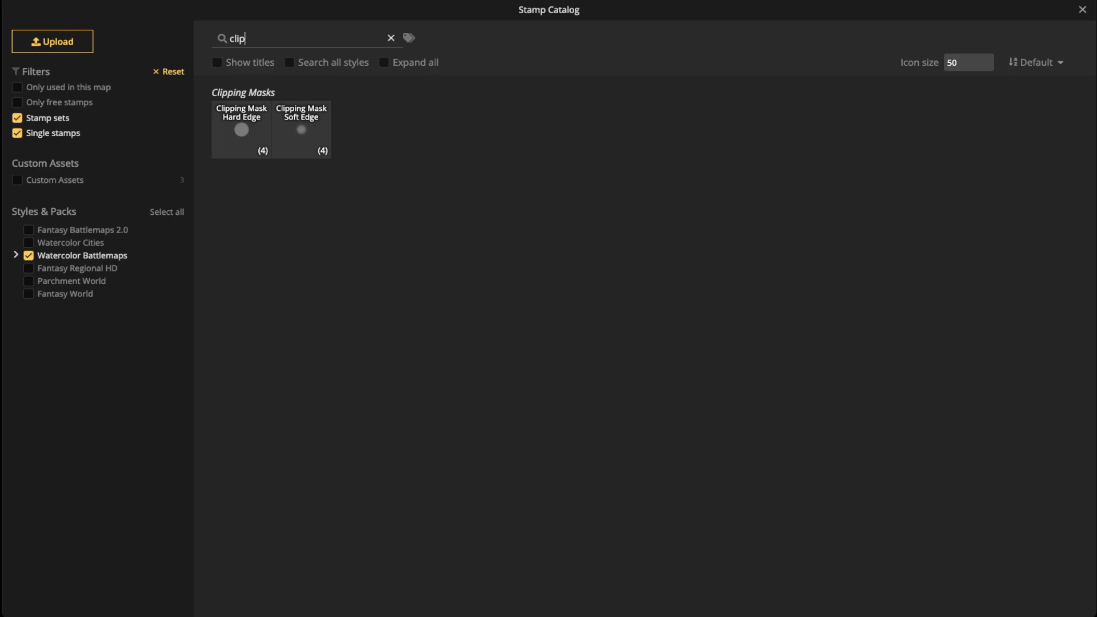
click(391, 38)
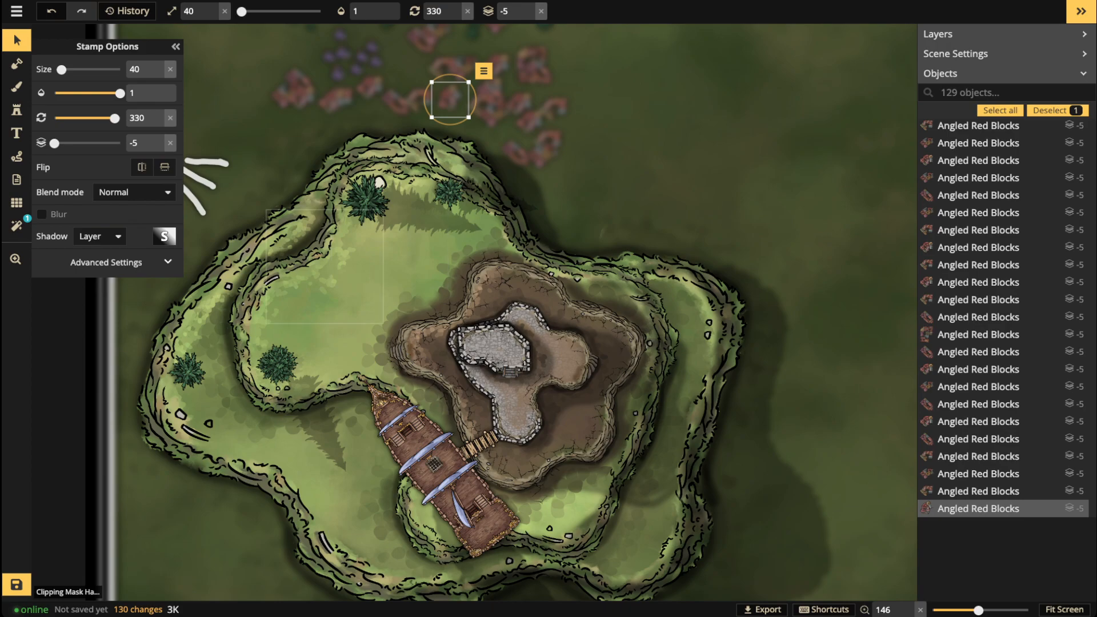
click(394, 101)
drag(395, 101, 571, 75)
Step: Draw more free-hand white roads through the eastern half of the village, width 5, opacity 0.26, on layer -5
scroll(571, 75, up, 1)
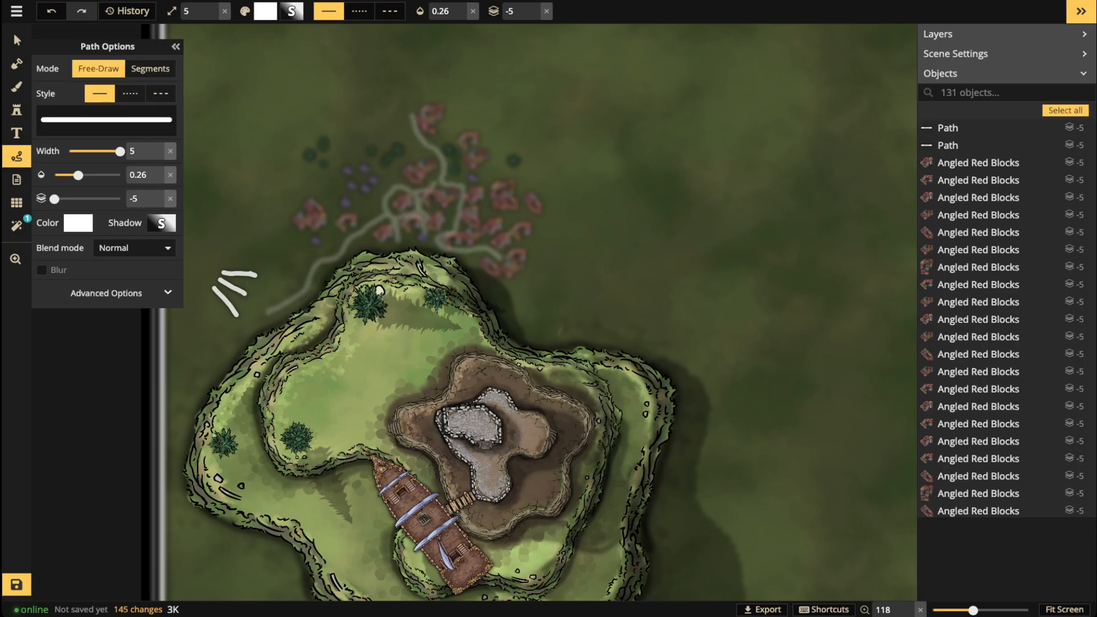
mouse_move(448, 180)
mouse_down()
mouse_move(487, 169)
mouse_move(492, 153)
mouse_move(560, 136)
mouse_up()
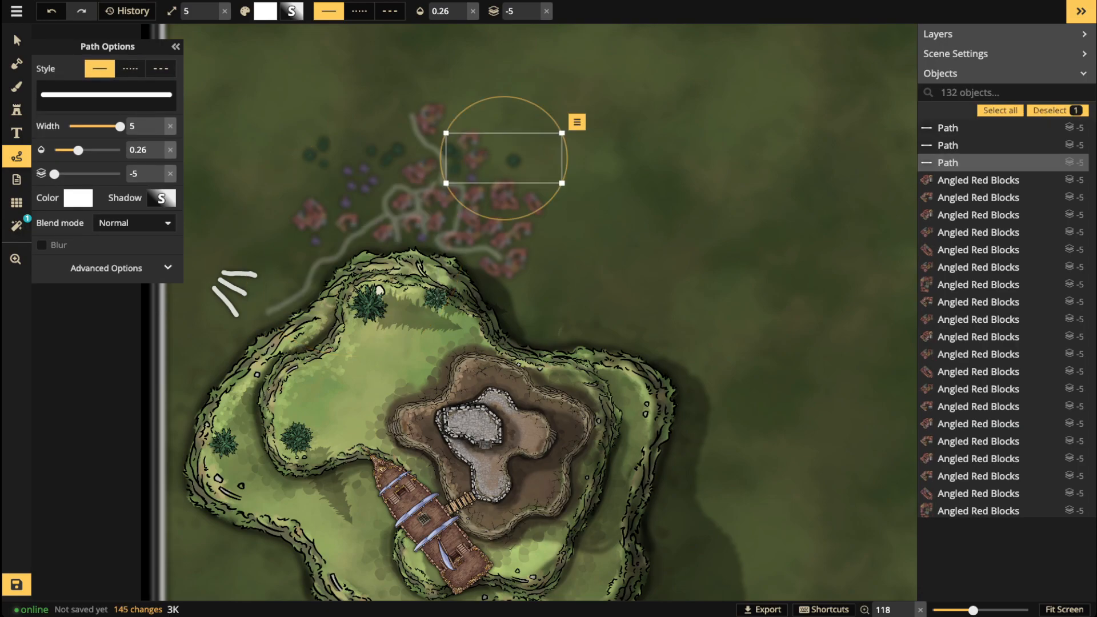
mouse_move(544, 222)
mouse_down()
mouse_move(490, 212)
mouse_move(484, 175)
mouse_up()
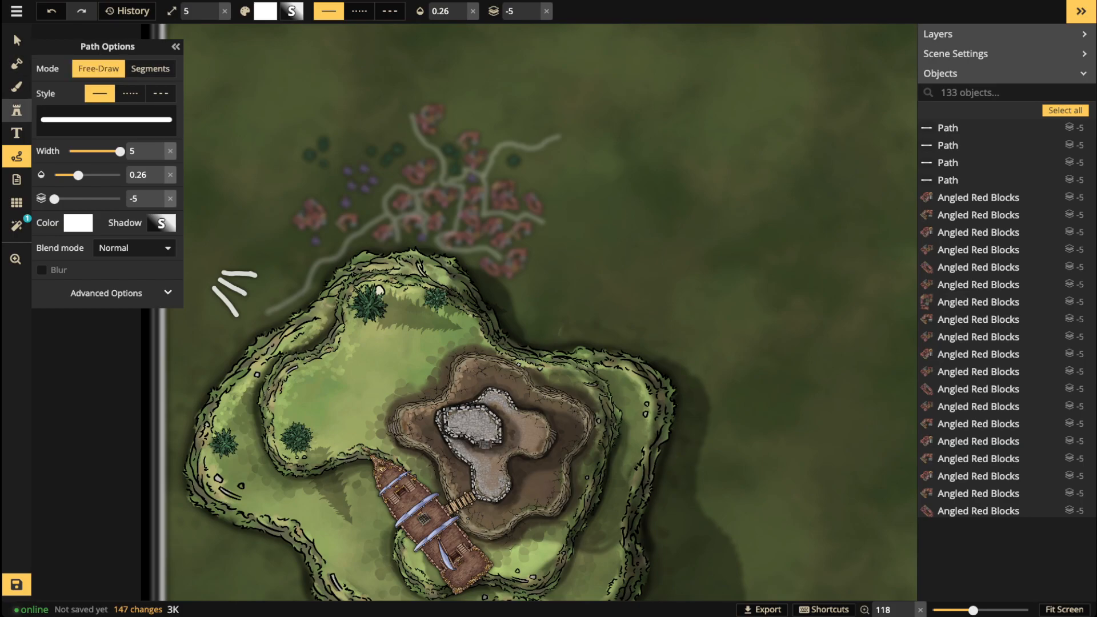
Step: Set the randomised Trees Conifer stamp to size 10 with an area of 50 on layer -5
click(17, 110)
key(])
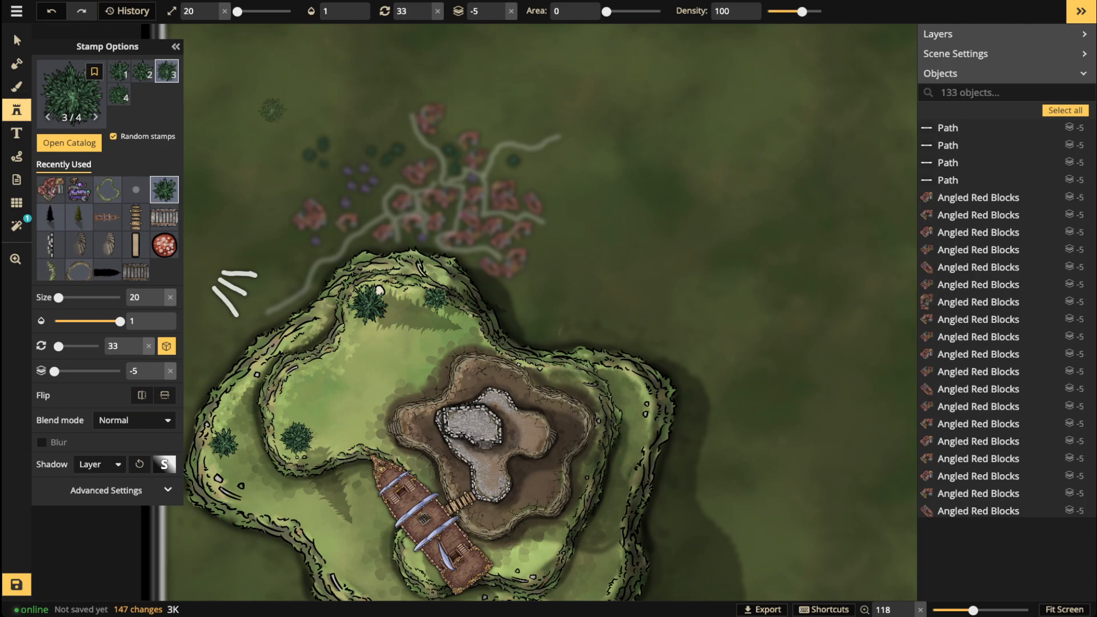
scroll(246, 114, down, 1)
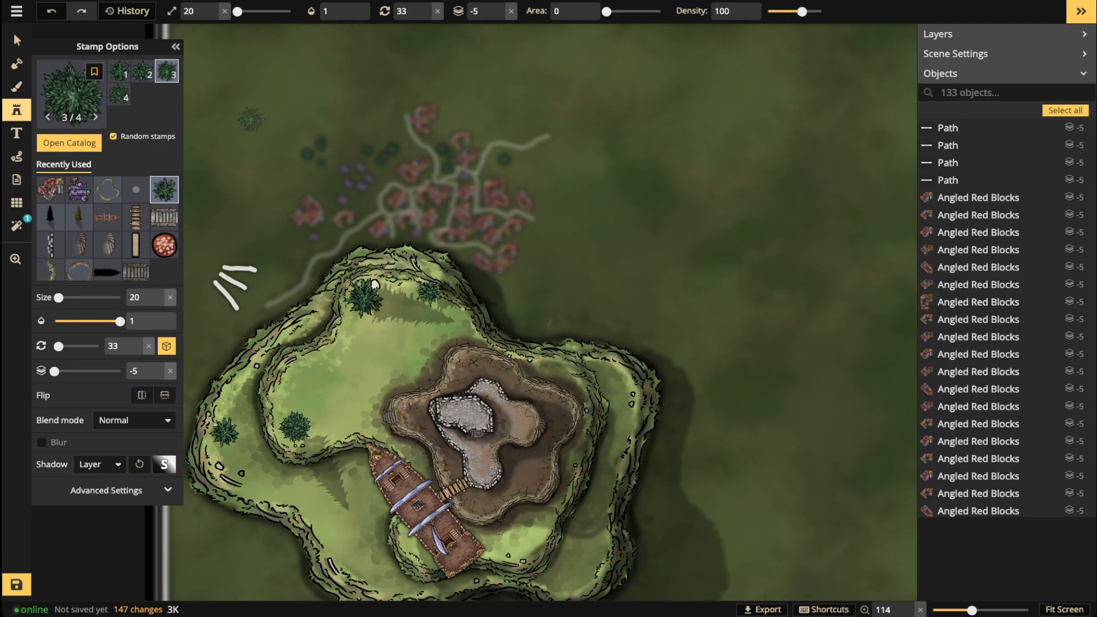
key([)
drag(607, 11, 634, 11)
Step: Fill the ground east of the plateau with a dense forest of small conifers
drag(459, 198, 540, 249)
drag(698, 318, 453, 135)
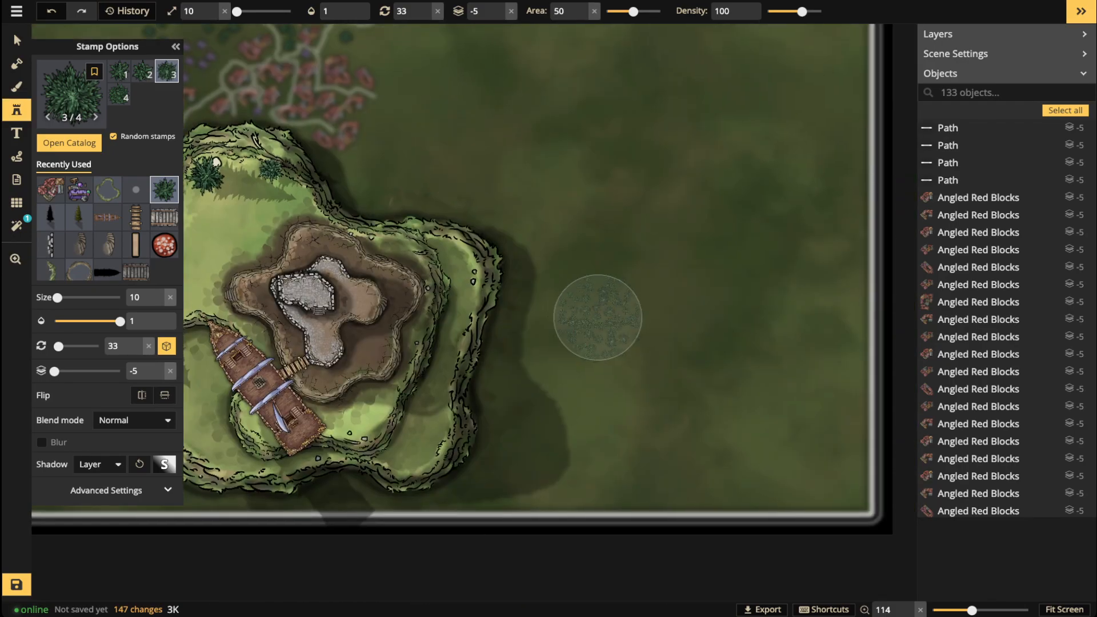
click(596, 322)
click(667, 377)
mouse_move(680, 362)
mouse_down()
mouse_move(657, 306)
mouse_move(608, 261)
mouse_up()
click(566, 235)
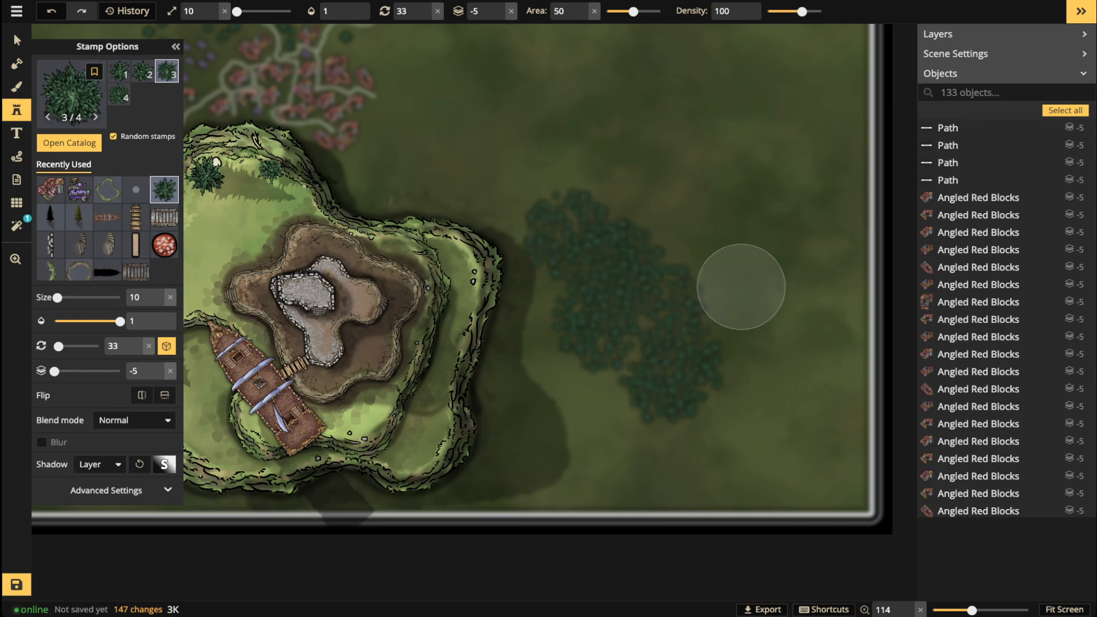
click(741, 287)
click(661, 405)
click(768, 441)
click(771, 346)
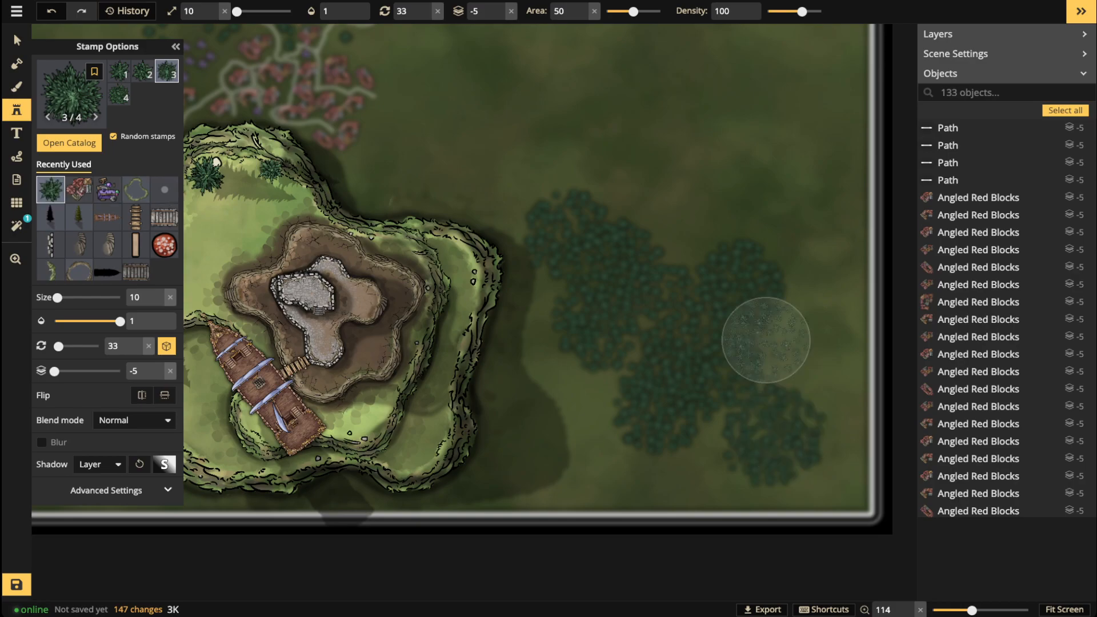
Step: Choose the second light blue texture of the Water Textures group for the terrain brush
scroll(706, 260, down, 1)
drag(692, 188, 622, 363)
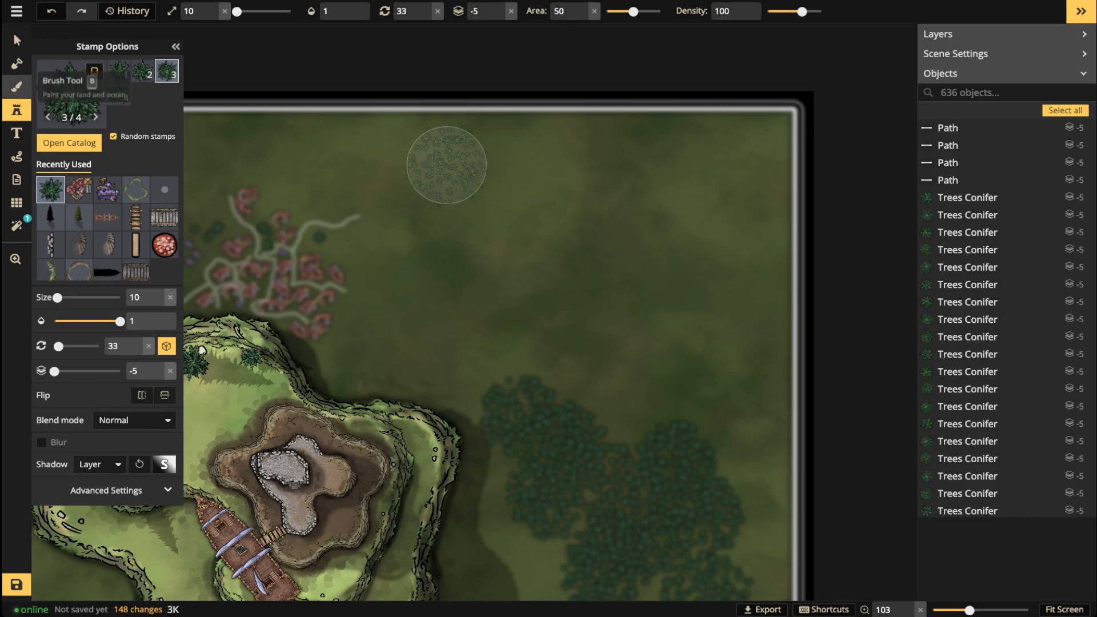
click(16, 87)
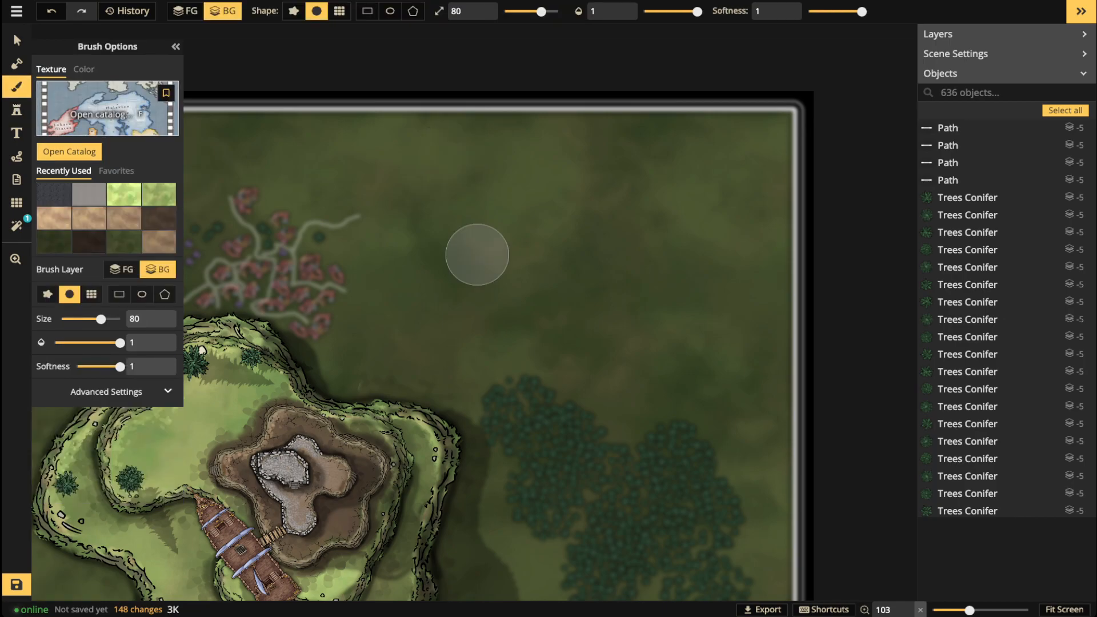
key(f)
scroll(630, 343, down, 8)
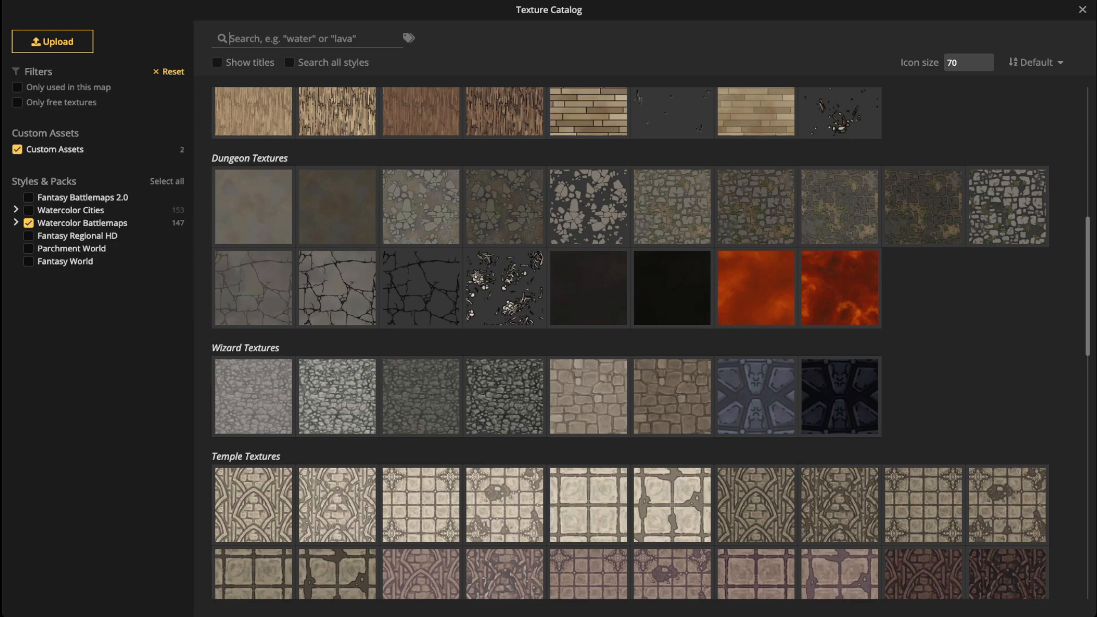
scroll(421, 395, down, 5)
scroll(420, 394, down, 2)
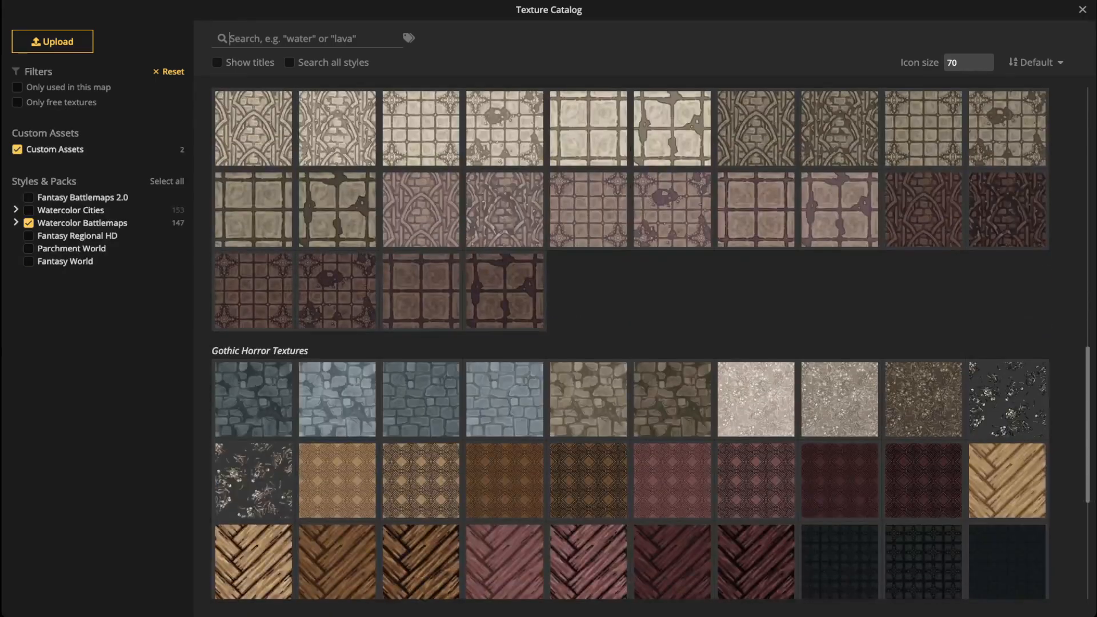
scroll(421, 395, up, 15)
scroll(420, 331, down, 3)
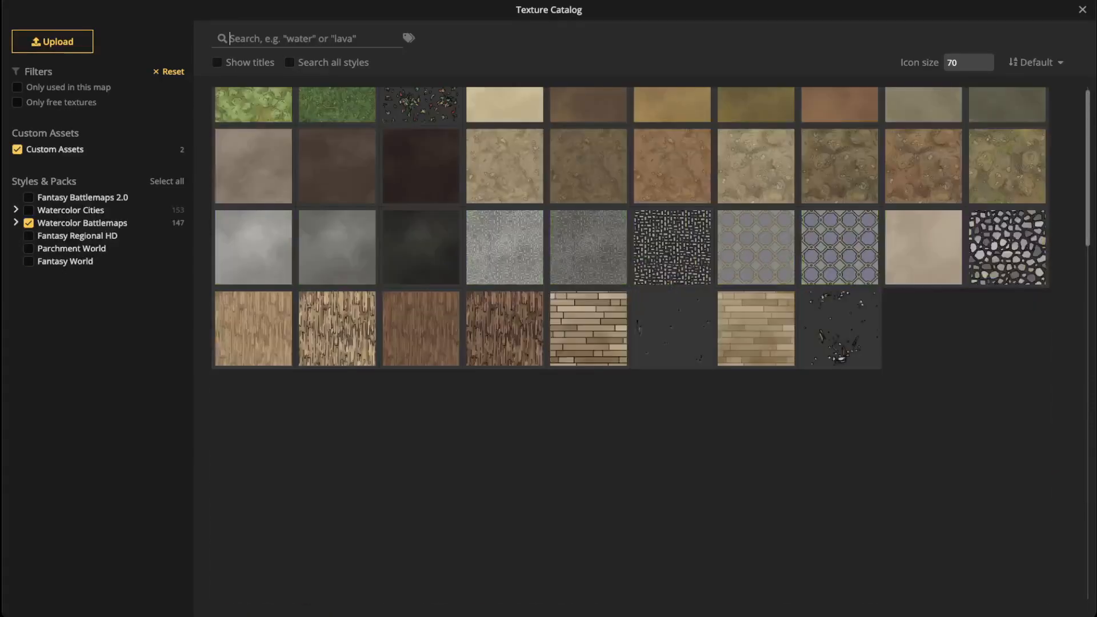
scroll(420, 332, up, 5)
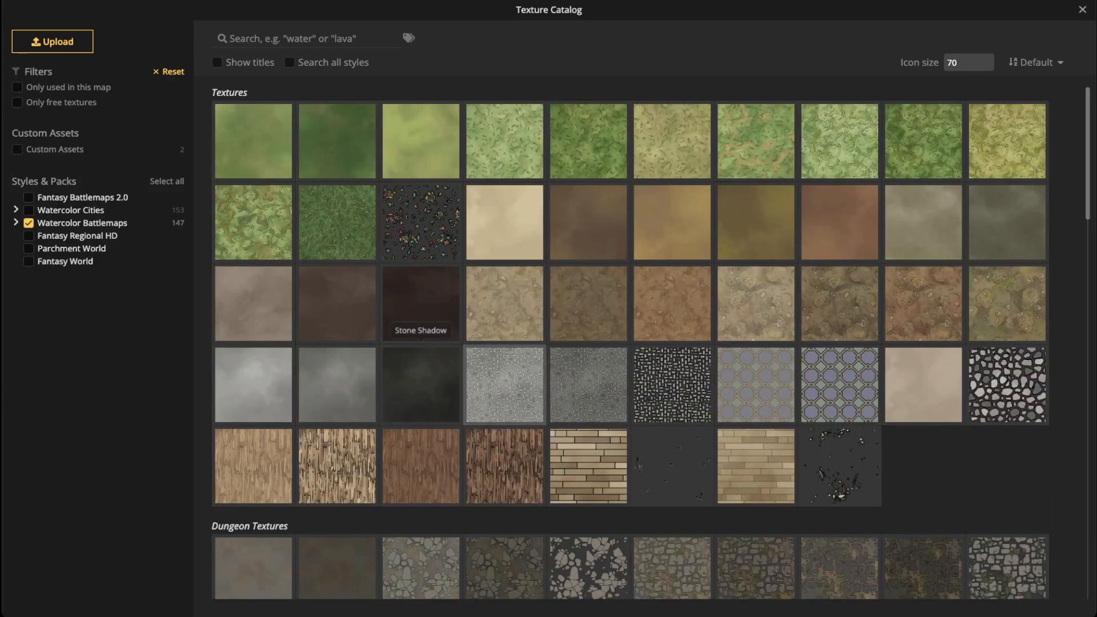
scroll(420, 325, down, 10)
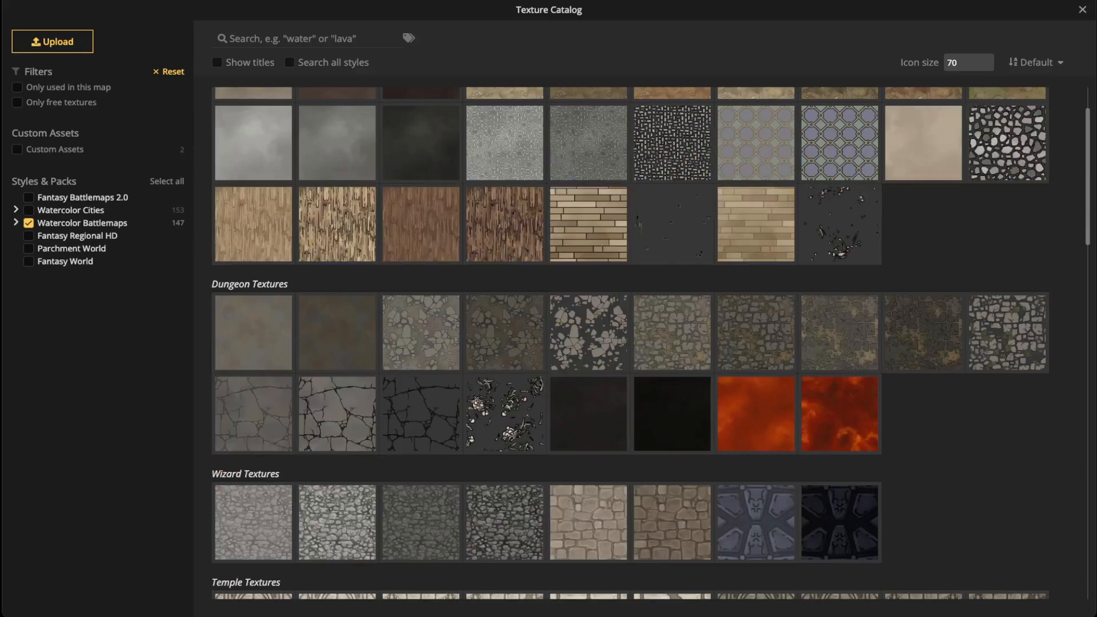
scroll(505, 400, down, 8)
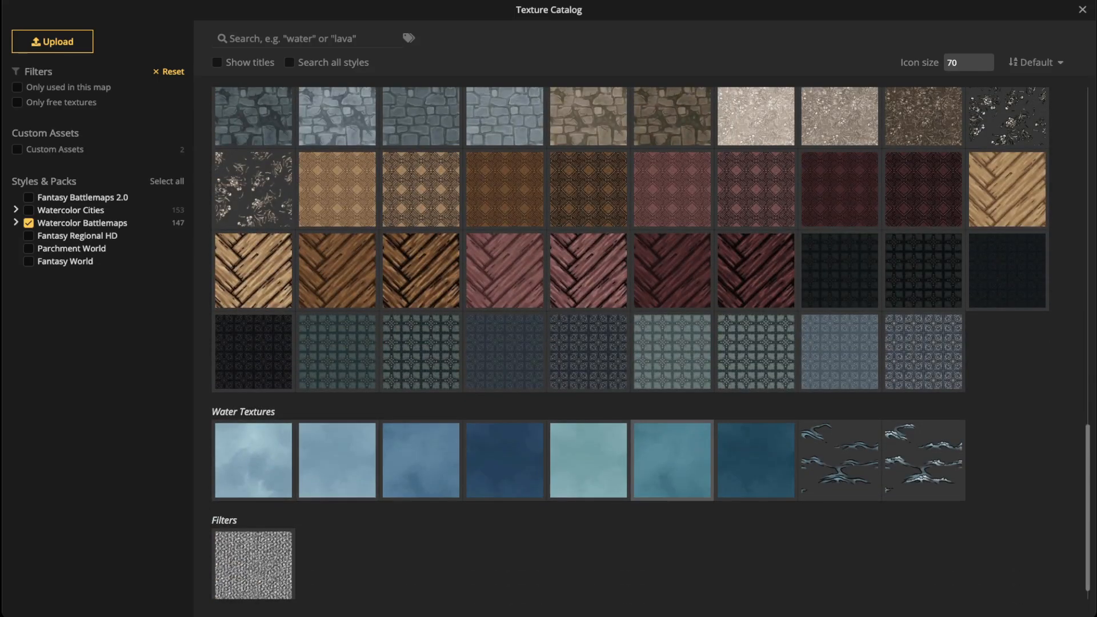
click(337, 460)
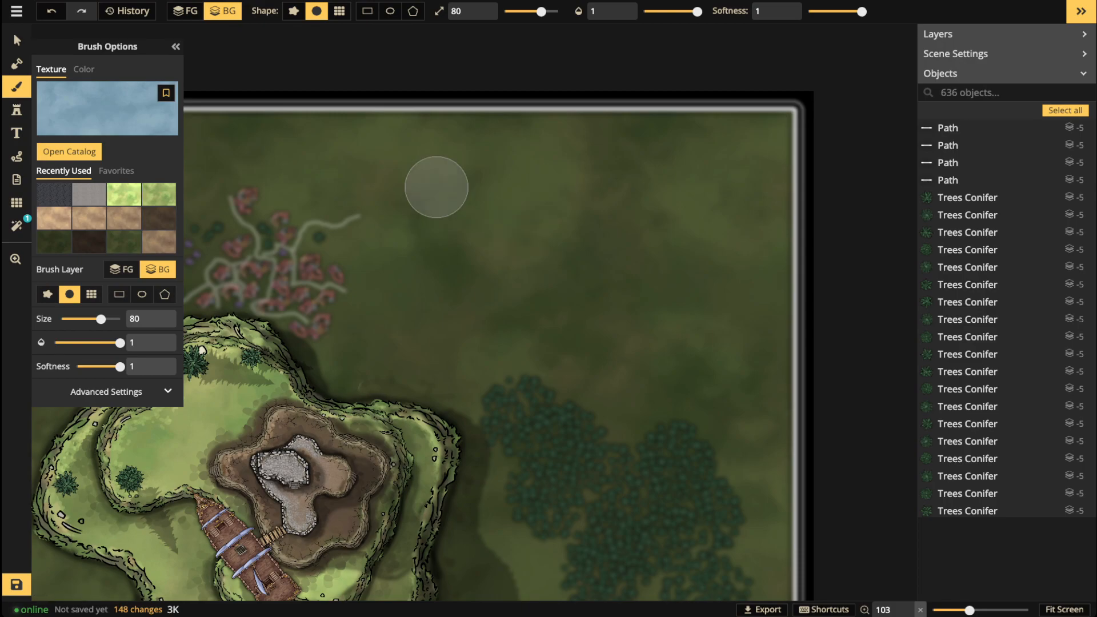
Step: Paint a large lake on the foreground in the map's northeast corner with the round brush at size 80 and softness 1
click(400, 248)
key(f)
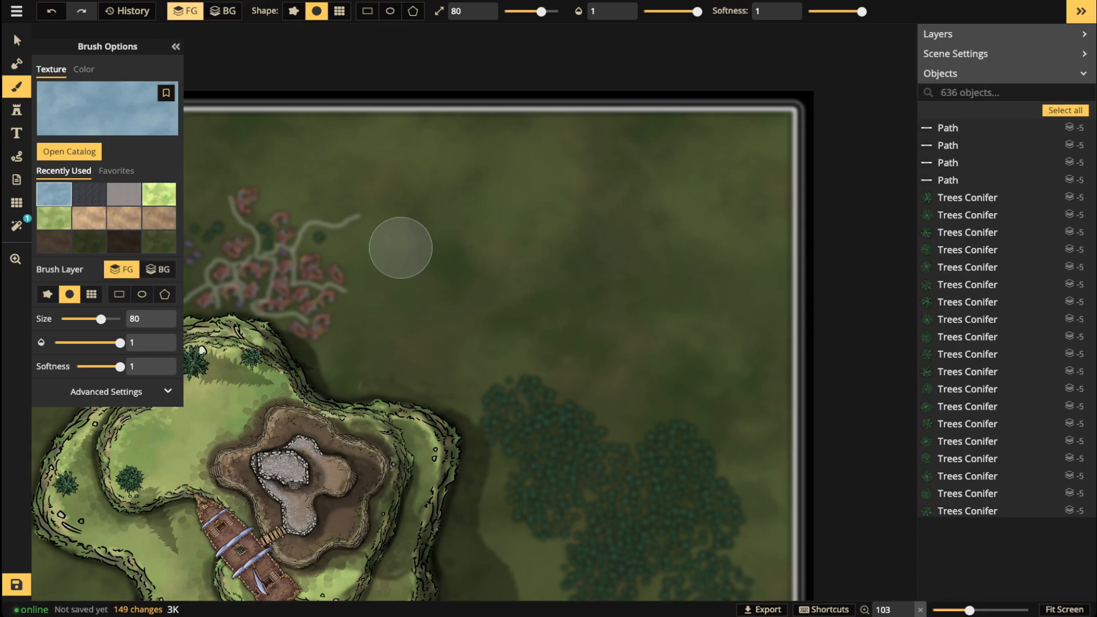
mouse_move(448, 171)
mouse_down()
mouse_move(391, 280)
mouse_move(409, 318)
mouse_move(454, 331)
mouse_move(495, 318)
mouse_move(566, 334)
mouse_move(611, 362)
mouse_up()
mouse_move(659, 324)
mouse_down()
mouse_move(736, 303)
mouse_move(789, 234)
mouse_move(708, 110)
mouse_up()
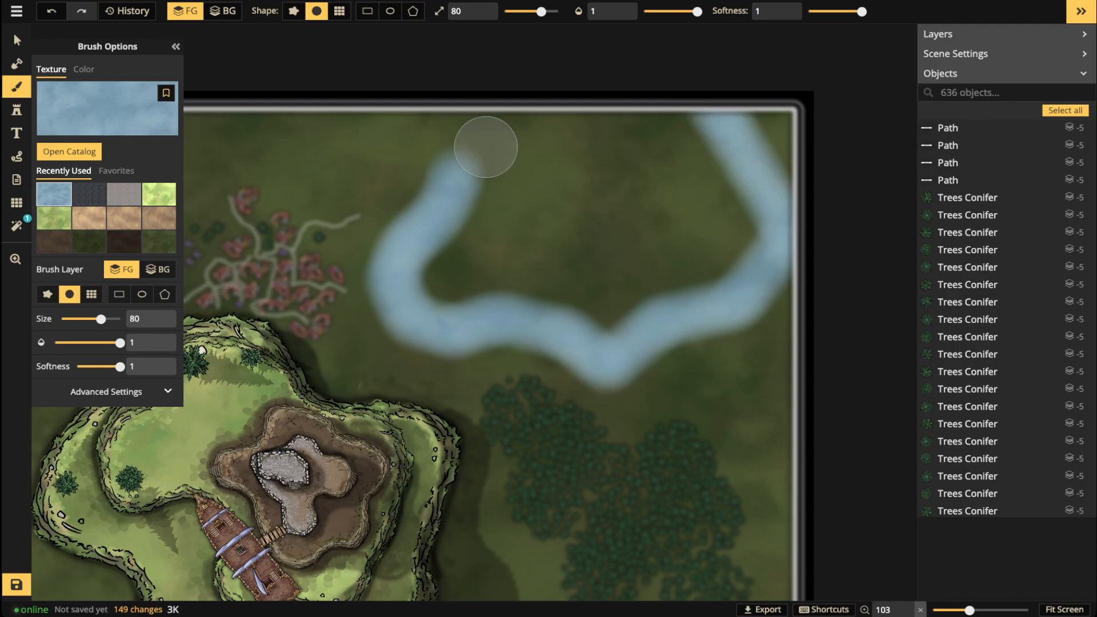
shift+click(485, 146)
mouse_move(509, 172)
mouse_down()
mouse_move(478, 224)
mouse_move(519, 153)
mouse_move(609, 191)
mouse_move(450, 256)
mouse_move(460, 247)
mouse_move(449, 281)
mouse_move(568, 258)
mouse_move(503, 288)
mouse_move(435, 285)
mouse_move(630, 174)
mouse_move(640, 142)
mouse_move(537, 217)
mouse_up()
mouse_move(600, 157)
mouse_down()
mouse_move(686, 159)
mouse_move(640, 157)
mouse_move(483, 243)
mouse_move(537, 183)
mouse_move(440, 300)
mouse_move(420, 228)
mouse_move(498, 304)
mouse_move(712, 184)
mouse_move(572, 294)
mouse_move(675, 176)
mouse_move(582, 234)
mouse_move(710, 225)
mouse_move(599, 322)
mouse_move(737, 223)
mouse_move(731, 195)
mouse_move(618, 294)
mouse_move(610, 204)
mouse_move(586, 295)
mouse_move(729, 189)
mouse_move(705, 280)
mouse_move(743, 240)
mouse_move(746, 252)
mouse_up()
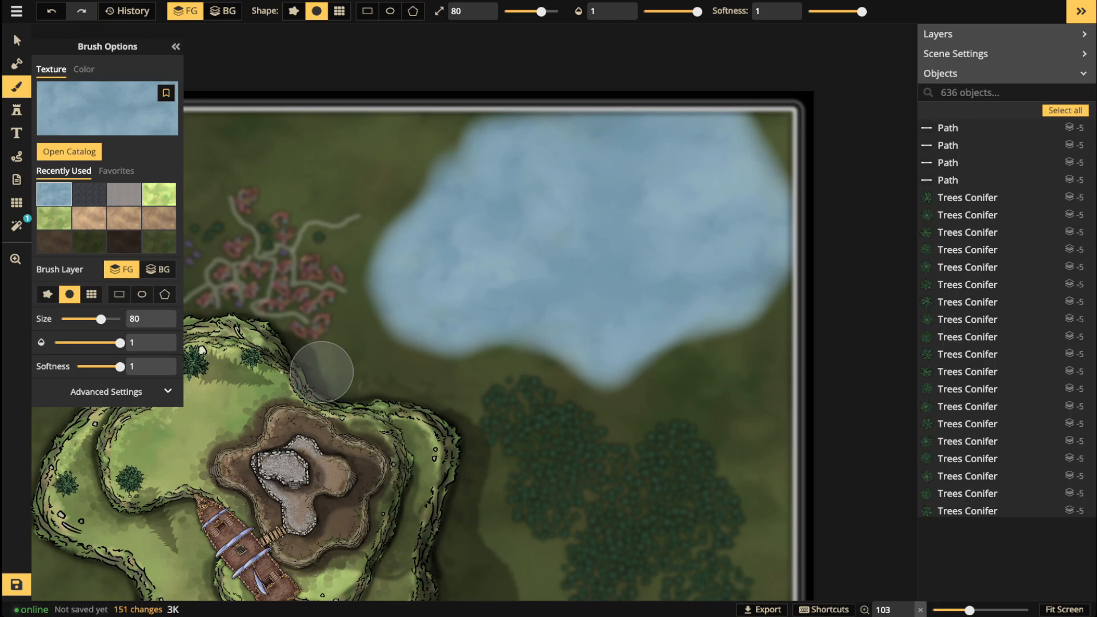
scroll(313, 450, down, 5)
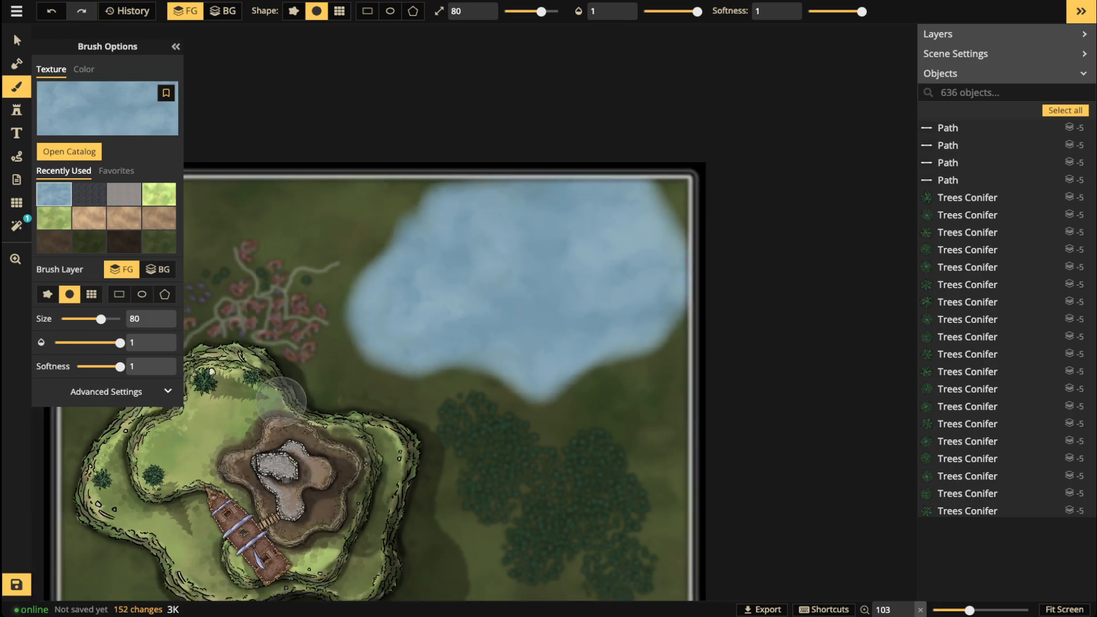
drag(332, 346, 401, 272)
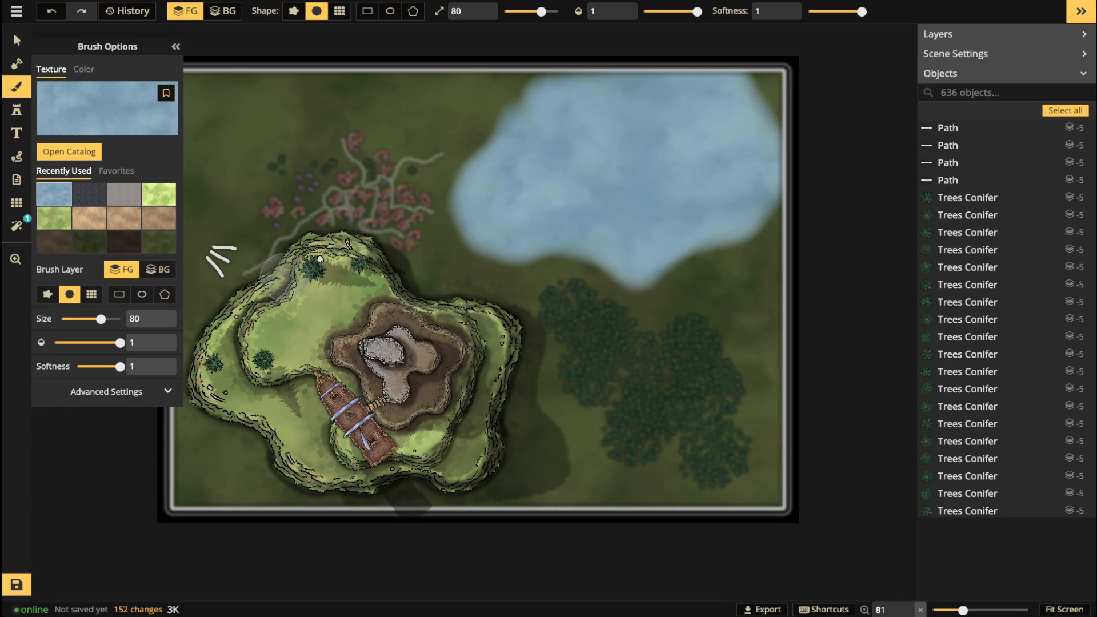
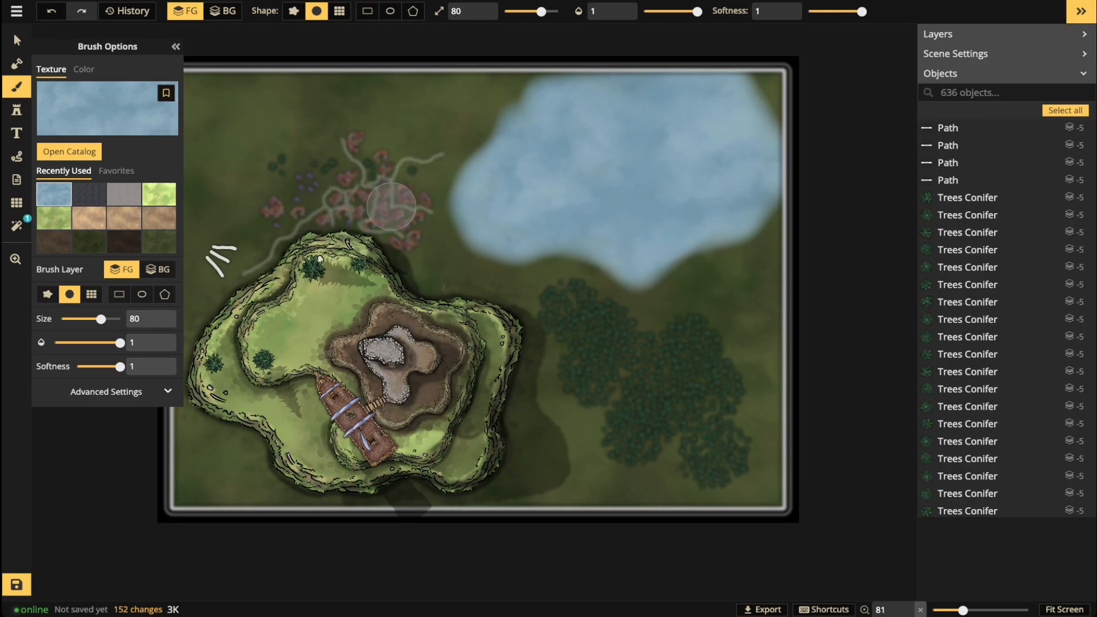
Step: Shrink the village's northernmost Angled Red Blocks stamp to size 20 and move it slightly southeast, then select the western blocks
key(v)
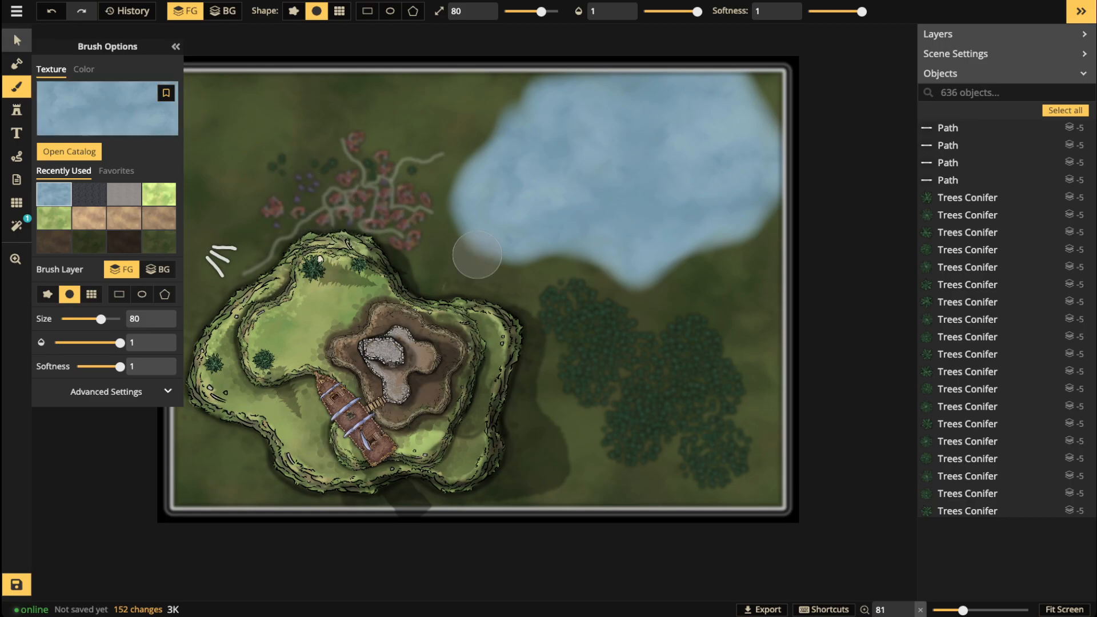
click(352, 142)
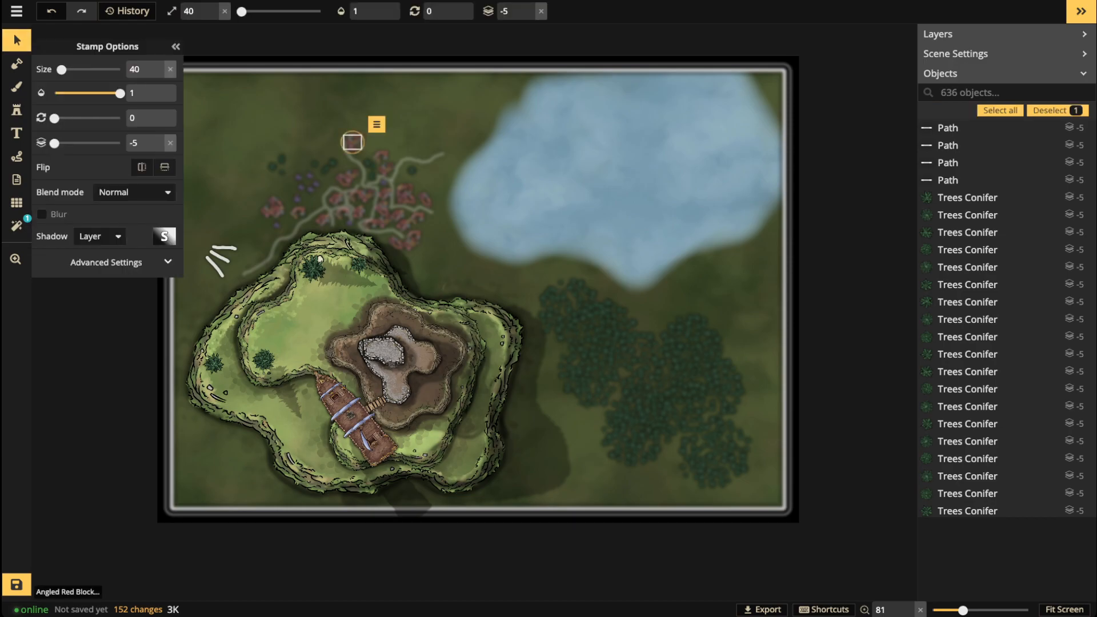
scroll(354, 140, up, 2)
key(bracketleft)
key(bracketleft)
drag(354, 139, 374, 152)
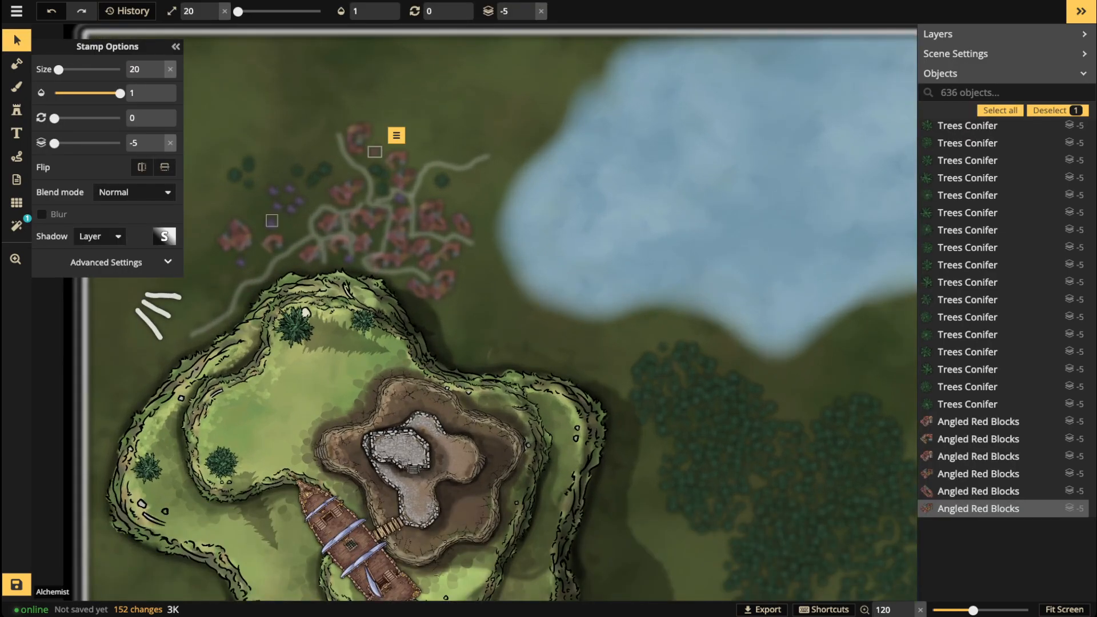
click(978, 490)
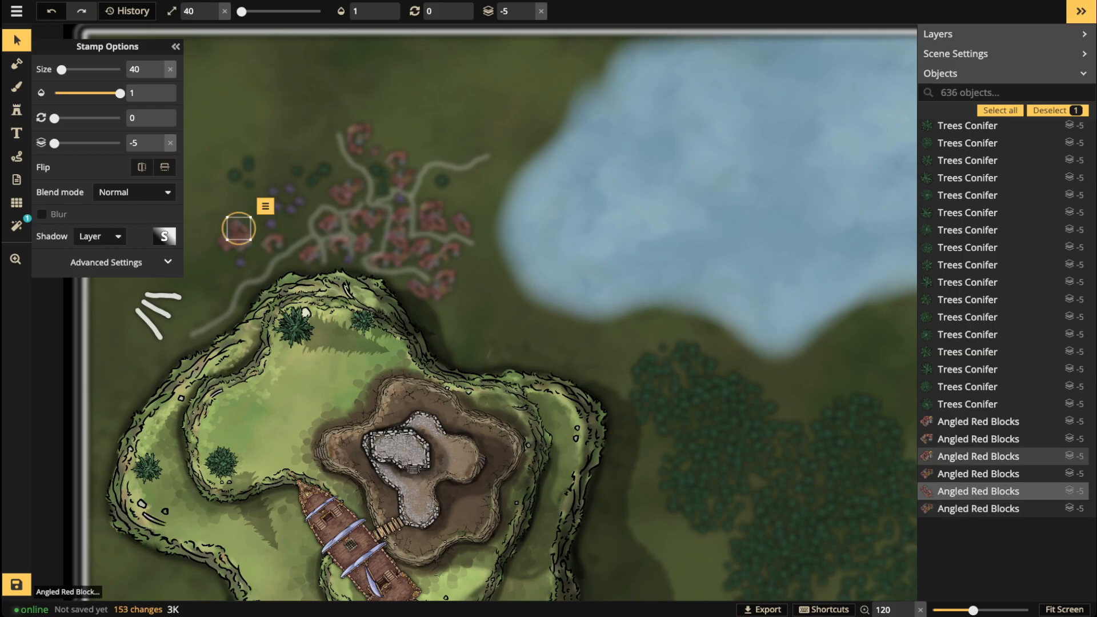
click(229, 242)
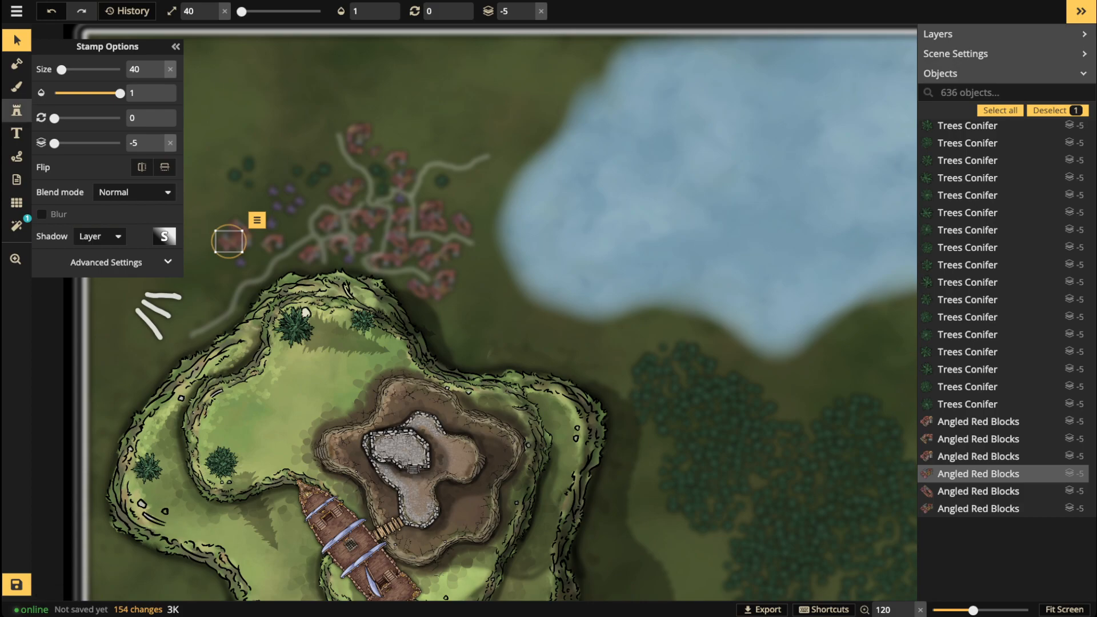
Step: Pick the recently used sailing ship stamp and enlarge it to size 110
click(16, 110)
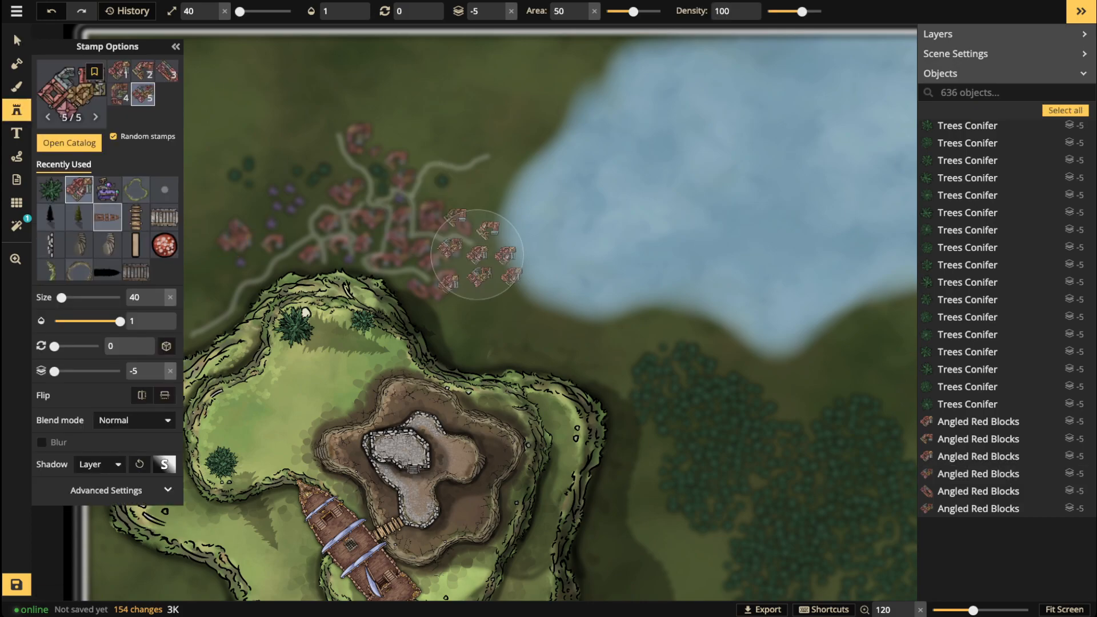
click(107, 216)
scroll(545, 215, up, 6)
scroll(546, 215, down, 2)
scroll(545, 215, down, 4)
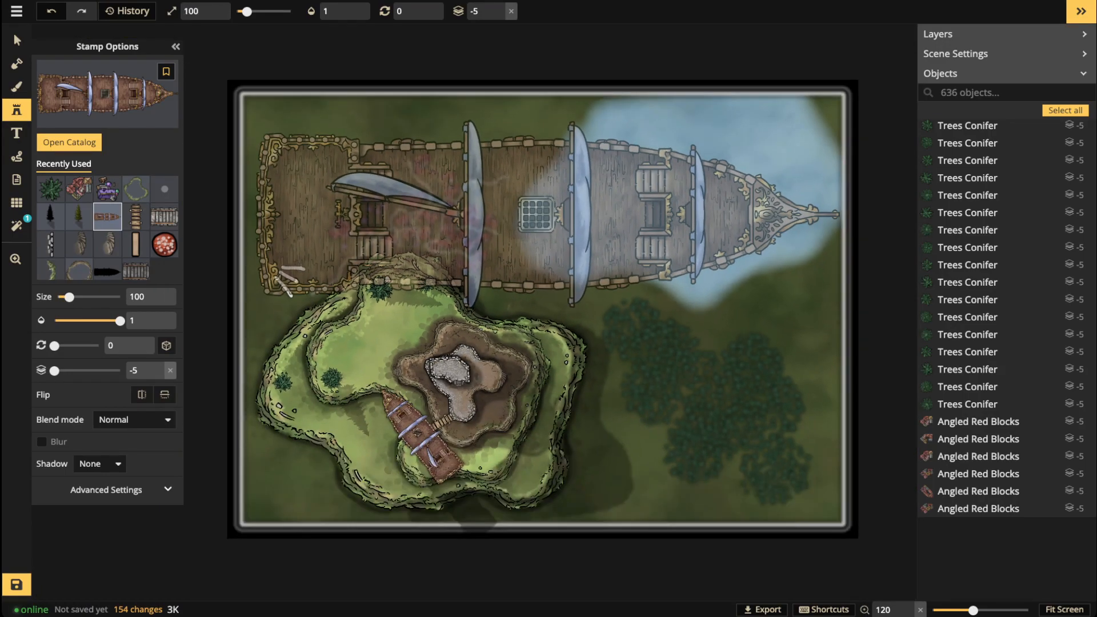
scroll(546, 222, down, 1)
scroll(544, 227, up, 2)
scroll(639, 274, down, 2)
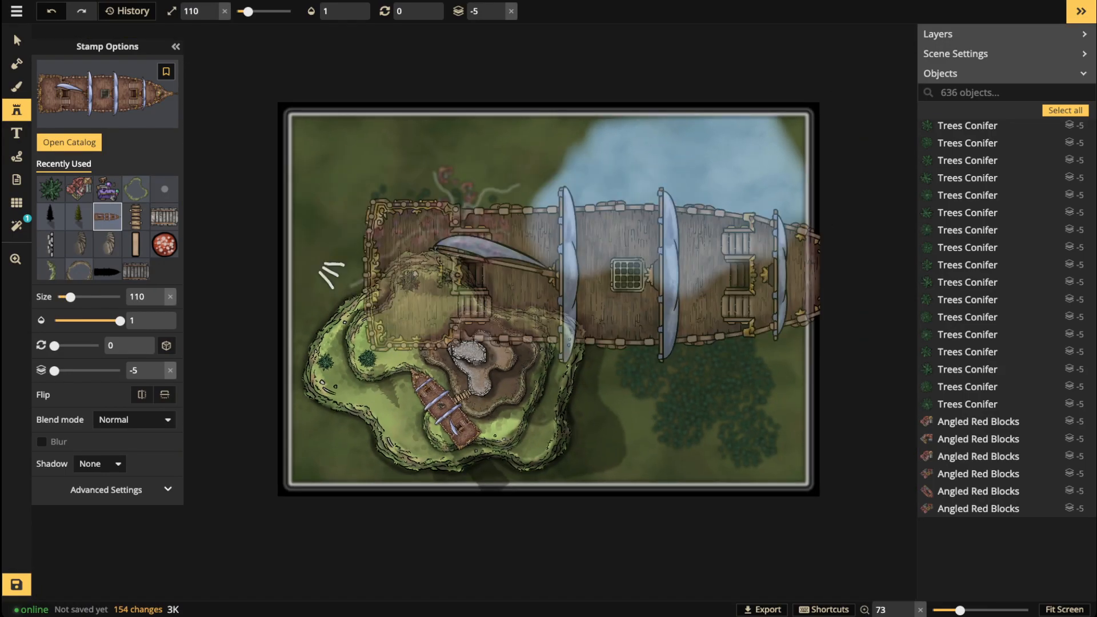
Step: Place the size 110 sailing ship on layer 3 at rotation 255 and move it south so its hull runs off the map's southeast edge
scroll(636, 257, down, 4)
scroll(489, 11, up, 8)
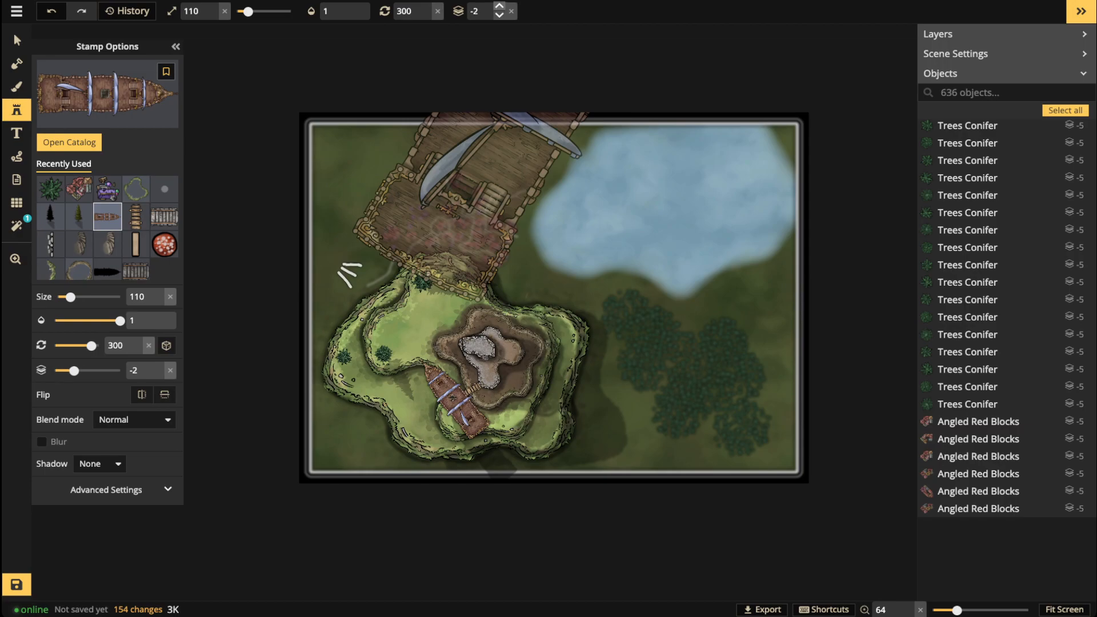
scroll(749, 245, down, 1)
scroll(737, 251, down, 2)
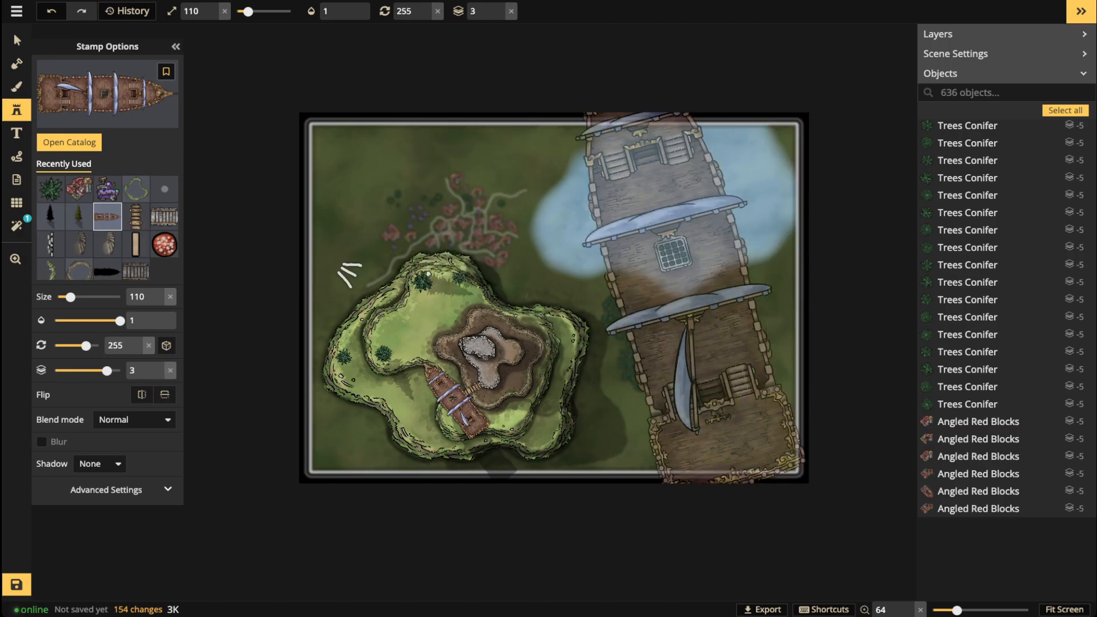
click(667, 235)
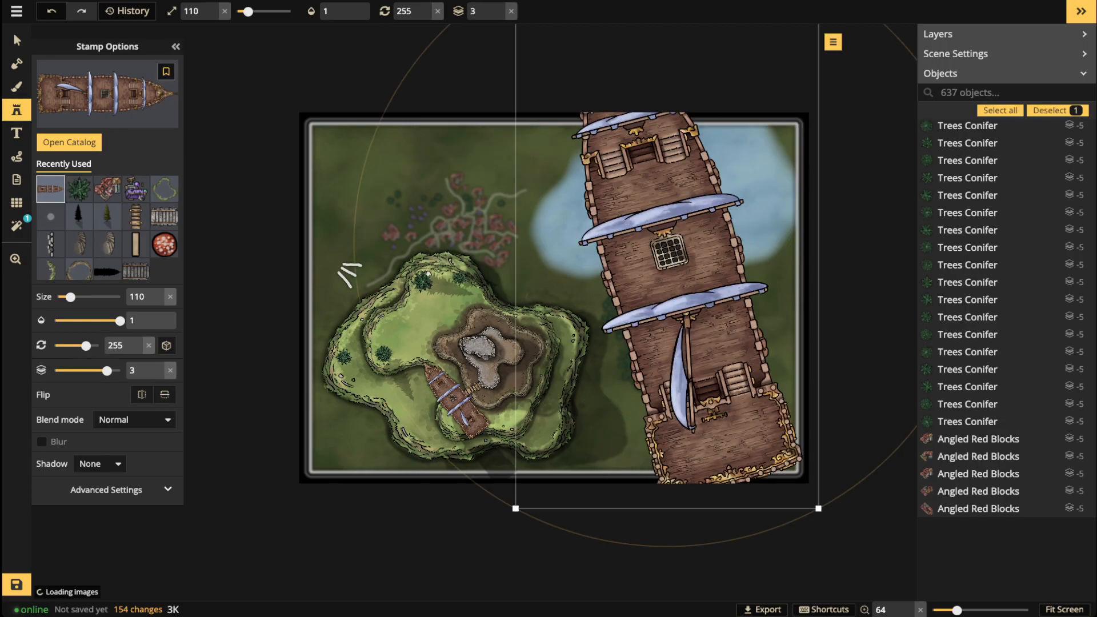
drag(667, 234, 702, 441)
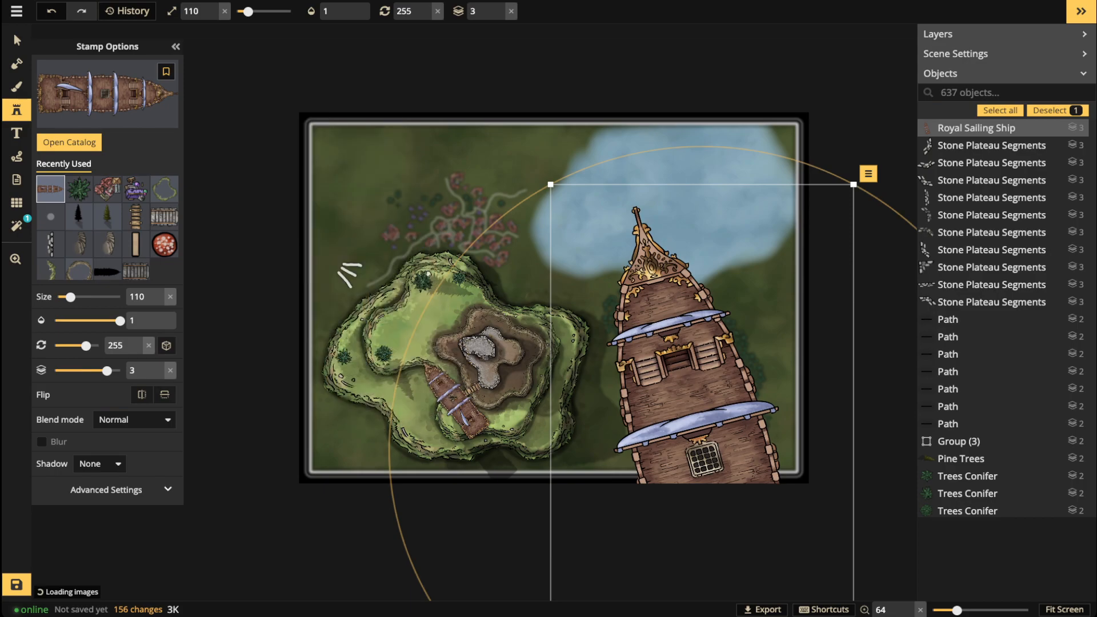
click(16, 225)
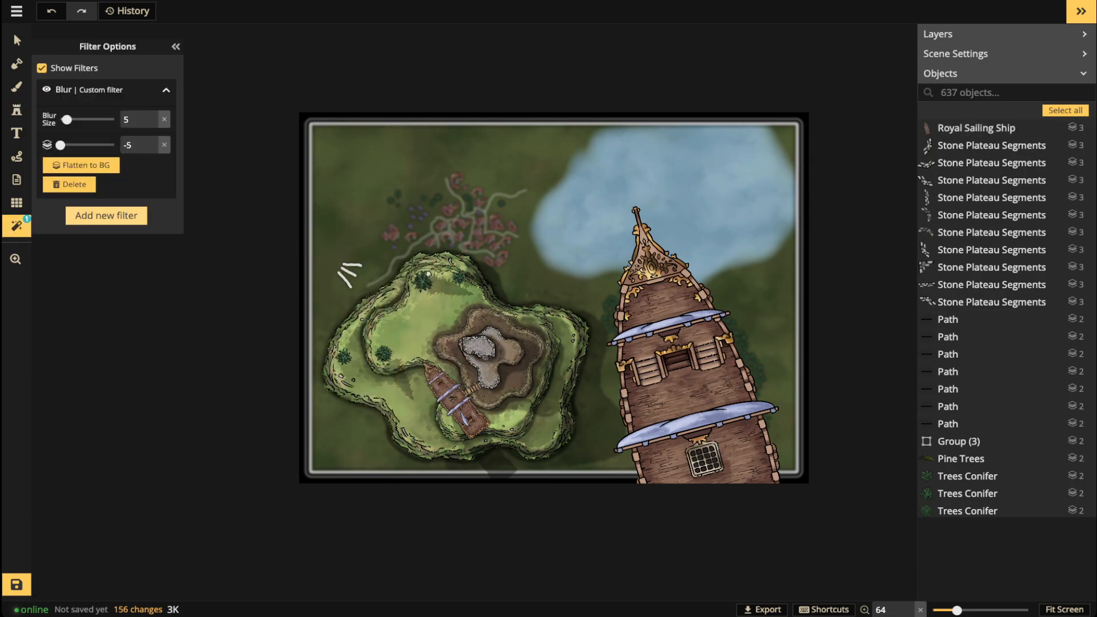
click(106, 215)
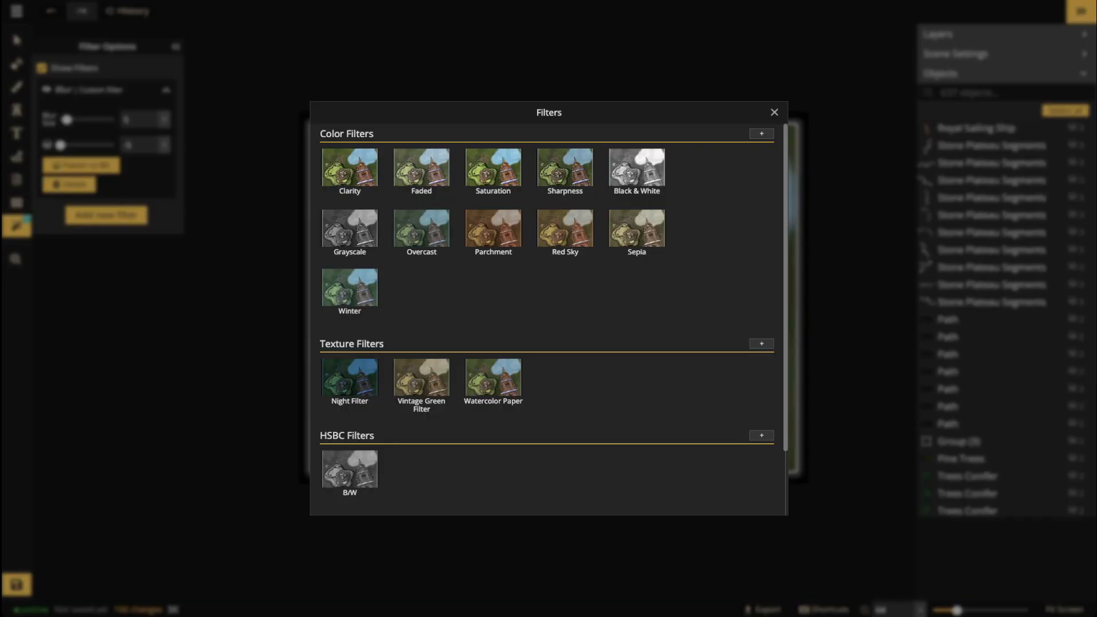
scroll(422, 229, down, 1)
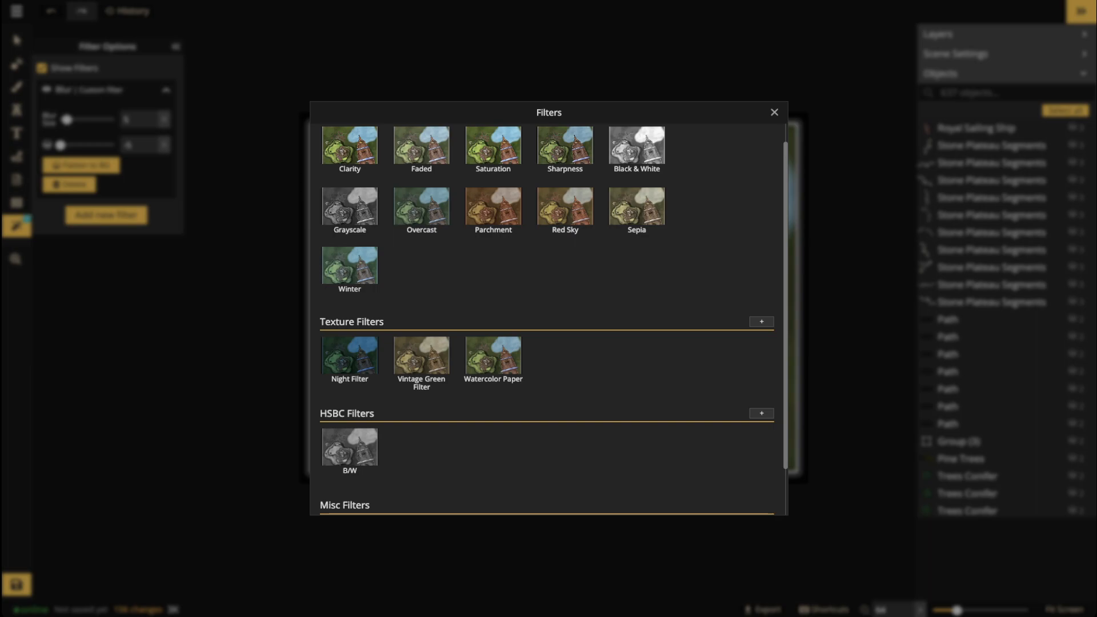
scroll(547, 320, down, 2)
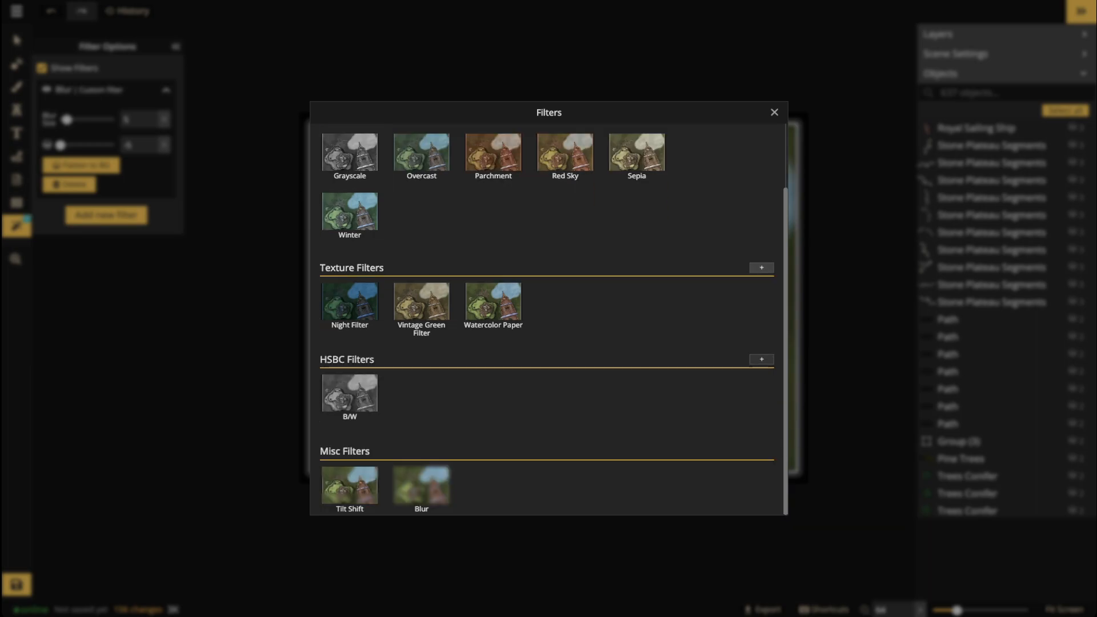
click(761, 268)
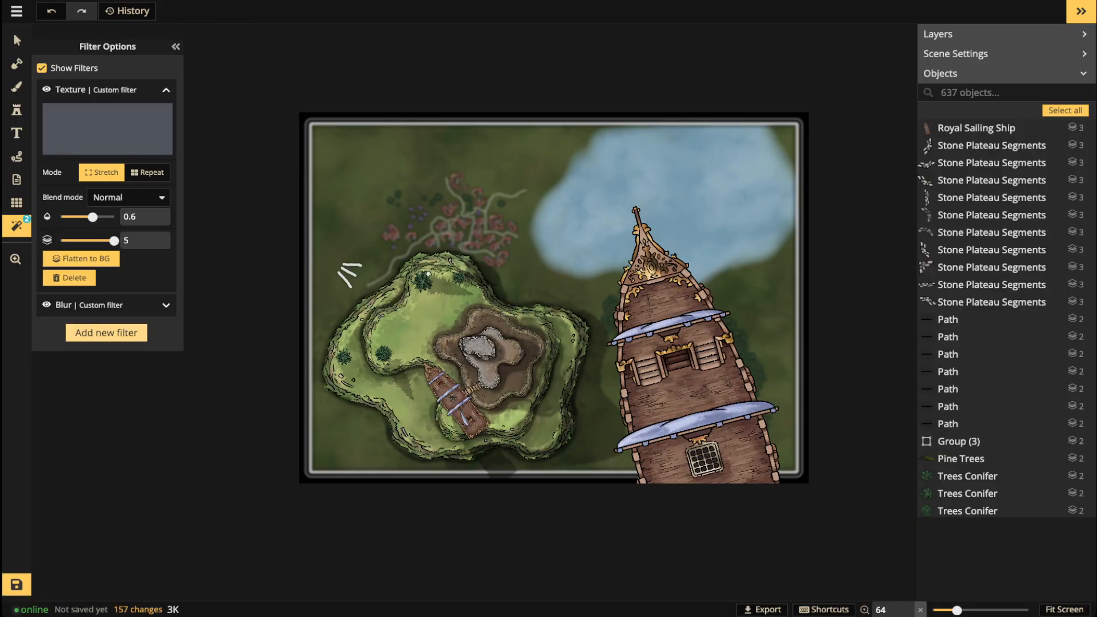
click(108, 130)
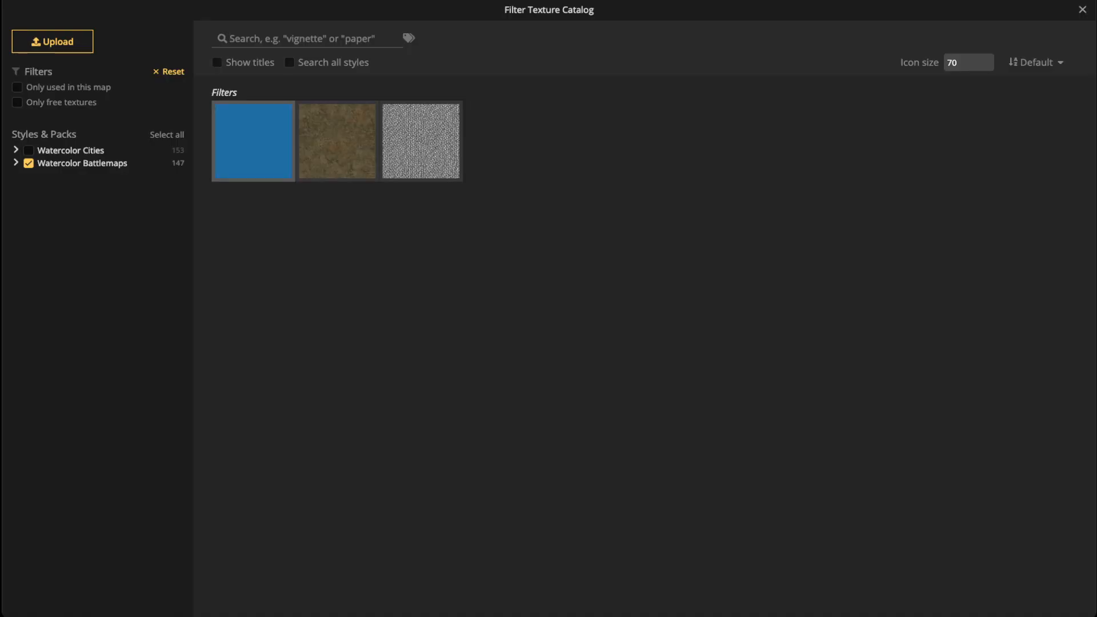
click(290, 62)
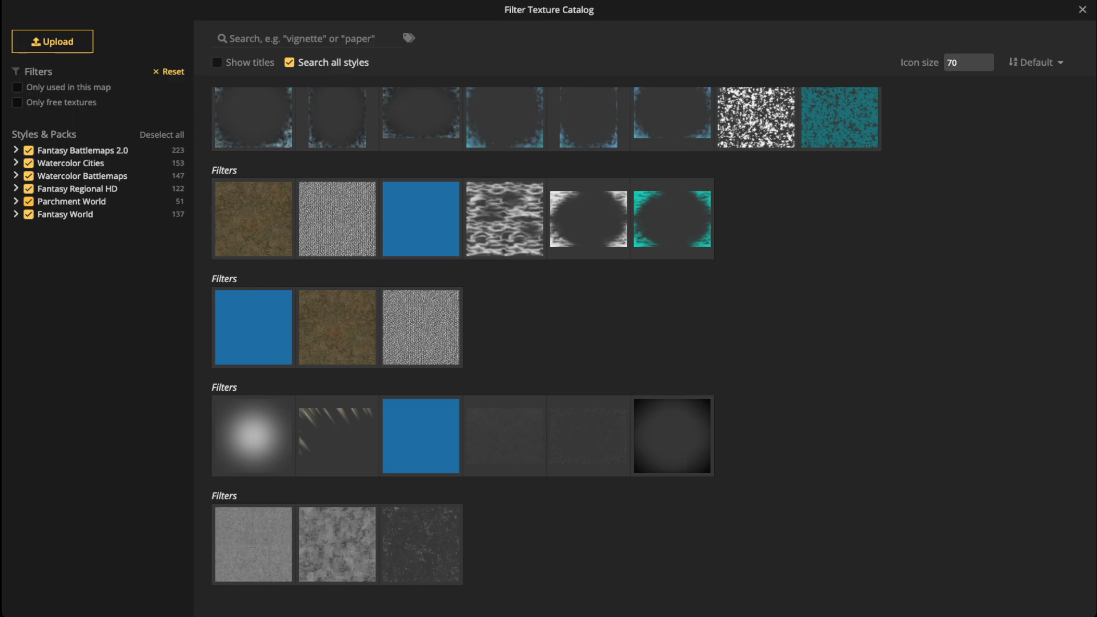
scroll(588, 330, up, 2)
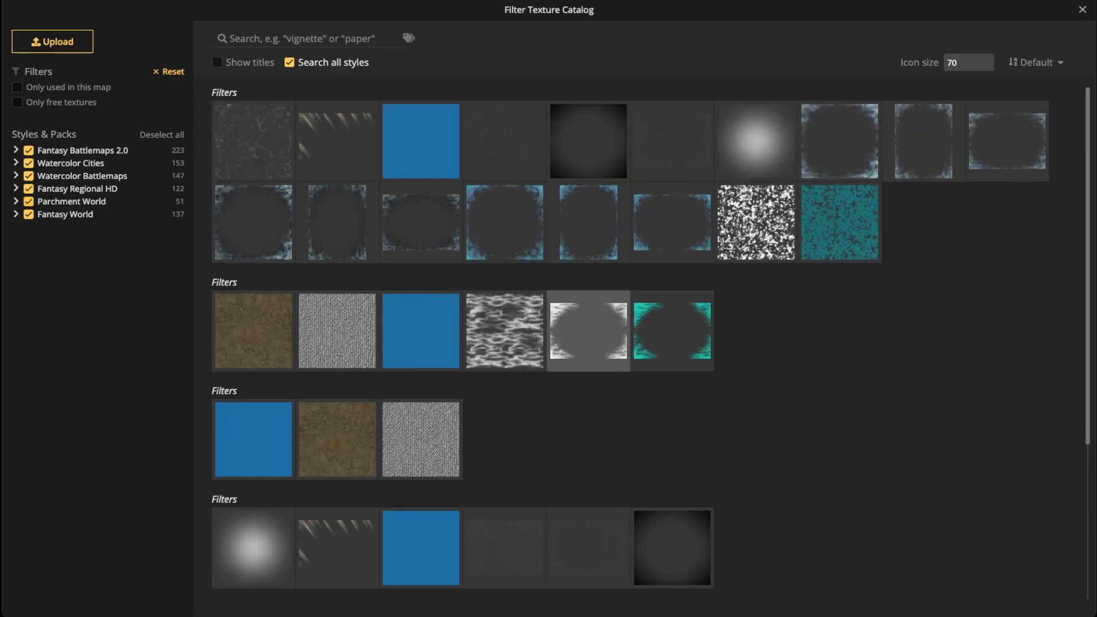
click(589, 330)
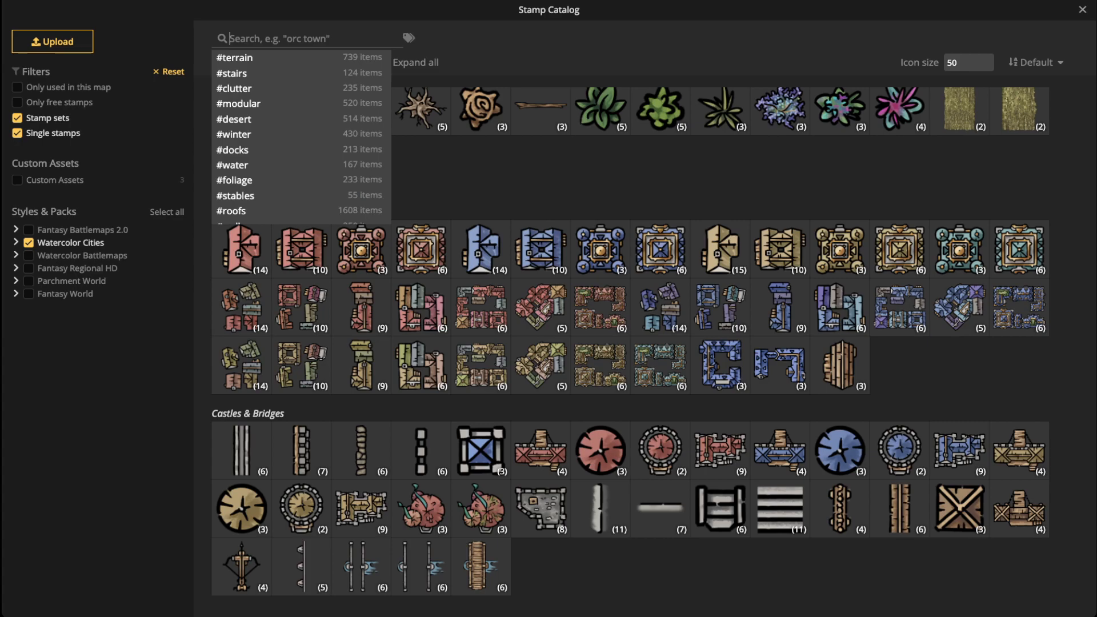
Step: Search the stamp catalog for "cloud", choose the White Clouds set from the Winter group and enlarge it to size 160
text(cloud)
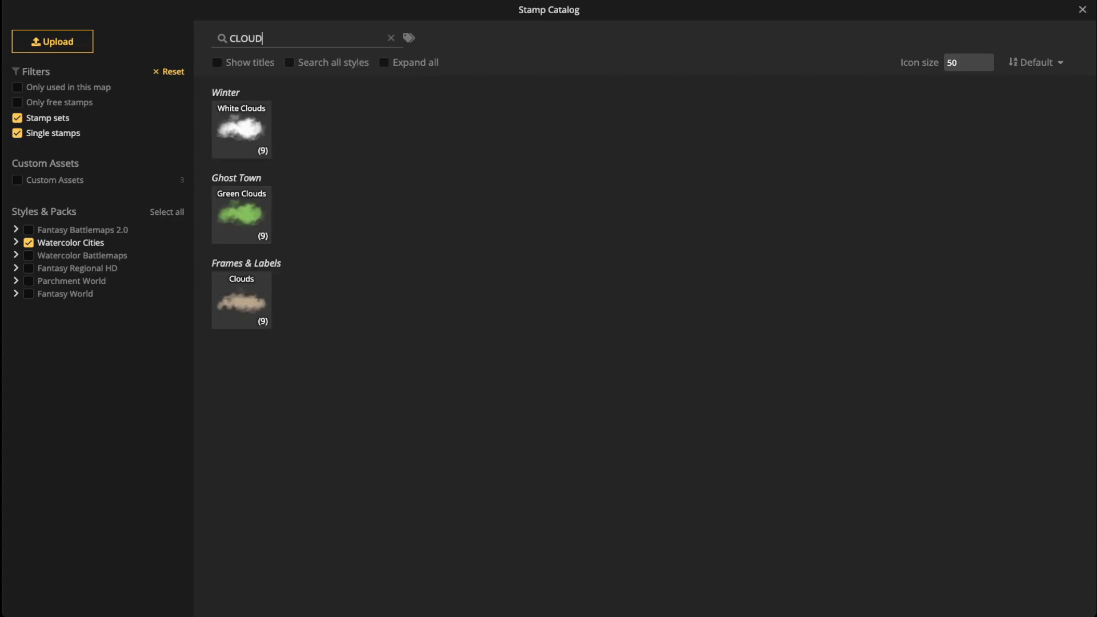
click(245, 127)
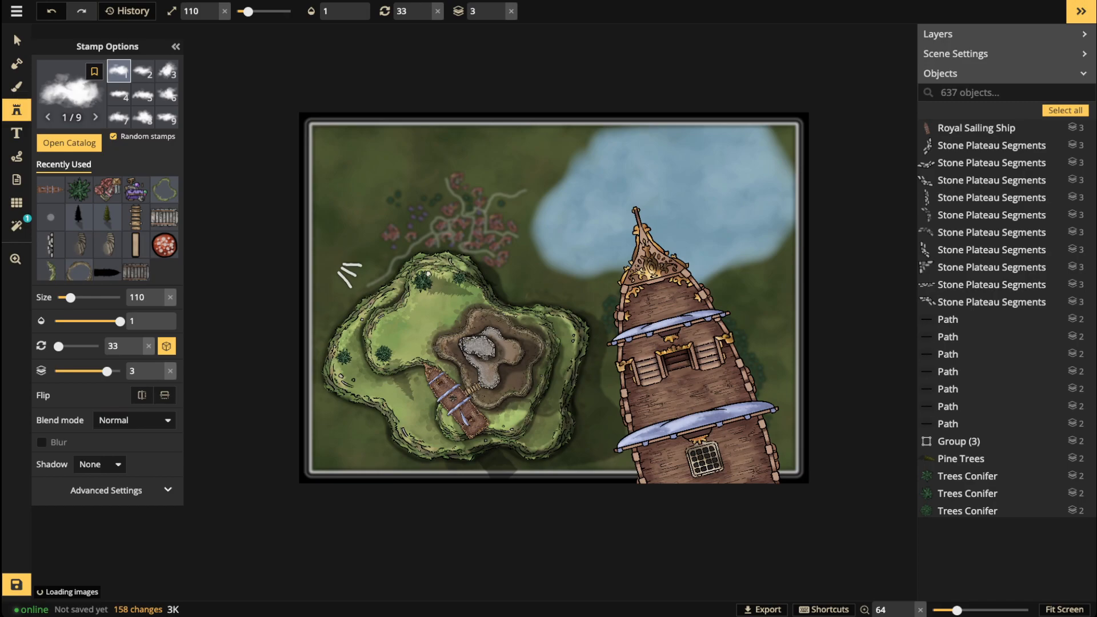
scroll(617, 324, up, 1)
scroll(585, 331, up, 5)
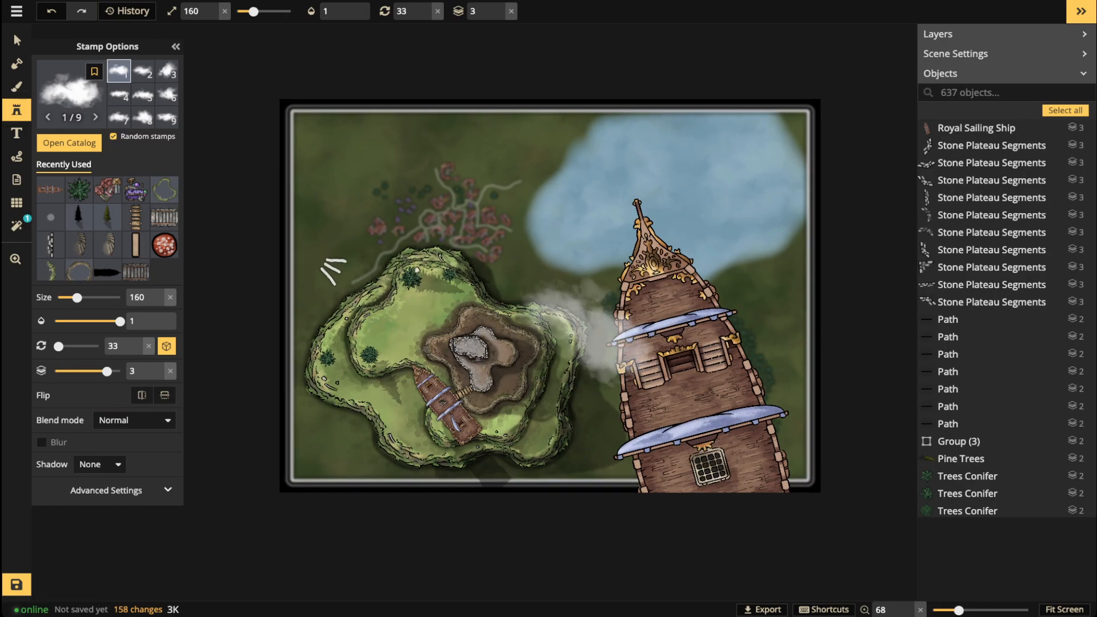
Step: Place three White Clouds stamps on layer 2 beneath the large ship, at its bow, along its east side and at its southwest edge
scroll(595, 305, down, 3)
click(642, 272)
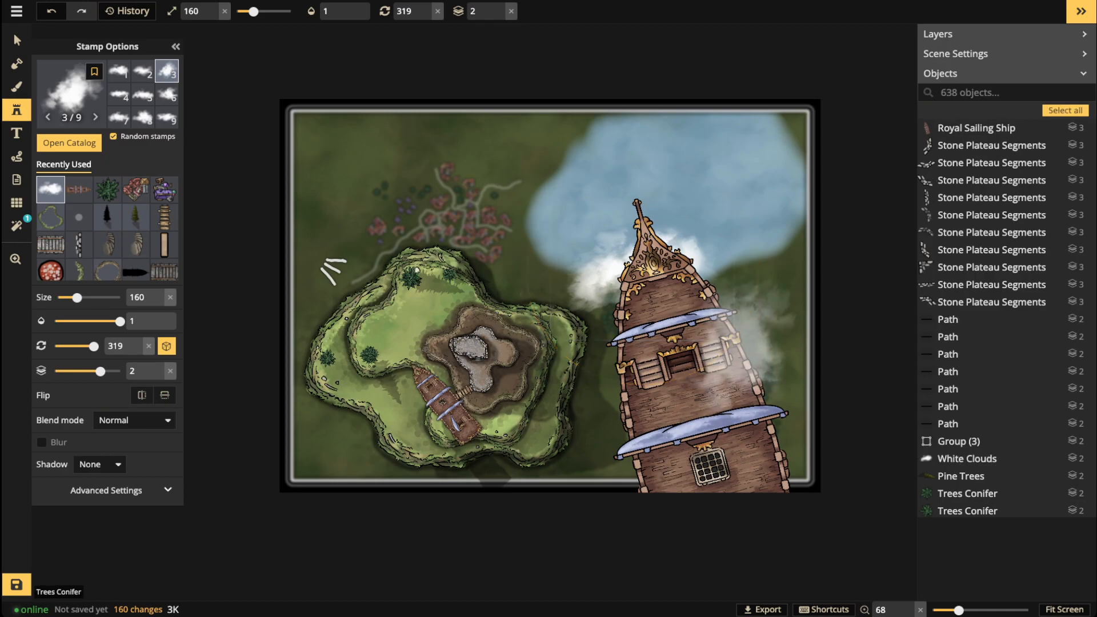
click(739, 350)
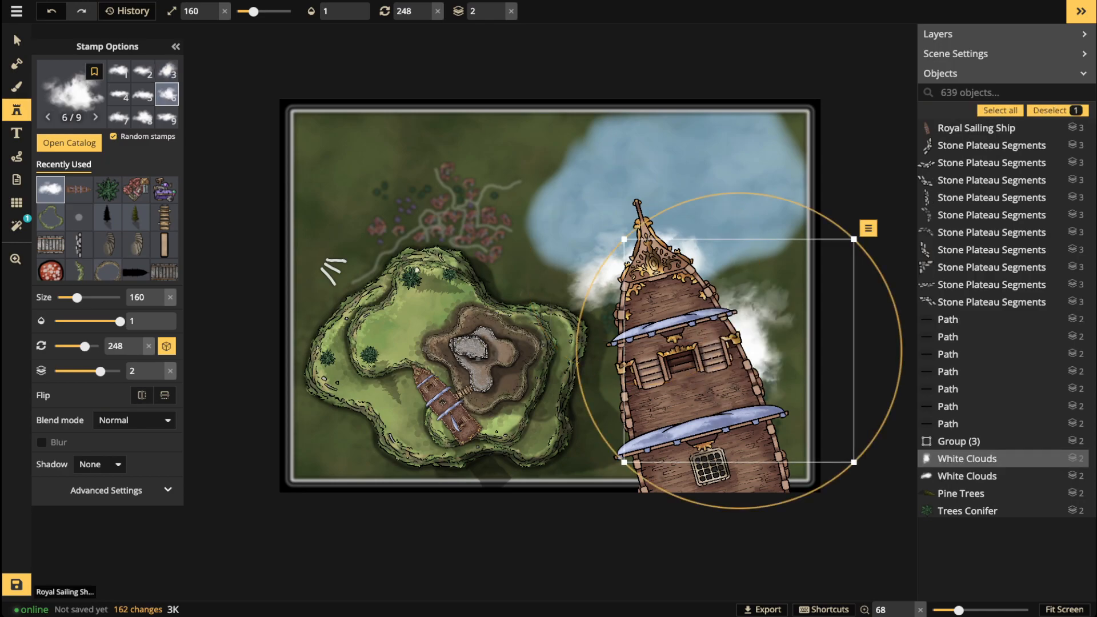
key(Escape)
click(675, 480)
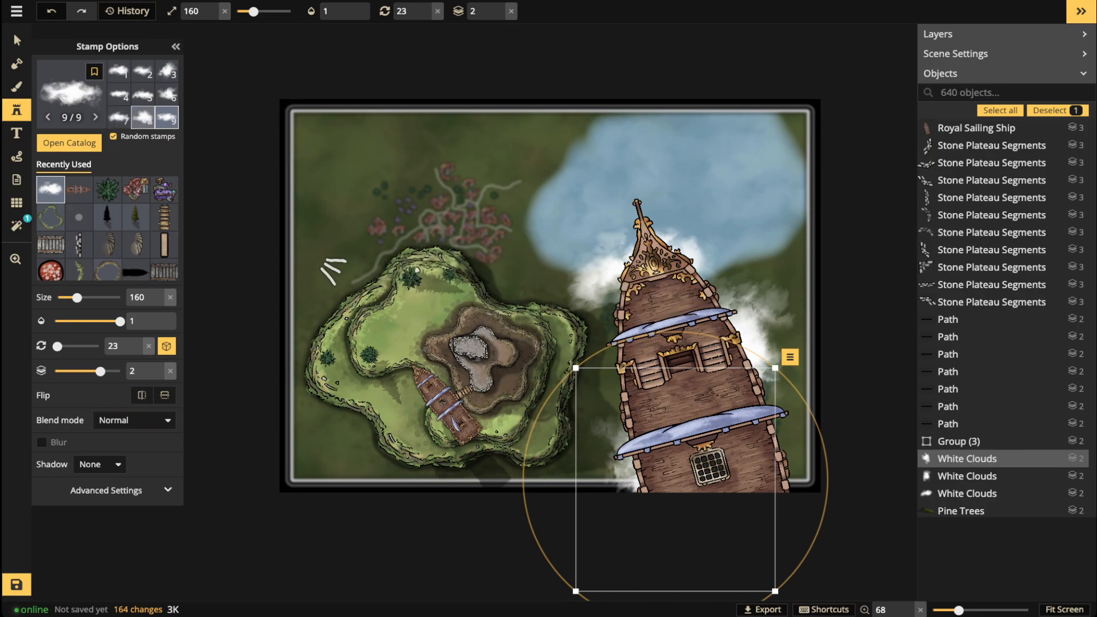
key(Escape)
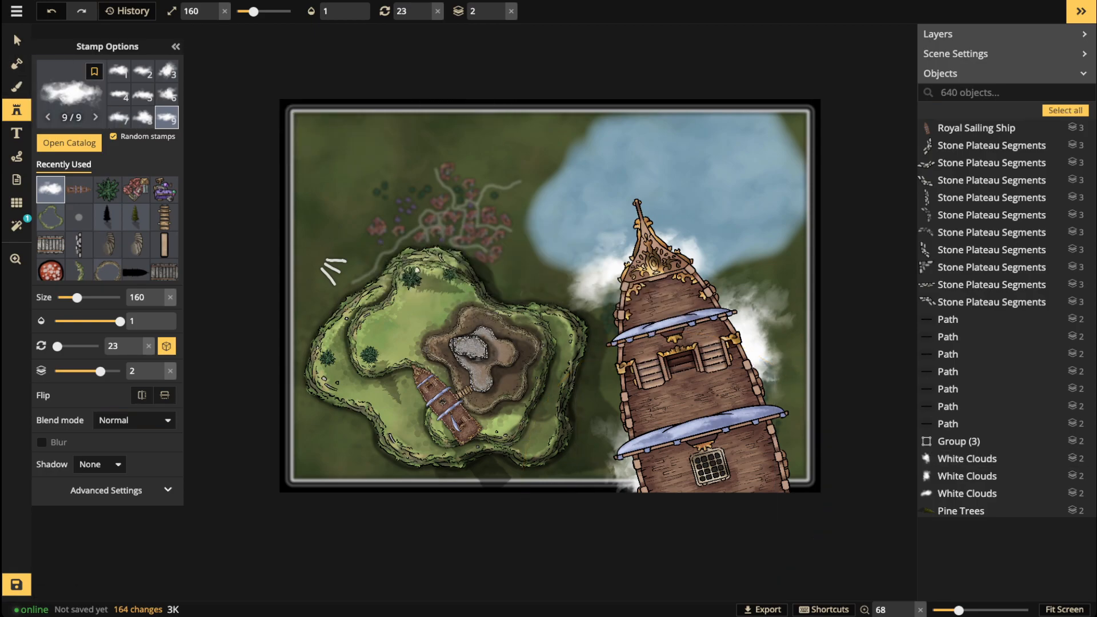
Step: Place two White Clouds stamps on layer 5 at opacity 0.36, one over the large ship's west side and one over its southeast side
click(498, 7)
click(499, 7)
click(499, 7)
click(475, 256)
click(345, 11)
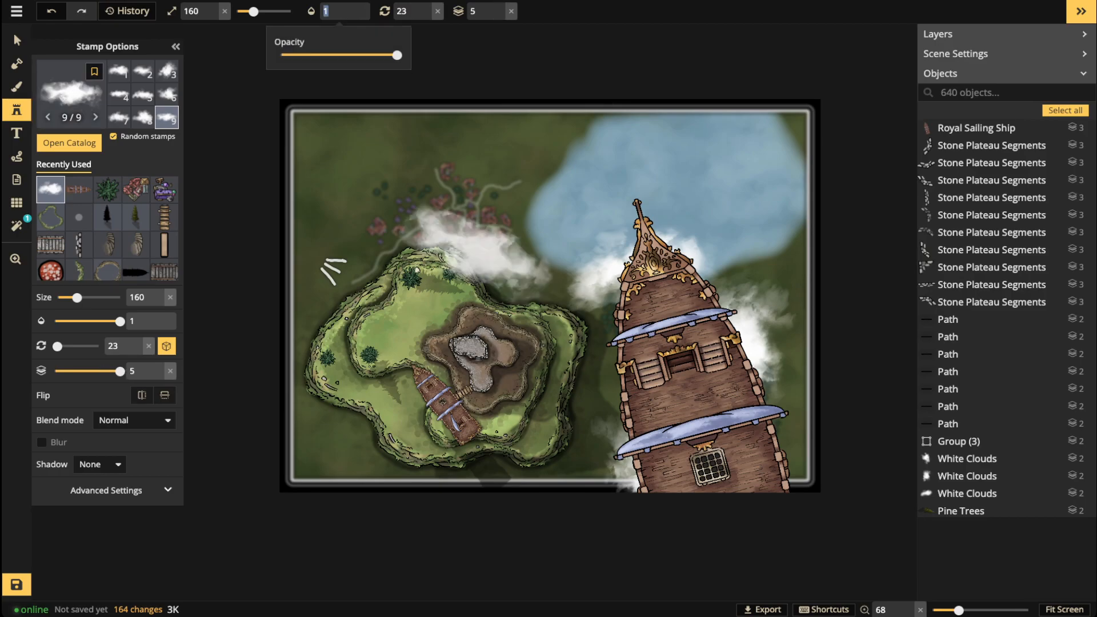
text(0.36)
key(Return)
drag(635, 368, 538, 341)
scroll(510, 364, up, 3)
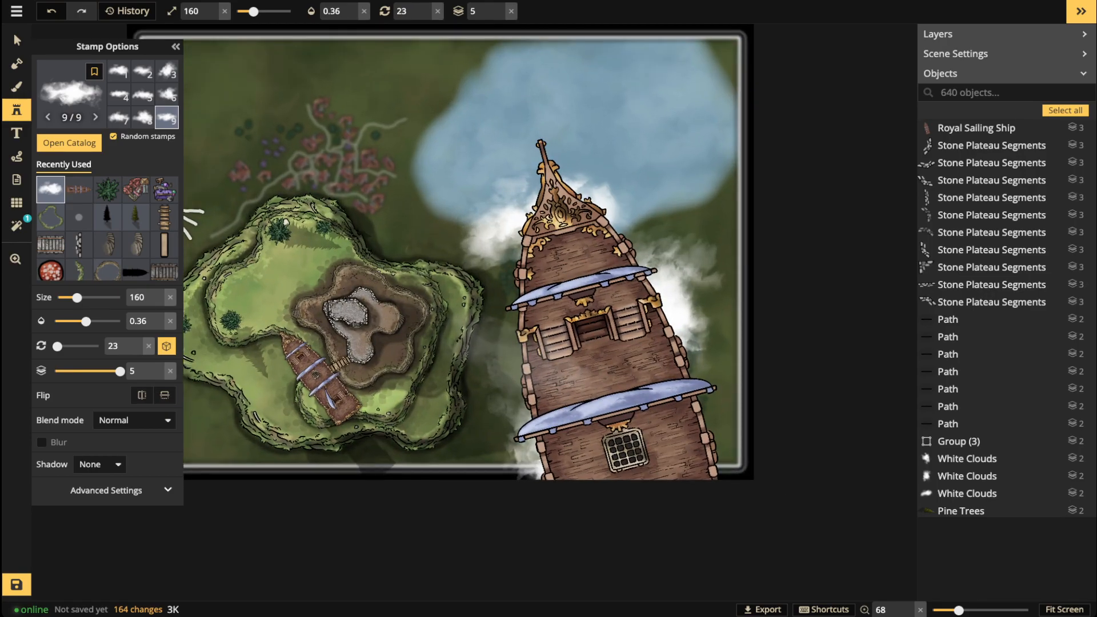
scroll(523, 349, up, 5)
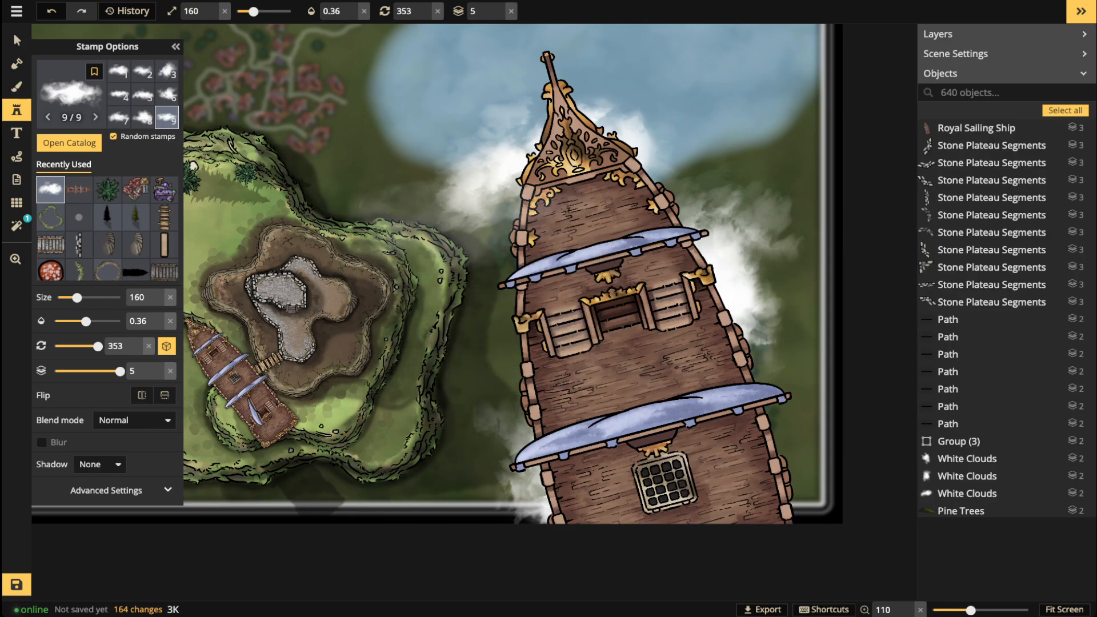
click(483, 285)
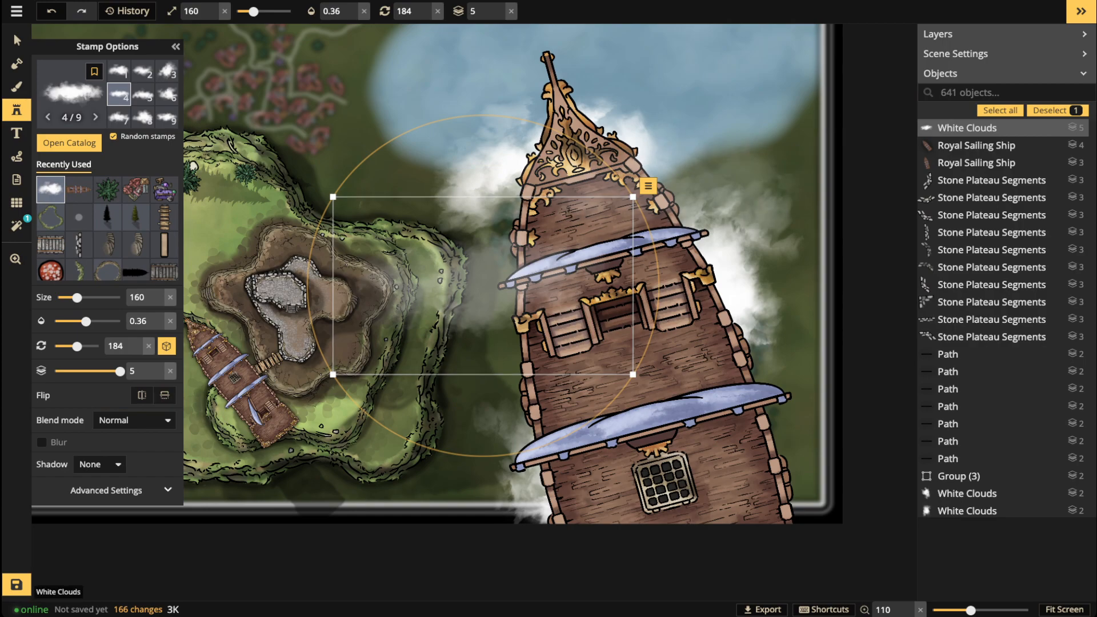
key(Escape)
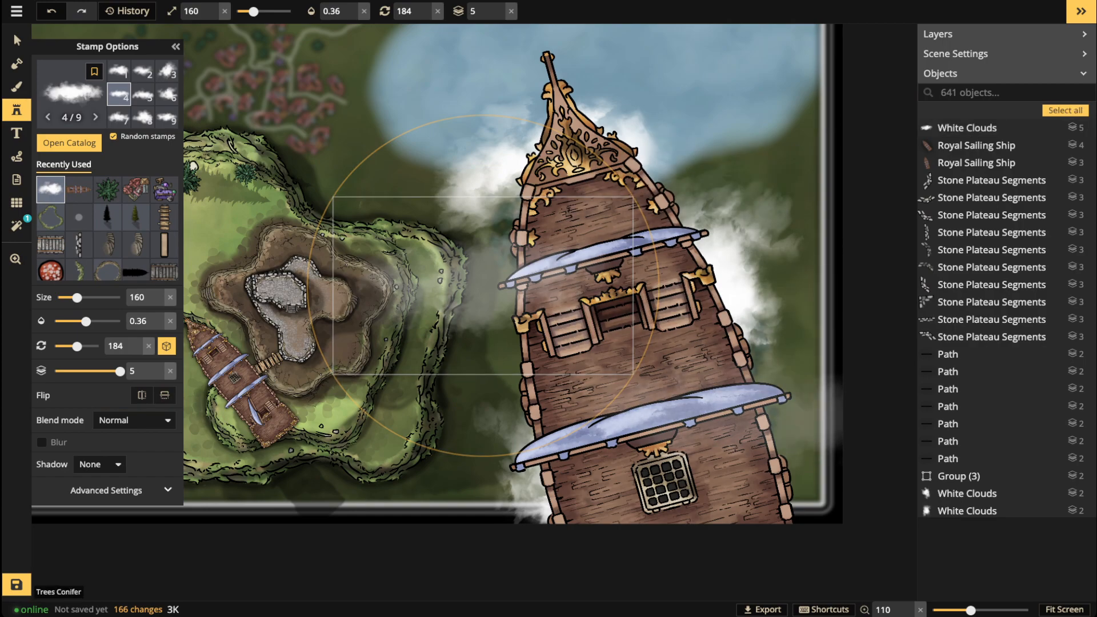
click(709, 435)
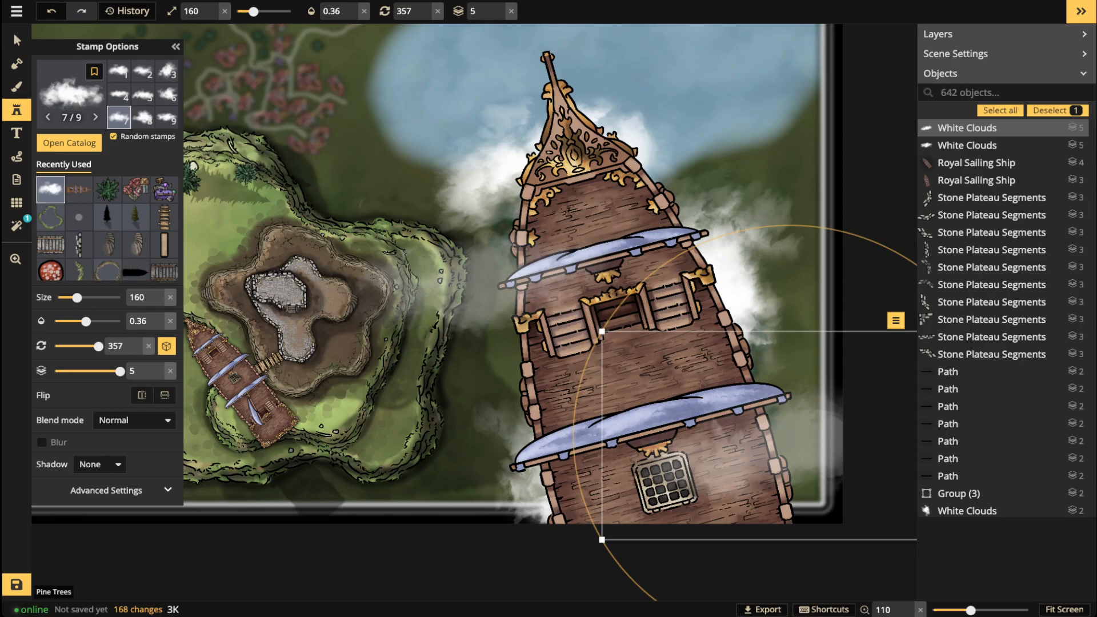
Step: Place another White Clouds stamp on layer 5 across the middle of the large ship's deck and set its opacity to 0.39
drag(86, 321, 120, 321)
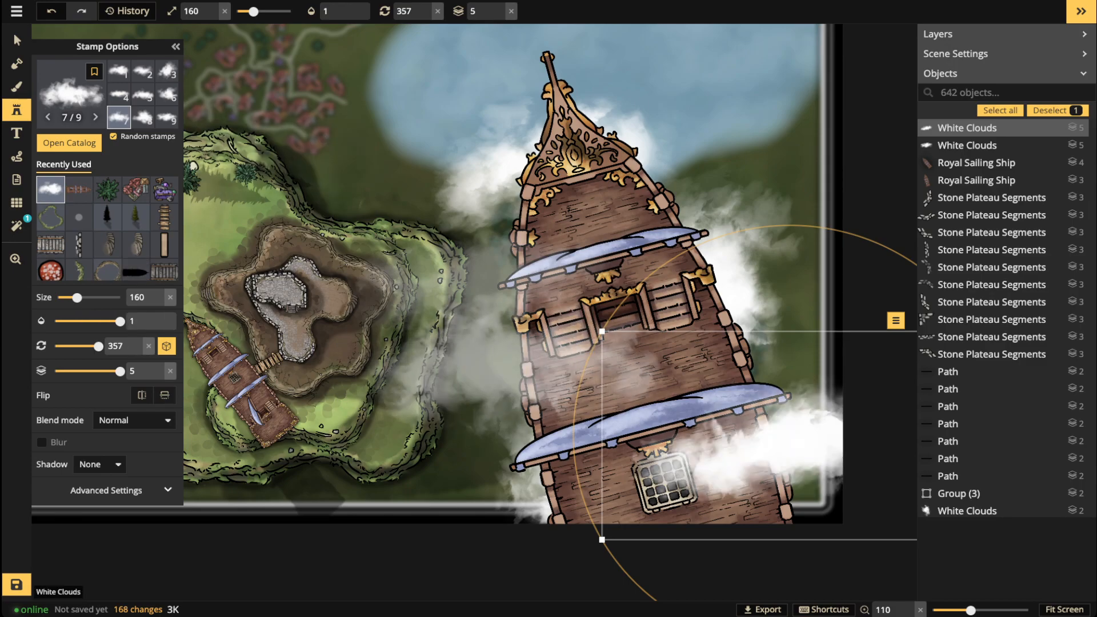
click(568, 350)
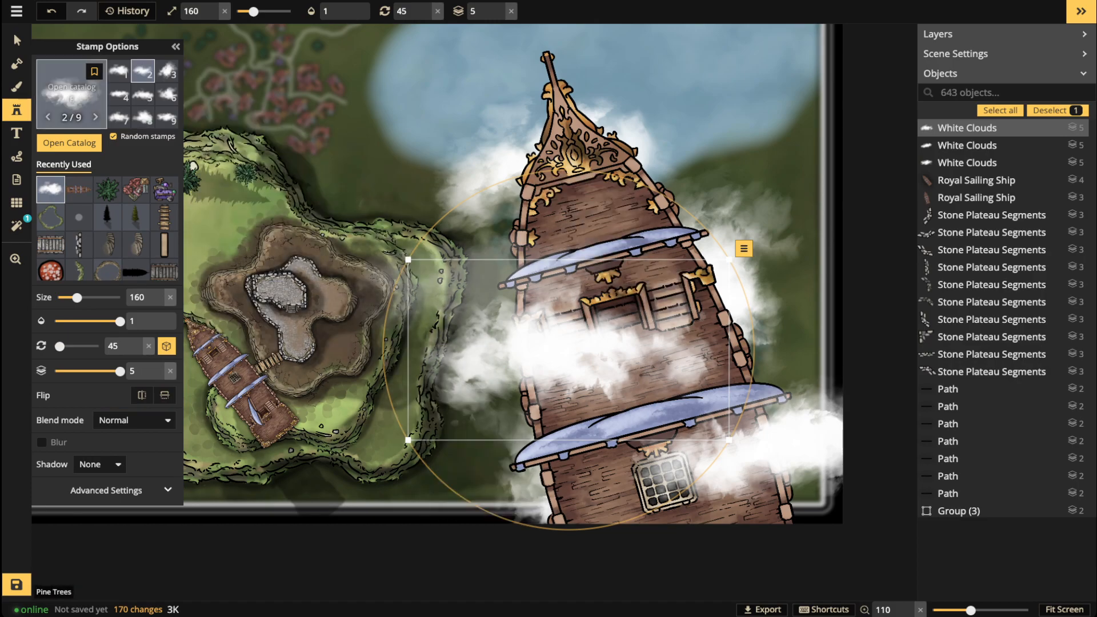
click(350, 11)
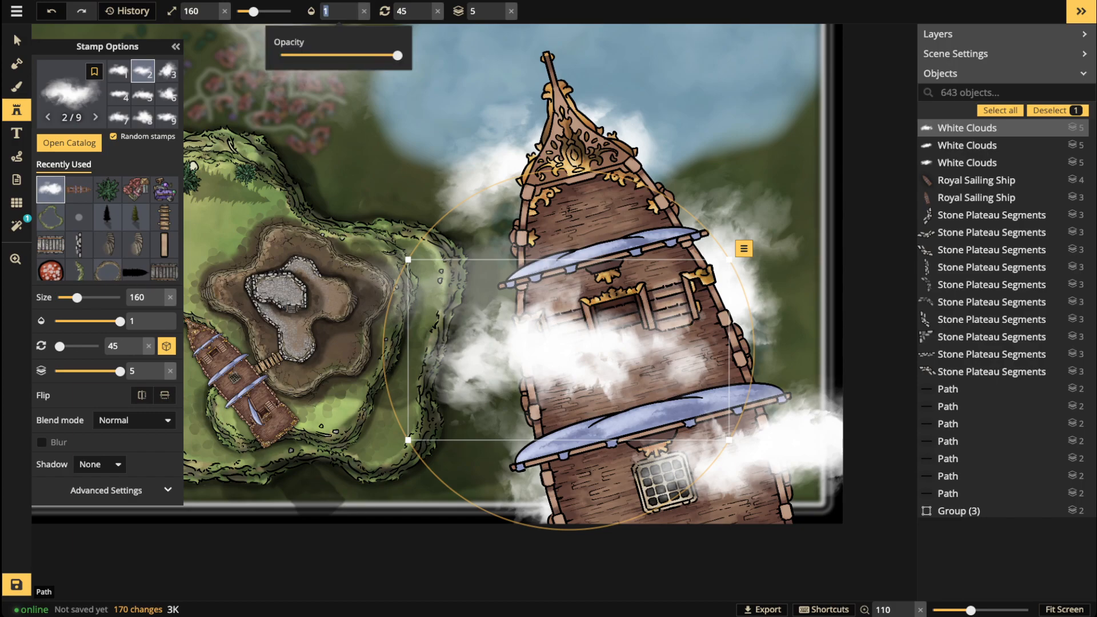
text(0.32)
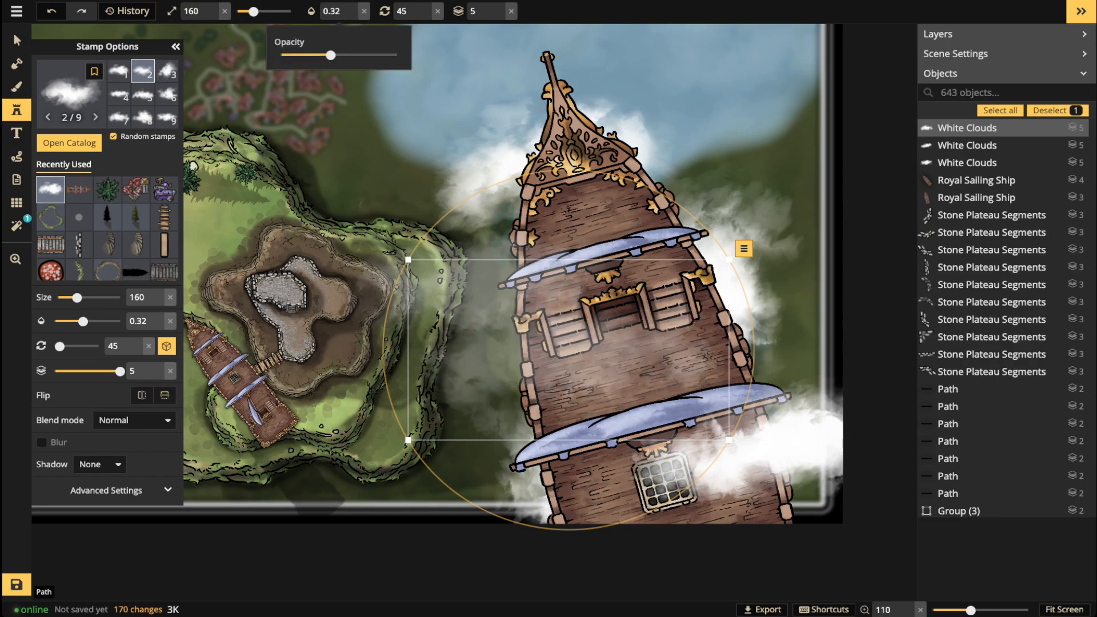
key(BackSpace)
text(9)
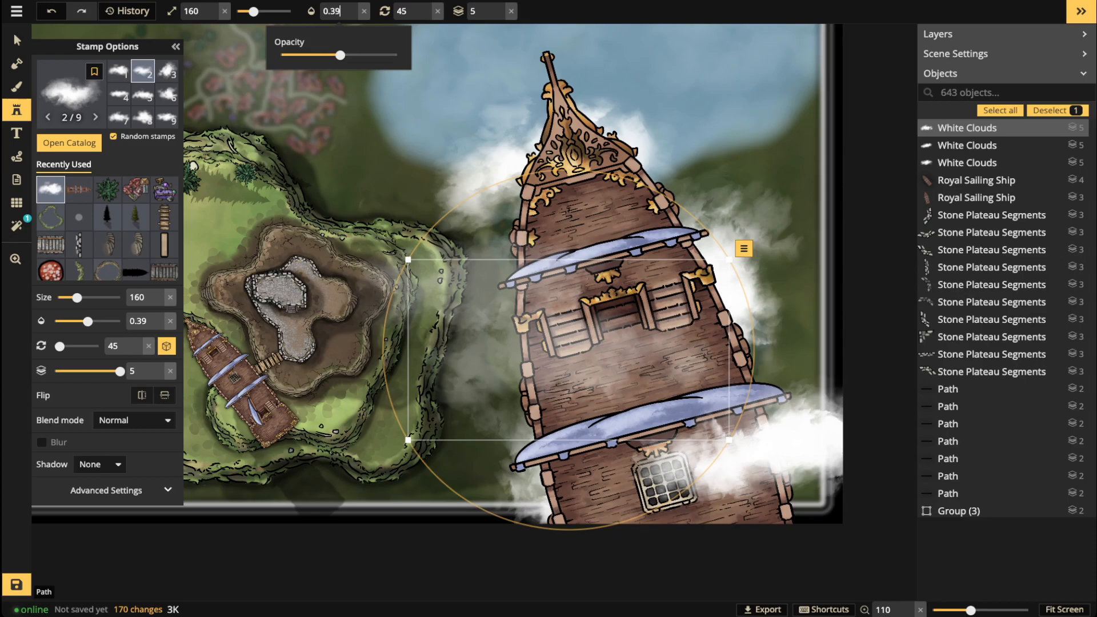
Step: Select the White Clouds stamp over the large ship's southeast side and set its opacity to 0.55
click(16, 40)
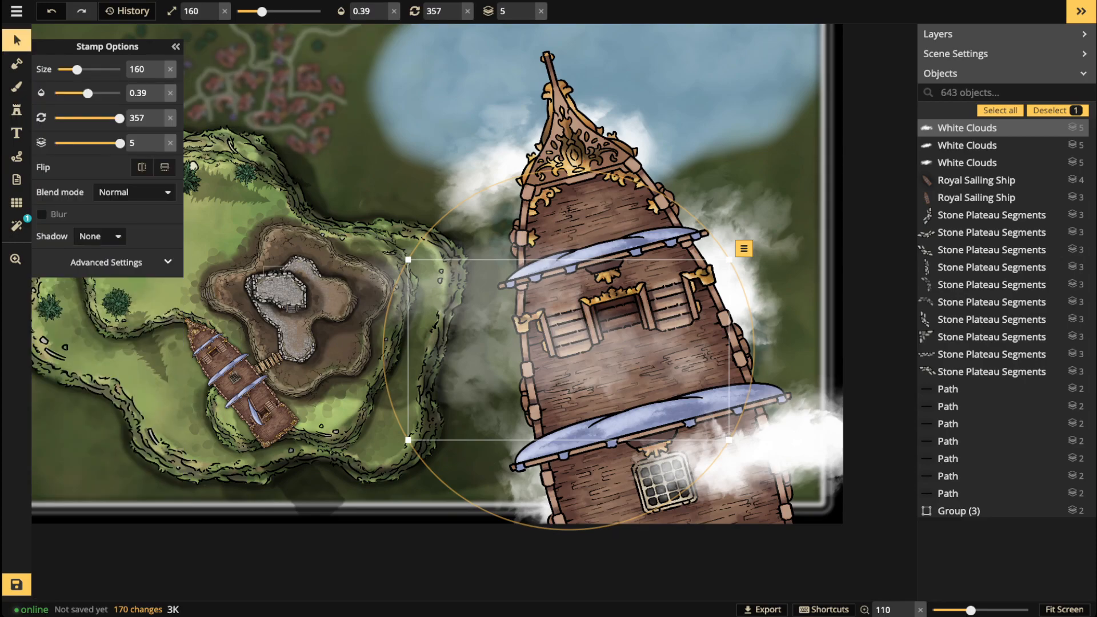
click(779, 434)
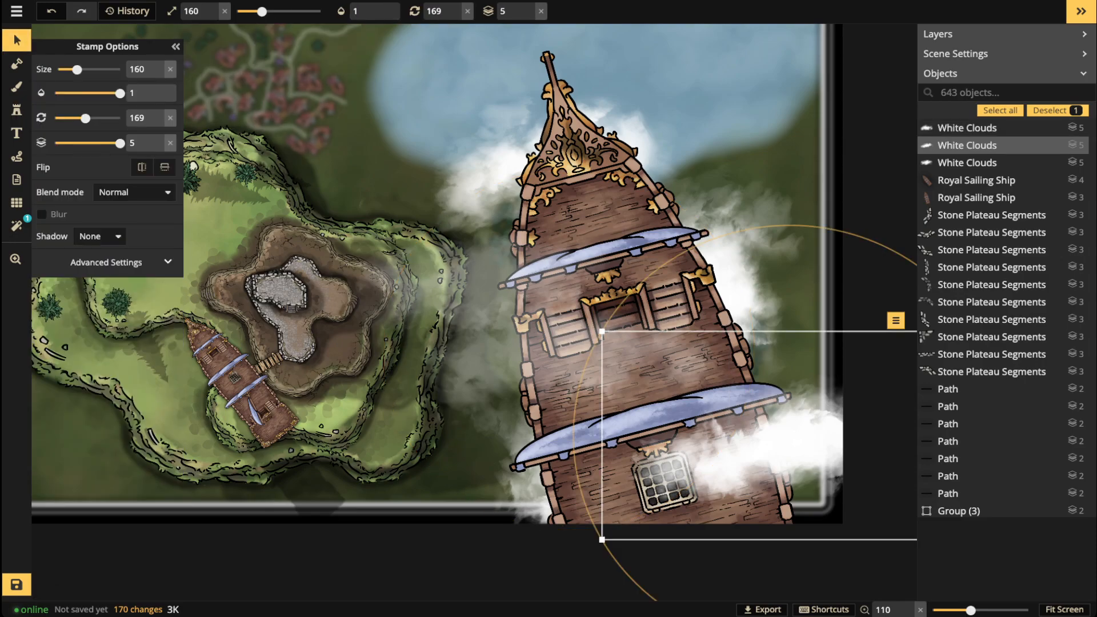
click(98, 93)
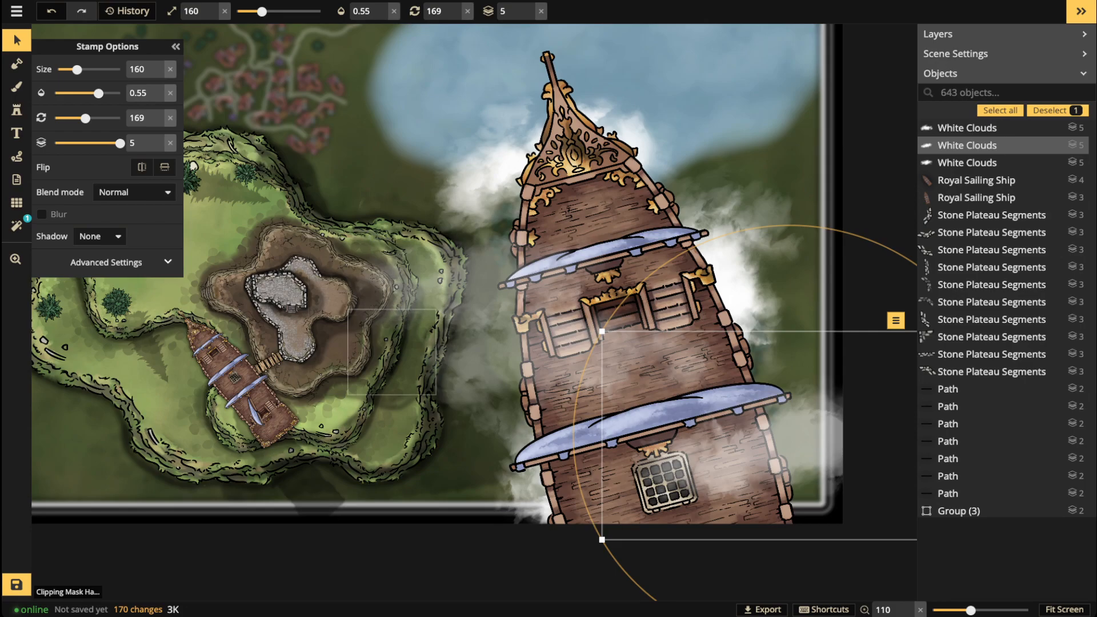
scroll(463, 223, down, 2)
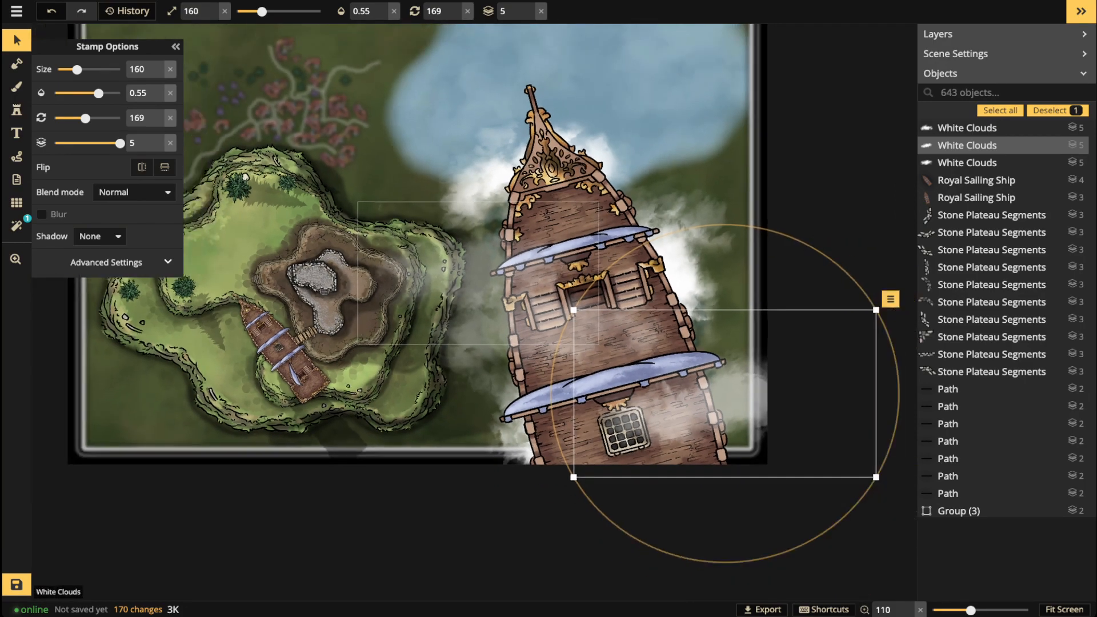
Step: Place two White Clouds stamps of random variants on layer 5 at full opacity, both around the map's southwest corner
key(space)
drag(400, 257, 483, 265)
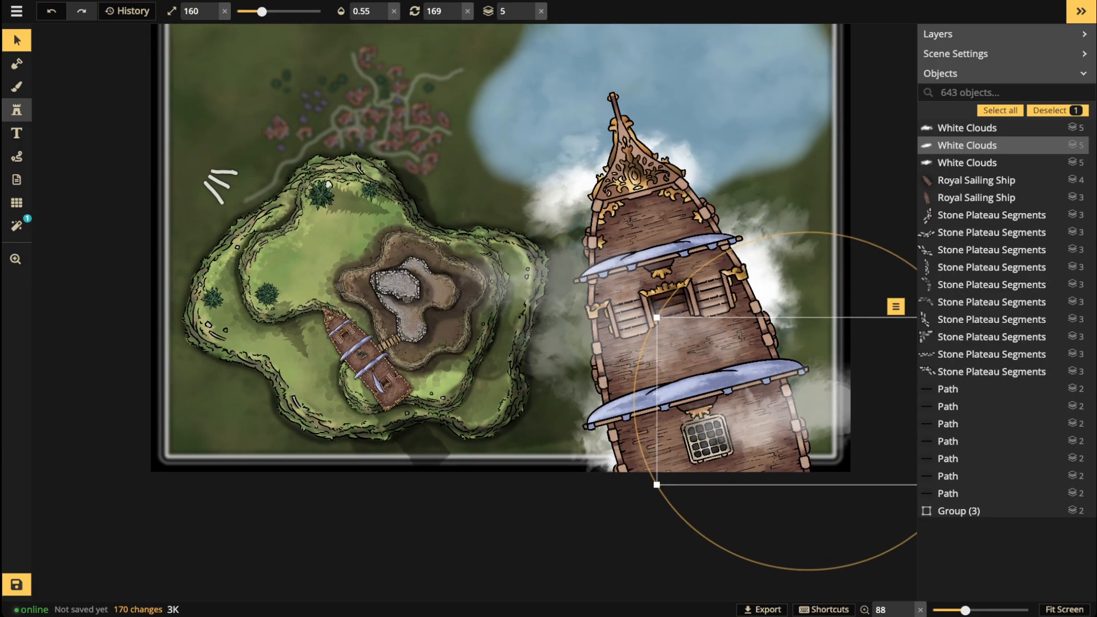
key(Escape)
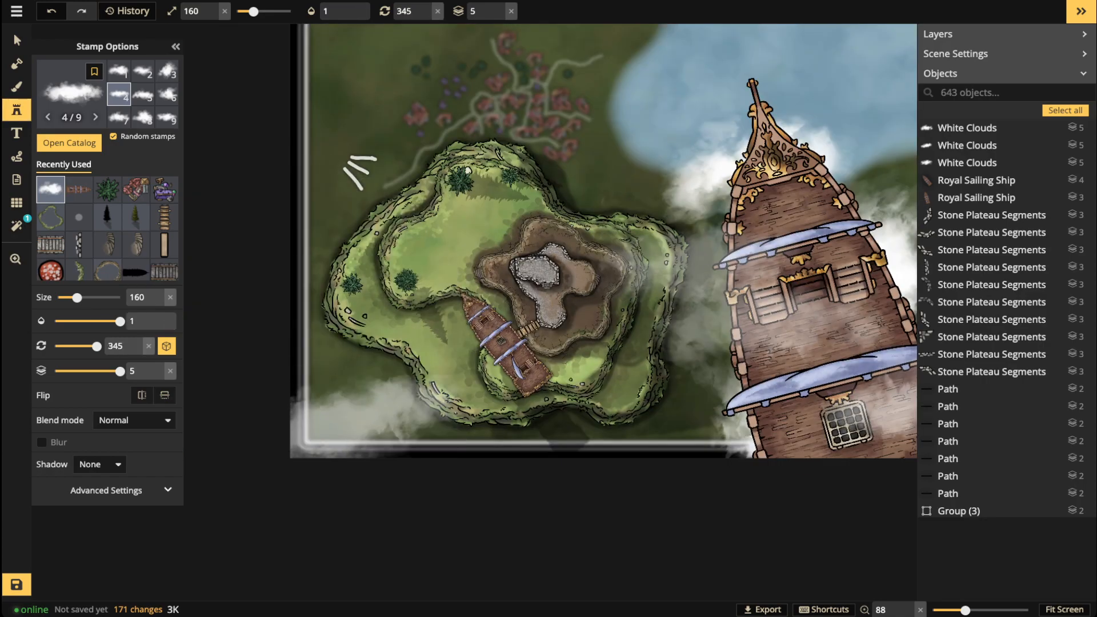
click(348, 452)
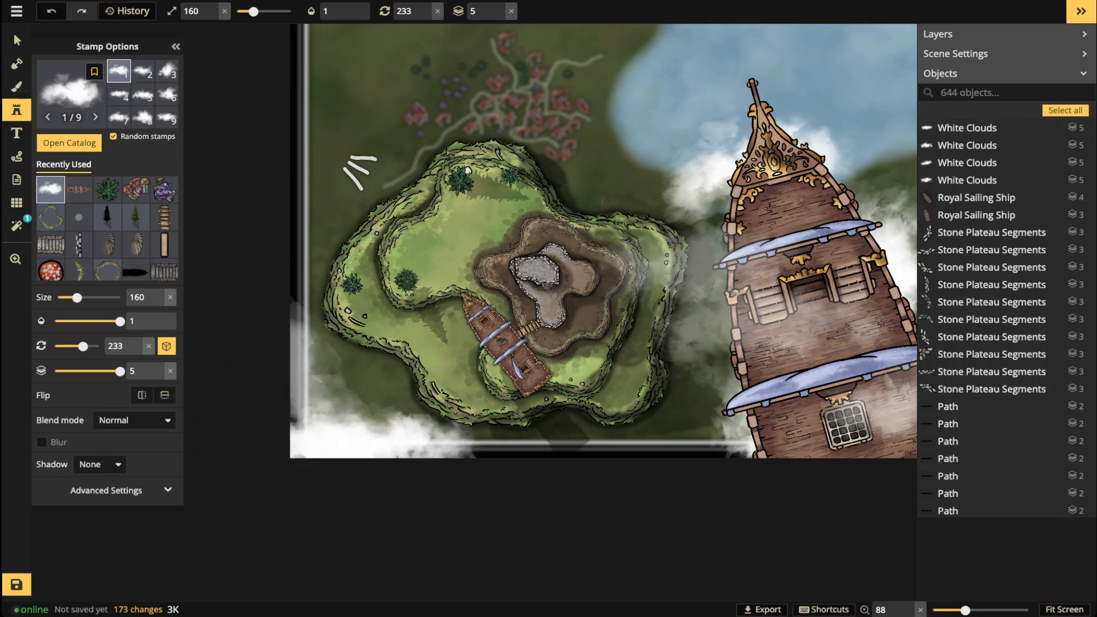
click(294, 368)
Step: Turn off random stamps and place White Clouds variant 8 at the map's northeast corner, on its east edge and on its north edge
drag(742, 90, 403, 287)
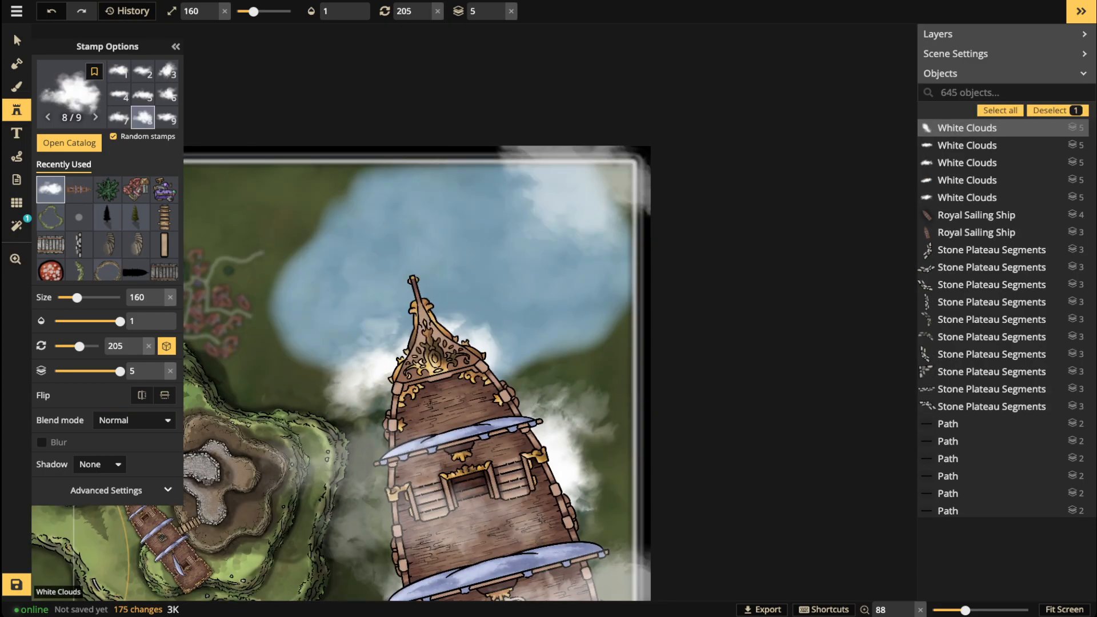
click(113, 136)
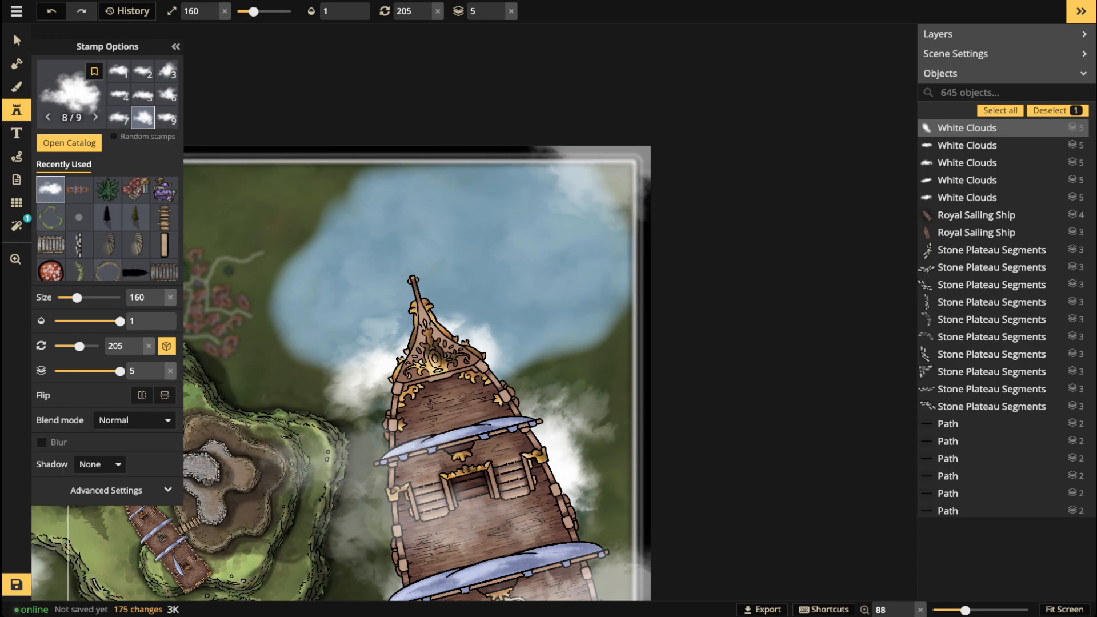
click(615, 154)
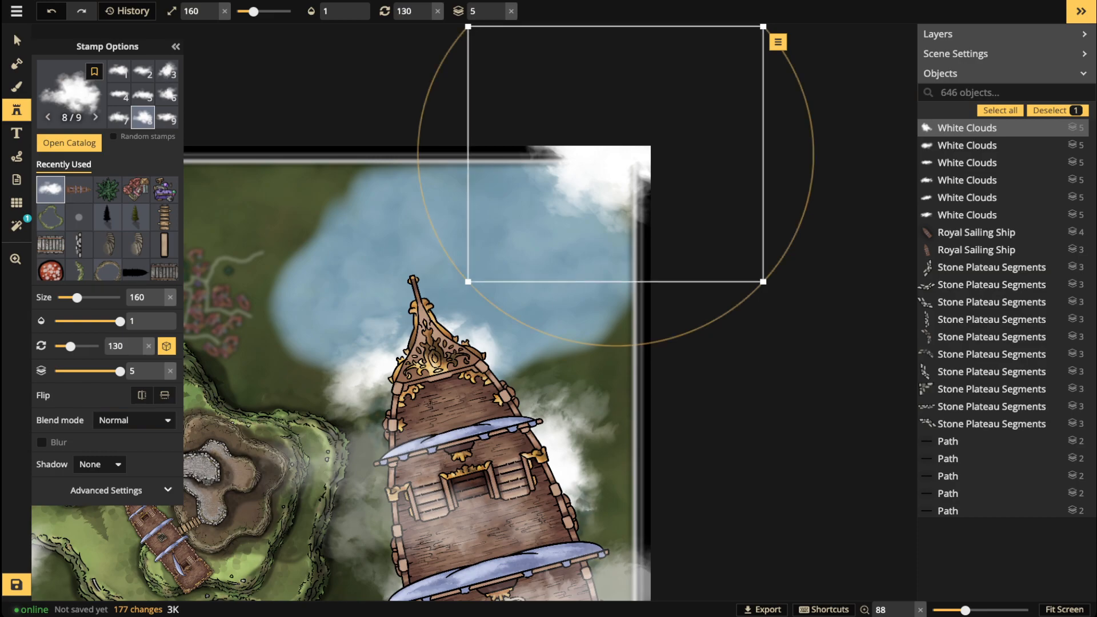
key(Escape)
click(661, 259)
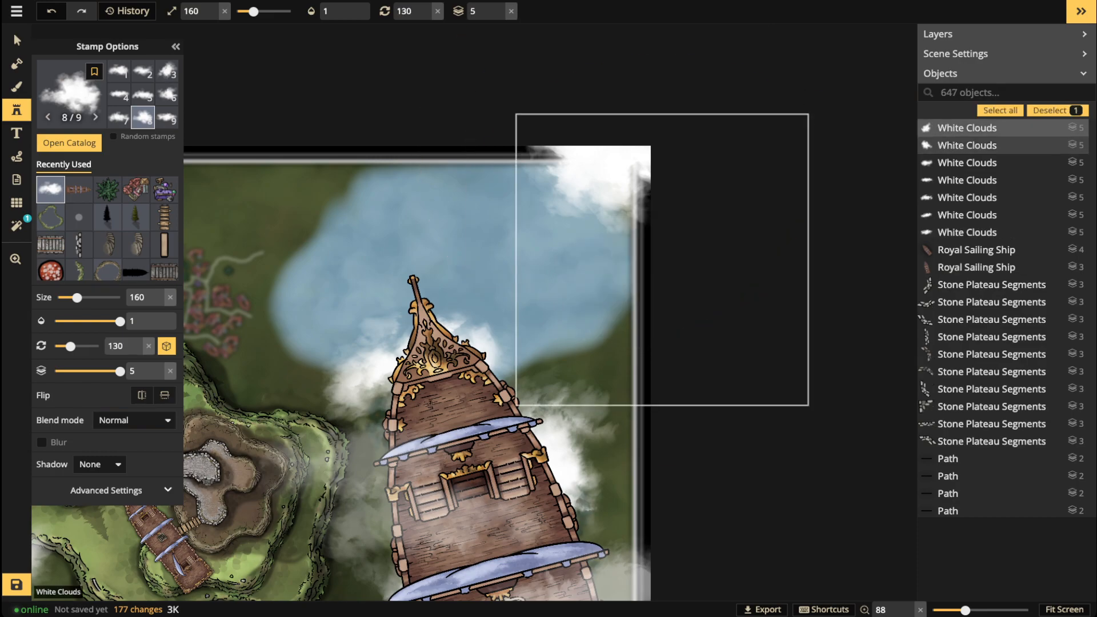
click(316, 154)
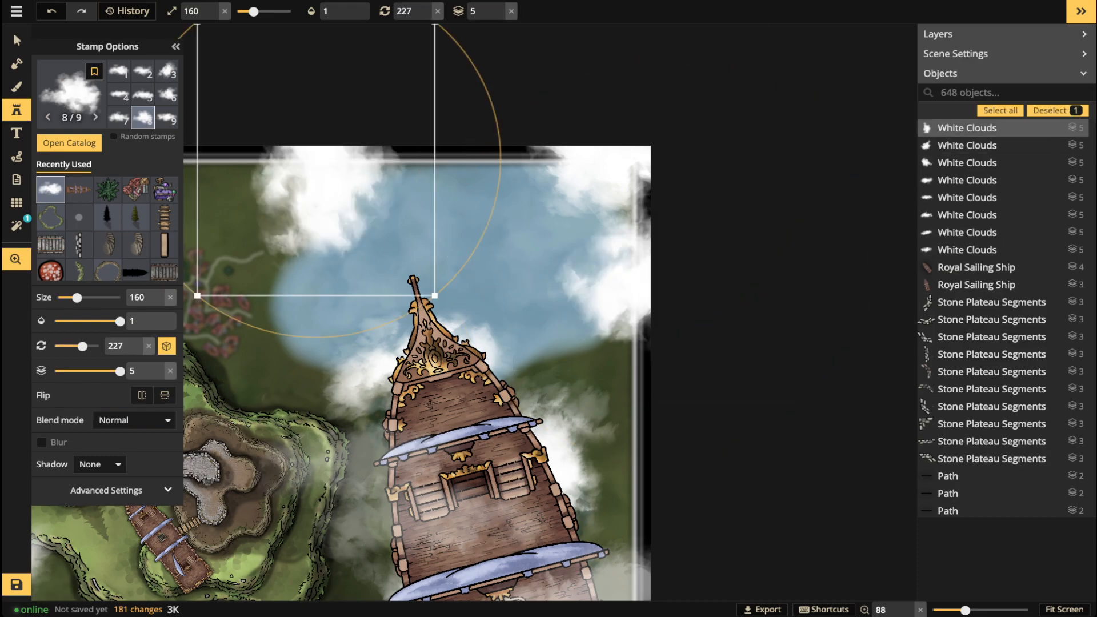
Step: Turn off random rotation, rotate the north-edge cloud to 164, and place another full-opacity White Clouds stamp at the map's northwest corner
drag(316, 154, 483, 154)
click(166, 345)
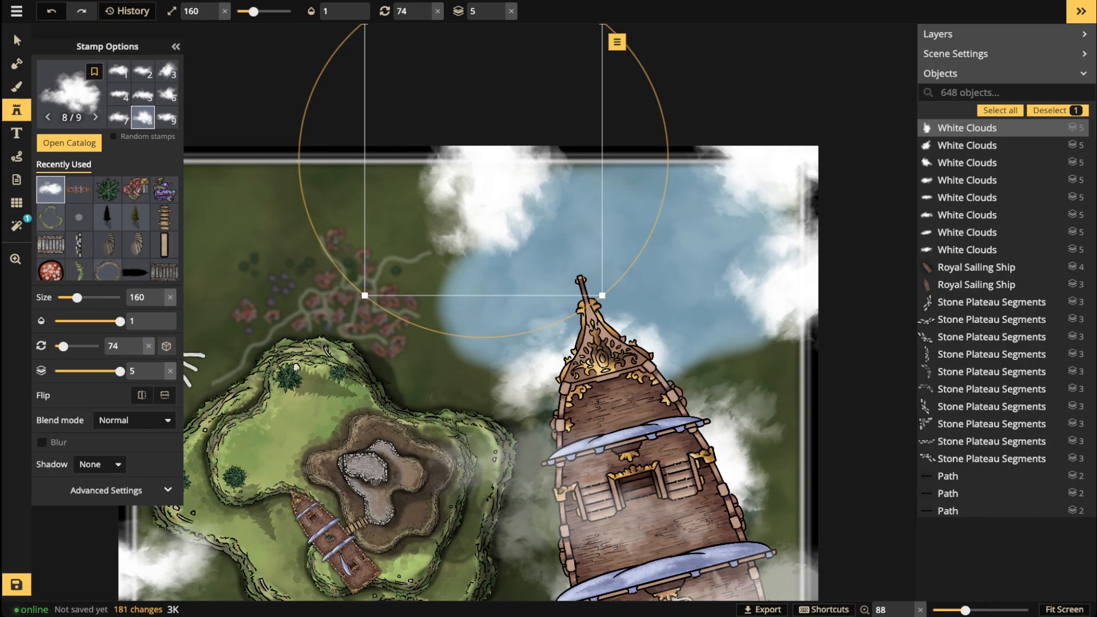
drag(64, 347, 74, 347)
drag(484, 158, 484, 142)
click(288, 173)
drag(289, 174, 519, 171)
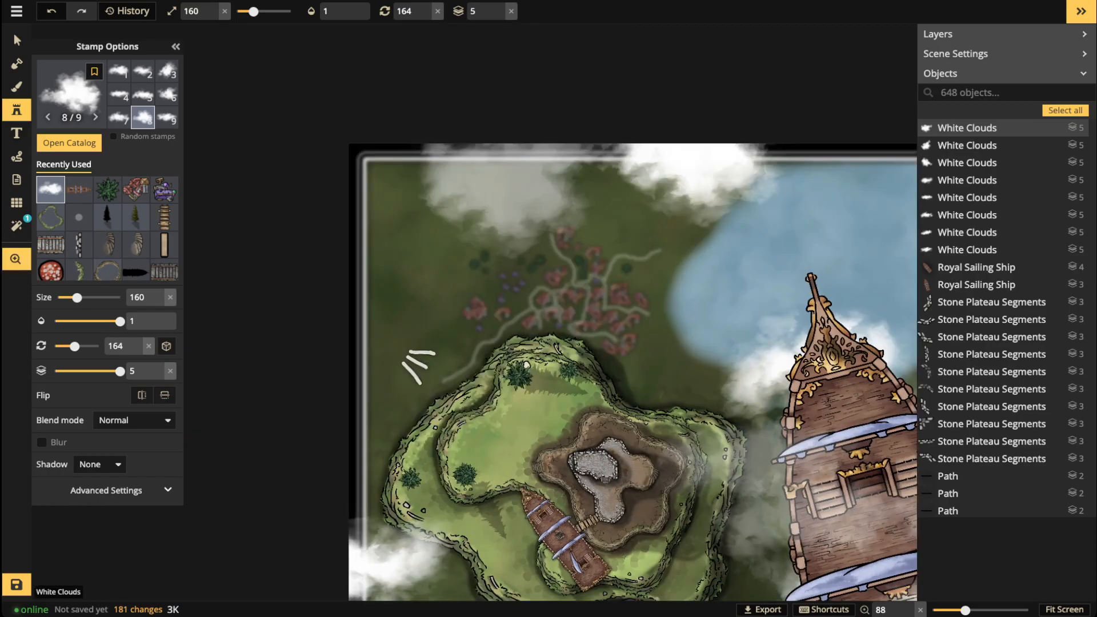
click(338, 167)
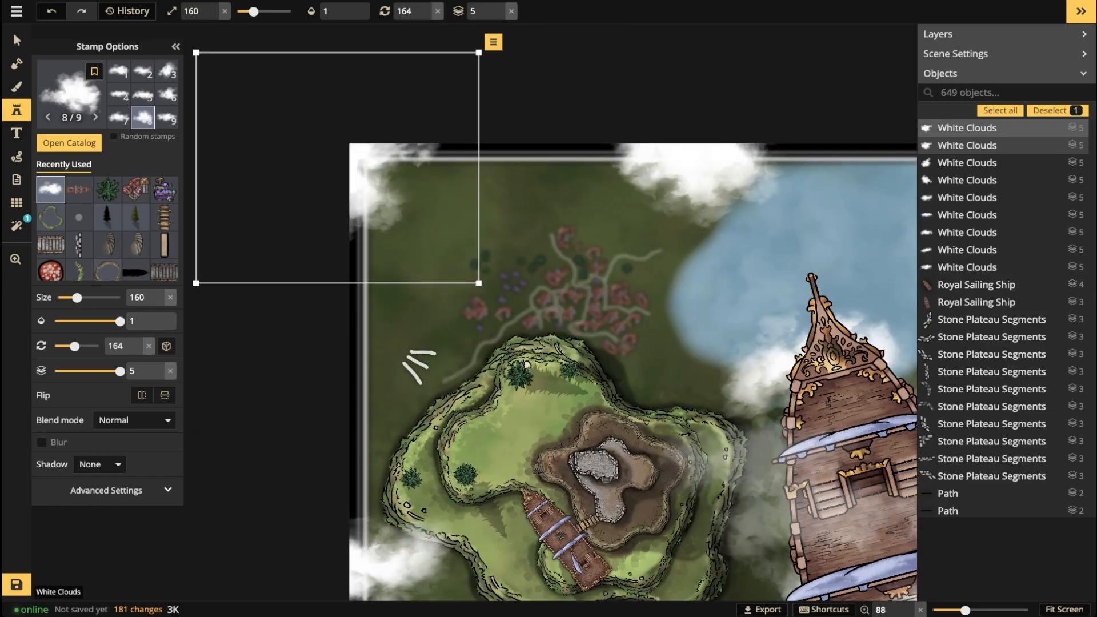
mouse_move(120, 321)
mouse_down()
mouse_move(86, 322)
mouse_move(120, 321)
mouse_up()
key(Escape)
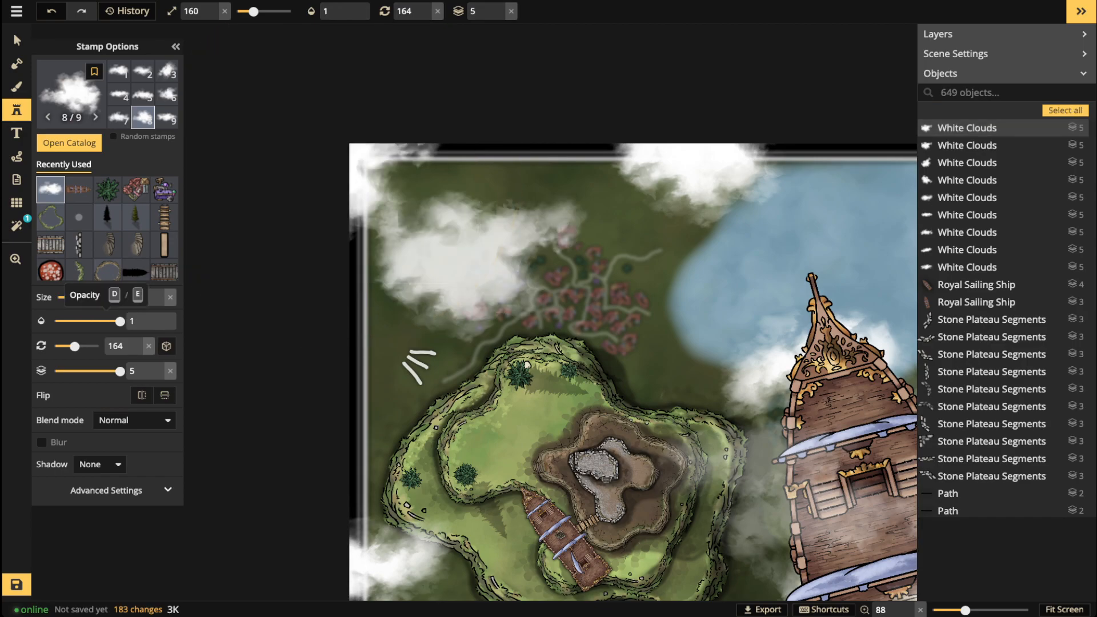
Step: Set the cloud opacity to 0.35 and place four clouds: on the west edge, north side of the lake, east edge and over the village
click(85, 321)
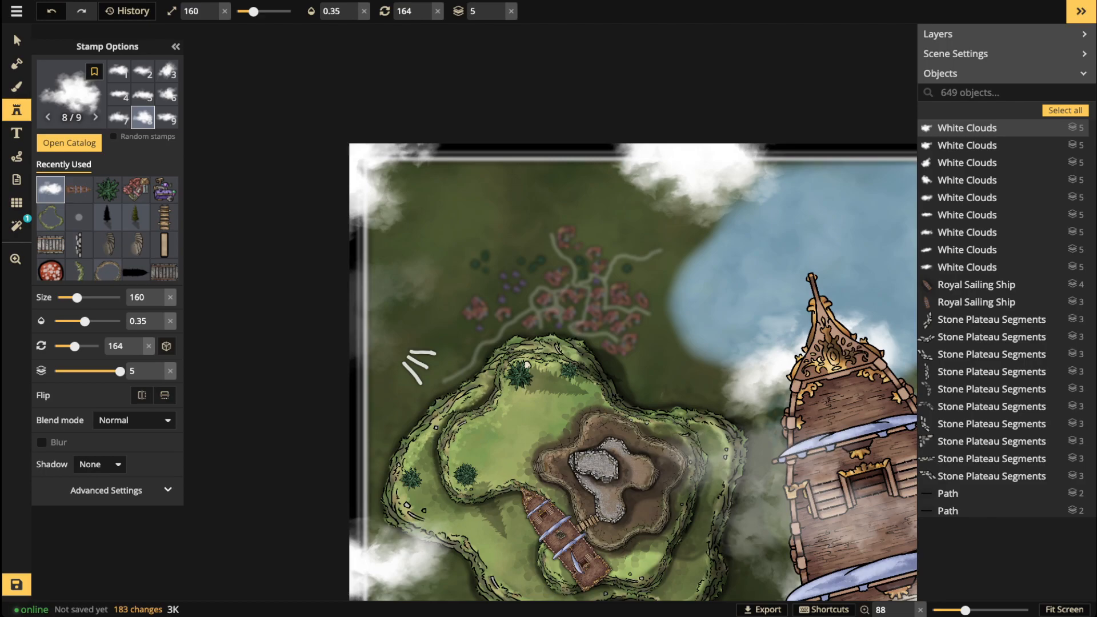
click(333, 308)
drag(834, 248, 573, 250)
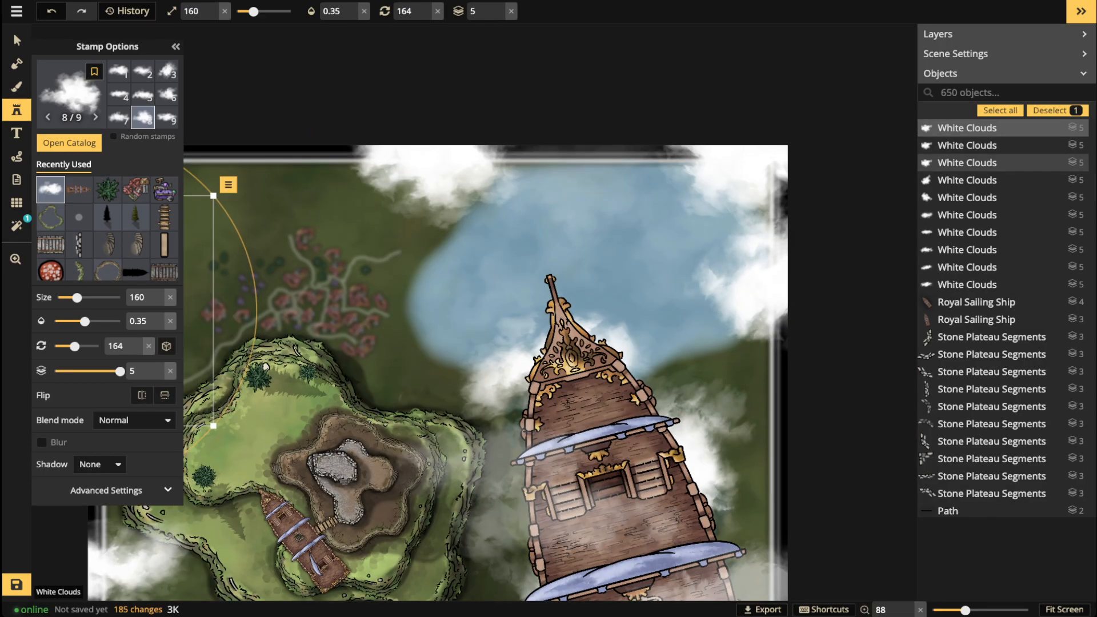
click(591, 162)
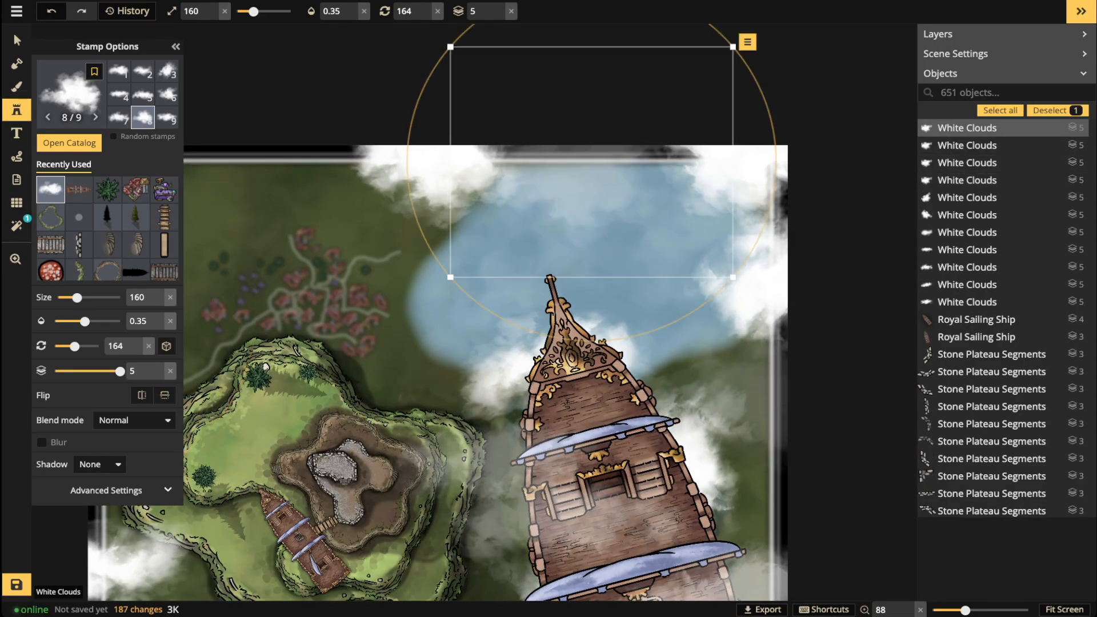
click(790, 386)
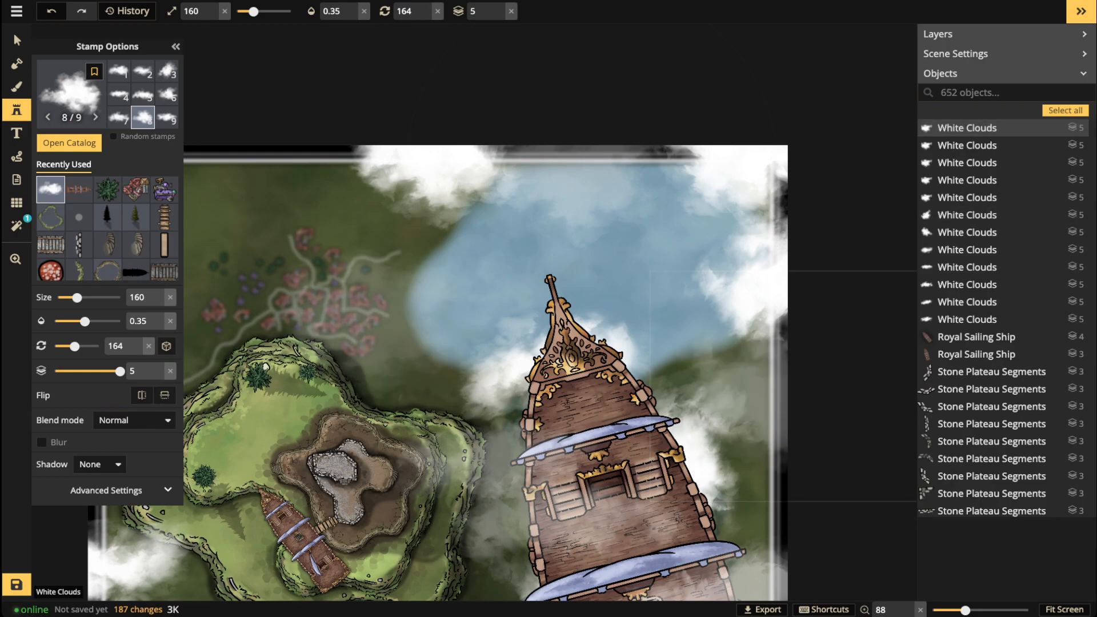
click(296, 258)
Step: Place four more White Clouds at opacity 0.35: on the south edge, the west edge, and the north edge above the village and the lake
scroll(246, 352, down, 2)
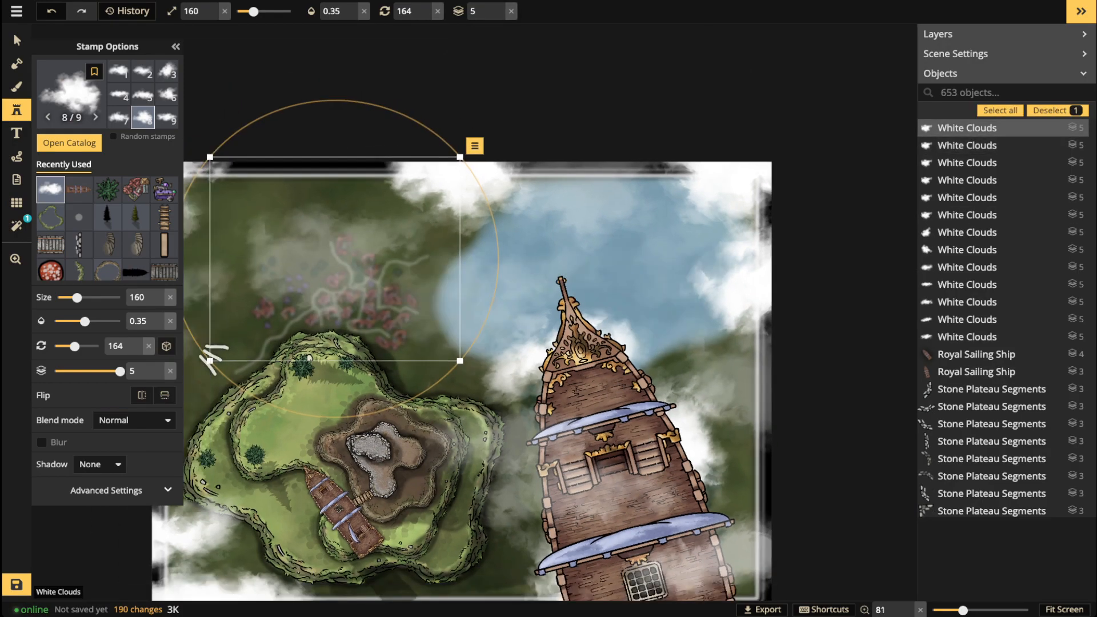
scroll(246, 348, down, 2)
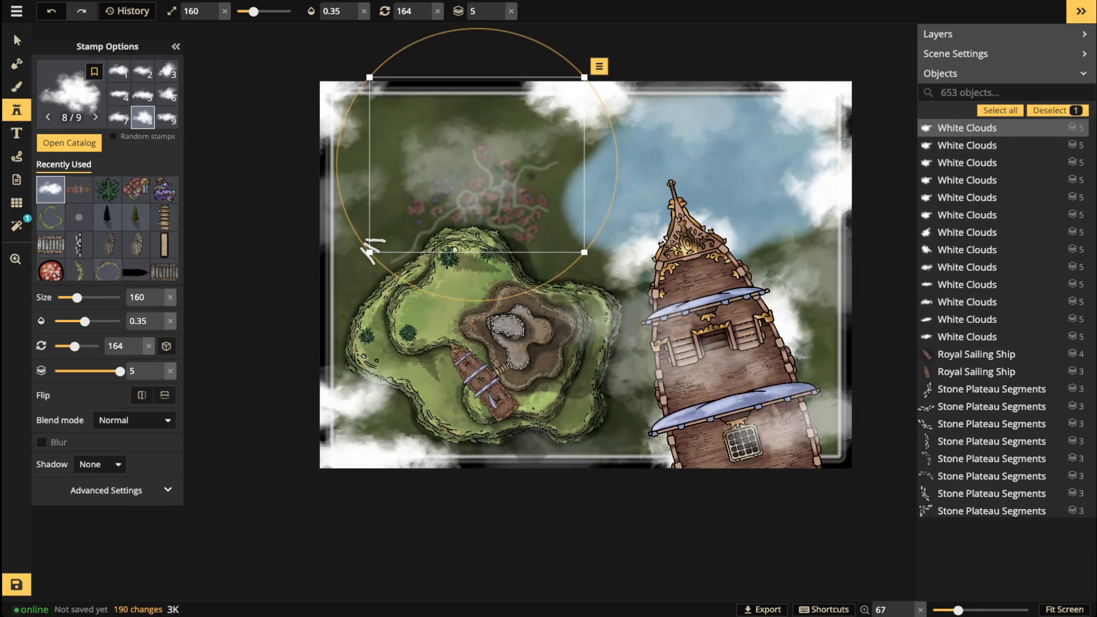
click(562, 476)
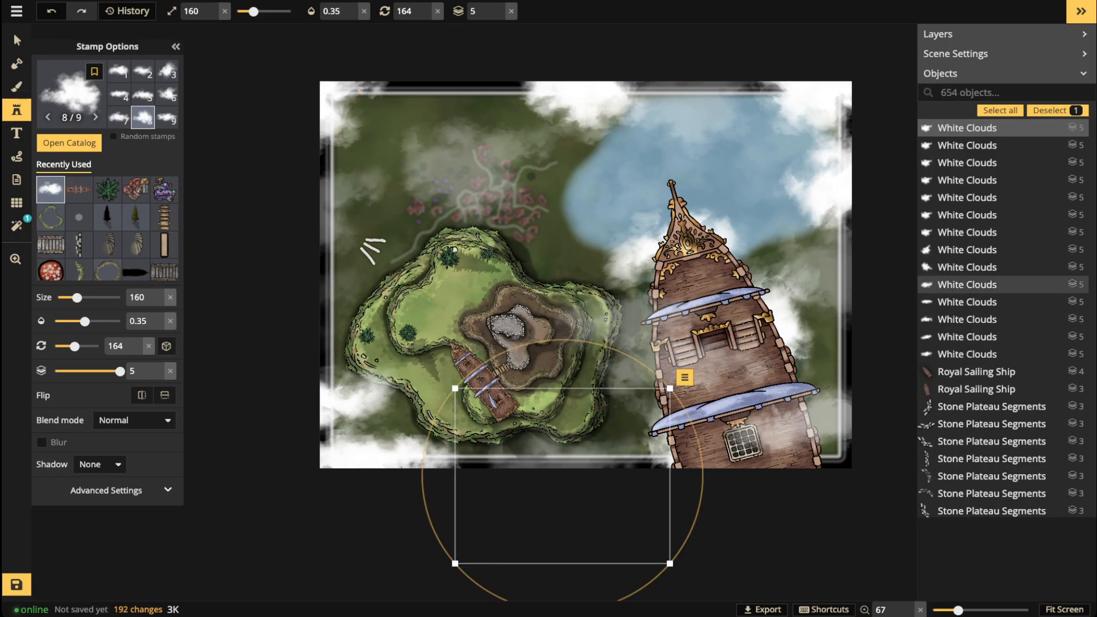
click(267, 307)
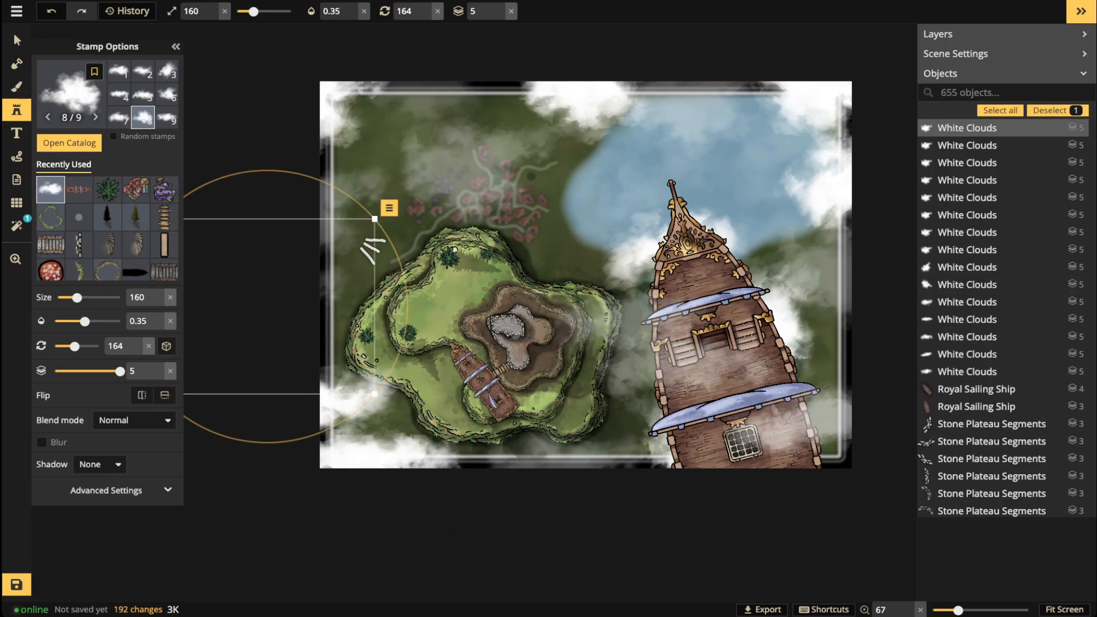
click(497, 77)
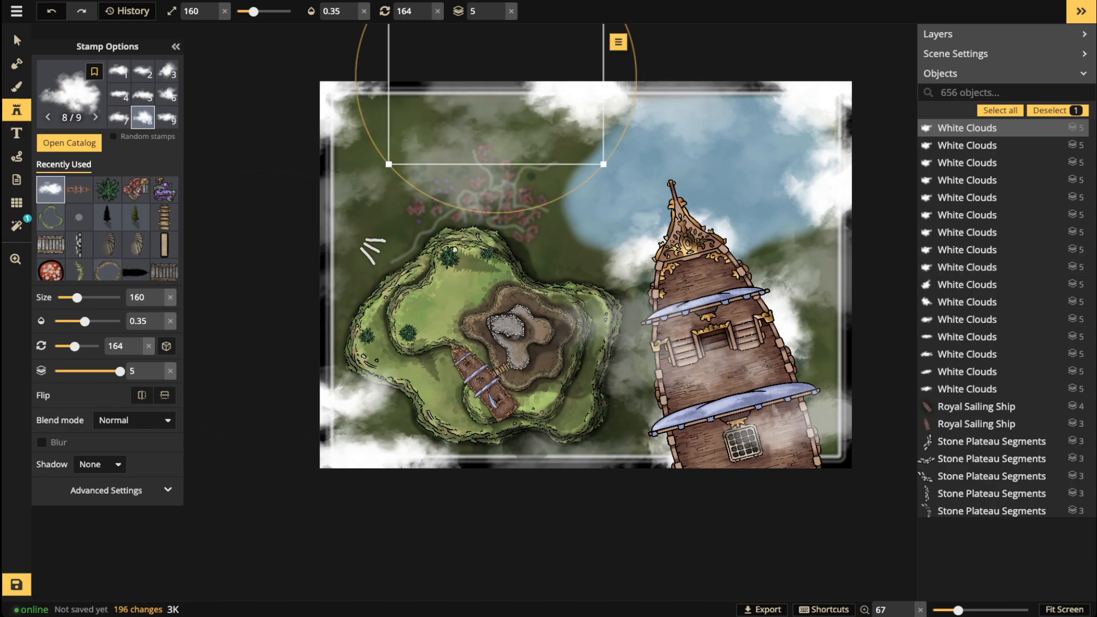
click(723, 77)
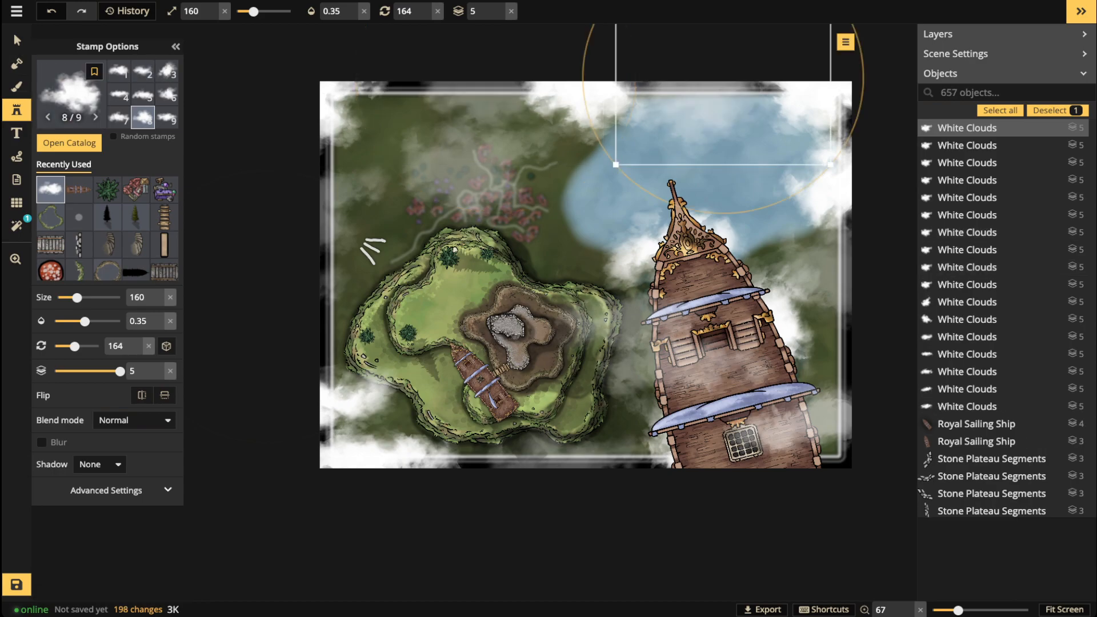
Step: Search the stamp catalog for "LIGHT" and choose the Round Lights stamp set from Effects
click(17, 40)
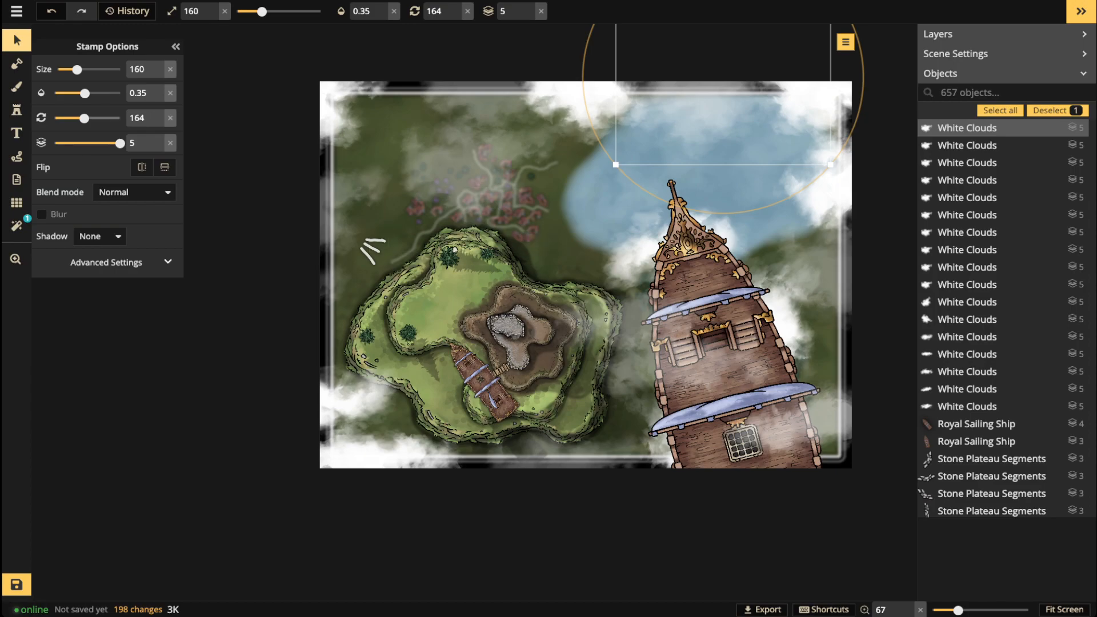
click(17, 109)
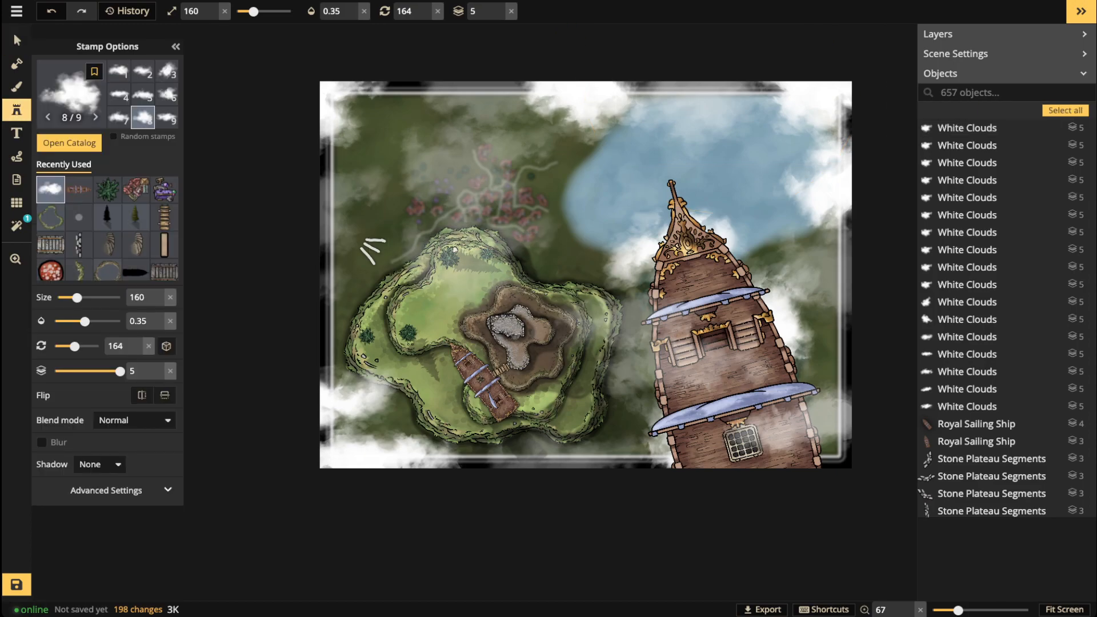
key(c)
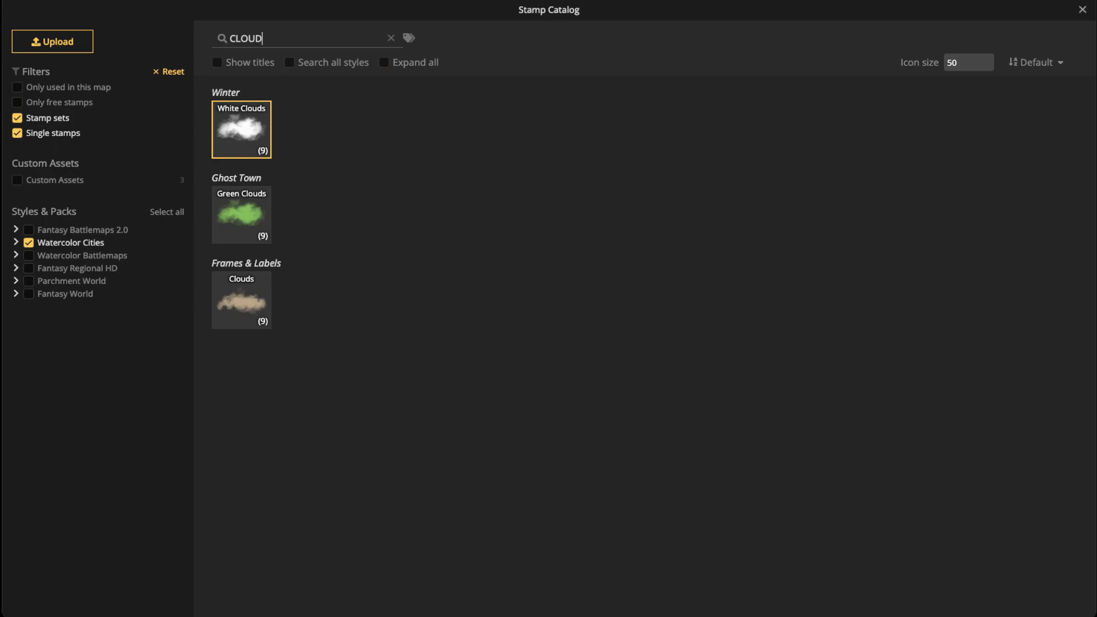
key(ctrl+a)
text(LIGHT)
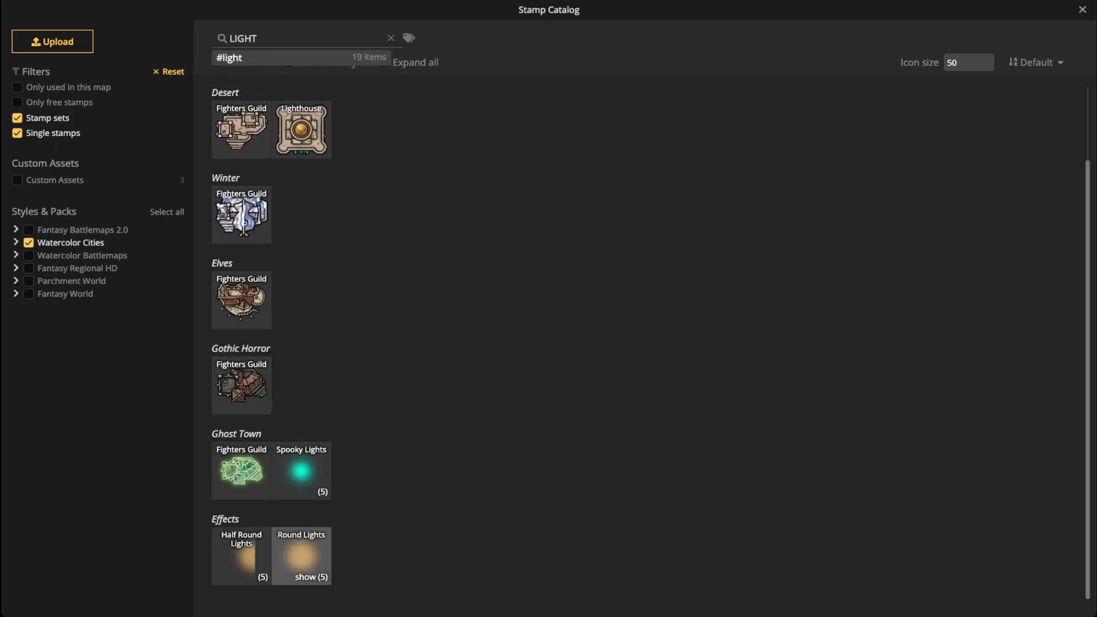
click(301, 555)
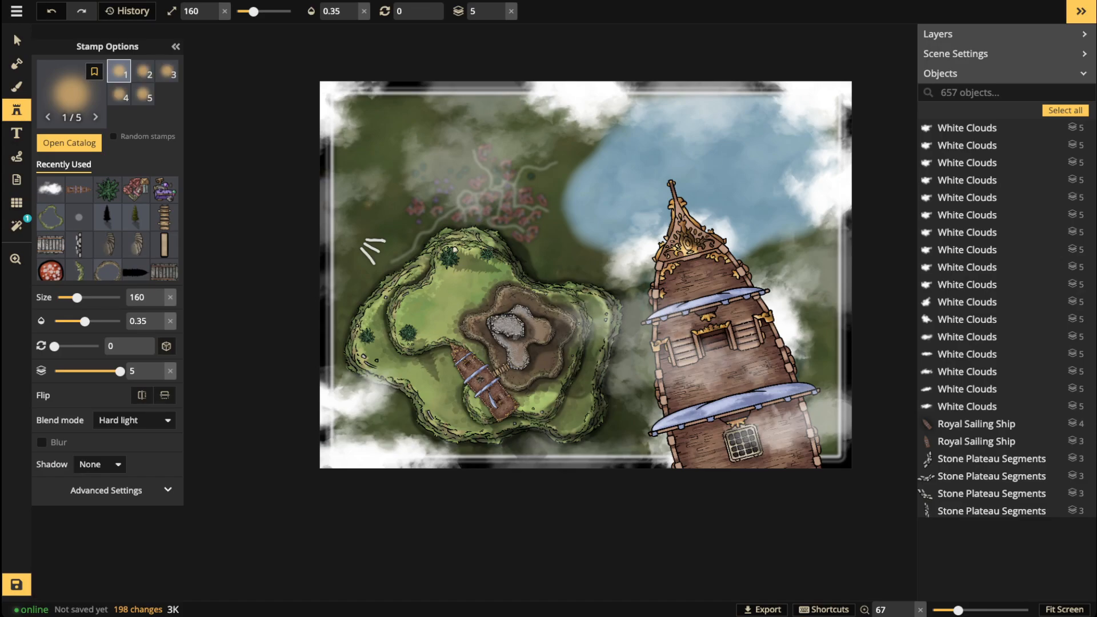
Step: Place Round Lights variant 5 at size 250 on layer 5 over the map's west edge near its northwest corner
drag(78, 297, 86, 297)
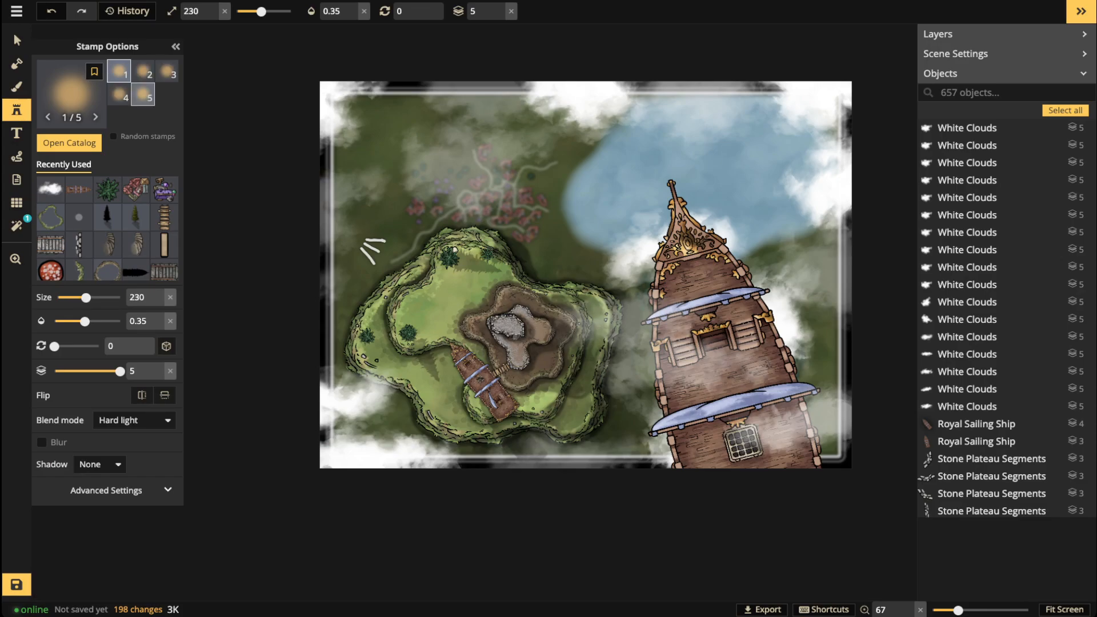
click(143, 94)
scroll(415, 220, up, 2)
click(320, 178)
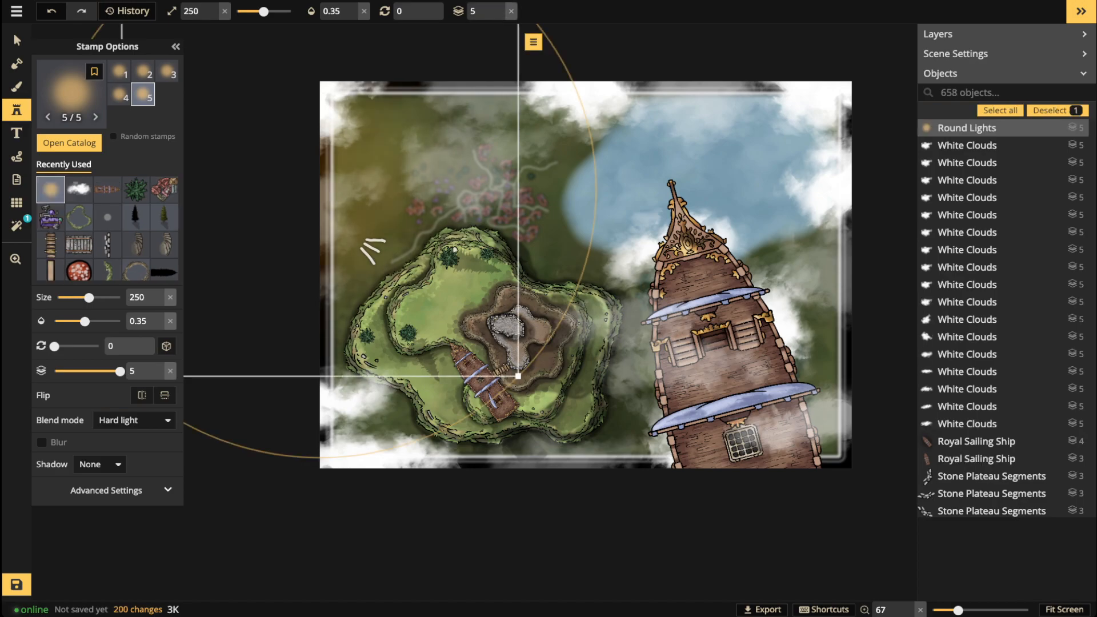
Step: Set the placed Round Lights stamp's opacity to 0.38 and move it farther west, centring it outside the map edge
drag(318, 177, 312, 176)
click(352, 7)
click(352, 6)
click(352, 6)
drag(311, 177, 284, 183)
drag(482, 381, 481, 381)
key(Escape)
Step: Place a second Round Lights stamp at size 100 and opacity 0.38 just outside the map's west edge
scroll(284, 182, down, 9)
scroll(396, 228, down, 6)
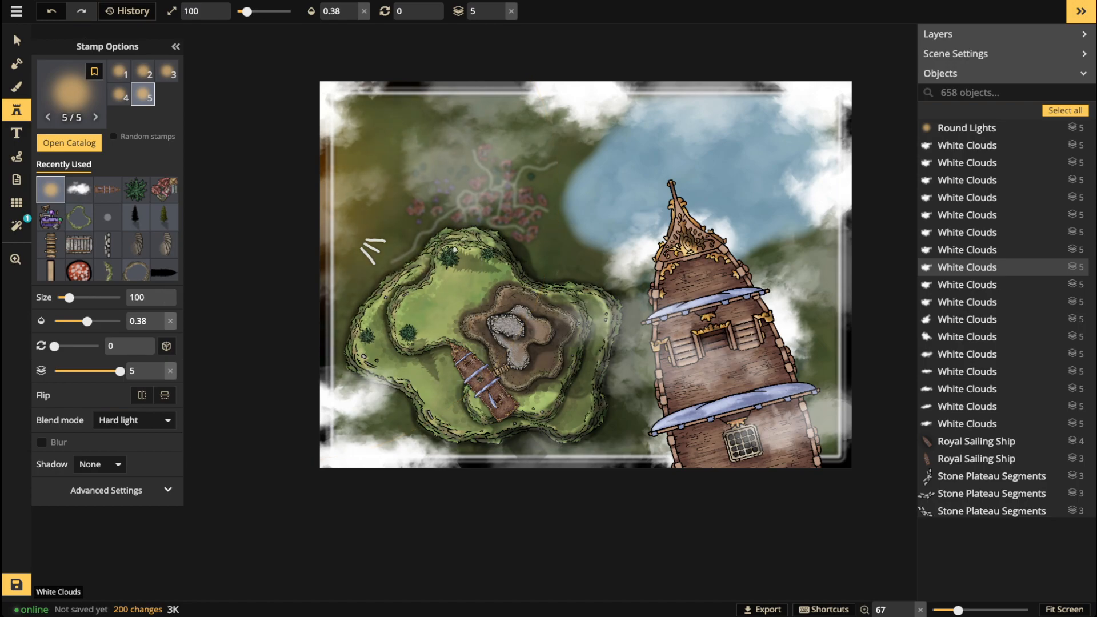
click(302, 204)
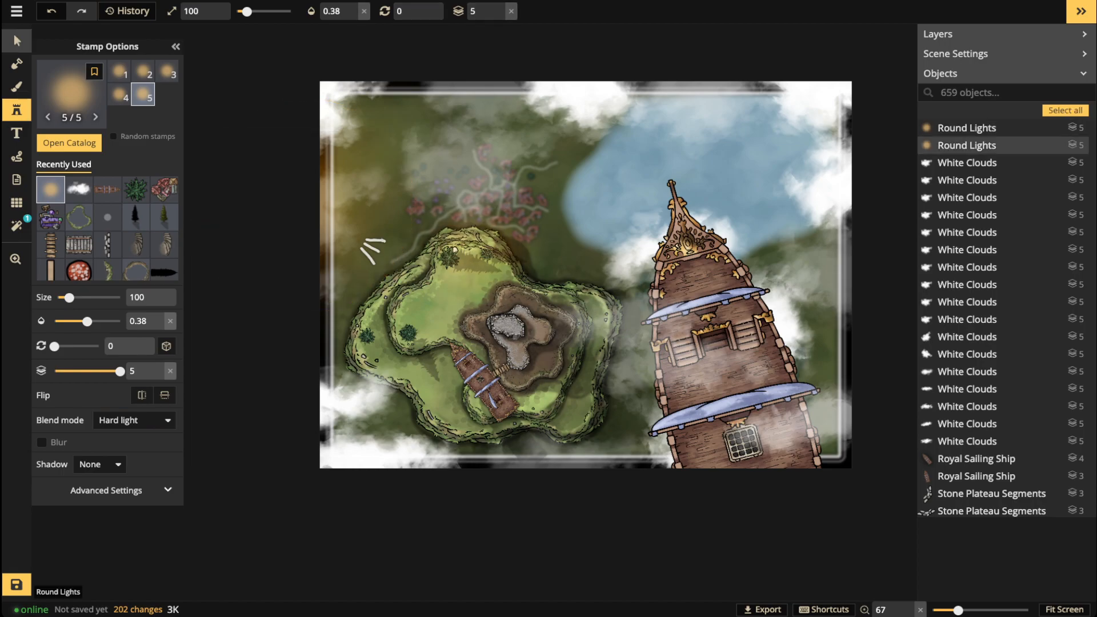
Step: Delete the object with three white strokes northwest of the plateau
click(17, 40)
scroll(339, 204, down, 1)
key(Escape)
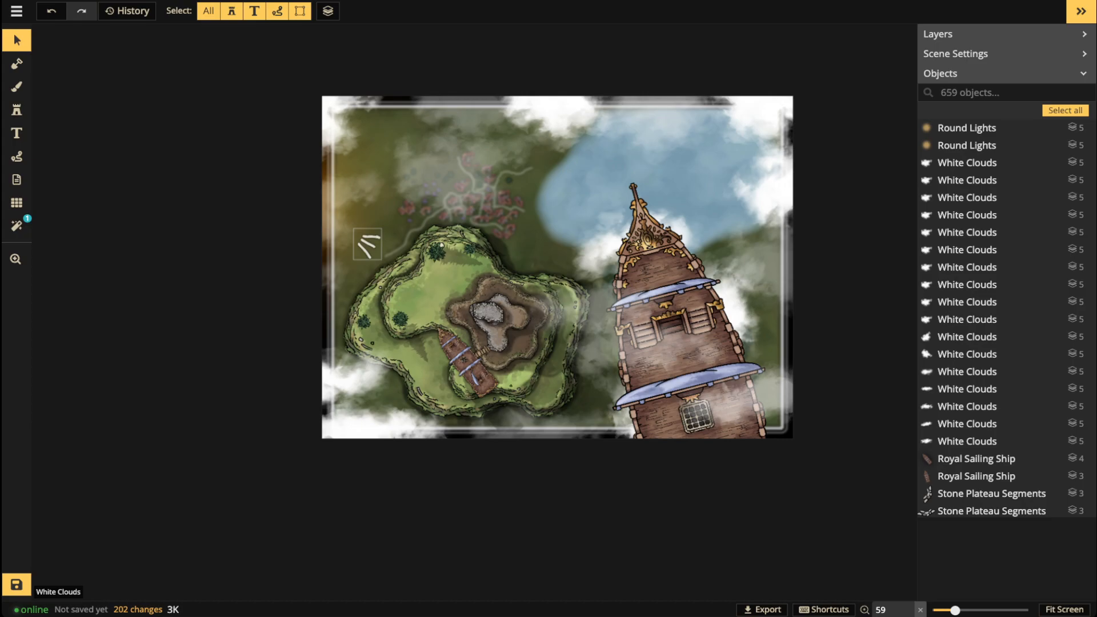
click(367, 245)
key(Delete)
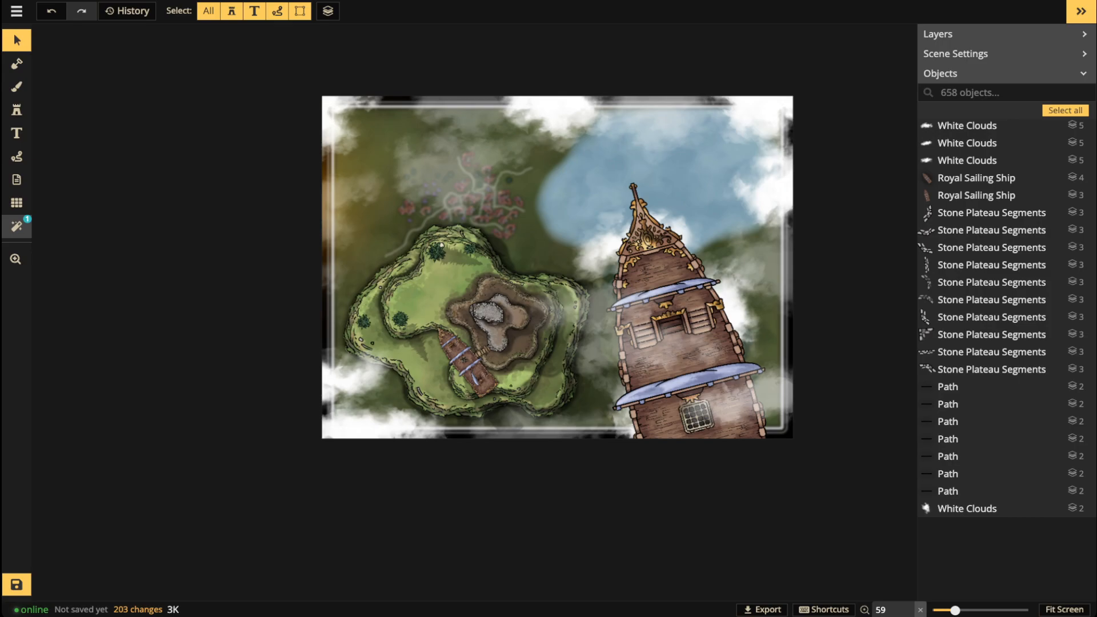
Step: Replace the custom Texture filter's vignette image with the grey woven fabric texture from the filter texture catalog
click(16, 226)
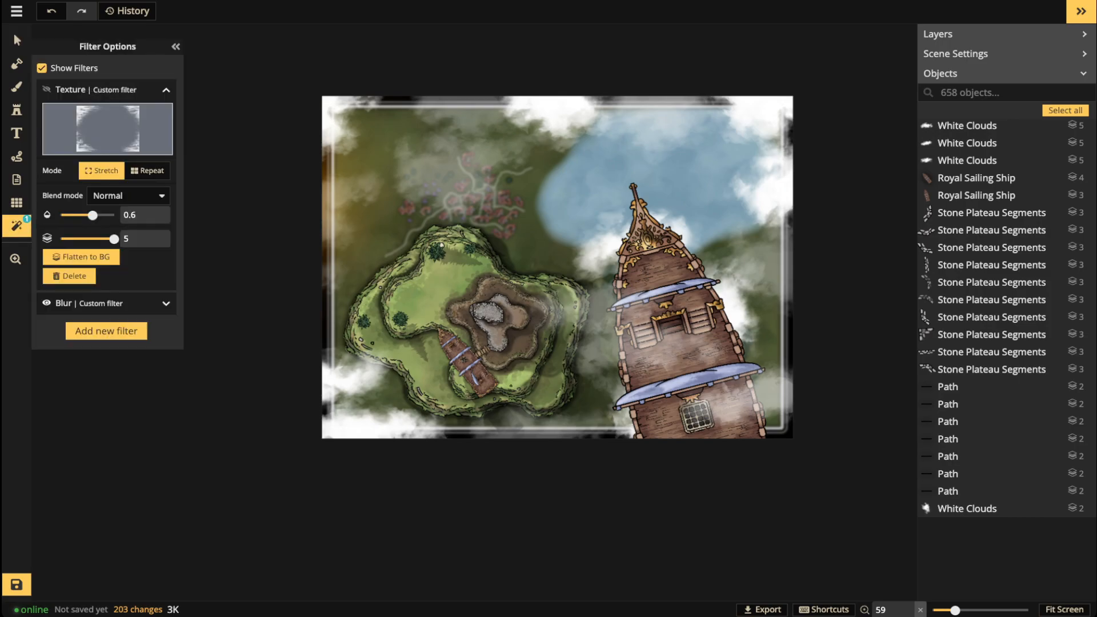
click(107, 128)
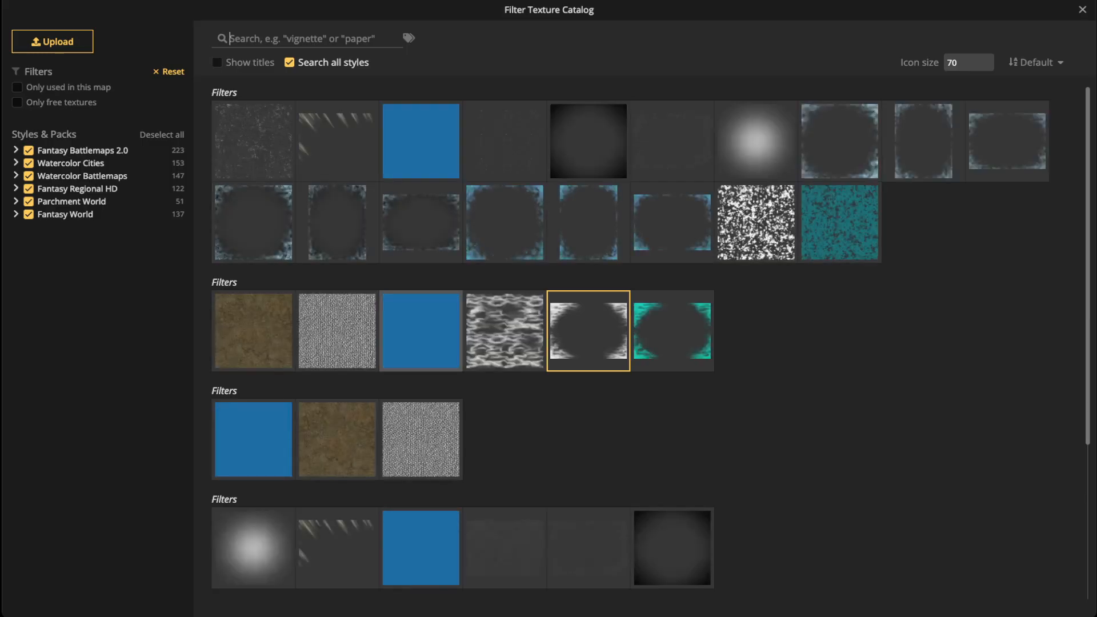
scroll(412, 278, down, 2)
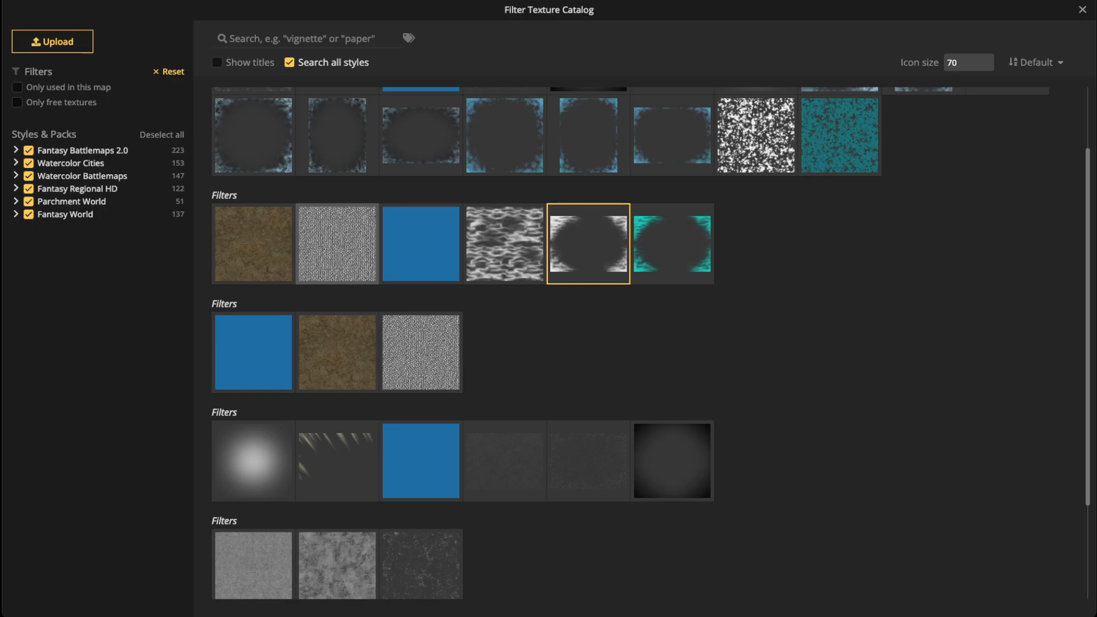
click(337, 244)
scroll(377, 243, up, 7)
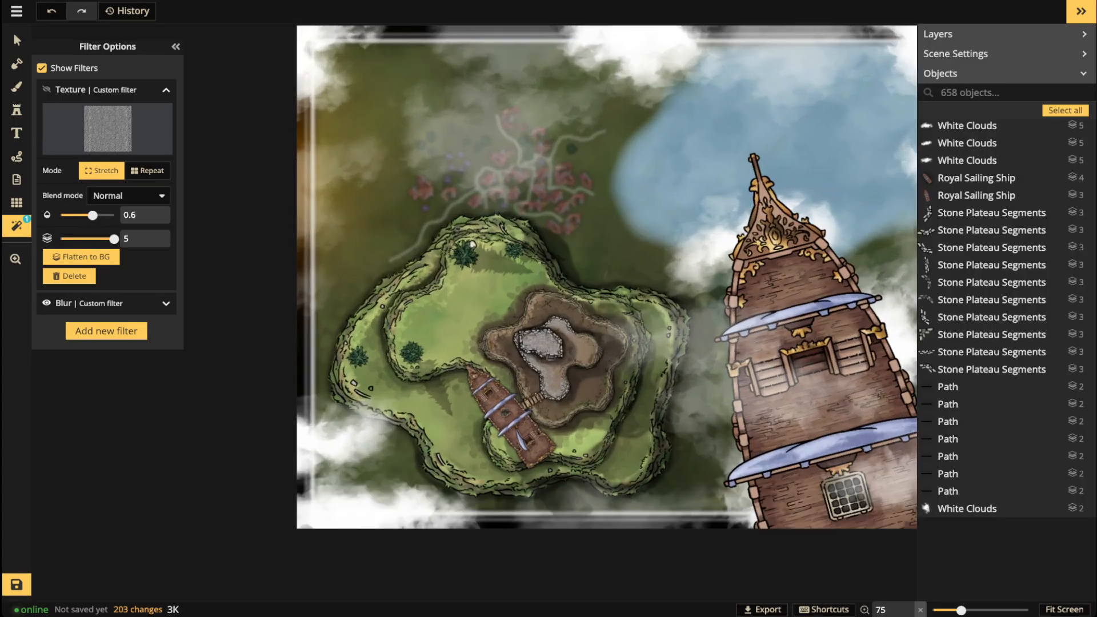
scroll(400, 257, up, 3)
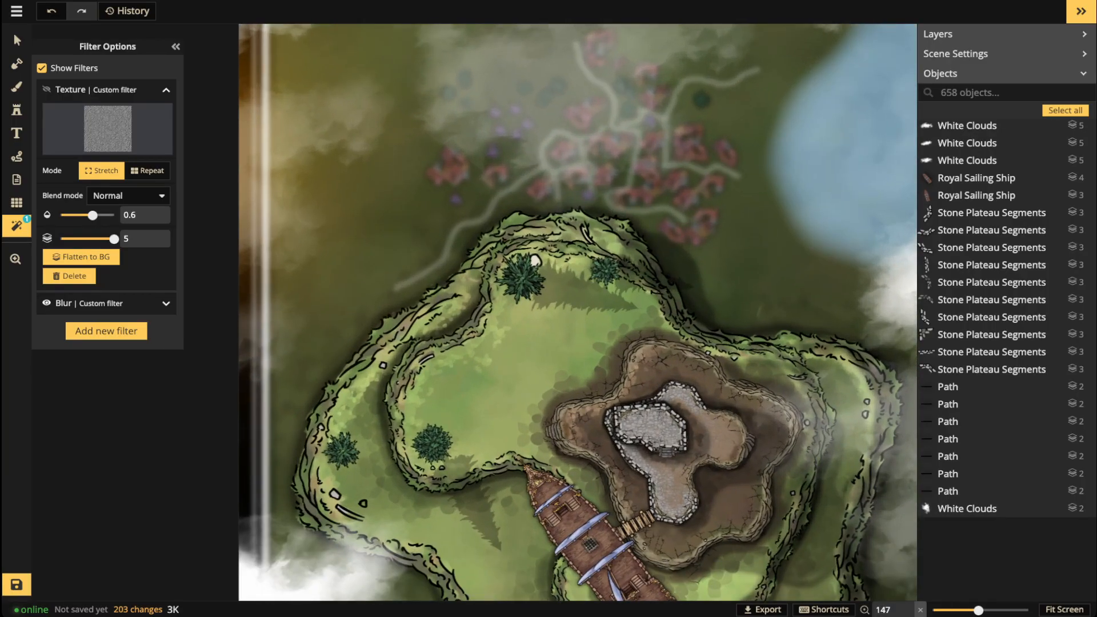
Step: Set the Texture filter's opacity to 1 and show the filter on the map
drag(93, 215, 114, 215)
scroll(334, 235, down, 1)
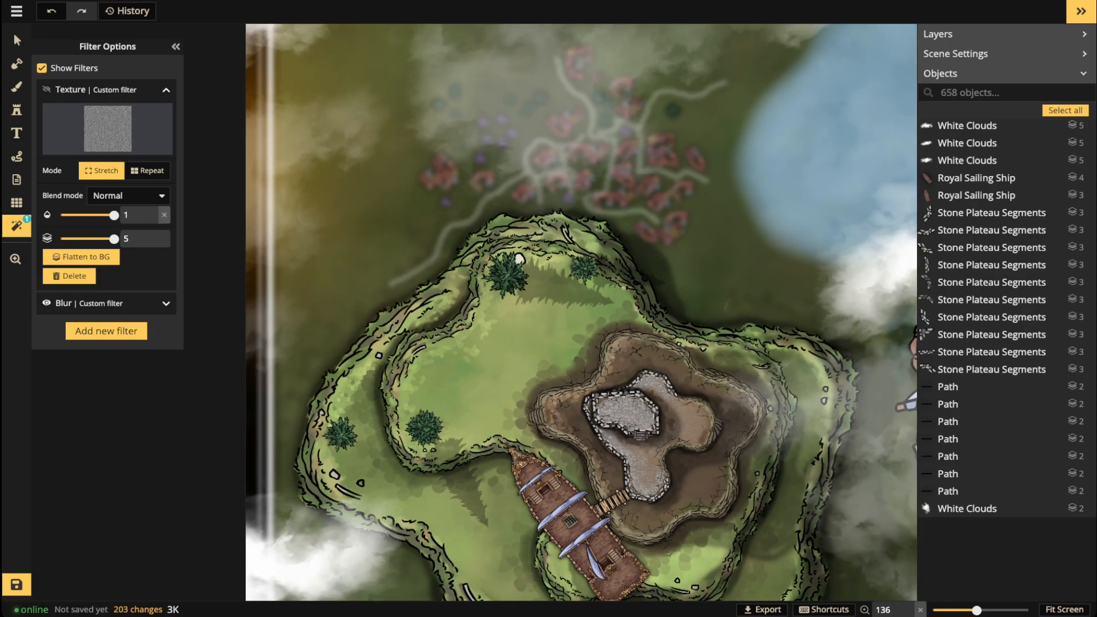
click(106, 90)
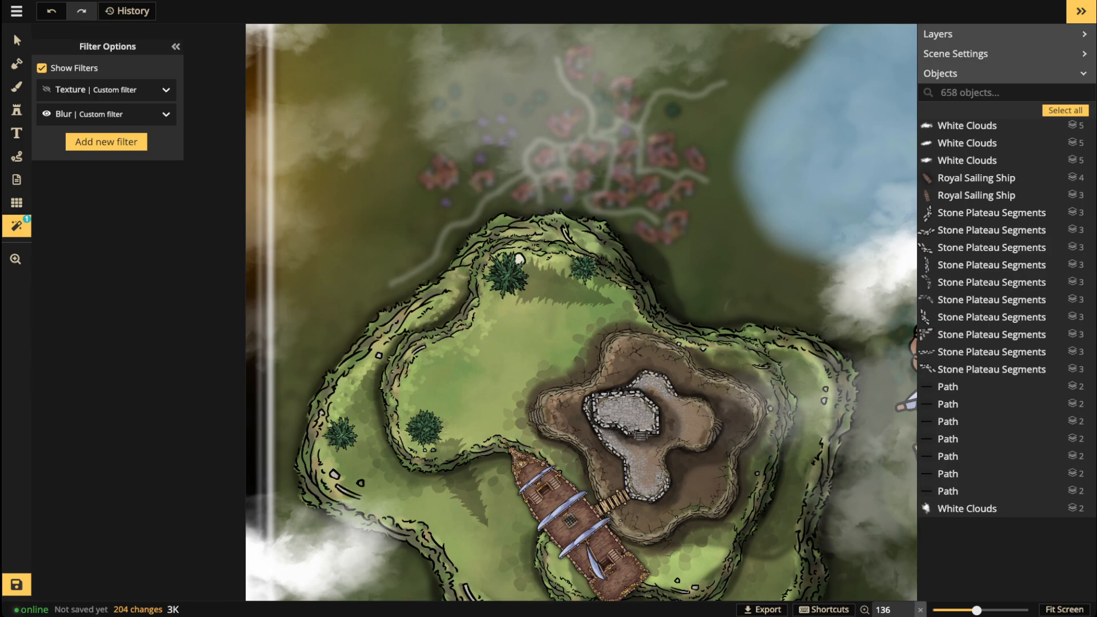
click(16, 40)
scroll(475, 312, down, 3)
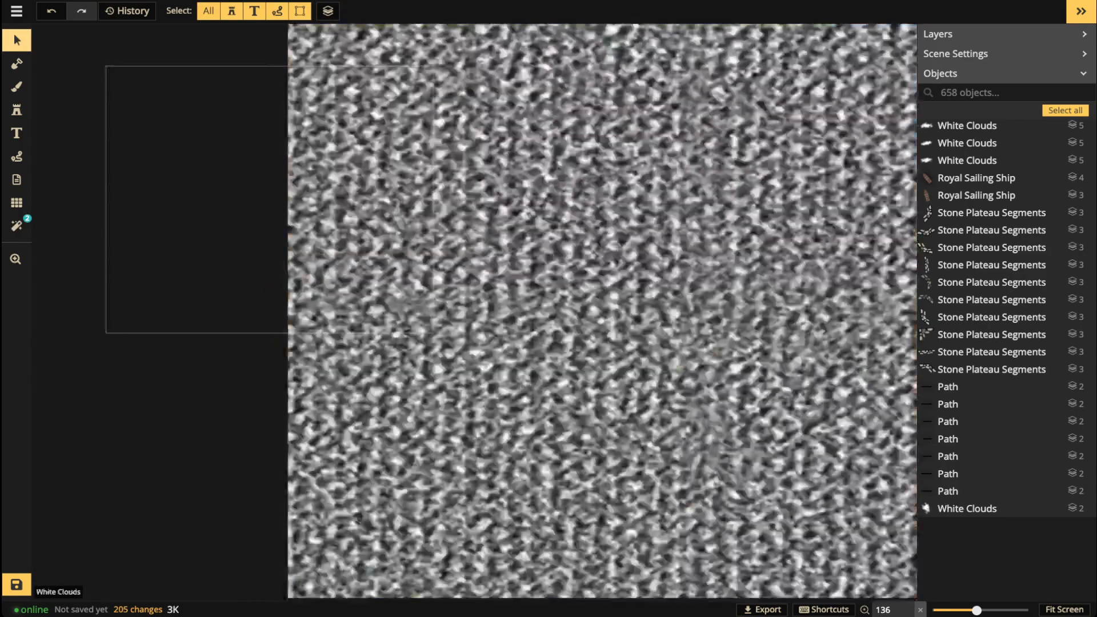
scroll(409, 234, down, 2)
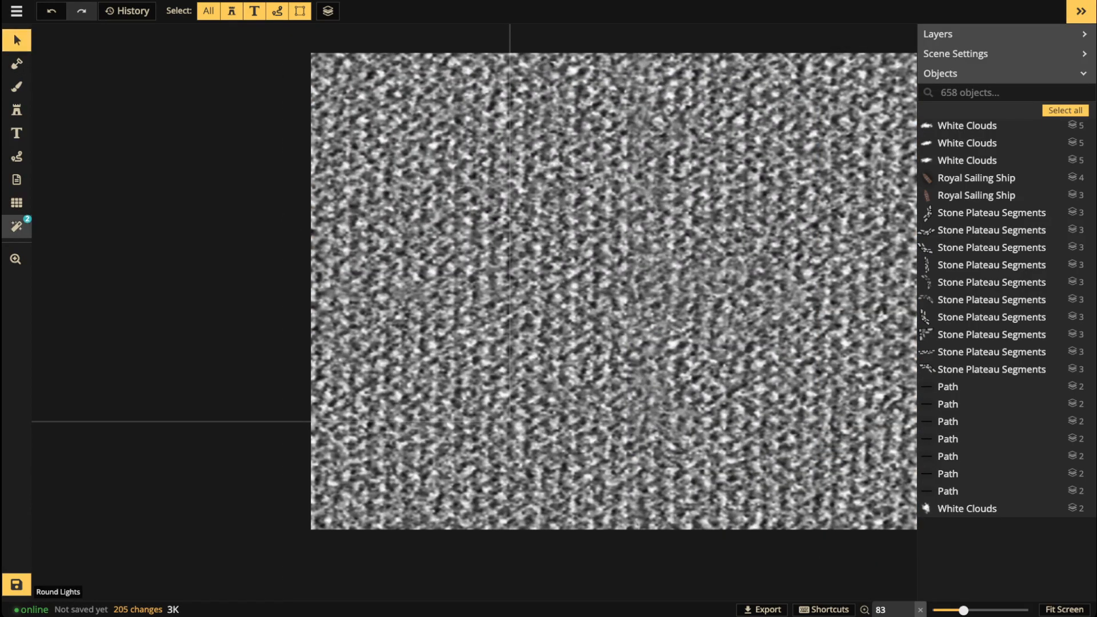
Step: Switch the Texture filter to Repeat mode and set its blend mode to Overlay
click(17, 226)
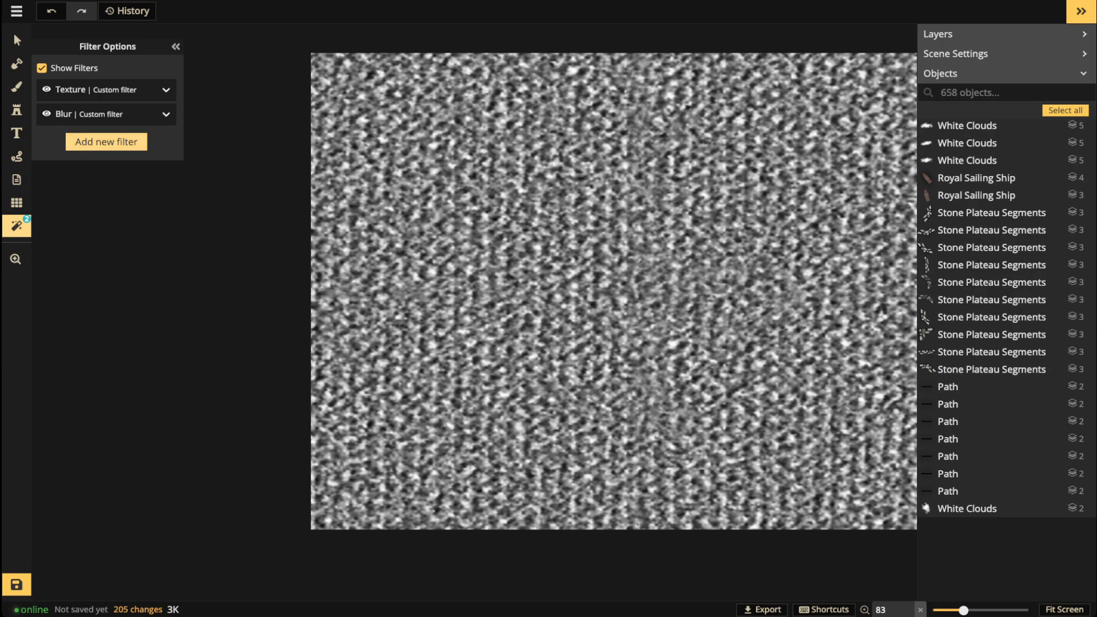
click(106, 90)
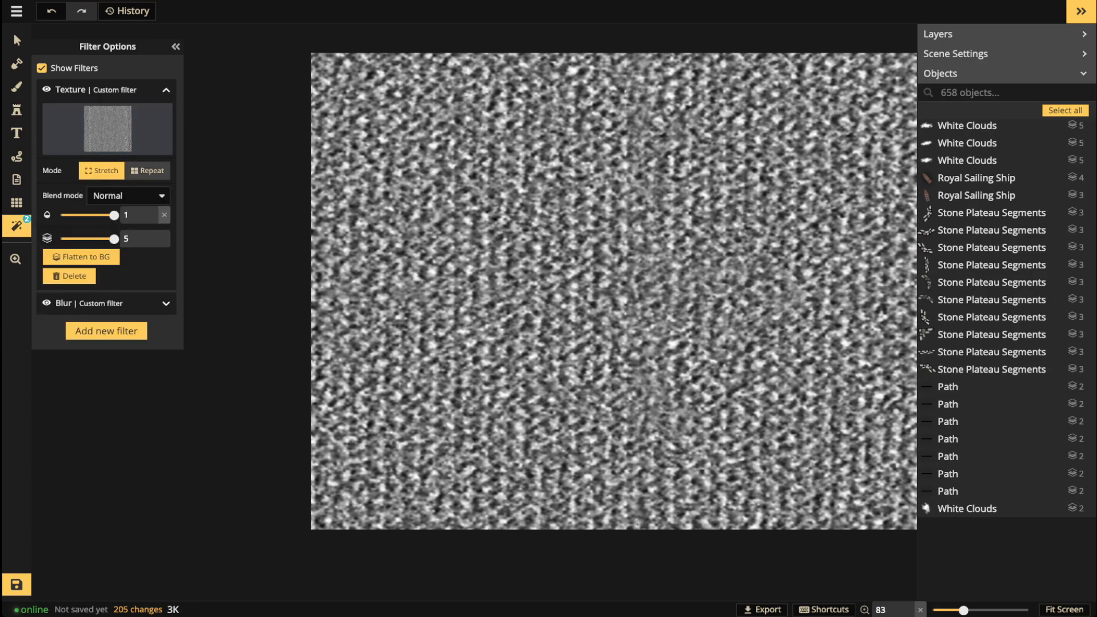
click(147, 170)
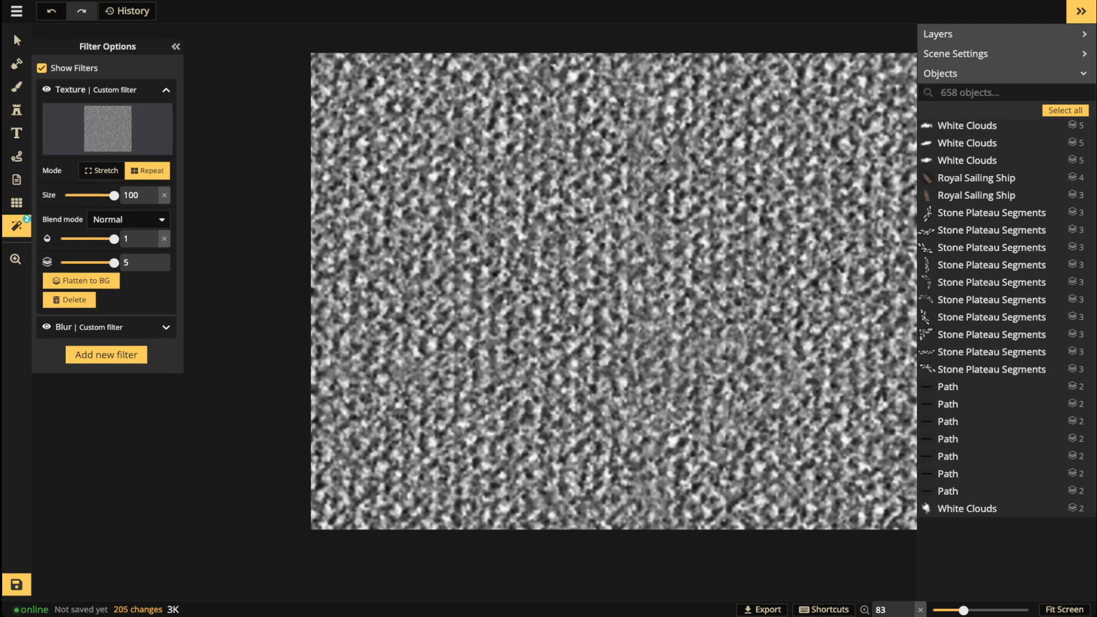
click(128, 219)
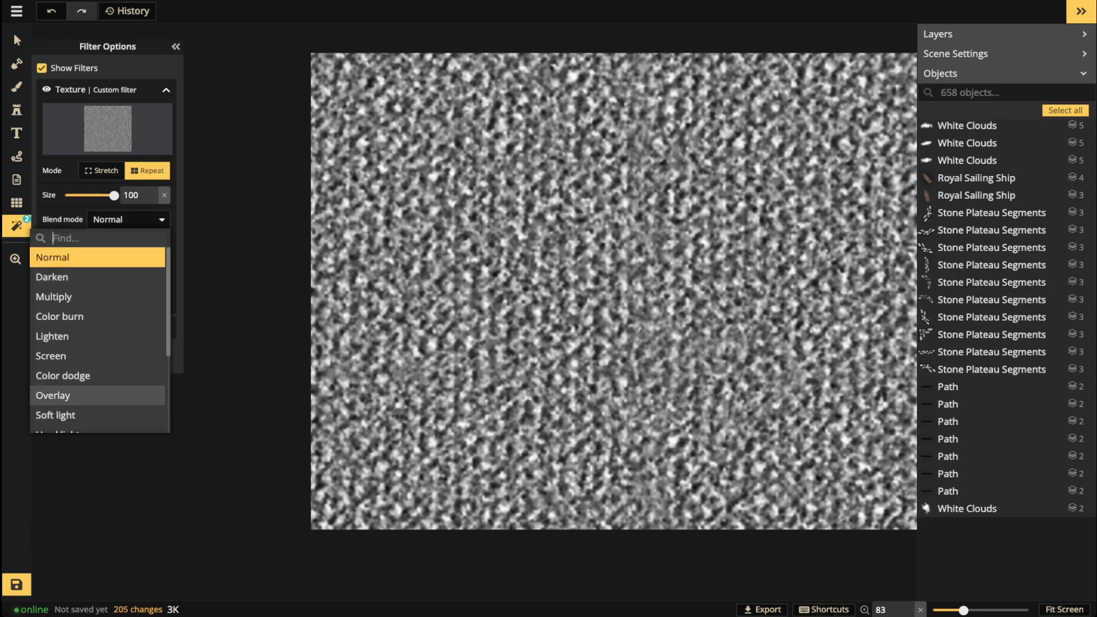
click(53, 395)
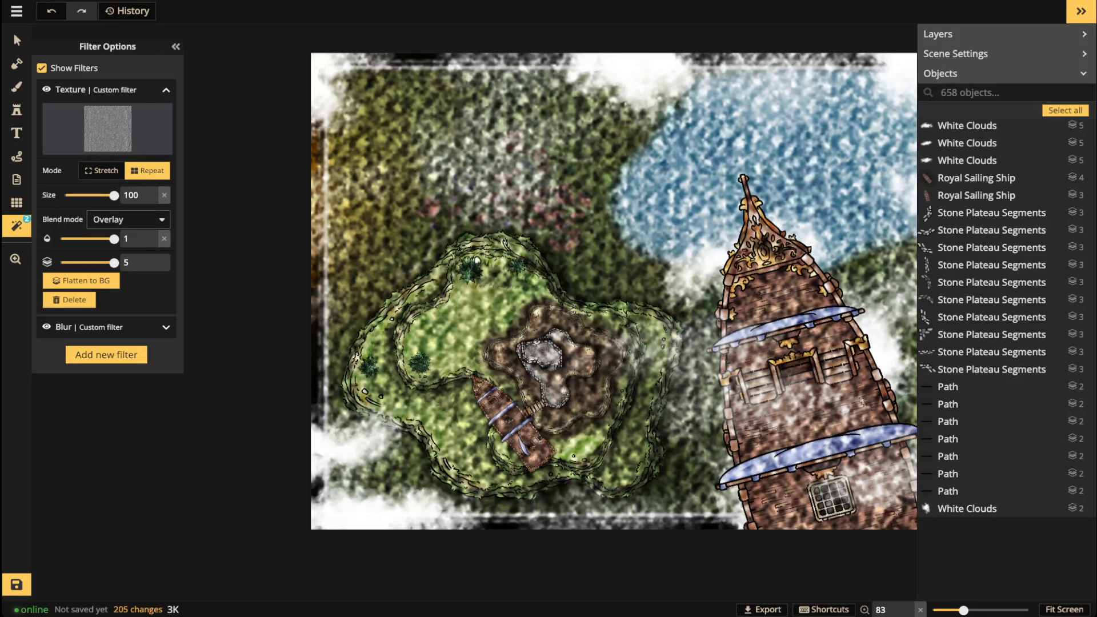
Step: Set the Texture filter's blend mode to Soft light and its size to 10
click(128, 220)
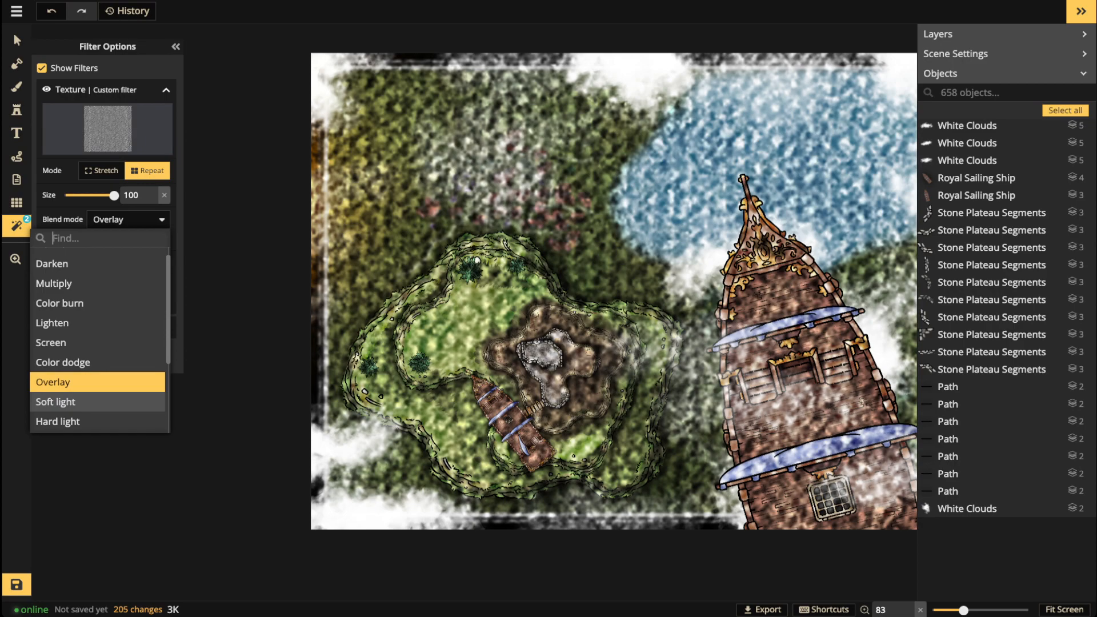
click(55, 402)
click(128, 220)
click(128, 219)
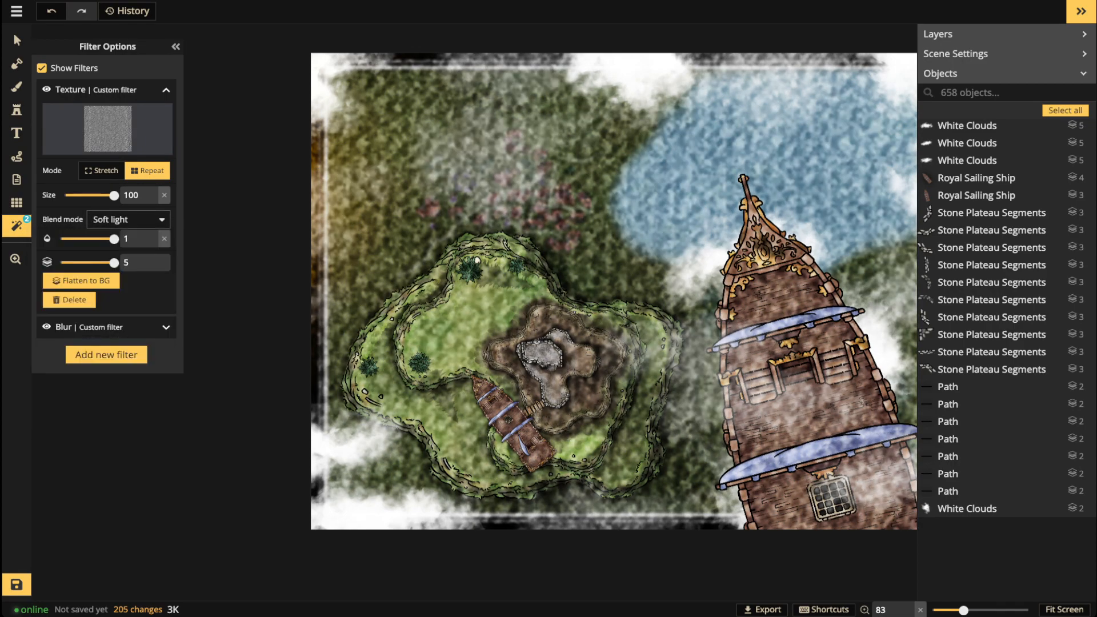
drag(114, 195, 65, 195)
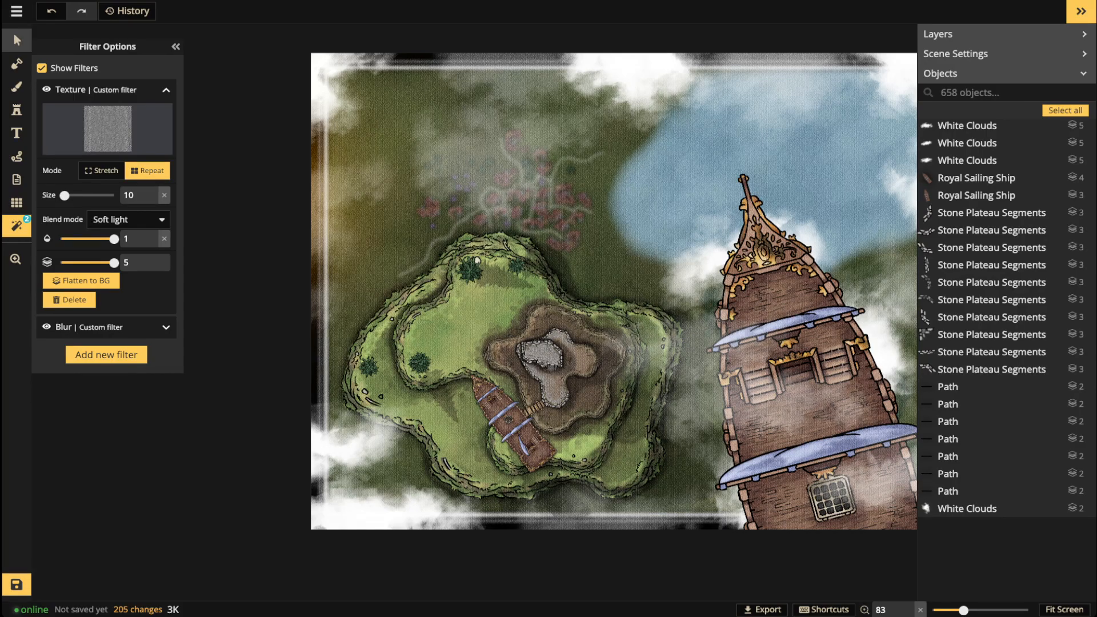
Step: Check the fabric grain up close on the plateau and lower the Texture filter's opacity to 0.31
click(17, 40)
scroll(530, 189, up, 4)
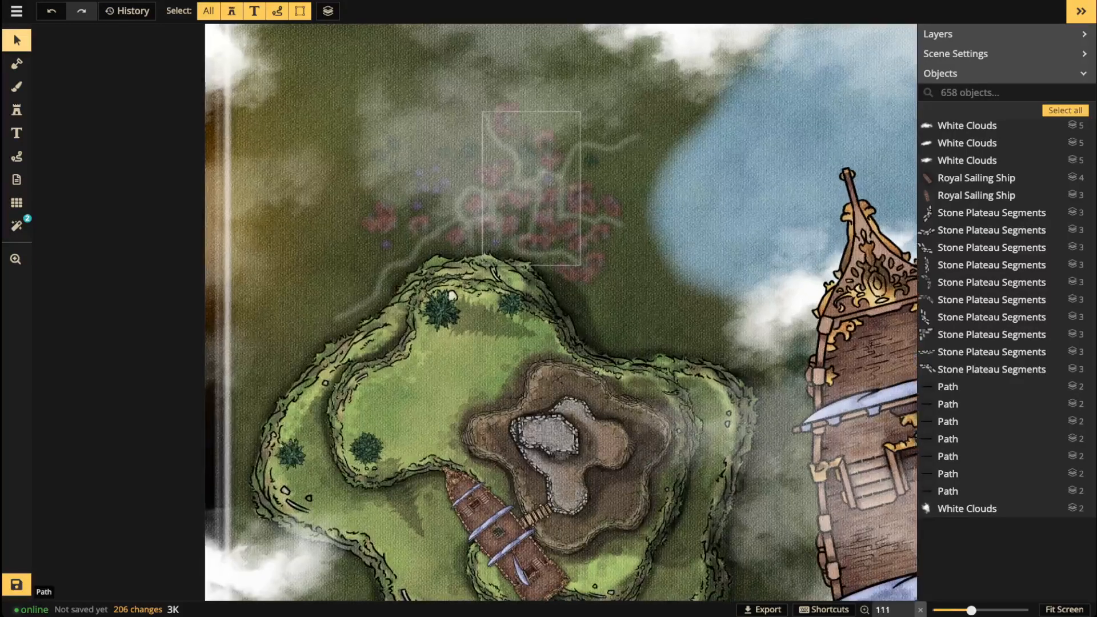
drag(547, 177, 646, 33)
scroll(243, 81, up, 3)
scroll(345, 263, up, 3)
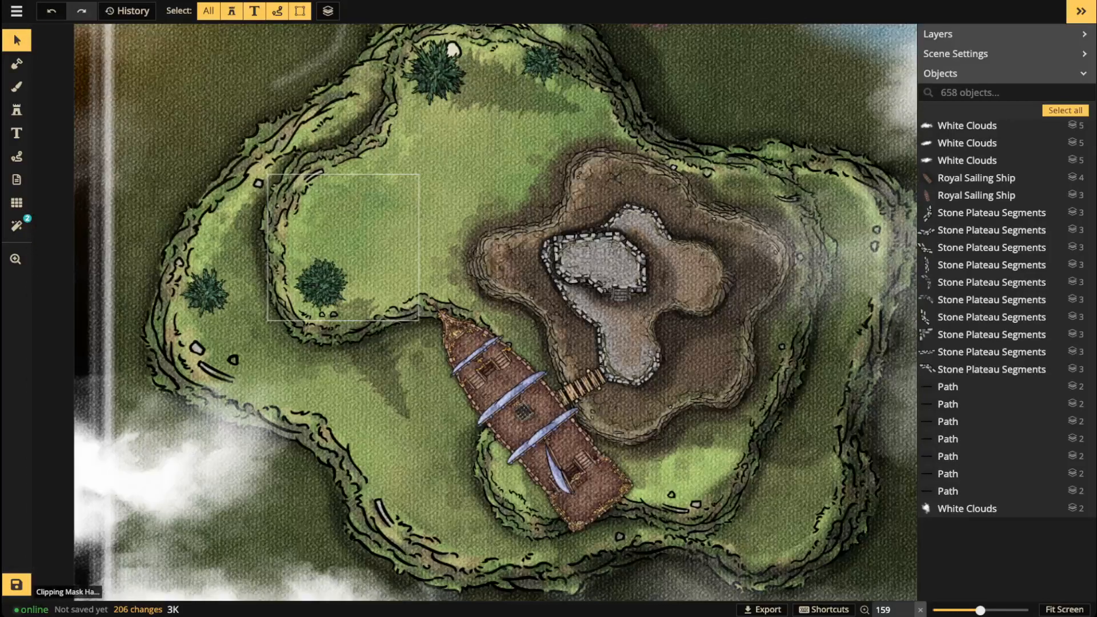
scroll(482, 270, down, 4)
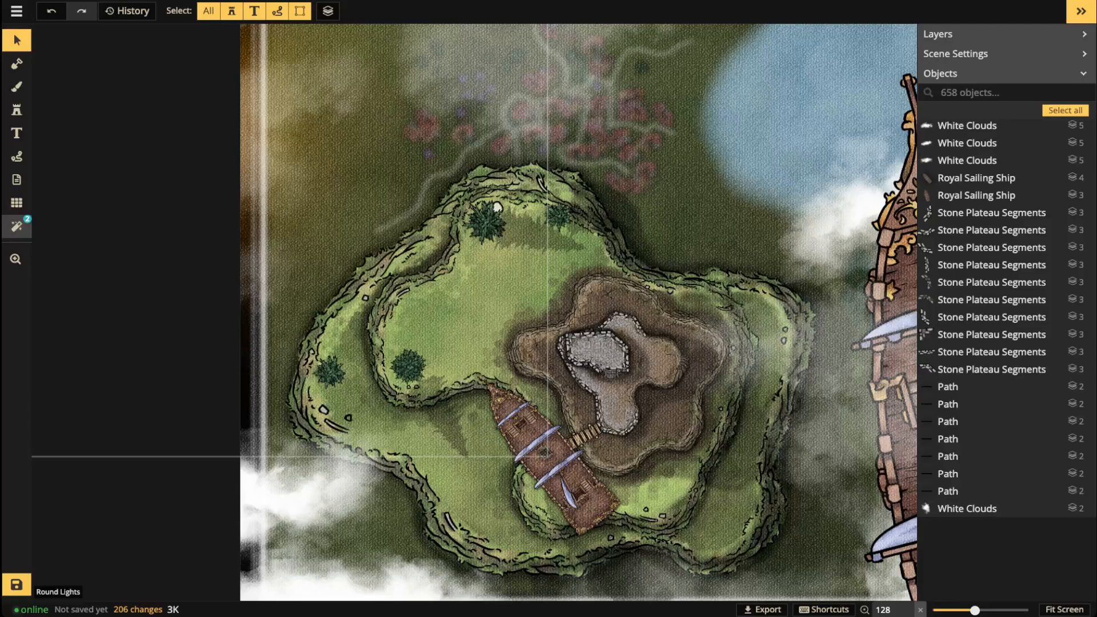
click(16, 226)
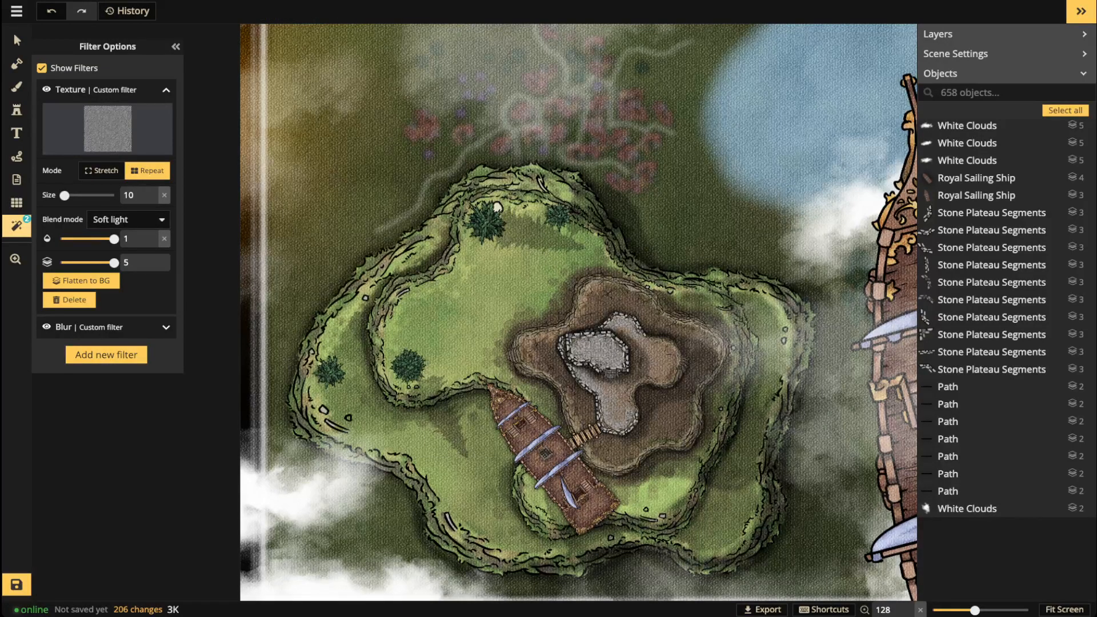
drag(114, 238, 90, 239)
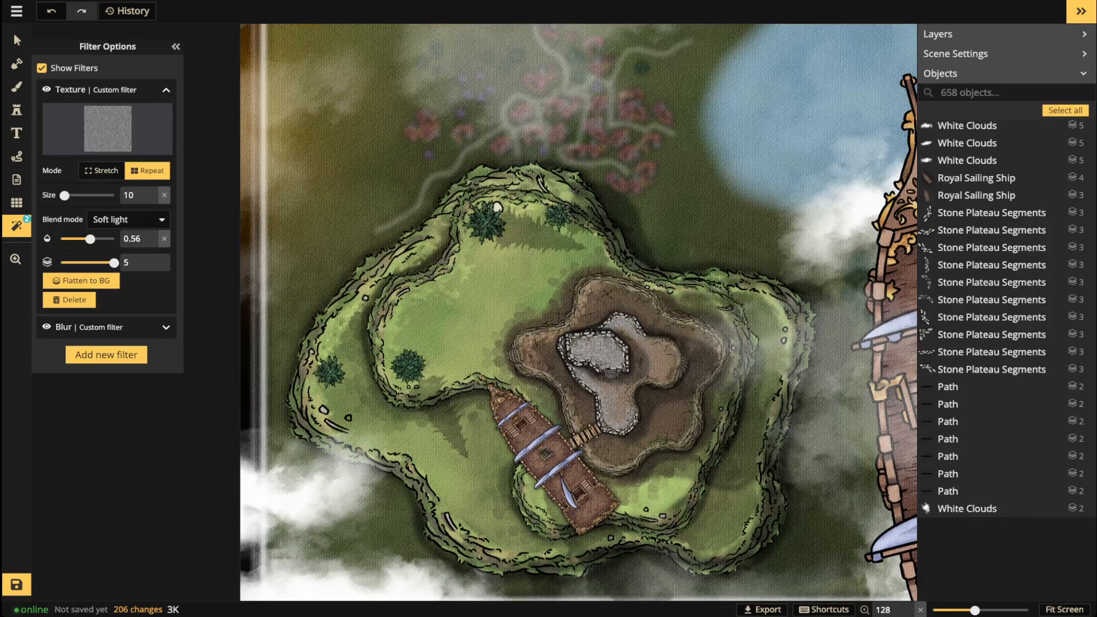
drag(90, 239, 76, 239)
scroll(432, 318, up, 5)
scroll(434, 321, up, 4)
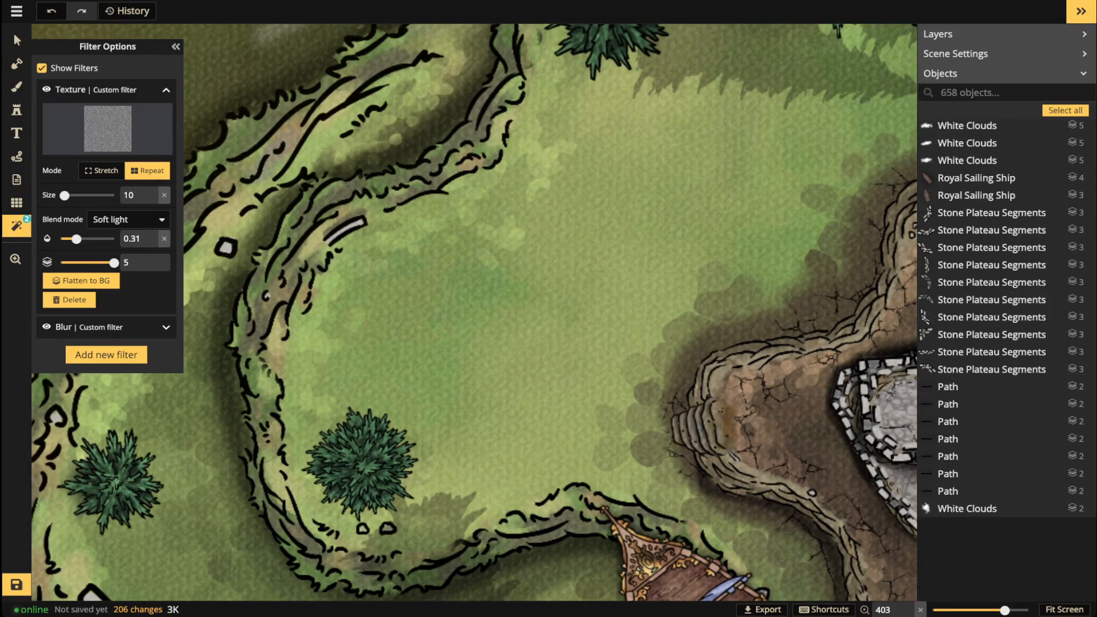
scroll(474, 312, down, 7)
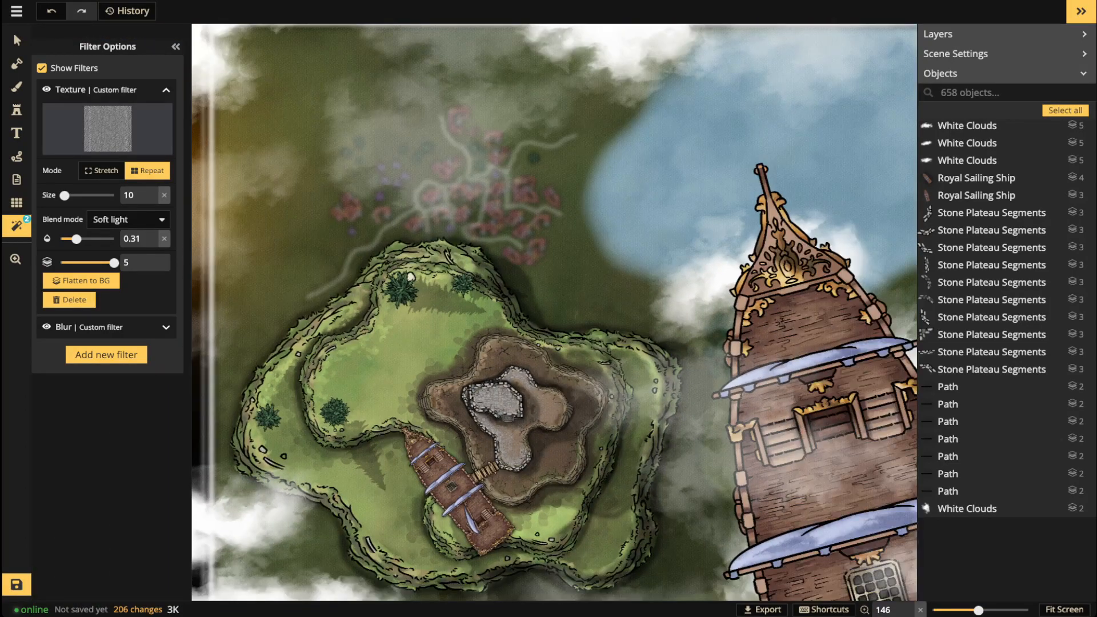
scroll(474, 312, down, 3)
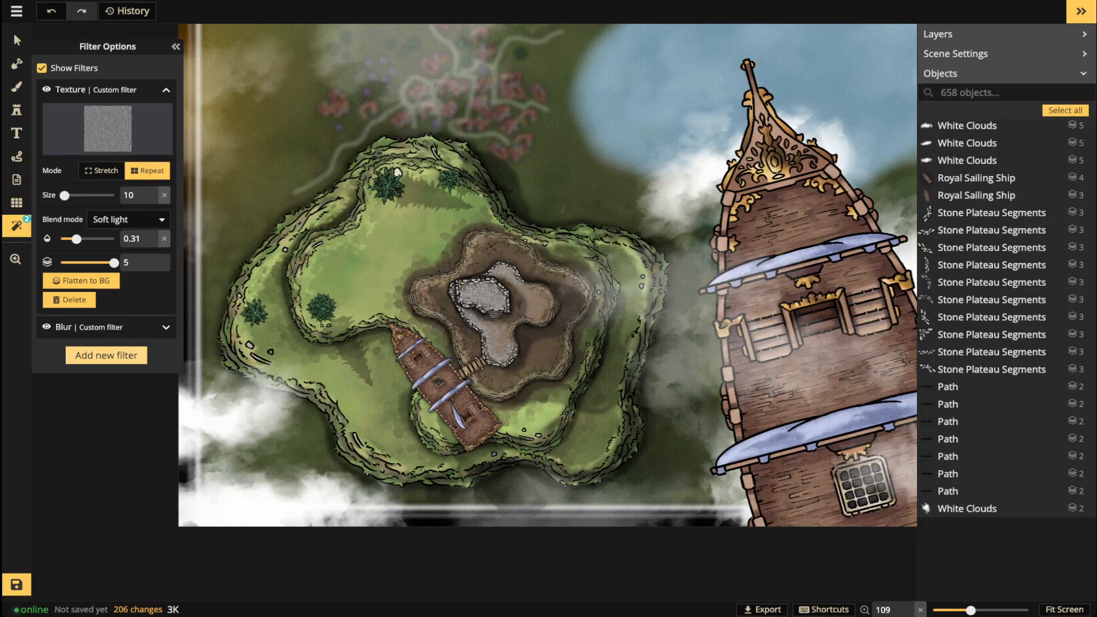
Step: Add the Clarity color filter and hide and show it again to compare its effect on the whole map
click(107, 355)
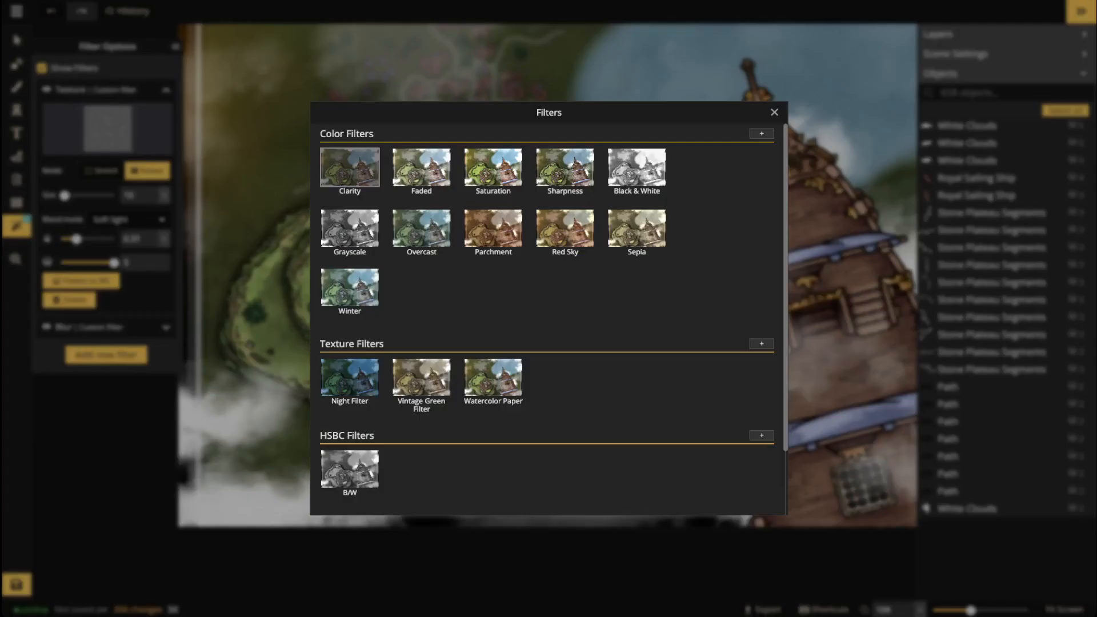
click(350, 167)
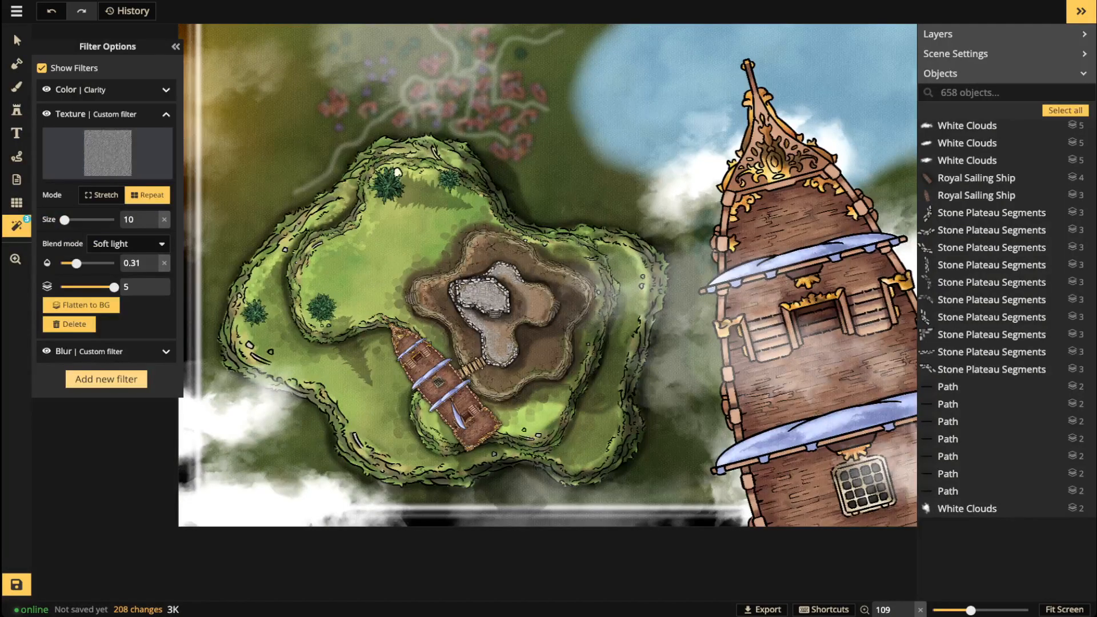
scroll(557, 222, down, 4)
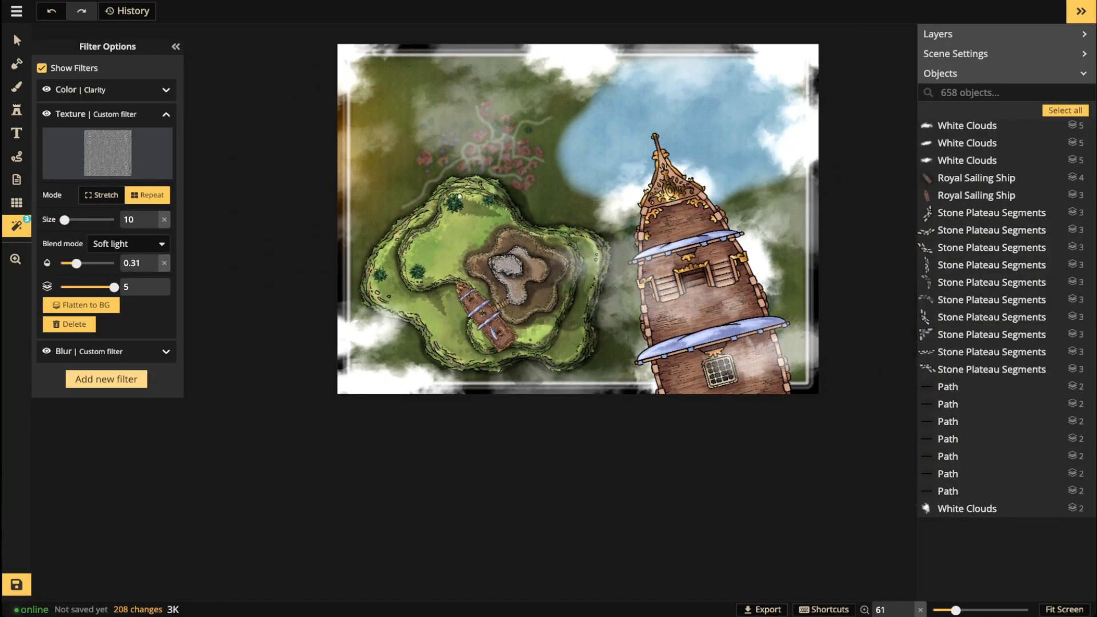
click(47, 89)
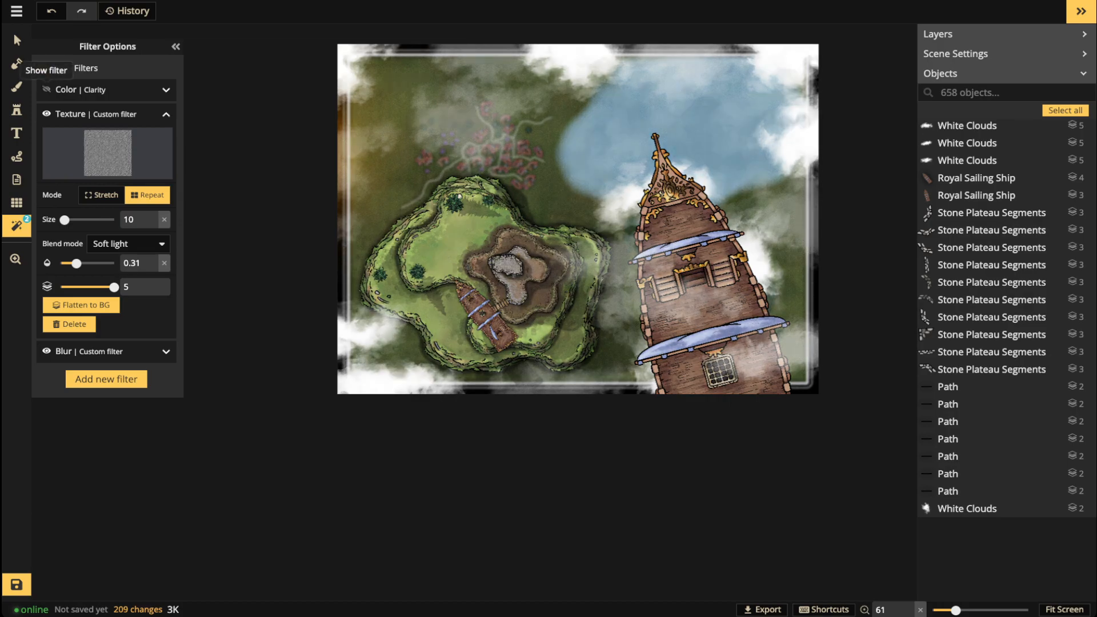
click(46, 89)
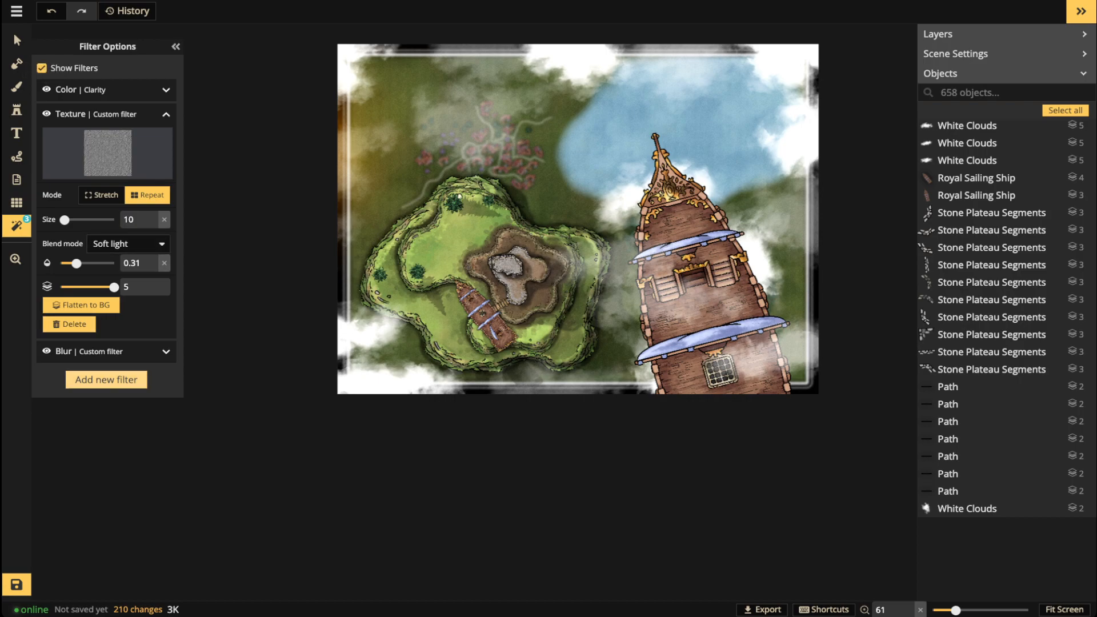
Step: Add the Overcast color filter and set its opacity to 0.23
click(107, 380)
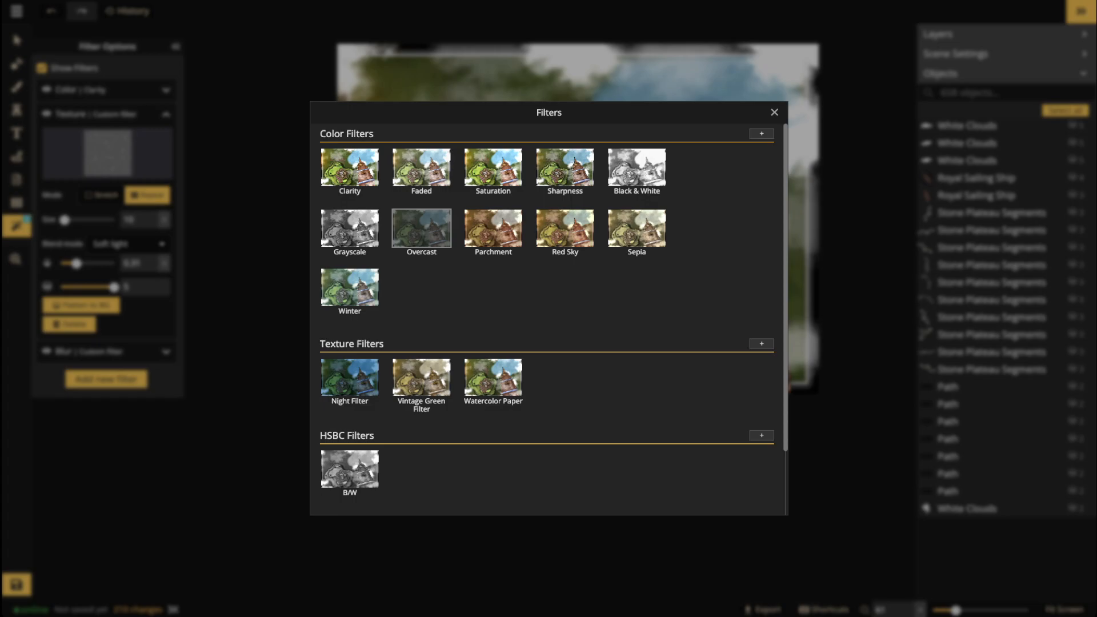
click(421, 228)
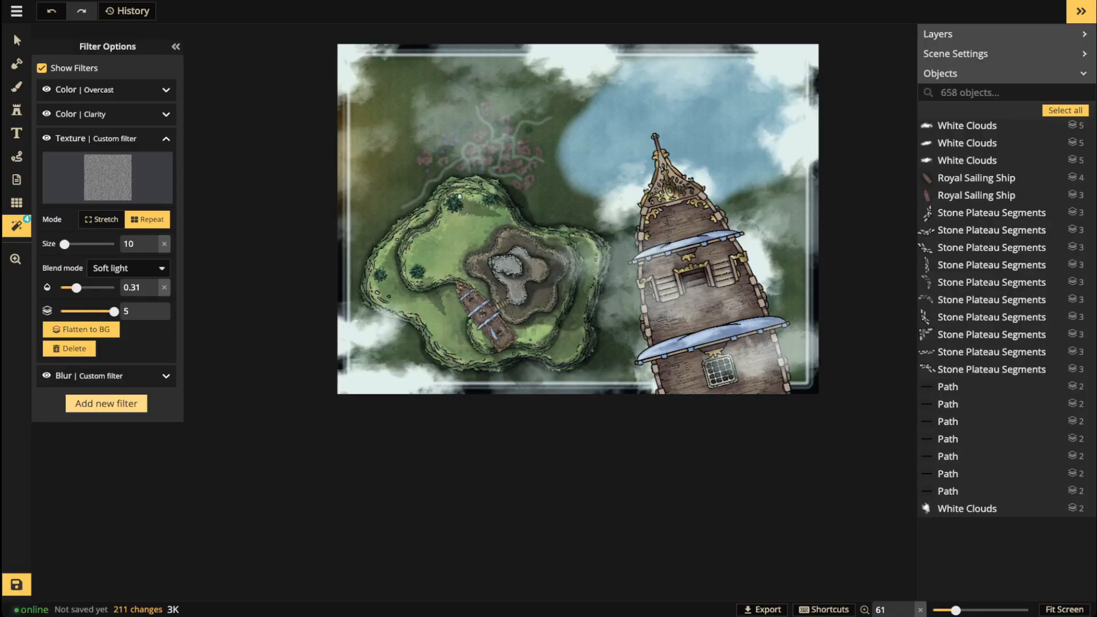
click(106, 89)
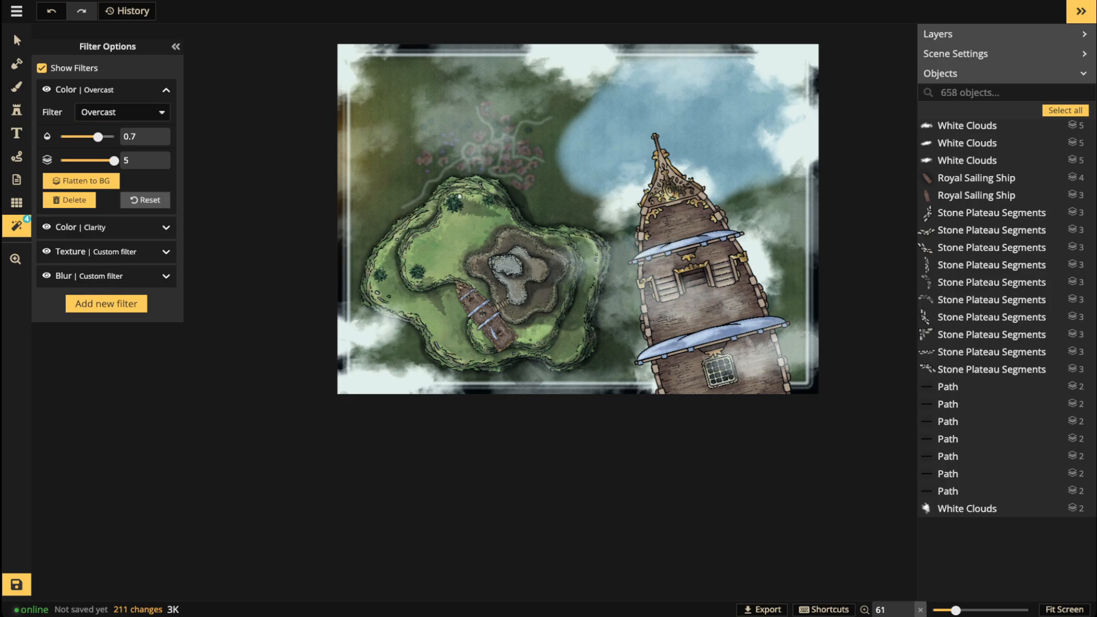
drag(98, 137, 82, 136)
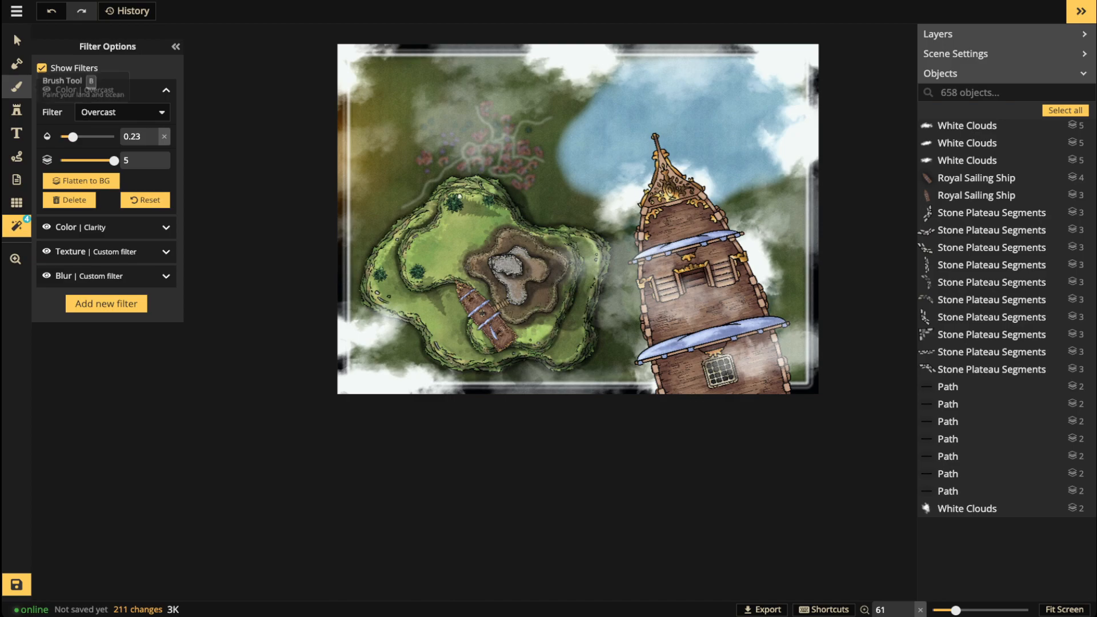
click(17, 39)
scroll(276, 296, down, 1)
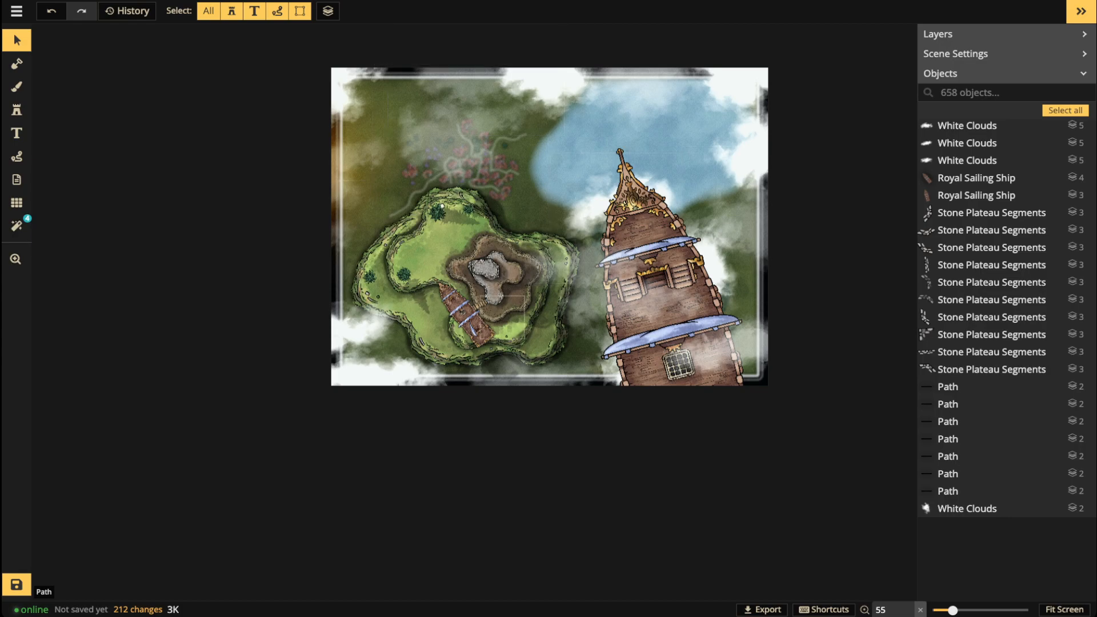
scroll(480, 252, up, 1)
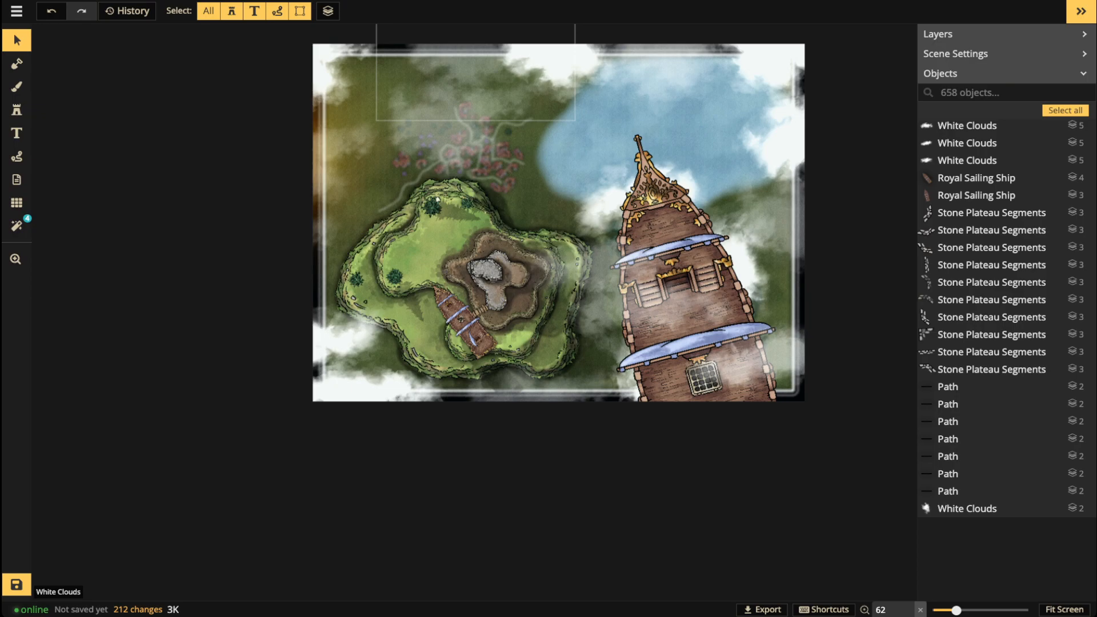
drag(476, 72, 304, 93)
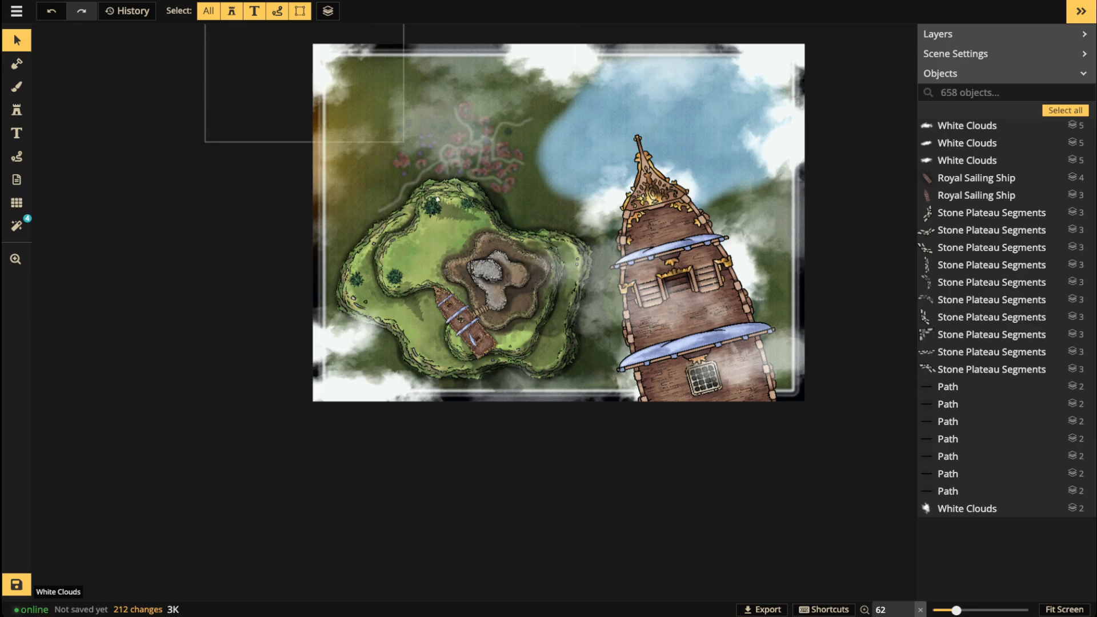